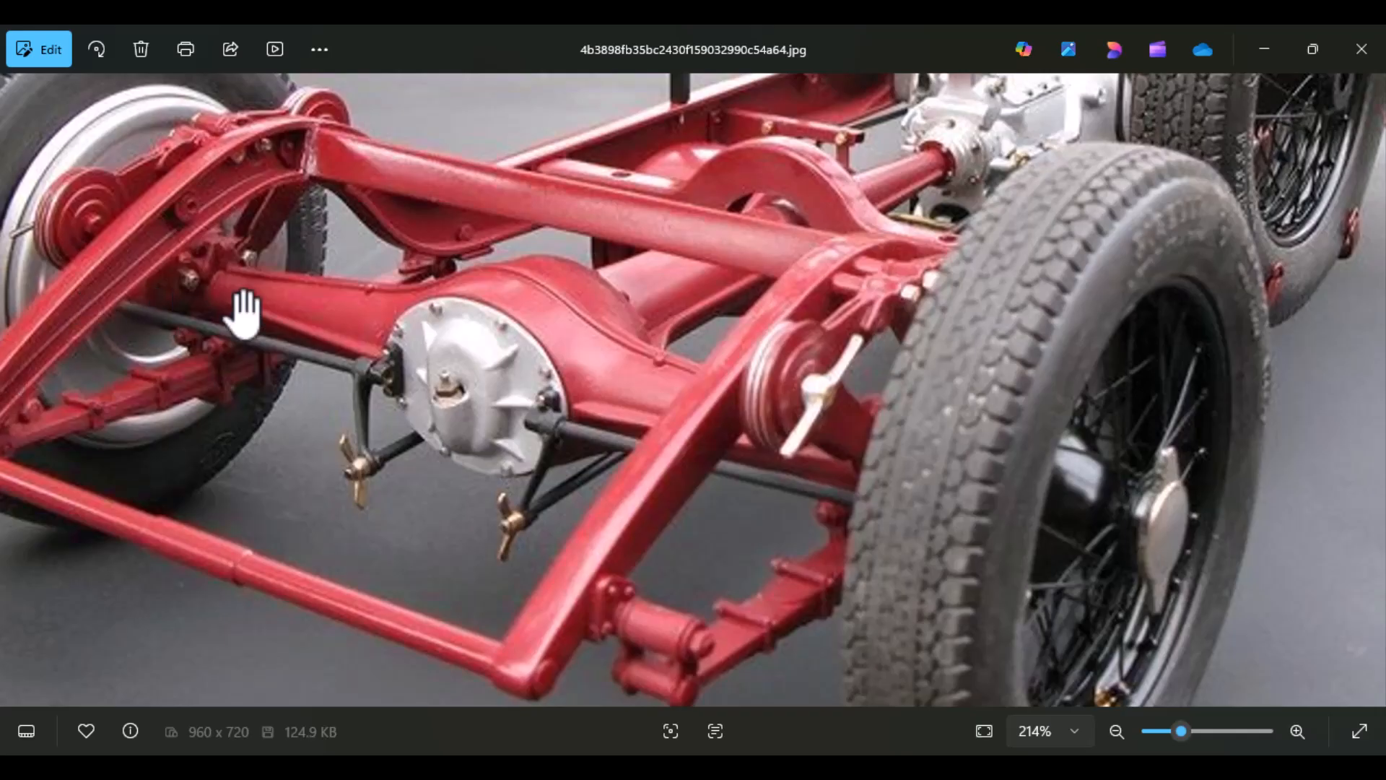
scroll(575, 502, "down", 1)
scroll(576, 502, "down", 2)
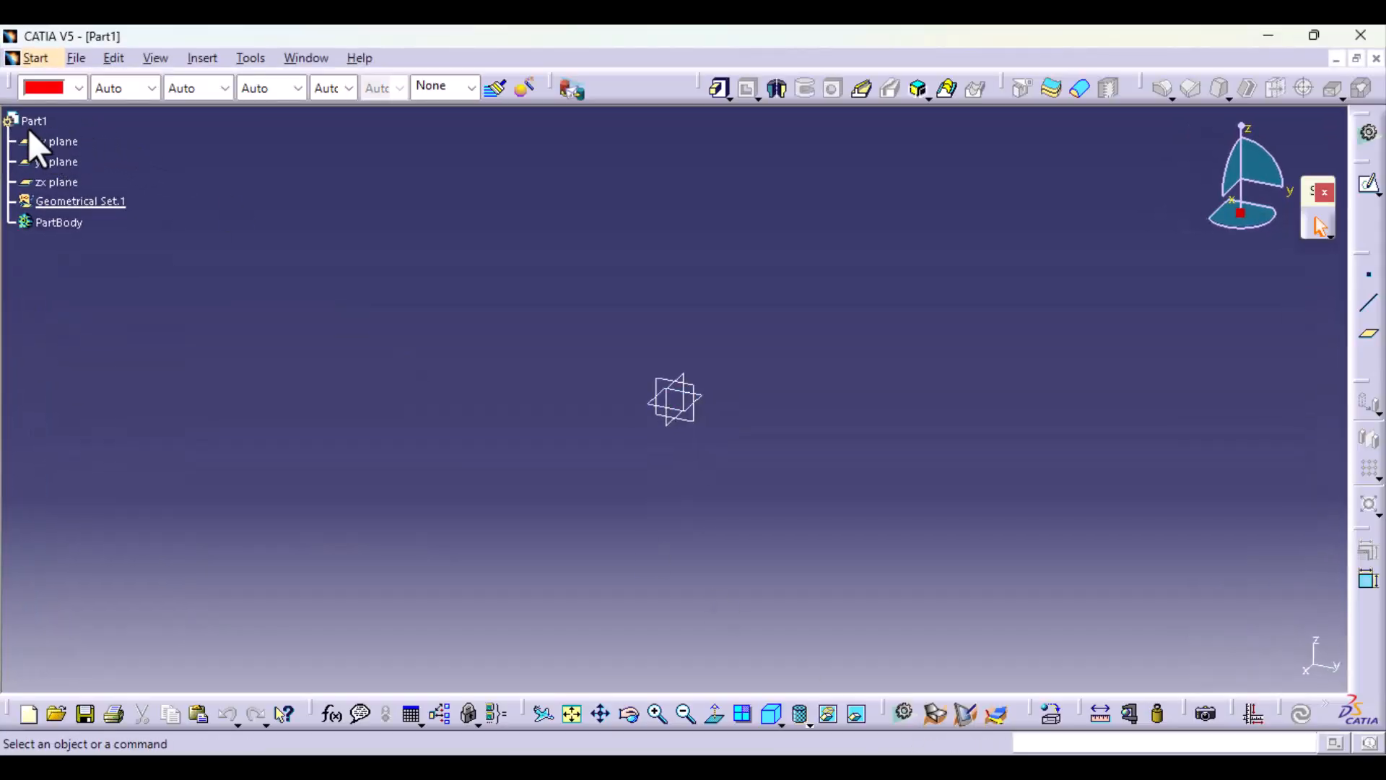
Step: Set the part number of Part1 to DIFFERENTIAL & REAR AXLE HOUSING in its product properties
left_click(42, 122)
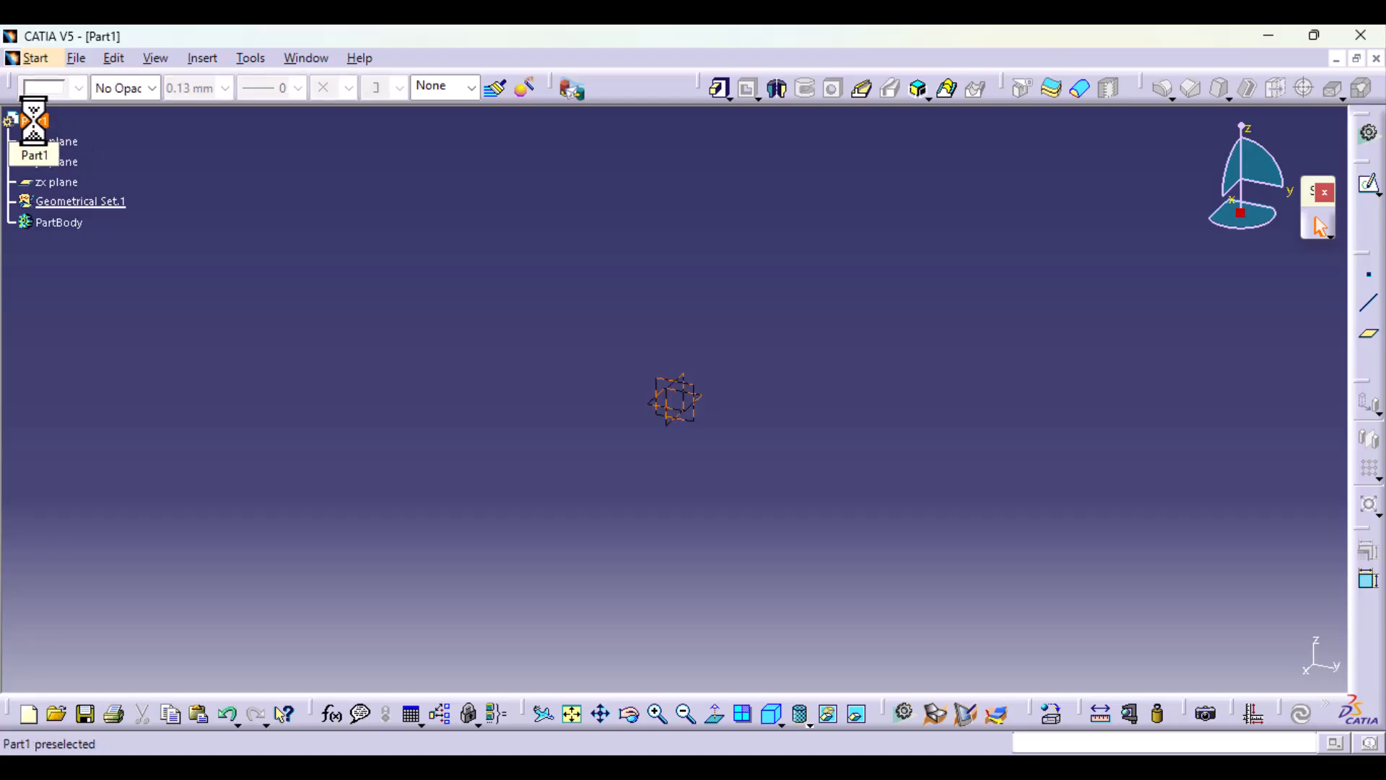
key("alt+Return")
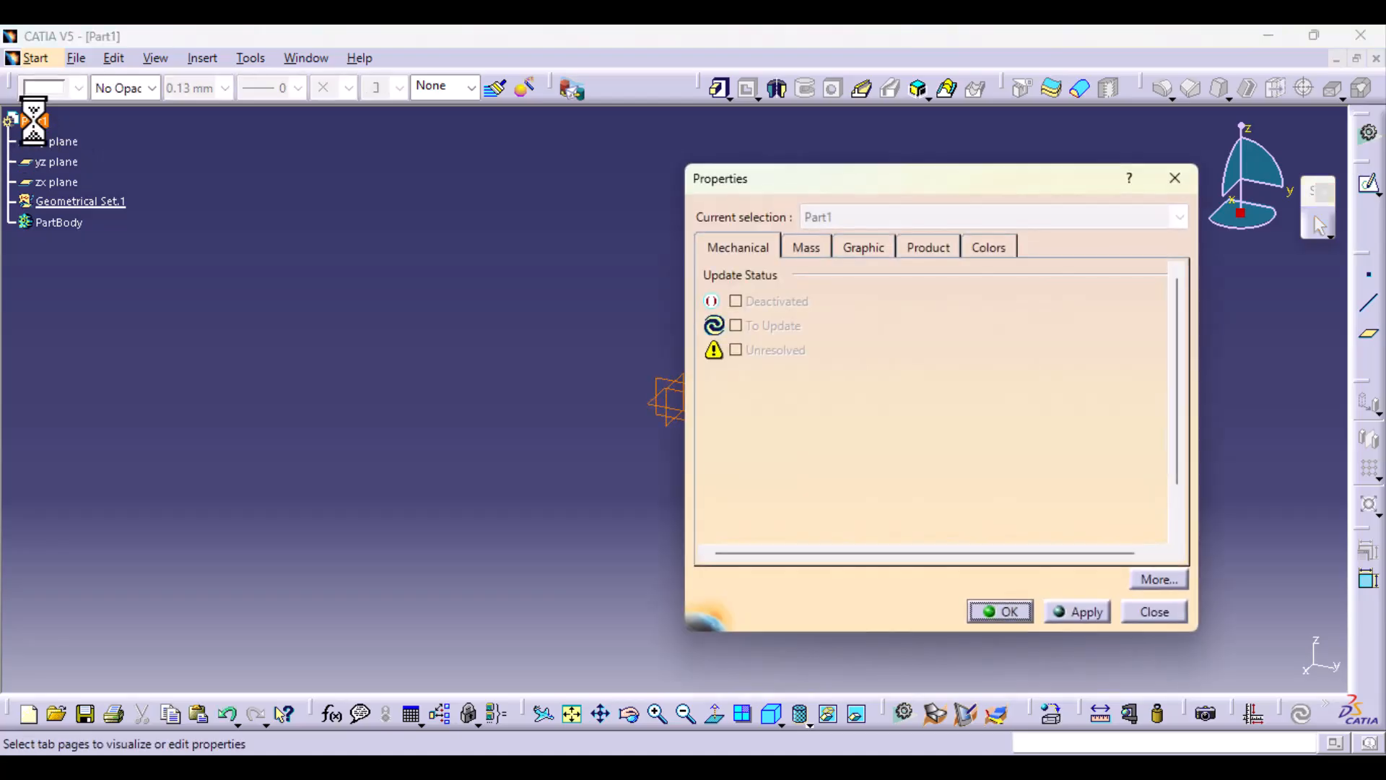
left_click(867, 247)
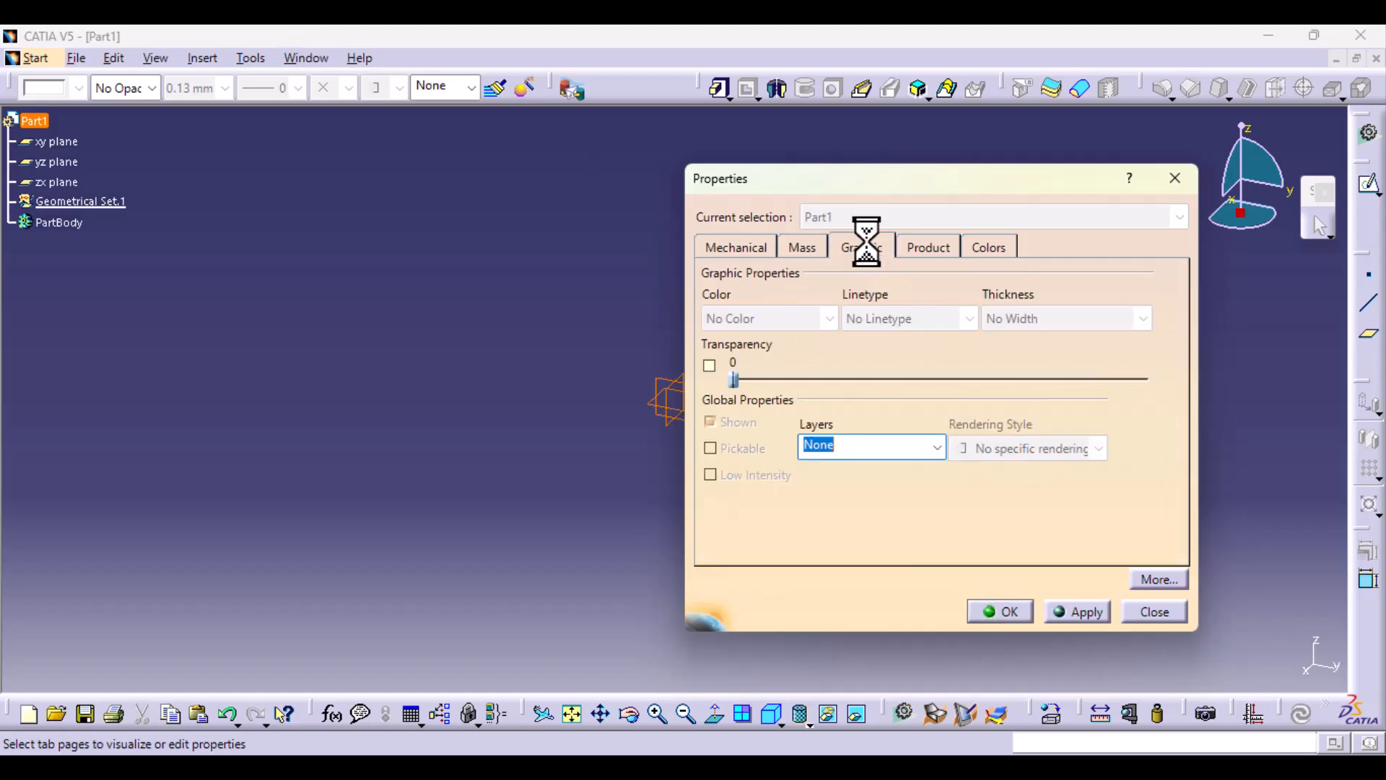
left_click(931, 247)
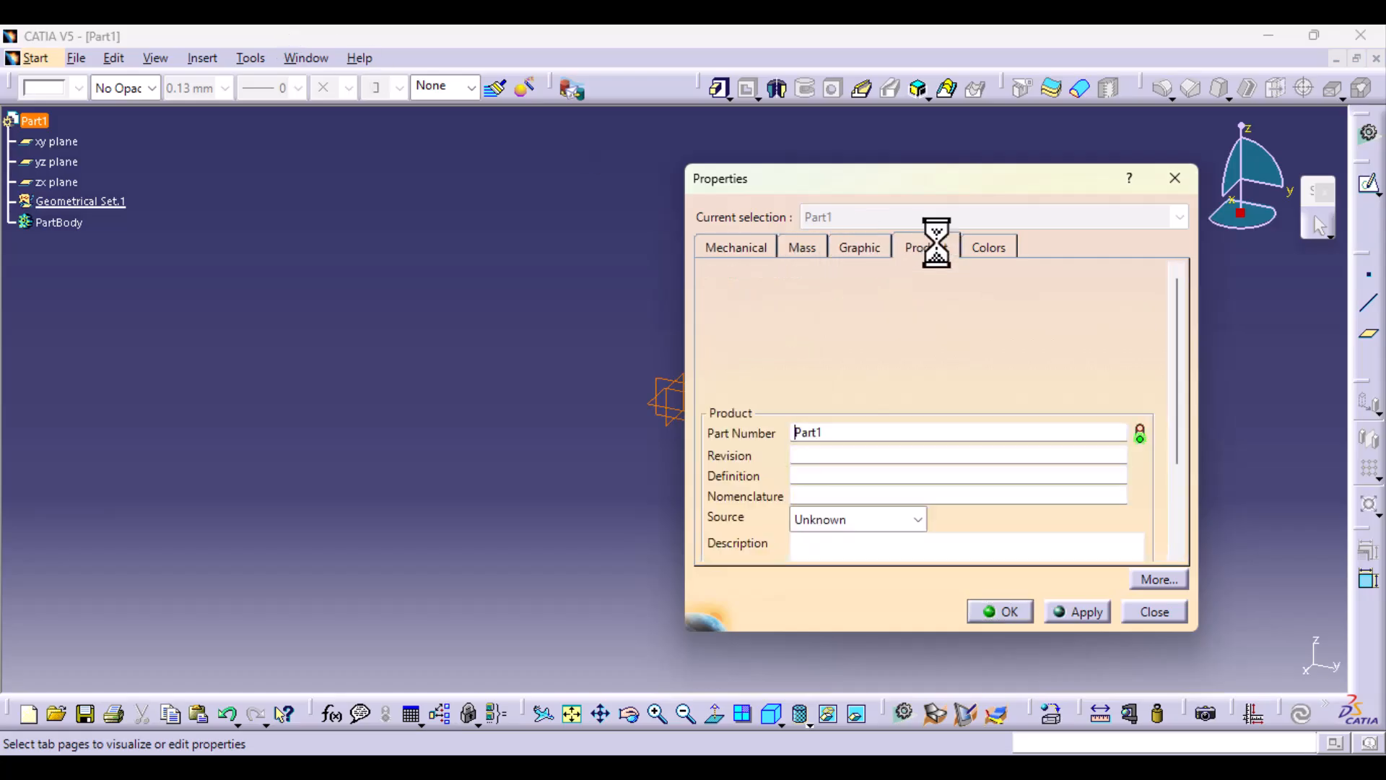
double_click(835, 433)
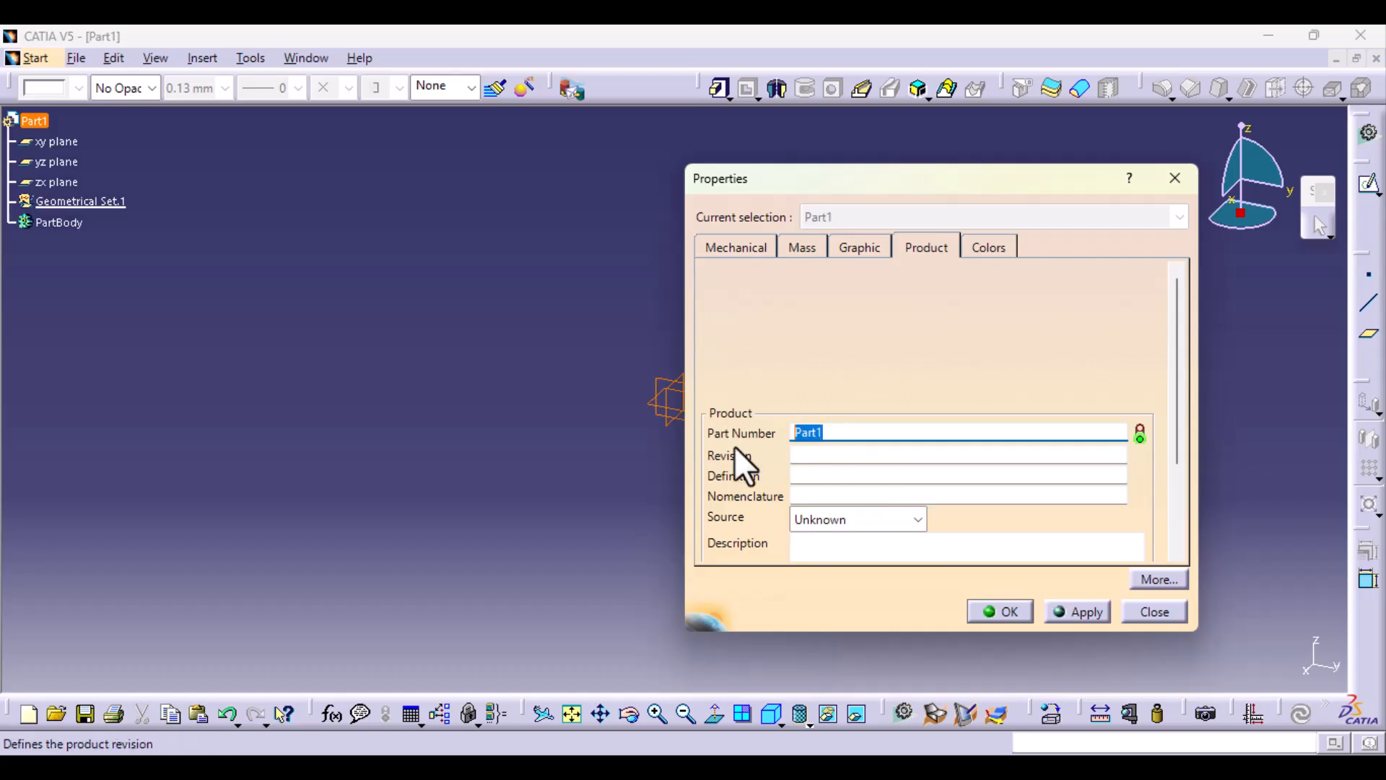
type("DIFFERENTIAL & REAR A")
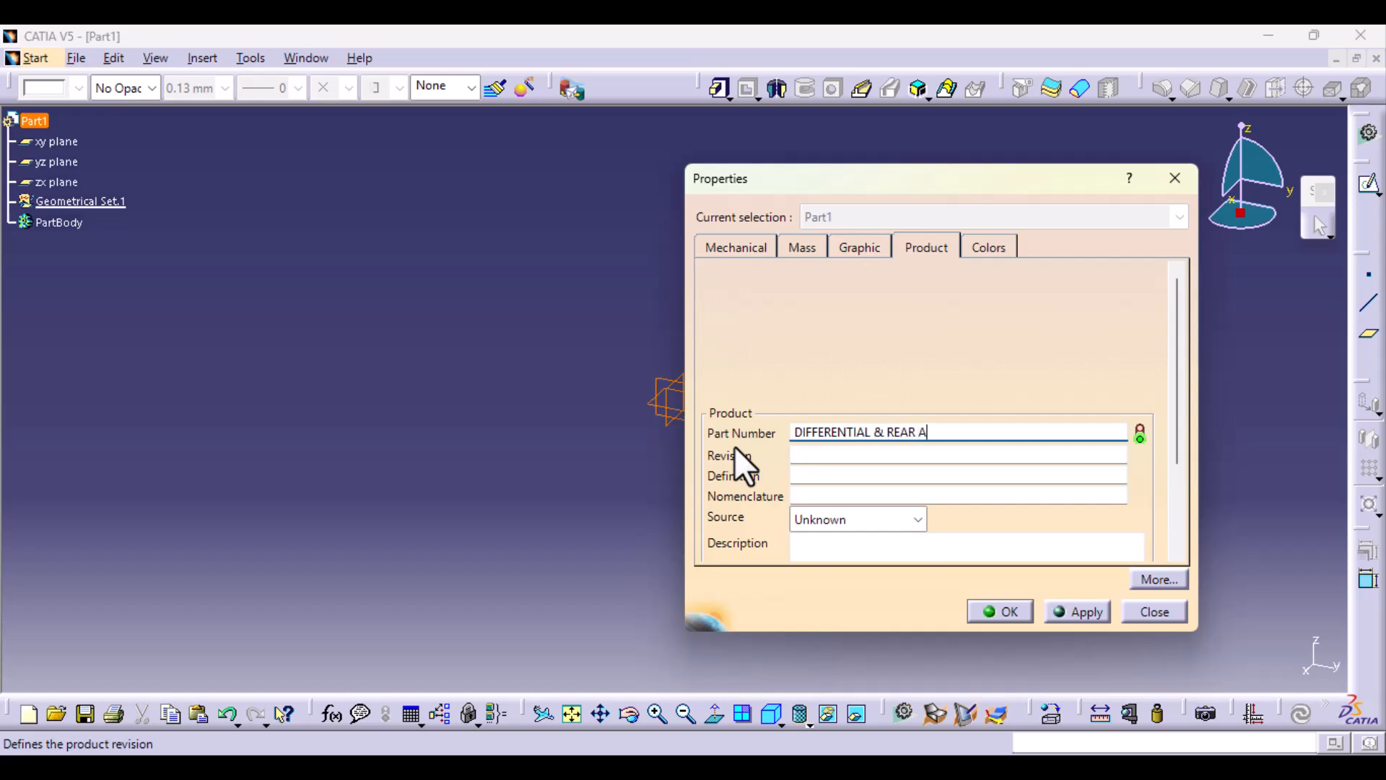
type("XLE HOUSING")
left_click(1080, 610)
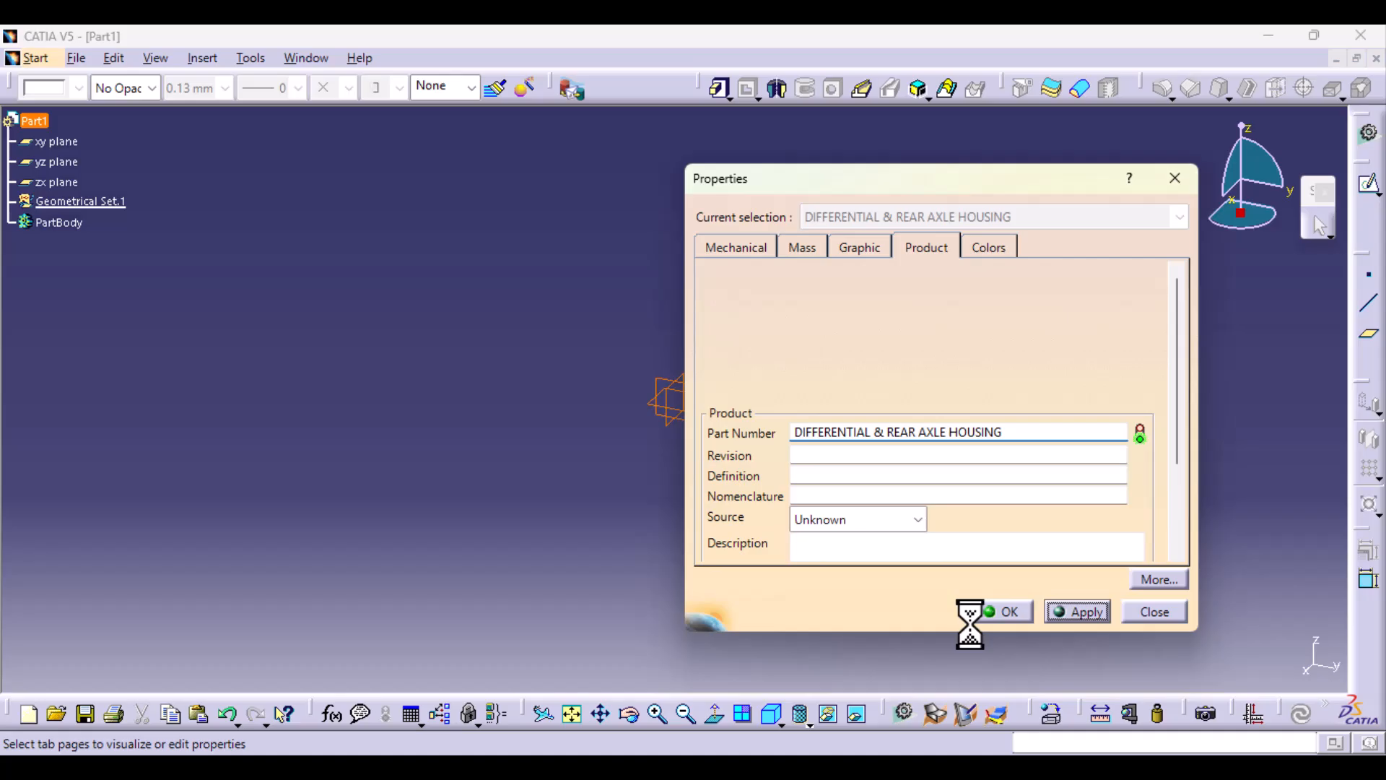
left_click(1009, 615)
Step: Hide the three default reference planes and insert a standard axis system with the default computed origin and axes
left_click_drag(596, 320, 805, 516)
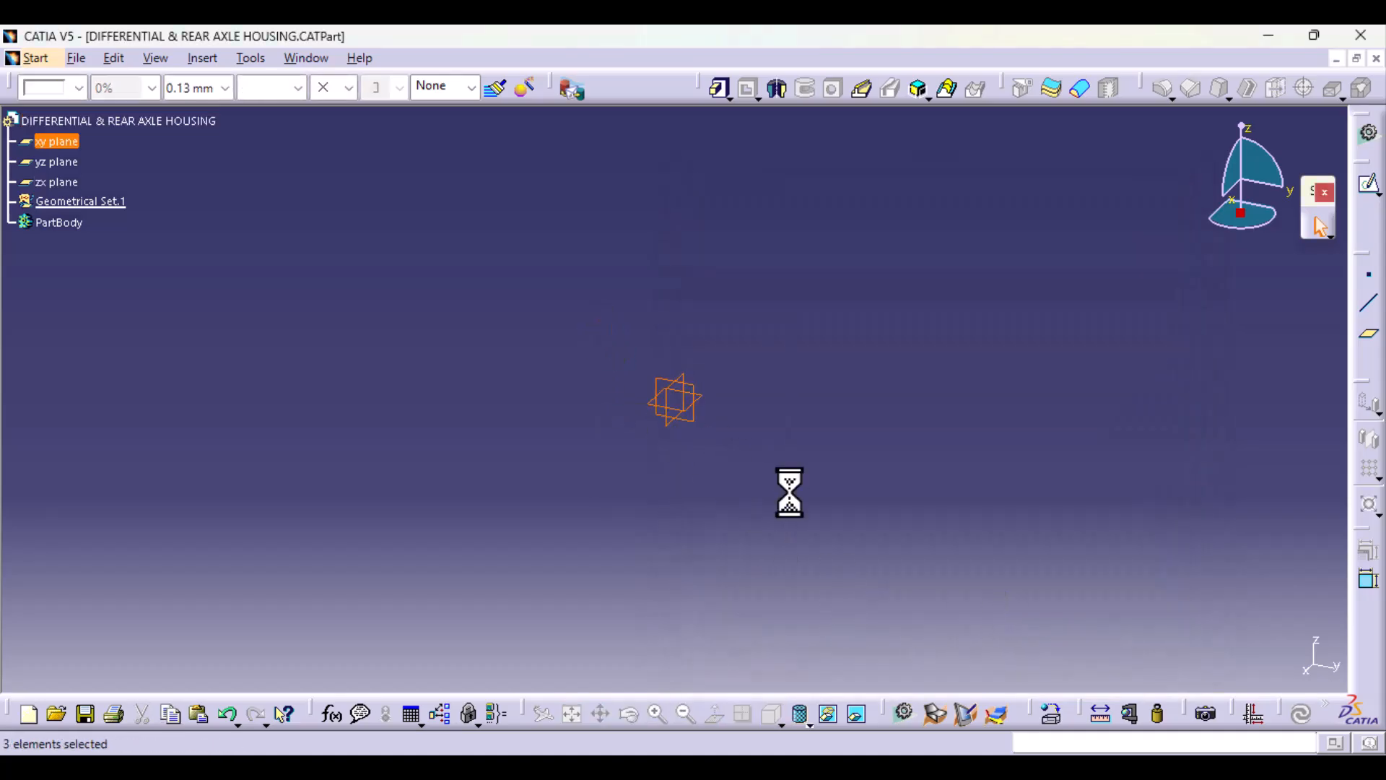
left_click(834, 713)
left_click(200, 59)
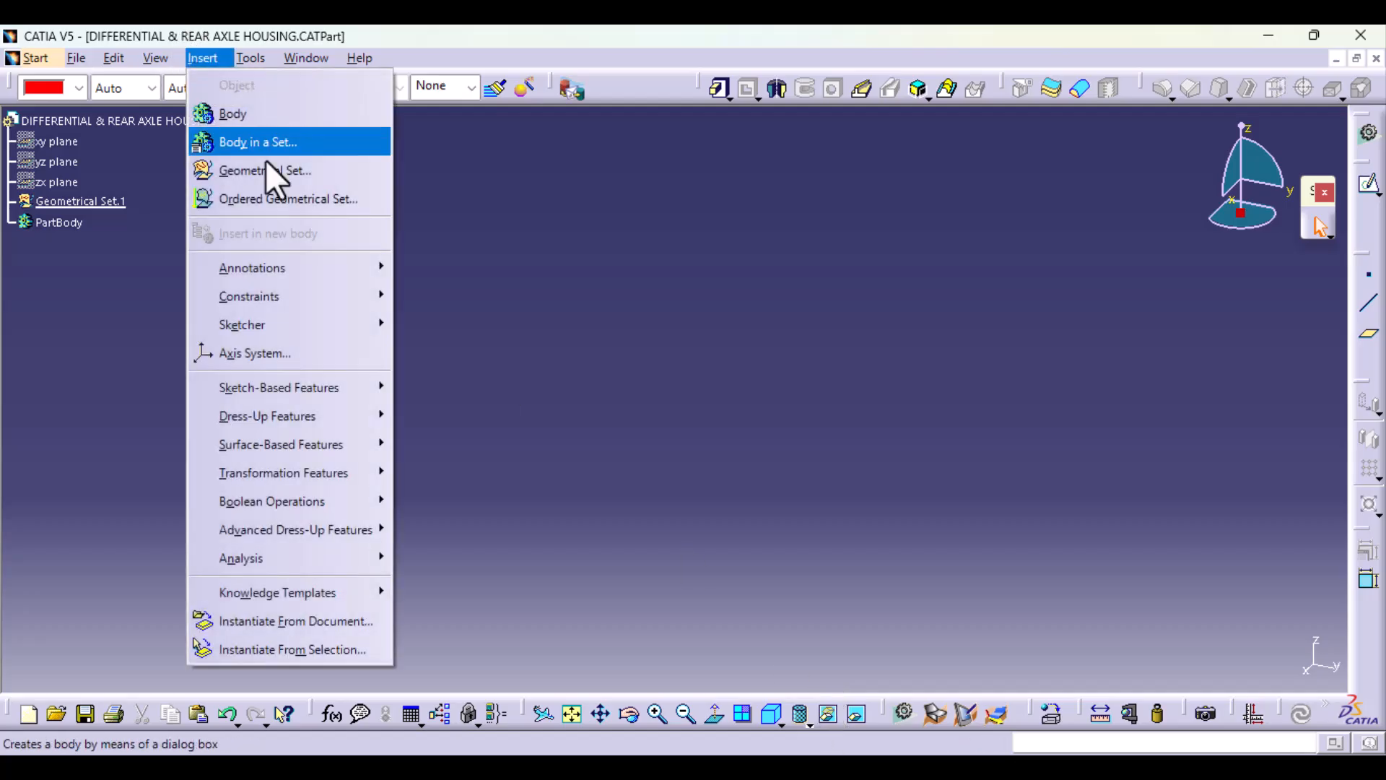
left_click(345, 354)
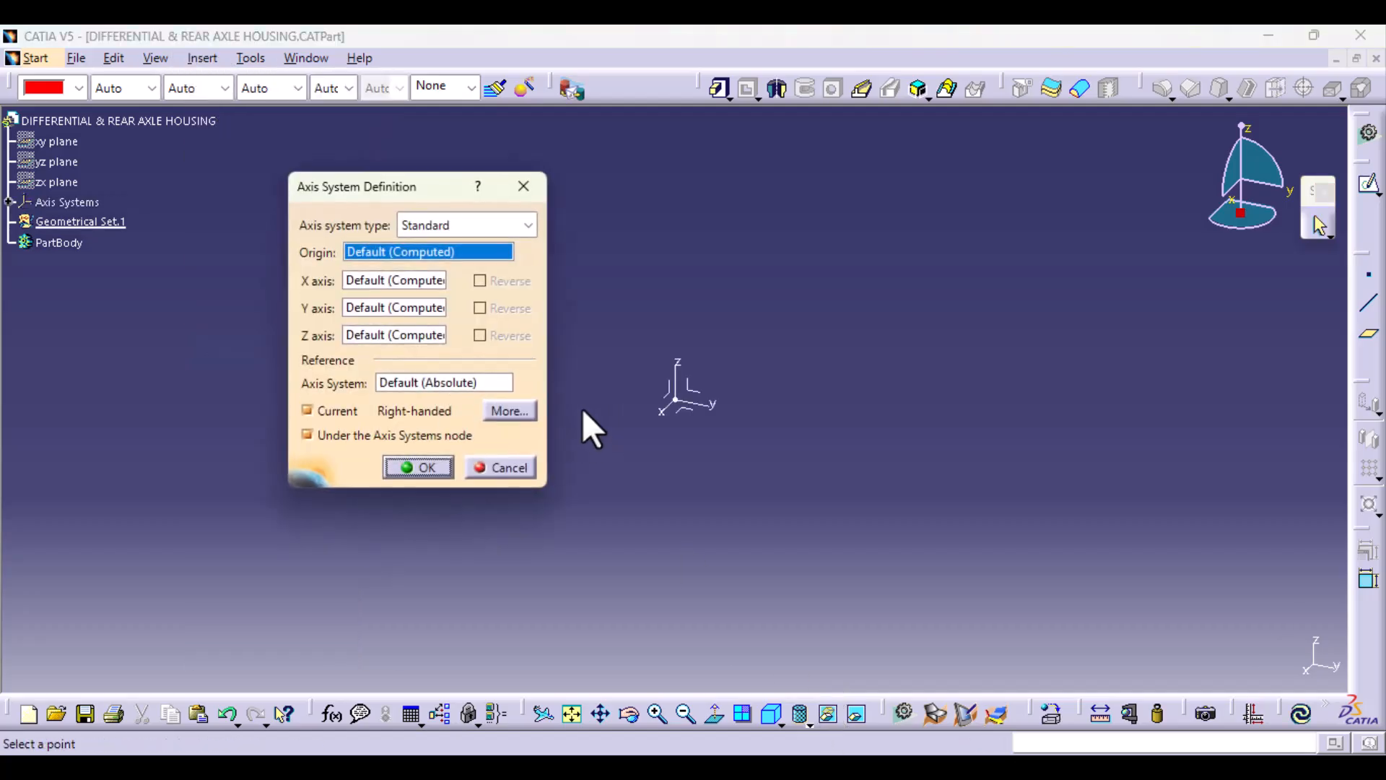
left_click(417, 468)
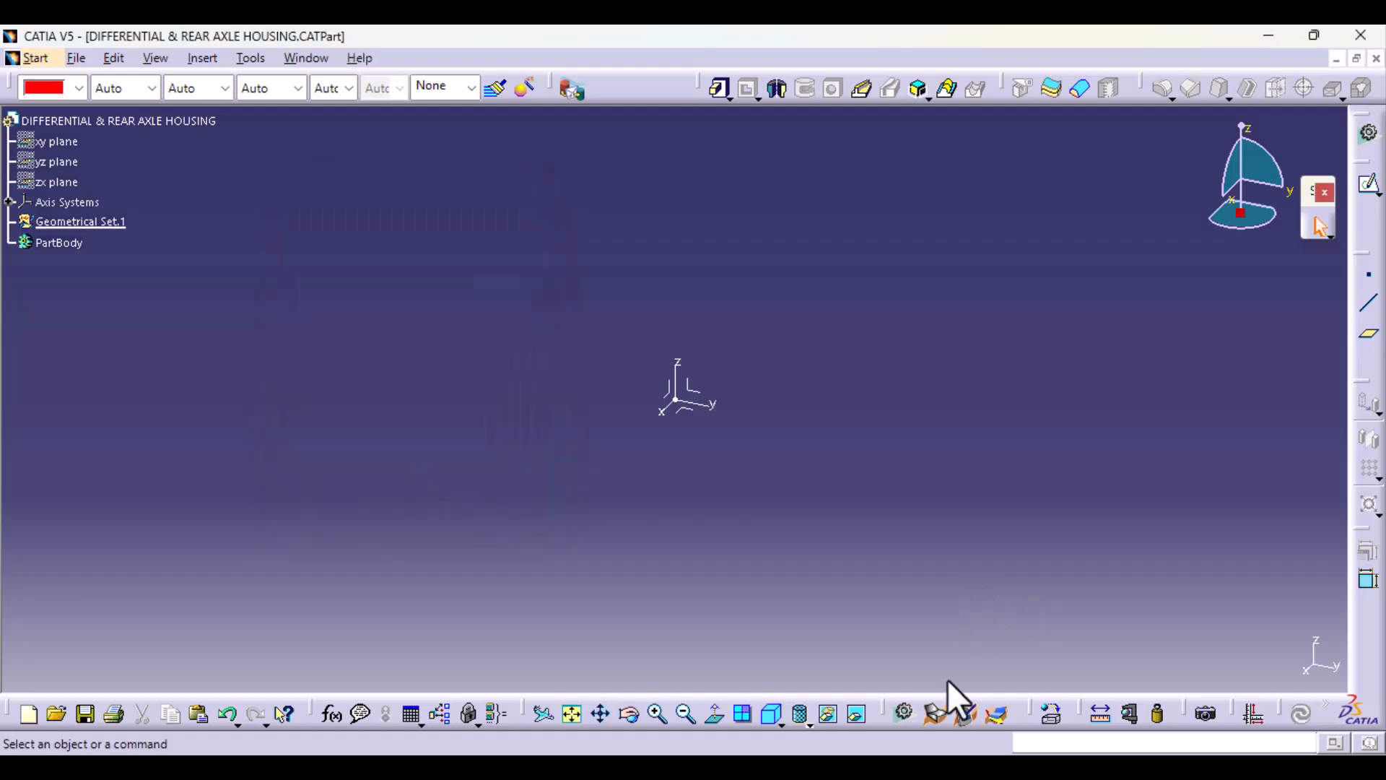
Step: Switch to the Photos viewer and examine the differential housing and rear axle tubes in the reference picture
mouse_move(827, 767)
left_click(729, 695)
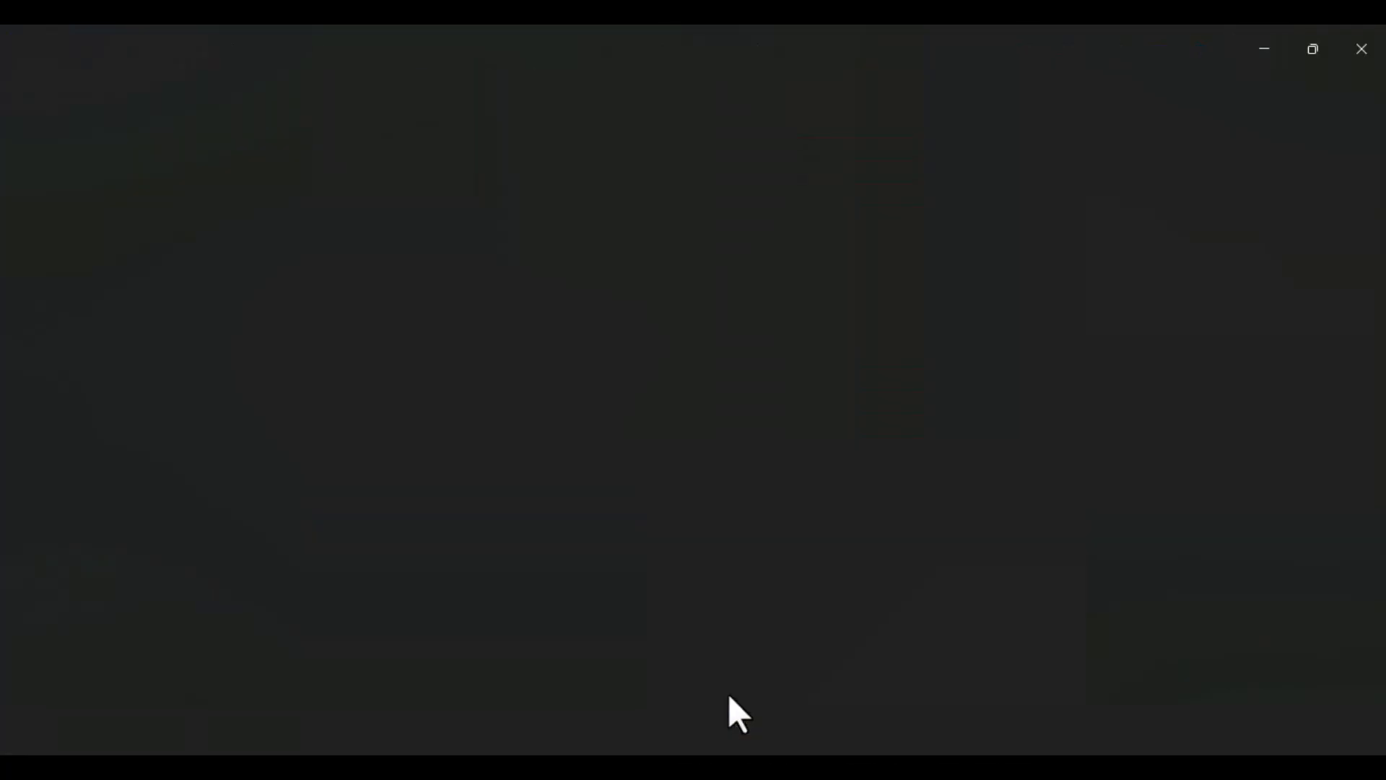
scroll(749, 538, "up", 5)
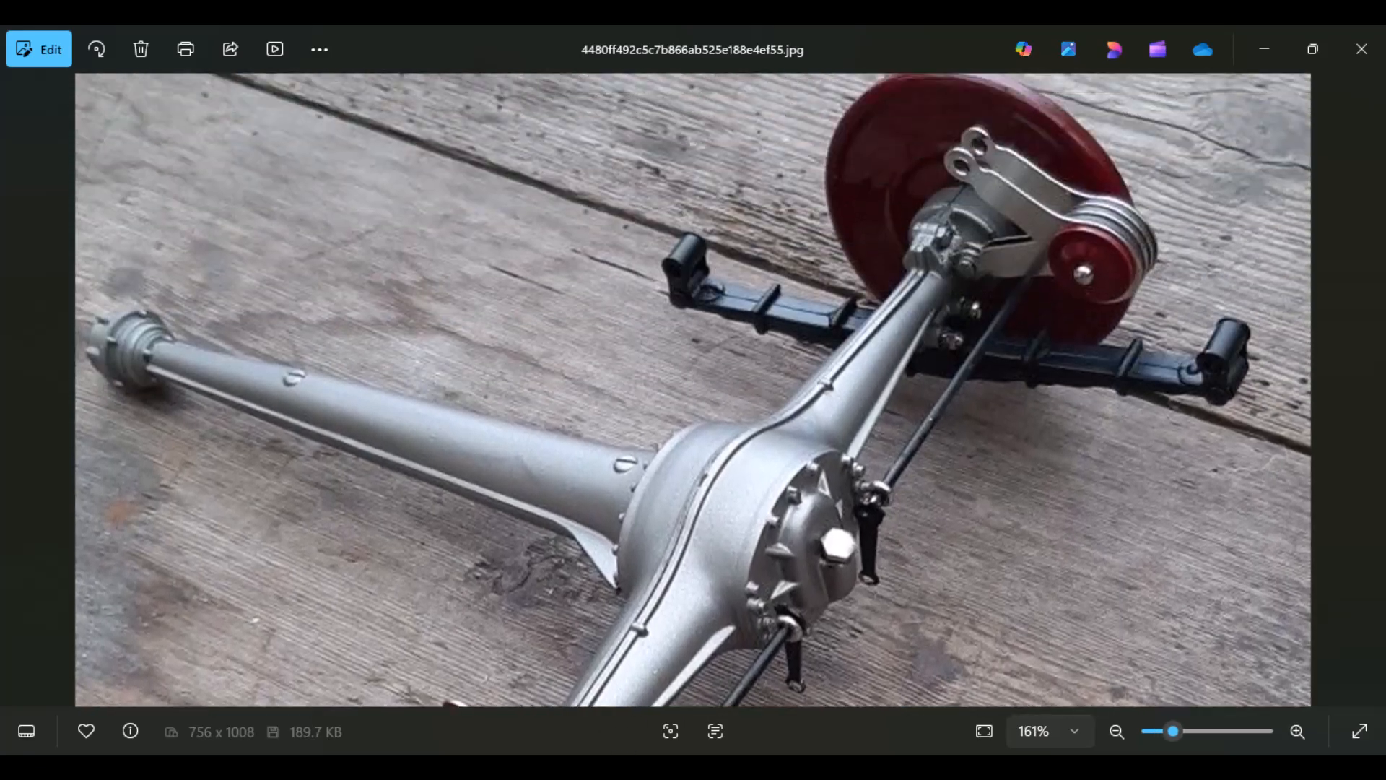
left_click_drag(908, 518, 909, 531)
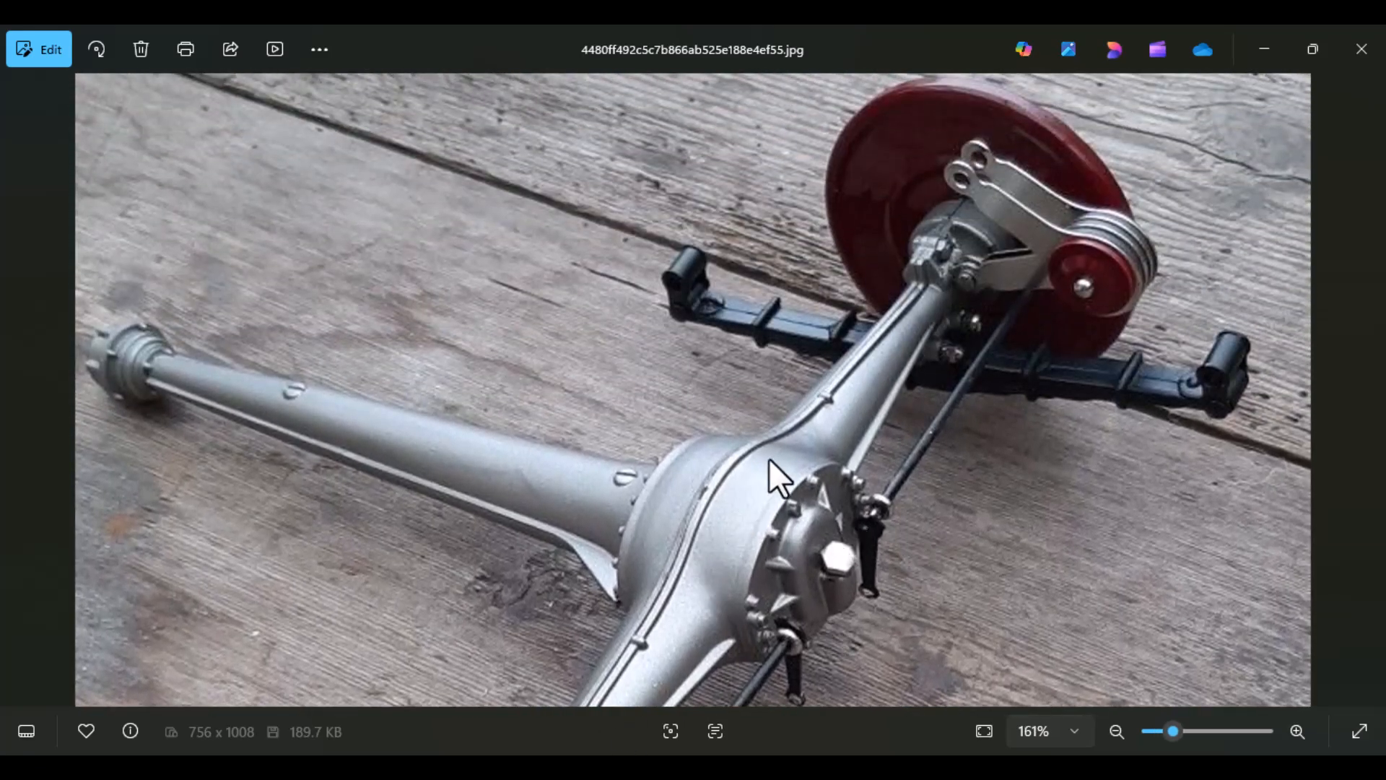
left_click_drag(817, 588, 816, 458)
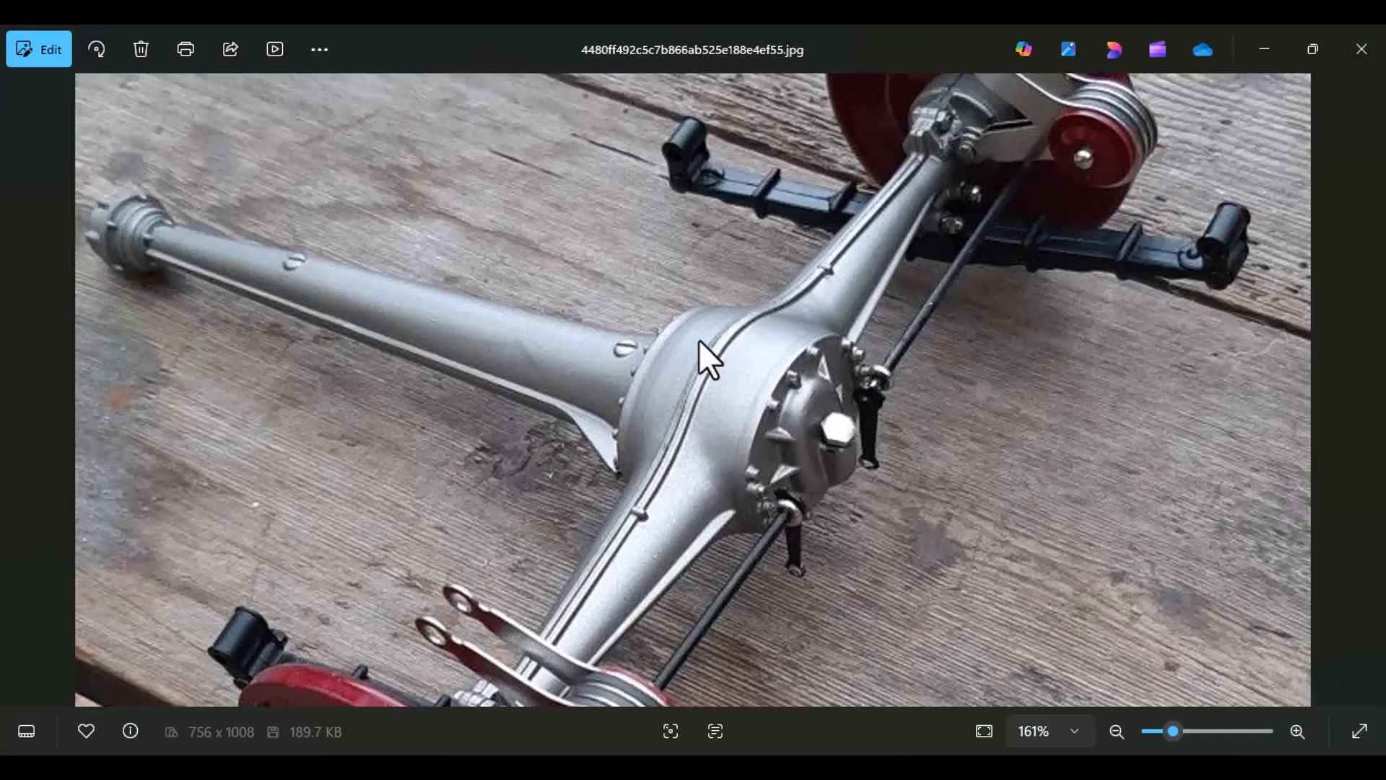
scroll(722, 382, "down", 2)
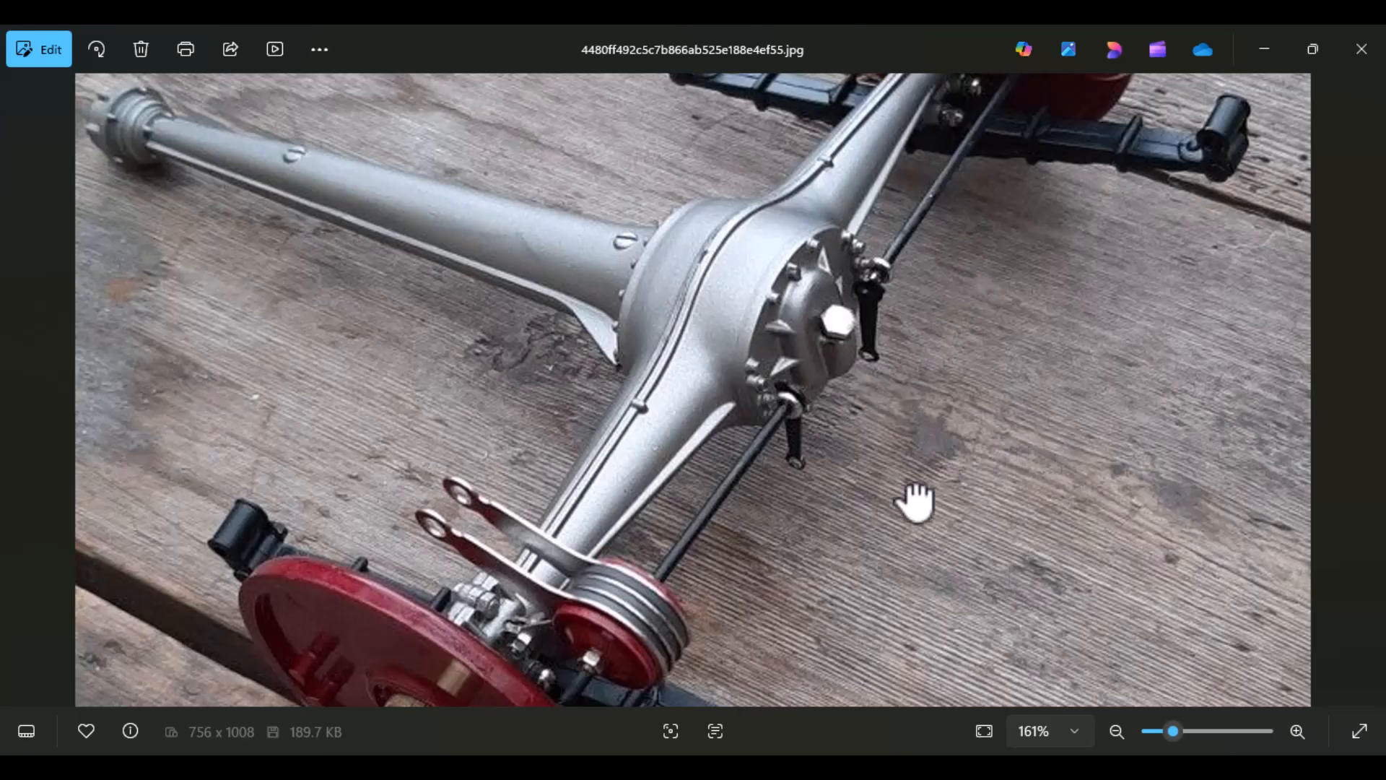
scroll(889, 462, "down", 3)
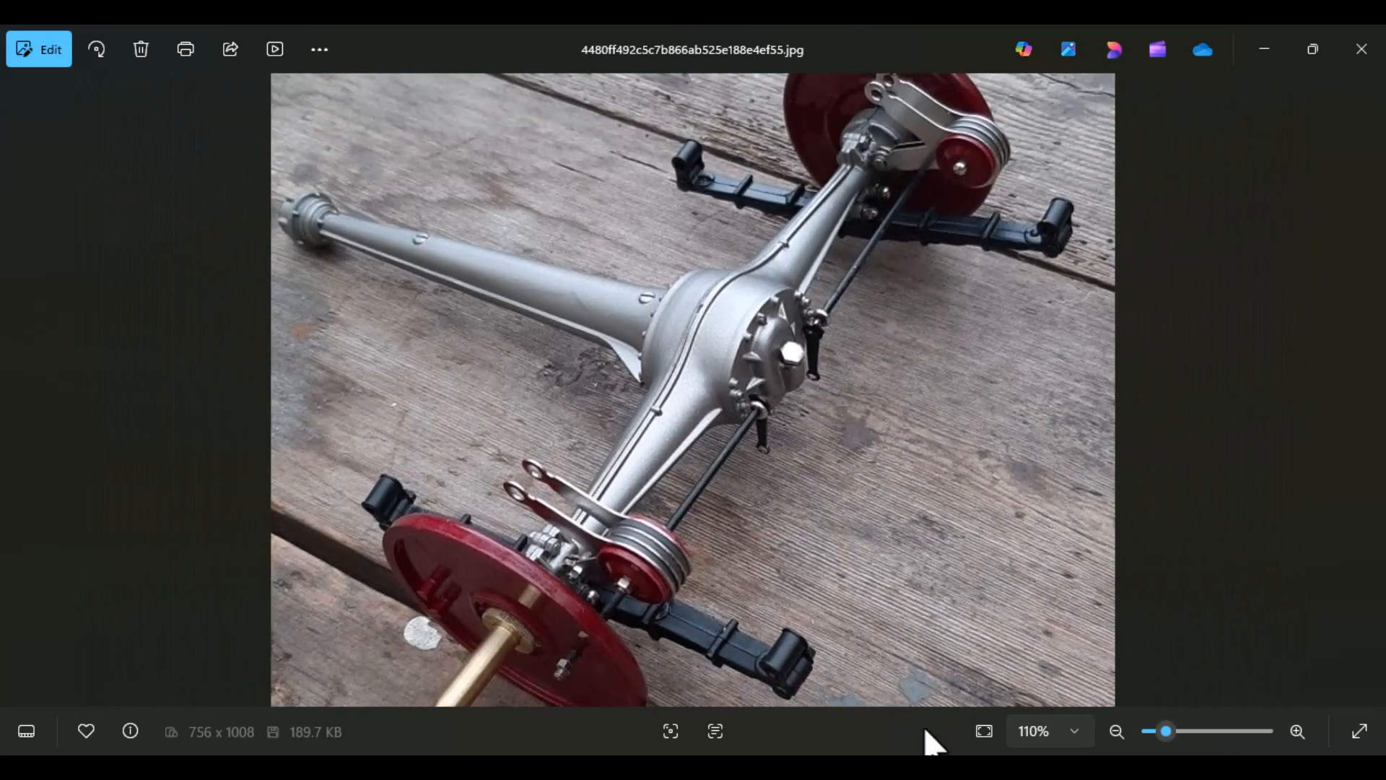
left_click(899, 767)
Step: Start a sketch on the axis system's YZ plane and draw a circle about 169 mm in diameter centred on the origin
left_click(690, 393)
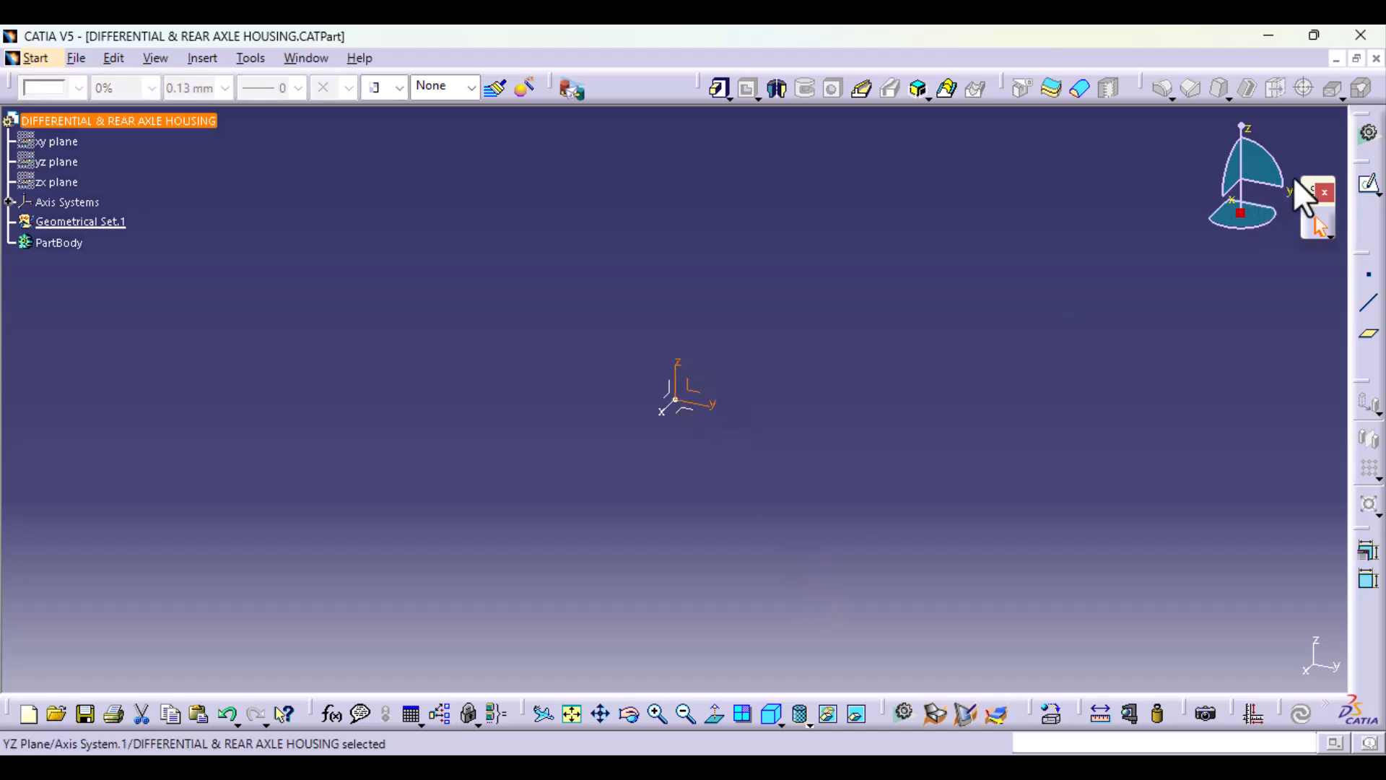
left_click(1366, 192)
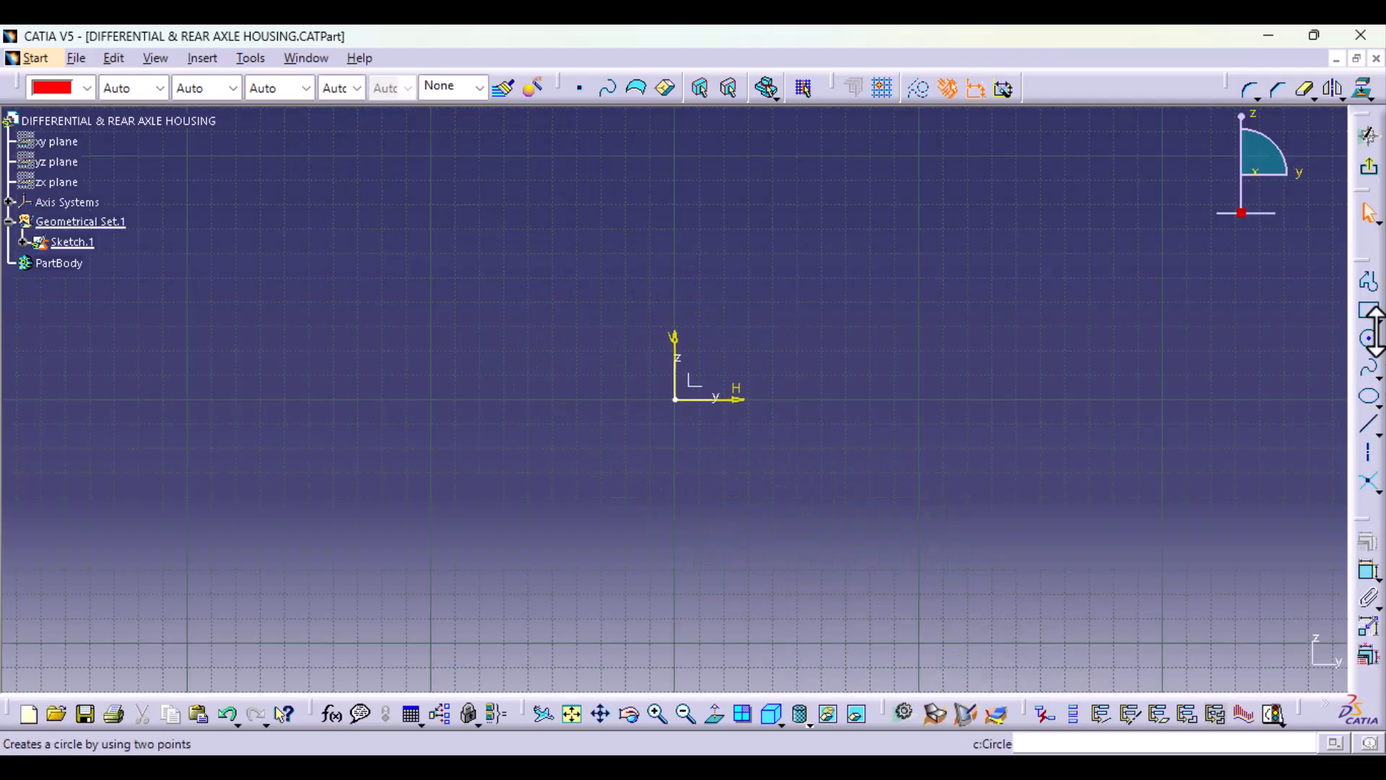
left_click(1371, 344)
left_click(675, 399)
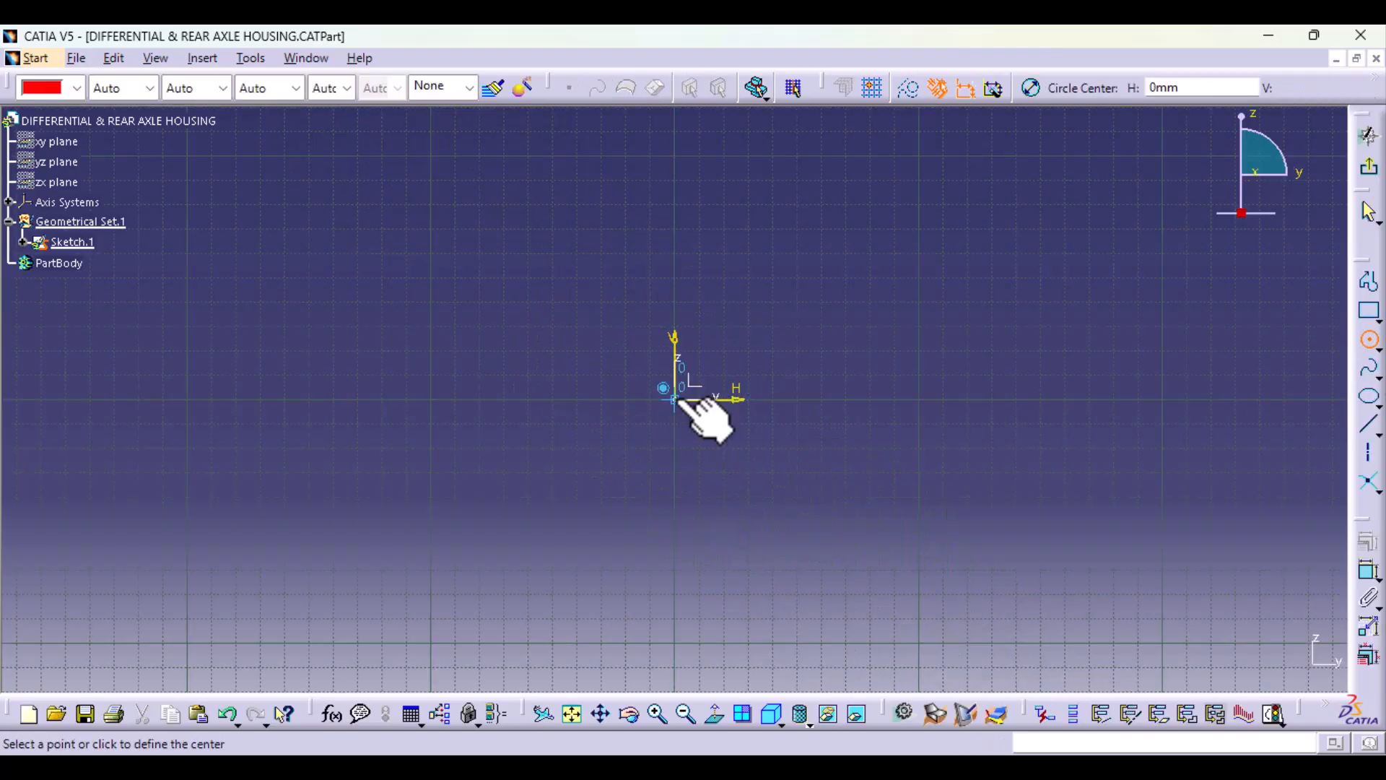
left_click(826, 539)
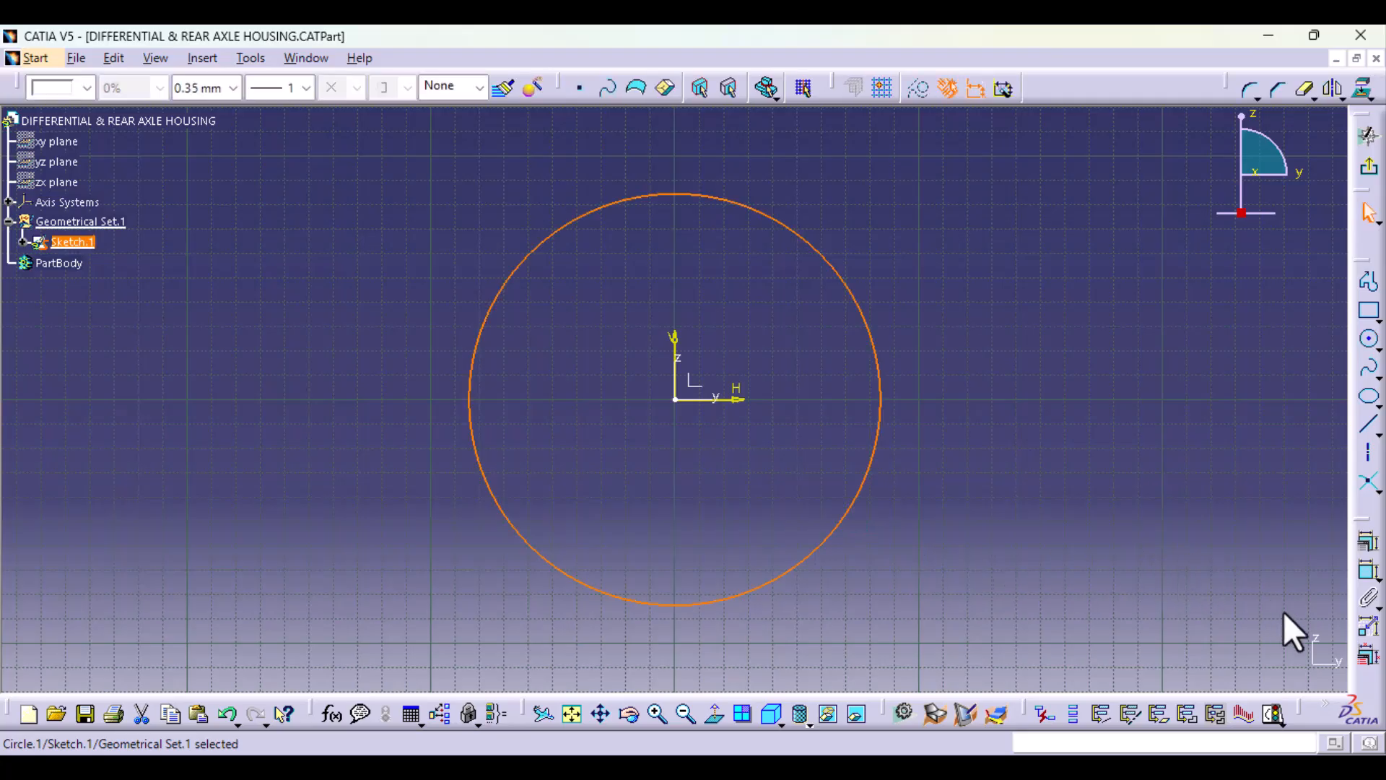
Step: Dimension the circle's diameter and set it to 300 mm
left_click(1369, 571)
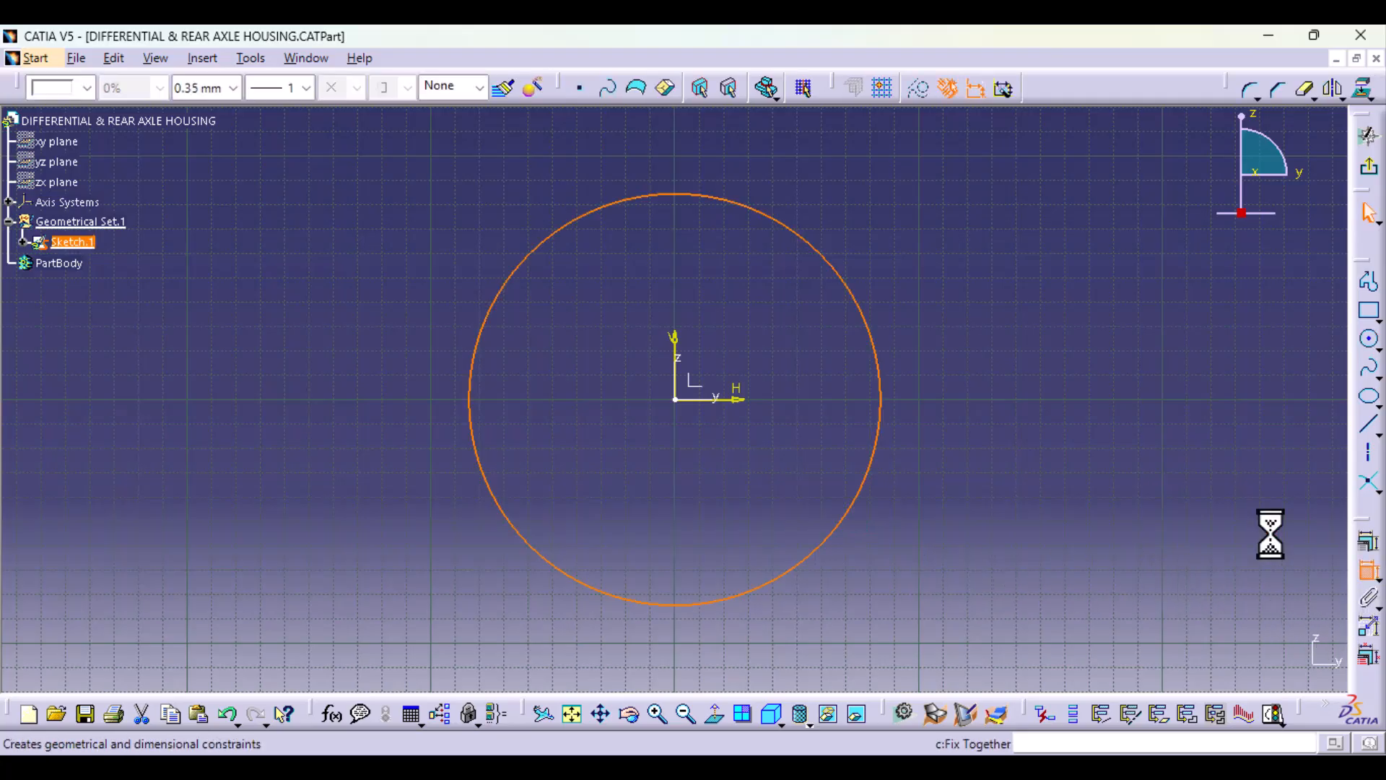
double_click(921, 178)
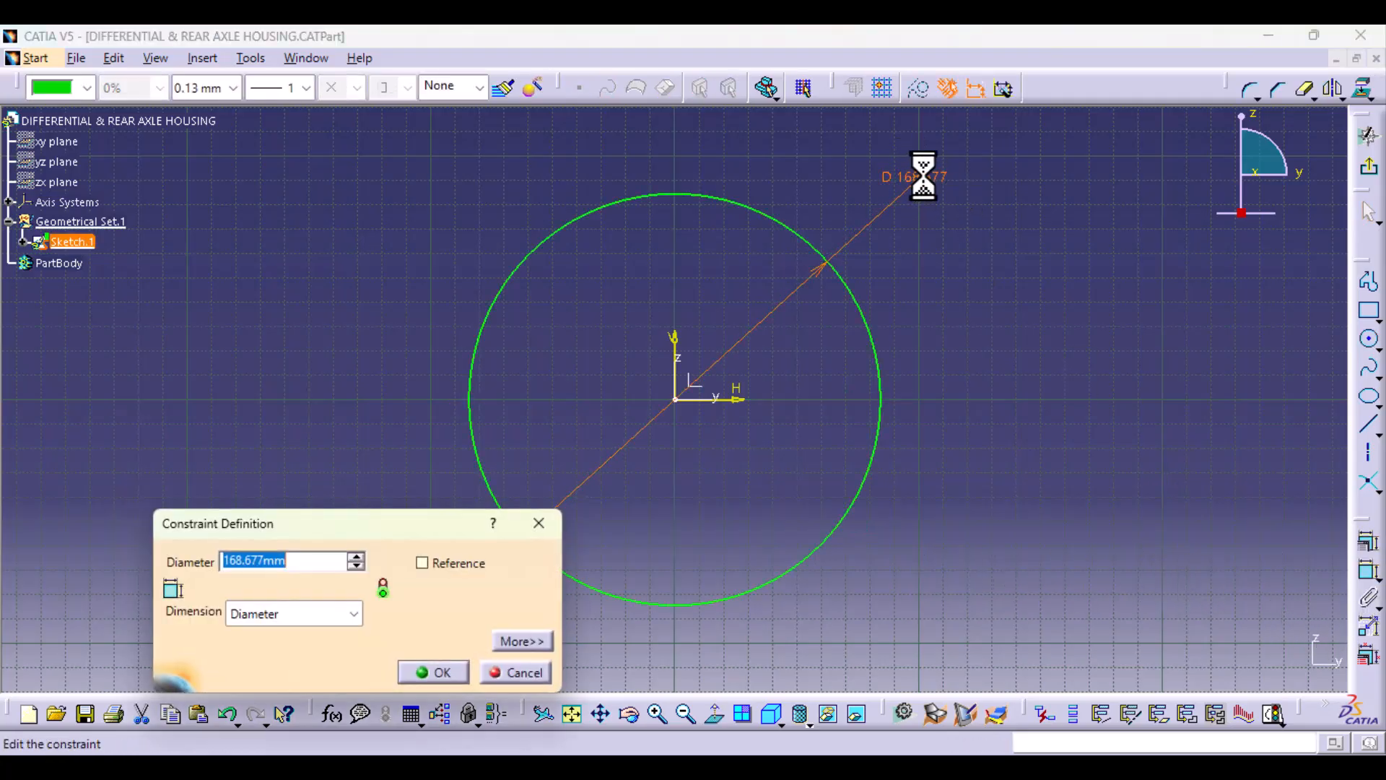
type("300")
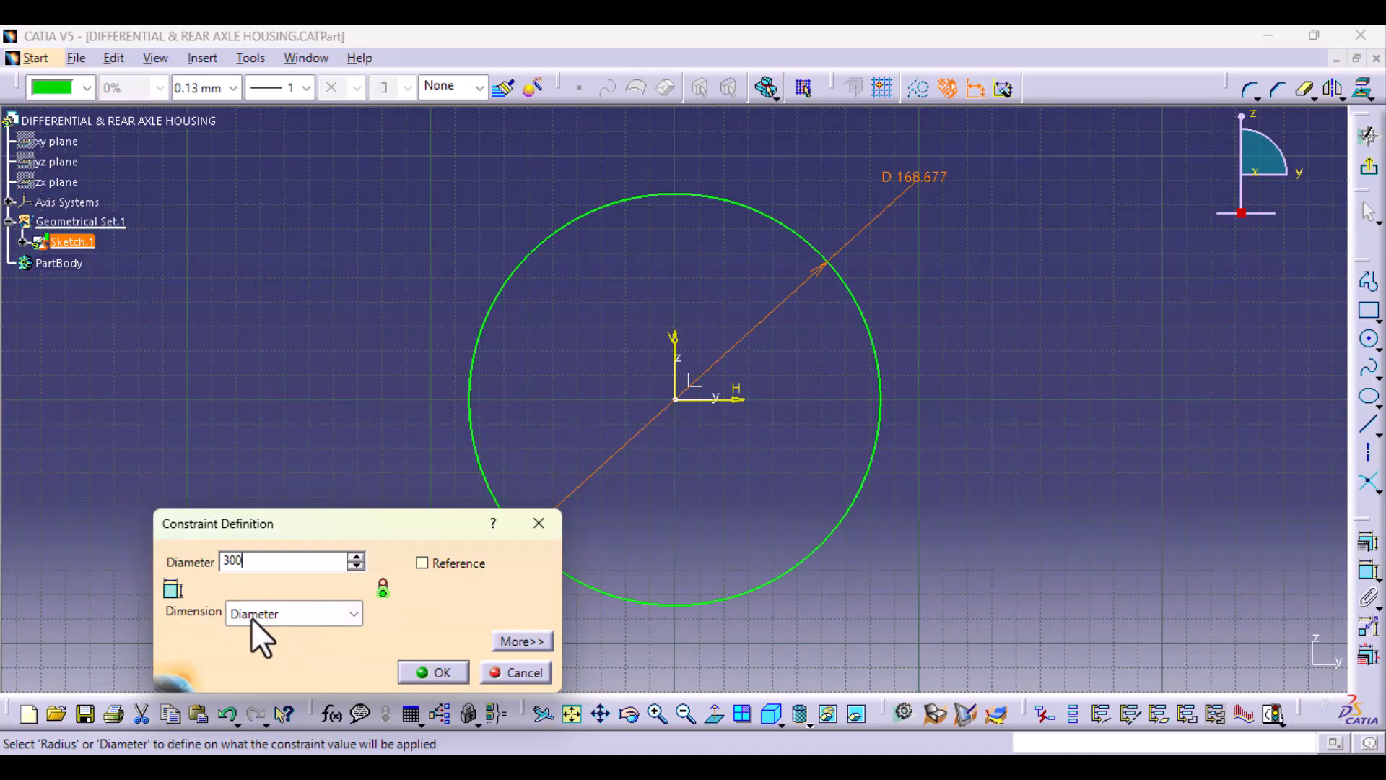
left_click(335, 613)
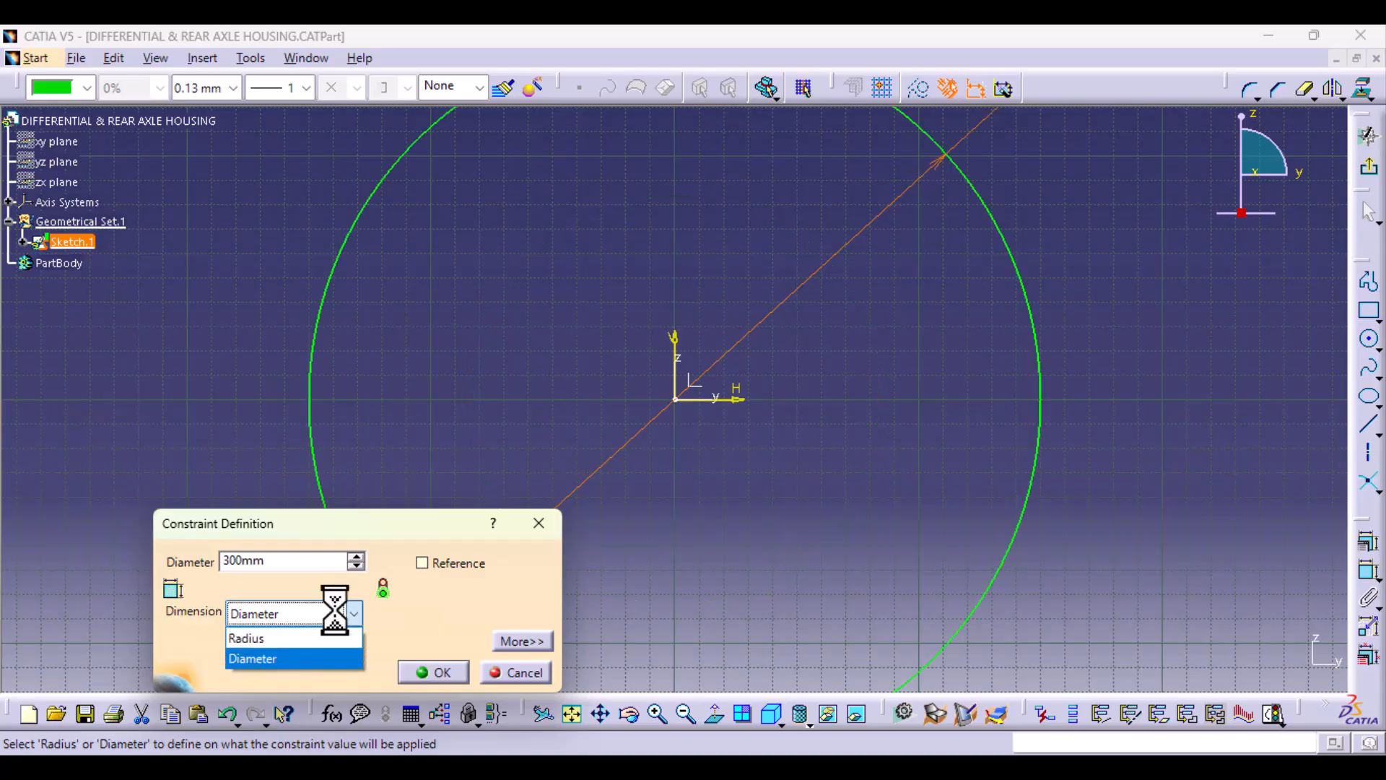
left_click(335, 610)
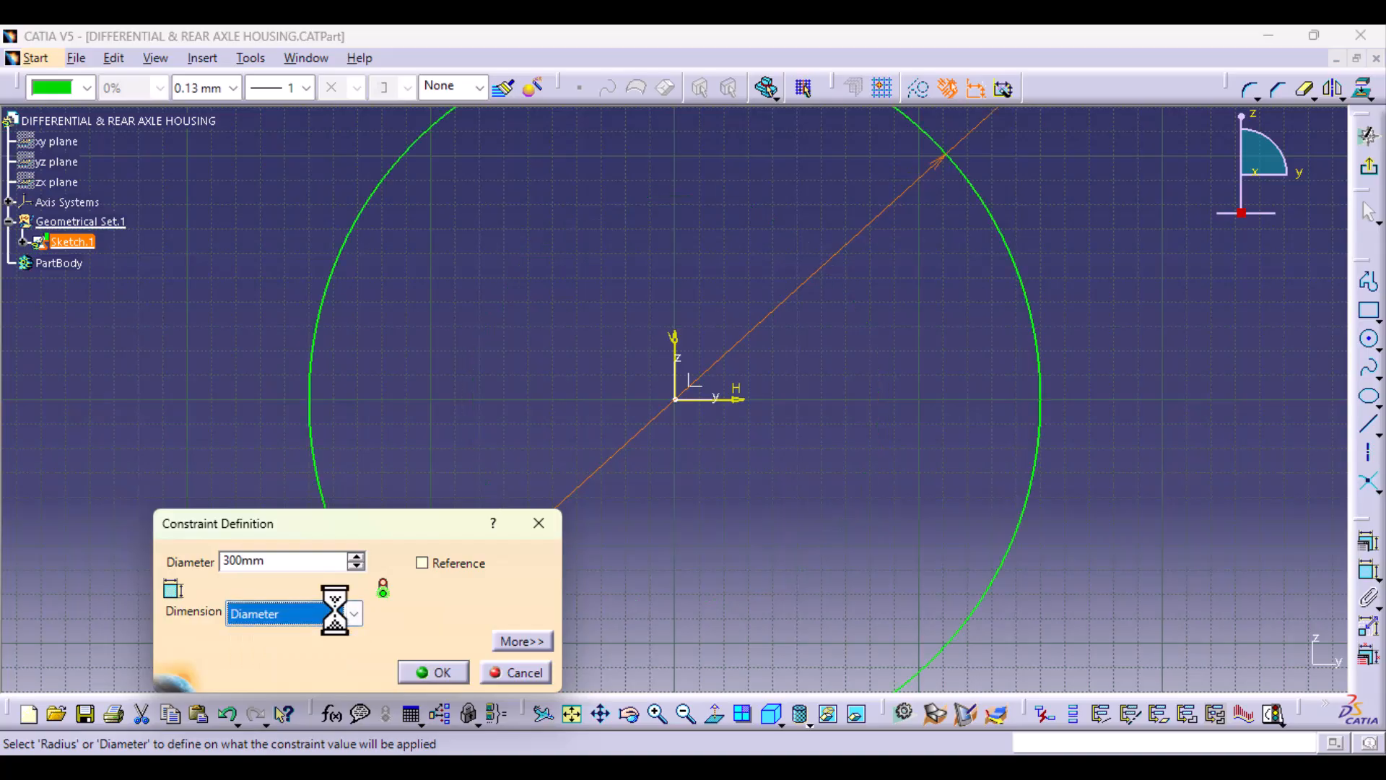
left_click(439, 672)
mouse_move(917, 311)
middle_mouse_down()
mouse_move(838, 363)
mouse_move(842, 446)
middle_mouse_up()
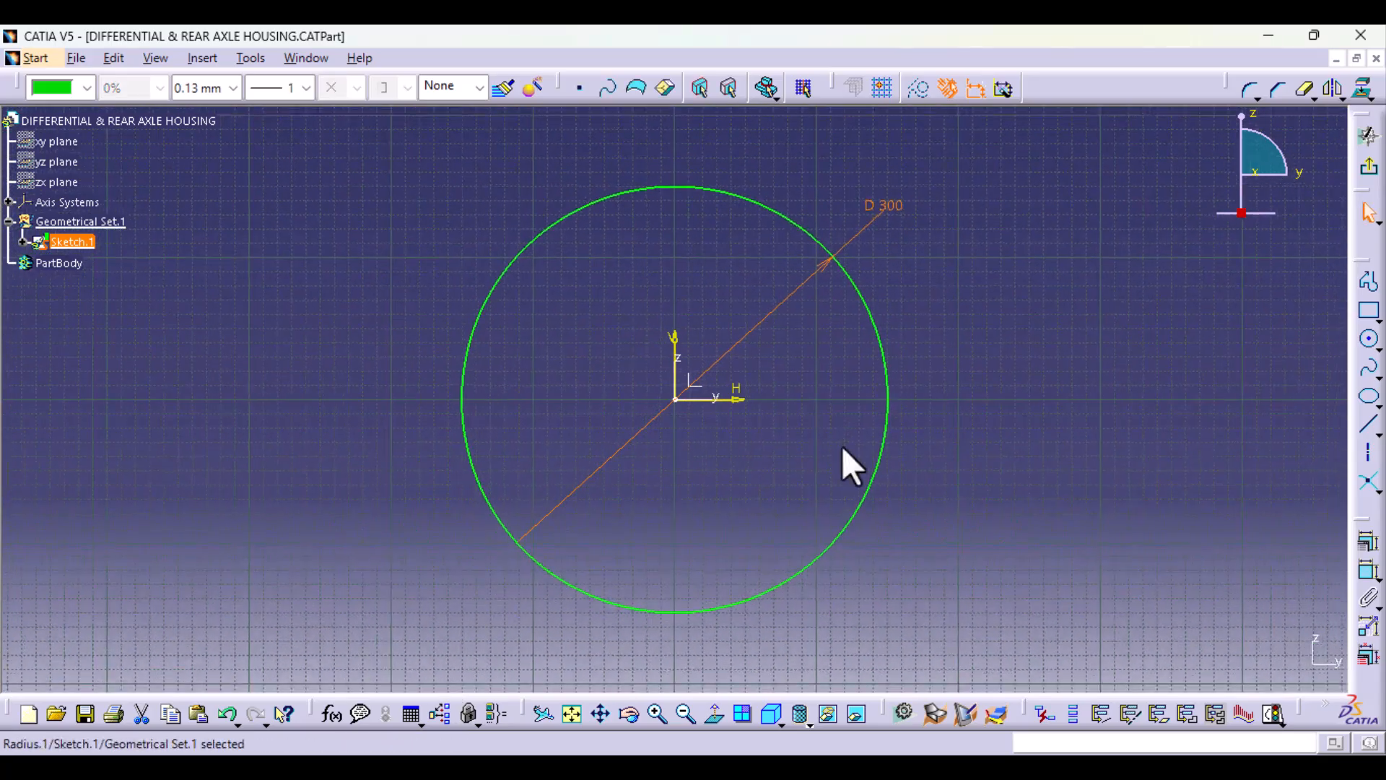
Step: Sketch a second circle about 234 mm in diameter near the origin, inside the 300 mm circle
left_click(1370, 338)
left_click(676, 400)
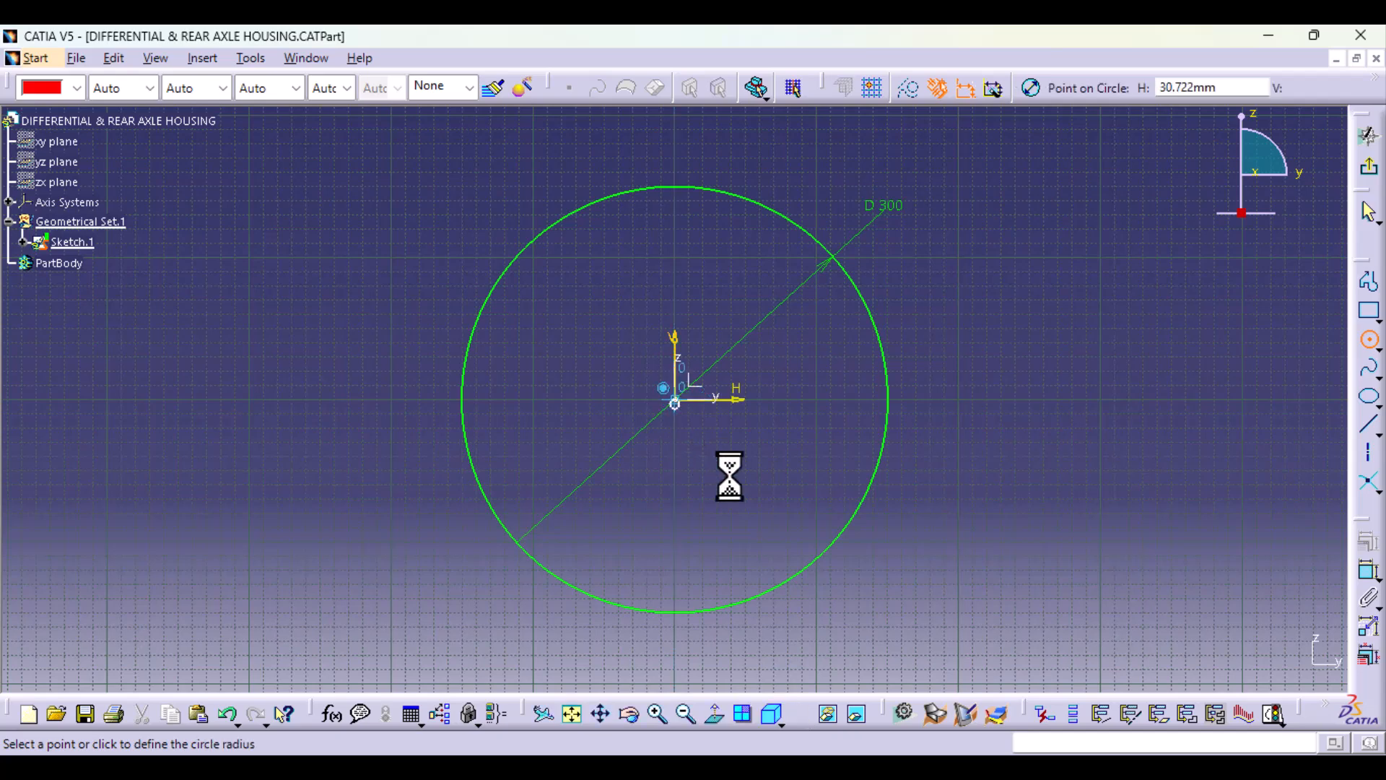
left_click(799, 515)
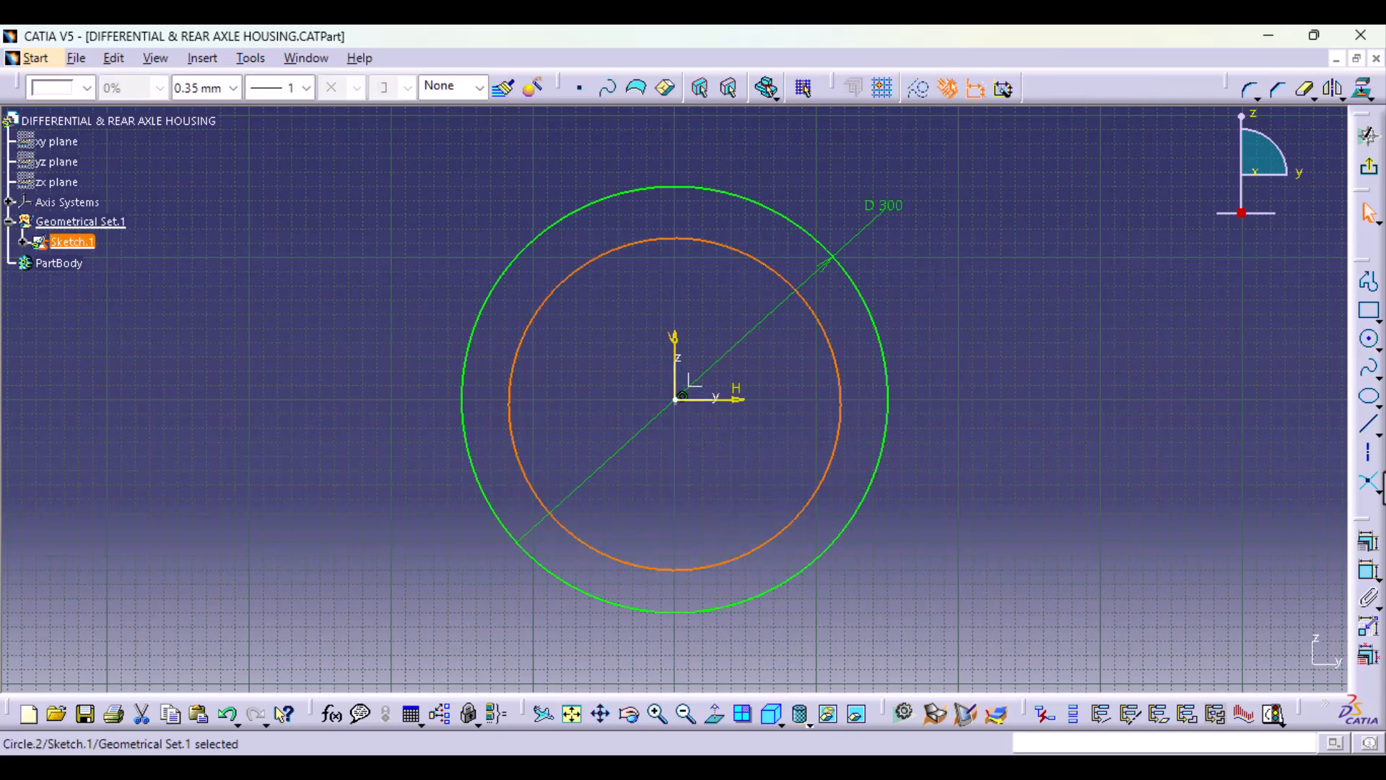
Step: Dimension the inner circle's diameter and set it to 250 mm
left_click(1368, 570)
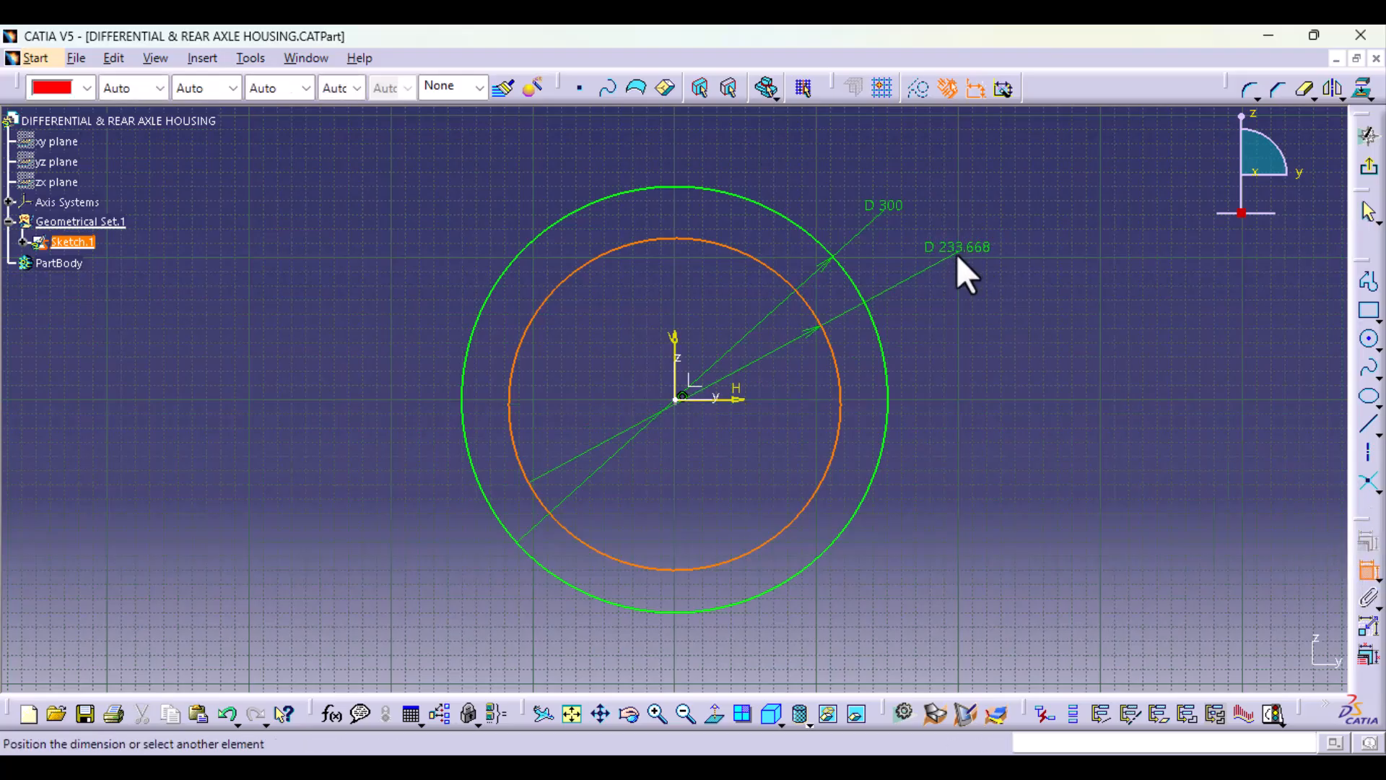
left_click(943, 266)
double_click(945, 261)
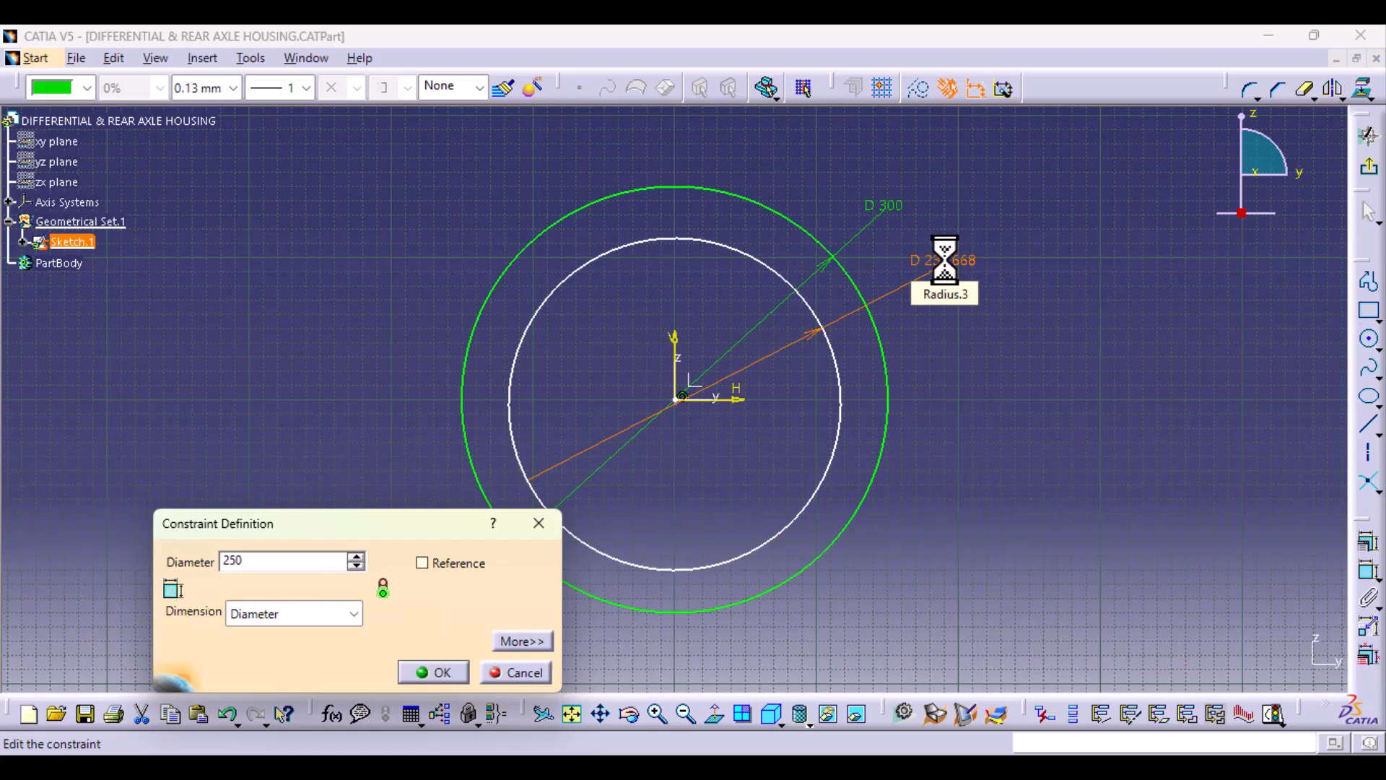
type("250")
key("Return")
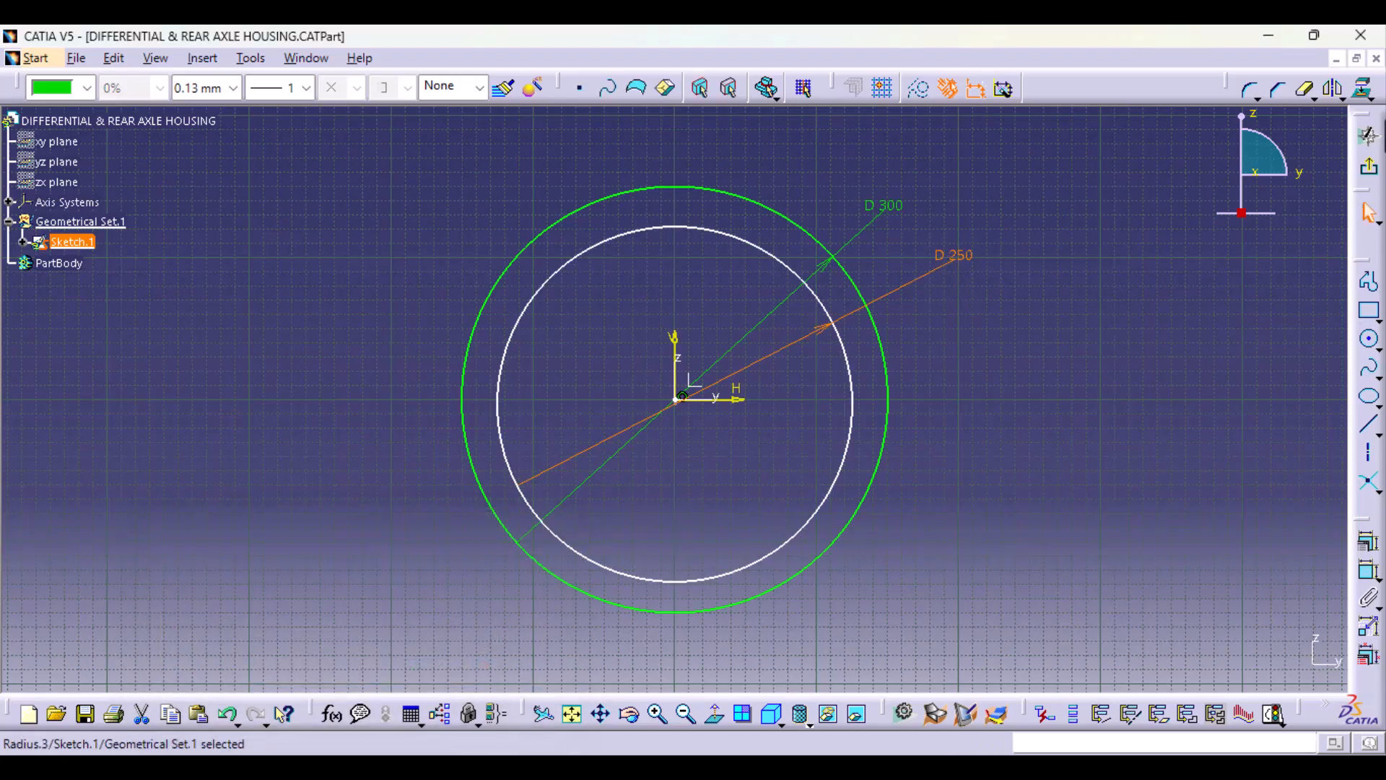
Step: Finish the ring sketch and pad it 100 mm with mirrored extent into a hollow cylinder
left_click(1368, 136)
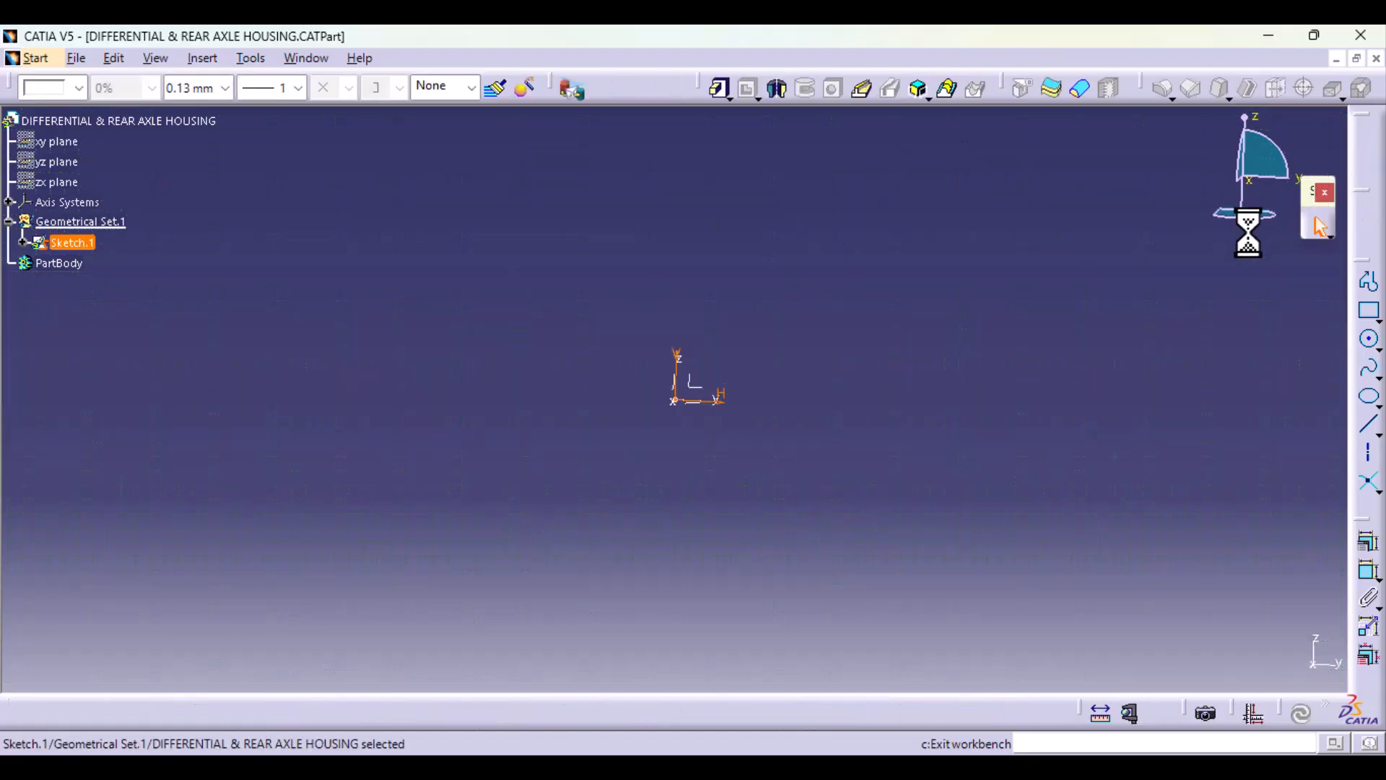
left_click(717, 90)
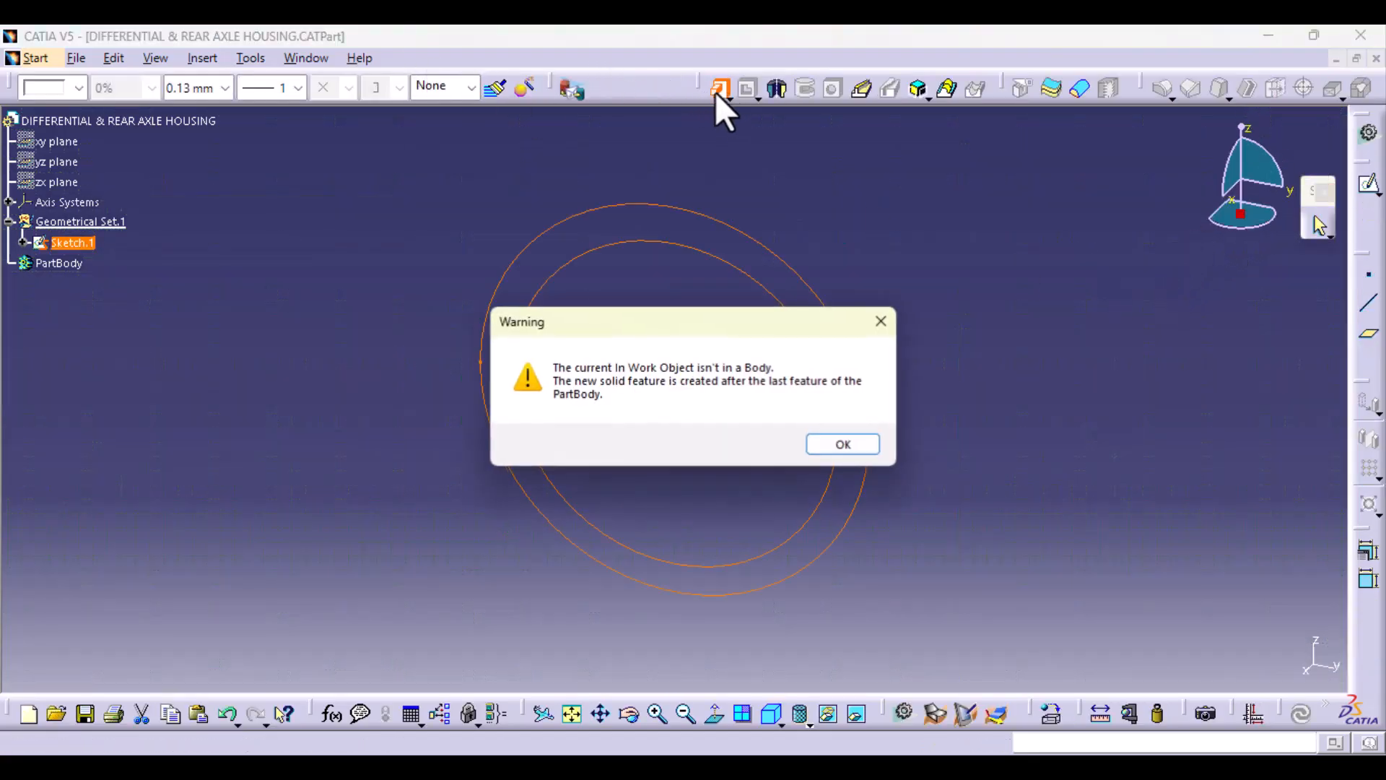
left_click(834, 445)
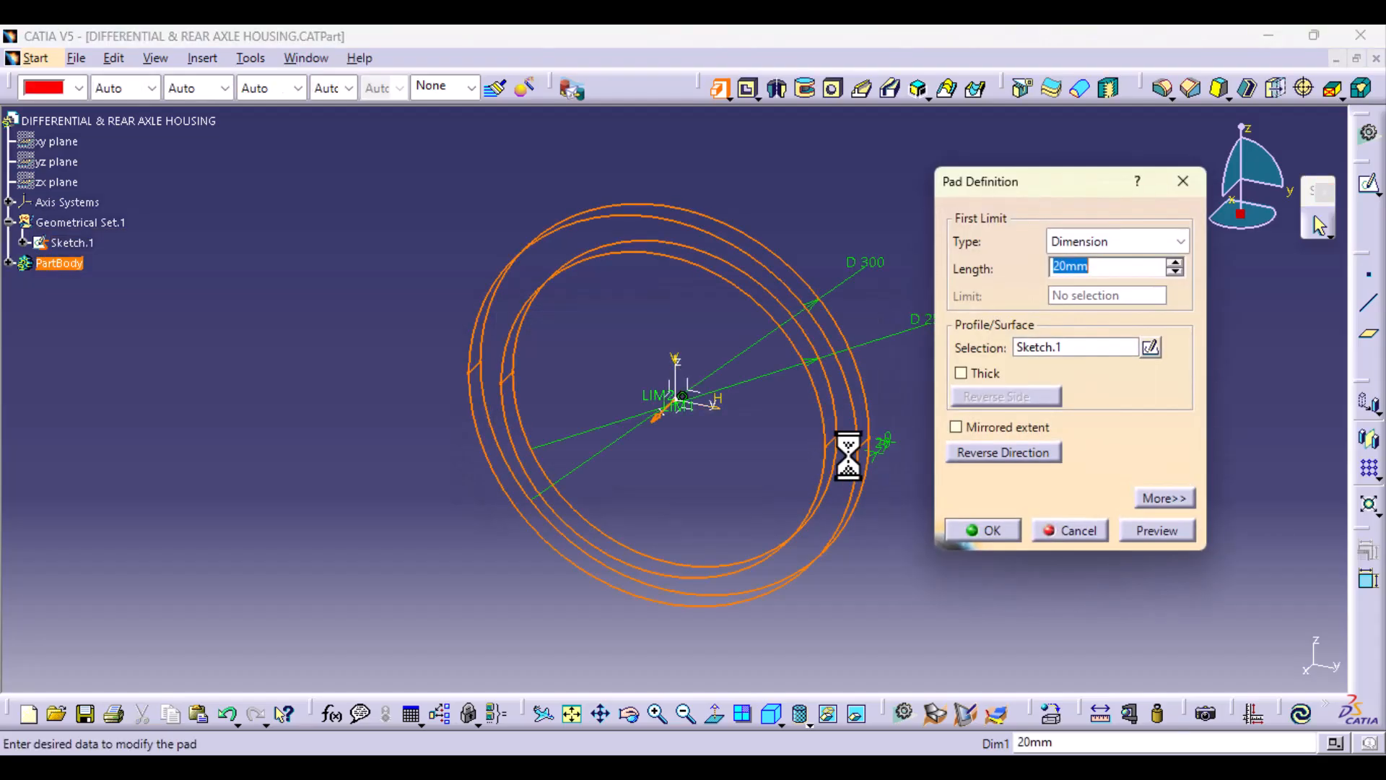
left_click(957, 429)
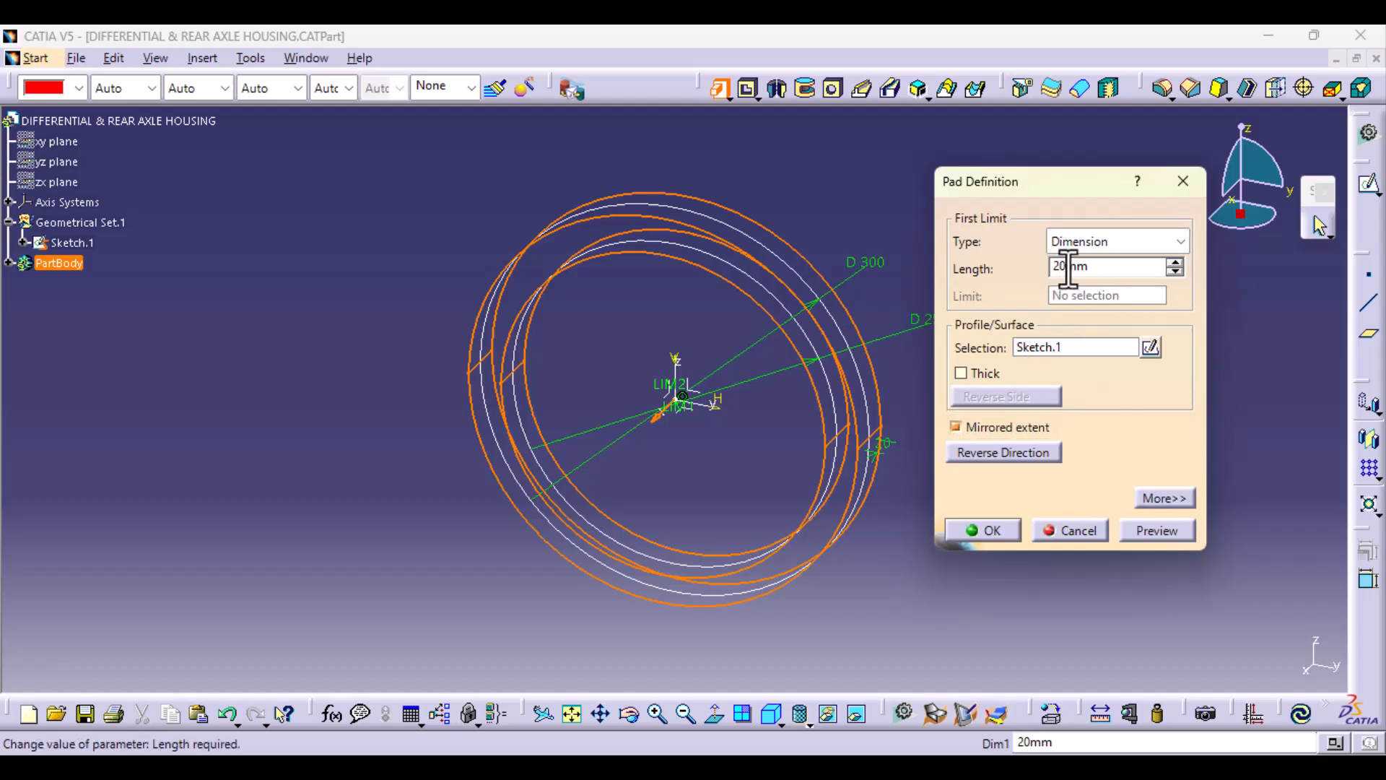
left_click_drag(1068, 267, 1029, 274)
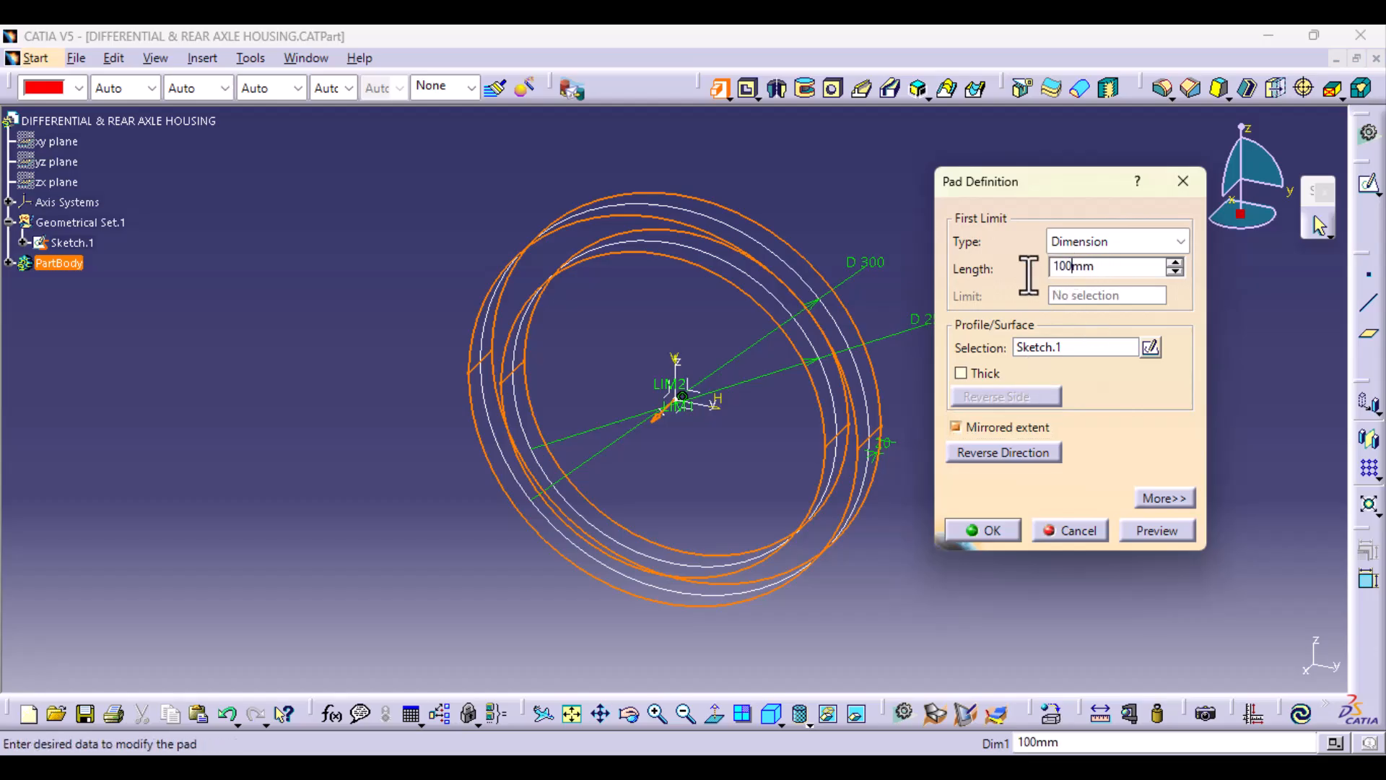
left_click(1154, 531)
left_click(989, 530)
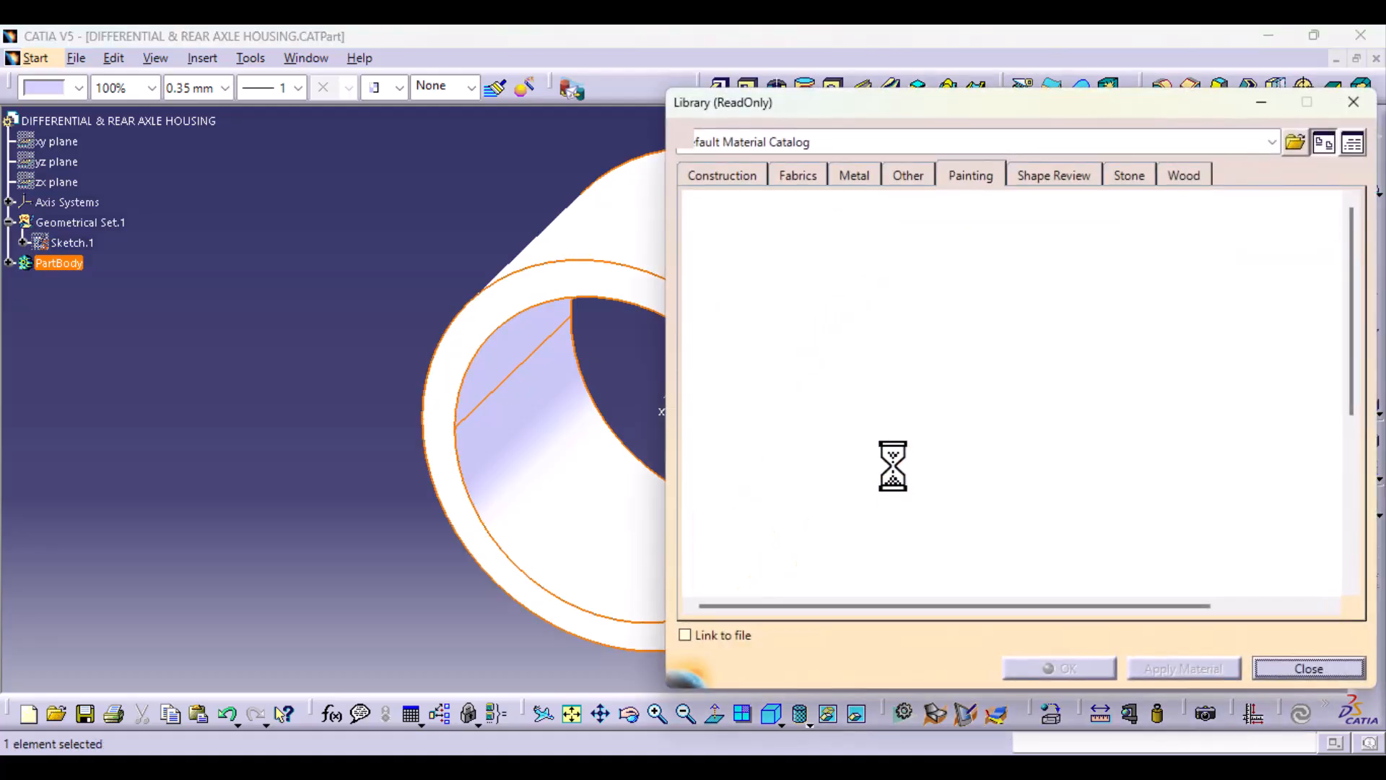
Step: Apply the Aluminium Grey painting material to the part body
left_click(798, 315)
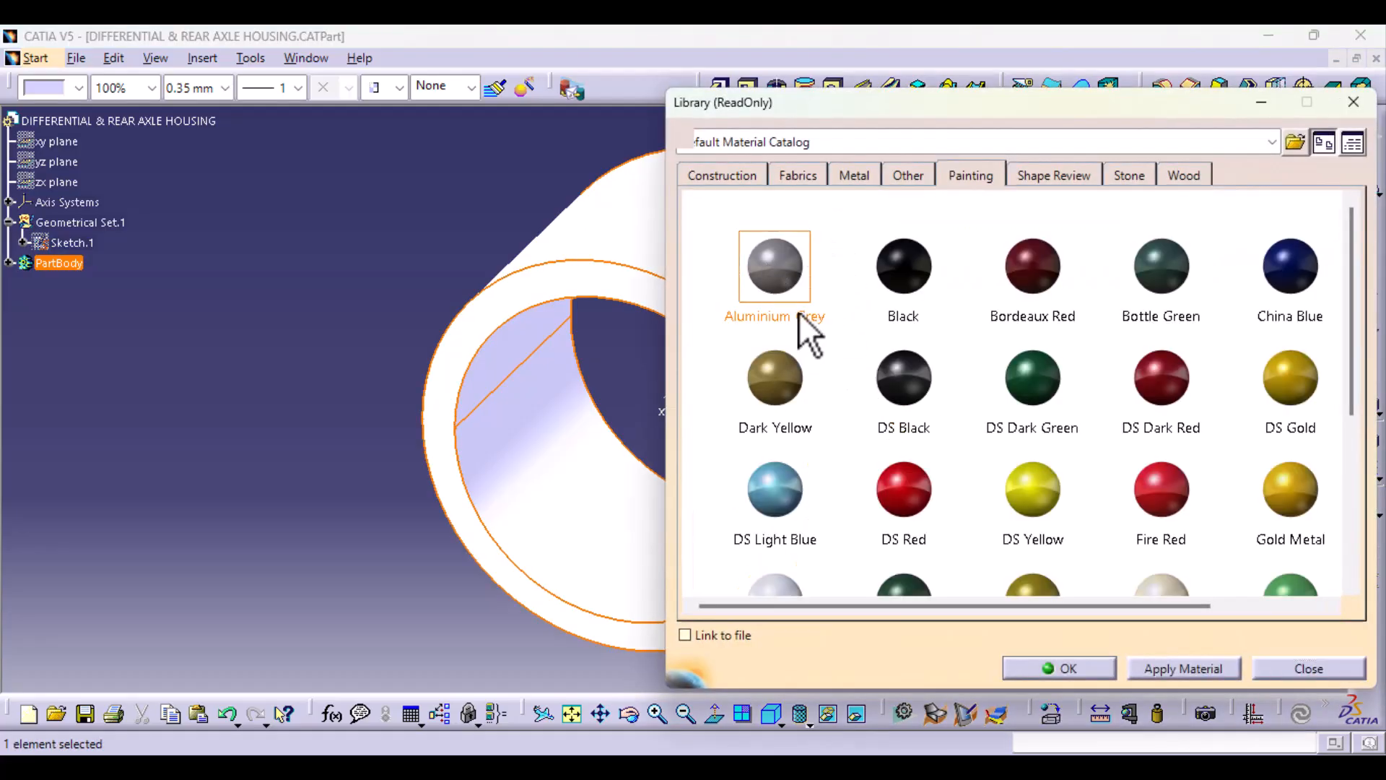
left_click(1184, 668)
left_click(1101, 672)
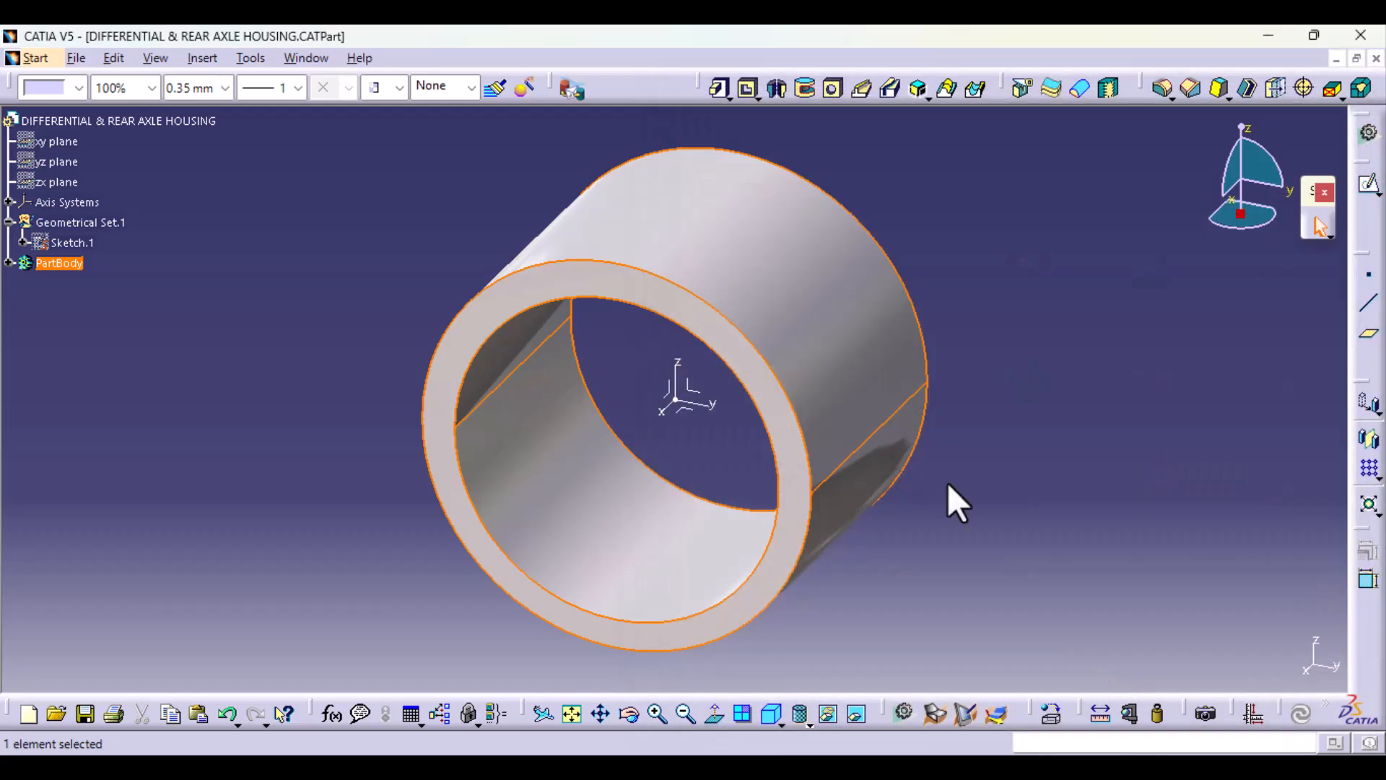
Step: Set the standard front view and start a new sketch on the axis system's YZ plane, with room beside the ring
middle_click_drag(723, 506, 696, 387)
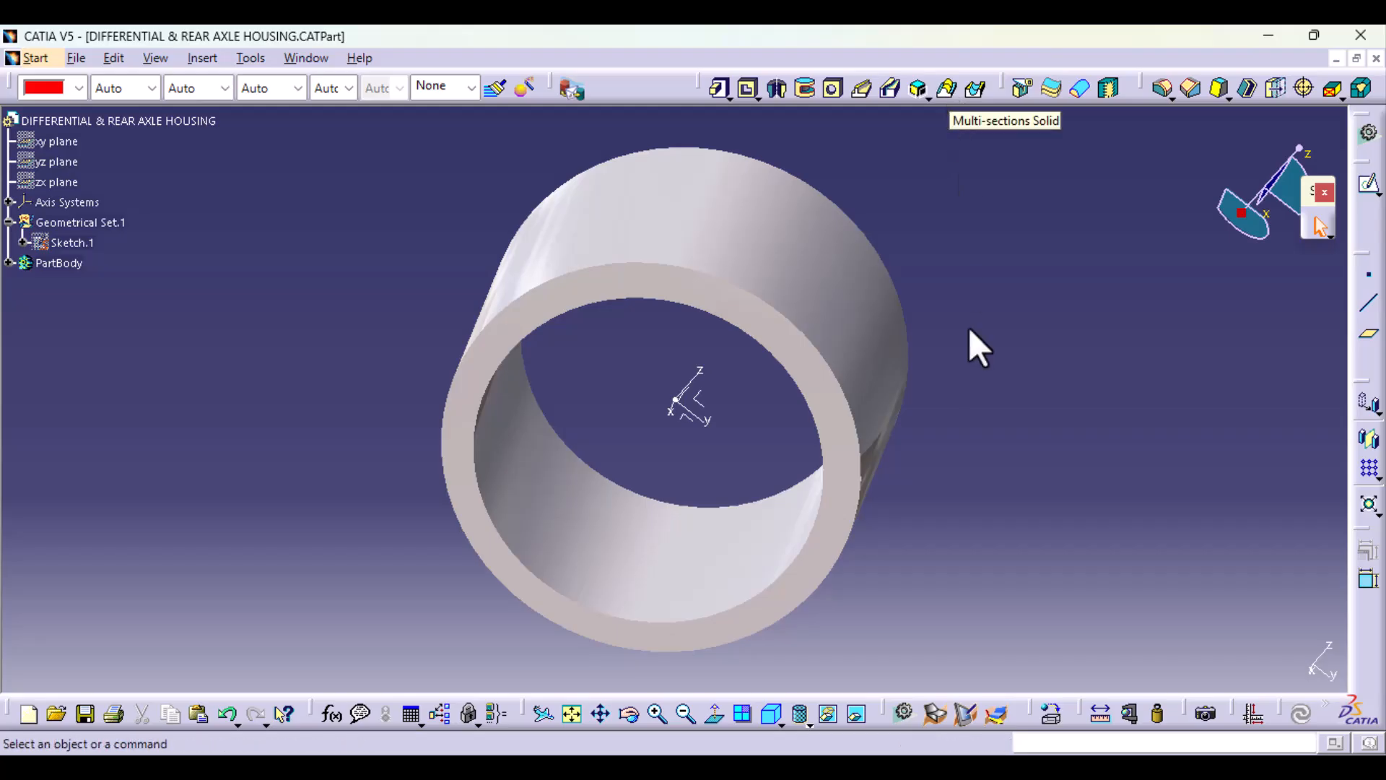
left_click(774, 706)
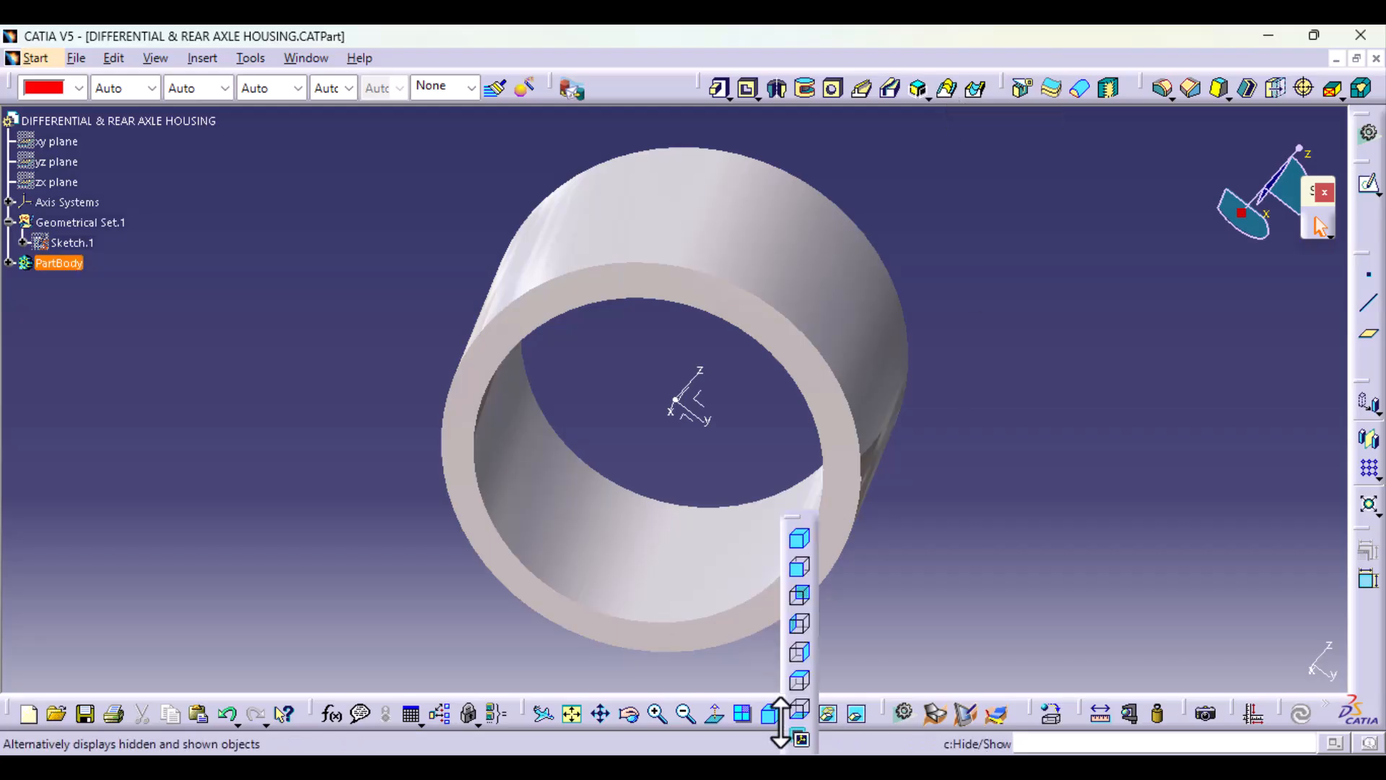
left_click(797, 571)
middle_click_drag(752, 487, 570, 464)
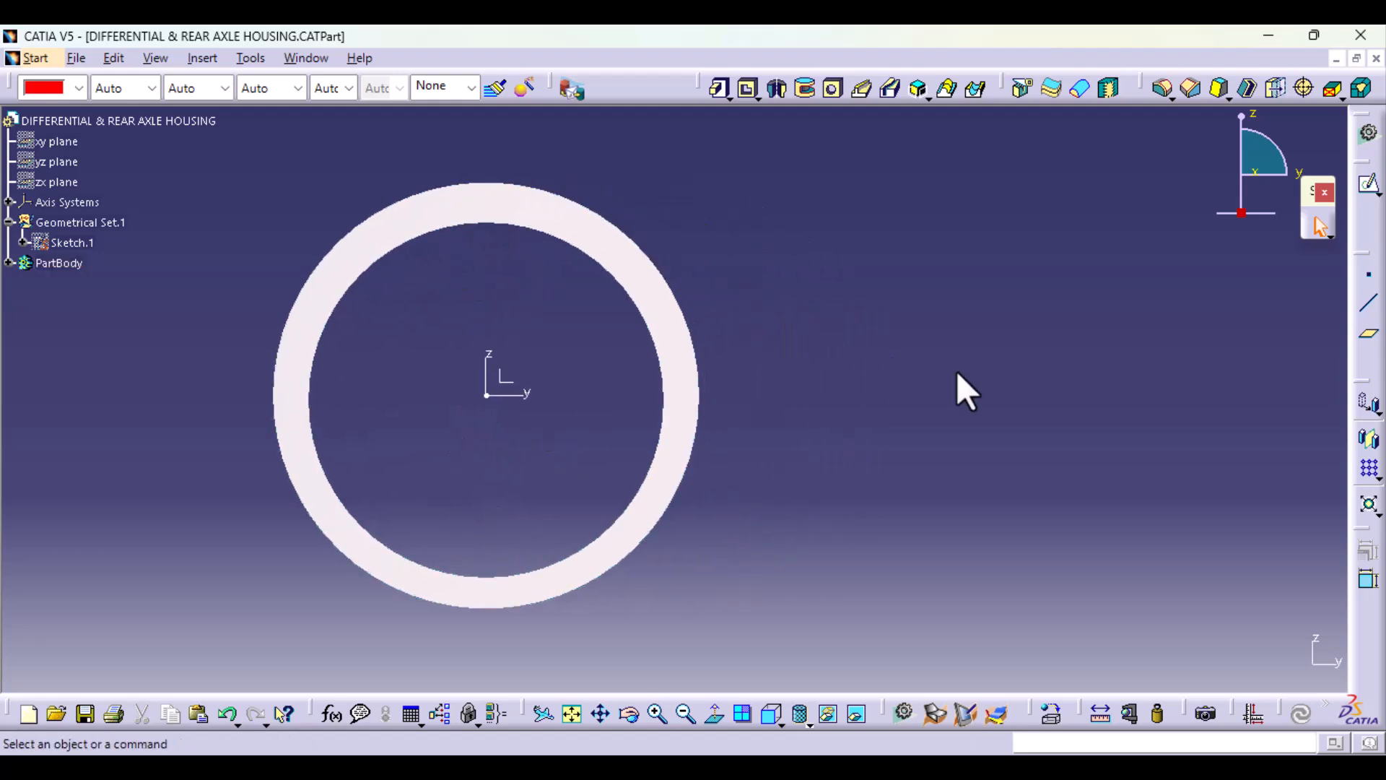
left_click(520, 396)
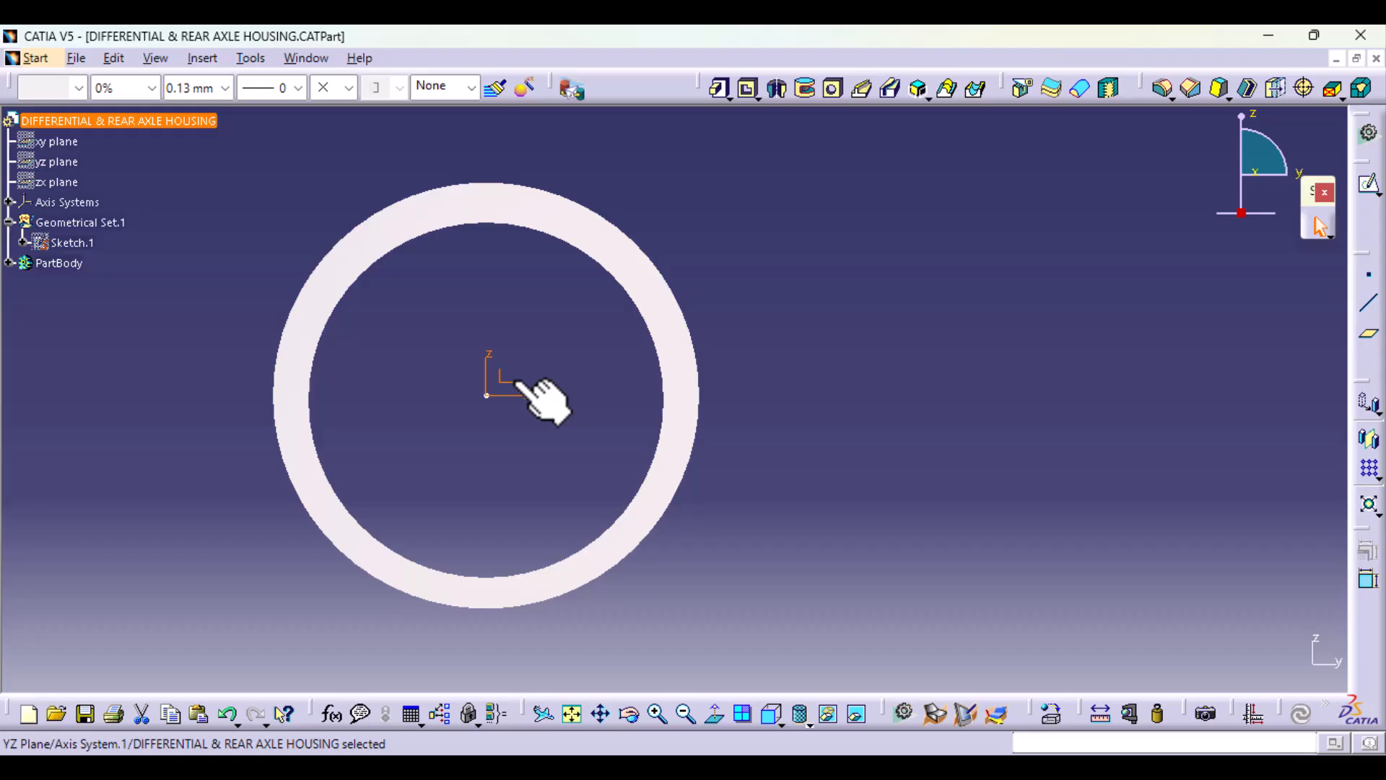
left_click(1369, 189)
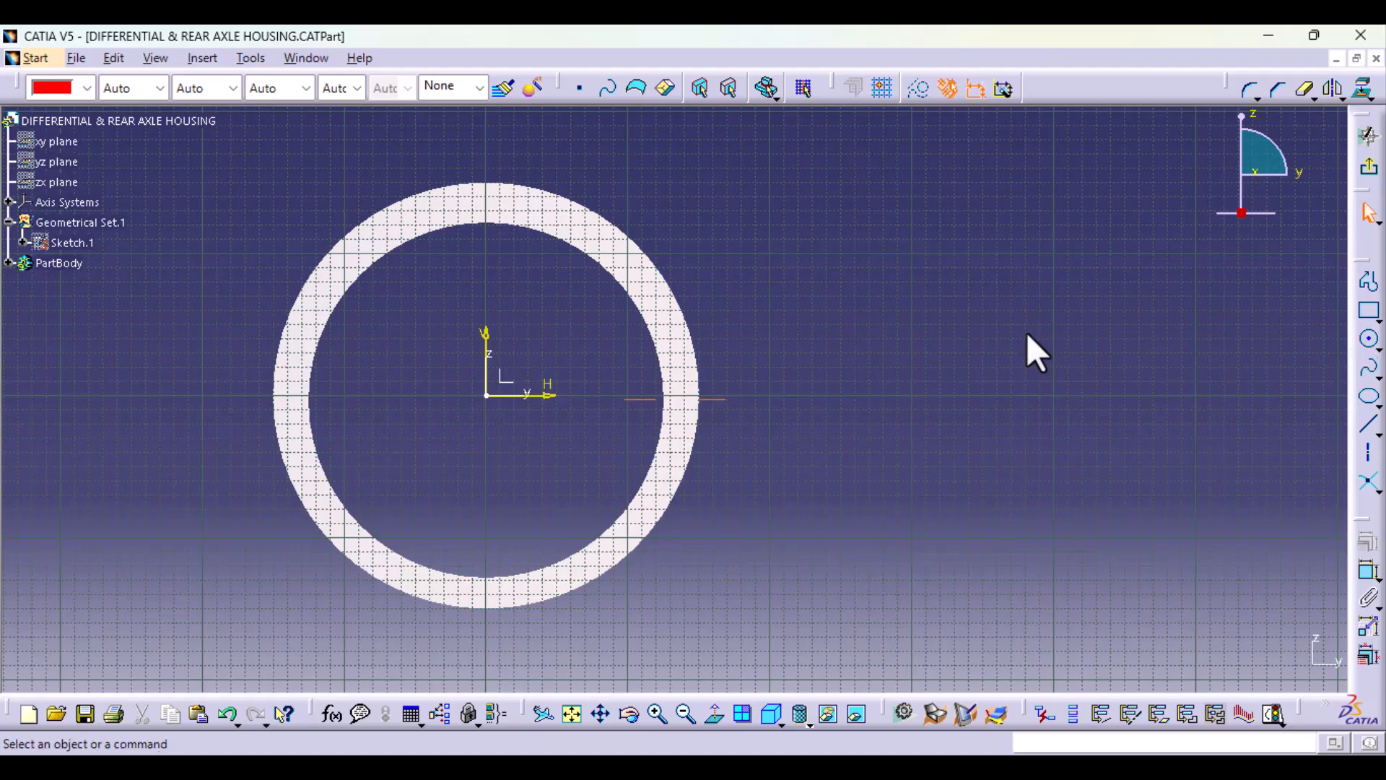
middle_click_drag(1026, 332, 849, 386)
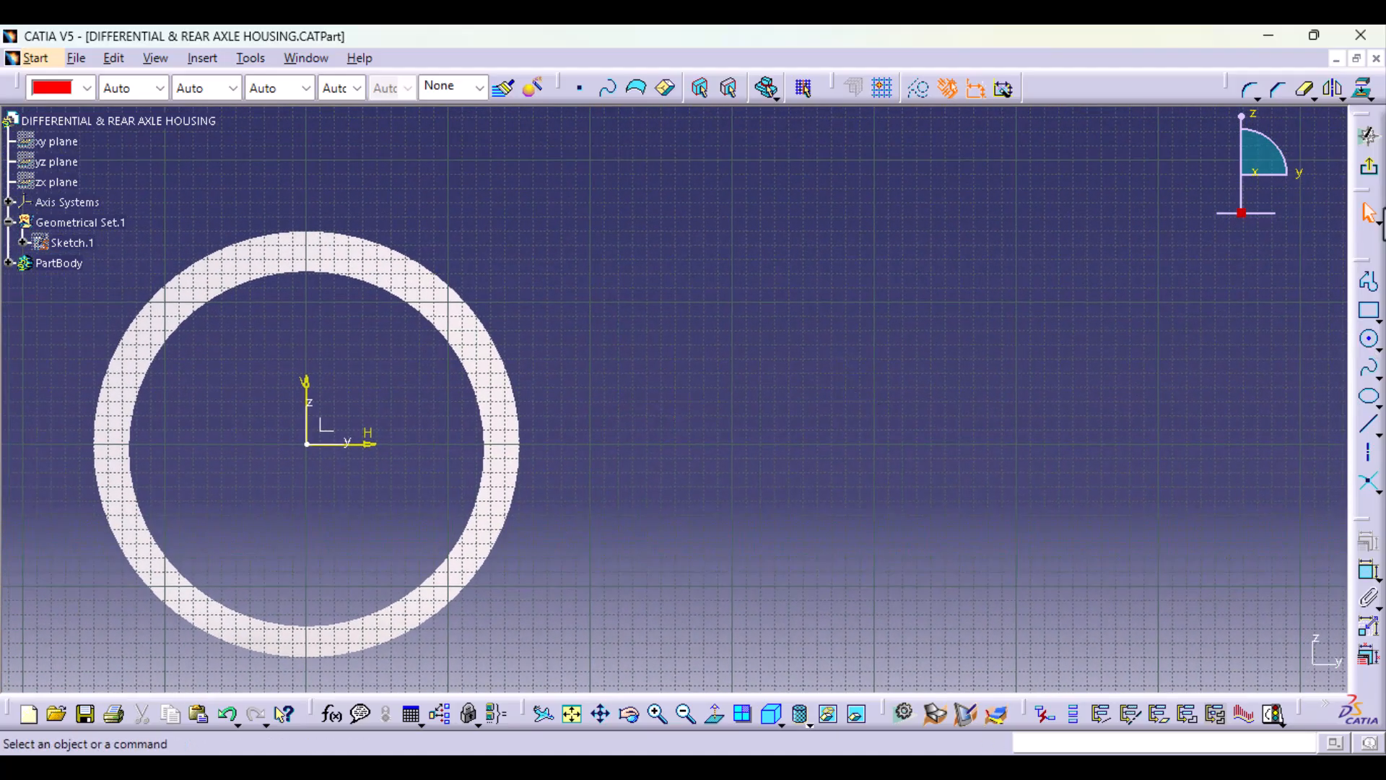
Step: Sketch an open two-line profile from the ring's upper right, sloping down to an end about 649 mm across and 37 mm above the origin
left_click(1364, 283)
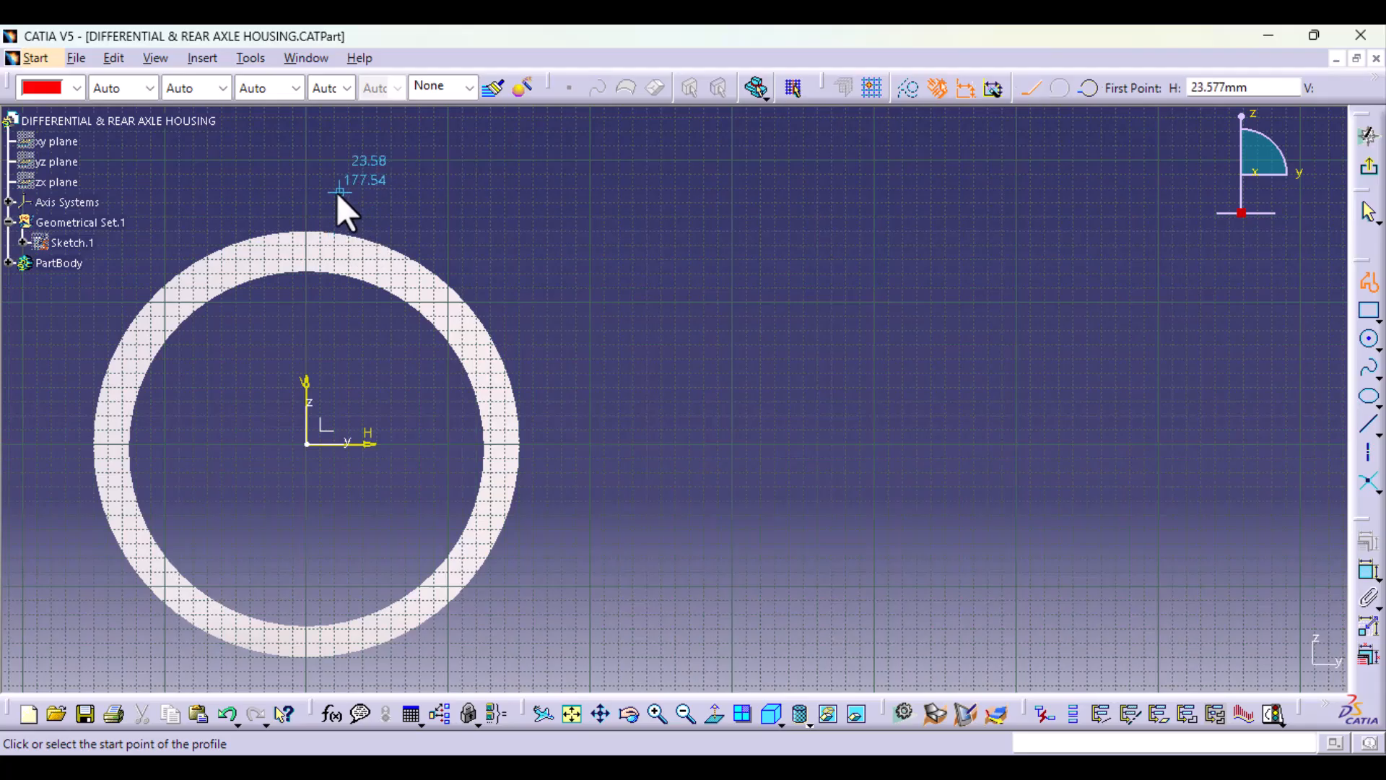
left_click(302, 204)
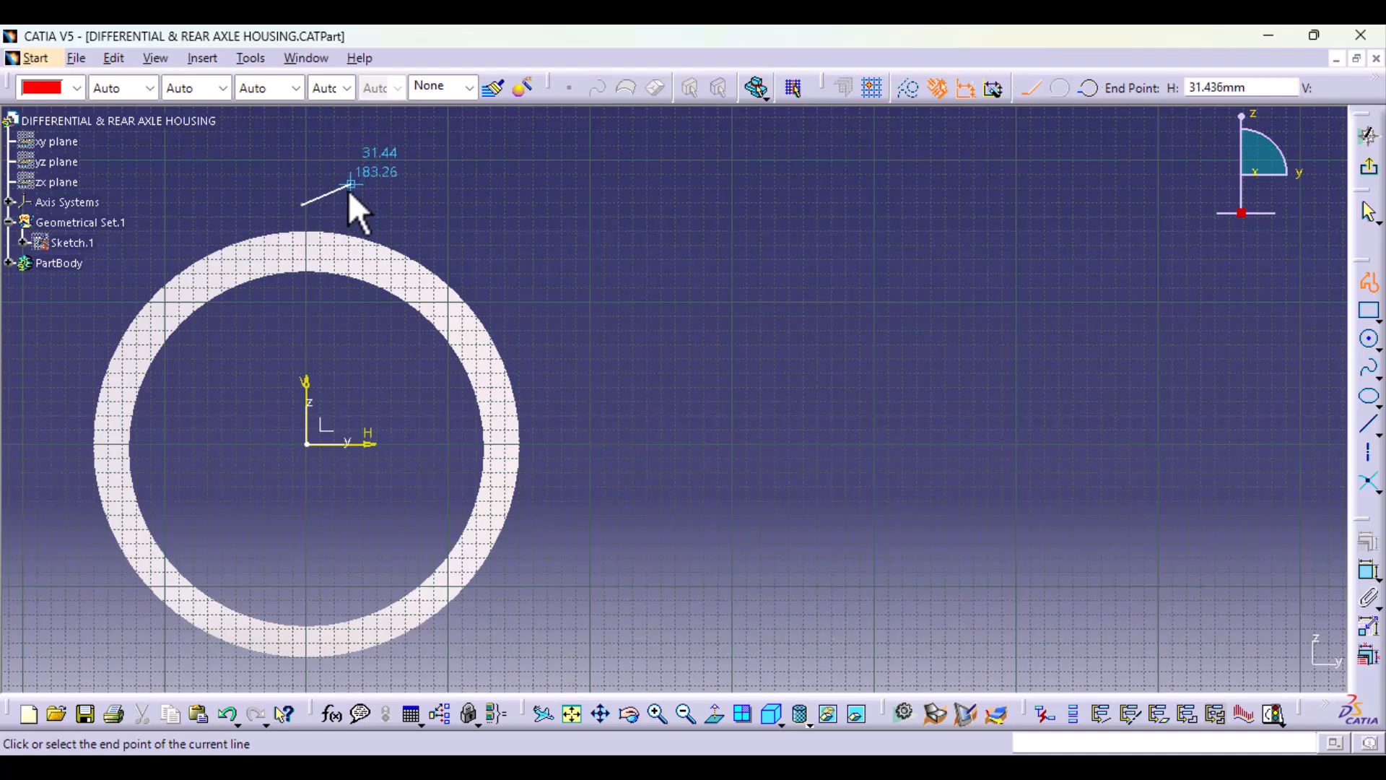
left_click(227, 714)
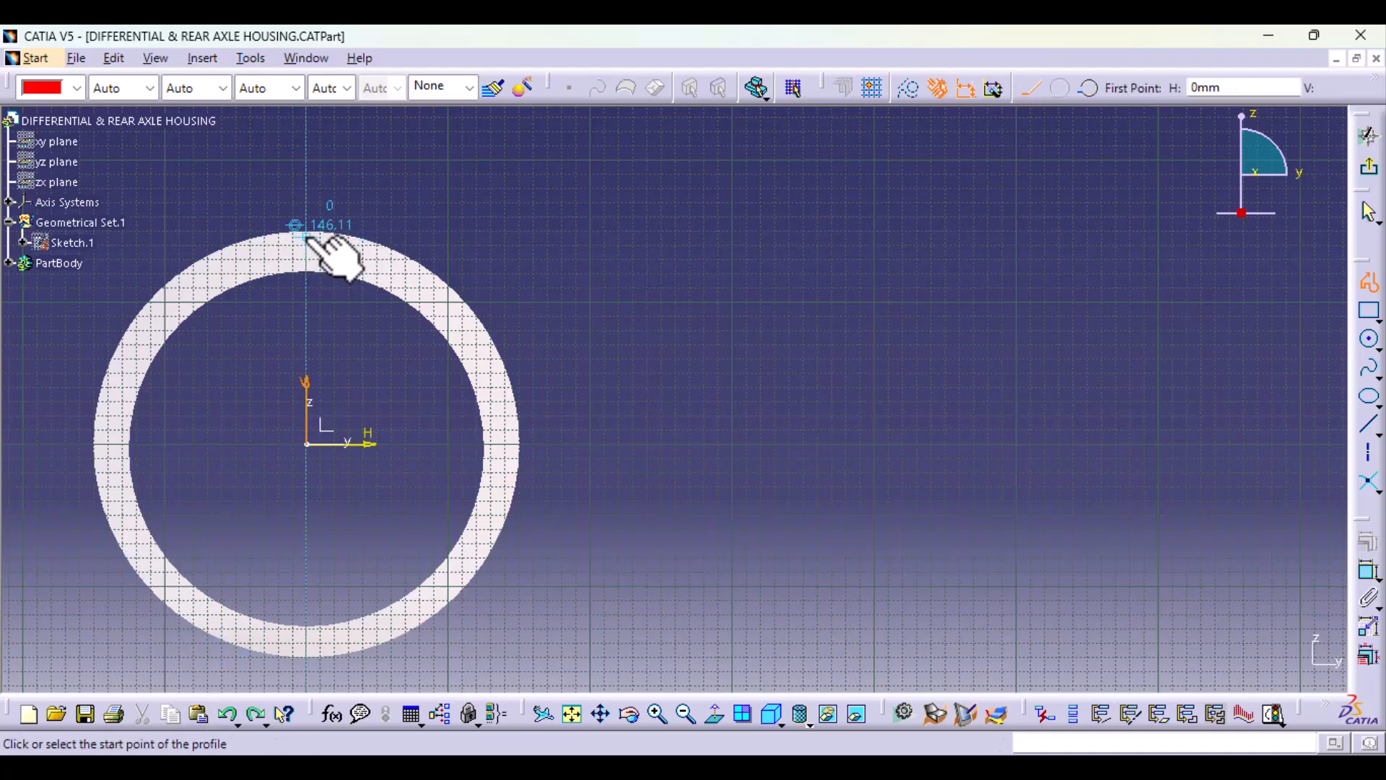
left_click(392, 233)
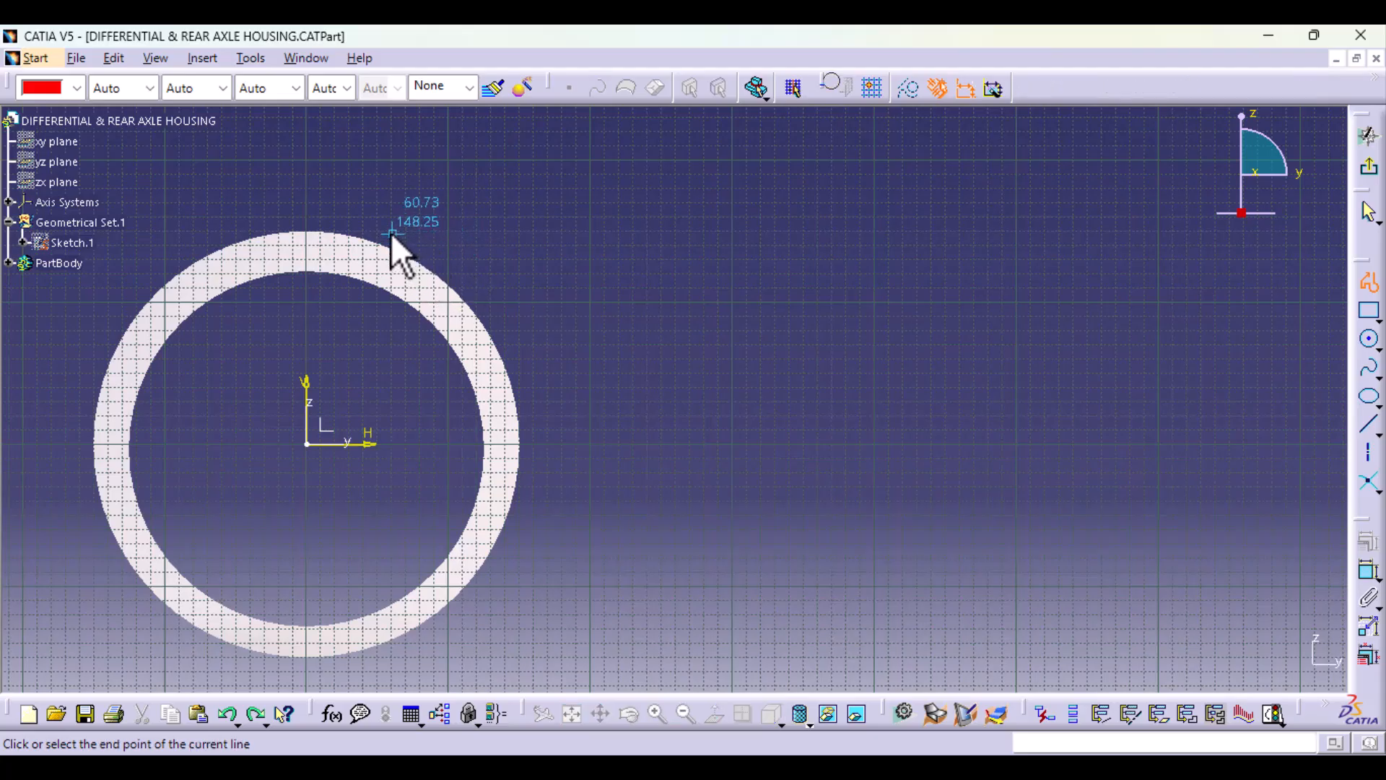
left_click(516, 316)
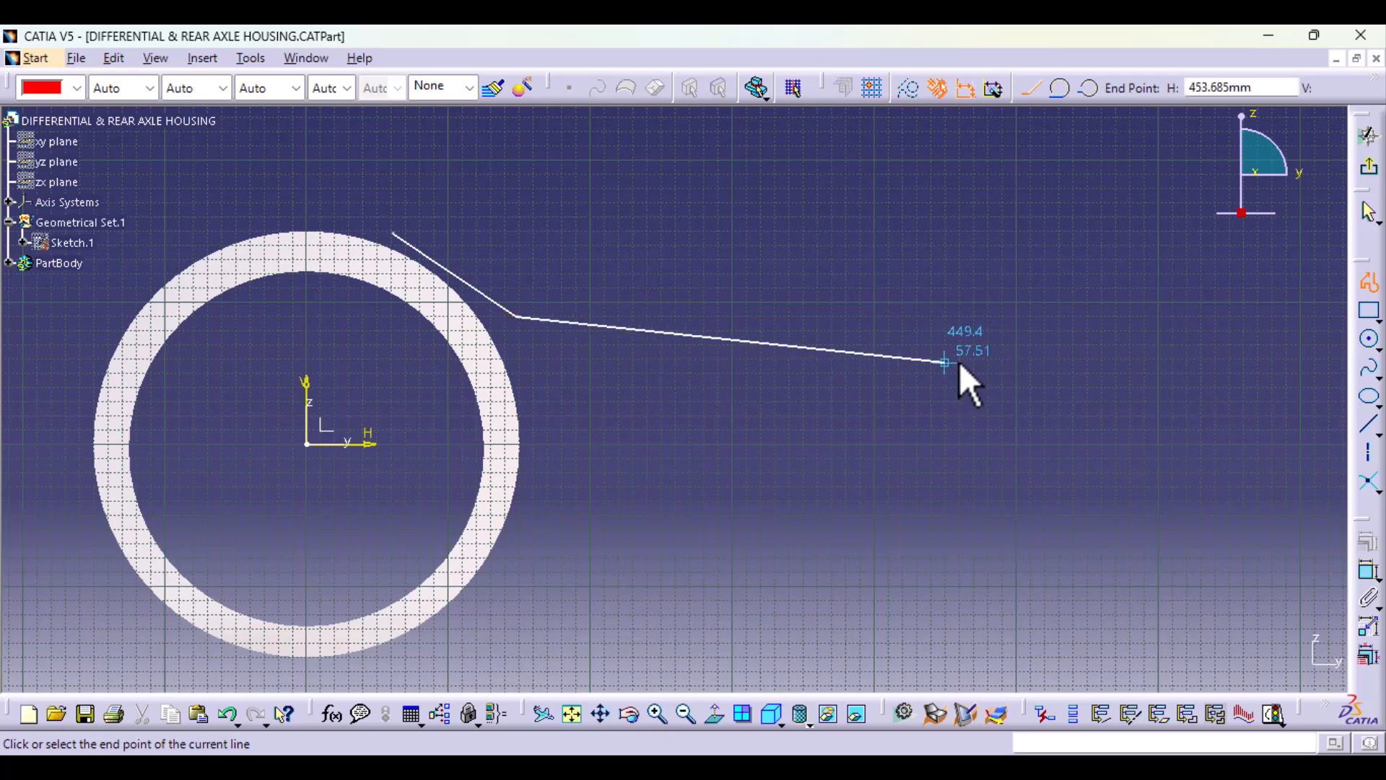
left_click(1229, 391)
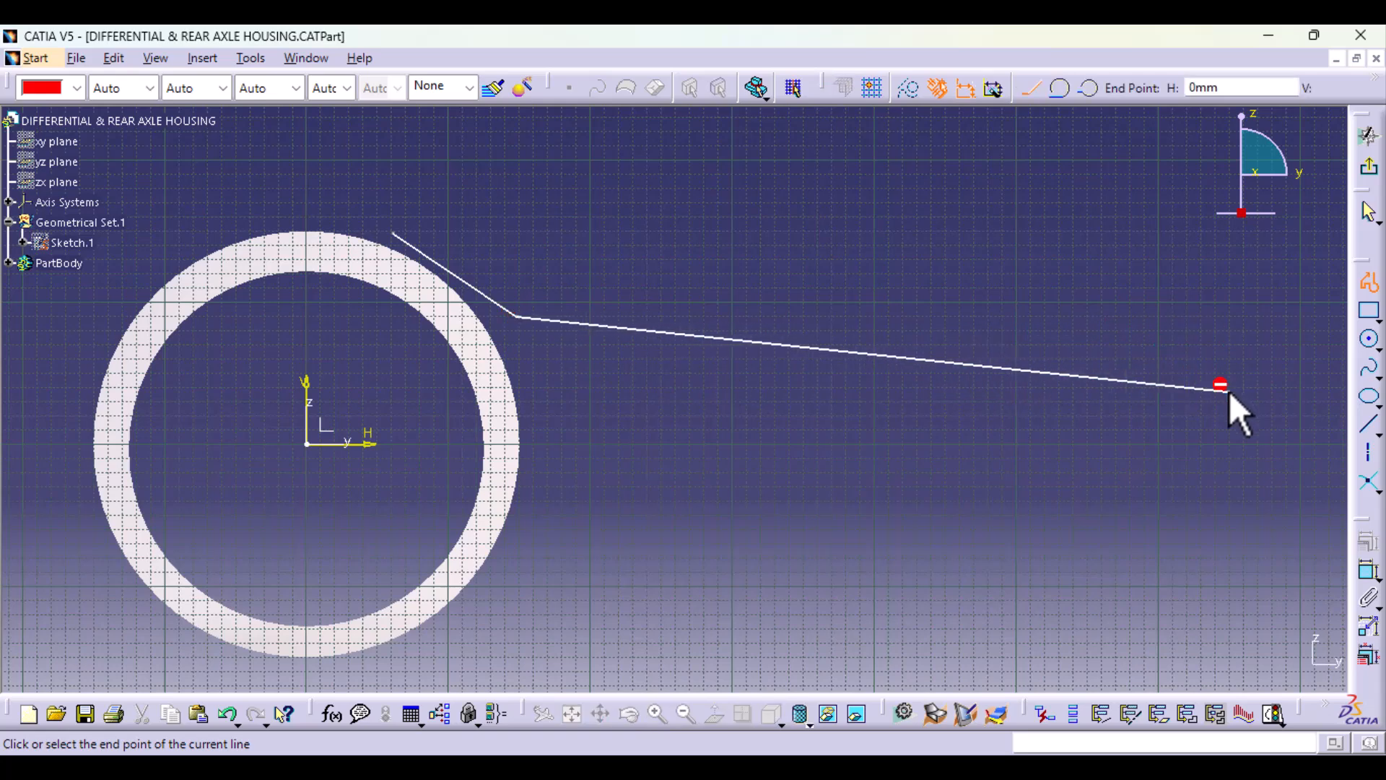
left_click(1369, 283)
left_click(989, 527)
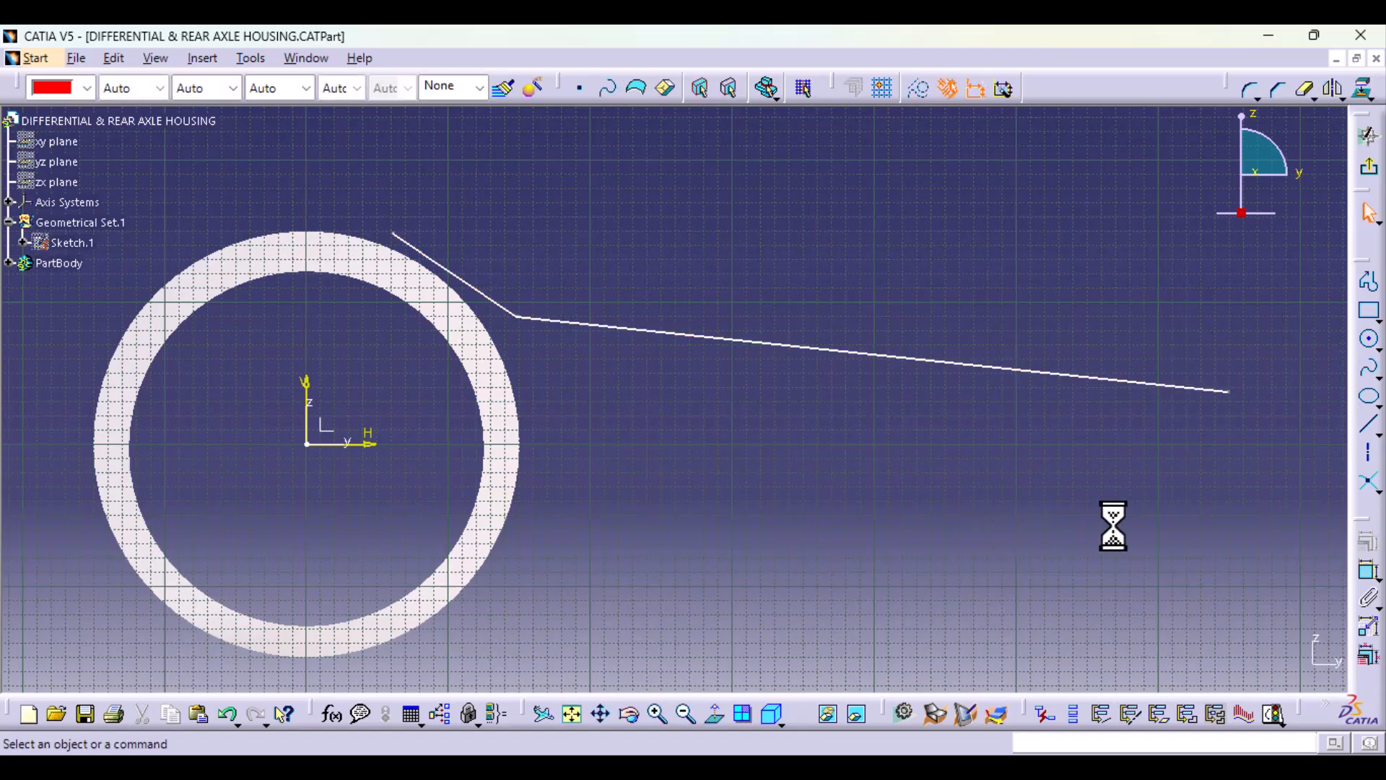
Step: Dimension the height of the profile's outer endpoint above the horizontal axis and set it to 28 mm
left_click(1369, 574)
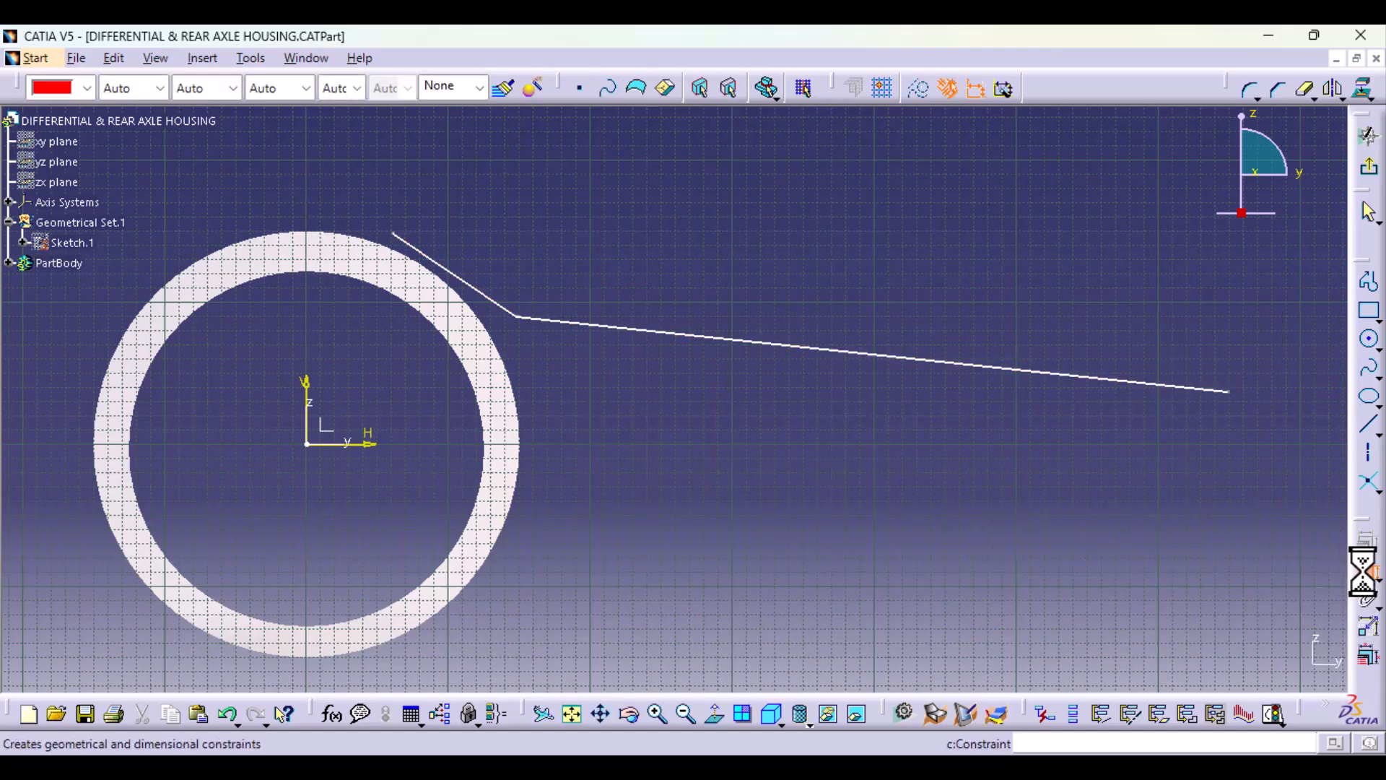
left_click(1228, 392)
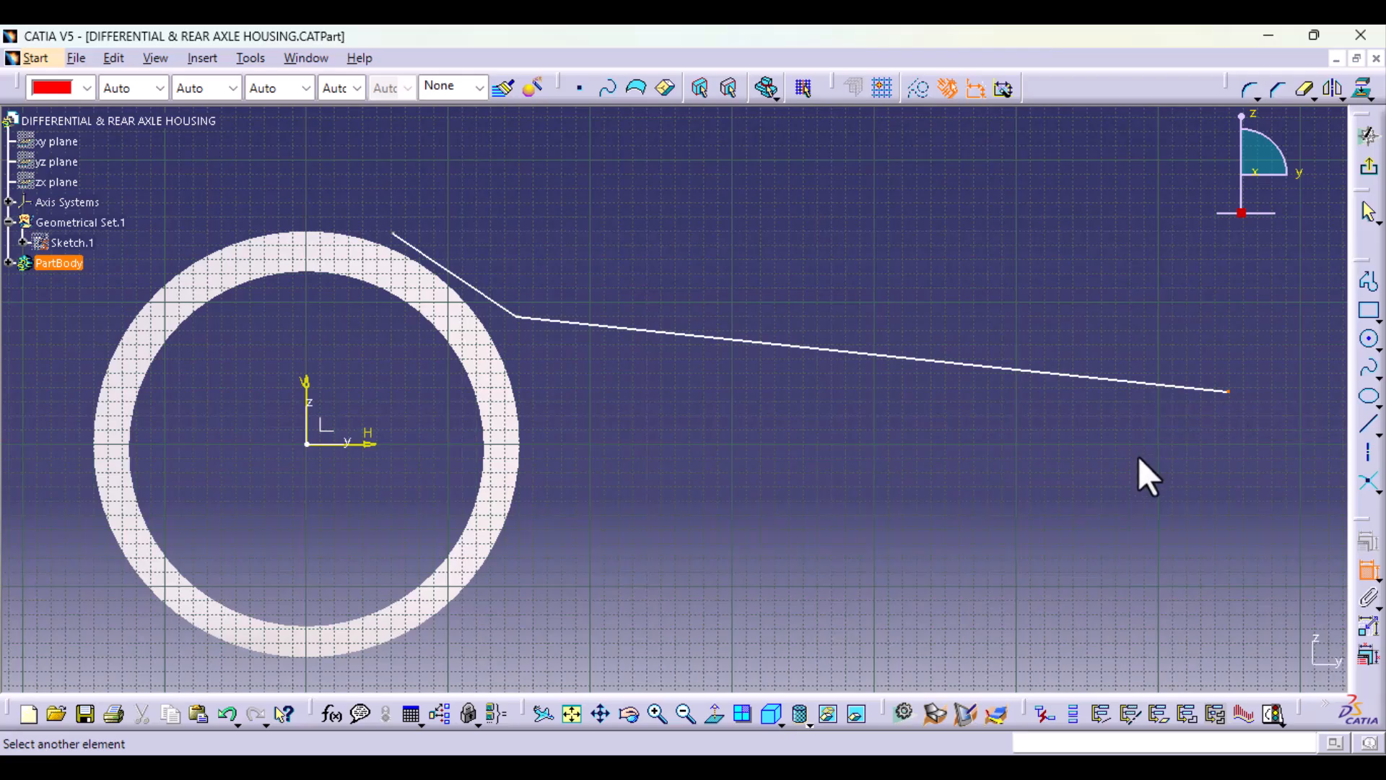
middle_click_drag(1138, 457, 1005, 478)
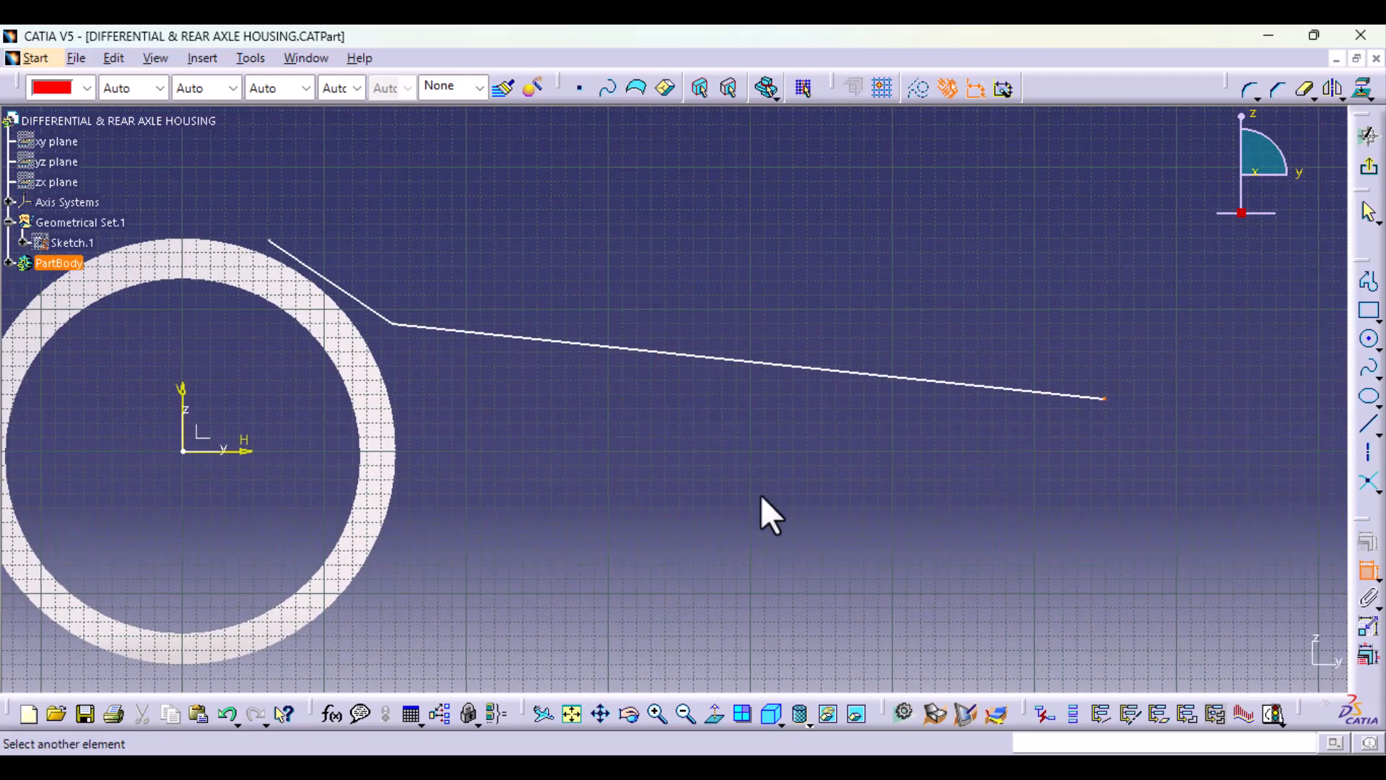
left_click(257, 452)
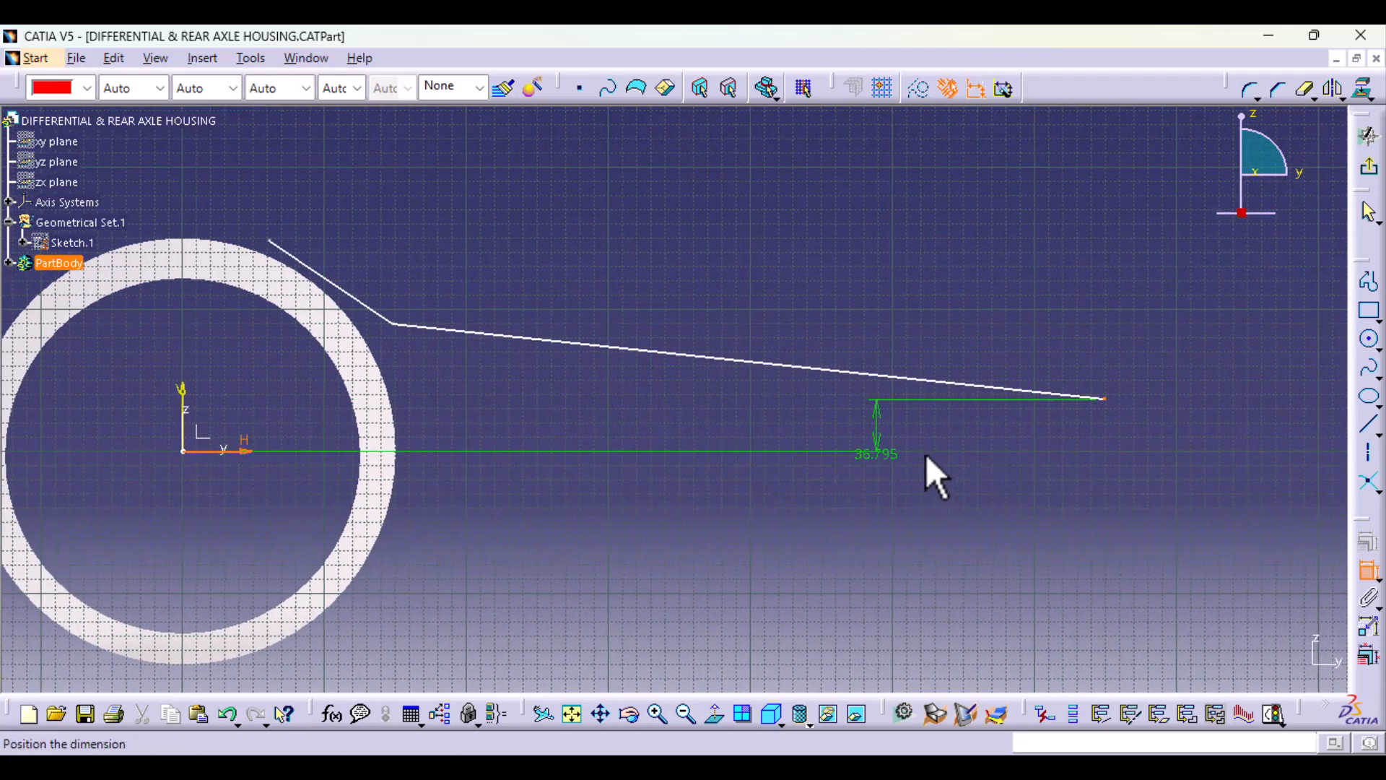
left_click(1181, 319)
double_click(1181, 316)
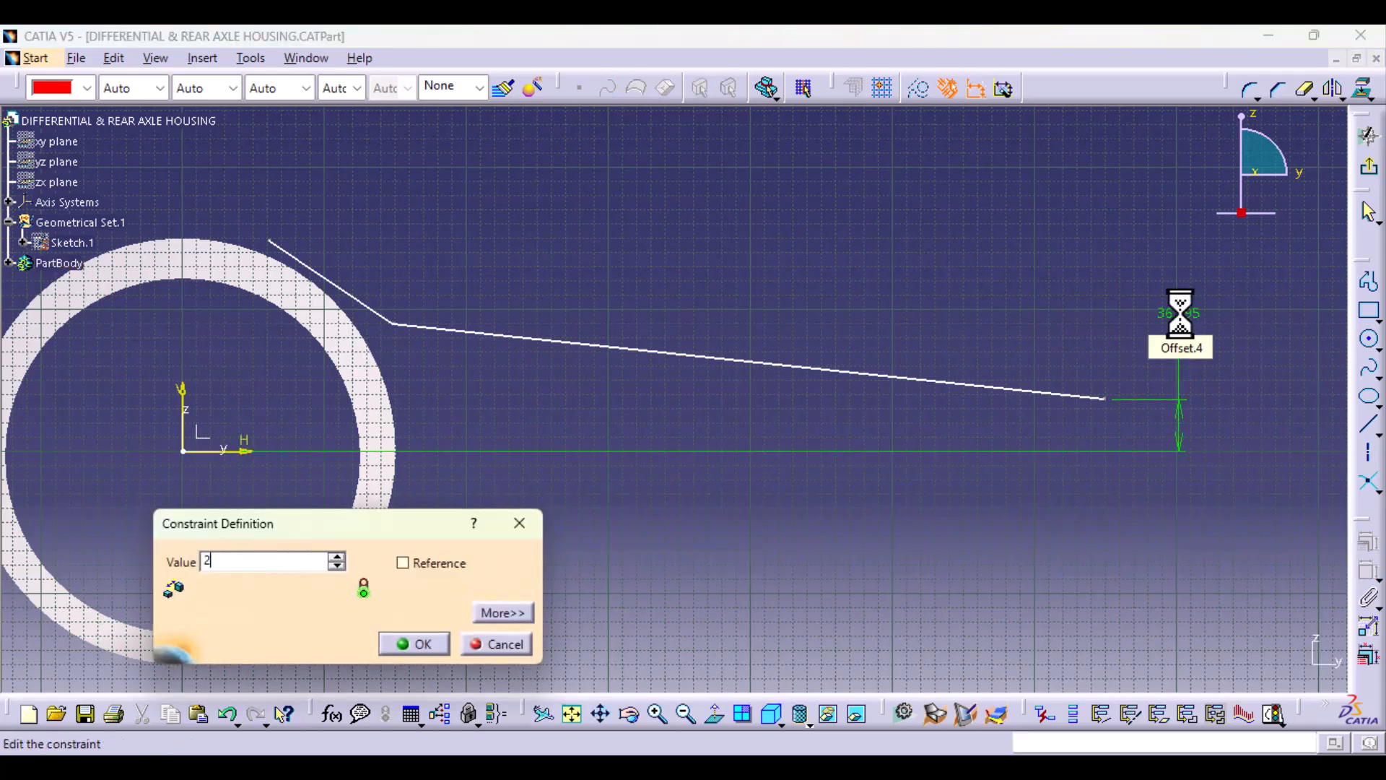
type("28")
key("Return")
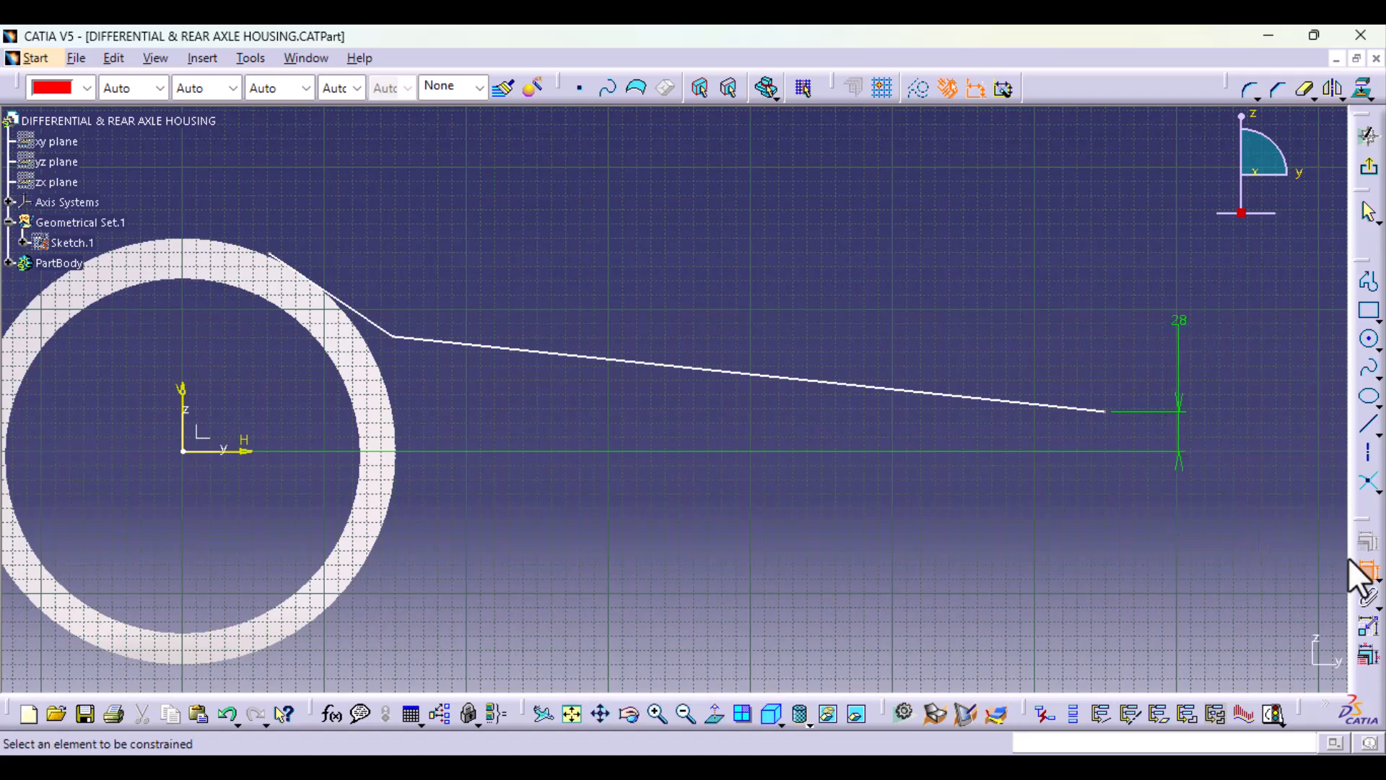
Step: Dimension the outer endpoint's distance from the vertical axis and set it to 620 mm
left_click(1104, 412)
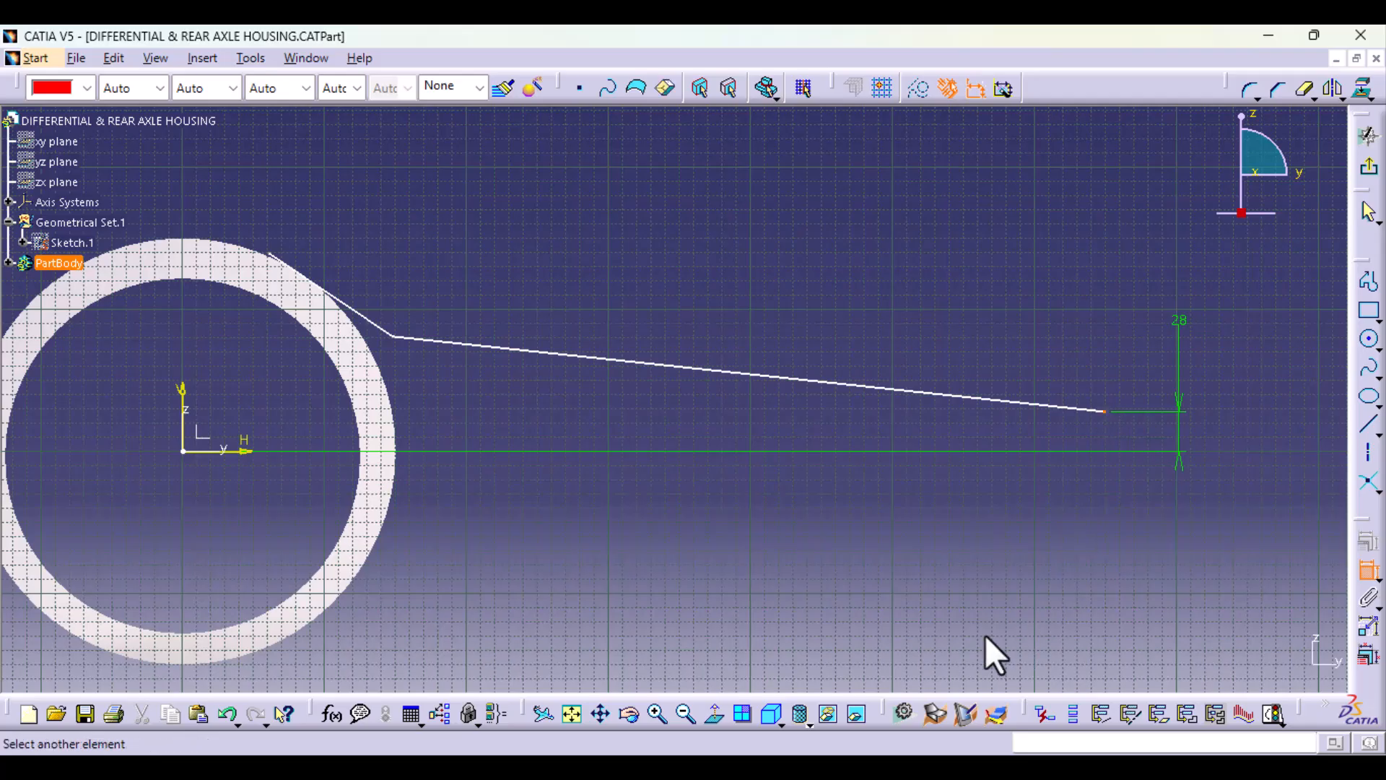
left_click(183, 393)
left_click(603, 203)
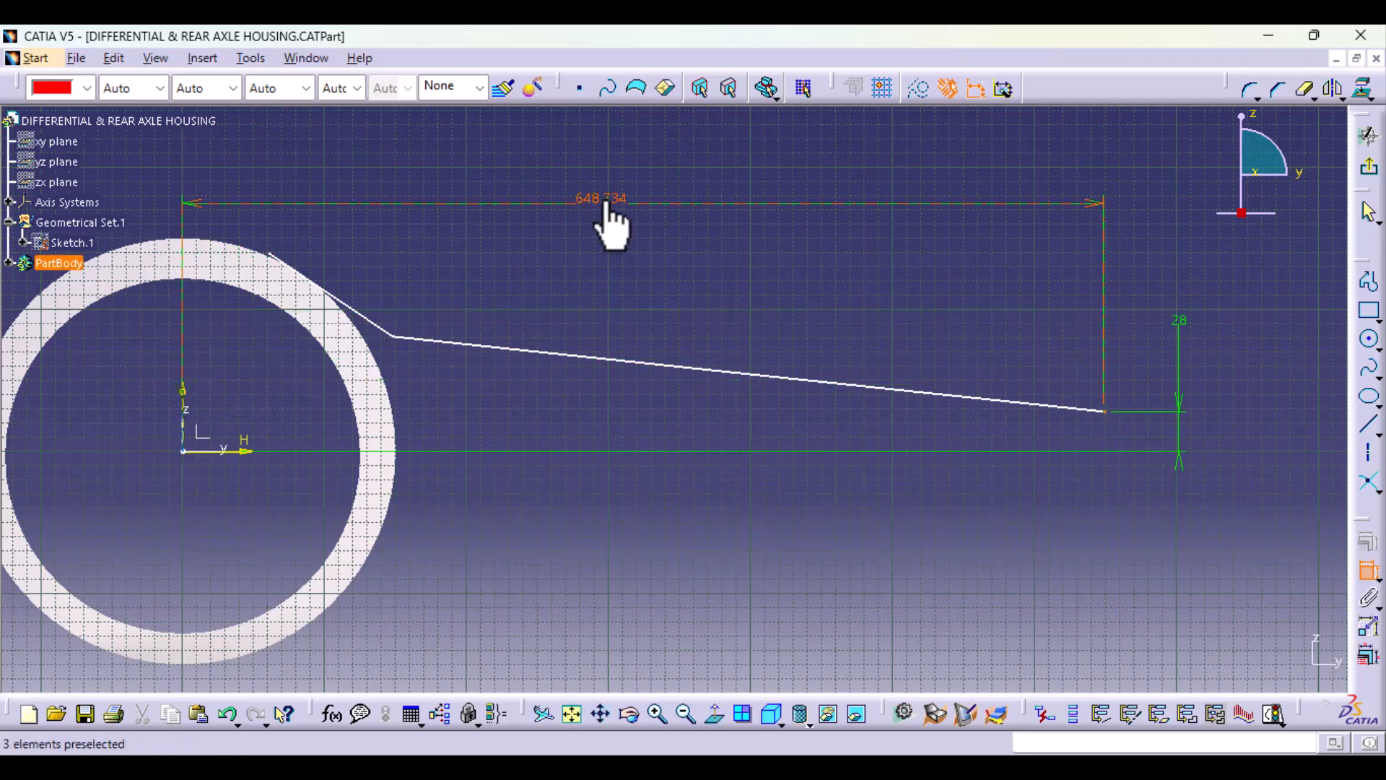
double_click(604, 203)
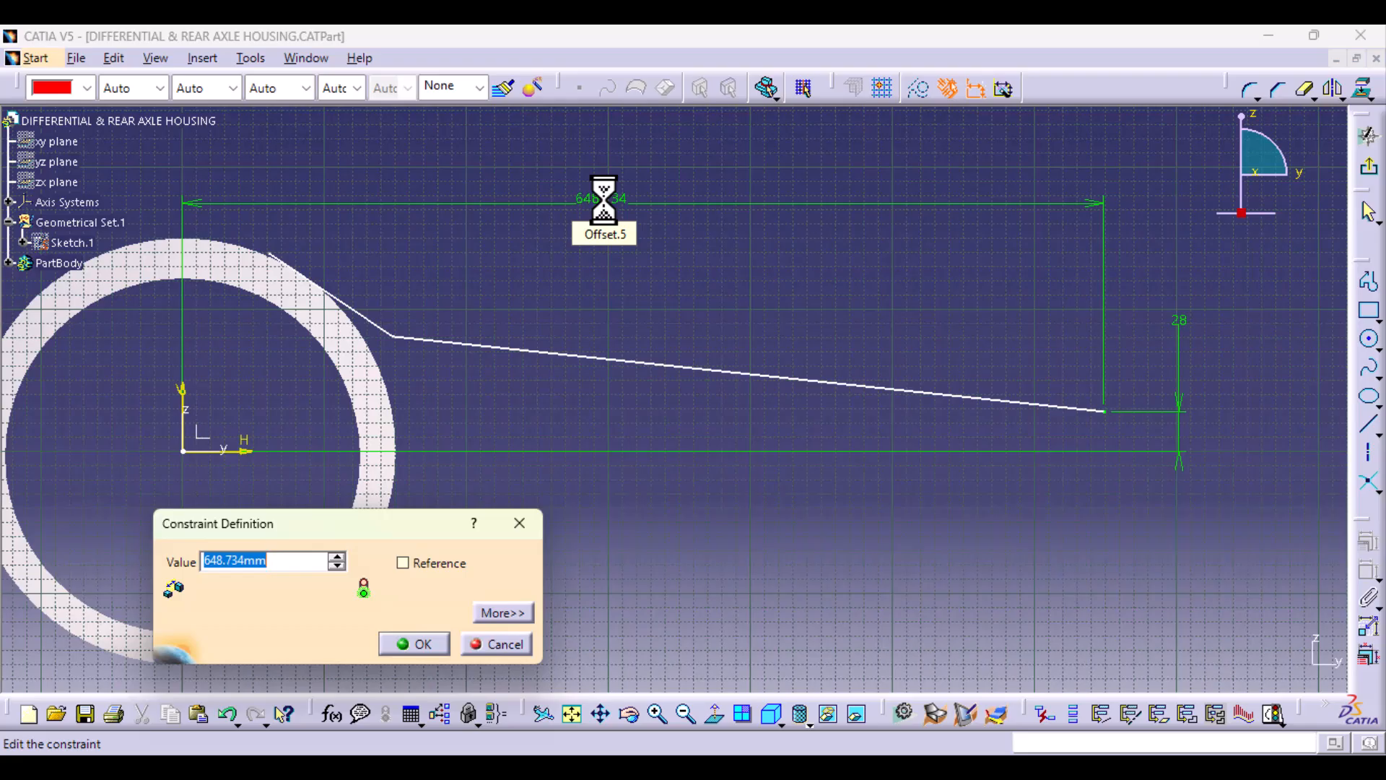
key("Return")
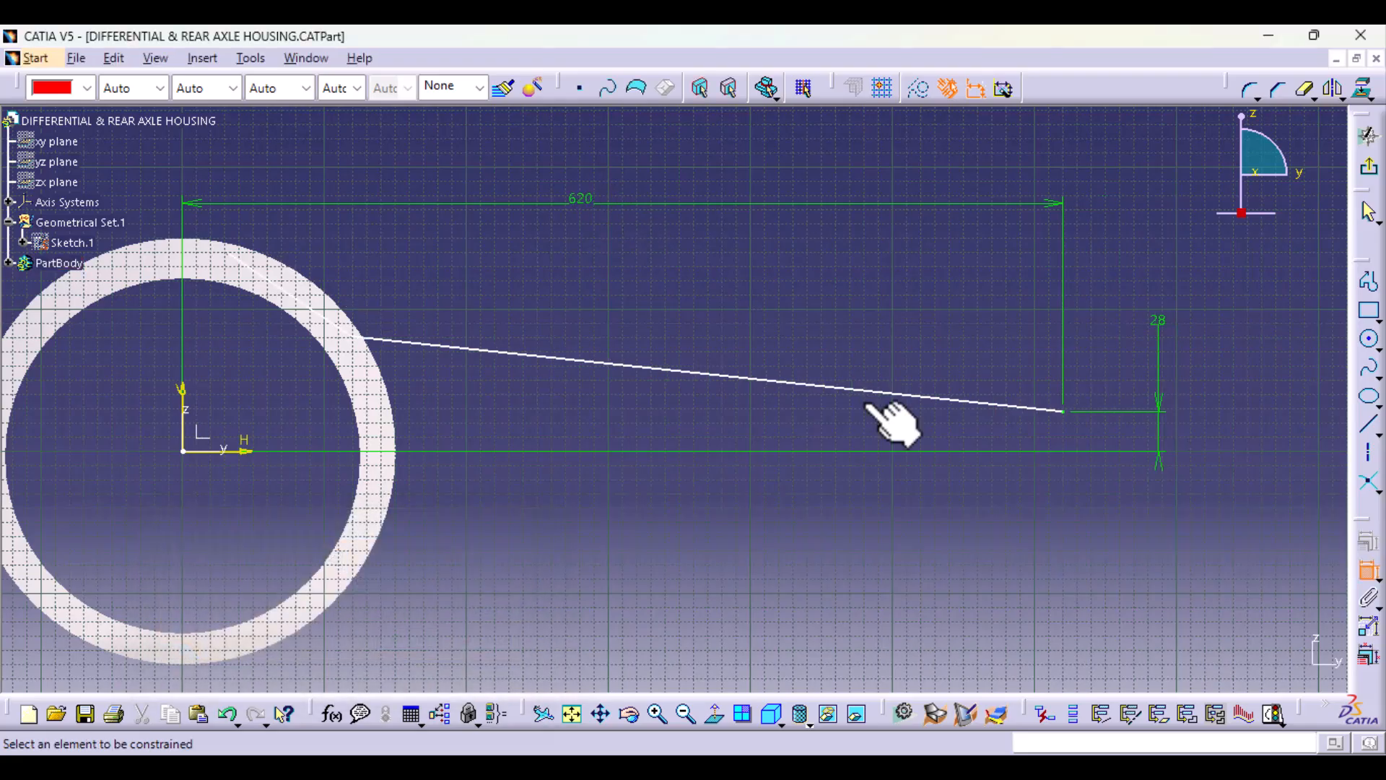
Step: Move the corner point between the two profile lines further into the ring, close to its inner edge
left_click(353, 336)
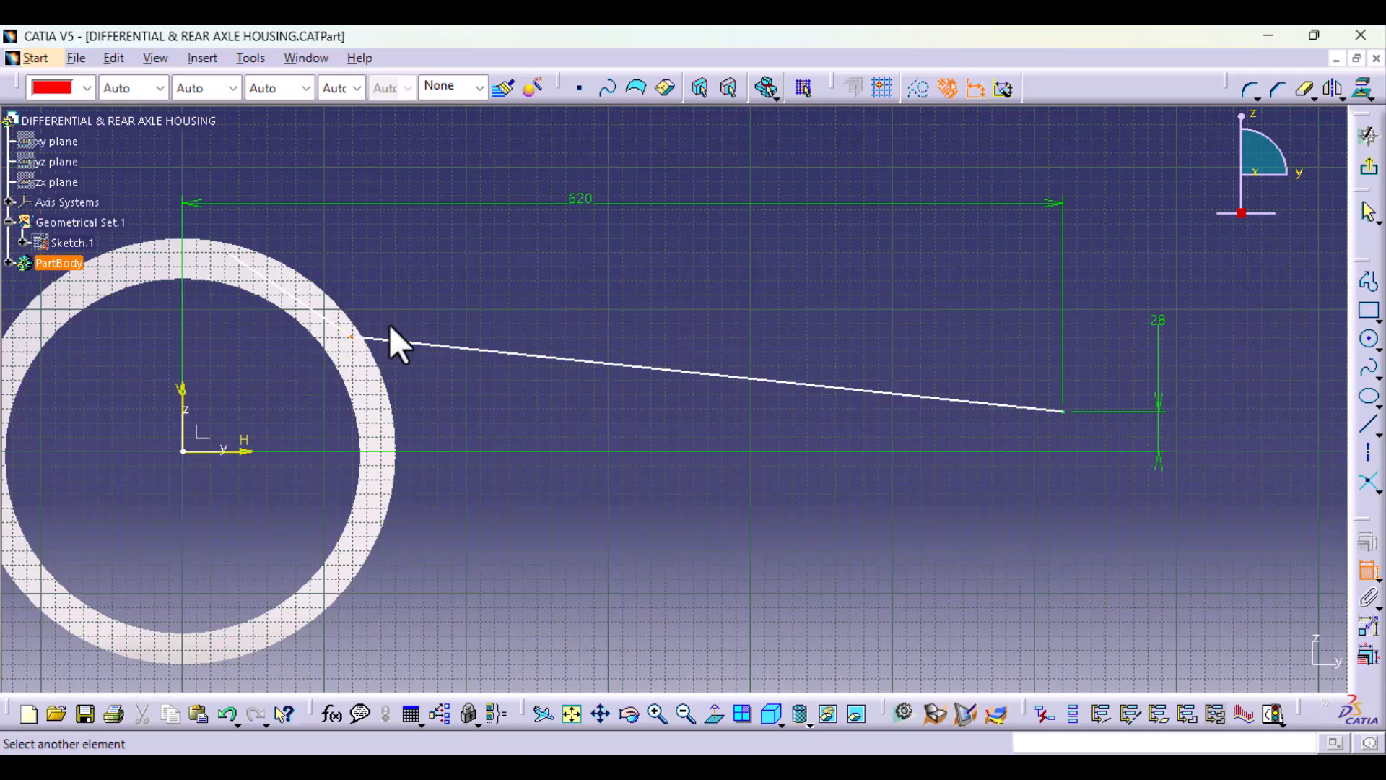
left_click(1367, 573)
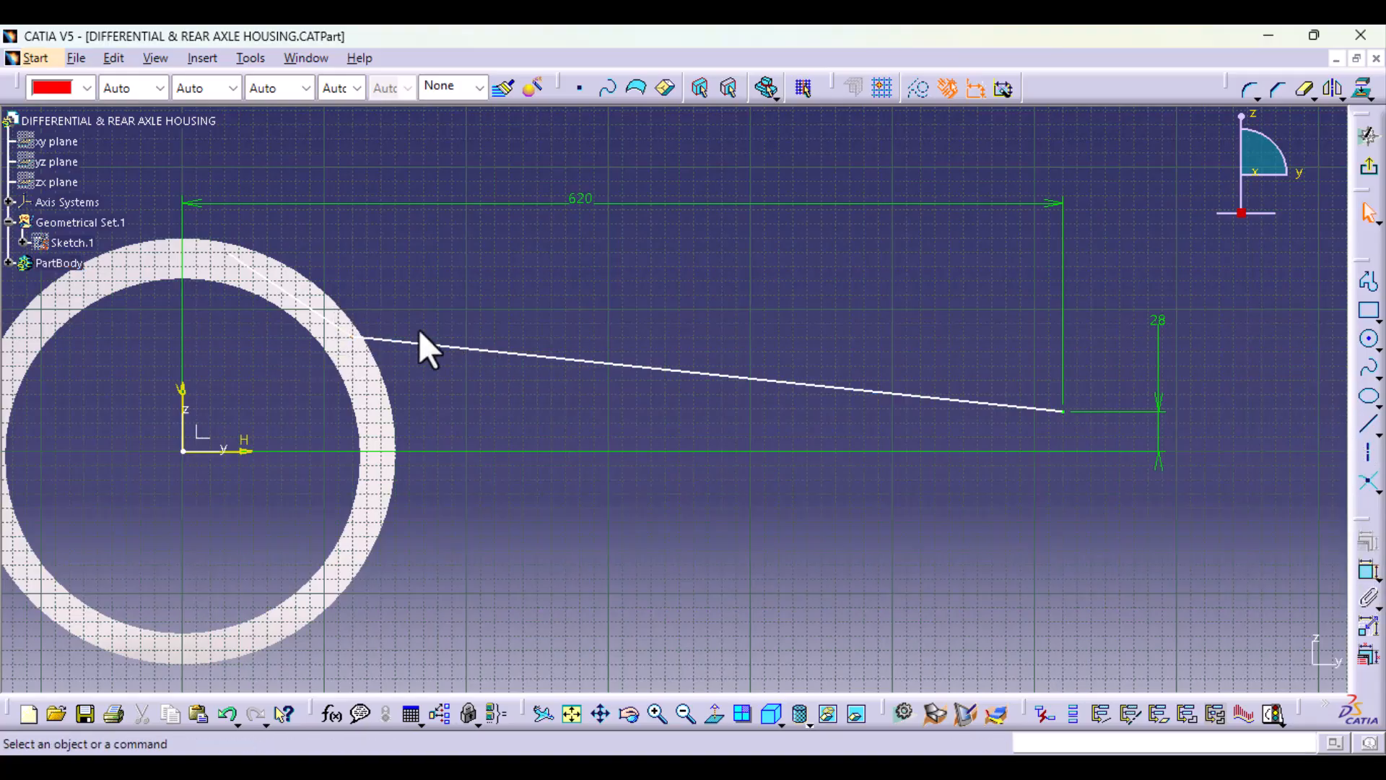
left_click(352, 337)
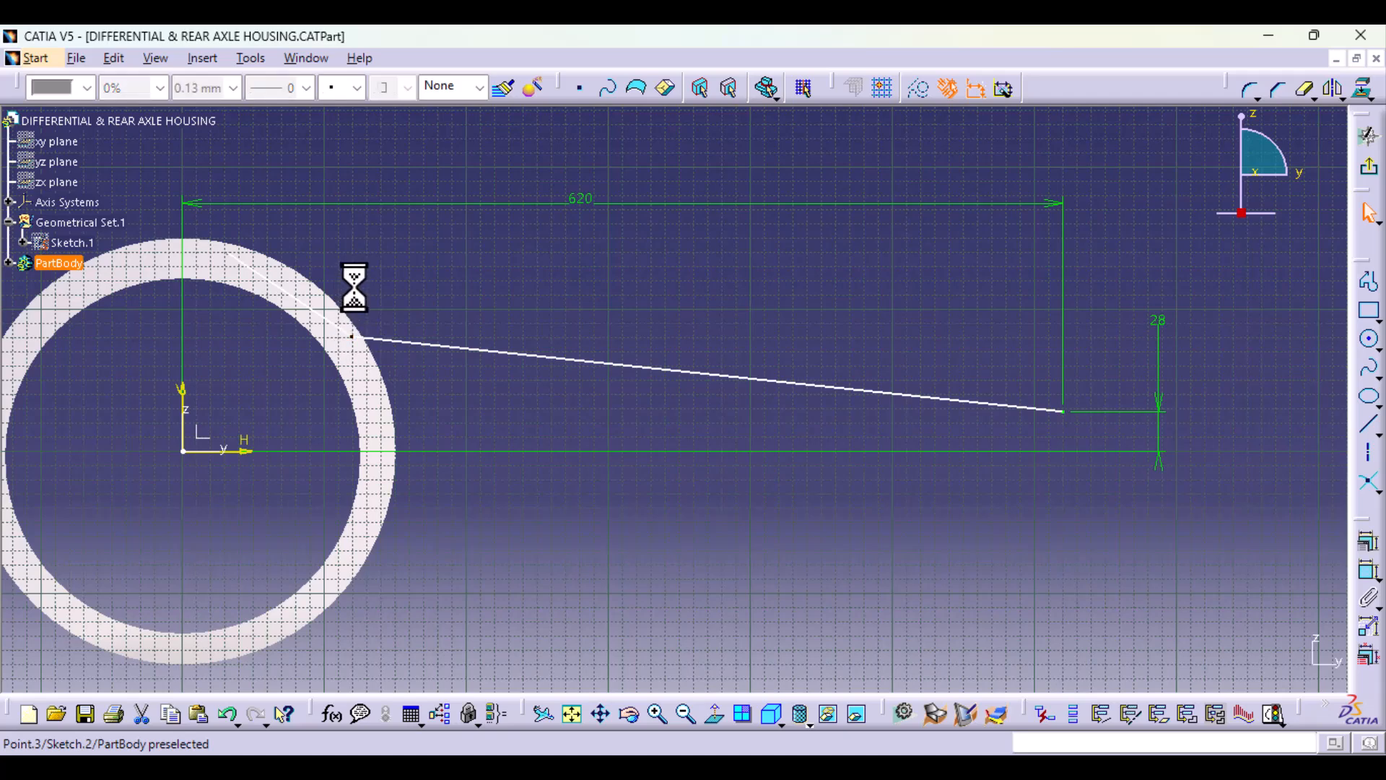
mouse_move(354, 287)
left_mouse_down()
mouse_move(356, 355)
mouse_move(362, 298)
mouse_move(326, 335)
left_mouse_up()
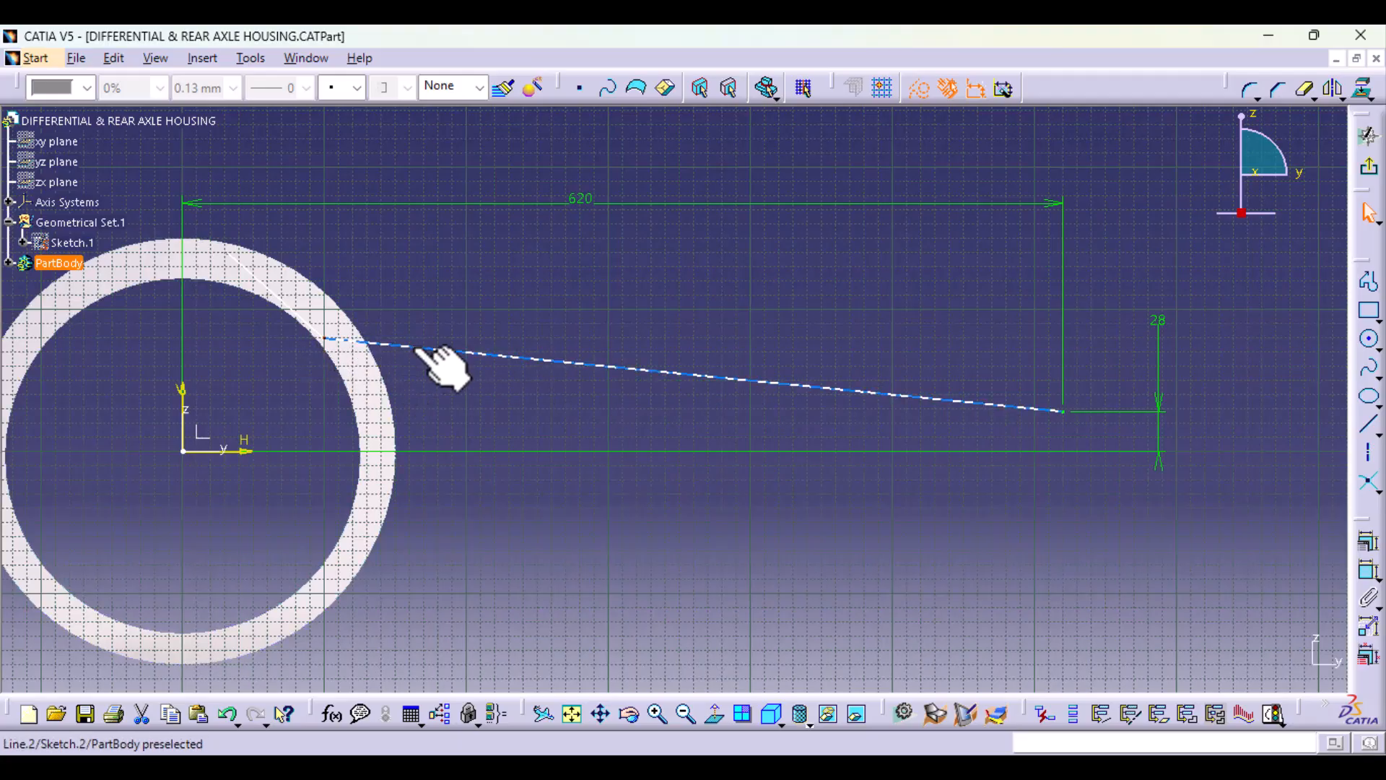
Step: Round the corner between the two profile lines with a corner arc and set its radius to 200 mm
left_click(325, 338)
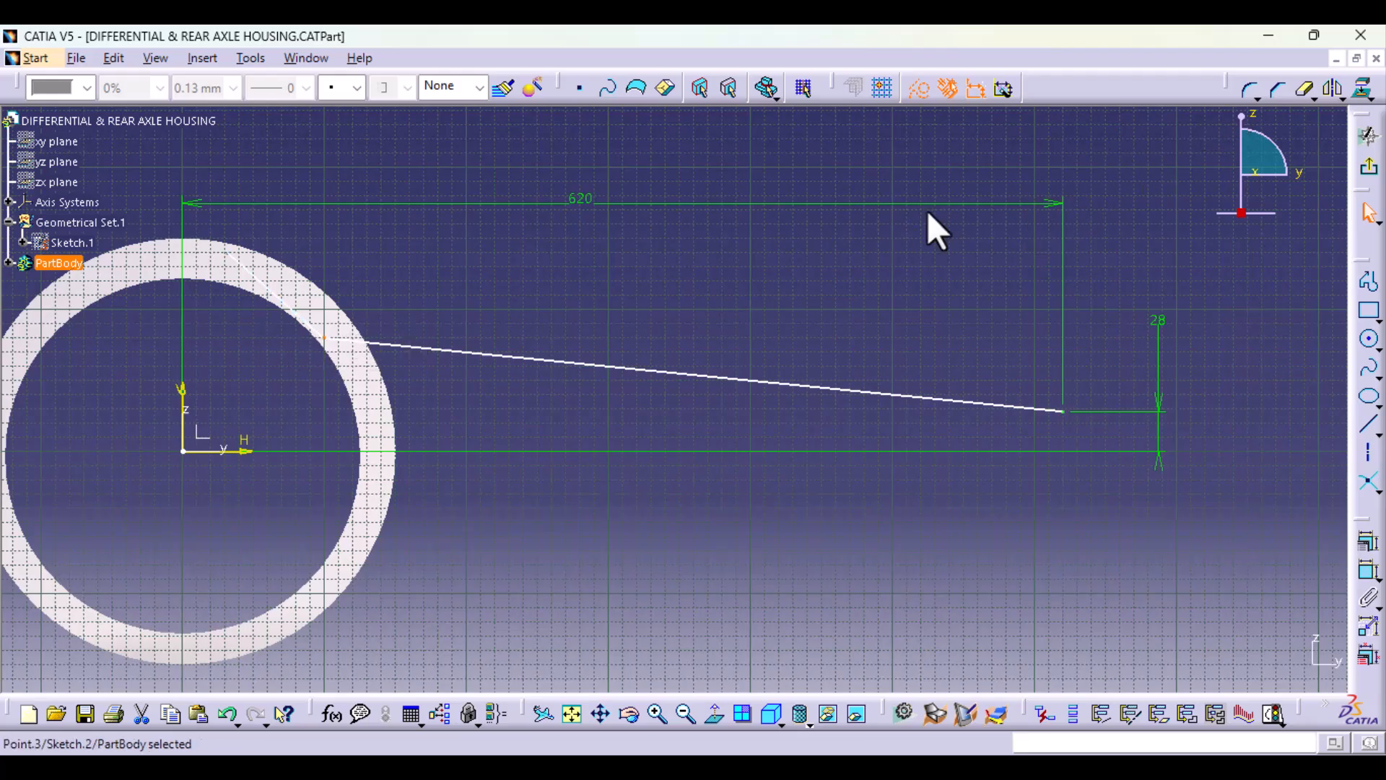
left_click(1242, 89)
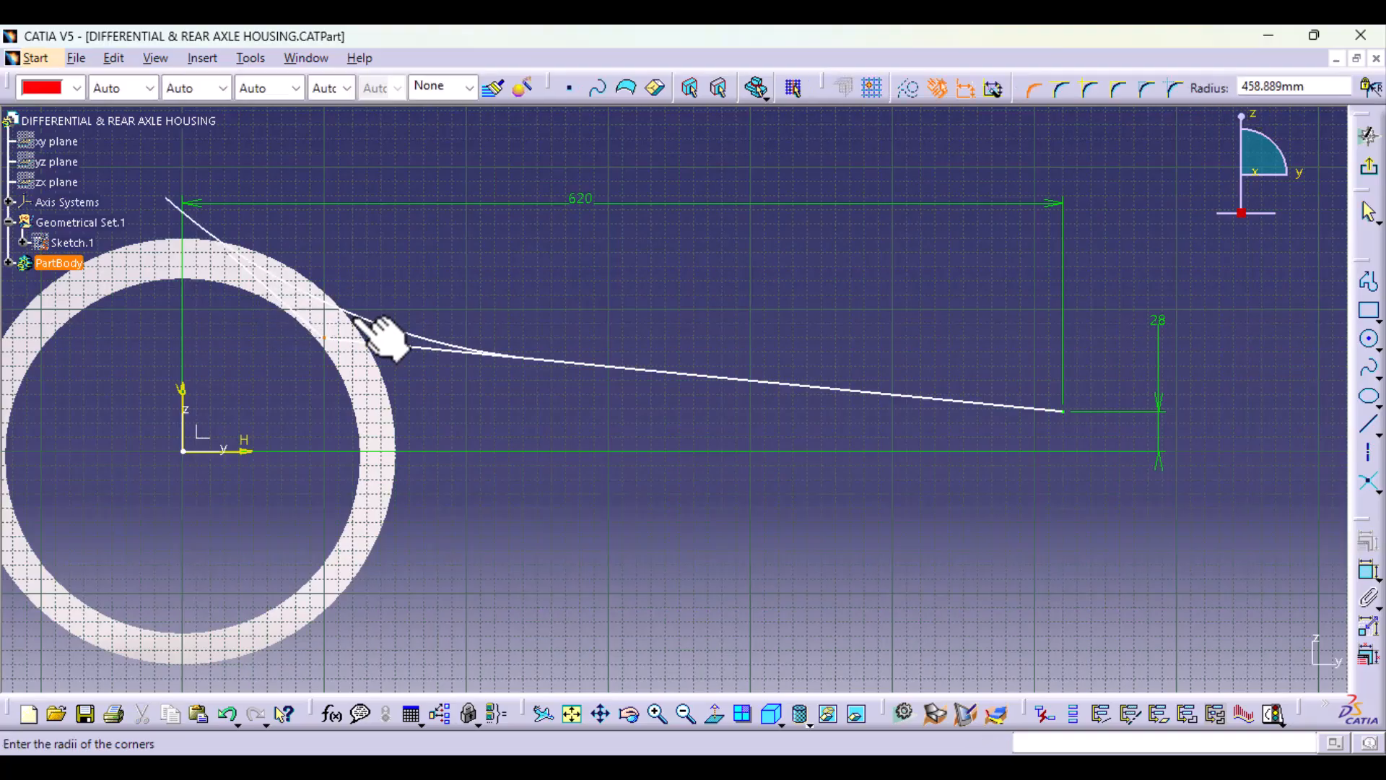
left_click(339, 336)
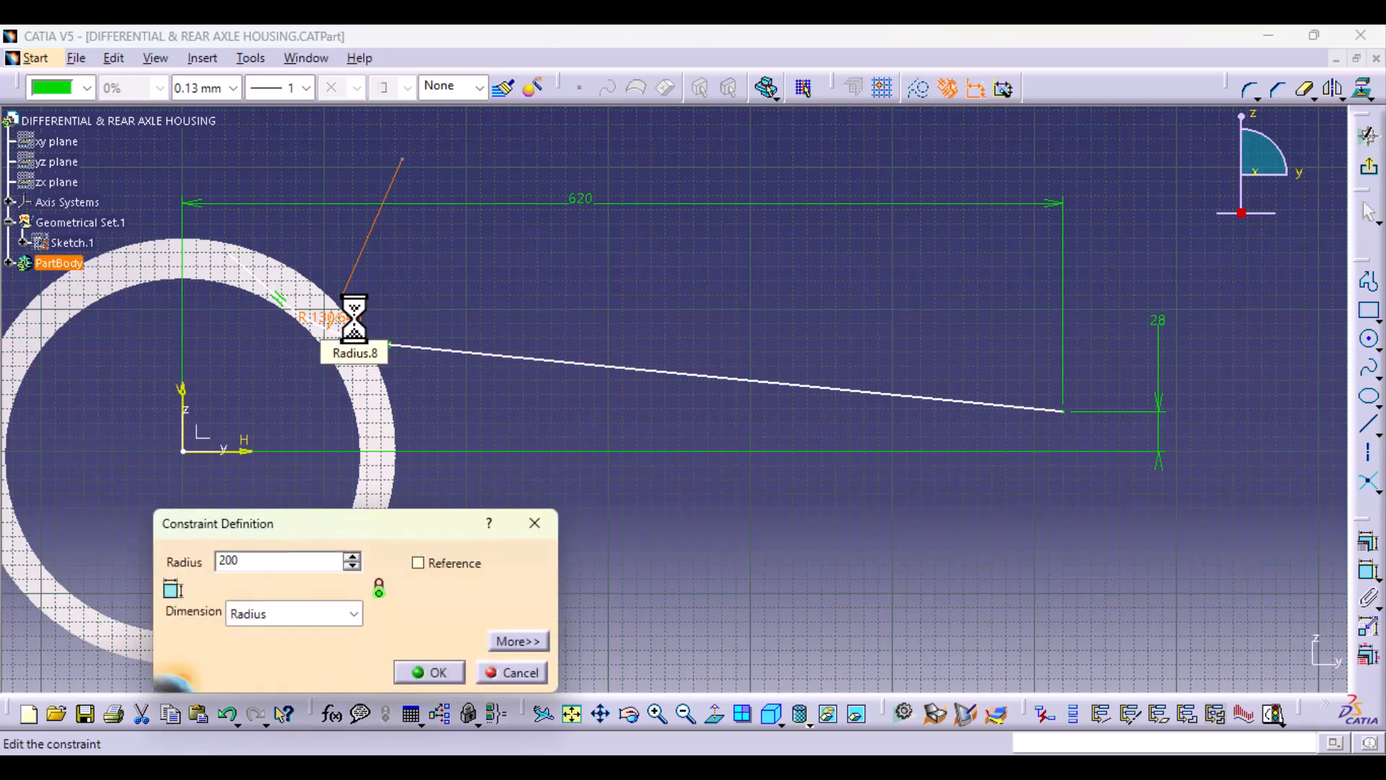
key("Return")
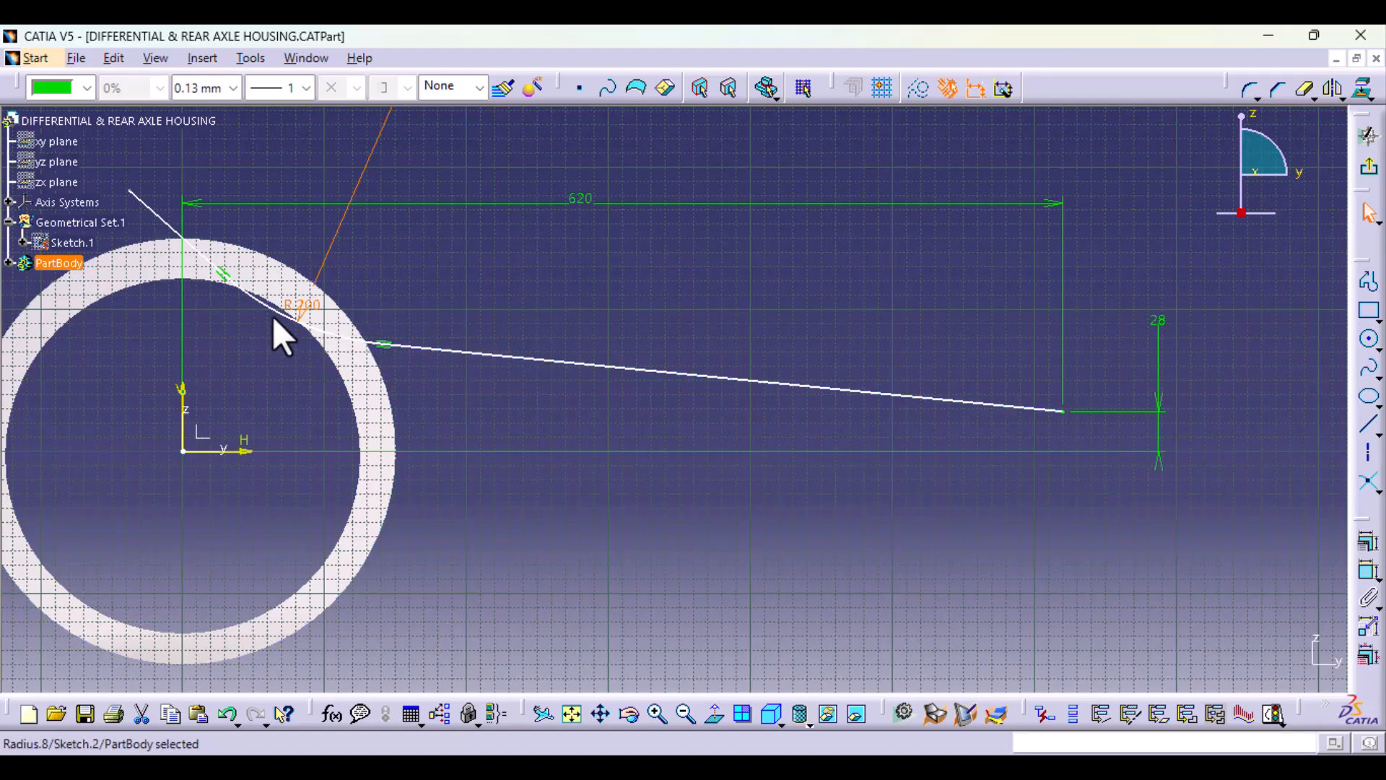
Step: Shift the 200 mm corner arc outward so its upper tangent point lies just inside the ring's outer edge
mouse_move(307, 310)
left_mouse_down()
mouse_move(289, 310)
mouse_move(335, 266)
mouse_move(322, 288)
mouse_move(306, 273)
mouse_move(326, 301)
left_mouse_up()
mouse_move(465, 483)
middle_mouse_down()
mouse_move(575, 444)
mouse_move(564, 344)
middle_mouse_up()
mouse_move(369, 325)
middle_mouse_down()
mouse_move(543, 465)
mouse_move(718, 579)
middle_mouse_up()
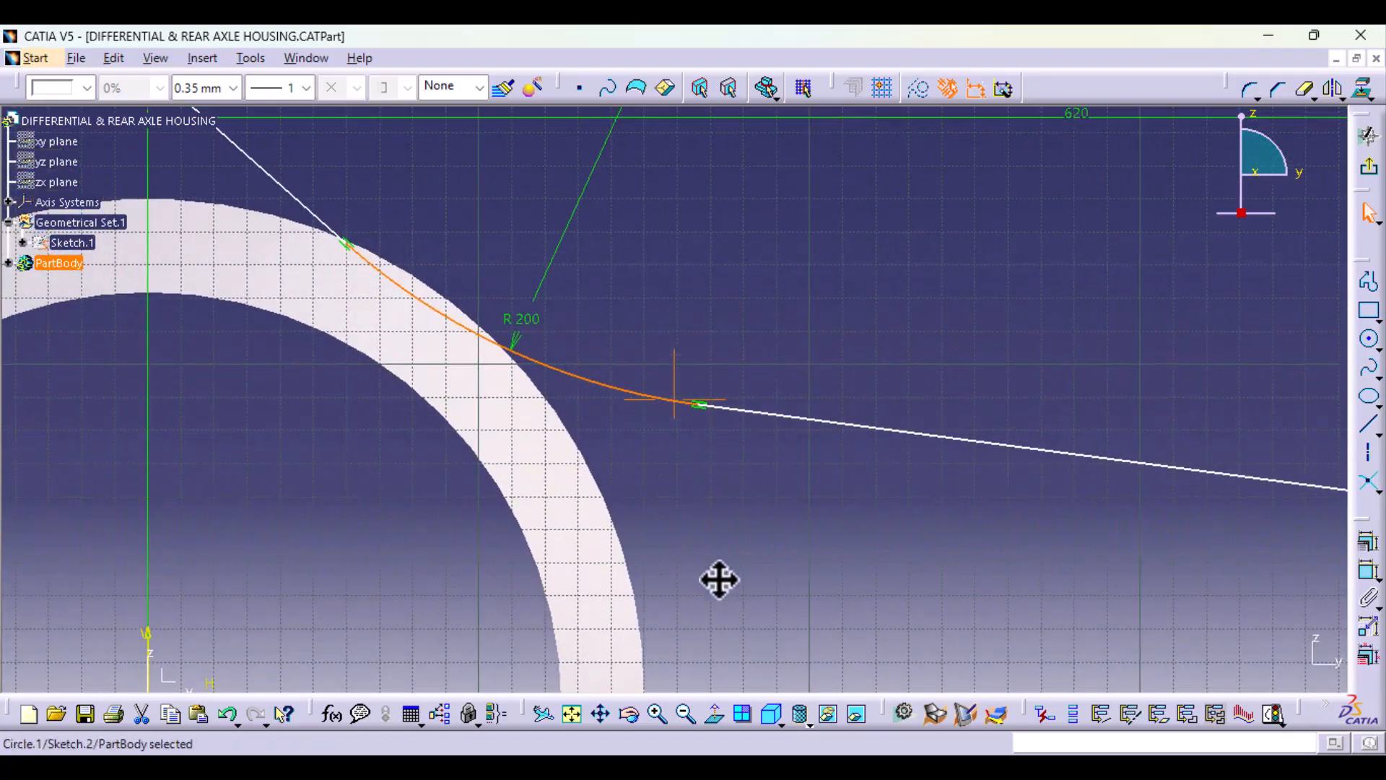
mouse_move(452, 318)
left_mouse_down()
mouse_move(415, 307)
mouse_move(437, 315)
left_mouse_up()
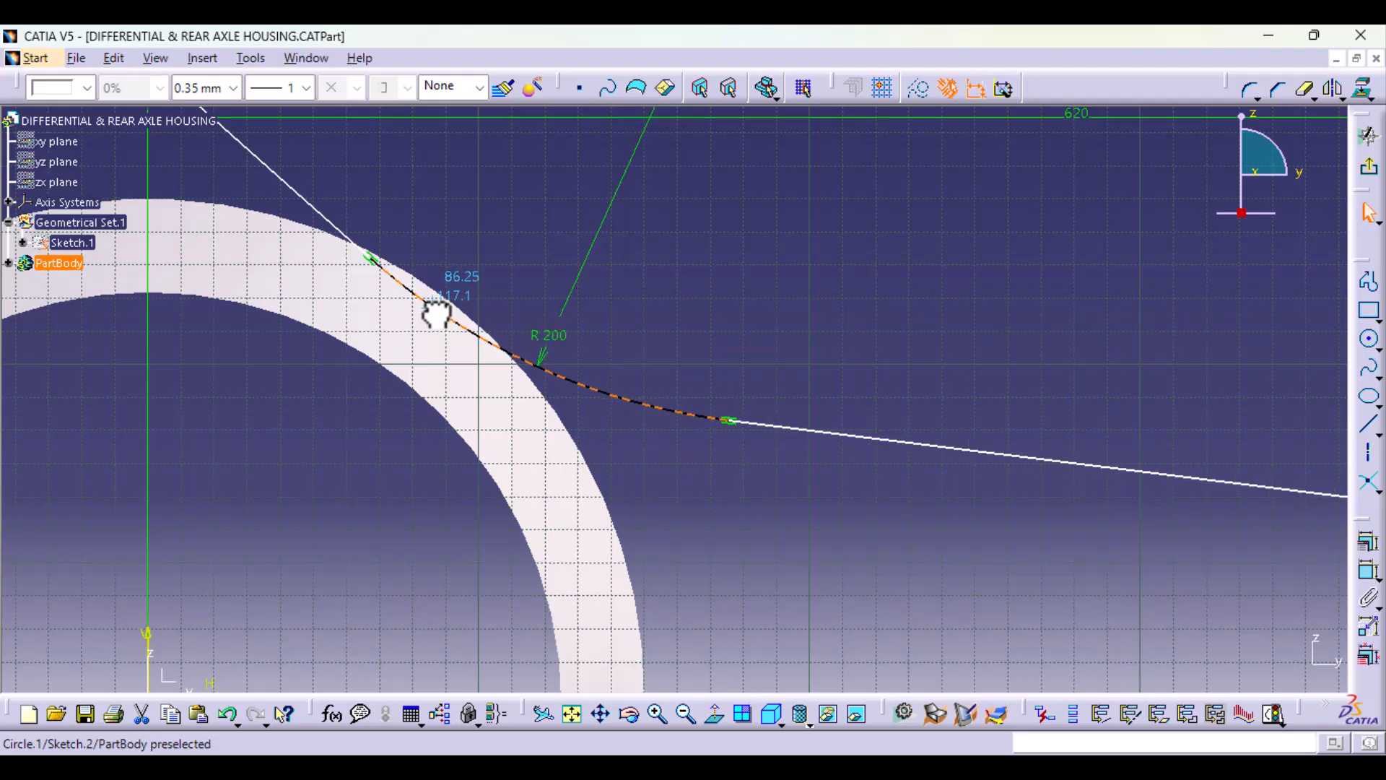
mouse_move(797, 280)
middle_mouse_down("ctrl")
mouse_move(802, 393)
mouse_move(822, 315)
middle_mouse_up("ctrl")
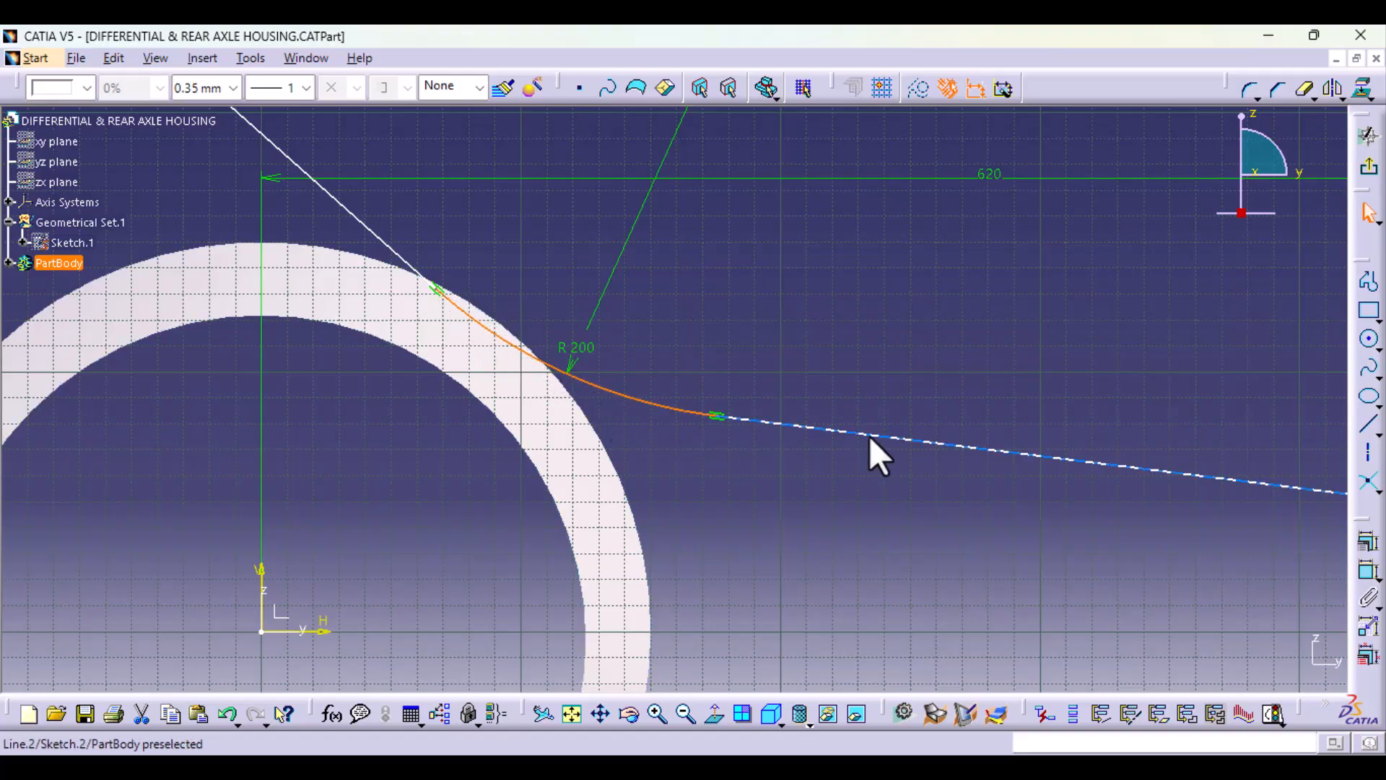
left_click(878, 367)
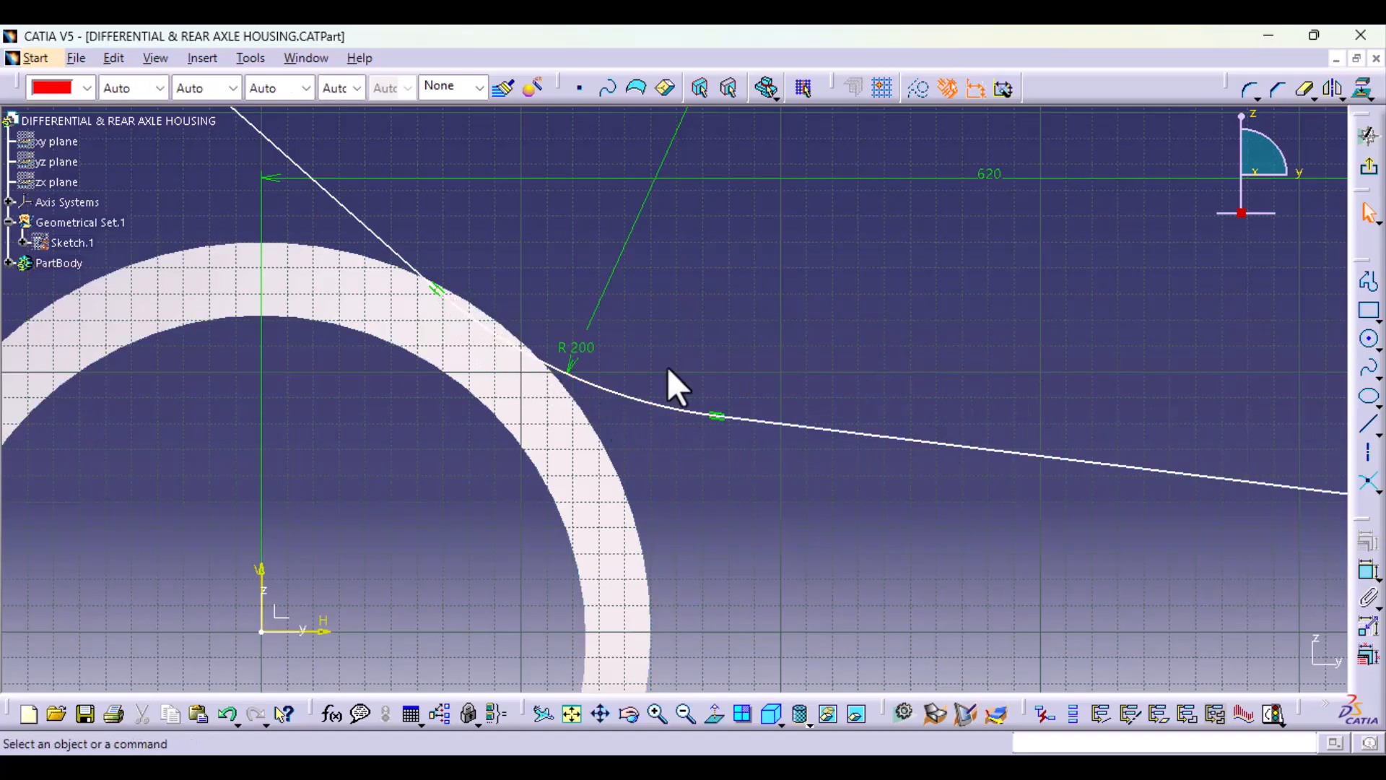
Step: Try to move the free end of the upper profile line, and undo the move
left_click(436, 287)
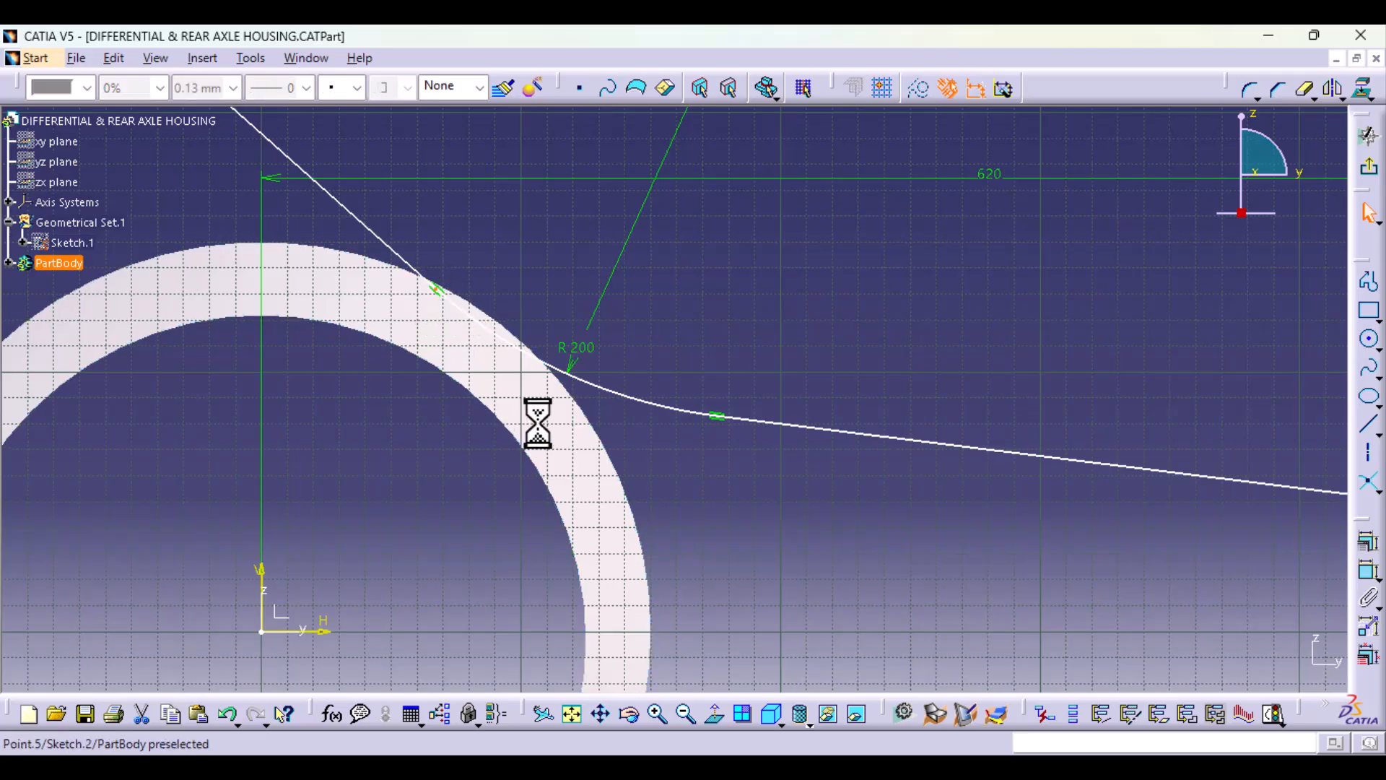
mouse_move(661, 290)
middle_mouse_down()
mouse_move(673, 347)
mouse_move(683, 300)
middle_mouse_up()
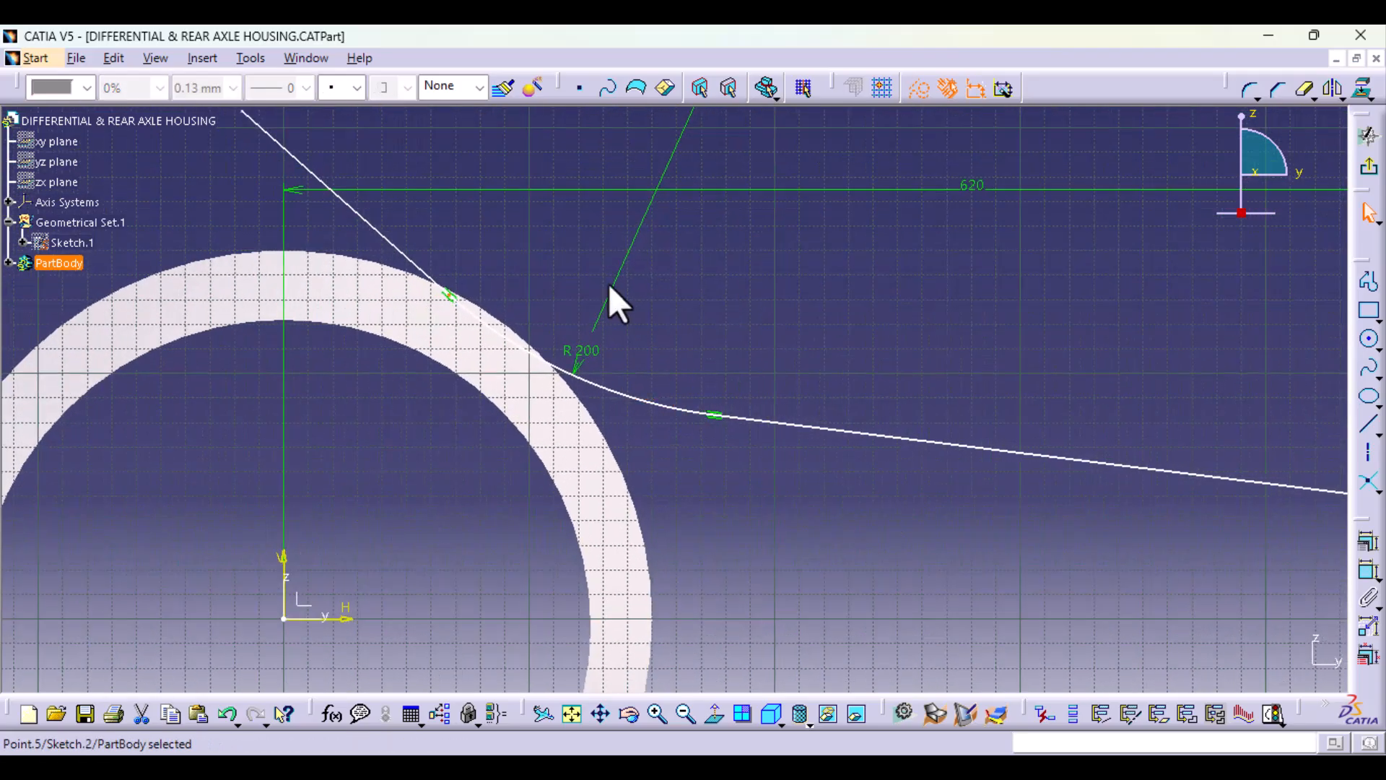
left_click(396, 247)
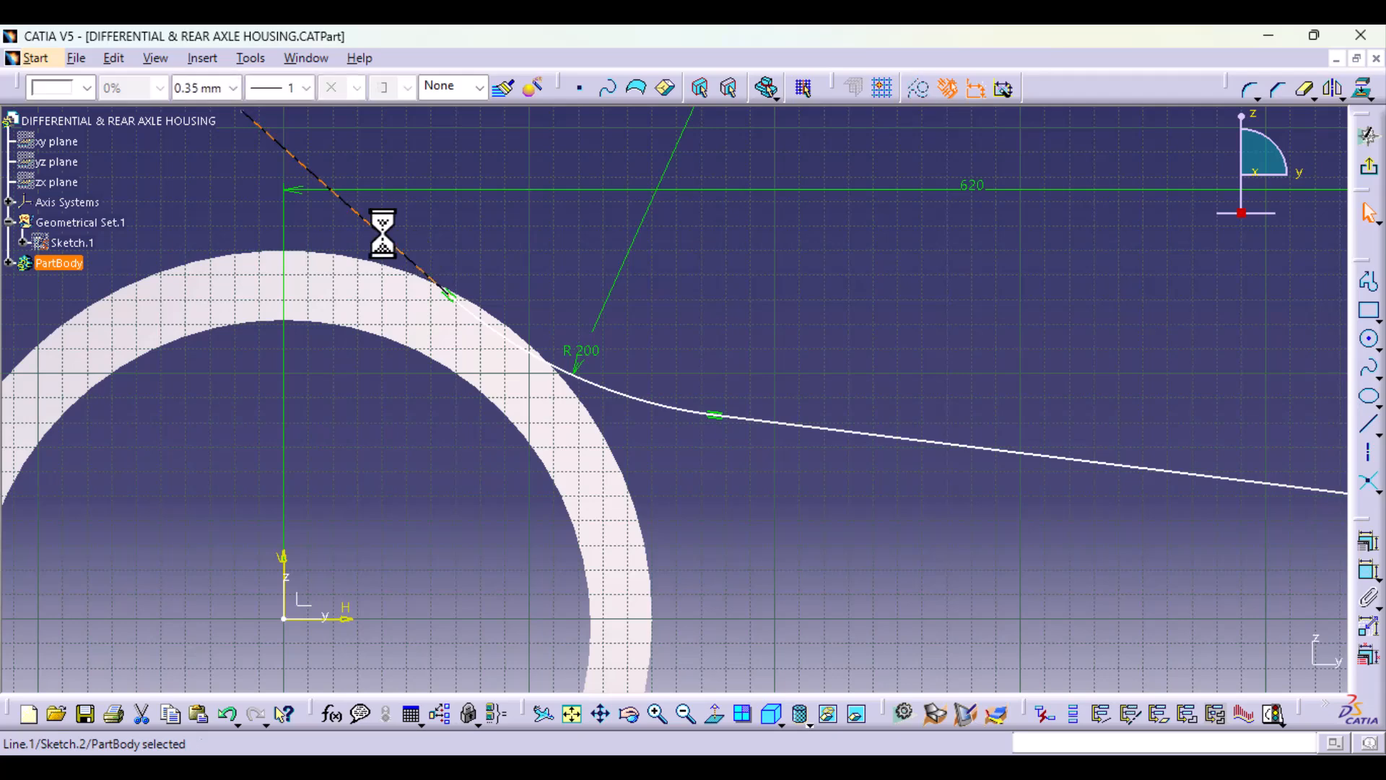
middle_click_drag(492, 246, 758, 223)
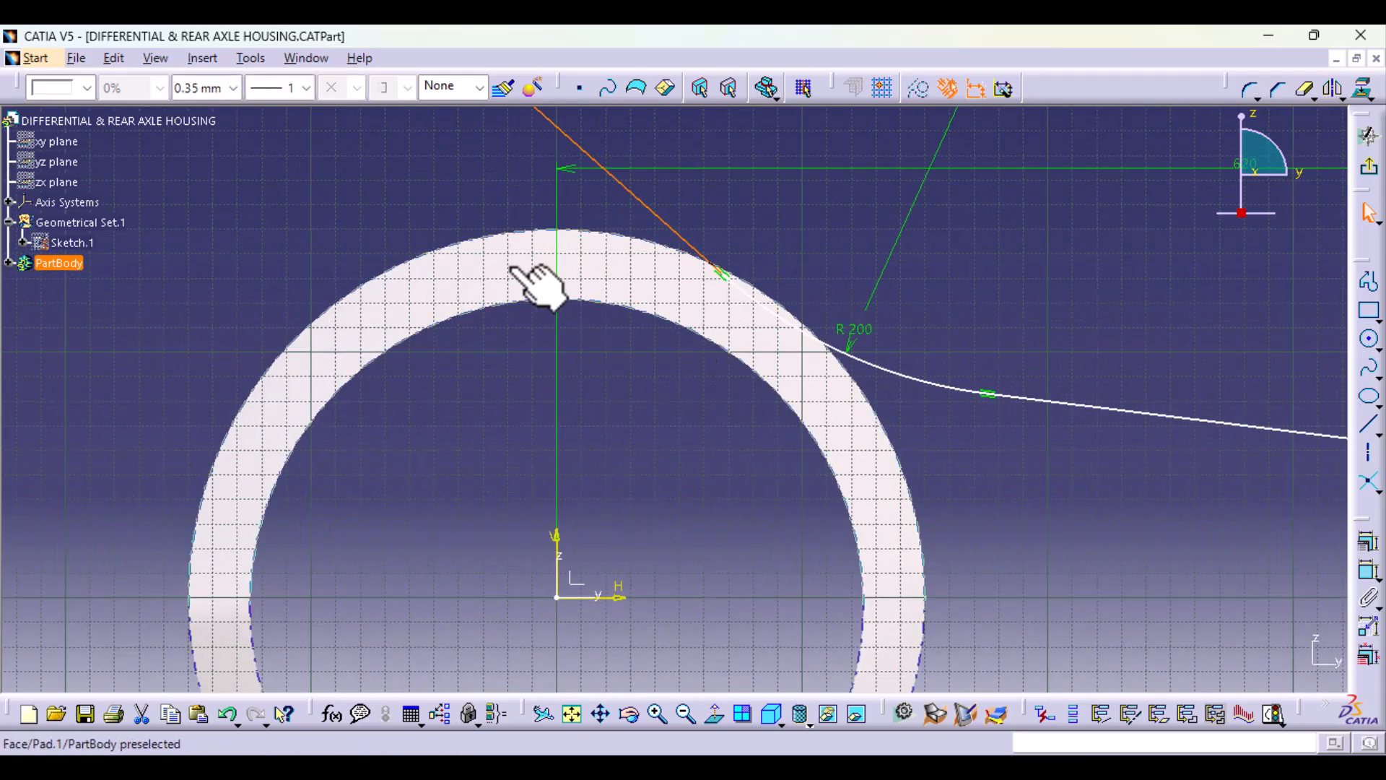
mouse_move(532, 279)
middle_mouse_down()
mouse_move(513, 301)
mouse_move(480, 265)
middle_mouse_up()
left_click(476, 260)
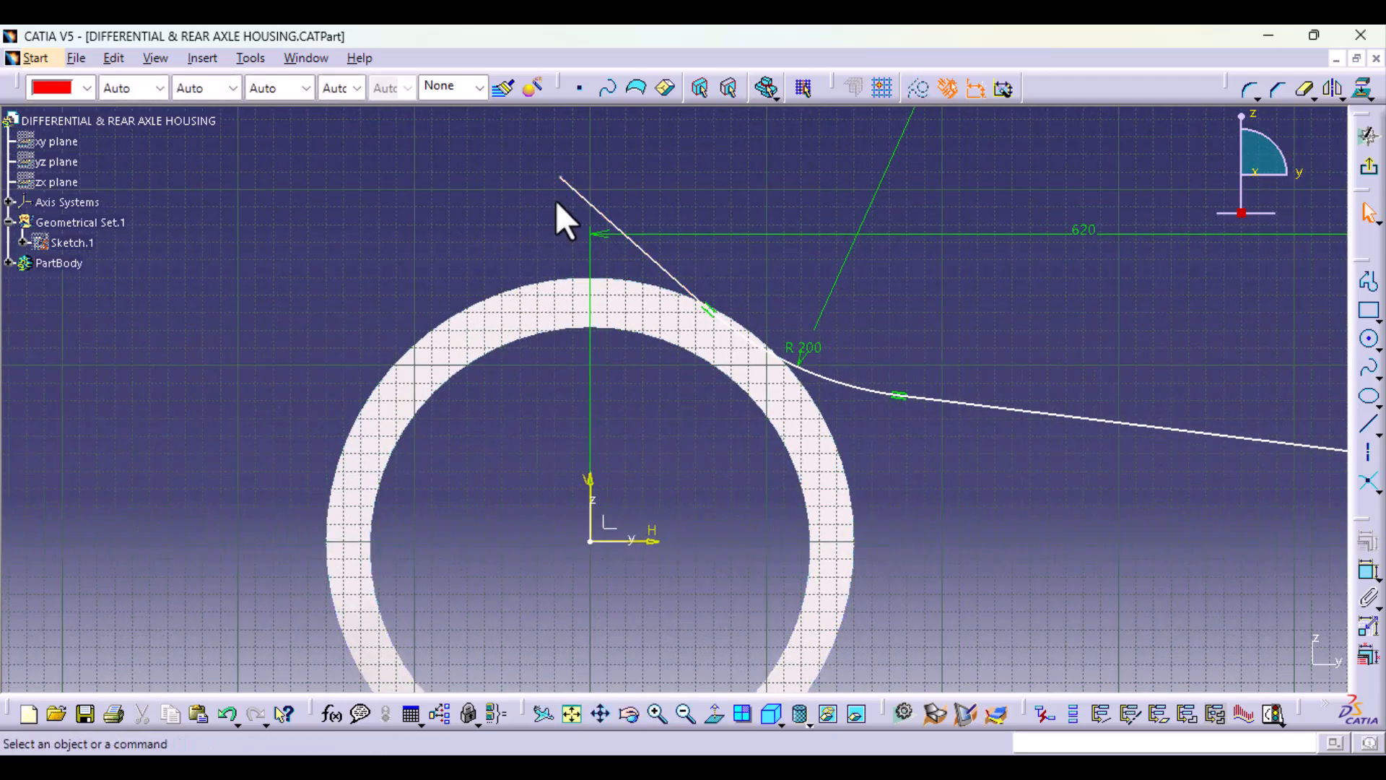
mouse_move(607, 222)
left_mouse_down()
mouse_move(577, 211)
mouse_move(579, 229)
mouse_move(568, 155)
mouse_move(560, 192)
left_mouse_up()
middle_click_drag(801, 518, 781, 398)
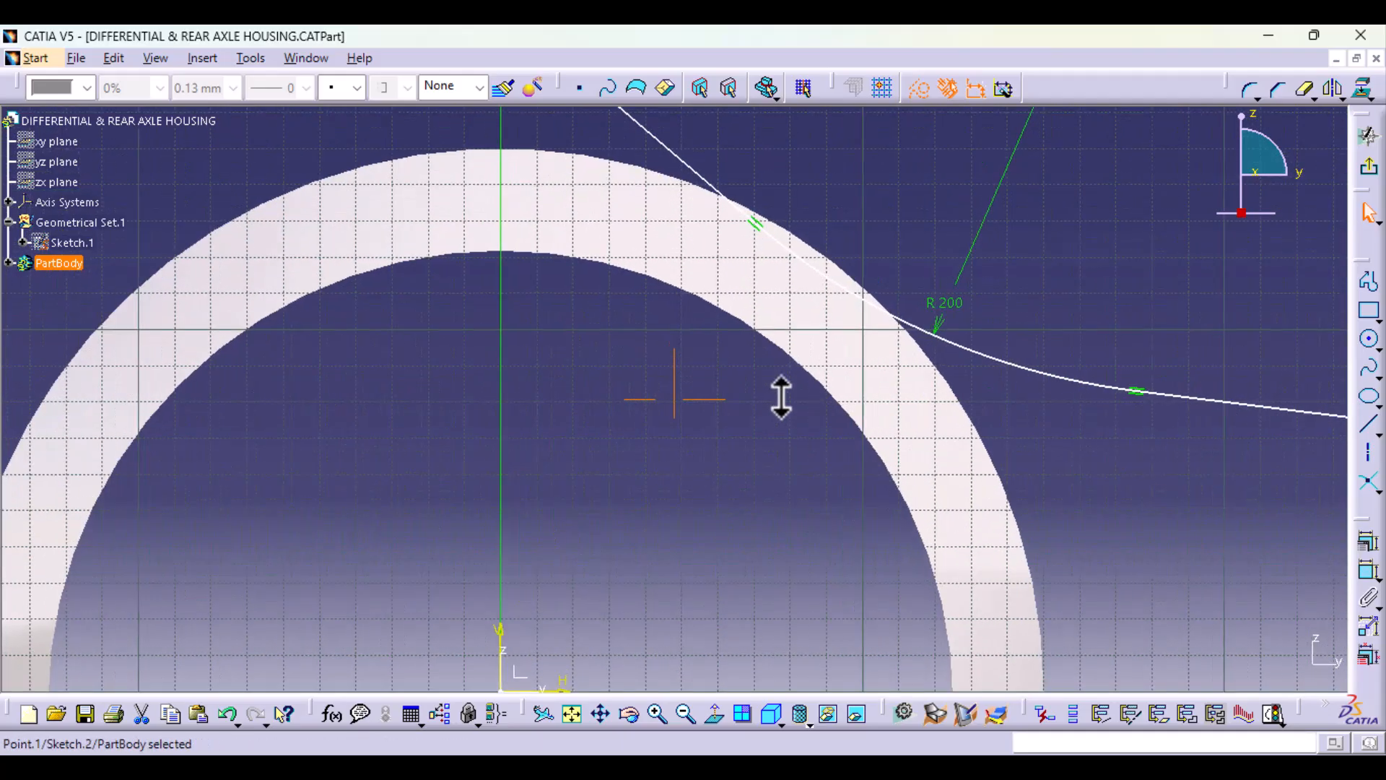
middle_click_drag(701, 332, 597, 444)
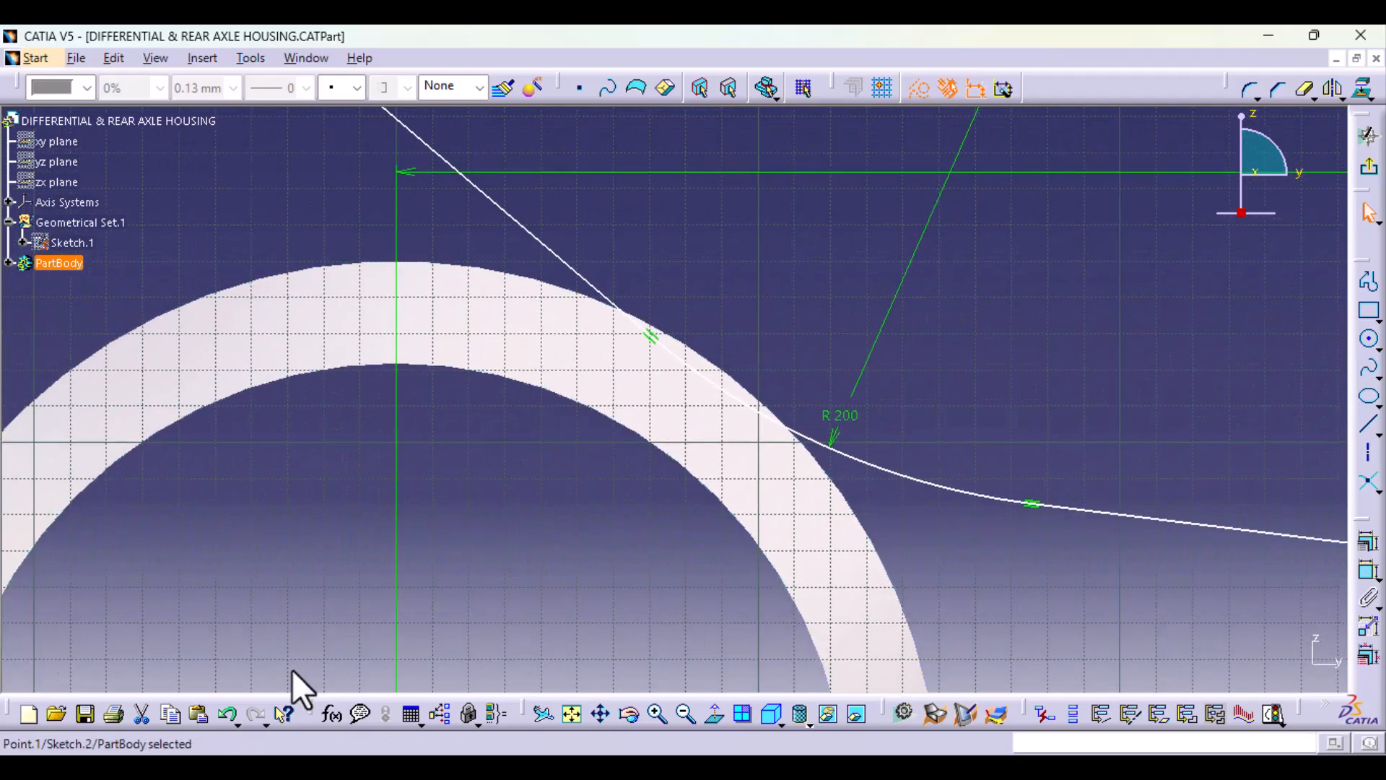
left_click(221, 709)
left_click(222, 712)
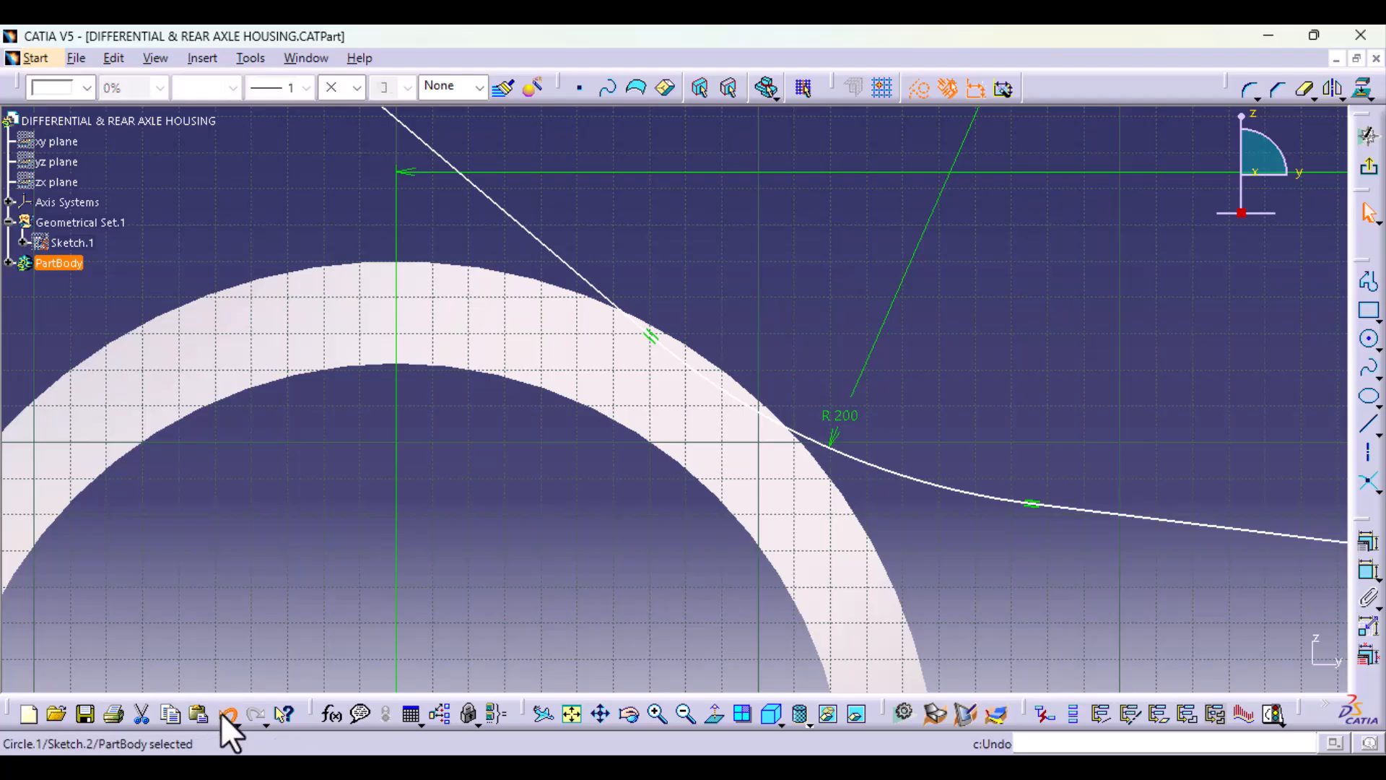
left_click(478, 466)
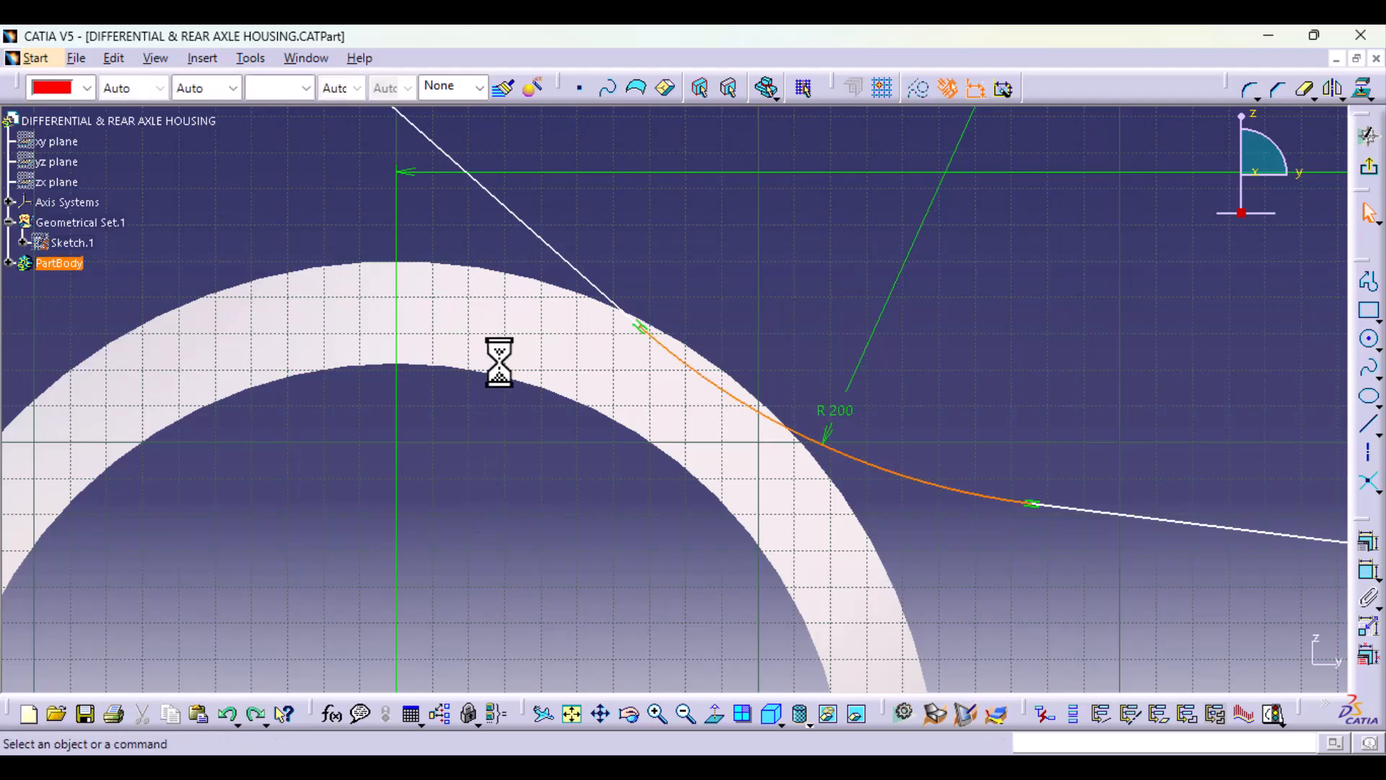
Step: Project the ring's outer circular edge as construction geometry and trim off the part of the upper profile line outside it
left_click(550, 282)
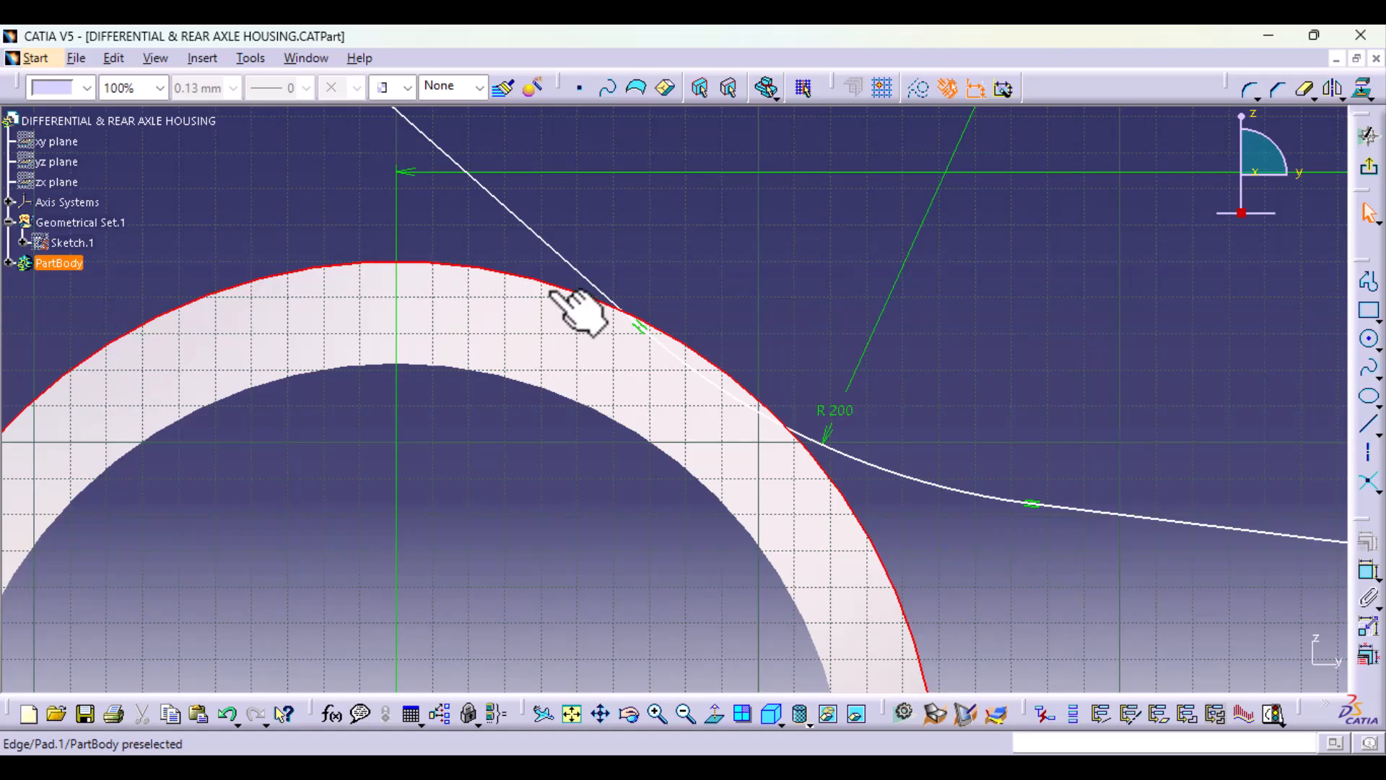
left_click(1357, 91)
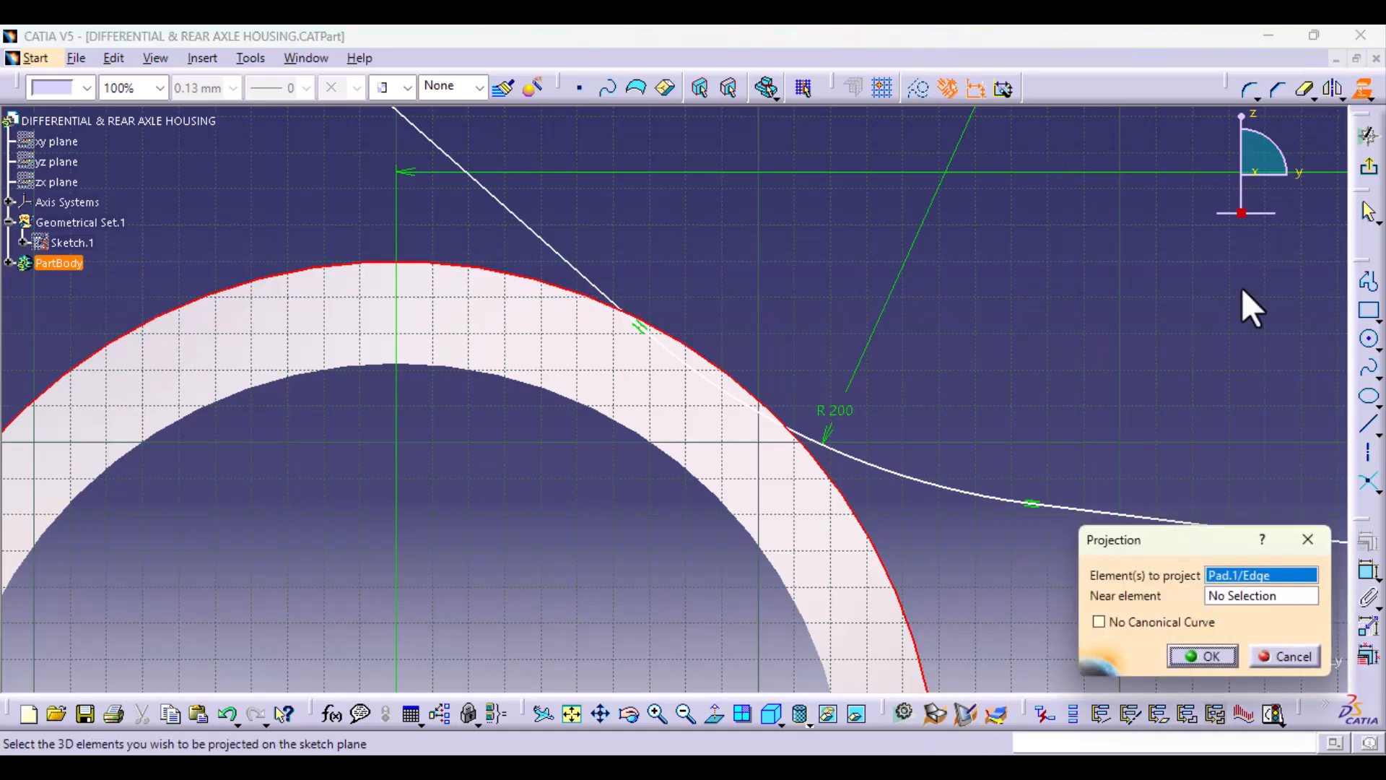
left_click(1218, 651)
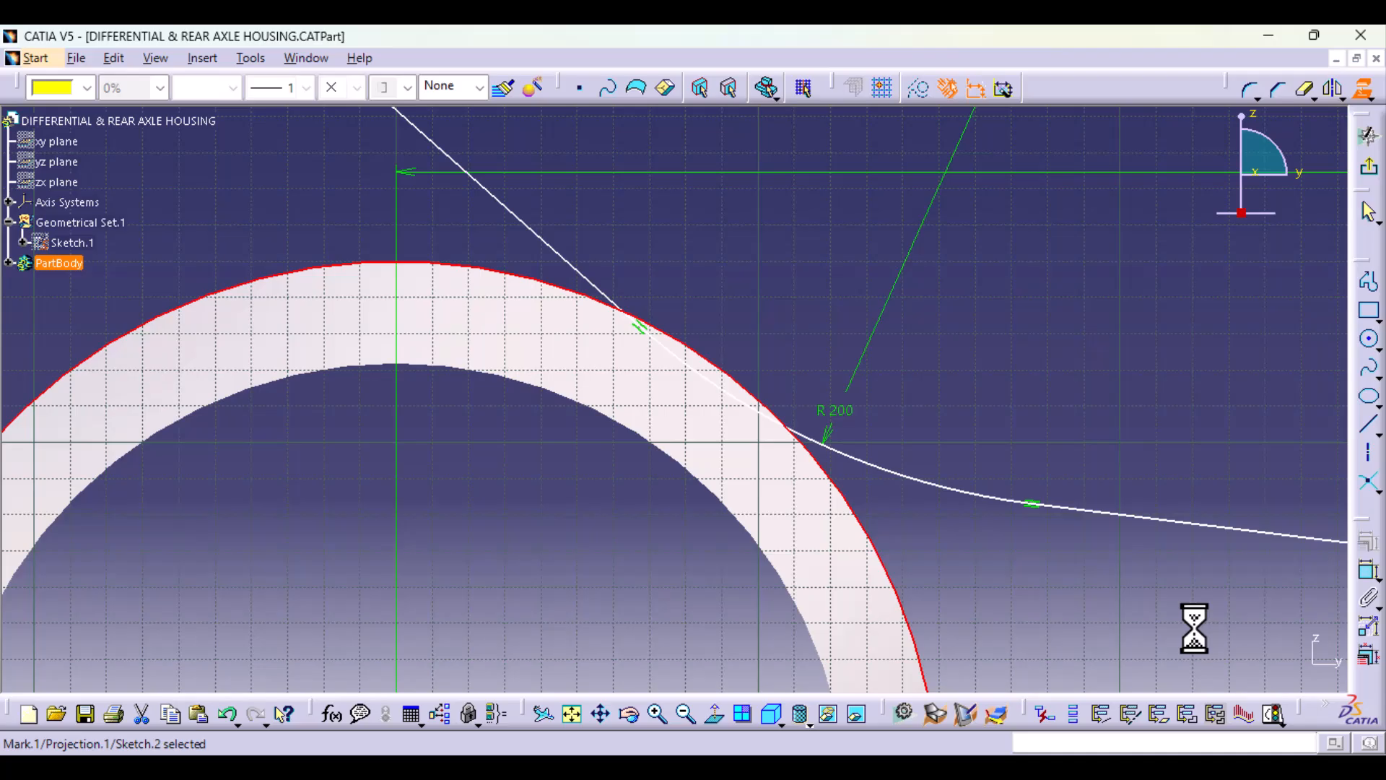
left_click(923, 97)
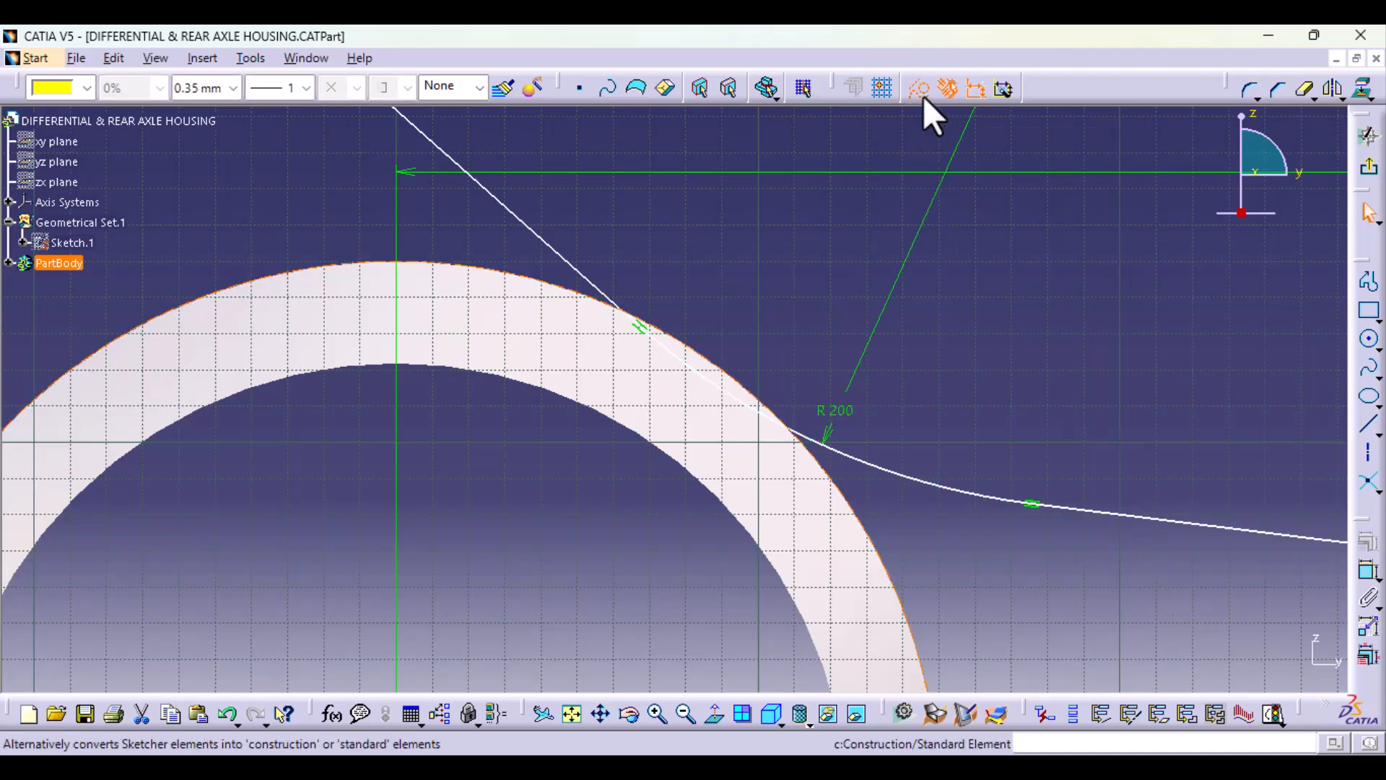
left_click(850, 216)
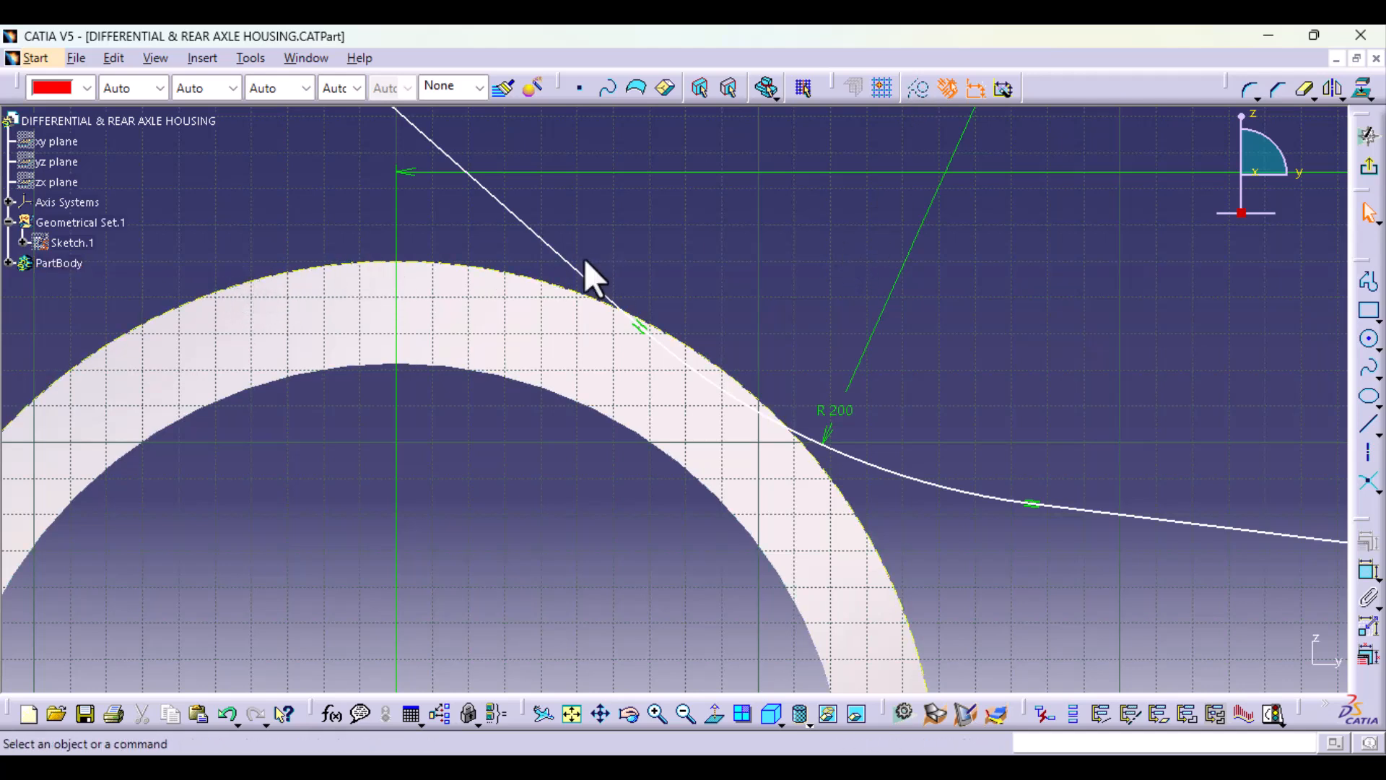
left_click(1301, 90)
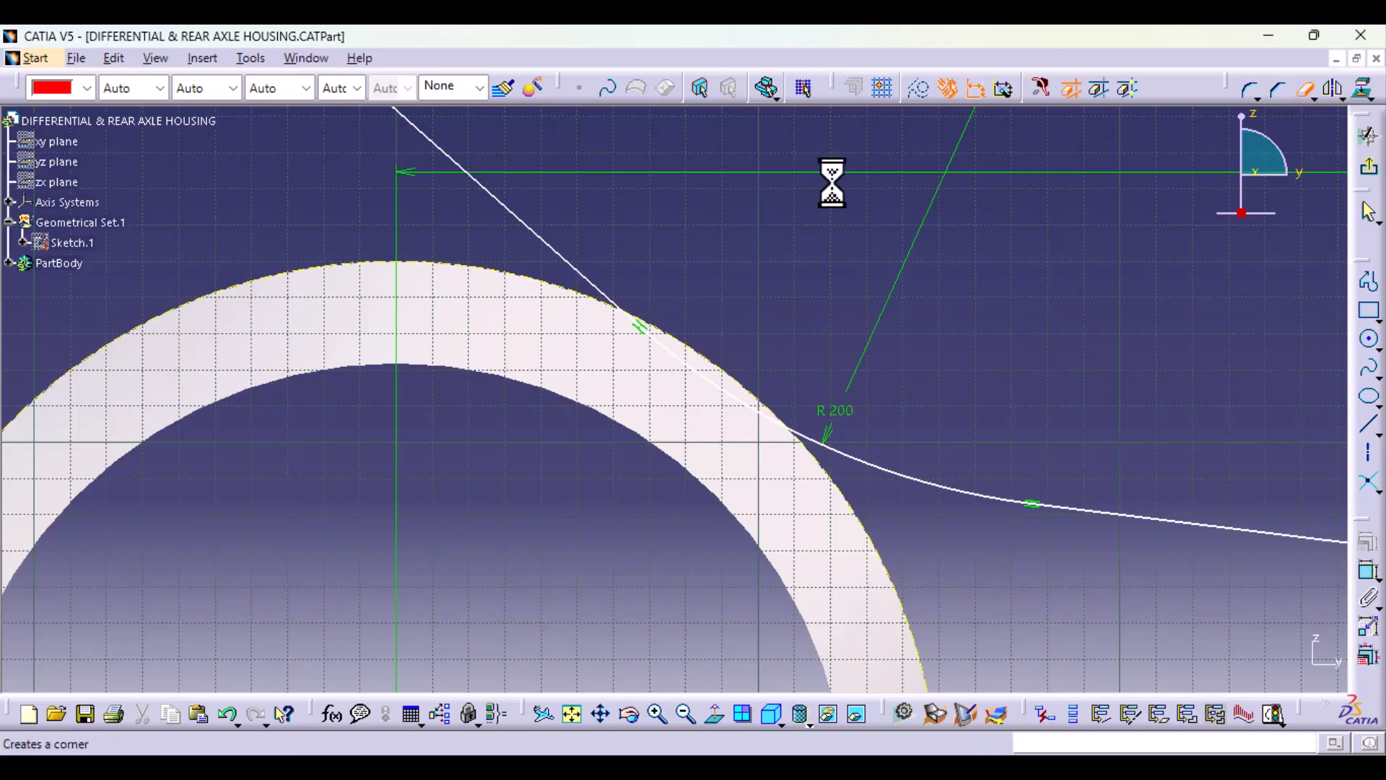
left_click(543, 245)
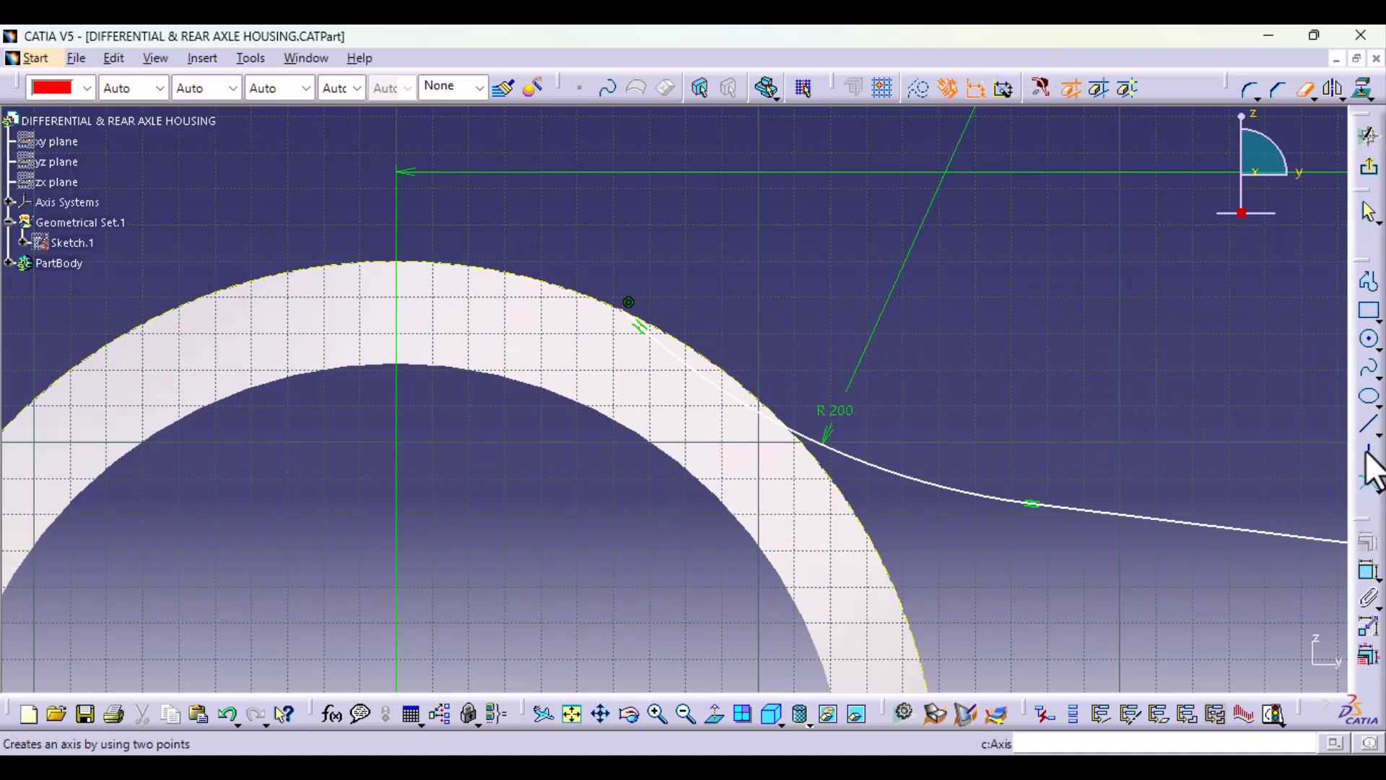
Step: Draw a line from the trimmed endpoint on the projected circle to the vertical axis, about 141 mm above the origin
left_click(1368, 428)
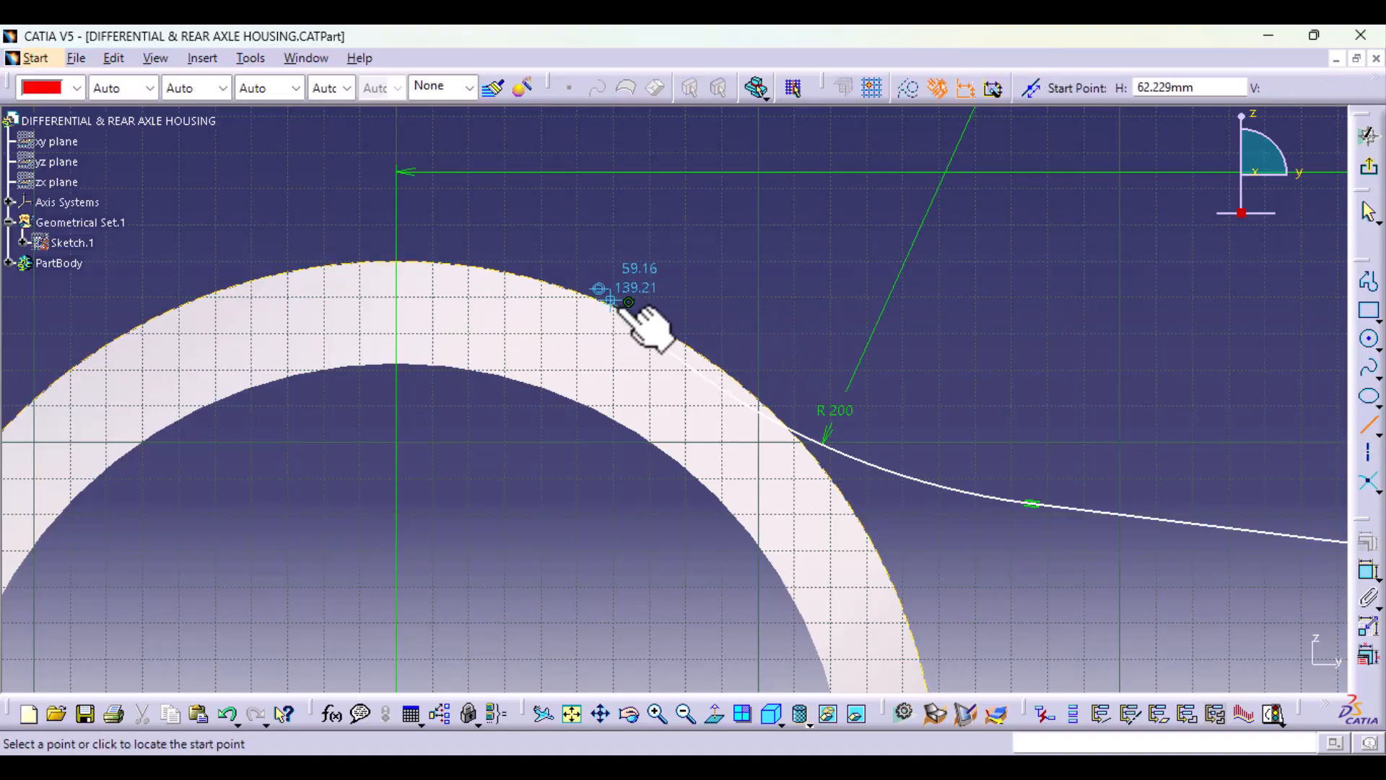
middle_click_drag(572, 430, 570, 166, "ctrl")
middle_click_drag(569, 225, 758, 458)
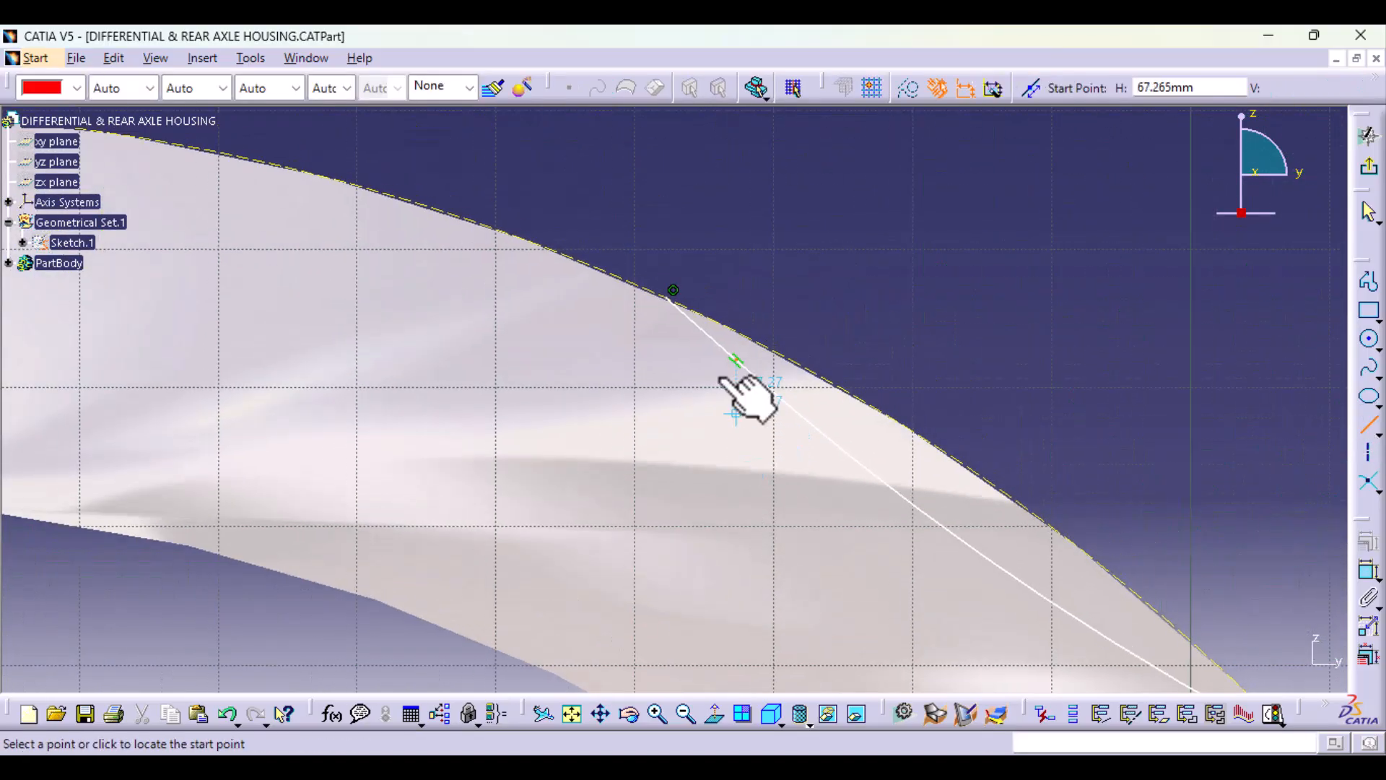
middle_click_drag(457, 330, 545, 495)
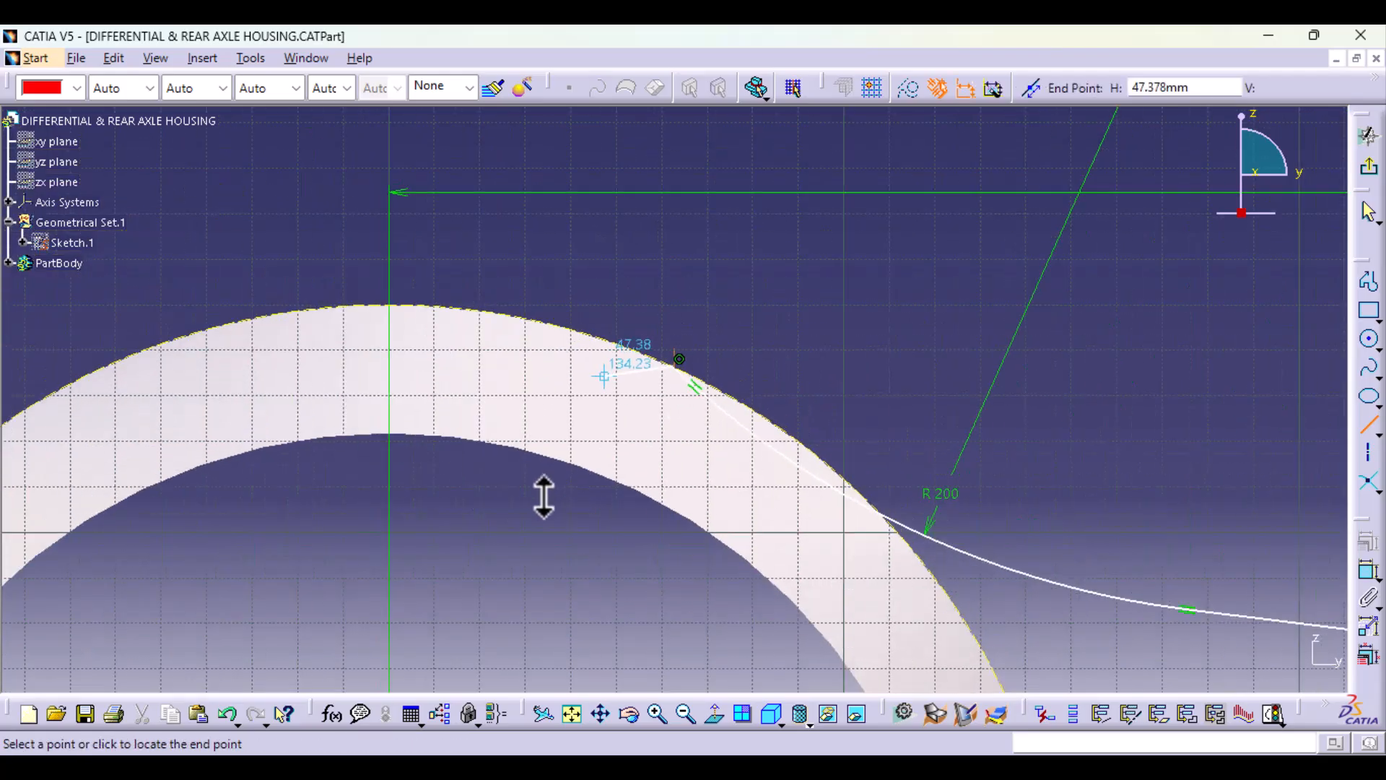
left_click(389, 348)
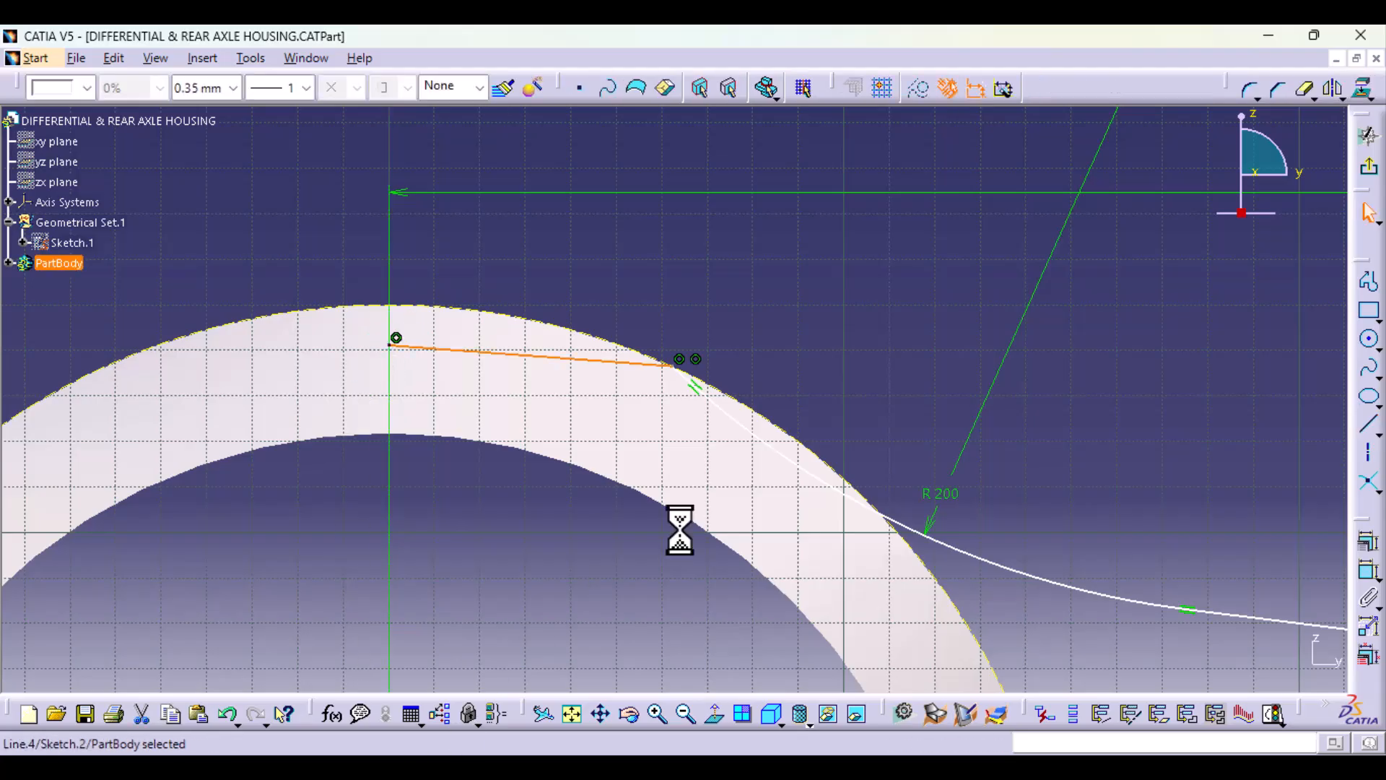
Step: Finish the axle tube profile sketch and return to part modelling
mouse_move(812, 409)
middle_mouse_down()
mouse_move(824, 521)
mouse_move(678, 555)
mouse_move(650, 301)
middle_mouse_up()
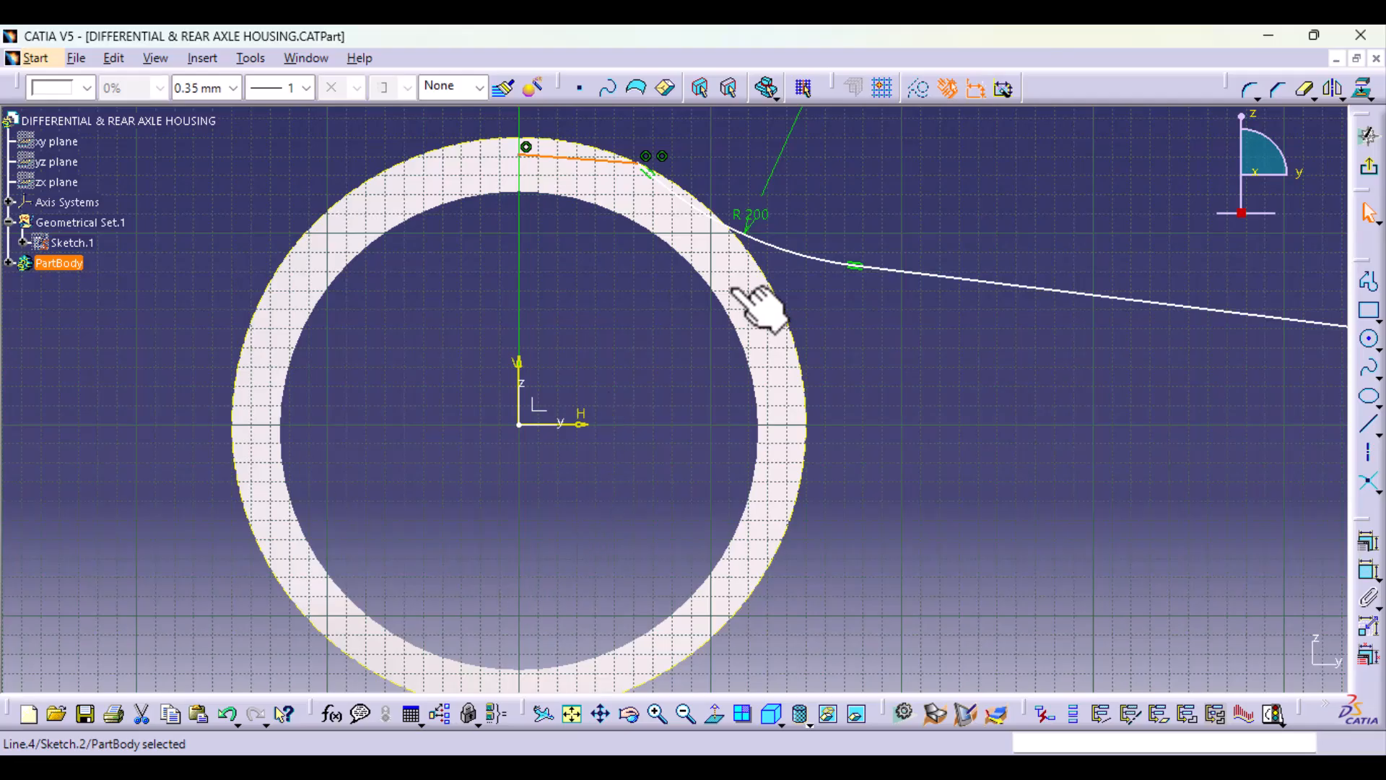
mouse_move(561, 331)
middle_mouse_down()
mouse_move(581, 498)
mouse_move(606, 496)
mouse_move(597, 239)
mouse_move(588, 556)
mouse_move(569, 557)
mouse_move(641, 511)
mouse_move(638, 598)
mouse_move(588, 535)
mouse_move(557, 361)
middle_mouse_up()
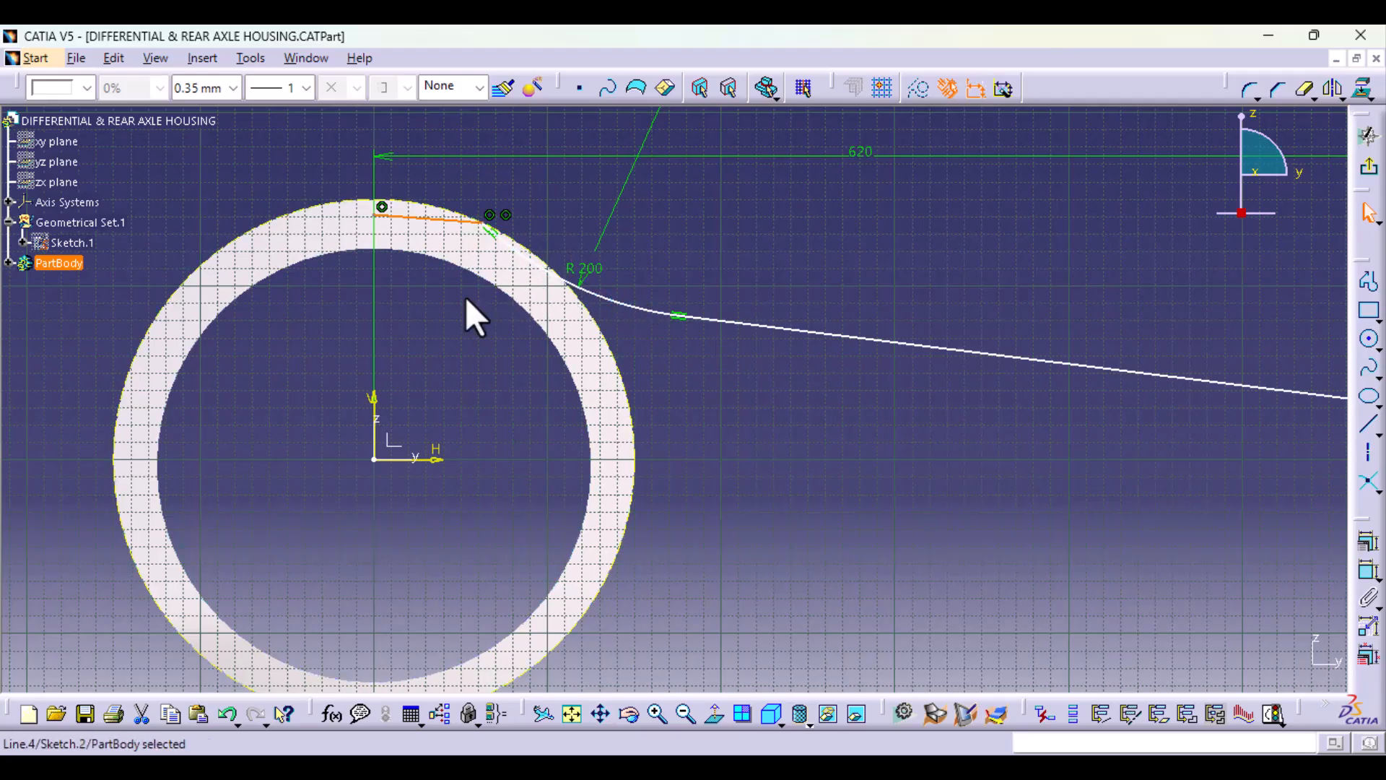
mouse_move(474, 312)
middle_mouse_down()
mouse_move(464, 272)
mouse_move(479, 201)
middle_mouse_up()
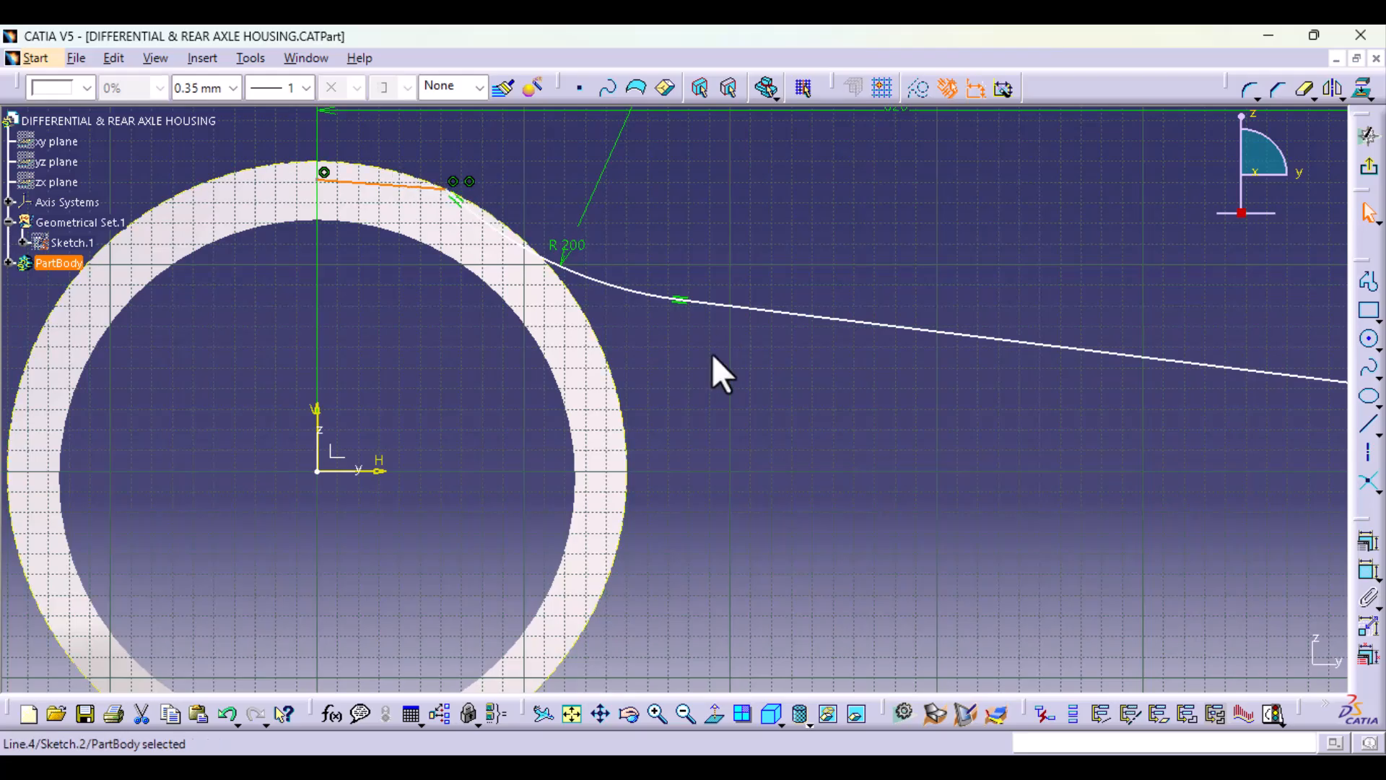
mouse_move(715, 371)
middle_mouse_down()
mouse_move(725, 517)
mouse_move(718, 474)
middle_mouse_up()
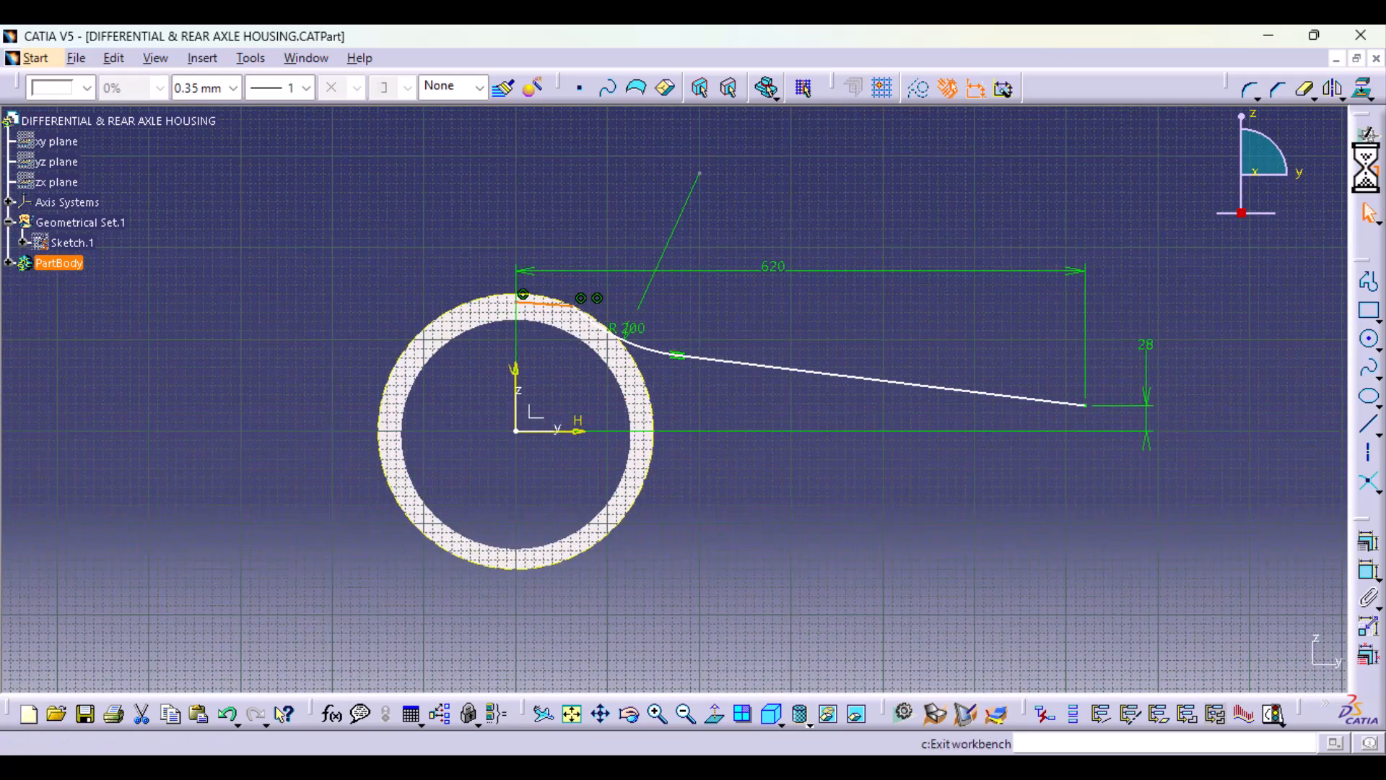
left_click(1369, 136)
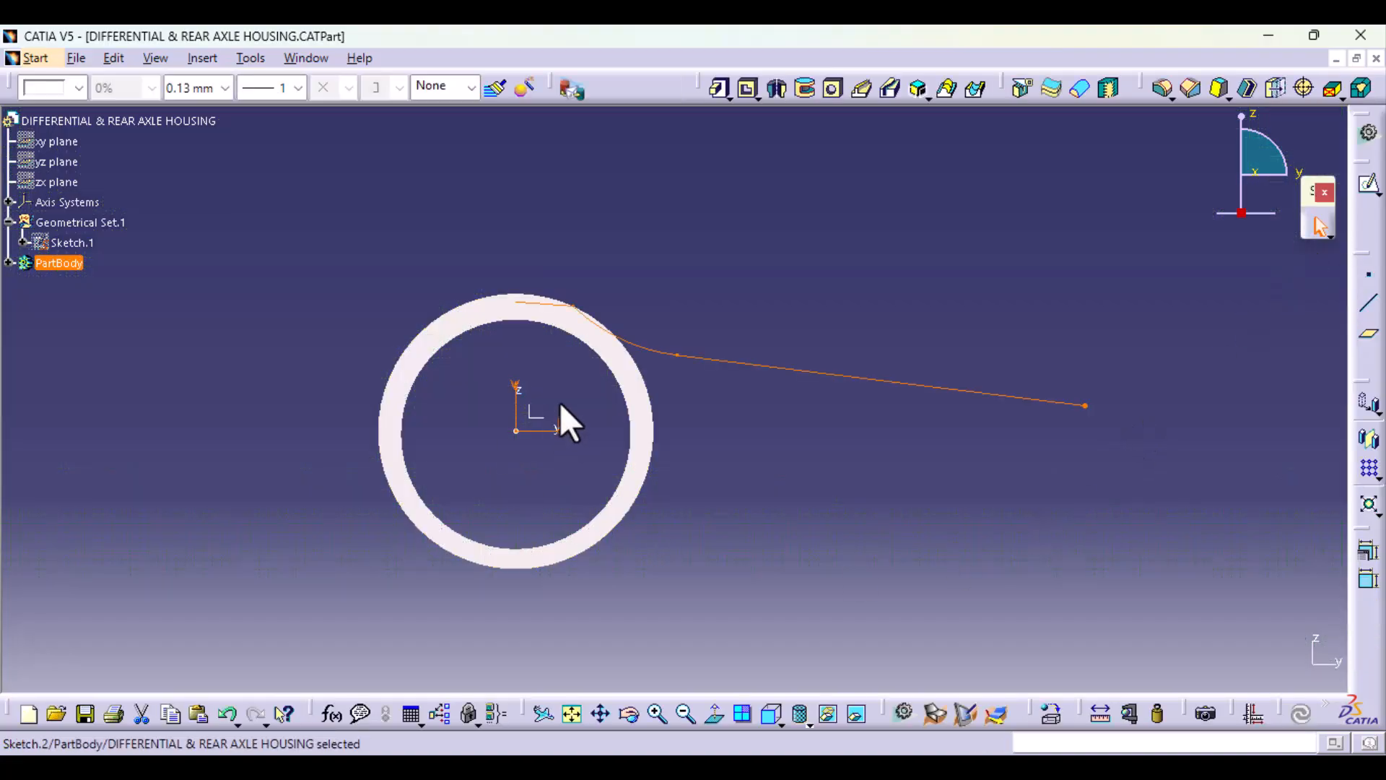
Step: Start a sketch on the axis system's XY plane and orient the view to the standard top view
middle_click_drag(560, 418, 544, 478)
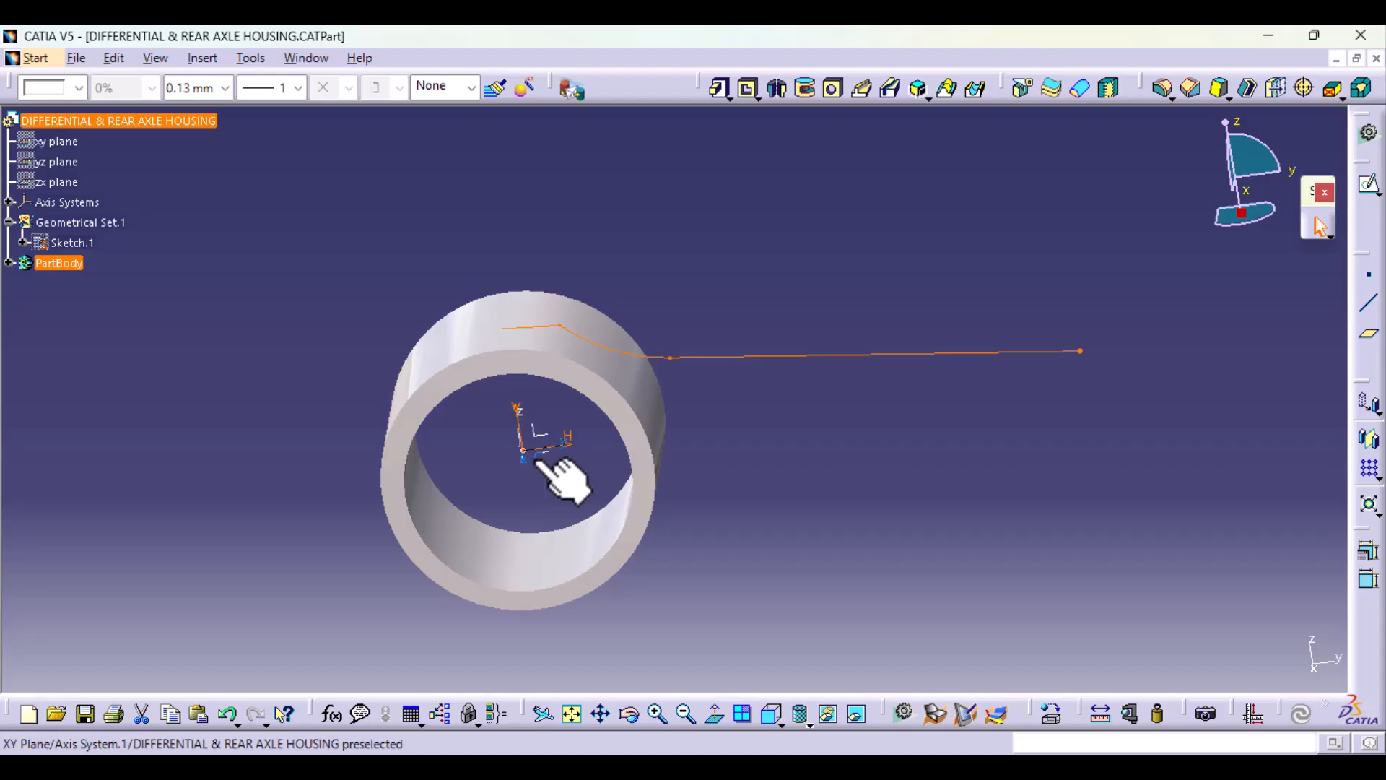
left_click(540, 462)
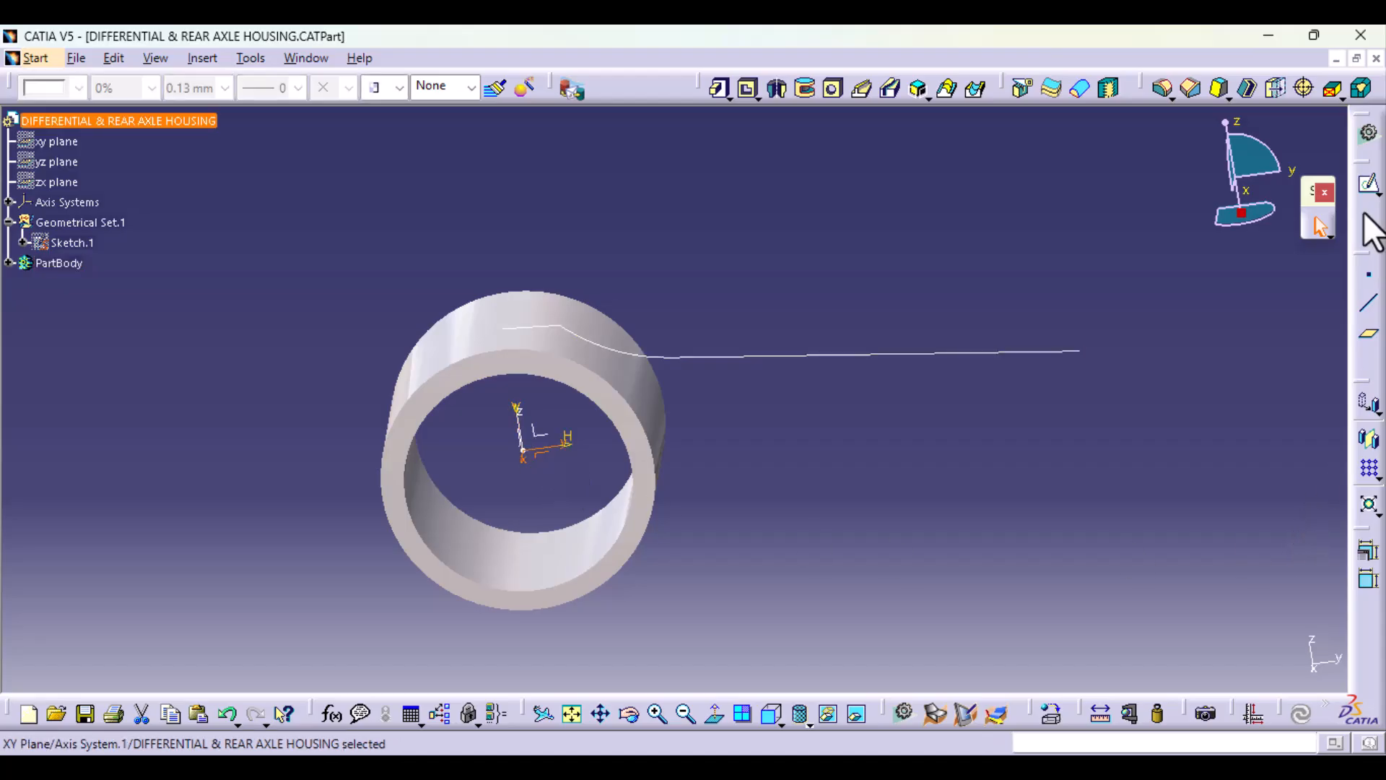
left_click(1370, 184)
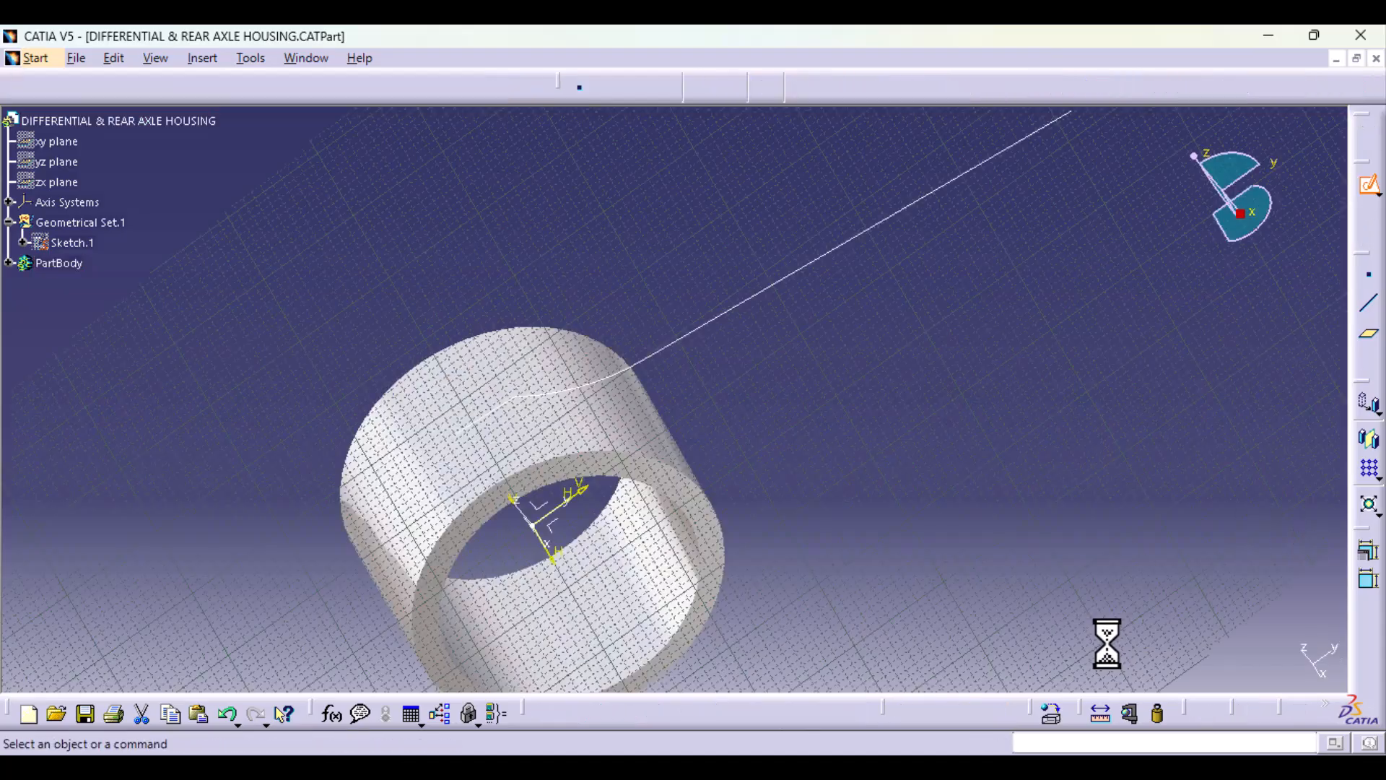
middle_click_drag(879, 416, 866, 579)
mouse_move(851, 529)
middle_mouse_down()
mouse_move(851, 544)
mouse_move(852, 389)
mouse_move(853, 430)
middle_mouse_up()
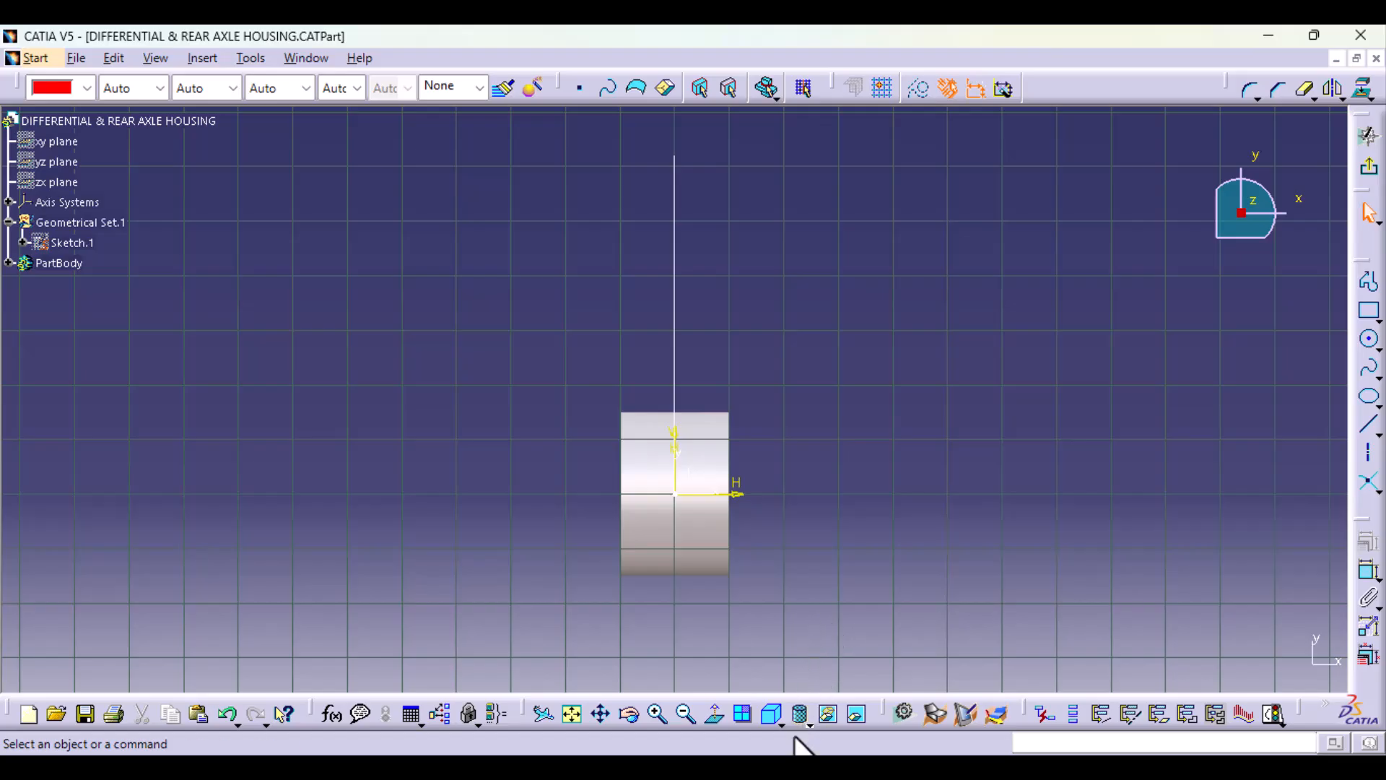
left_click(776, 722)
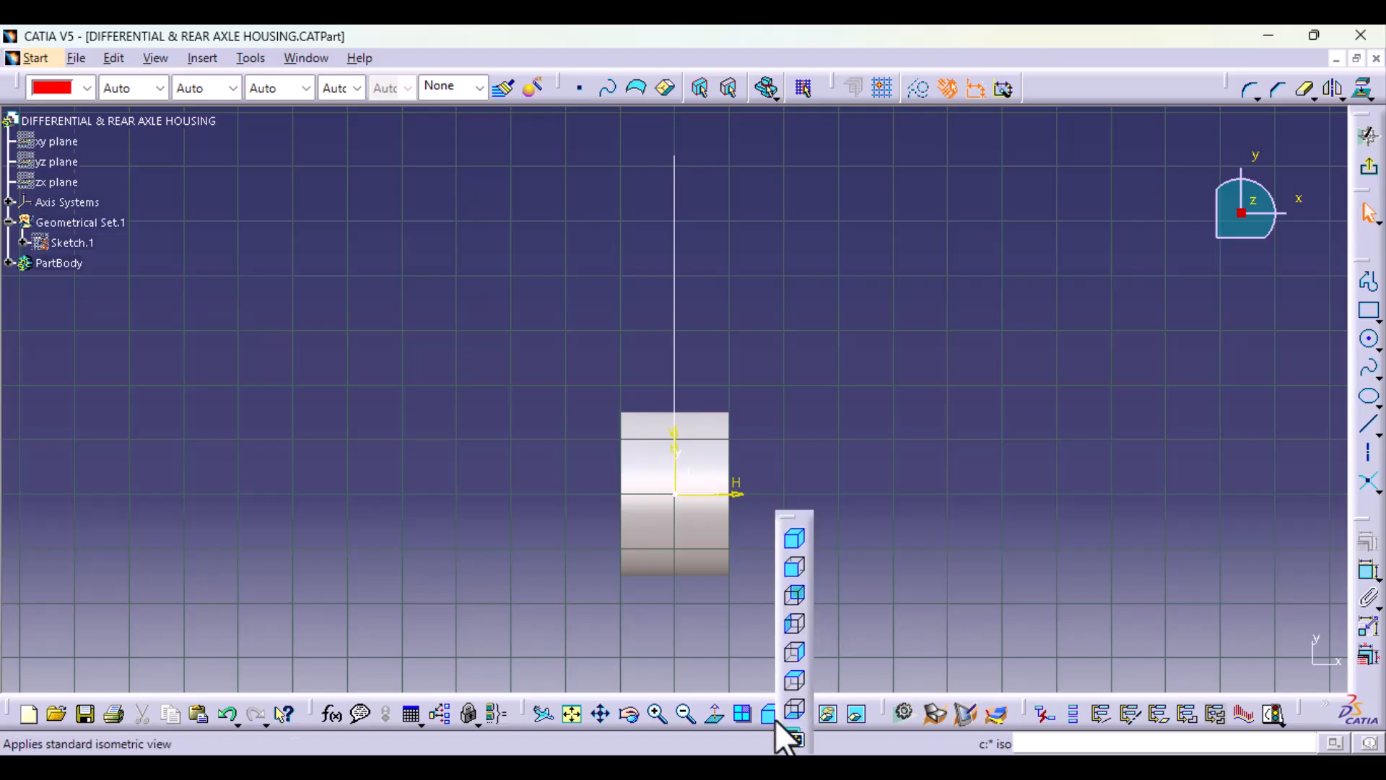
left_click(788, 683)
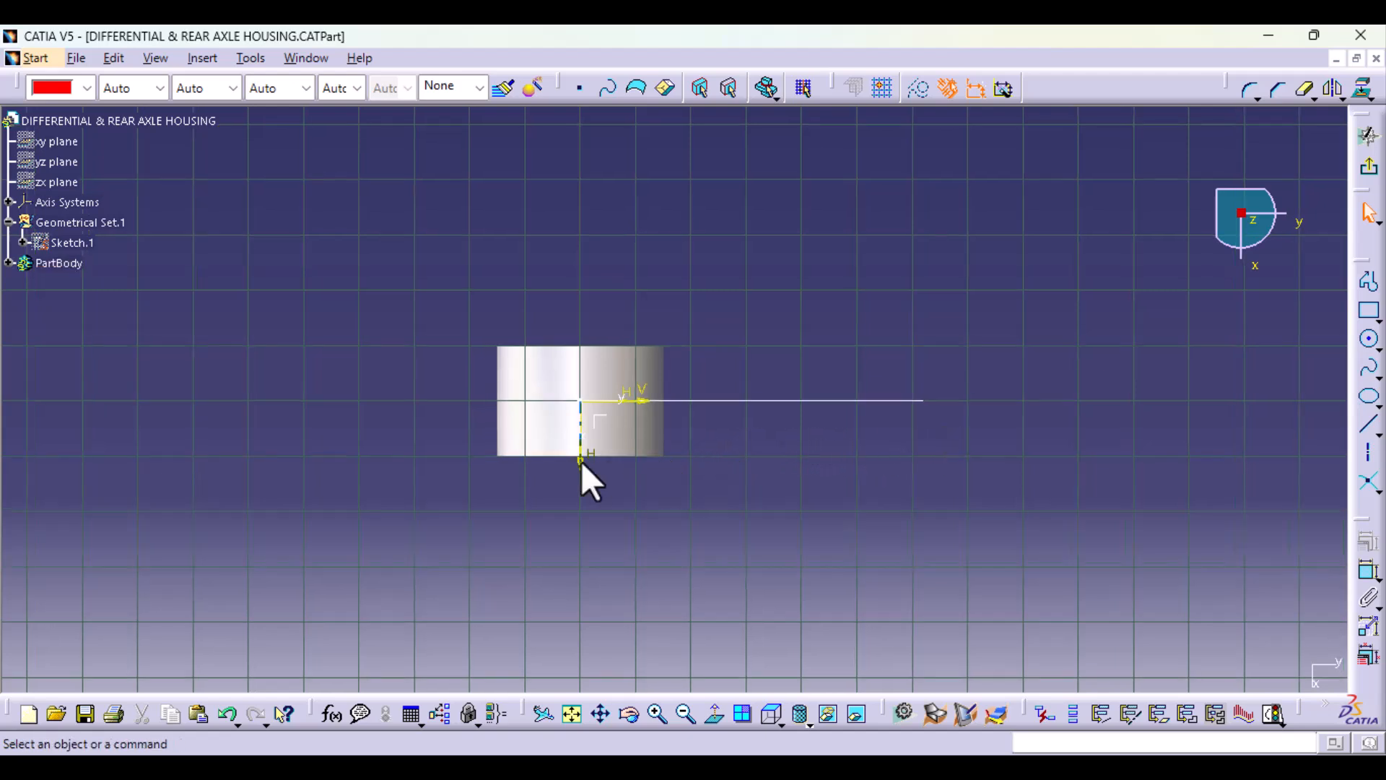
Step: Project the ring's front face edge onto the sketch plane as construction geometry
left_click(618, 455)
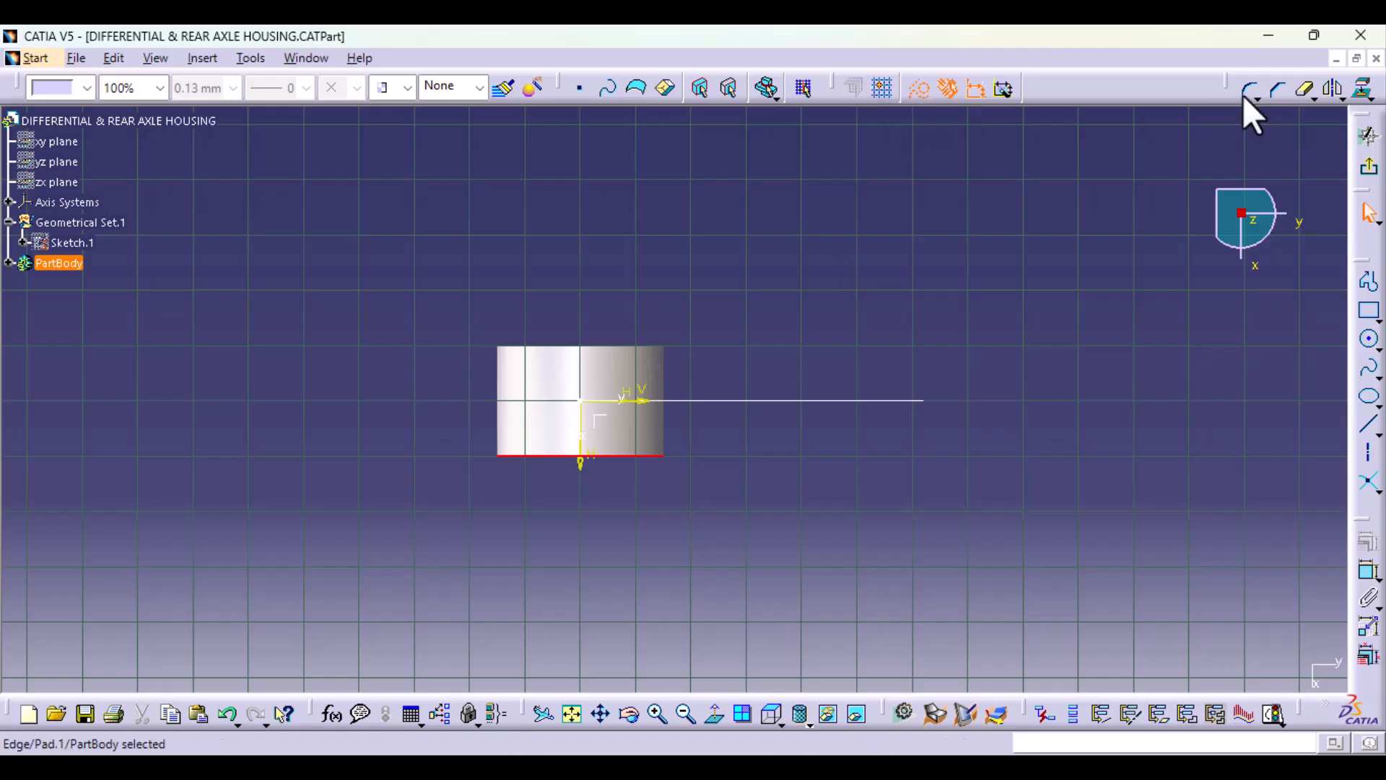
left_click(1369, 98)
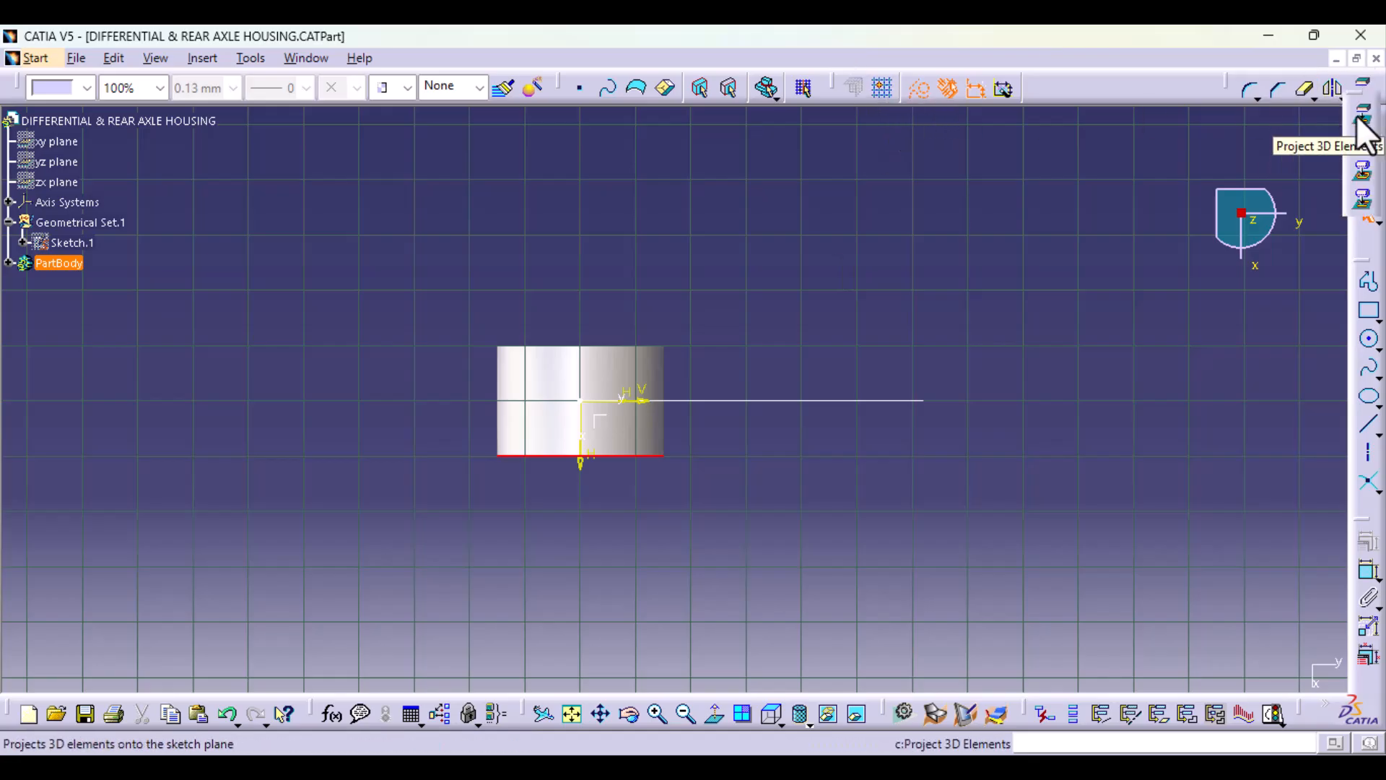
left_click(1364, 115)
left_click(1202, 656)
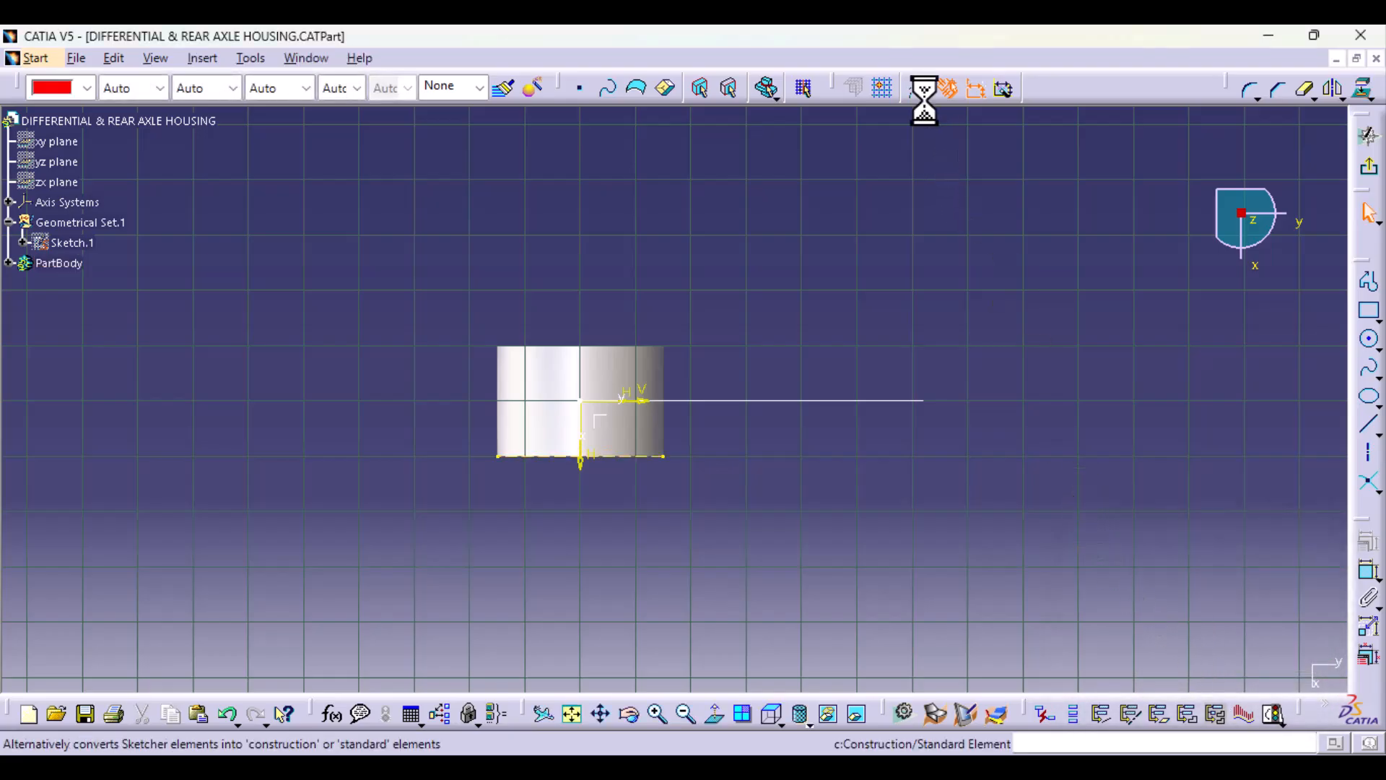
Step: Draw a two-line profile from in front of the ring through about H 72, V 200 mm to about H 48, V 616 mm
left_click(1370, 281)
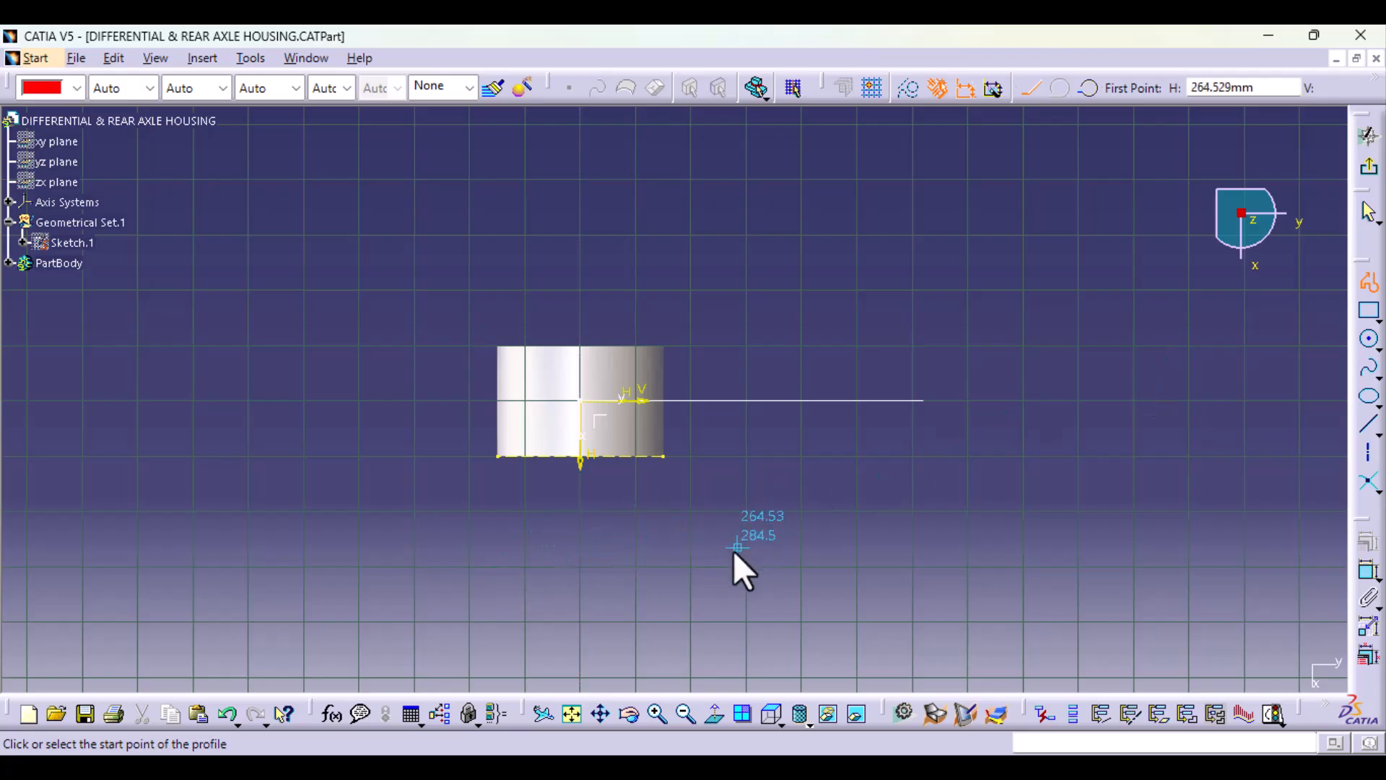
left_click(631, 497)
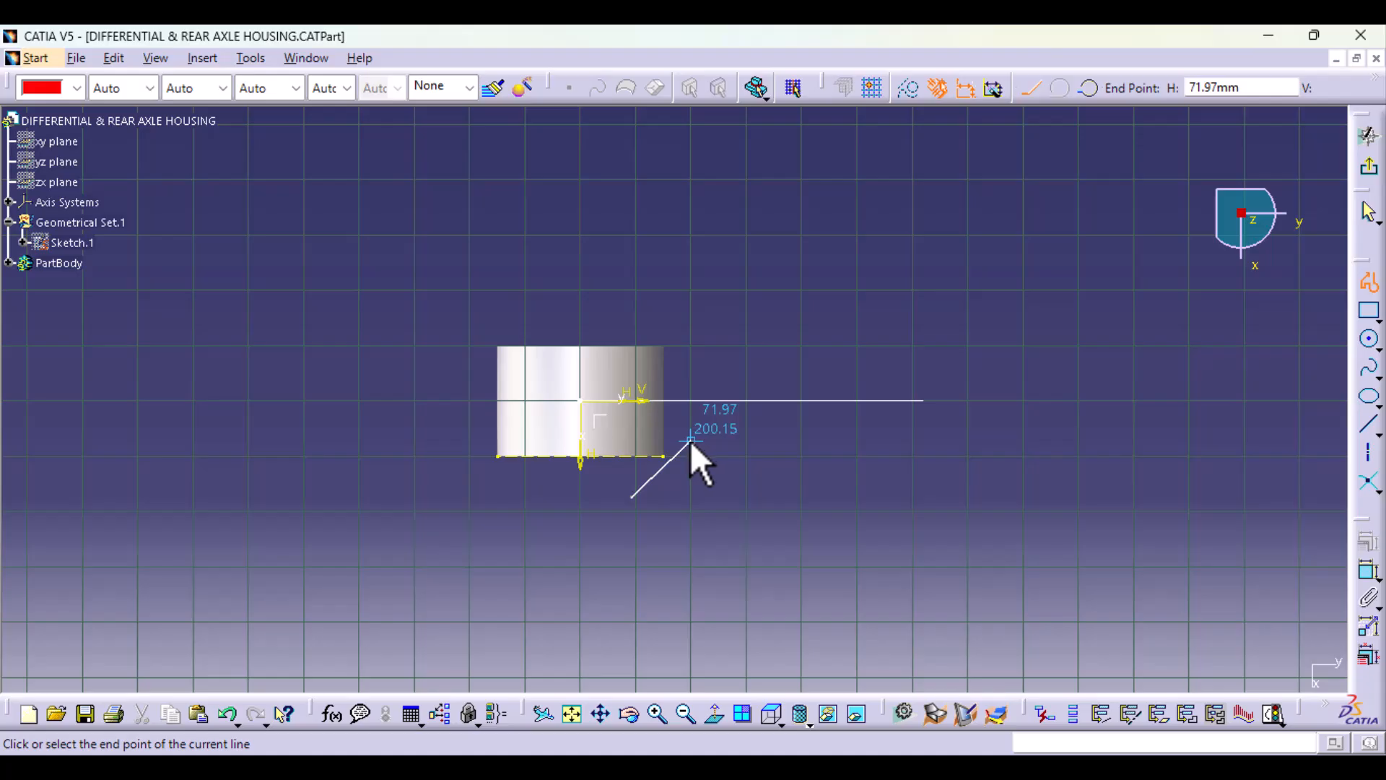
left_click(690, 440)
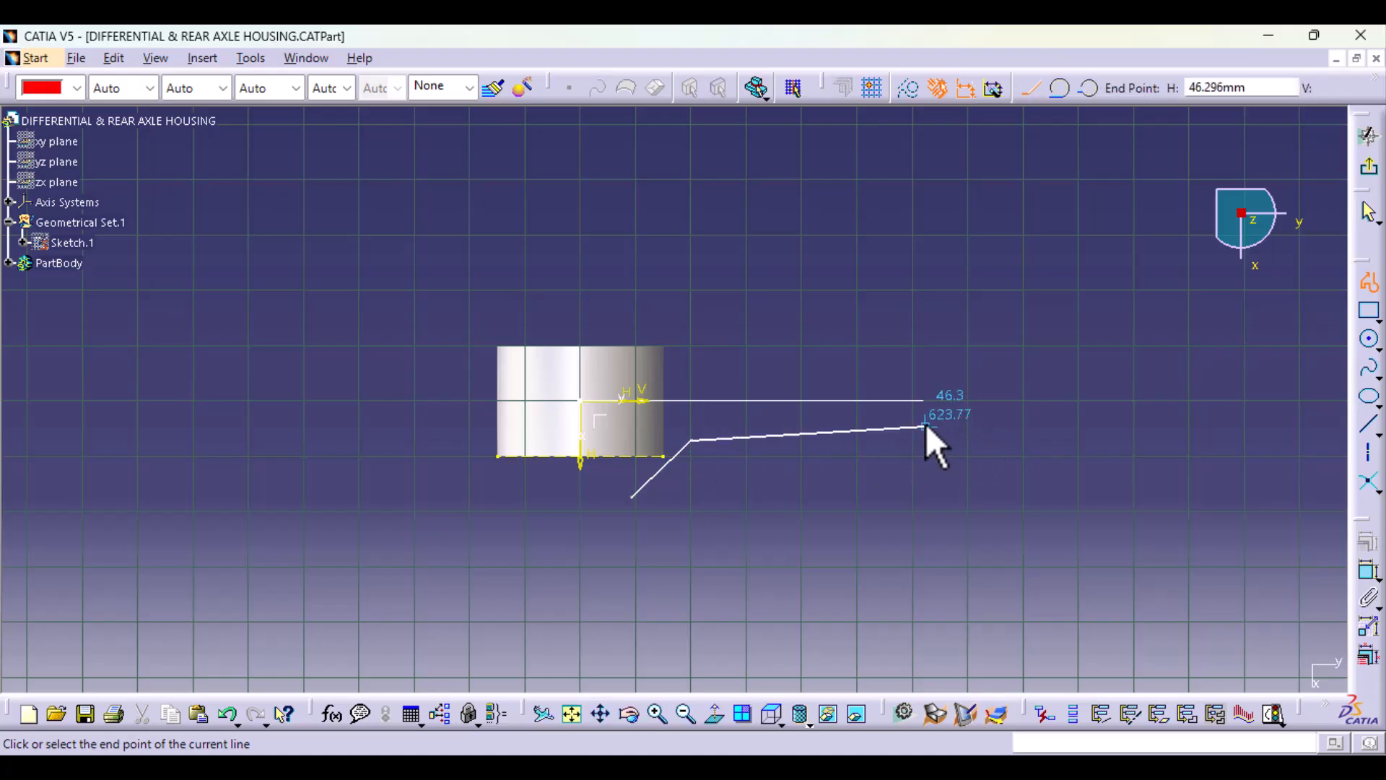
left_click(923, 426)
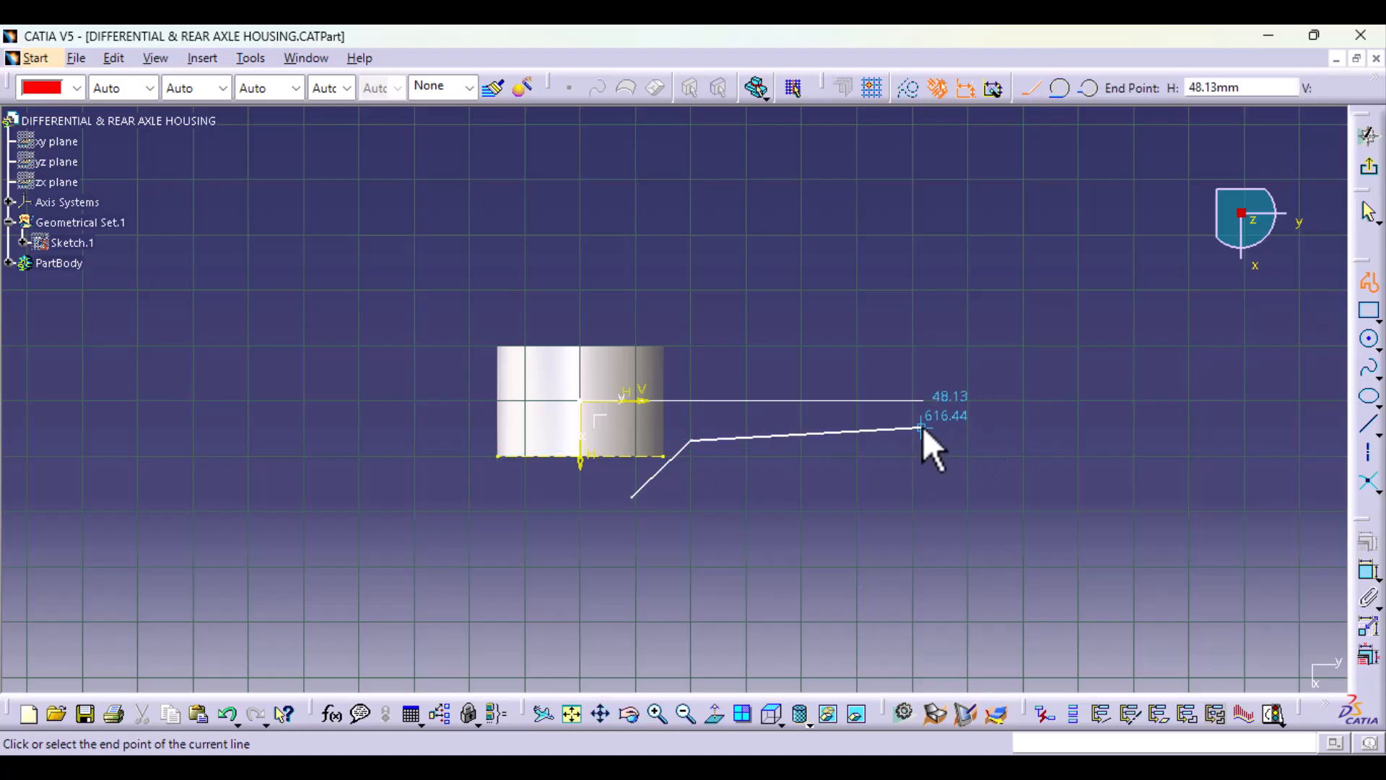
left_click(1374, 290)
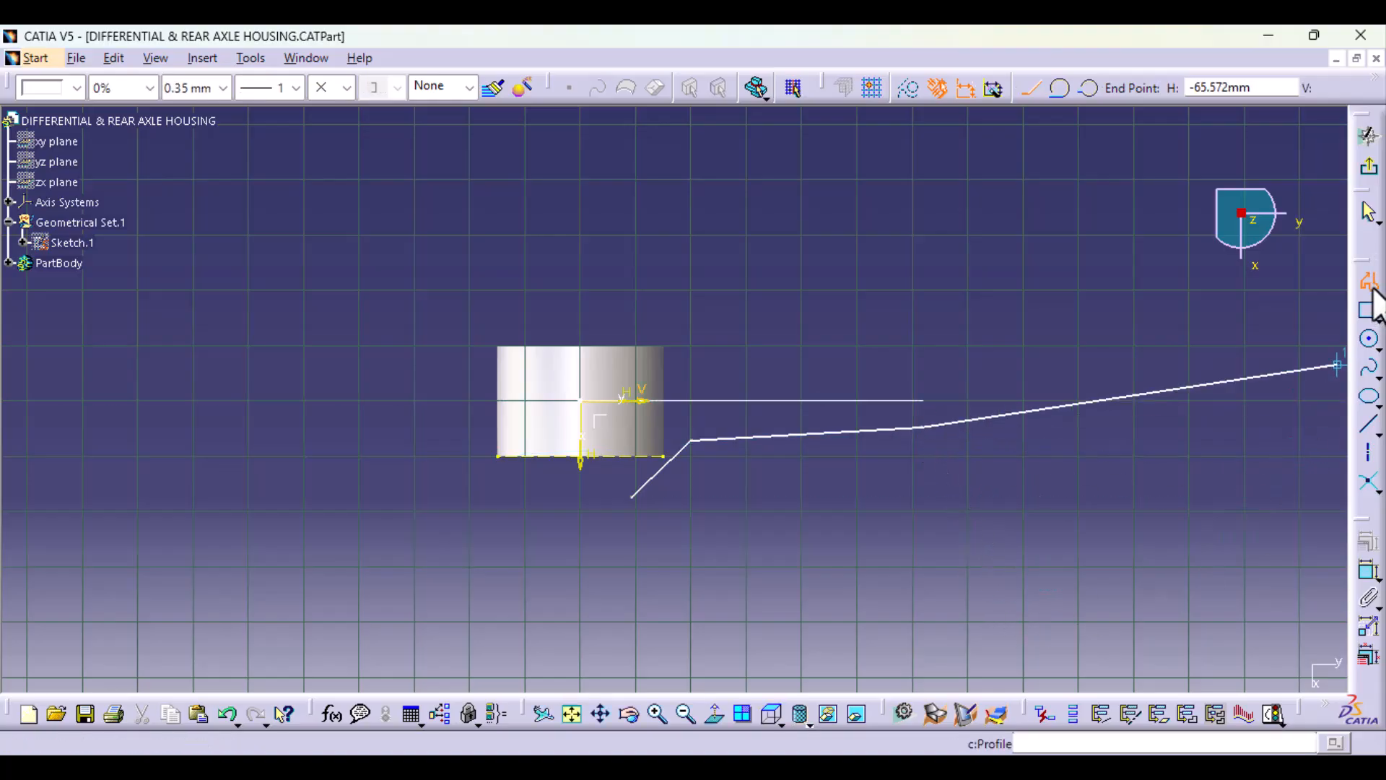
left_click(744, 586)
Step: Dimension the profile's far endpoint from the sketch's V axis and set the offset to 28 mm
mouse_move(743, 586)
middle_mouse_down()
mouse_move(730, 616)
mouse_move(715, 496)
mouse_move(755, 588)
mouse_move(697, 559)
middle_mouse_up()
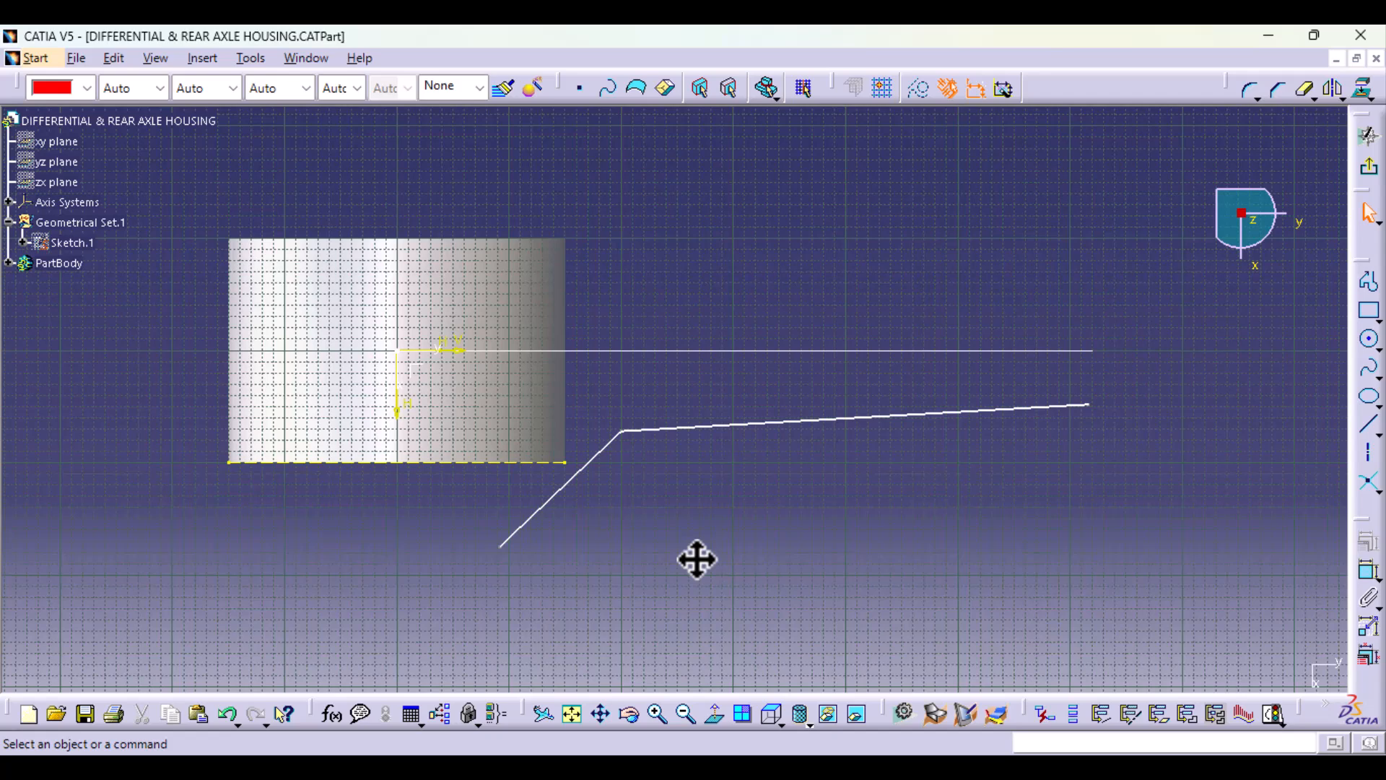
left_click(1369, 571)
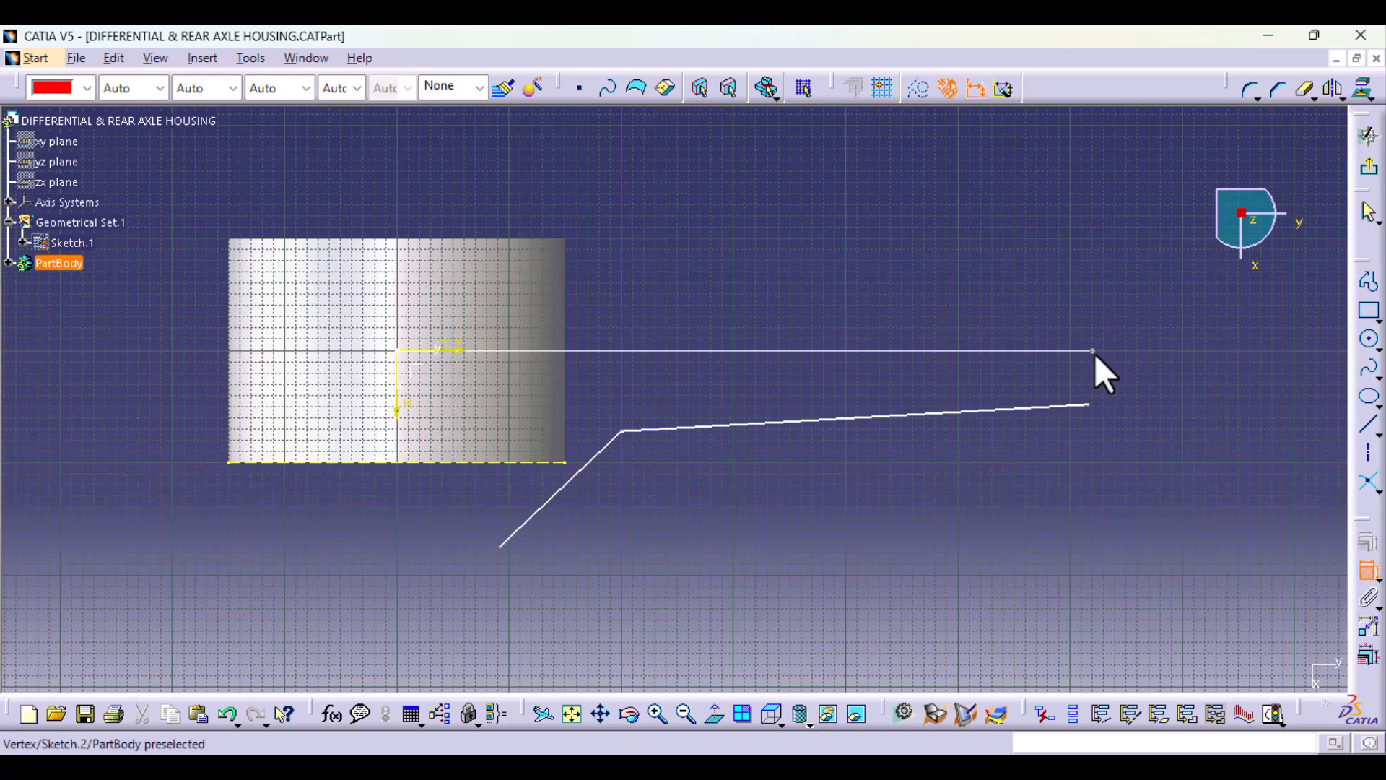
left_click(1089, 405)
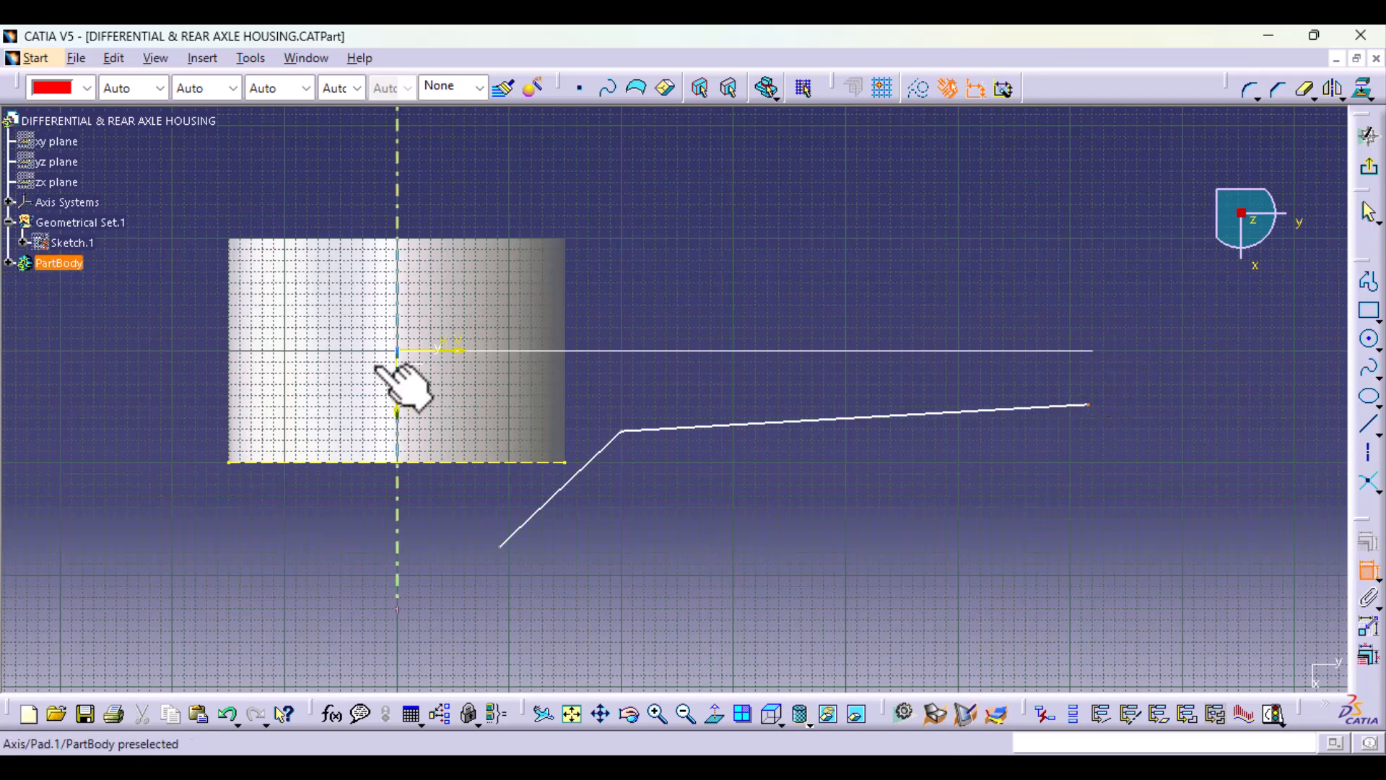
left_click(442, 352)
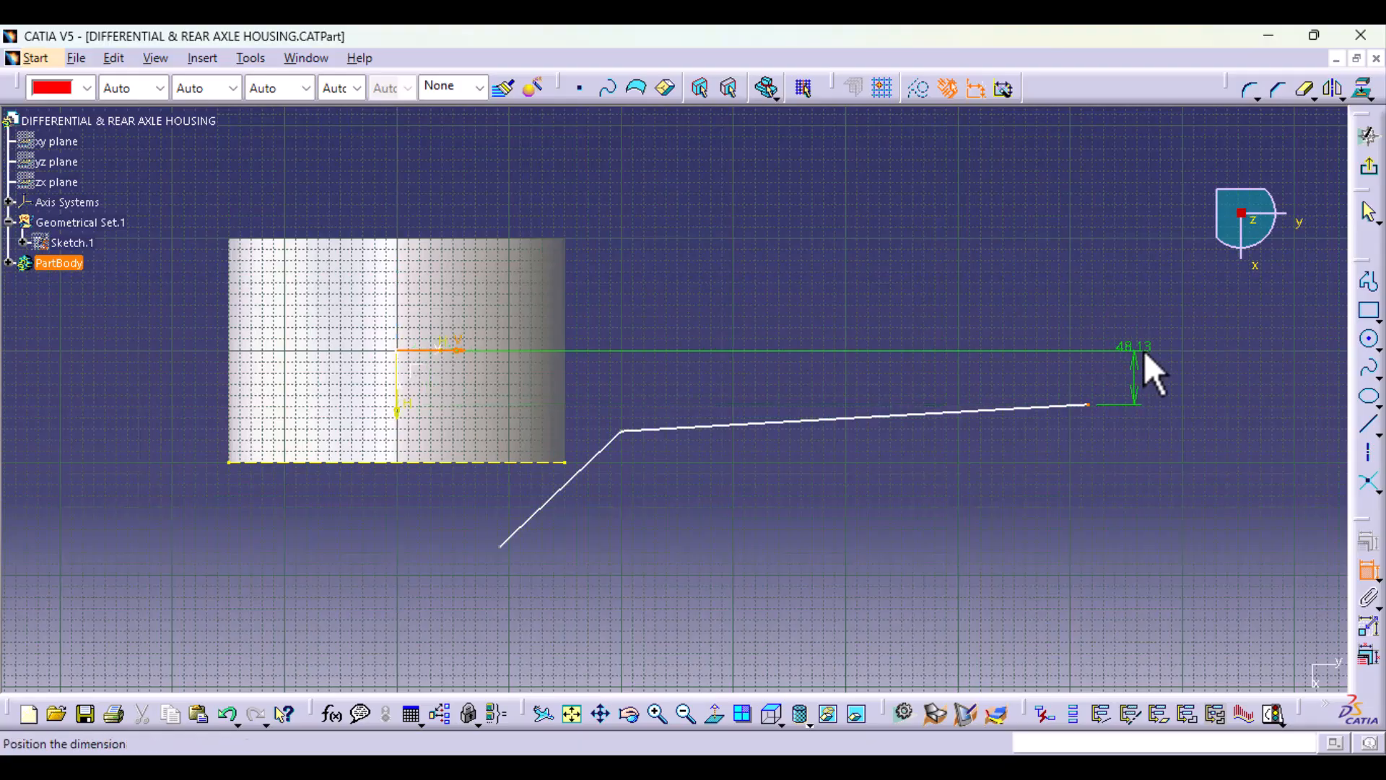
left_click(1132, 305)
double_click(1132, 305)
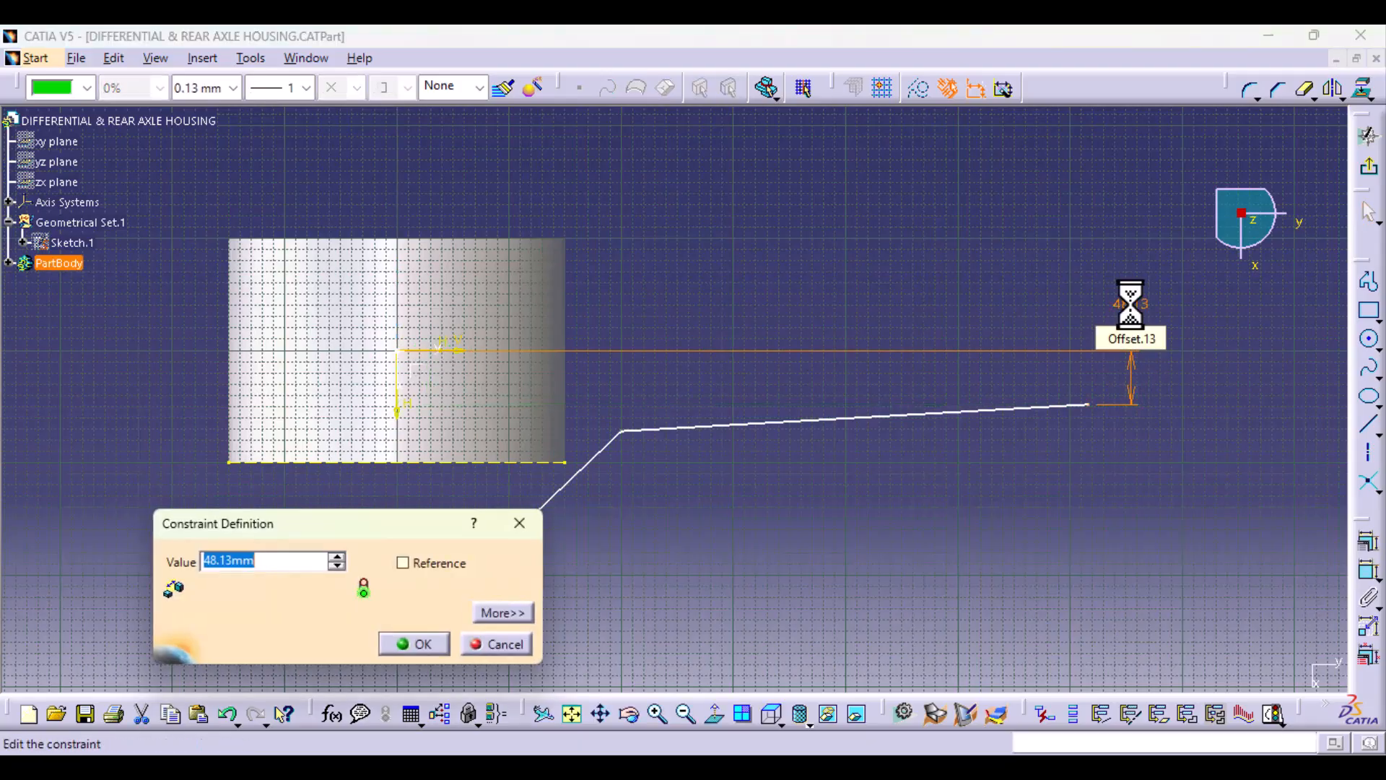
key("Return")
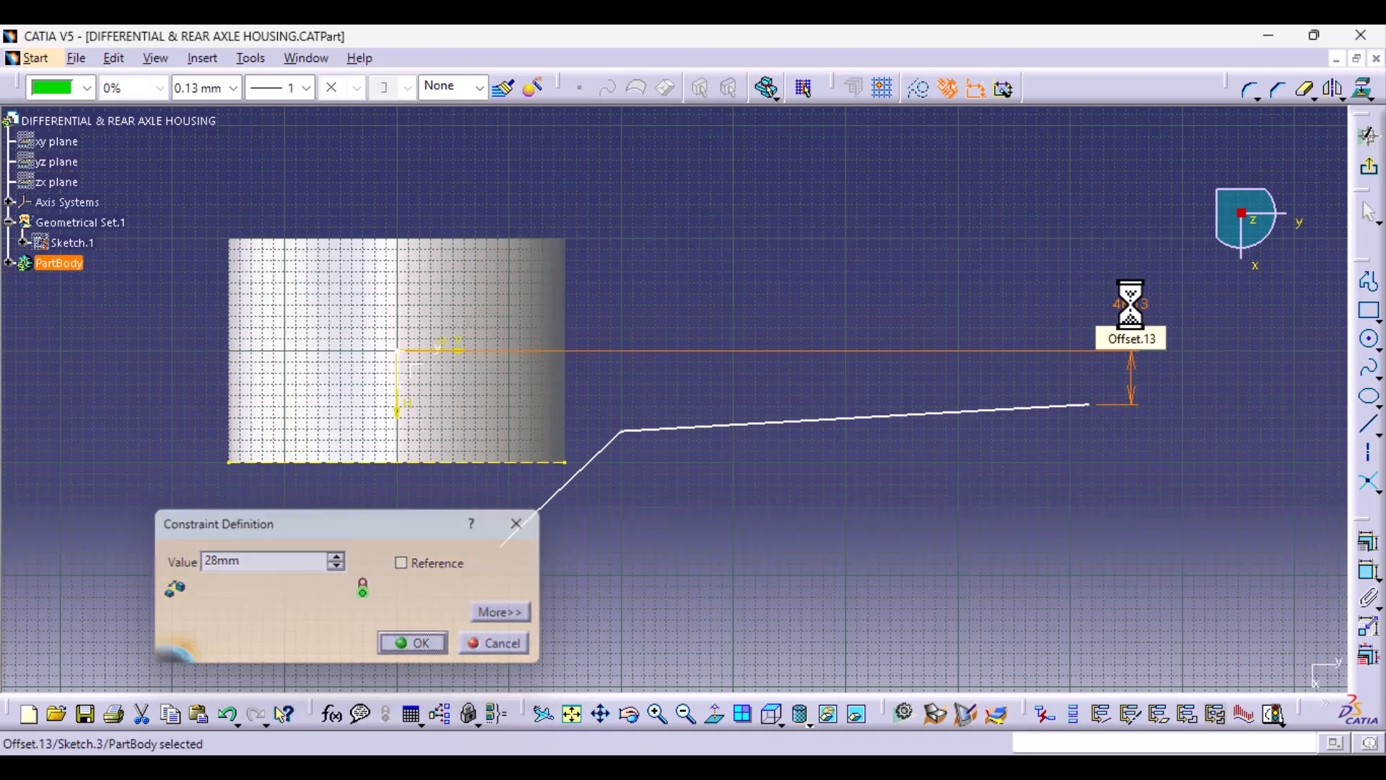
Step: Dimension the profile's far endpoint from the sketch's H axis and set the distance to 620 mm
left_click(1083, 410)
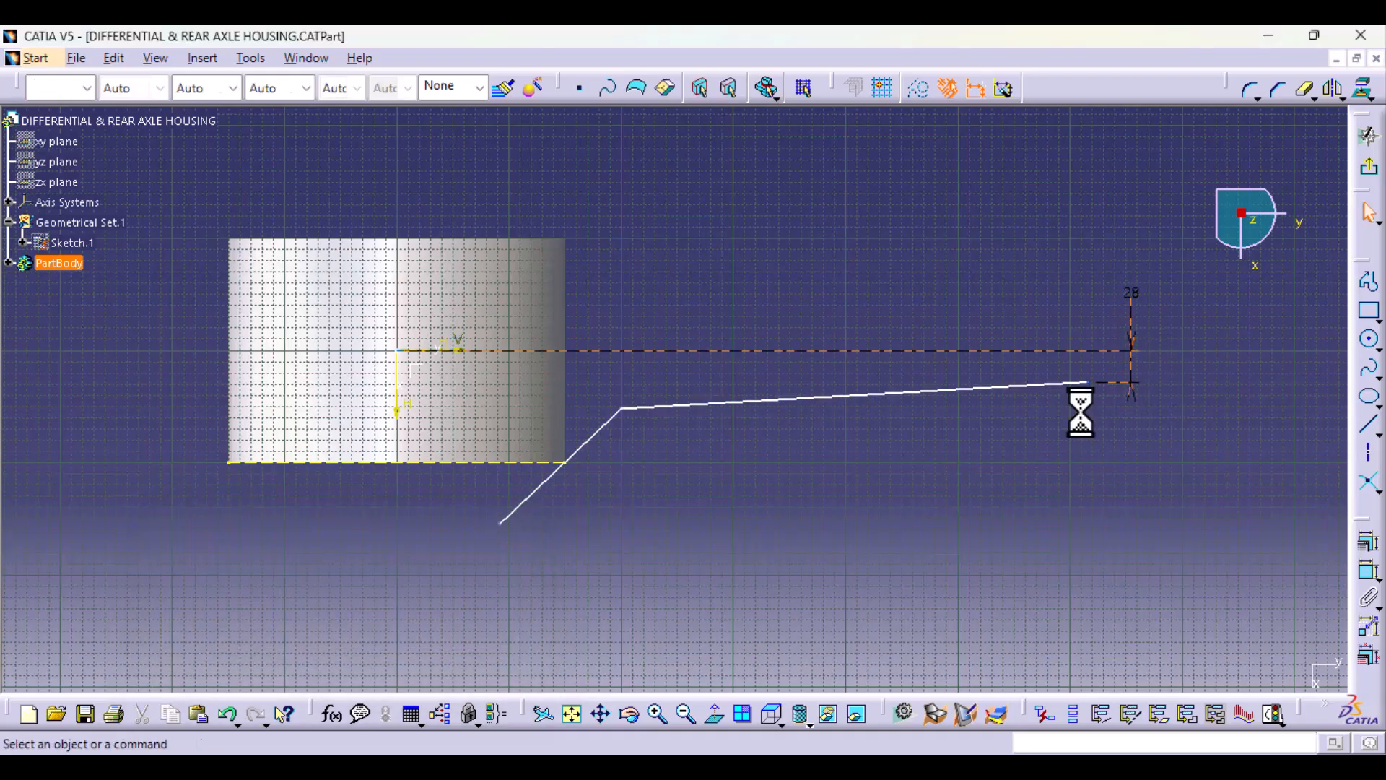
left_click(1089, 384)
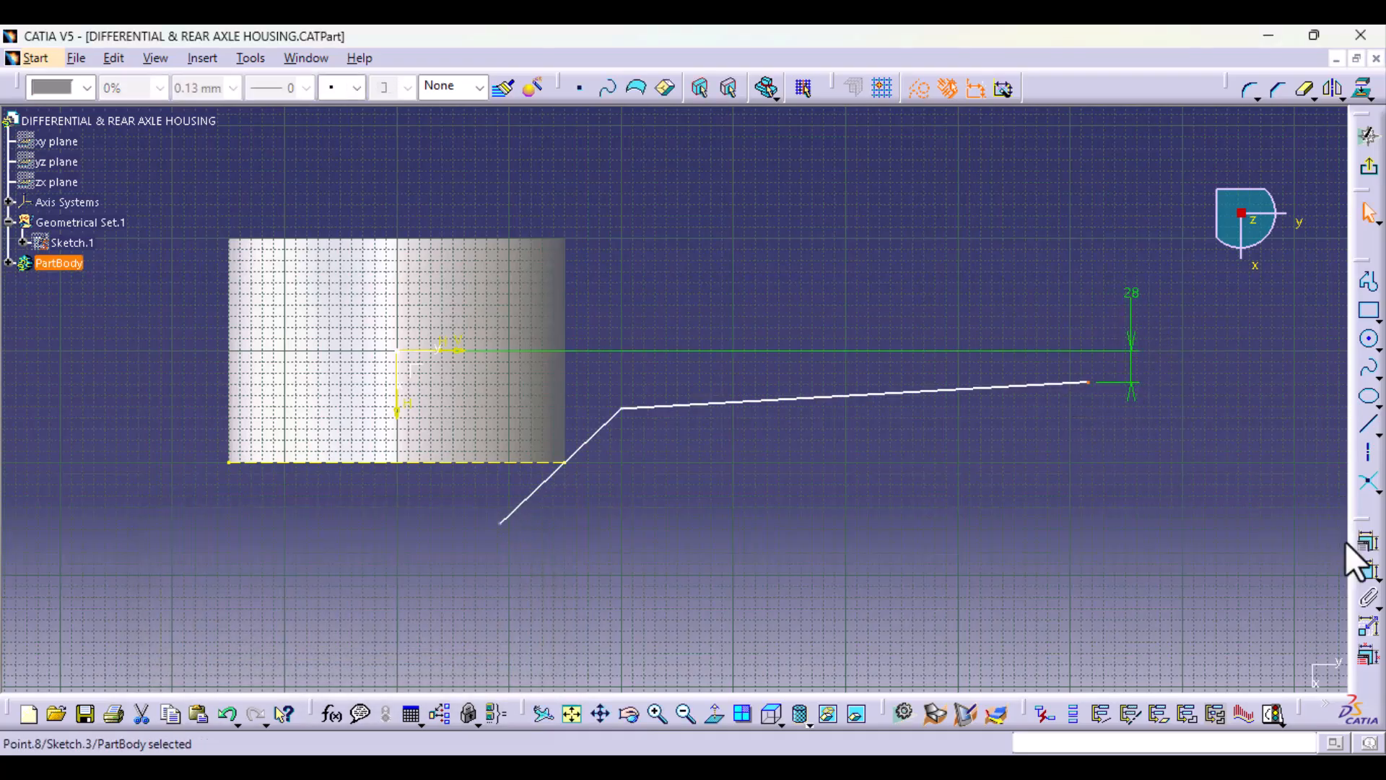
left_click(1369, 571)
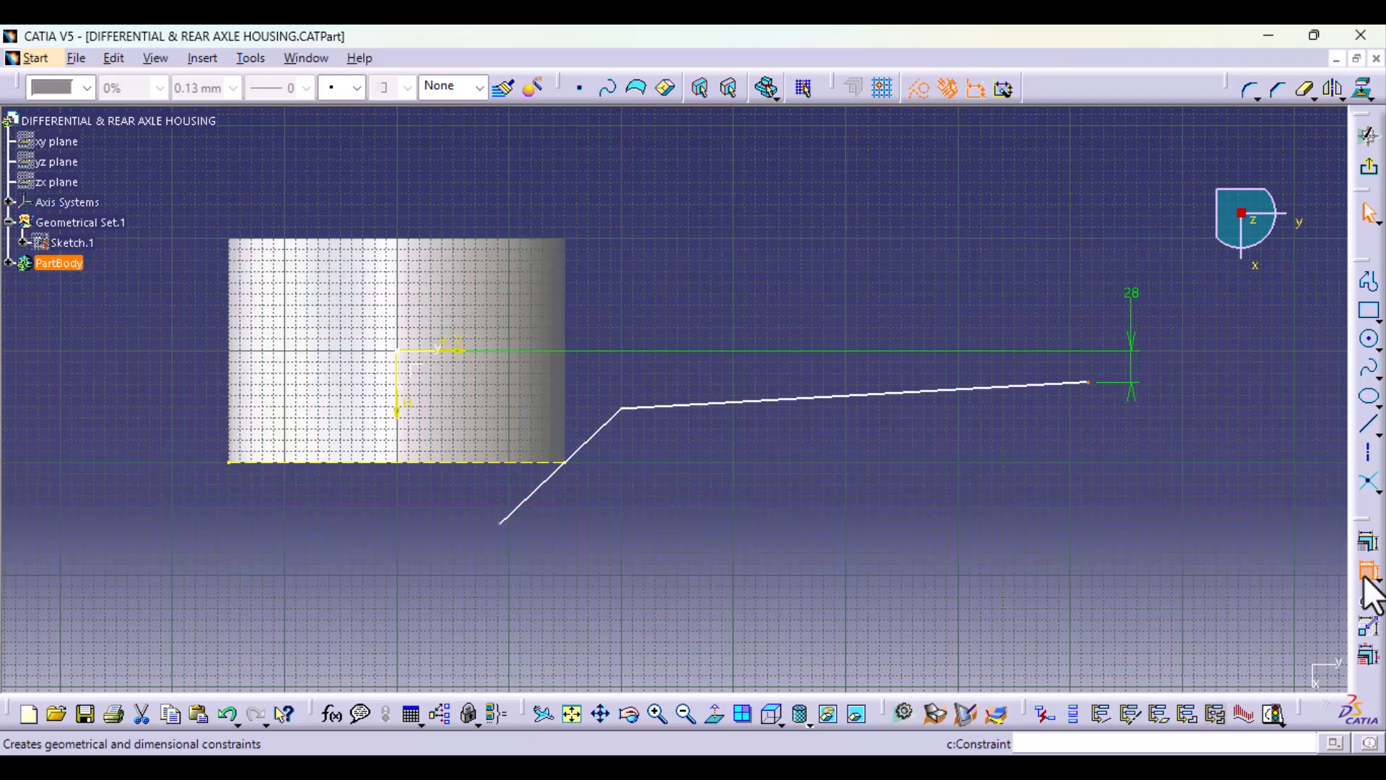
left_click(397, 404)
left_click(648, 185)
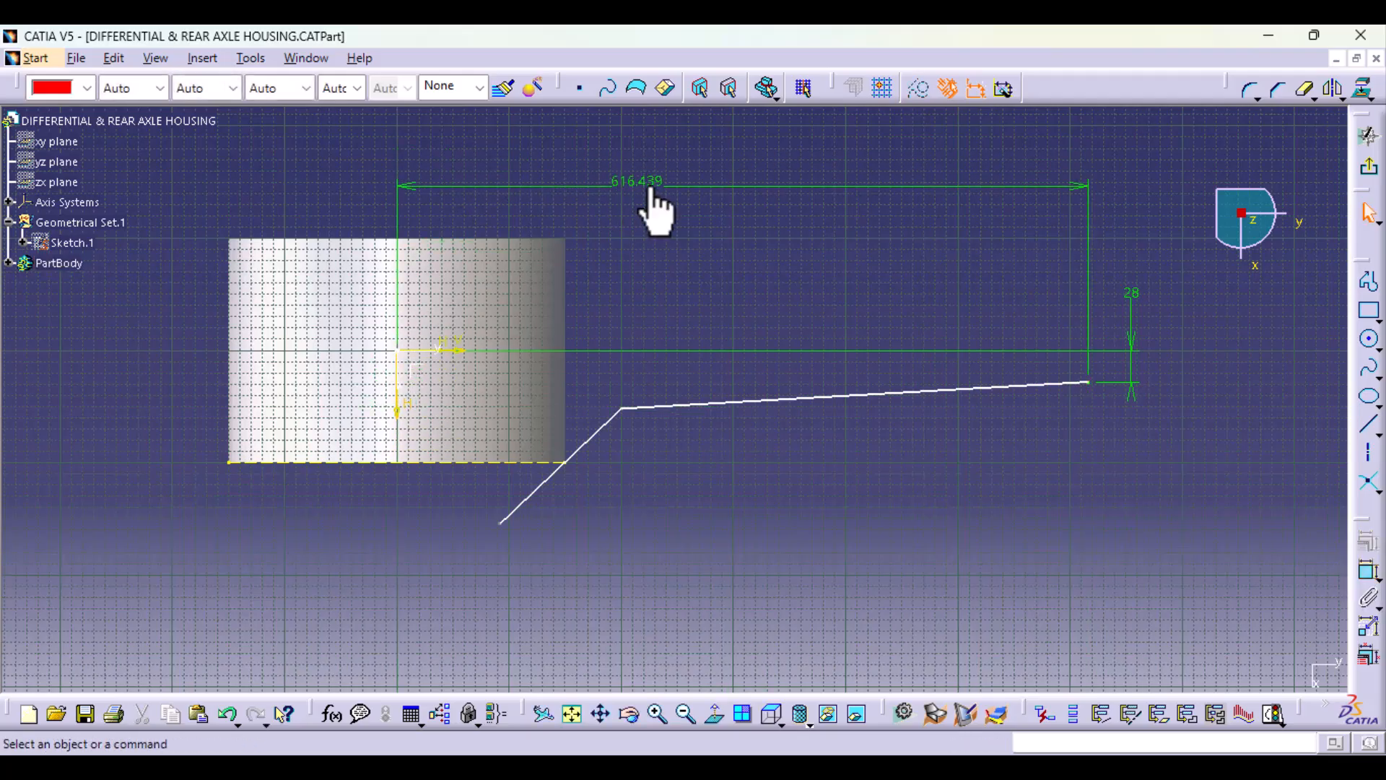
double_click(644, 185)
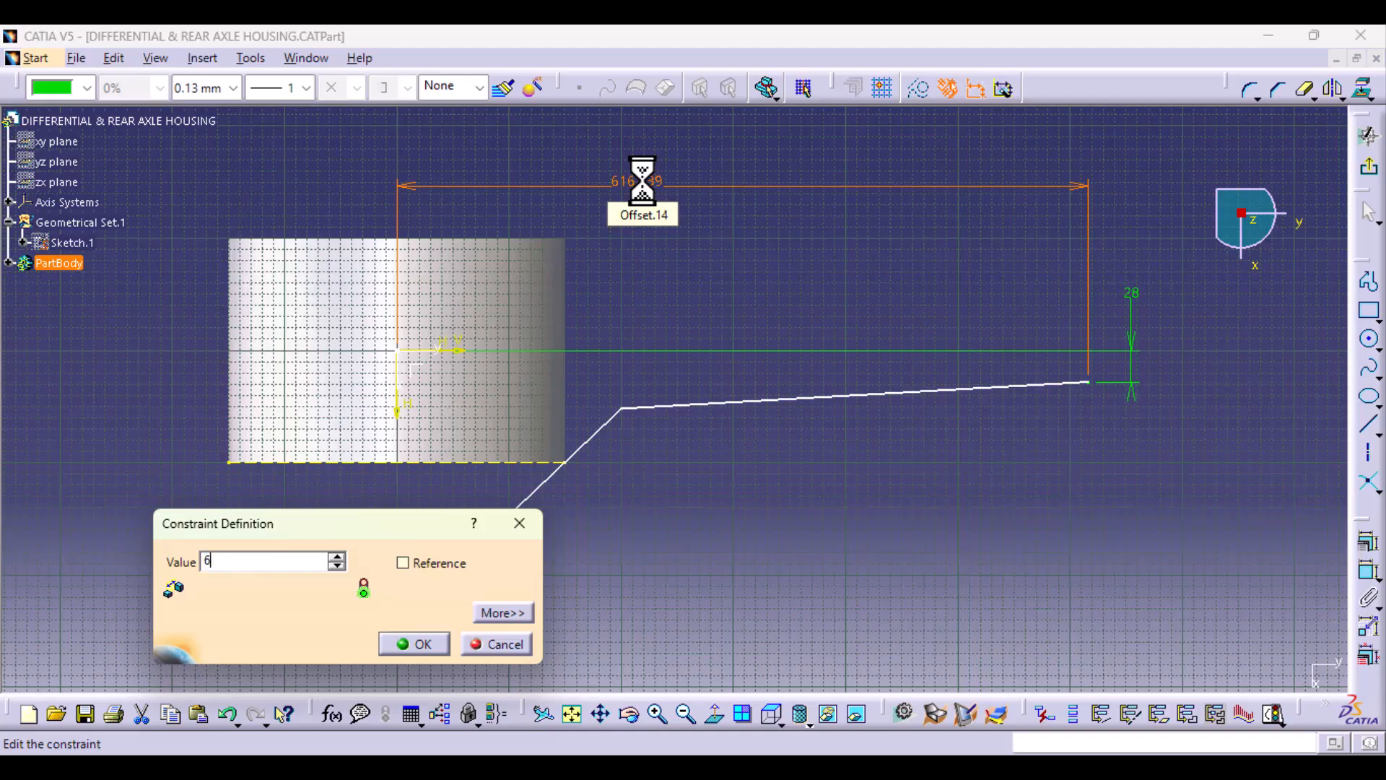
key("Return")
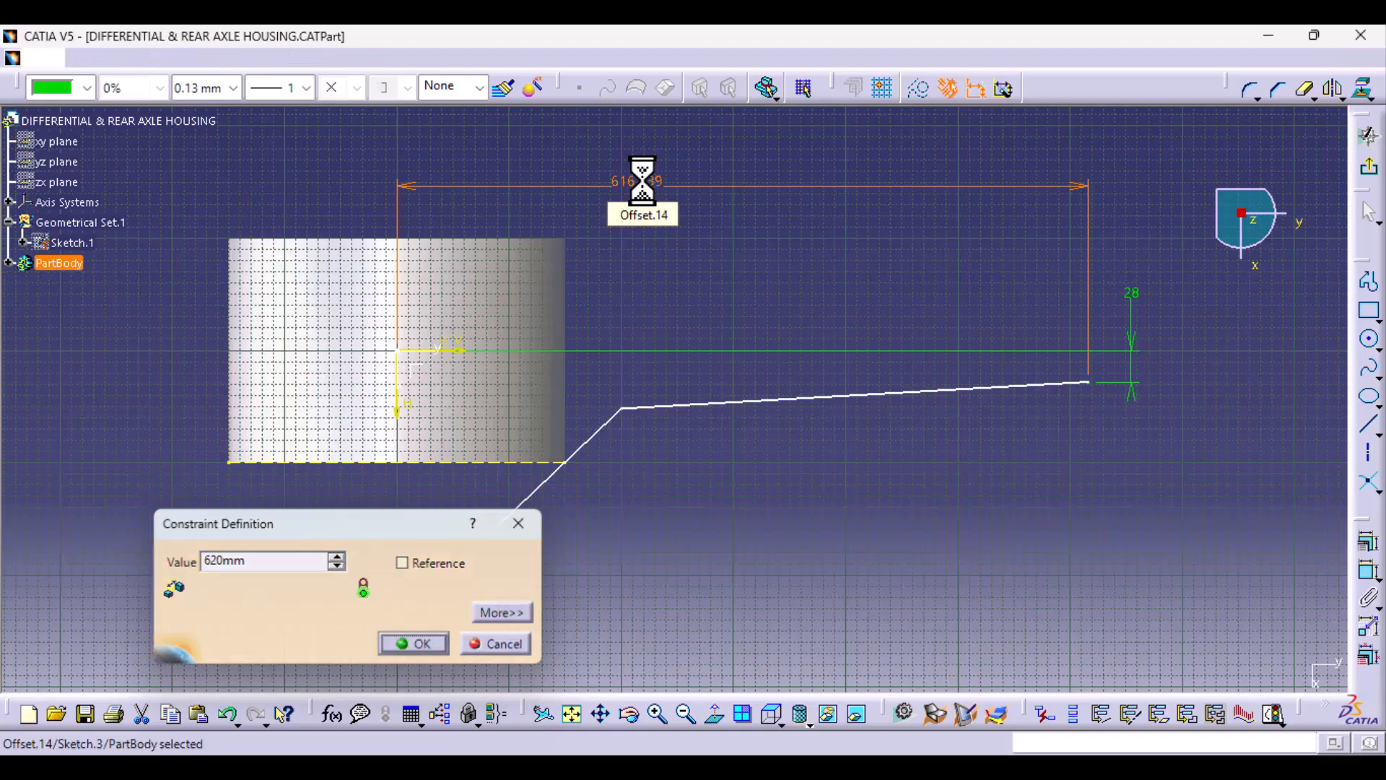
left_click(743, 453)
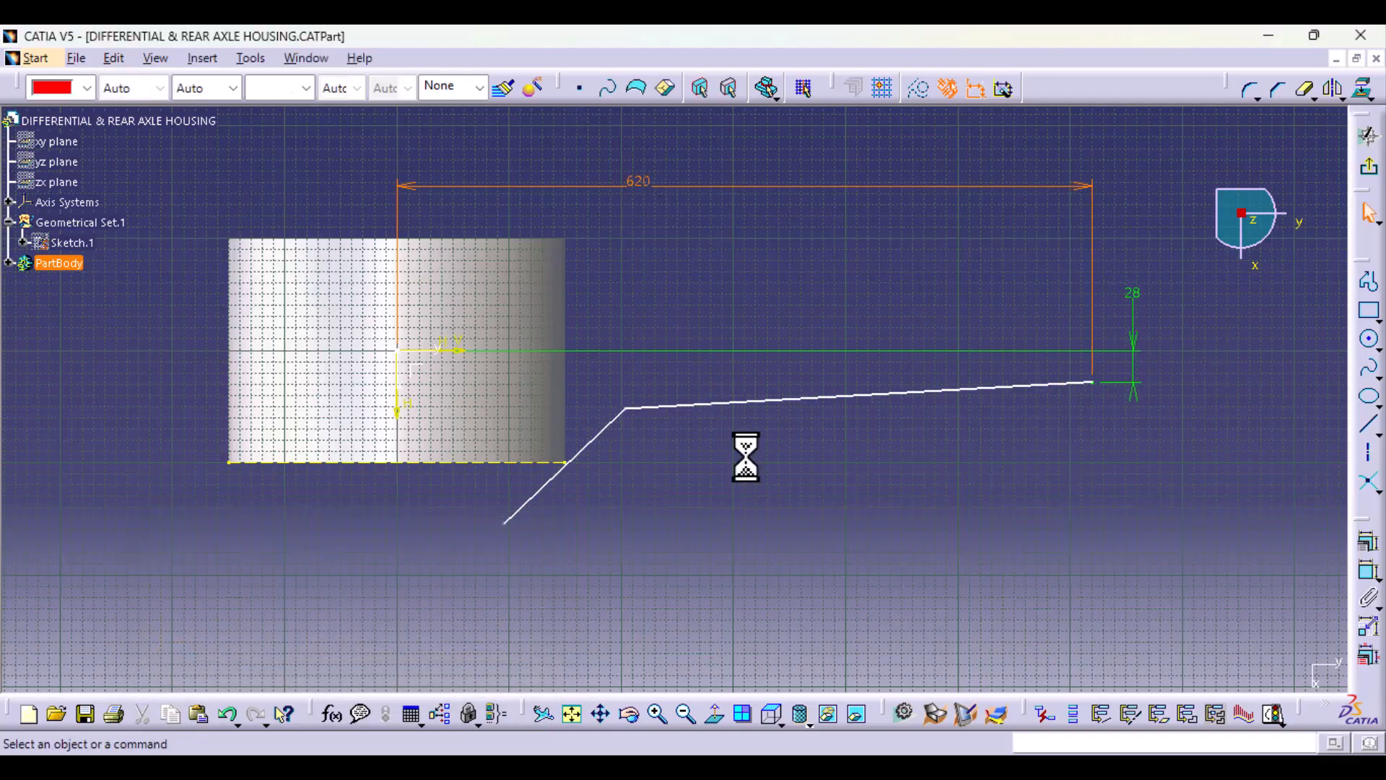
Step: Round the corner between the two profile lines and set its radius to 150 mm
left_click(1249, 88)
left_click(630, 426)
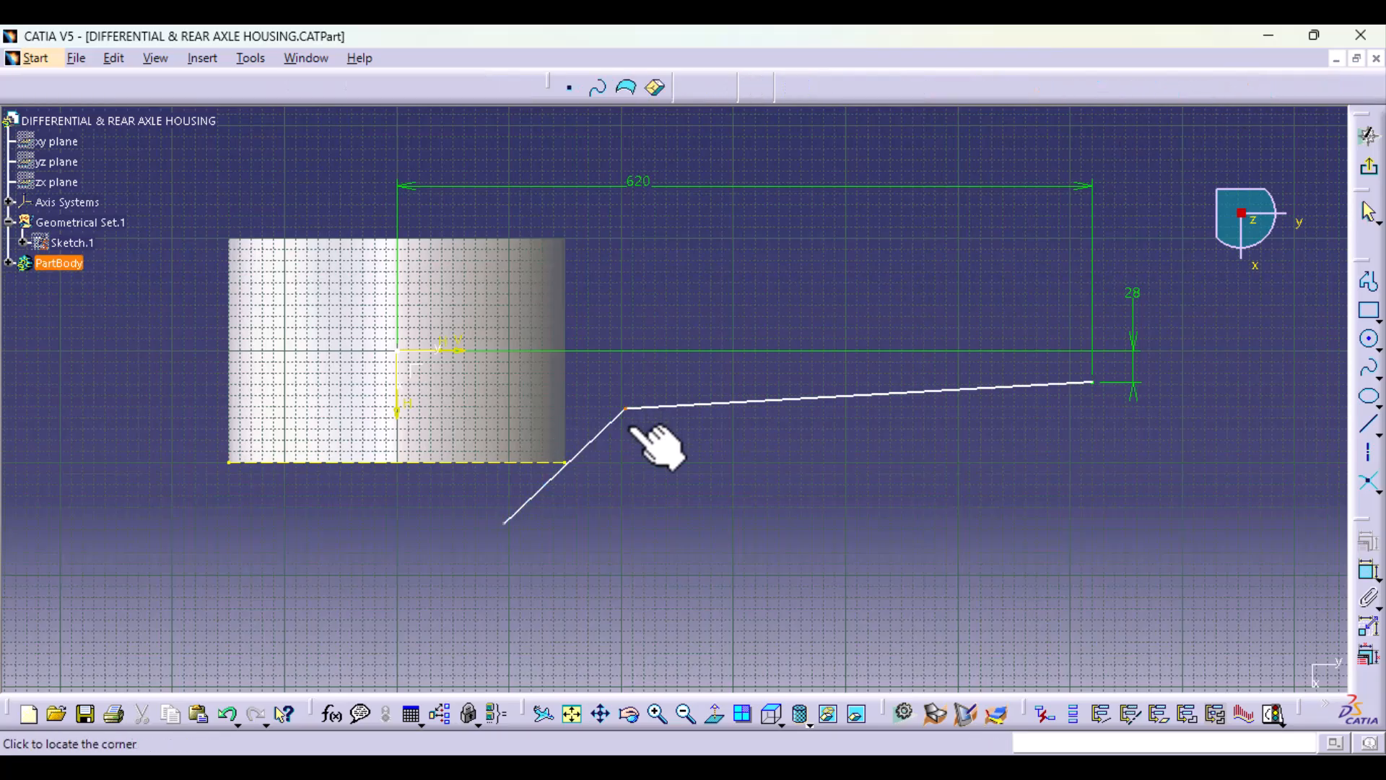
left_click(645, 430)
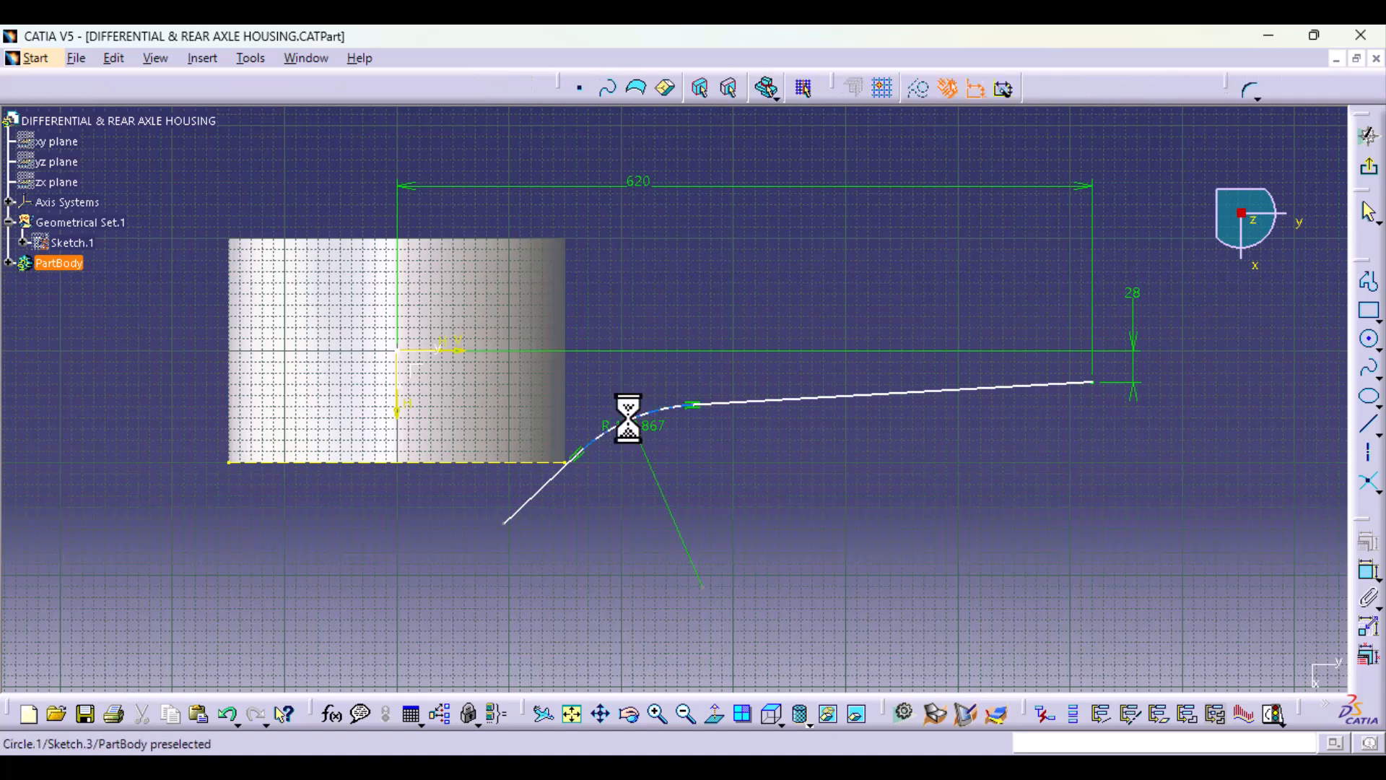
left_click_drag(659, 430, 630, 390)
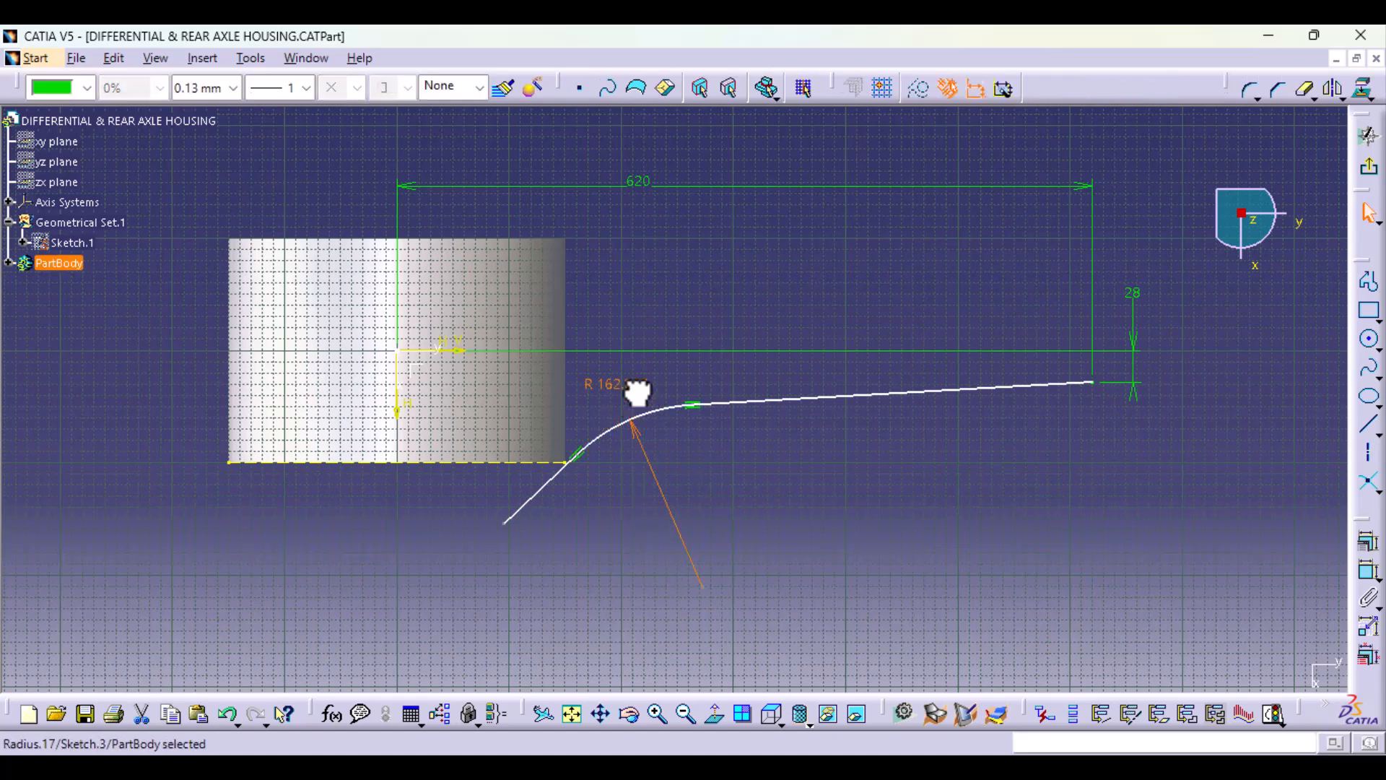
double_click(620, 387)
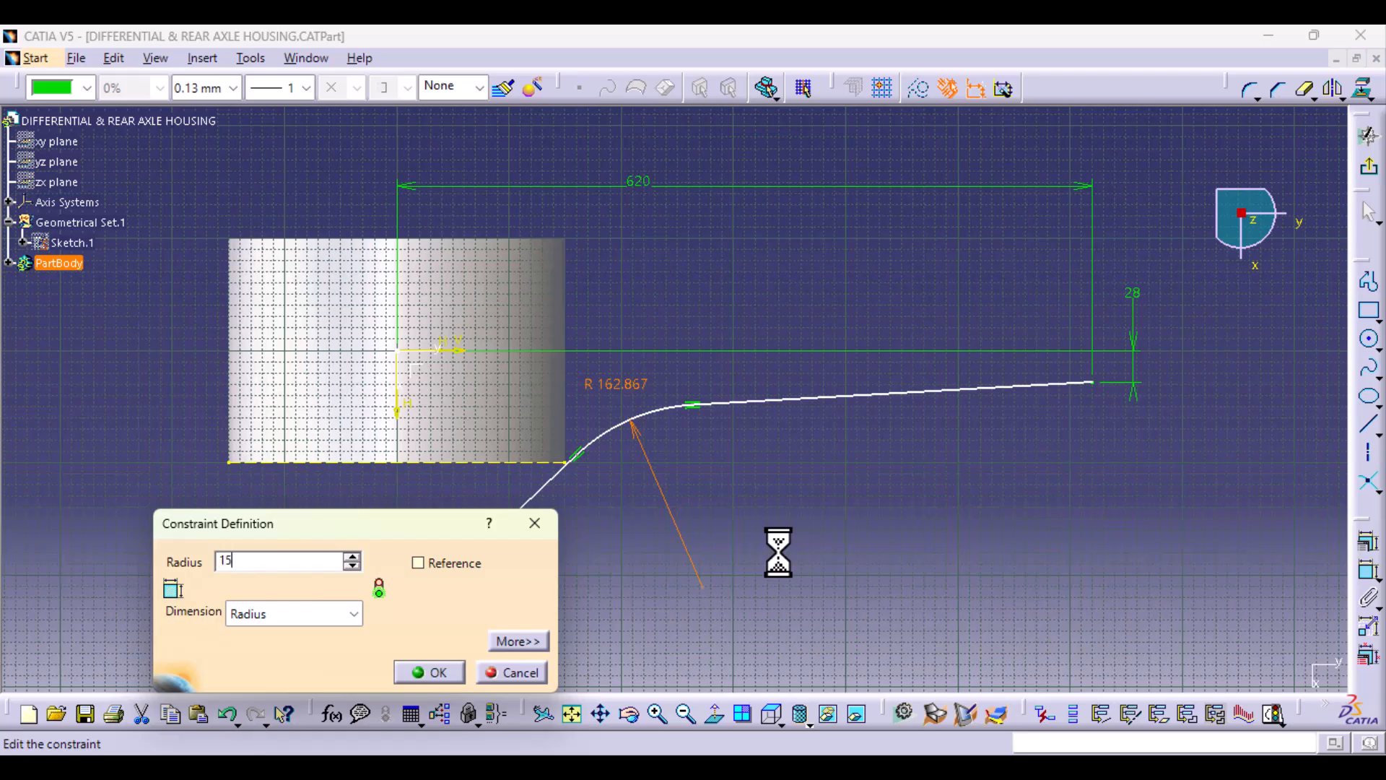
type("150")
key("Return")
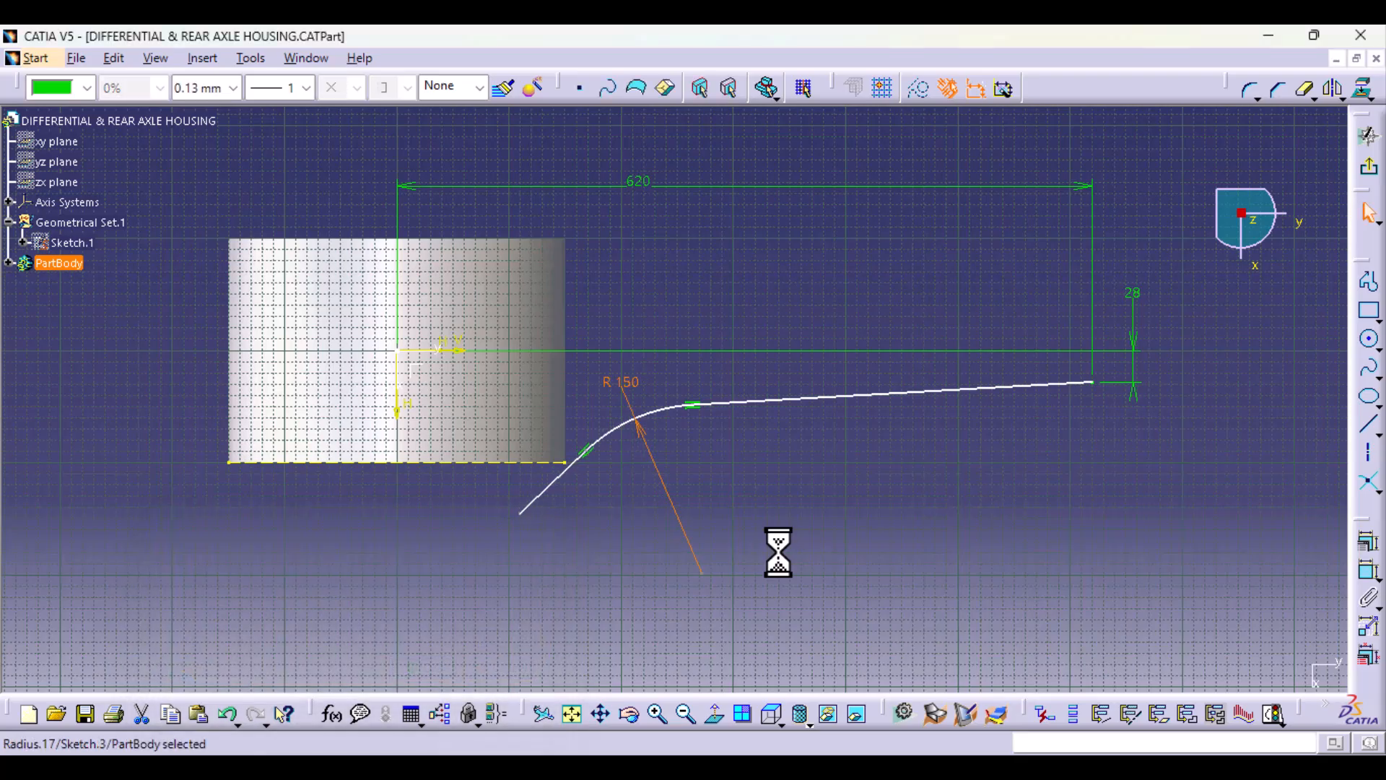
Step: Constrain the profile's inner line to be coincident with the ring's projected front corner point
middle_click_drag(568, 610, 569, 496)
left_click(435, 557)
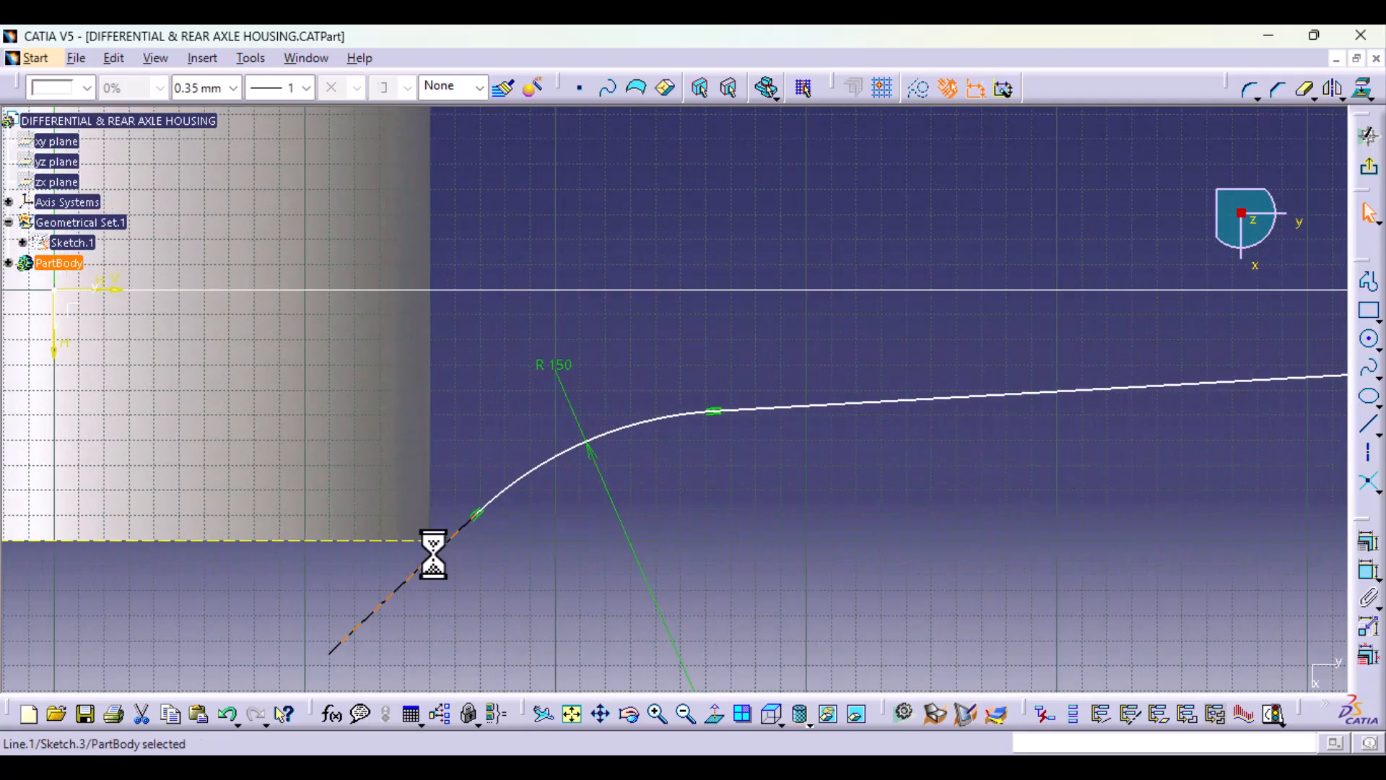
left_click(430, 541, "ctrl")
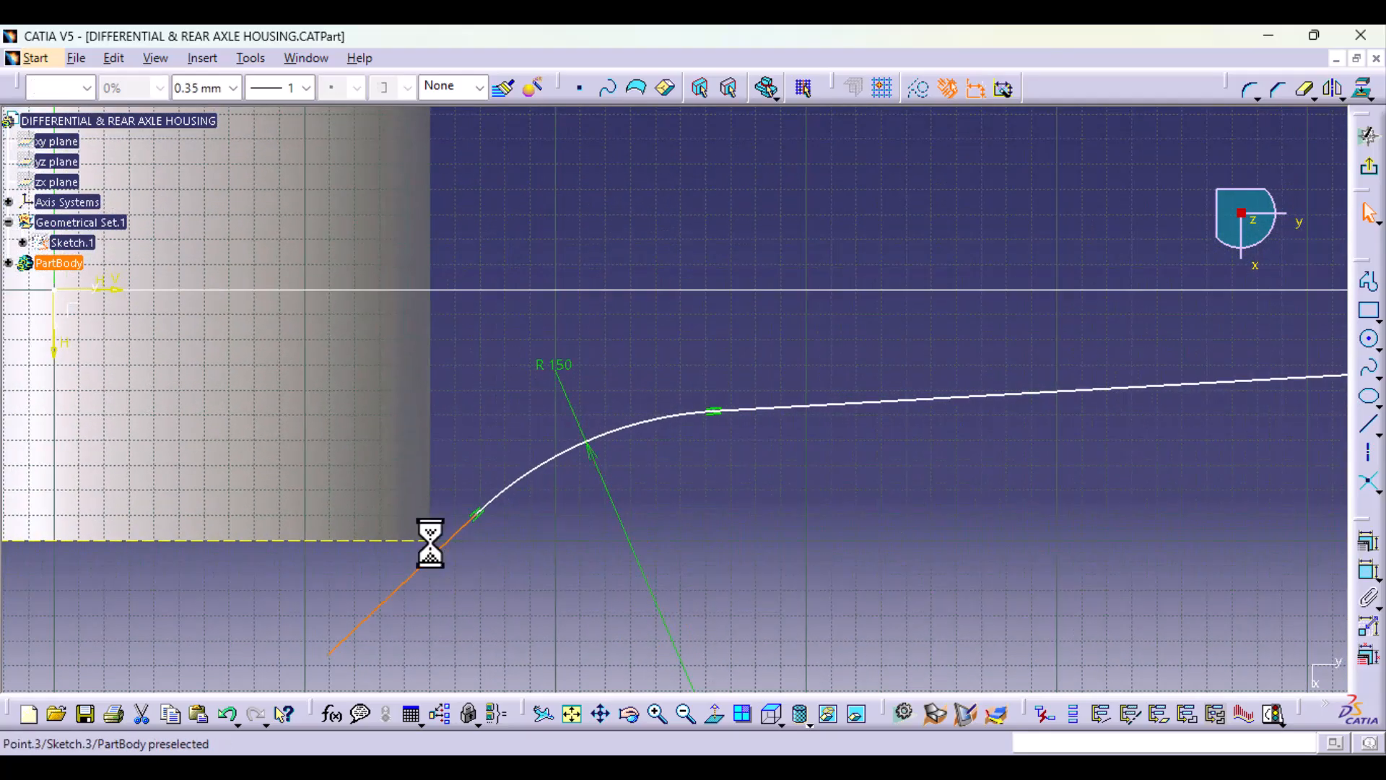
left_click(1367, 569)
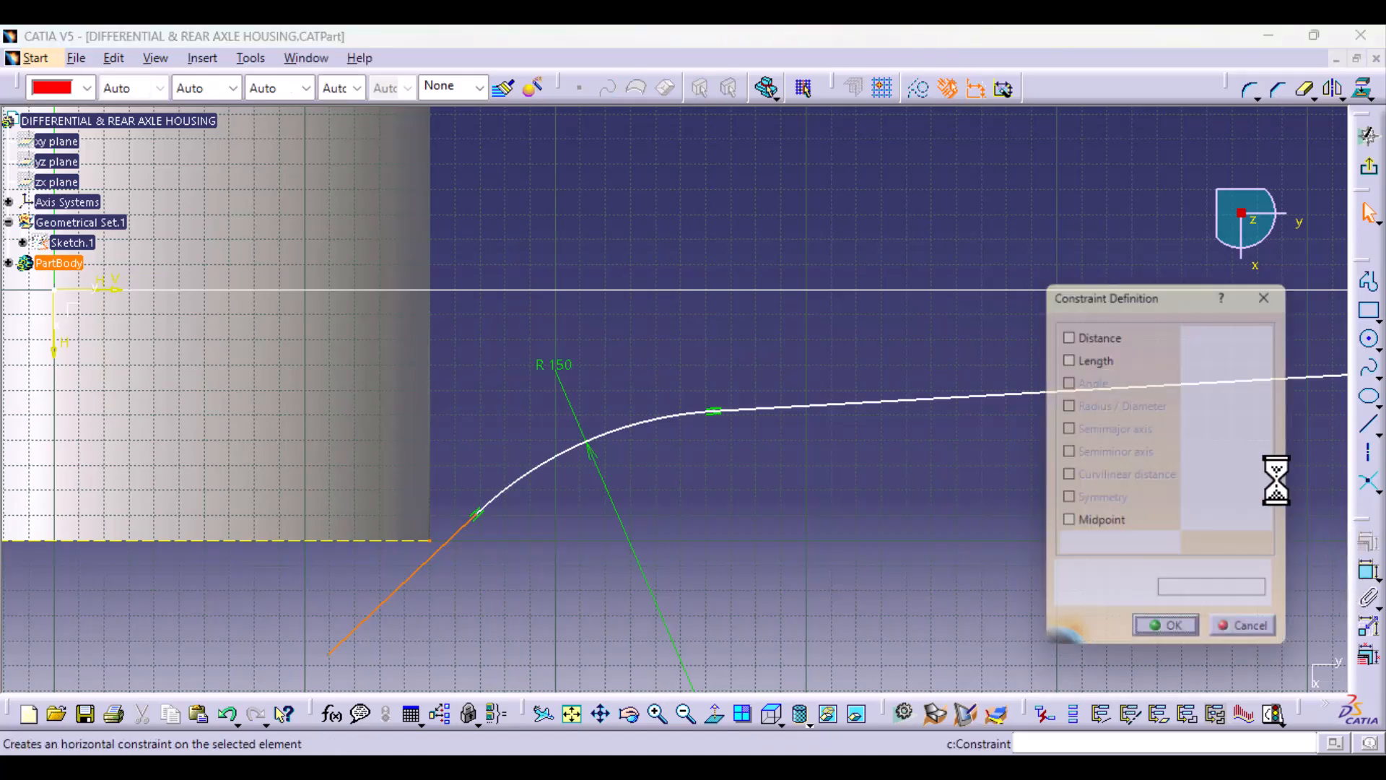
left_click(1196, 356)
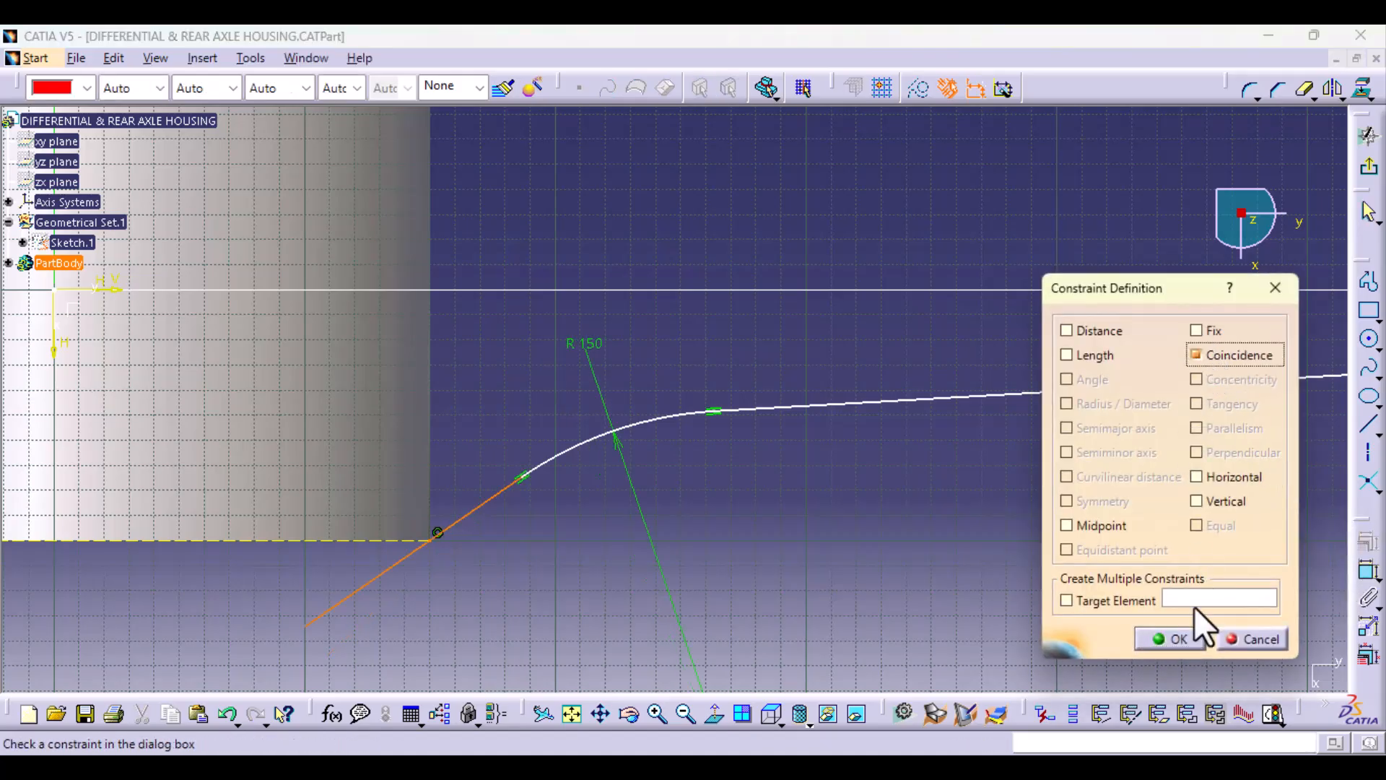
left_click(1177, 644)
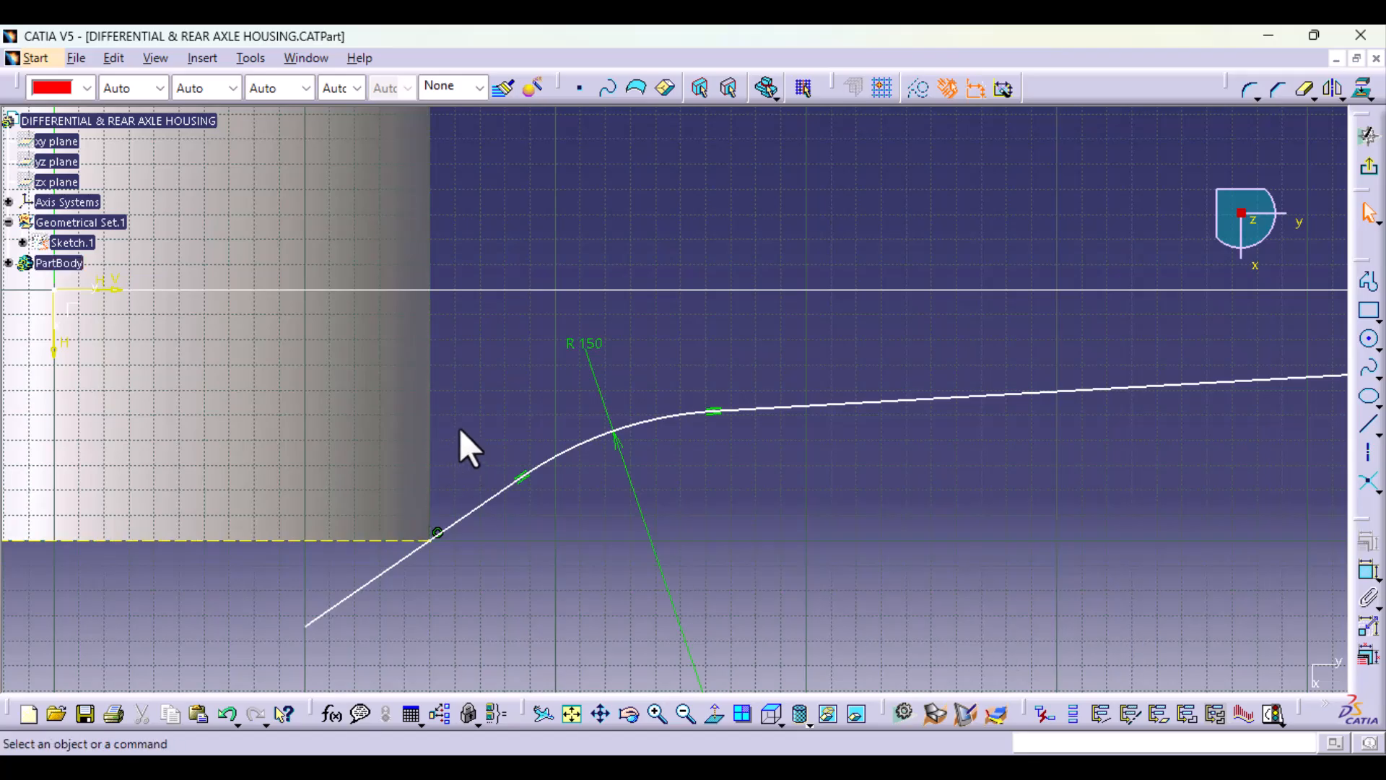
Step: Stretch the profile's inner endpoint out to the sketch's H axis in front of the ring and exit the sketch
left_click_drag(606, 442, 577, 432)
middle_click_drag(552, 578, 549, 465)
middle_click_drag(548, 538, 550, 470)
left_click_drag(324, 377, 260, 427)
middle_click_drag(683, 465, 684, 649)
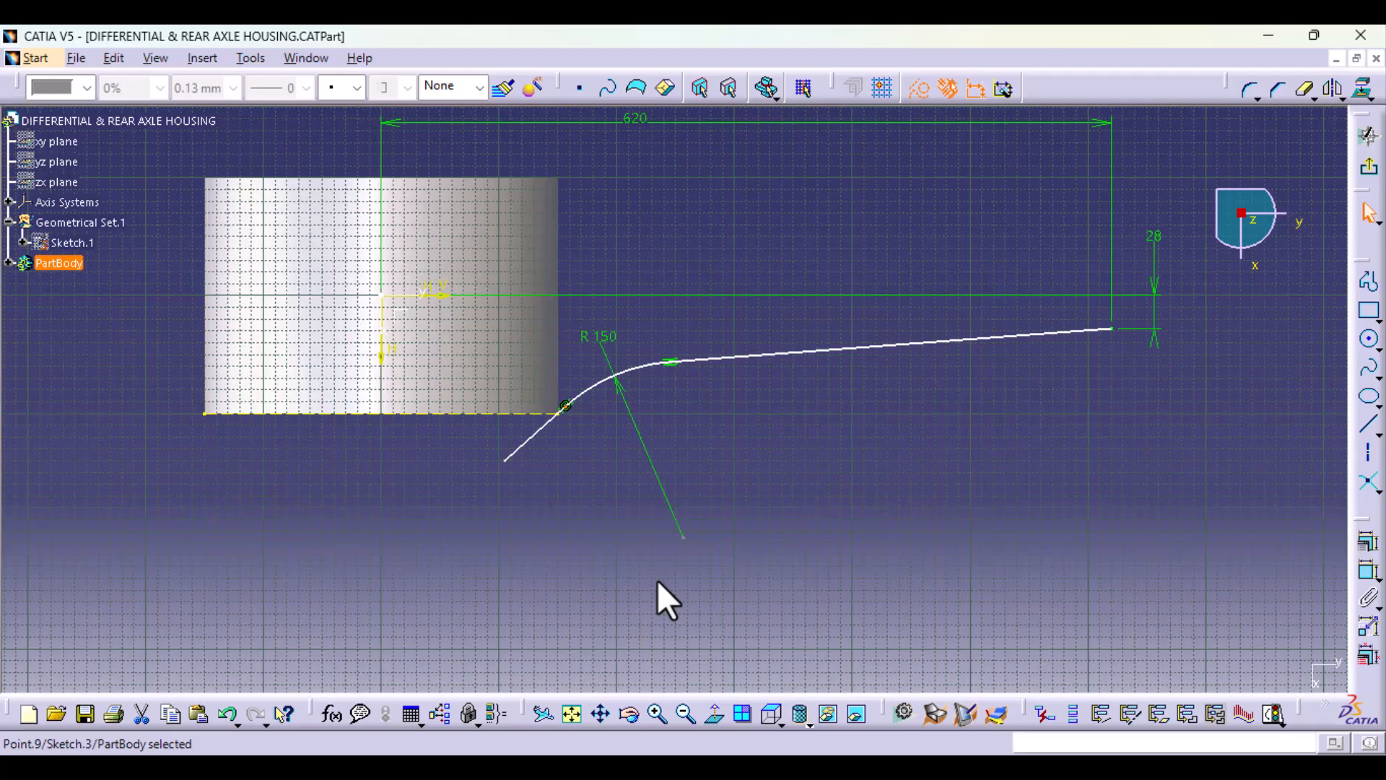
mouse_move(657, 582)
middle_mouse_down()
mouse_move(657, 470)
mouse_move(658, 558)
middle_mouse_up()
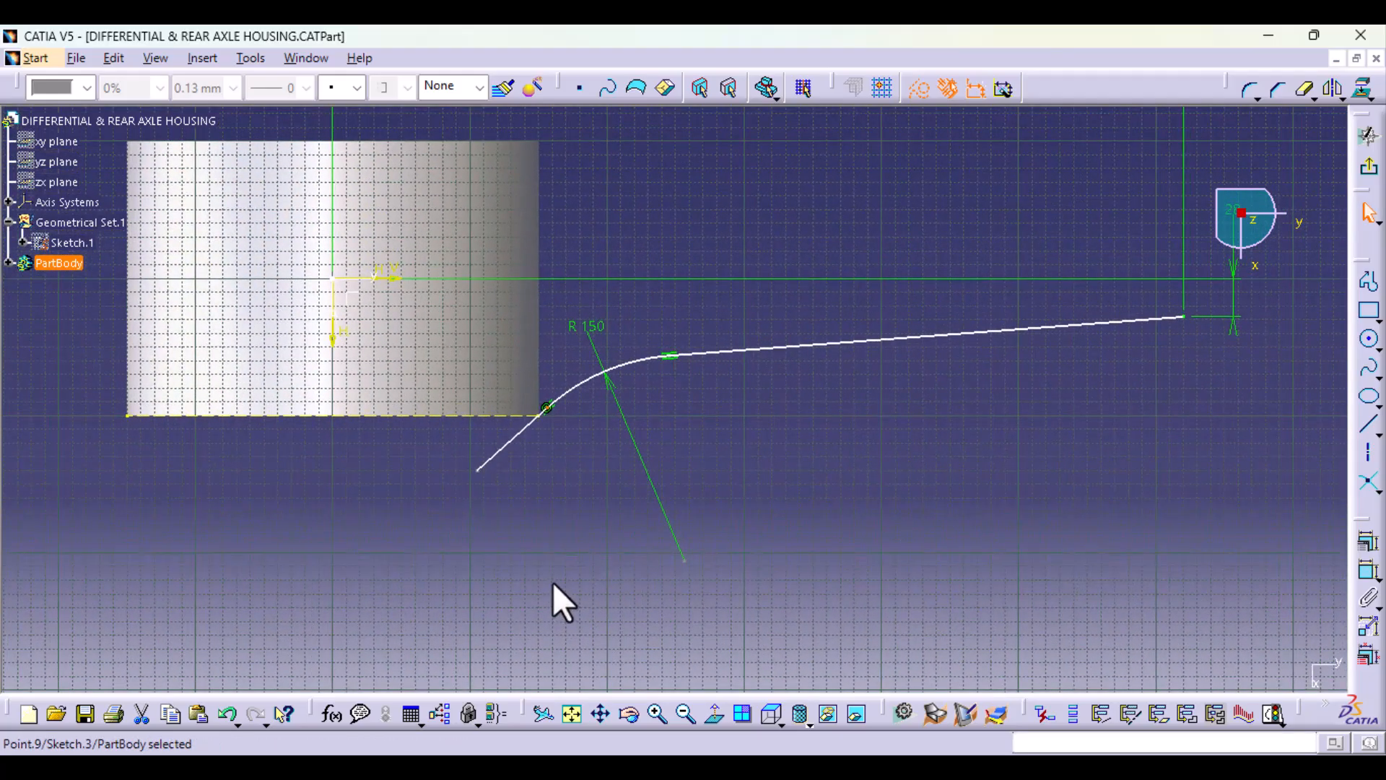
left_click_drag(477, 470, 340, 561)
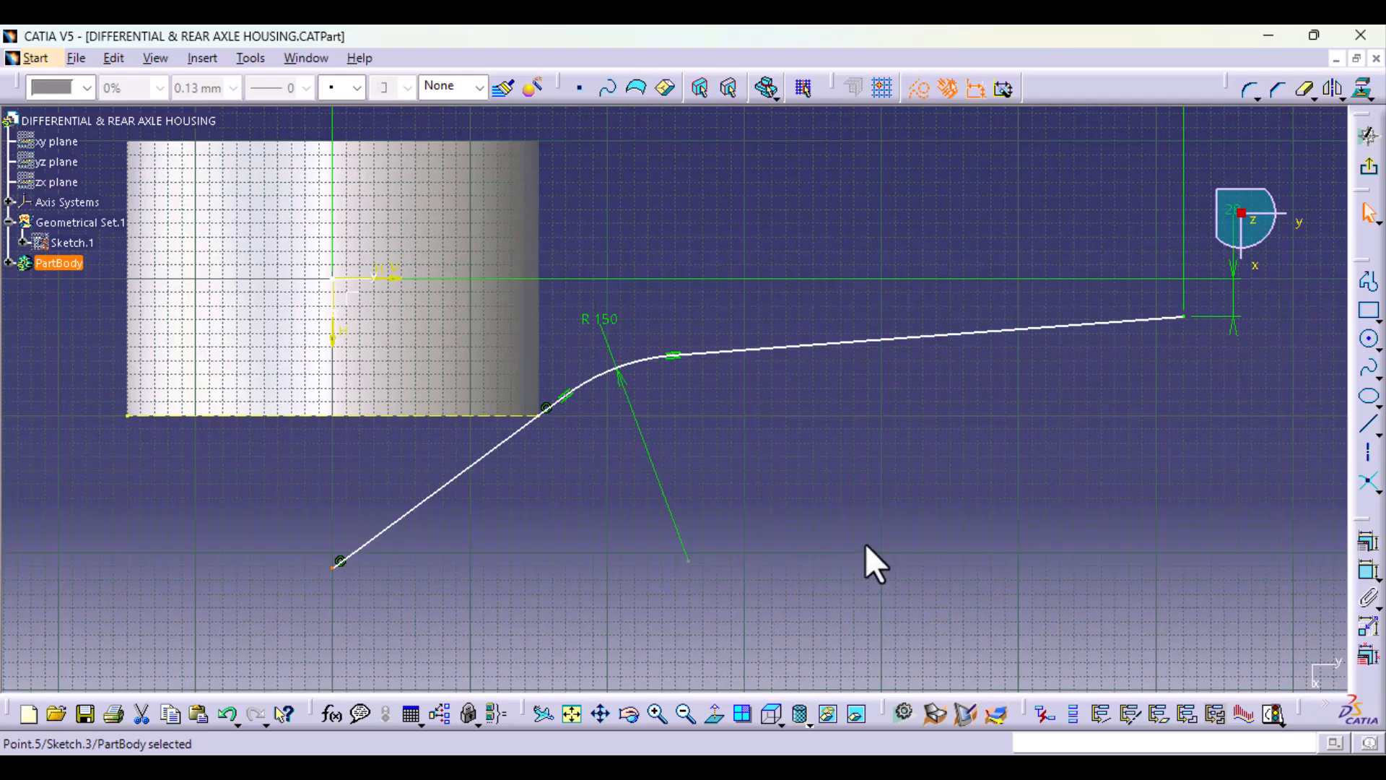
middle_click_drag(1034, 401, 1034, 496)
left_click(1369, 199)
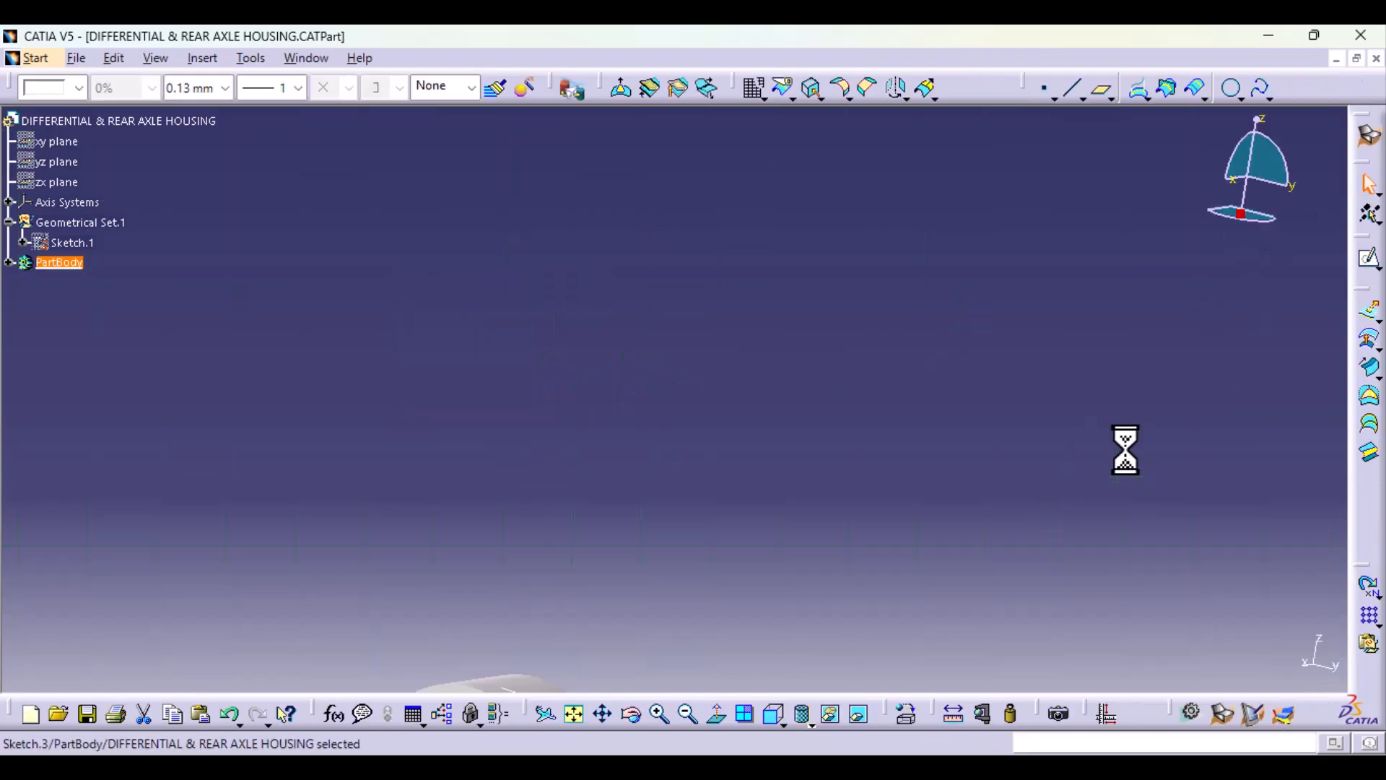
Step: Mirror the side profile curve, Sketch.2, about the axis system's XY plane with Symmetry
left_click(570, 713)
mouse_move(780, 313)
middle_mouse_down()
mouse_move(588, 442)
mouse_move(693, 505)
middle_mouse_up()
left_click(683, 488)
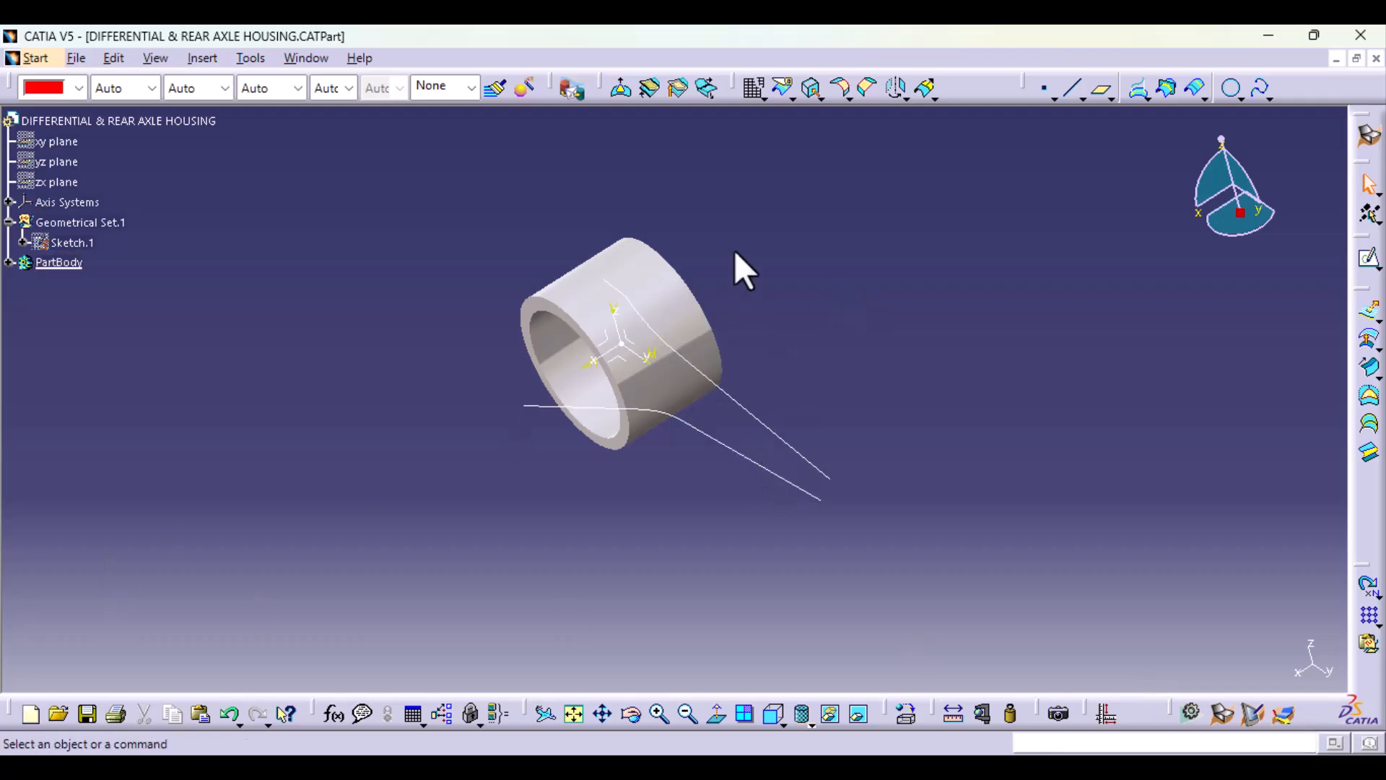
left_click(903, 95)
left_click(923, 181)
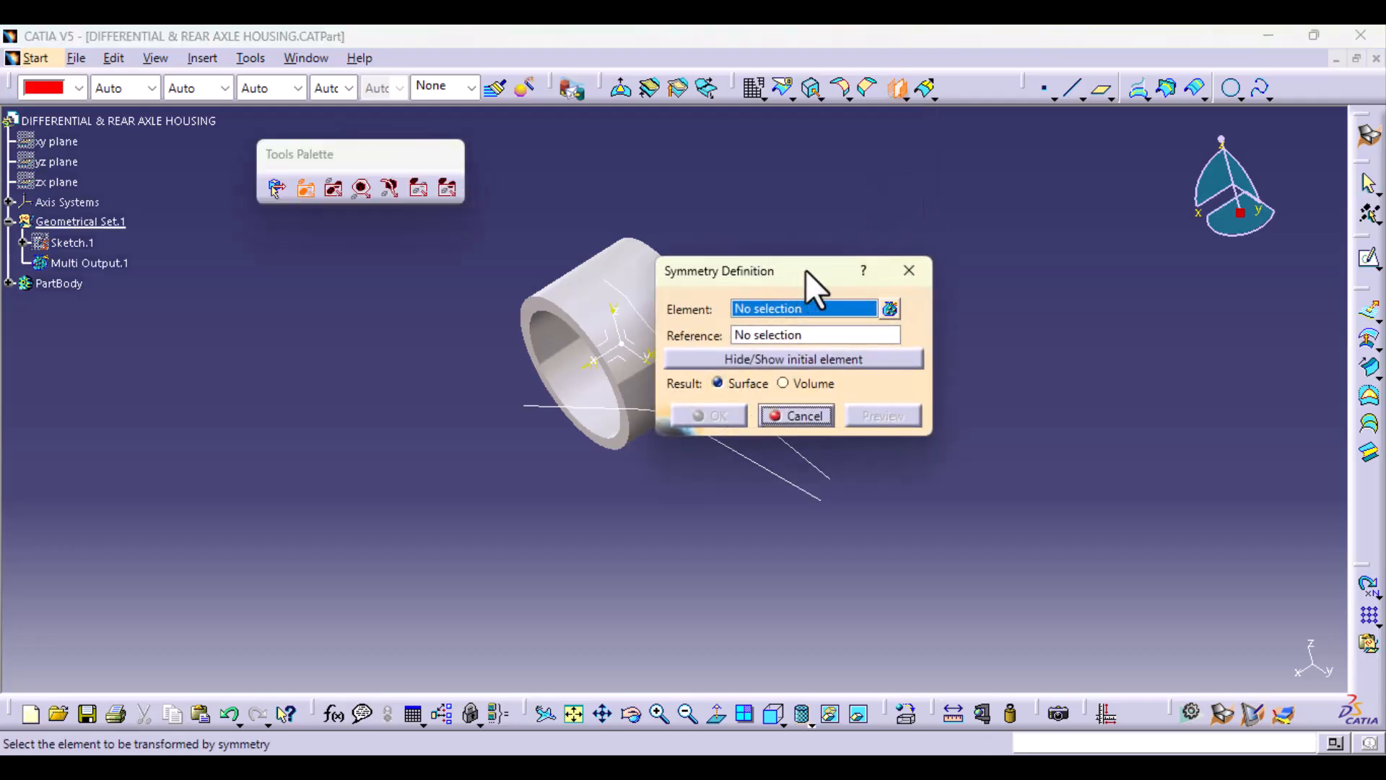
left_click_drag(806, 270, 993, 272)
left_click(730, 403)
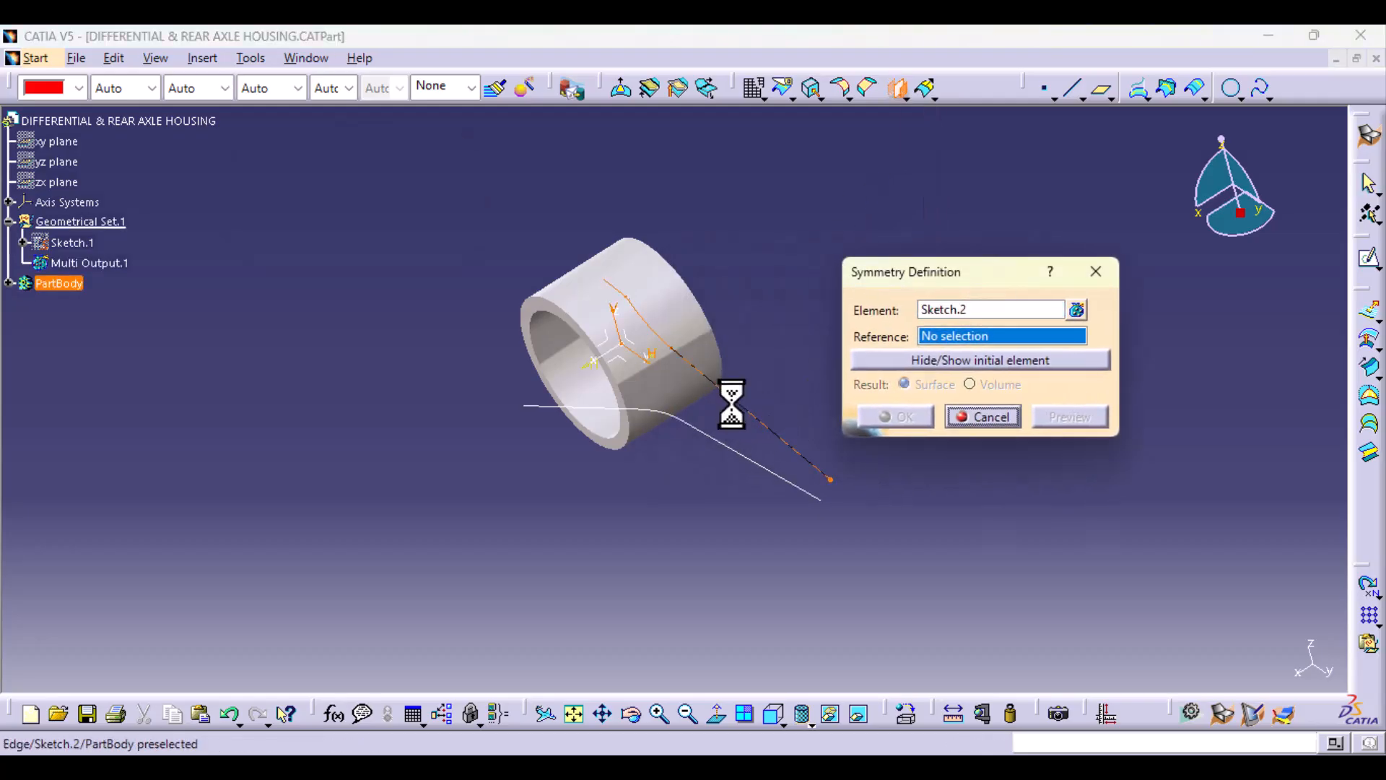
left_click(625, 363)
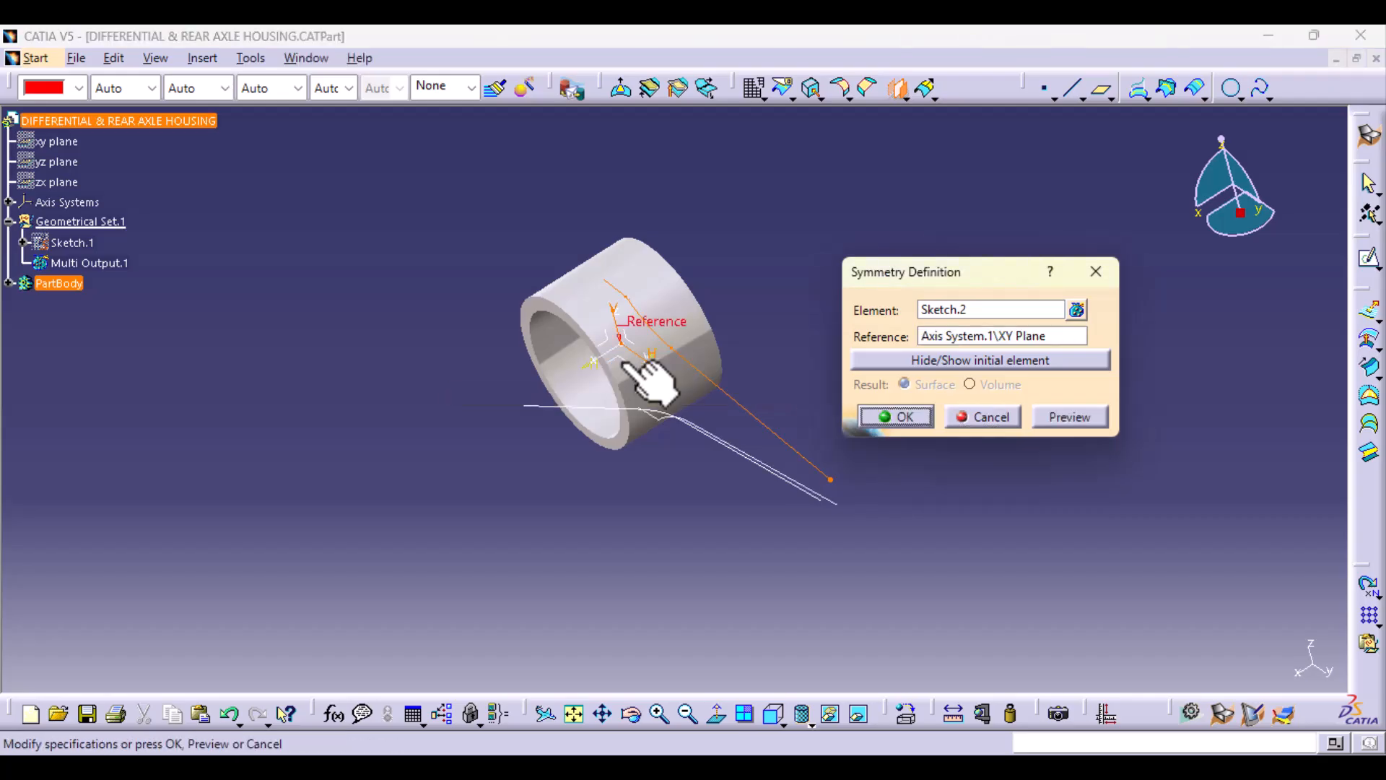
left_click(907, 419)
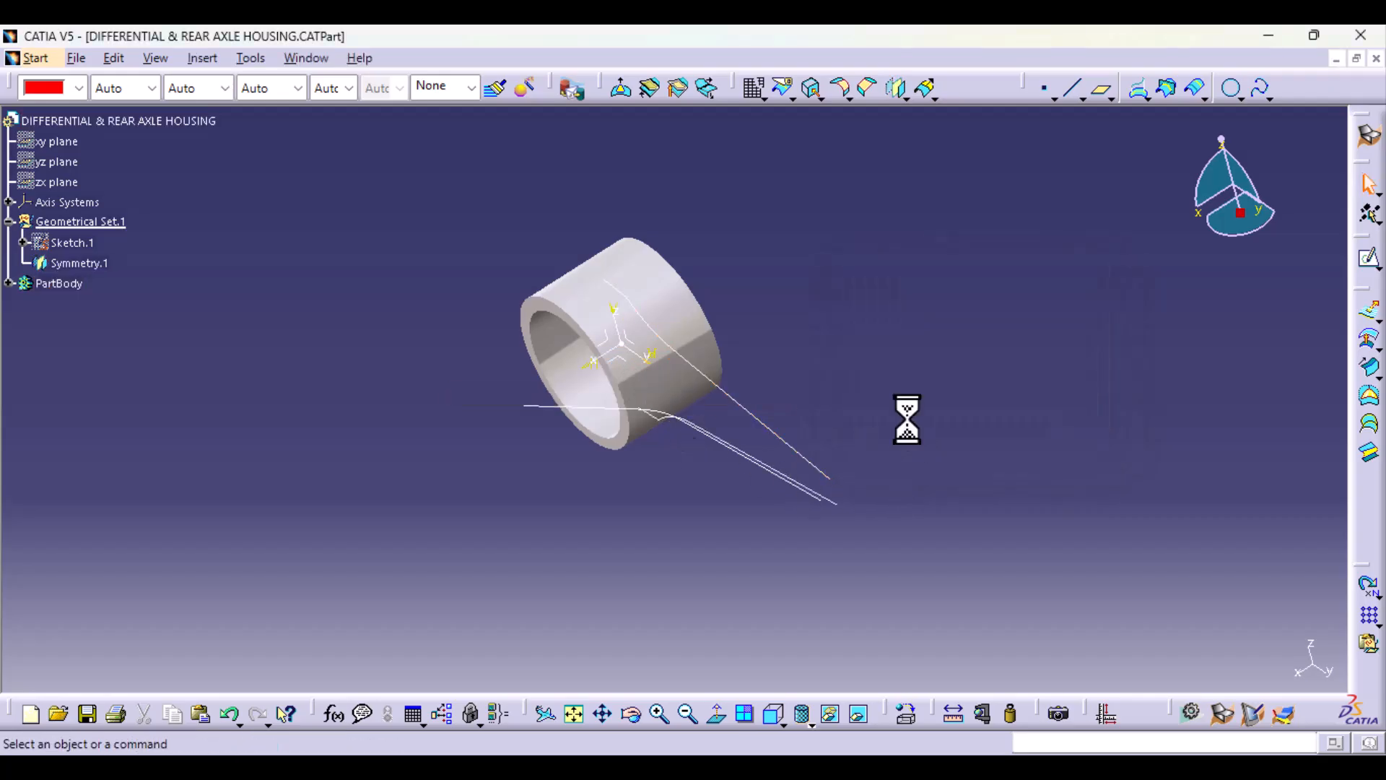
Step: Mirror the top profile curve, Sketch.3, about the axis system's YZ plane with Symmetry
left_click(895, 88)
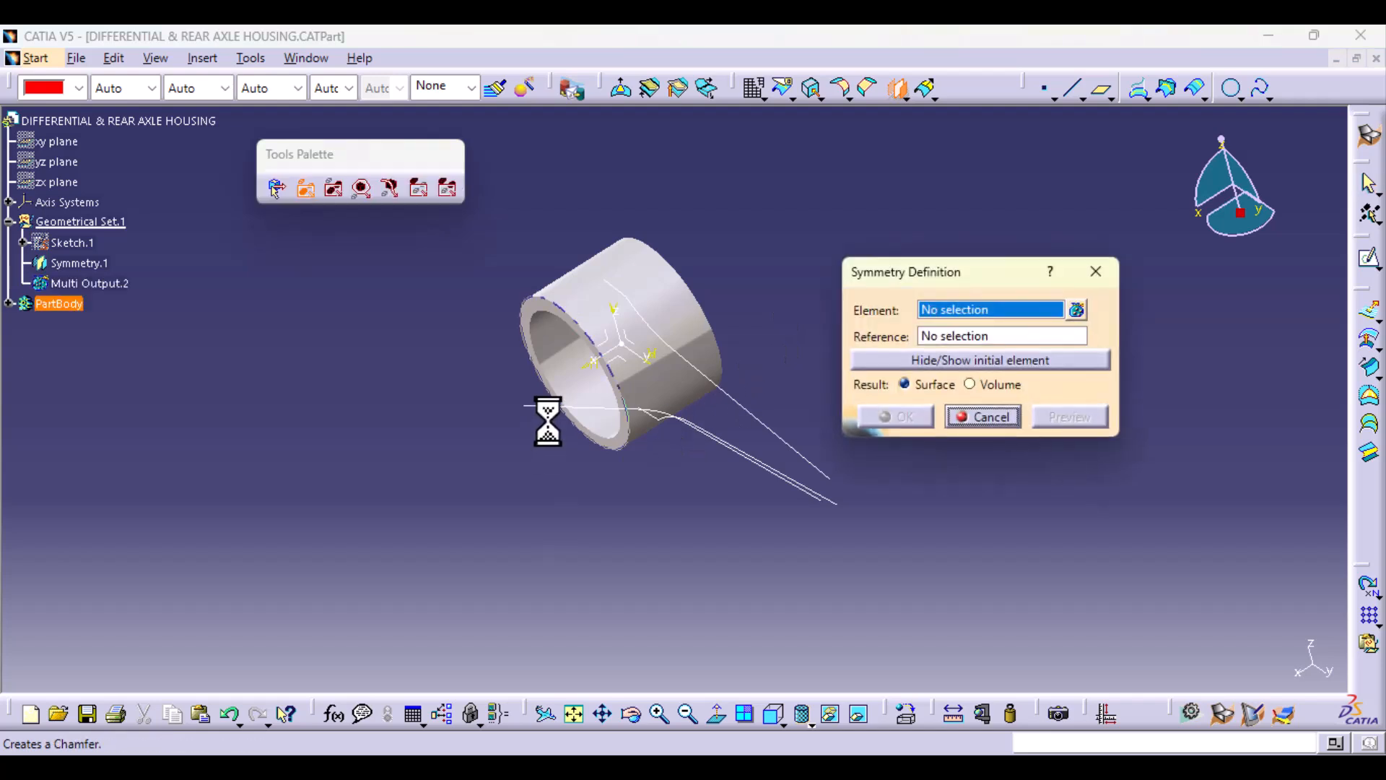
left_click(589, 423)
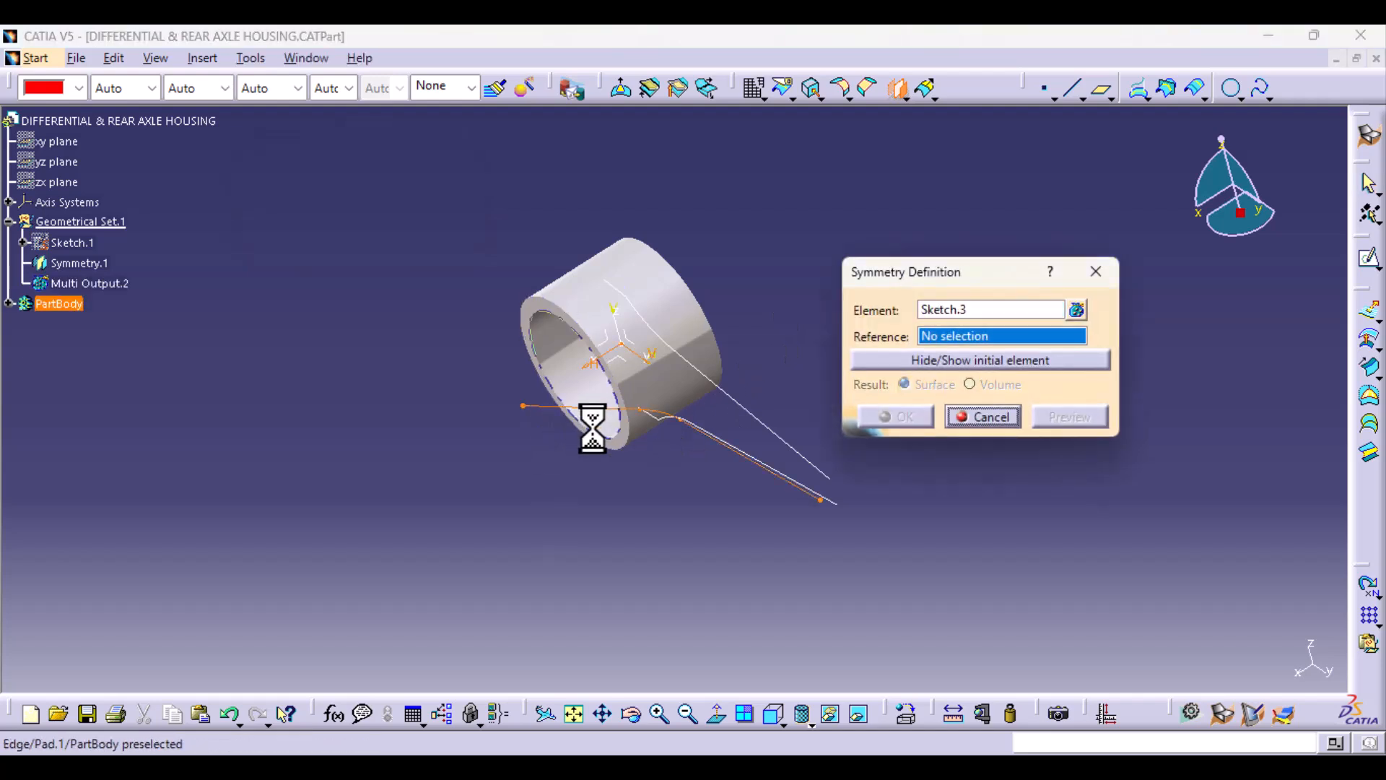
left_click(639, 346)
left_click(932, 420)
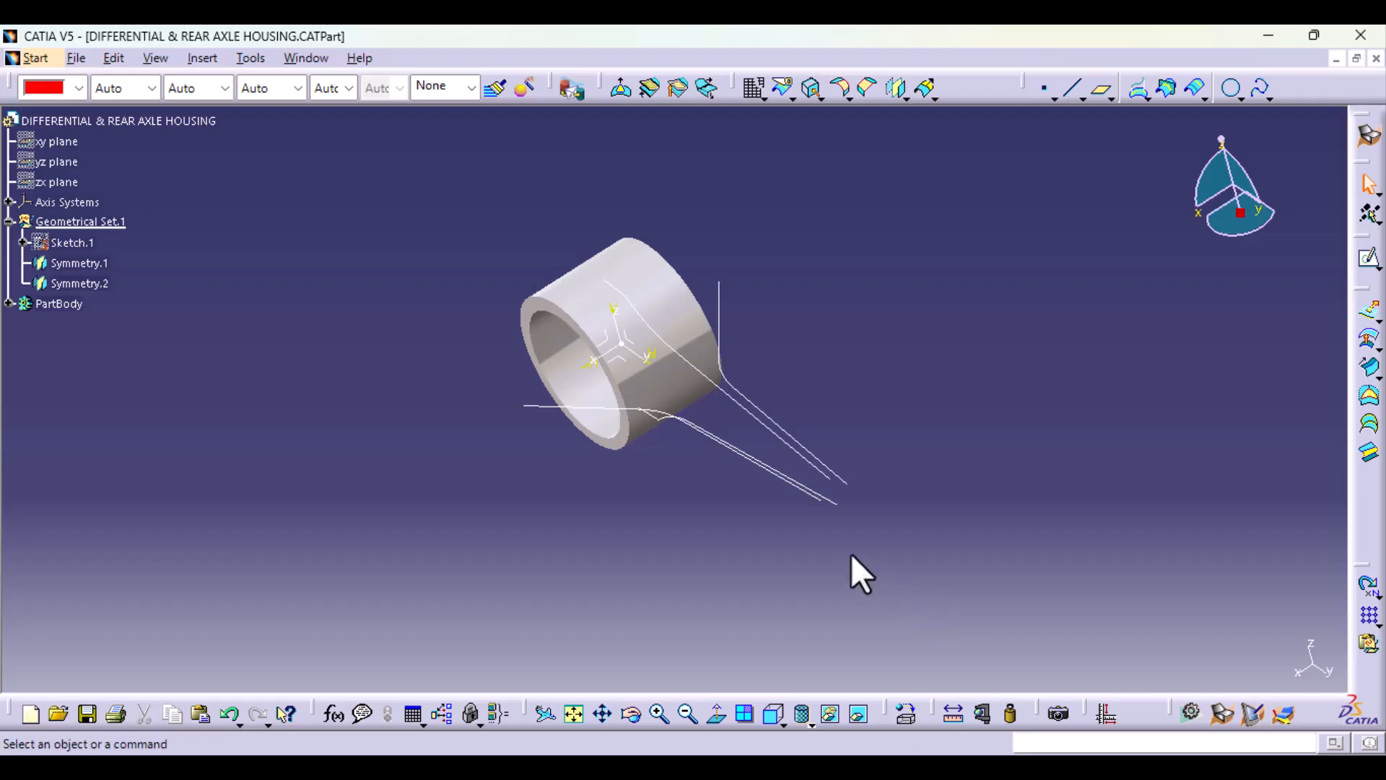
Step: Create a reference plane offset 620 mm from the axis system's ZX plane, at the far ends of the profile curves
middle_click_drag(854, 570, 808, 506)
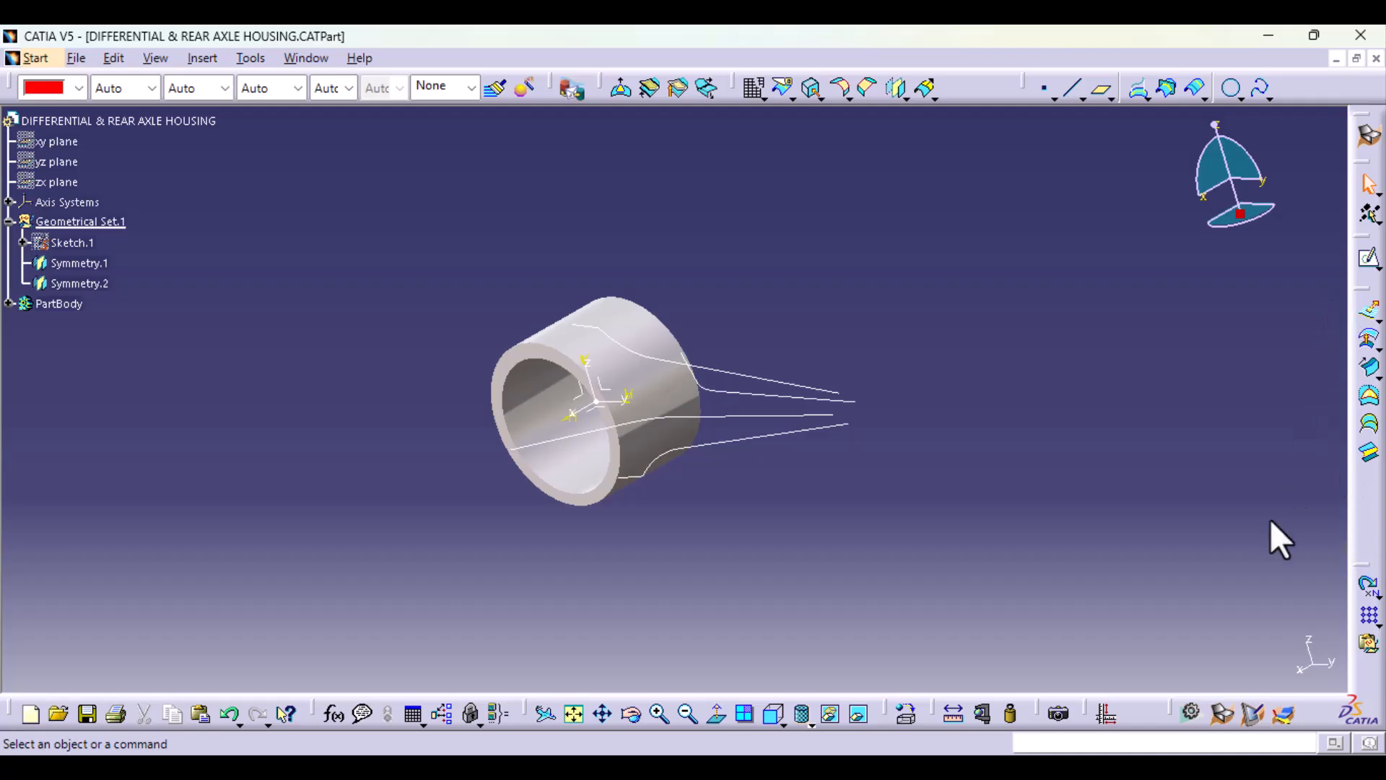
left_click(1101, 91)
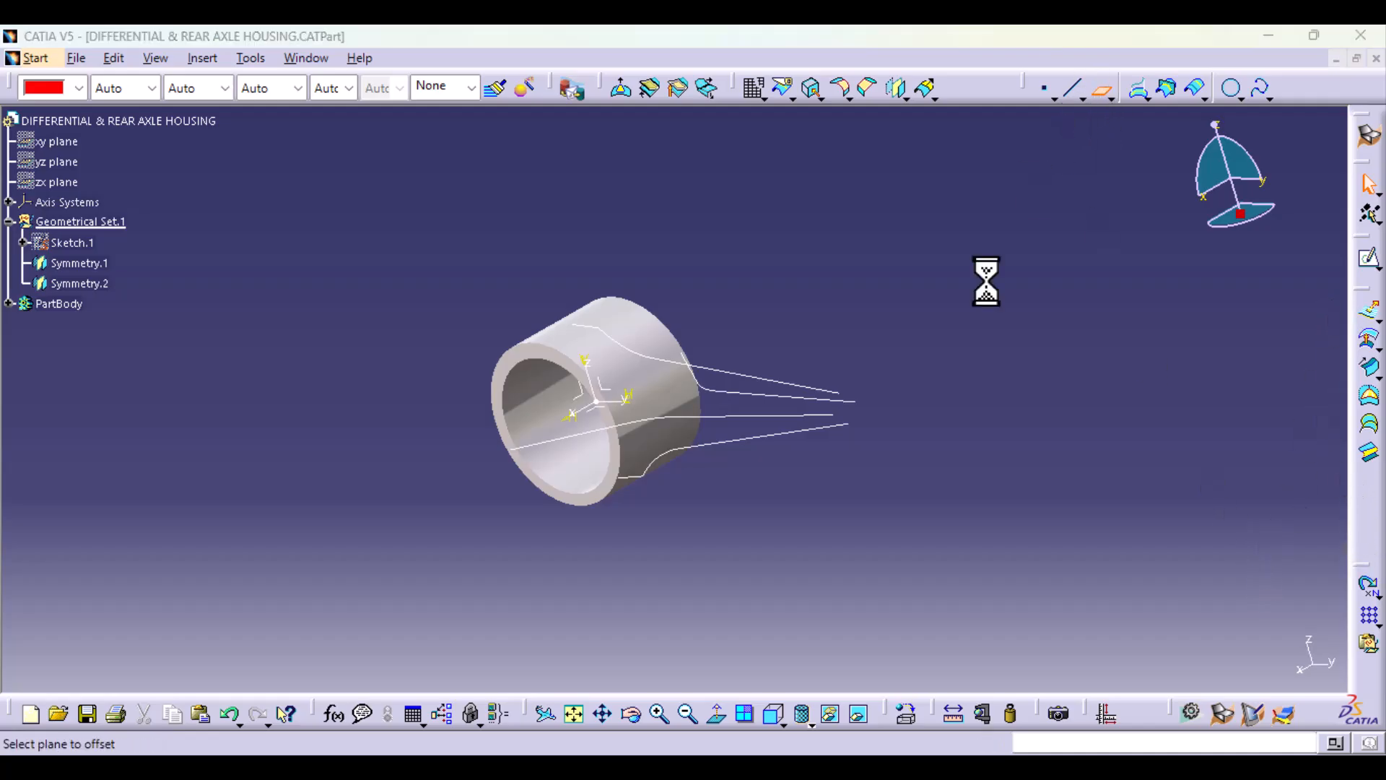
left_click(578, 401)
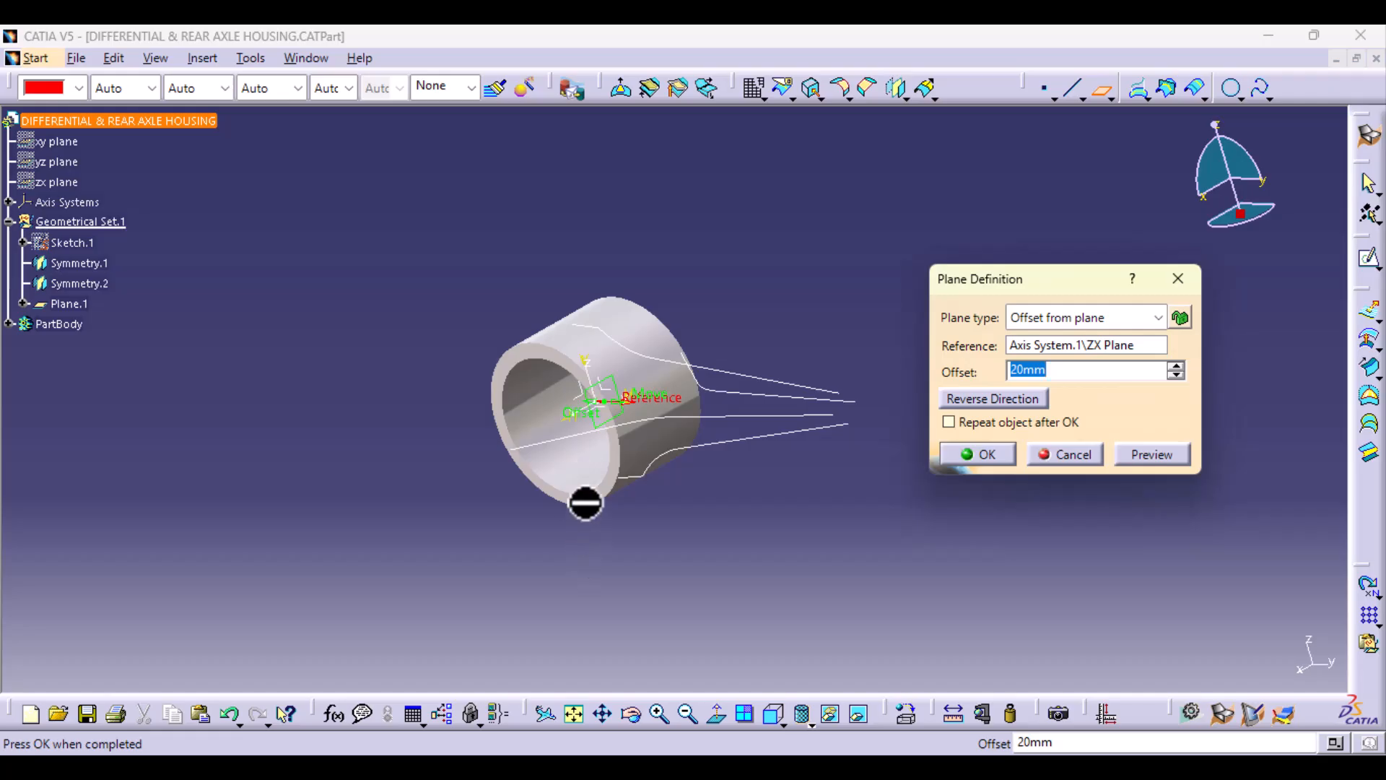
middle_click_drag(585, 503, 586, 402)
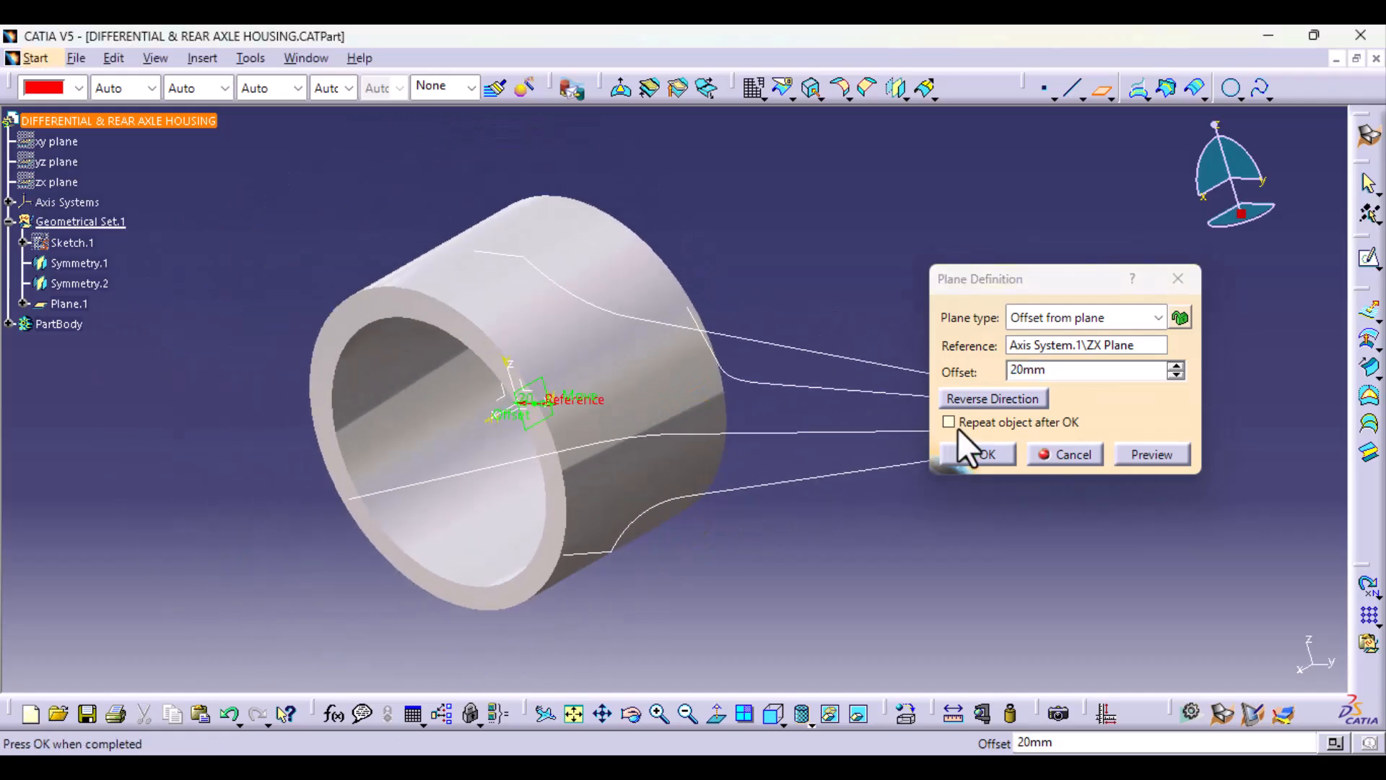
left_click(1011, 370)
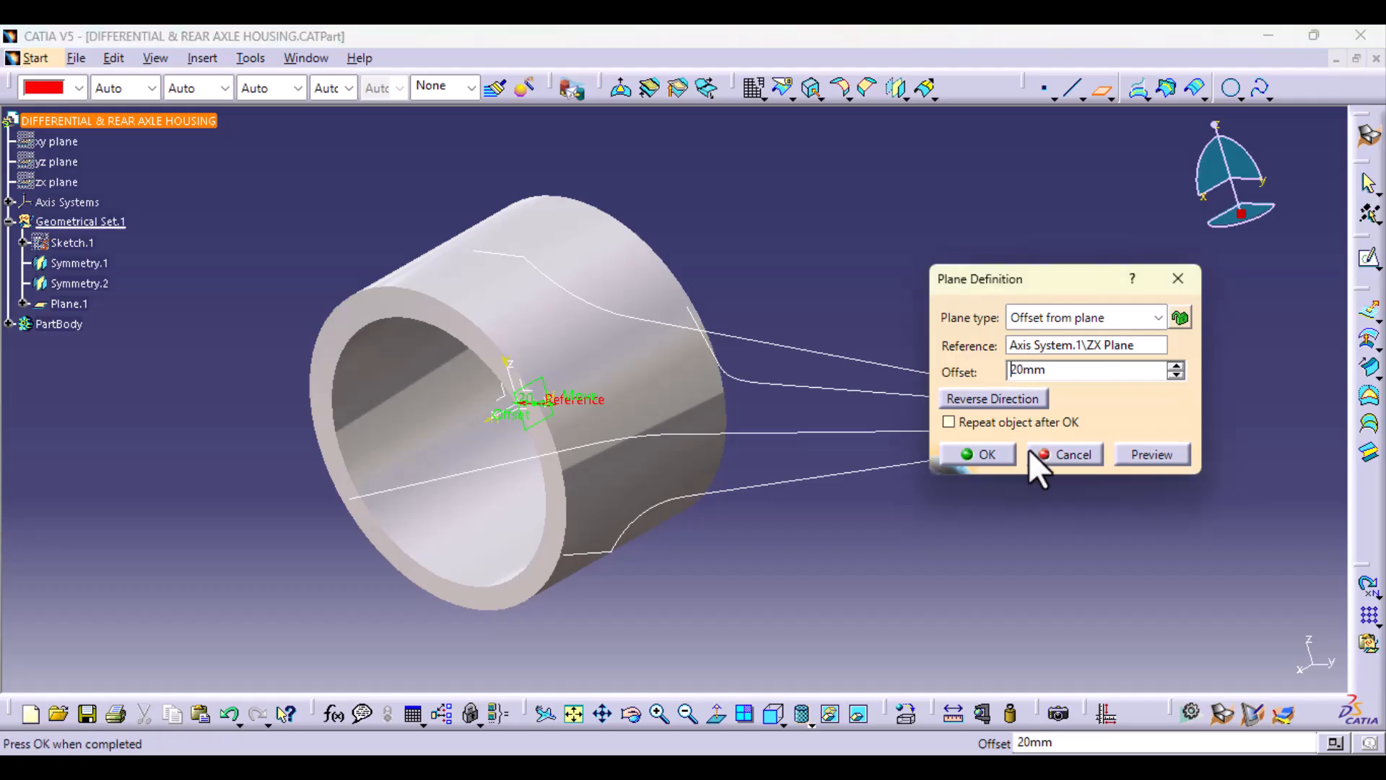
type("6")
middle_click_drag(818, 556, 501, 560)
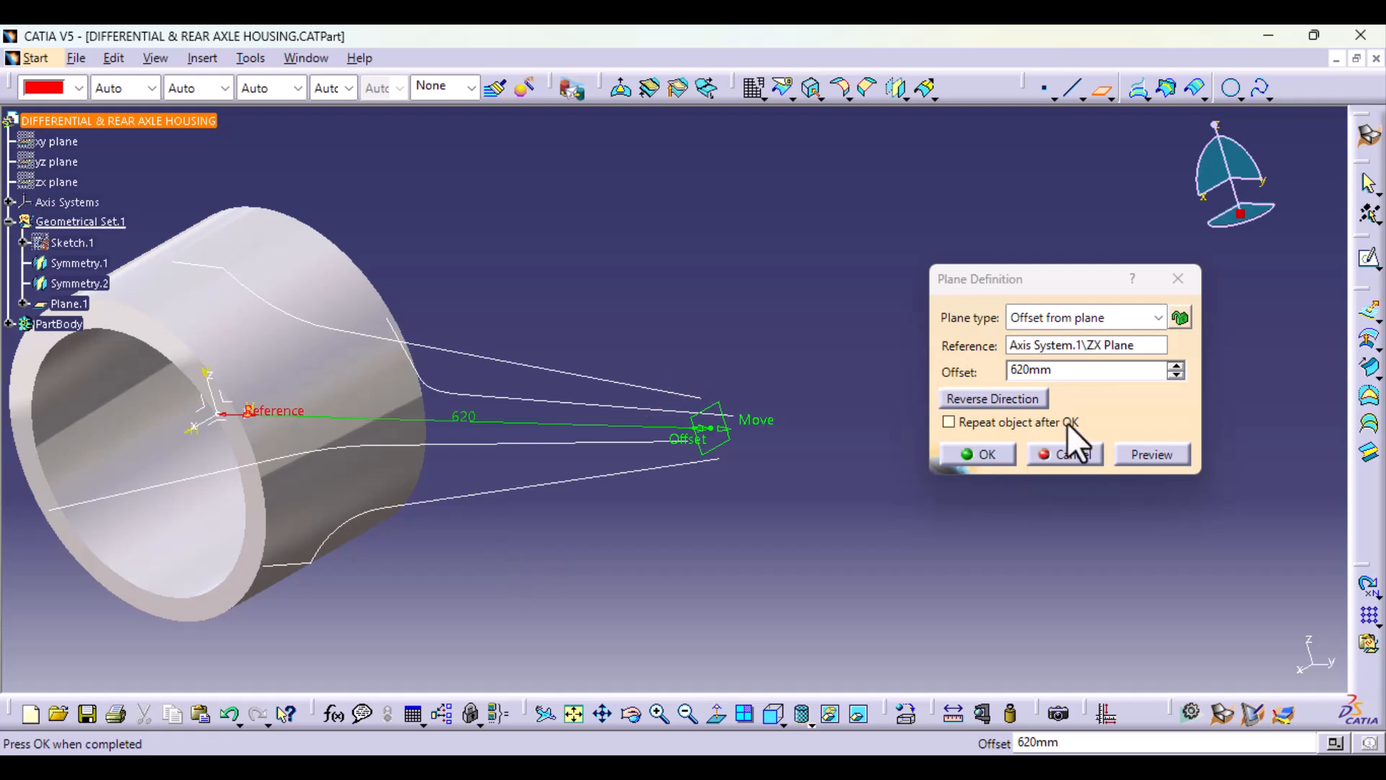
left_click(998, 453)
Step: Sketch a circle about 37 mm in diameter on the offset plane, centred on the sketch origin
left_click(714, 433)
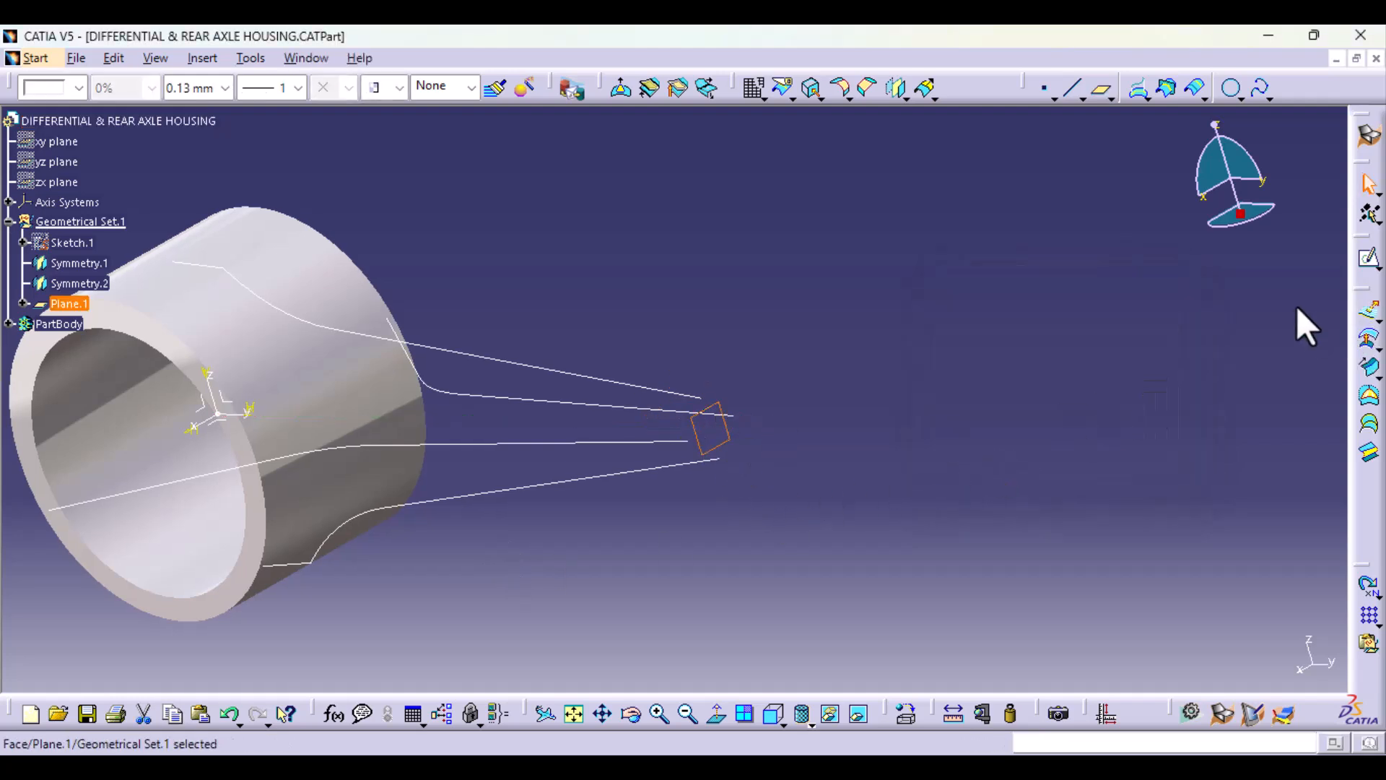
left_click(1368, 258)
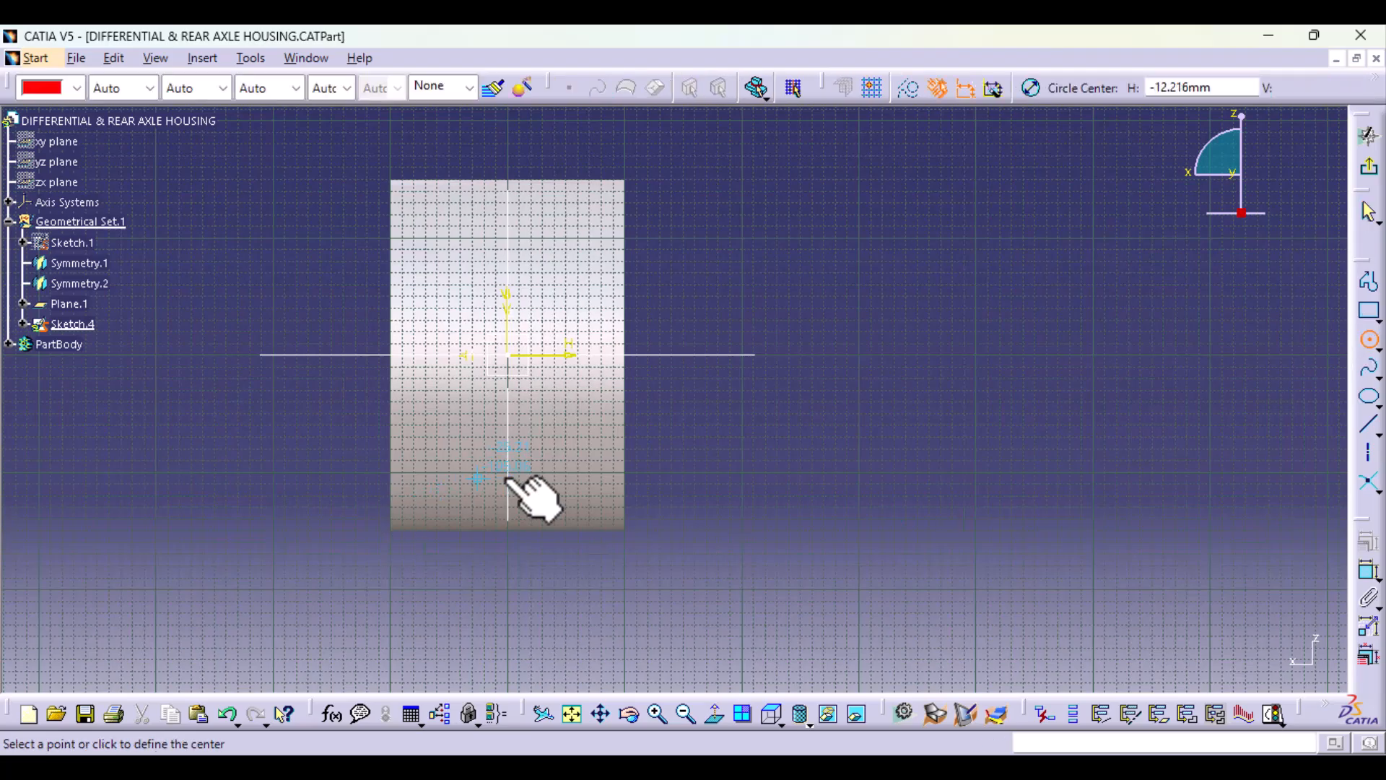
middle_click_drag(507, 476, 498, 331)
middle_click_drag(414, 398, 871, 499)
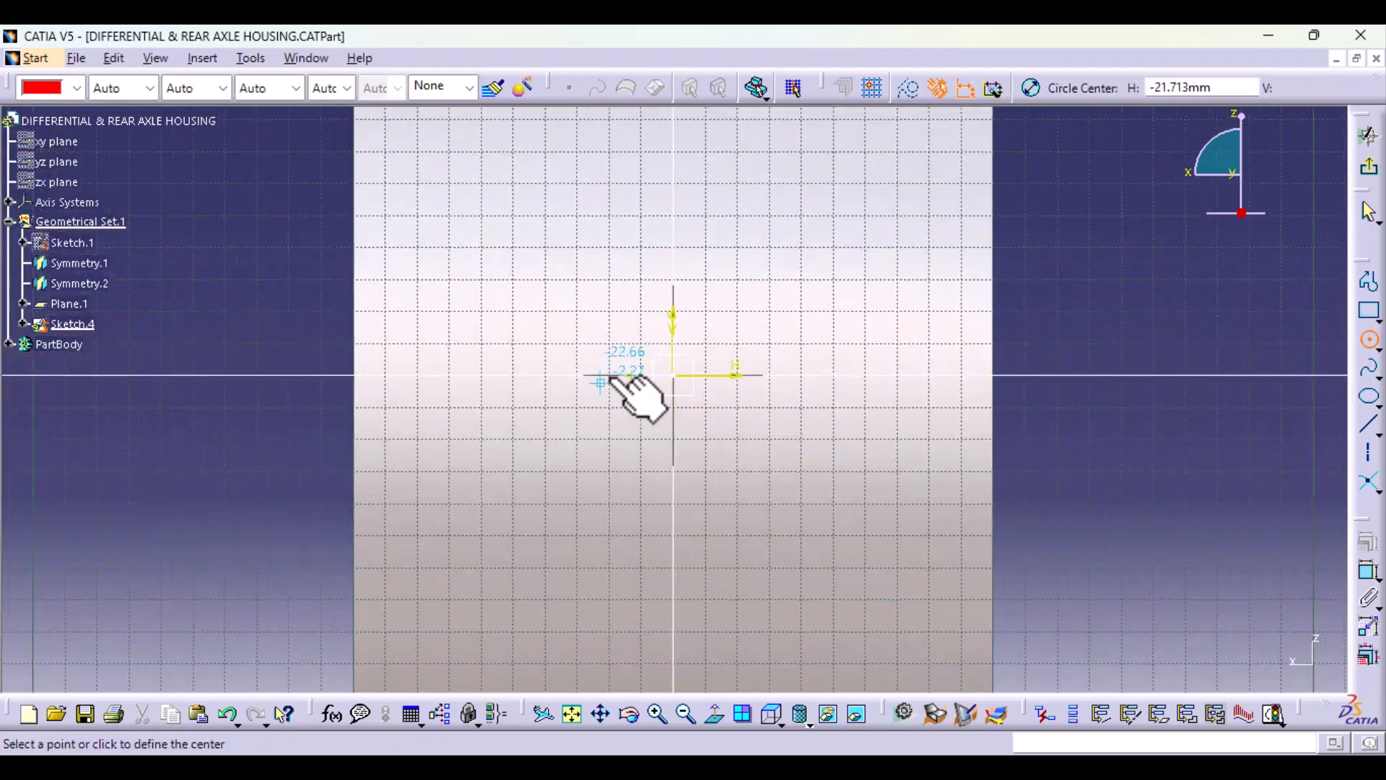
left_click(675, 376)
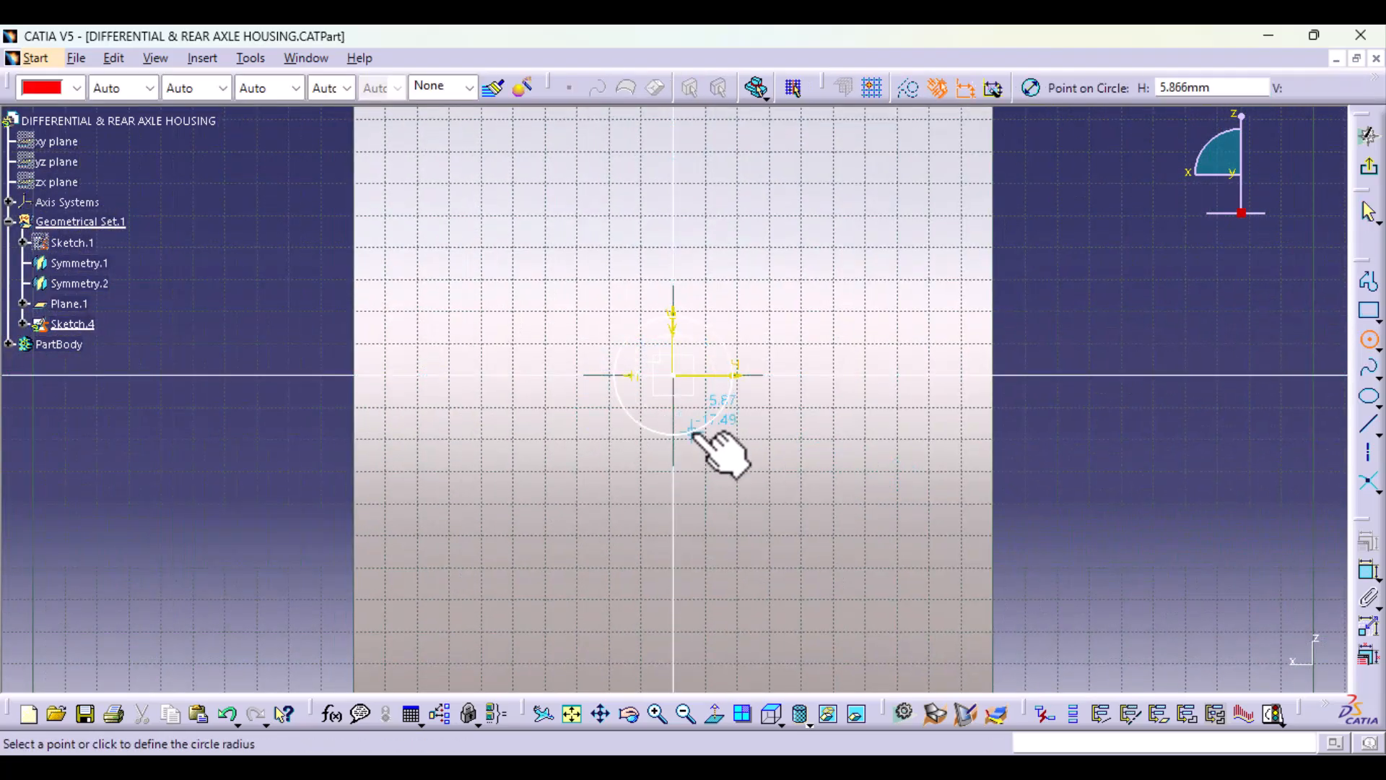
left_click(717, 444)
Step: Dimension the circle, set its diameter to 56 mm, and exit the sketch
left_click(1369, 571)
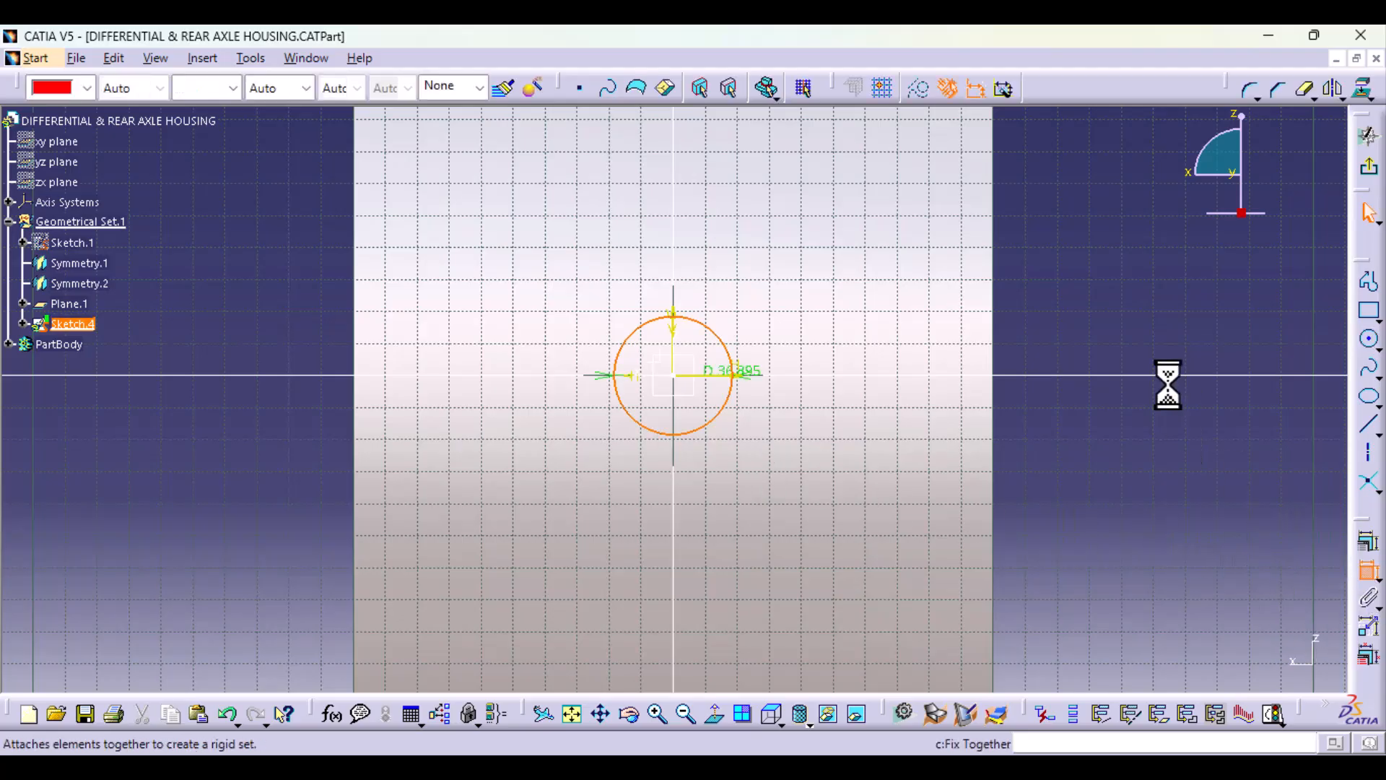
left_click(1112, 315)
double_click(1107, 296)
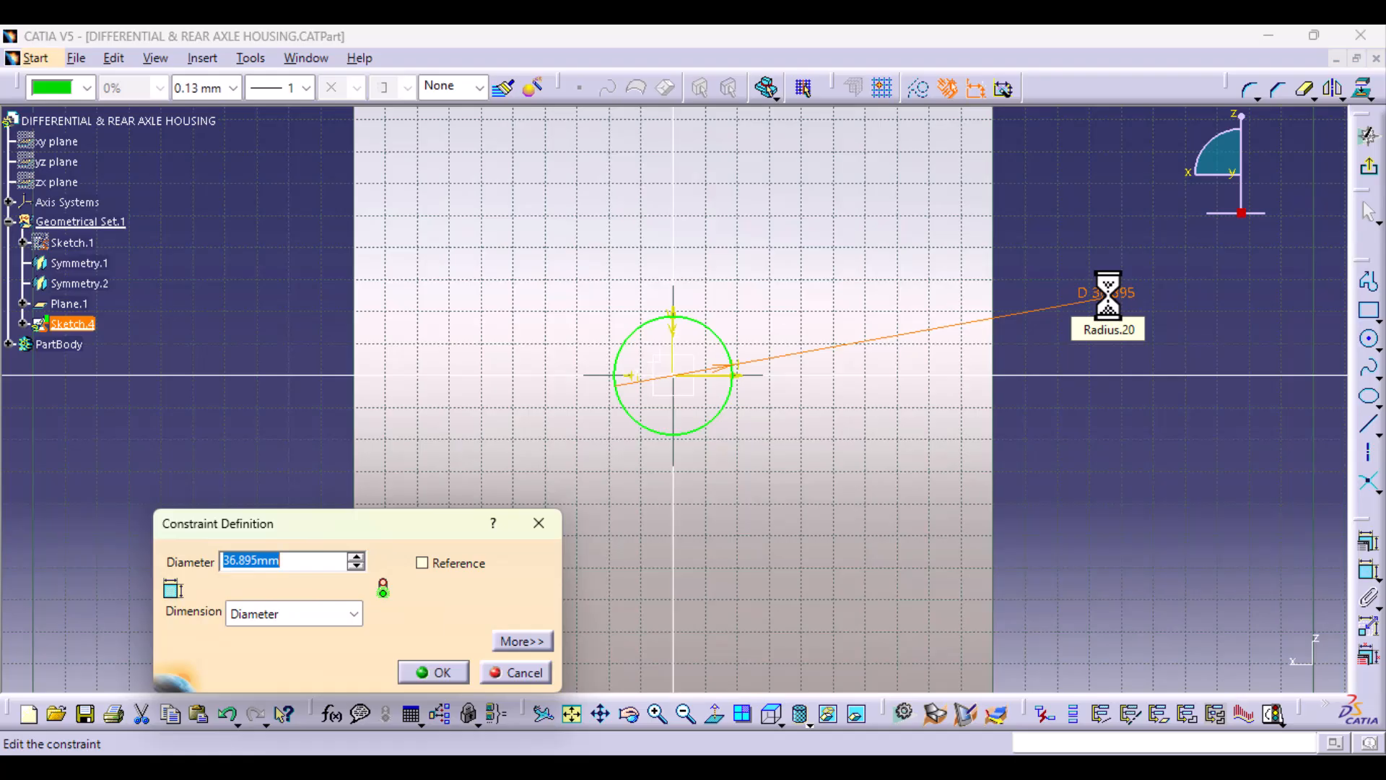
key("Return")
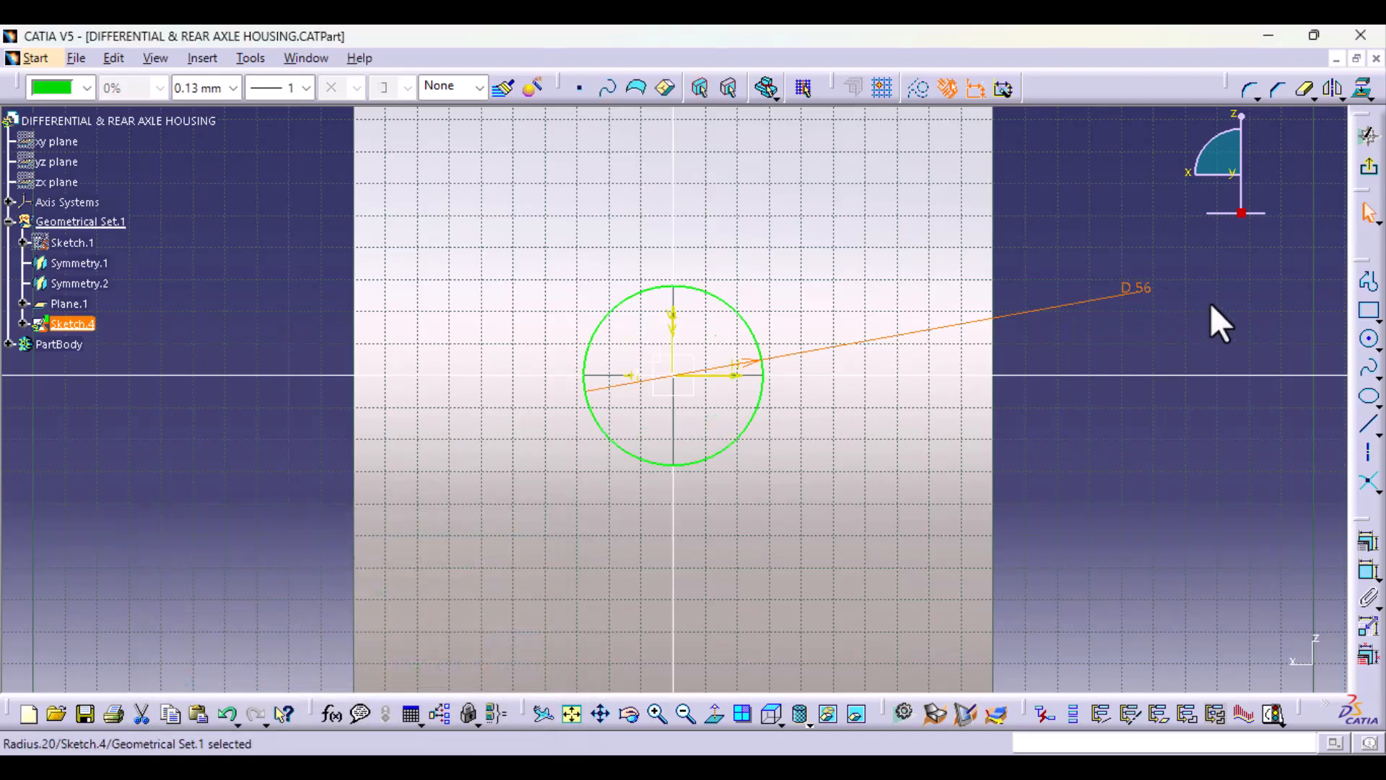
left_click(1368, 168)
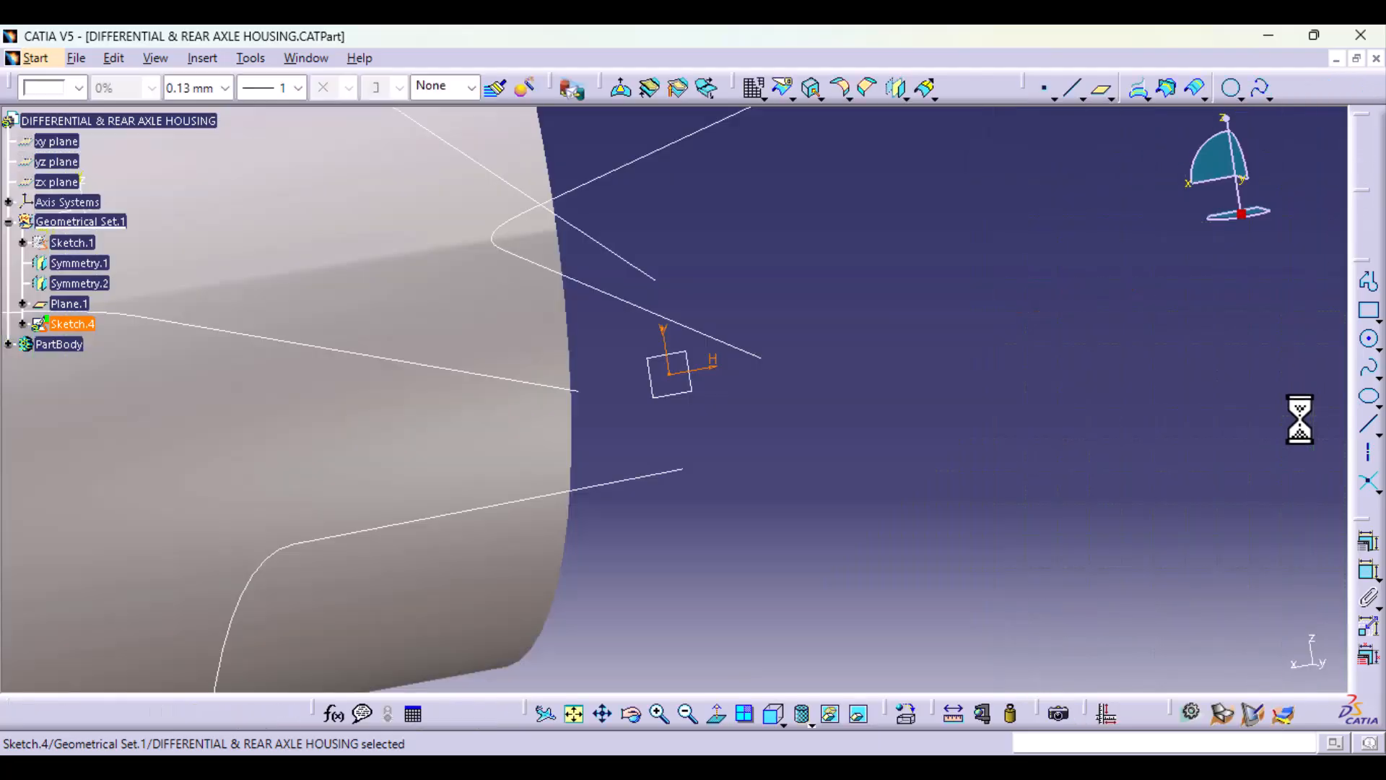
Step: Start a sketch on the axis system's ZX plane and draw a rectangle enclosing the housing cylinder, with one corner at about (-177, 227) mm
middle_click_drag(921, 407, 1035, 504)
middle_click_drag(283, 432, 825, 465)
middle_click_drag(471, 370, 491, 487)
mouse_move(314, 557)
middle_mouse_down()
mouse_move(505, 412)
mouse_move(588, 526)
middle_mouse_up()
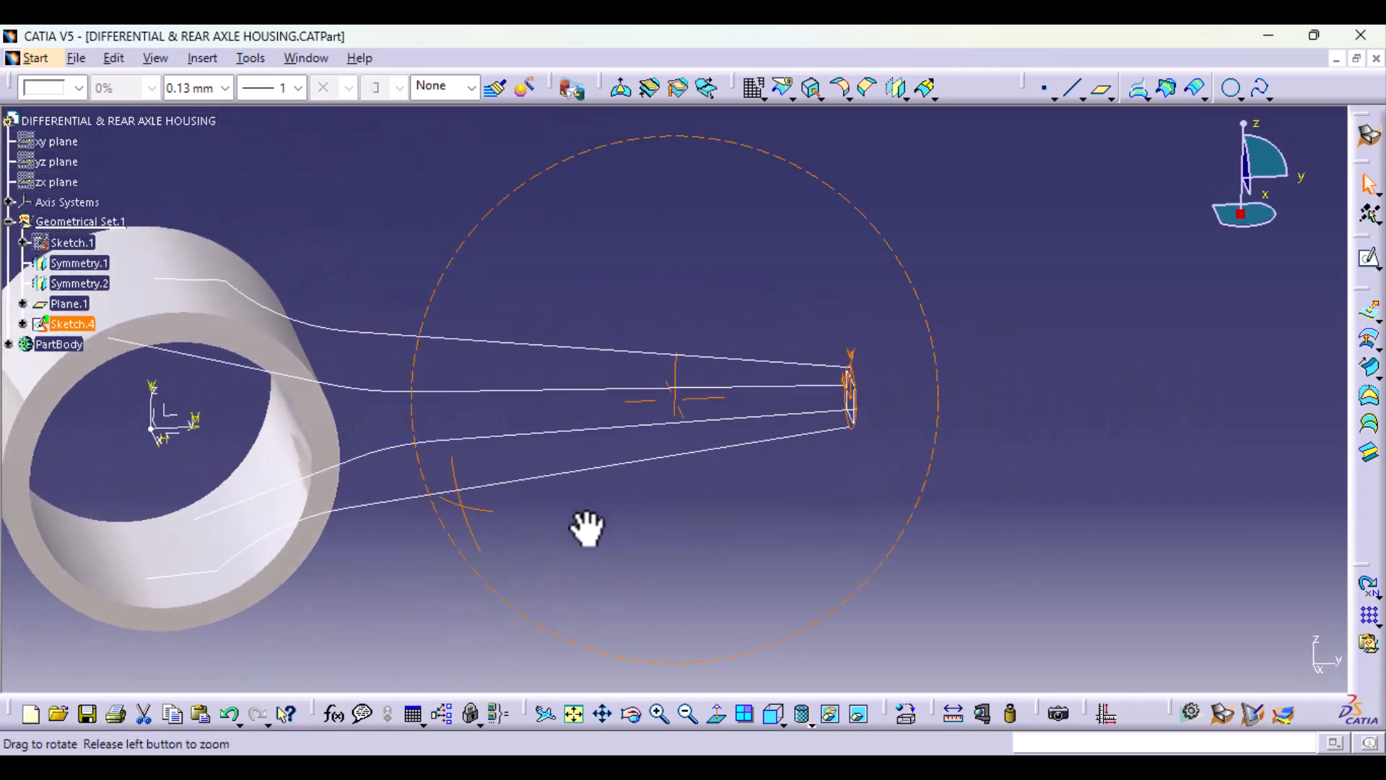
left_click(166, 437)
mouse_move(356, 527)
middle_mouse_down()
mouse_move(503, 485)
mouse_move(529, 527)
middle_mouse_up()
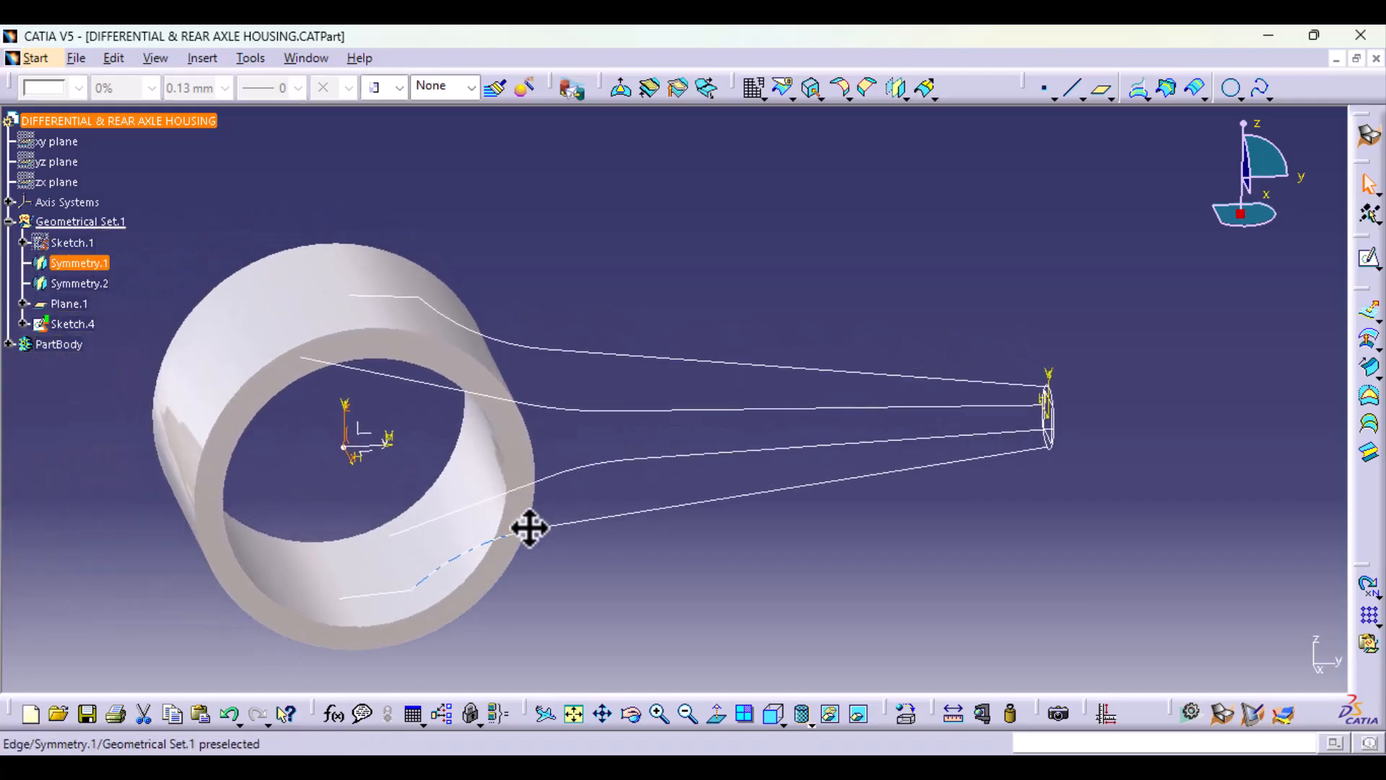
left_click(1368, 258)
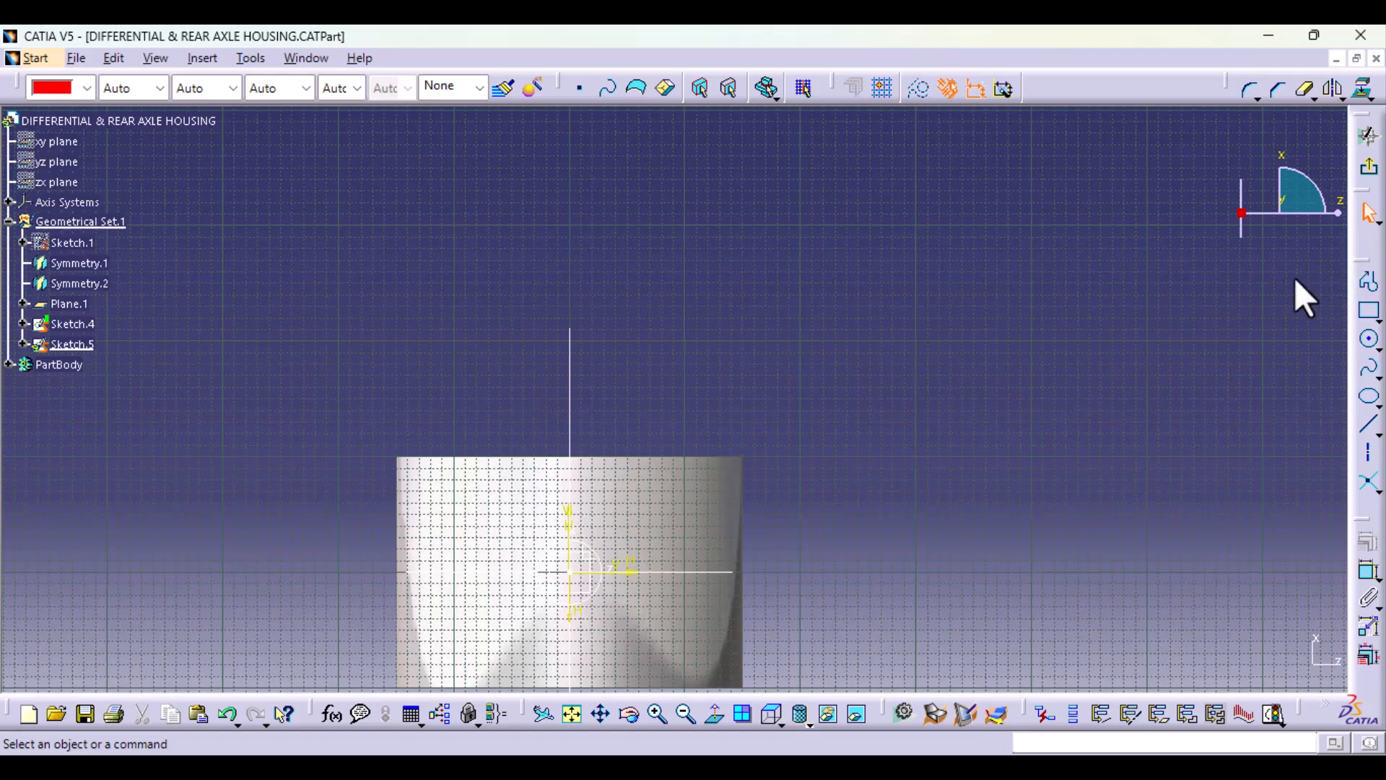
mouse_move(969, 504)
middle_mouse_down()
mouse_move(999, 294)
mouse_move(1018, 331)
middle_mouse_up()
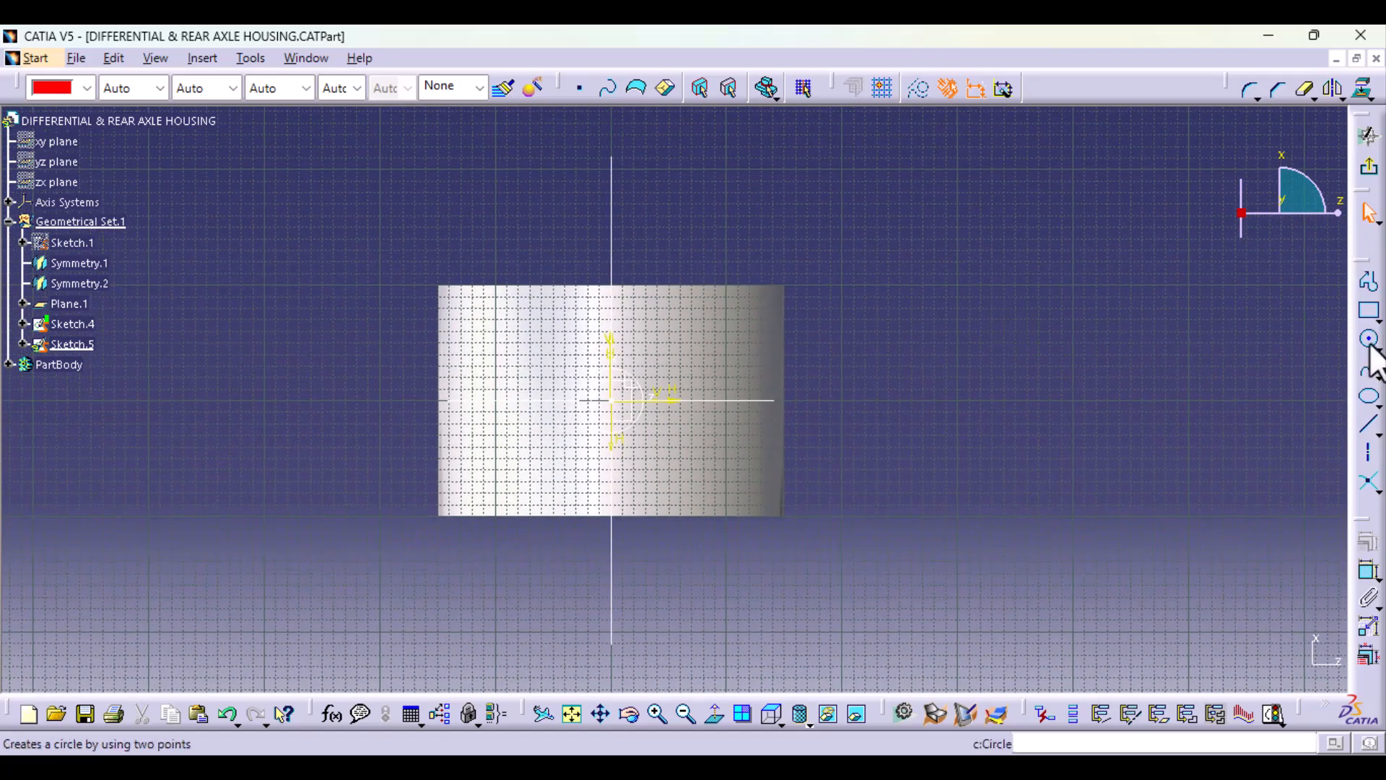
left_click(1367, 312)
left_click(406, 138)
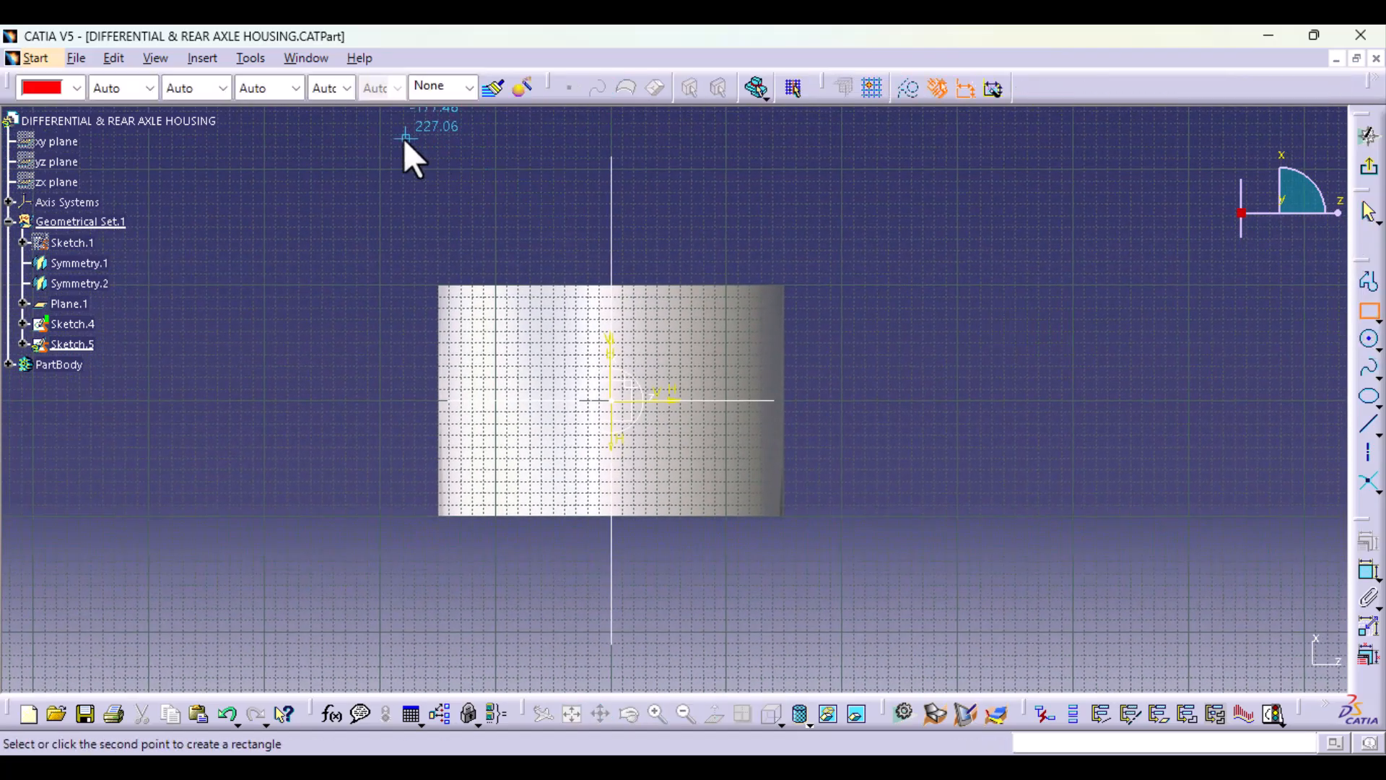
left_click(818, 675)
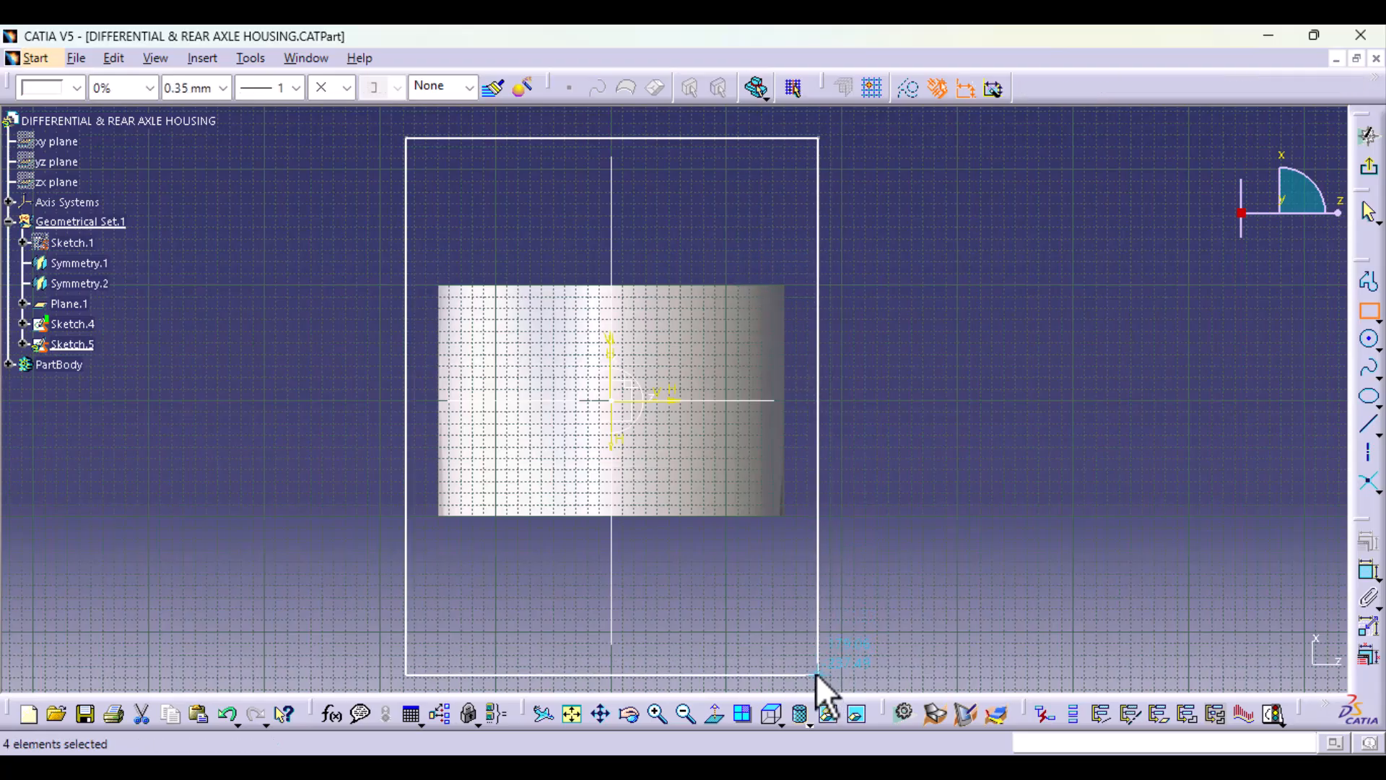
left_click(953, 527)
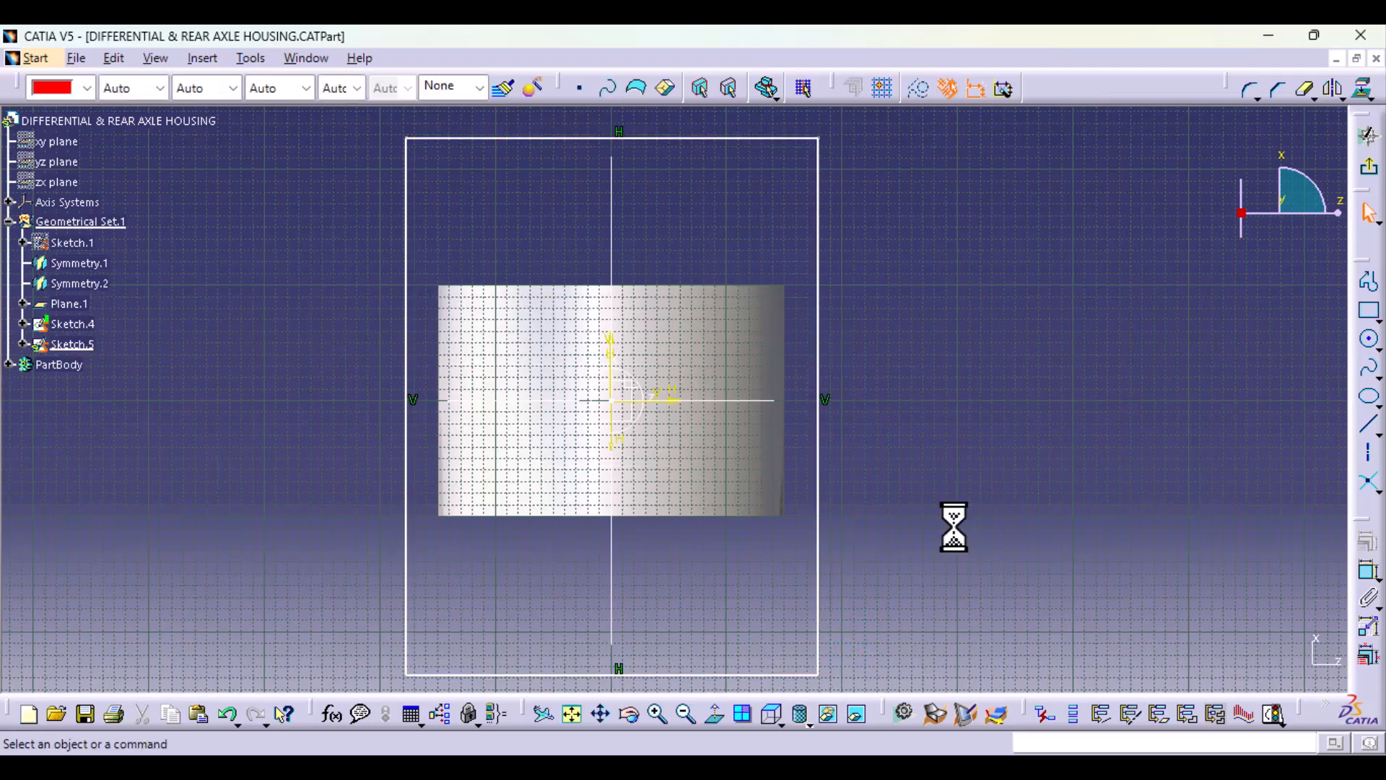
Step: Constrain the rectangle's two vertical sides to be symmetric about the sketch's vertical axis
left_click(407, 612)
left_click(819, 567, "ctrl")
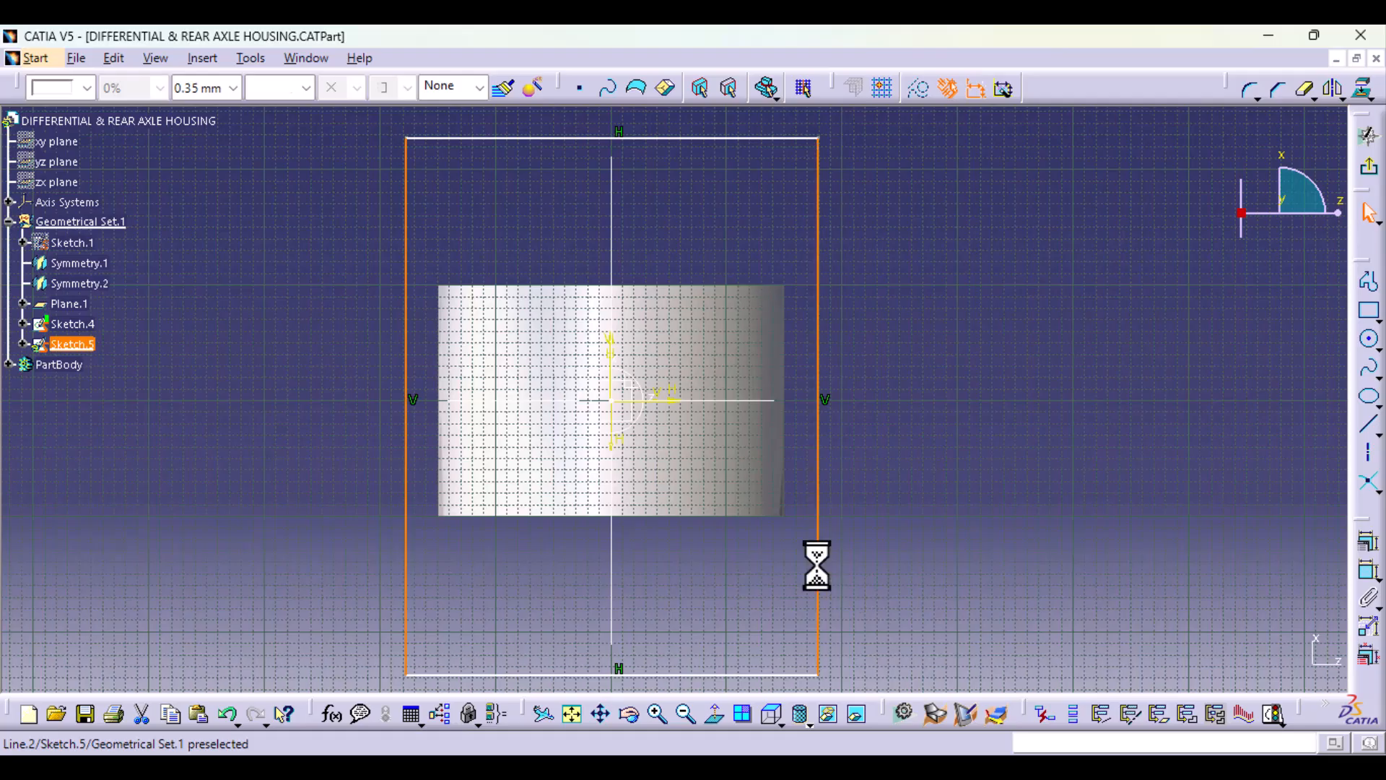
left_click(610, 354, "ctrl")
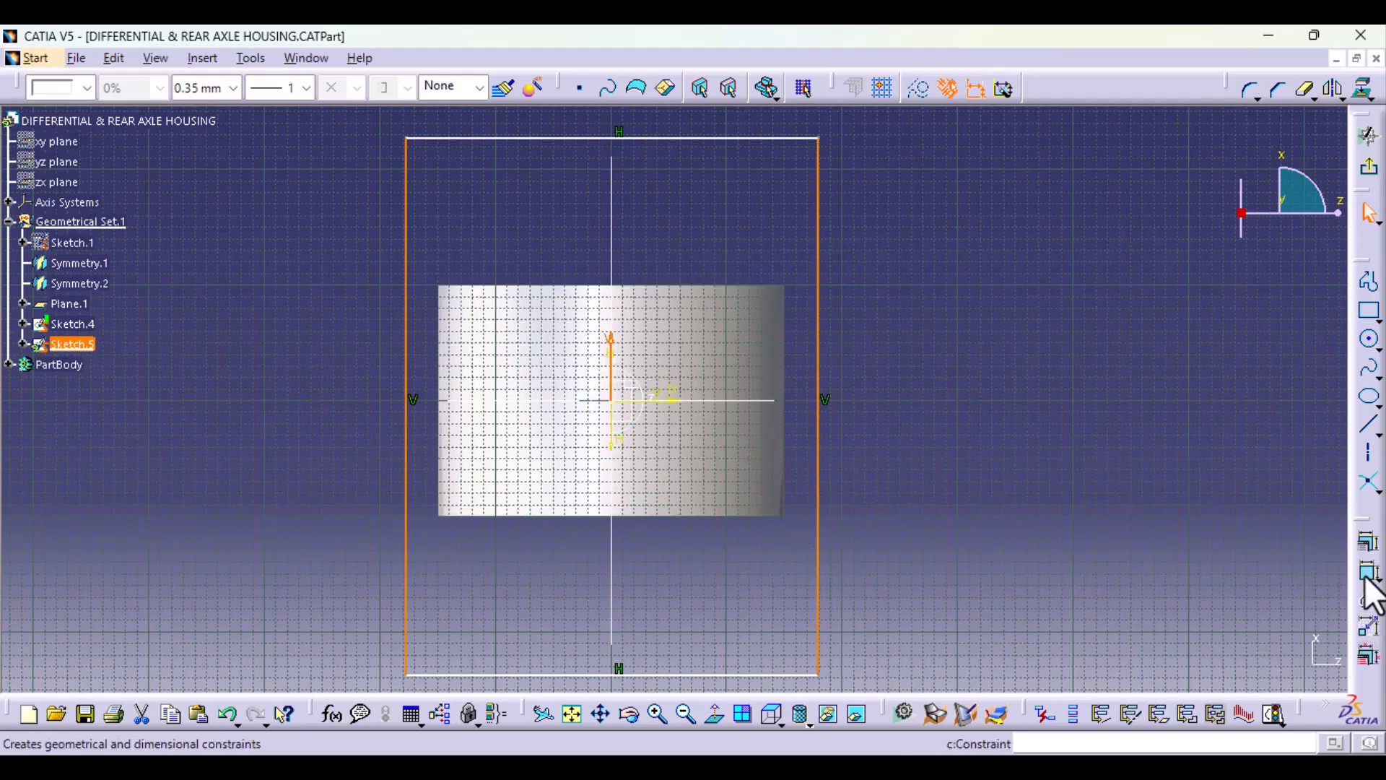
left_click(1368, 552)
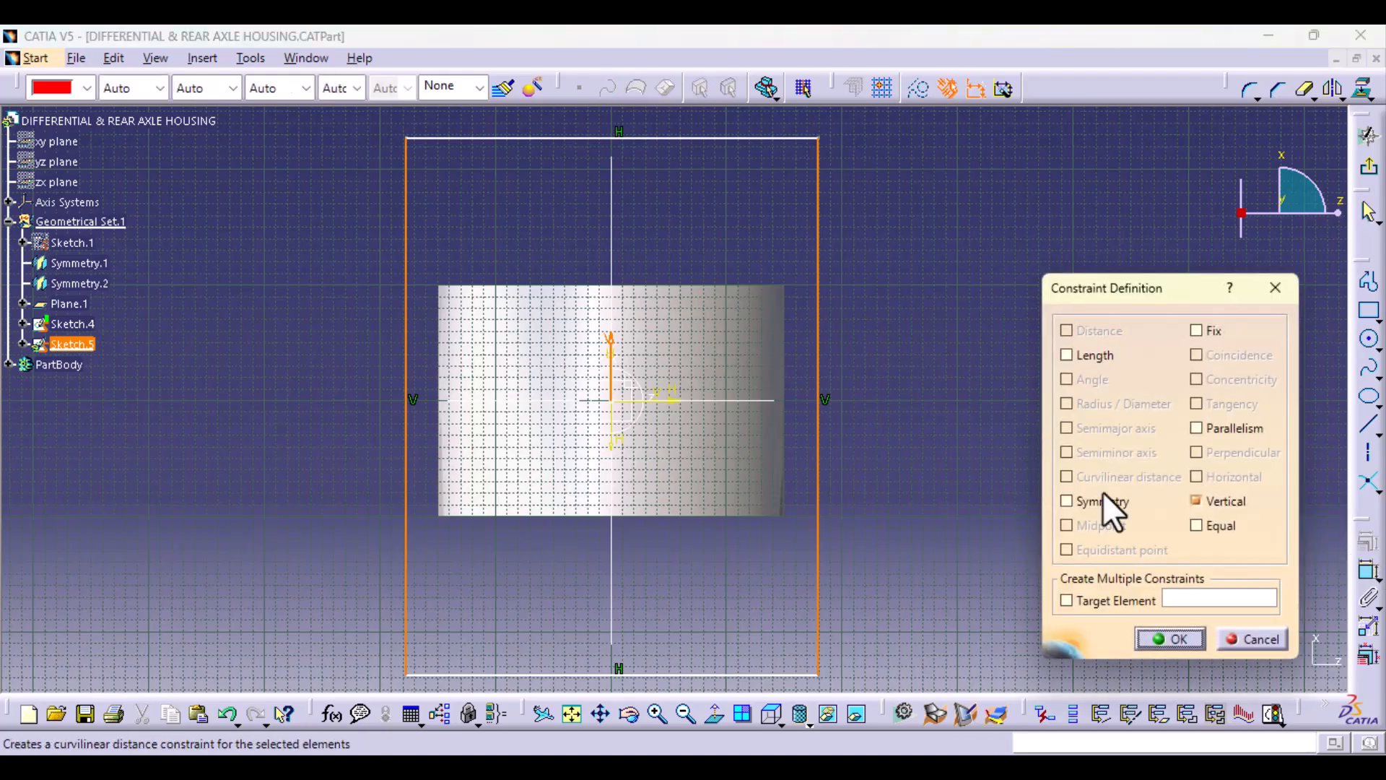
left_click(1101, 501)
left_click(1171, 639)
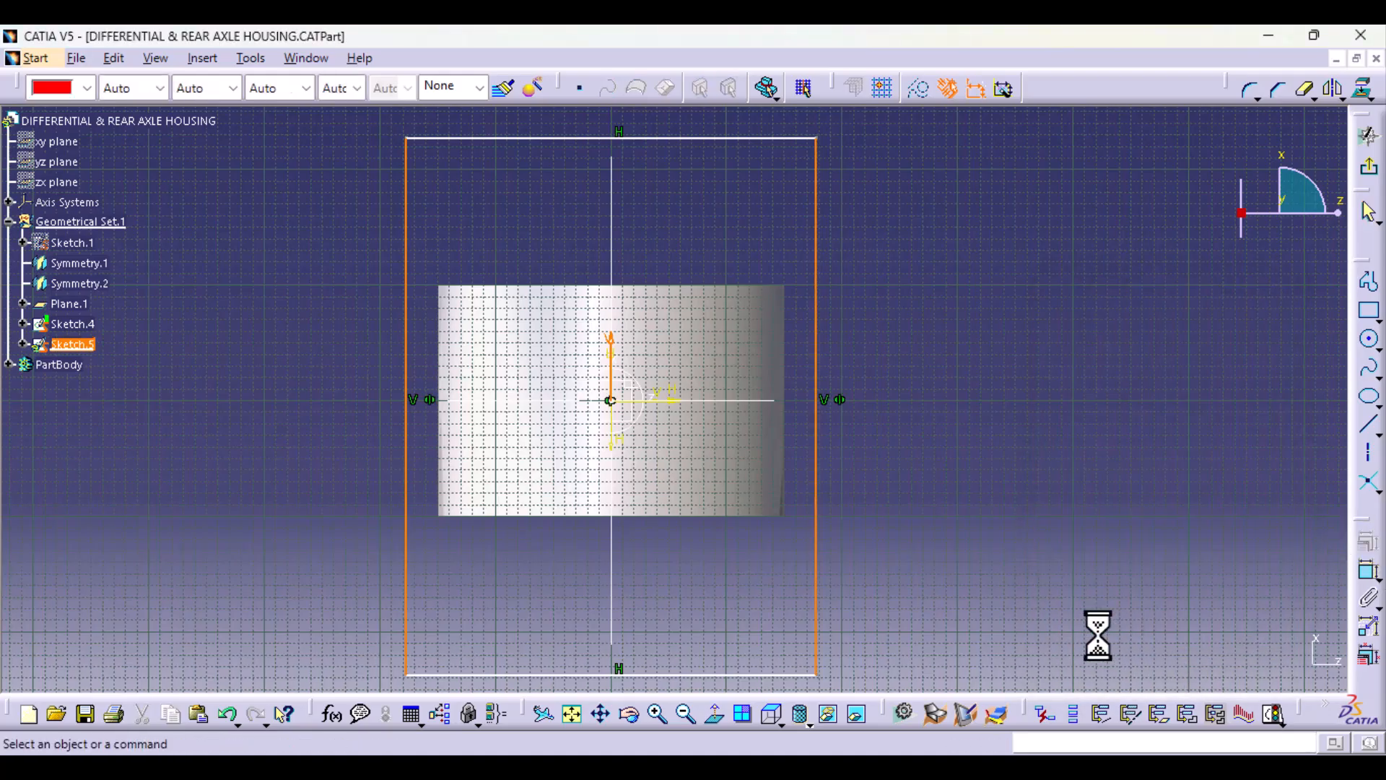
Step: Constrain the rectangle's two horizontal sides to be symmetric about the sketch's horizontal axis
left_click(754, 675)
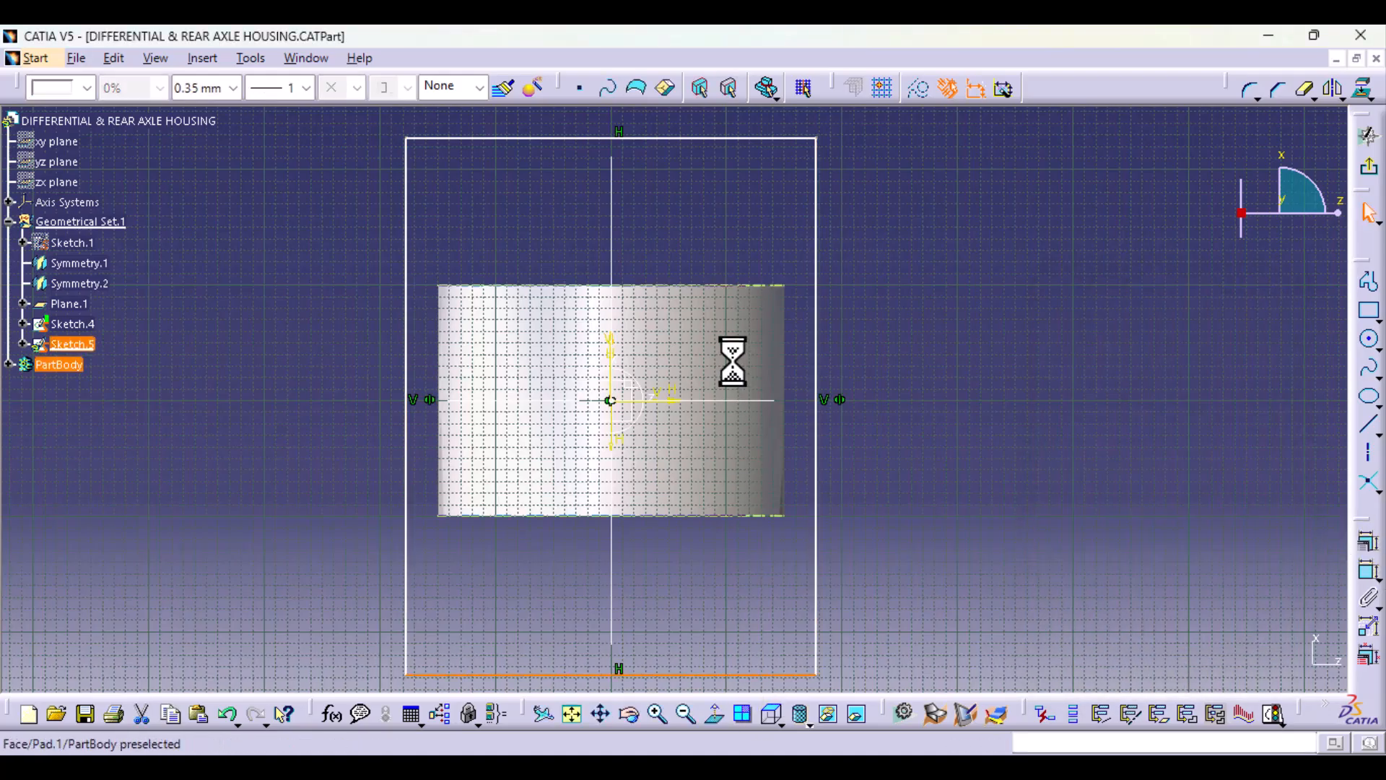
left_click(722, 137, "ctrl")
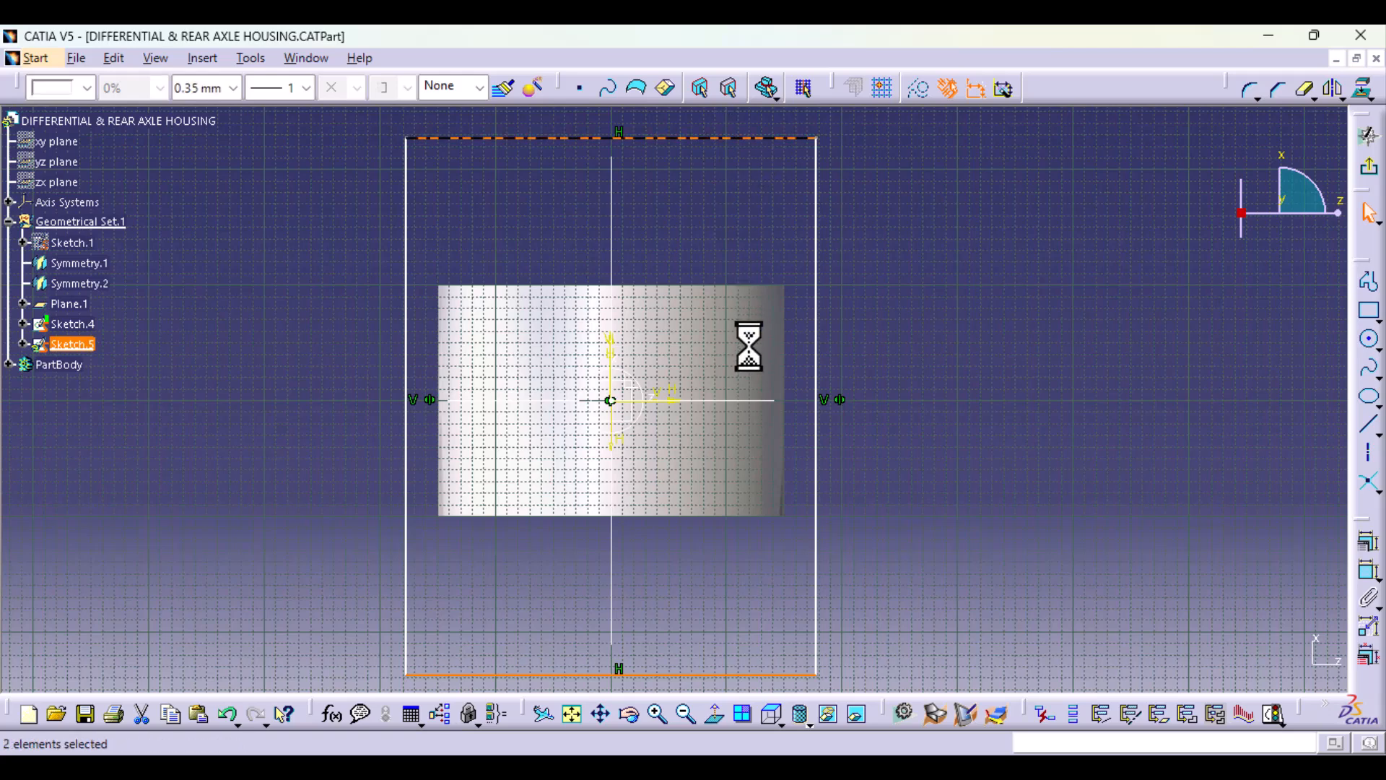
left_click(661, 401, "ctrl")
left_click(1368, 541)
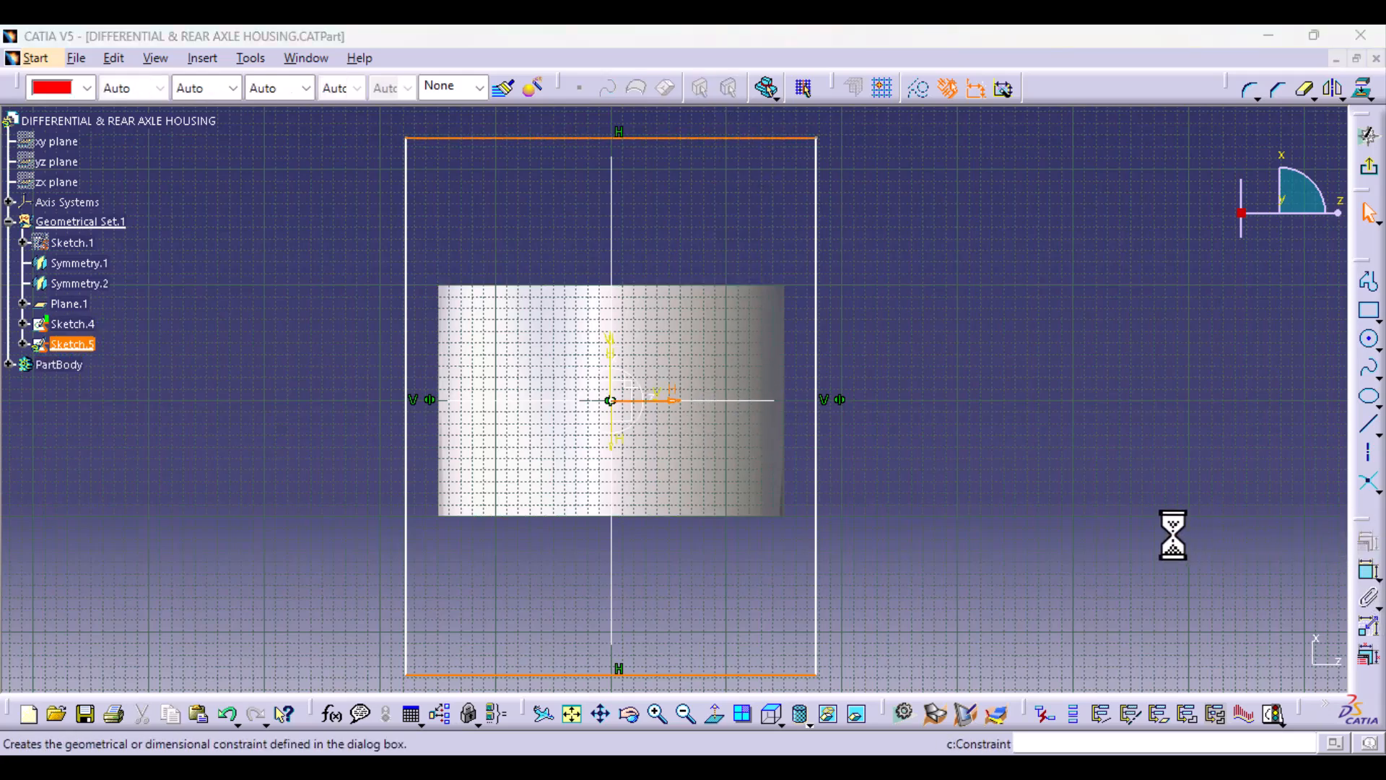
left_click(1099, 506)
left_click(1170, 639)
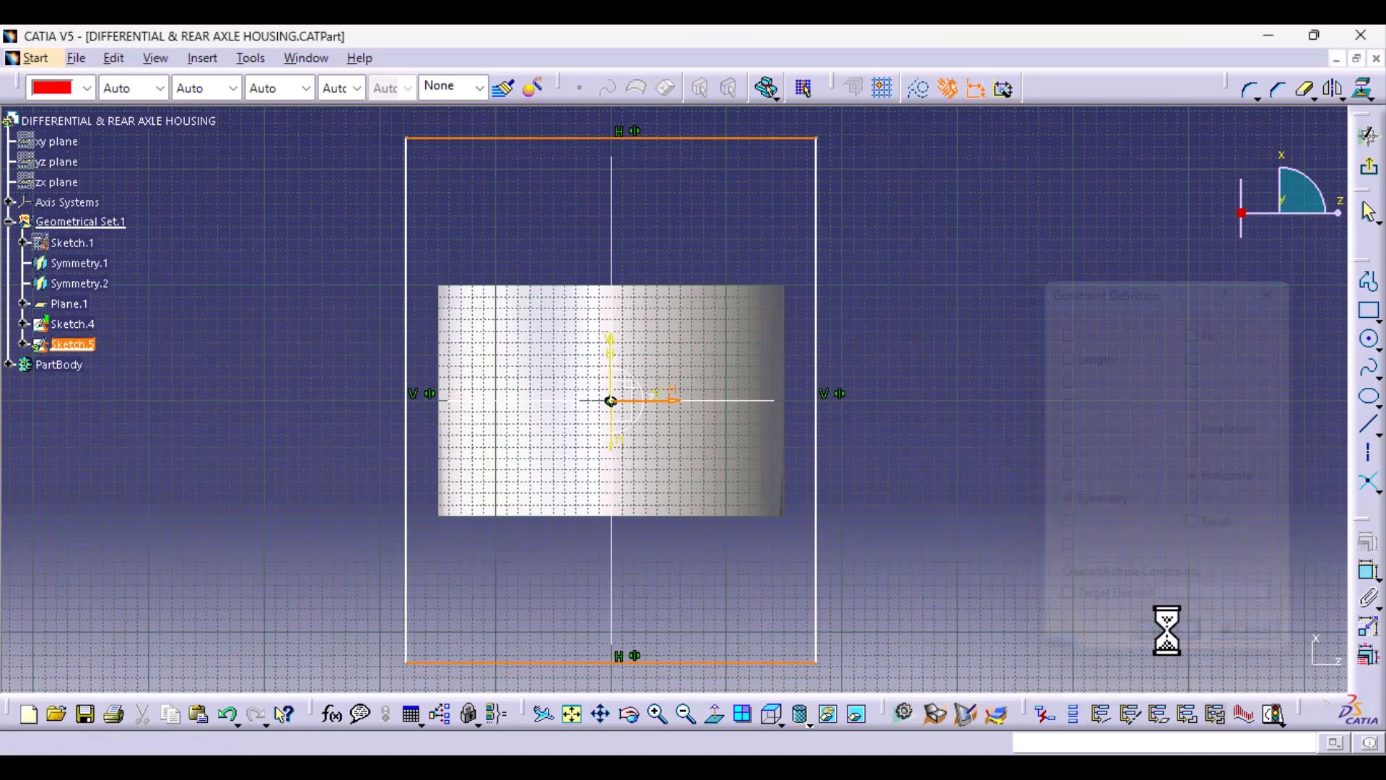
Step: Make the rectangle's right vertical side coincident with the end point of the Sketch.2 profile curve
left_click(817, 418)
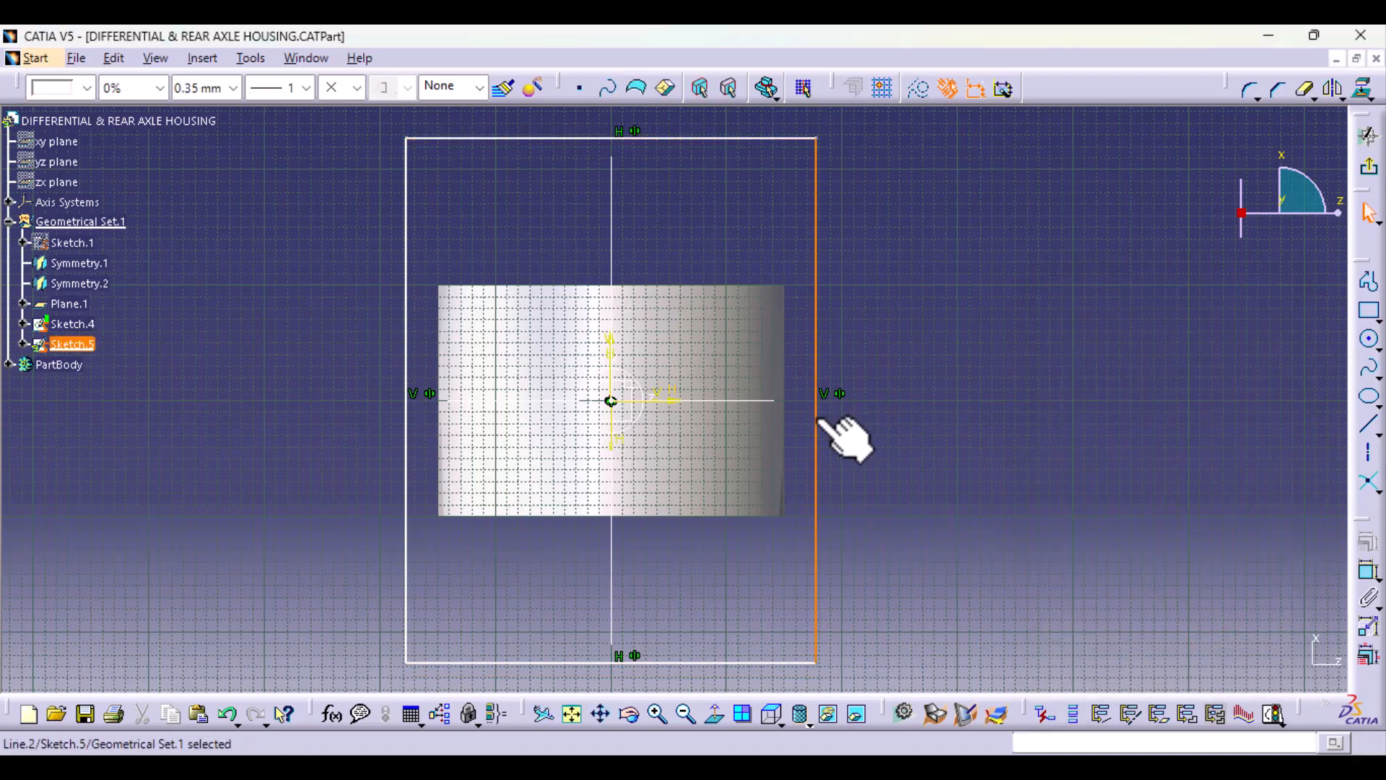
left_click(776, 401, "ctrl")
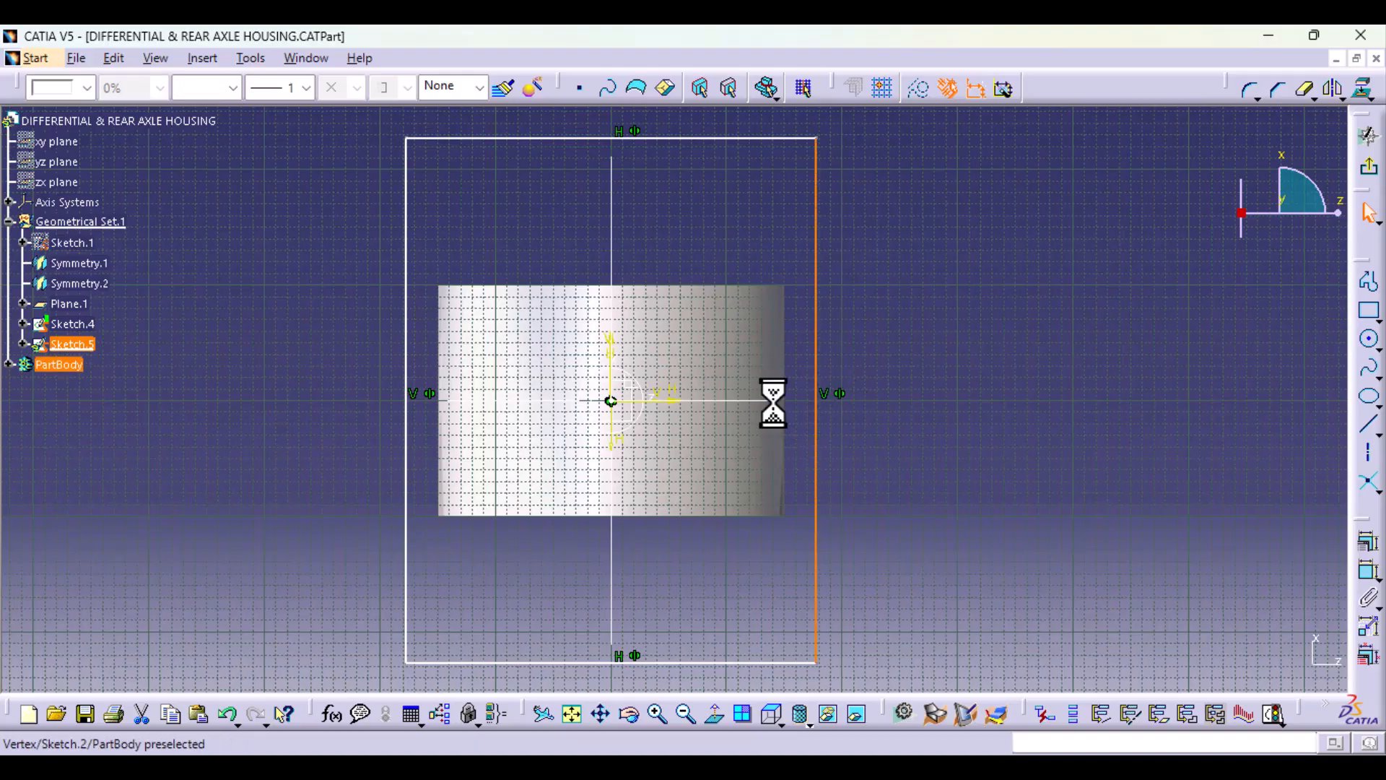
left_click(1370, 546)
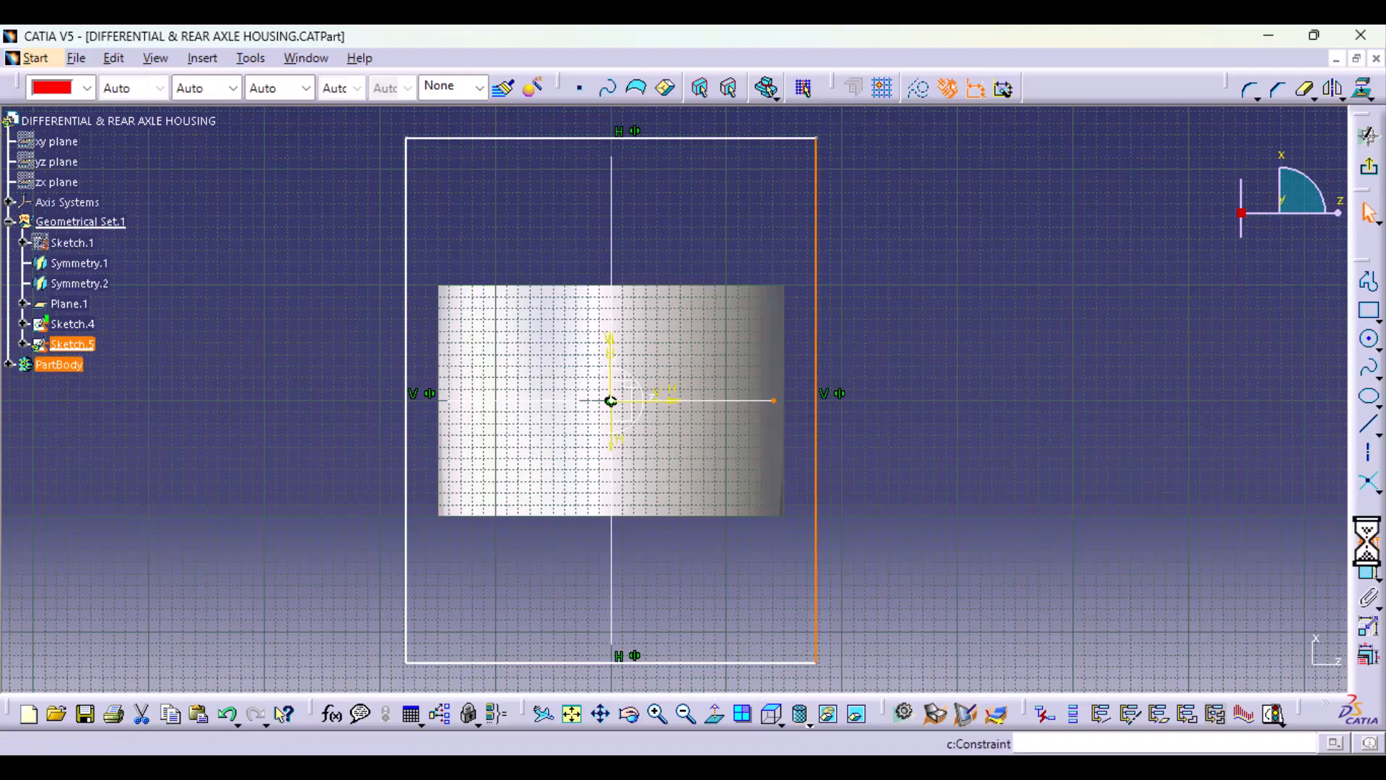
left_click(1197, 355)
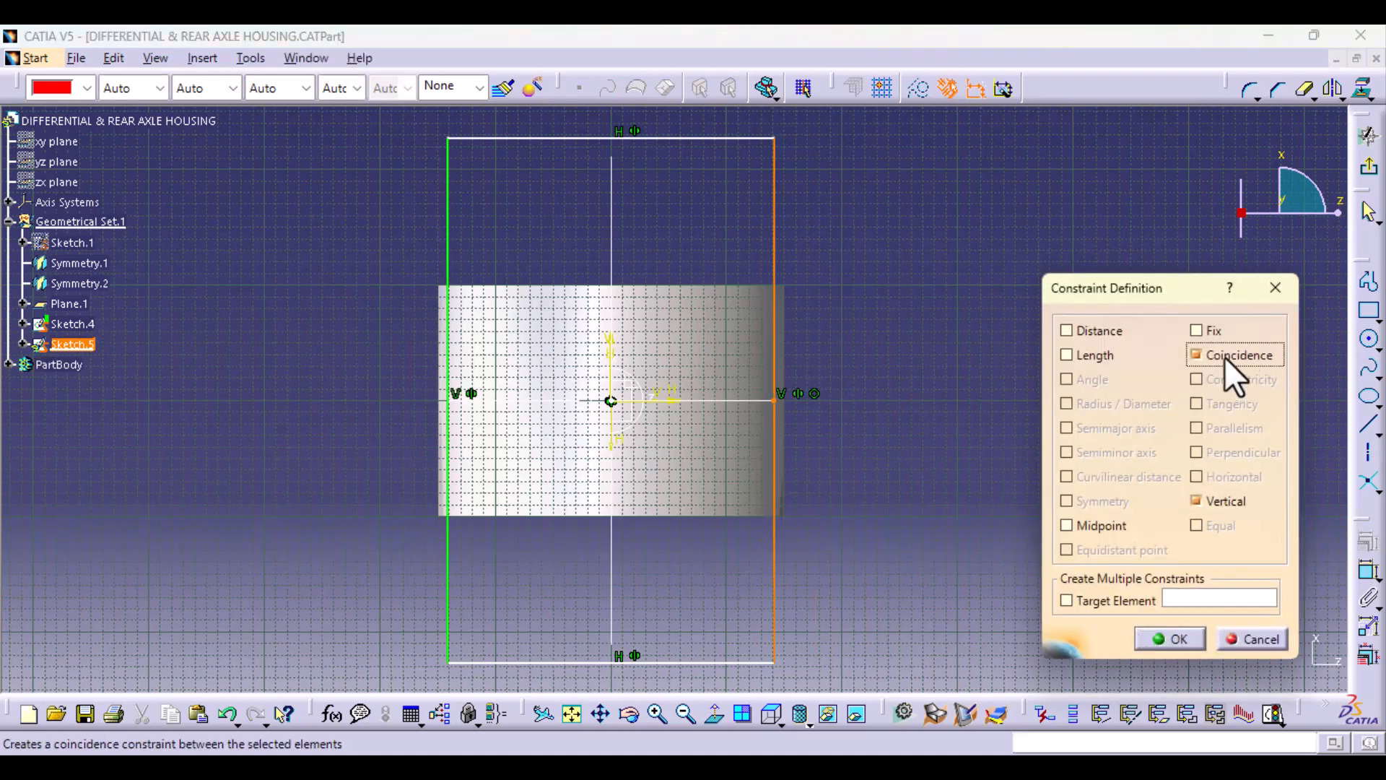
left_click(1173, 640)
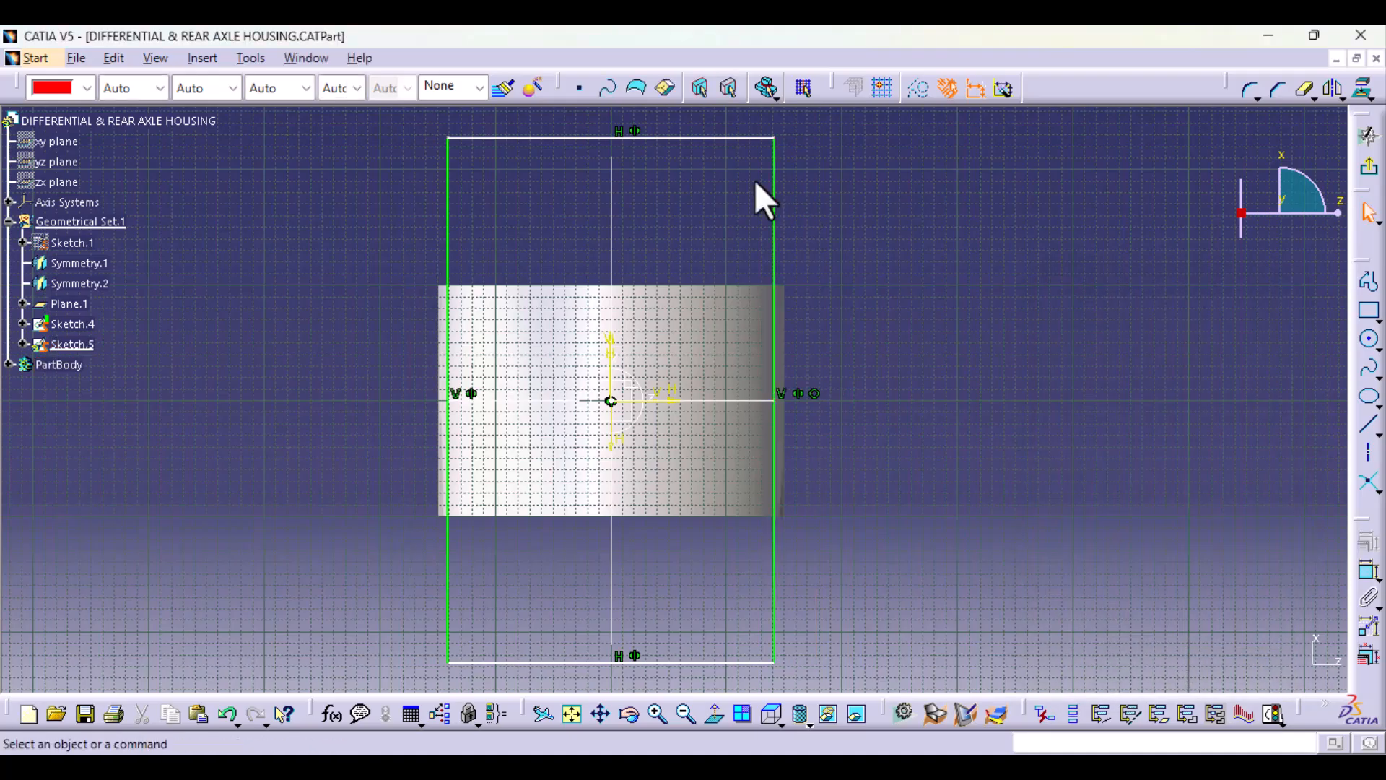
Step: Make the rectangle's upper horizontal side coincident with the end point of the Sketch.3 profile curve
left_click(710, 138)
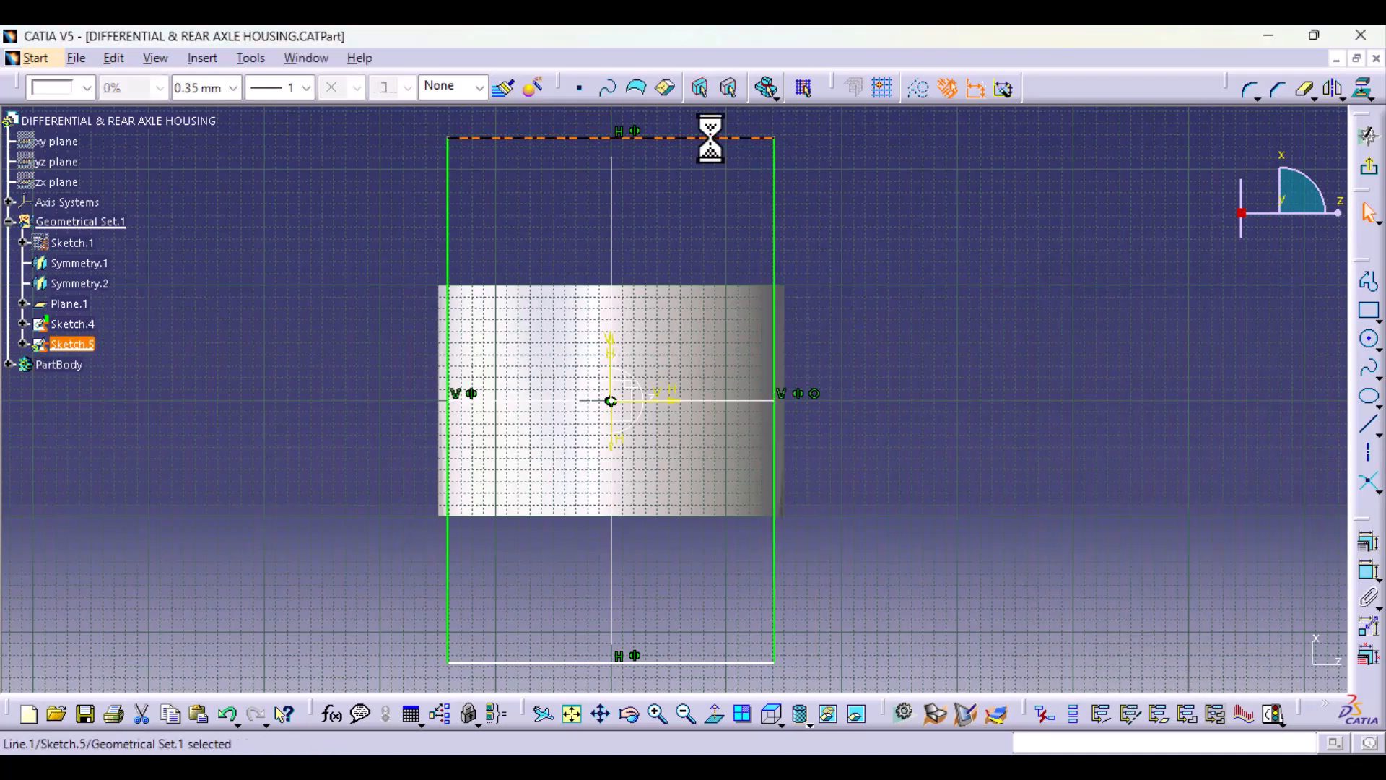
left_click(612, 156, "ctrl")
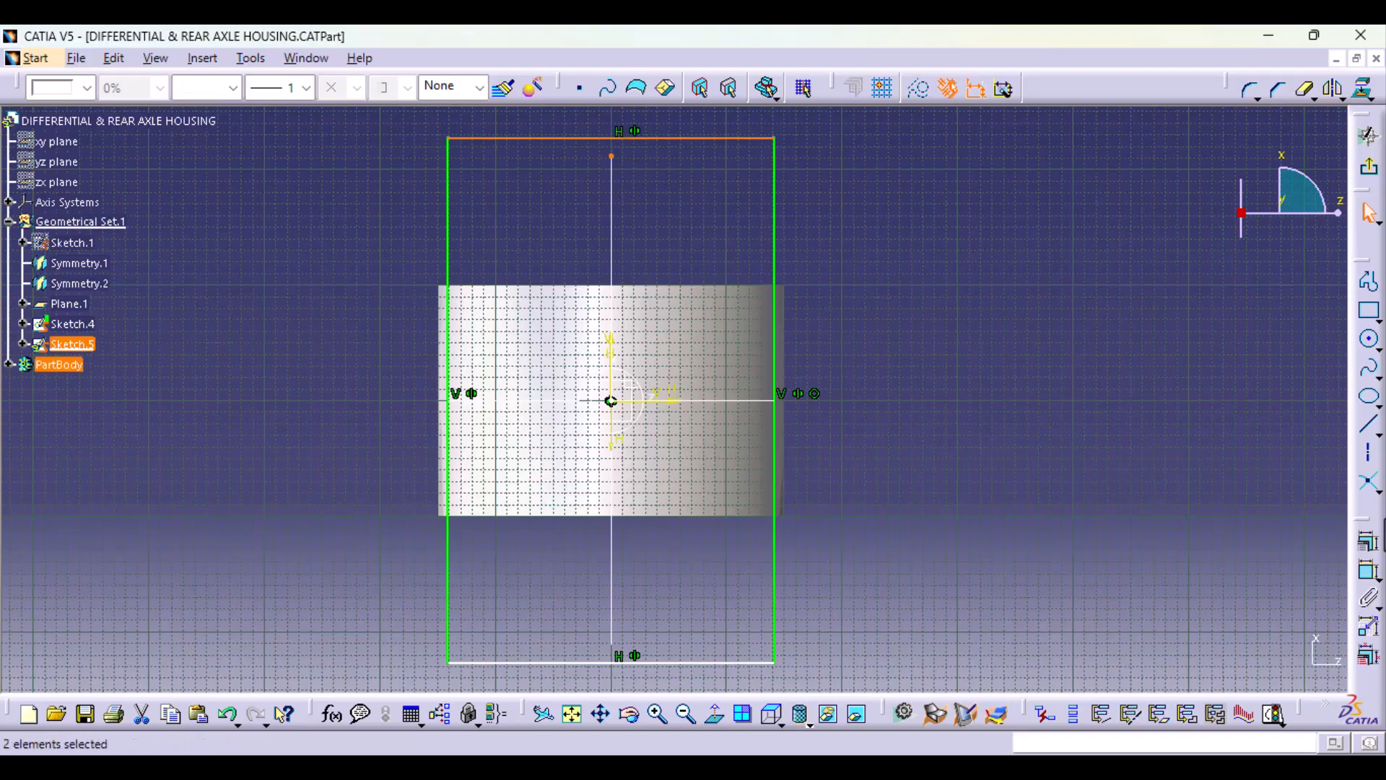
left_click(1369, 543)
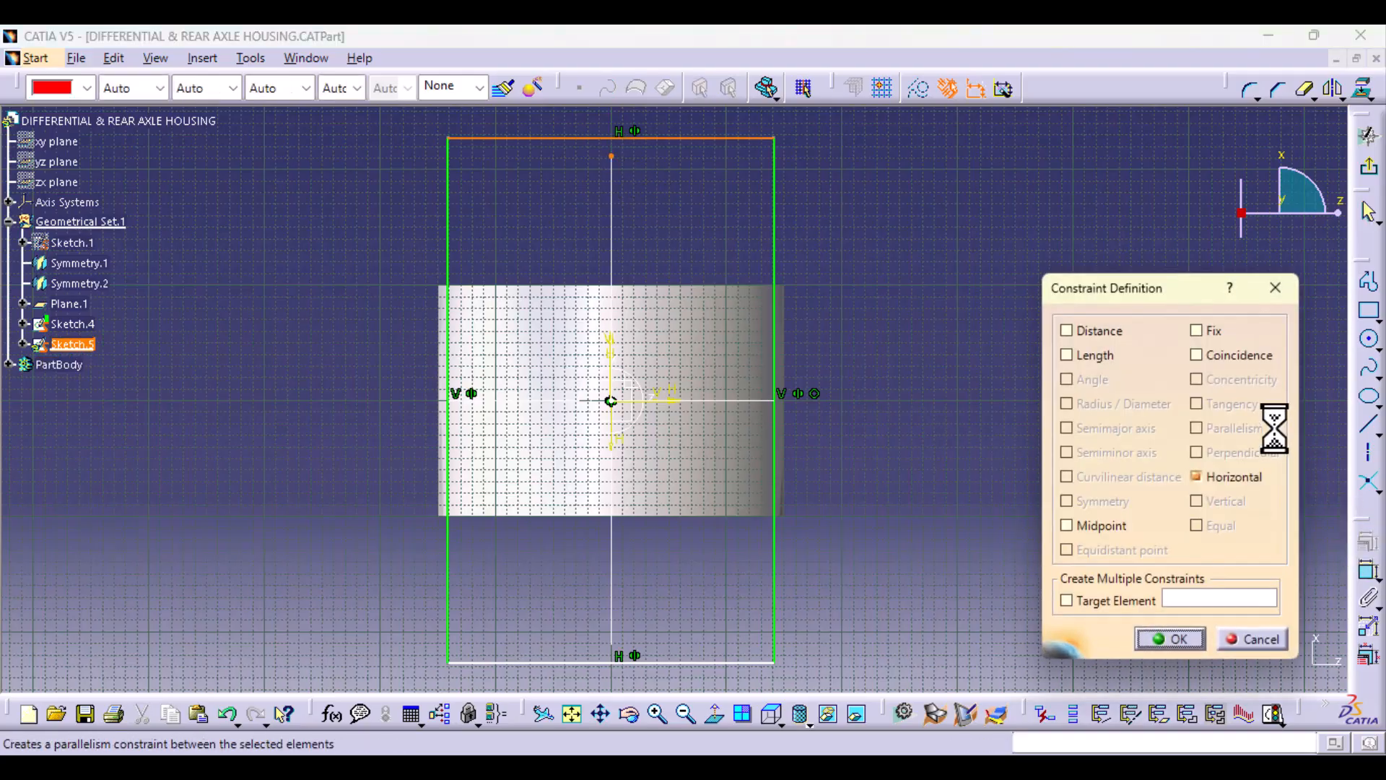
left_click(1220, 355)
left_click(1177, 638)
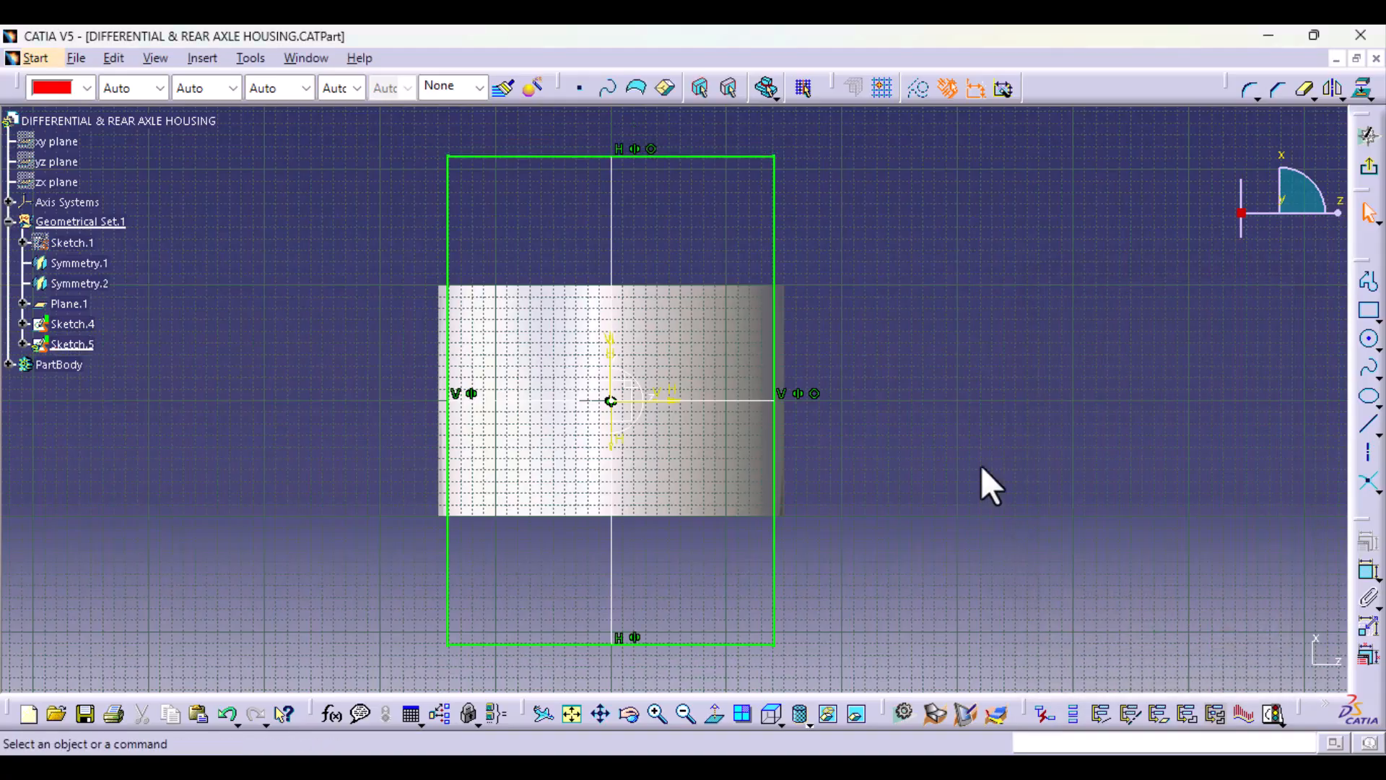
Step: Round all four corners of the rectangle together with the Corner tool, at a radius of about 28 mm
mouse_move(982, 468)
middle_mouse_down()
mouse_move(940, 436)
mouse_move(653, 452)
mouse_move(682, 261)
mouse_move(866, 505)
mouse_move(619, 660)
mouse_move(642, 345)
mouse_move(718, 231)
mouse_move(582, 266)
mouse_move(580, 249)
middle_mouse_up()
middle_click_drag(1023, 394, 1038, 470)
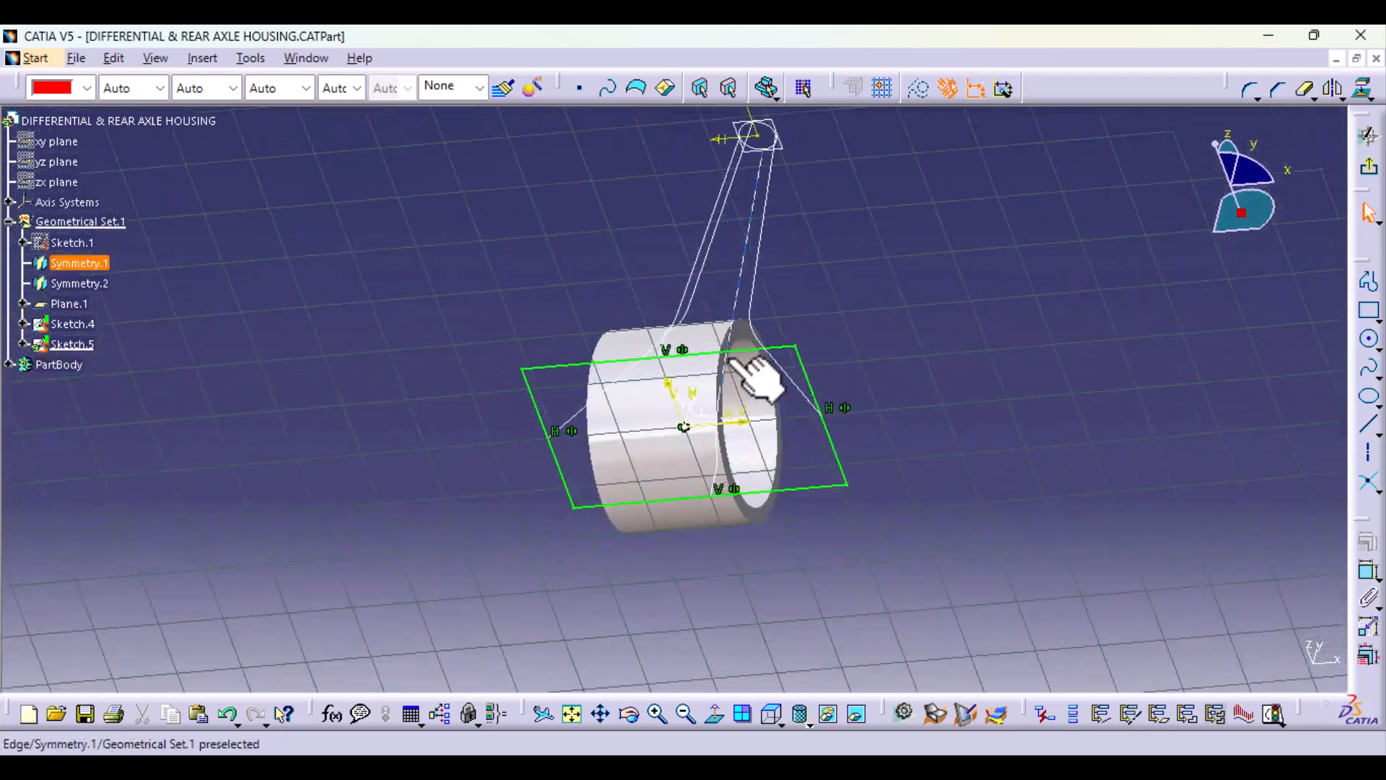
left_click(798, 348)
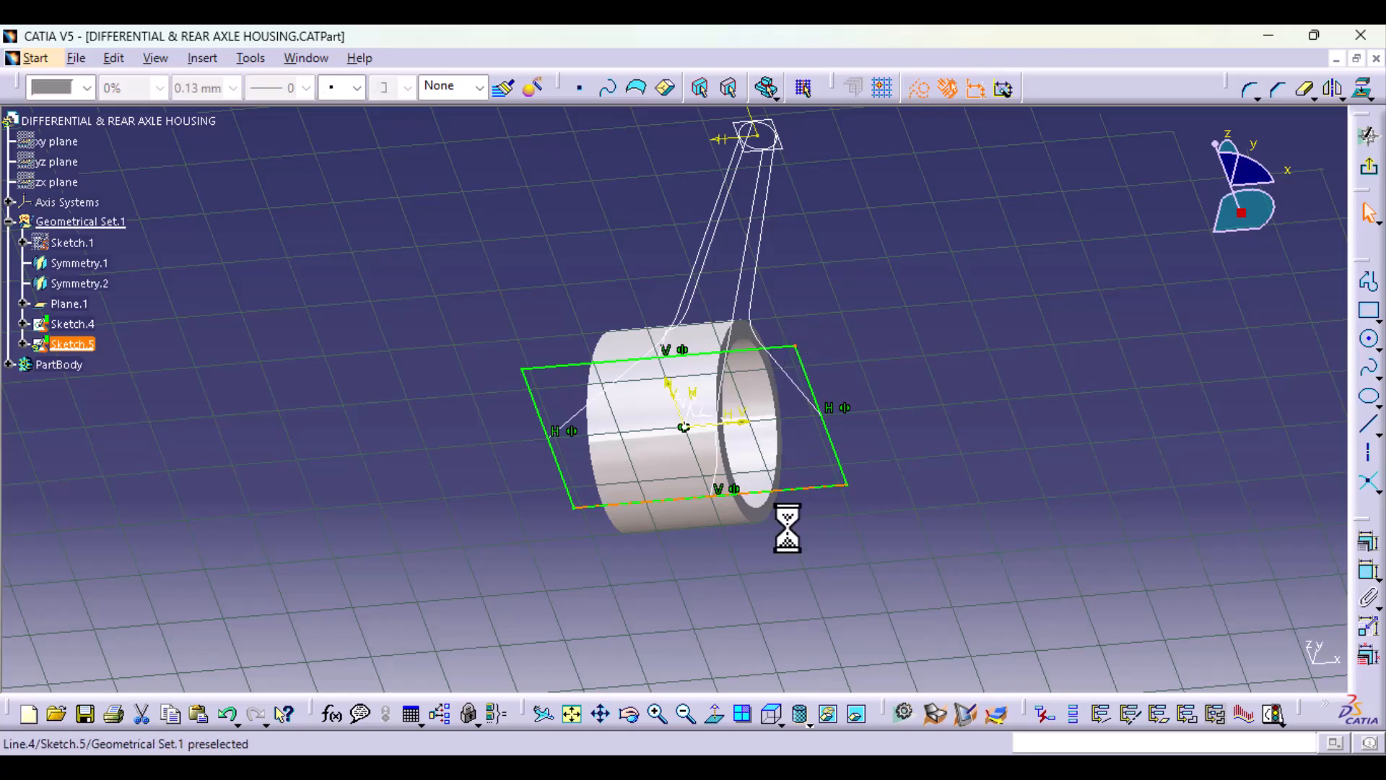
left_click(849, 487, "ctrl")
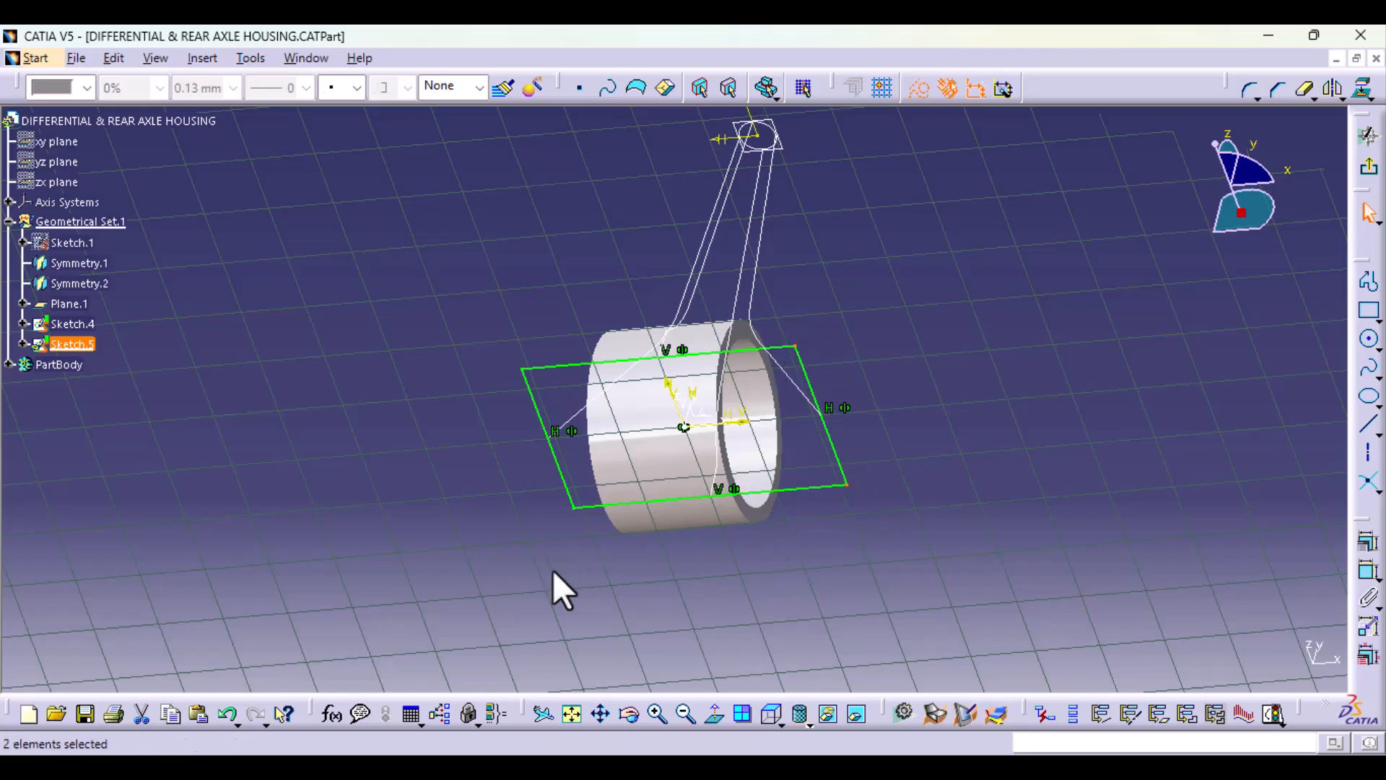
left_click(522, 369, "ctrl")
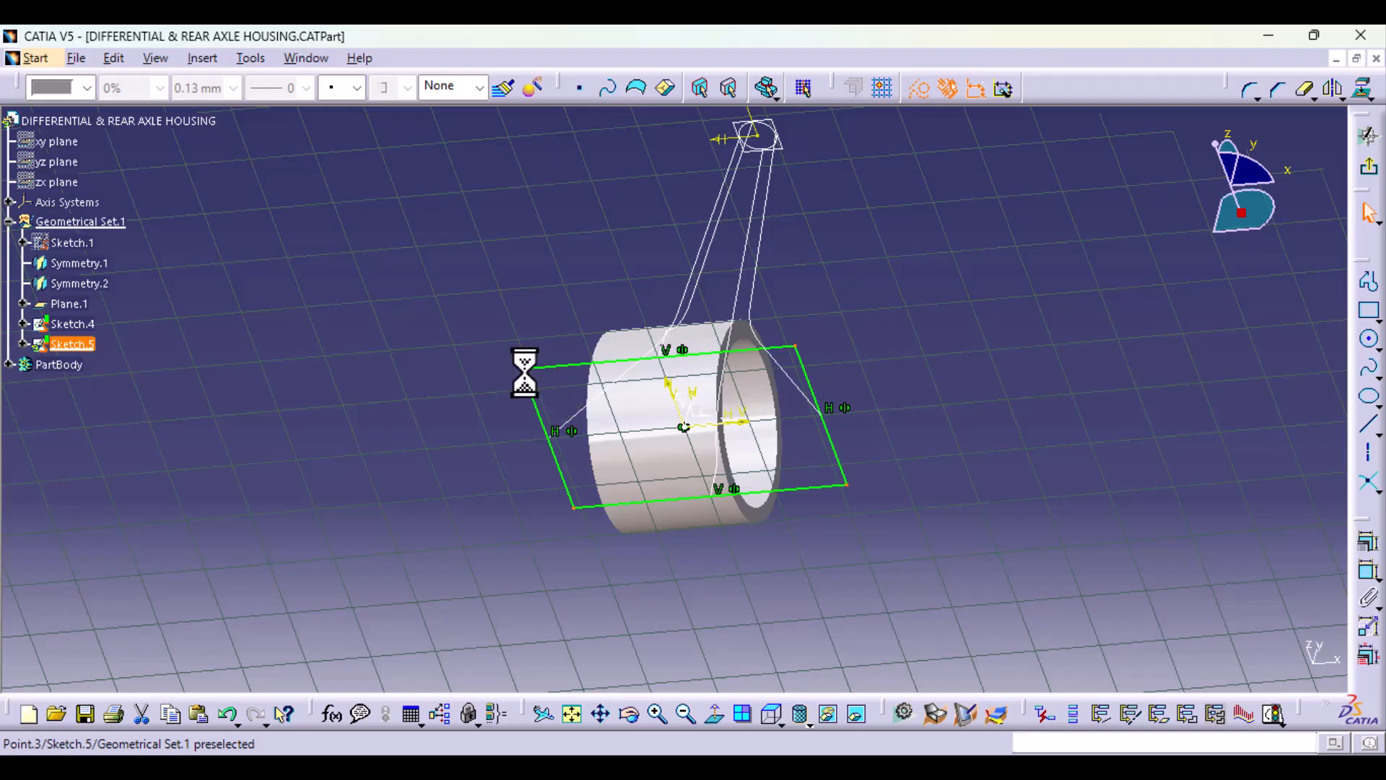
left_click(1248, 89)
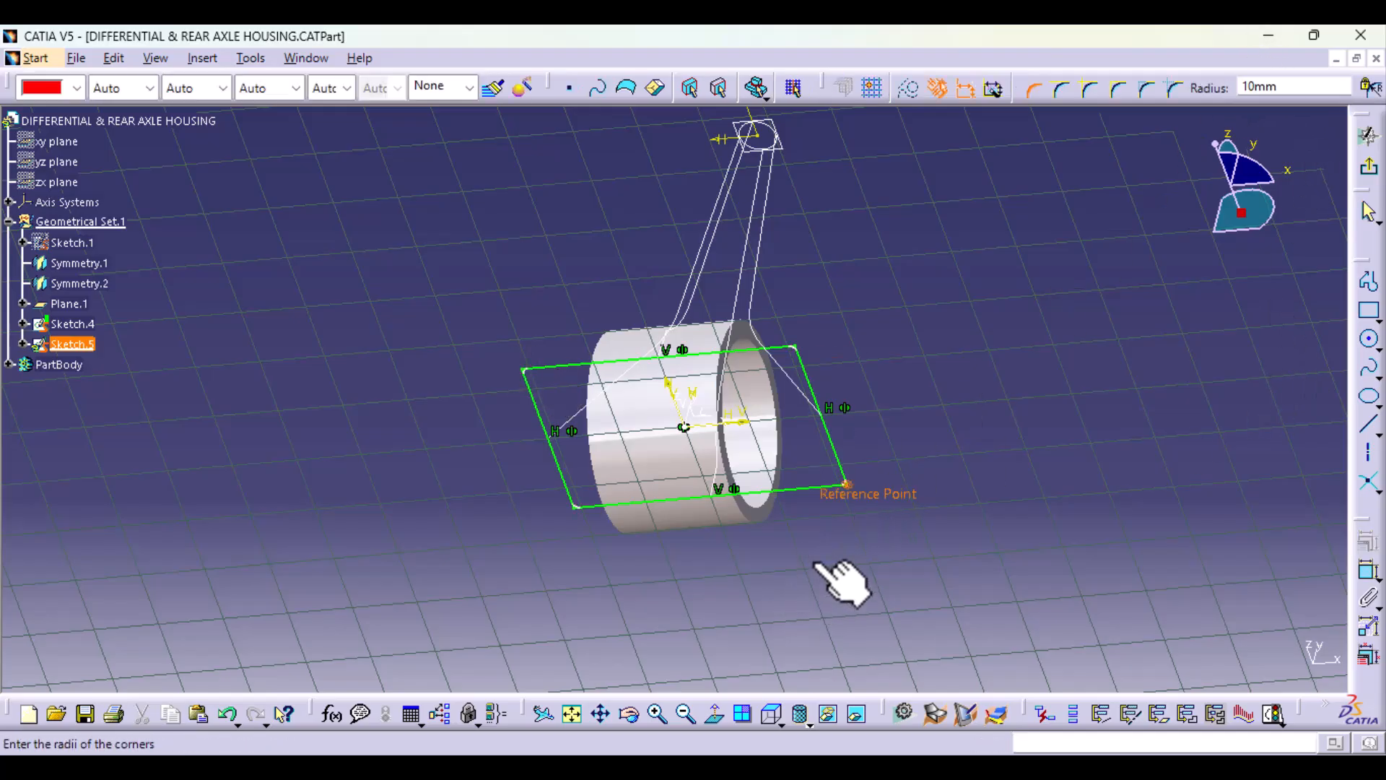
left_click(716, 719)
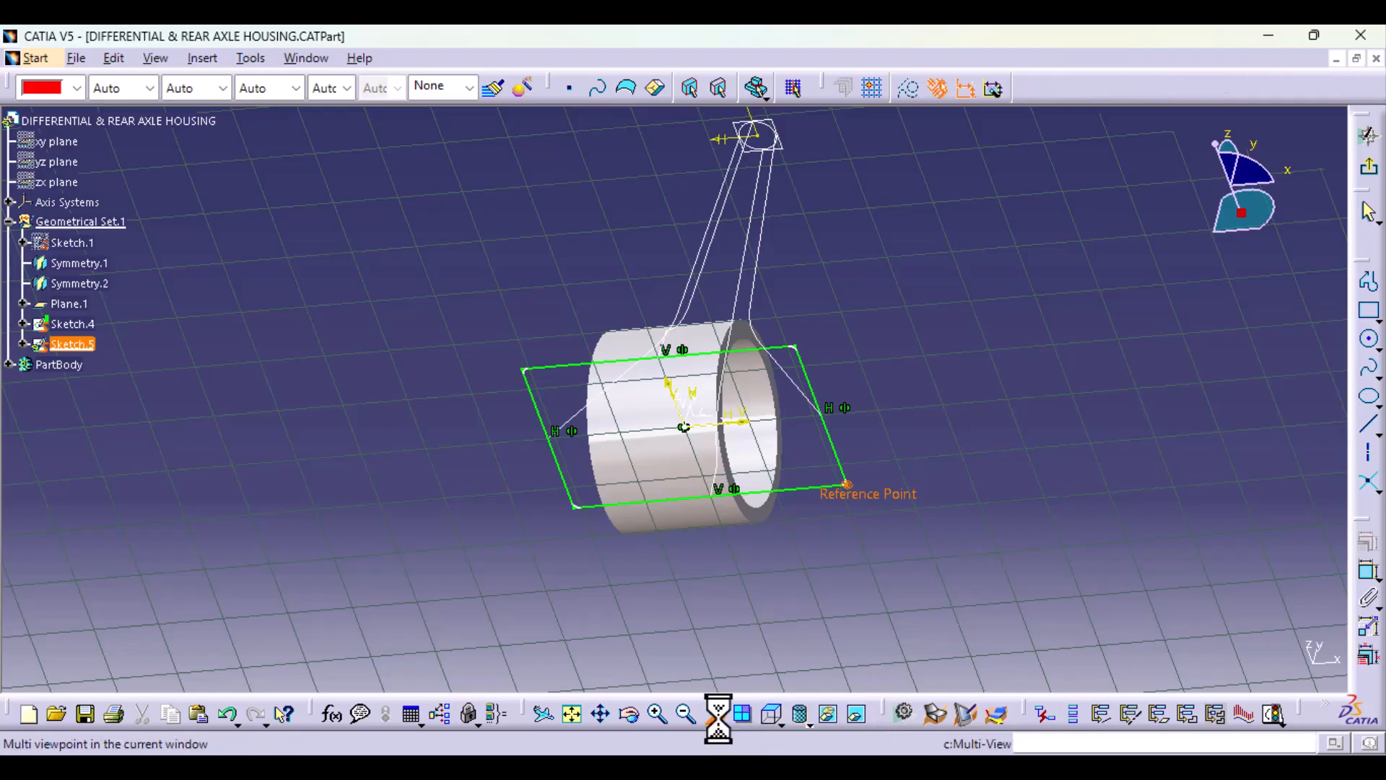
mouse_move(771, 654)
middle_mouse_down()
mouse_move(717, 479)
mouse_move(792, 579)
mouse_move(724, 427)
middle_mouse_up()
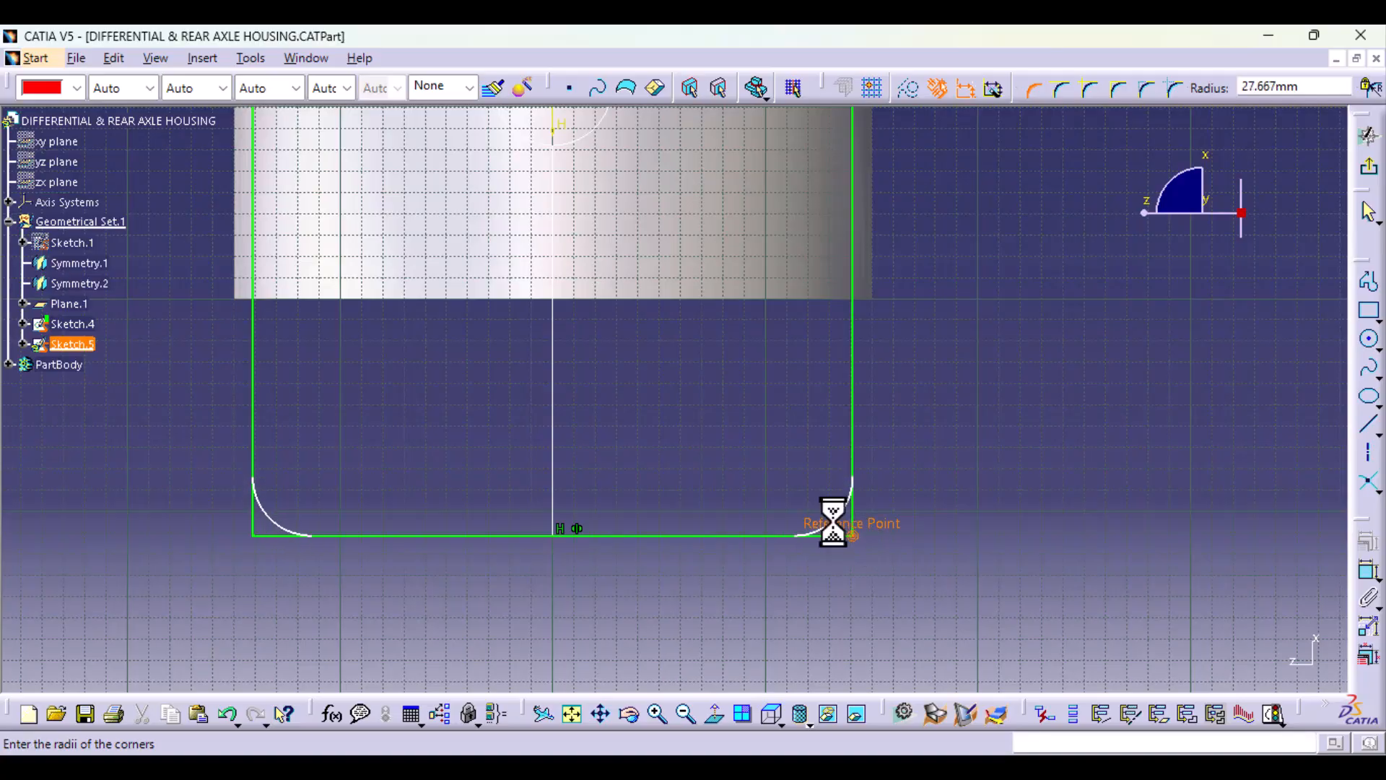
Step: Set the rectangle's corner radius to 30 mm and exit the sketch
double_click(817, 500)
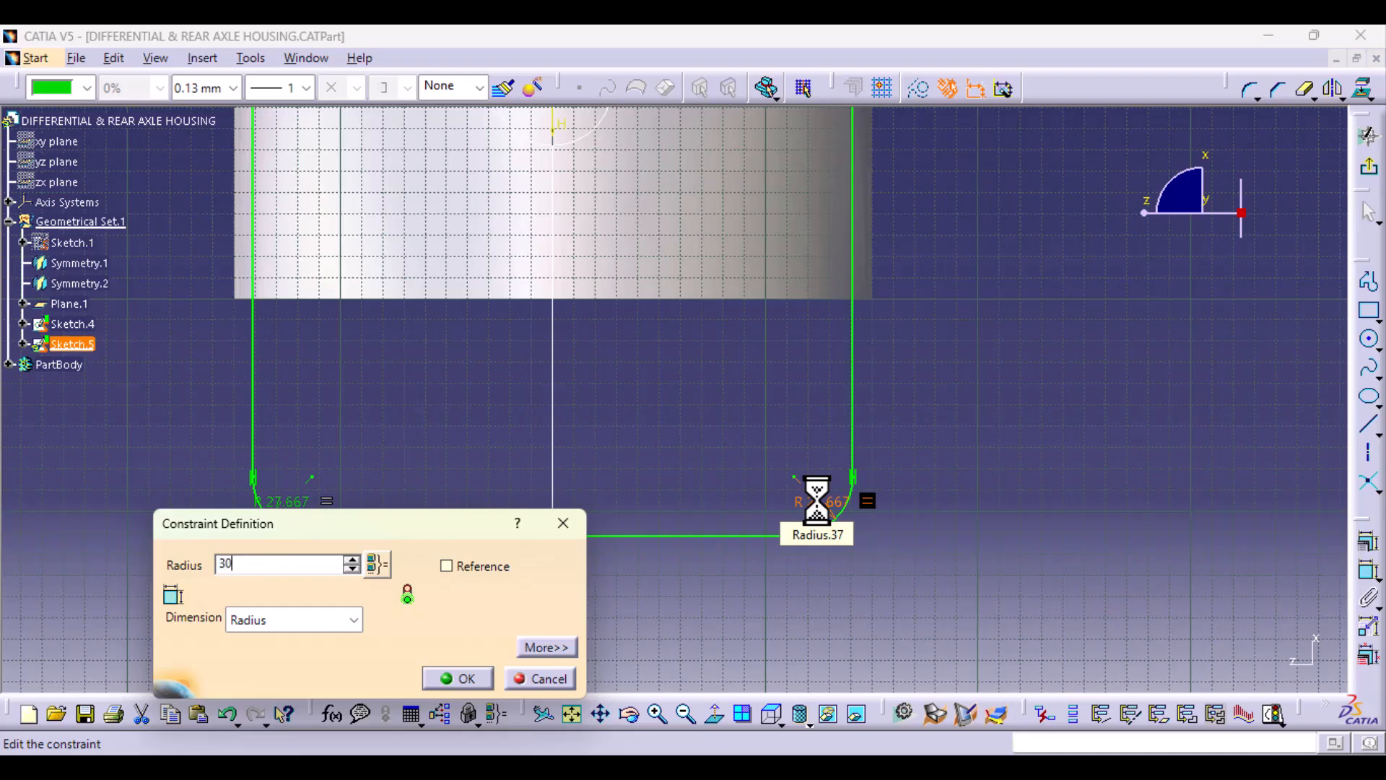
key("Return")
left_click(1179, 443)
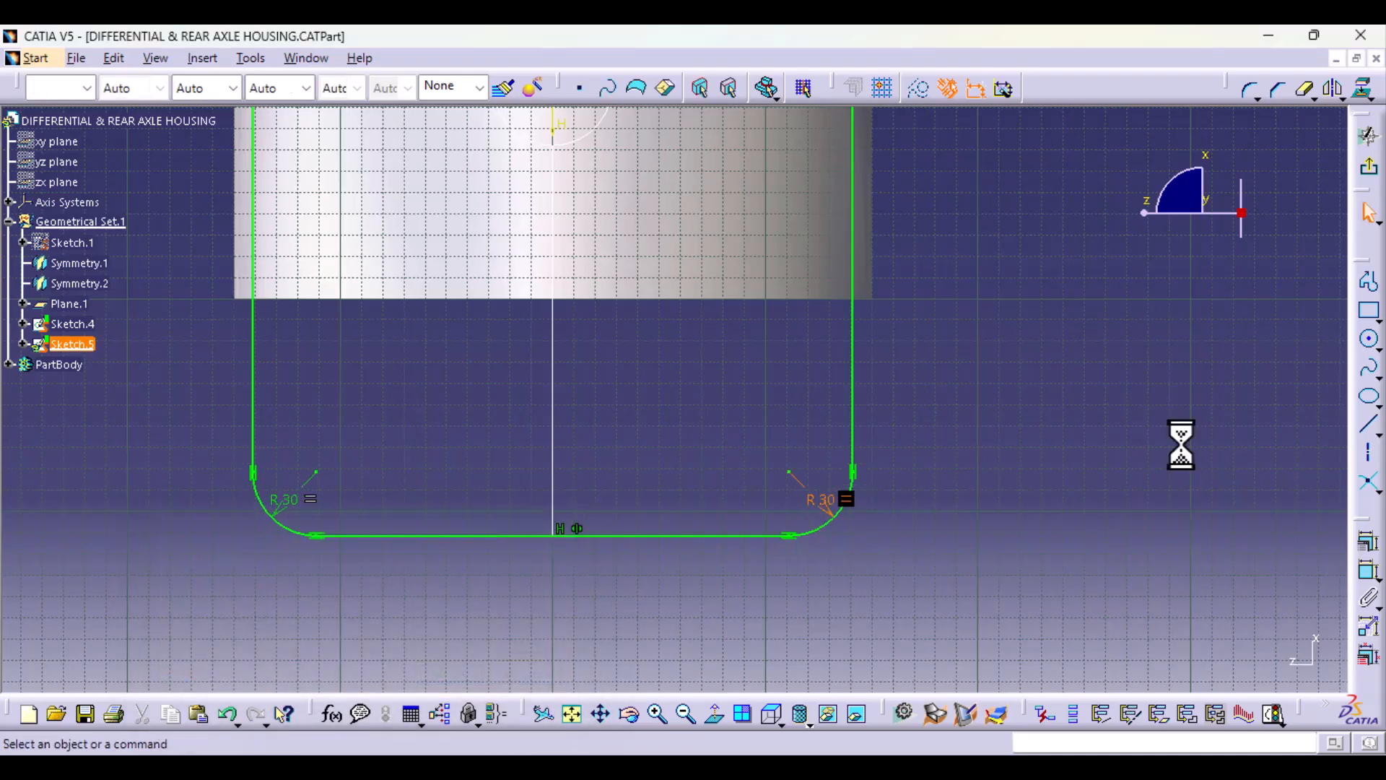
left_click(1368, 170)
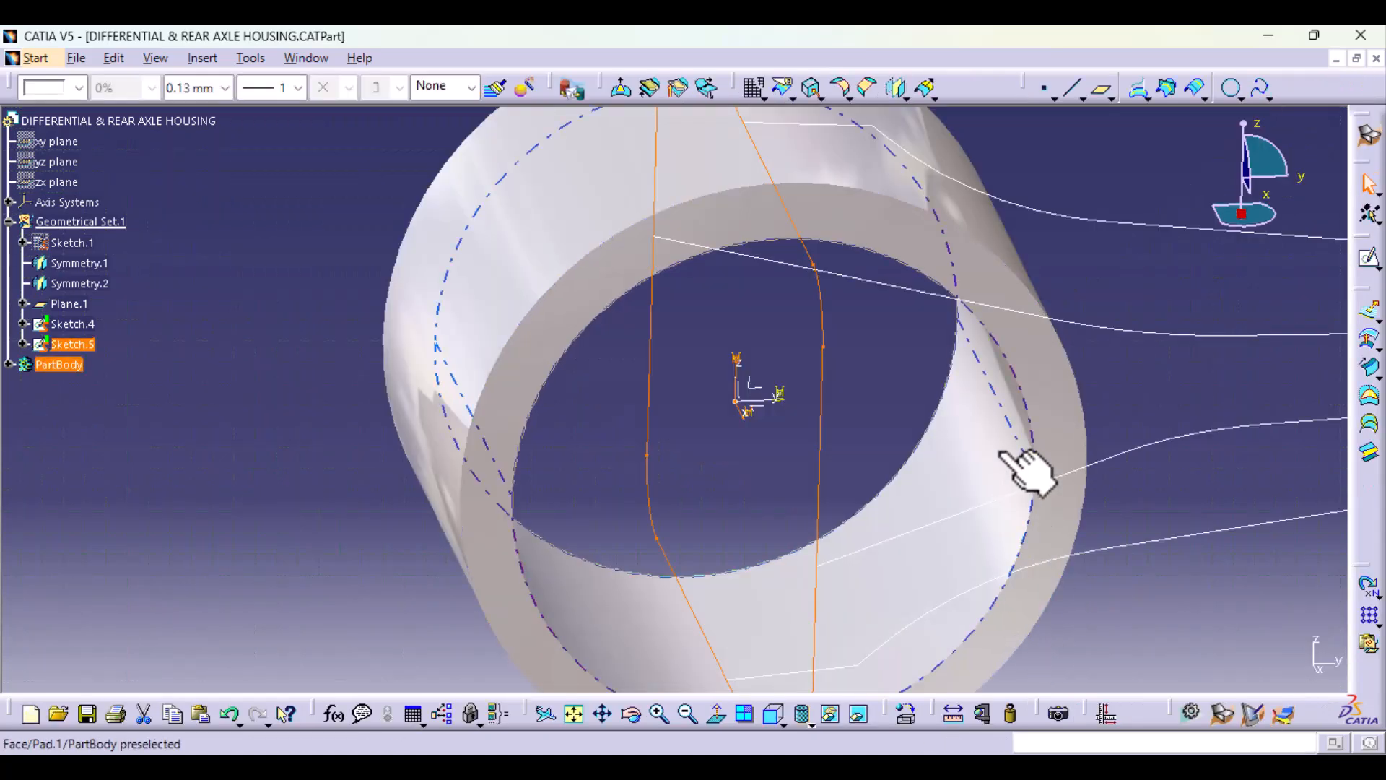
mouse_move(1011, 470)
middle_mouse_down()
mouse_move(967, 648)
mouse_move(720, 560)
mouse_move(773, 332)
mouse_move(959, 540)
mouse_move(495, 551)
mouse_move(678, 505)
mouse_move(808, 619)
mouse_move(631, 478)
mouse_move(513, 561)
mouse_move(671, 610)
mouse_move(678, 527)
middle_mouse_up()
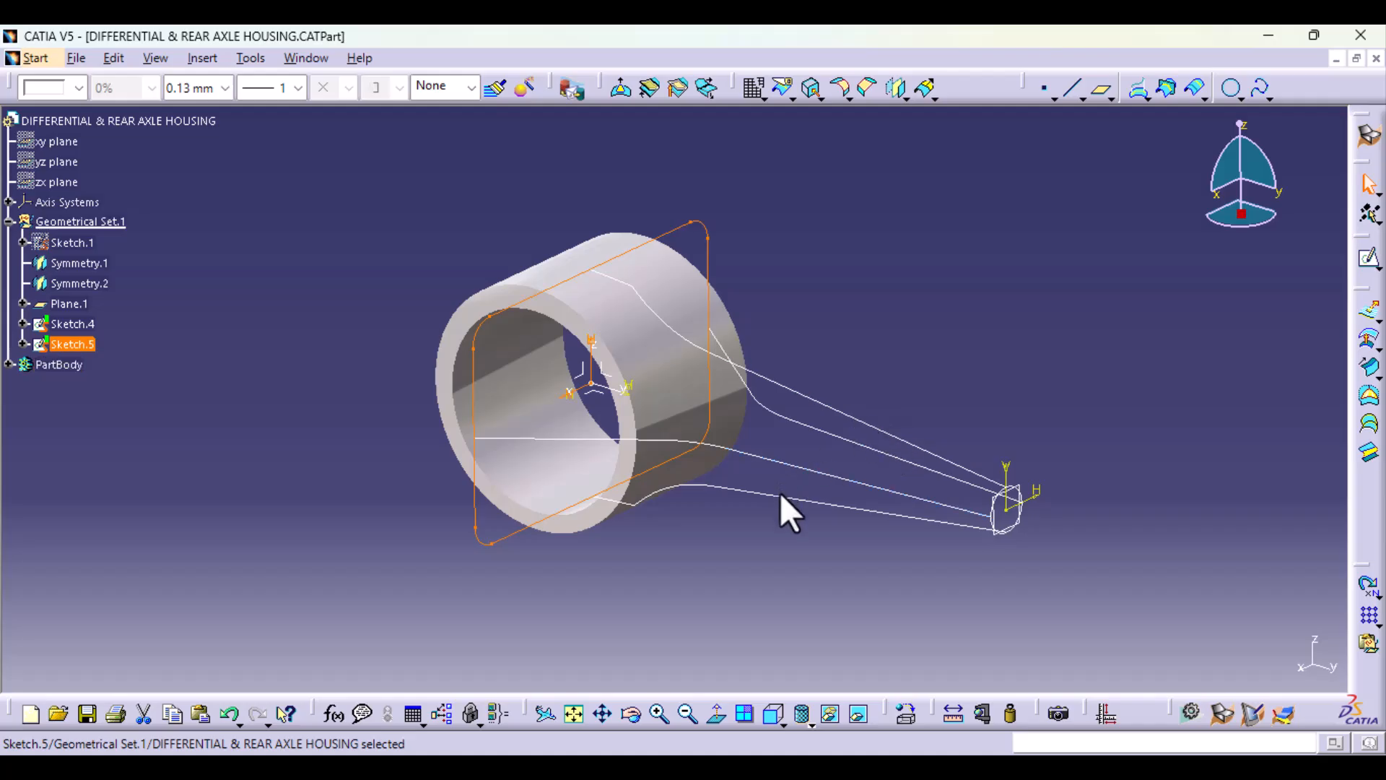
Step: Switch to Part Design and define PartBody as the in-work object
mouse_move(816, 514)
middle_mouse_down()
mouse_move(520, 496)
mouse_move(700, 563)
mouse_move(884, 511)
mouse_move(718, 582)
mouse_move(706, 449)
mouse_move(866, 458)
mouse_move(913, 505)
middle_mouse_up()
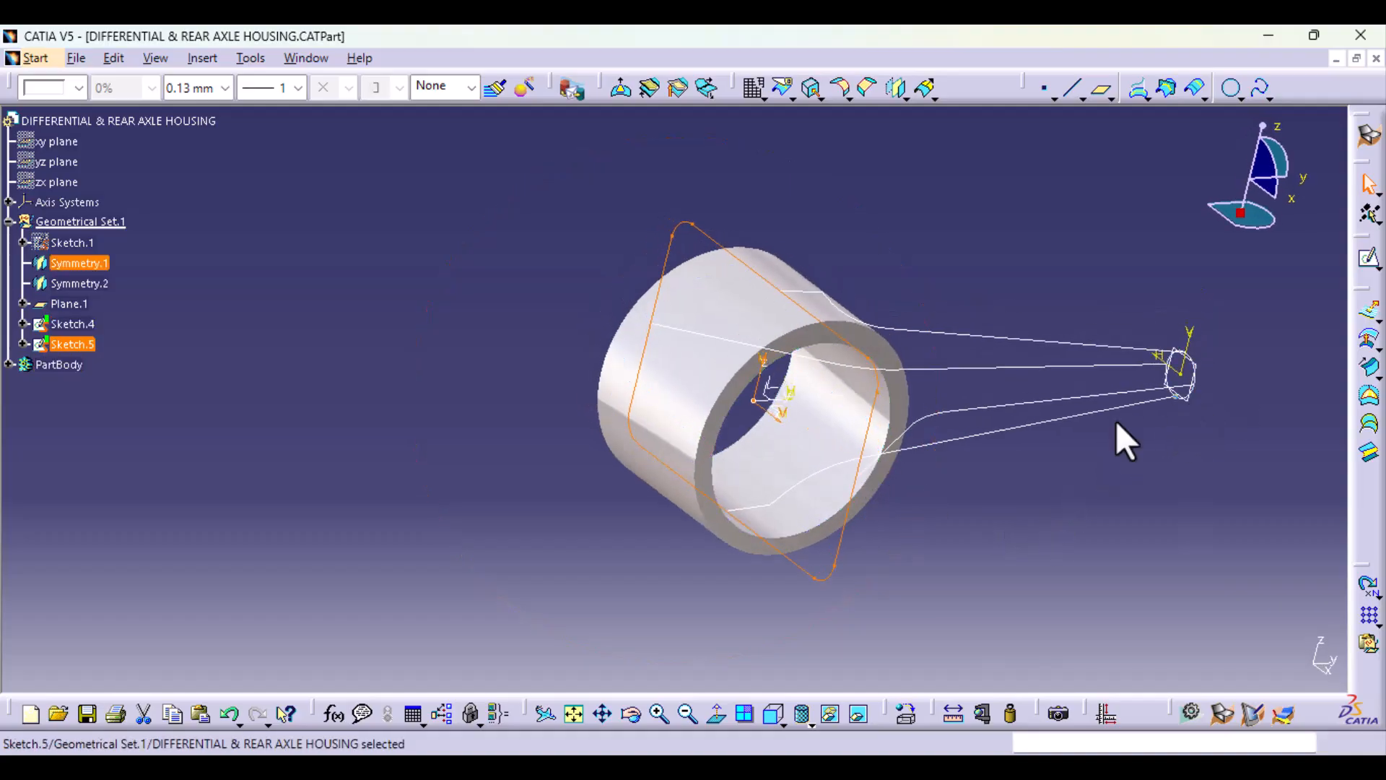
middle_click_drag(808, 574, 583, 617)
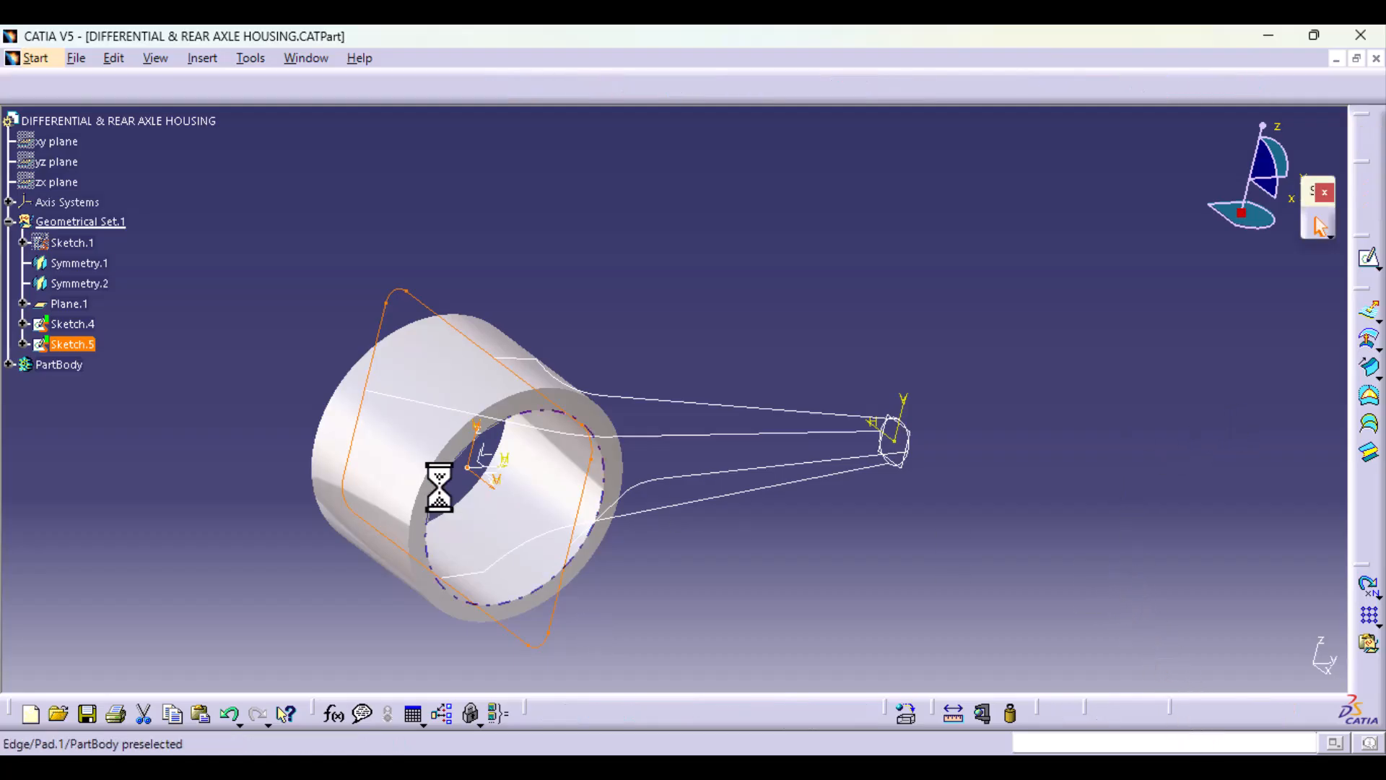
right_click(54, 366)
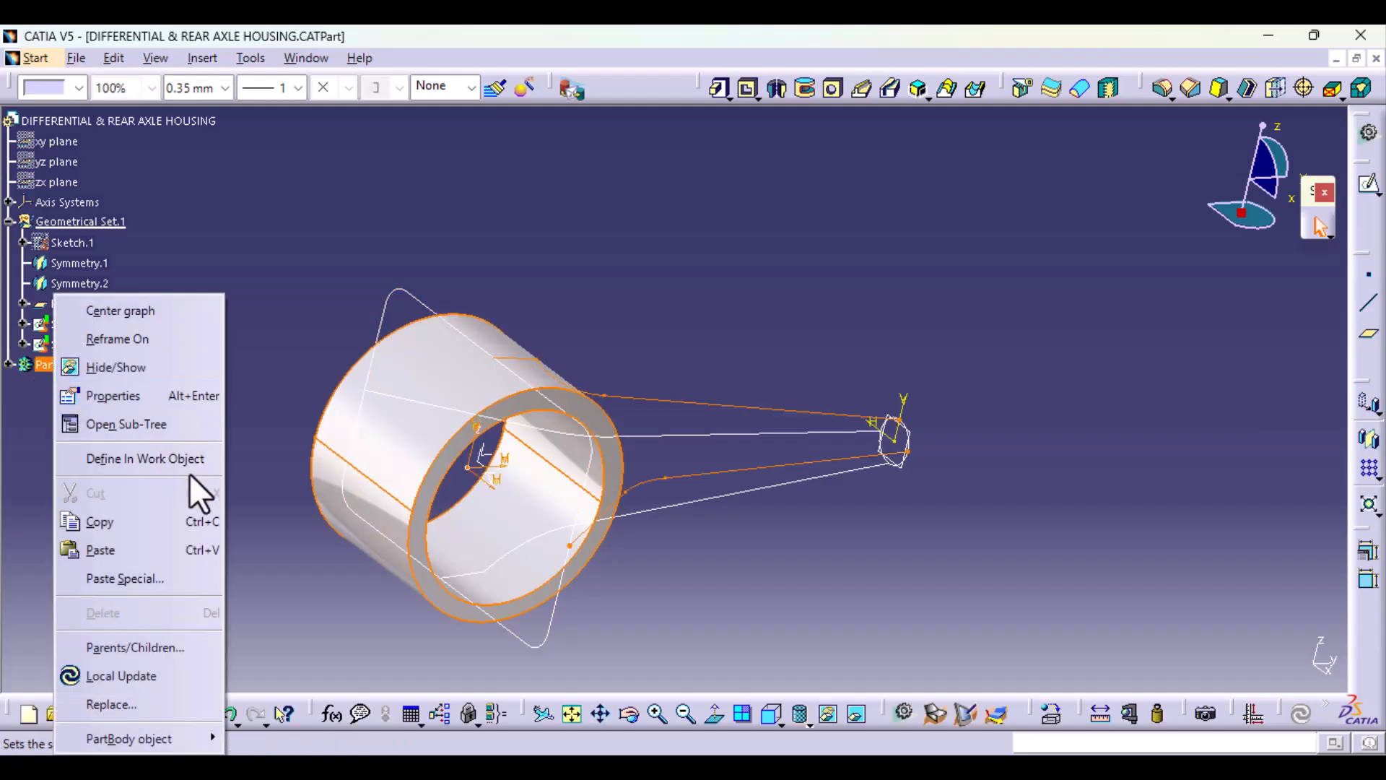
left_click(186, 461)
left_click(46, 368)
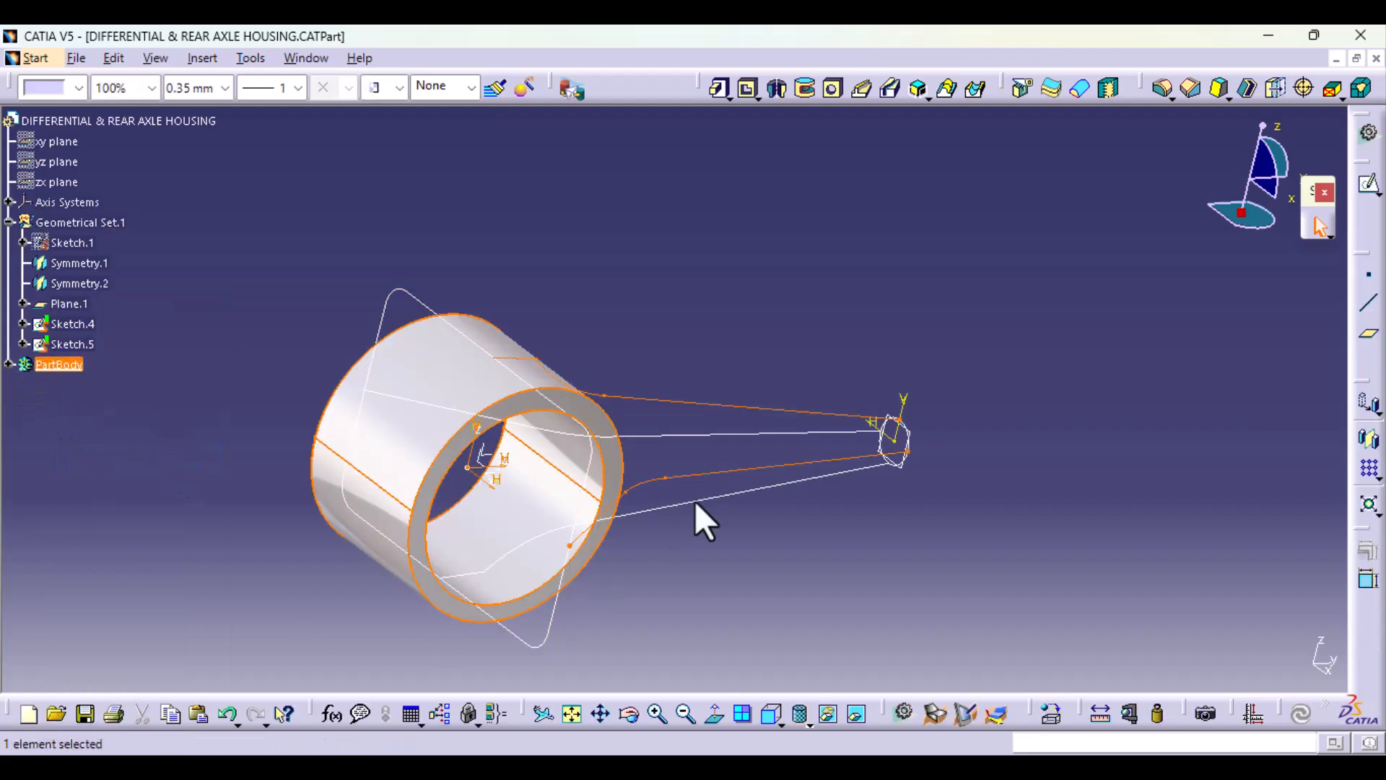
left_click(864, 561)
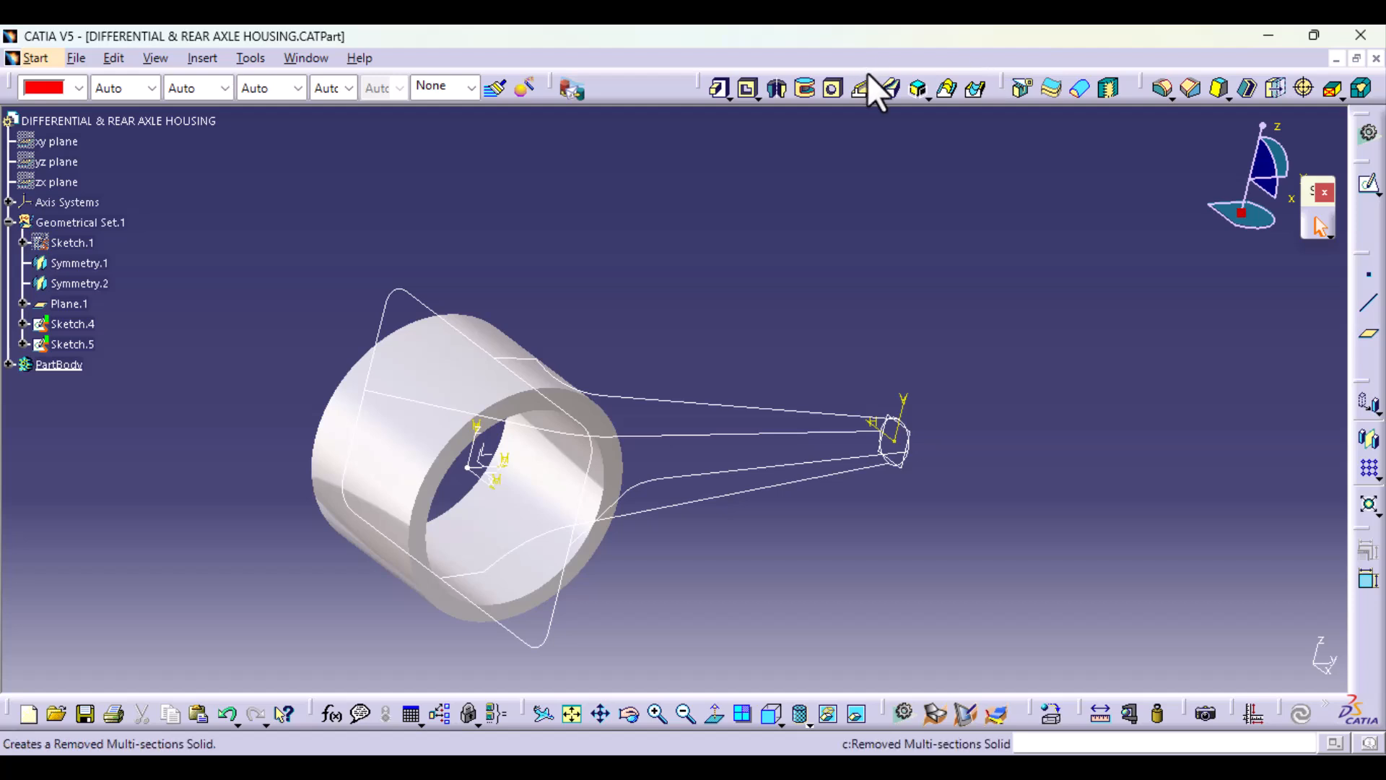
Step: Start a Multi-sections Solid with the rounded rectangle Sketch.5 and the circle Sketch.4 as its sections
left_click(948, 89)
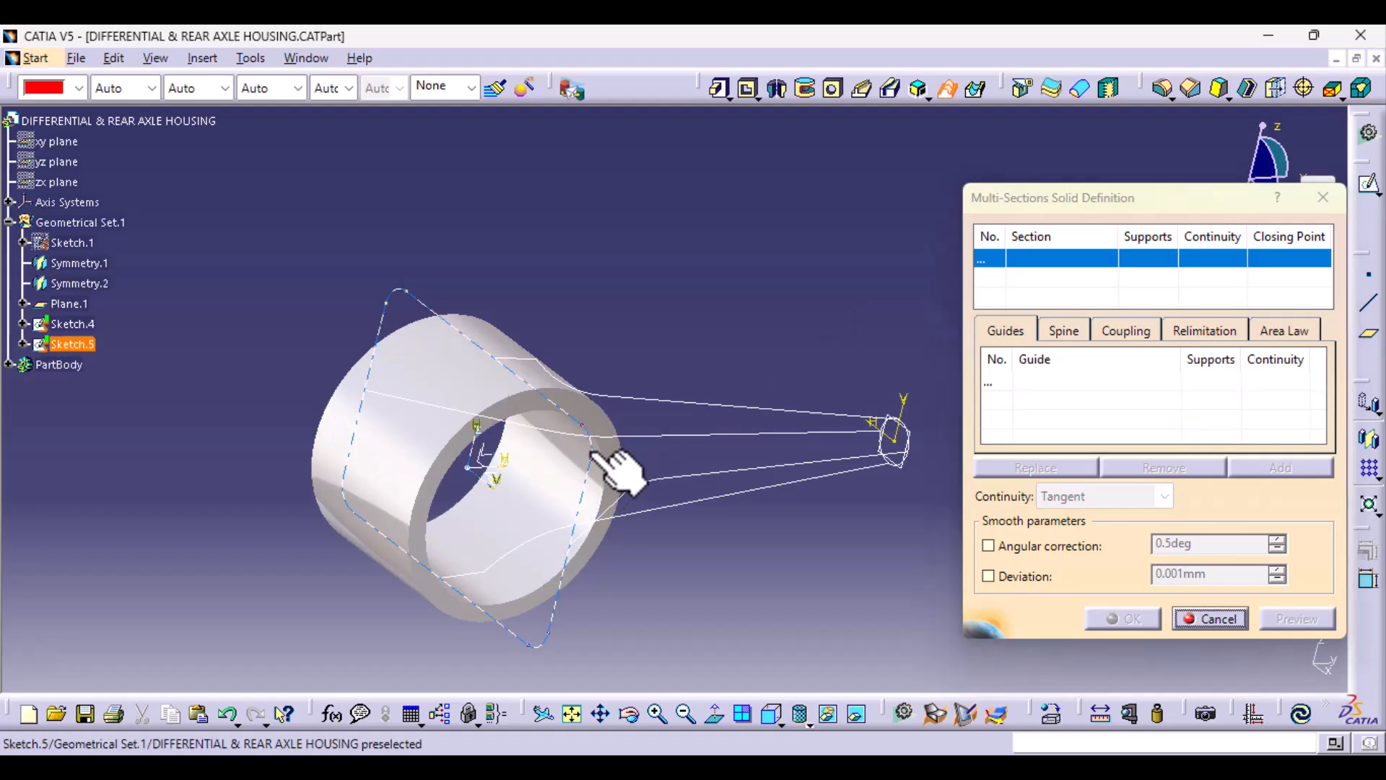
left_click(613, 466)
mouse_move(899, 492)
middle_mouse_down()
mouse_move(730, 509)
mouse_move(724, 448)
mouse_move(789, 378)
middle_mouse_up()
left_click(806, 425)
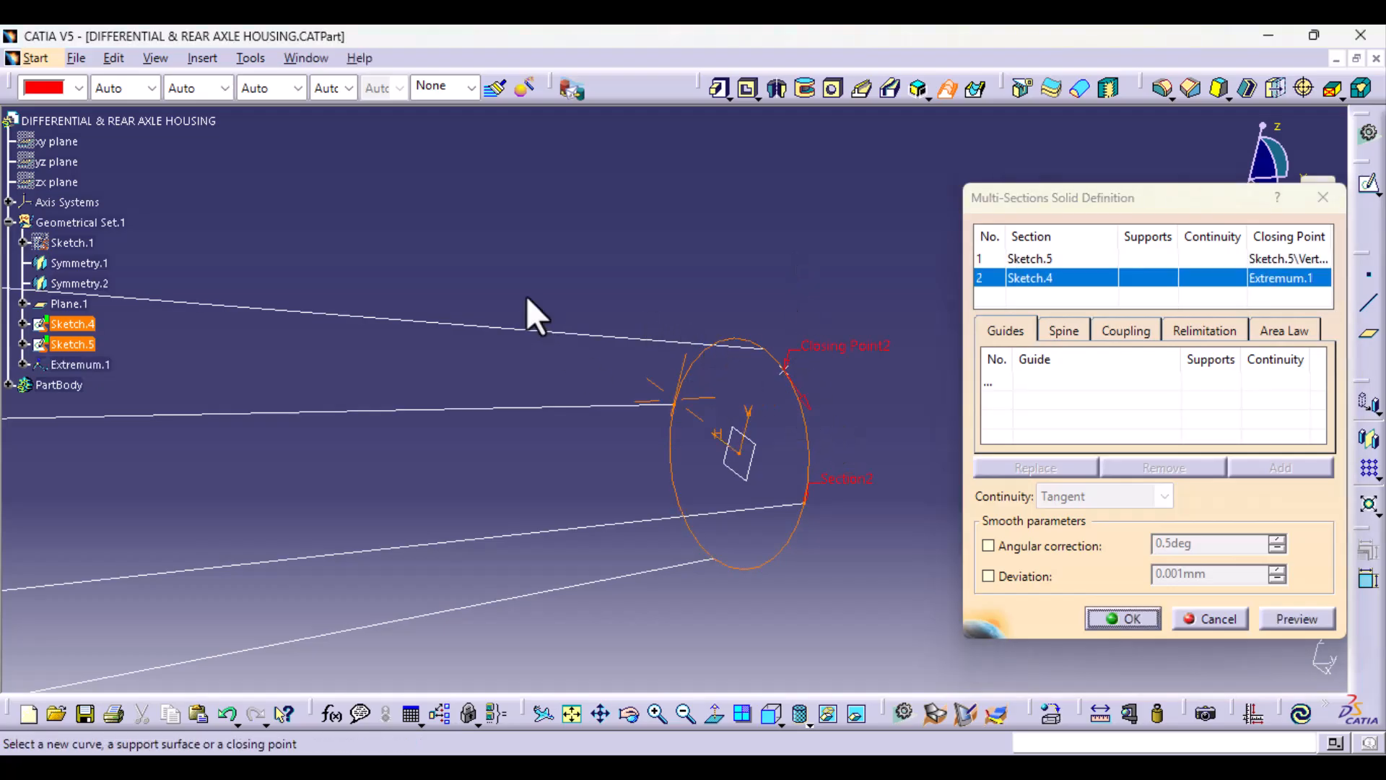
Step: Replace the closing point of the circular section Sketch.4 with the Sketch.2 curve's vertex on the circle
middle_click_drag(529, 313, 539, 549)
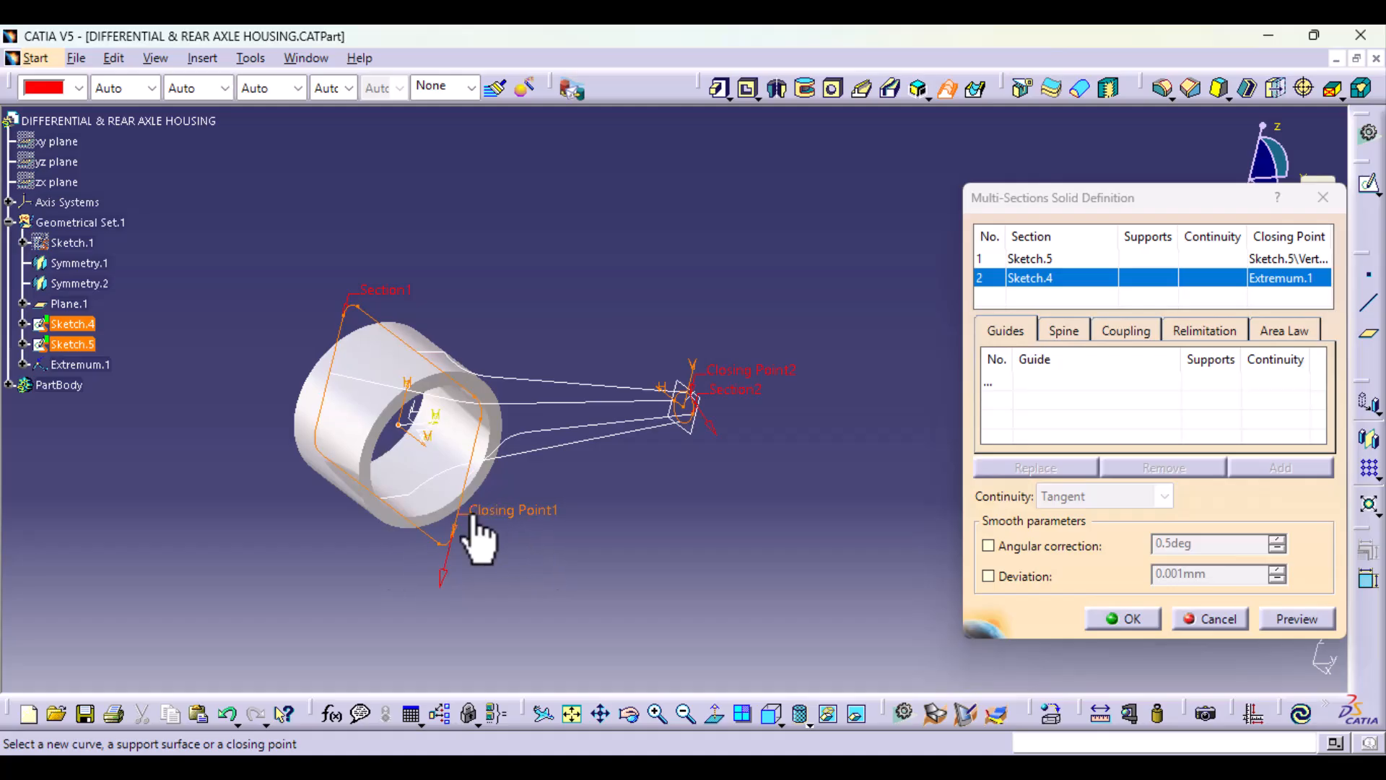
middle_click_drag(774, 527, 783, 297)
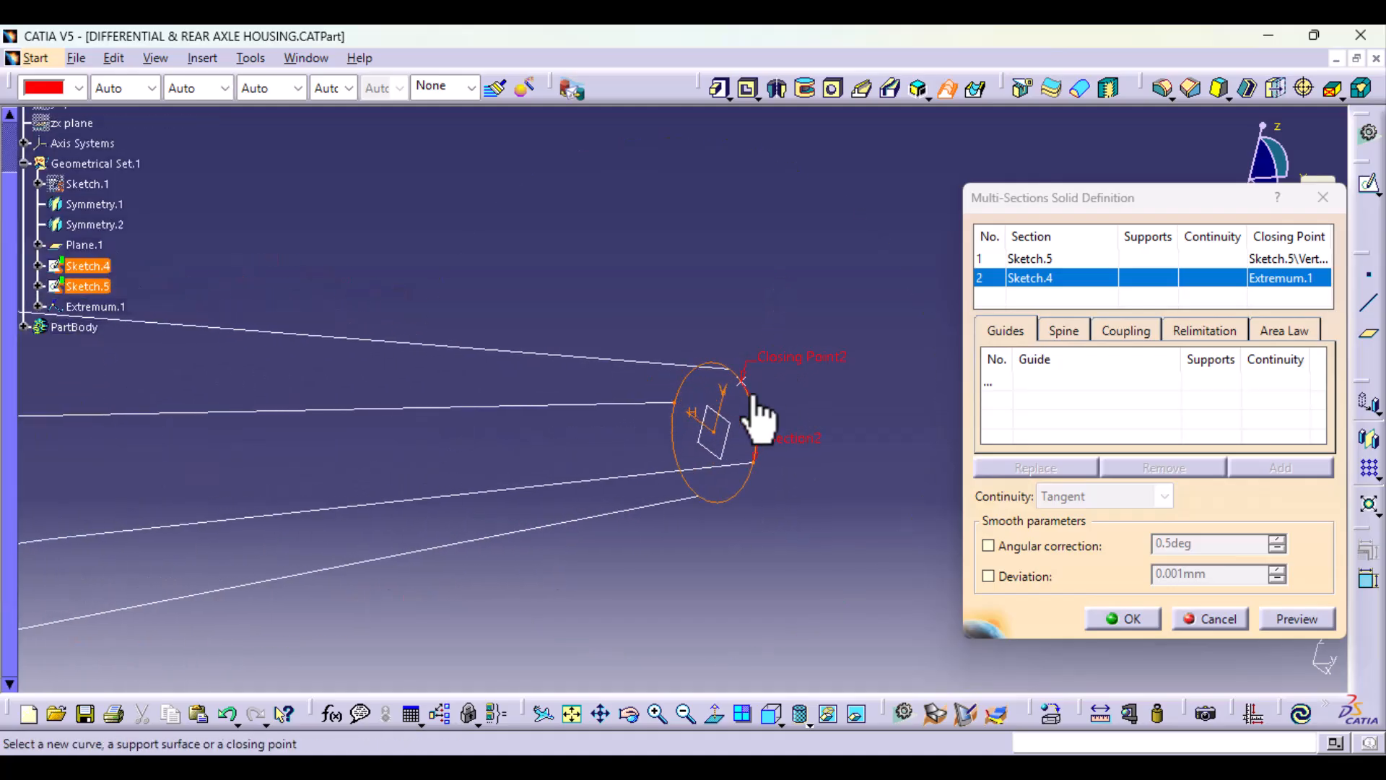
middle_click_drag(751, 408, 774, 547)
left_click(693, 397)
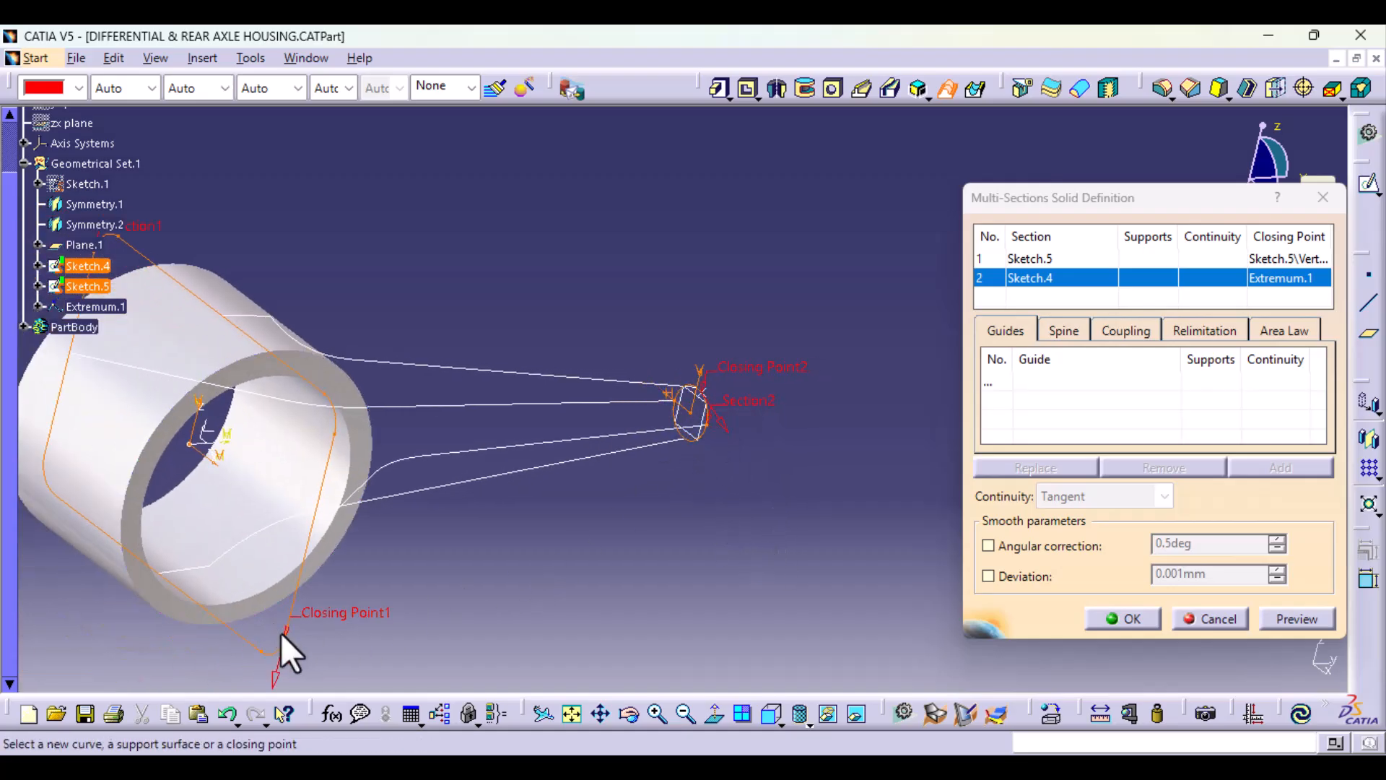
mouse_move(712, 585)
middle_mouse_down()
mouse_move(735, 286)
mouse_move(792, 443)
mouse_move(526, 489)
middle_mouse_up()
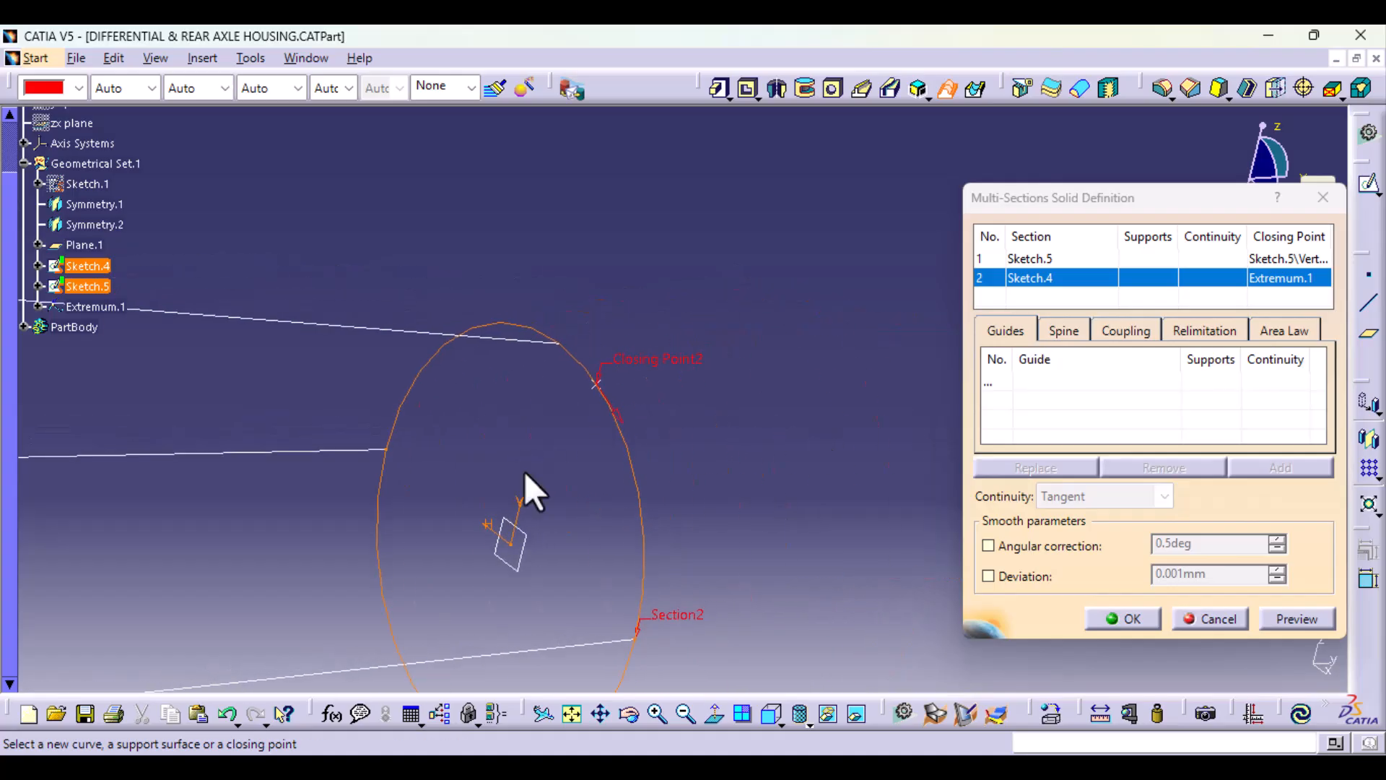
right_click(671, 363)
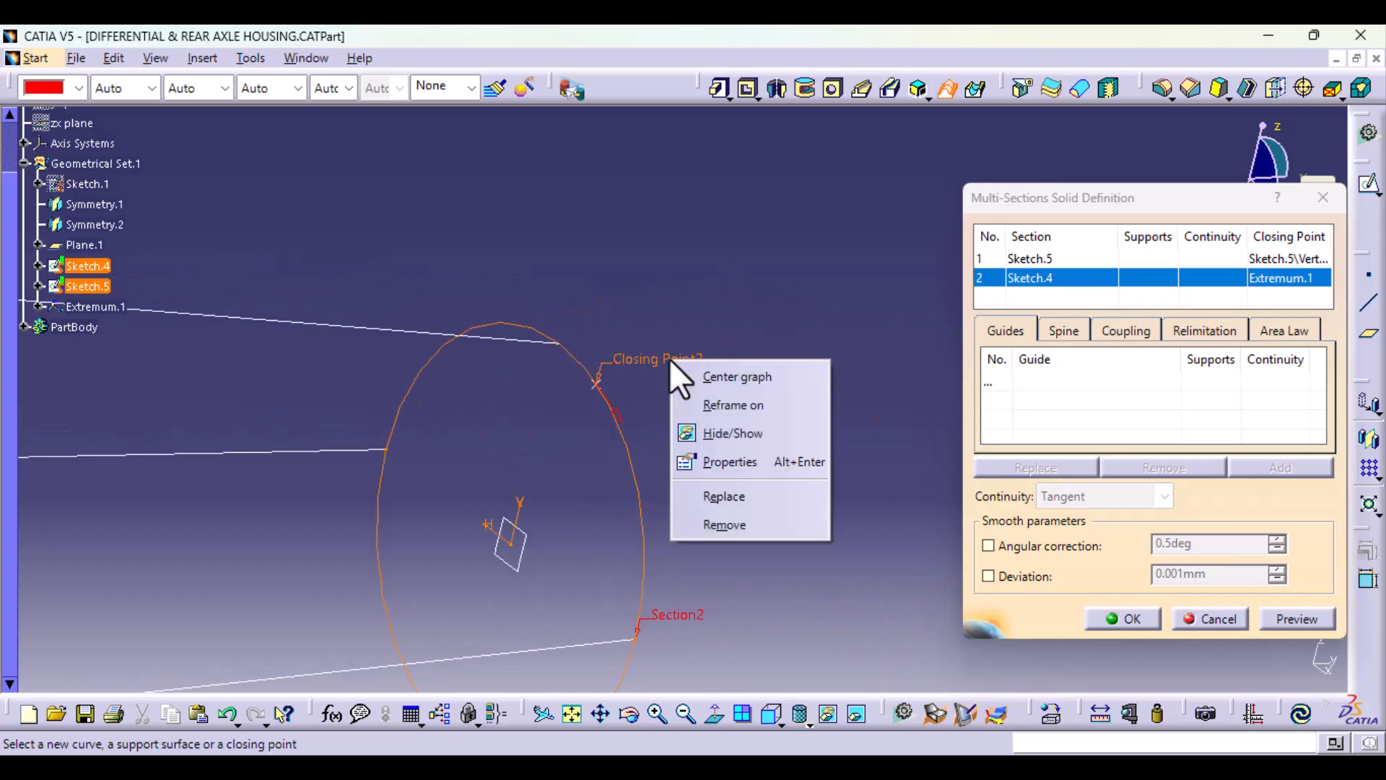
left_click(725, 498)
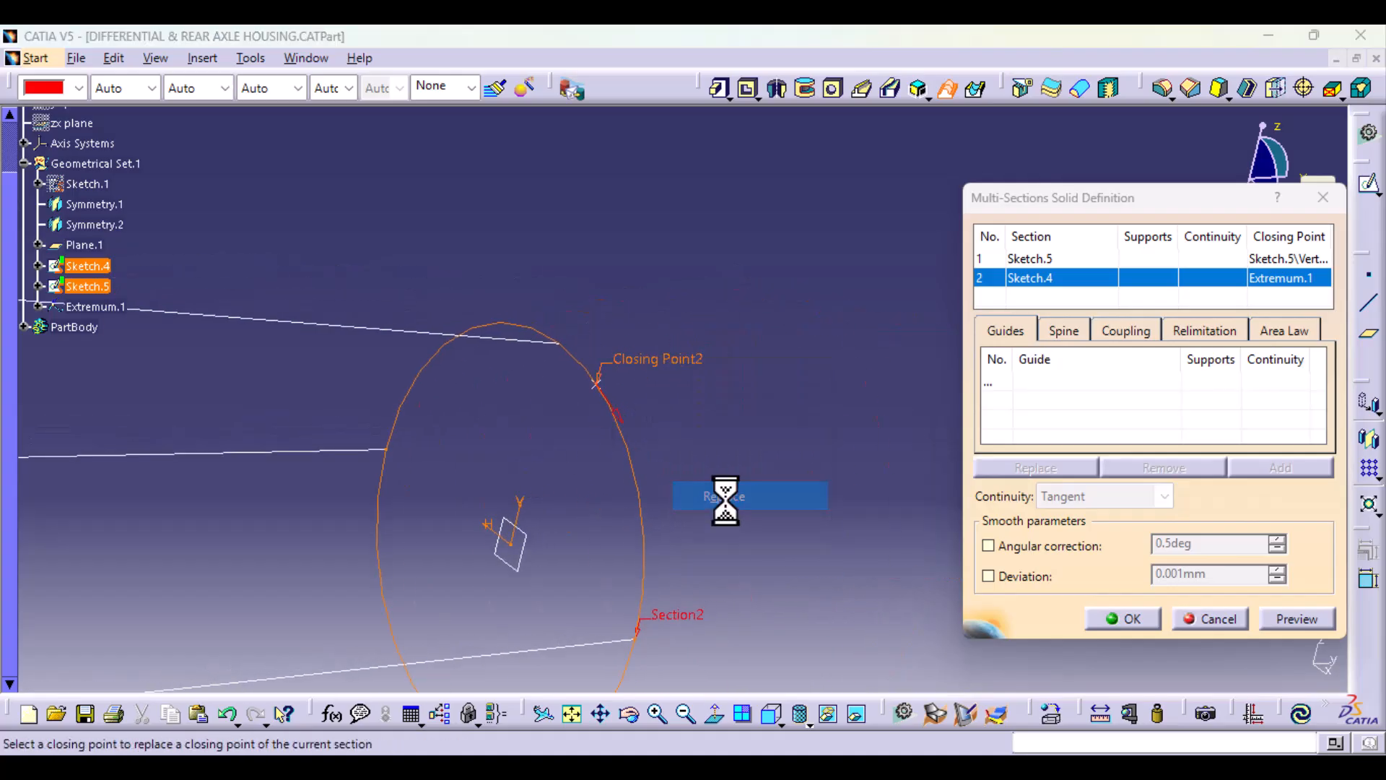
left_click(563, 345)
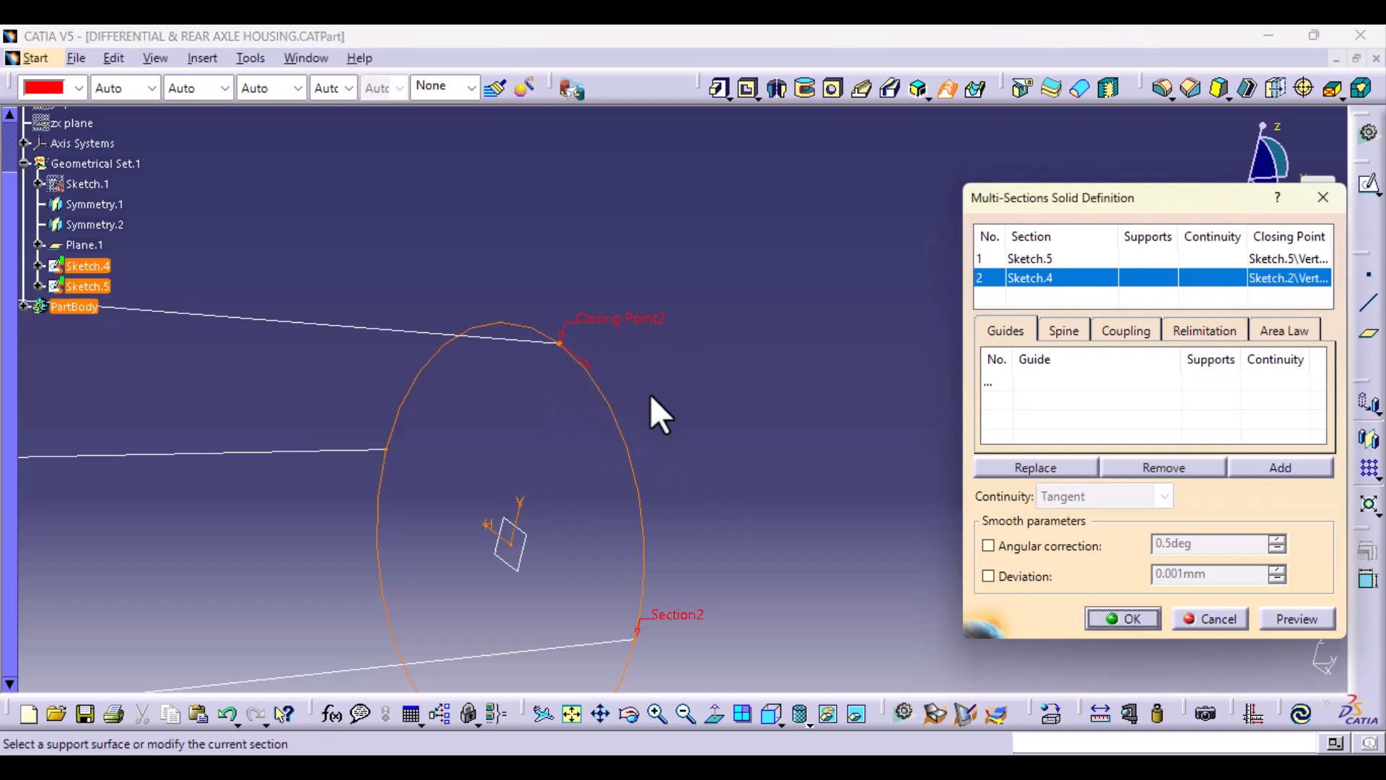
Step: Replace the closing point of the rectangular section Sketch.5 with the Sketch.2 curve's vertex on the rectangle's upper side
middle_click_drag(682, 370, 674, 673)
right_click(361, 606)
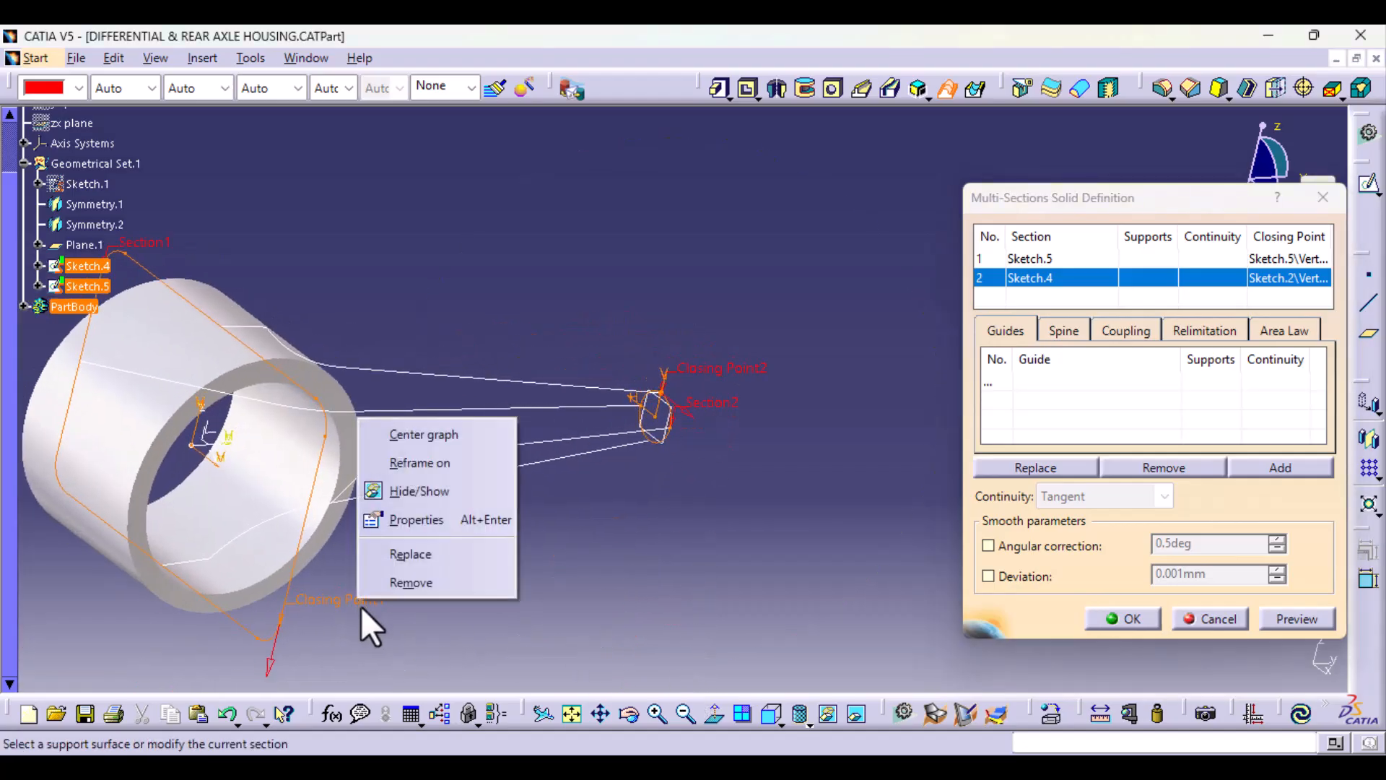
left_click(413, 560)
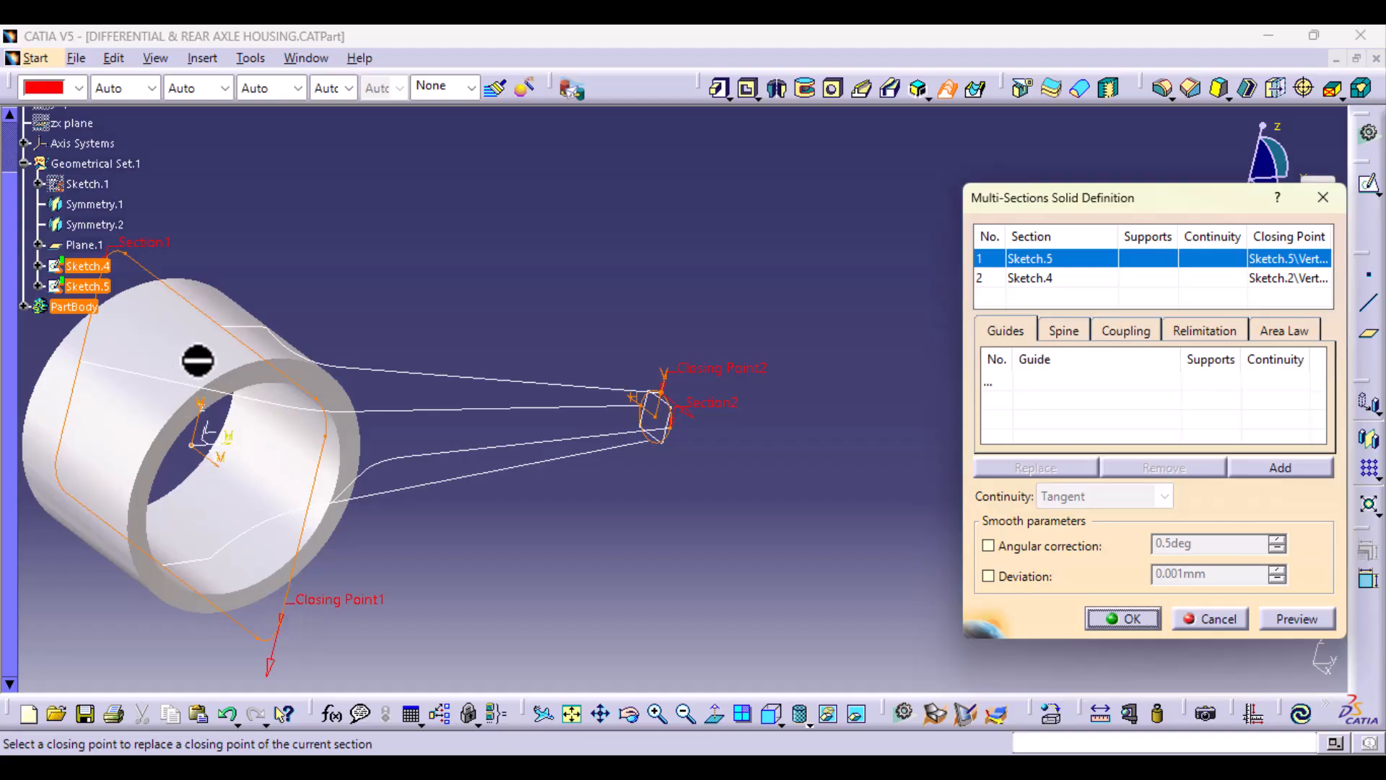
left_click(221, 326)
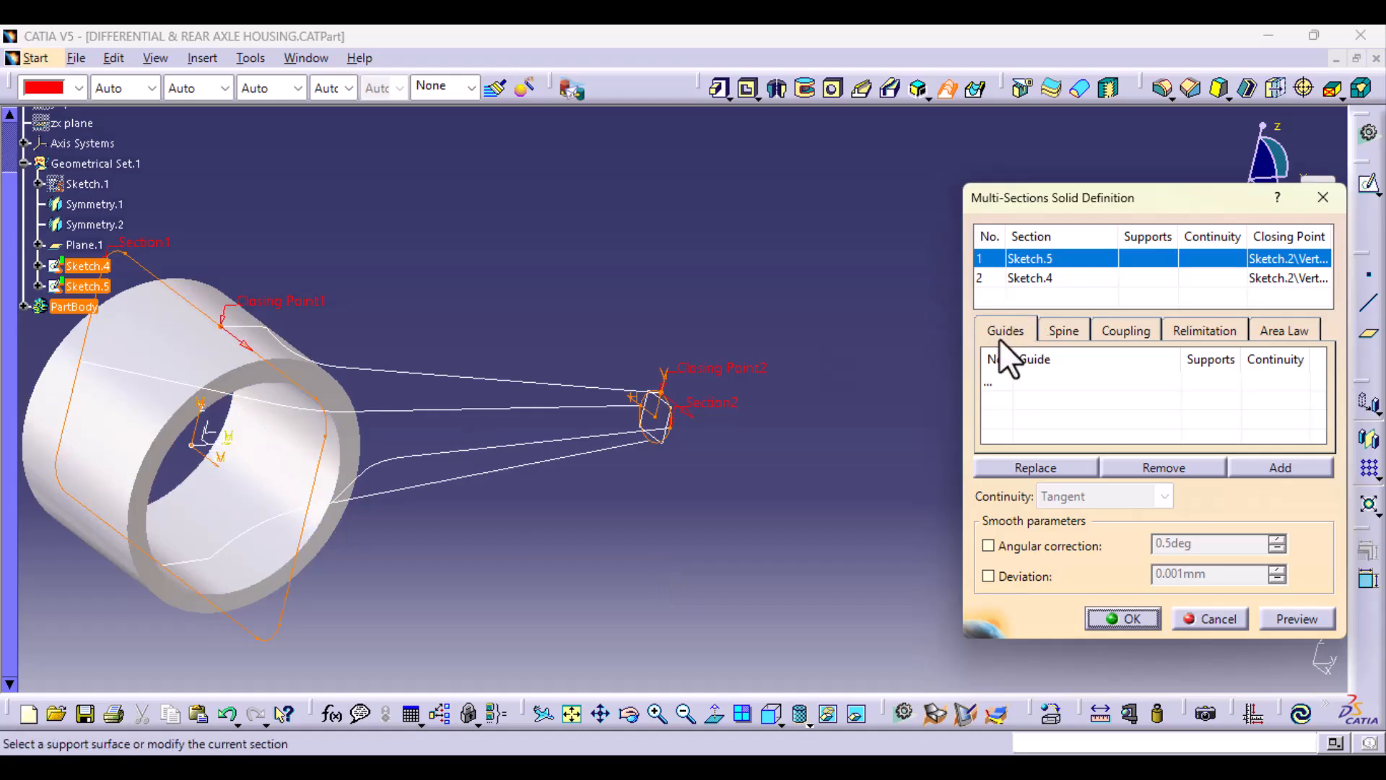
Step: Add Sketch.2, Symmetry.2, Sketch.3 and Symmetry.1 as the four guides of the multi-sections solid
left_click(995, 381)
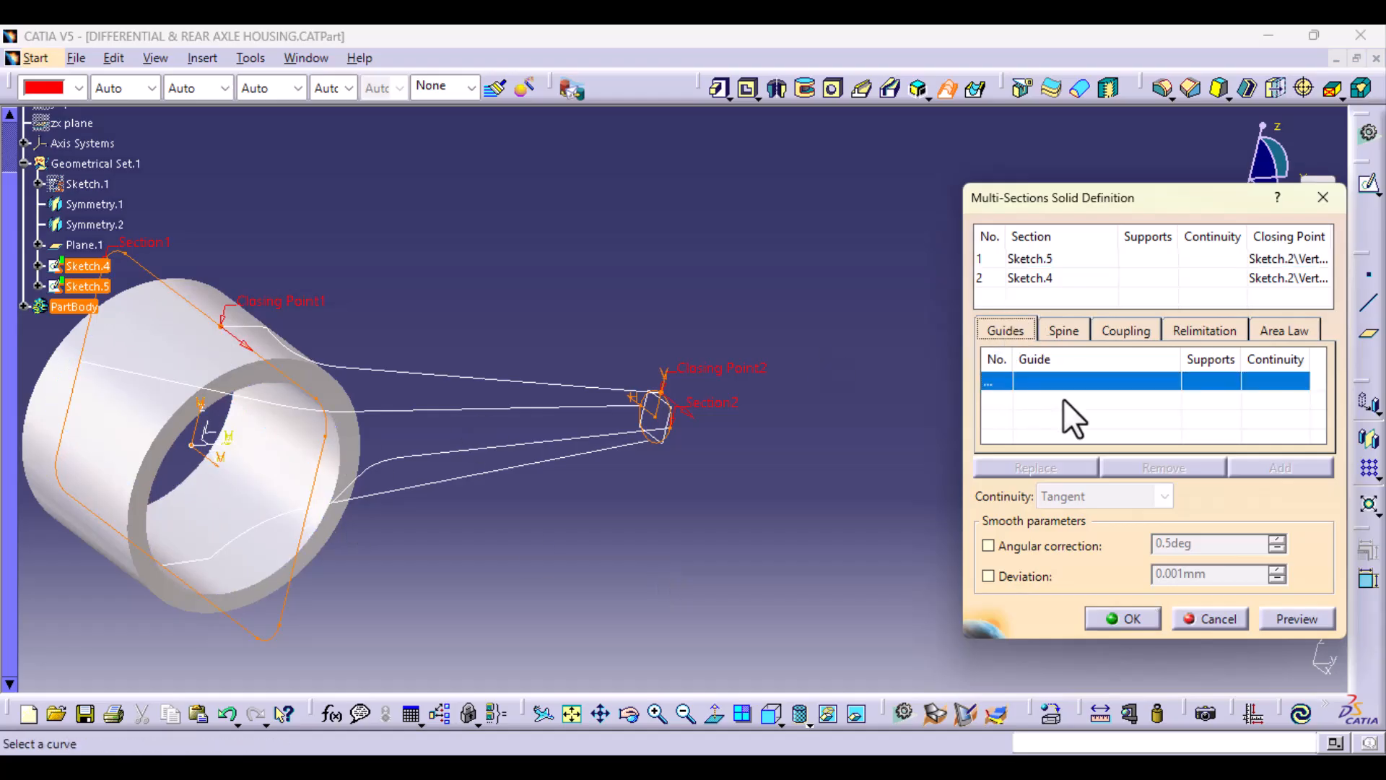
left_click(463, 378)
left_click(460, 412)
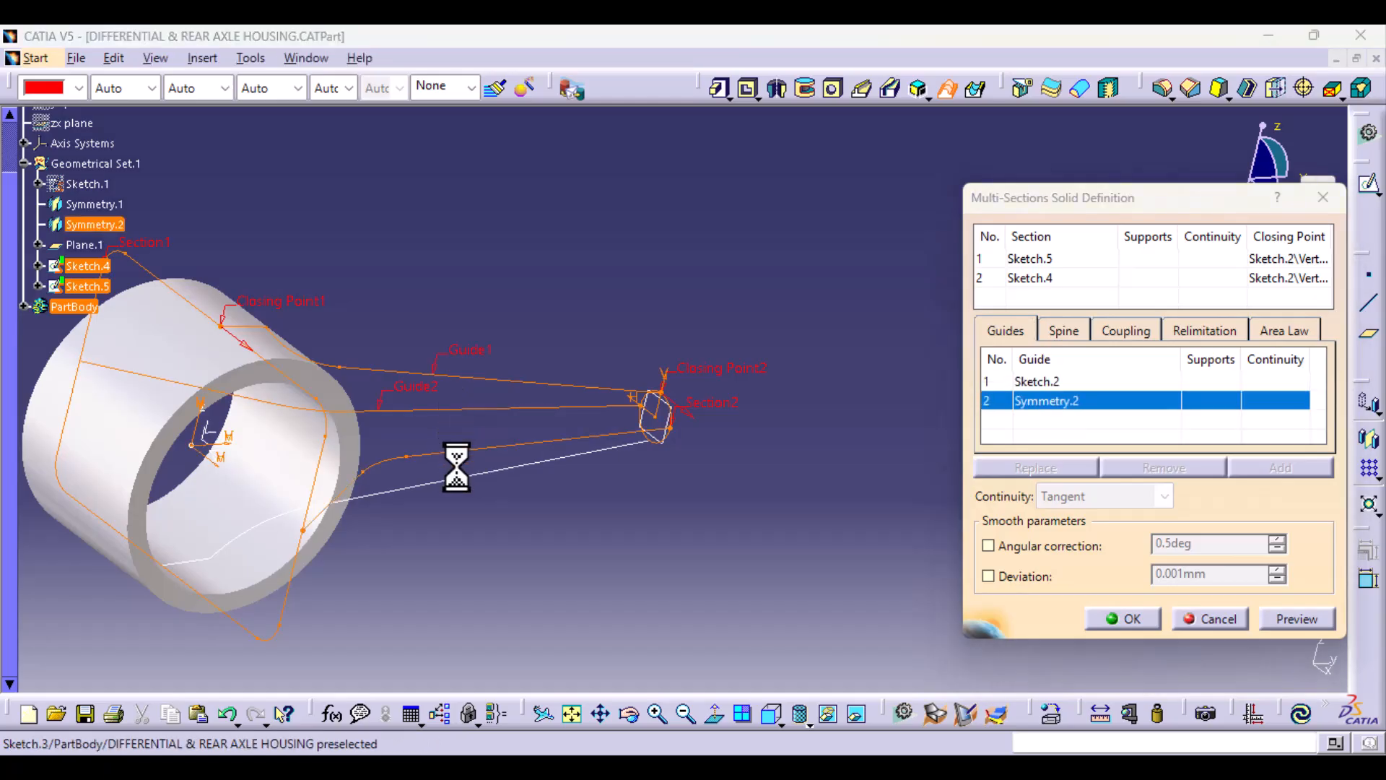
left_click(455, 460)
left_click(462, 482)
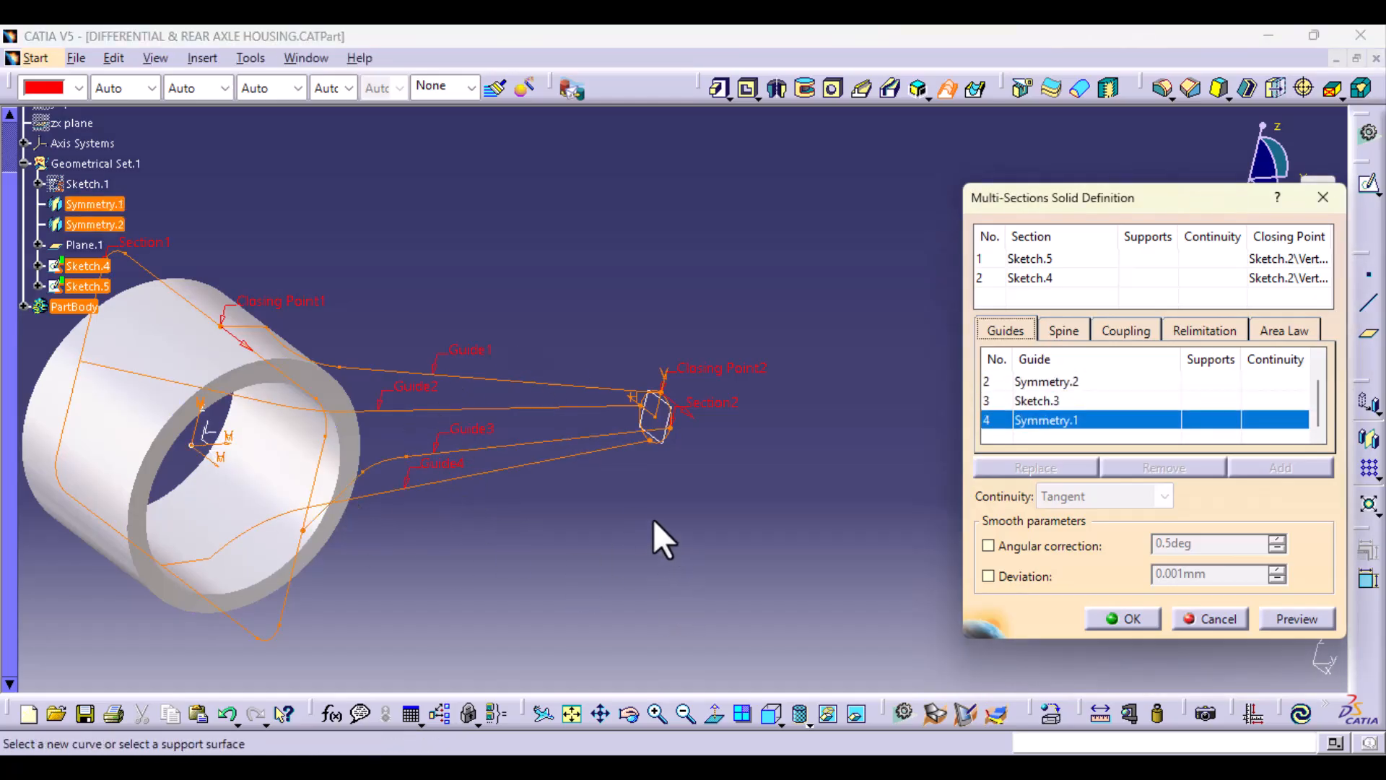
Step: Set the sections coupling of the multi-sections solid to Ratio
left_click(1125, 332)
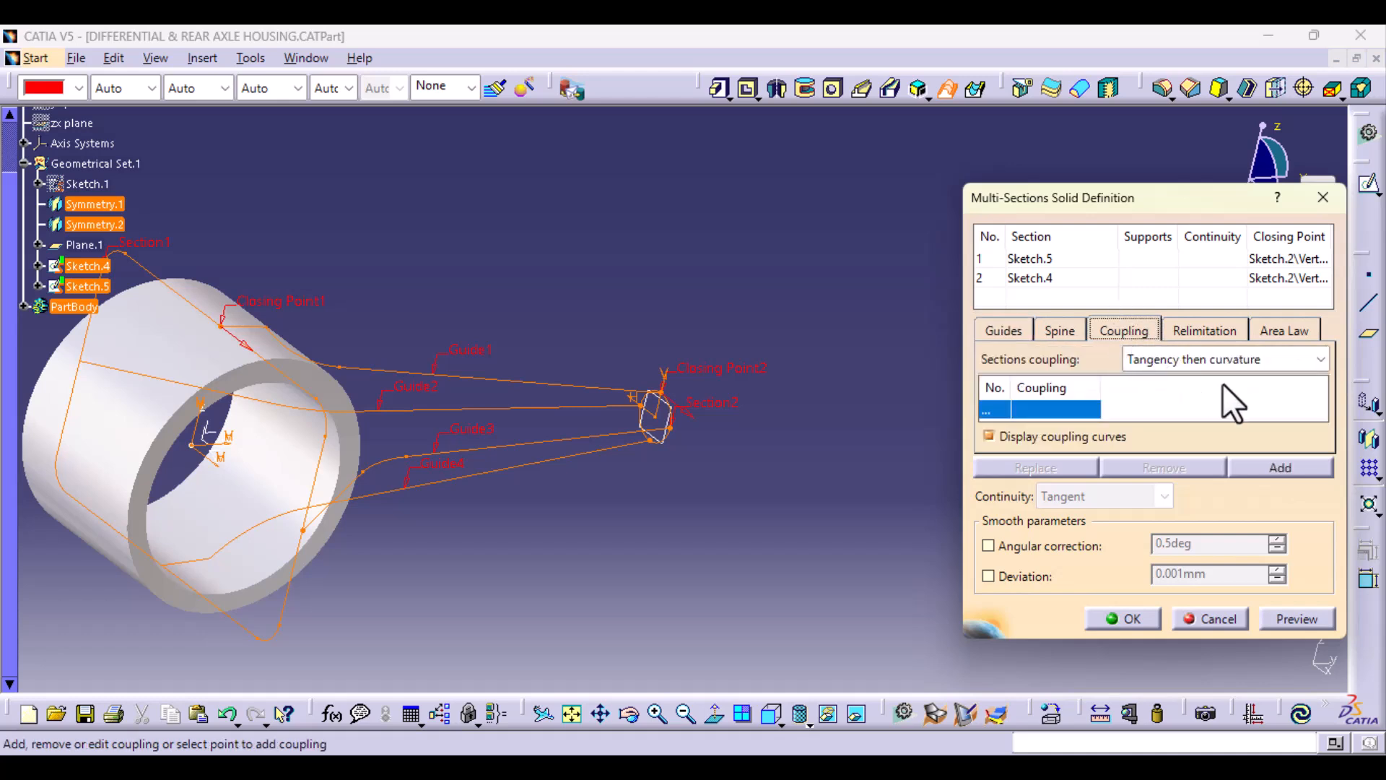
left_click(1319, 359)
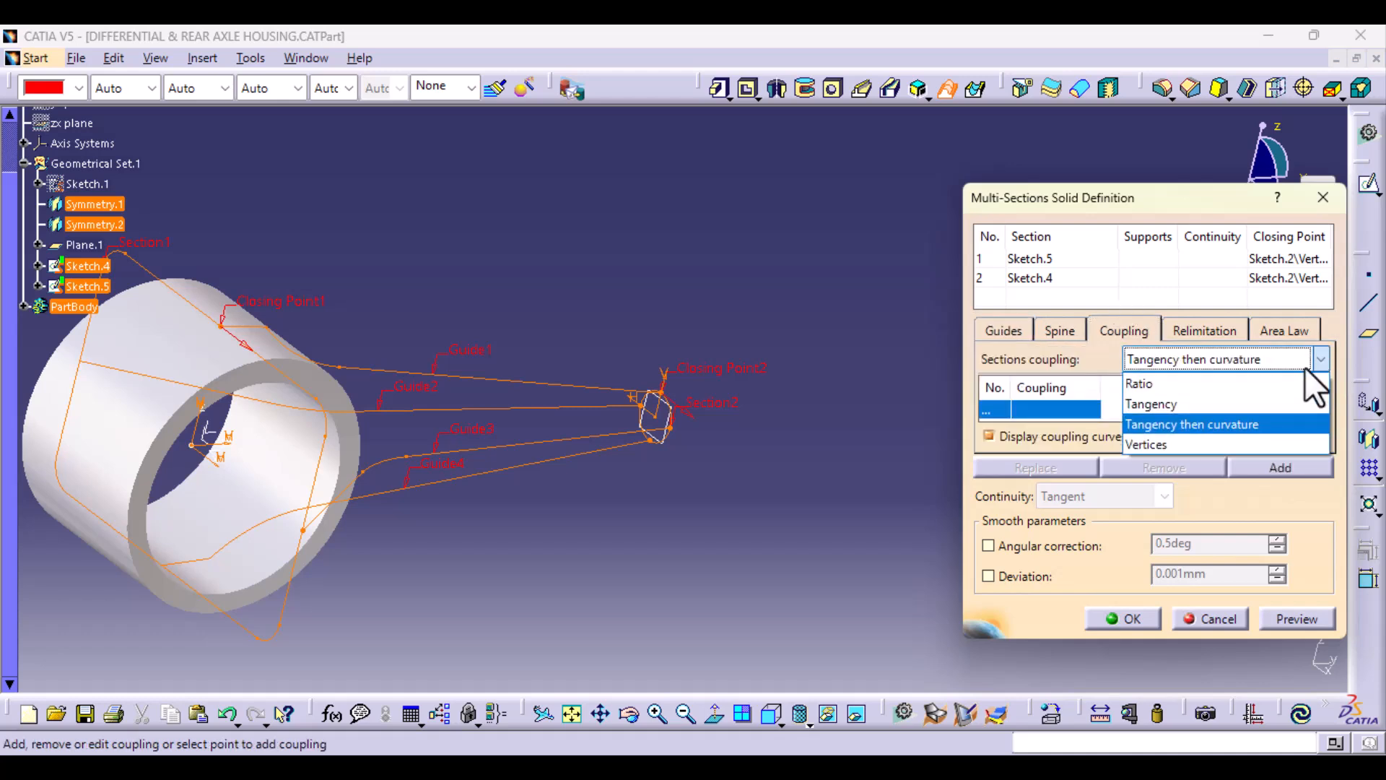
left_click(1234, 385)
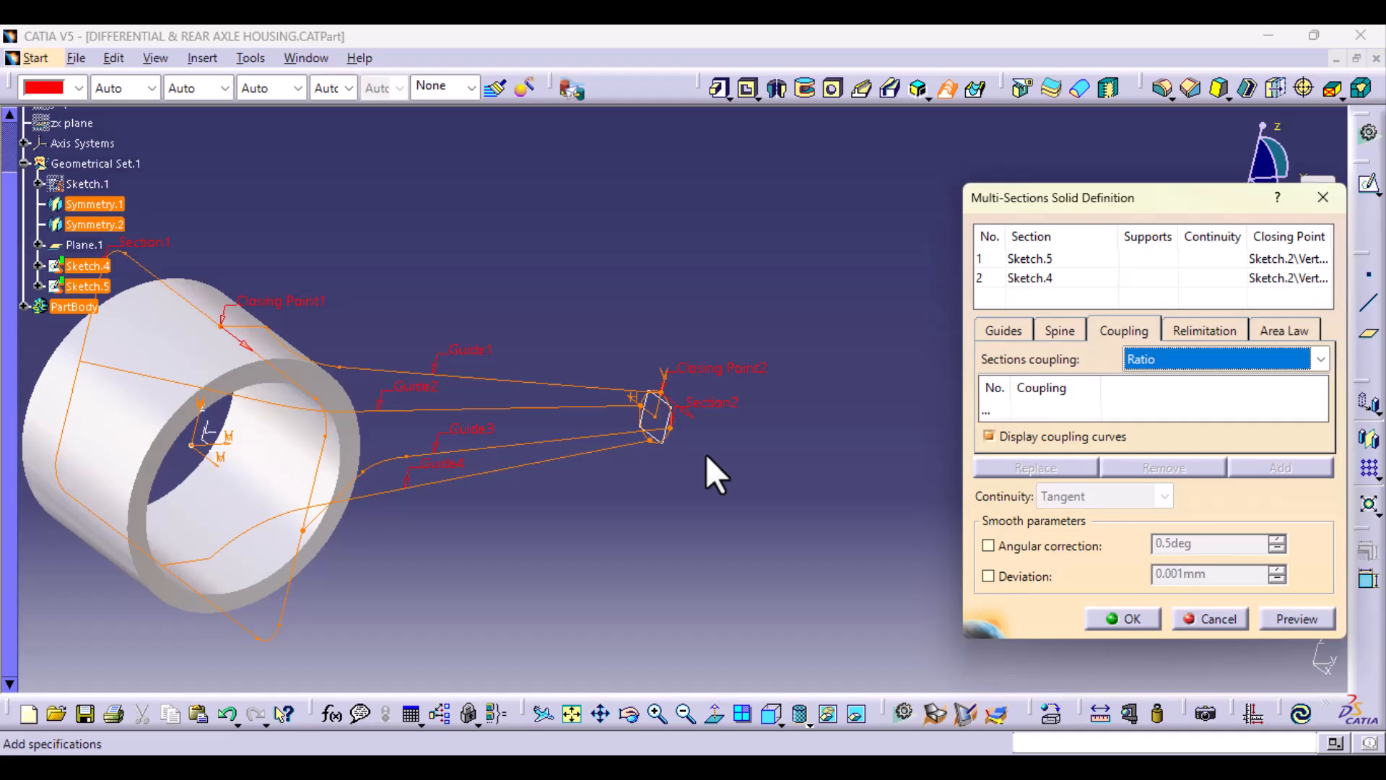
middle_click_drag(692, 567, 778, 438)
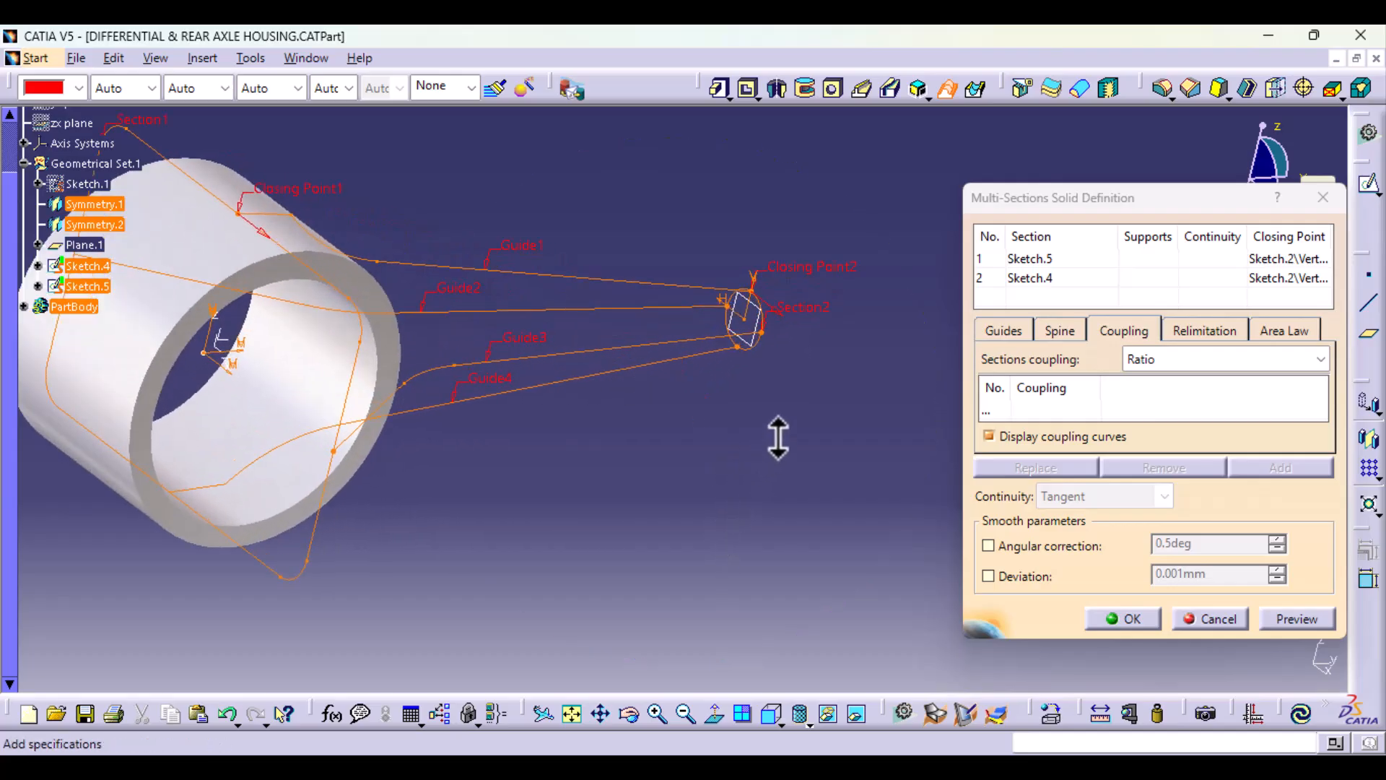
middle_click_drag(439, 582, 644, 581)
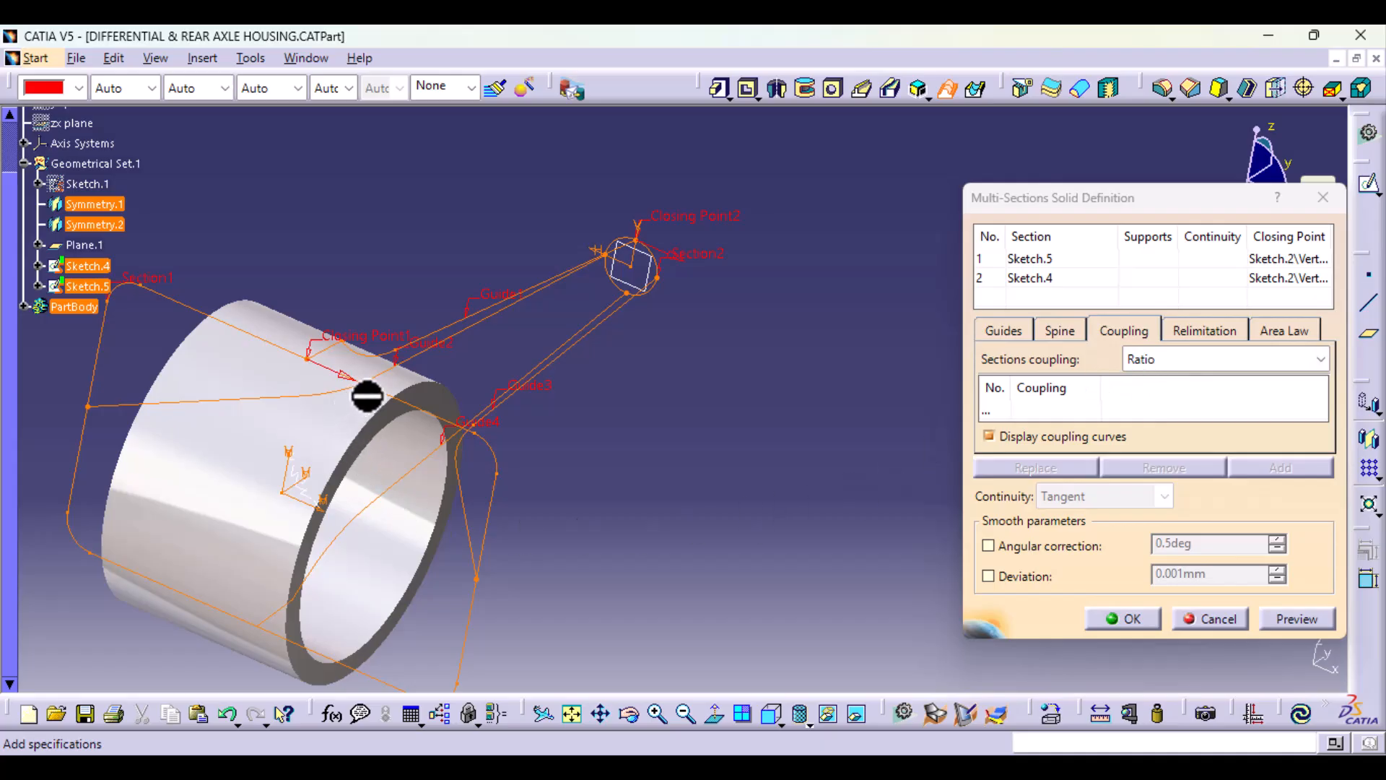
middle_click_drag(587, 480, 626, 440)
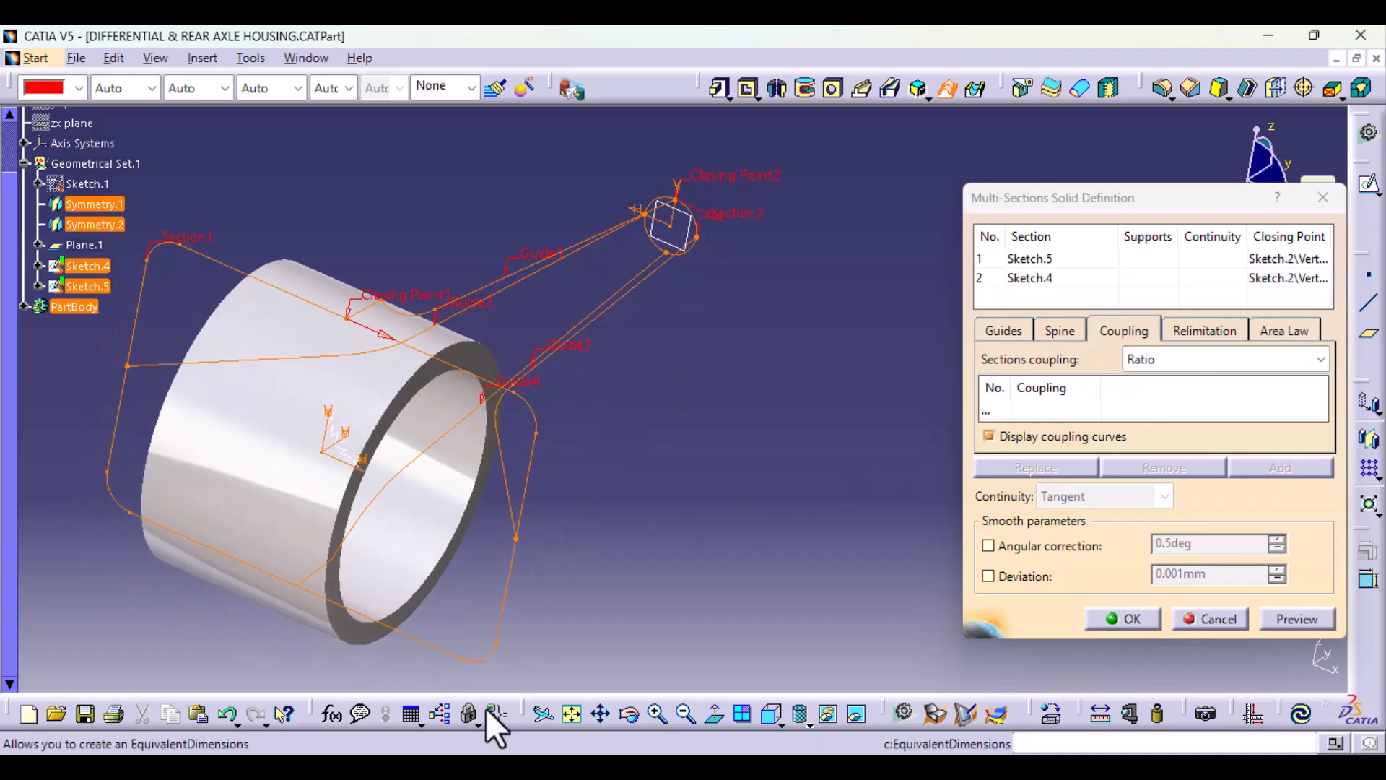
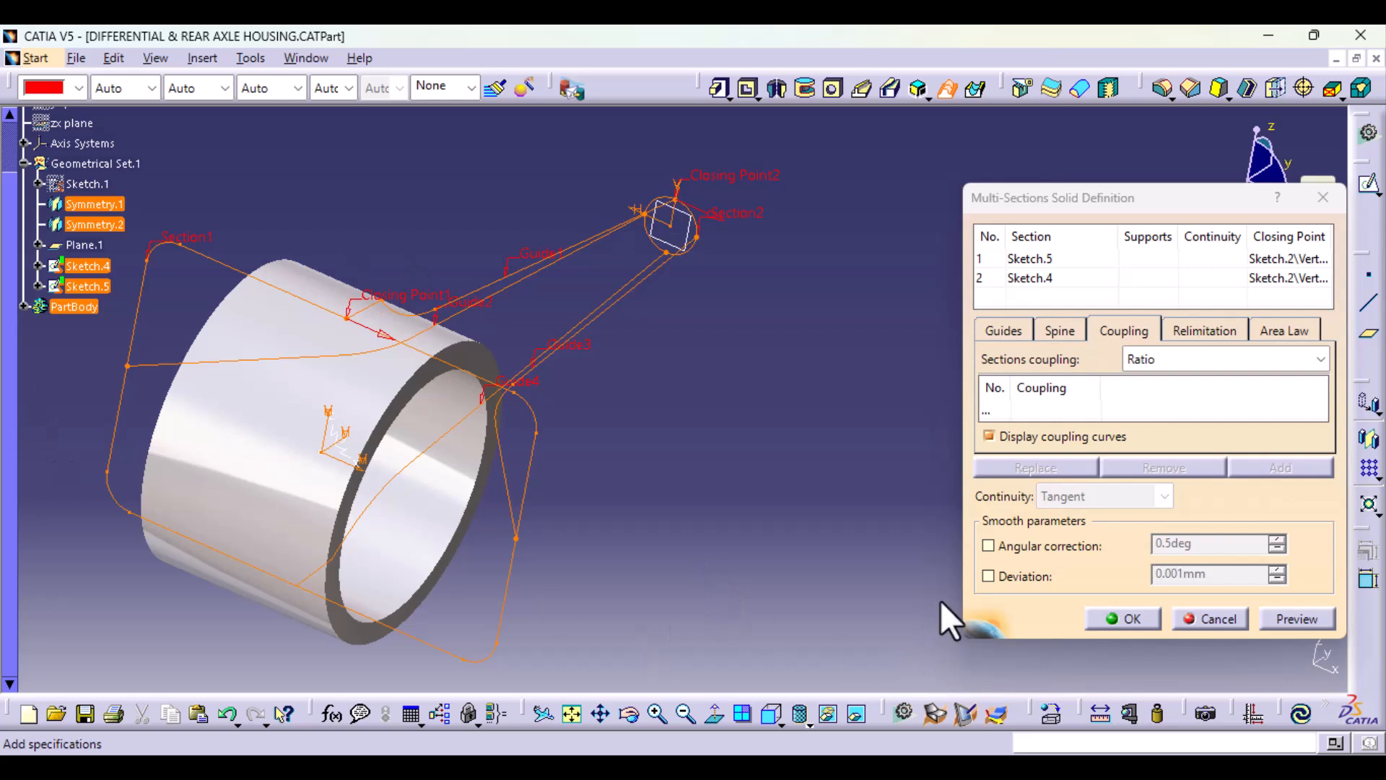
Step: Preview and create the multi-sections solid from Sketch.5 to Sketch.4 along its four guides
left_click(1296, 620)
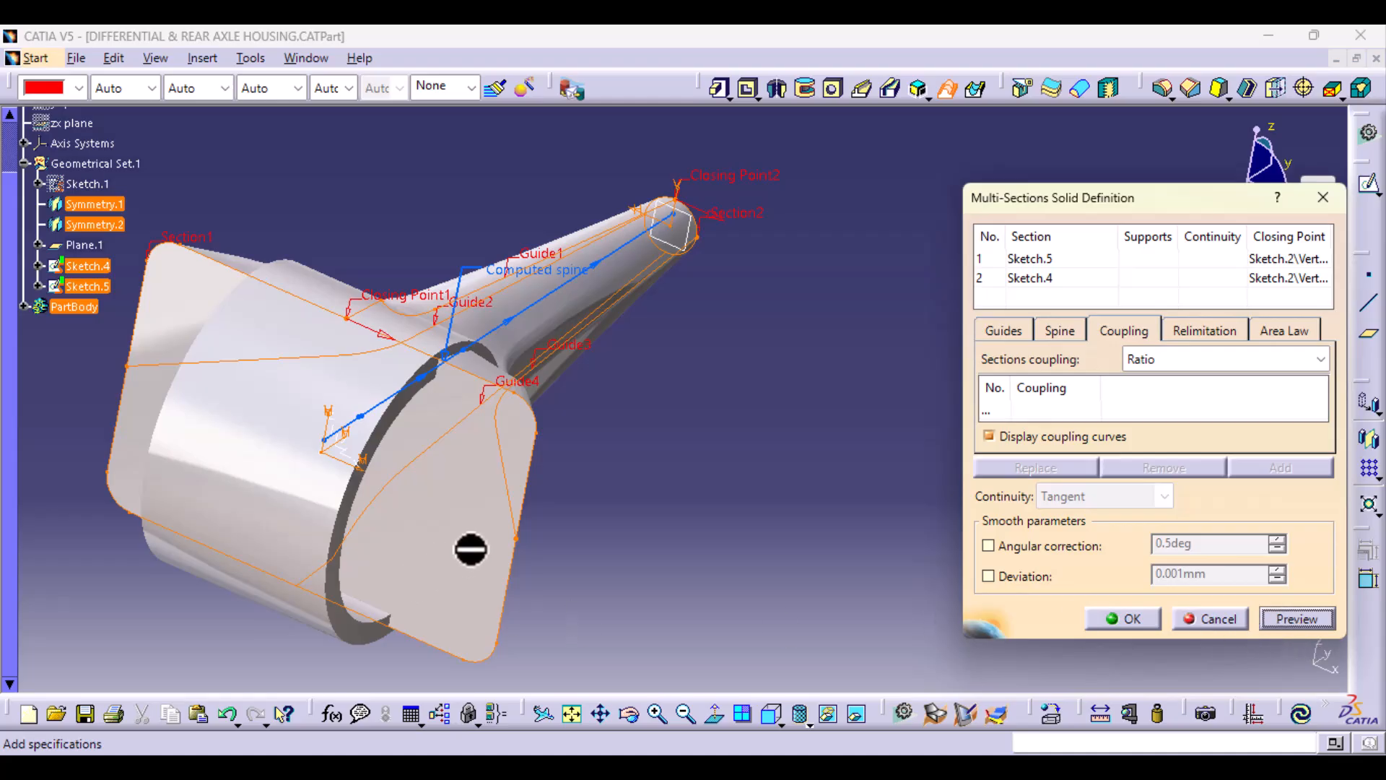
middle_click_drag(742, 506, 852, 514)
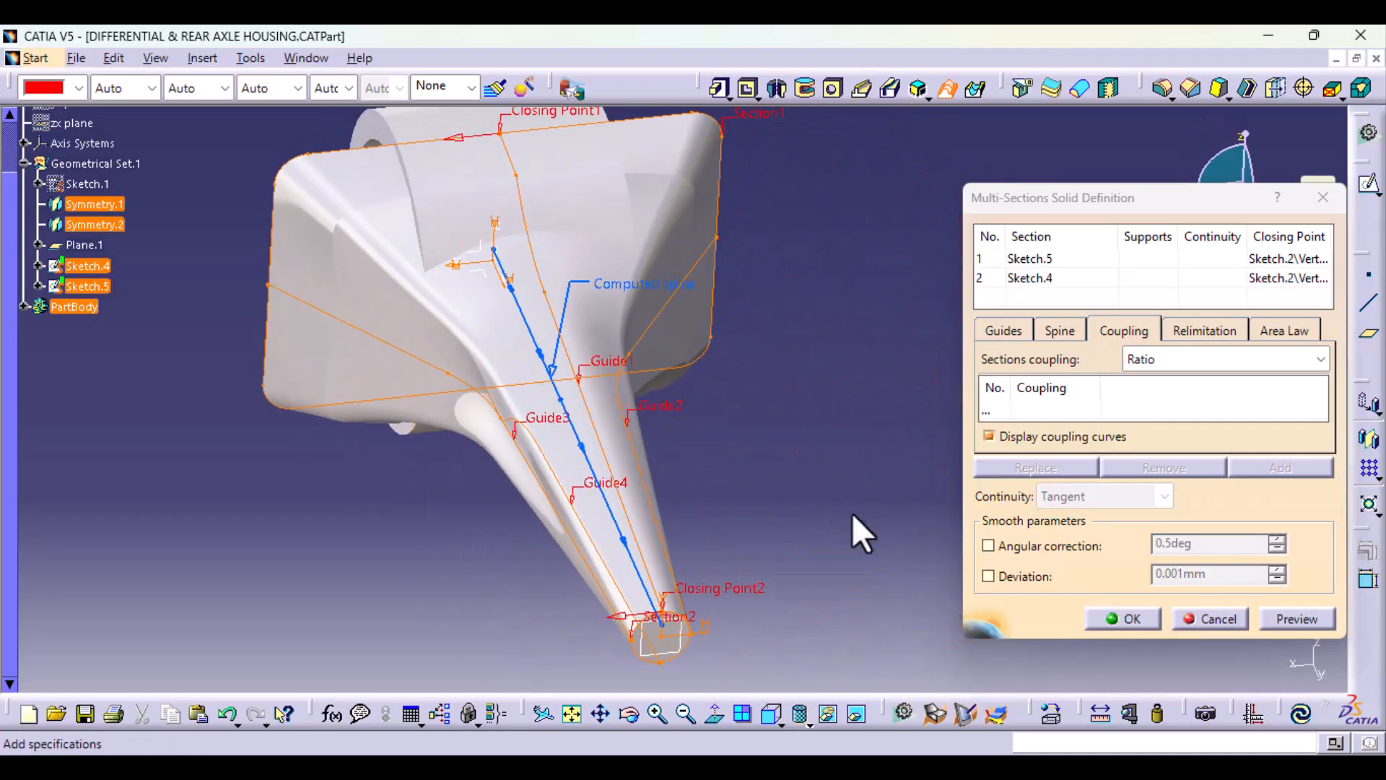
left_click(1132, 619)
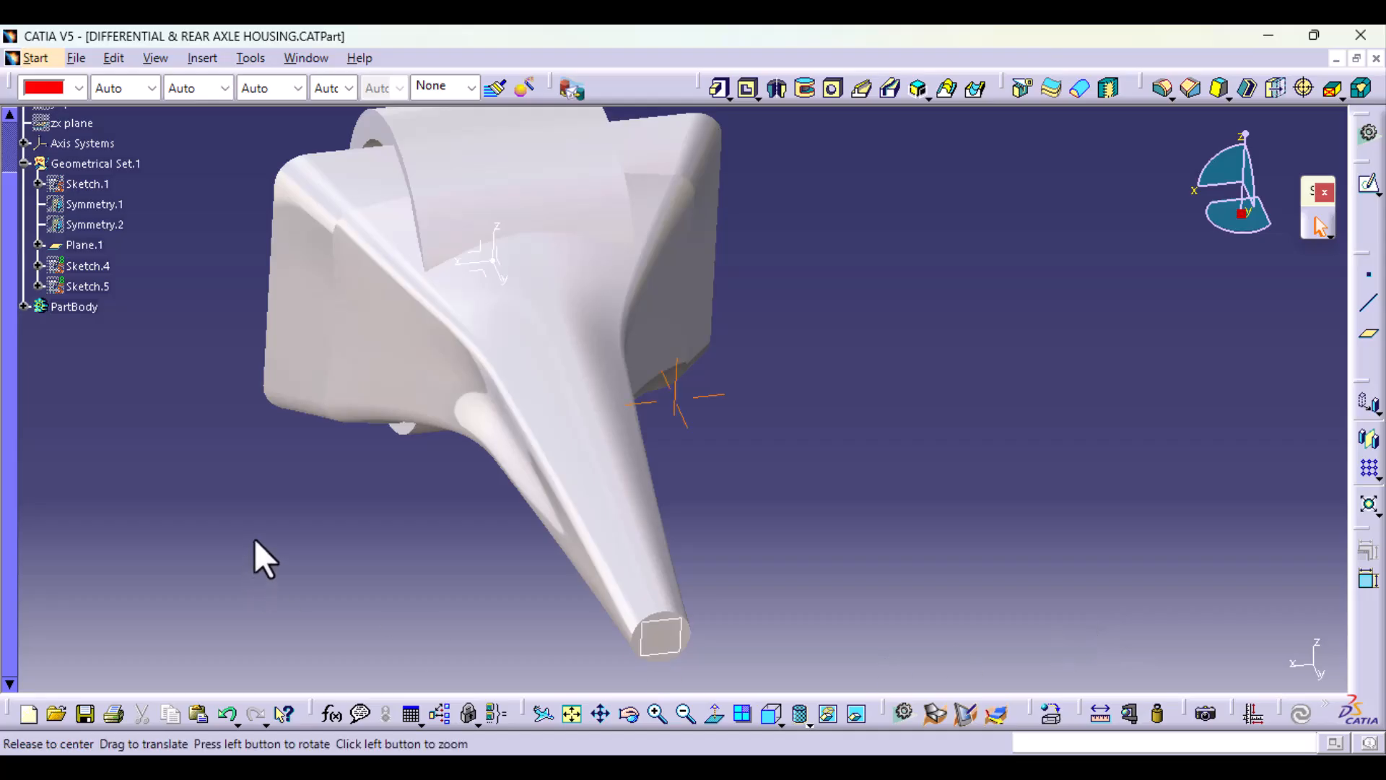
Step: Split the body with the flat front end face of the ring-shaped pad
middle_click_drag(254, 540, 957, 412)
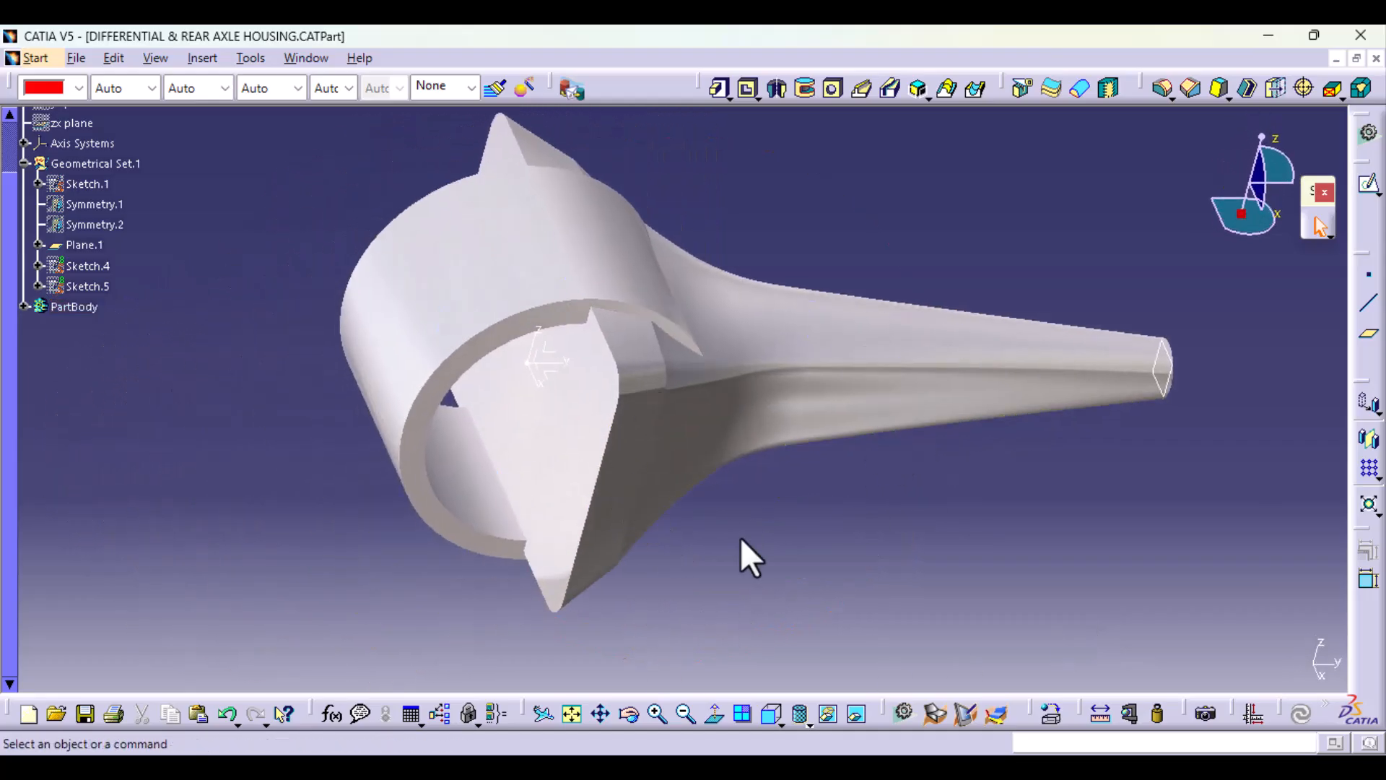
left_click(1022, 88)
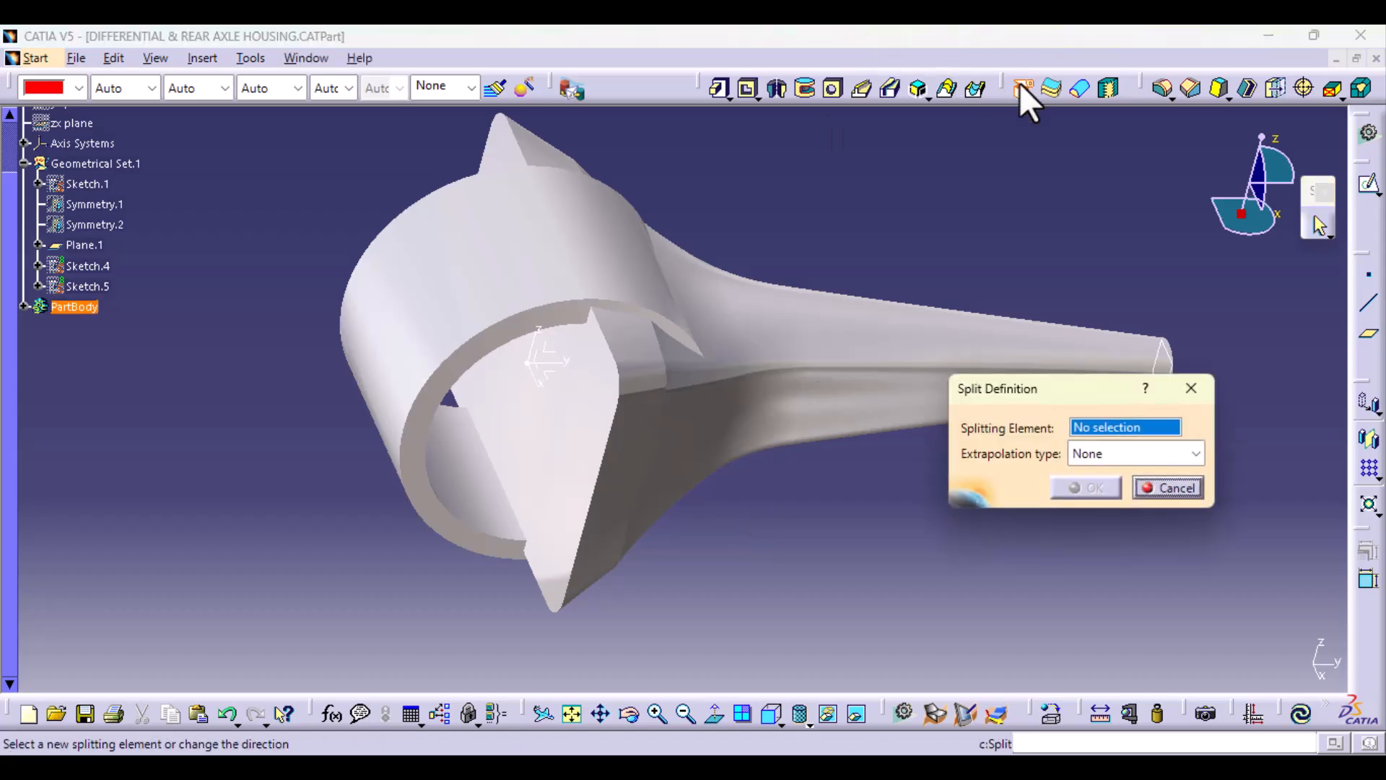
left_click(499, 361)
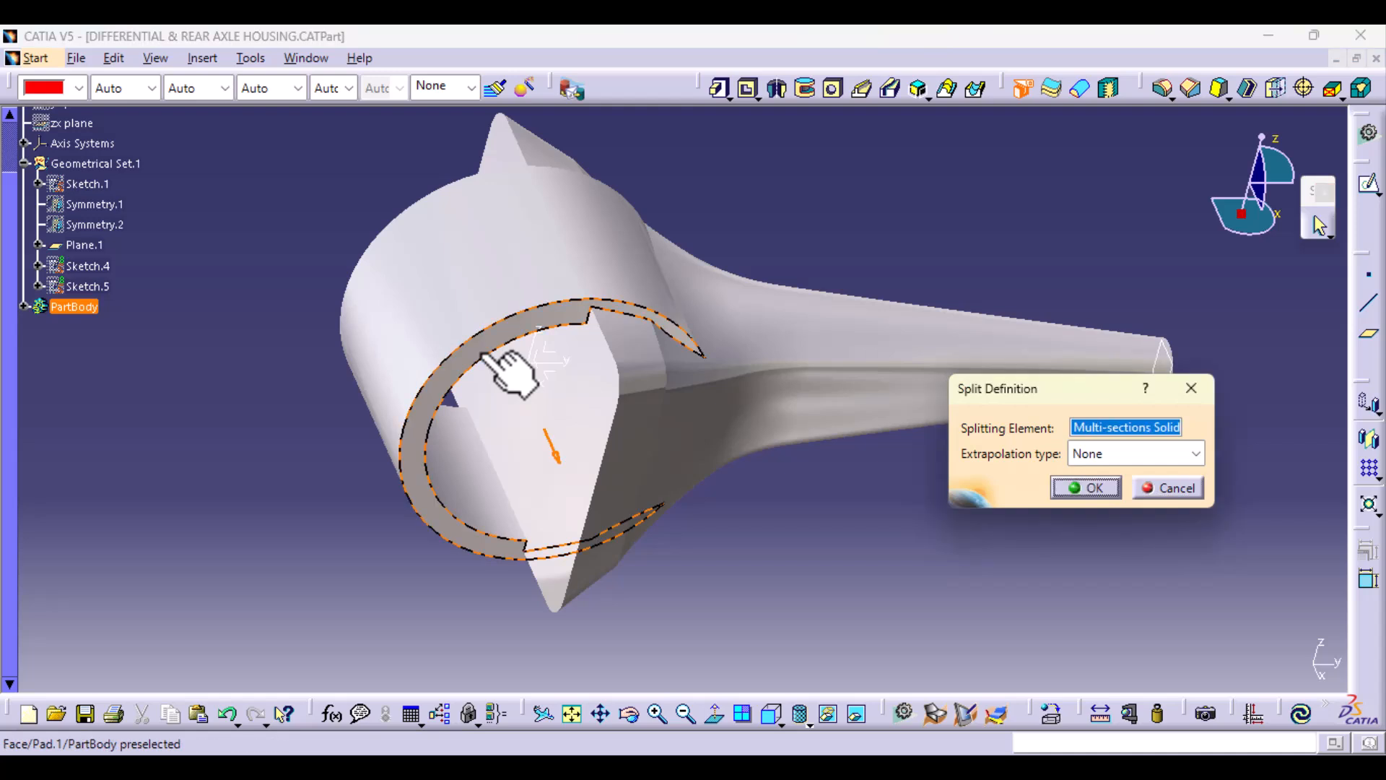
left_click(1103, 491)
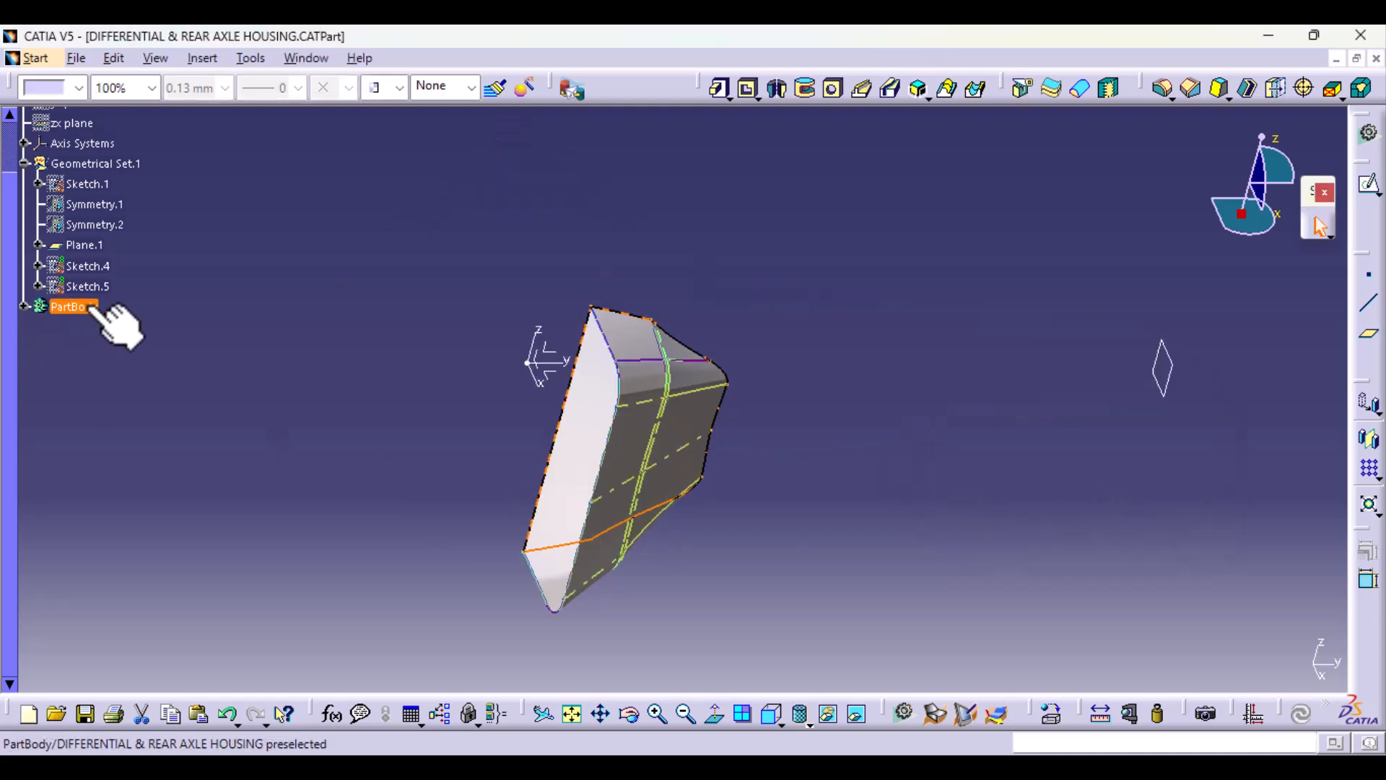
Step: Edit Split.1 and reverse its direction to remove the lofted material protruding beyond the ring's front face
left_click(23, 307)
double_click(78, 432)
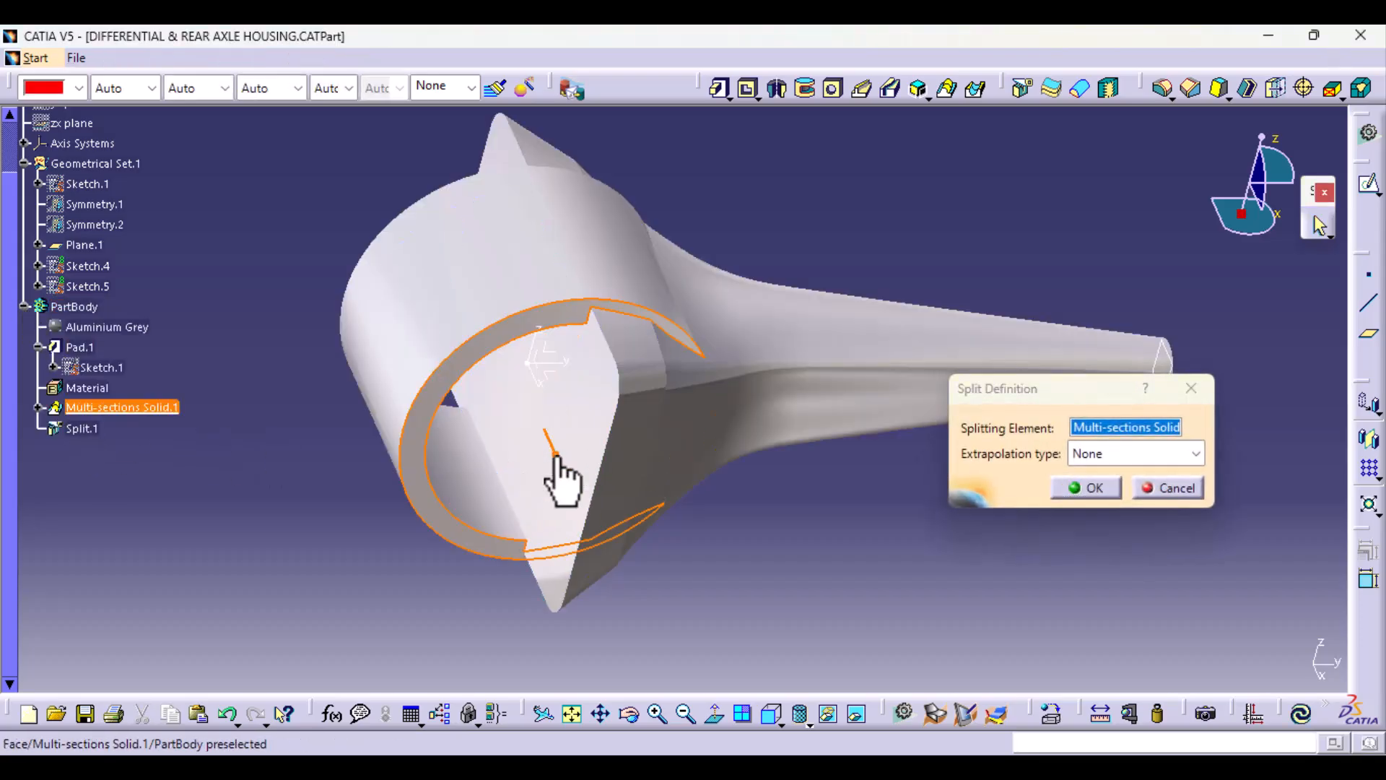
left_click(555, 455)
left_click(1107, 491)
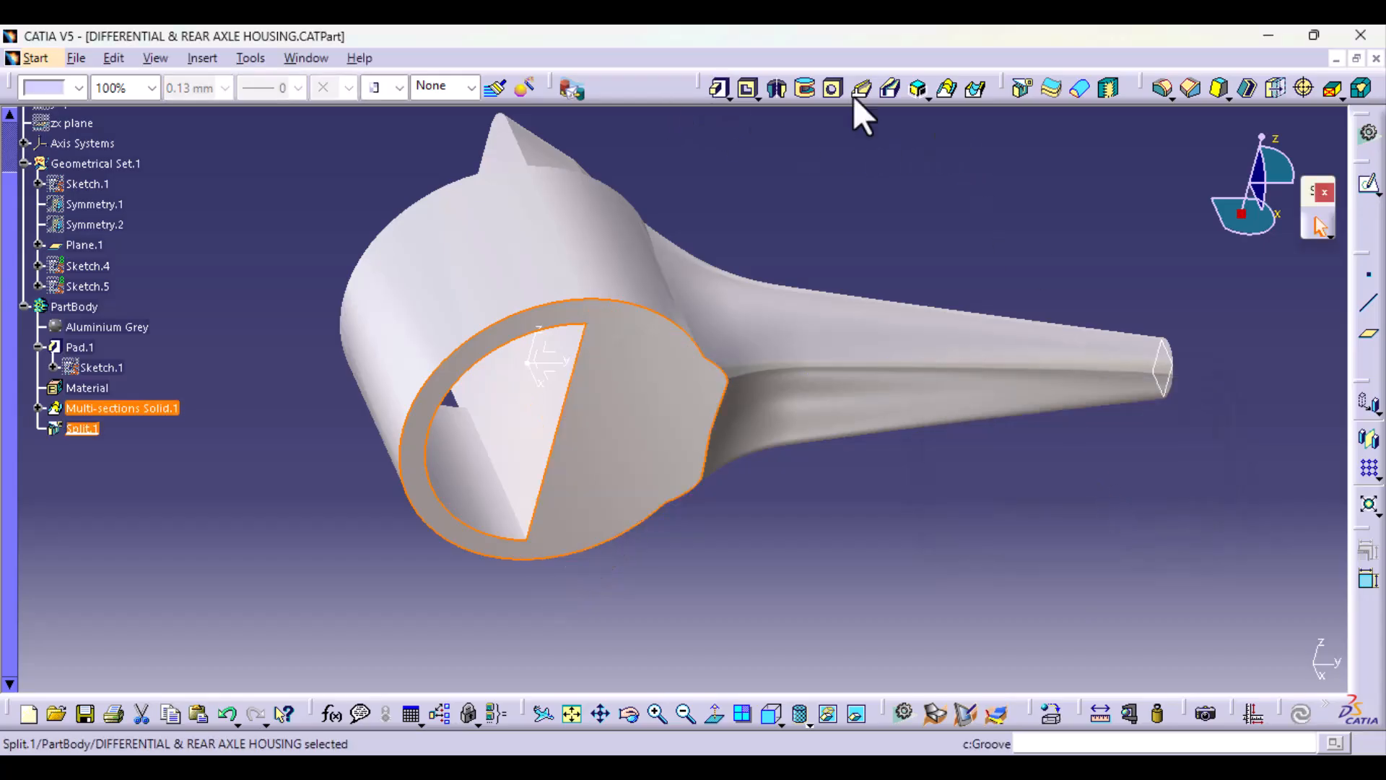
Step: Split the body with the ring's opposite flat end face, reversing the direction to trim off the protruding lofted material
left_click(1021, 87)
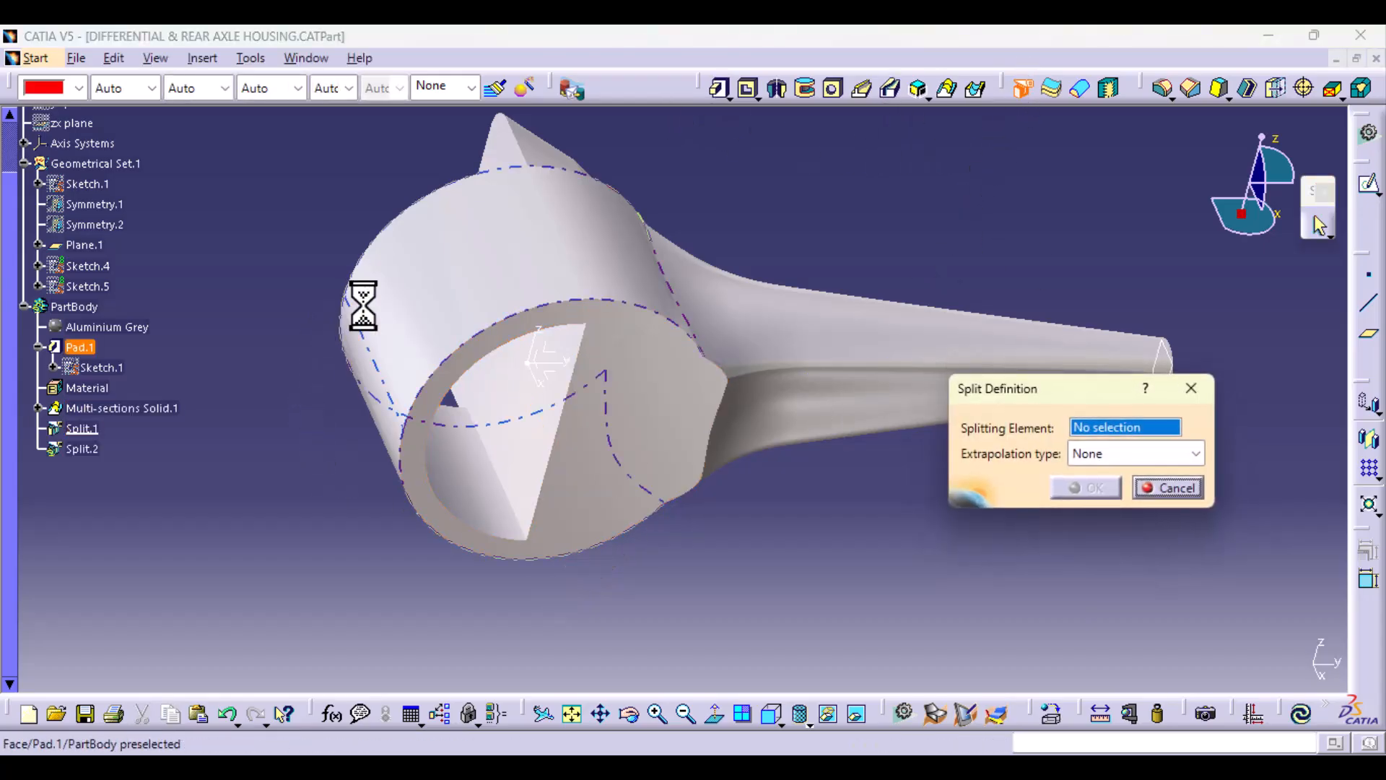
middle_click_drag(363, 305, 654, 401)
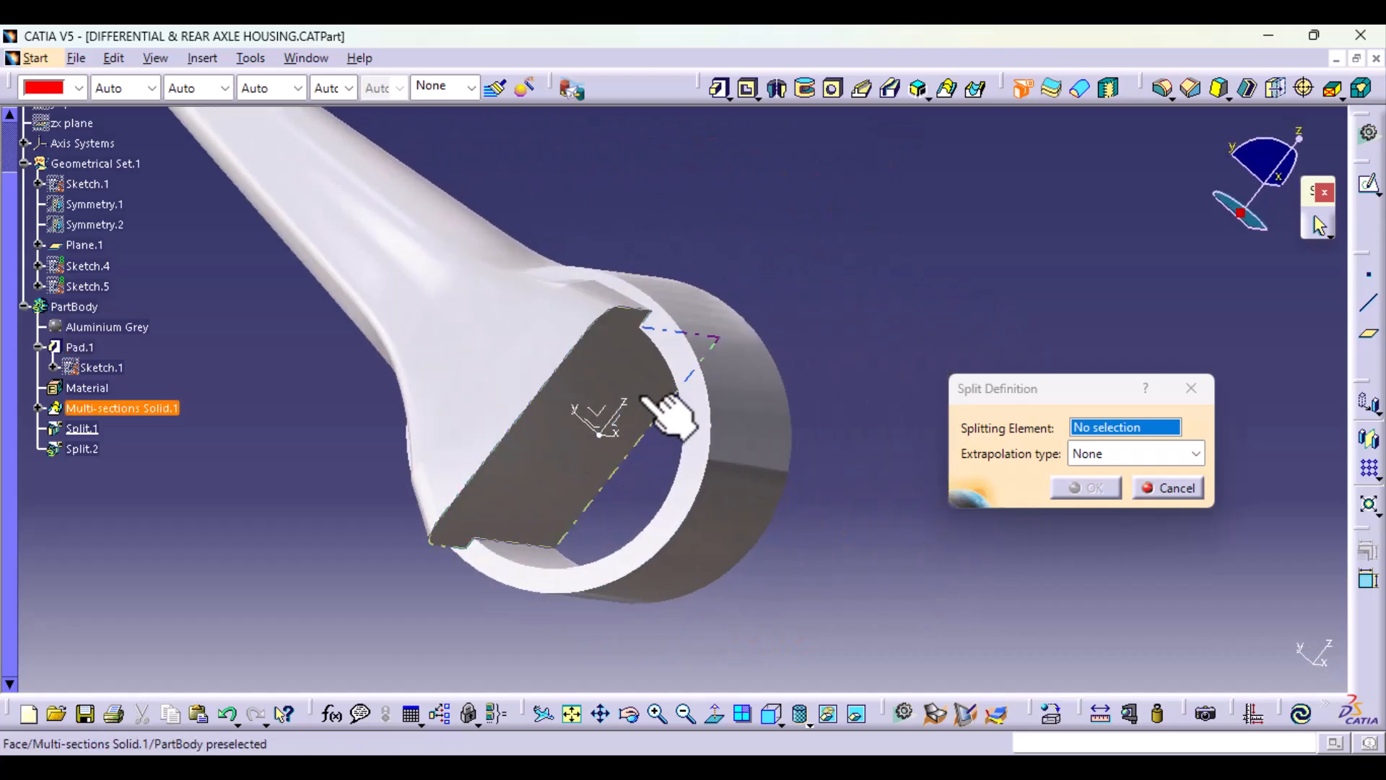
left_click(699, 358)
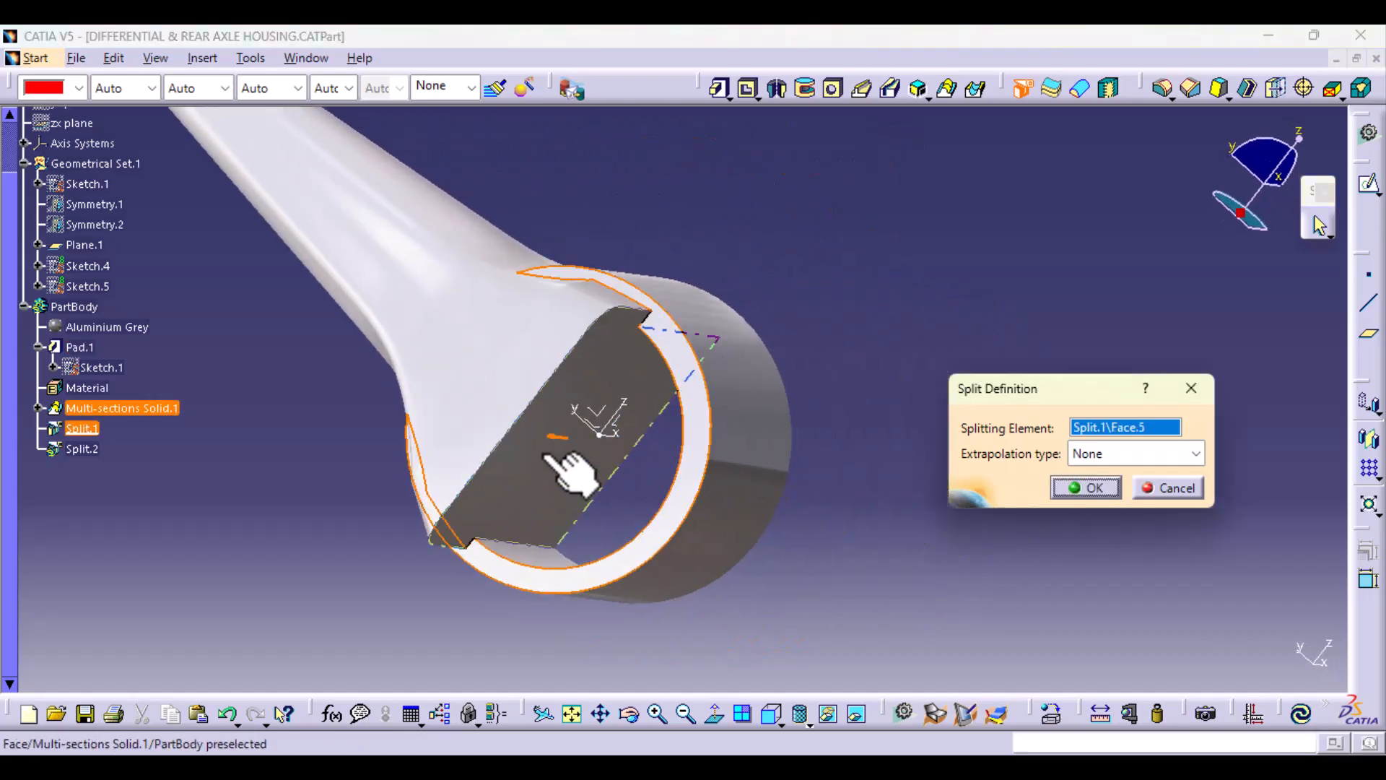
left_click(551, 437)
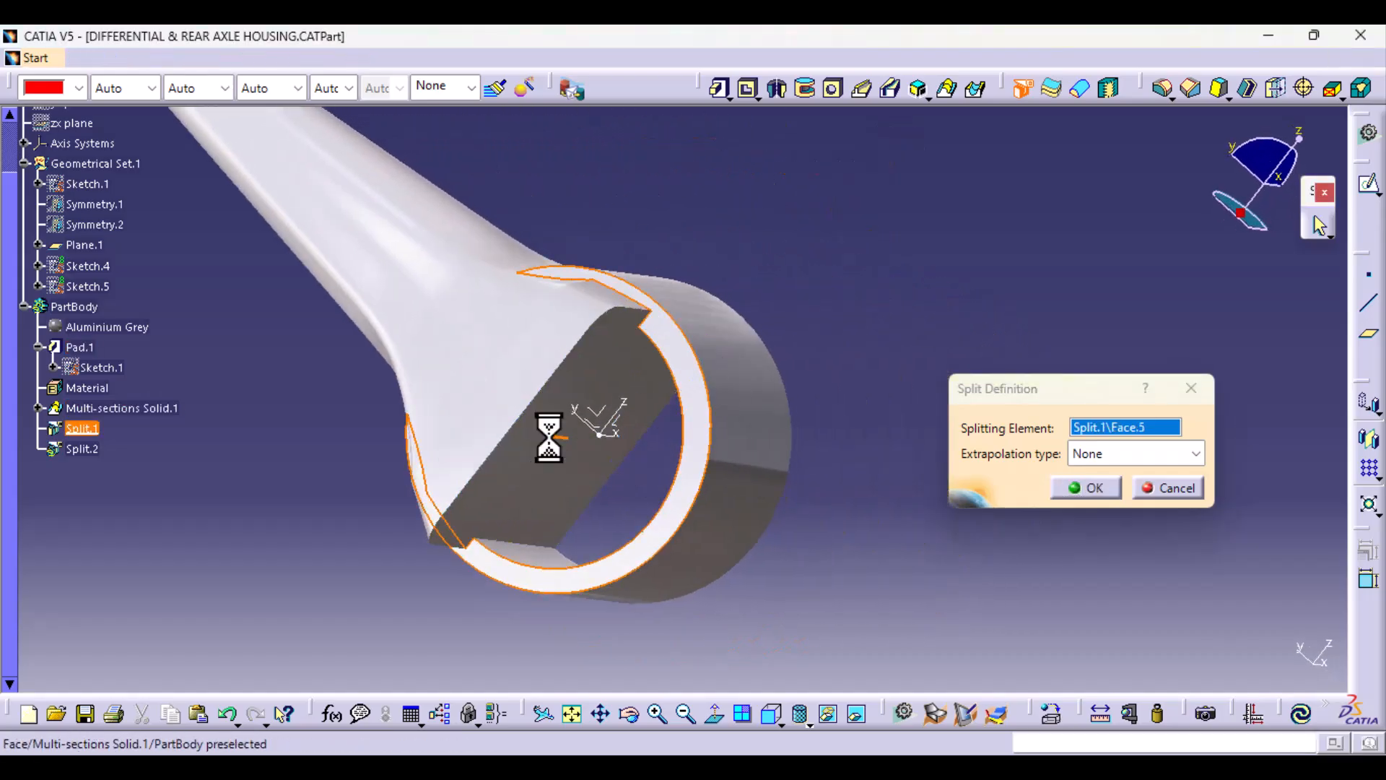
left_click(1102, 495)
Step: In the surface design workbench, sketch a circle about 254 mm in diameter on the YZ plane, centred on the origin
middle_click_drag(960, 517, 552, 441)
middle_click_drag(711, 444, 582, 390)
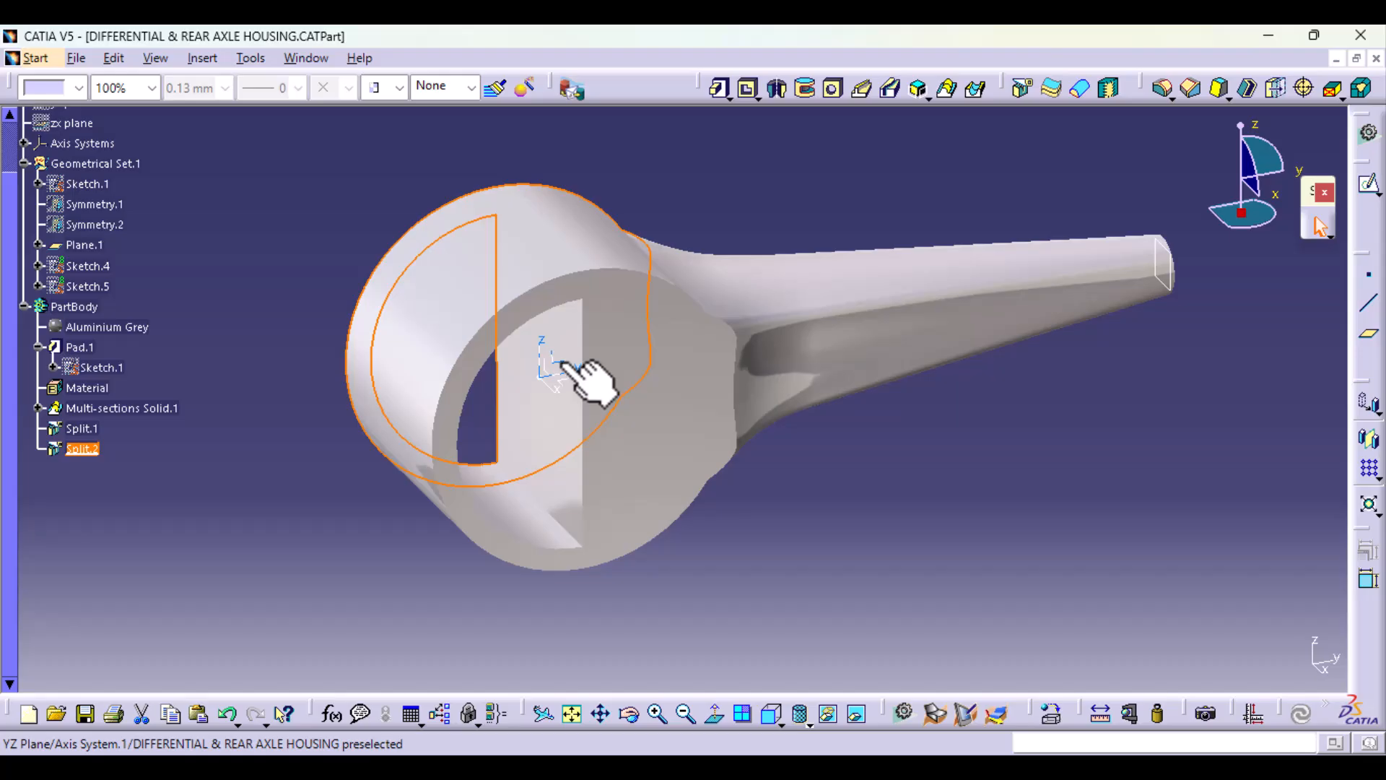
left_click(932, 714)
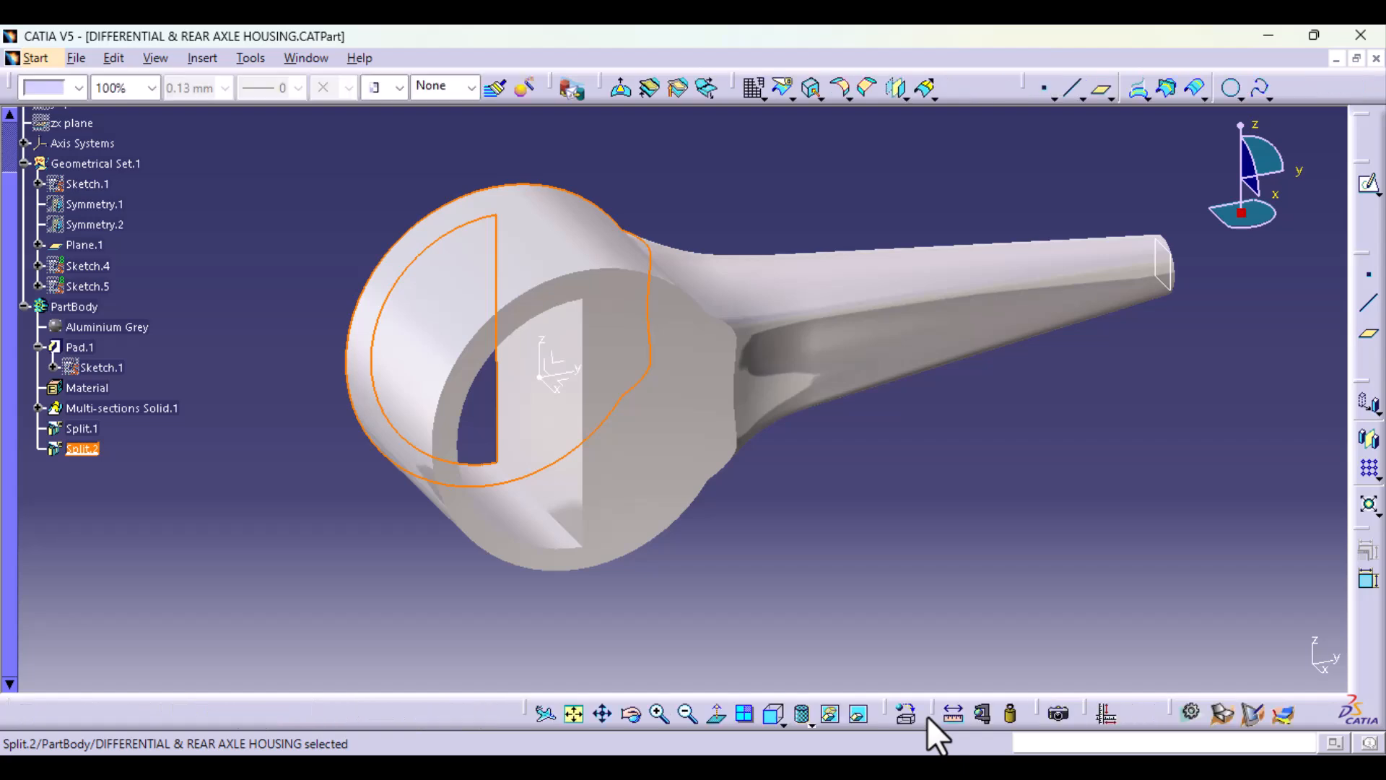
left_click(570, 359)
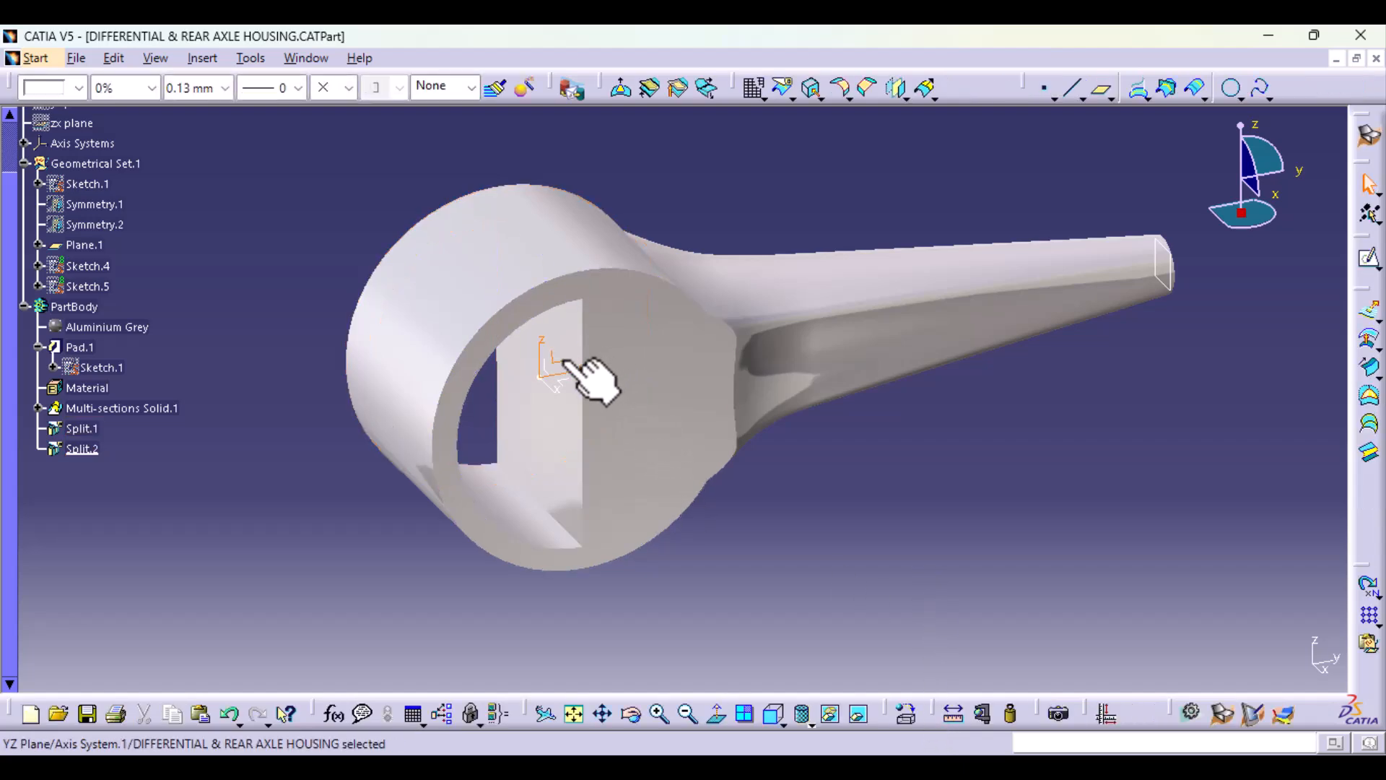
left_click(1370, 260)
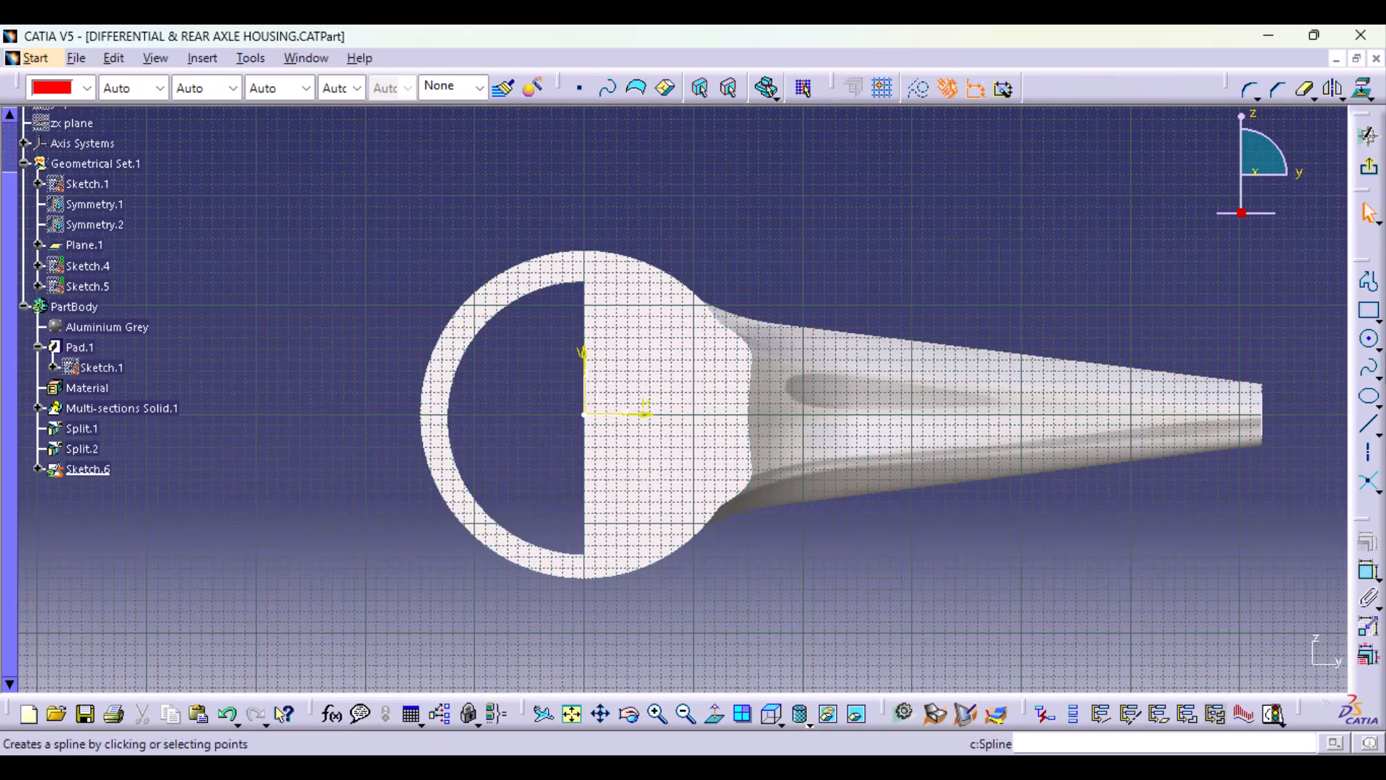
left_click(1369, 340)
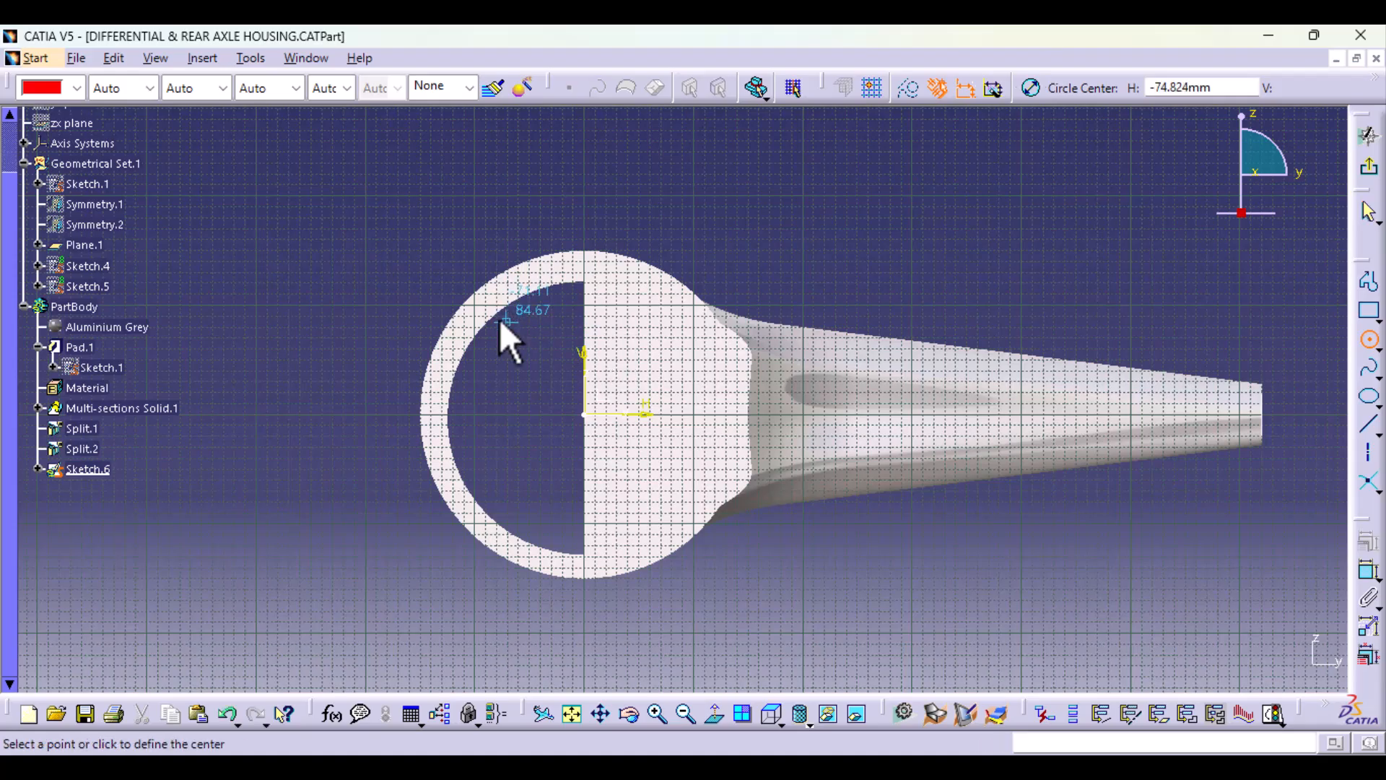
left_click(585, 412)
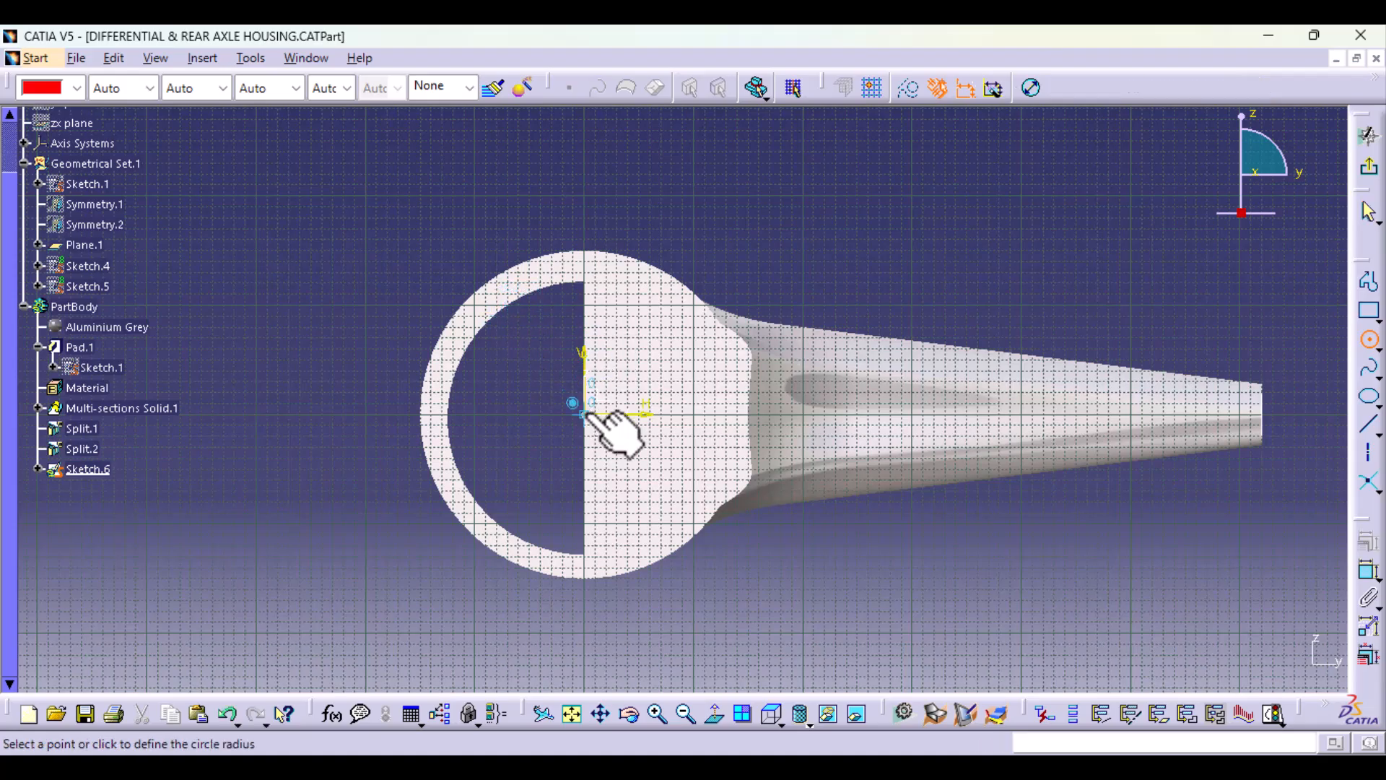
left_click(659, 533)
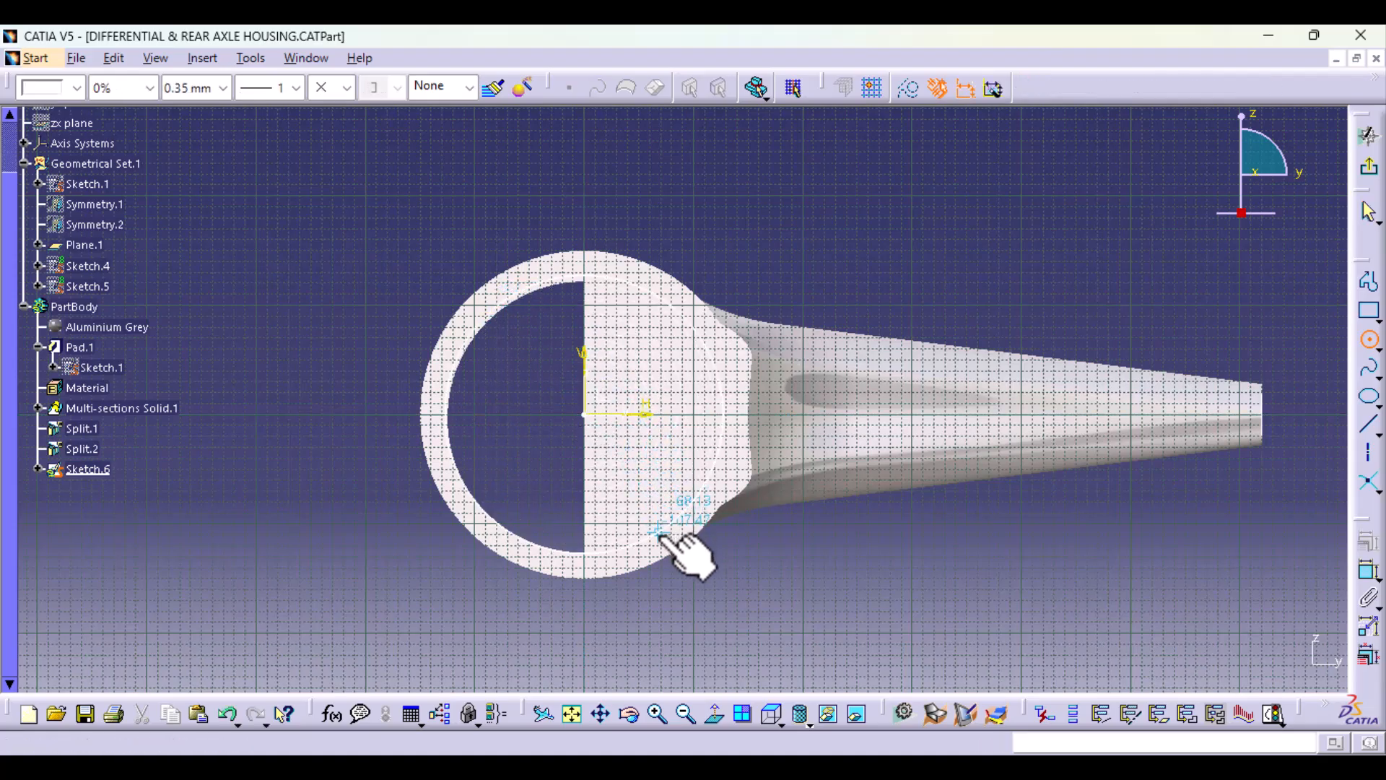
Step: Constrain the circle's diameter to 250 mm and exit the sketch
left_click(1365, 574)
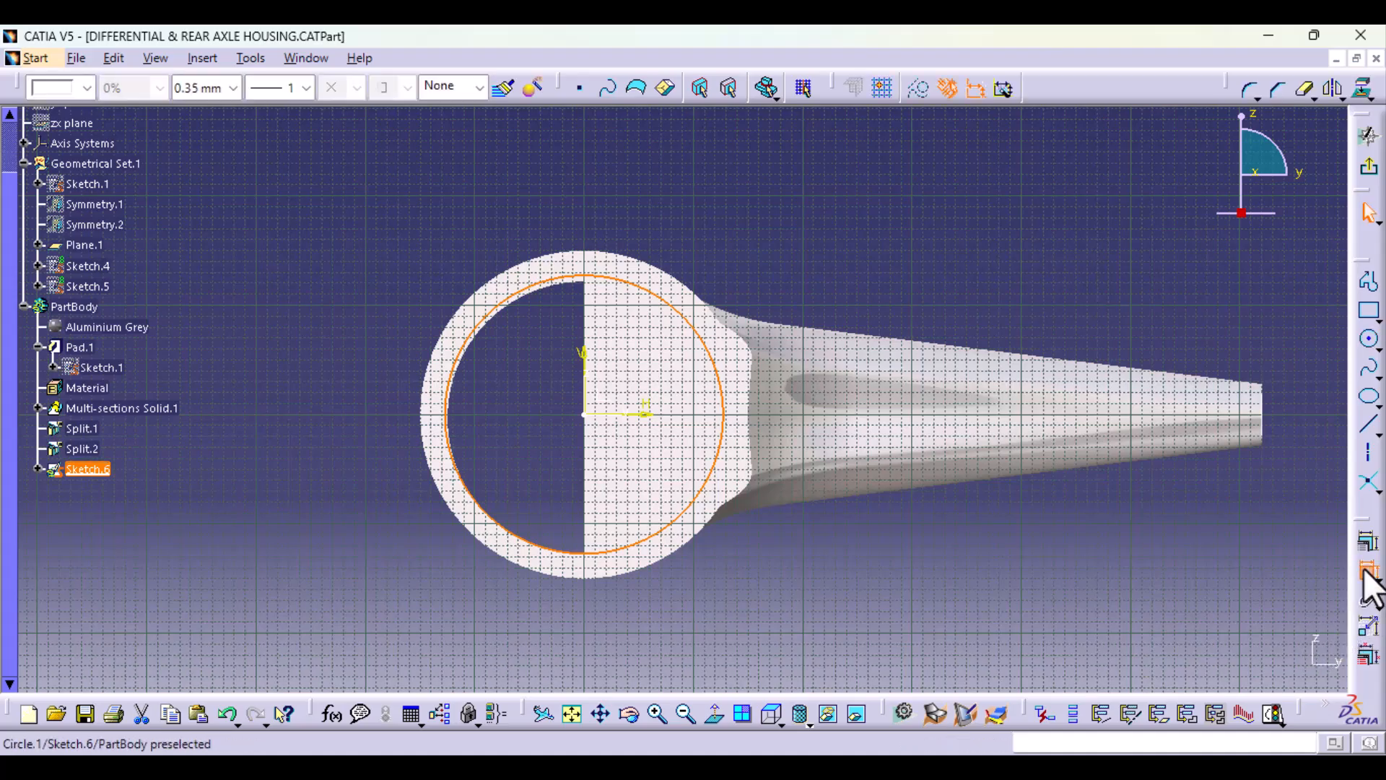
left_click(722, 375)
left_click(390, 229)
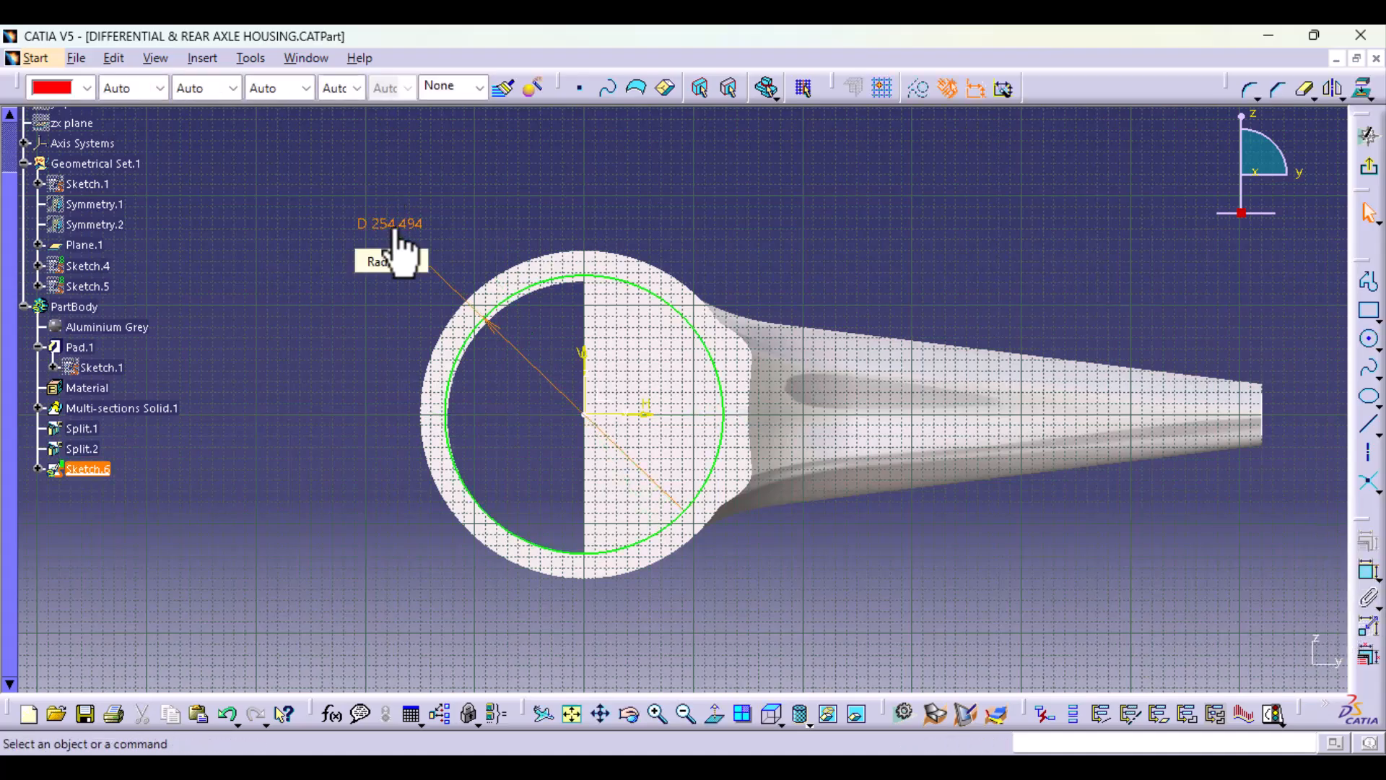
double_click(392, 230)
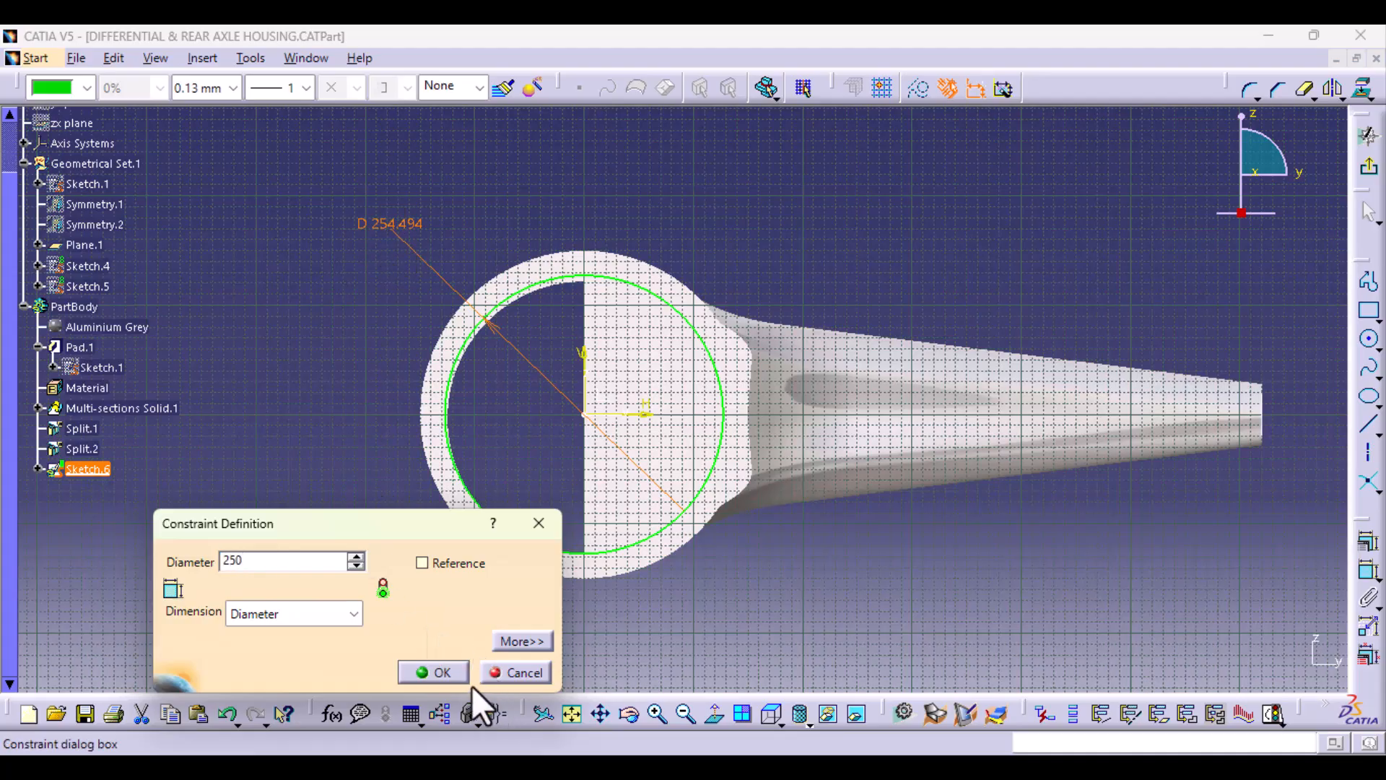
left_click(436, 672)
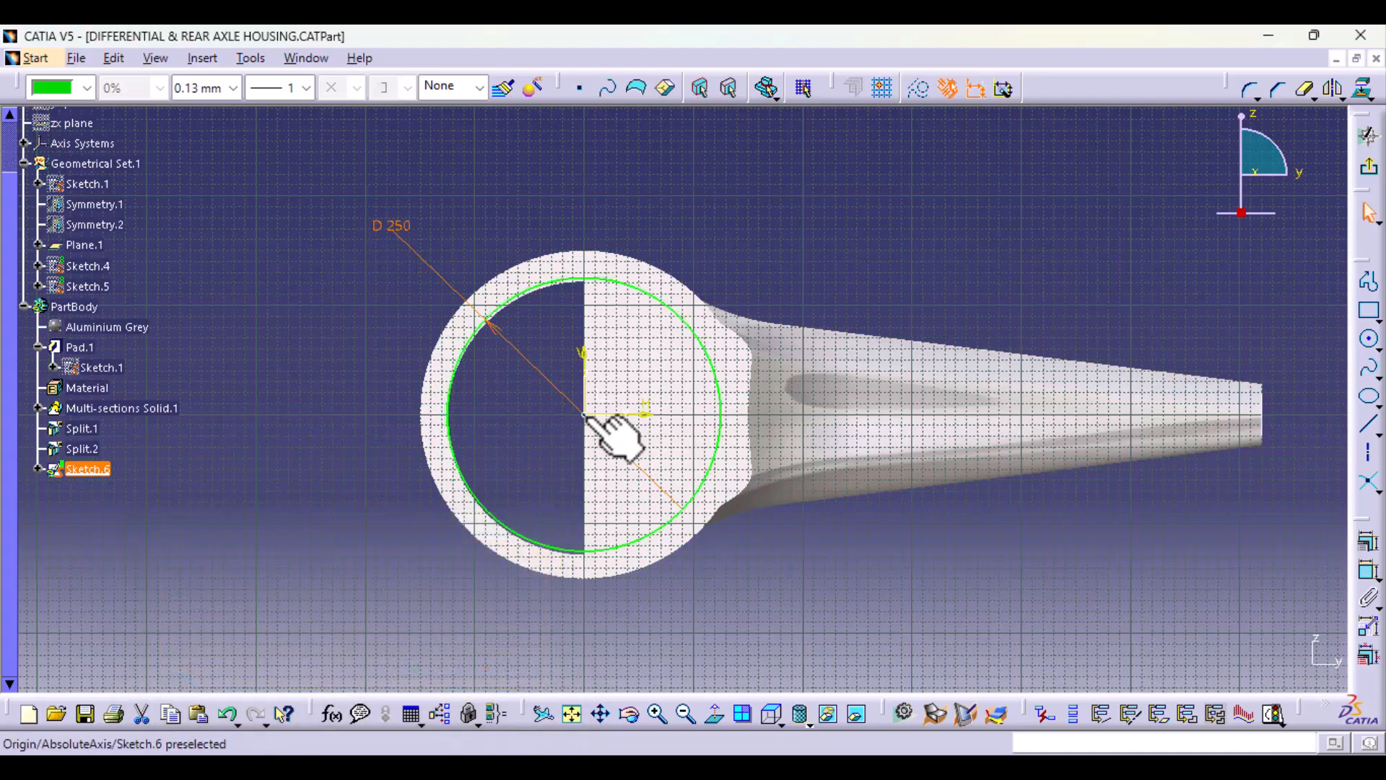
left_click(591, 421)
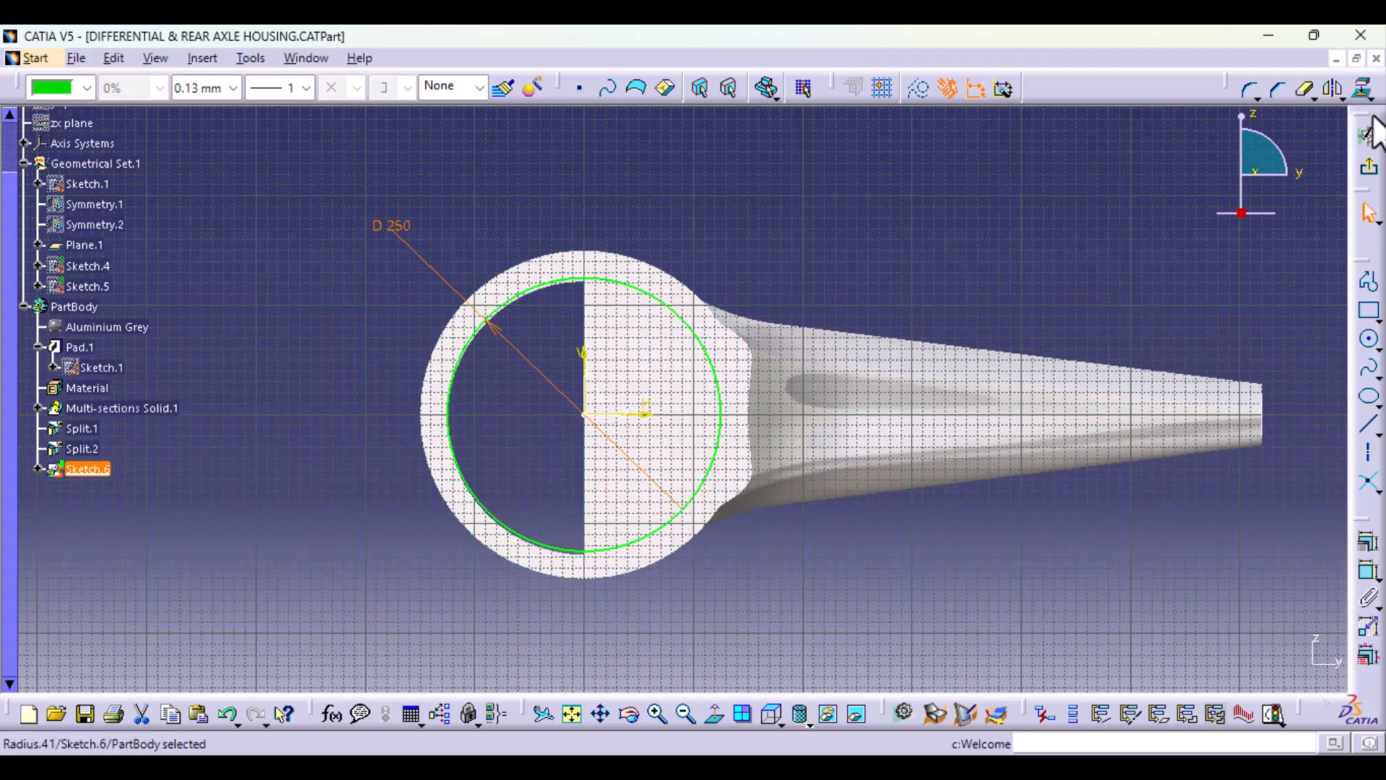
left_click(1369, 166)
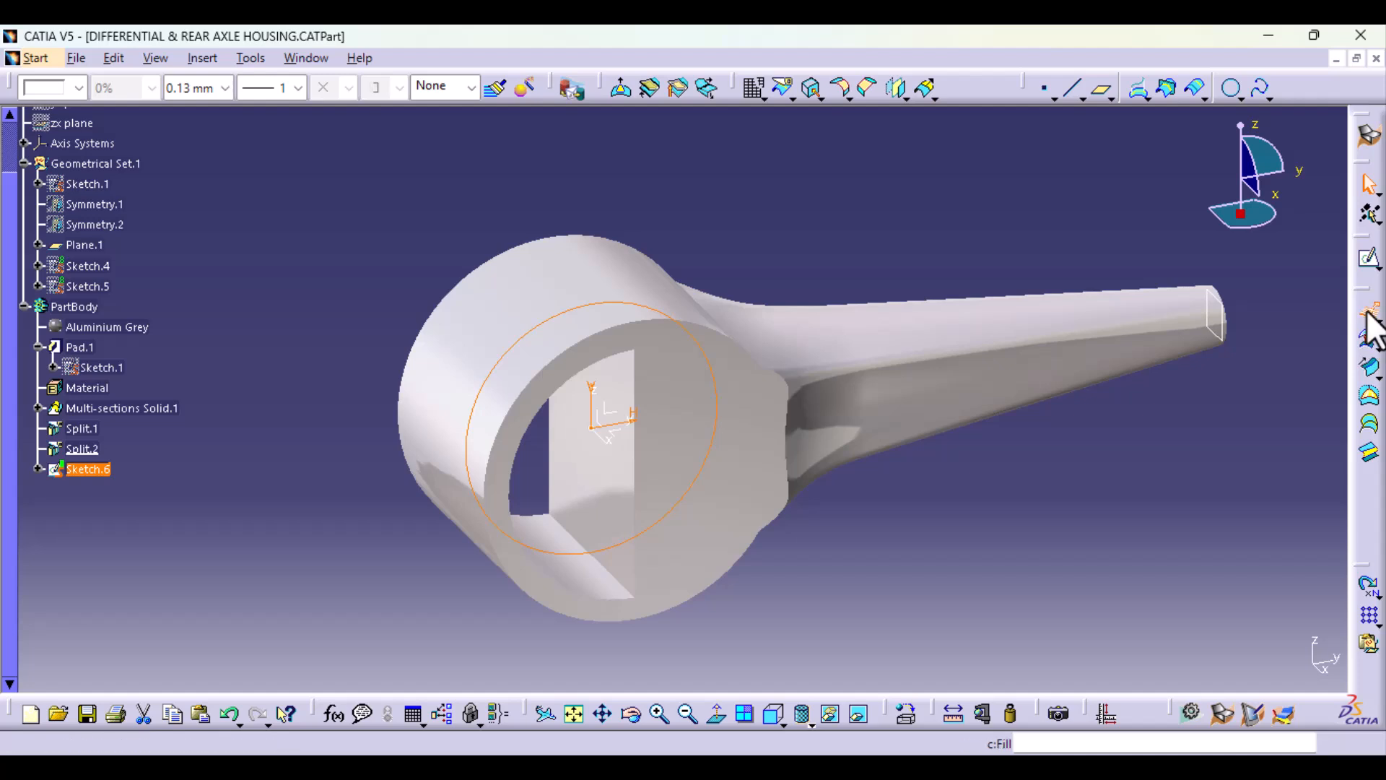
Step: Extrude Sketch.6 into a cylindrical surface with mirrored extent and a 110 mm limit
left_click(1368, 311)
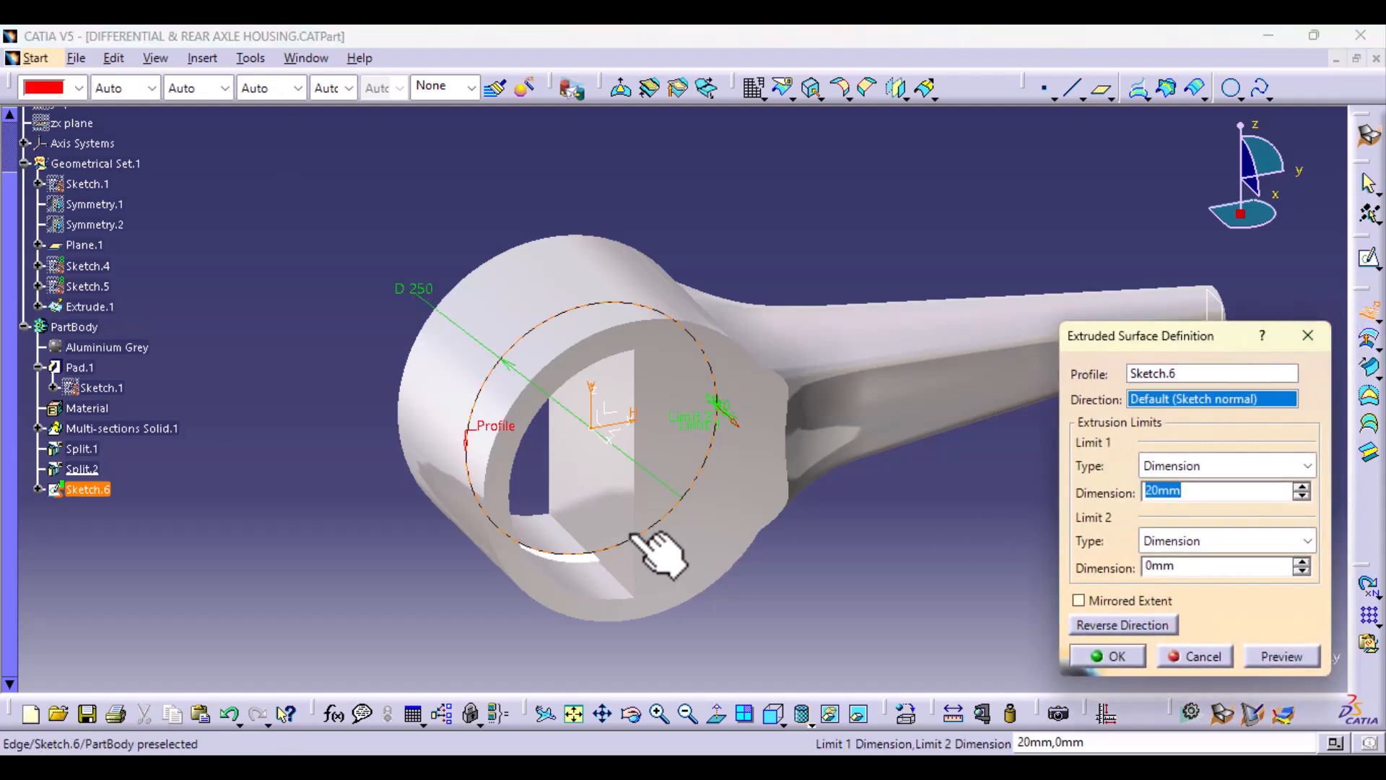
left_click(1078, 605)
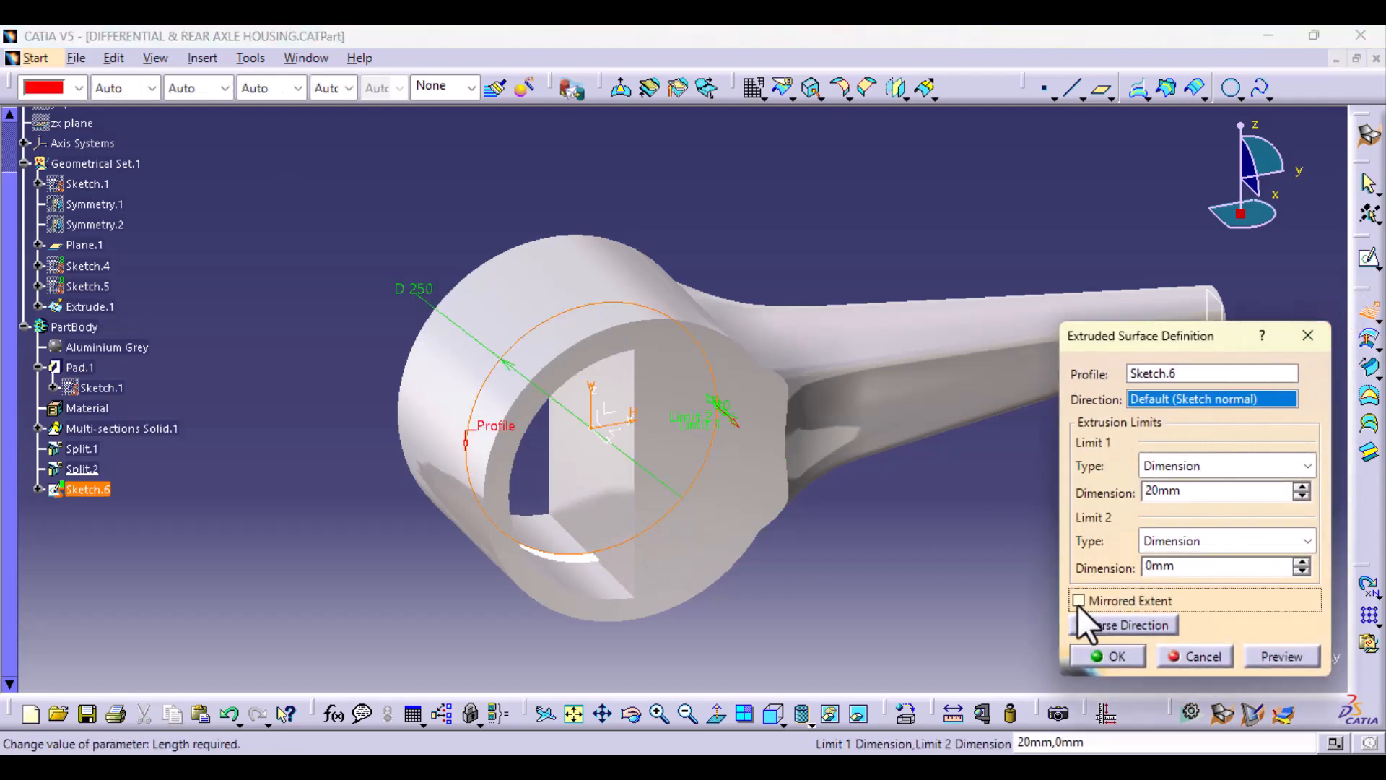
left_click(1165, 493)
left_click_drag(1161, 493, 1078, 510)
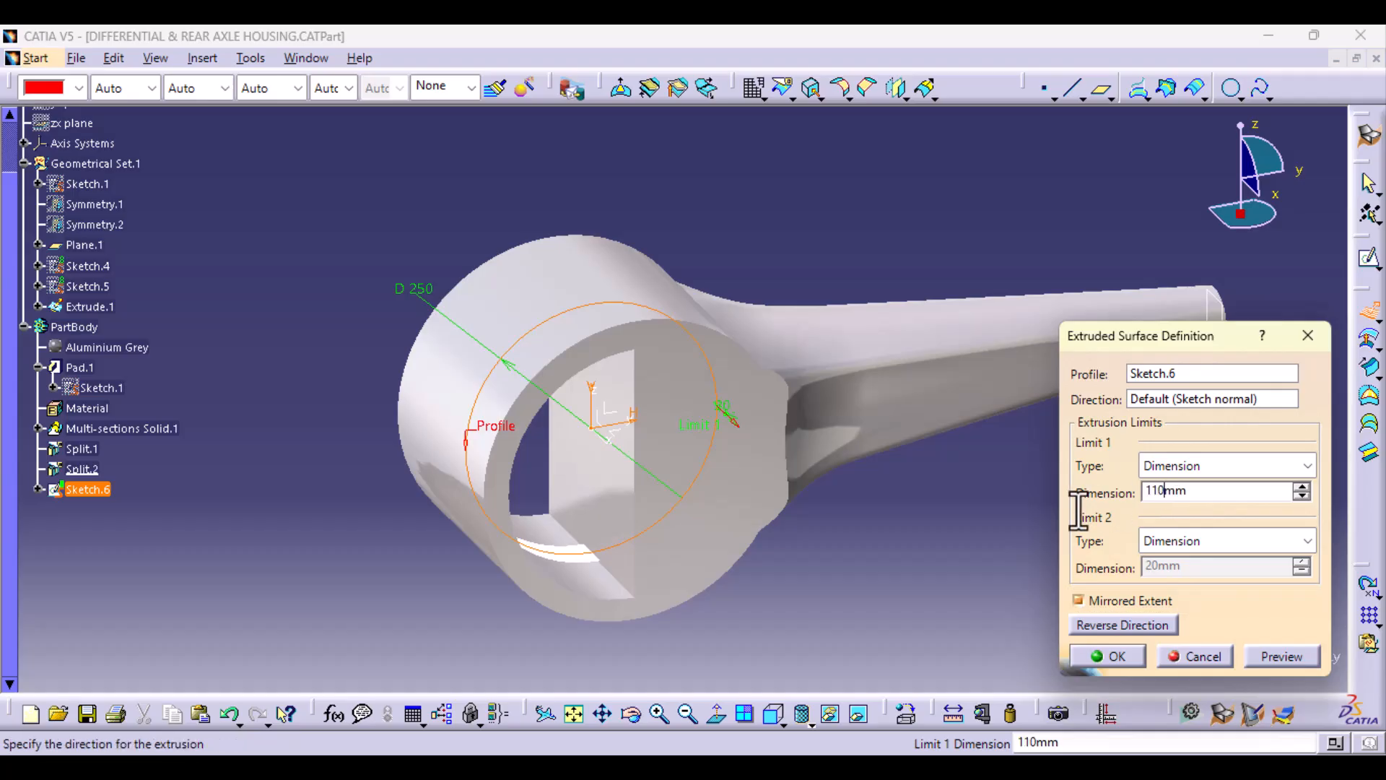
left_click(1295, 660)
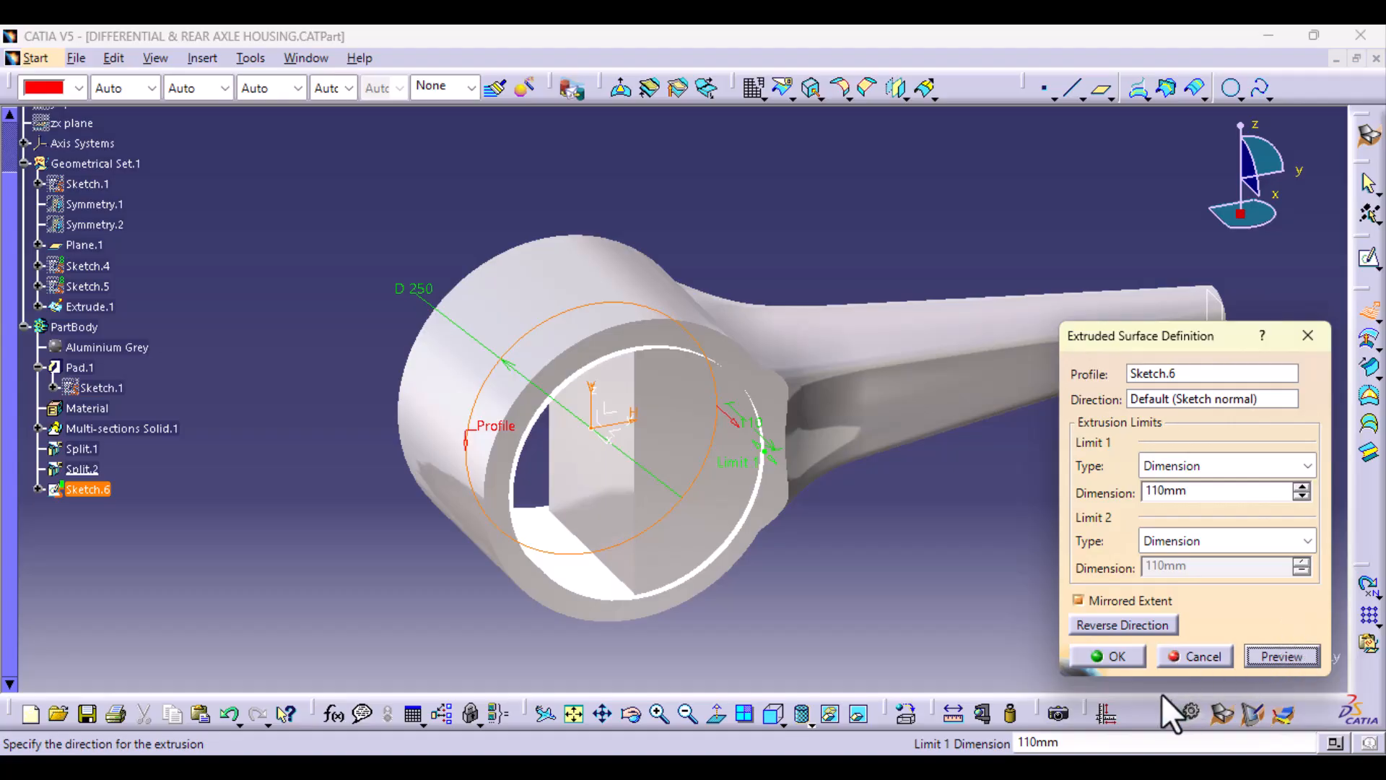
left_click(1119, 654)
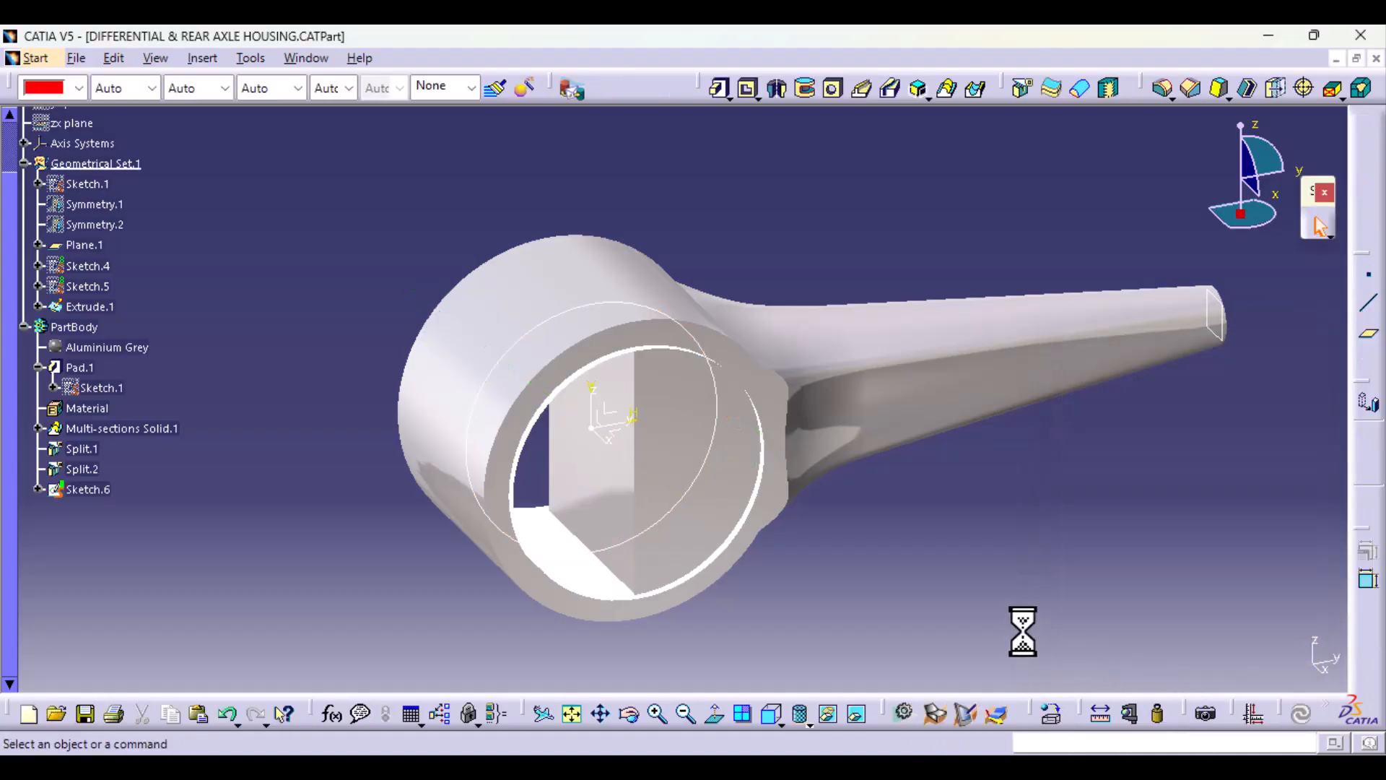
Step: Back in the part design workbench, split the body with Extrude.1, keeping the material outside the cylindrical surface
left_click(1018, 88)
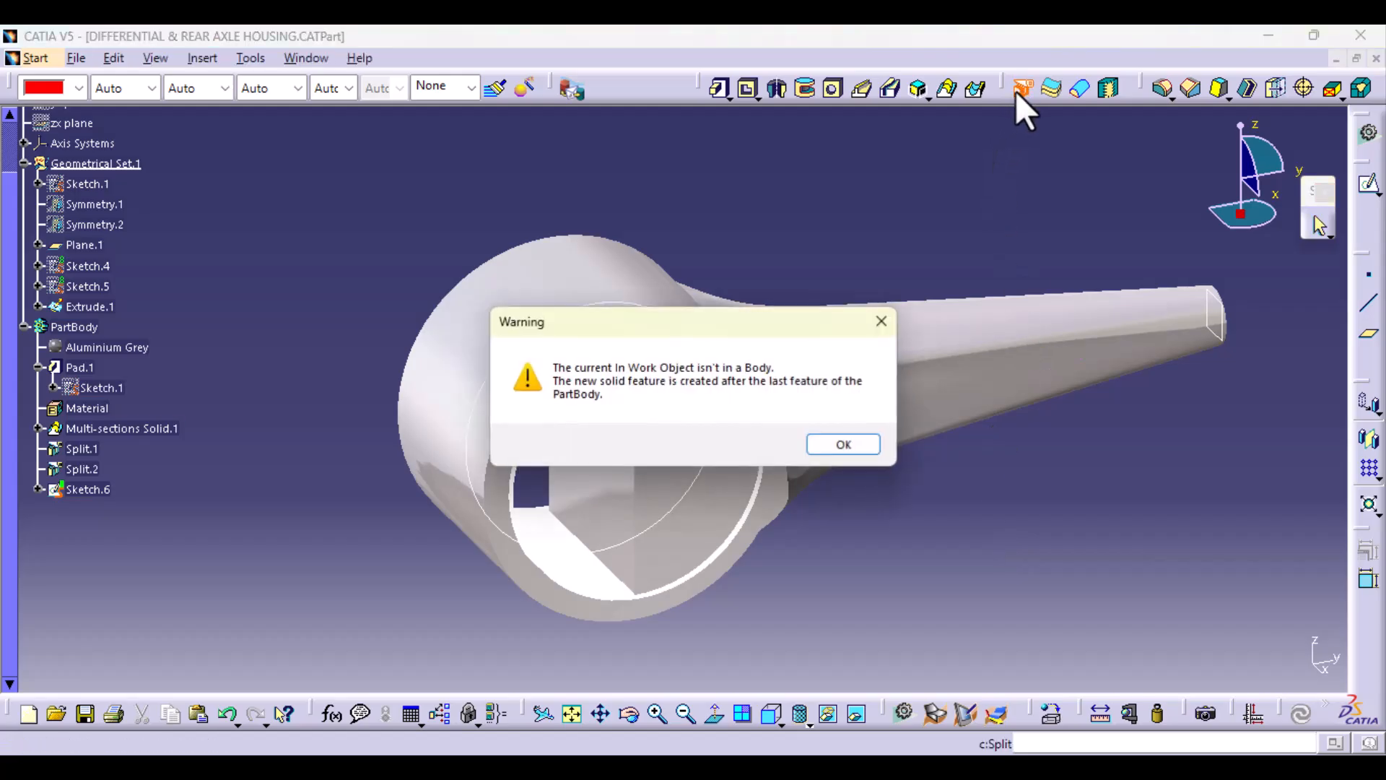
left_click(838, 447)
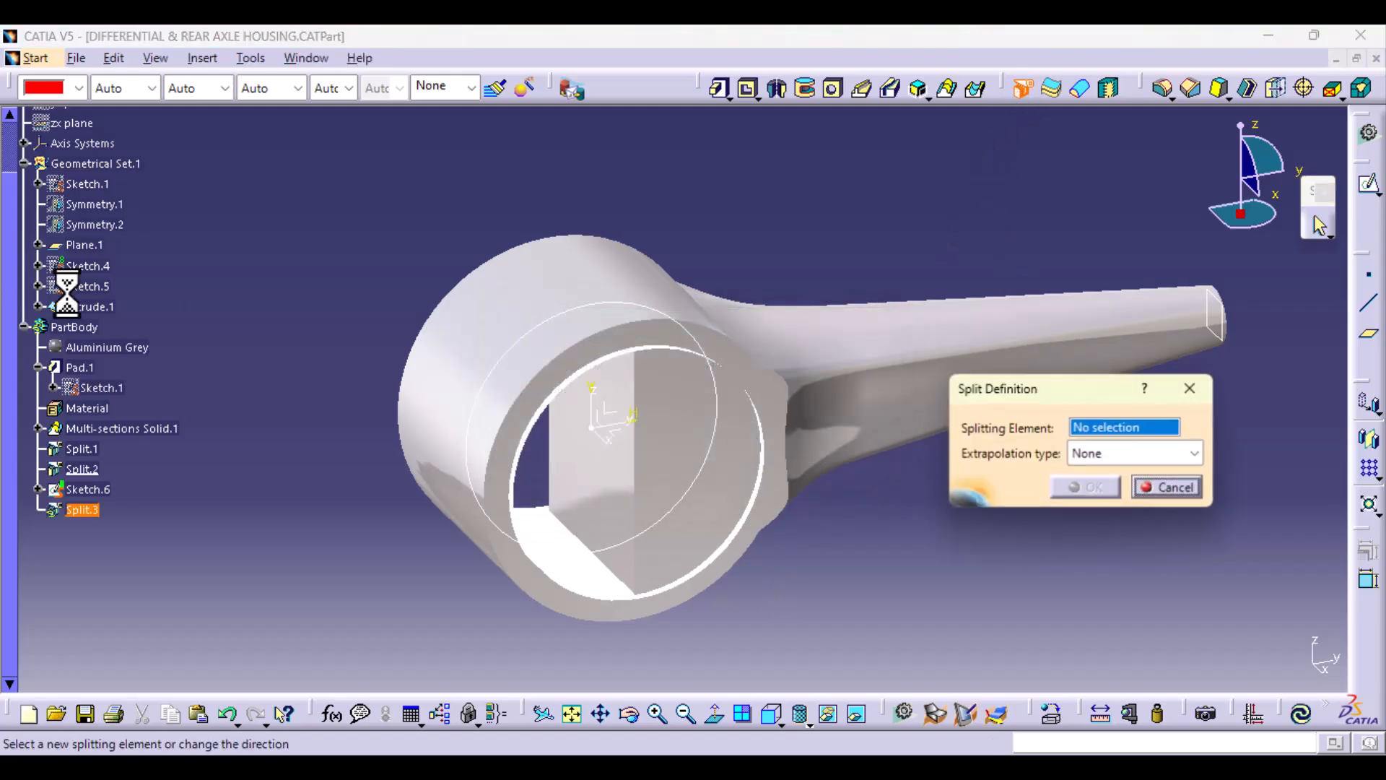
left_click(101, 307)
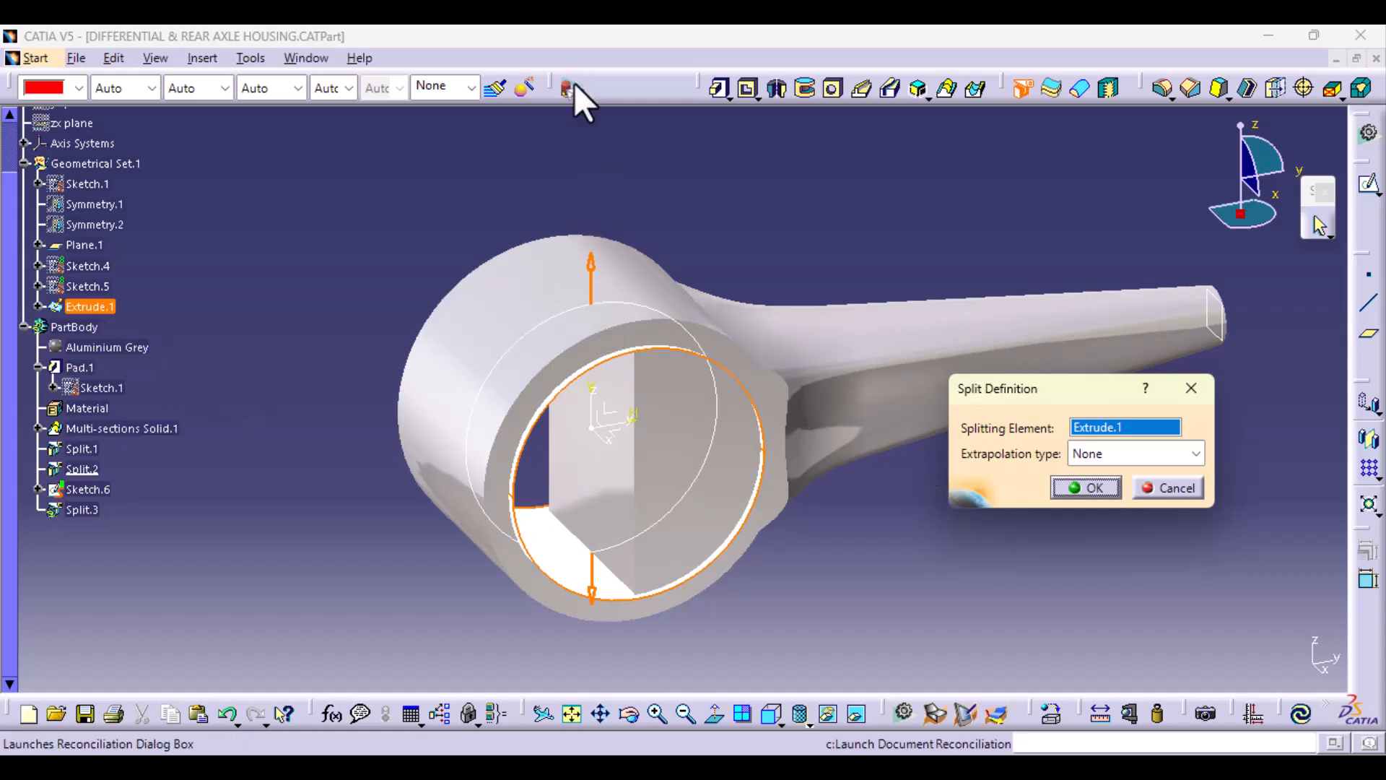
left_click(1096, 488)
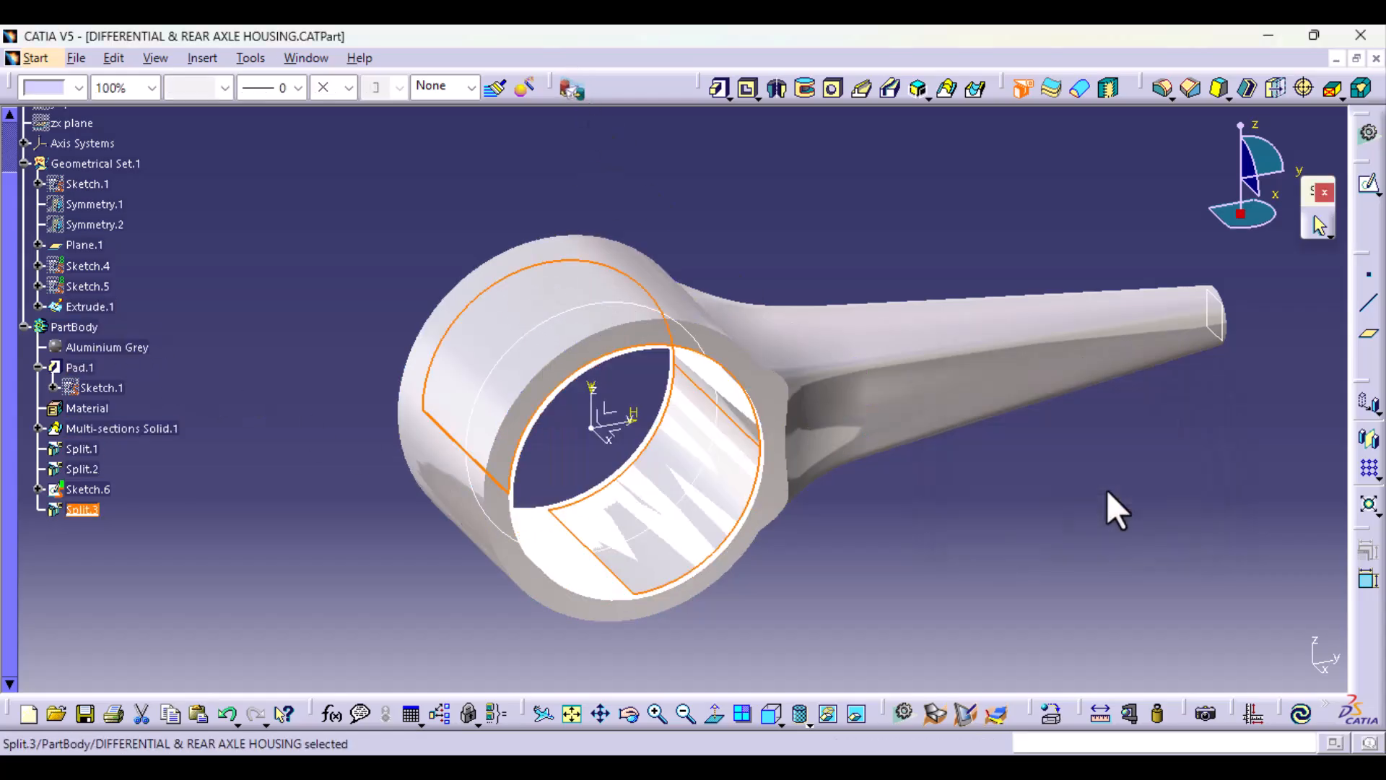
Step: Hide the Extrude.1 surface and the Sketch.6 circle
right_click(116, 307)
left_click(189, 370)
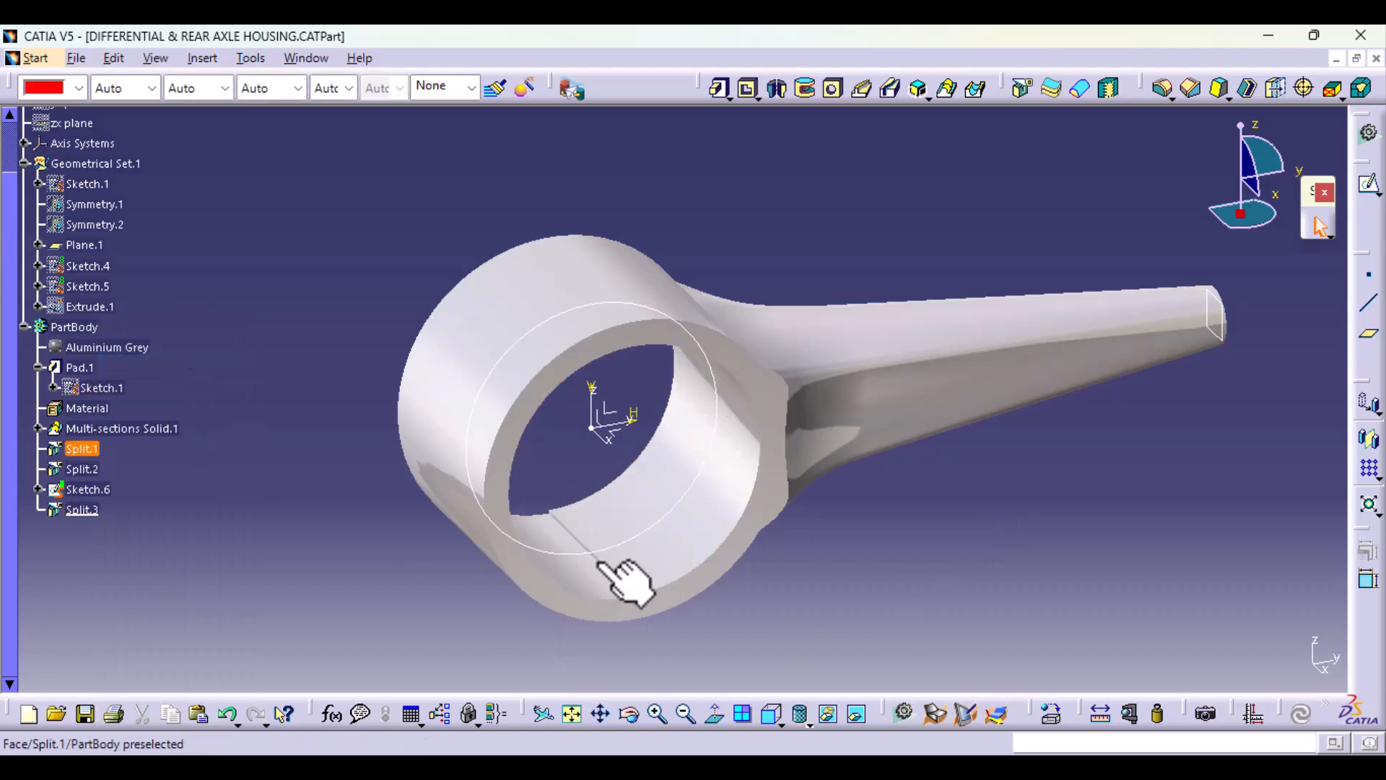
middle_click_drag(606, 563, 549, 588)
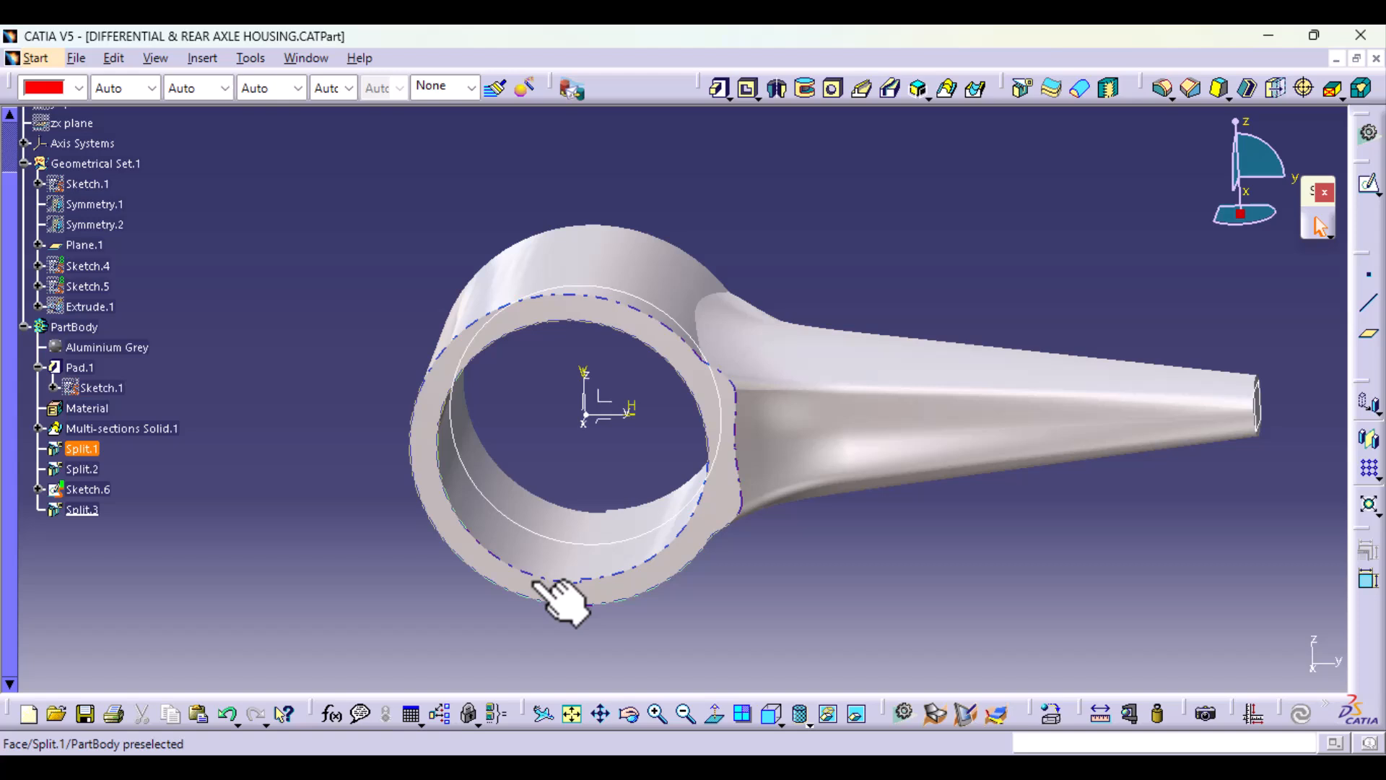
right_click(534, 534)
left_click(573, 142)
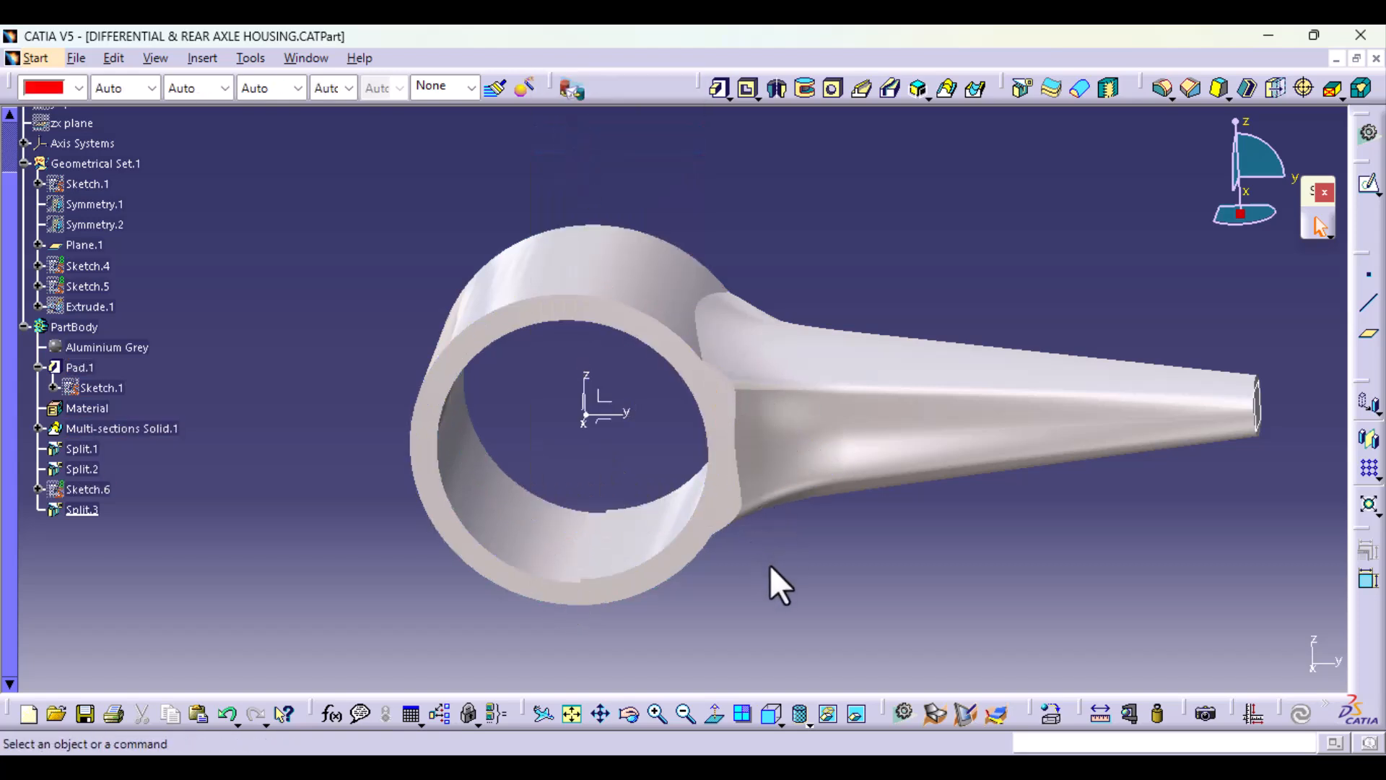
Step: Examine the lofted axle tube's faces and its junction with the ring from several sides
middle_click_drag(817, 513, 659, 393)
middle_click_drag(662, 541, 631, 292)
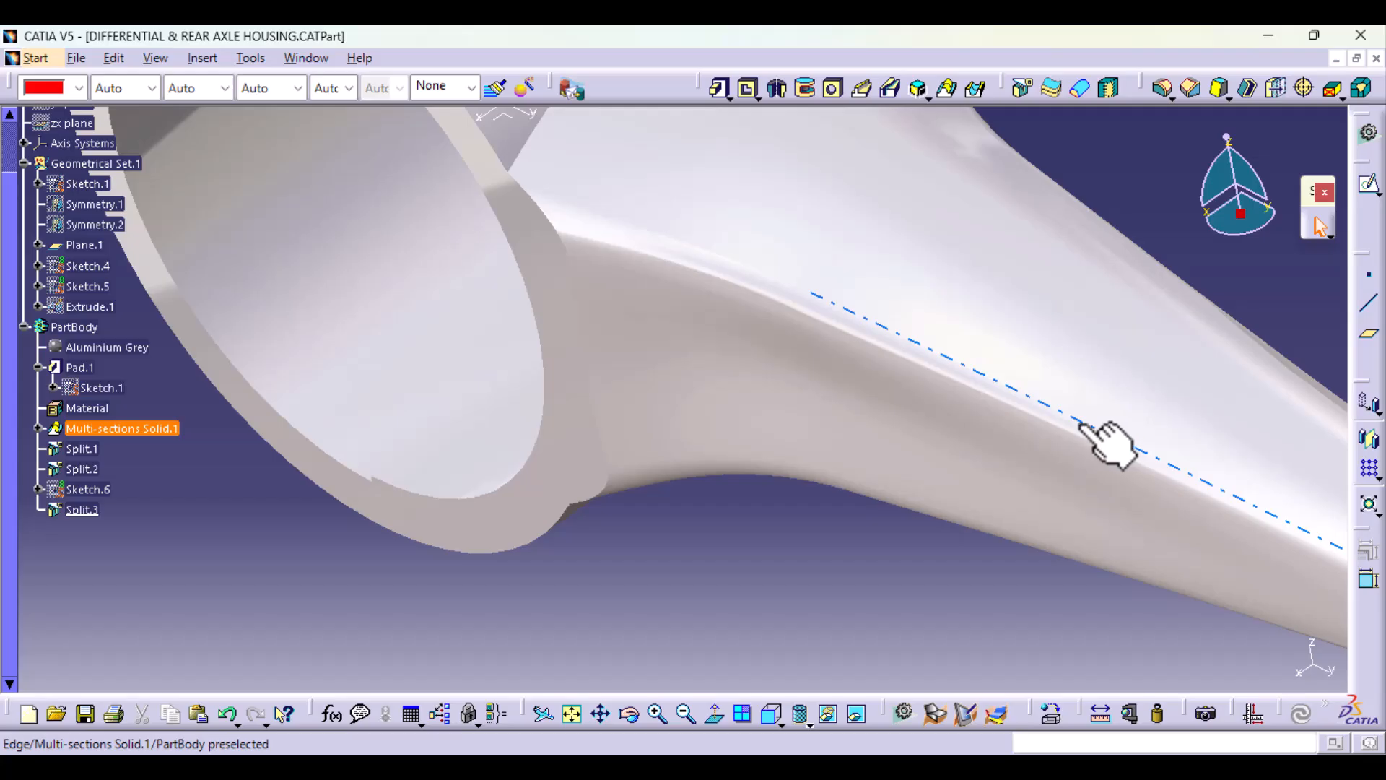
middle_click_drag(1031, 573, 469, 591)
middle_click_drag(790, 551, 696, 517)
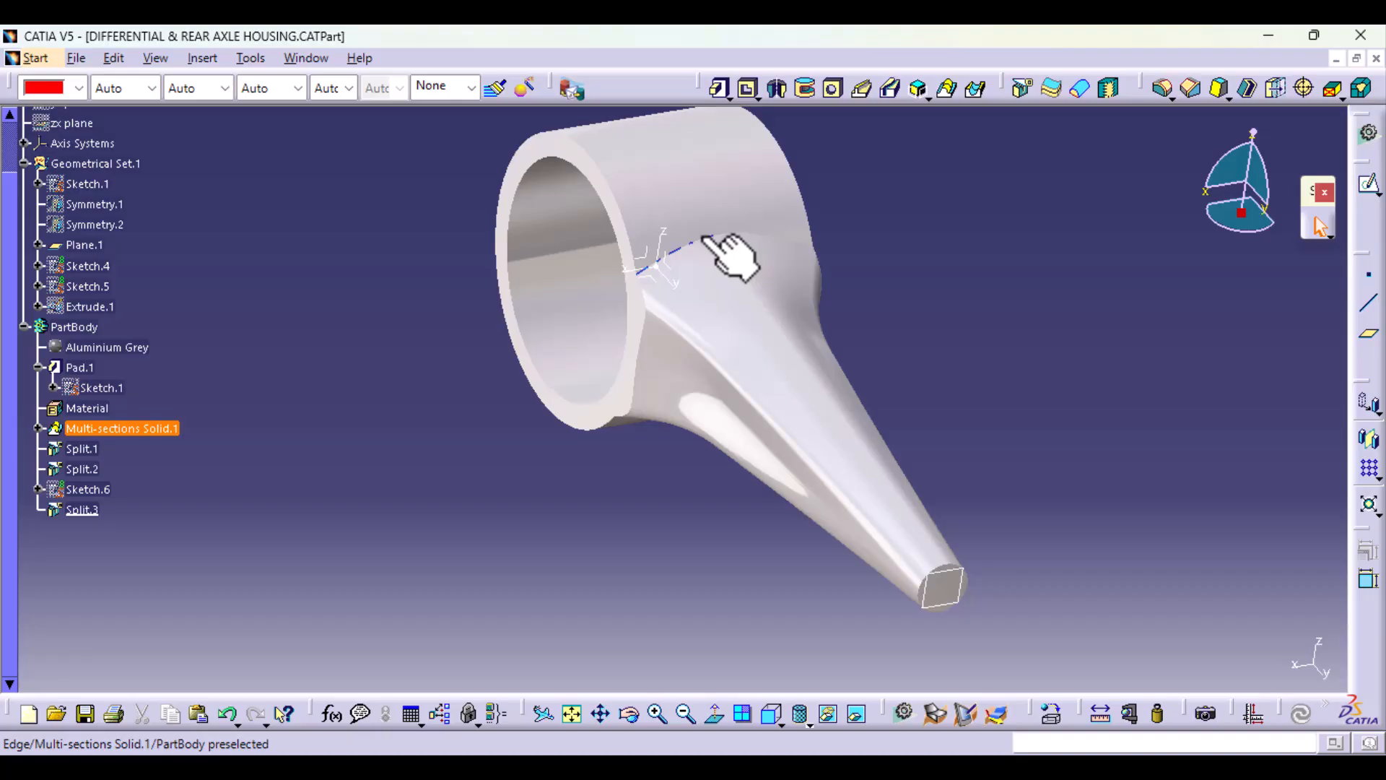
middle_click_drag(768, 582, 830, 560)
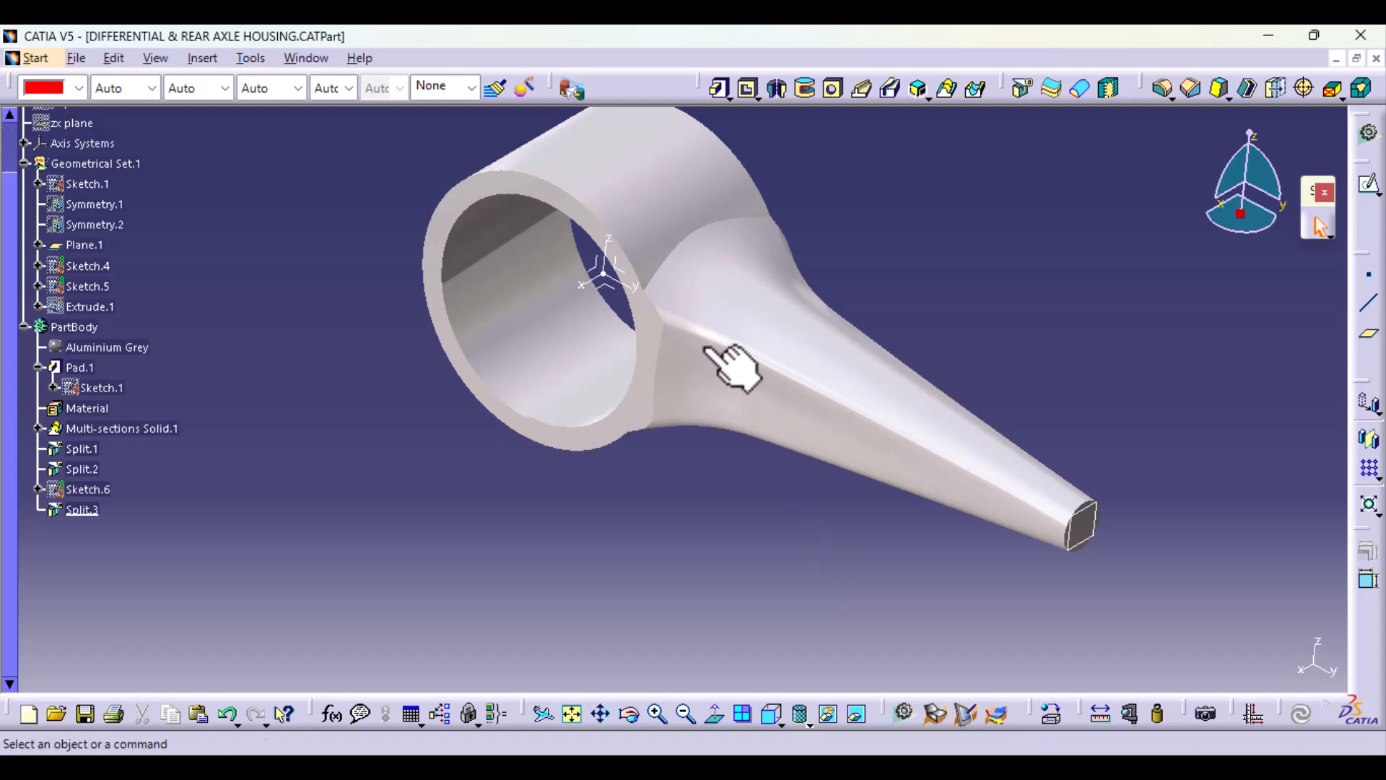
middle_click_drag(659, 545, 737, 444)
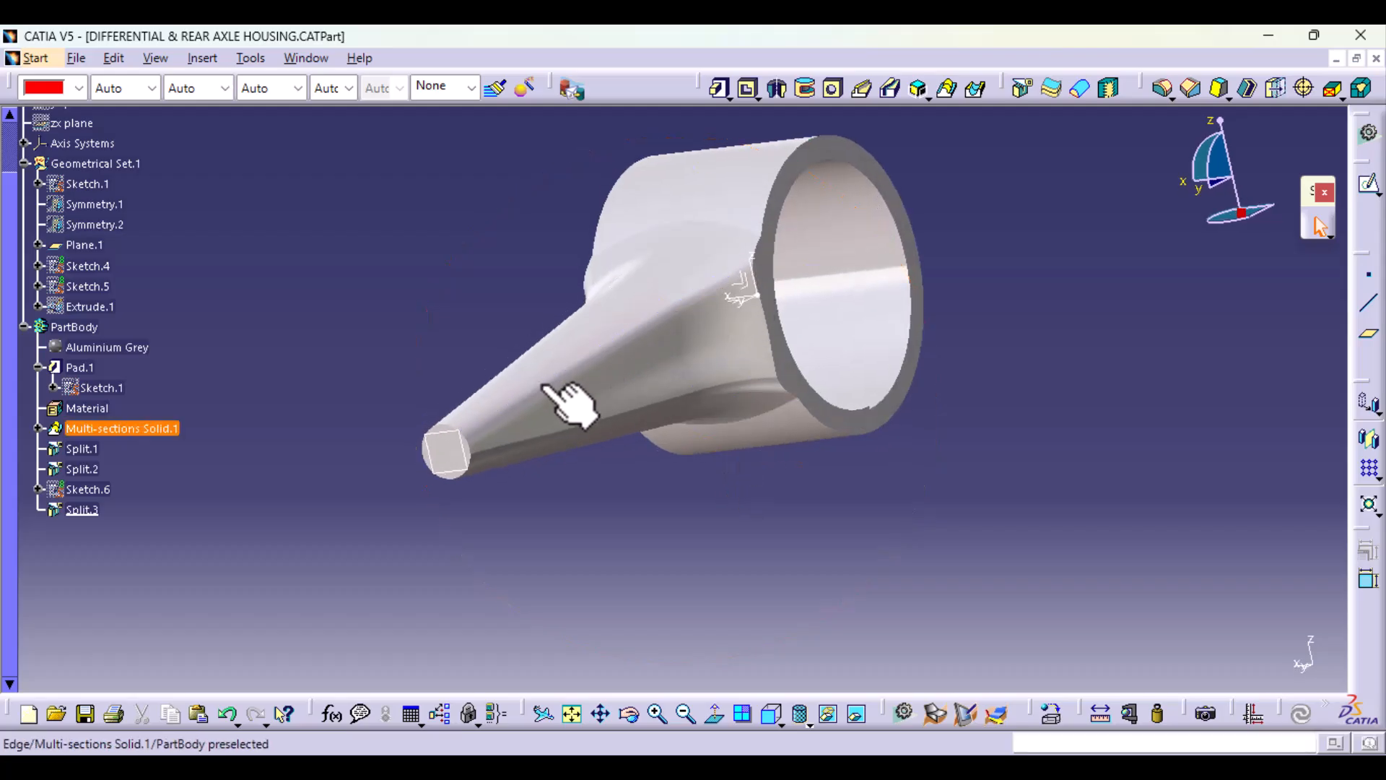
middle_click_drag(466, 478, 693, 575)
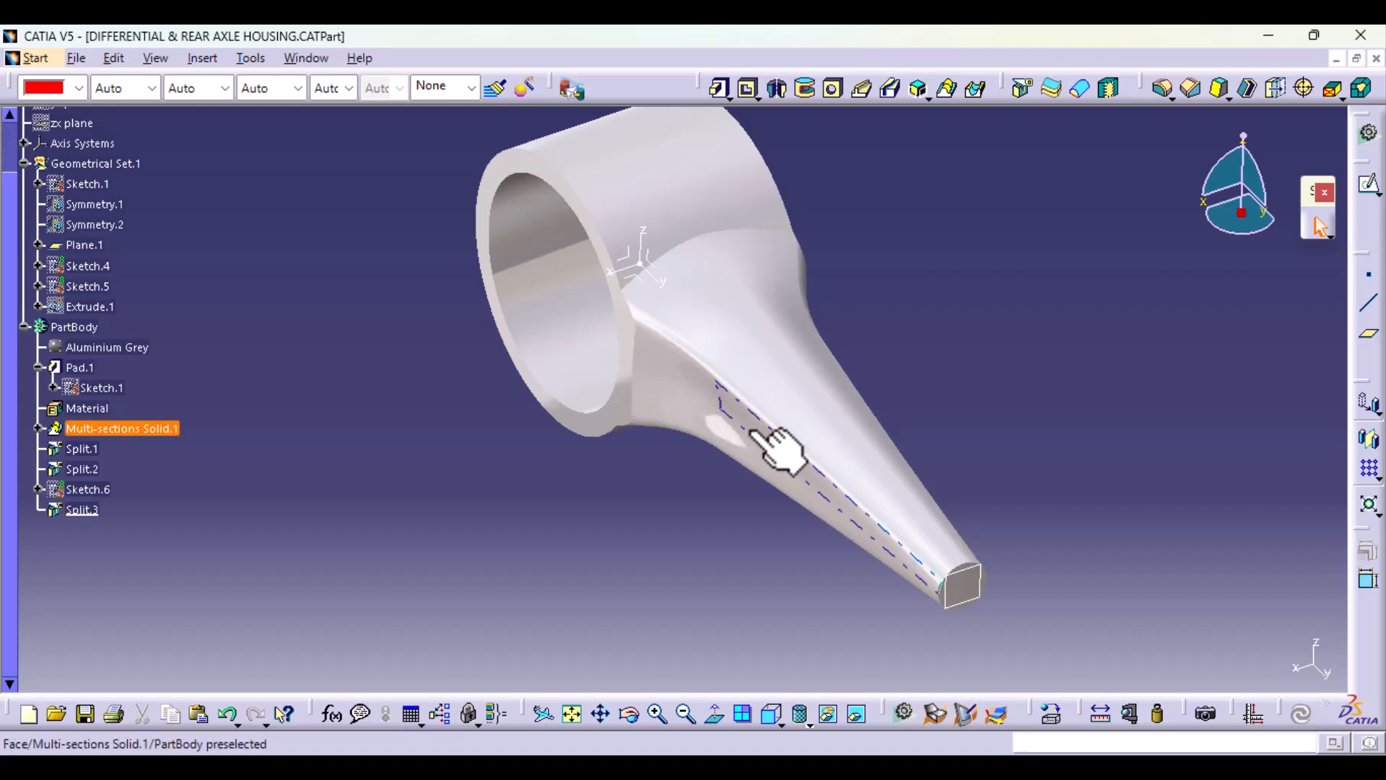
Step: Open Sketch.3 under Multi-sections Solid.1 for editing and reposition its R 150 arc and the adjoining slanted line near the ring's corner
left_click(38, 429)
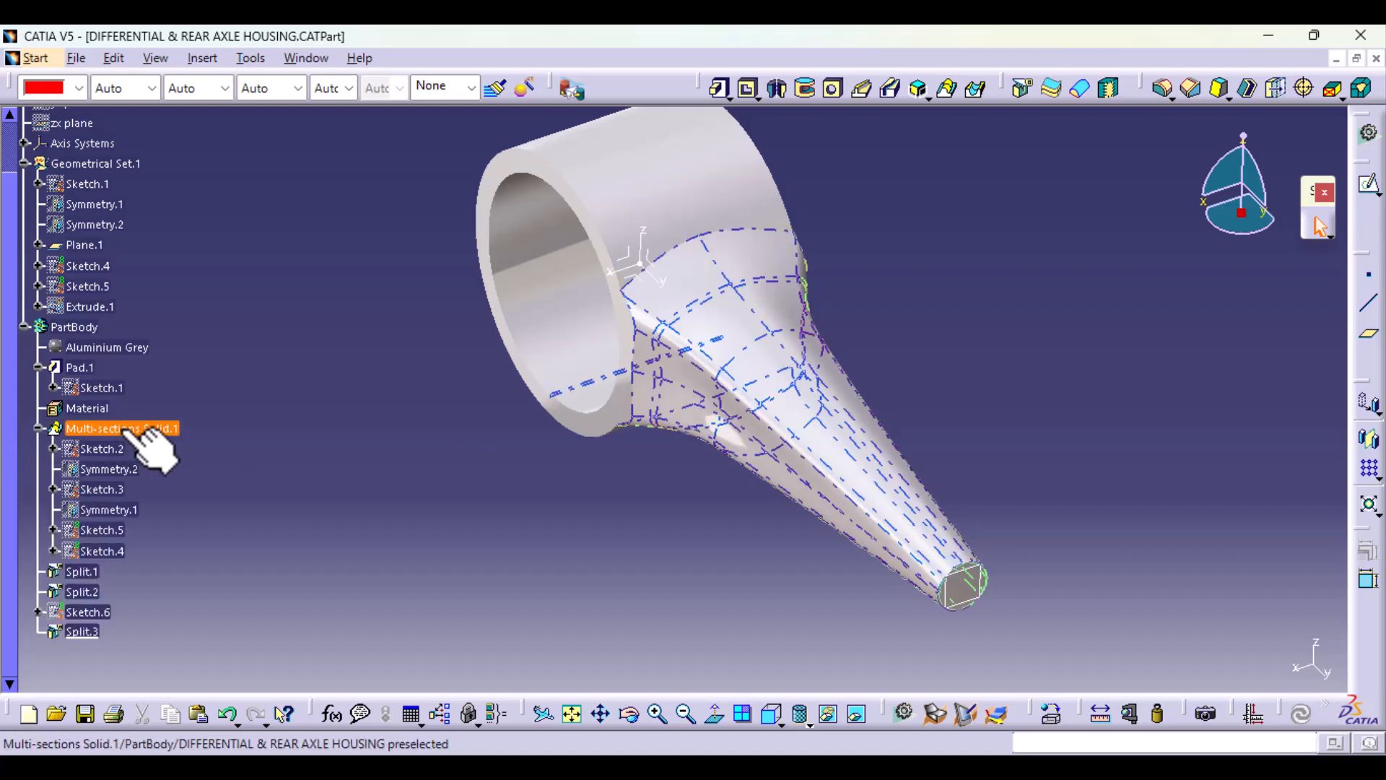
left_click(115, 469)
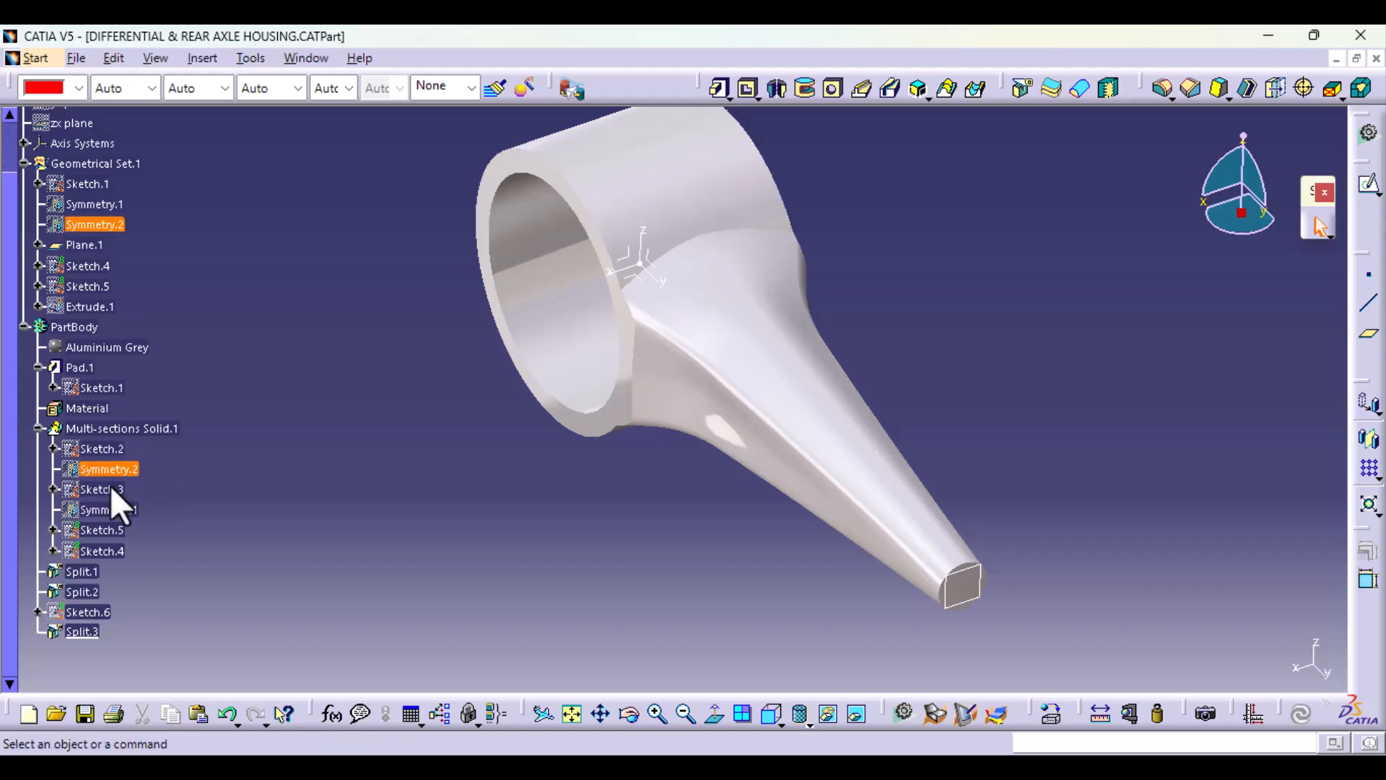
double_click(111, 490)
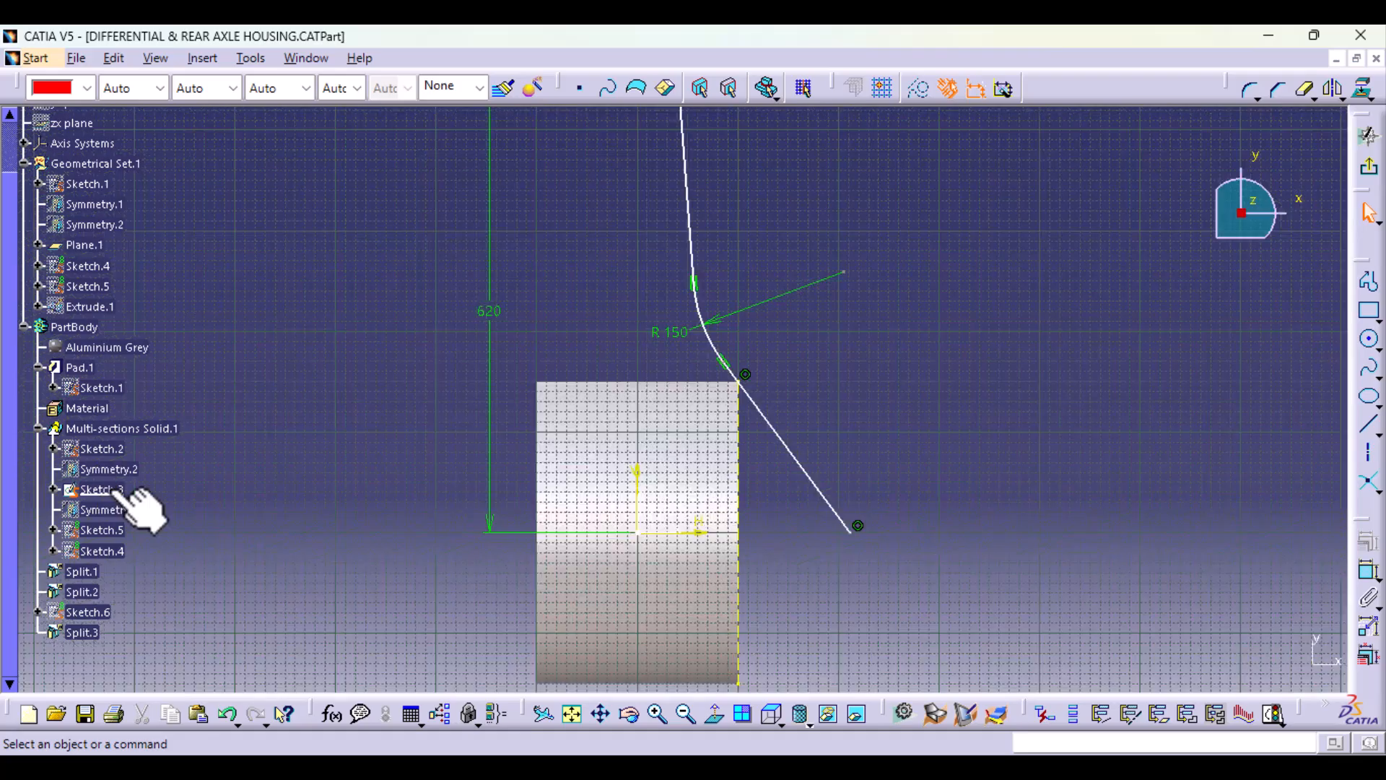
mouse_move(736, 532)
middle_mouse_down()
mouse_move(702, 597)
mouse_move(700, 643)
mouse_move(699, 556)
mouse_move(570, 473)
mouse_move(509, 379)
middle_mouse_up()
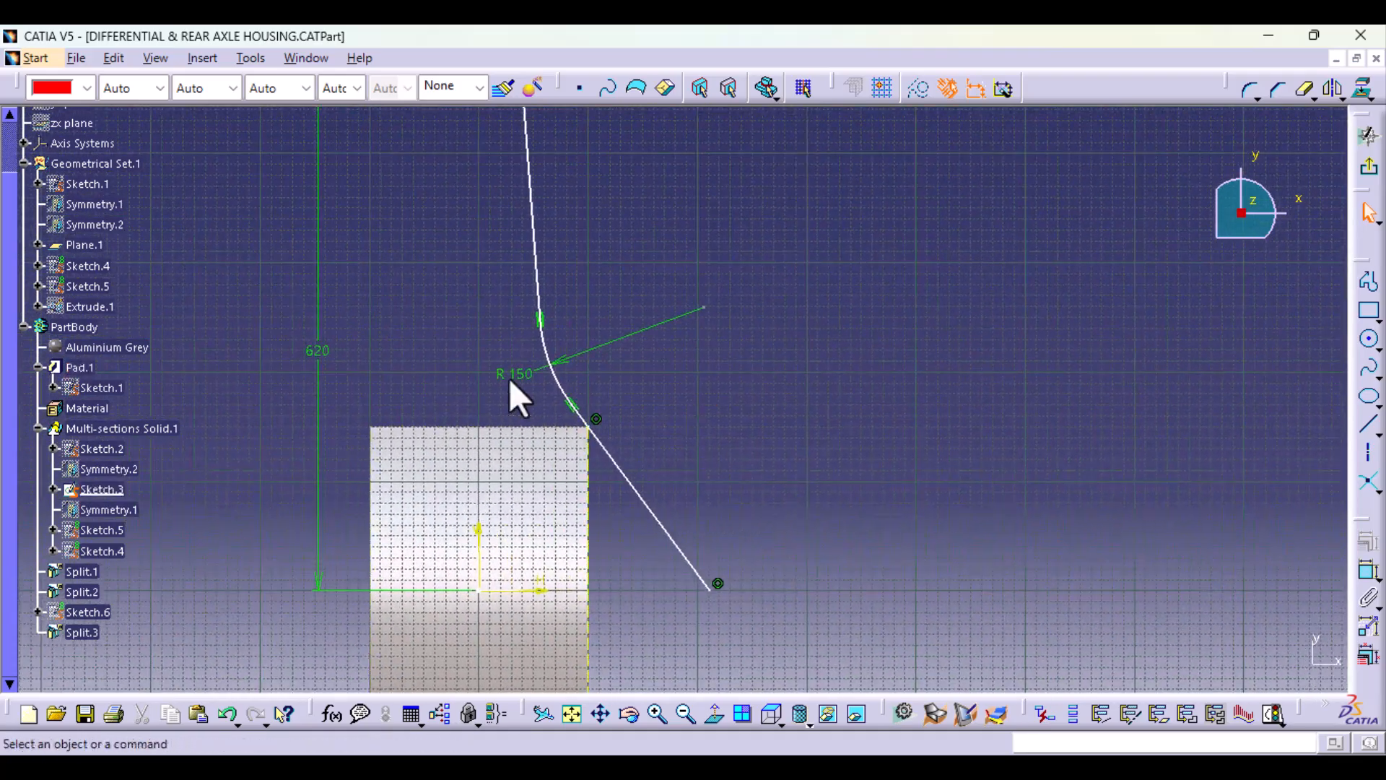
double_click(549, 352)
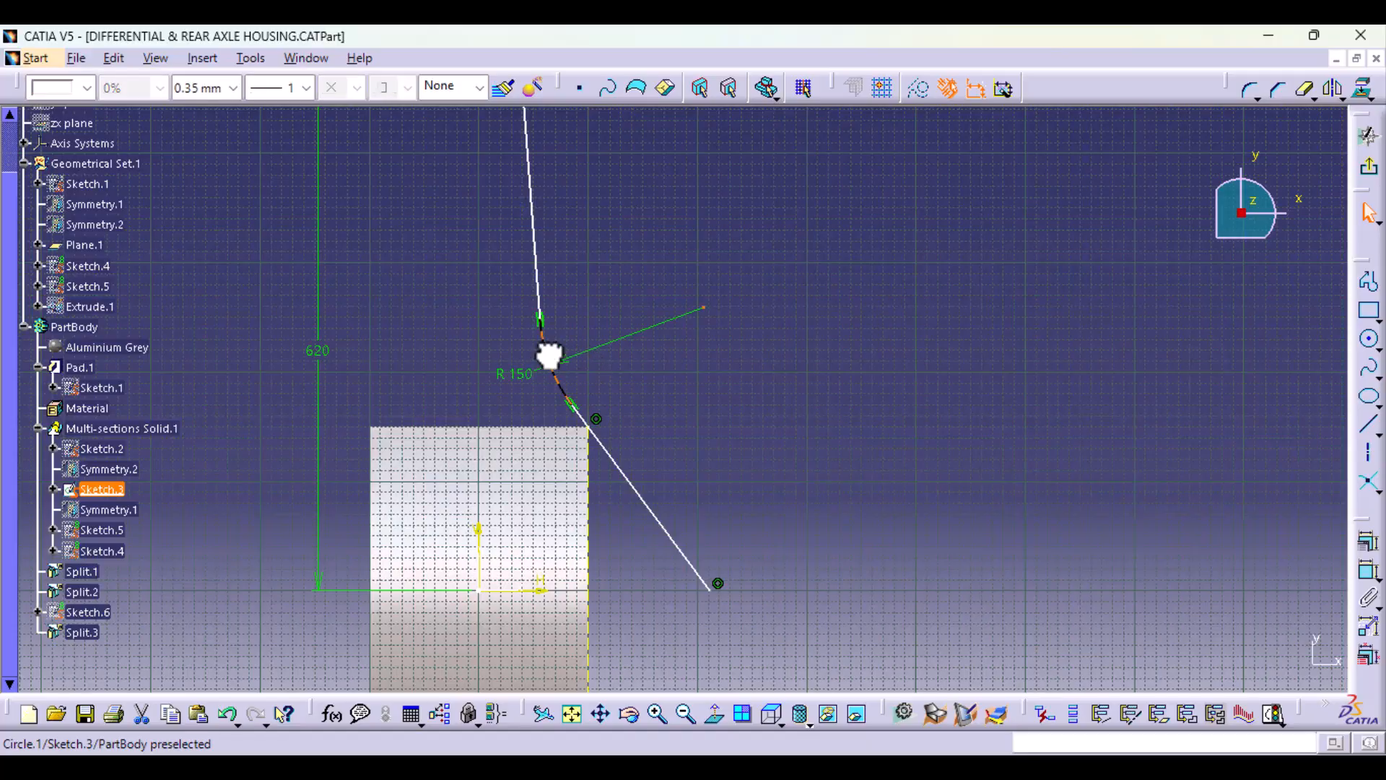
mouse_move(549, 354)
left_mouse_down()
mouse_move(563, 359)
mouse_move(551, 330)
mouse_move(560, 377)
mouse_move(560, 336)
mouse_move(557, 363)
left_mouse_up()
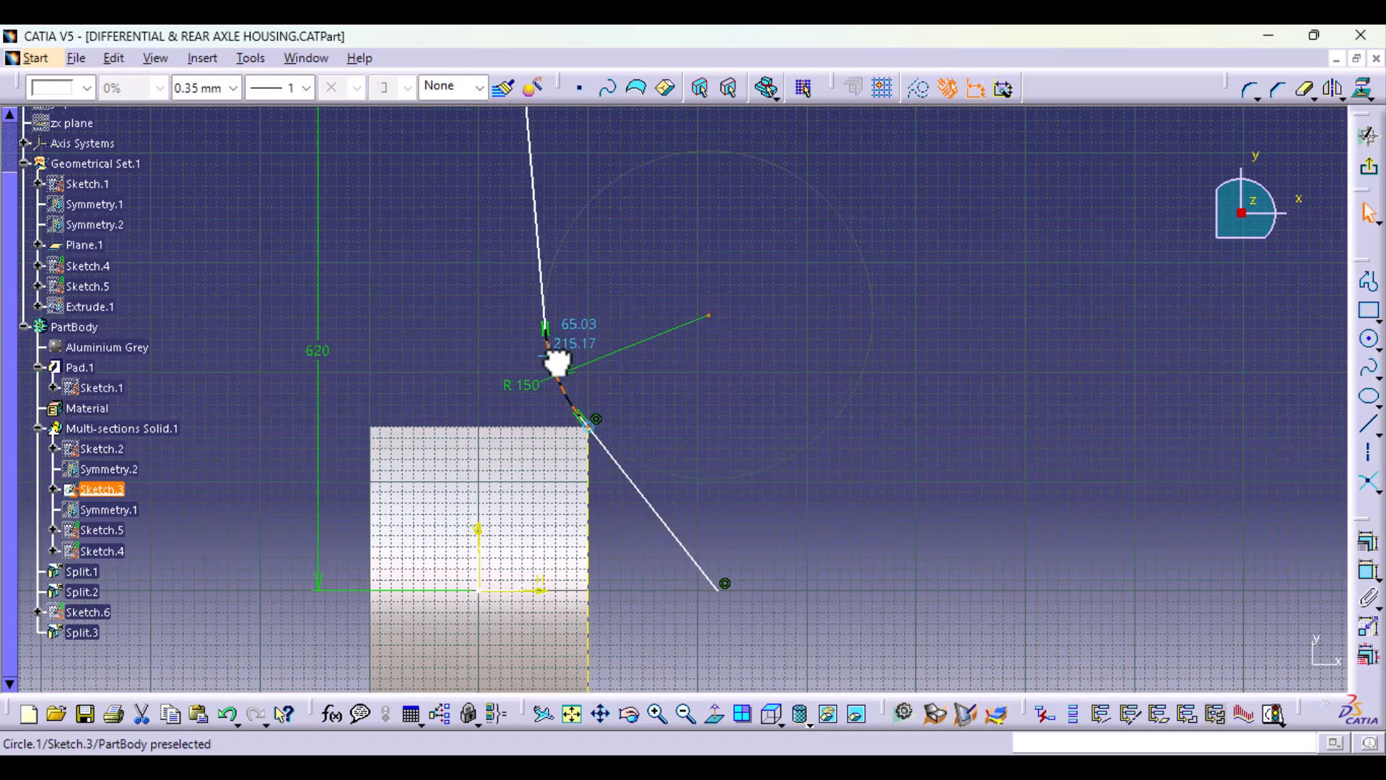
middle_click_drag(654, 636, 649, 501)
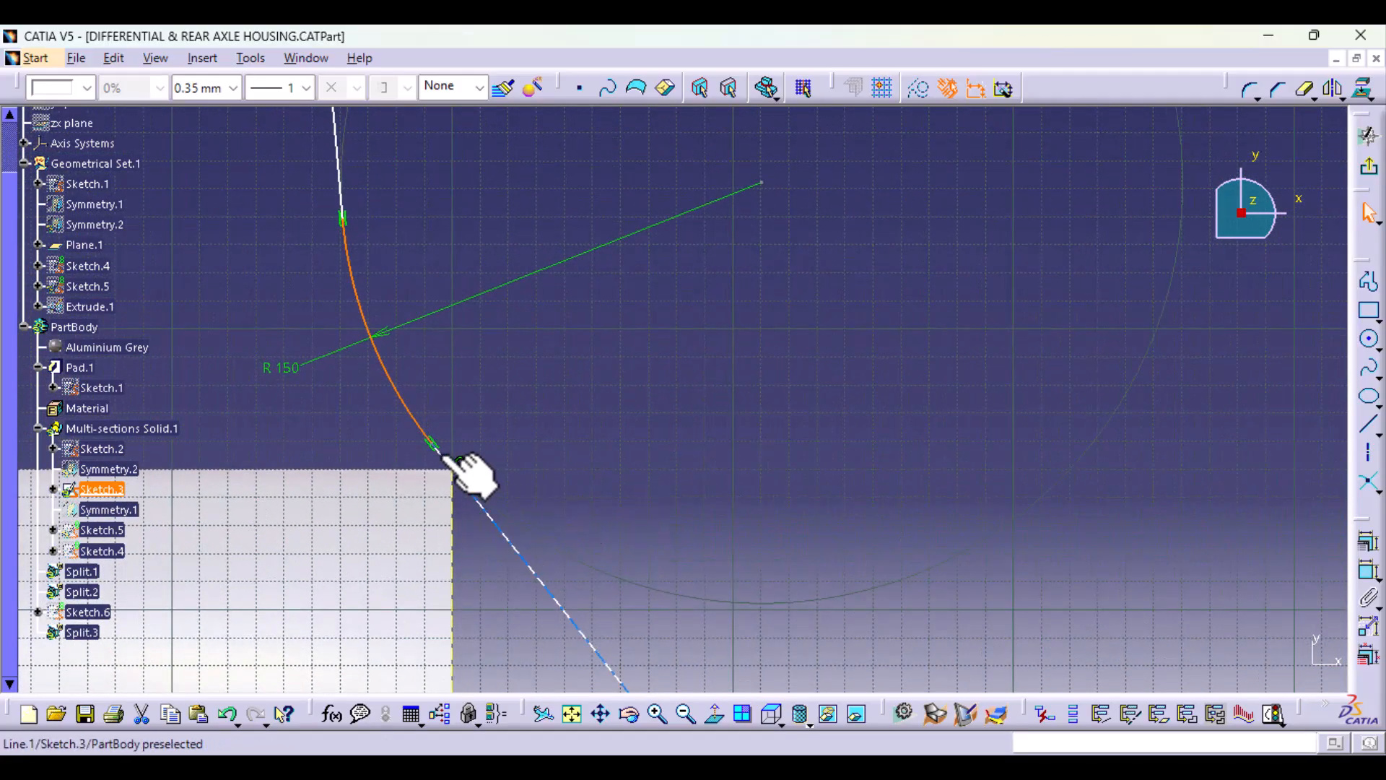
left_click_drag(449, 457, 456, 464)
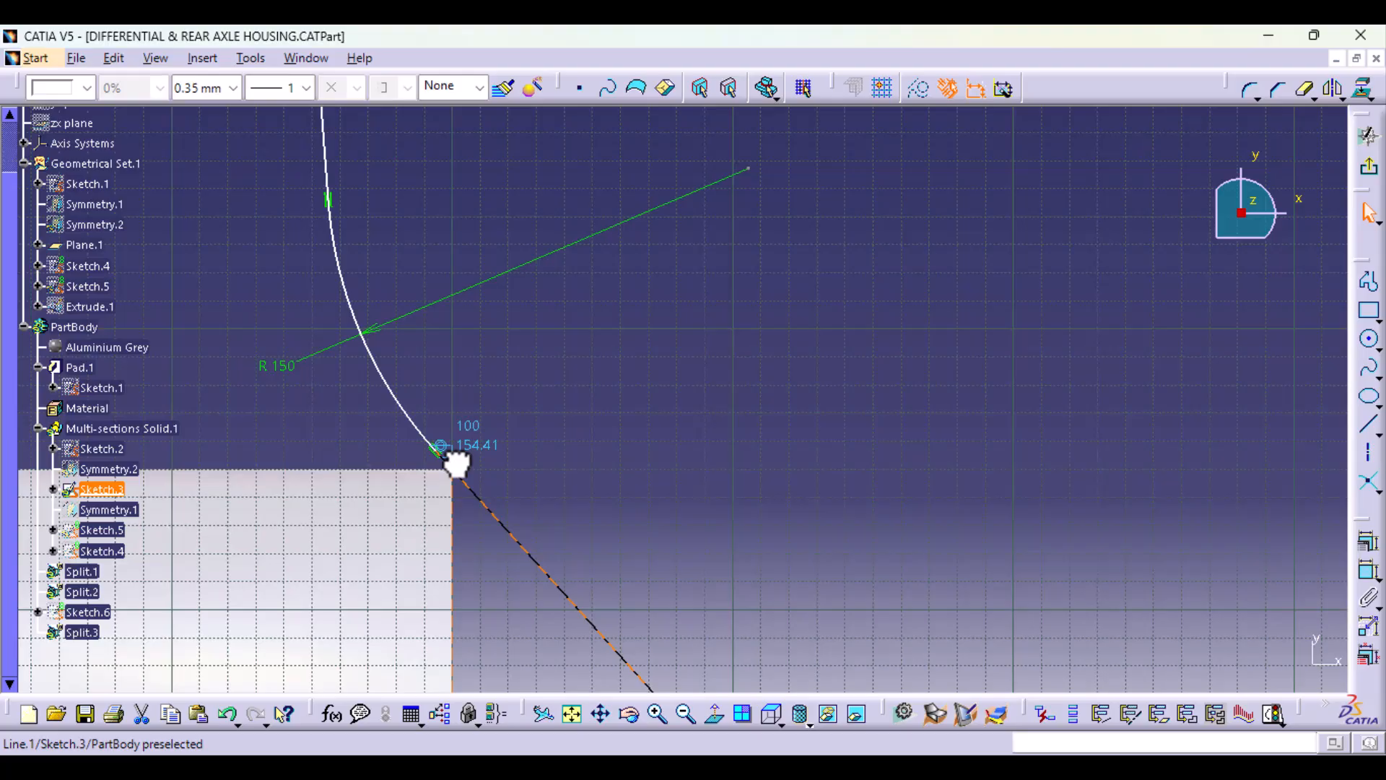
Step: Shift the R 150 arc's upper tangent point to shorten the arc, and apply a Fix constraint to that point
mouse_move(744, 252)
middle_mouse_down()
mouse_move(730, 504)
mouse_move(792, 505)
mouse_move(449, 587)
mouse_move(549, 407)
mouse_move(689, 446)
middle_mouse_up()
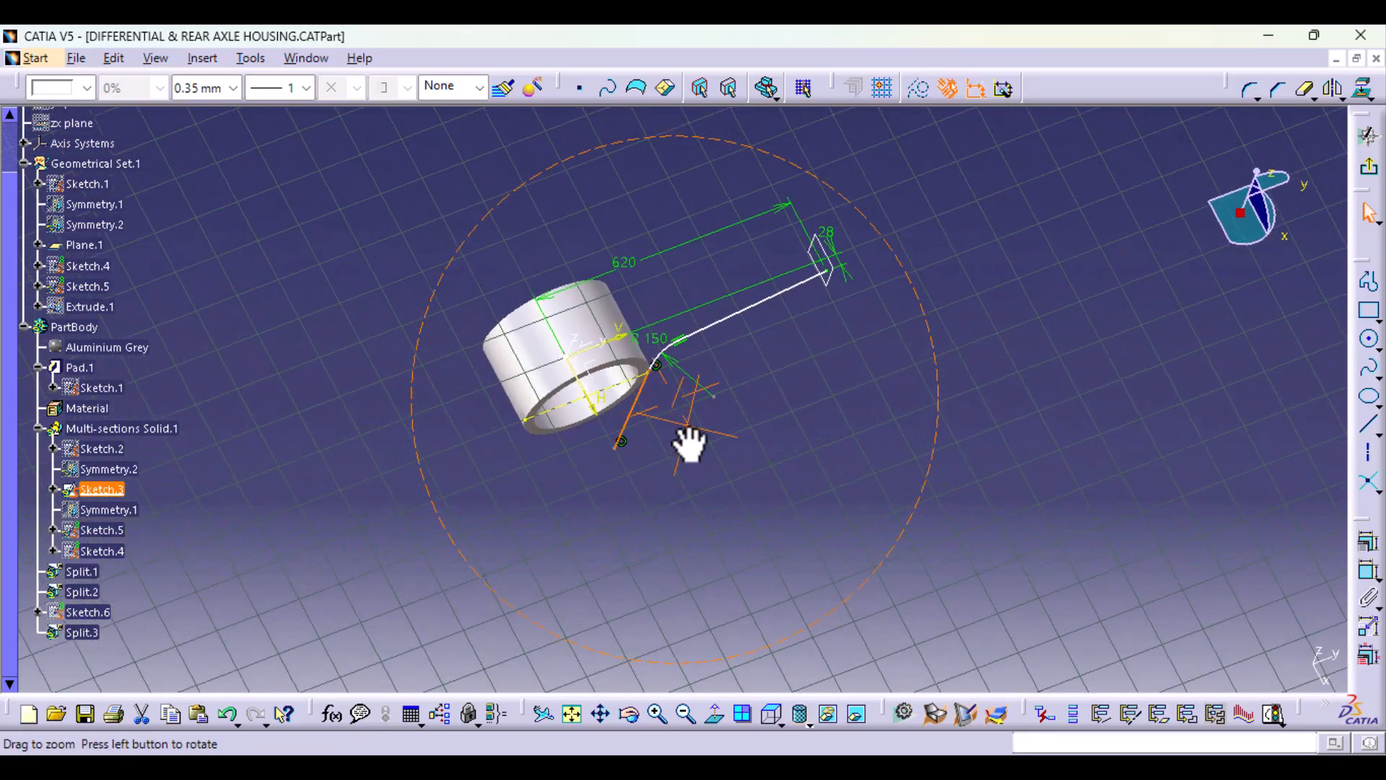
left_click(712, 718)
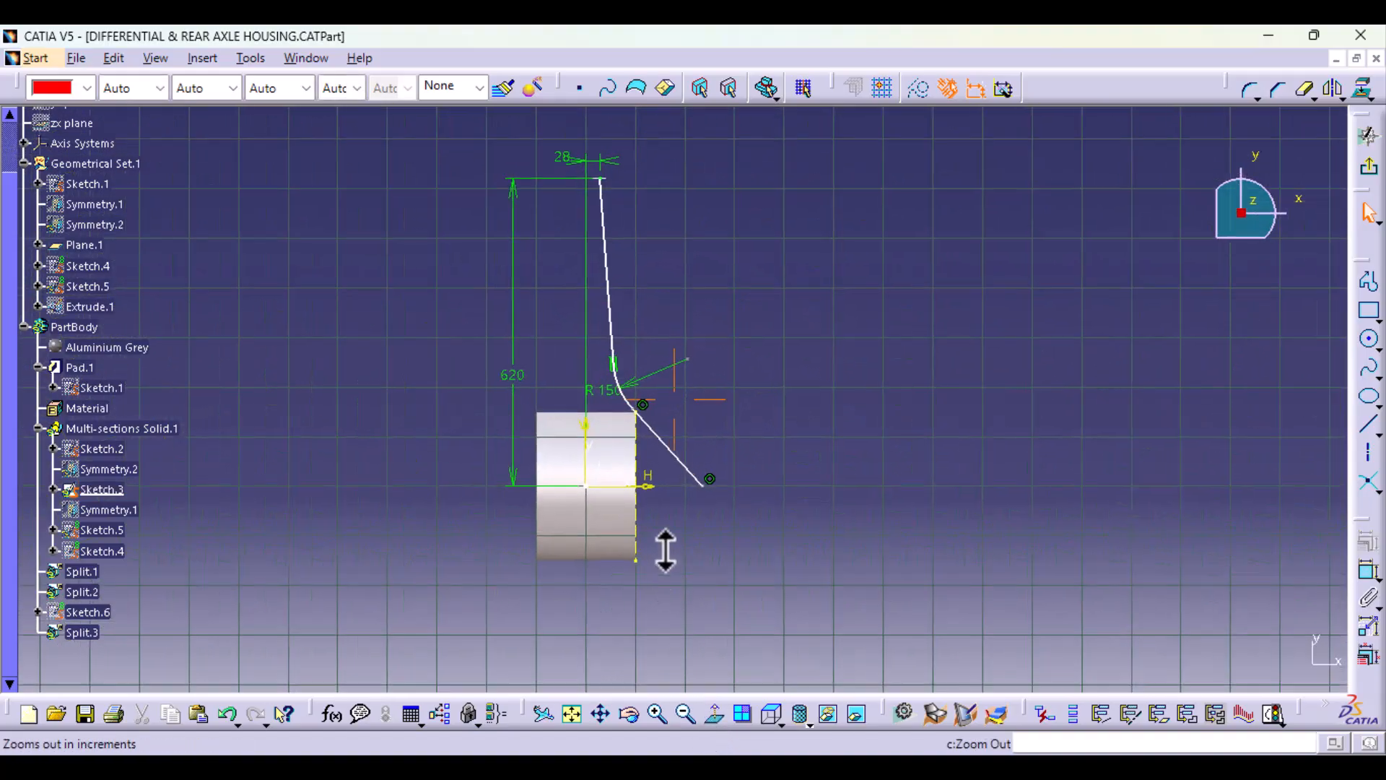
middle_click_drag(665, 551, 665, 327)
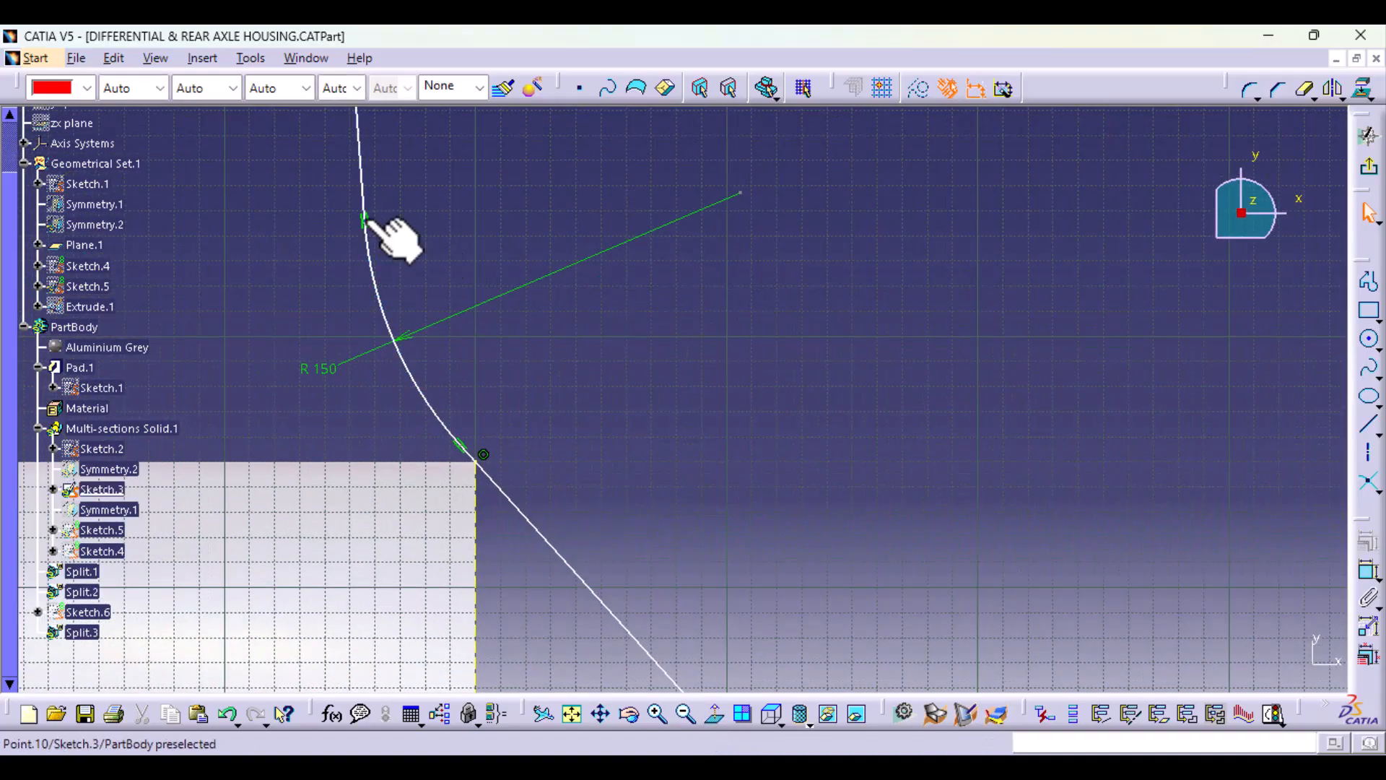
left_click_drag(364, 219, 407, 237)
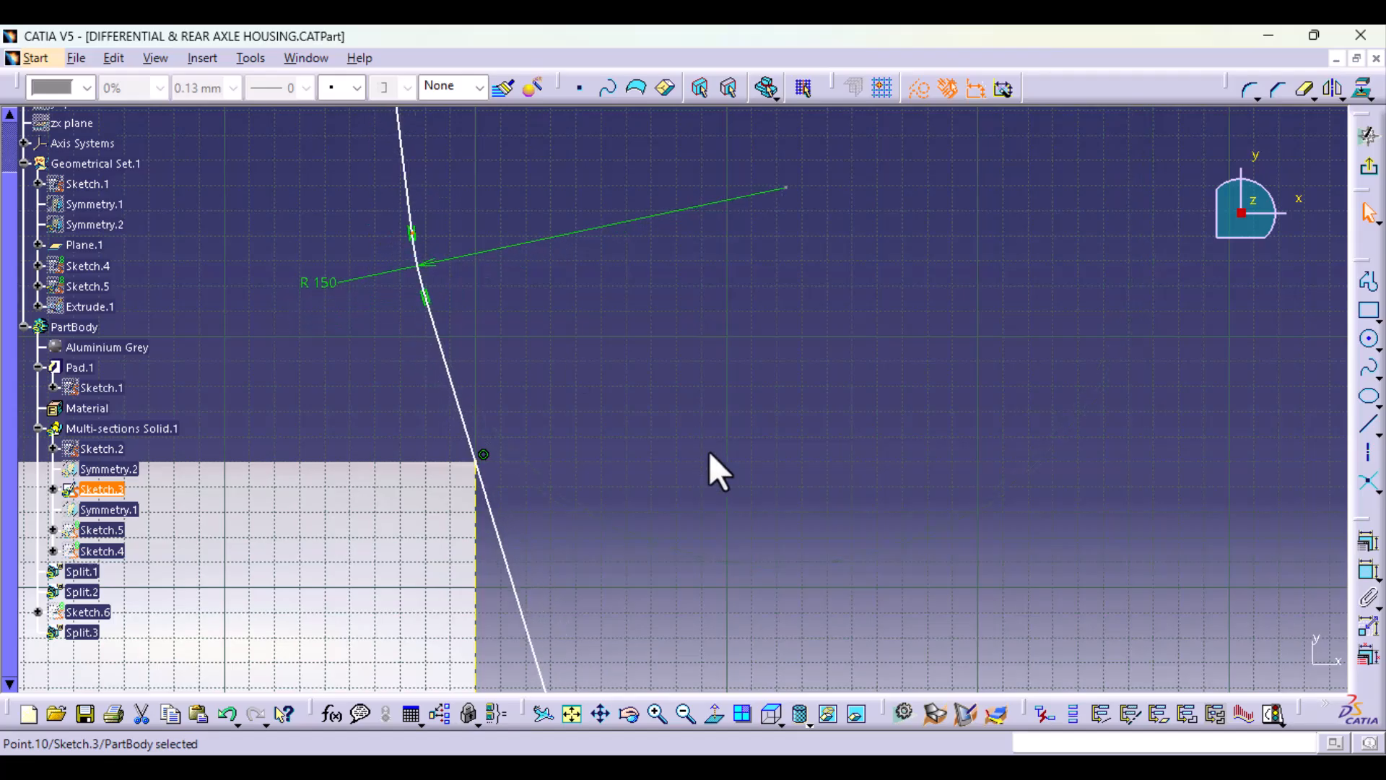
left_click(1367, 541)
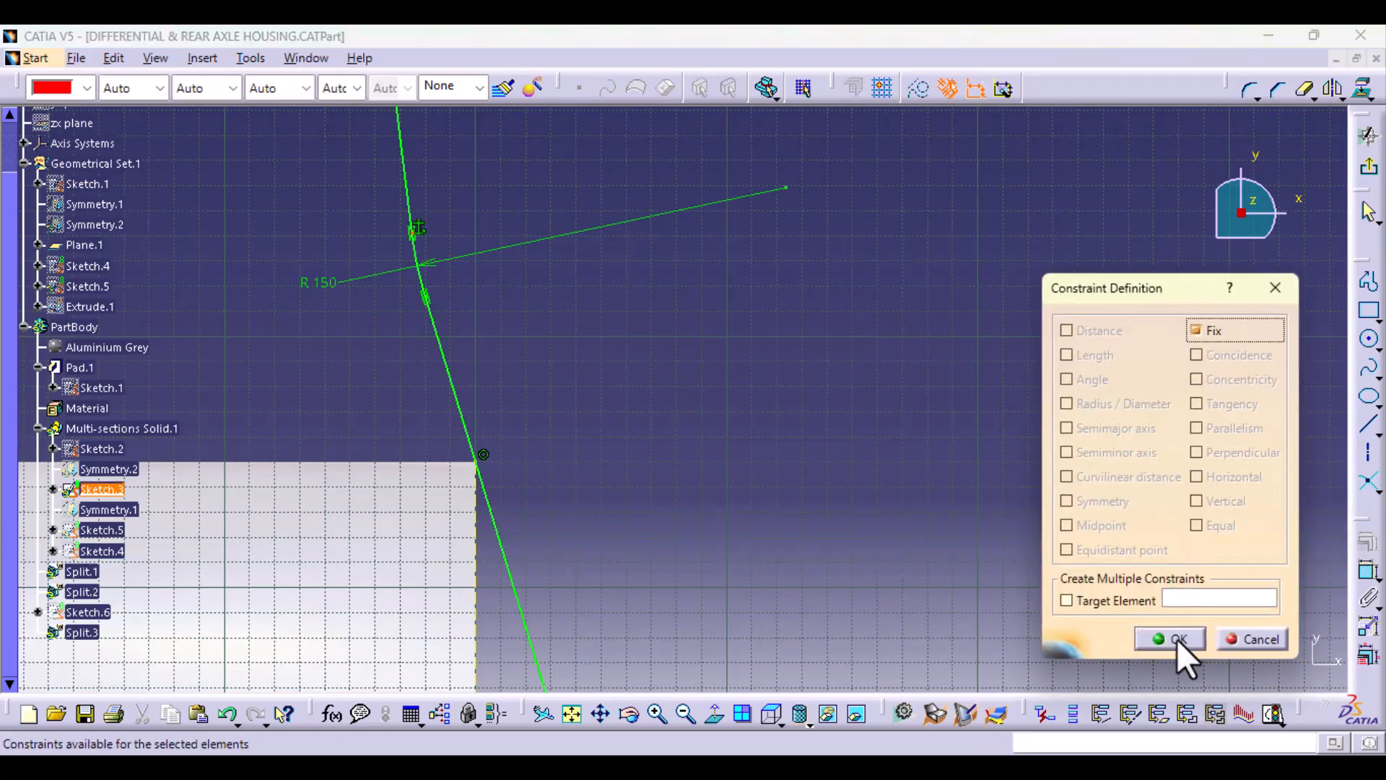
left_click(1170, 638)
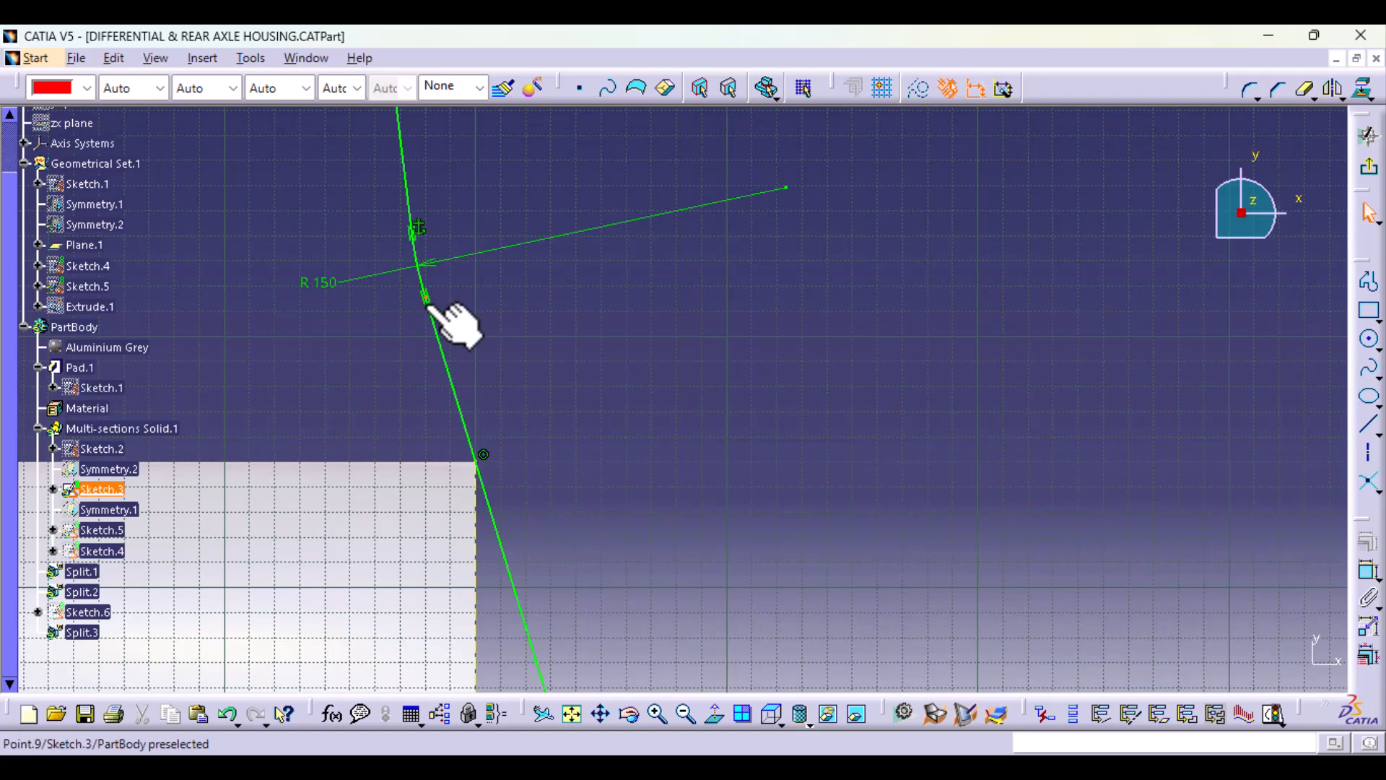
Step: Delete the coincidence between the slanted line and the ring's projected corner point, and swing the line outward
left_click(427, 298)
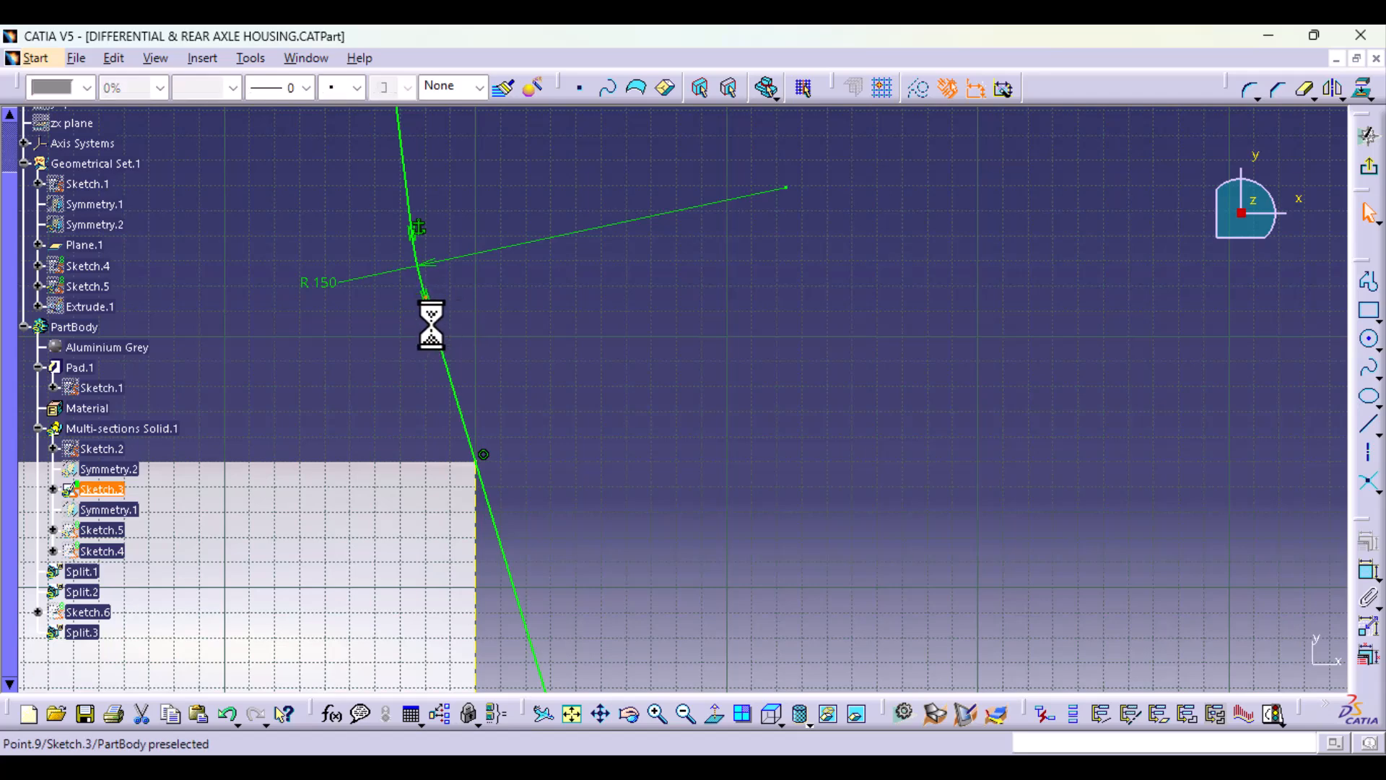
left_click(484, 457)
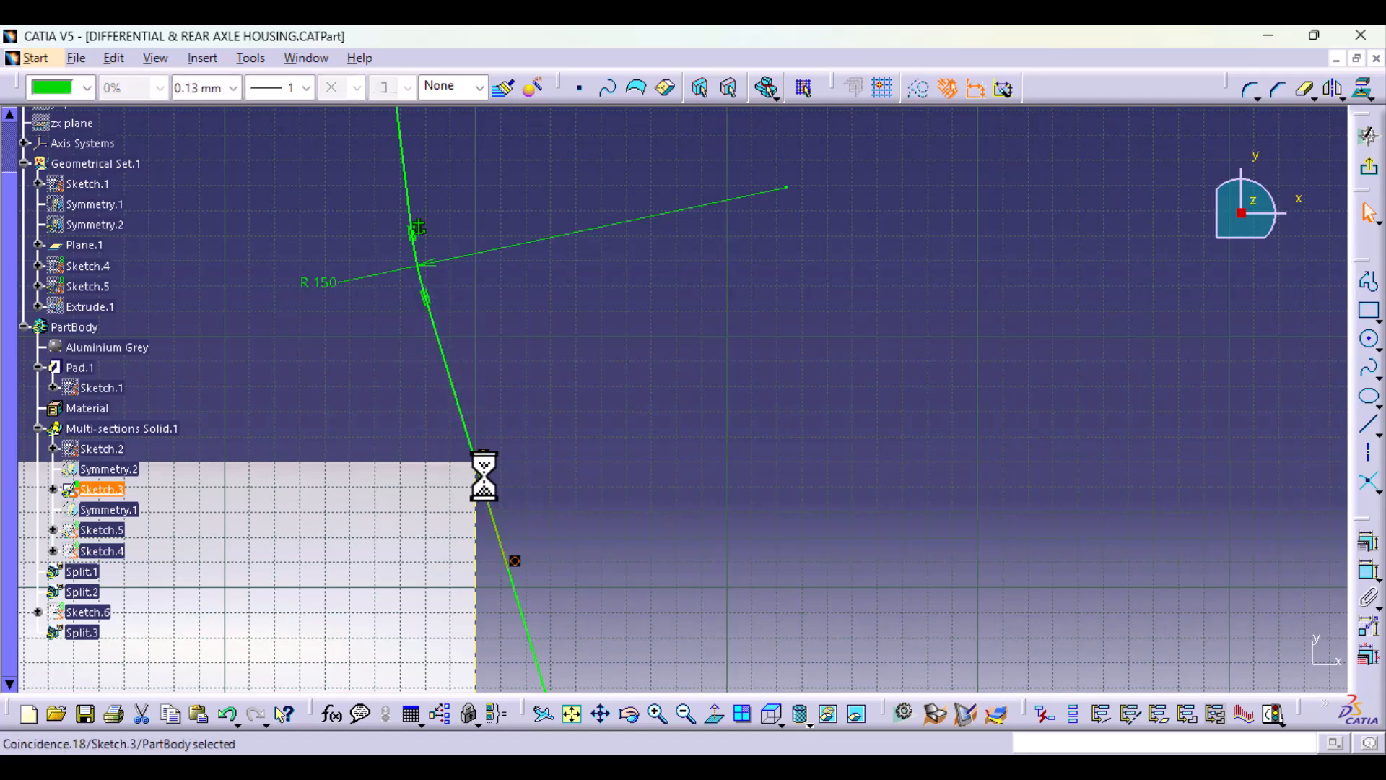
key("Delete")
left_click_drag(431, 307, 648, 654)
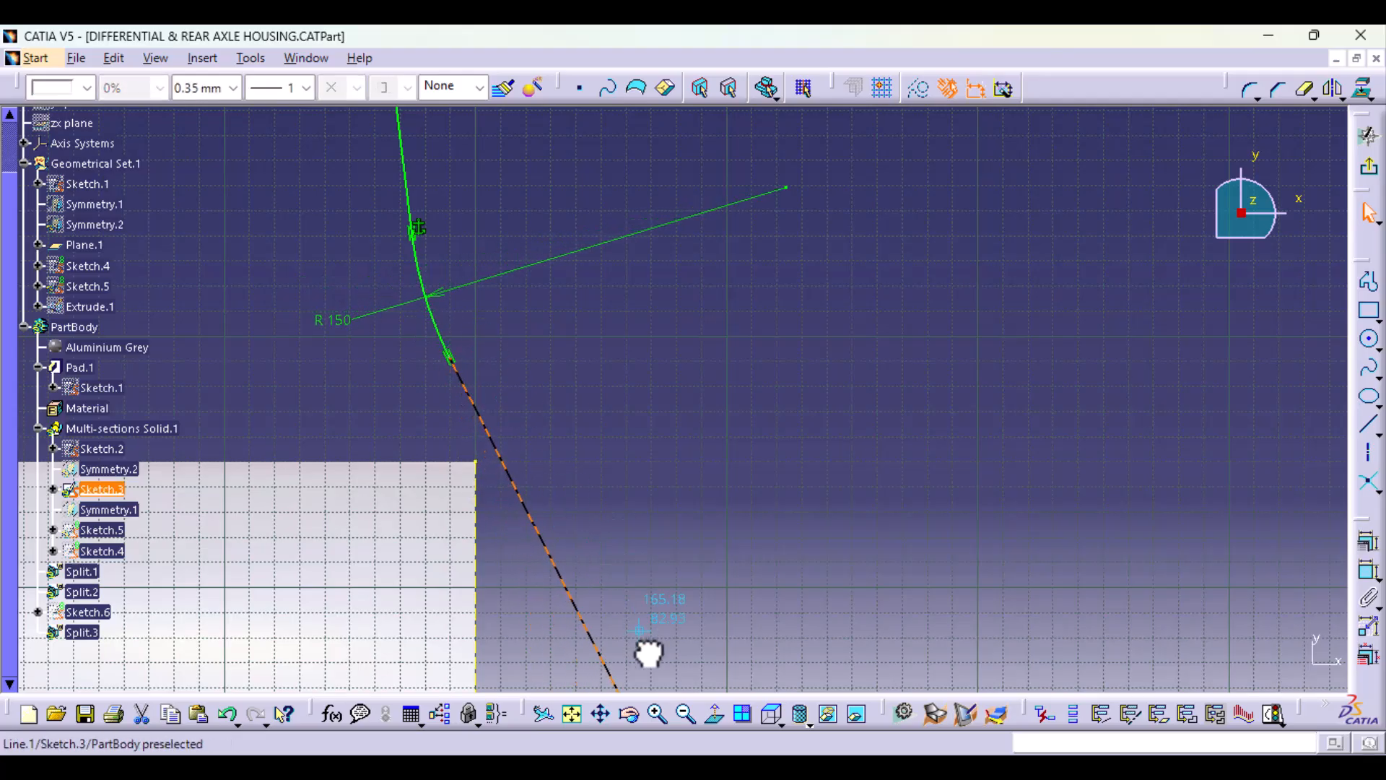
left_click_drag(454, 367, 598, 455)
Step: Constrain the slanted line to be coincident with the ring's projected corner point
left_click(643, 463)
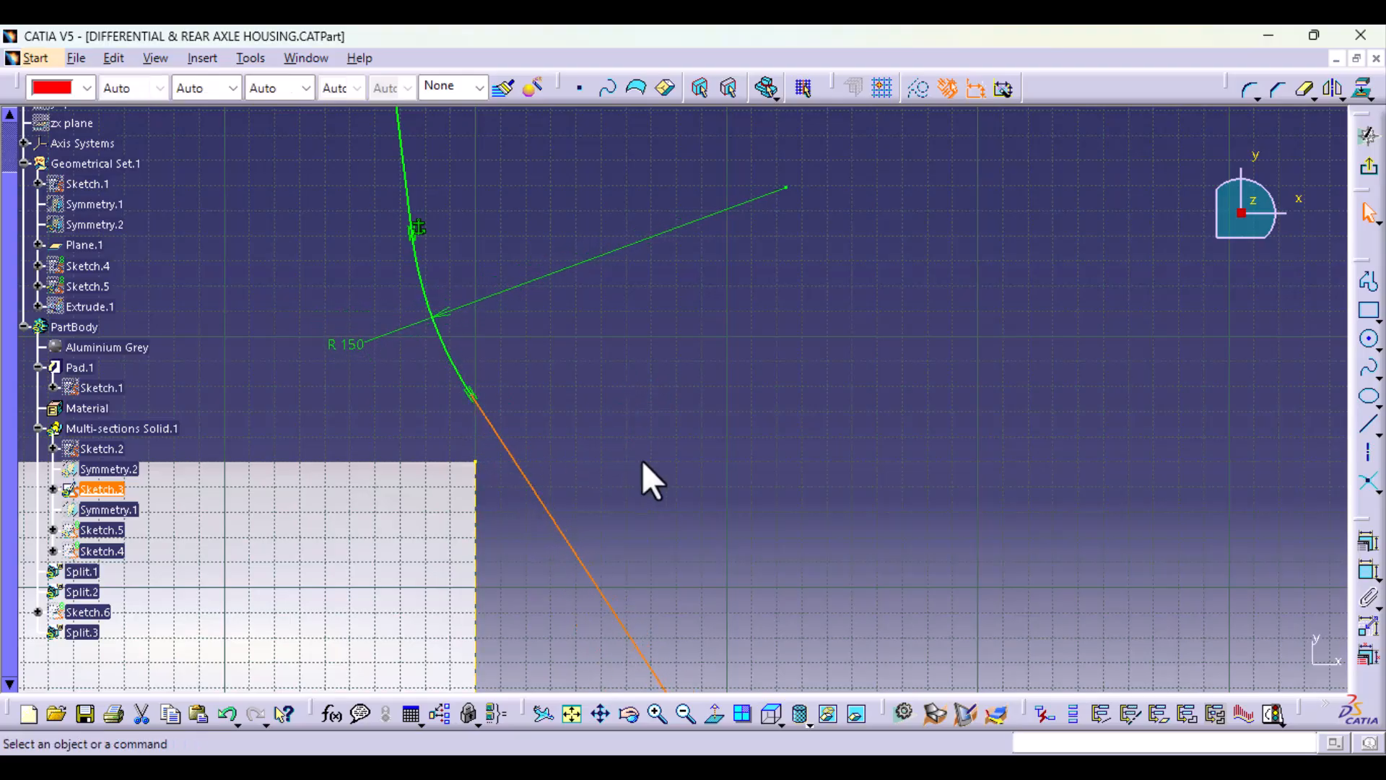
left_click(548, 515)
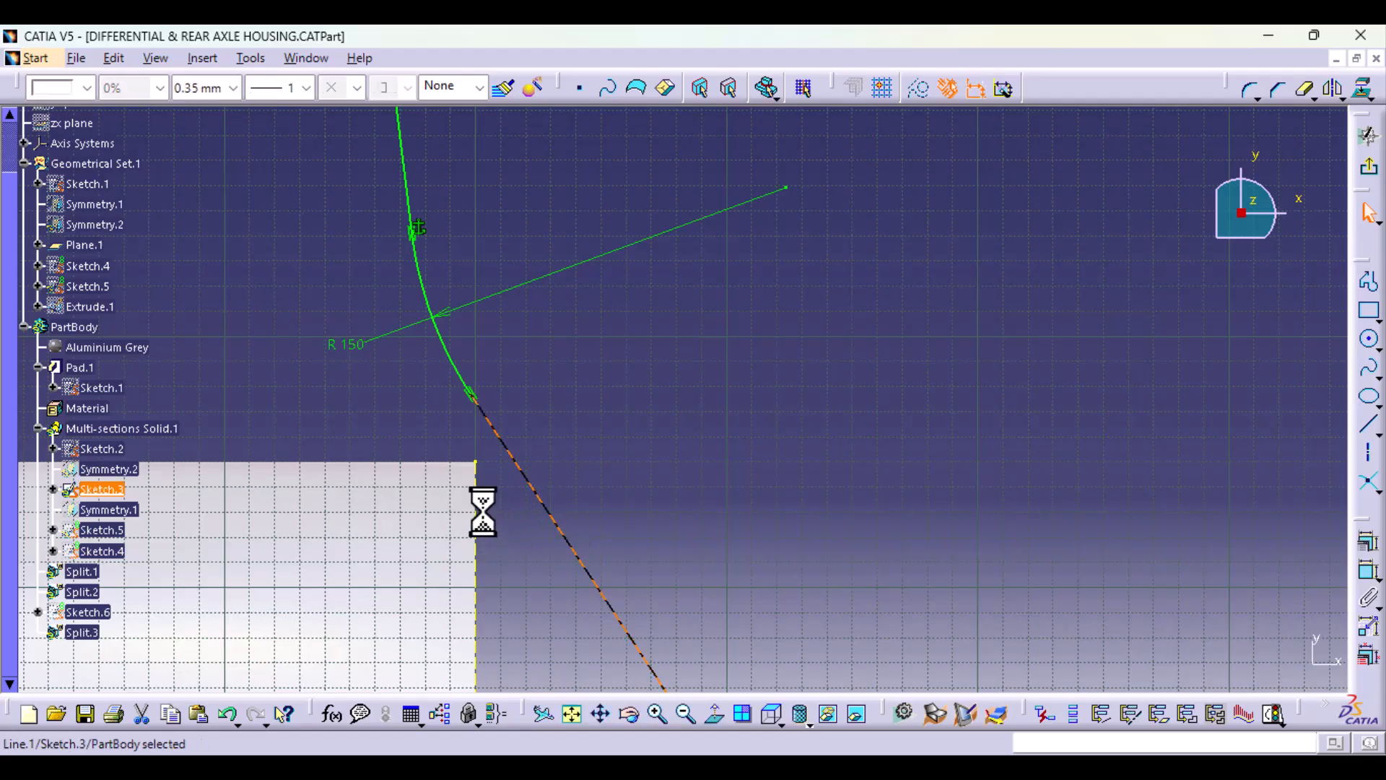
left_click(477, 462, "ctrl")
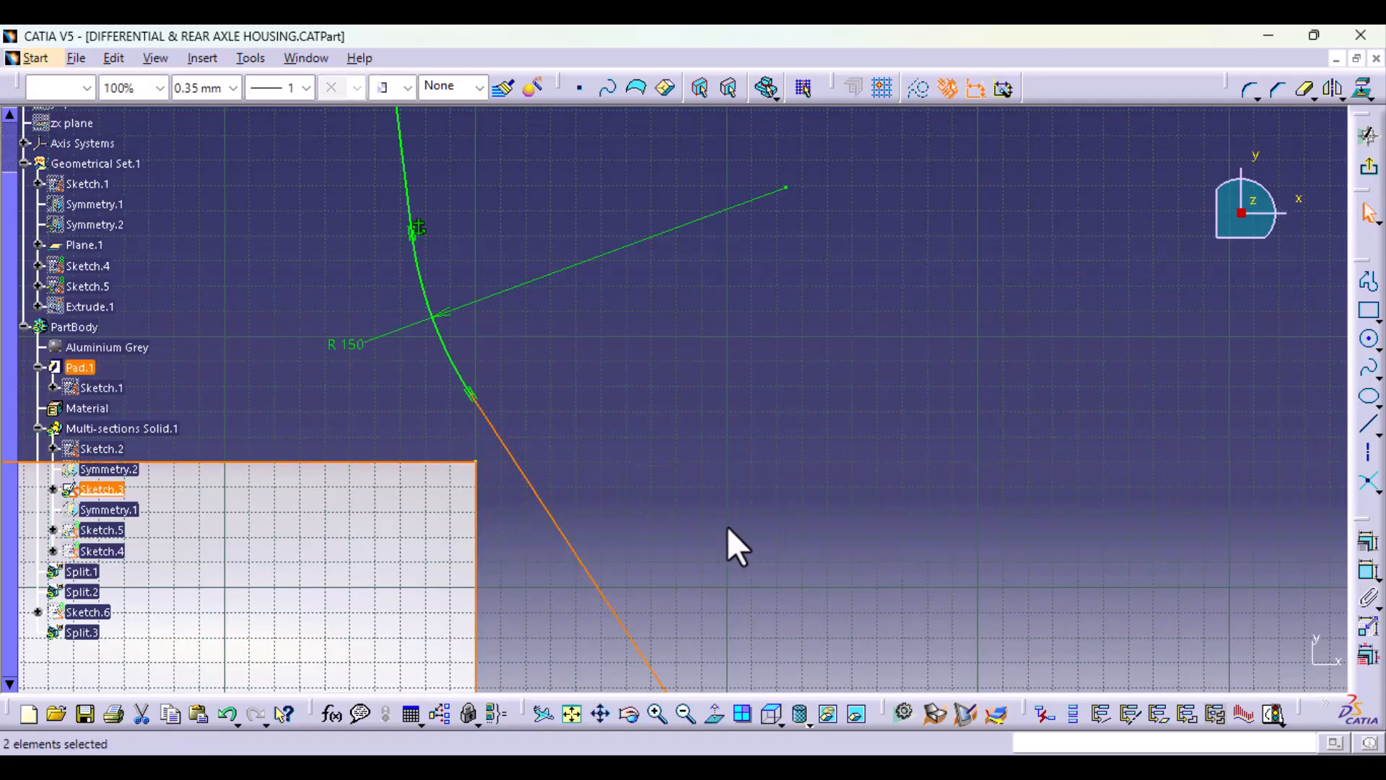
left_click(486, 495)
left_click(477, 462)
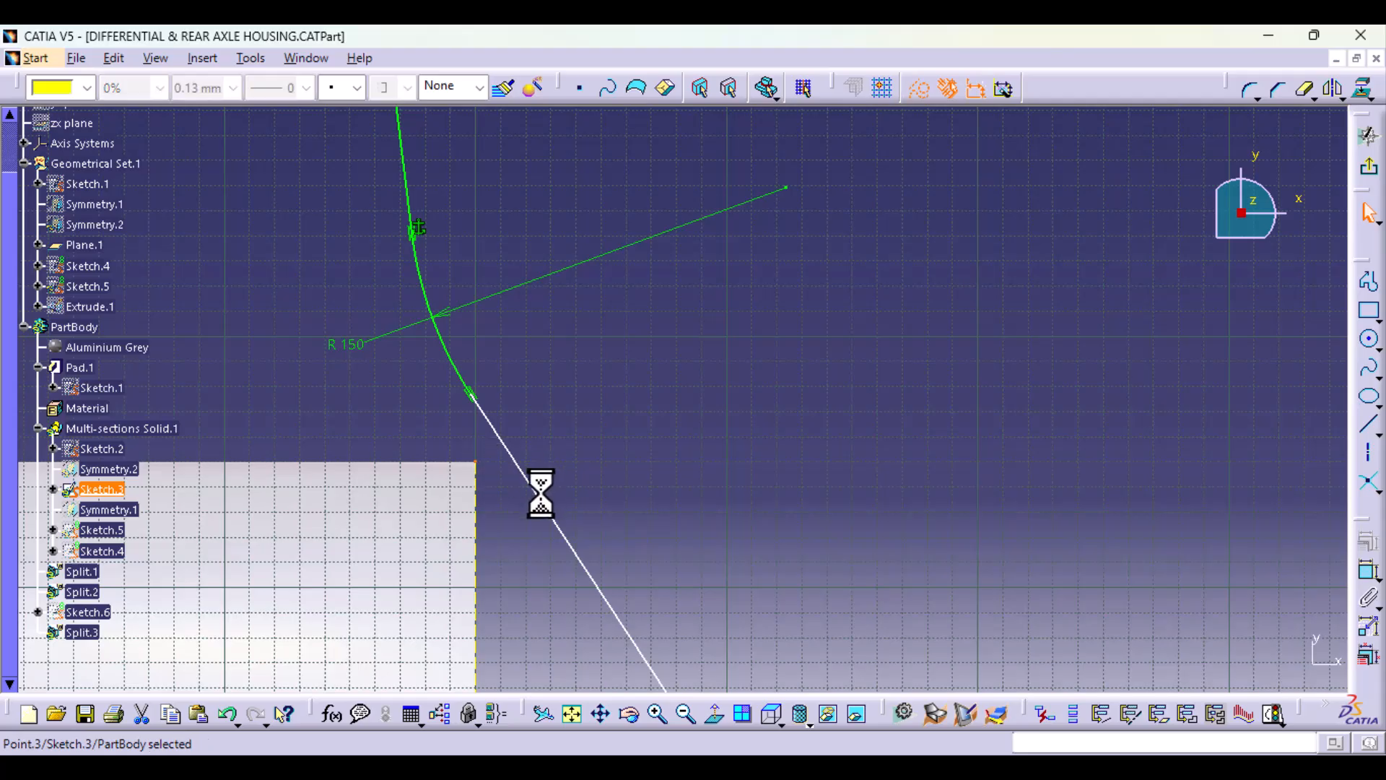
left_click(566, 510, "ctrl")
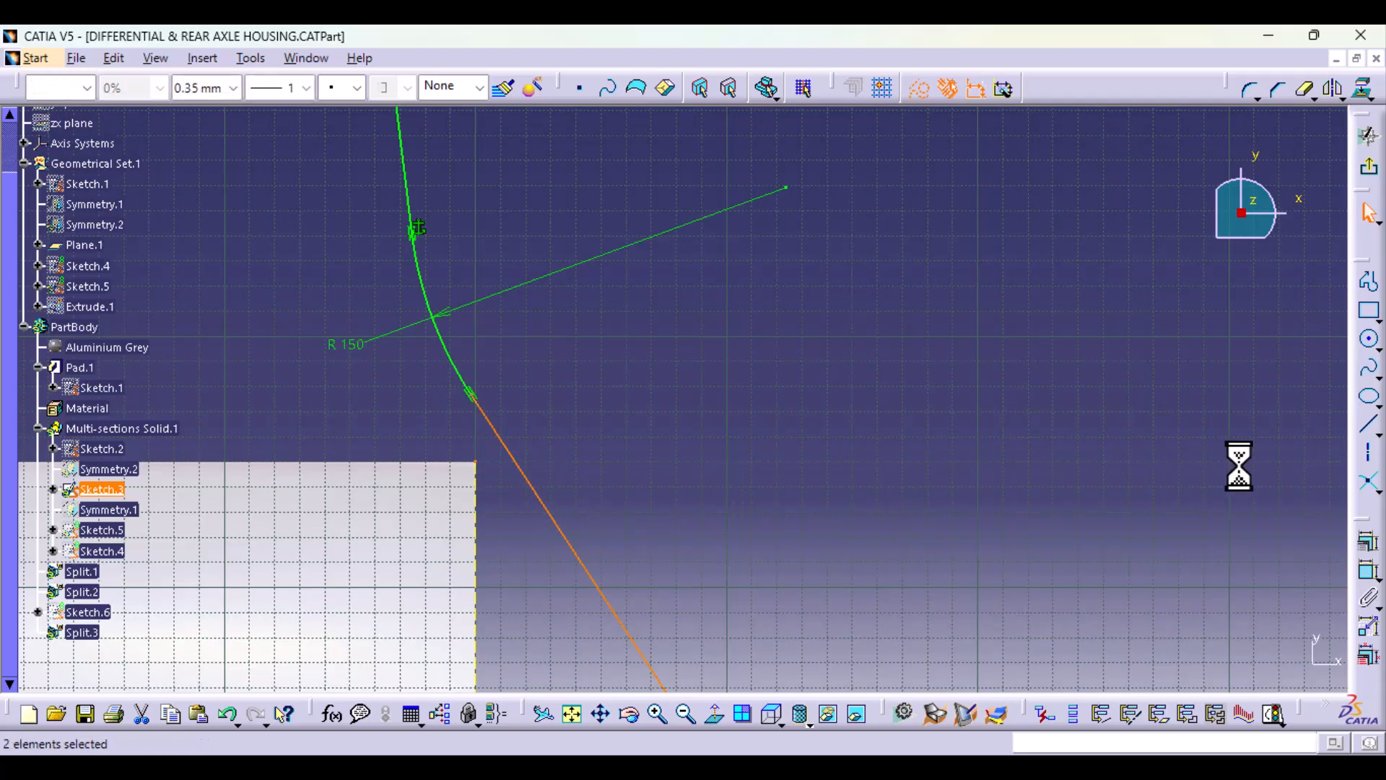
left_click(1366, 543)
left_click(1196, 355)
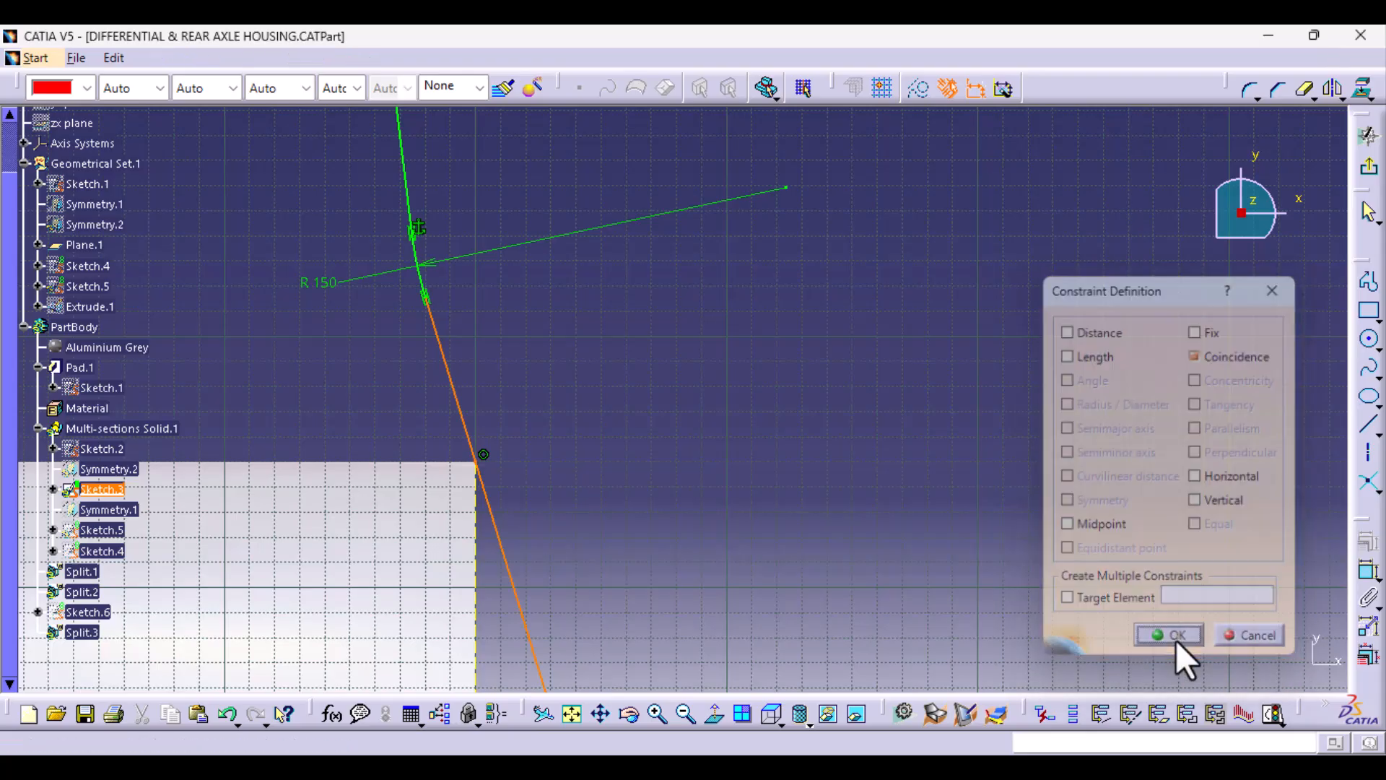
left_click(1176, 640)
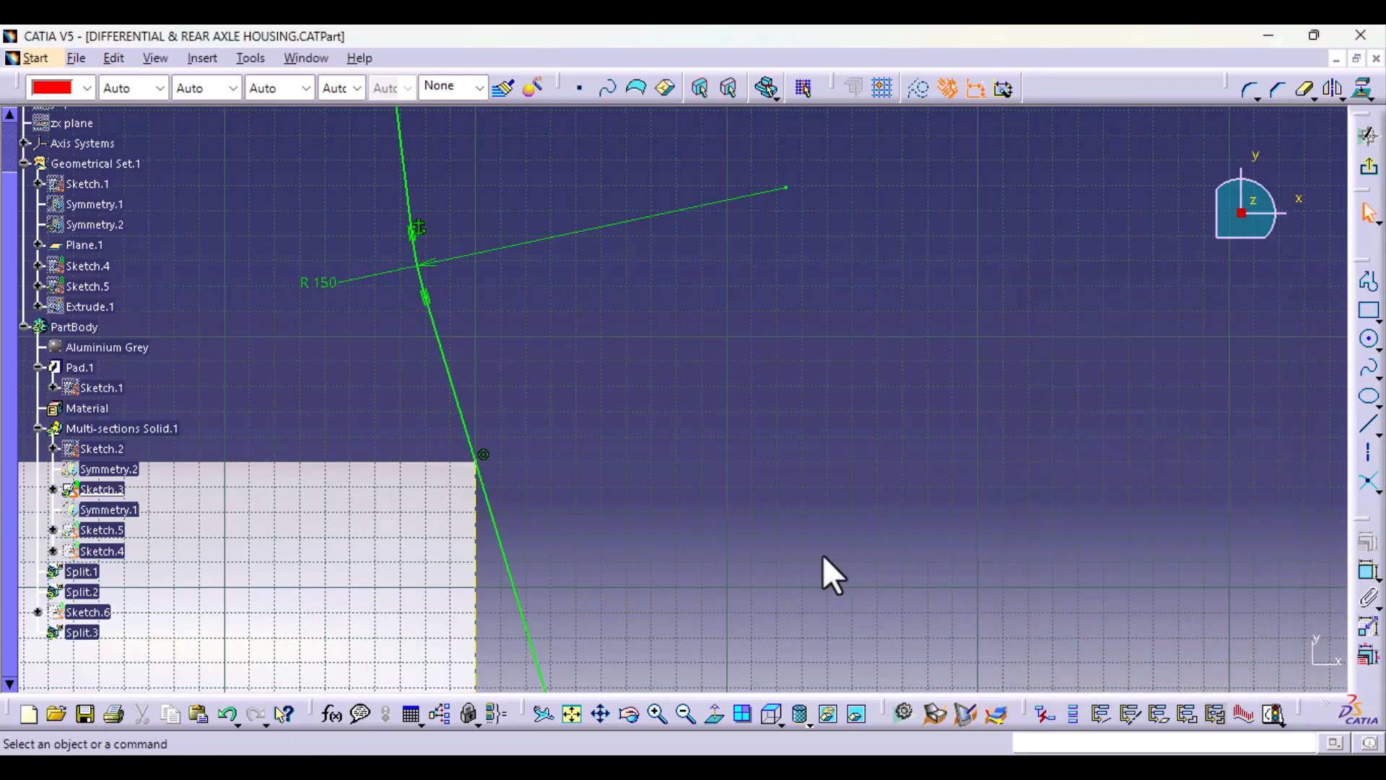
Step: Delete the Fix constraint on the arc's upper endpoint and move the R 150 arc down close to the ring's corner
left_click(420, 228)
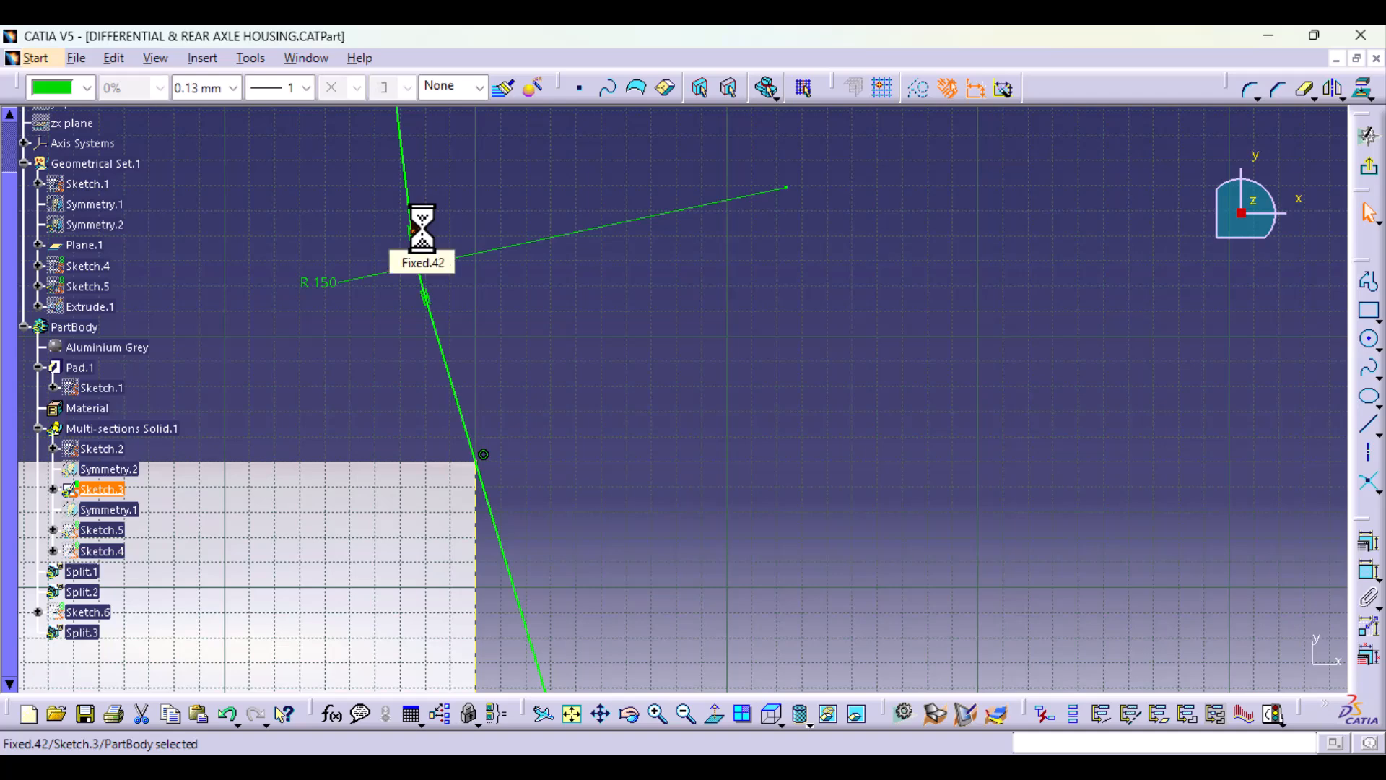
key("Delete")
left_click_drag(413, 235, 428, 322)
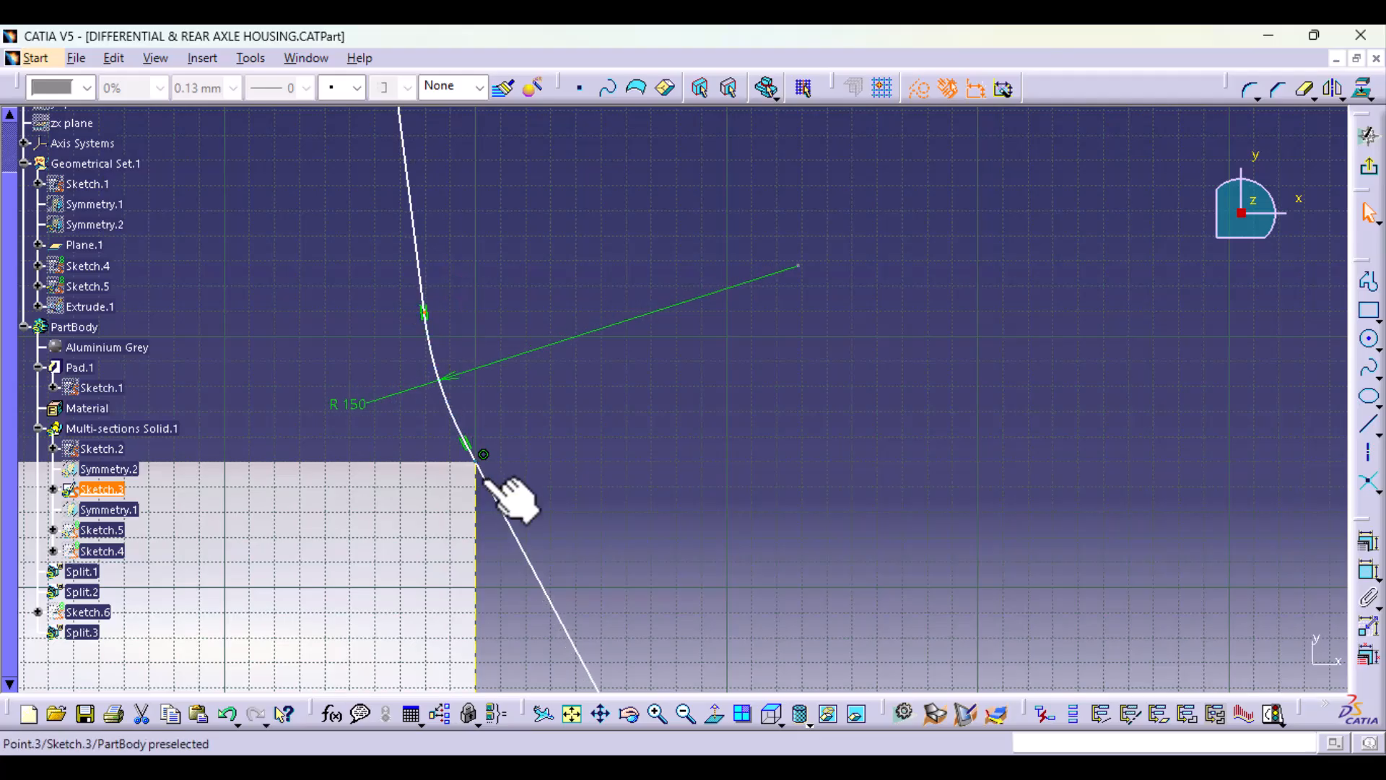
mouse_move(554, 525)
middle_mouse_down()
mouse_move(557, 442)
mouse_move(568, 548)
middle_mouse_up()
middle_click_drag(699, 478, 687, 621)
mouse_move(887, 580)
middle_mouse_down()
mouse_move(532, 572)
mouse_move(631, 576)
mouse_move(542, 668)
mouse_move(1109, 405)
middle_mouse_up()
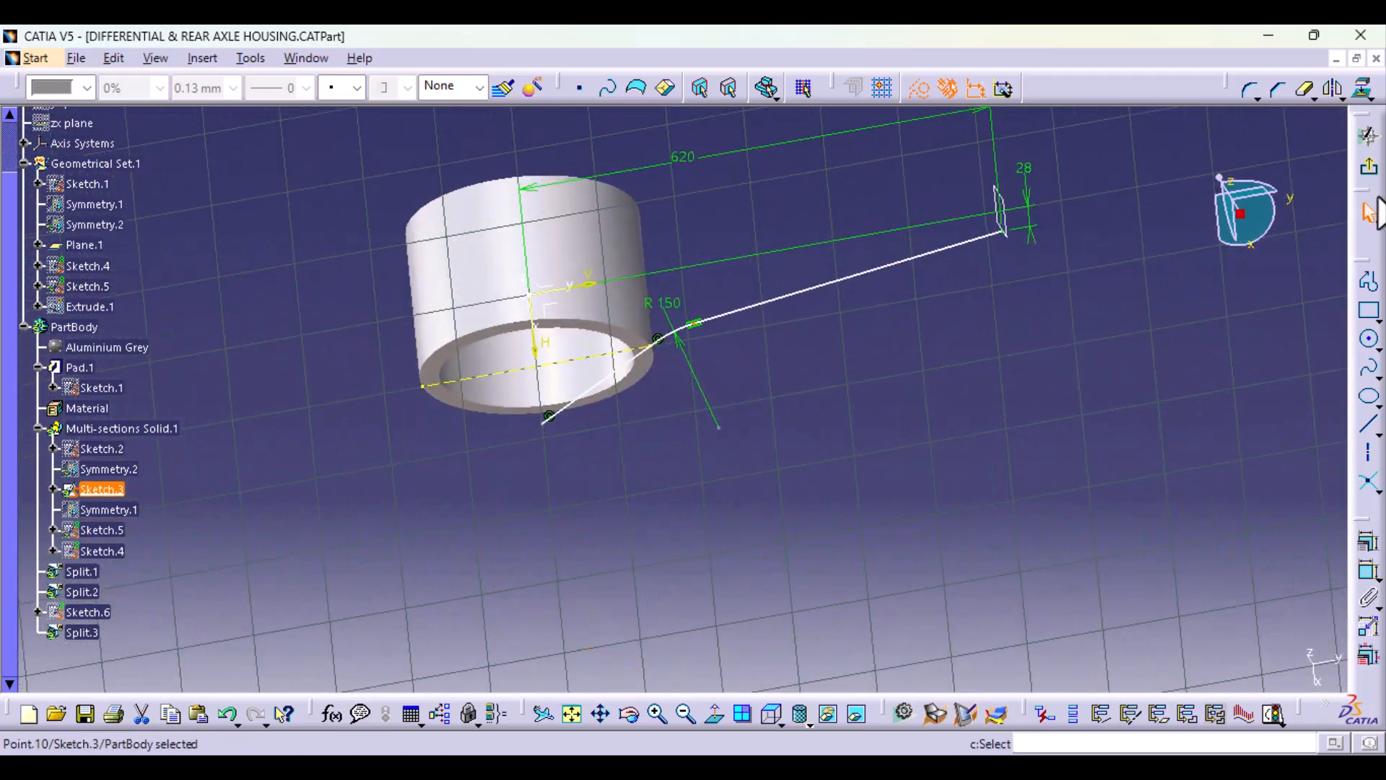
Step: Finish editing the guide-curve sketch and examine the rebuilt axle tube's blend into the ring from several sides
left_click(1370, 173)
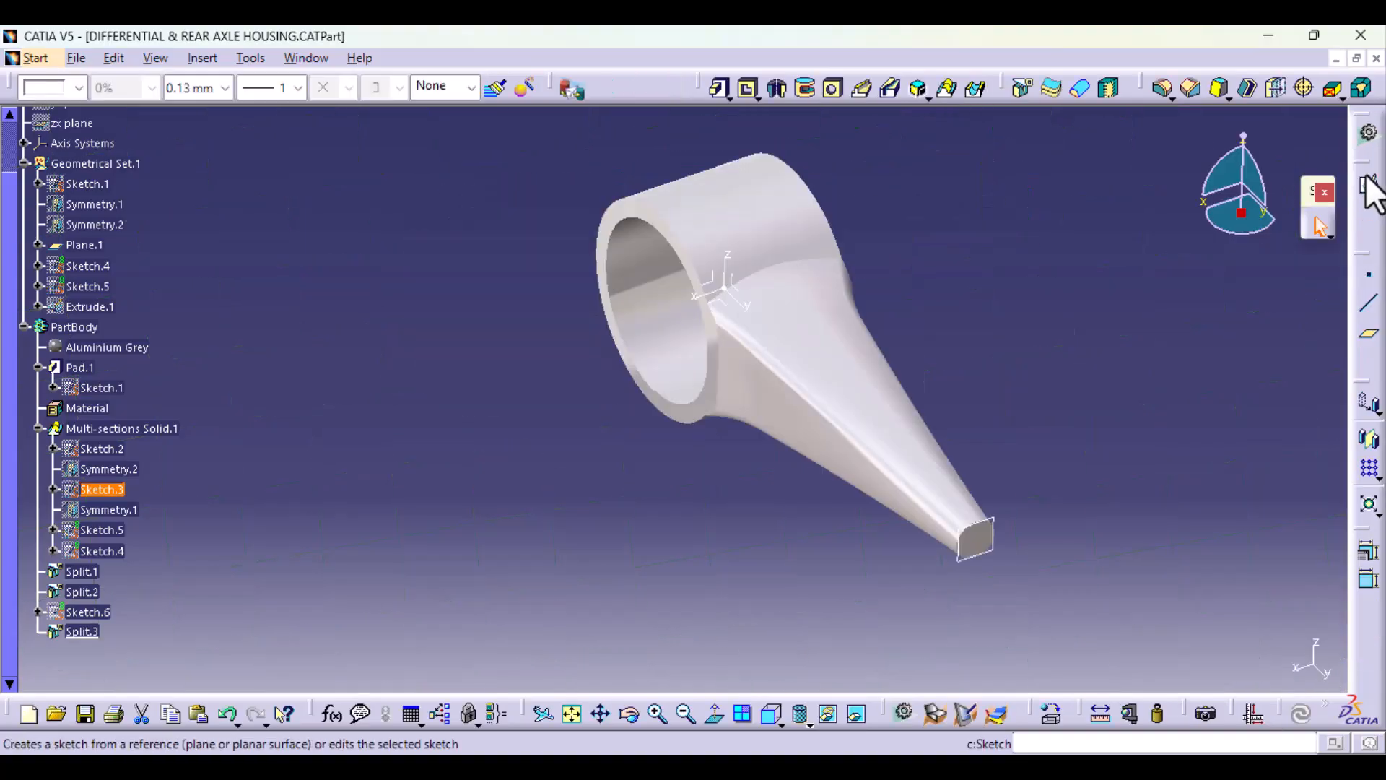
middle_click_drag(771, 444, 538, 491)
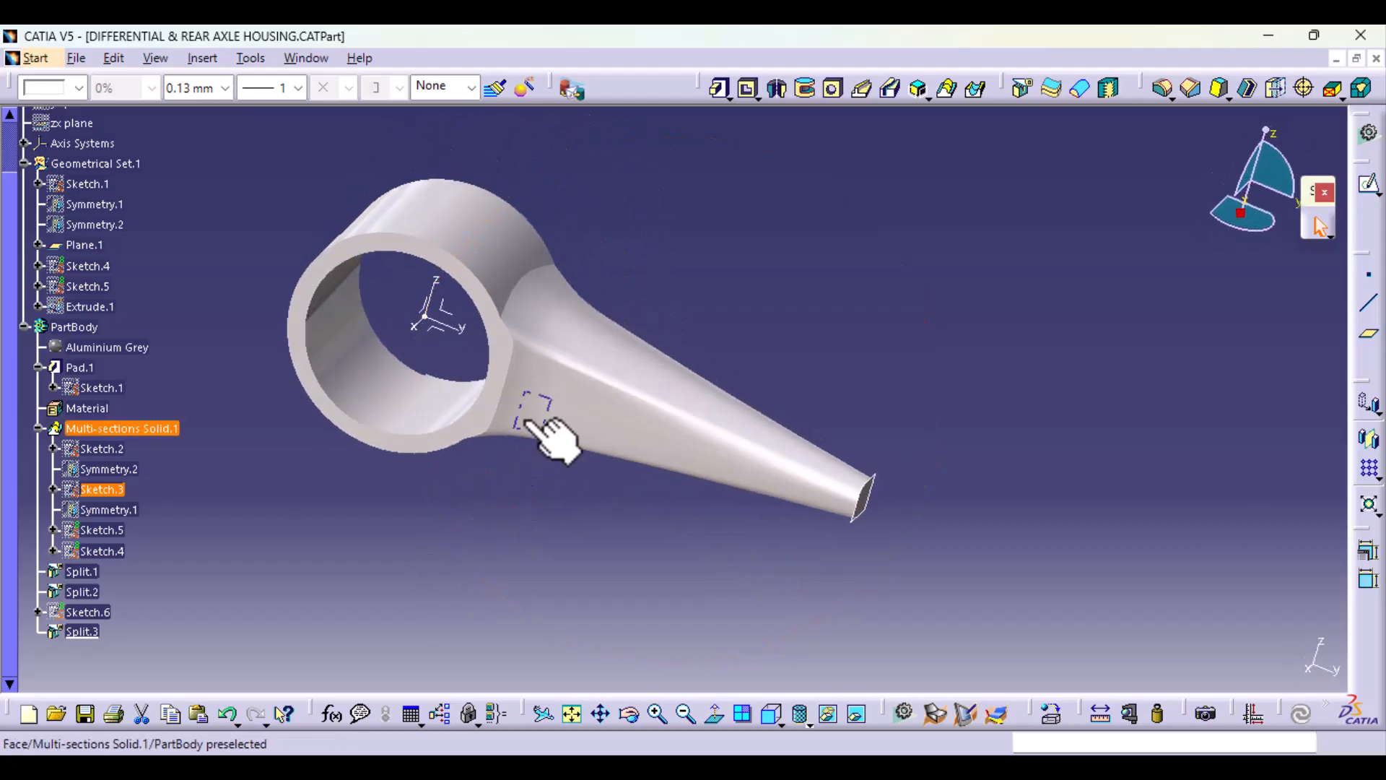
middle_click_drag(850, 414, 693, 350)
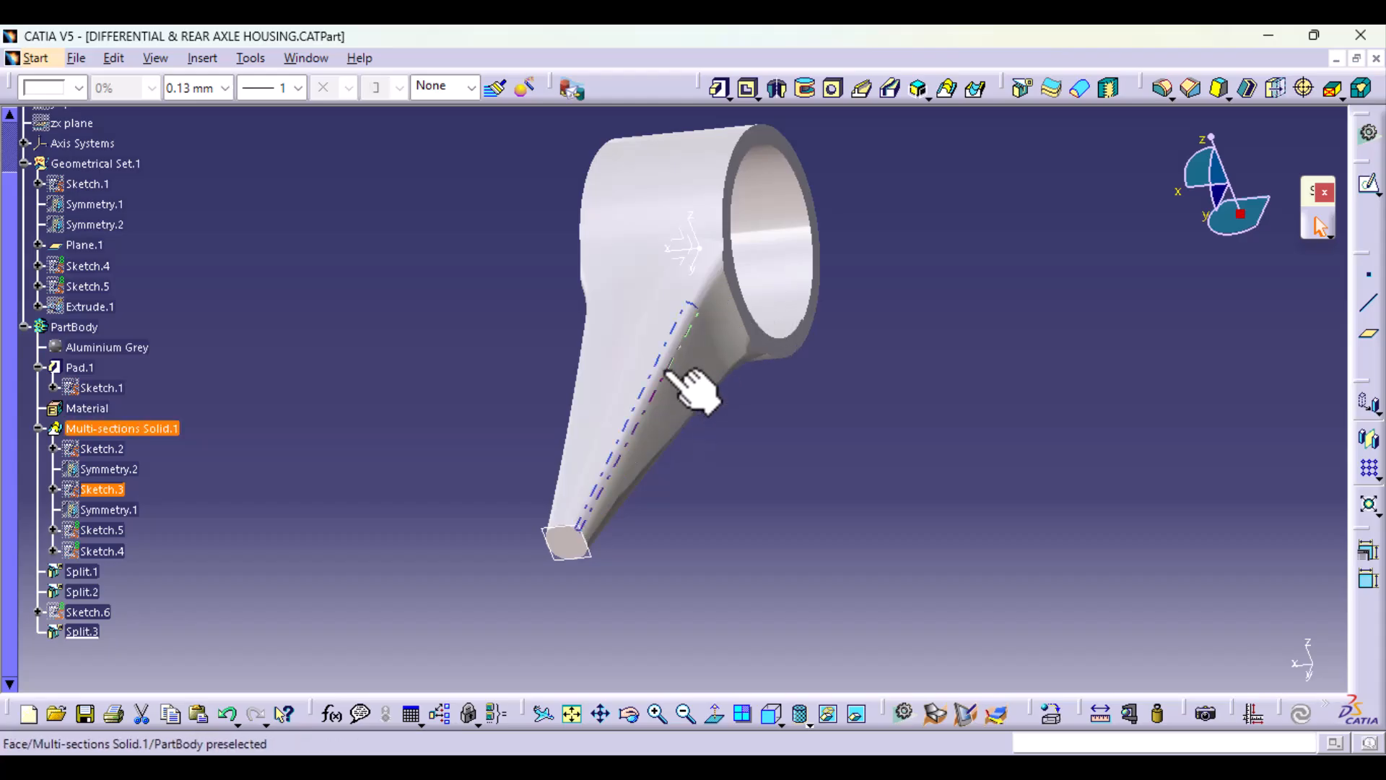
middle_click_drag(622, 491, 884, 645)
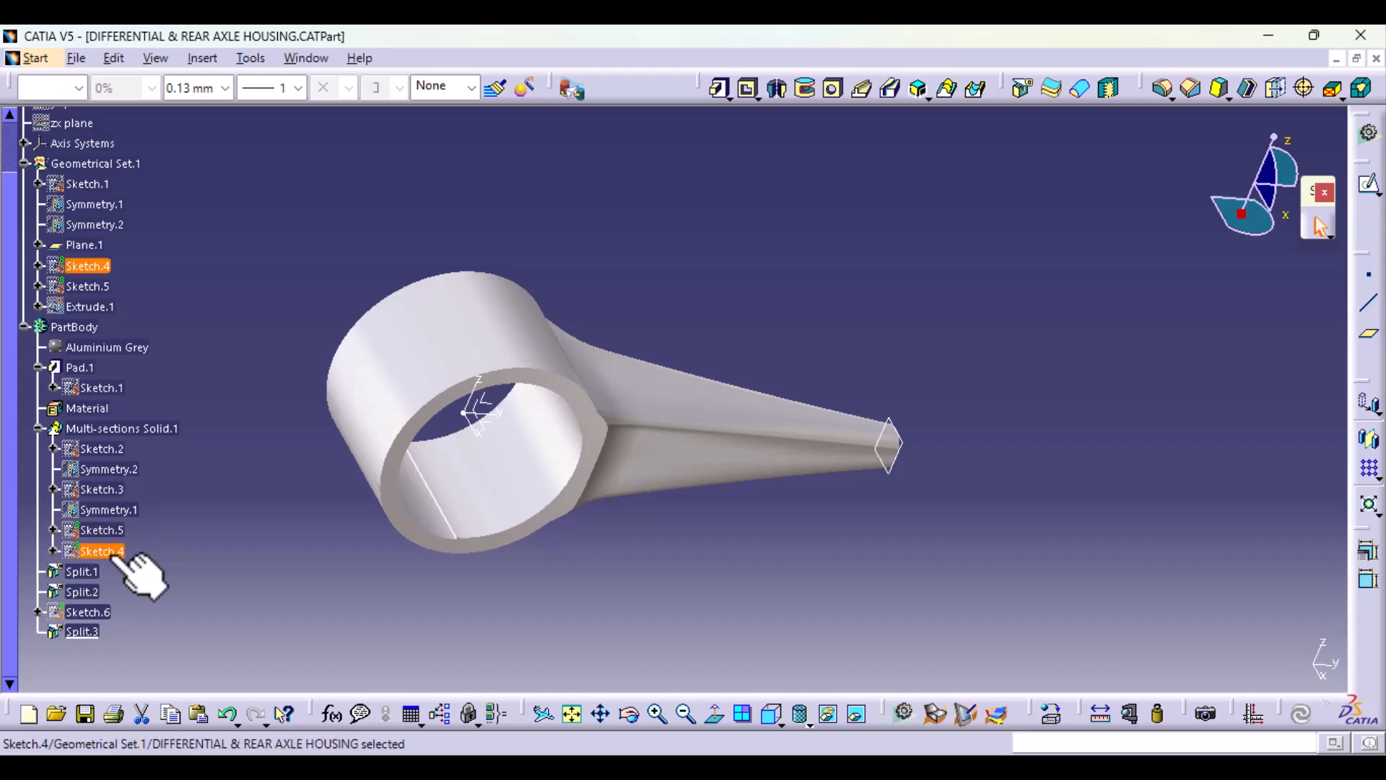
Step: Set the corner radius of the rounded rectangular loft section in Sketch.5 to 50 mm and exit the sketch
double_click(114, 553)
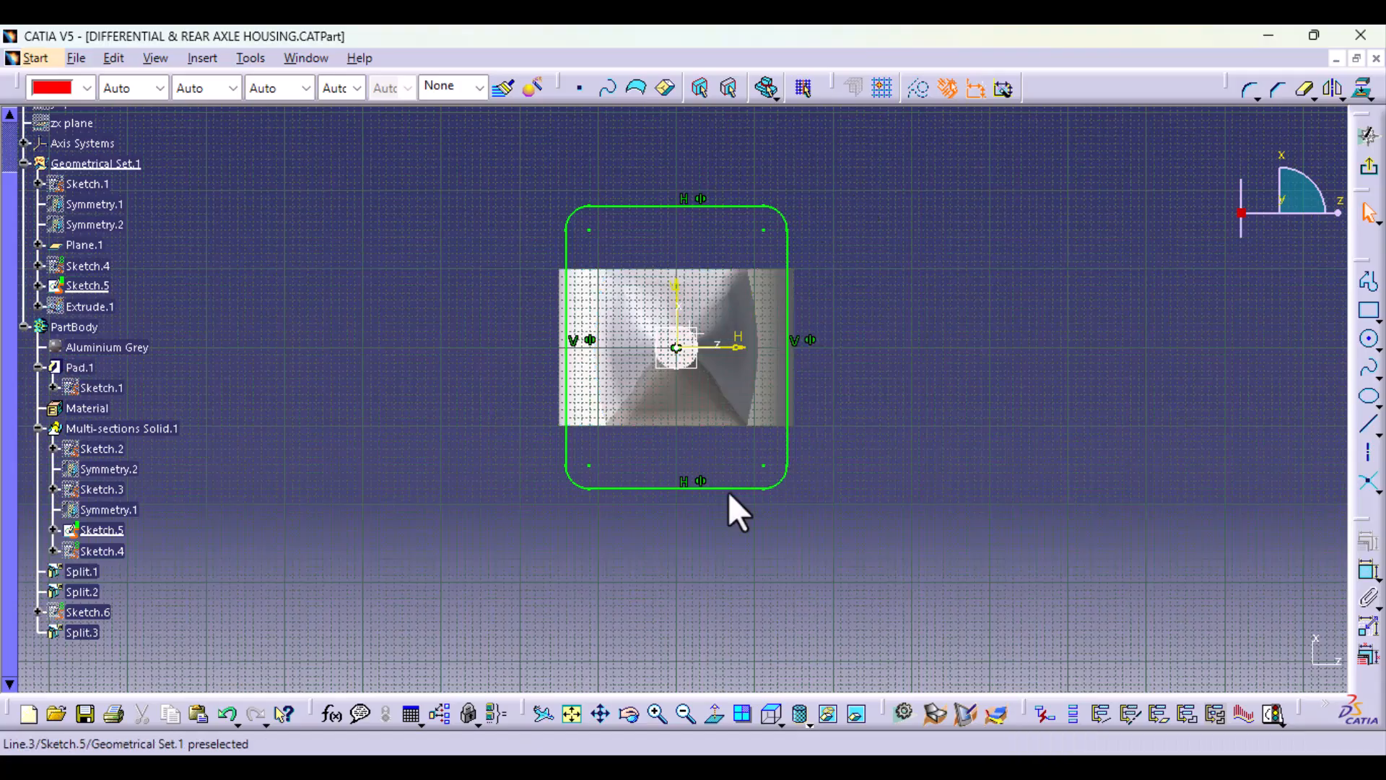
middle_click_drag(860, 545, 863, 392)
double_click(946, 610)
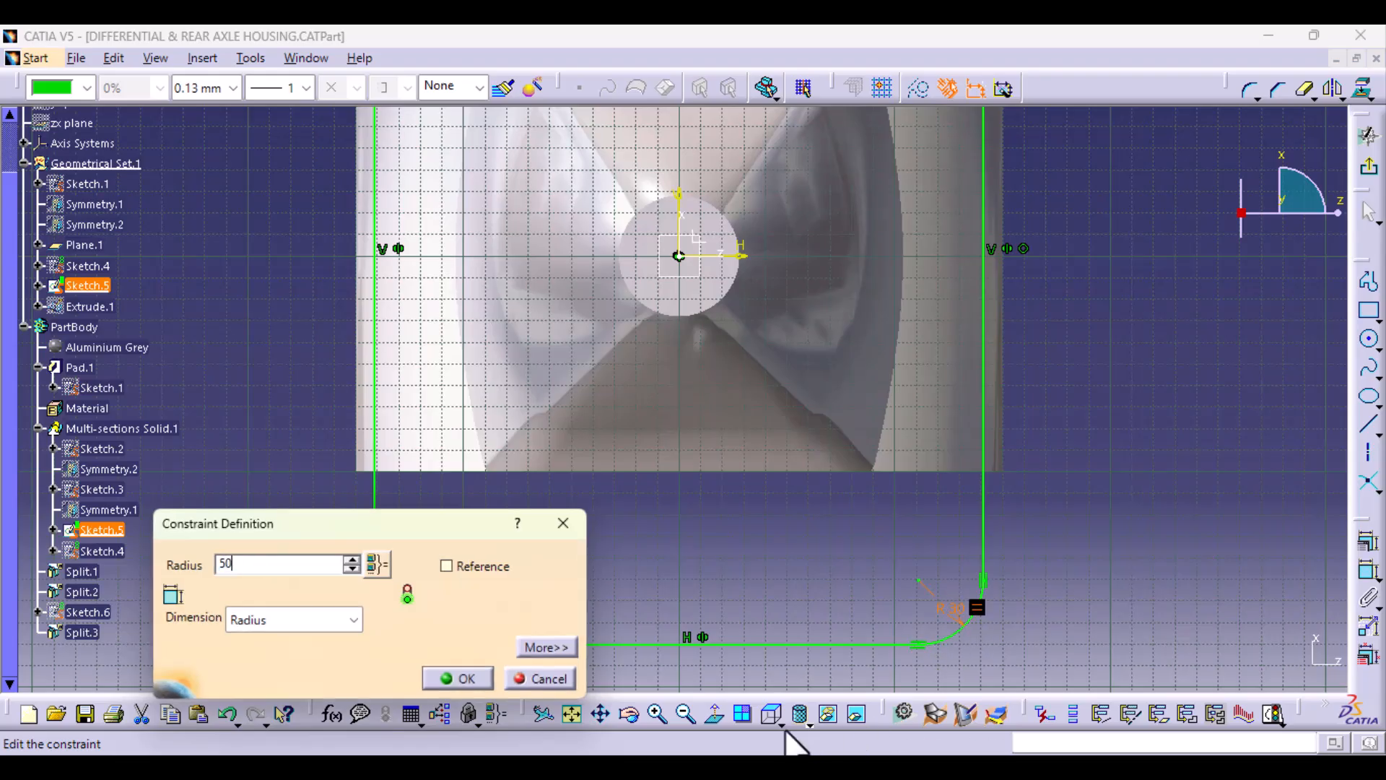
left_click(462, 679)
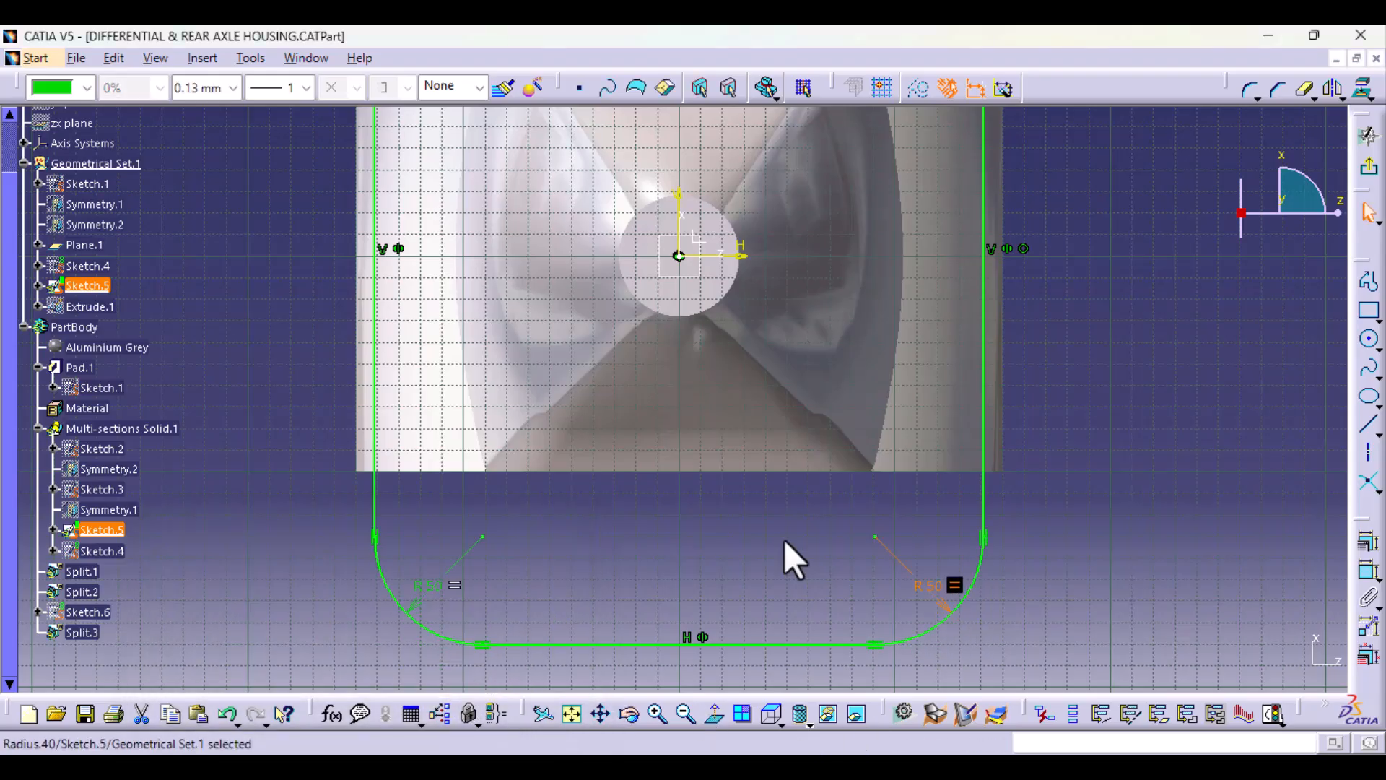
left_click(1365, 170)
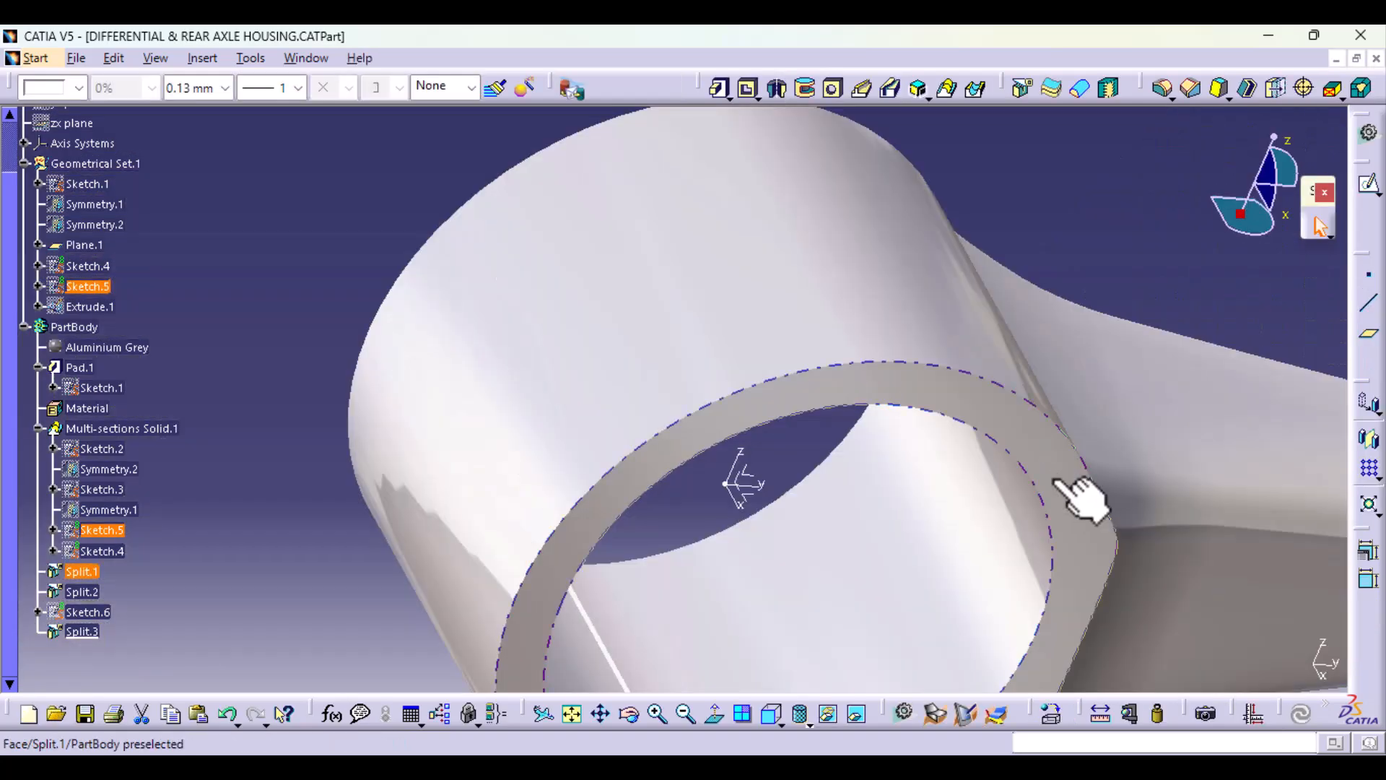
mouse_move(784, 480)
middle_mouse_down()
mouse_move(589, 427)
mouse_move(87, 414)
middle_mouse_up()
middle_click_drag(645, 496, 579, 520)
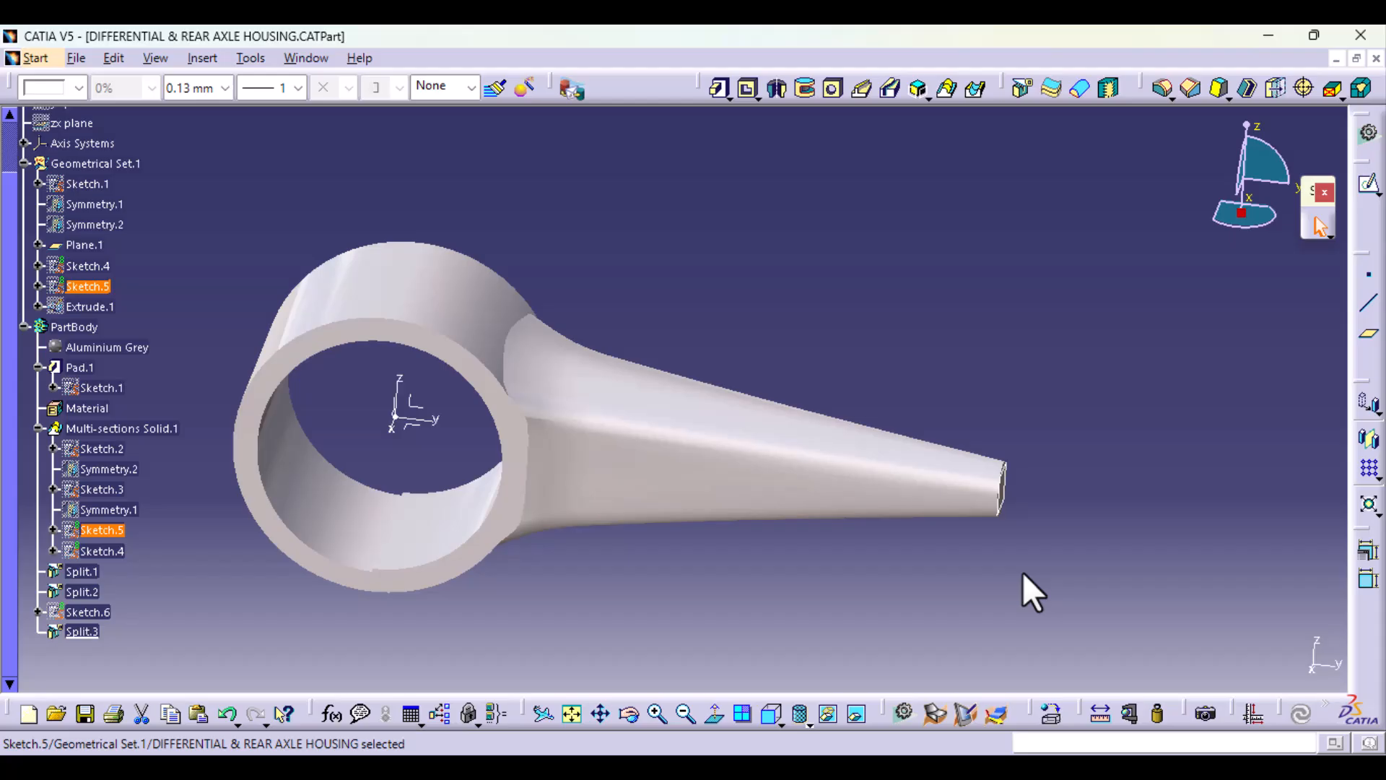
Step: Save the part as DIFFERENTIAL & REAR AXLE HOUSING.CATPart in the PARTS folder
left_click(80, 59)
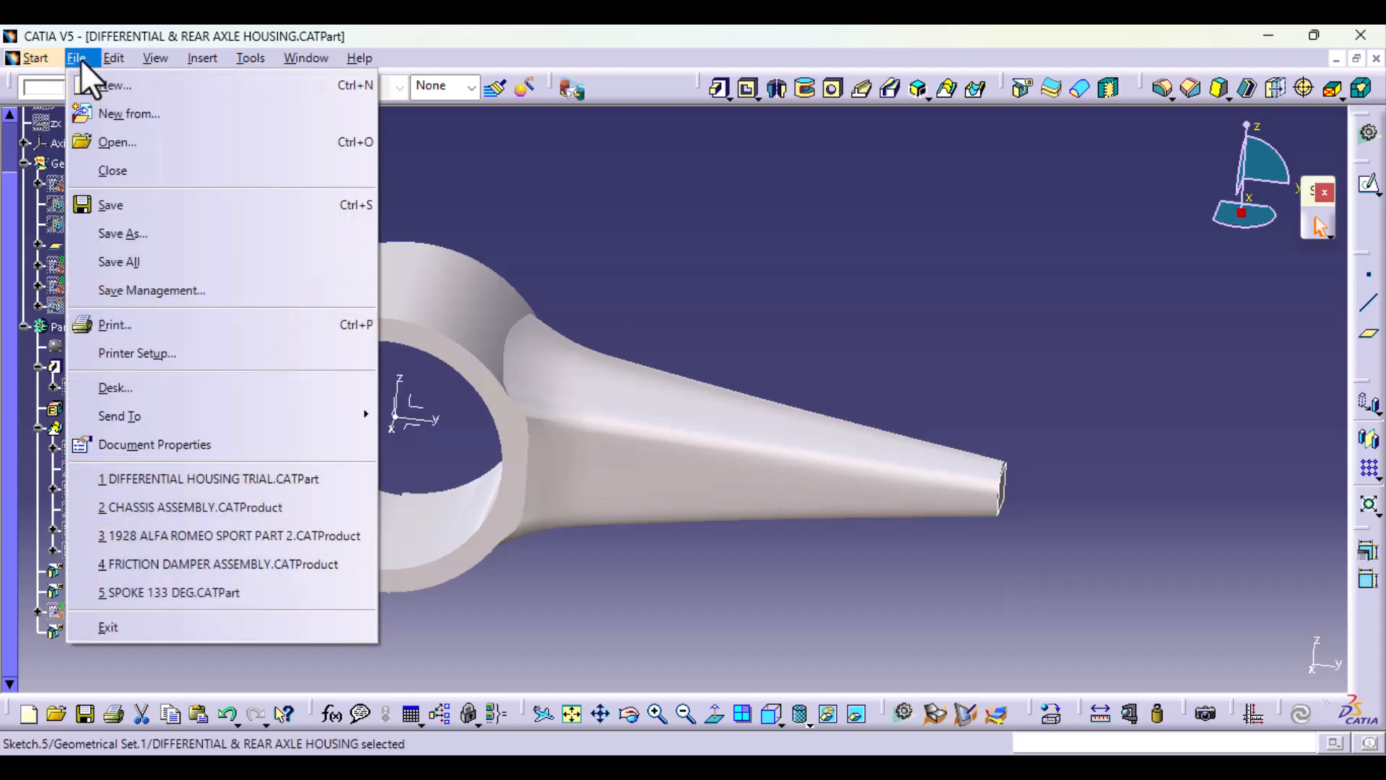
left_click(121, 230)
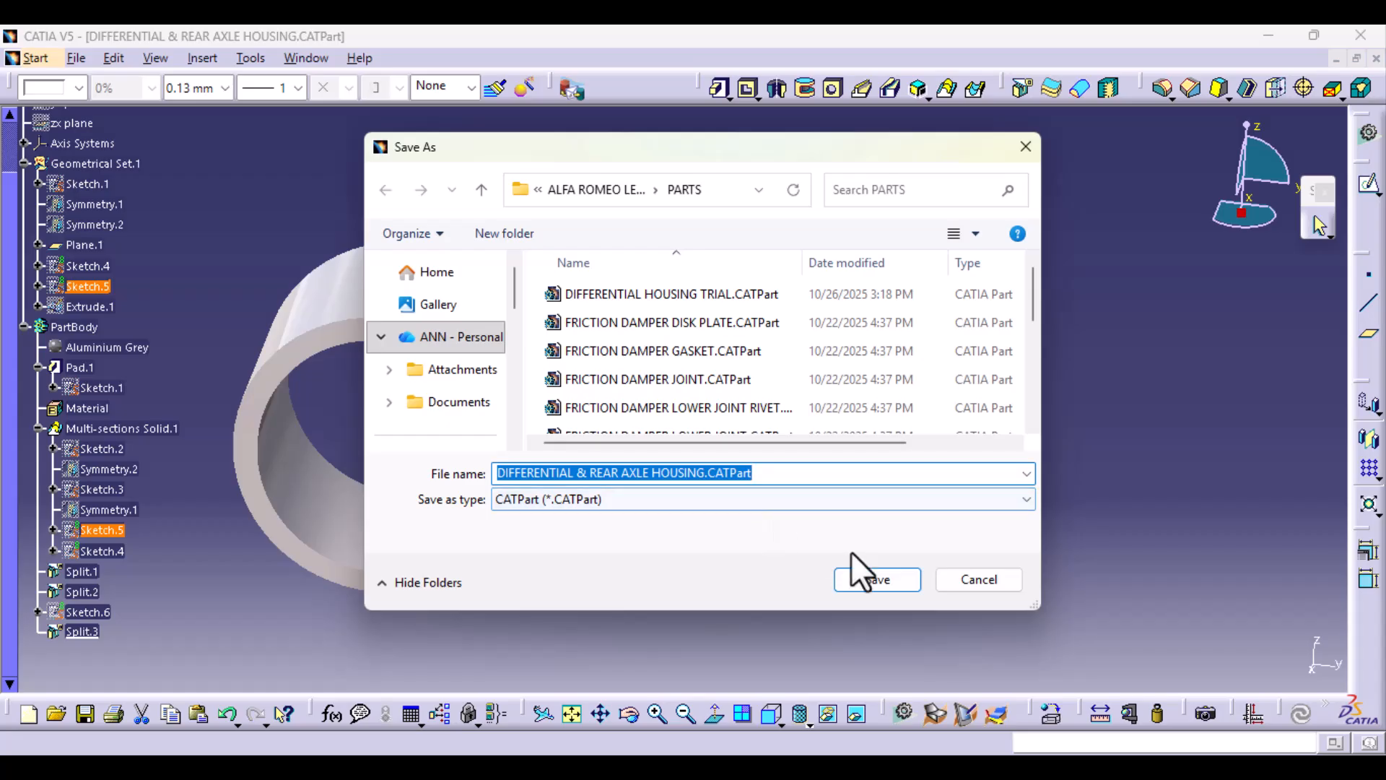
left_click(878, 580)
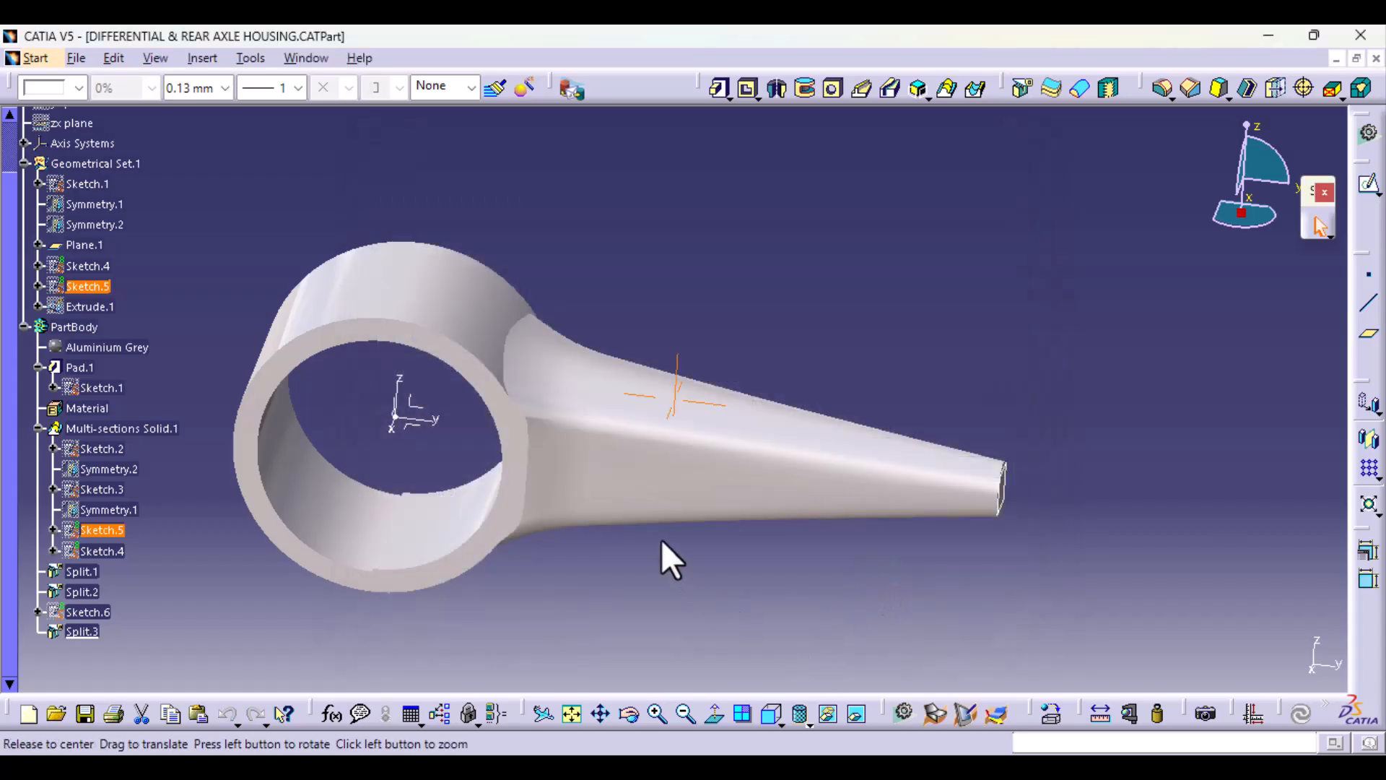
middle_click_drag(661, 541, 472, 531)
mouse_move(675, 578)
middle_mouse_down()
mouse_move(701, 442)
mouse_move(724, 545)
mouse_move(749, 527)
middle_mouse_up()
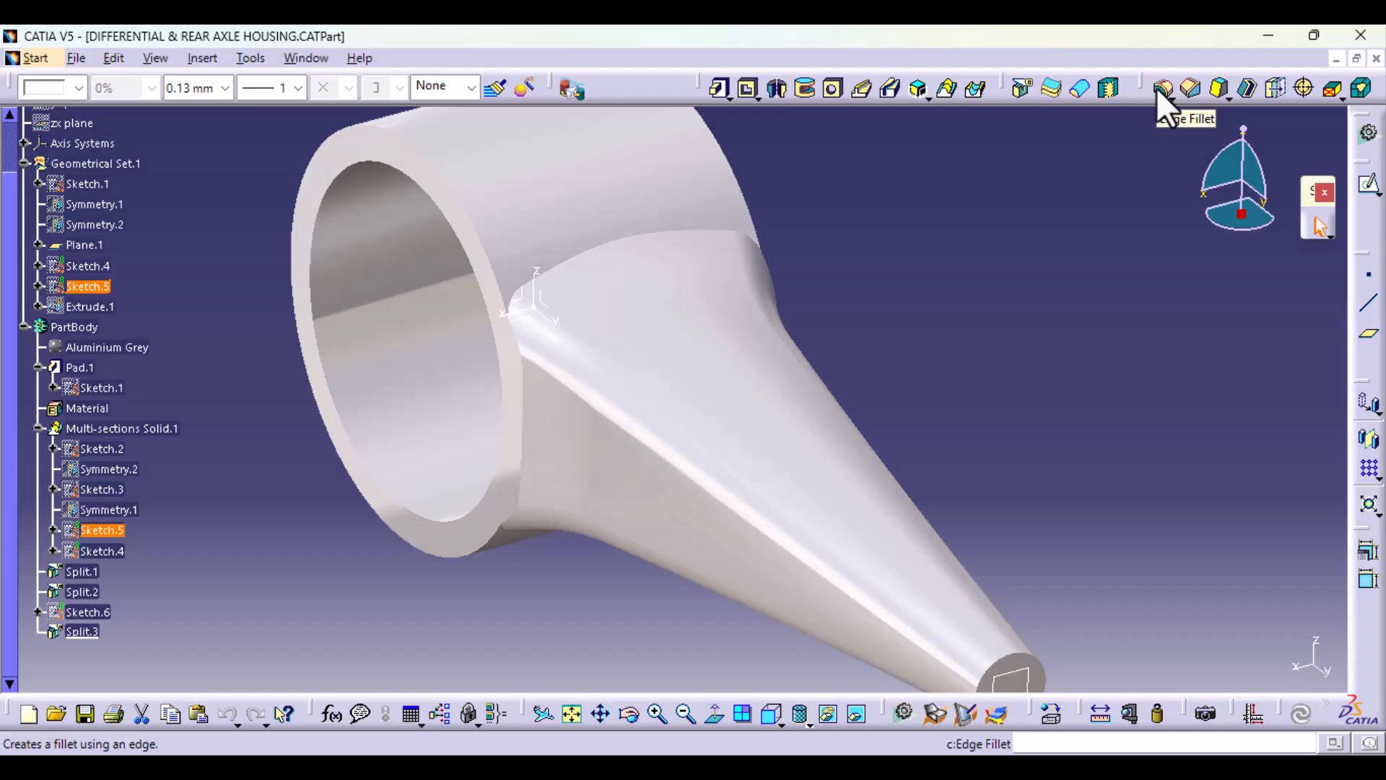
middle_click_drag(1002, 319, 952, 469)
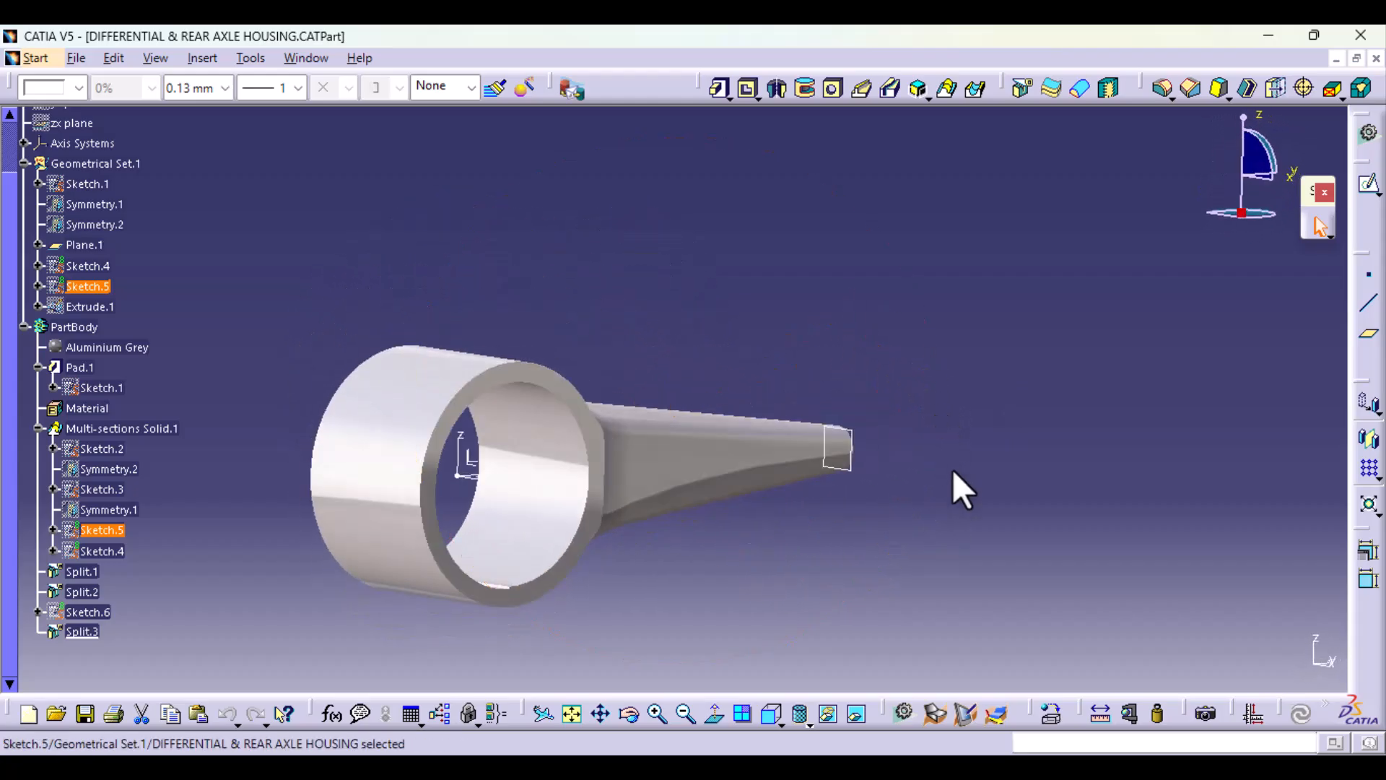
left_click(1243, 92)
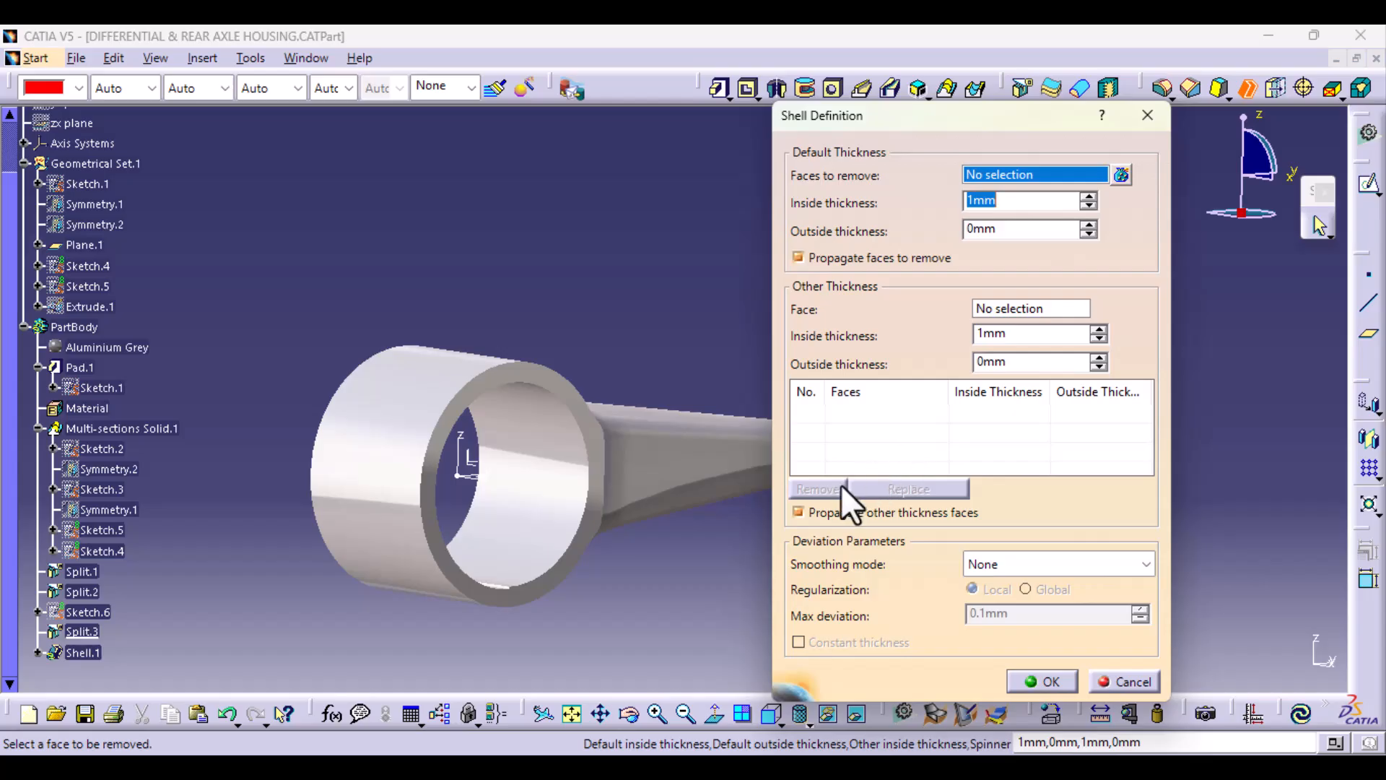
left_click(533, 500)
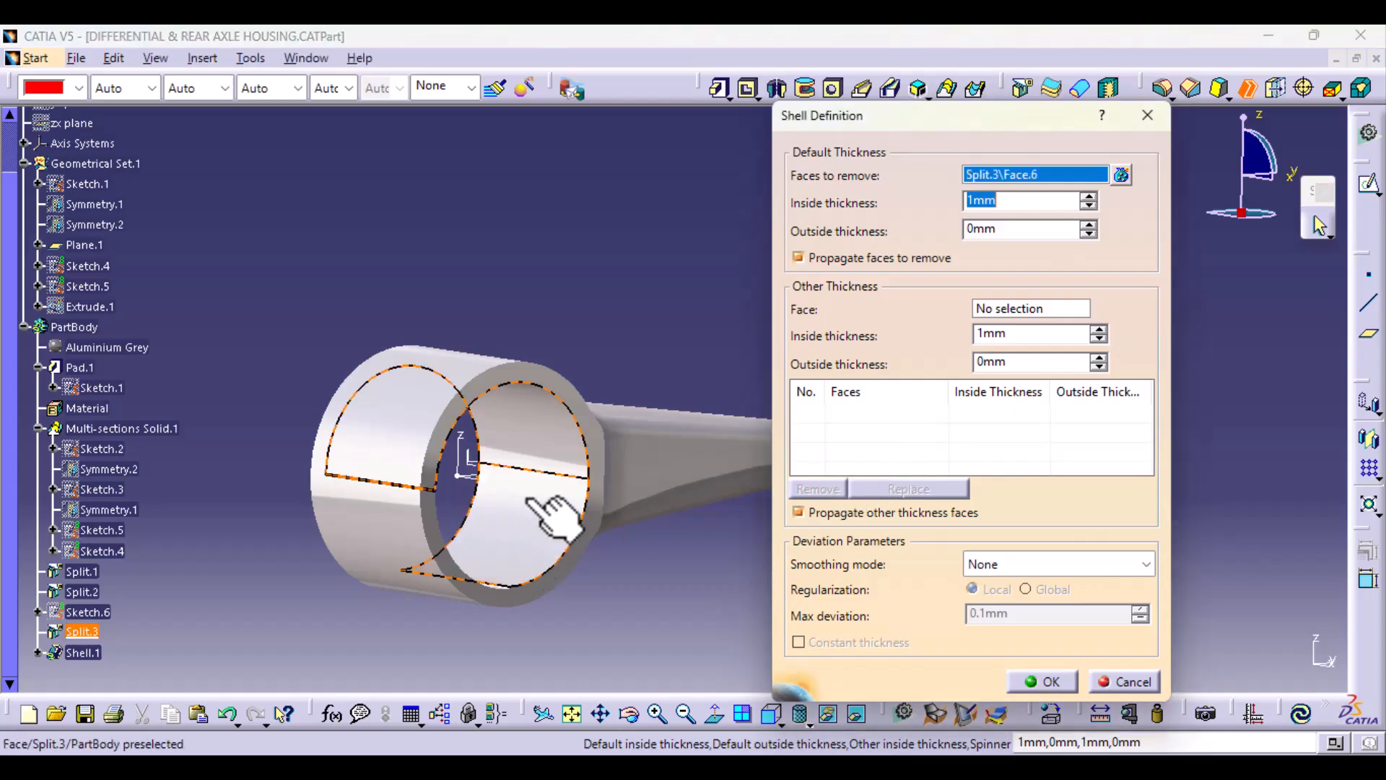
middle_click_drag(640, 530, 340, 502)
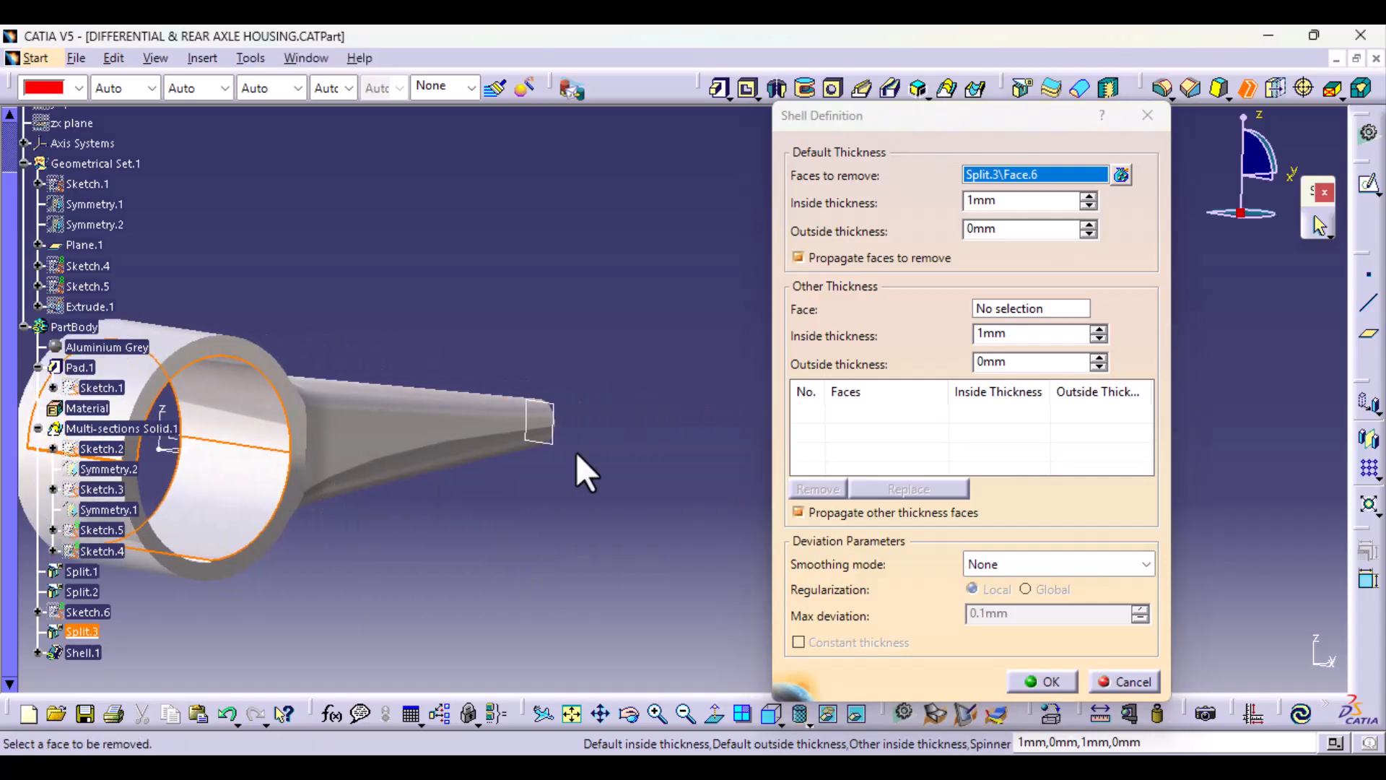
middle_click_drag(576, 469, 245, 551)
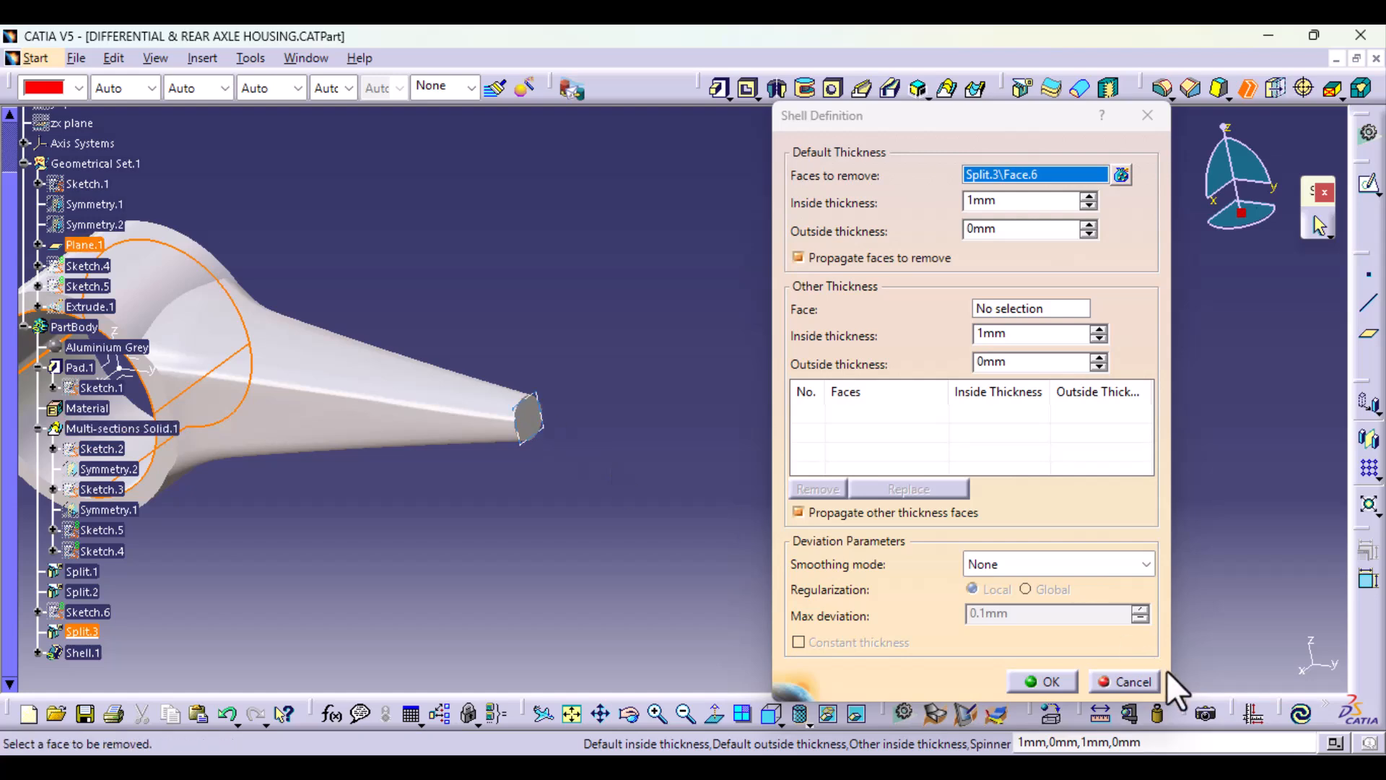
left_click(1133, 680)
Step: Start a new sketch on the axis system's XY plane for a profile along the axle tube
middle_click_drag(579, 597, 633, 506)
left_click(434, 141)
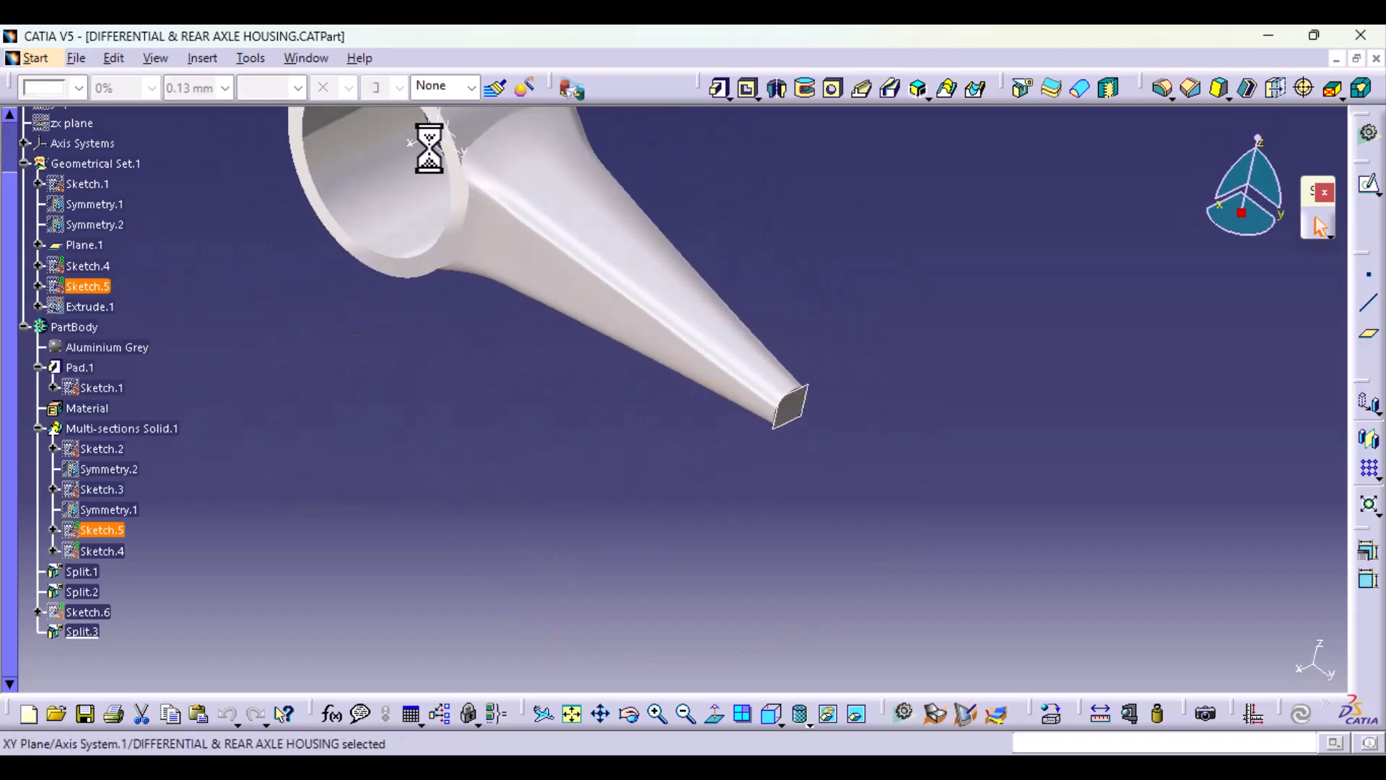
left_click(1369, 184)
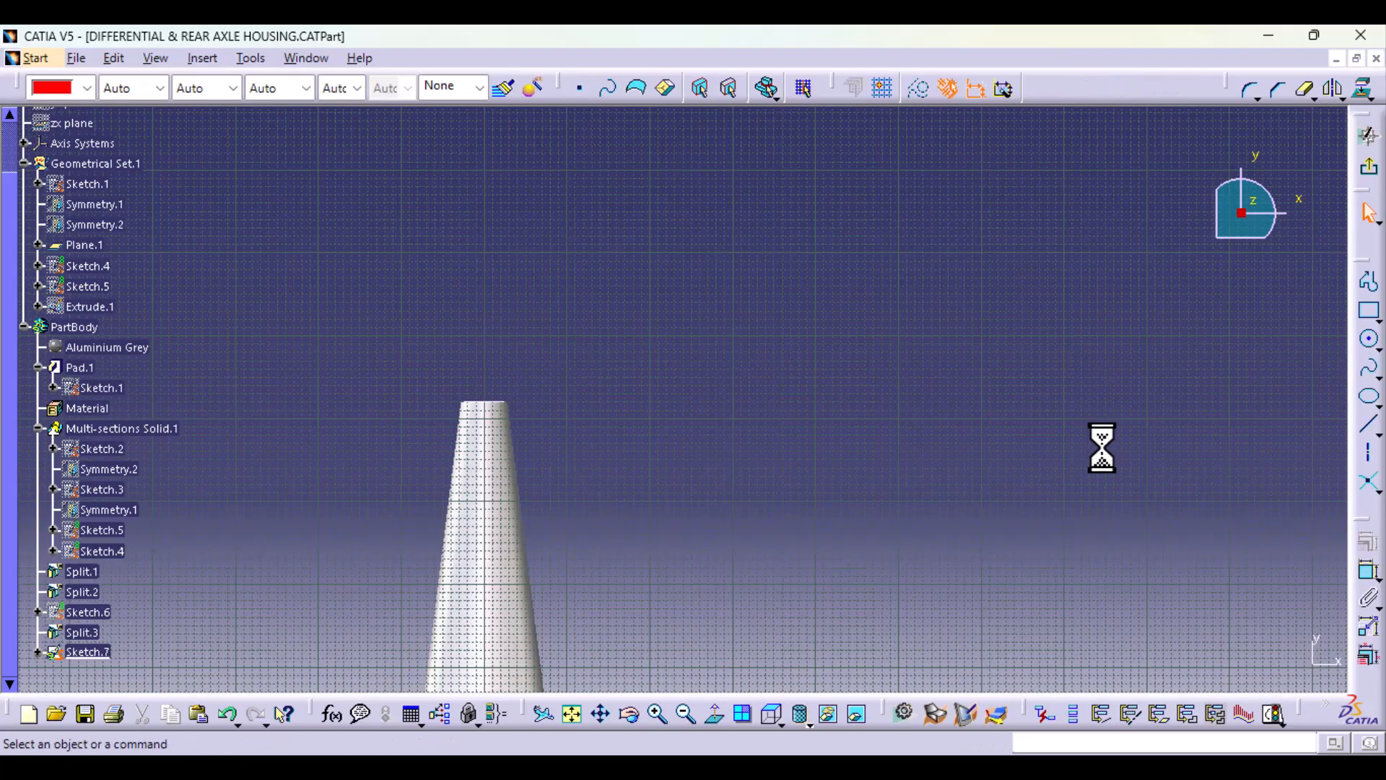
middle_click_drag(587, 601, 578, 238)
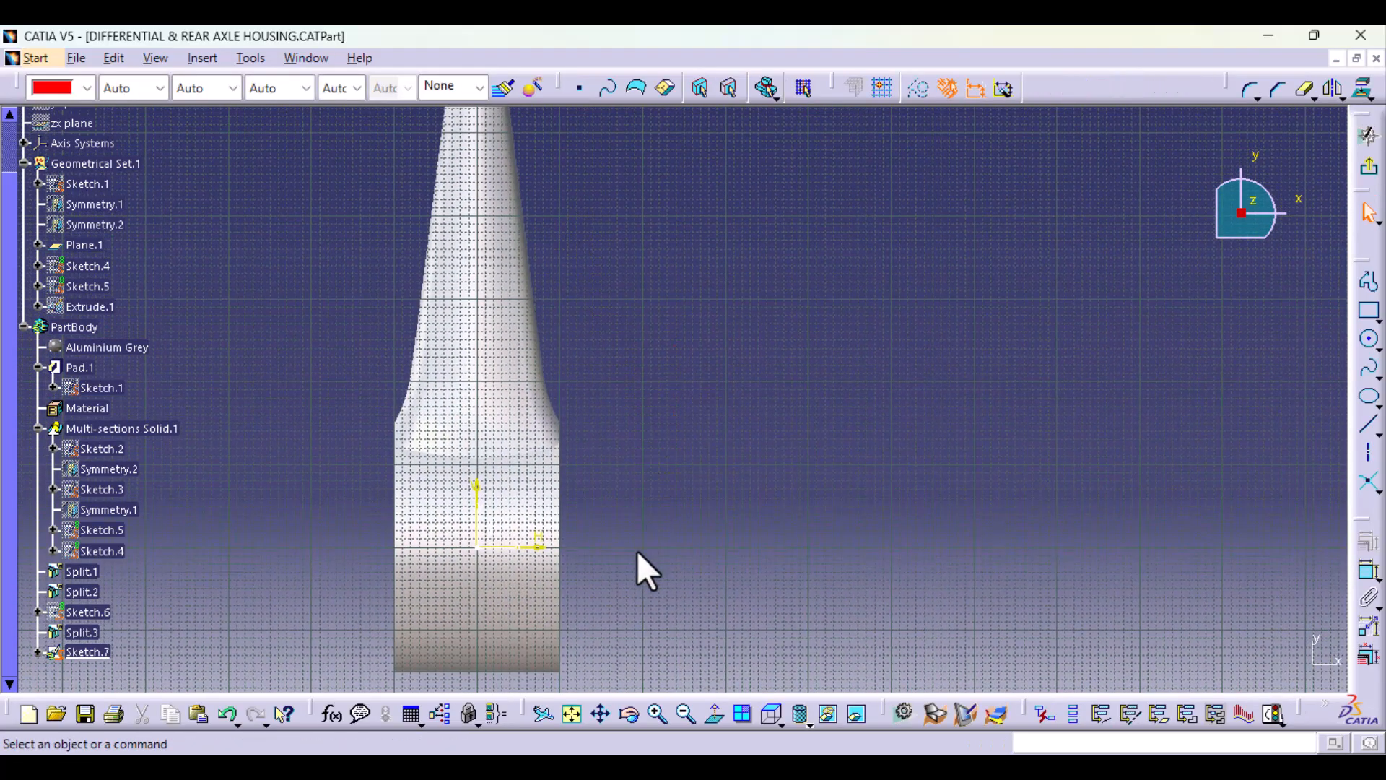
middle_click_drag(637, 551, 630, 238, "ctrl")
Step: Project the two edges where the axle tube meets the ring's flat side face onto the sketch plane
middle_click_drag(442, 499, 929, 324)
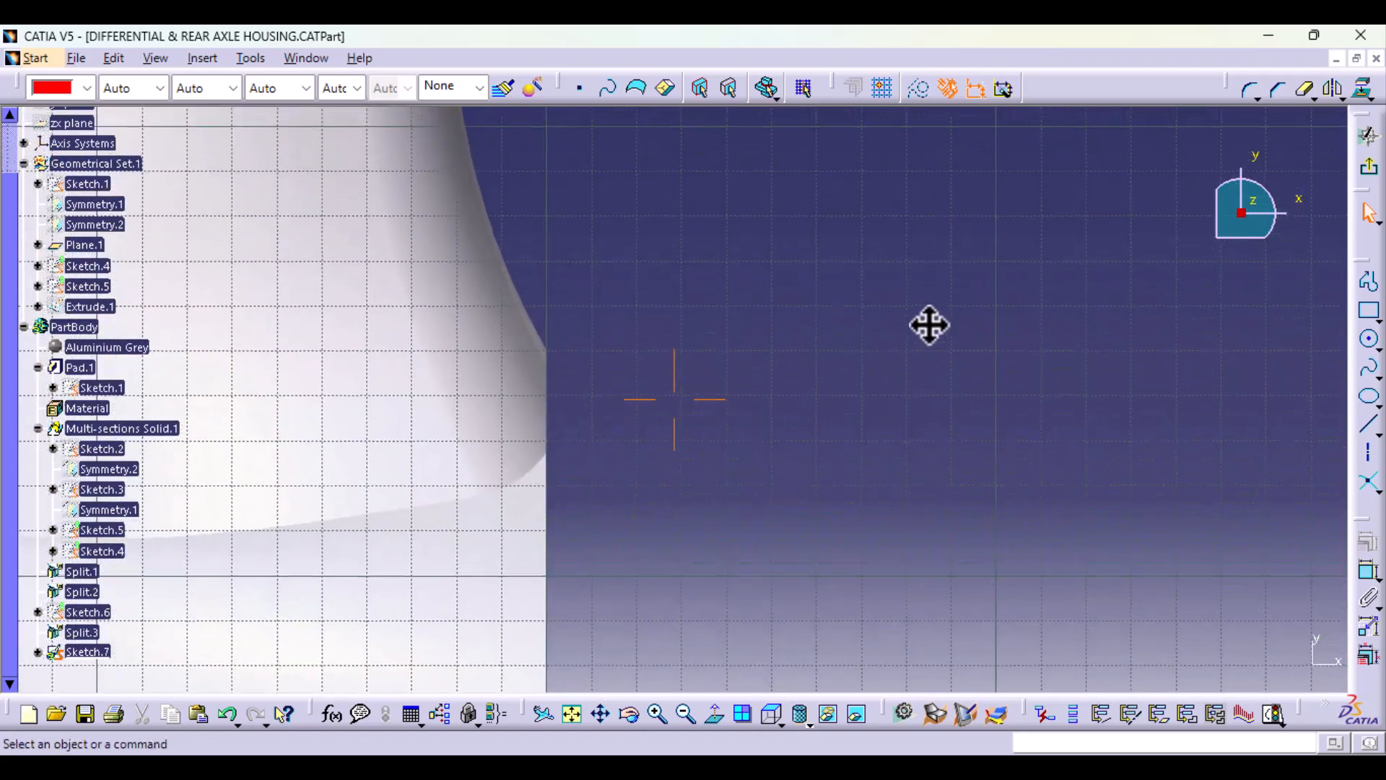
left_click(542, 339)
middle_click_drag(726, 433, 609, 458)
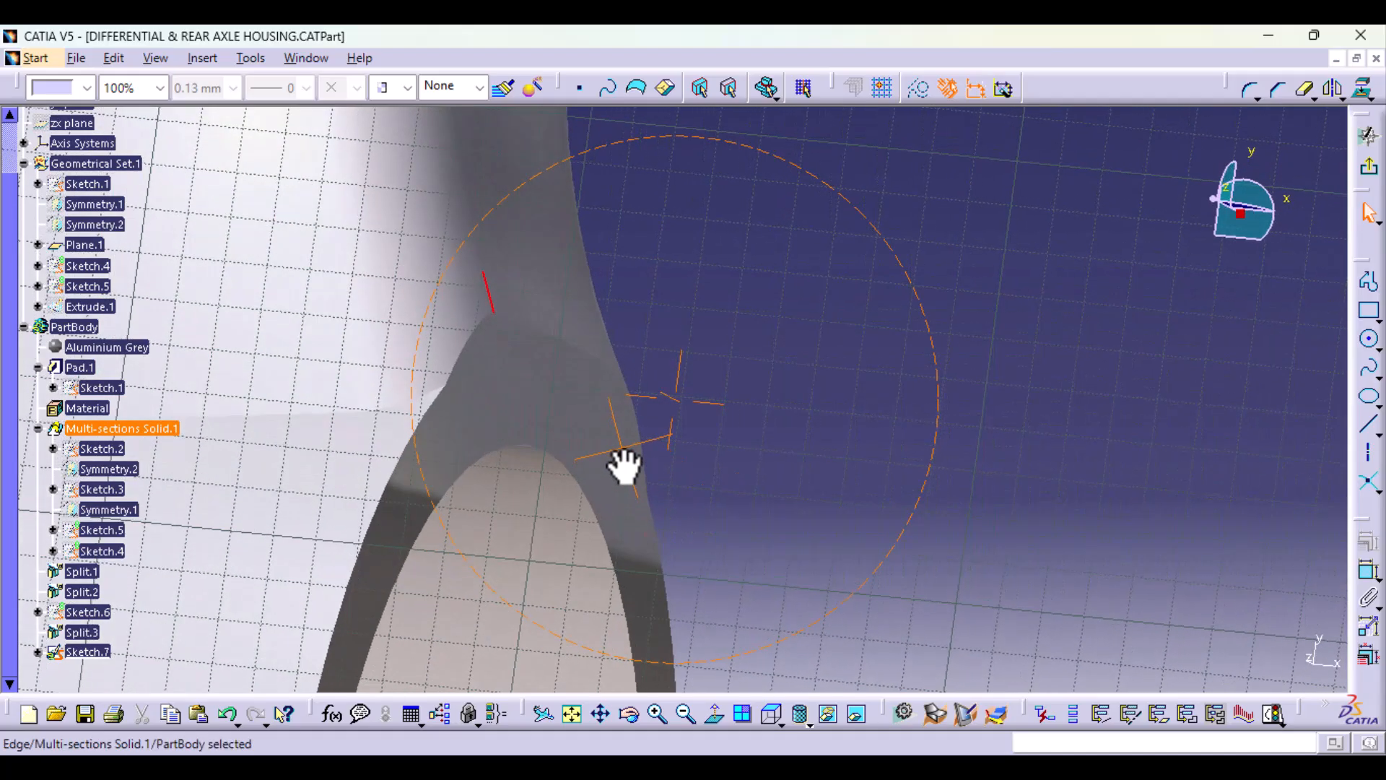
left_click(607, 367)
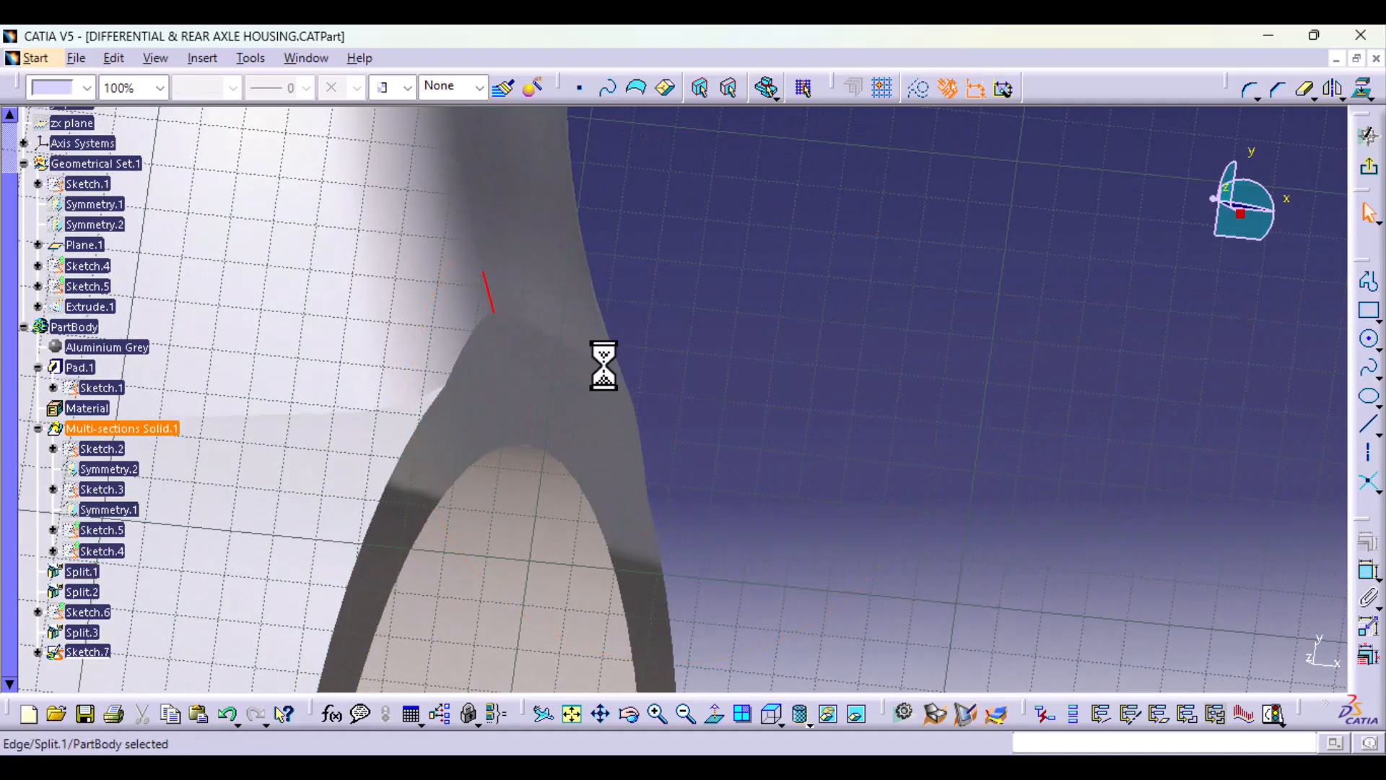
left_click(532, 327)
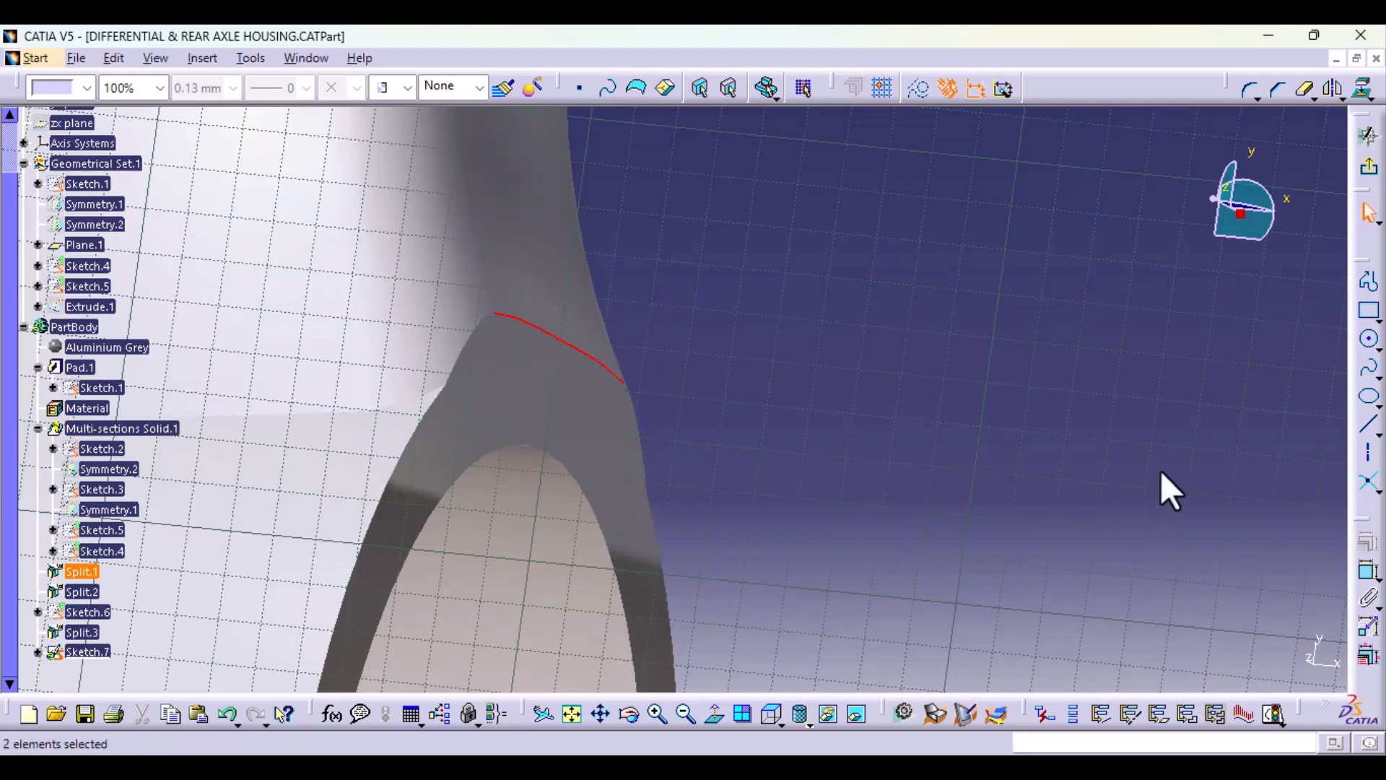
left_click(1363, 89)
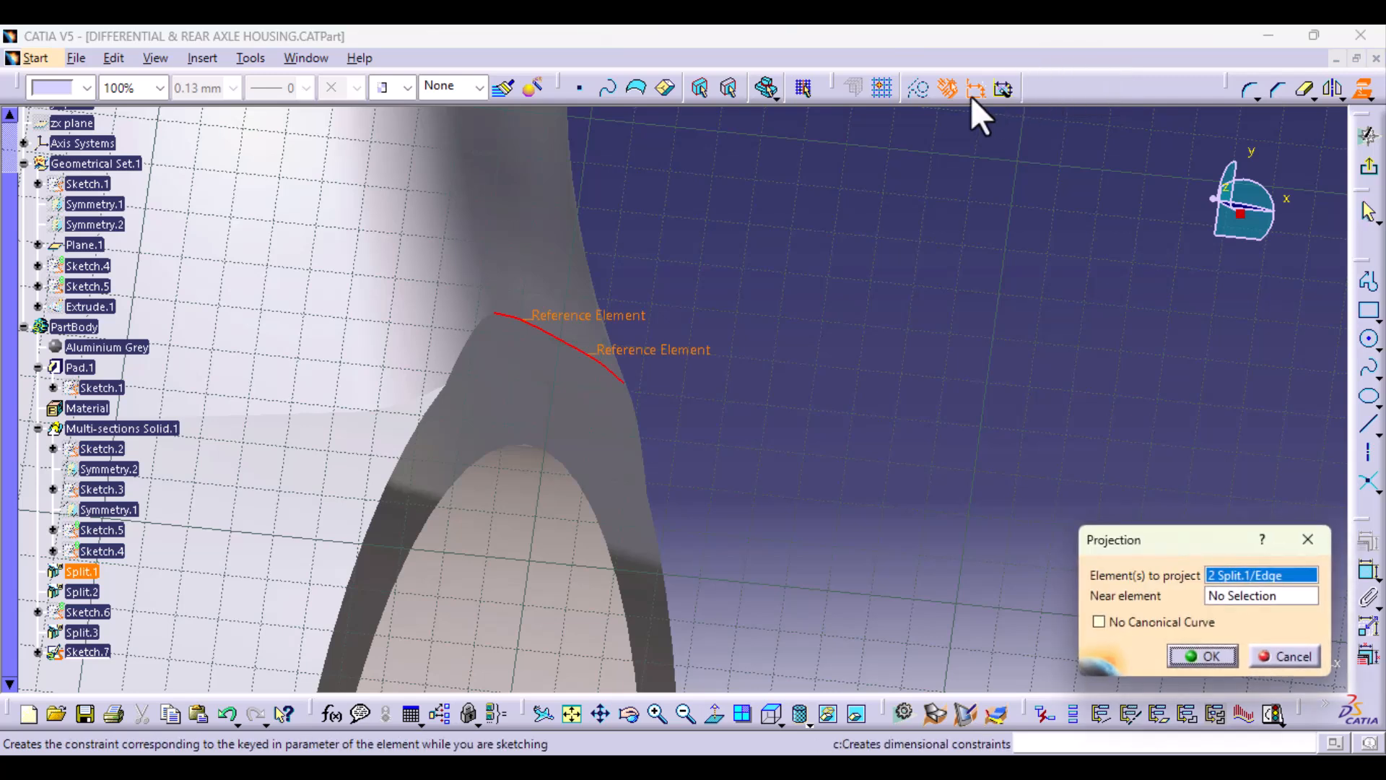
left_click(1224, 657)
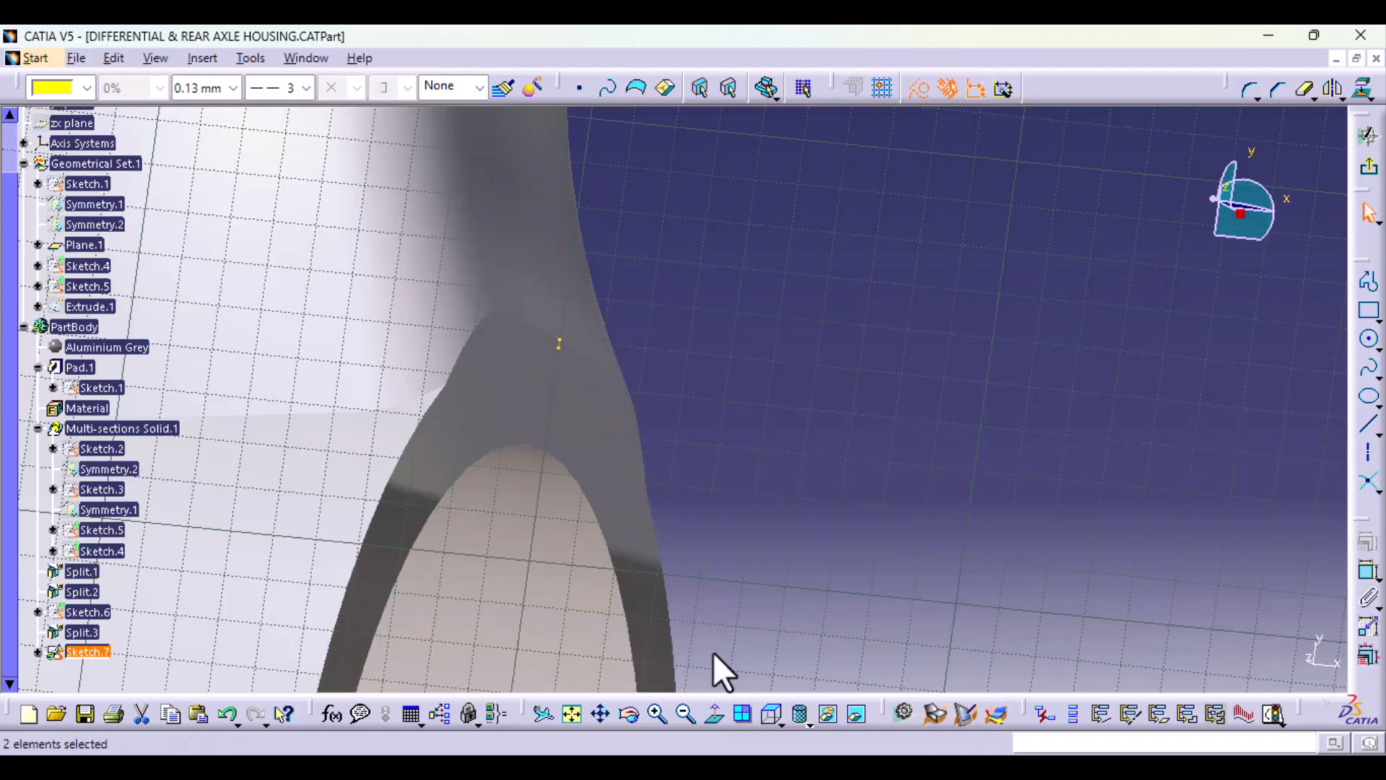
Step: Project the end face at the axle tube's narrow tip into the sketch
middle_click_drag(747, 518, 767, 704)
middle_click_drag(803, 198, 659, 548)
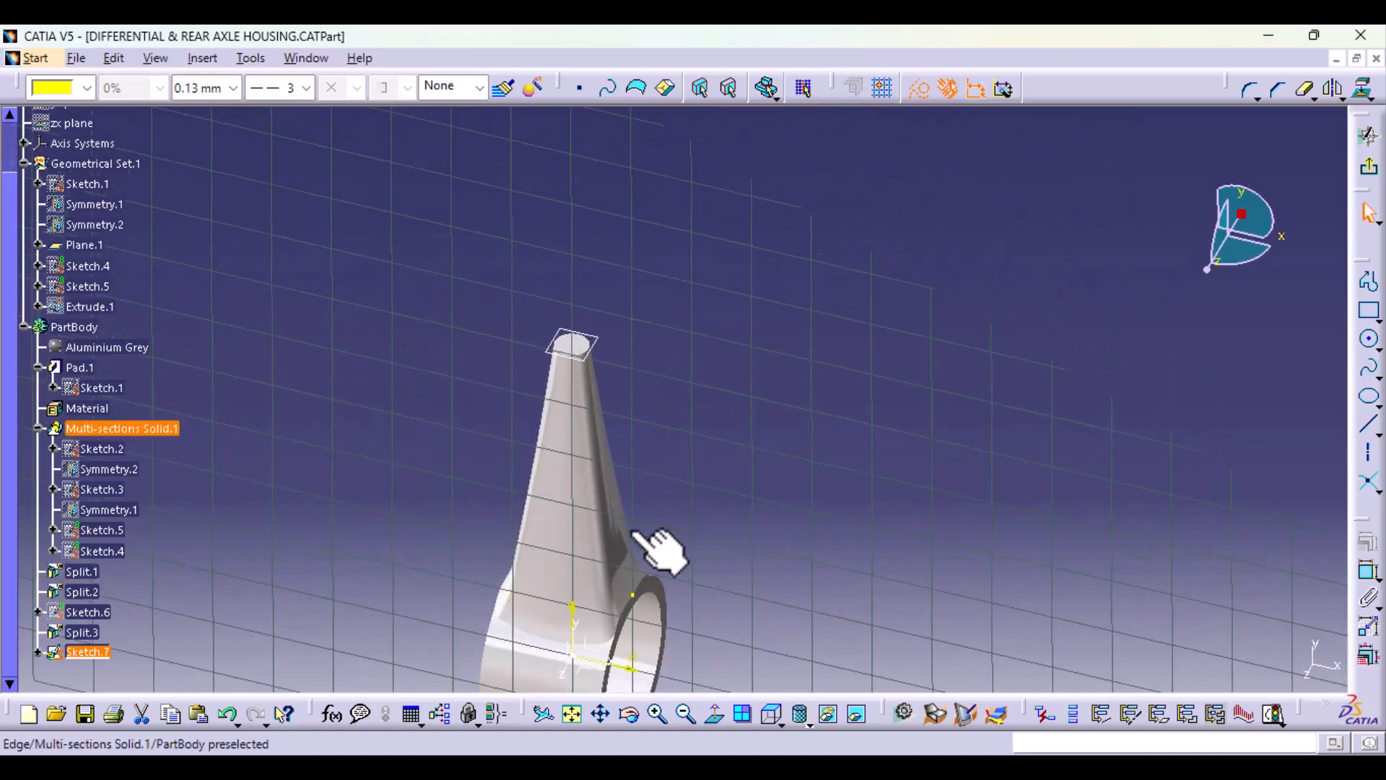
left_click(586, 353)
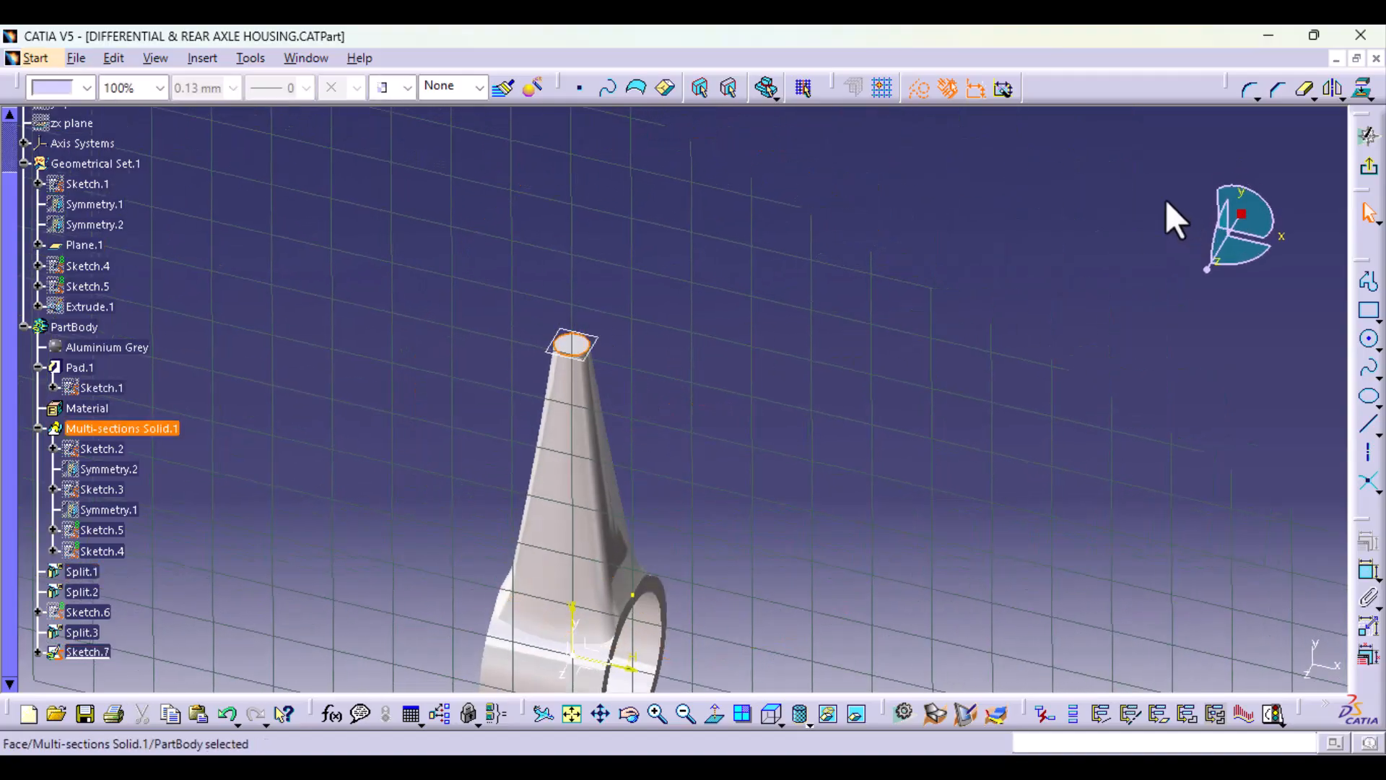
left_click(1364, 87)
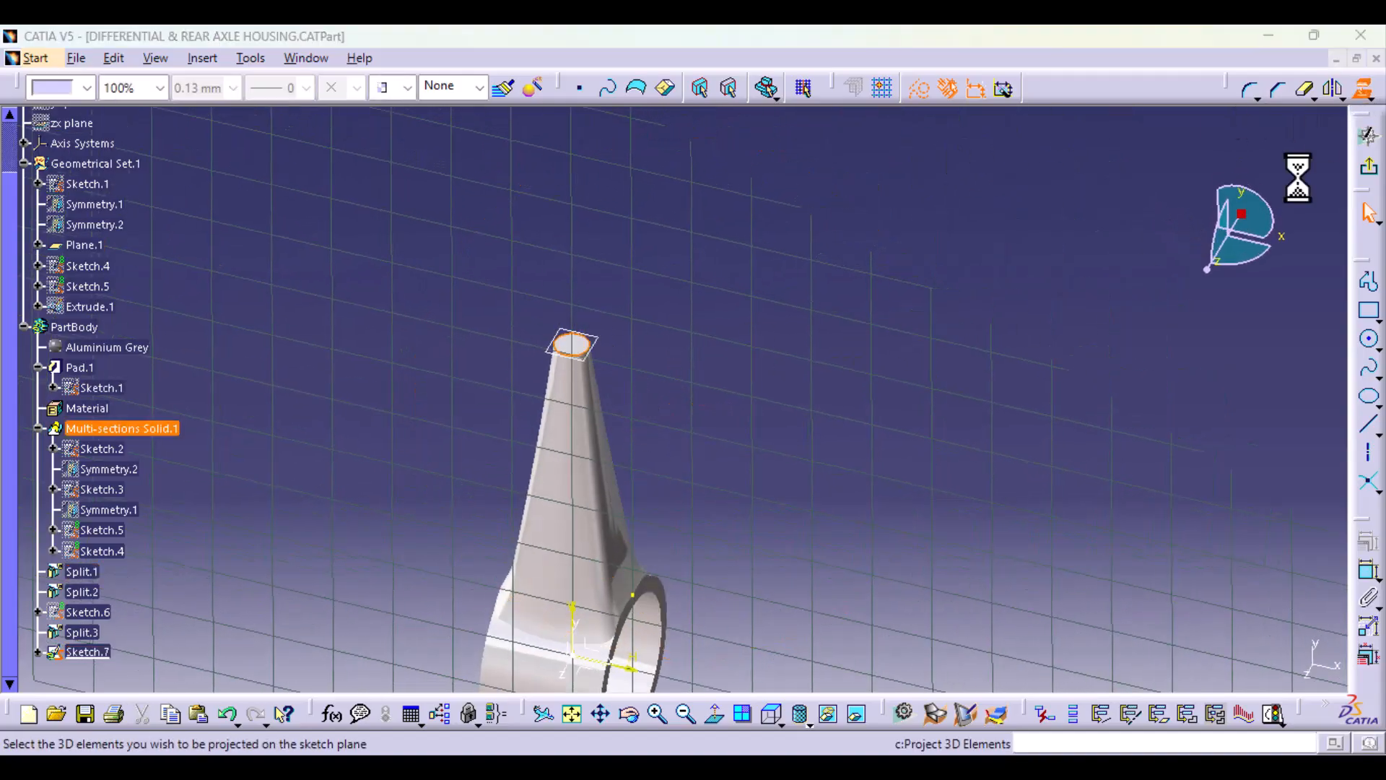
left_click(1211, 657)
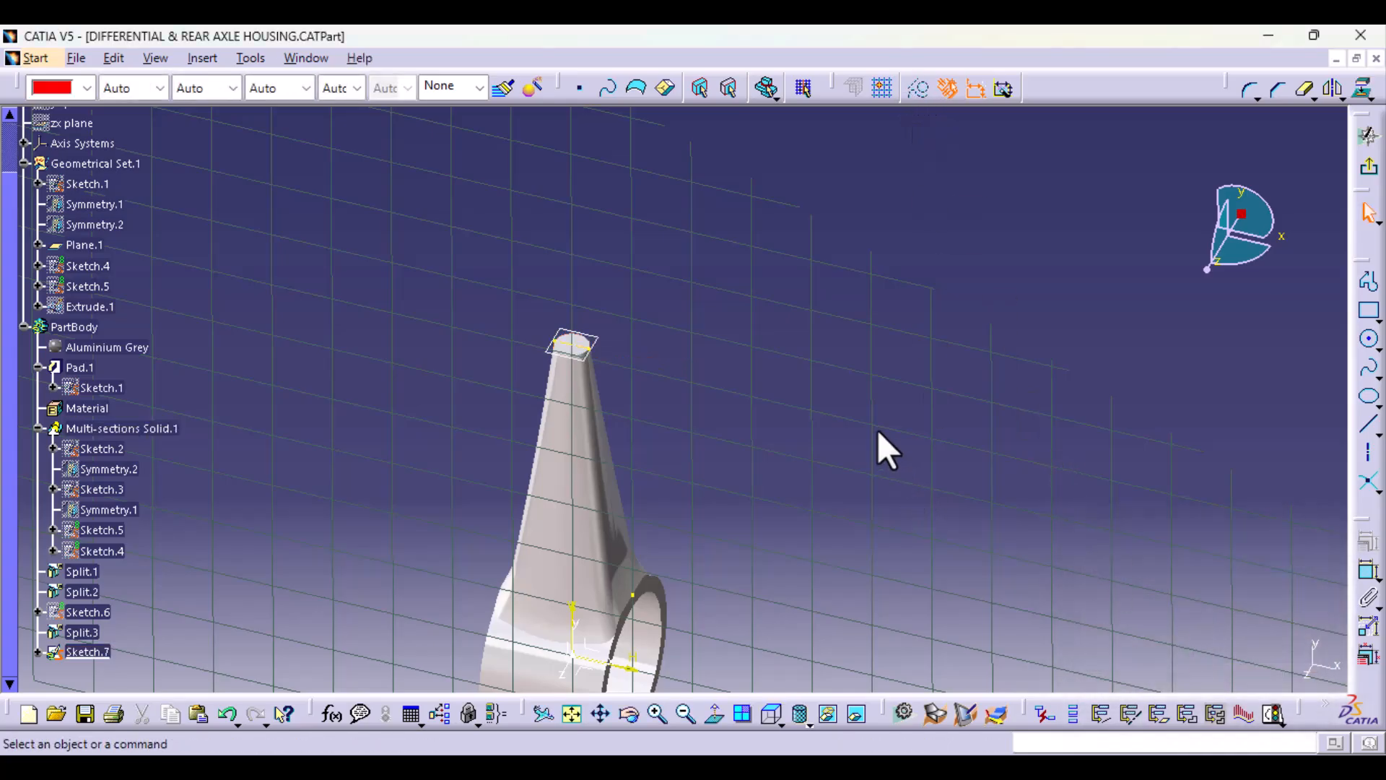
Step: Draw a line from the outer end of the projected tip face to the upper end of the projected edges at the ring
left_click(1364, 433)
middle_click_drag(809, 511, 789, 354, "ctrl")
left_click(428, 254)
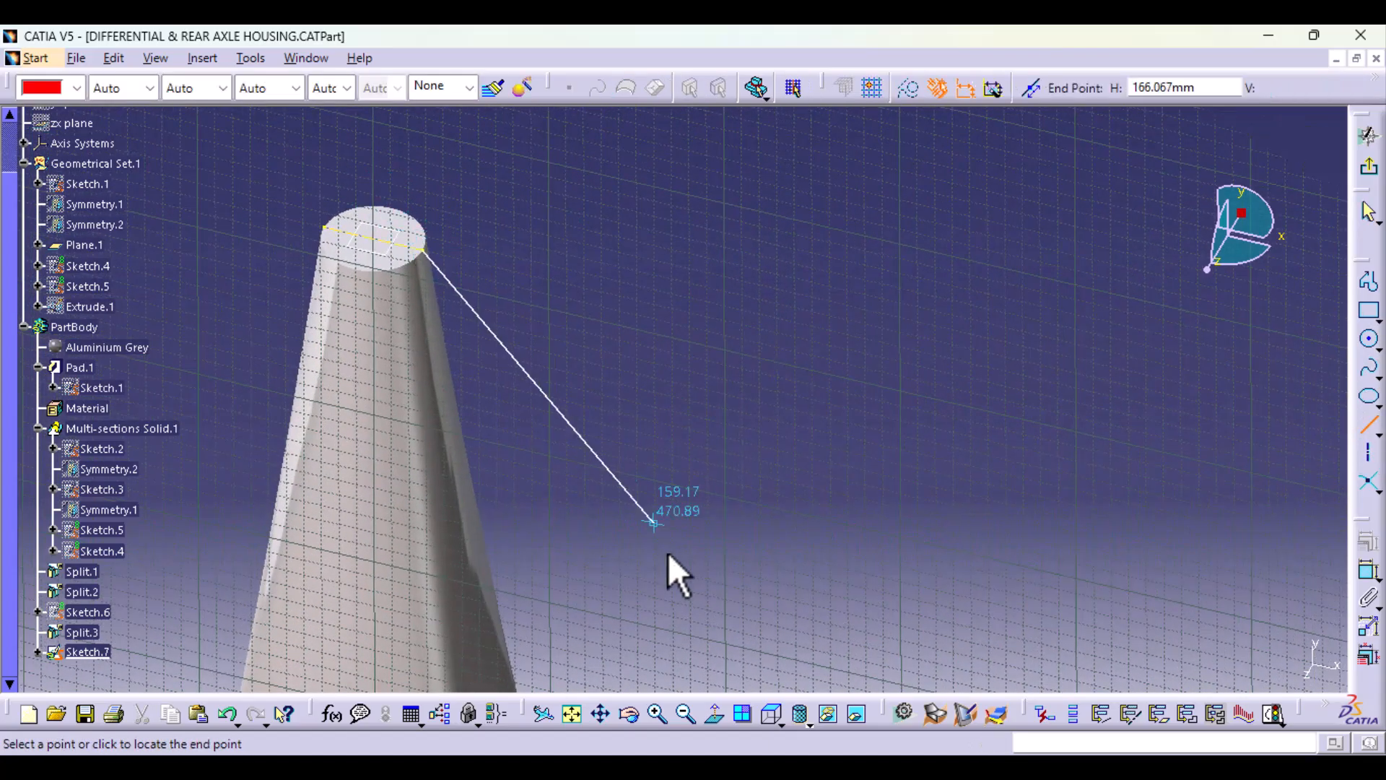
middle_click_drag(668, 552, 675, 31, "ctrl")
middle_click_drag(650, 533, 638, 155, "ctrl")
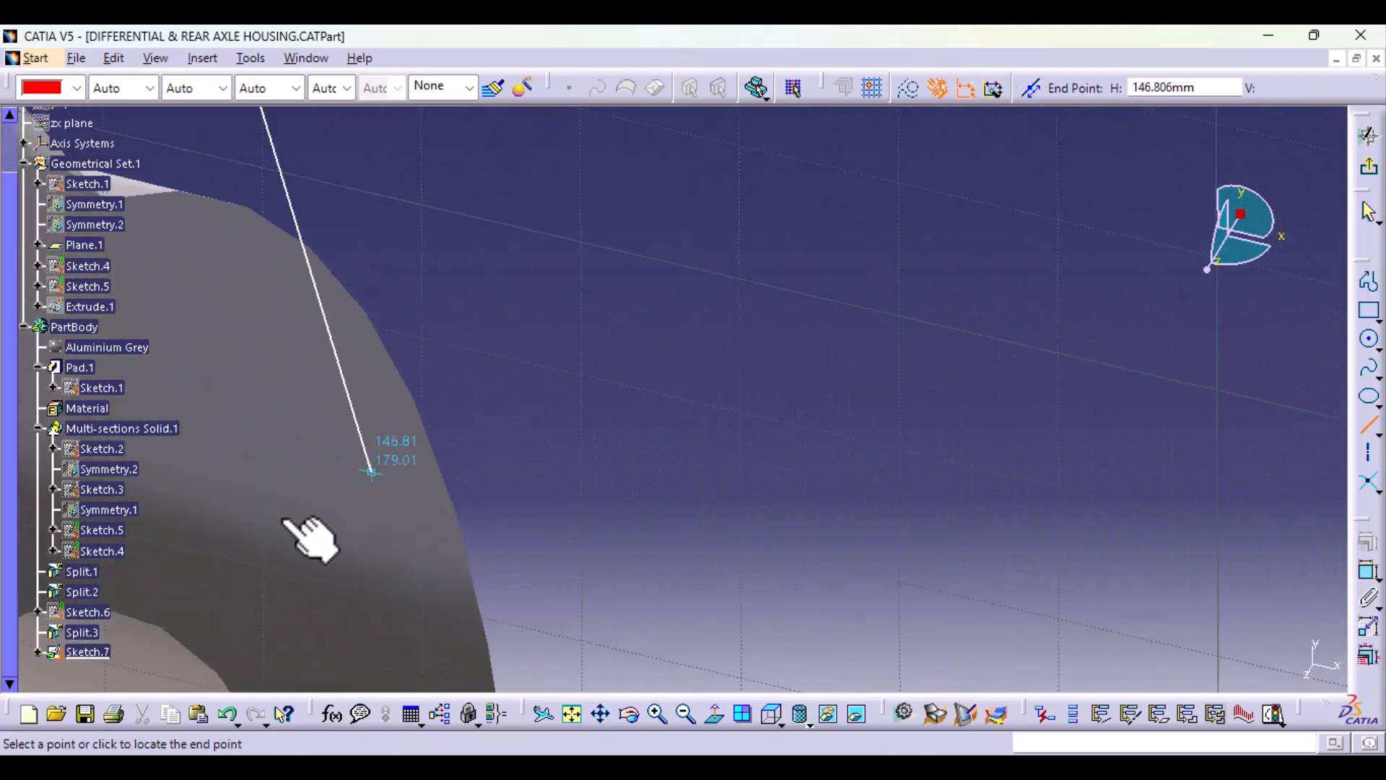
middle_click_drag(273, 510, 1030, 427)
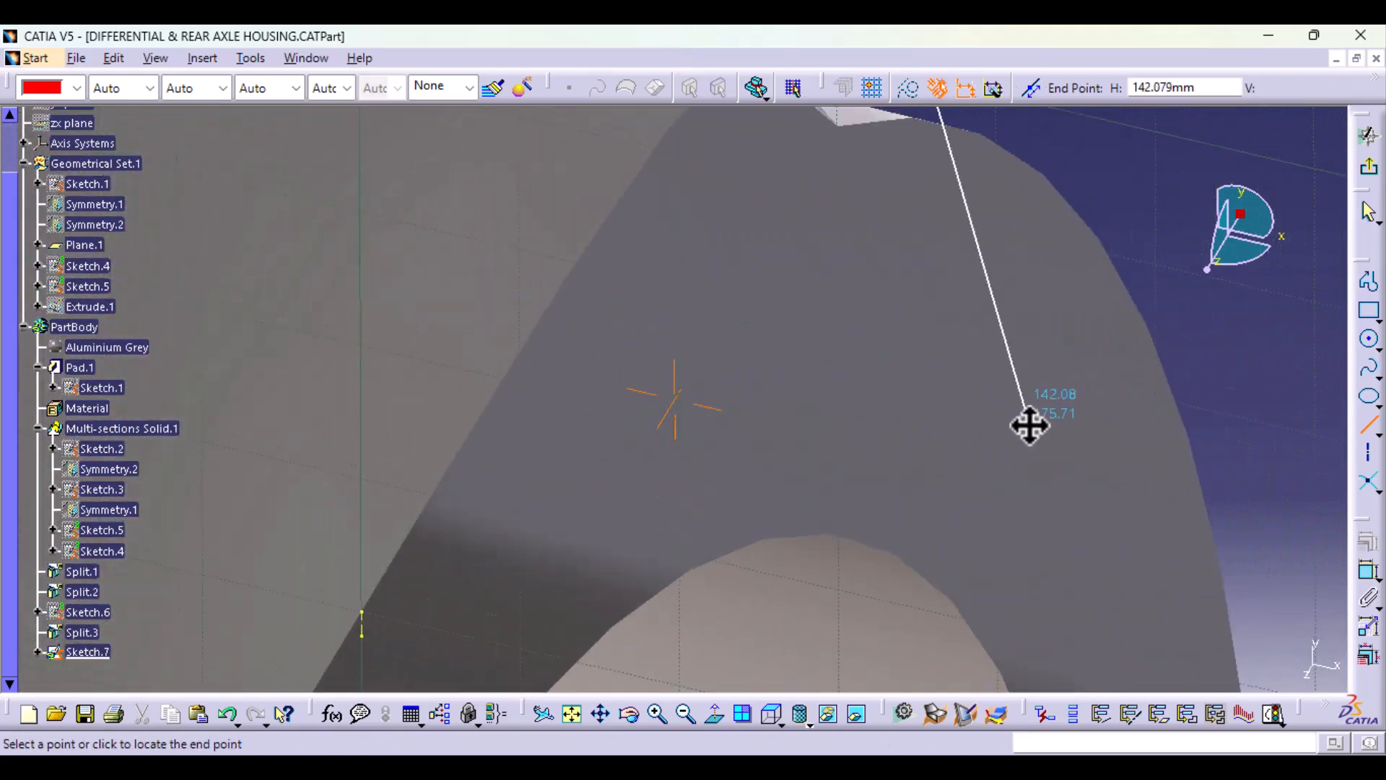
left_click(361, 610)
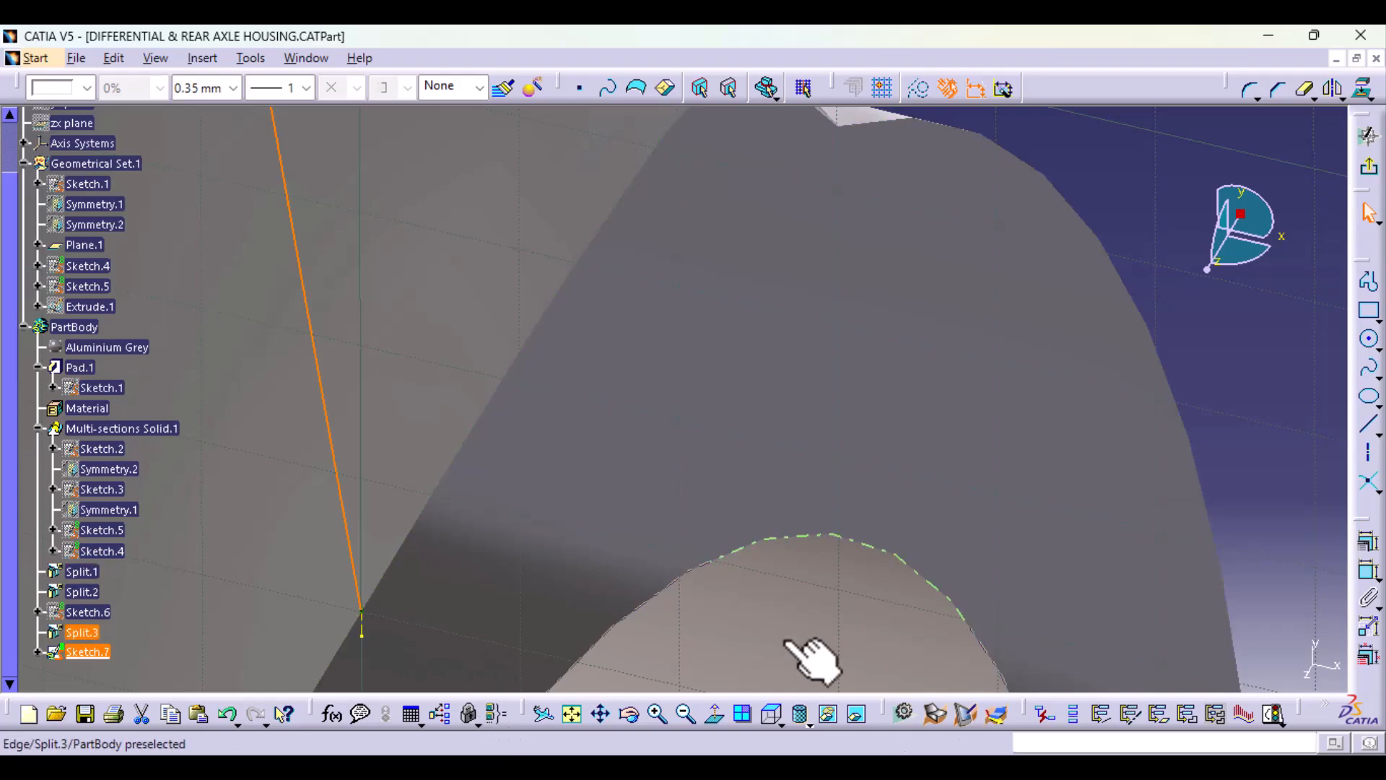
Step: Draw a connected profile from the slanted line's tip end down inside the tube at about H 57 mm, and horizontally to its ring end
middle_click_drag(999, 389, 1036, 718)
left_click(716, 715)
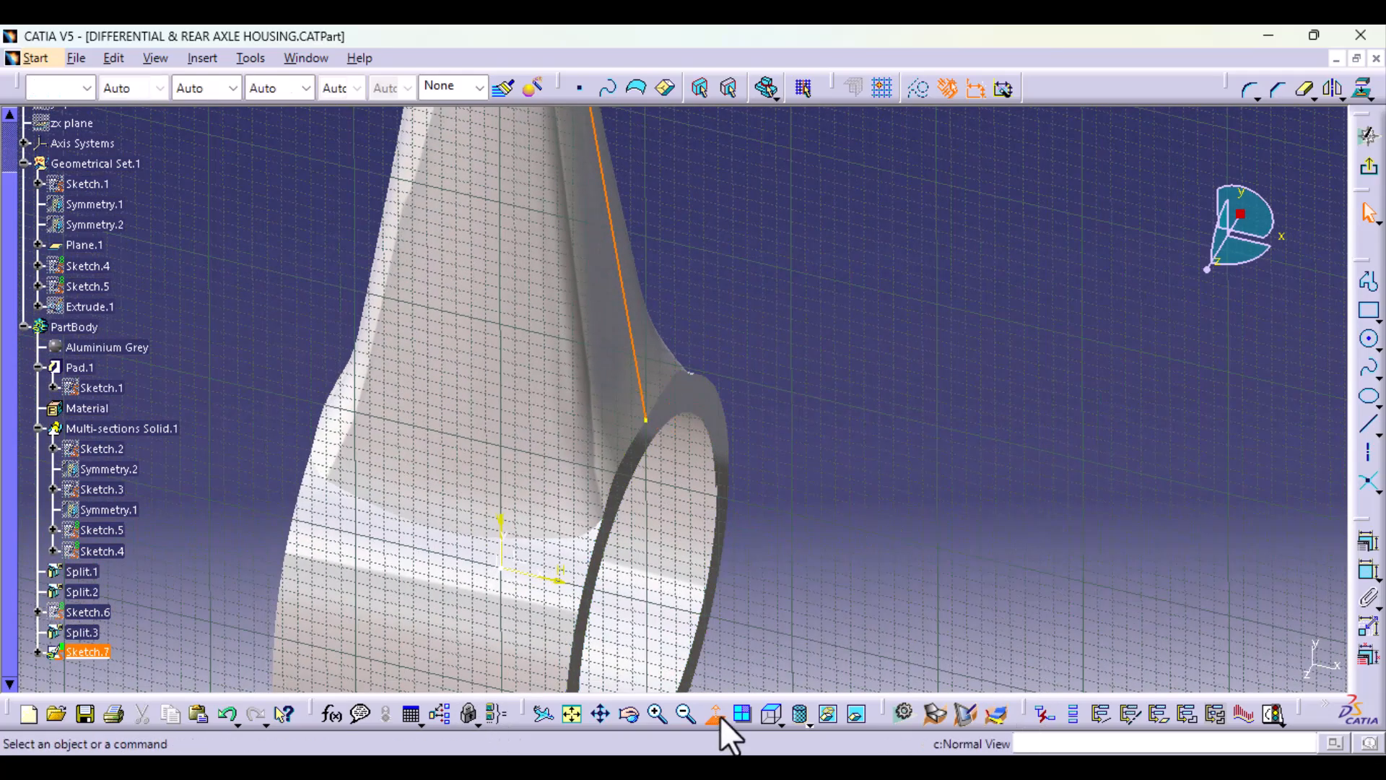
middle_click_drag(784, 388, 807, 499, "ctrl")
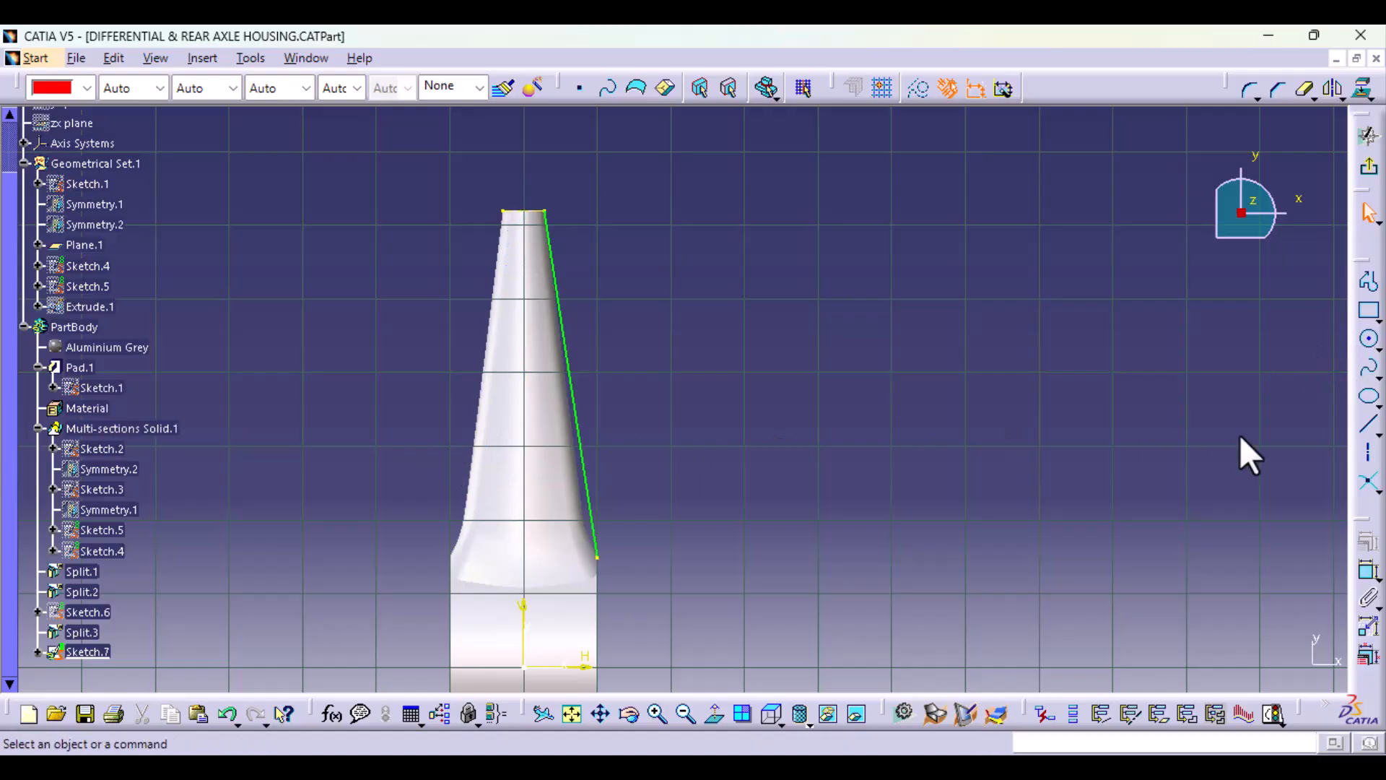
left_click(1369, 282)
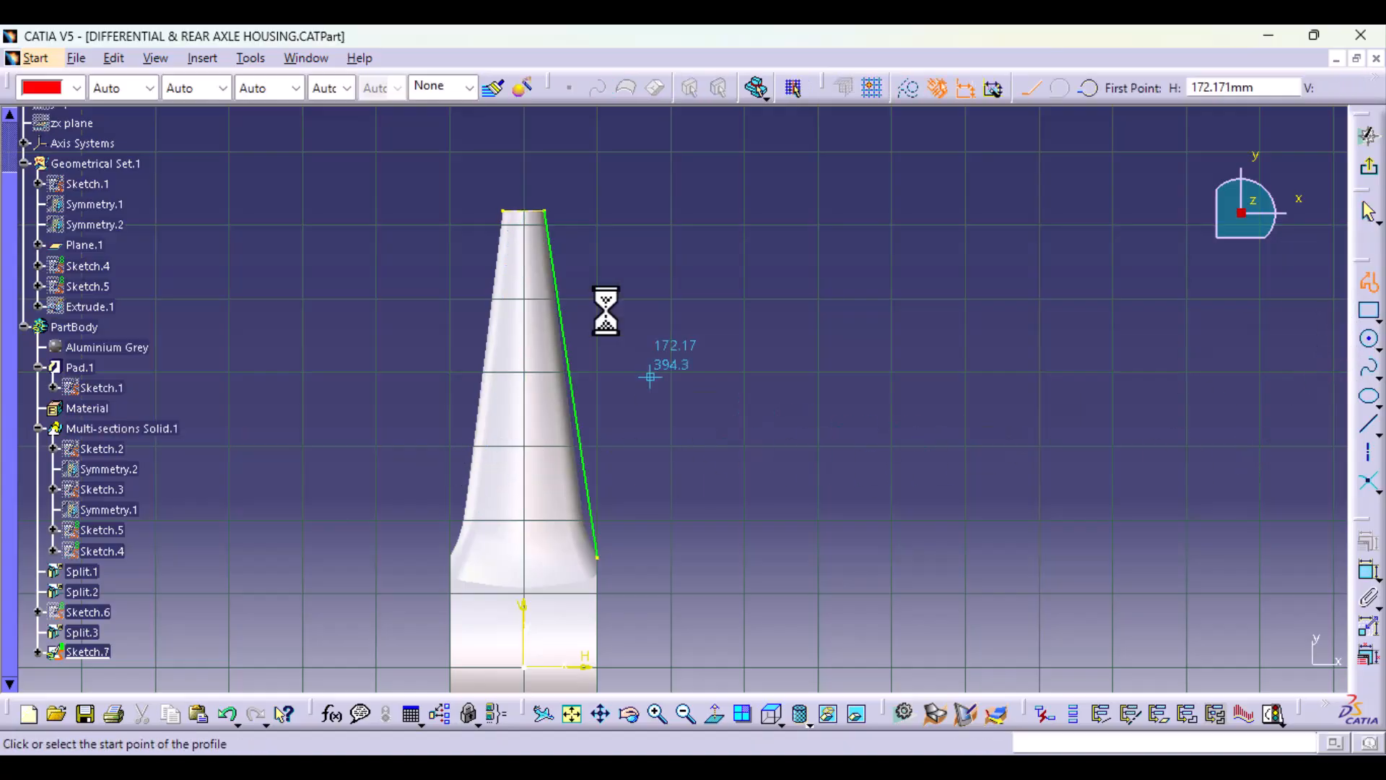
left_click(545, 210)
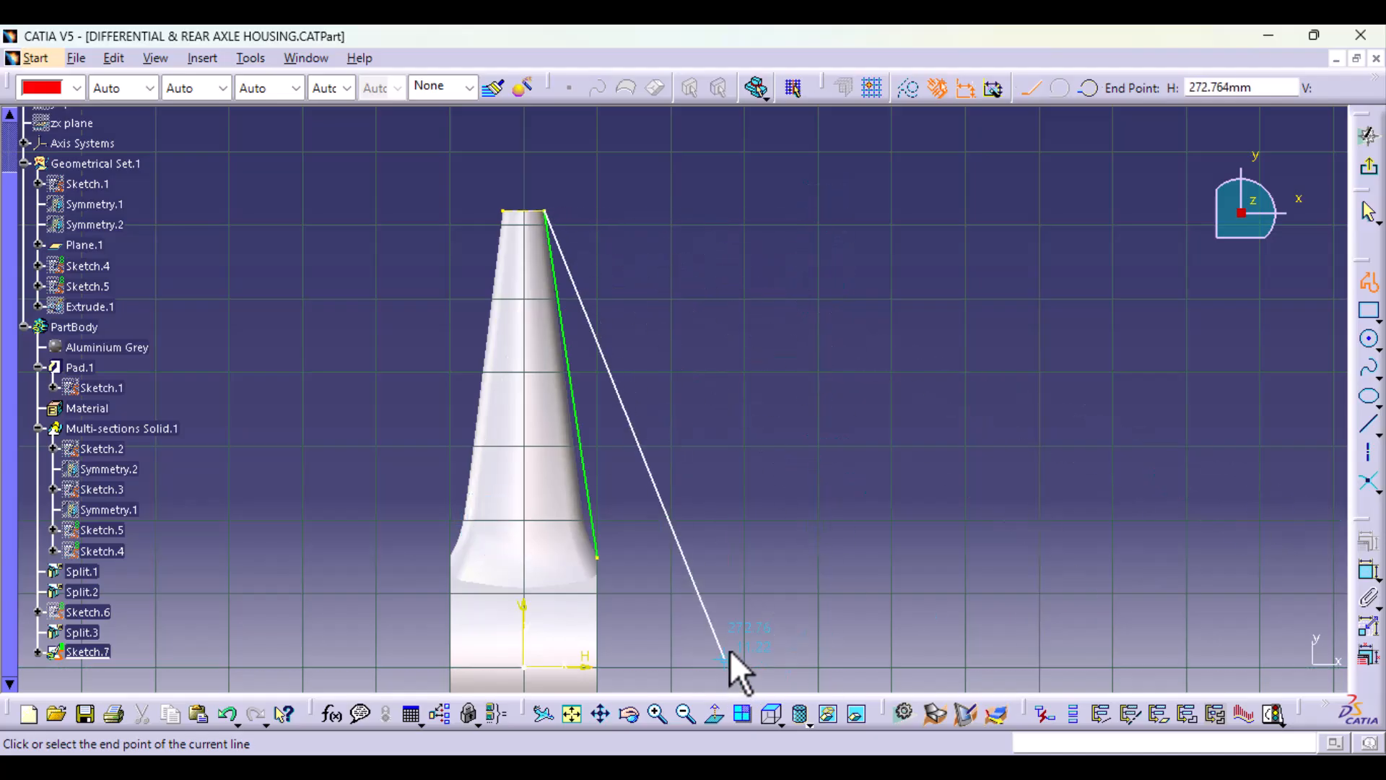
middle_click_drag(727, 652, 749, 547)
middle_click_drag(617, 622, 603, 412, "ctrl")
middle_click_drag(579, 518, 690, 509)
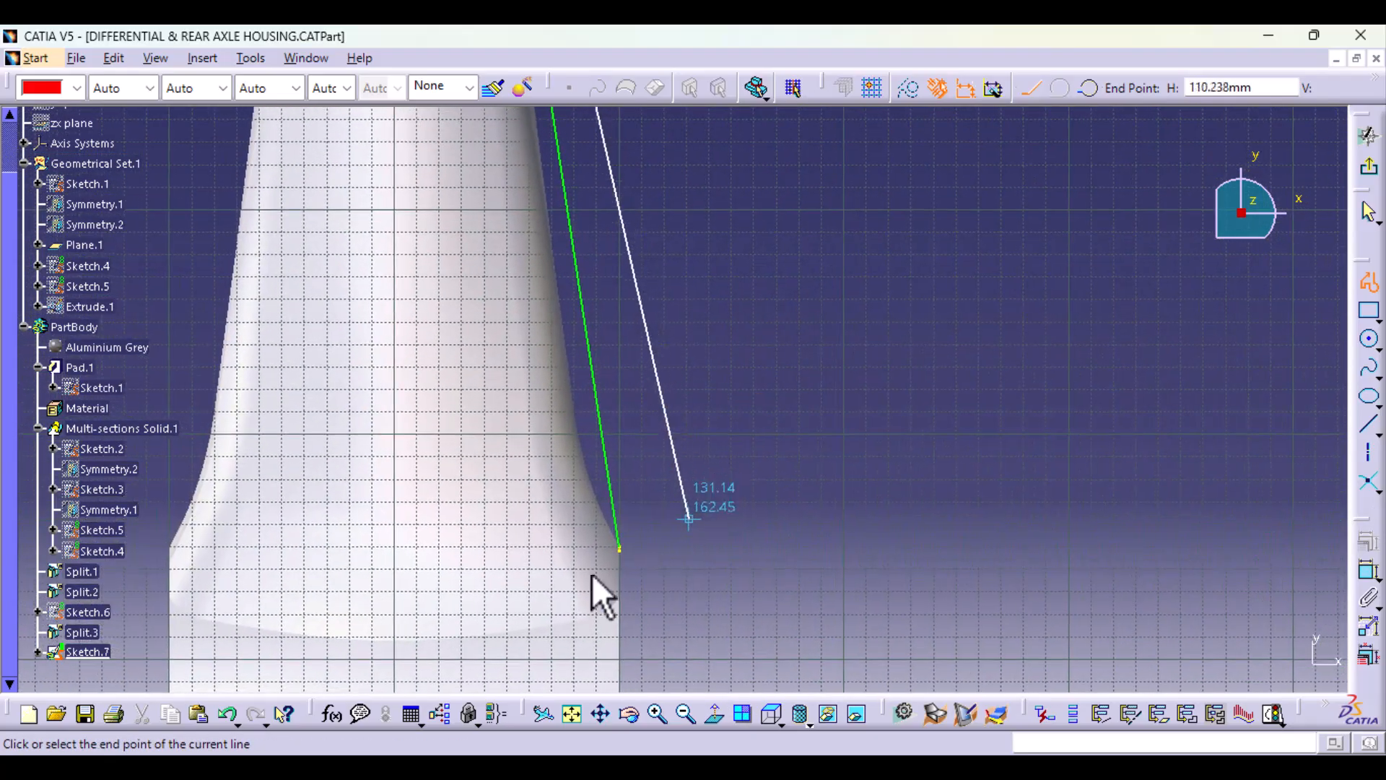
left_click(521, 546)
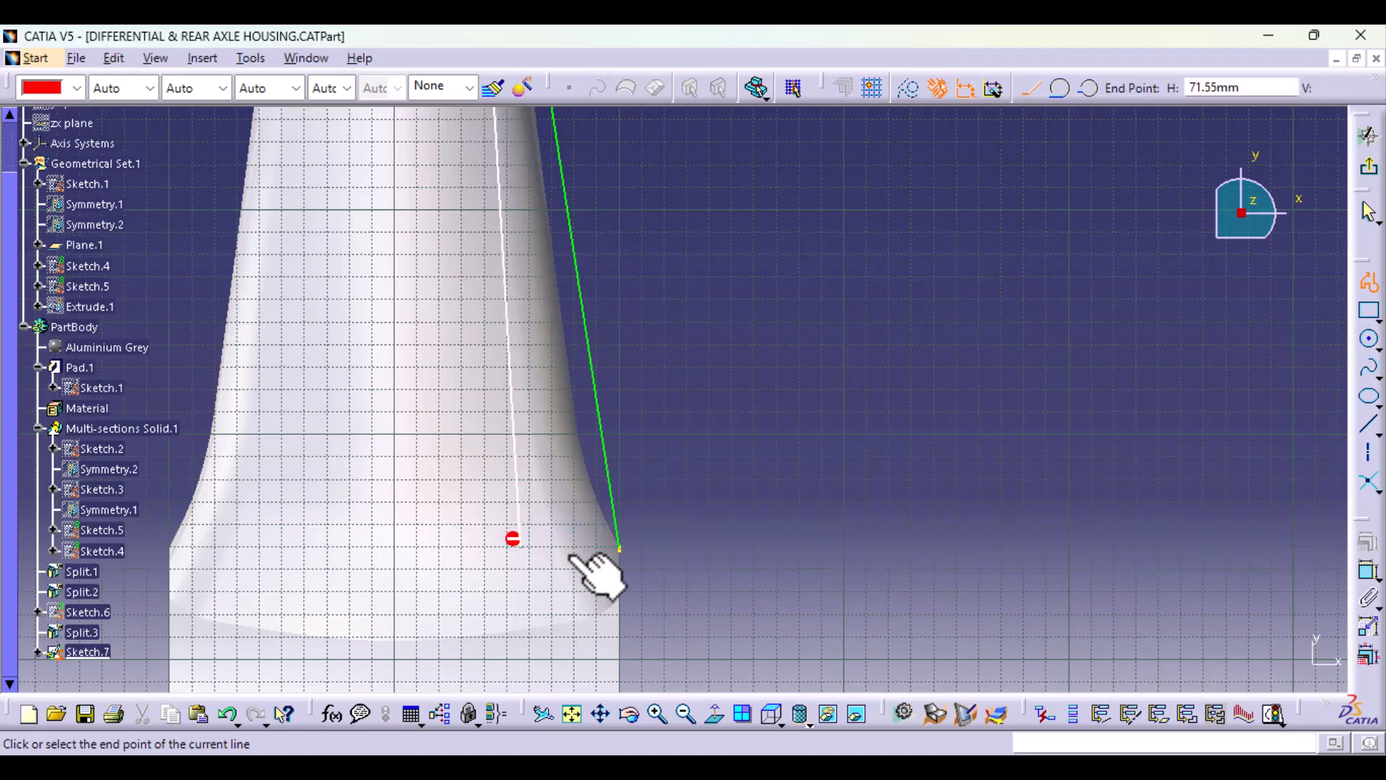
left_click(620, 547)
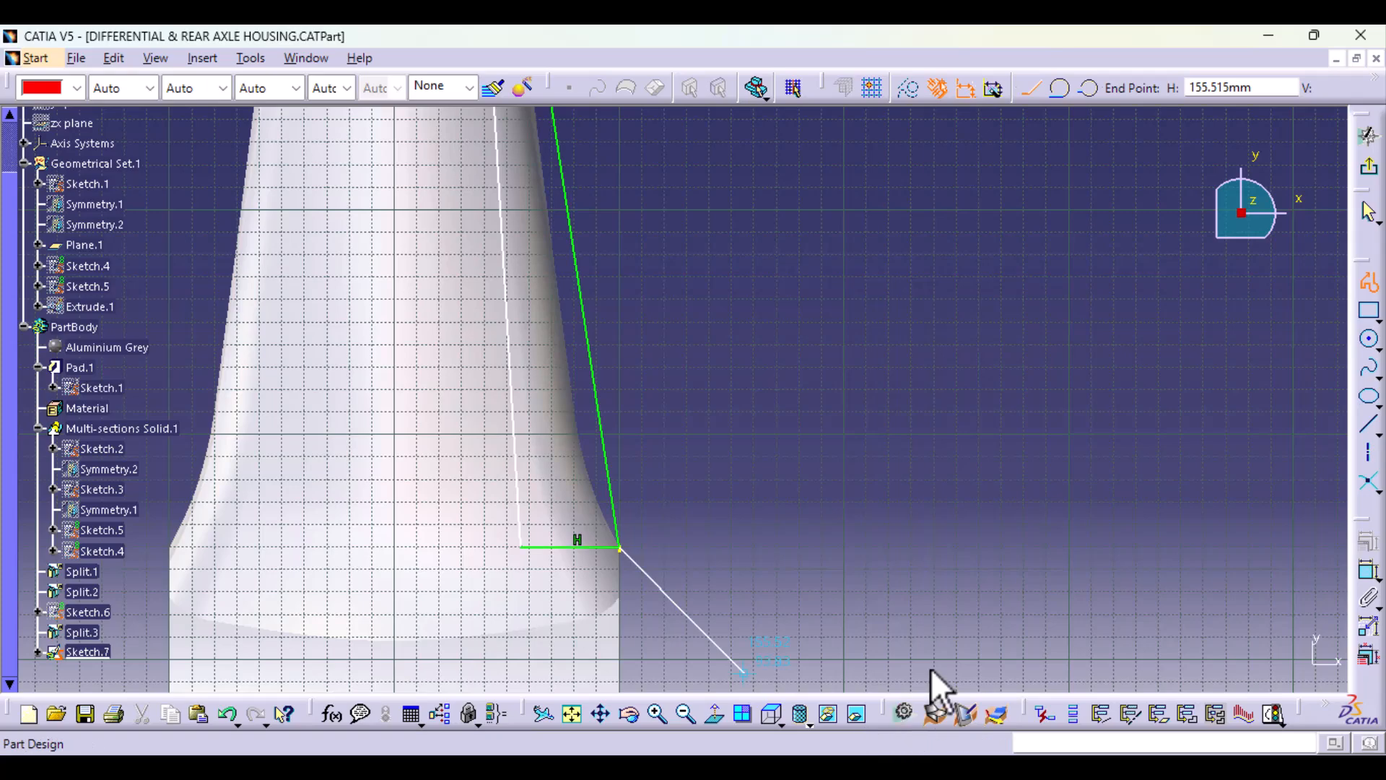
left_click(1369, 282)
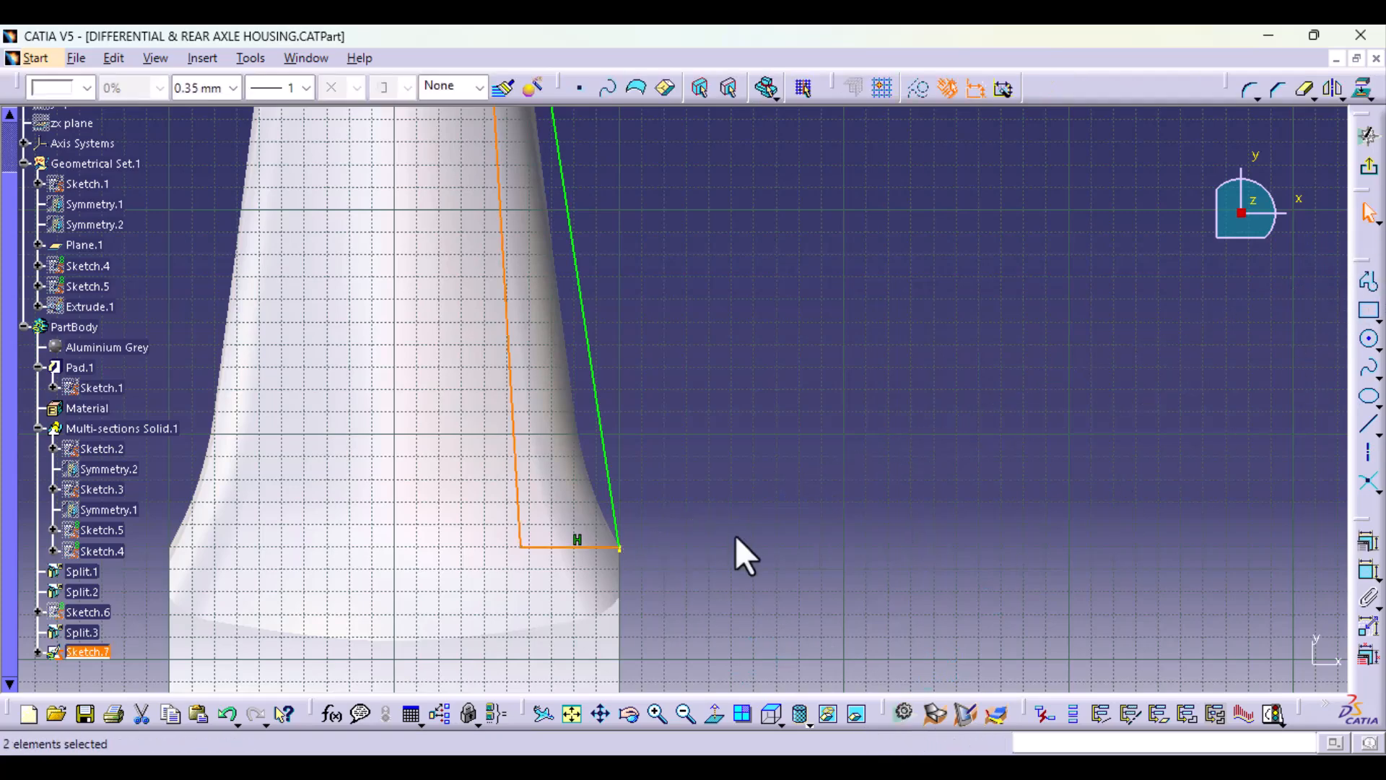
Step: Exit the sketch and pad the closed triangular profile with a 2 mm length and mirrored extent to form a rib along the tube
middle_click_drag(736, 614, 711, 418)
middle_click_drag(684, 617, 781, 239)
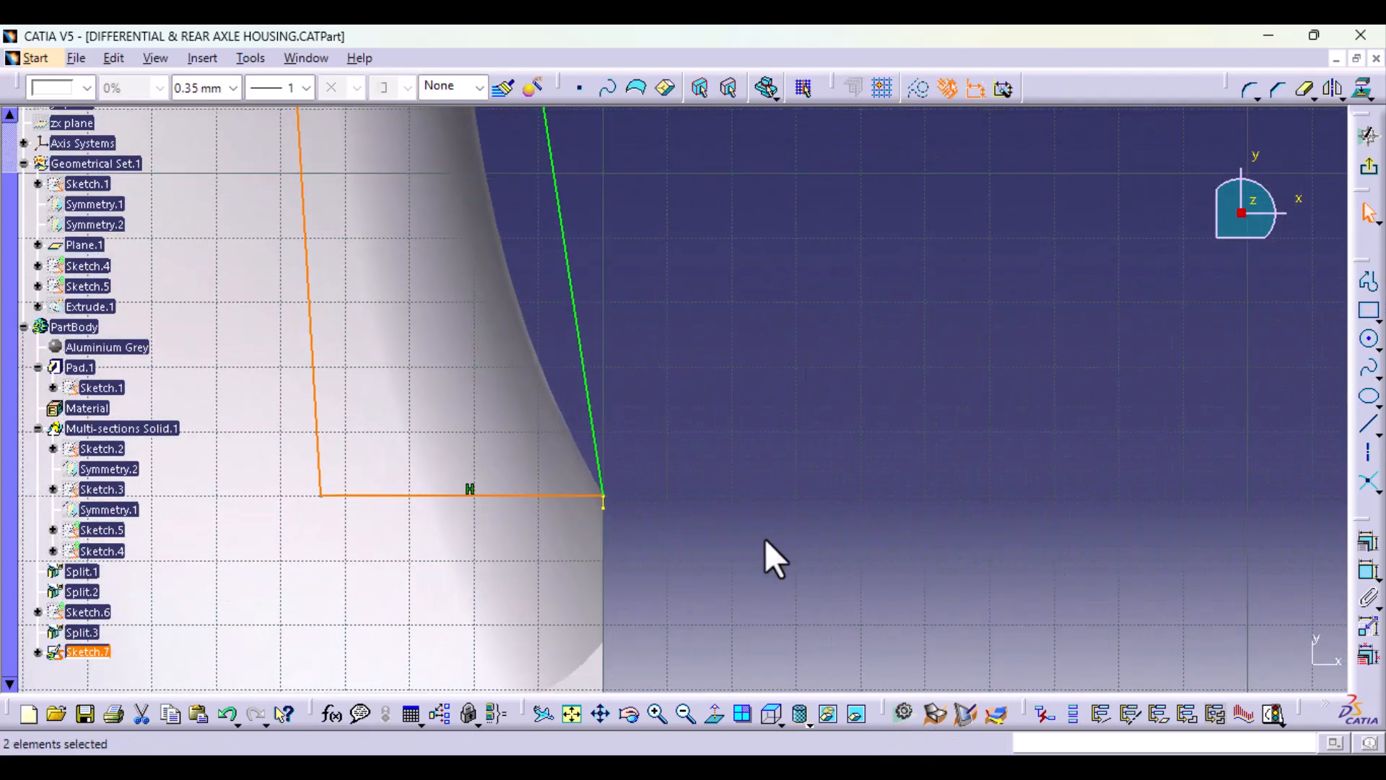
mouse_move(765, 539)
middle_mouse_down()
mouse_move(770, 431)
mouse_move(787, 635)
middle_mouse_up()
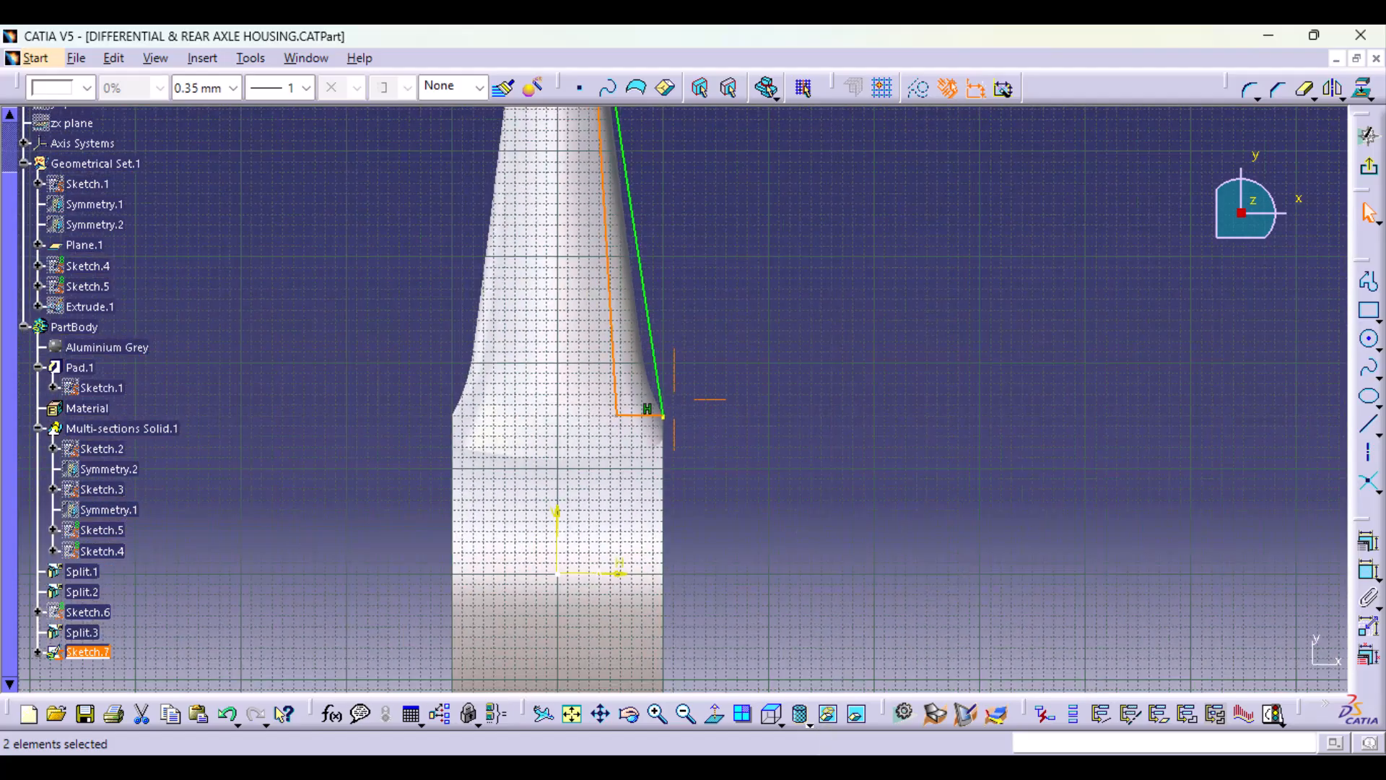
mouse_move(860, 344)
middle_mouse_down()
mouse_move(854, 582)
mouse_move(854, 565)
middle_mouse_up()
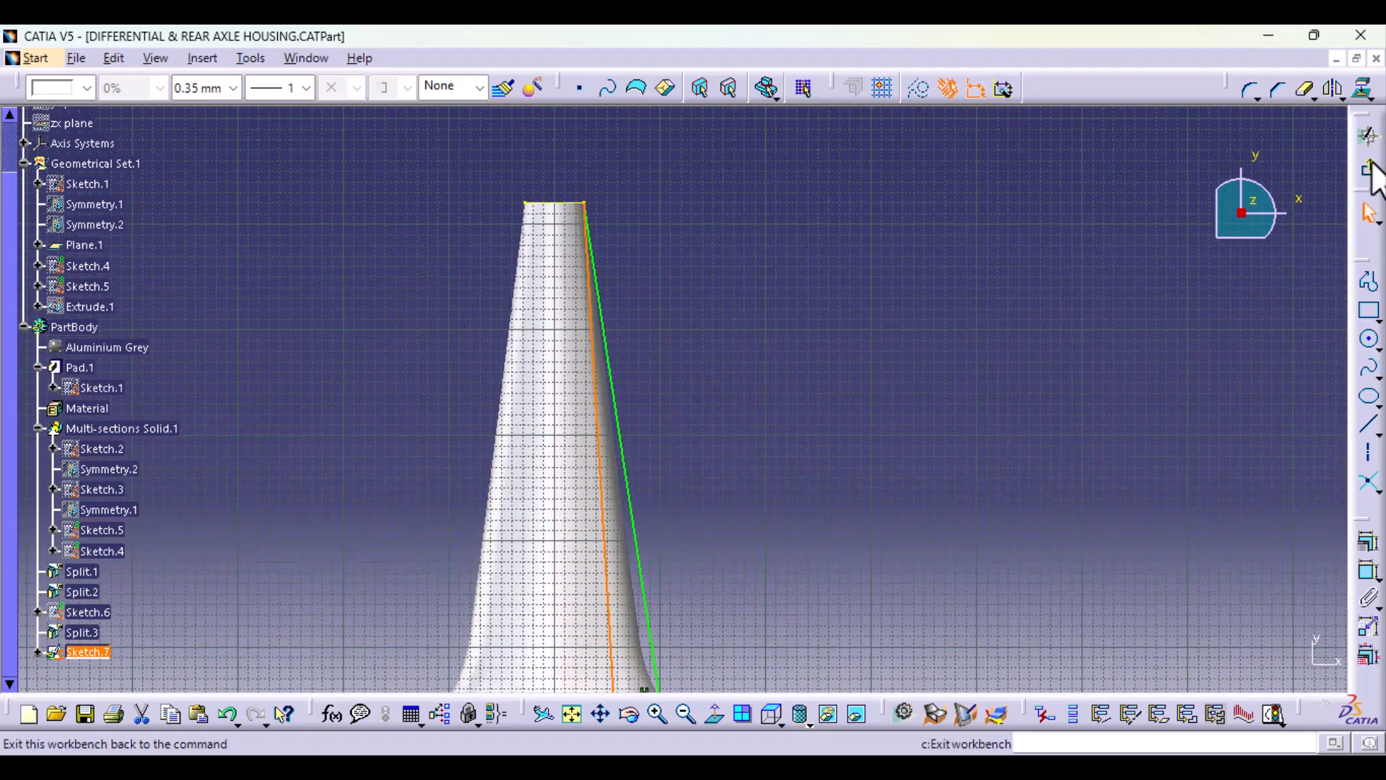
left_click(1372, 172)
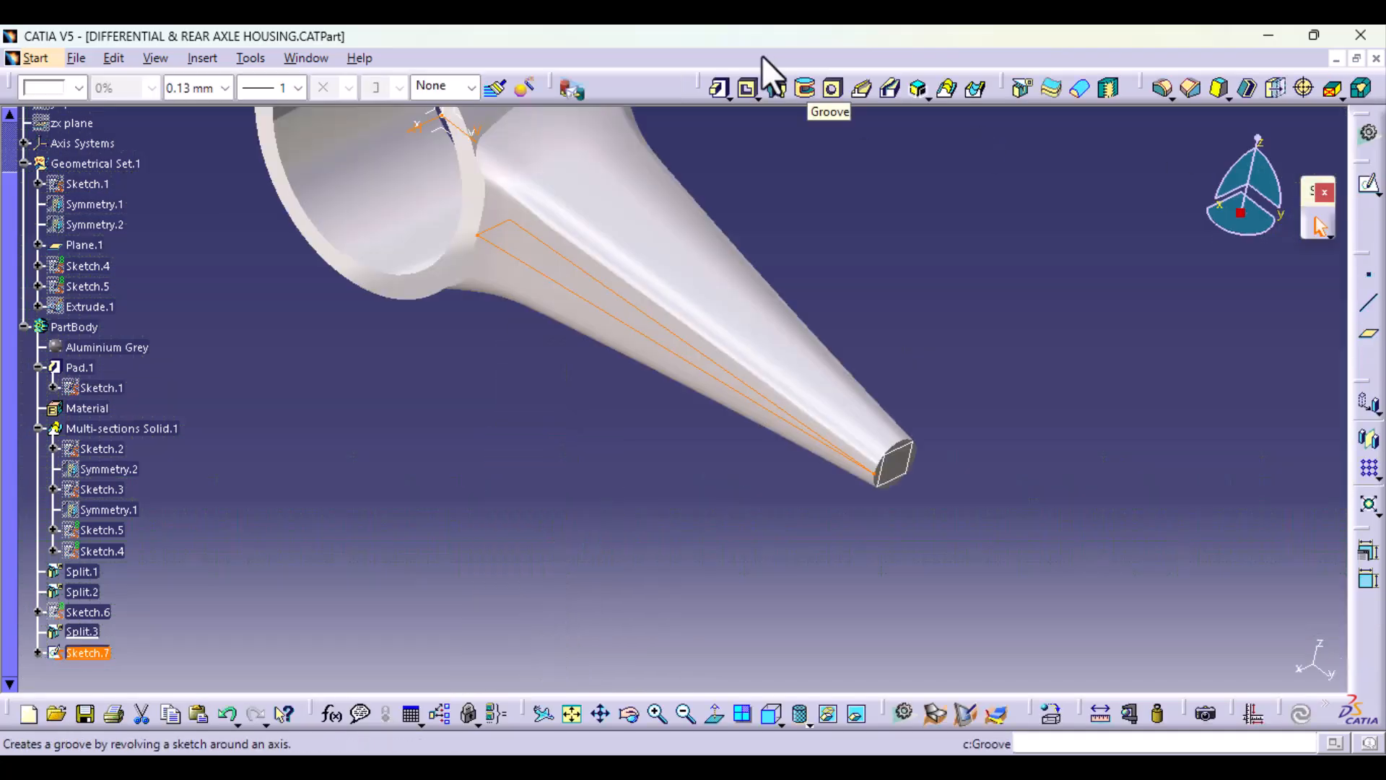
left_click(714, 88)
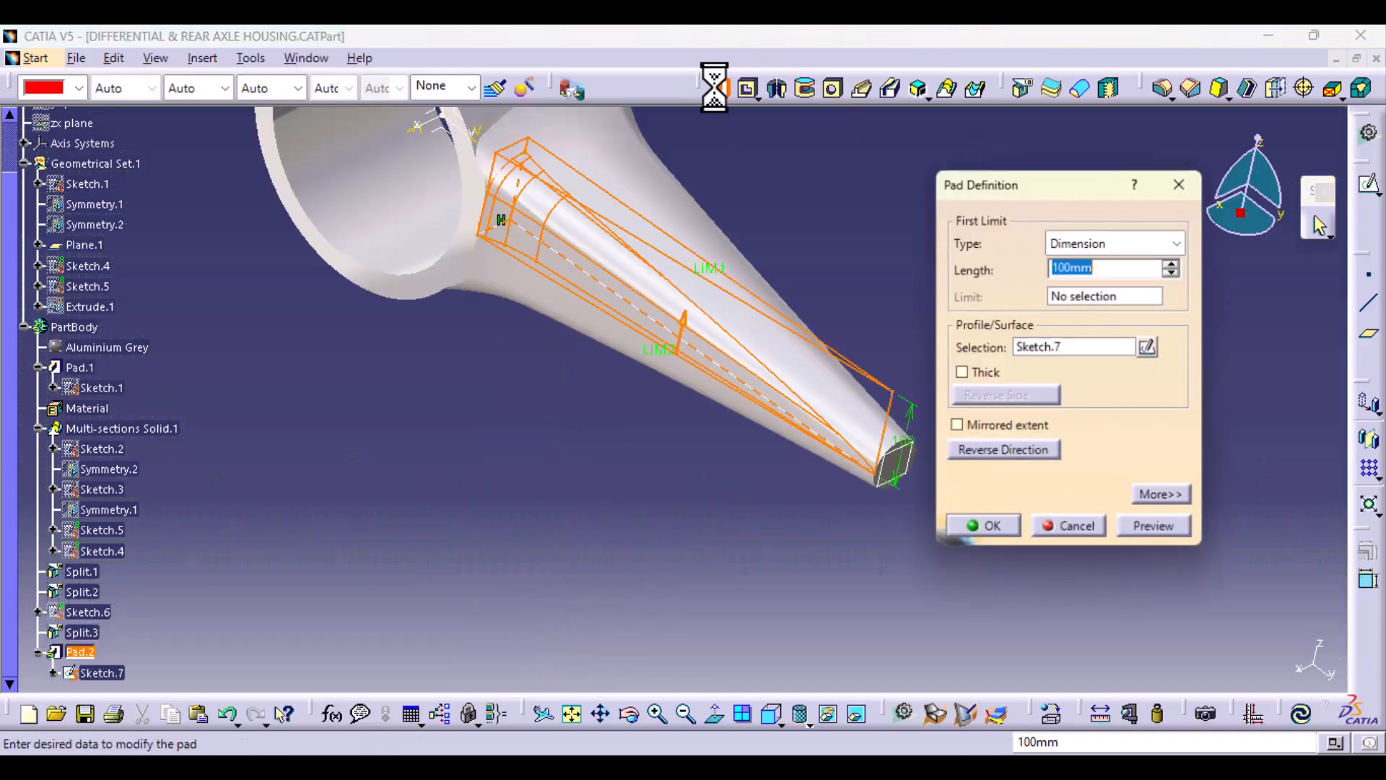
left_click(957, 428)
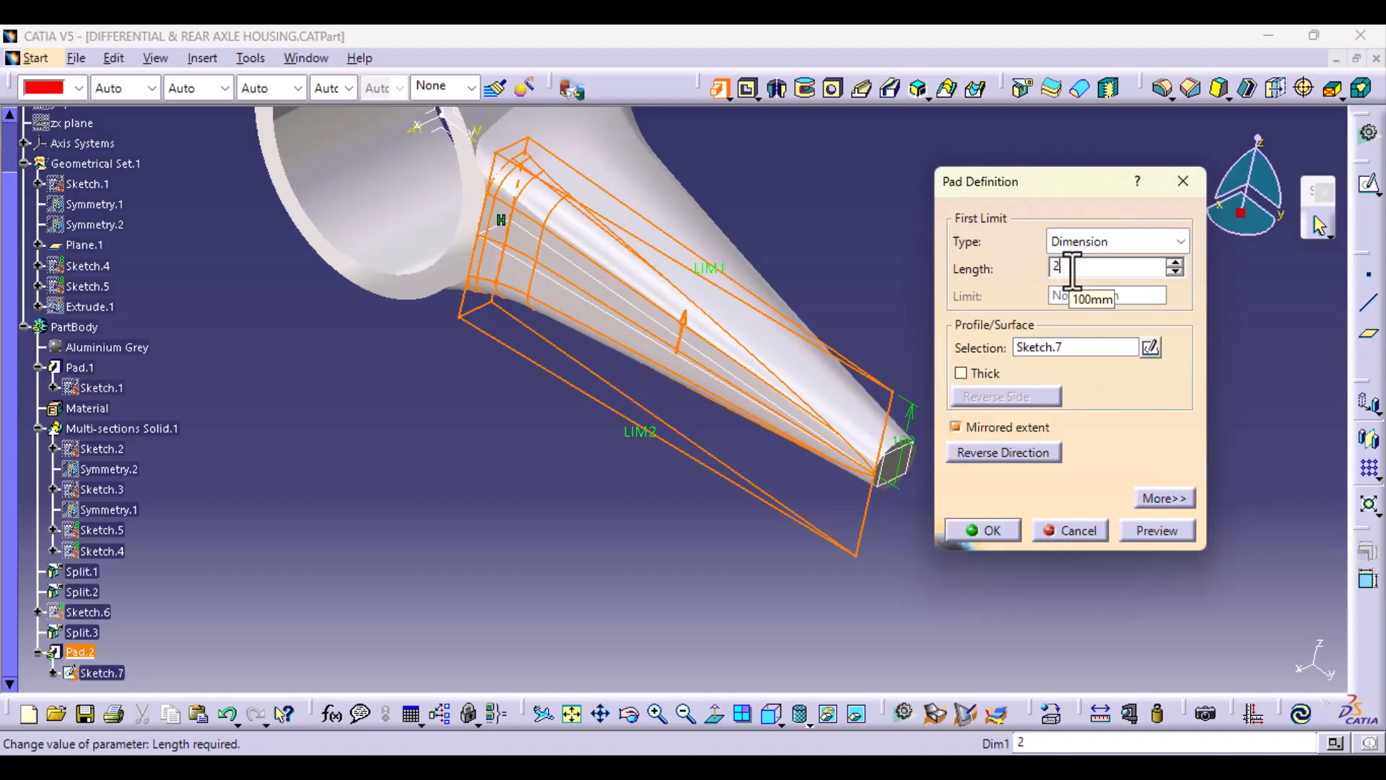
left_click(1171, 524)
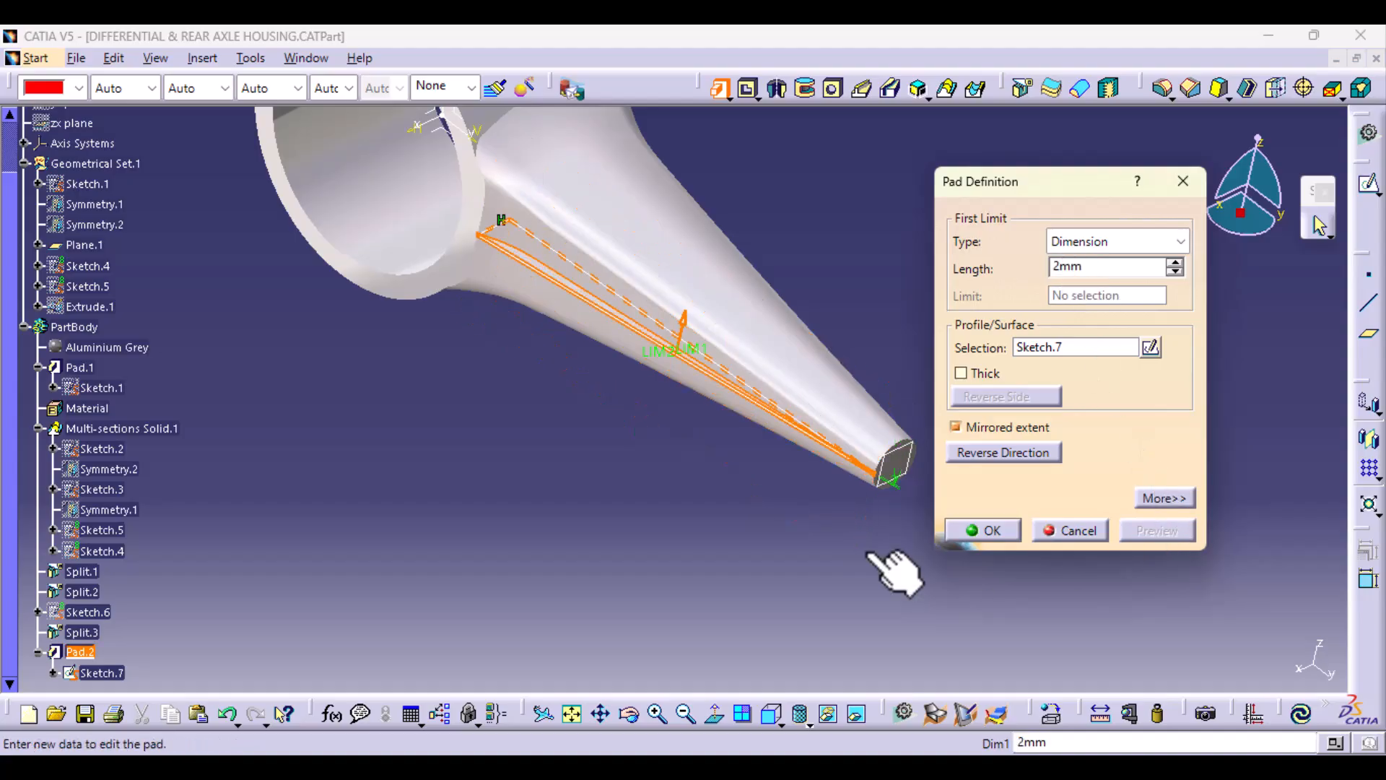
middle_click_drag(544, 527, 672, 332)
left_click(990, 530)
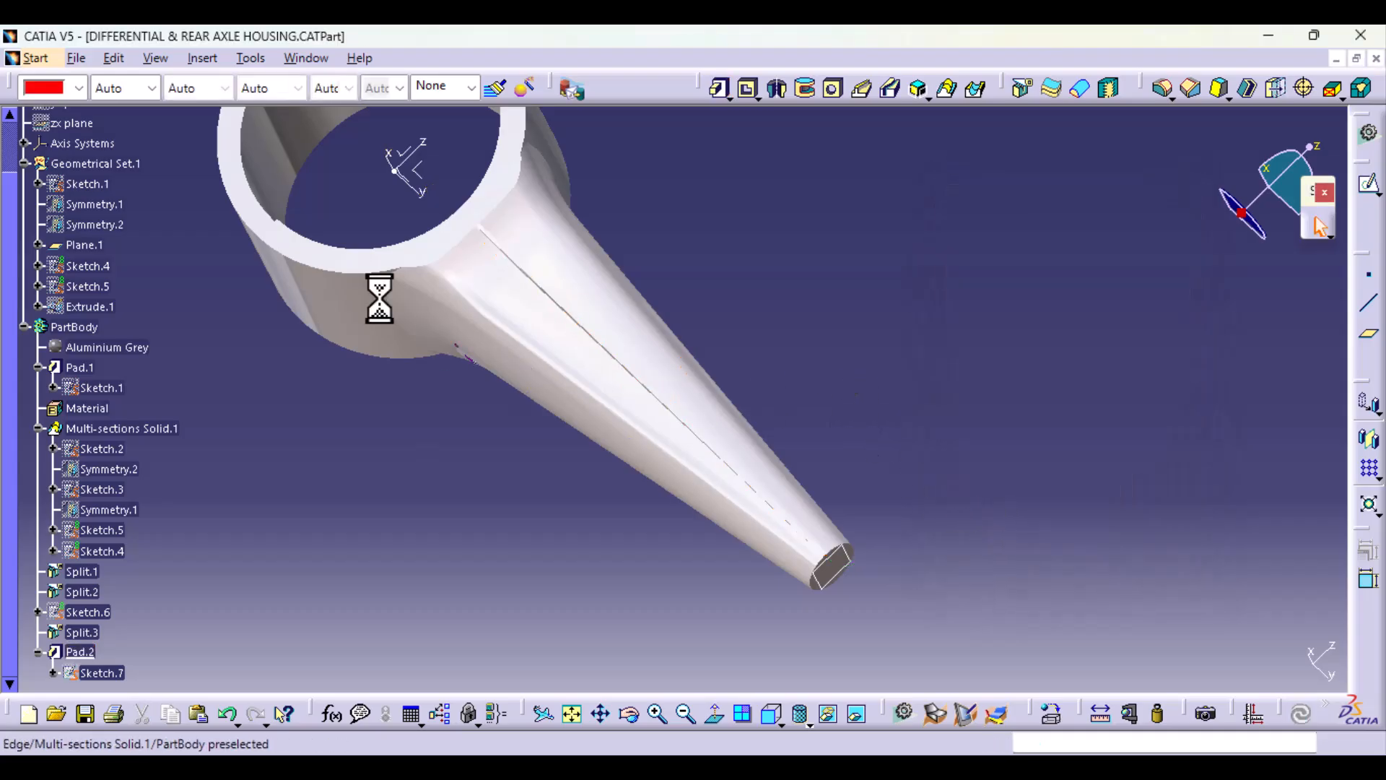
Step: Examine the new rib along the axle tube and the narrow strip across the ring's bore, including the features in the tree
middle_click_drag(375, 297, 686, 577)
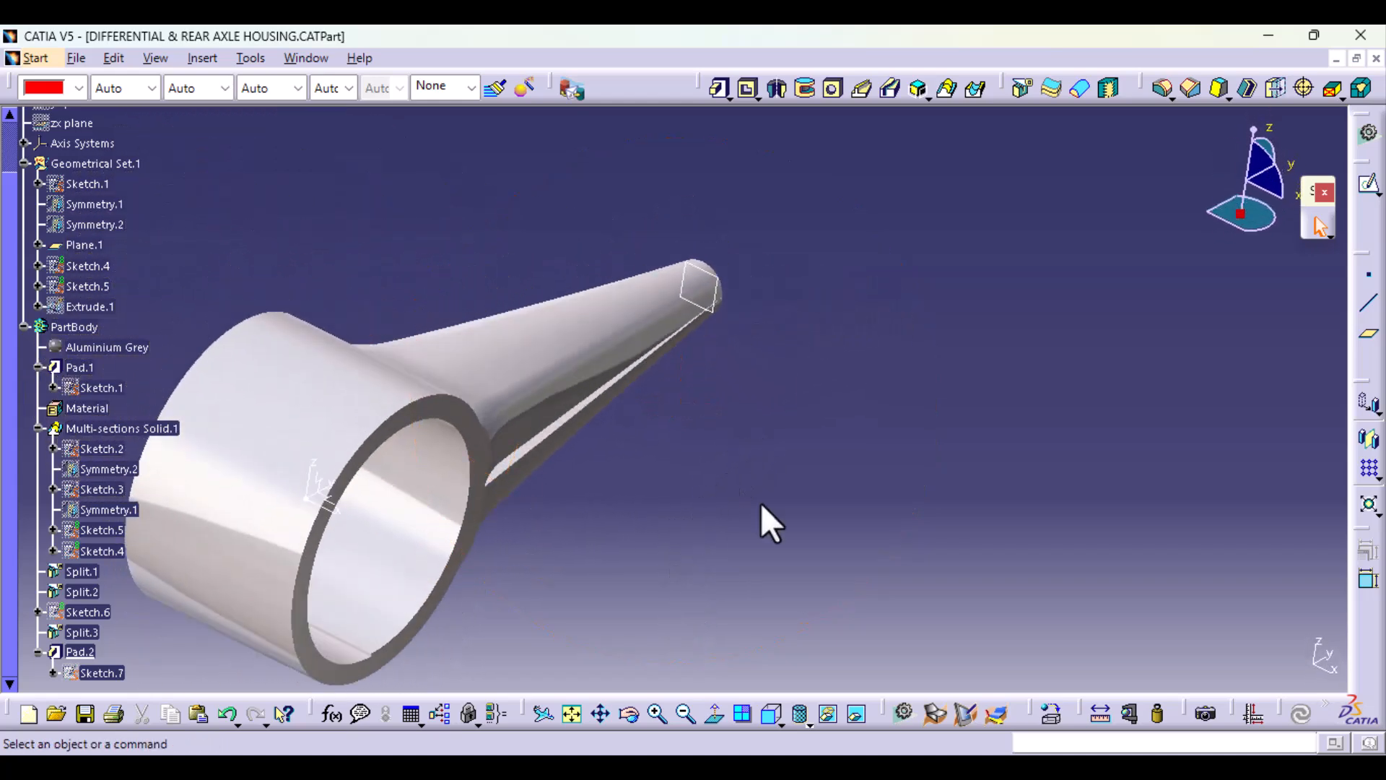
middle_click_drag(768, 520, 775, 436)
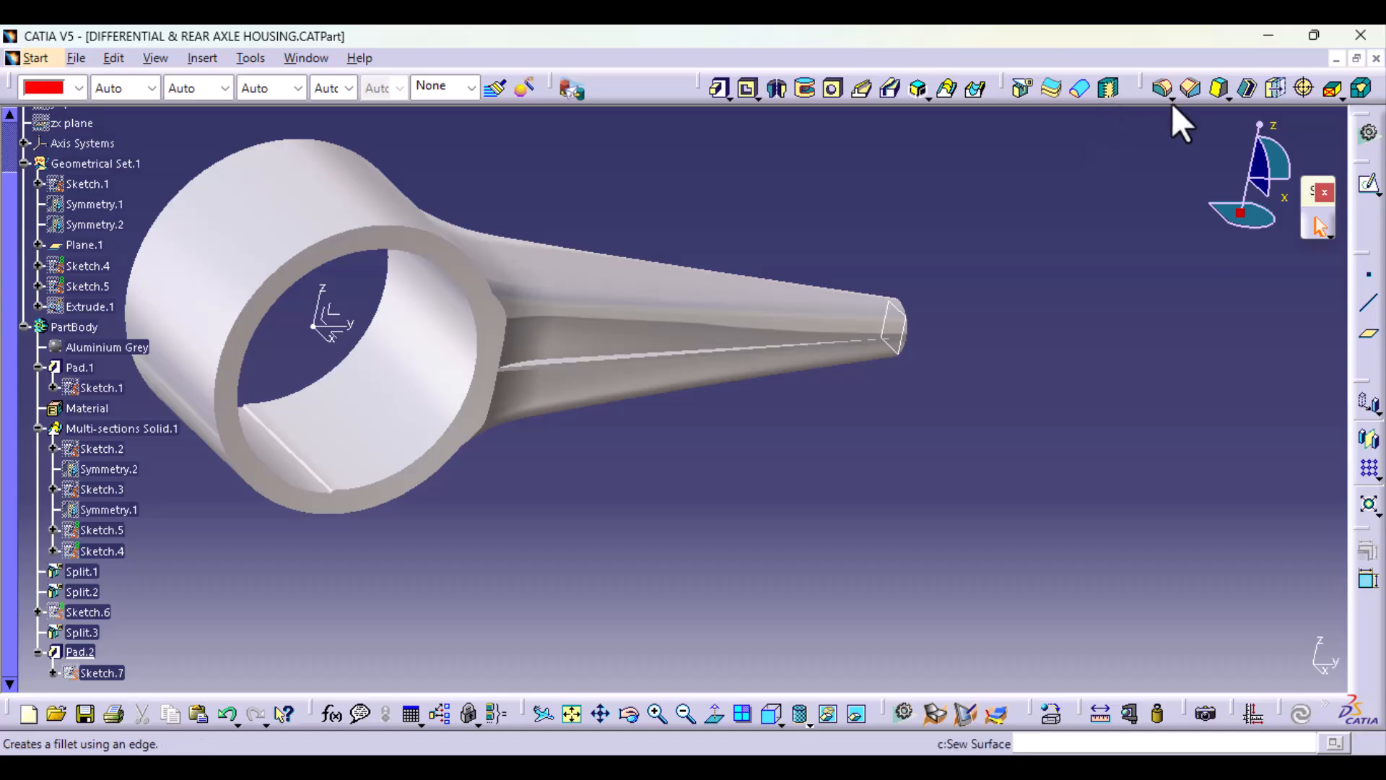
middle_click_drag(886, 352, 1071, 331)
middle_click_drag(663, 432, 652, 393)
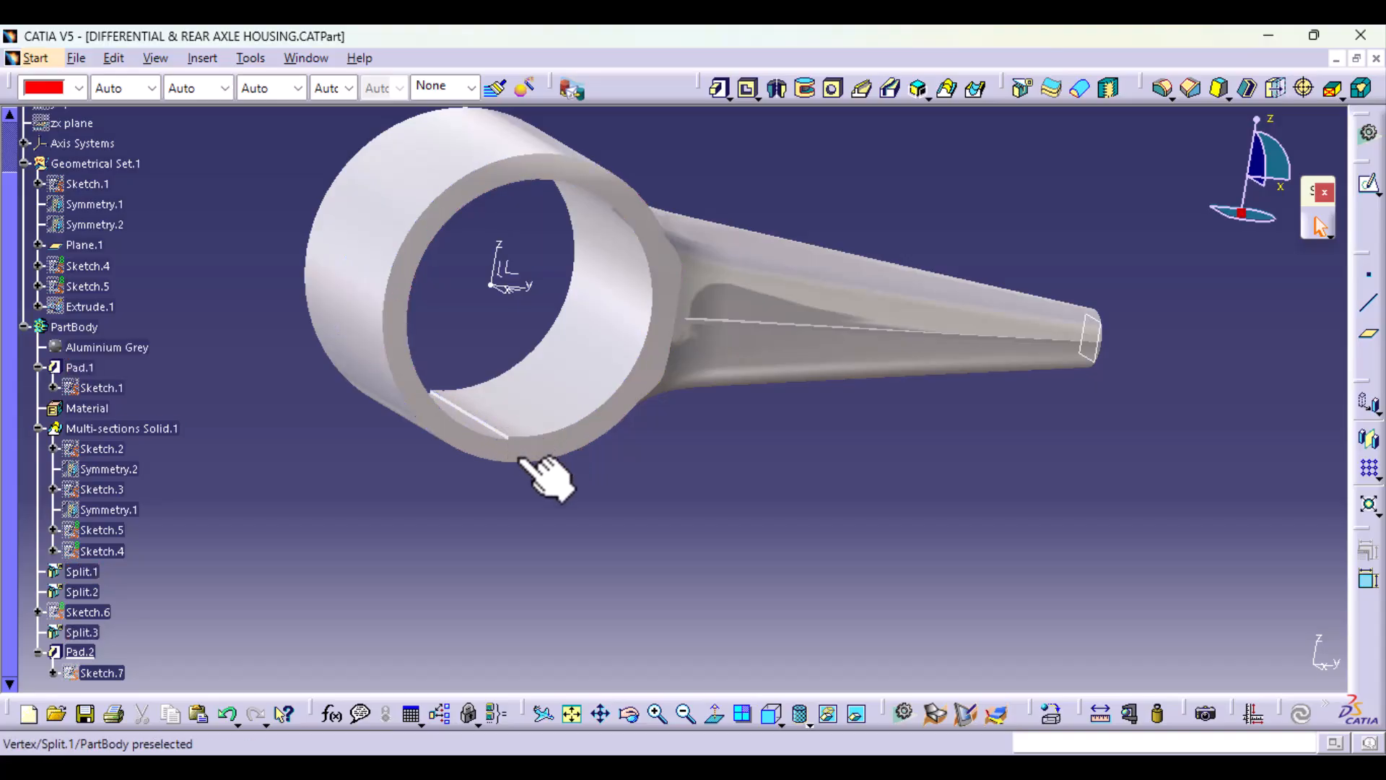
middle_click_drag(548, 526, 541, 363)
middle_click_drag(457, 408, 566, 624)
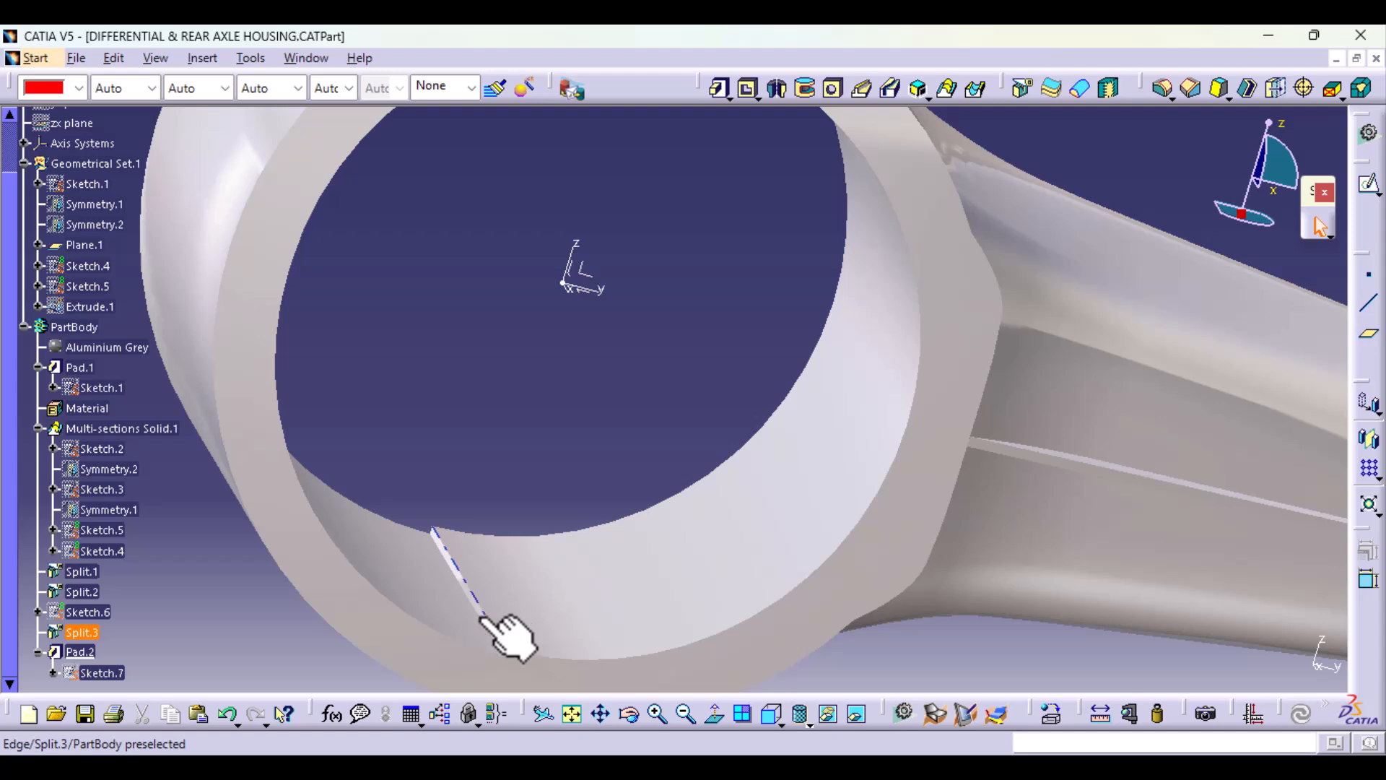
middle_click_drag(483, 617, 550, 521)
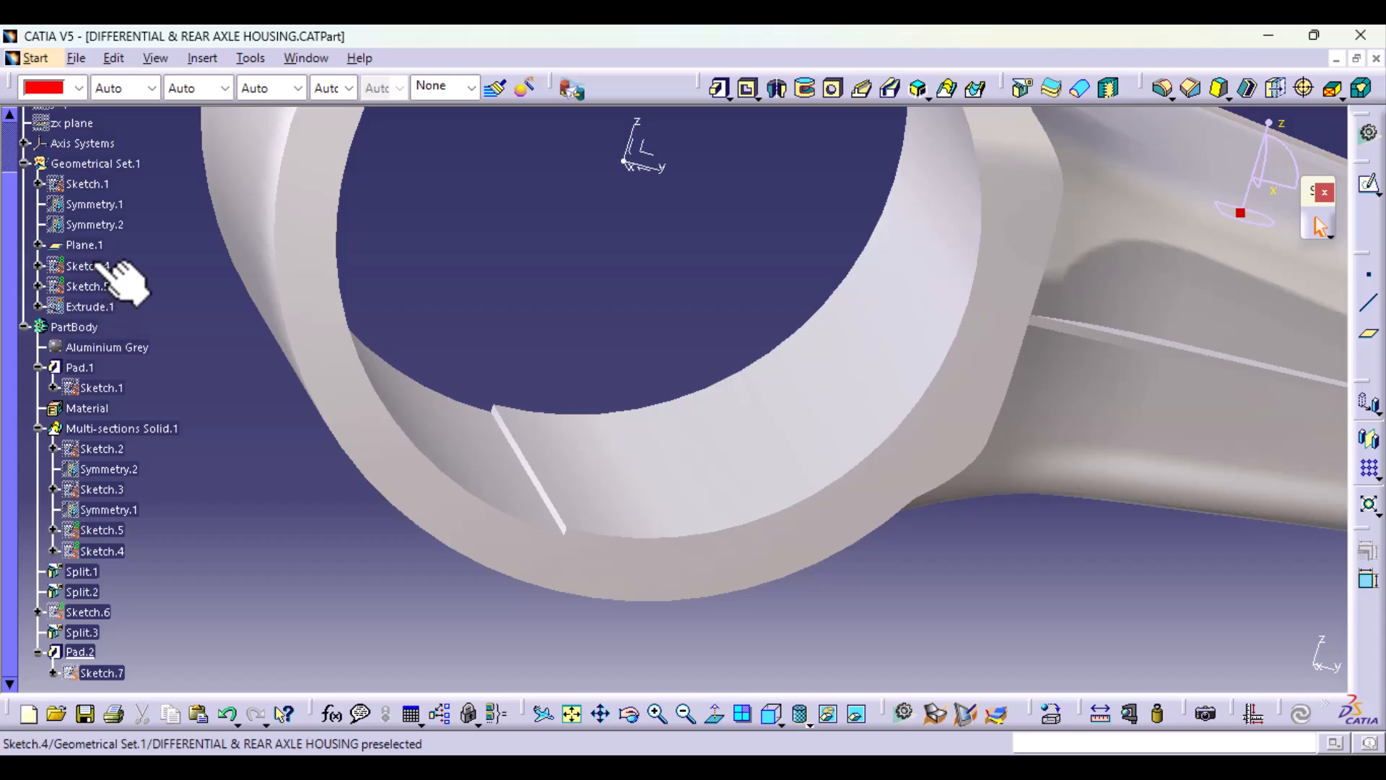
left_click(39, 308)
left_click(38, 307)
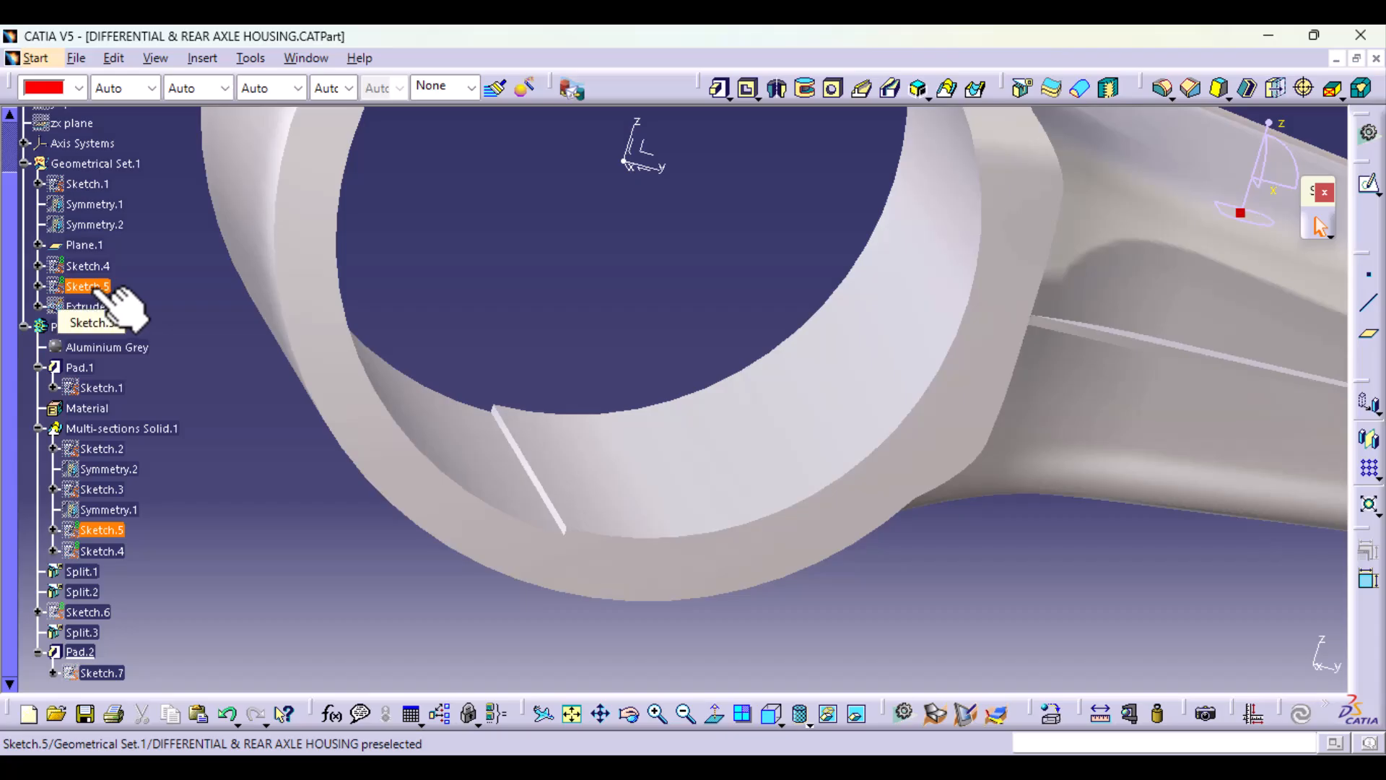
Step: Open Sketch.6 for editing and delete the circle matching the ring's bore
left_click(101, 616)
double_click(101, 616)
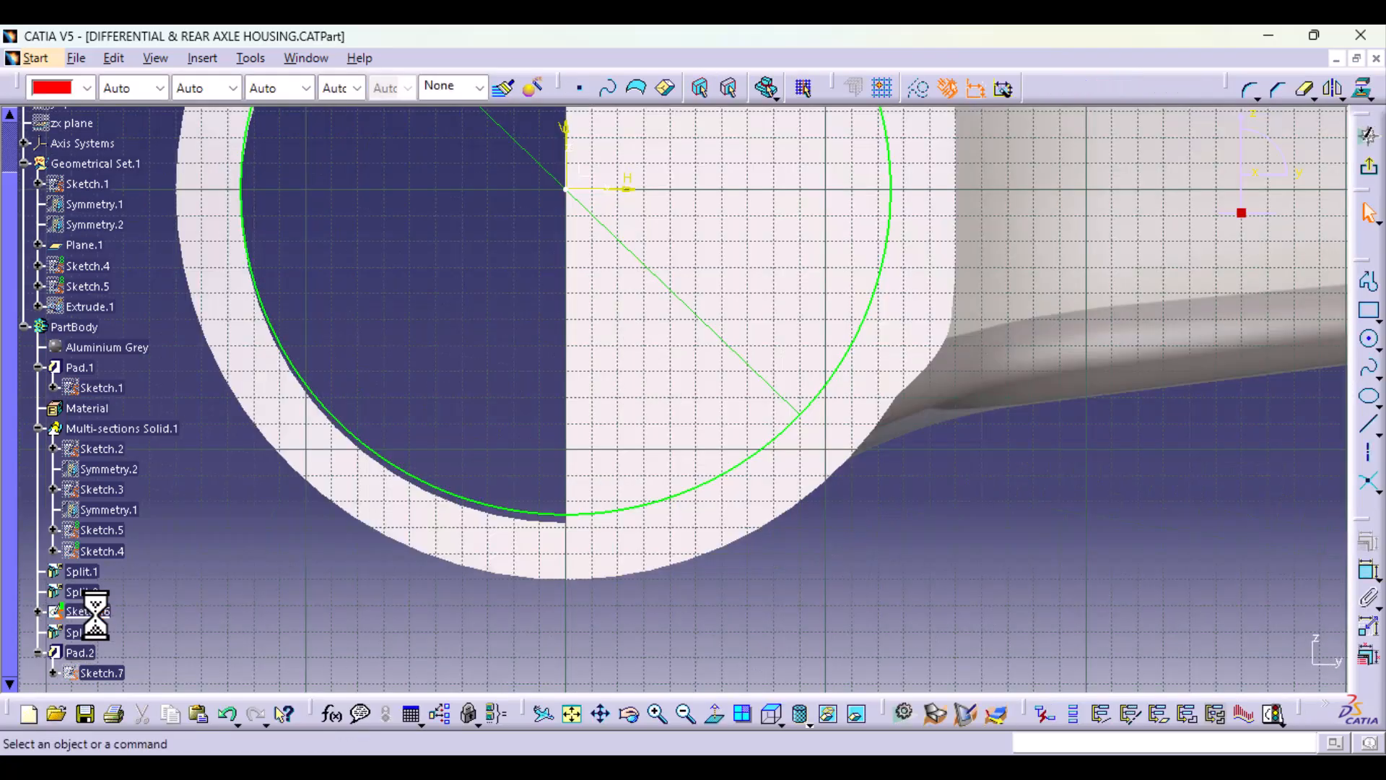
mouse_move(263, 500)
middle_mouse_down()
mouse_move(520, 465)
mouse_move(532, 537)
middle_mouse_up()
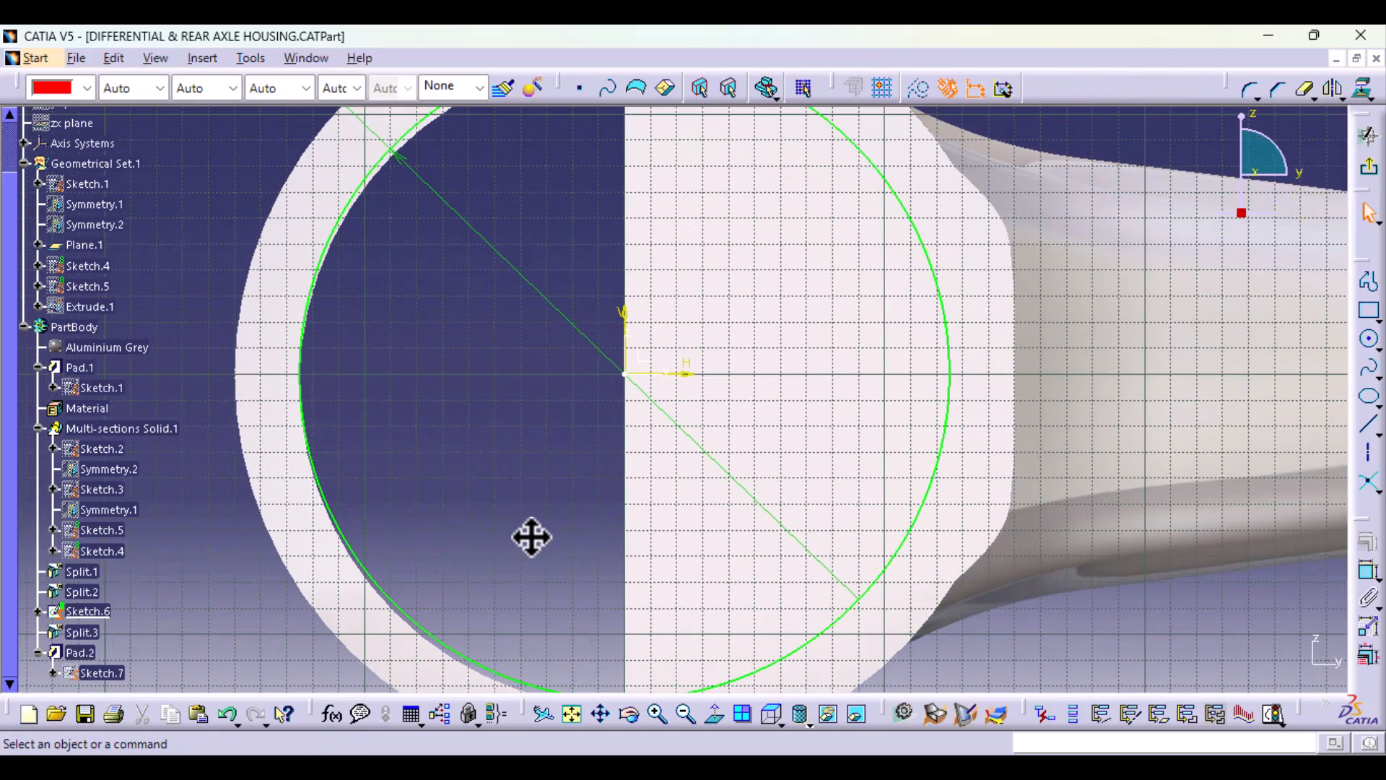
left_click(461, 655)
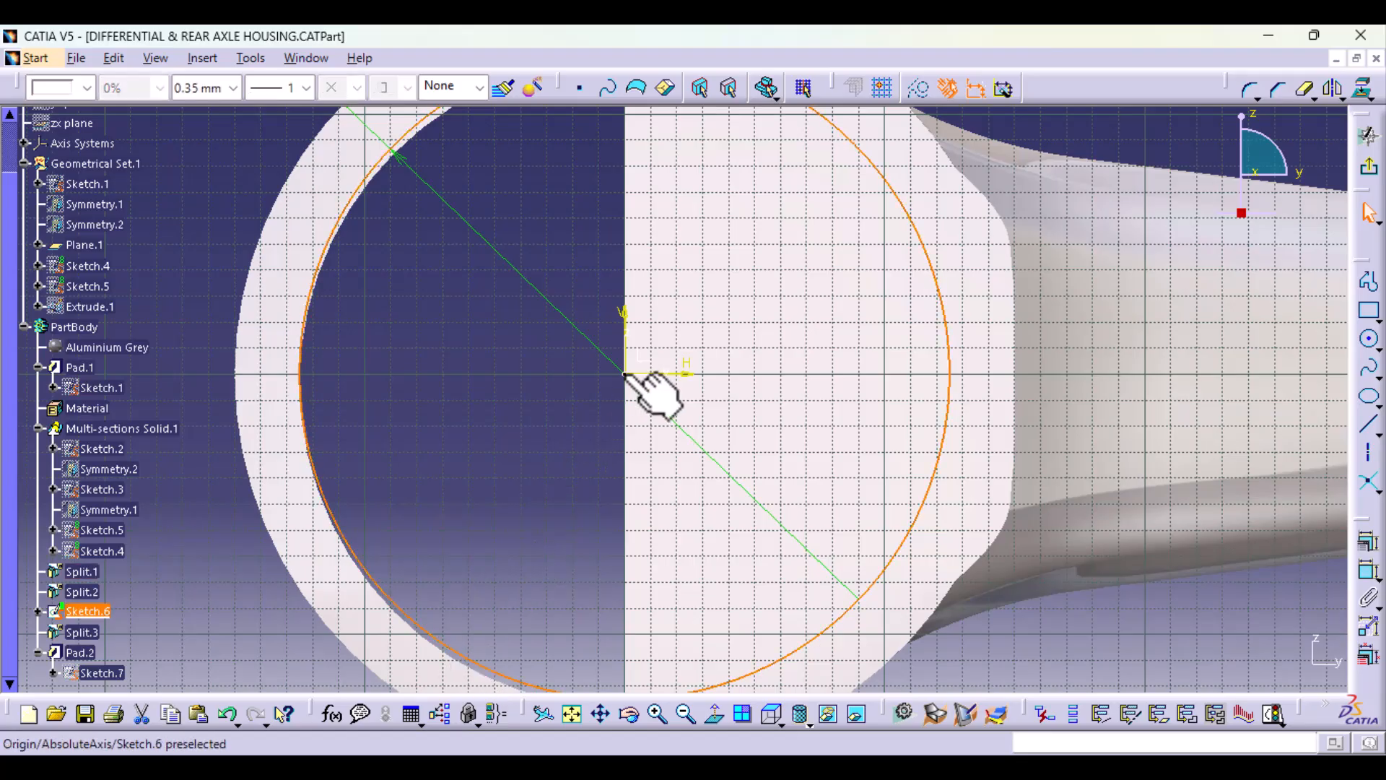
key("Delete")
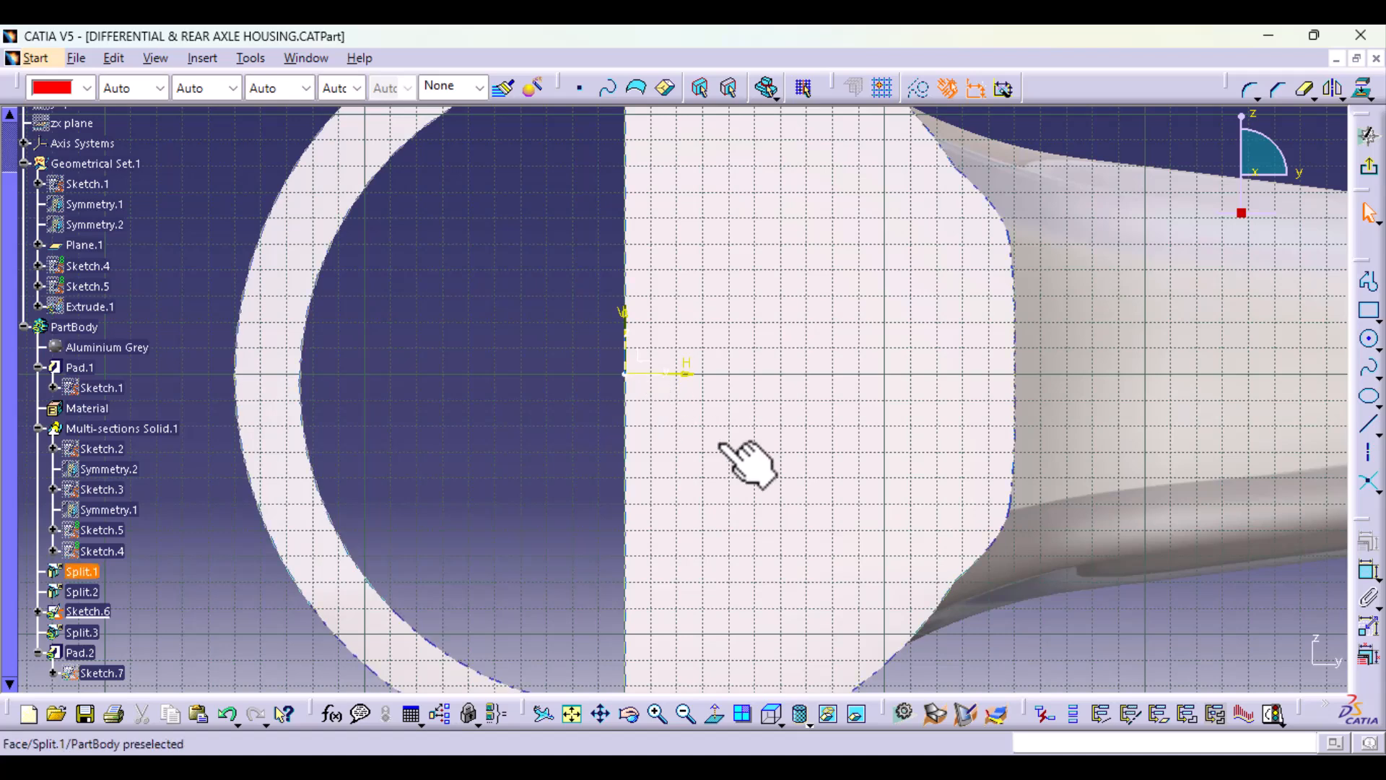
Step: Try a replacement circle centred on the sketch origin with its radius picked at the bore's lower edge, and delete it
left_click(1370, 339)
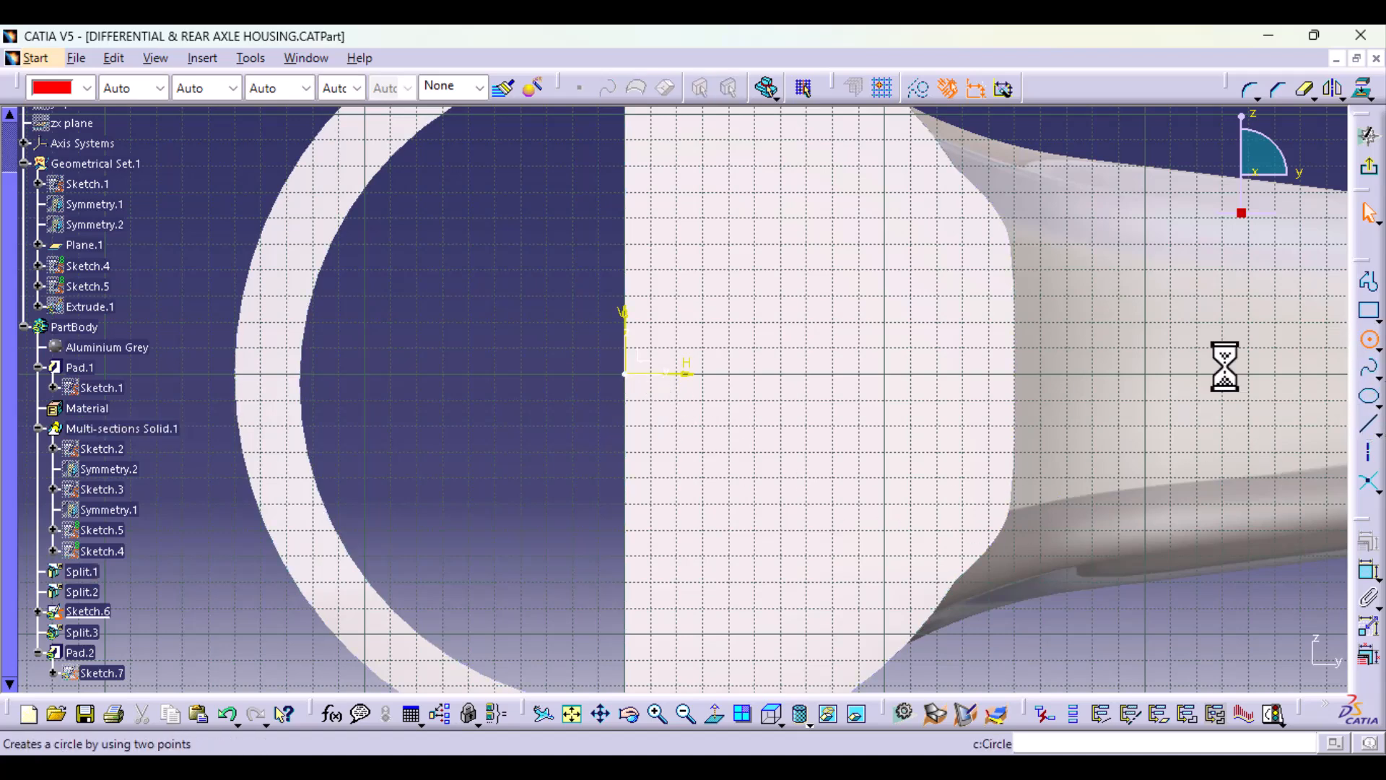
left_click(625, 374)
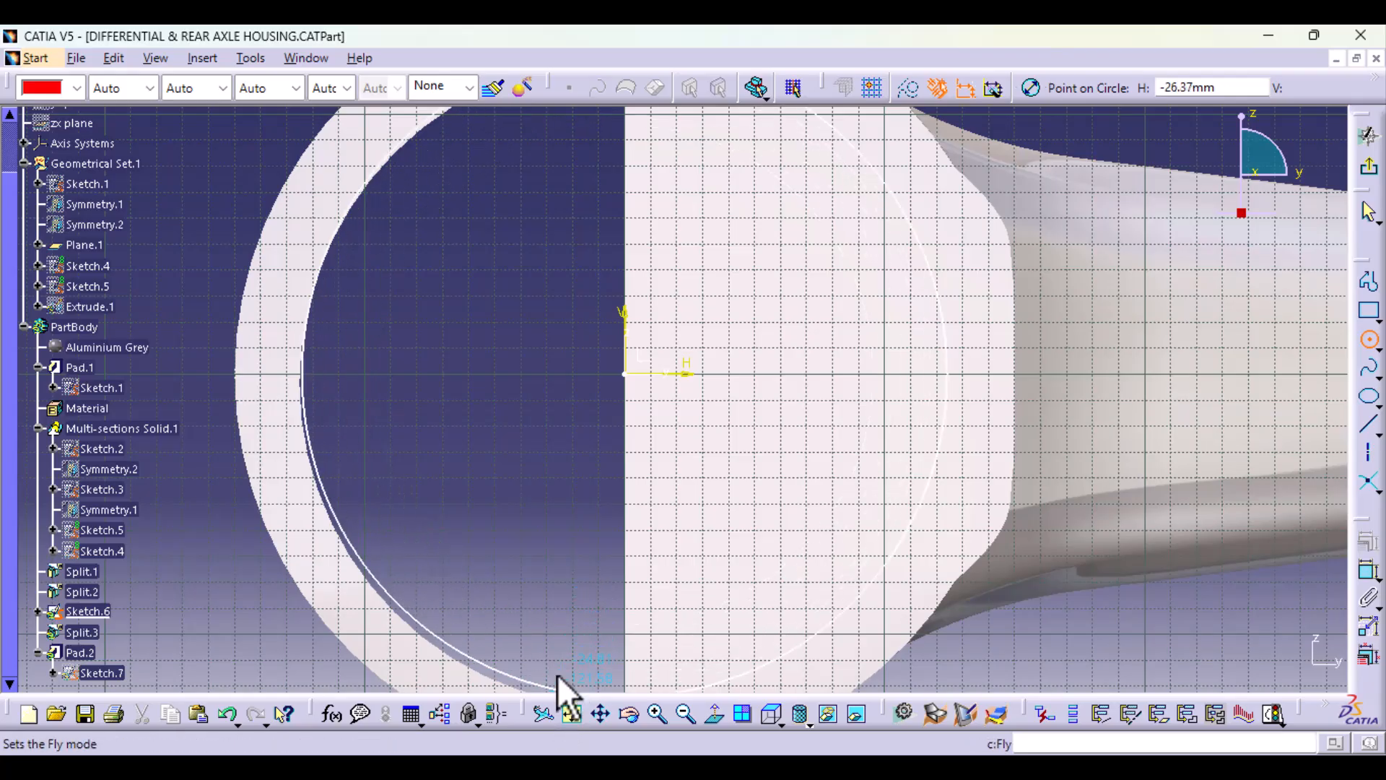
middle_click_drag(553, 677, 545, 558)
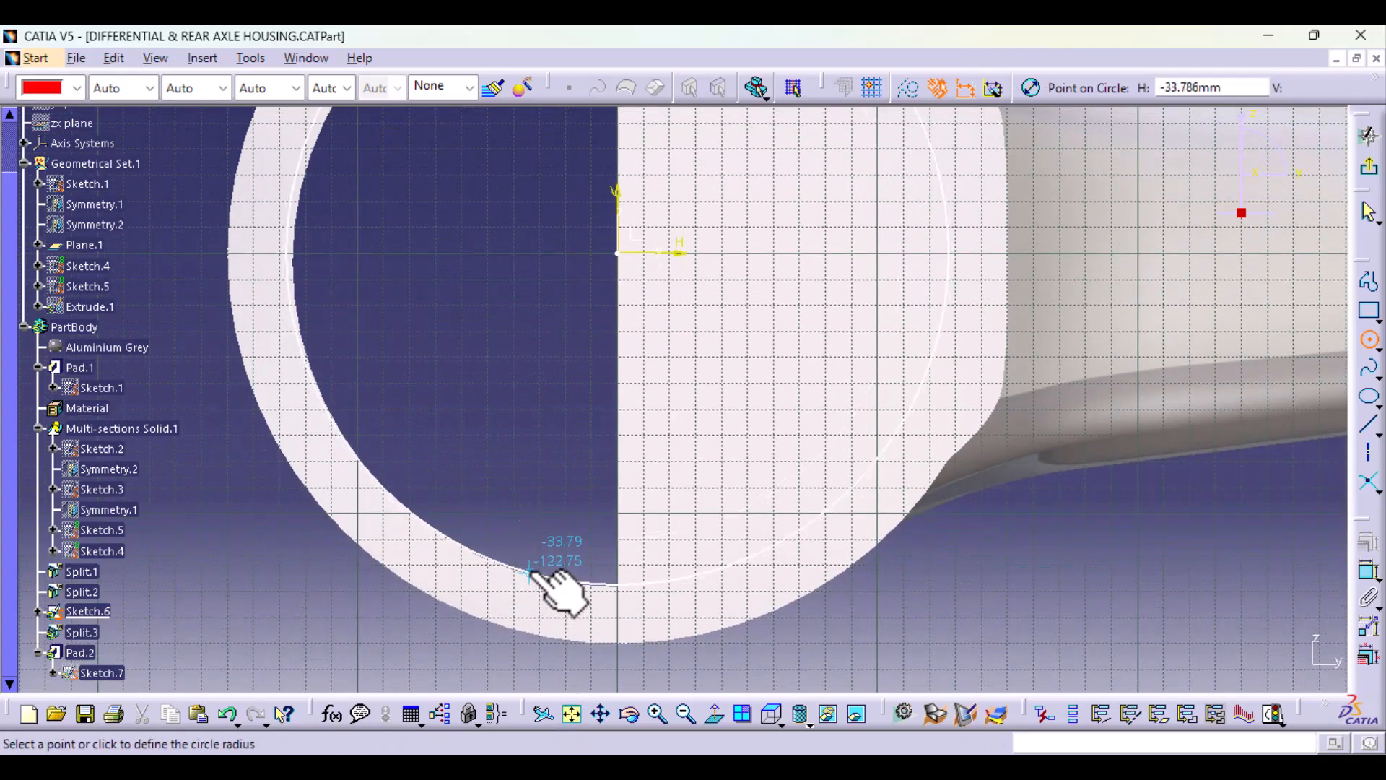
left_click(529, 575)
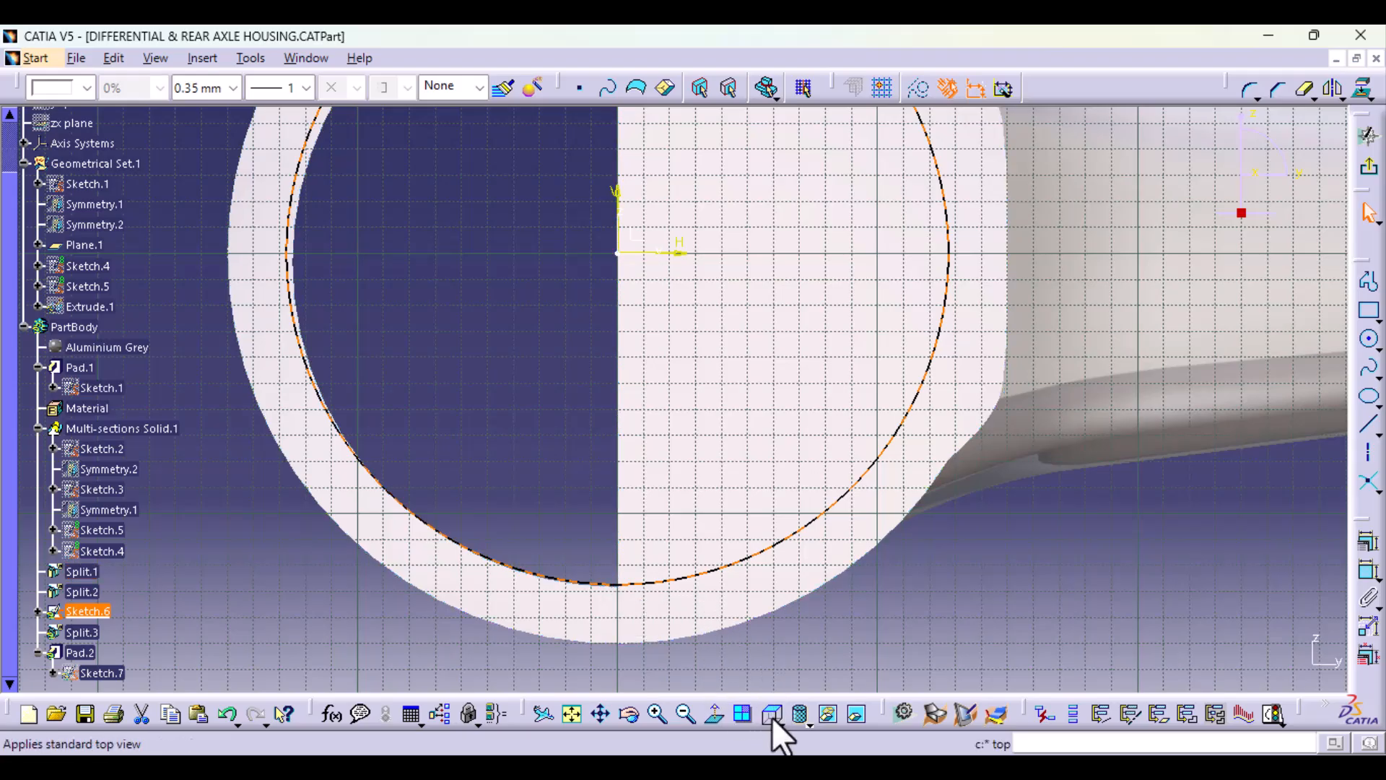
left_click(715, 715)
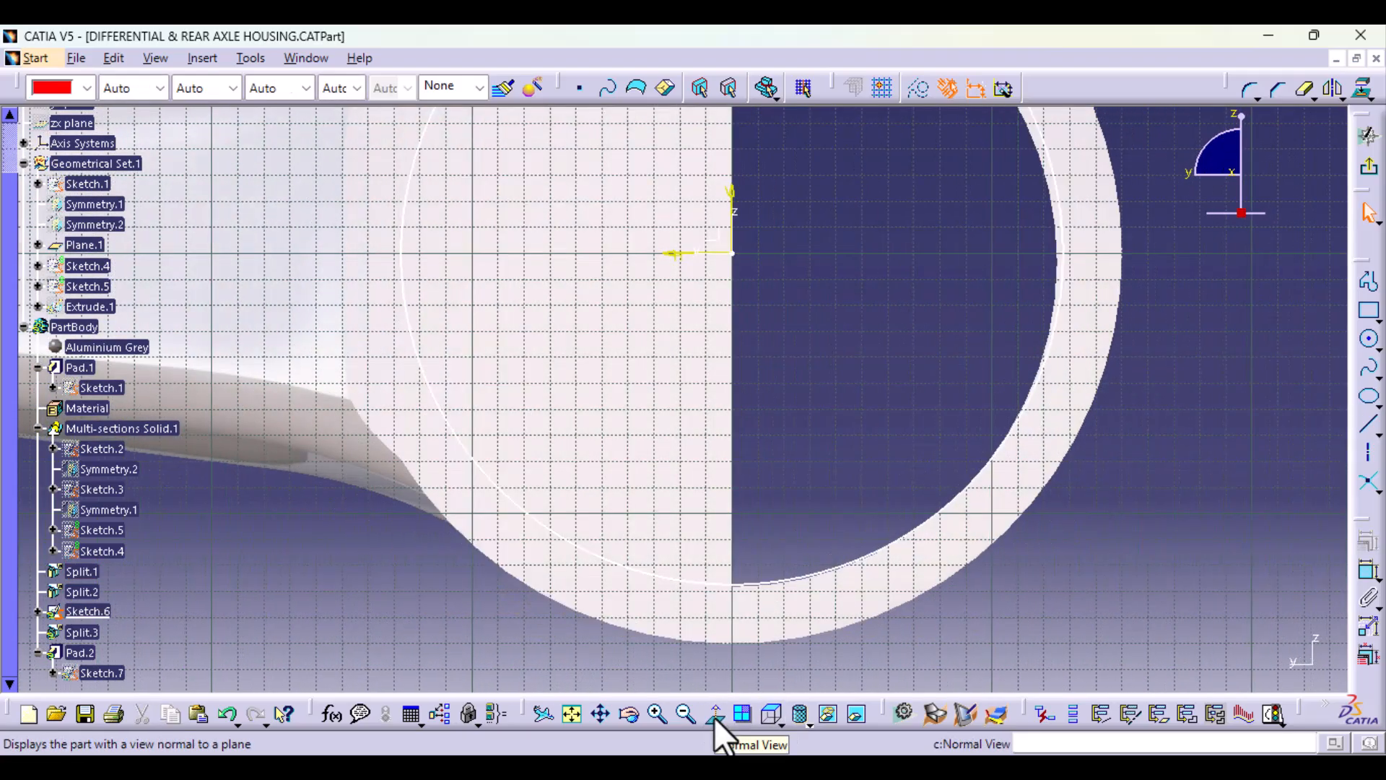
left_click(713, 717)
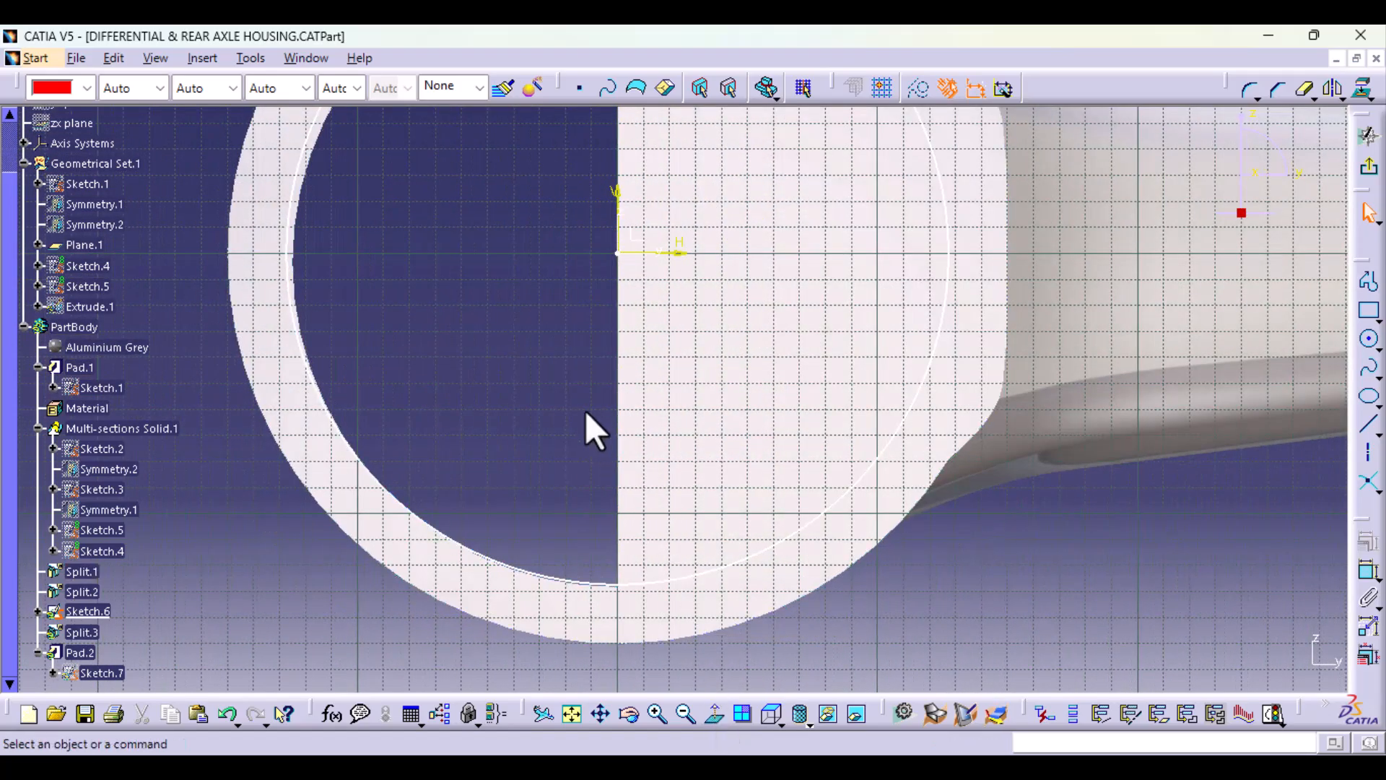
mouse_move(587, 426)
middle_mouse_down()
mouse_move(588, 655)
mouse_move(592, 579)
middle_mouse_up()
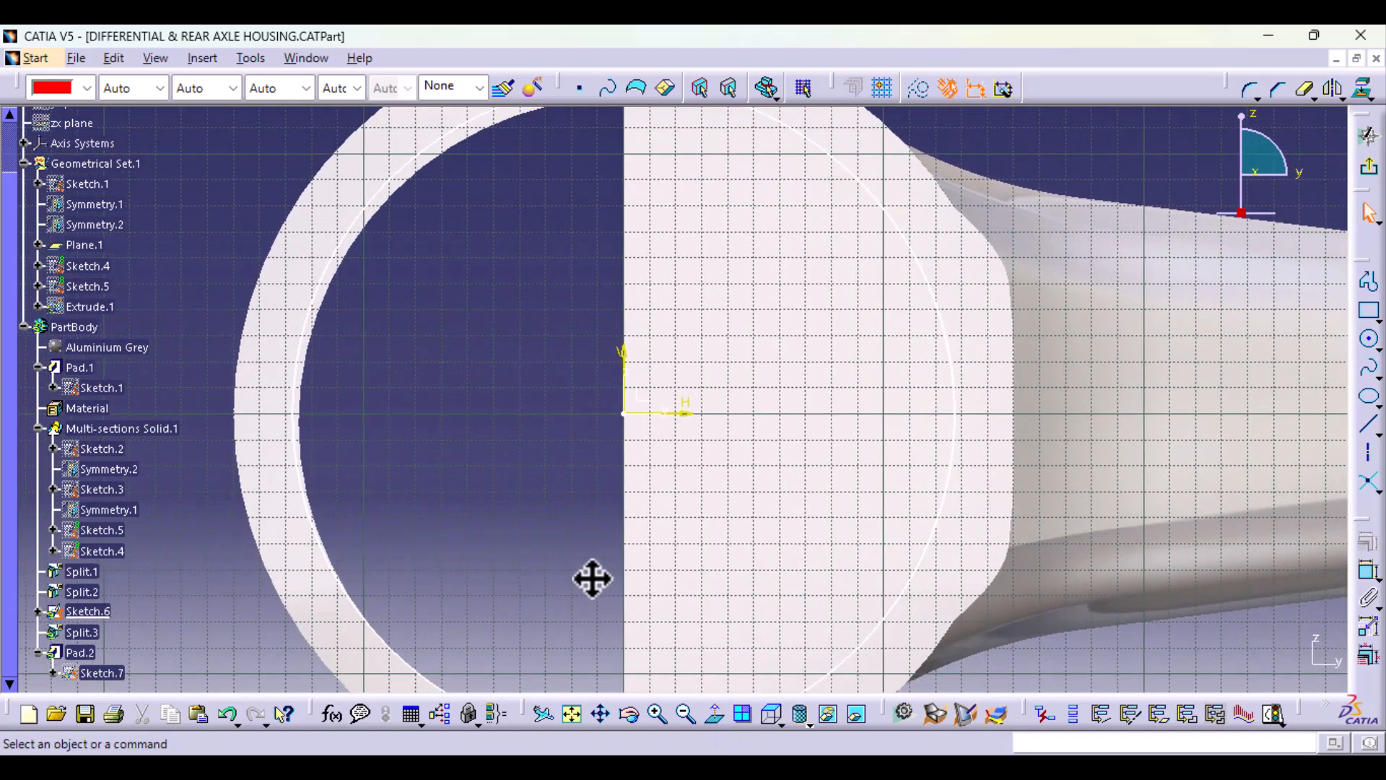
left_click(367, 194)
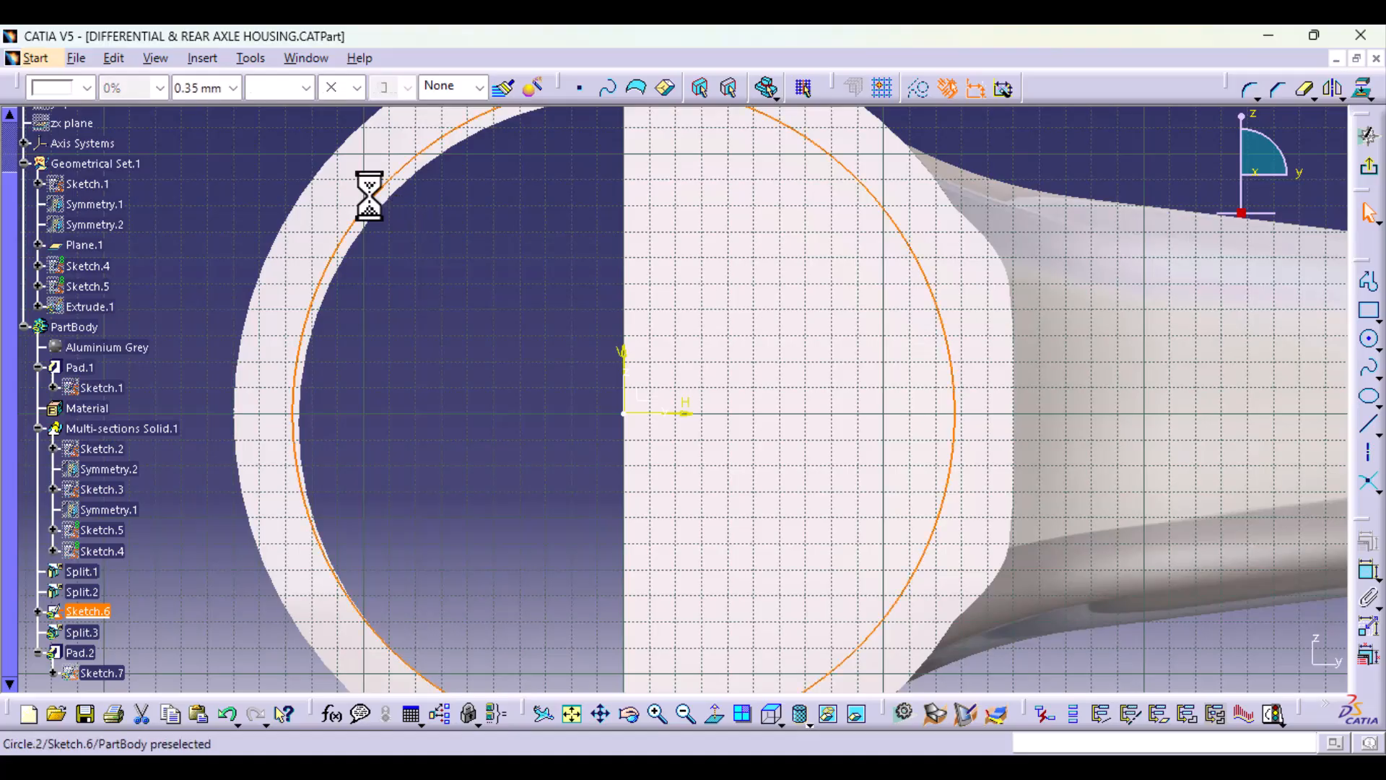
key("Delete")
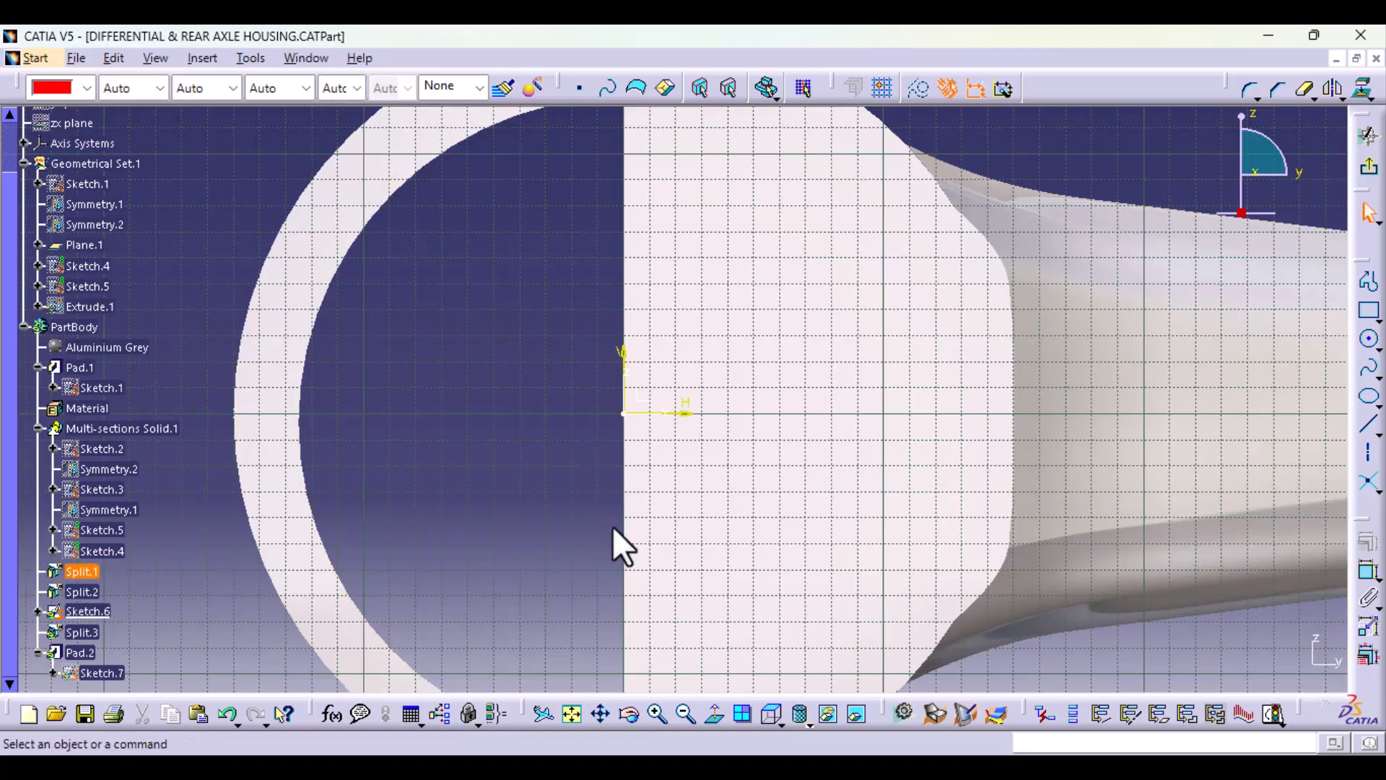
Step: Draw a circle centred on the sketch origin in Sketch.6 and dimension its diameter at 250 mm
left_click(1369, 339)
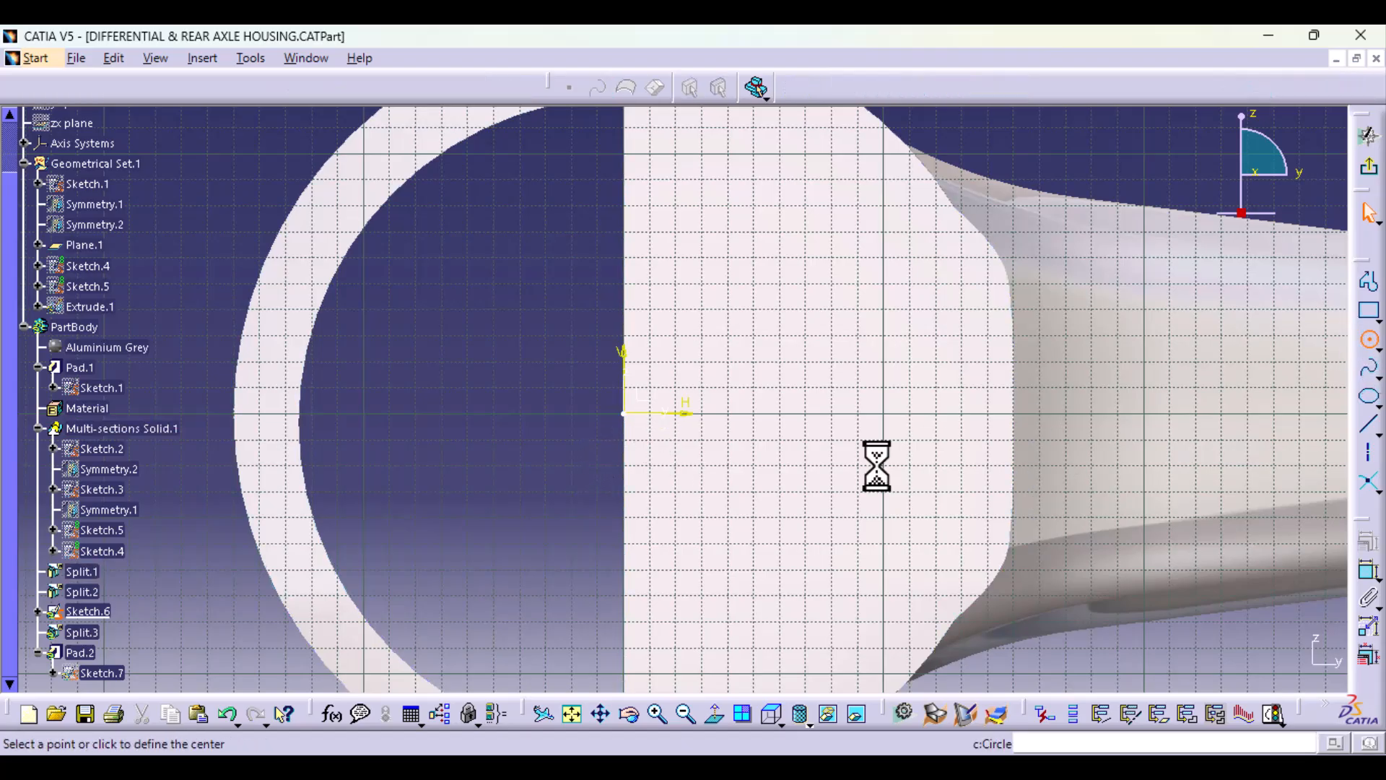
left_click(625, 414)
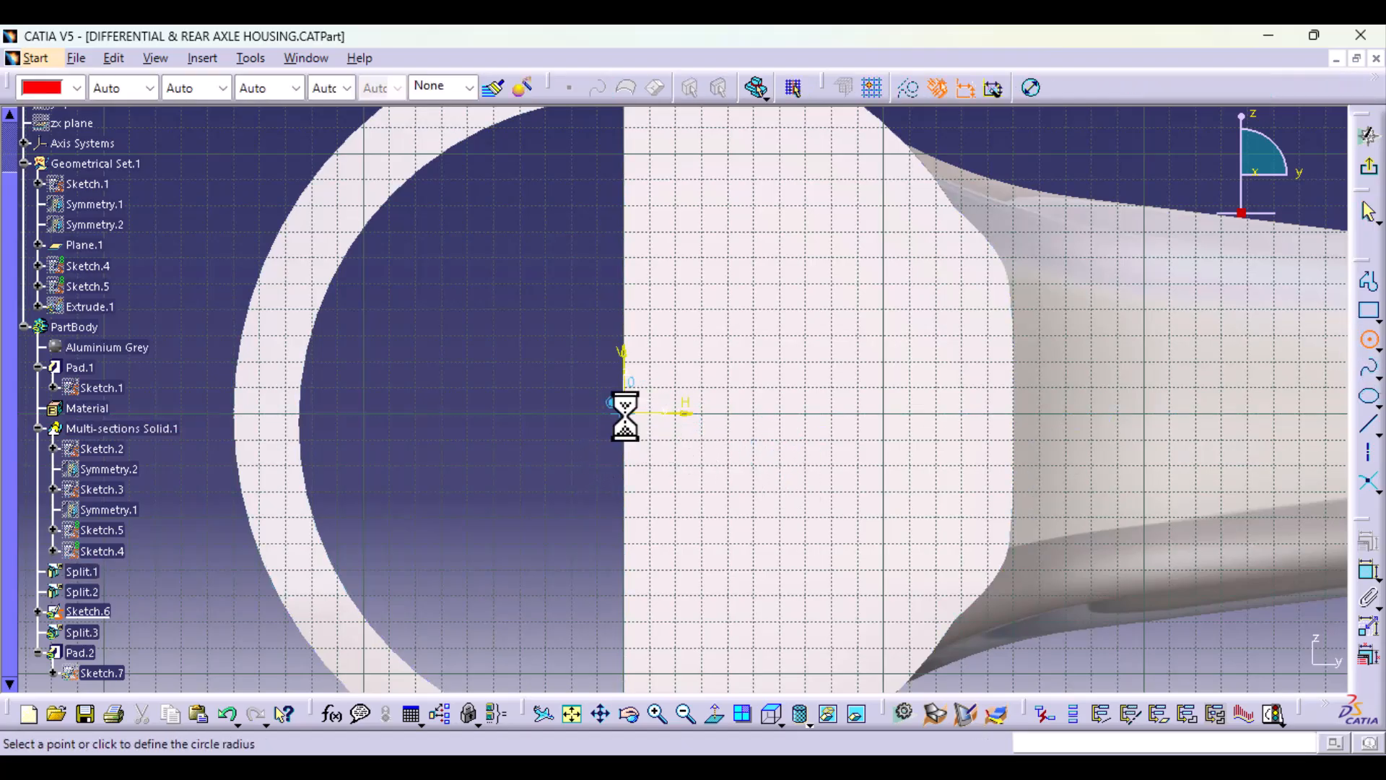
left_click(800, 676)
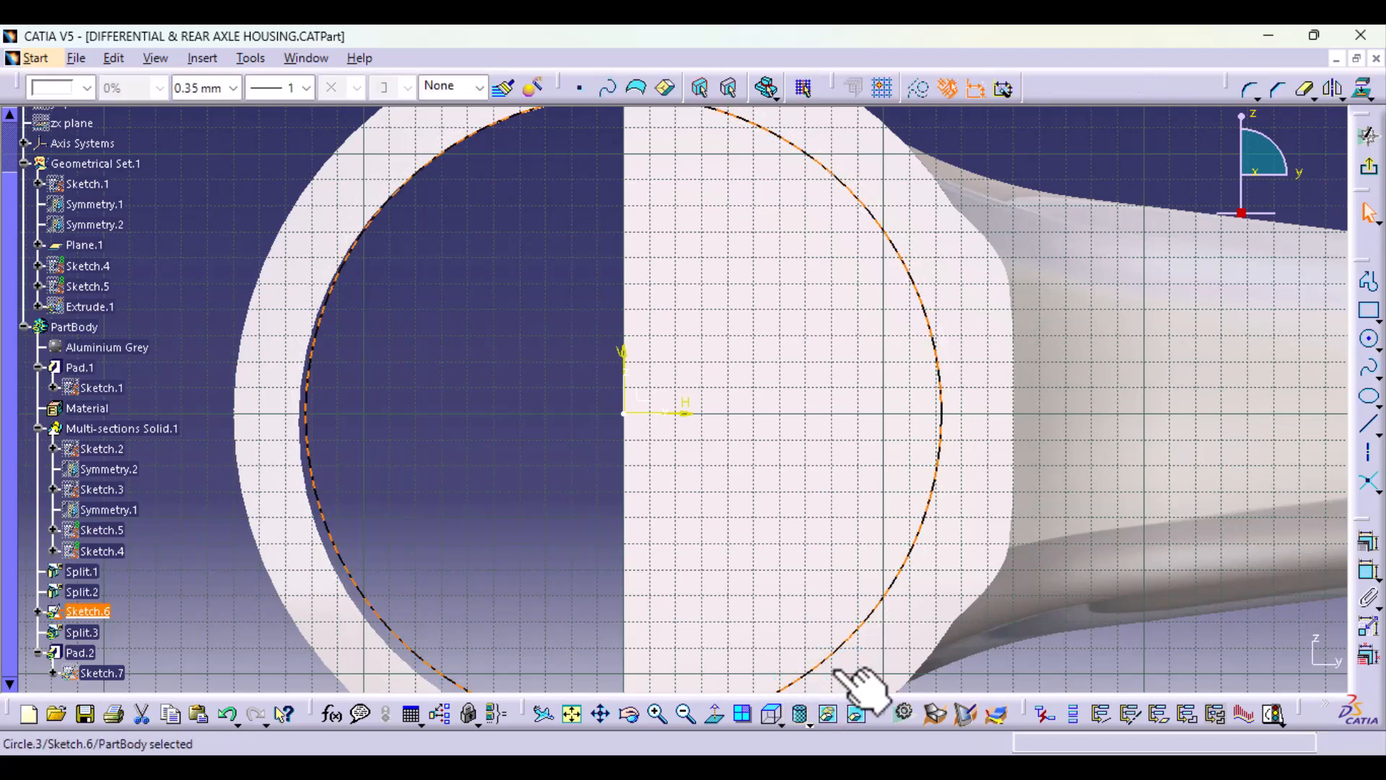
left_click(1367, 569)
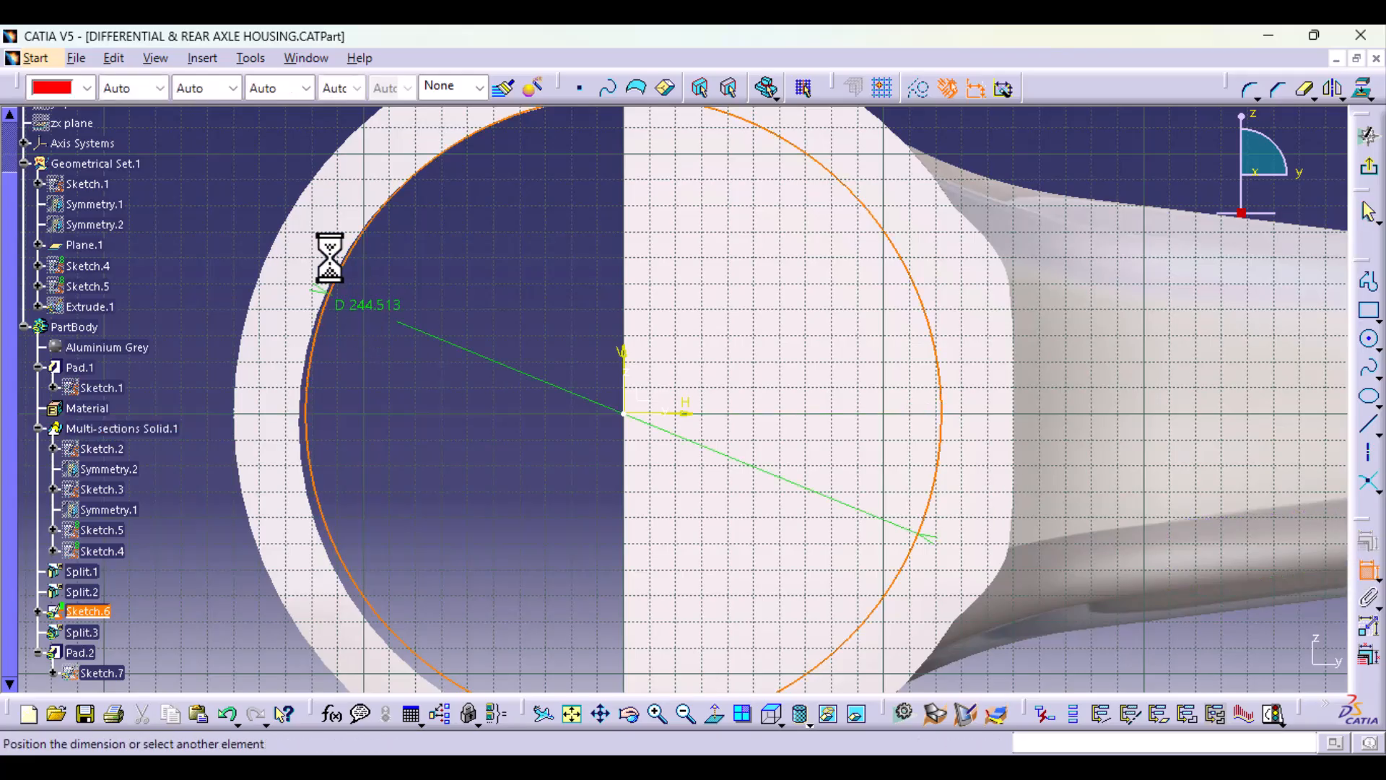
left_click(249, 201)
double_click(252, 196)
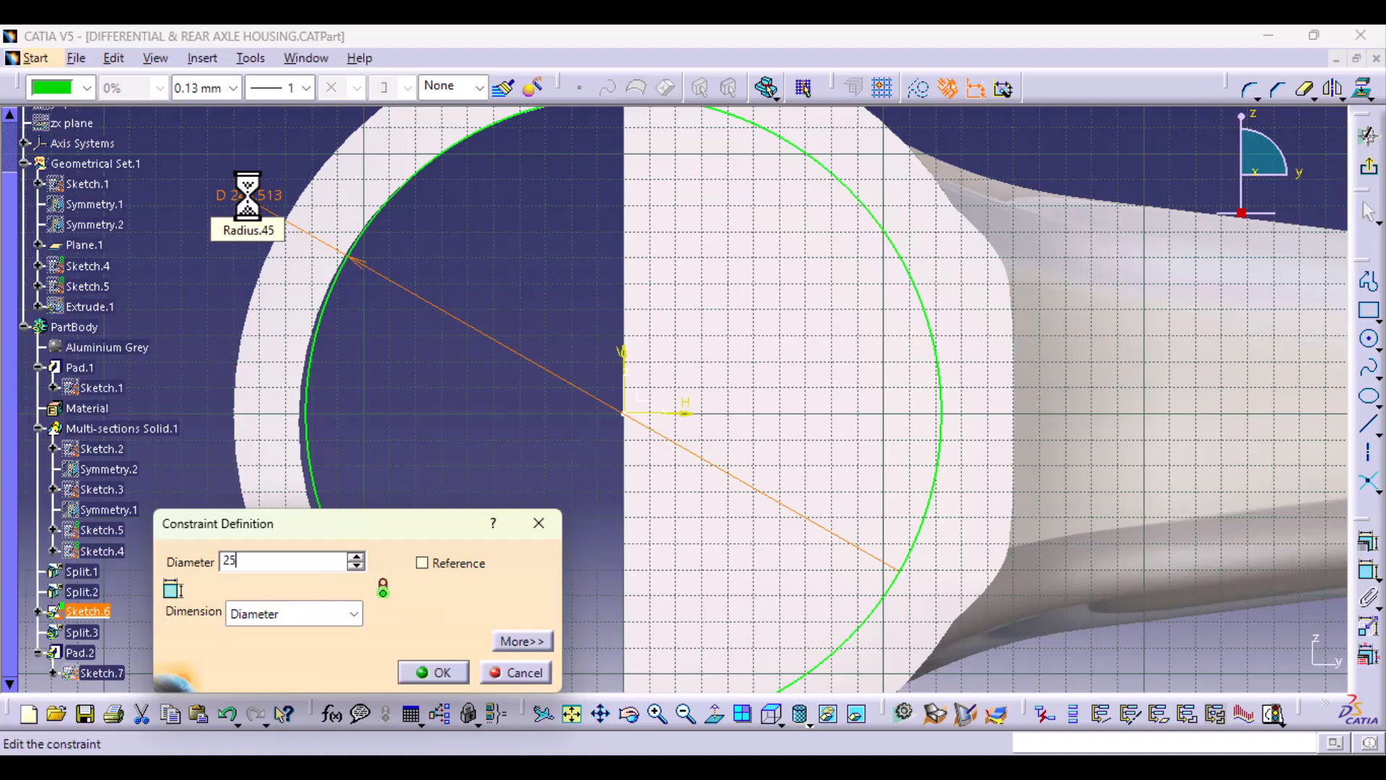
key("Return")
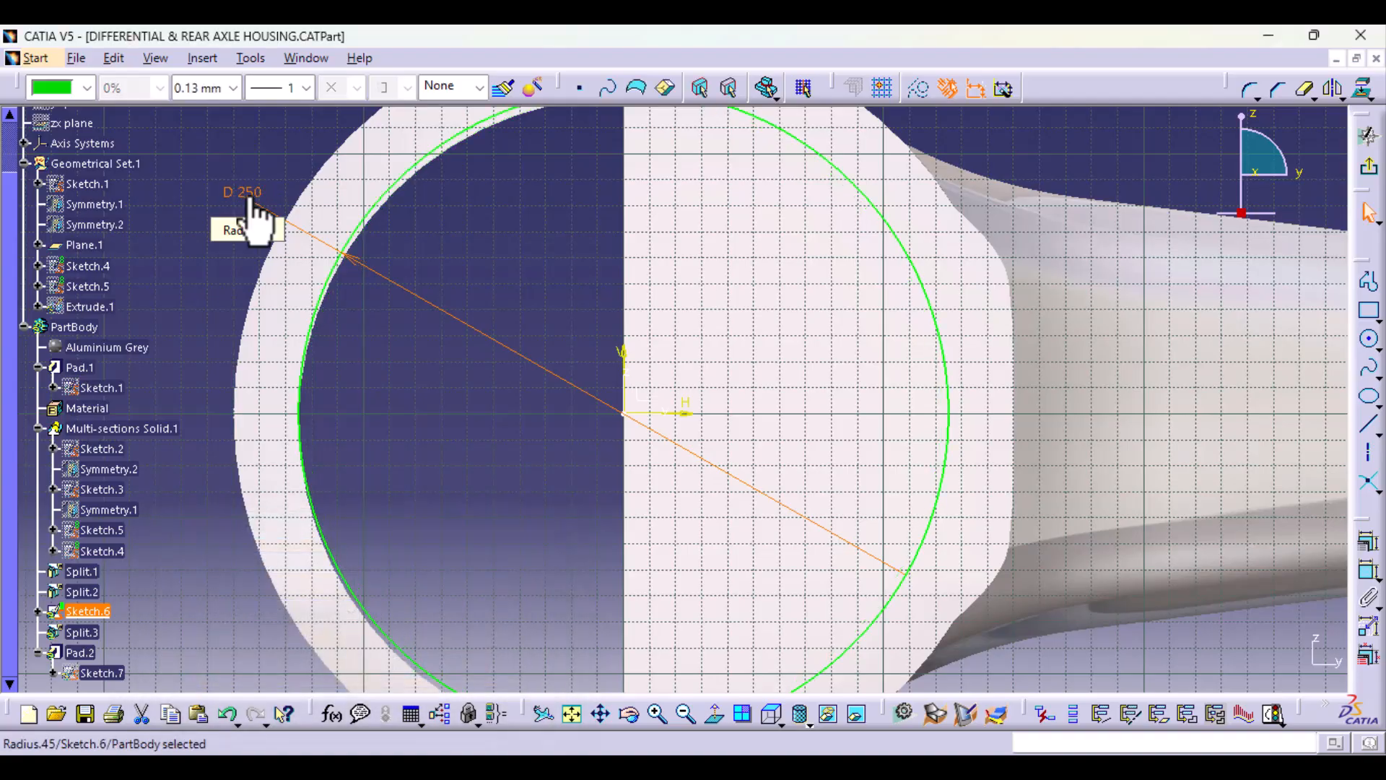
mouse_move(459, 354)
middle_mouse_down()
mouse_move(464, 427)
mouse_move(462, 406)
middle_mouse_up()
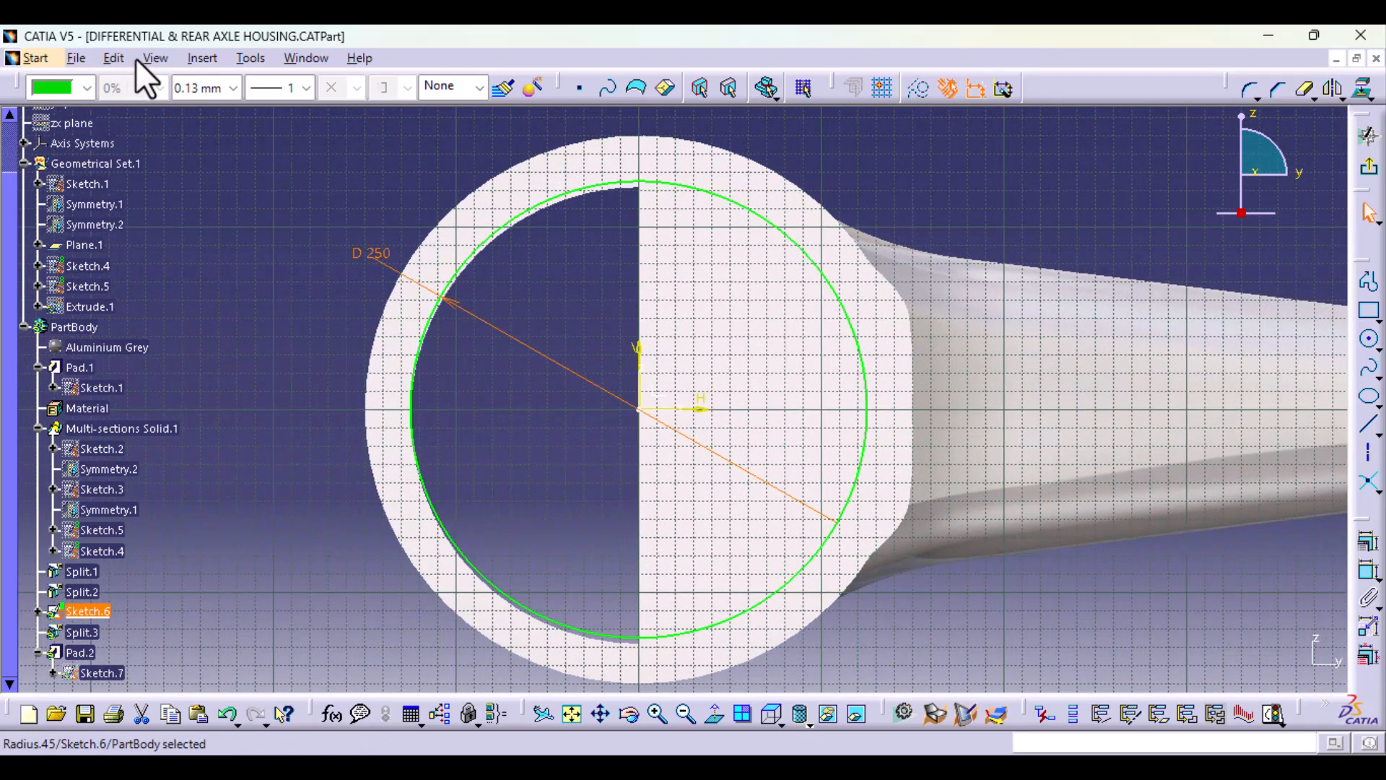
left_click(155, 57)
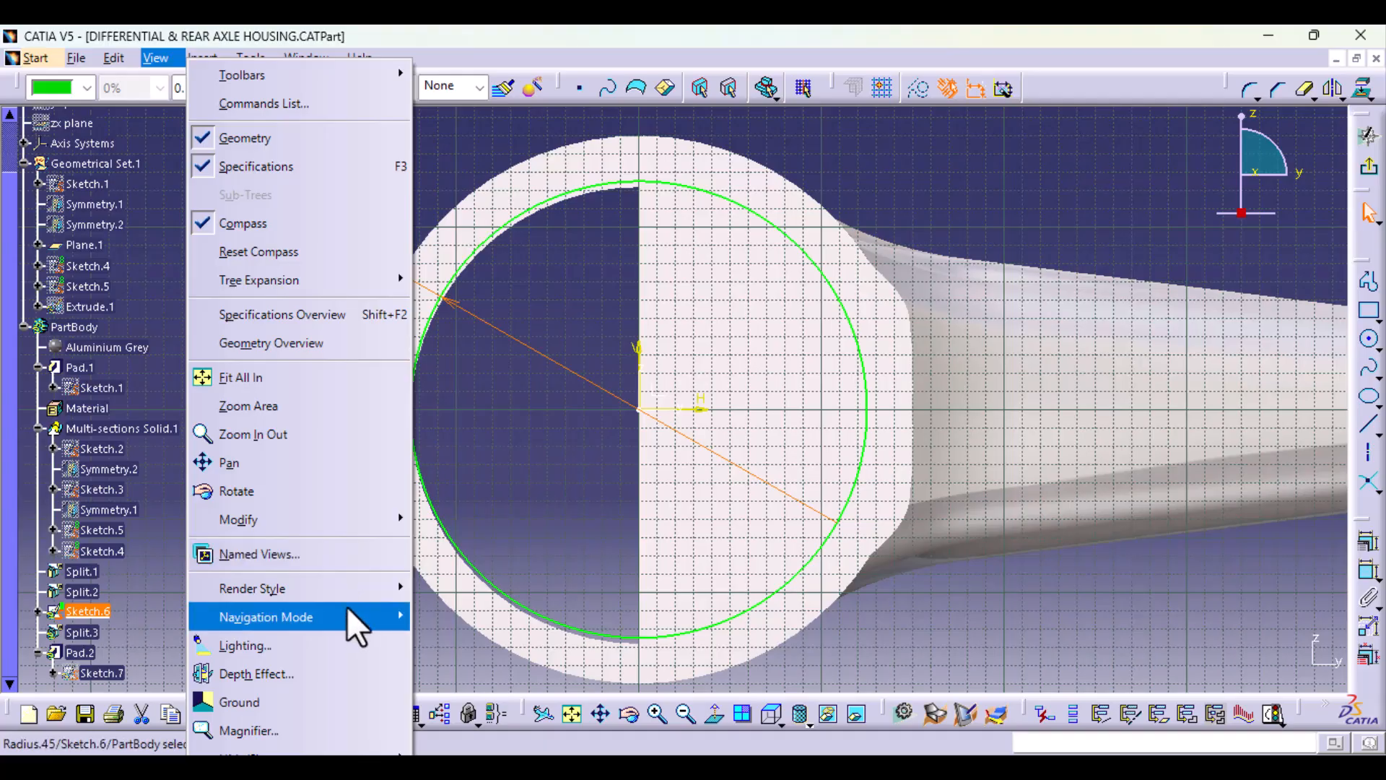
mouse_move(345, 587)
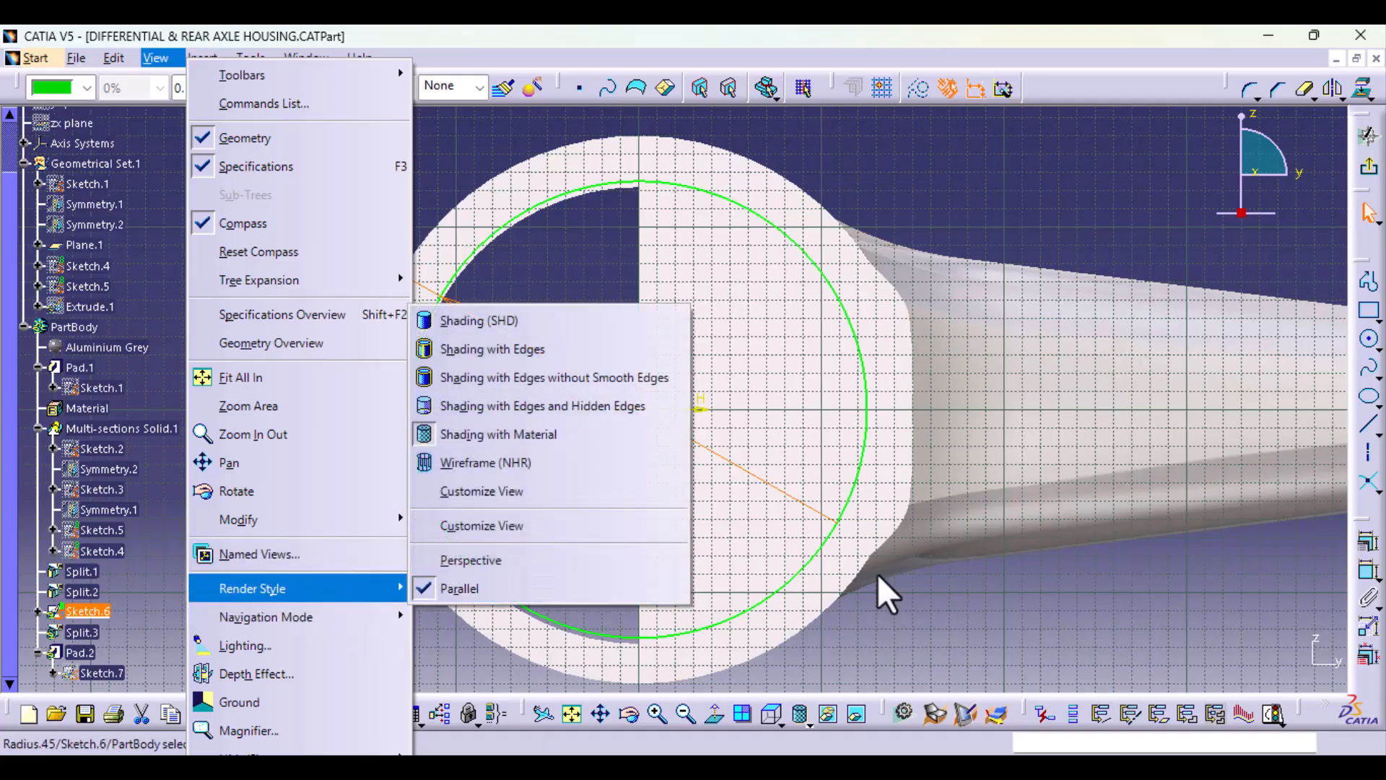
left_click(958, 214)
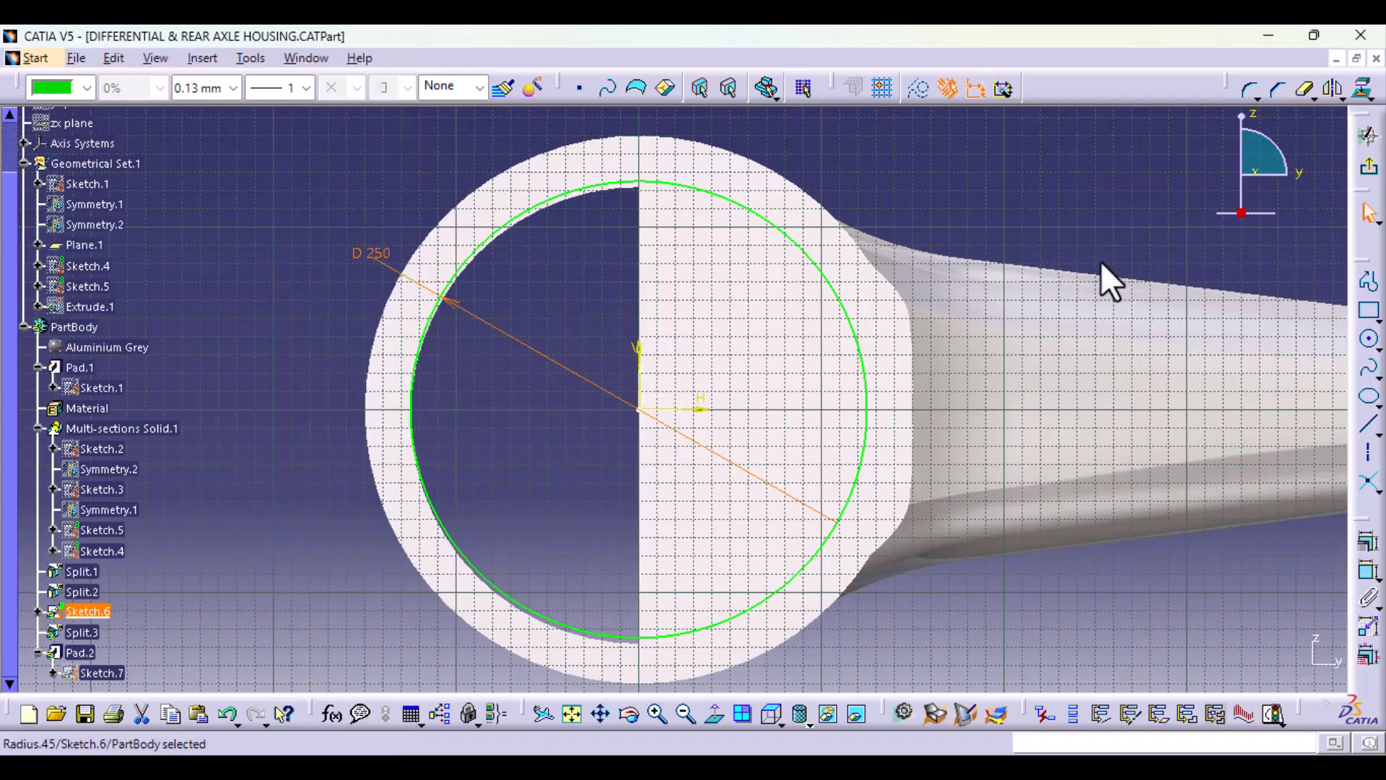
Step: Exit Sketch.6, open the ring pad's Sketch.1 for editing, and delete its inner circle
left_click(1367, 166)
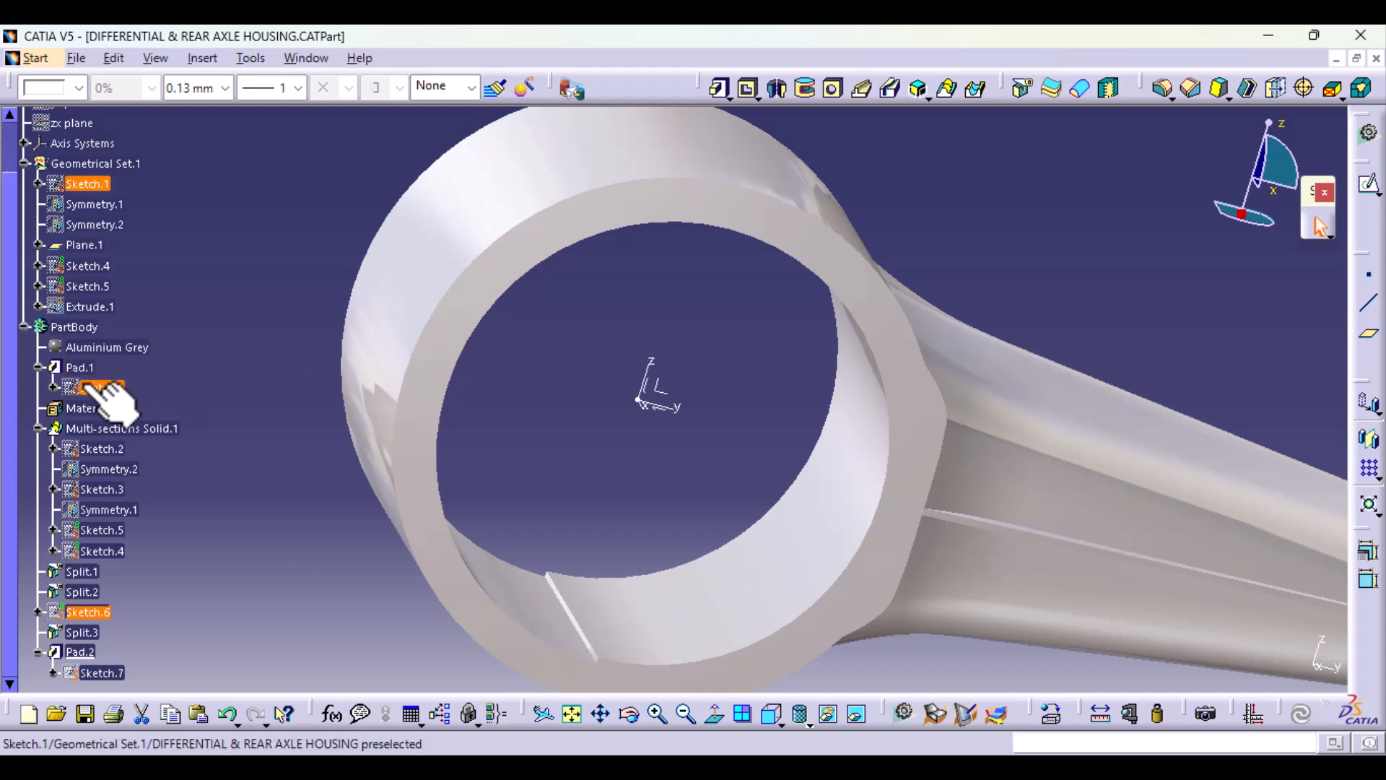
double_click(94, 387)
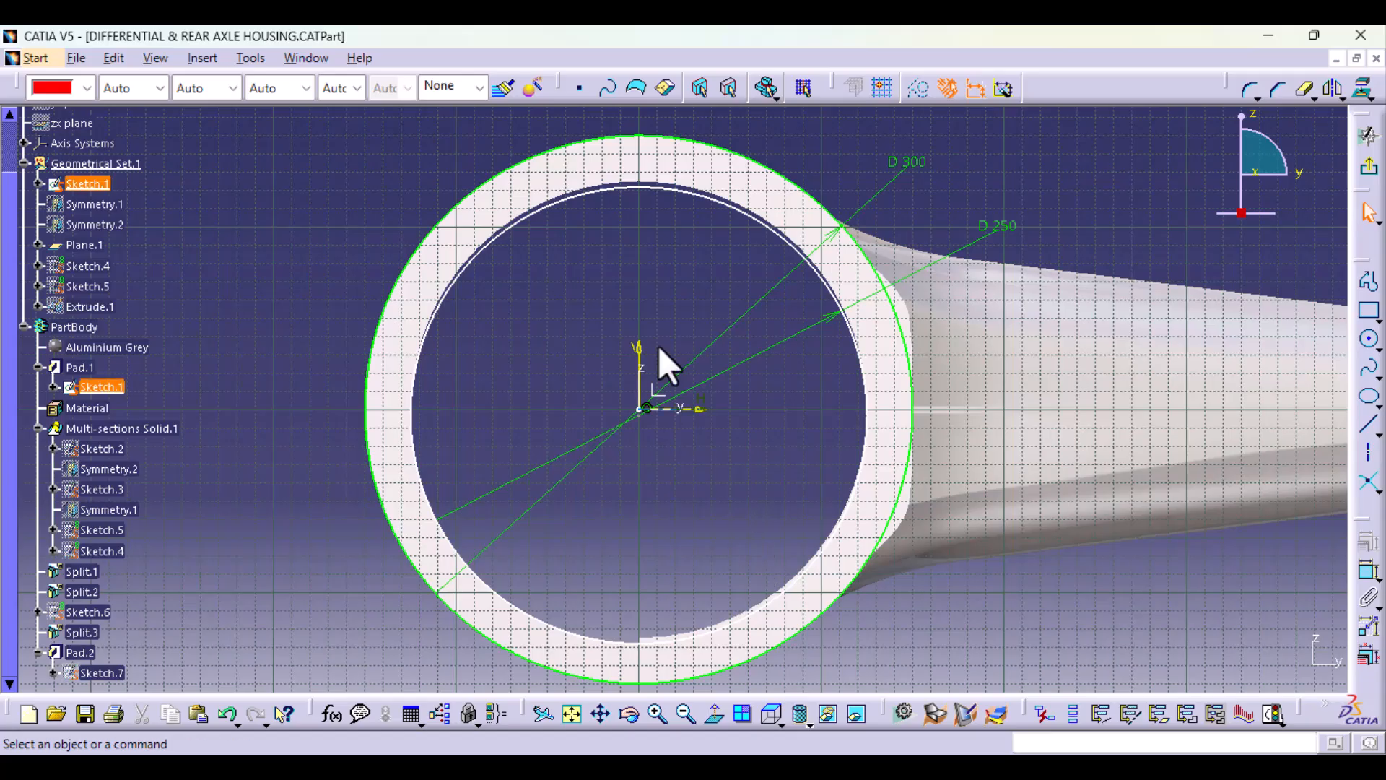
left_click(578, 195)
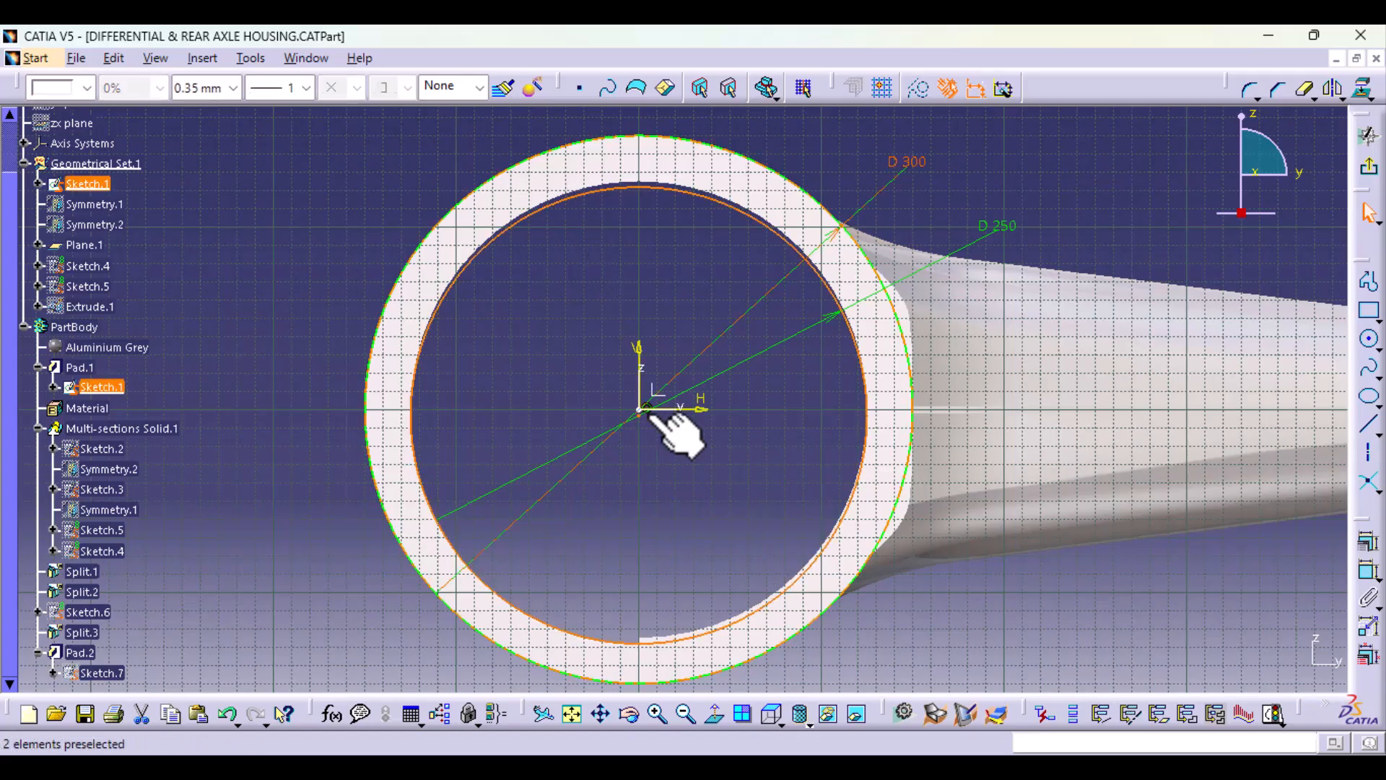
key("Delete")
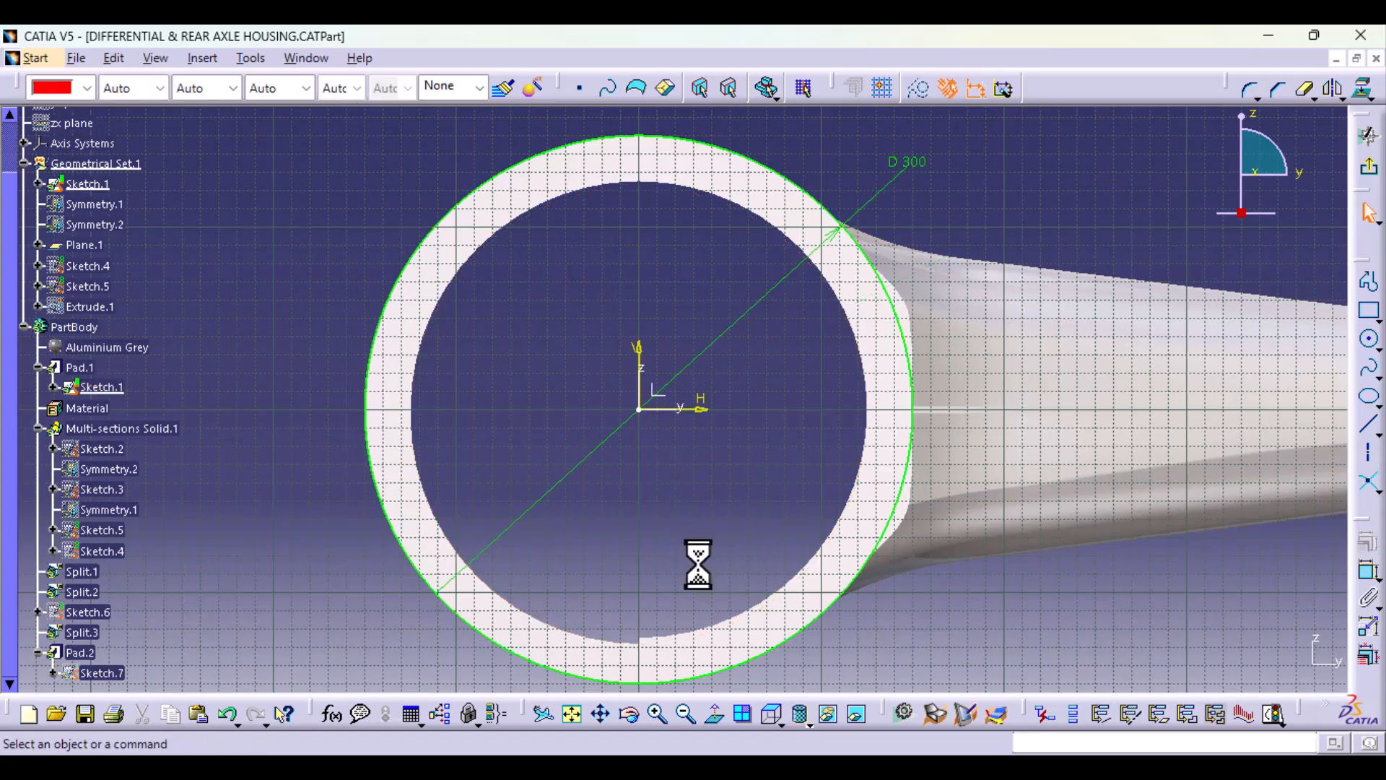
Step: Redraw the ring's inner circle on the Sketch.1 origin with a 250 mm diameter, exit the sketch and dismiss the update warning
left_click(1370, 339)
left_click(639, 410)
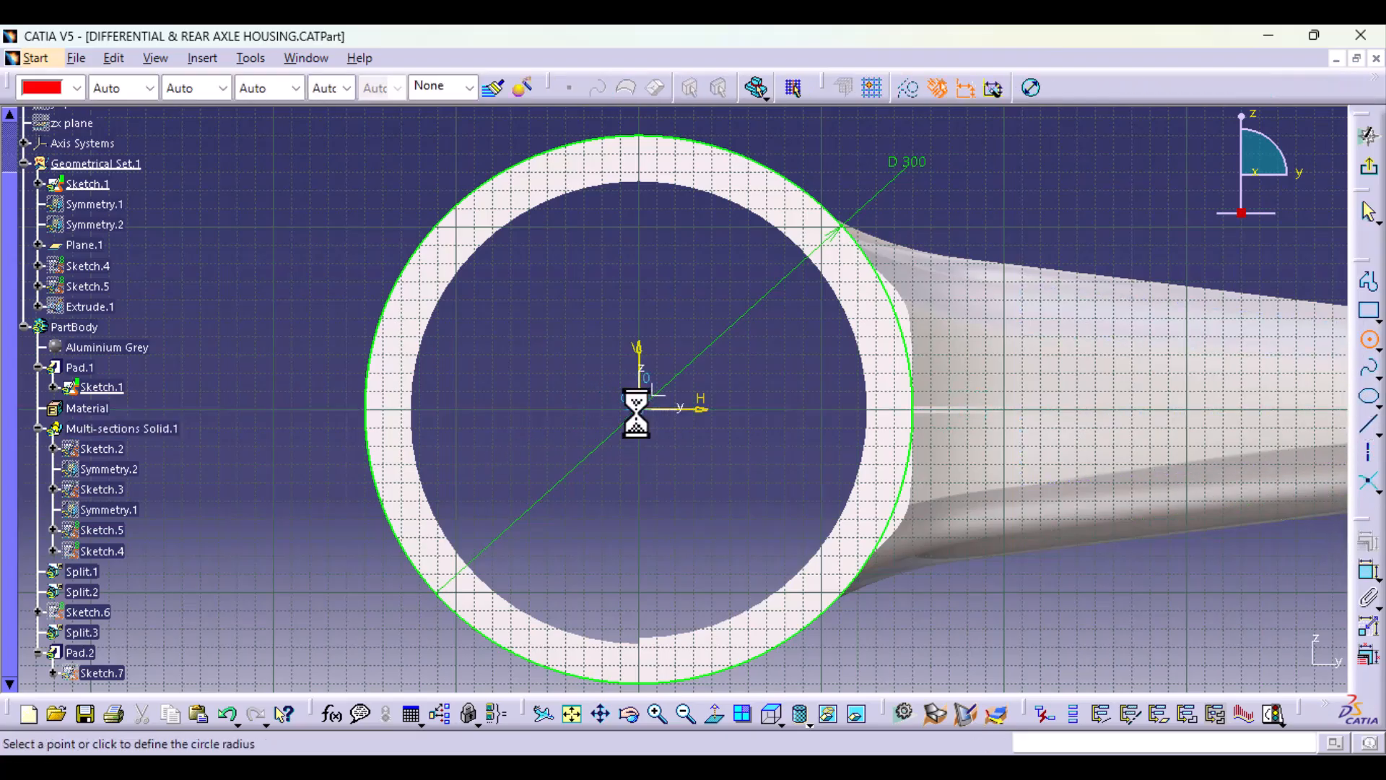
left_click(522, 211)
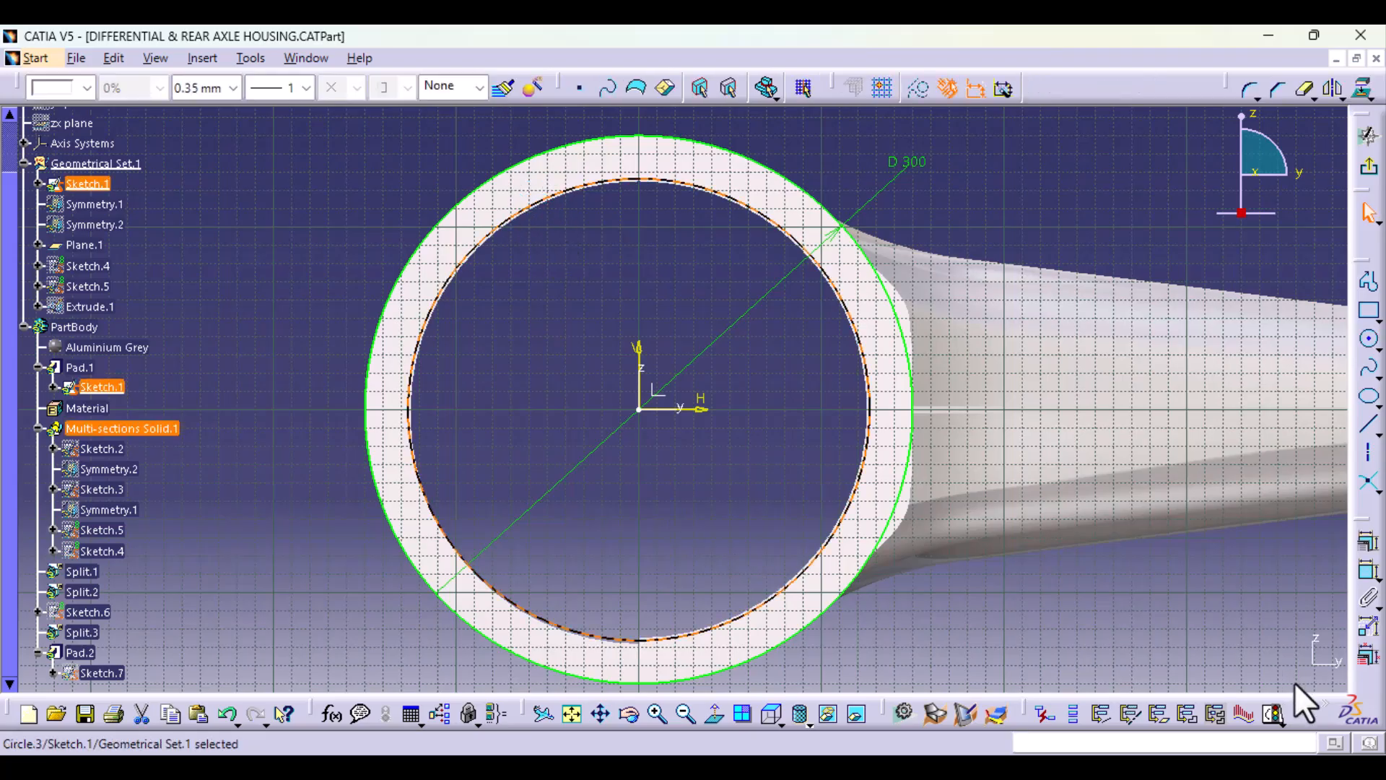
left_click(1368, 572)
left_click(850, 499)
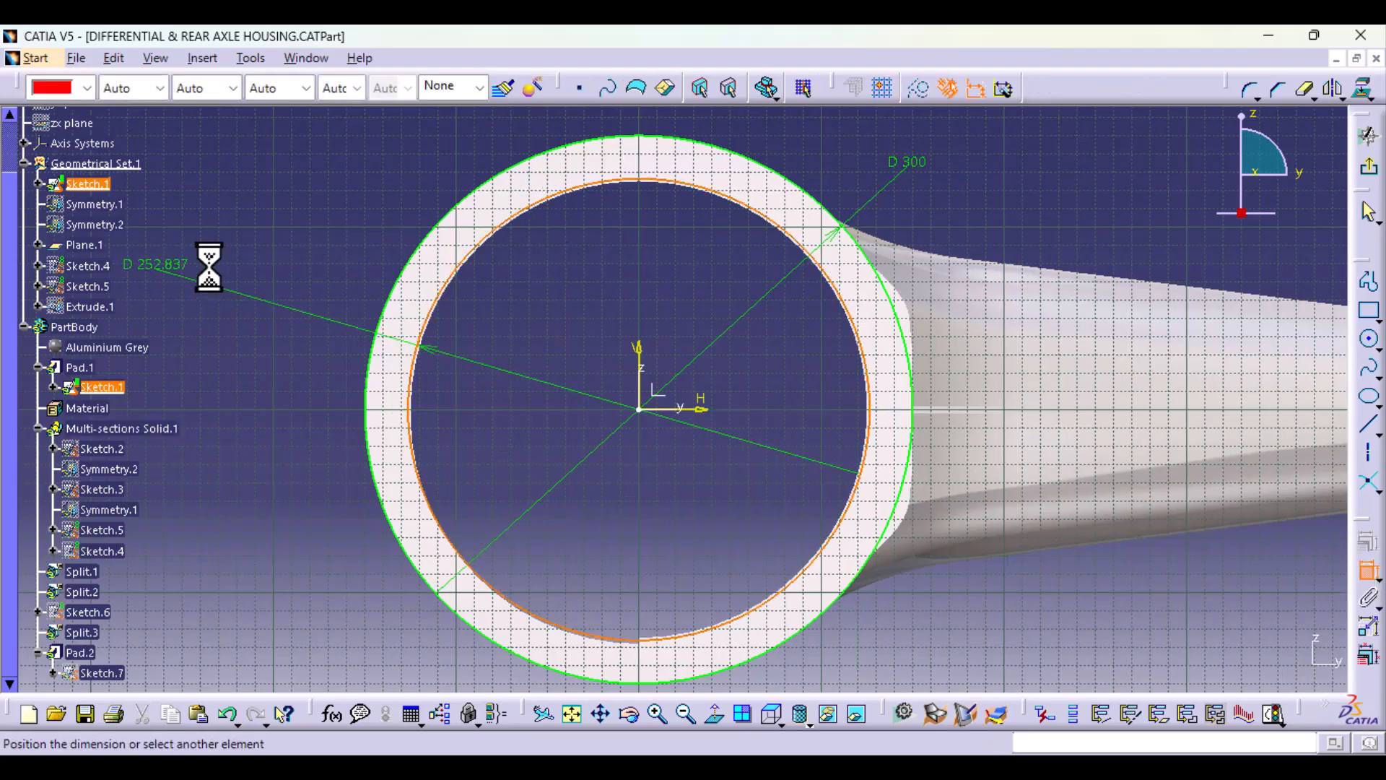
left_click(286, 249)
double_click(286, 249)
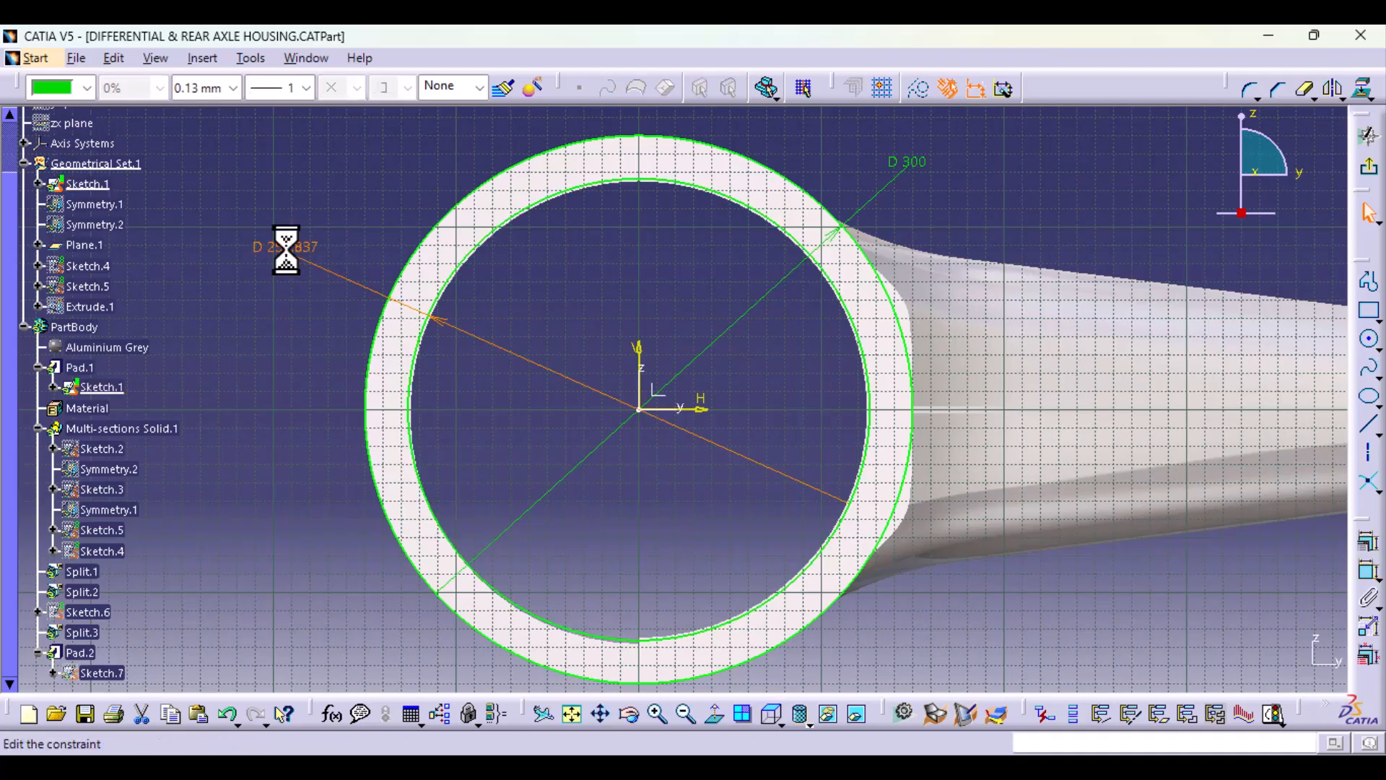
type("2")
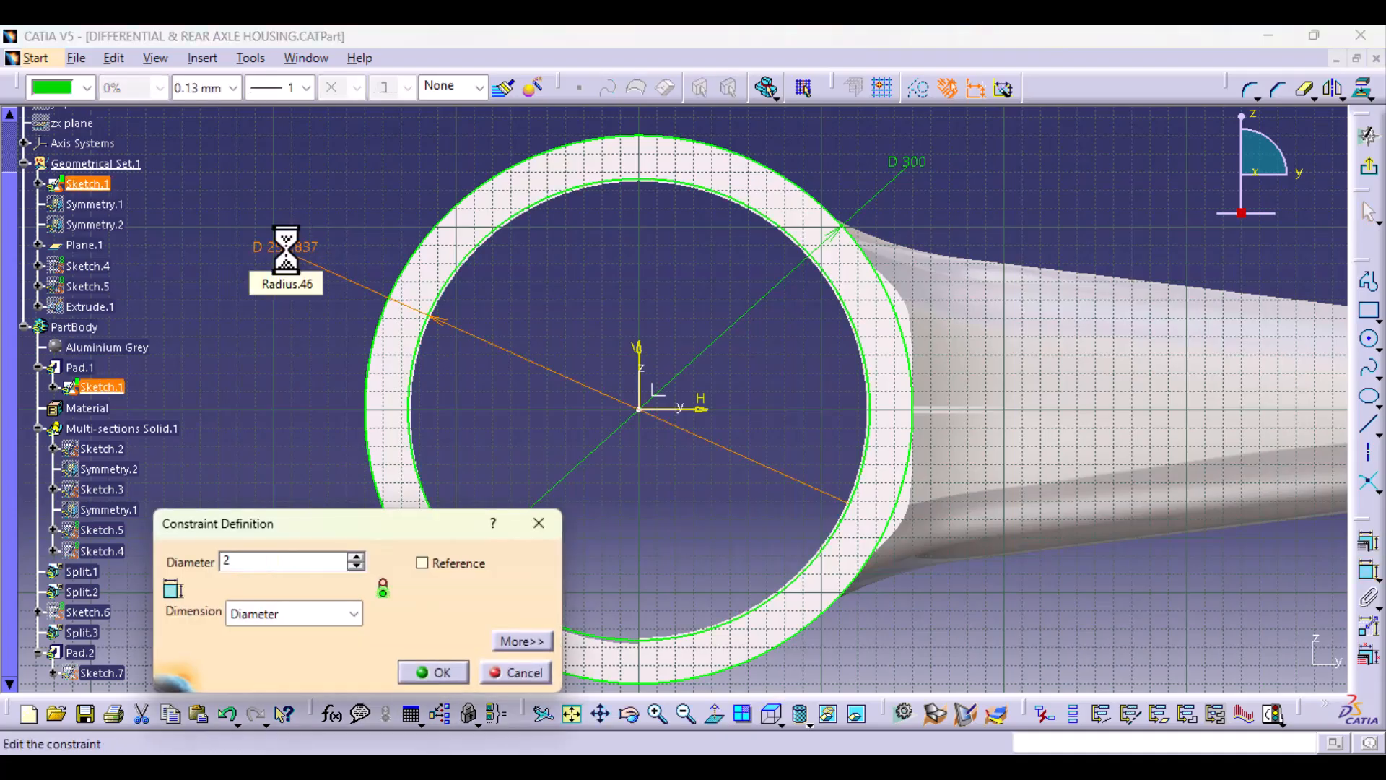
type("50mm")
key("Return")
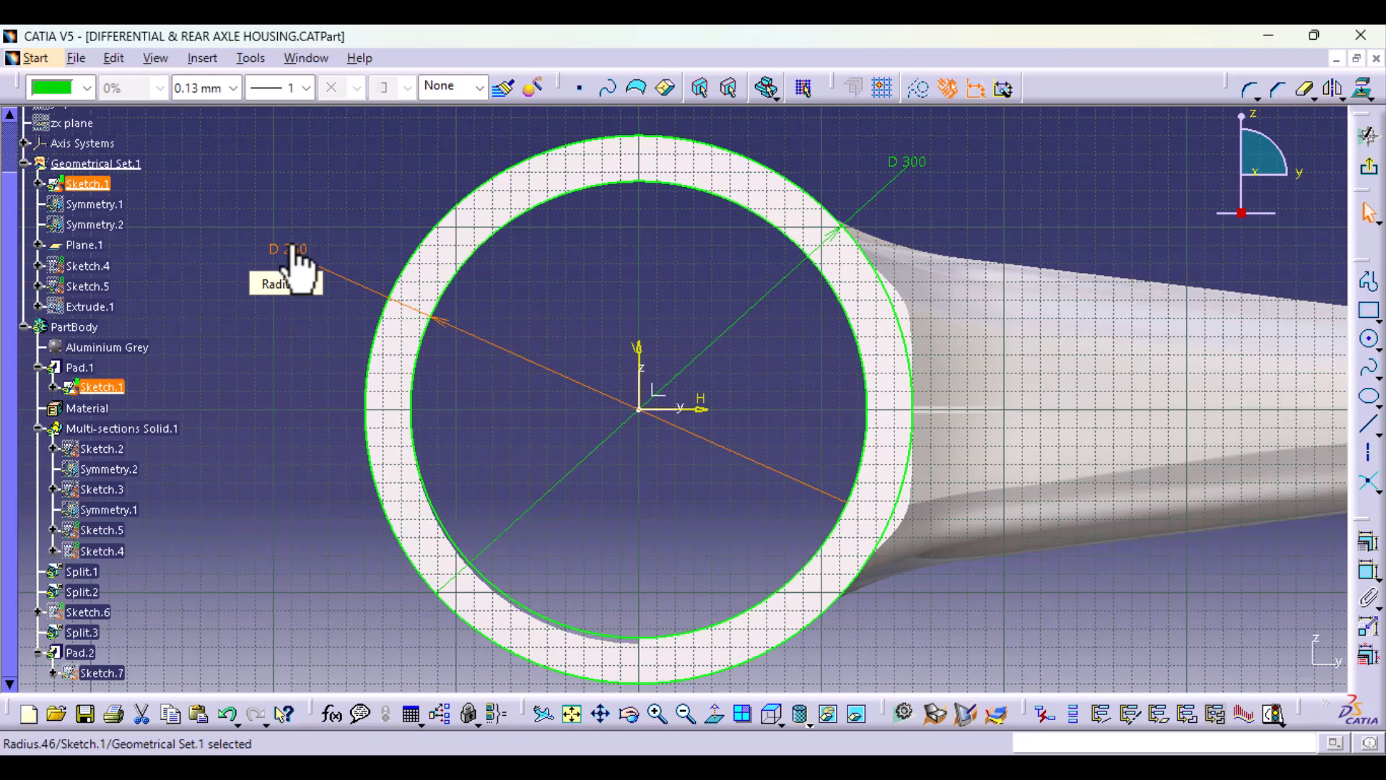
left_click(1371, 173)
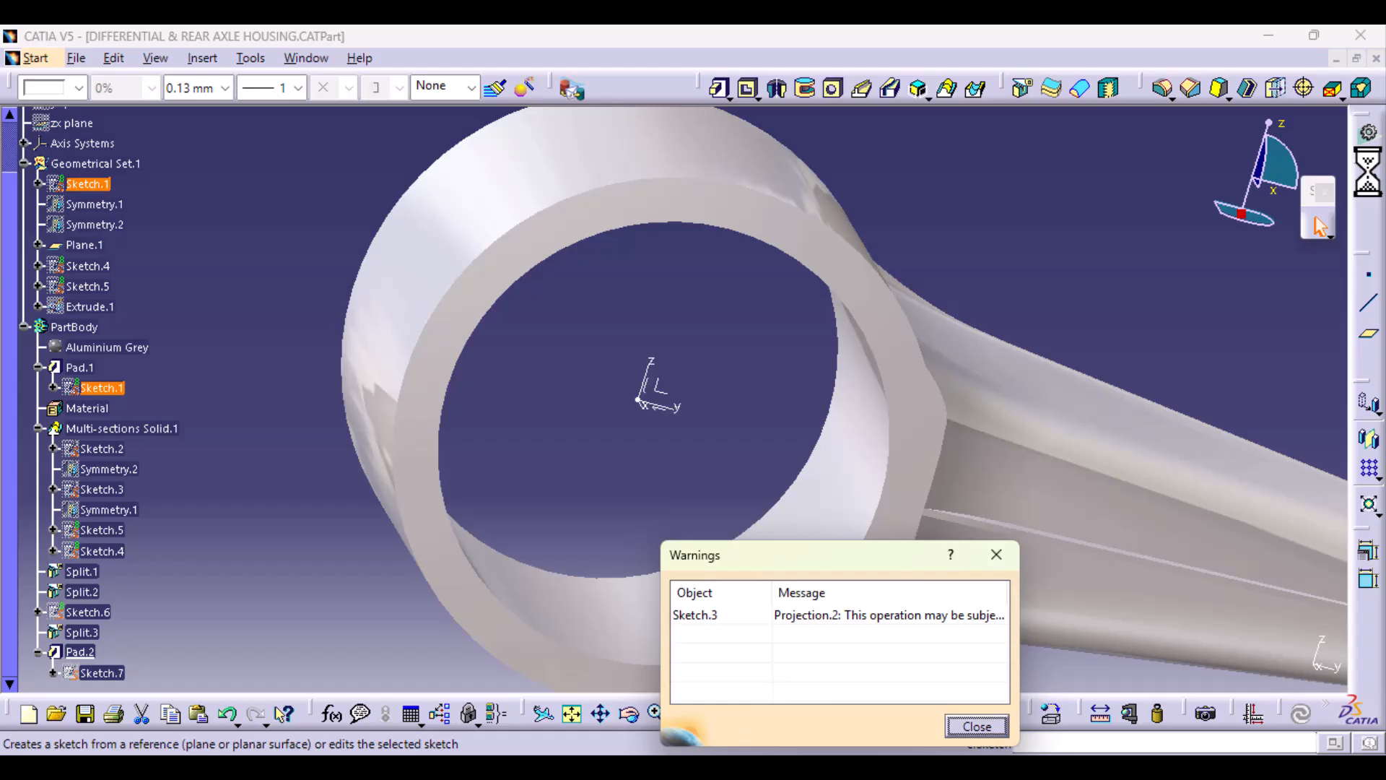
left_click(976, 726)
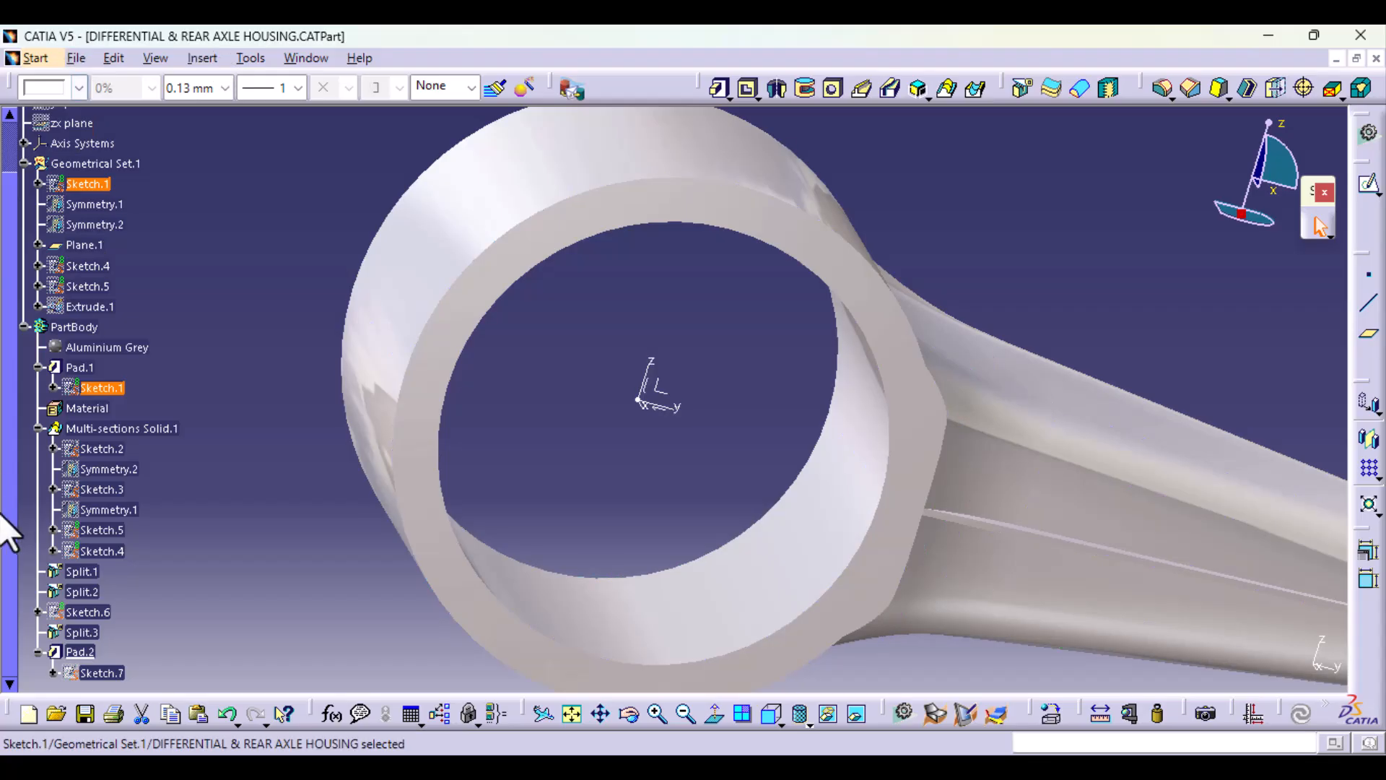
Step: Open Sketch.3 for editing and delete the outdated projected line along the ring's end face
double_click(108, 490)
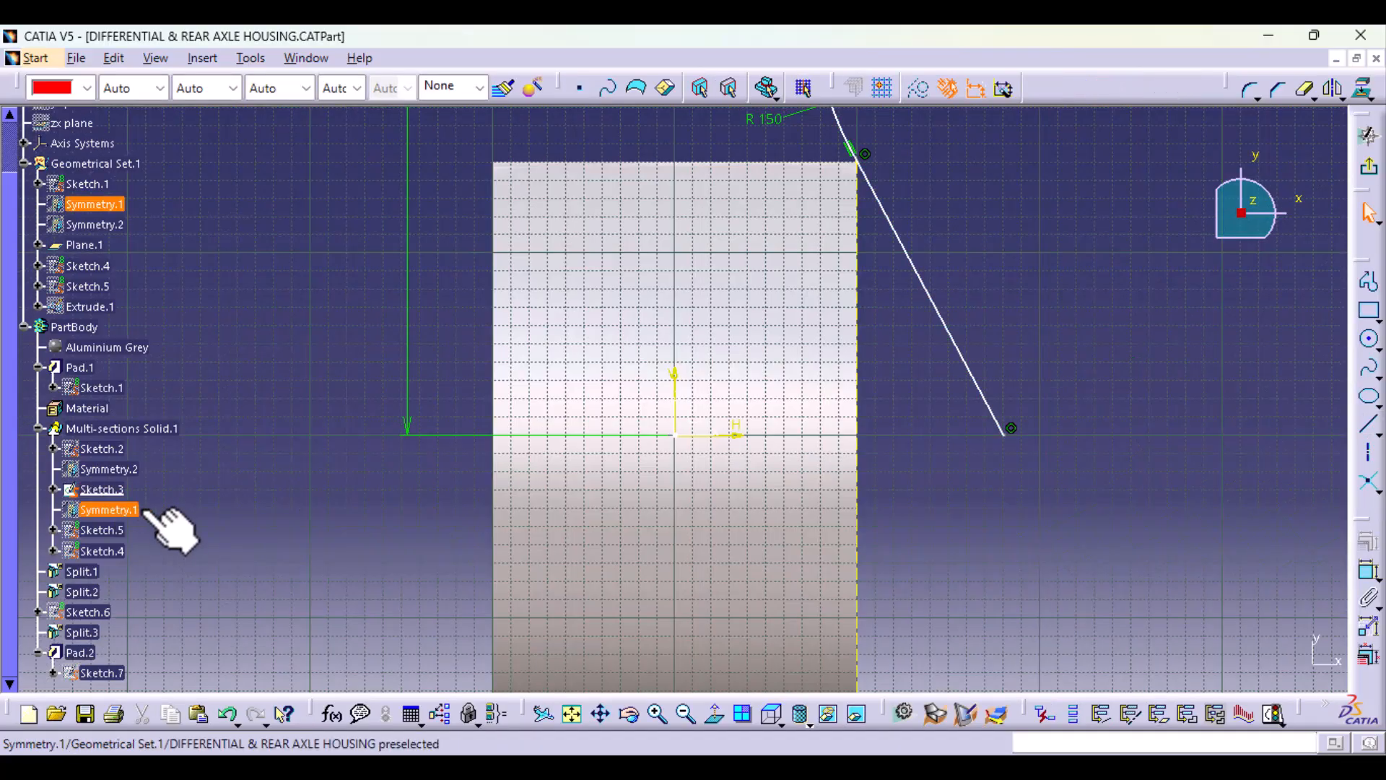
mouse_move(643, 470)
middle_mouse_down()
mouse_move(600, 443)
mouse_move(396, 637)
mouse_move(397, 658)
middle_mouse_up()
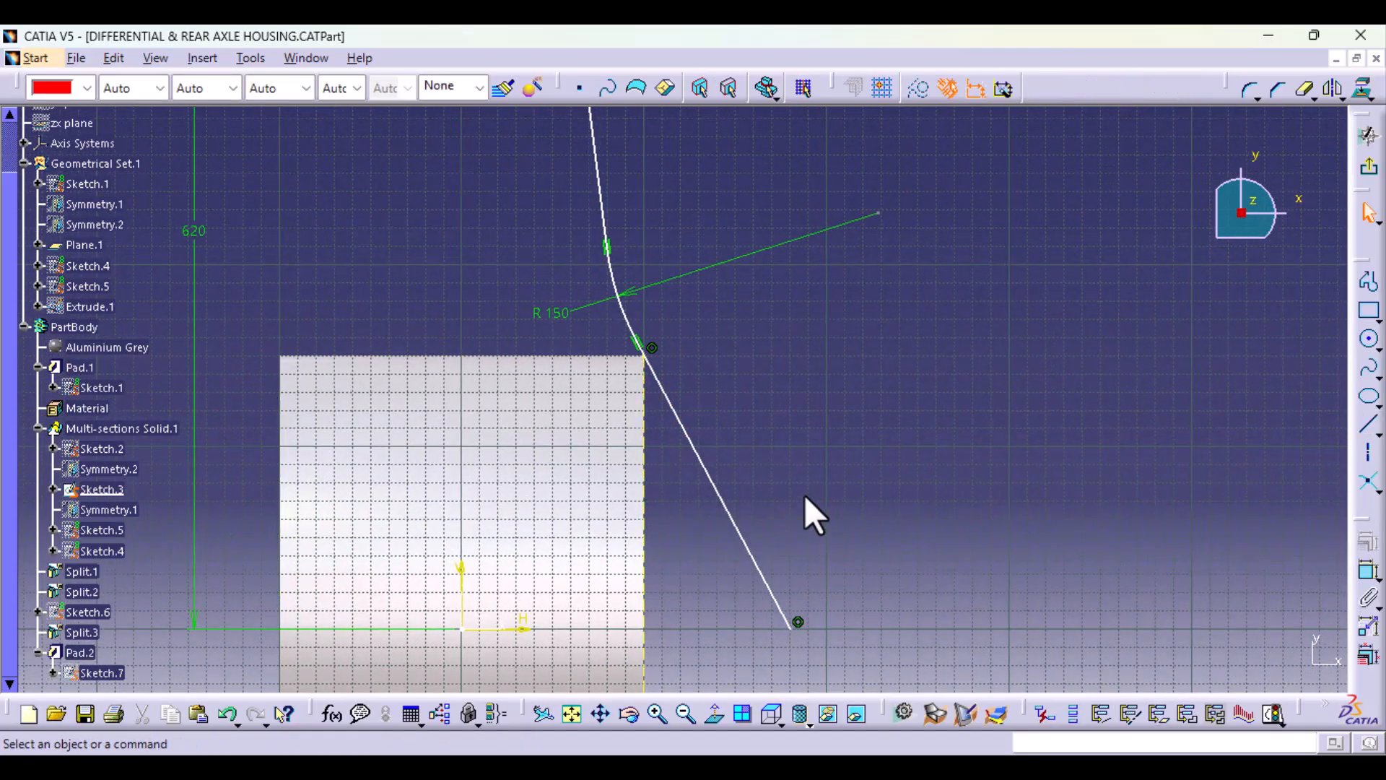
mouse_move(805, 496)
middle_mouse_down()
mouse_move(795, 551)
mouse_move(647, 442)
mouse_move(743, 392)
mouse_move(724, 565)
mouse_move(675, 526)
middle_mouse_up()
left_click(609, 454)
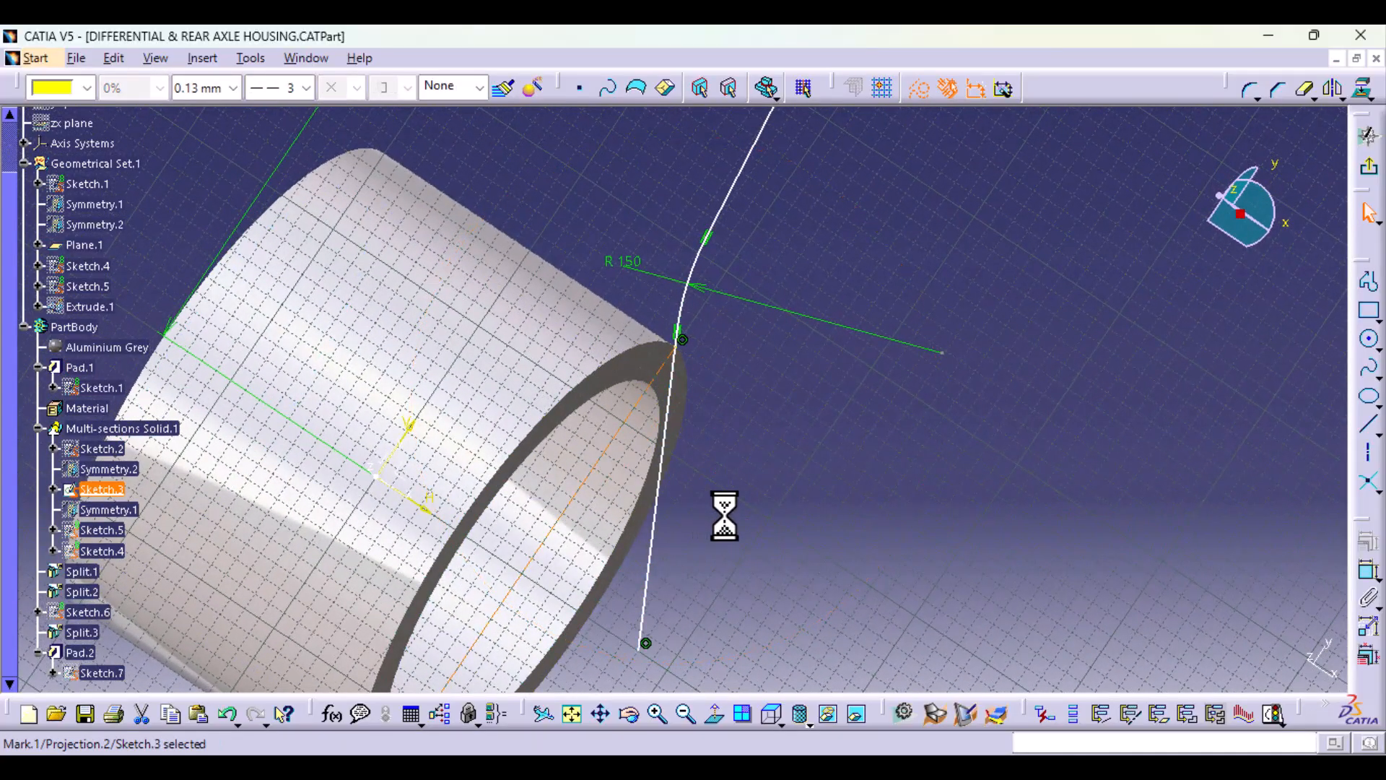
key("Delete")
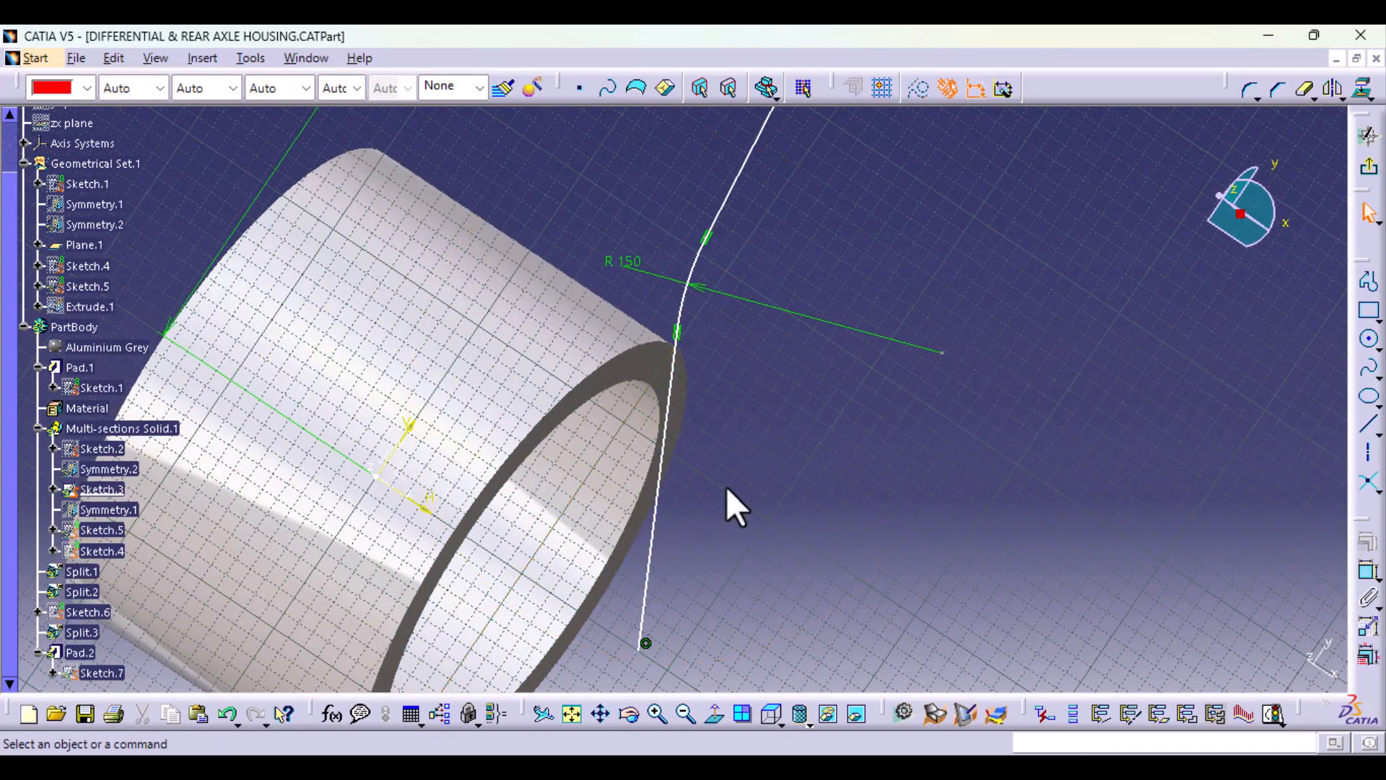
Step: Project the annular end face of Pad.1 onto the plane of Sketch.3
left_click(650, 374)
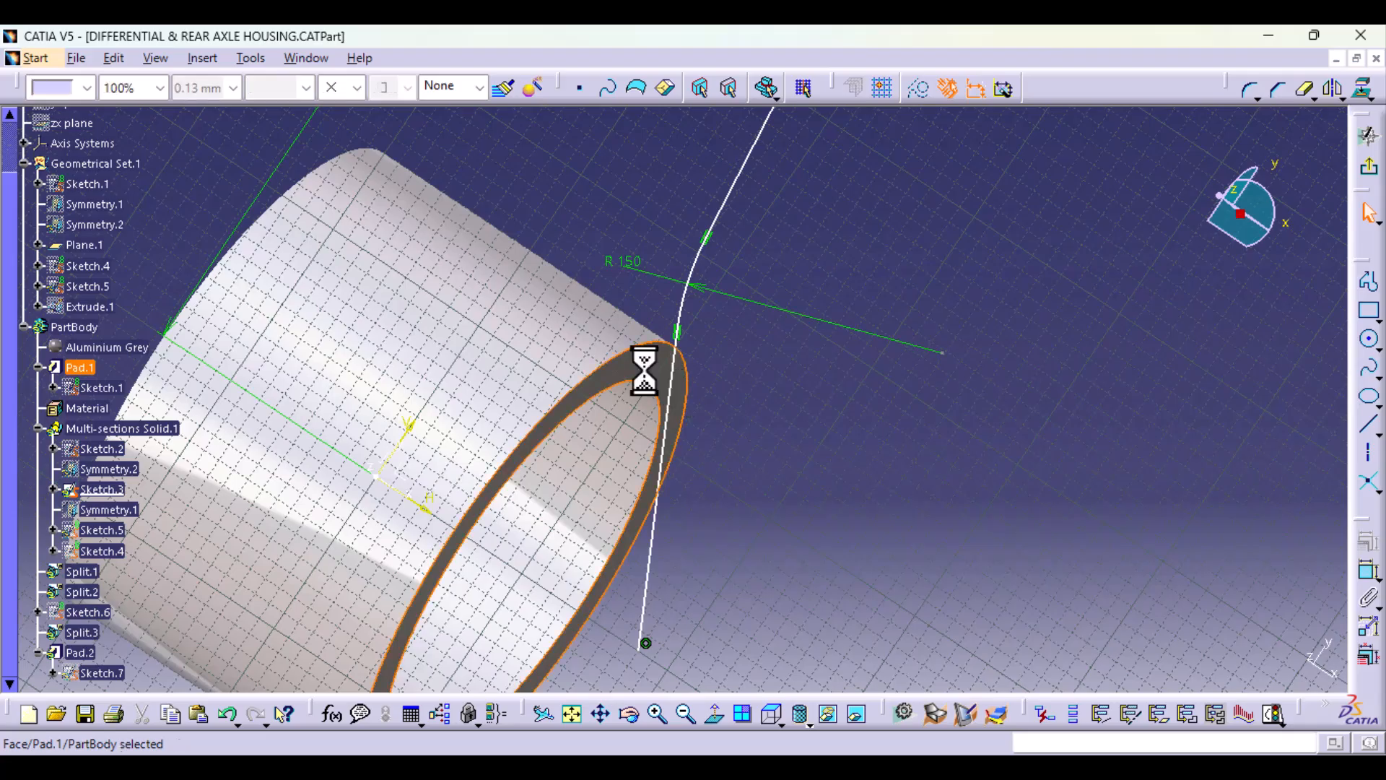
left_click(1364, 92)
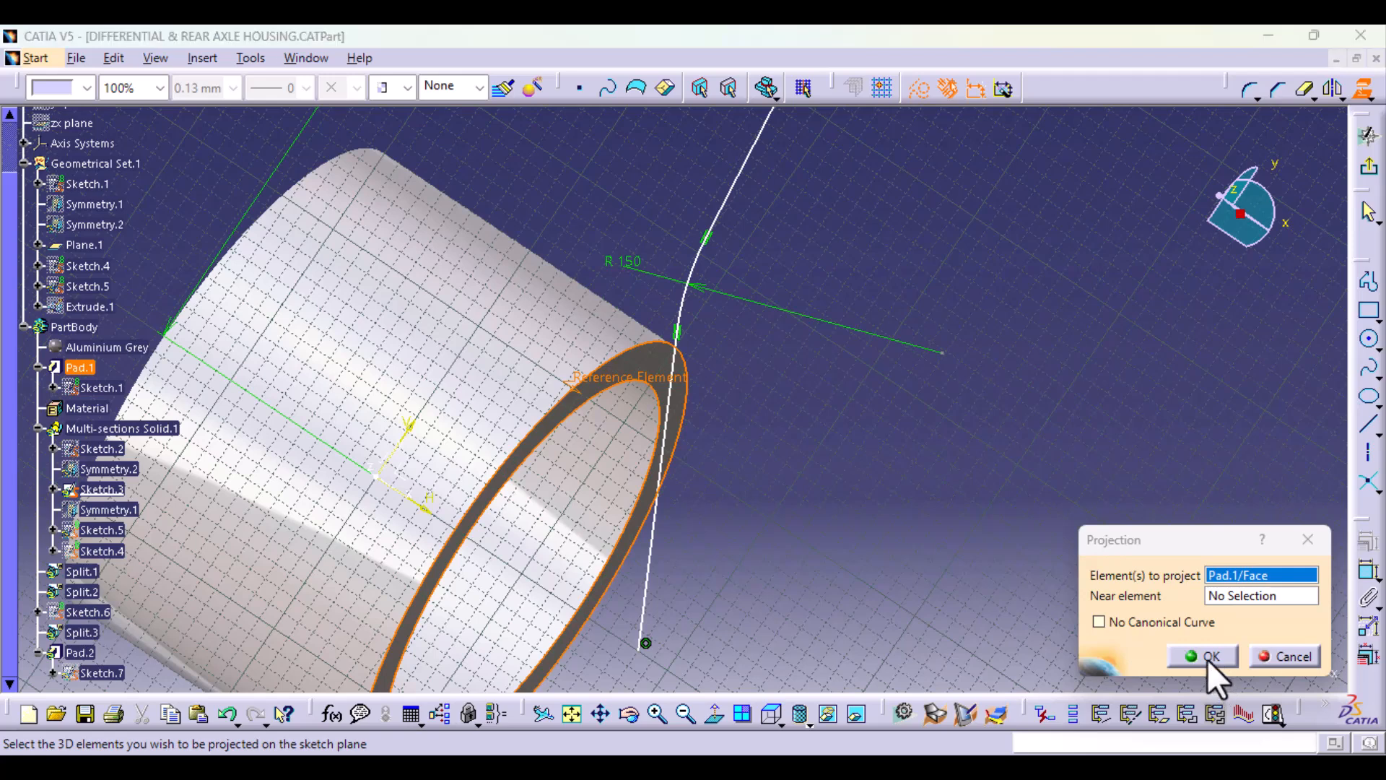
left_click(1207, 658)
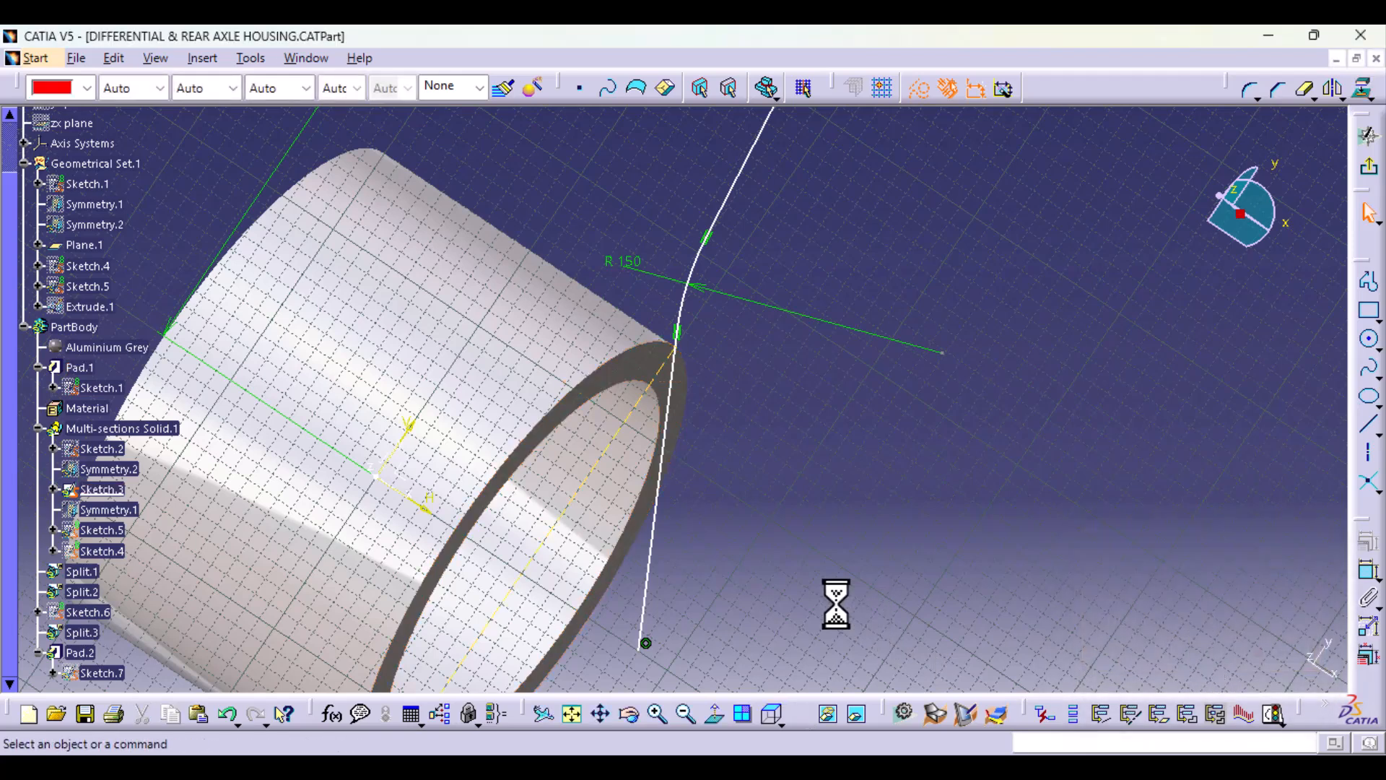
left_click(611, 447)
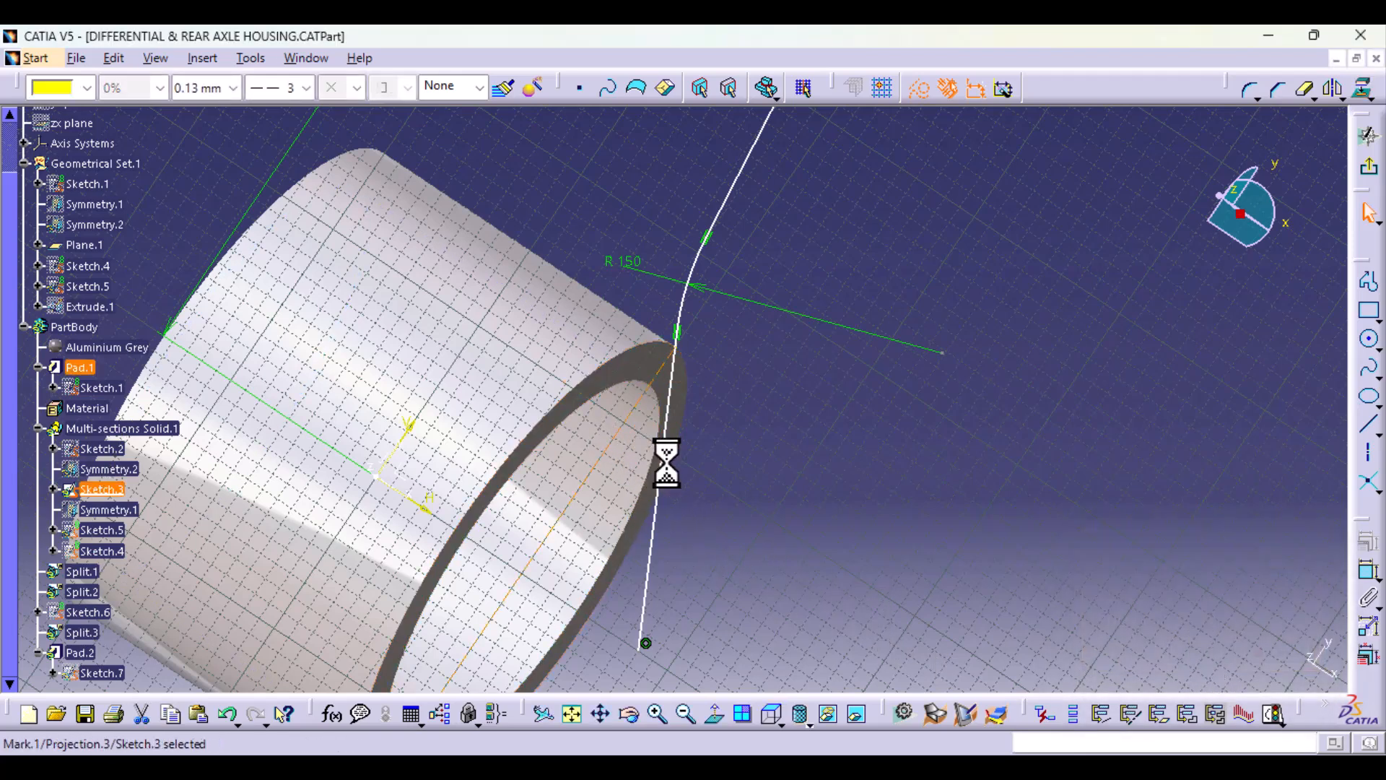
left_click(661, 464, "ctrl")
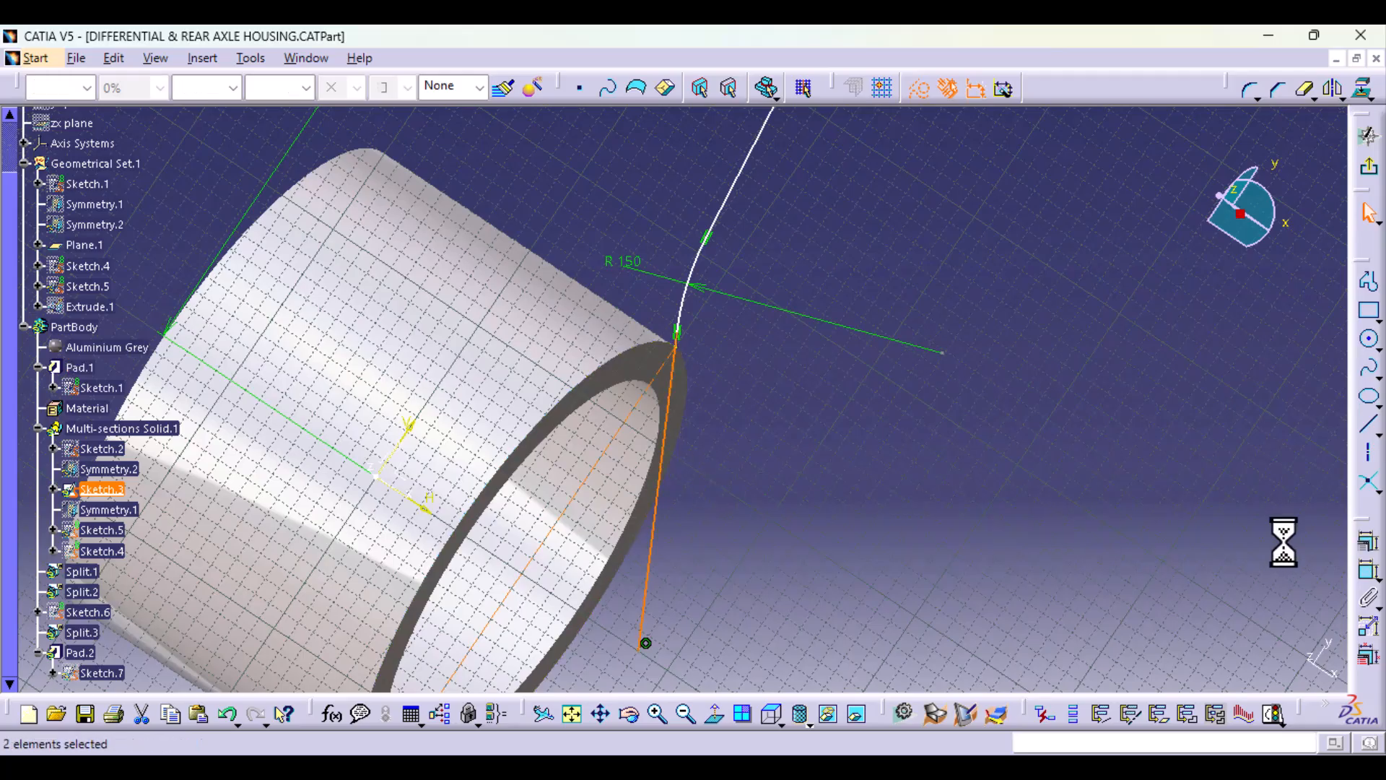
left_click(1367, 543)
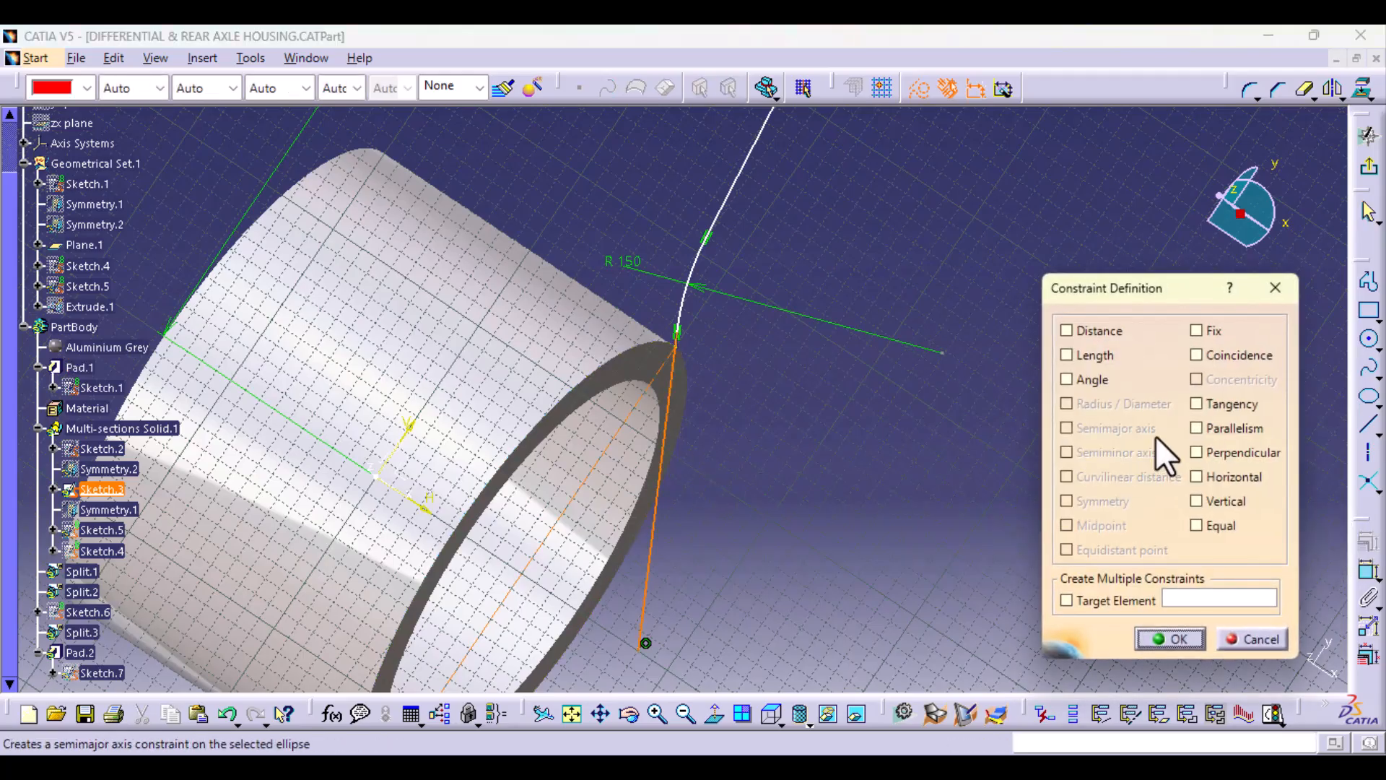
left_click(1206, 357)
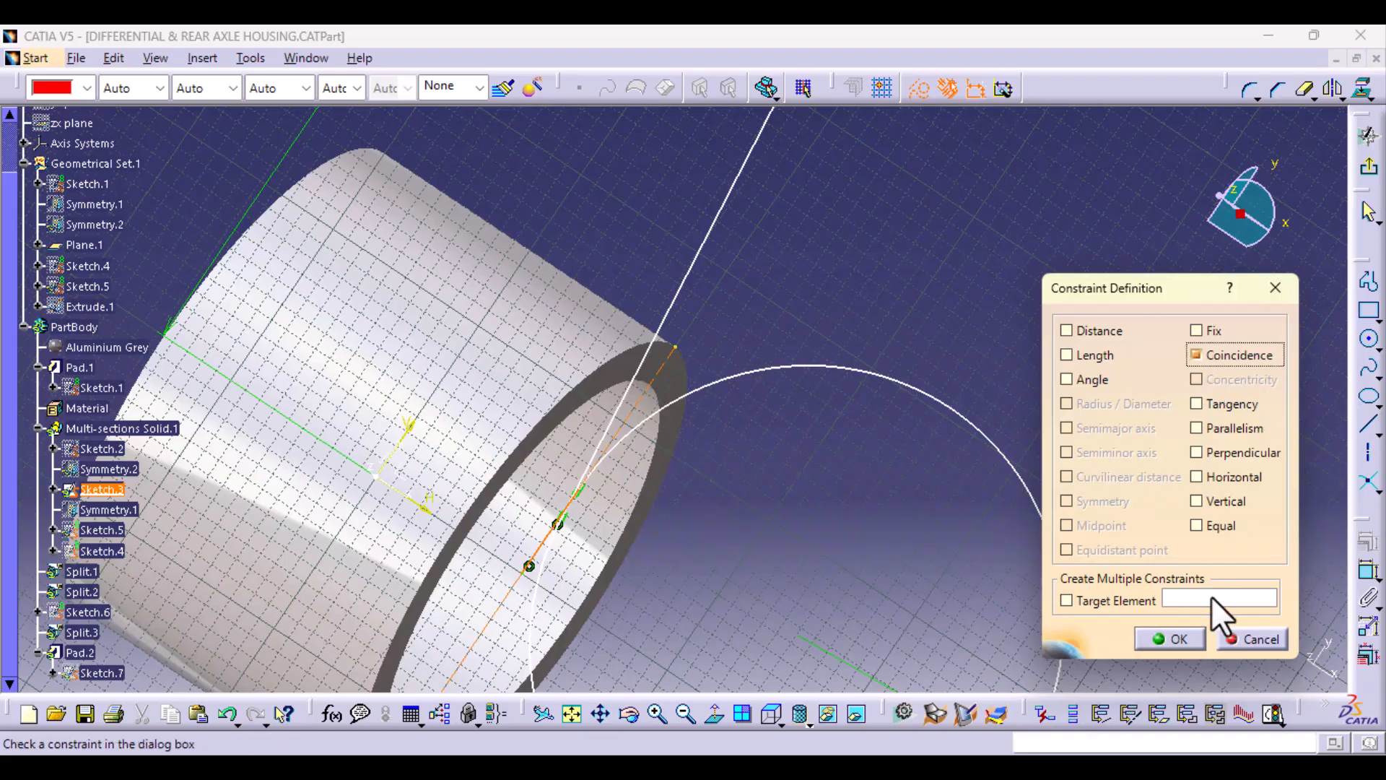
left_click(1256, 638)
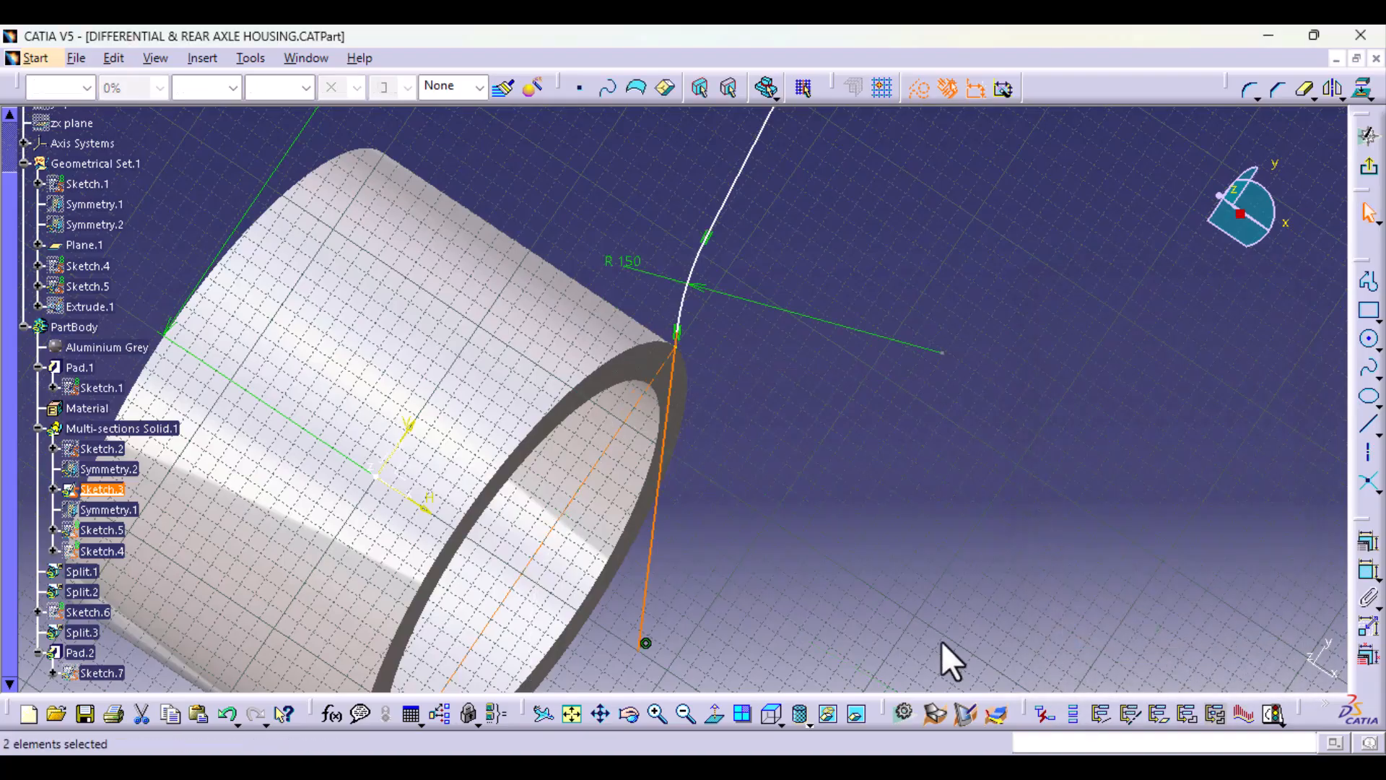
Step: View Sketch.3 from the top and examine its constraints and the slanted line's connection to the projected edge
left_click(771, 715)
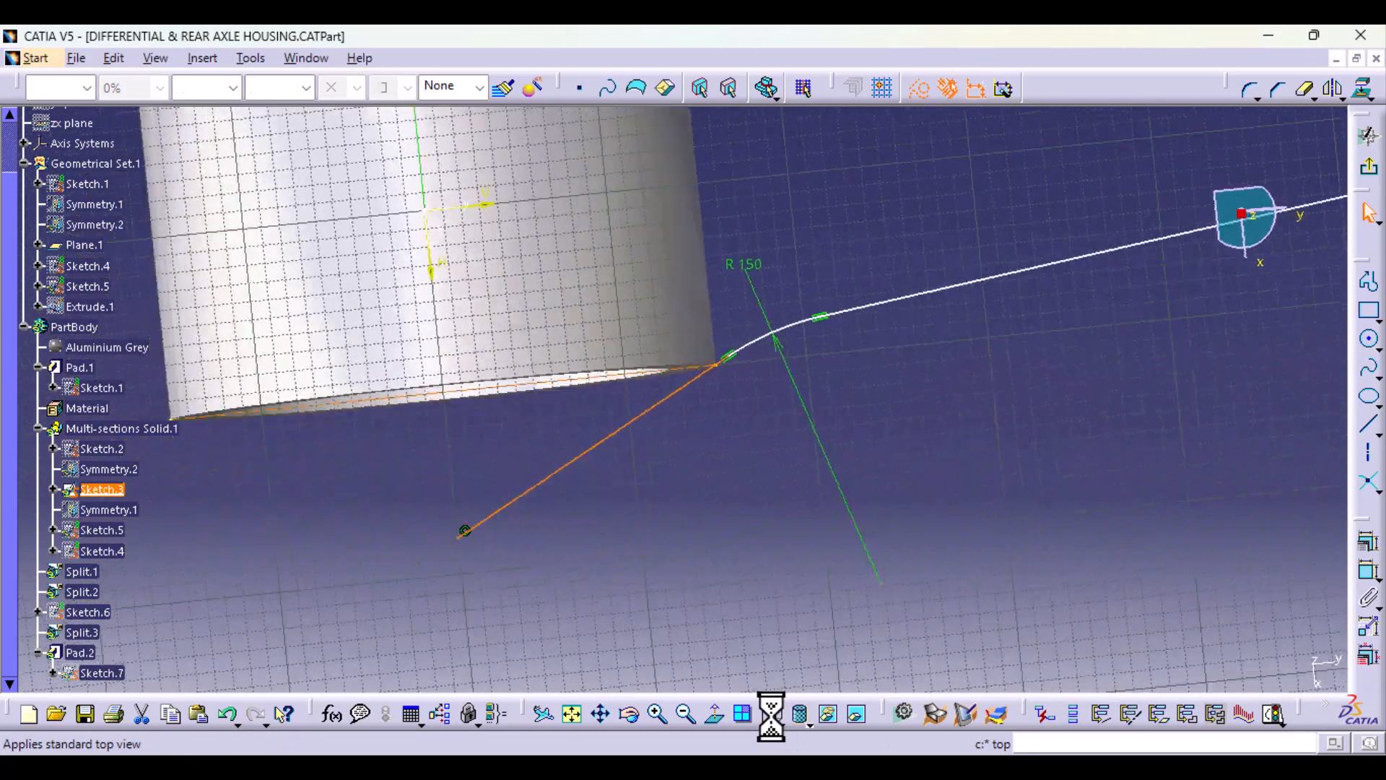
left_click(739, 465)
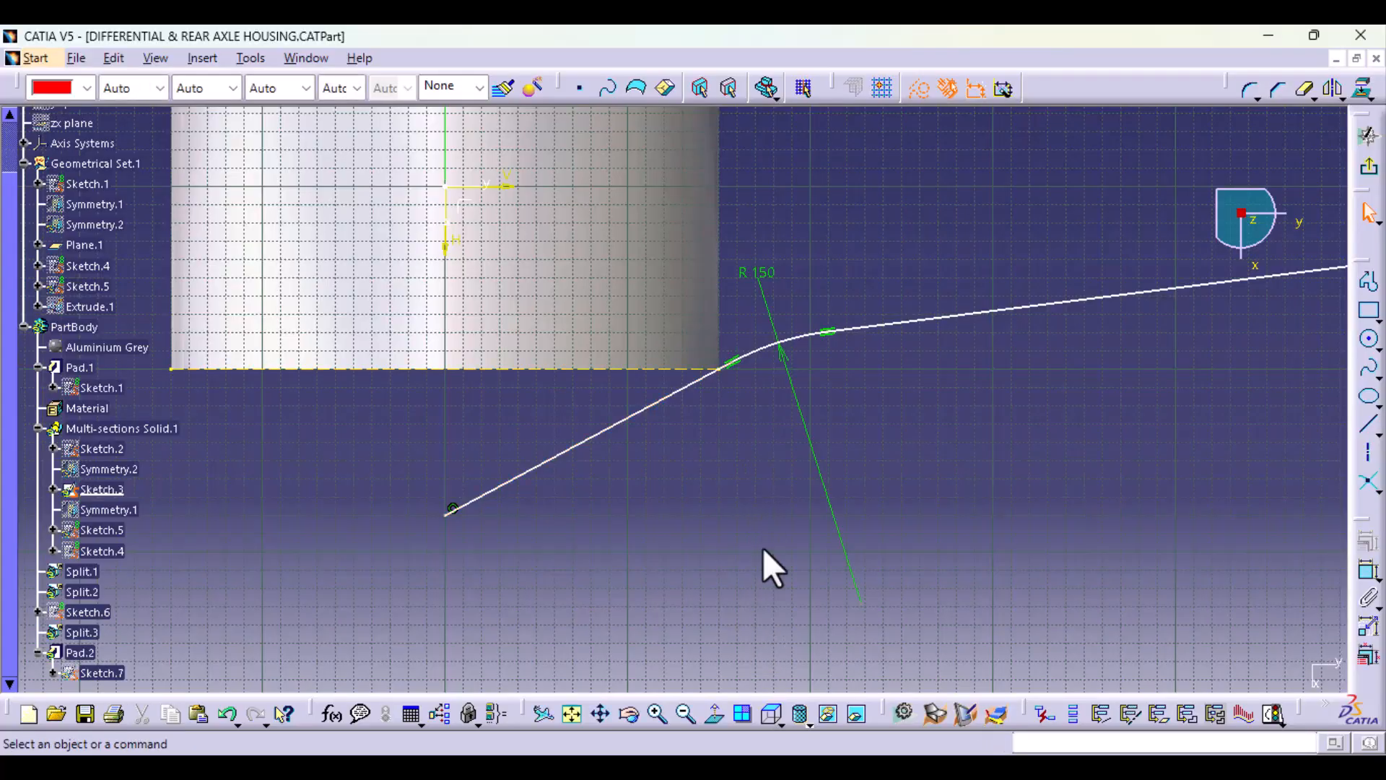
mouse_move(763, 549)
middle_mouse_down()
mouse_move(763, 564)
mouse_move(756, 339)
middle_mouse_up()
middle_click_drag(854, 396, 865, 618)
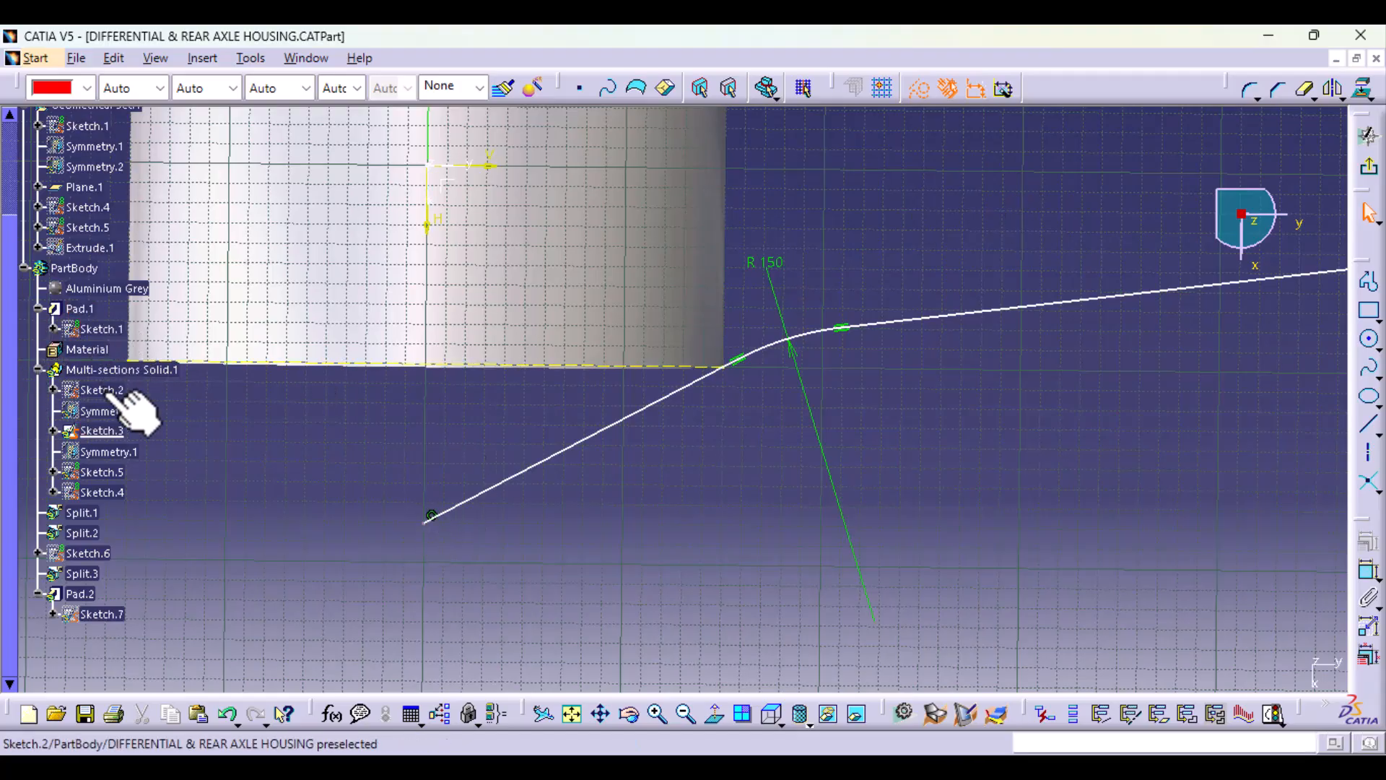
left_click(52, 430)
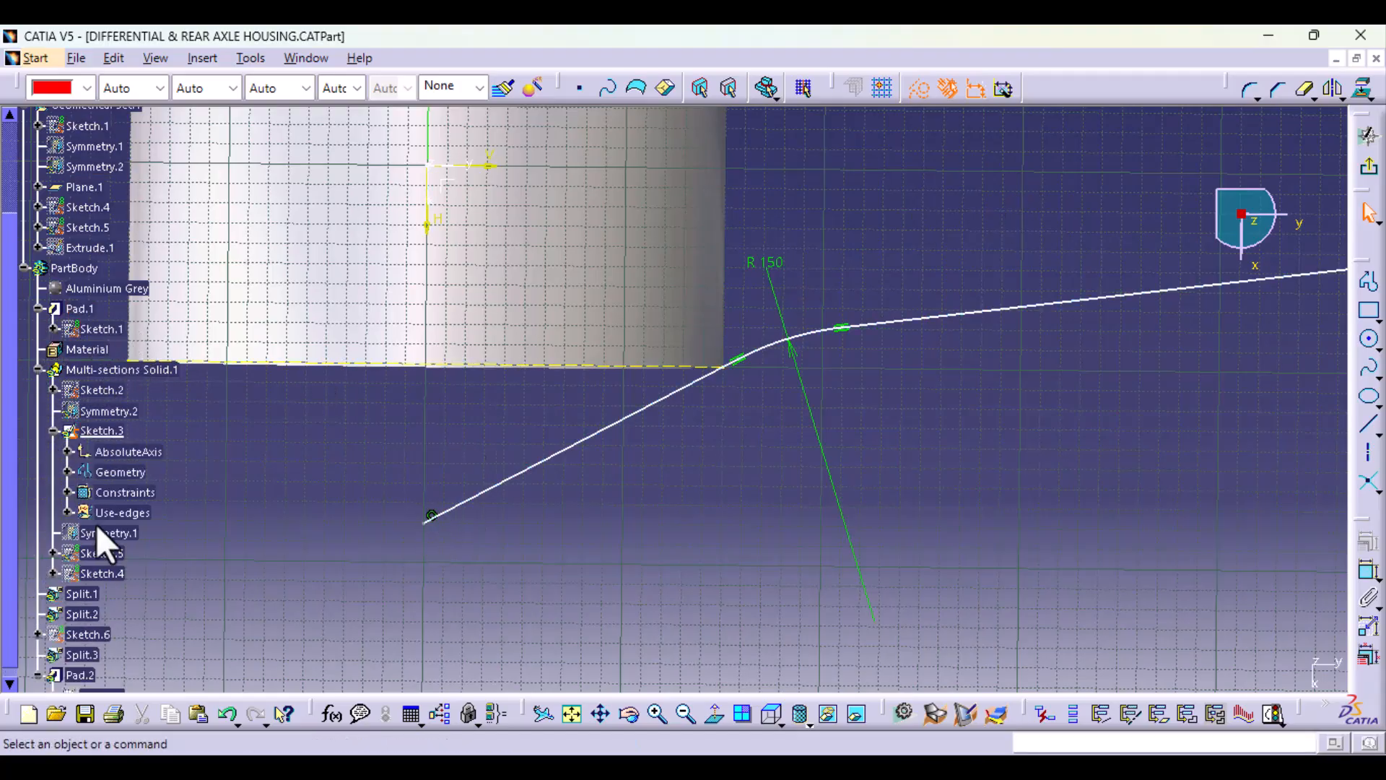
left_click(68, 492)
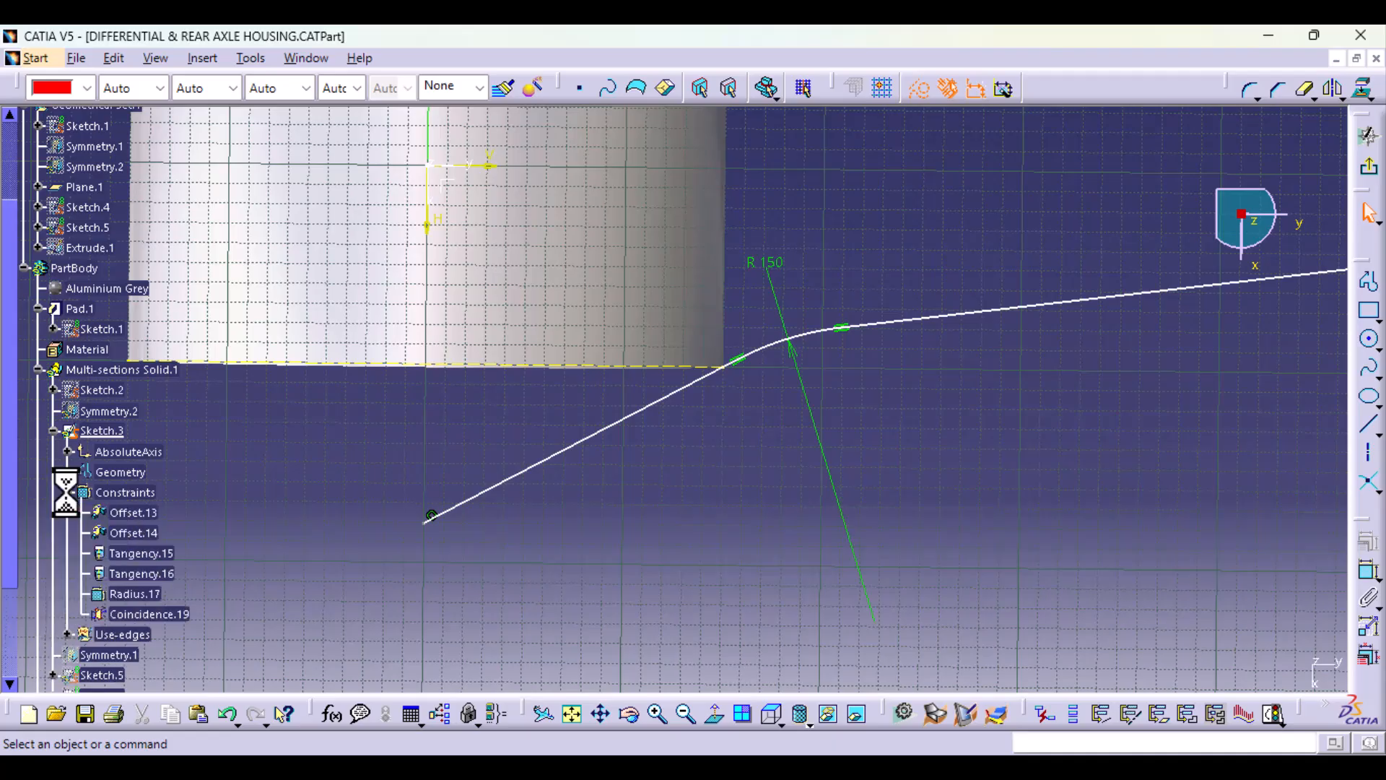
middle_click_drag(243, 604, 260, 542)
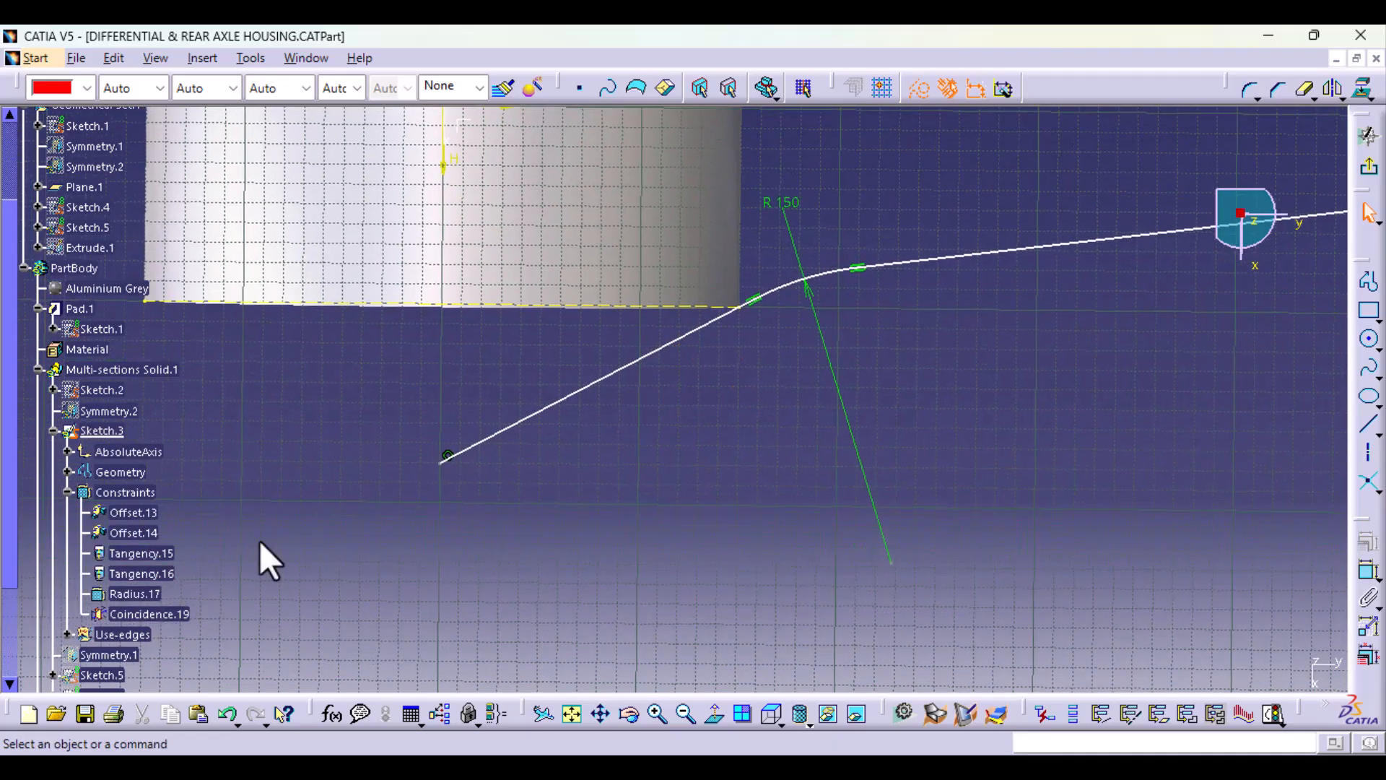
left_click(447, 456)
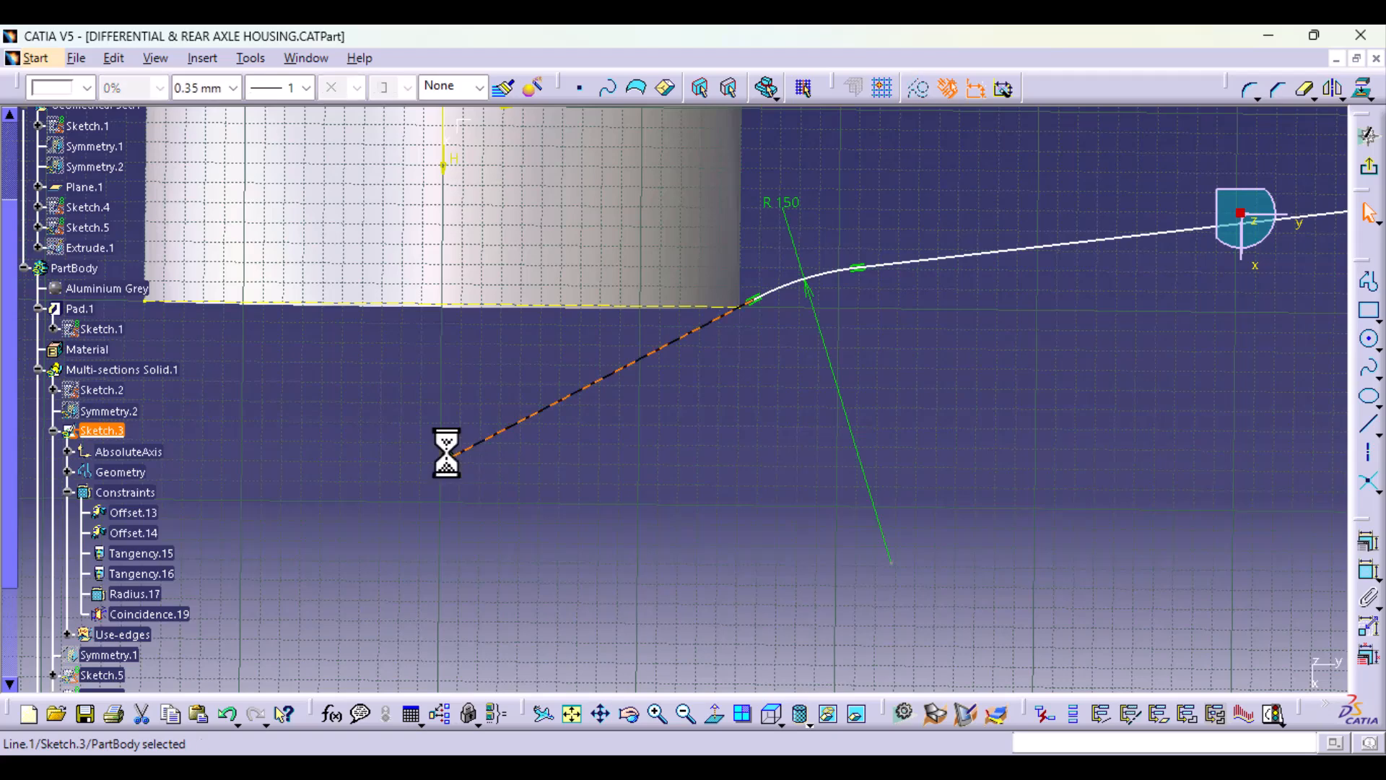
left_click(167, 608)
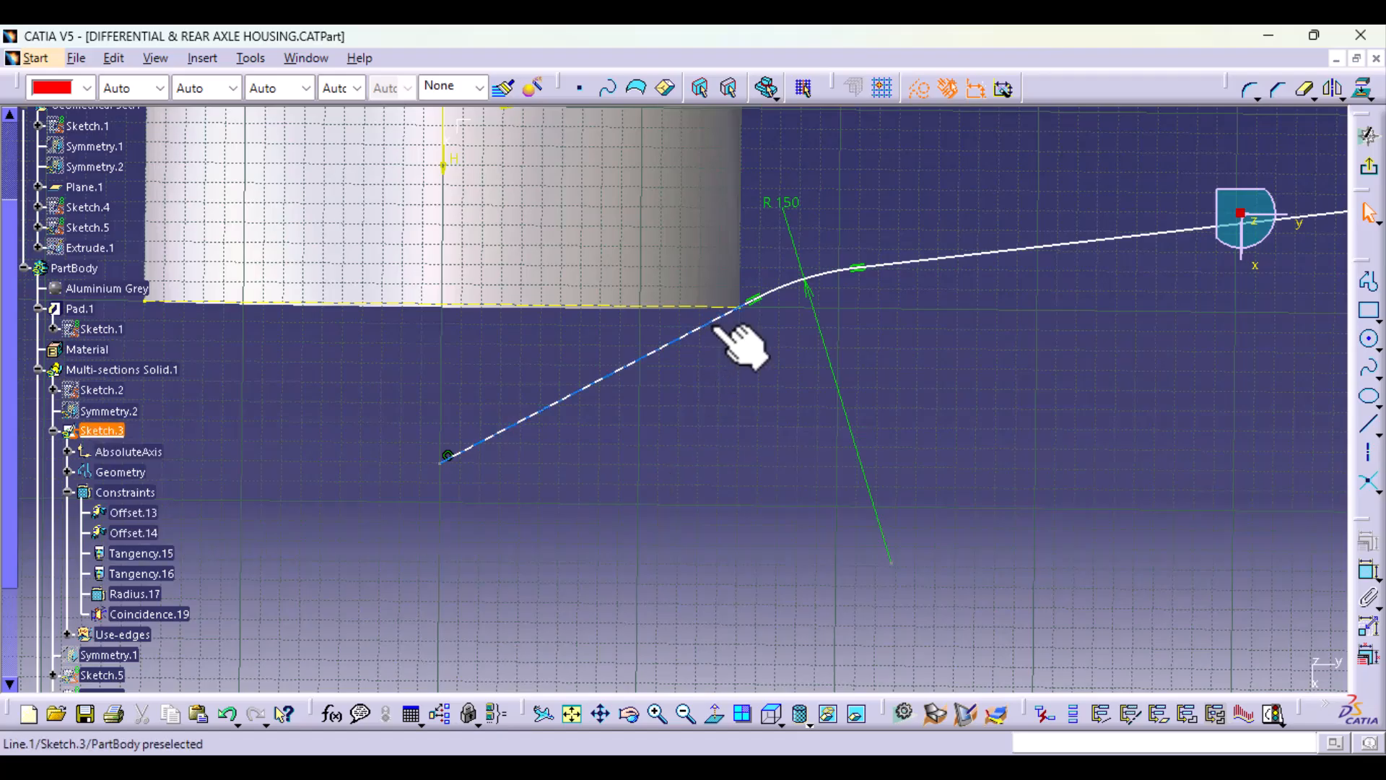
Step: Constrain the slanted profile line of Sketch.3 to be coincident with the arm-side endpoint of the projected ring edge
left_click_drag(717, 329, 724, 338)
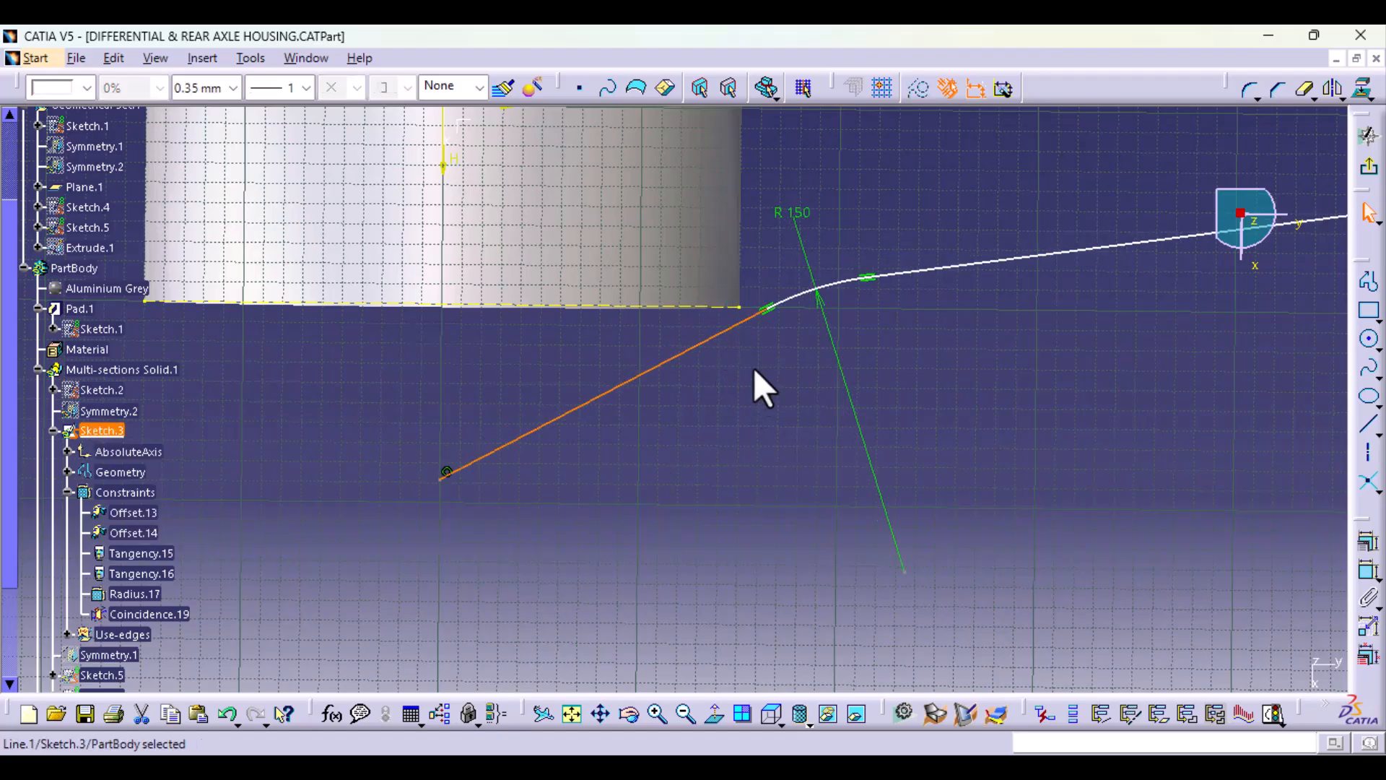
left_click(737, 310, "ctrl")
left_click(1368, 540)
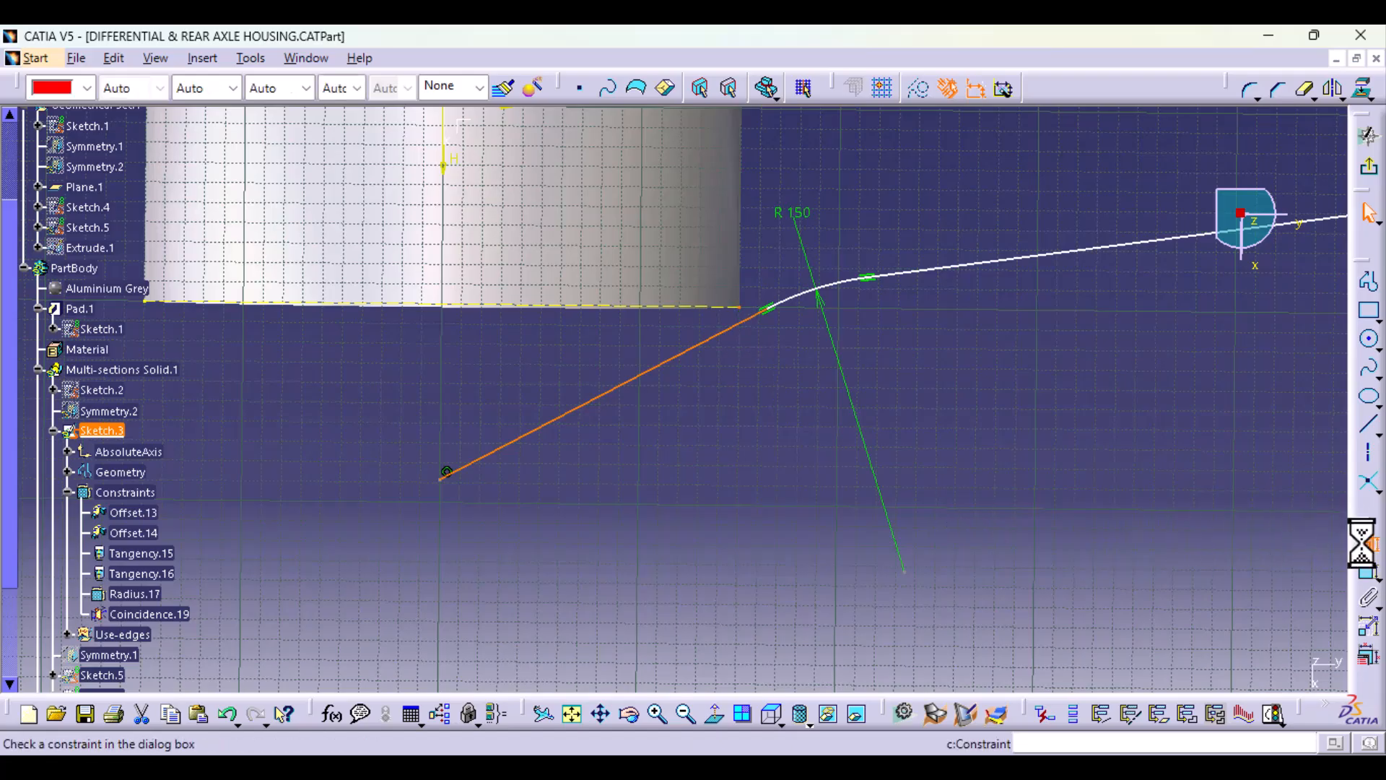
left_click(1215, 357)
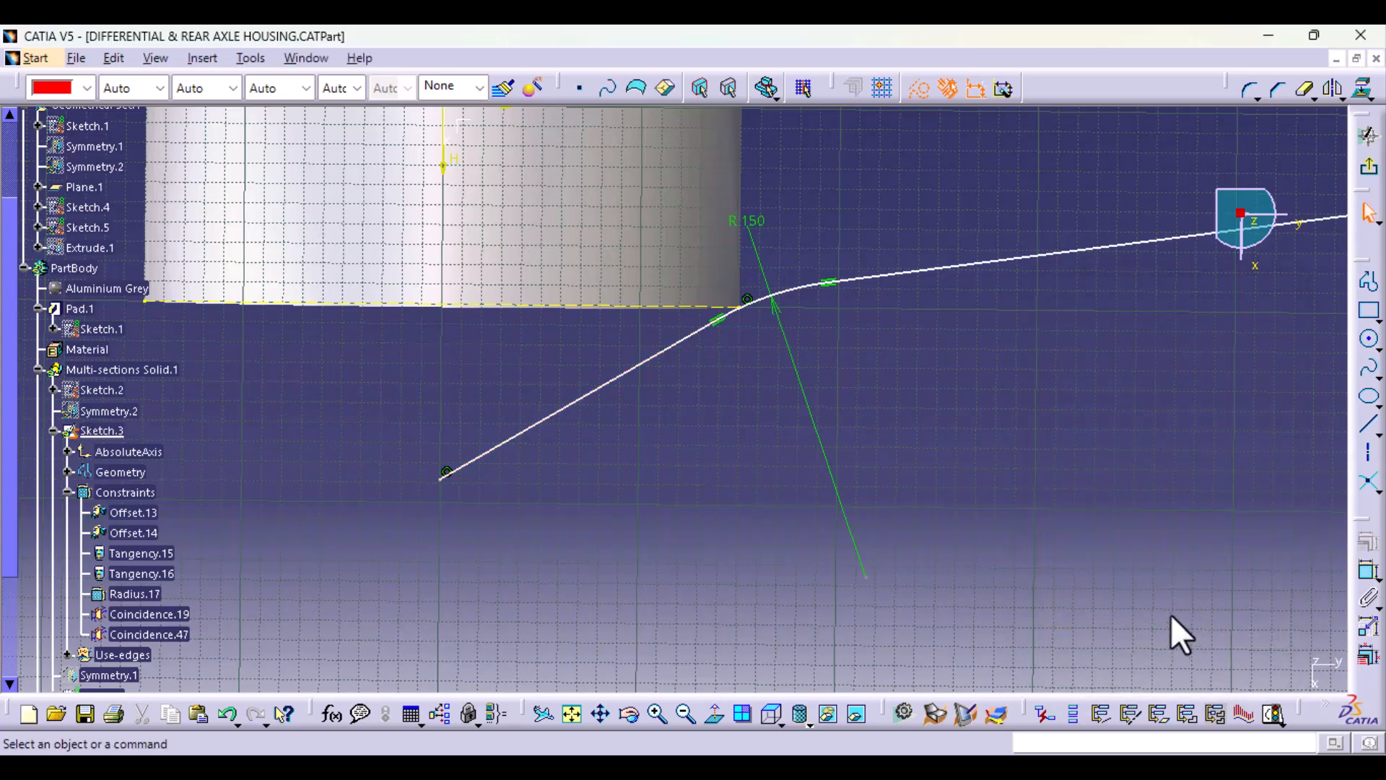
Step: Move the lower end of the R 150 arc in Sketch.3 onto the endpoint of the projected ring edge
middle_click_drag(969, 421, 960, 293)
mouse_move(888, 374)
middle_mouse_down()
mouse_move(838, 458)
mouse_move(721, 585)
middle_mouse_up()
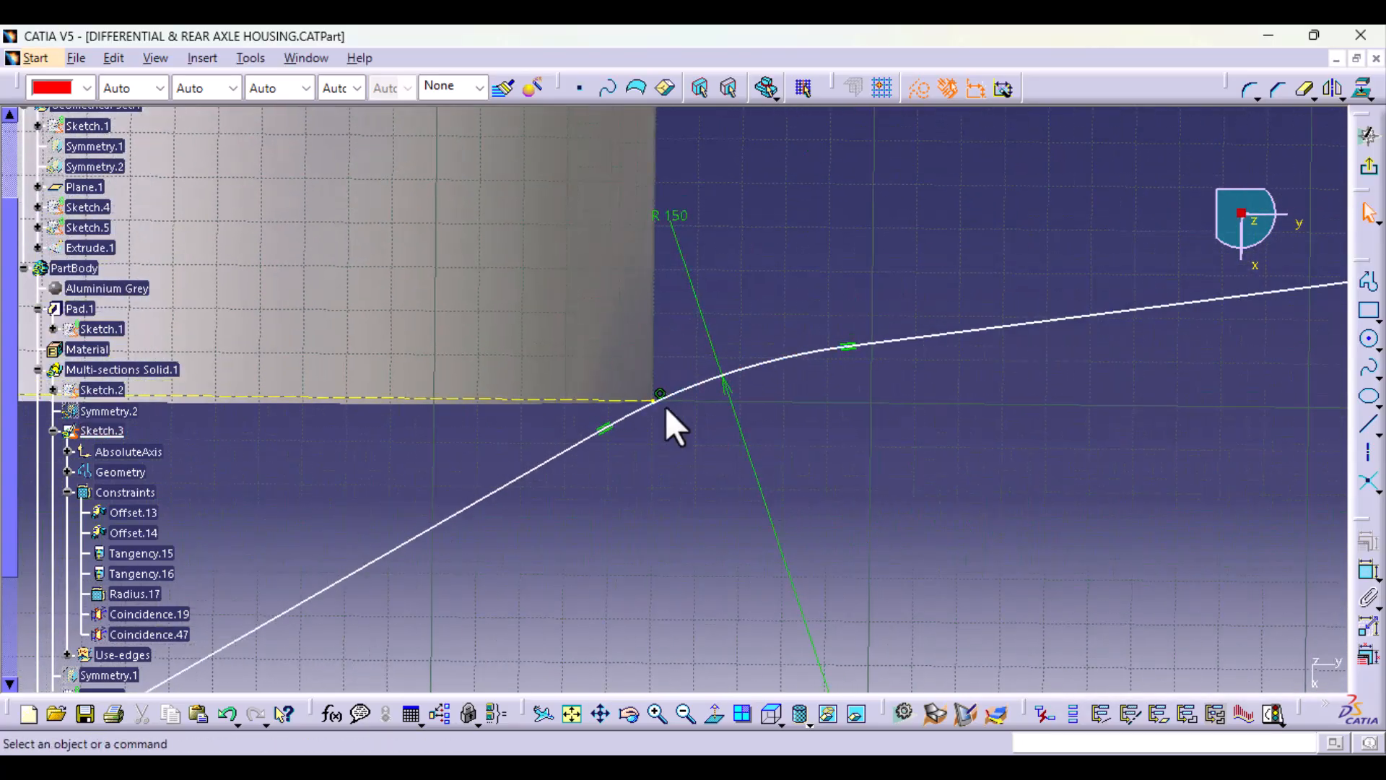
left_click_drag(624, 423, 698, 390)
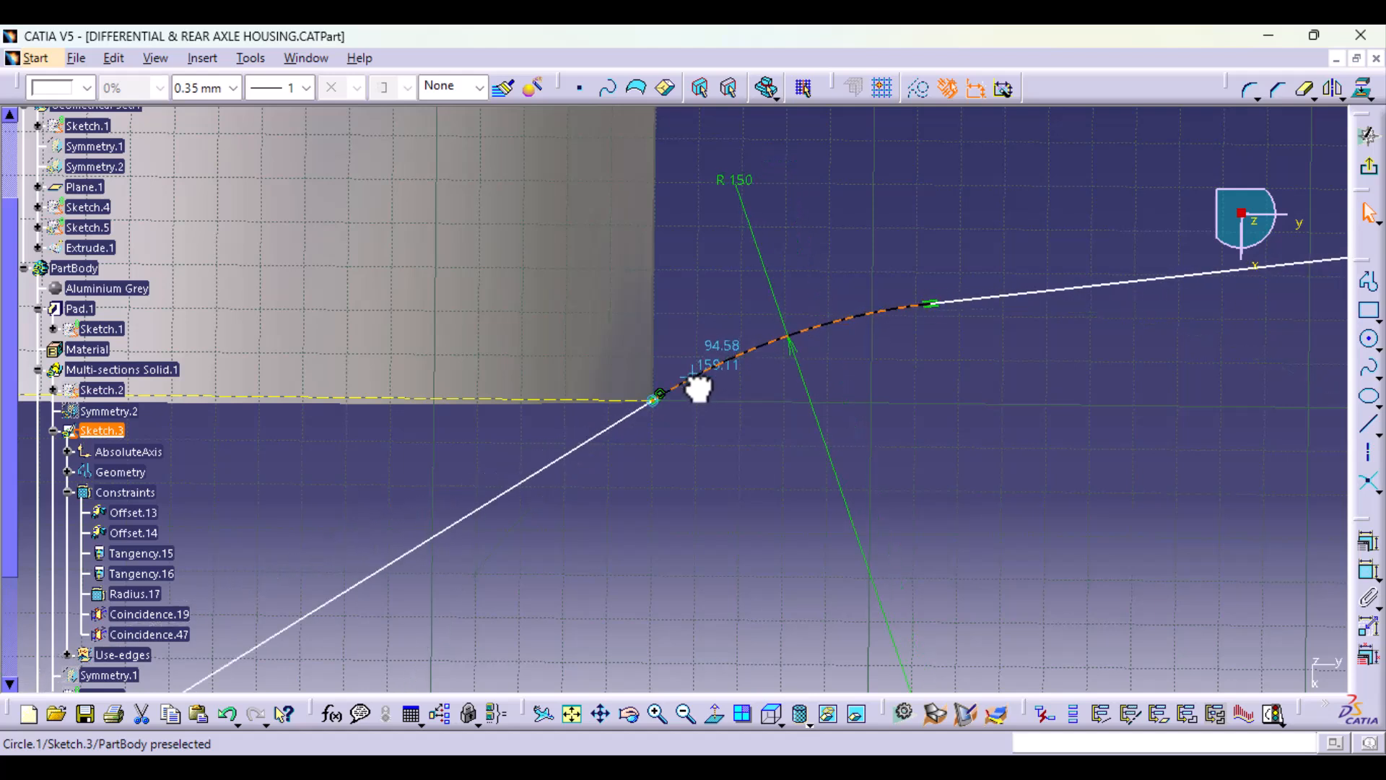
left_click(748, 559)
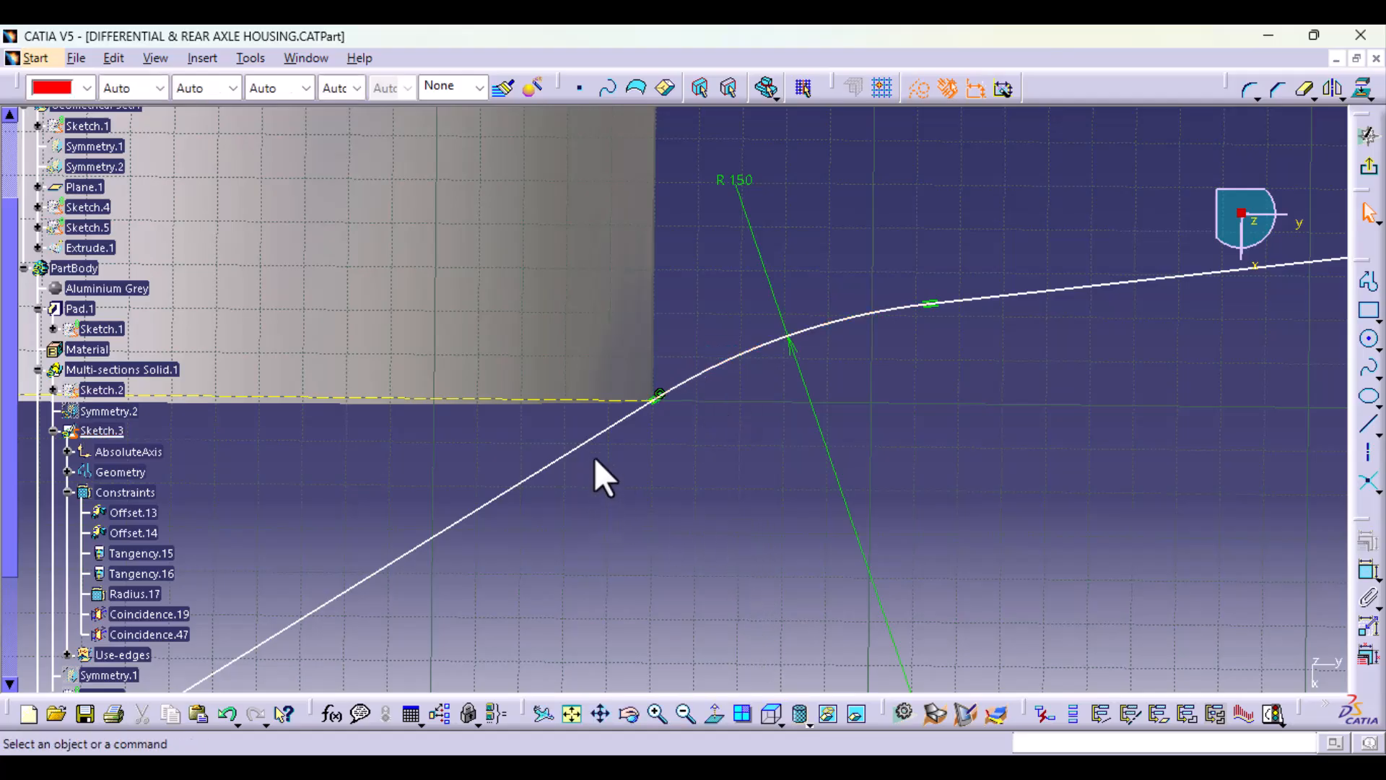
left_click_drag(605, 432, 620, 431)
Step: Exit Sketch.3 to update the solid and save the part
mouse_move(1207, 501)
middle_mouse_down()
mouse_move(1179, 607)
mouse_move(1179, 686)
mouse_move(1211, 639)
middle_mouse_up()
left_click(1372, 179)
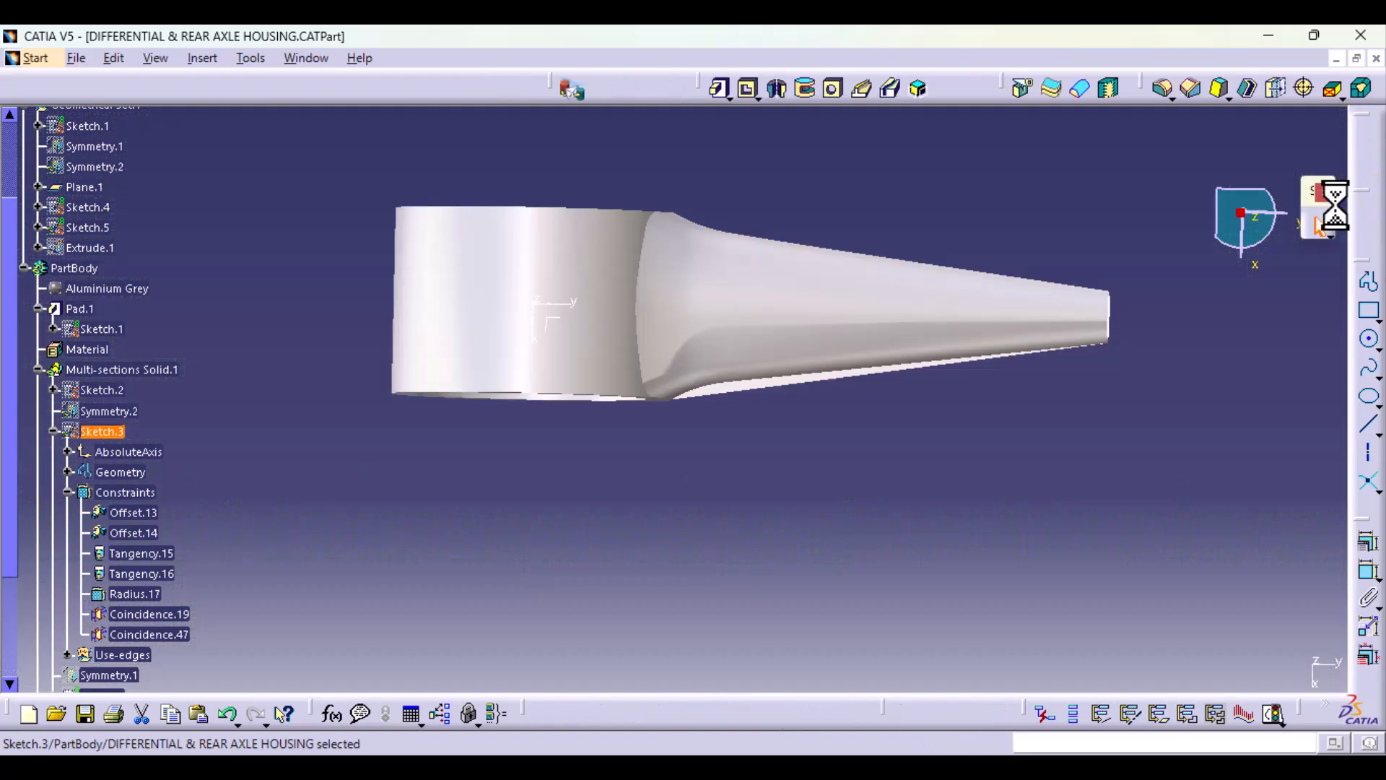
mouse_move(950, 424)
middle_mouse_down()
mouse_move(752, 458)
mouse_move(584, 551)
mouse_move(559, 509)
mouse_move(434, 501)
mouse_move(826, 393)
mouse_move(926, 418)
middle_mouse_up()
middle_click_drag(622, 578, 681, 587)
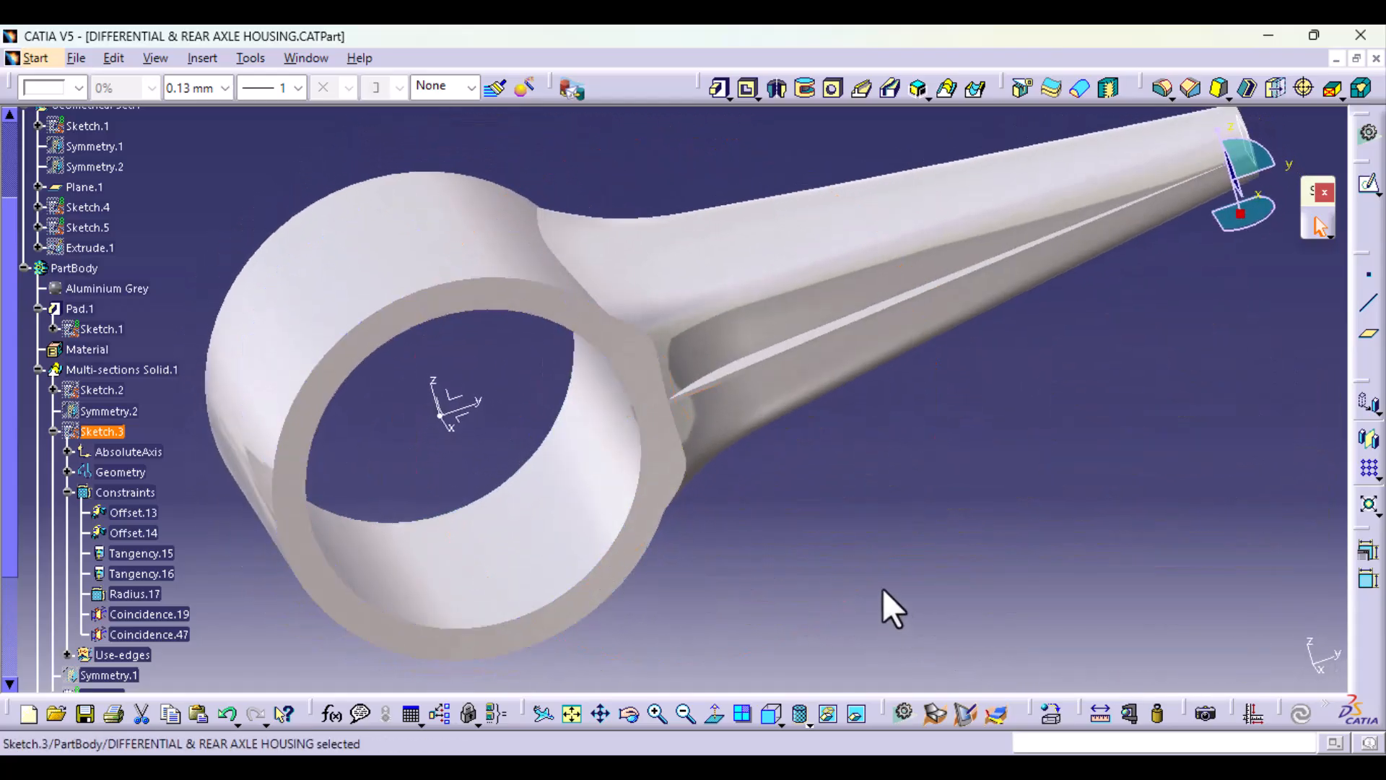
key("ctrl+s")
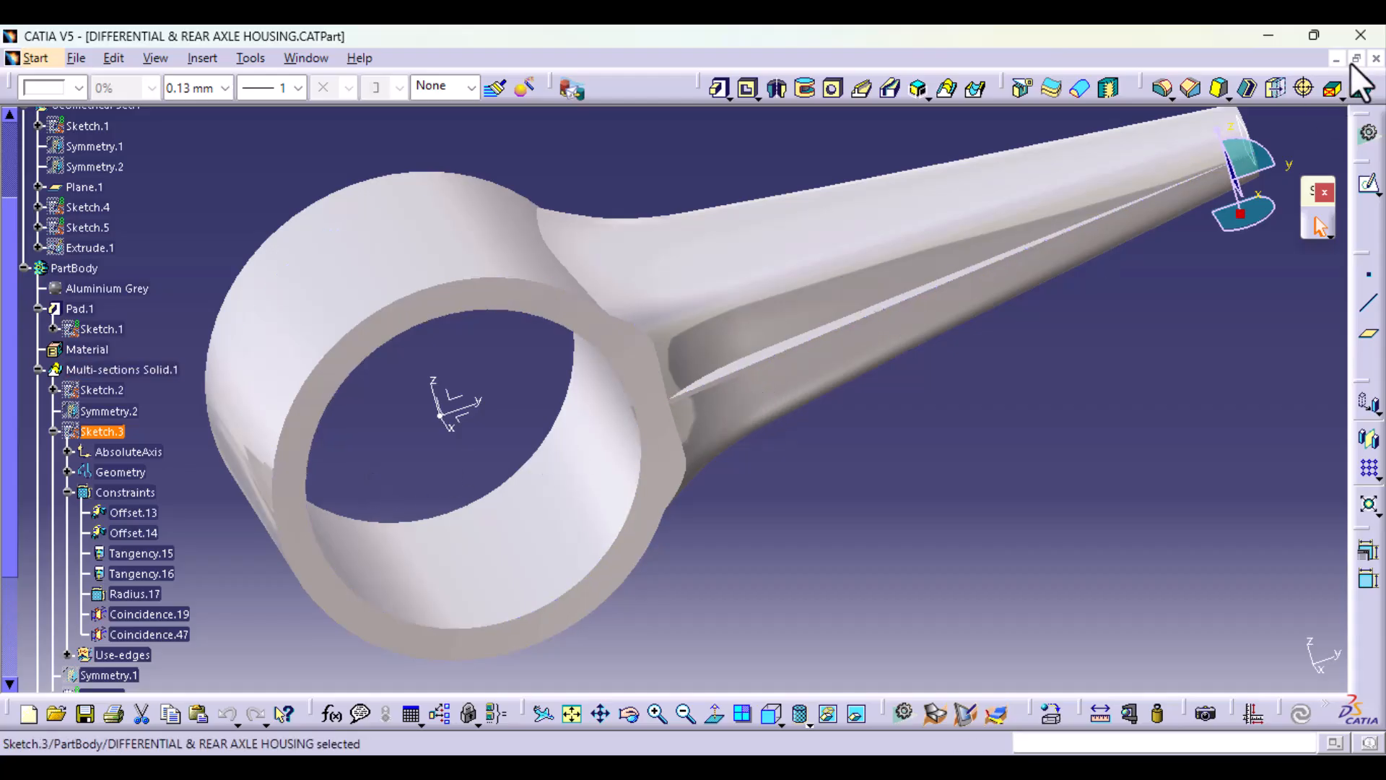
Step: Try to shell the body with a 5 mm inside thickness, removing the ring's bore face and the arm's small end face
left_click(1248, 89)
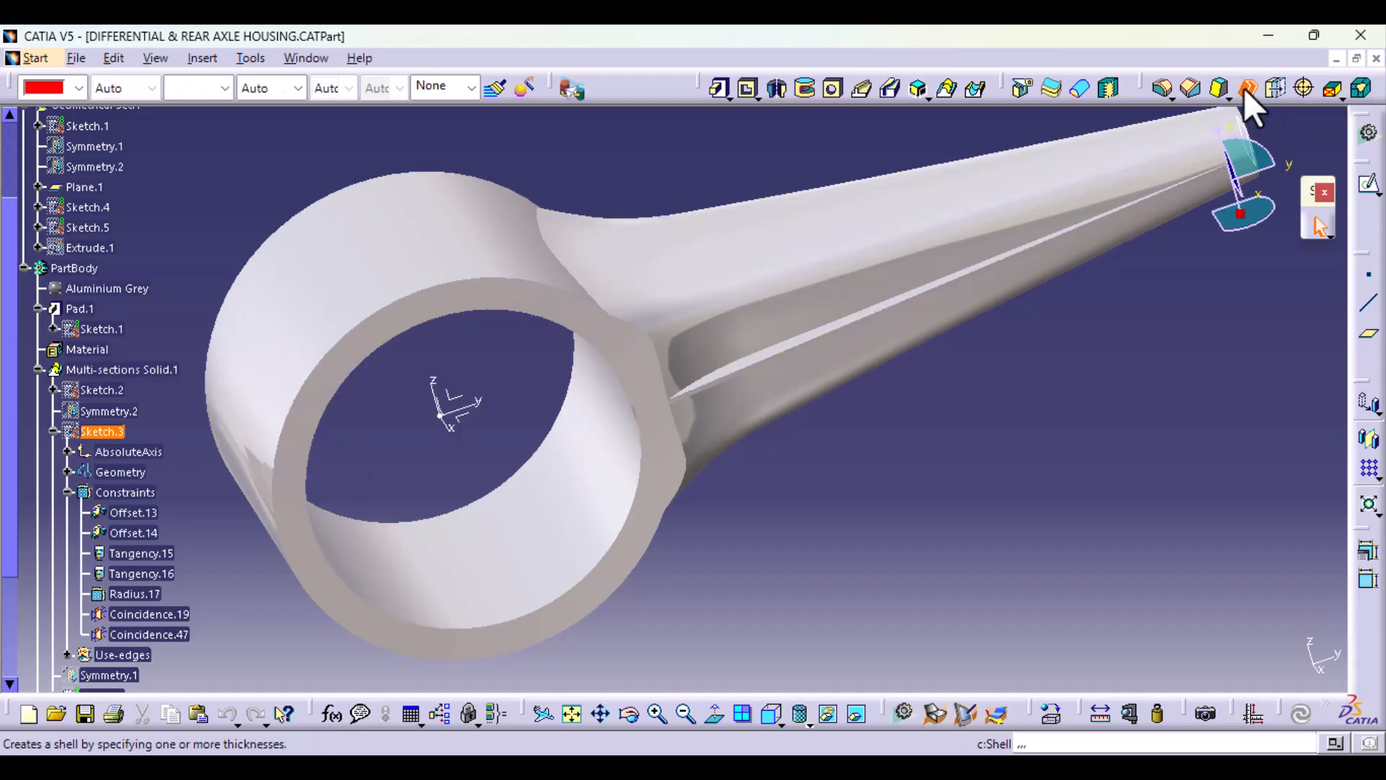
left_click(578, 511)
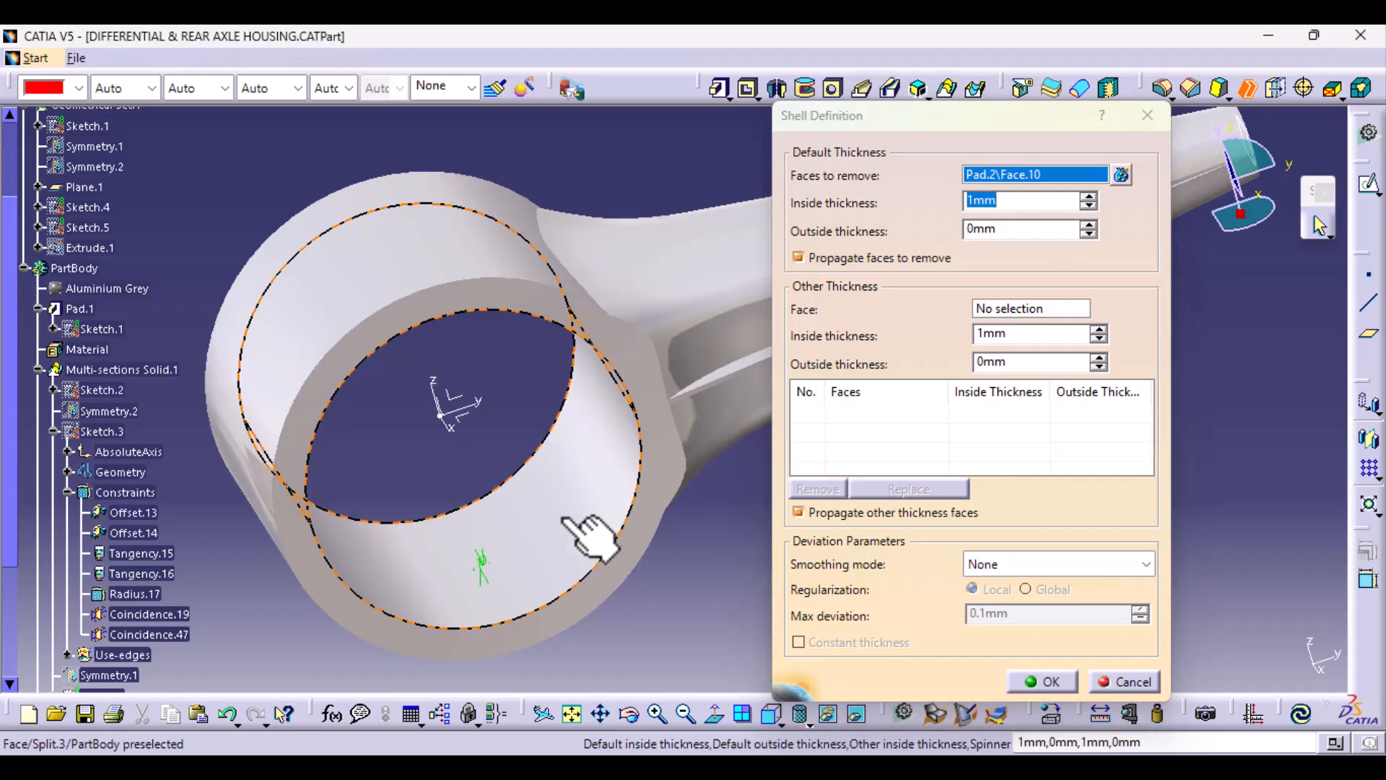
middle_click_drag(585, 523, 519, 393)
left_click(510, 385)
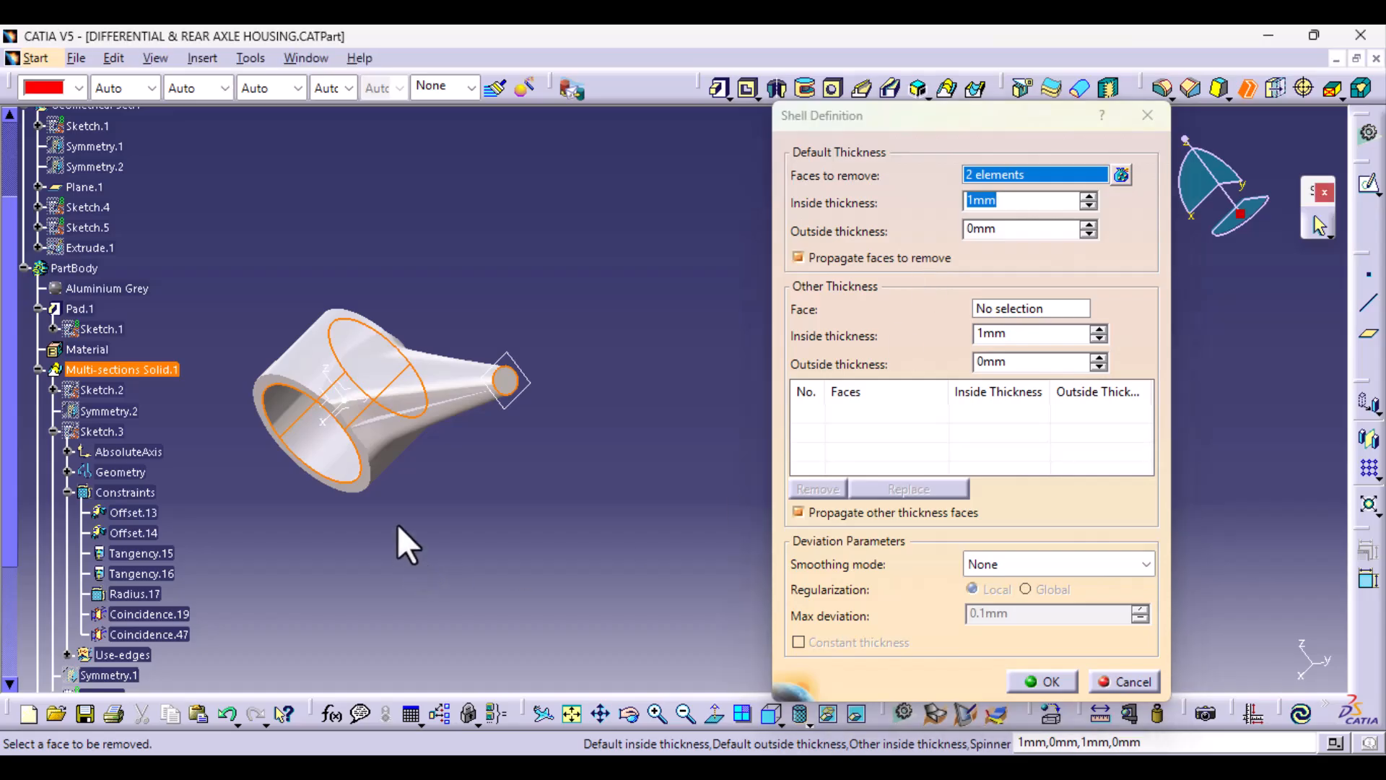
middle_click_drag(402, 537, 706, 449)
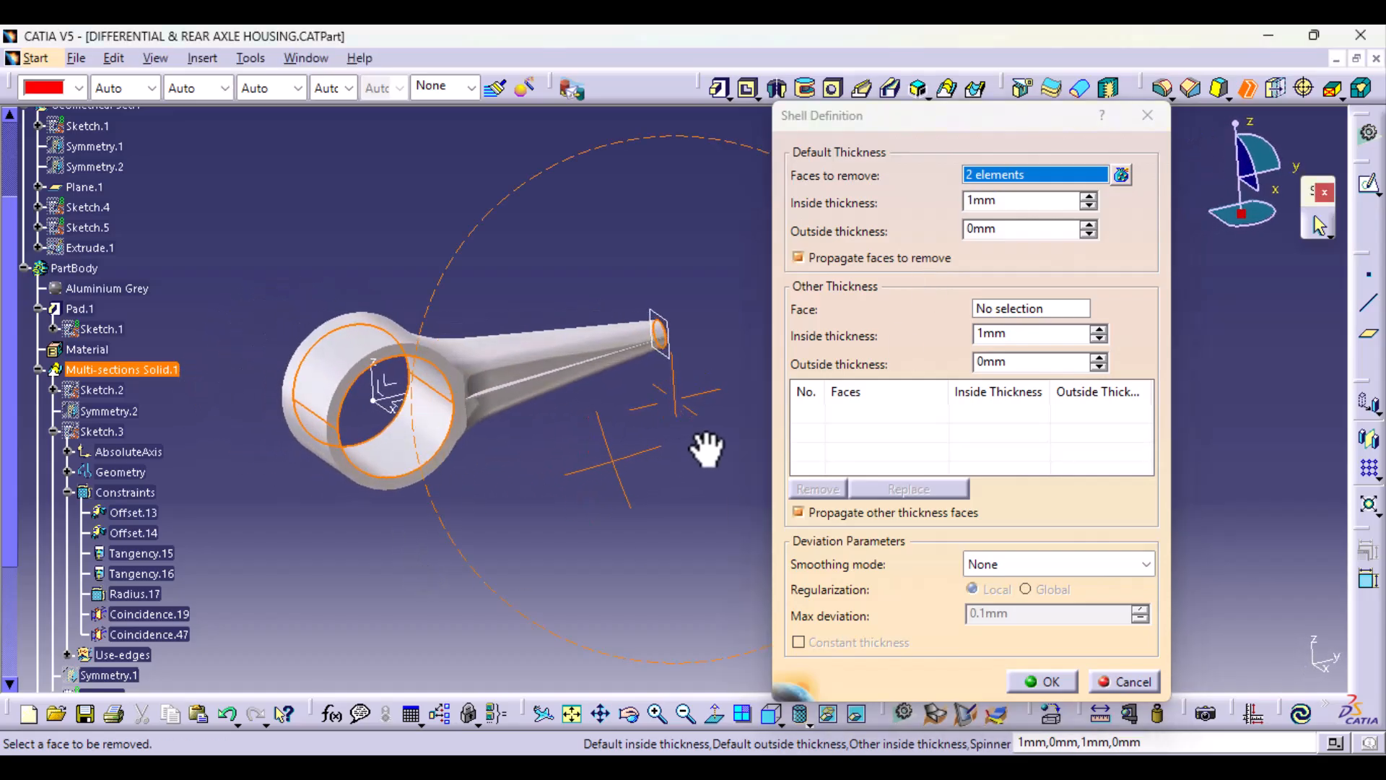
left_click(1087, 196)
left_click(1086, 196)
left_click(1087, 196)
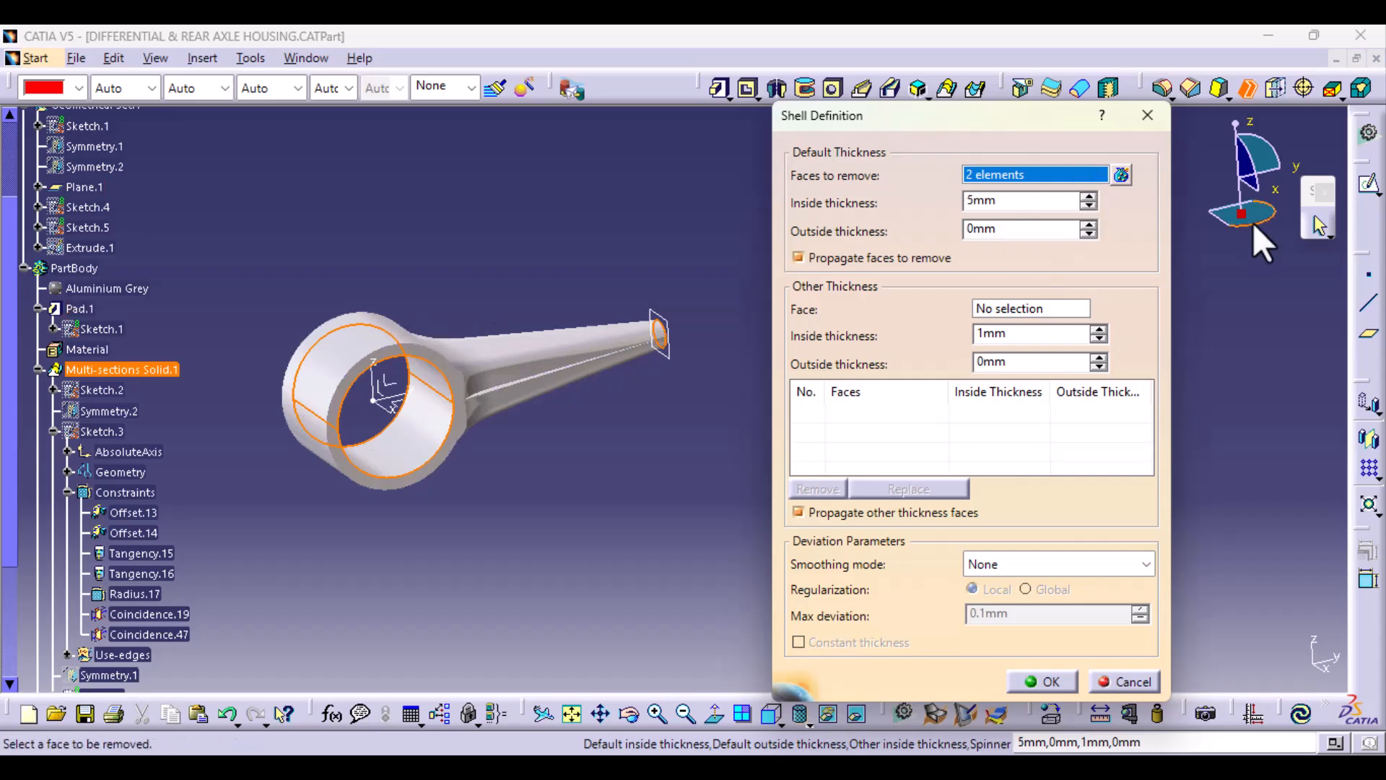
left_click(1055, 683)
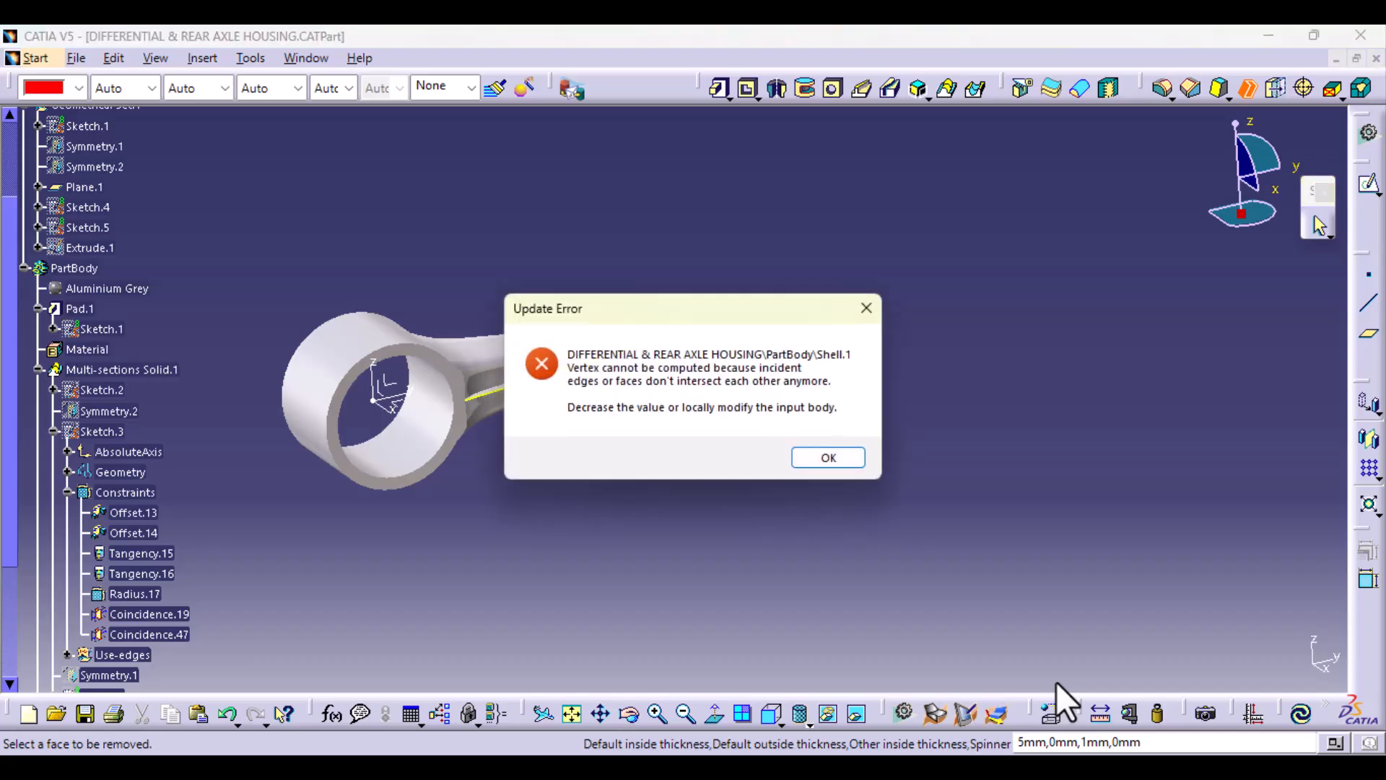
Step: Dismiss the update error, inspect the highlighted edge along the arm's rib and cancel the shell
left_click_drag(660, 309, 888, 306)
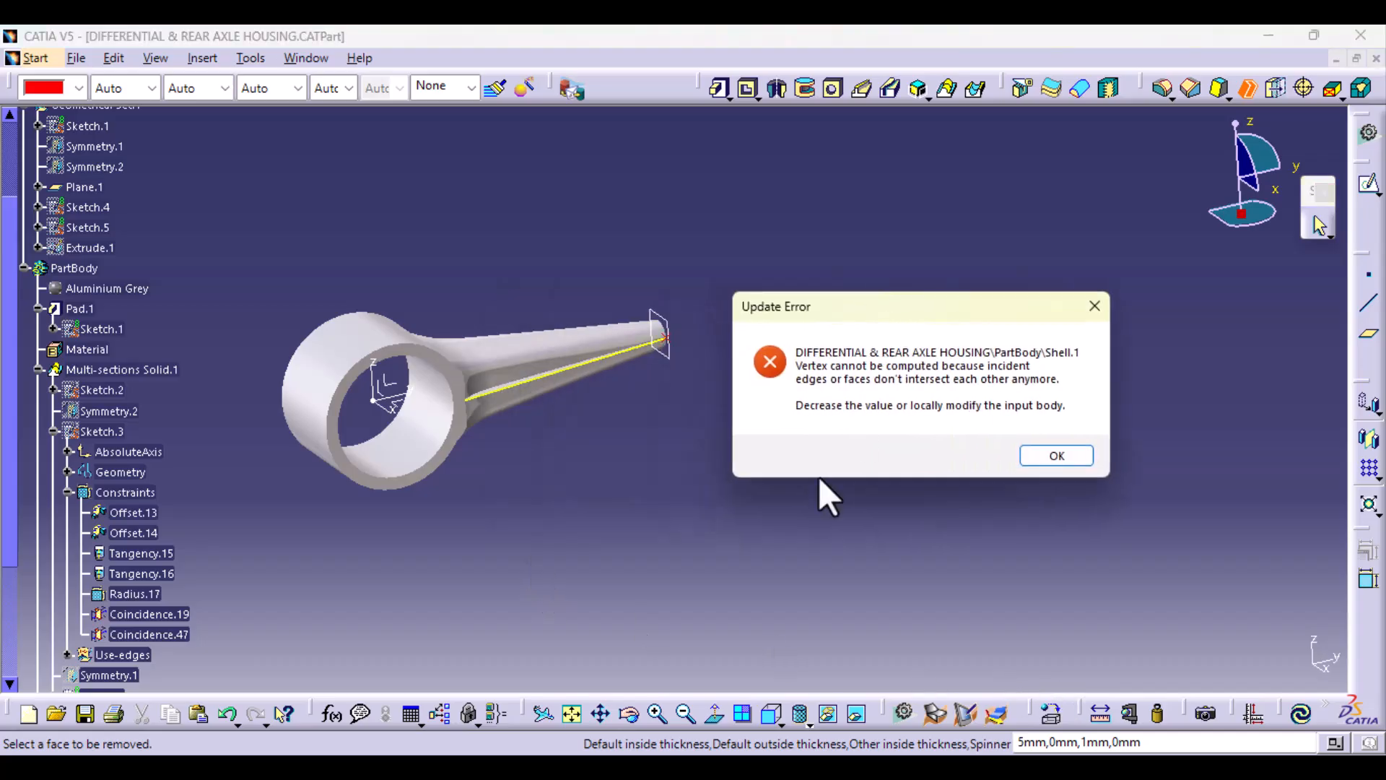
left_click(649, 527)
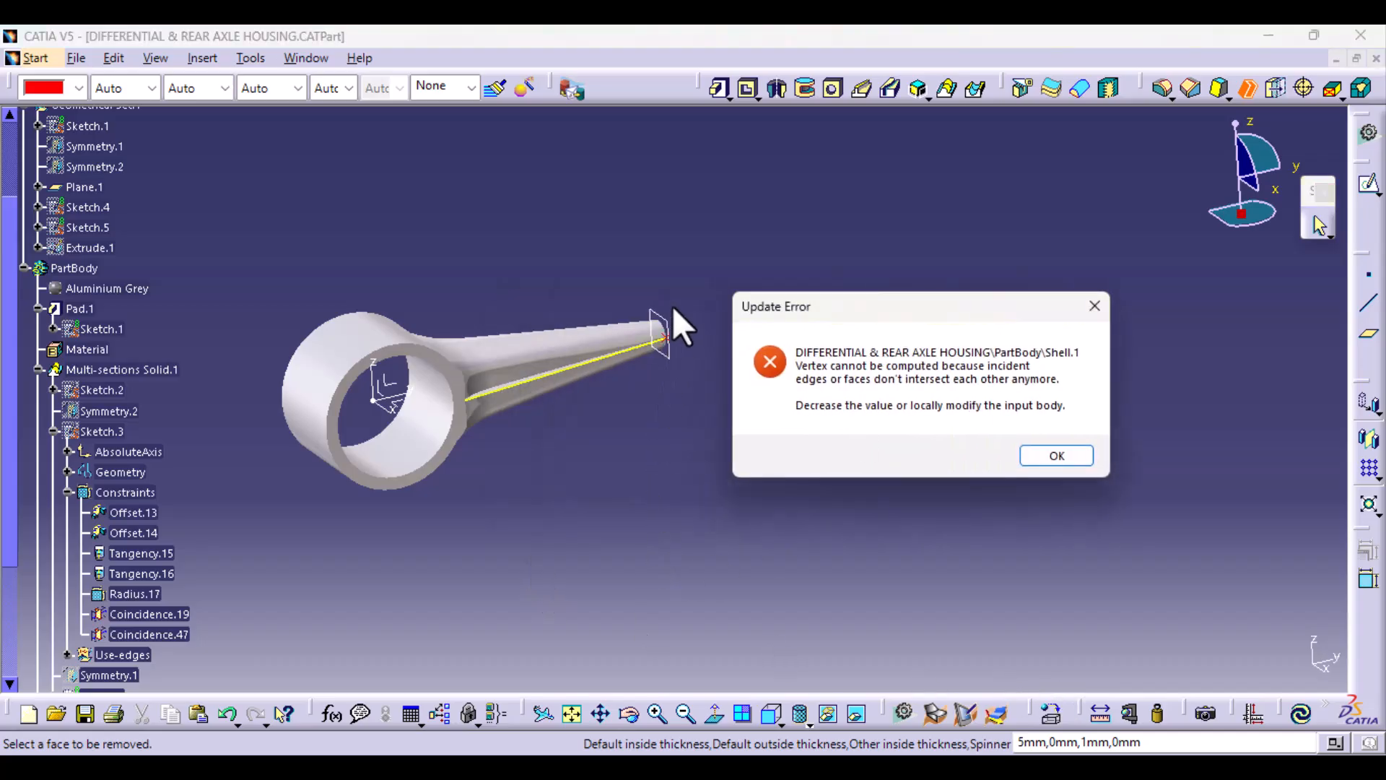
left_click(1081, 456)
middle_click_drag(544, 535, 588, 306)
middle_click_drag(552, 415, 1191, 433)
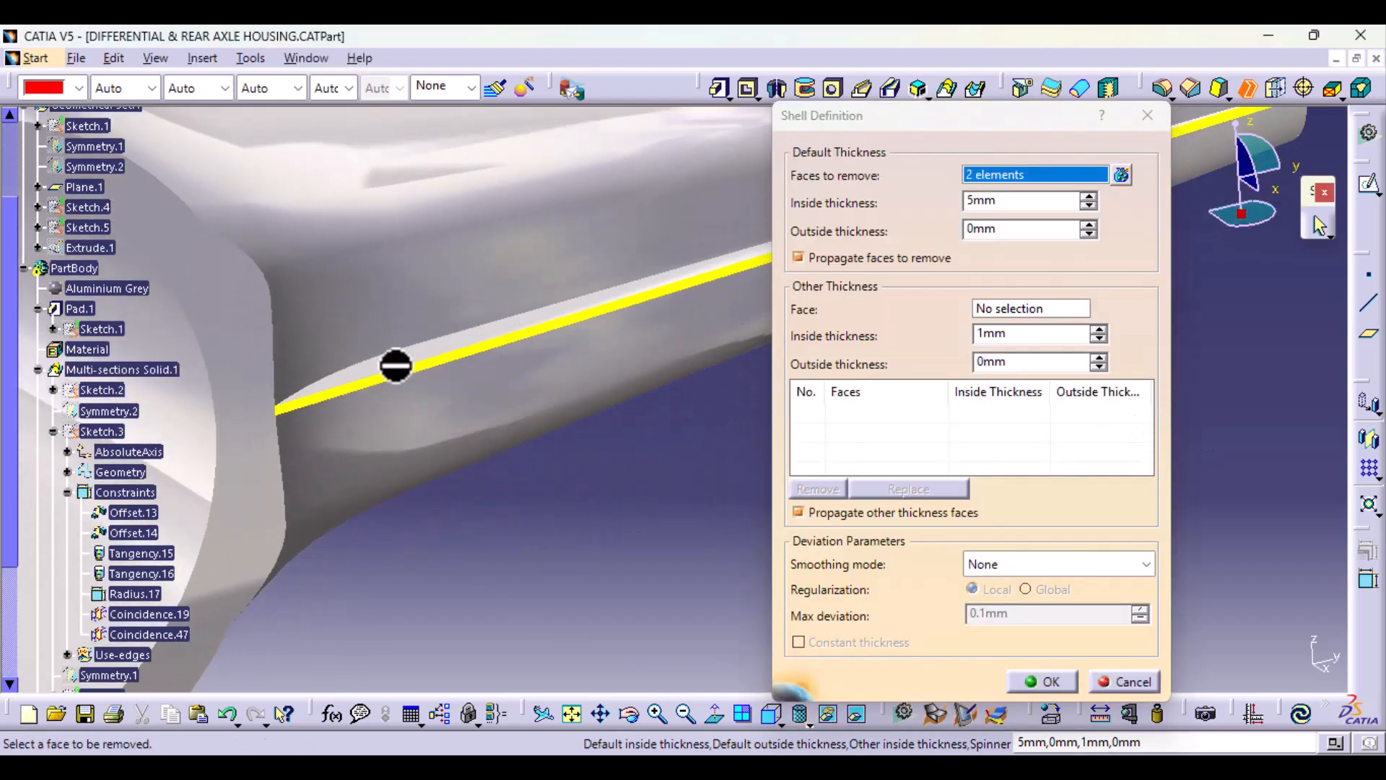
left_click(1142, 677)
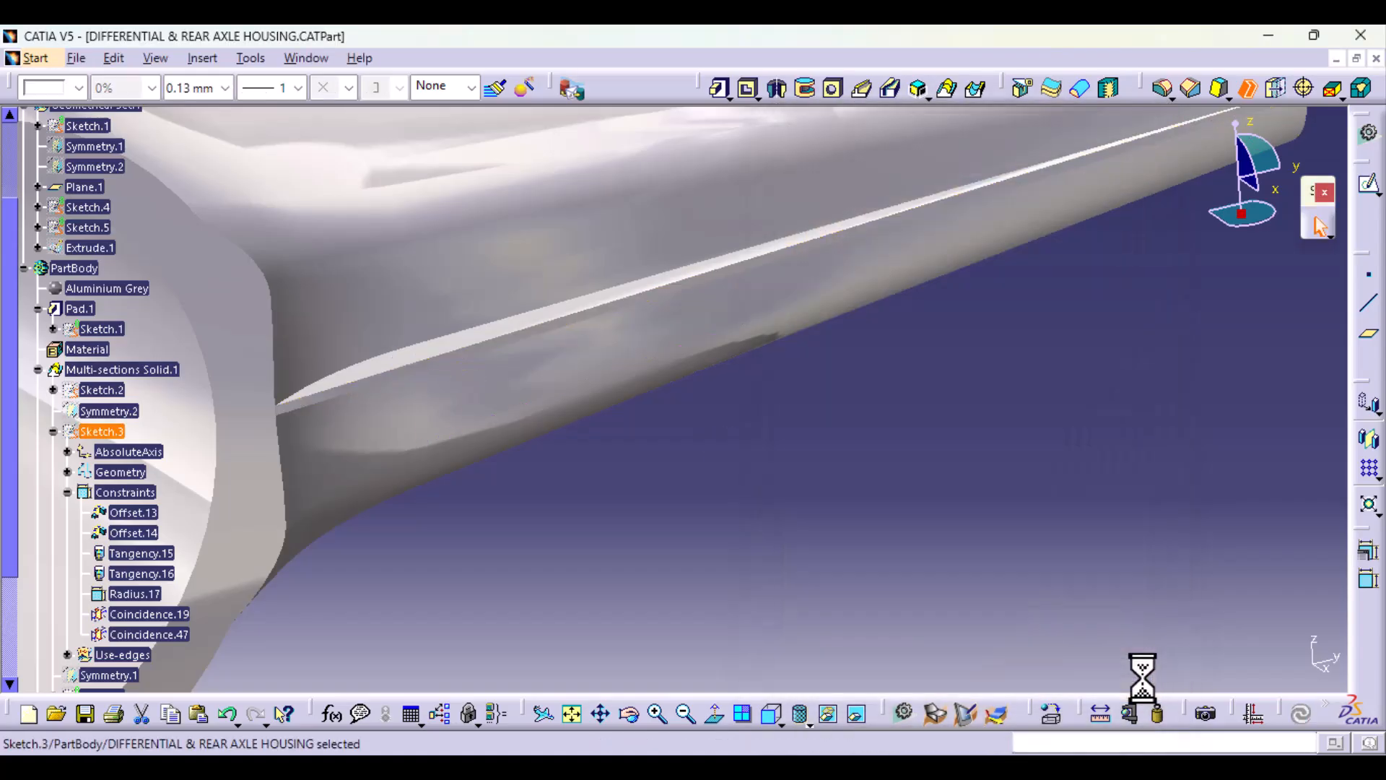
Step: Delete the thin rib Pad.2 along the arm, keeping its profile Sketch.7
scroll(167, 577, "down", 3)
scroll(166, 577, "down", 2)
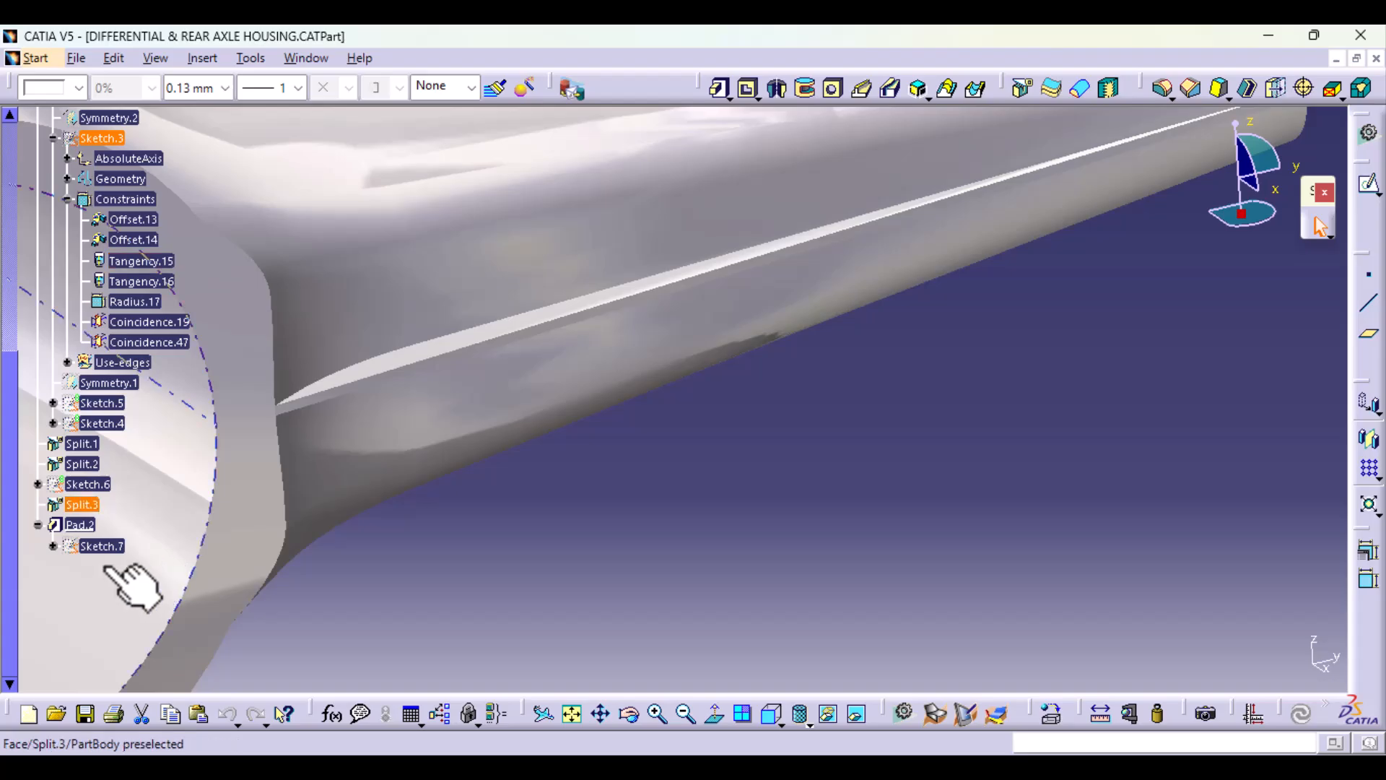
left_click(85, 525)
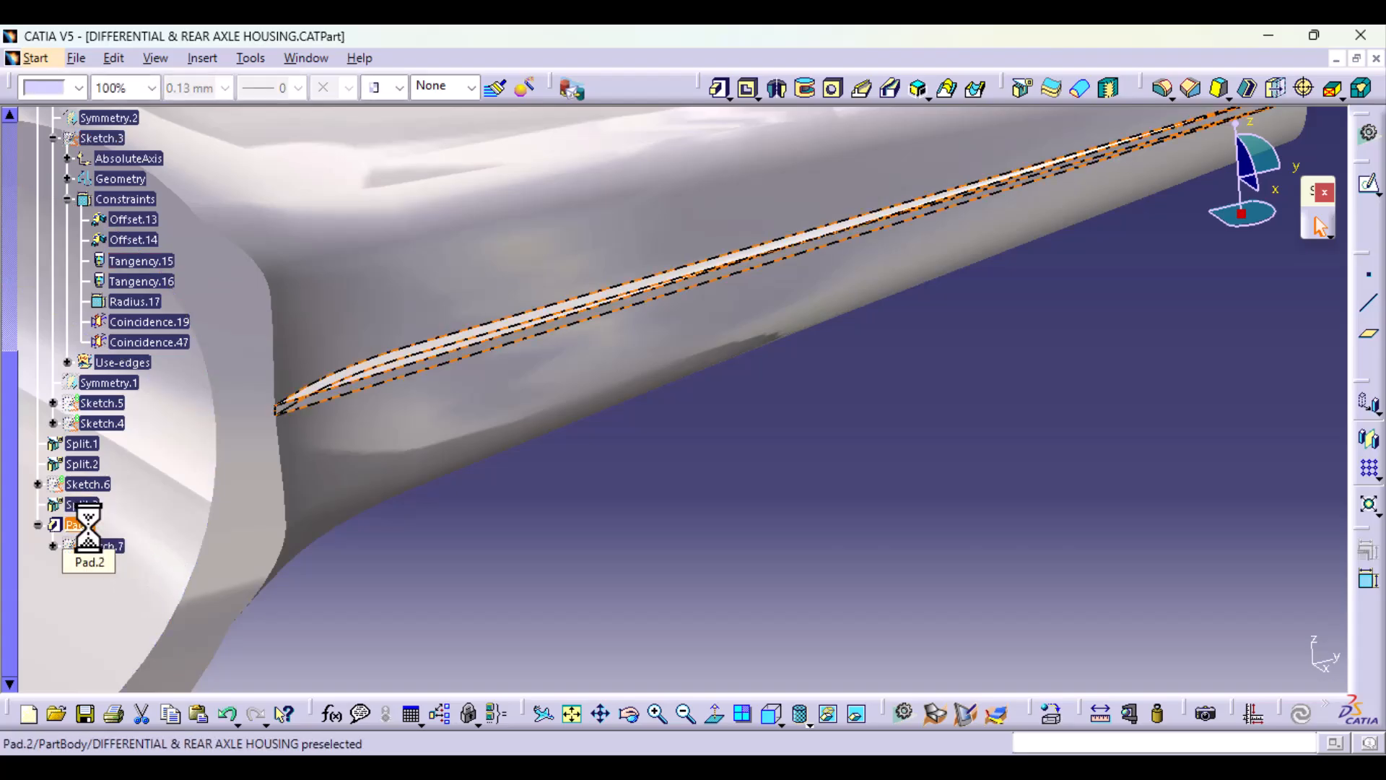
key("Delete")
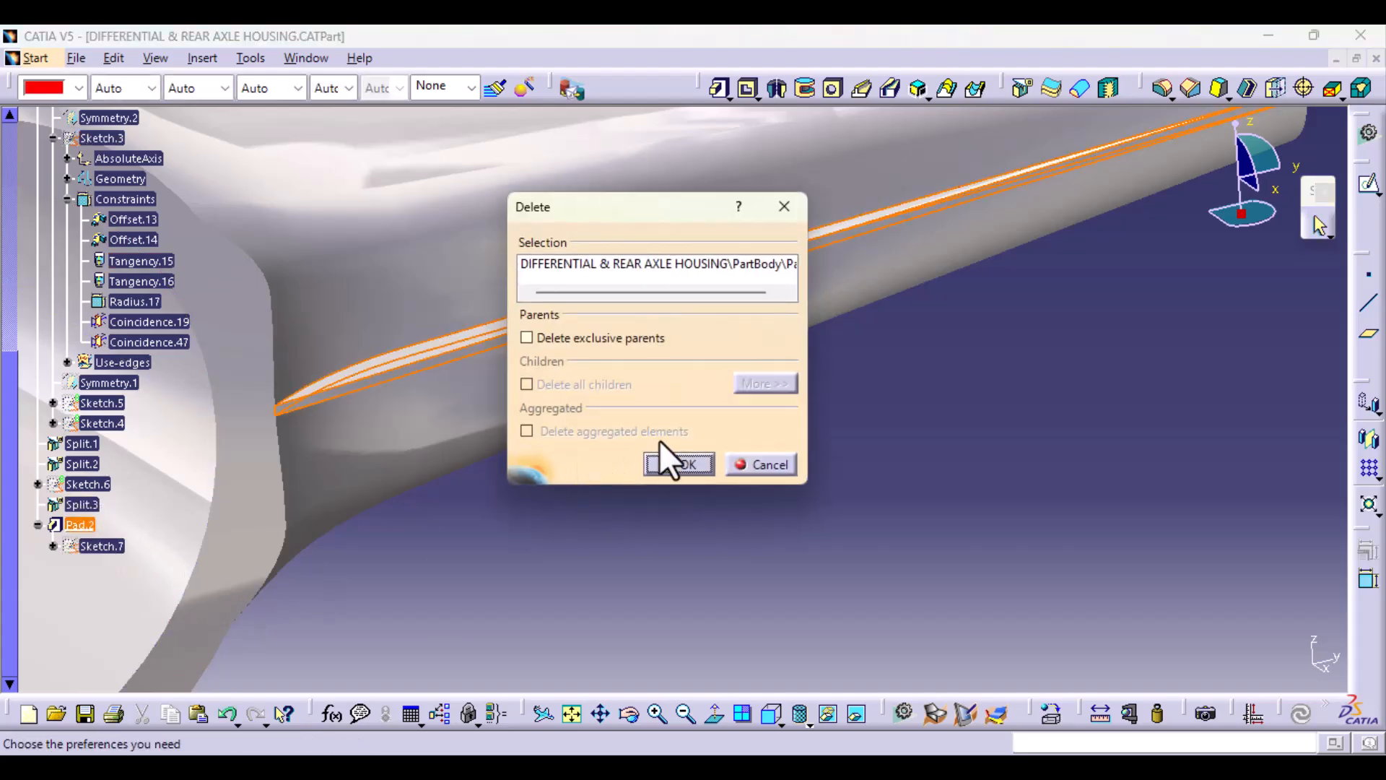
left_click(685, 462)
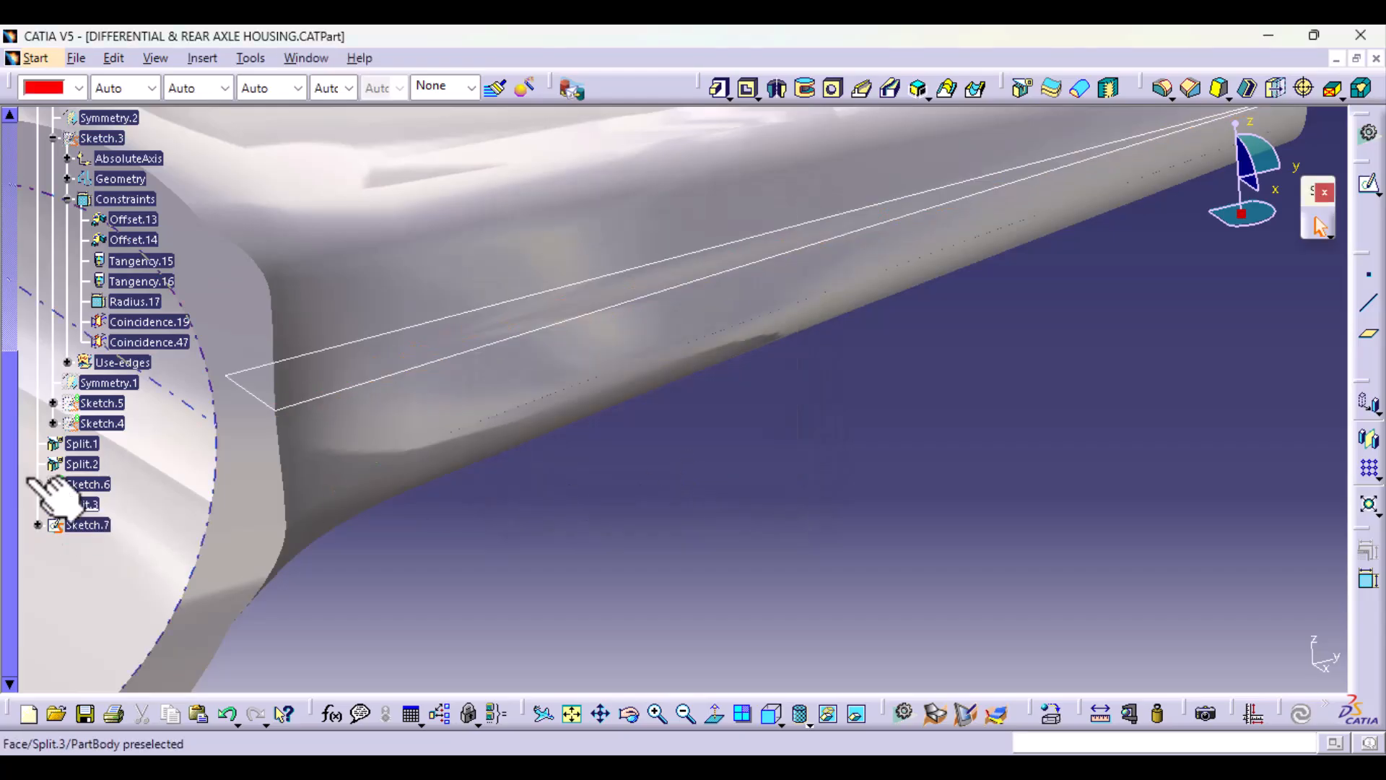
Step: Shell the body with a 5 mm inside thickness, removing the ring's bore face and the arm's small end face
middle_click_drag(888, 474, 1019, 592)
left_click(1251, 90)
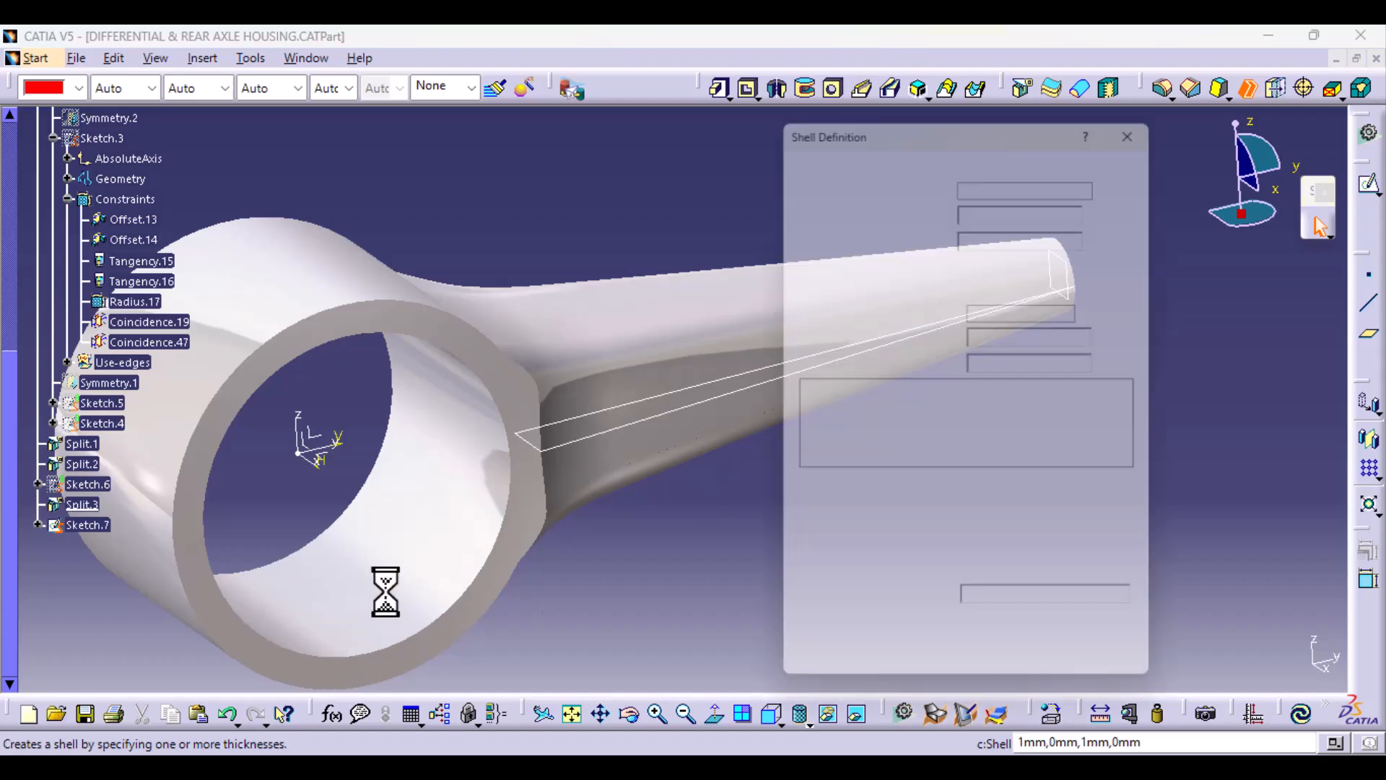
left_click(415, 574)
middle_click_drag(654, 428, 496, 532)
left_click(524, 439)
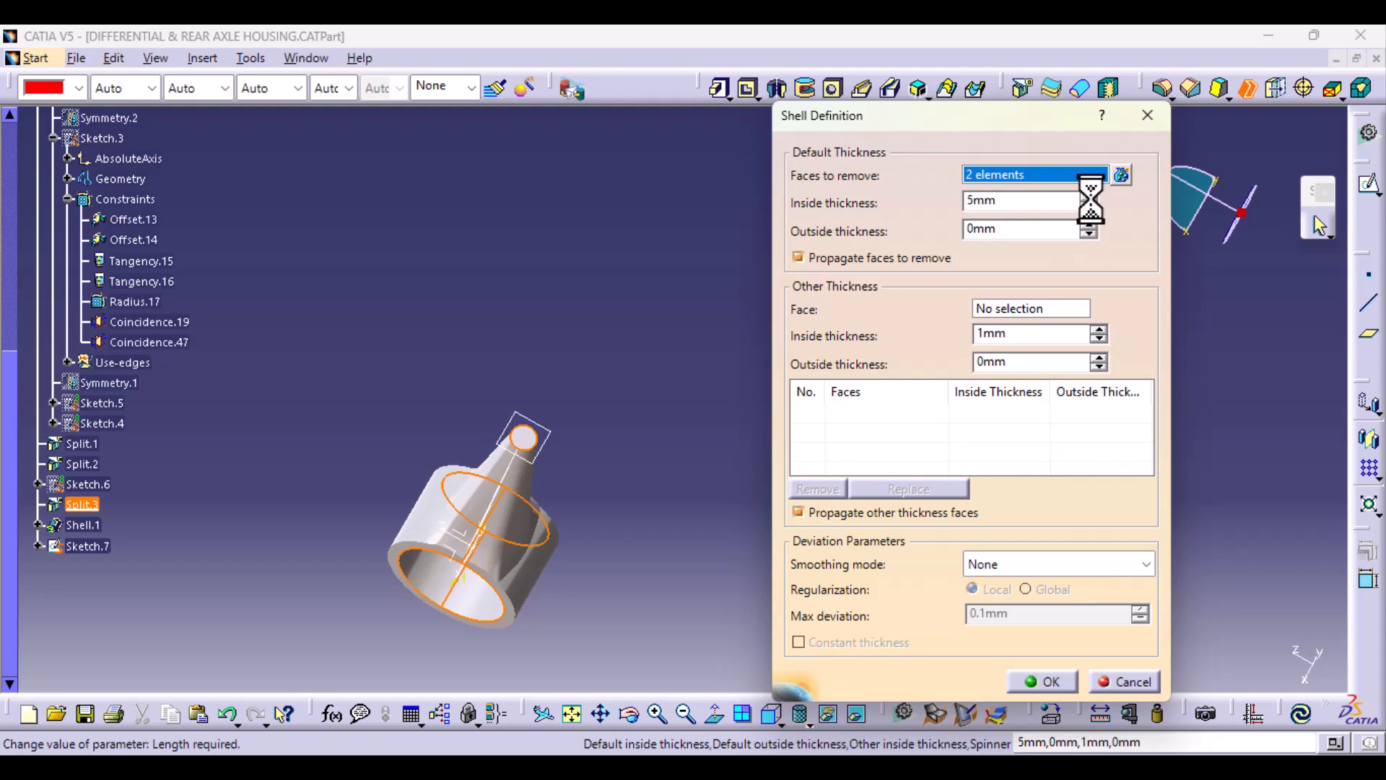
left_click(1054, 688)
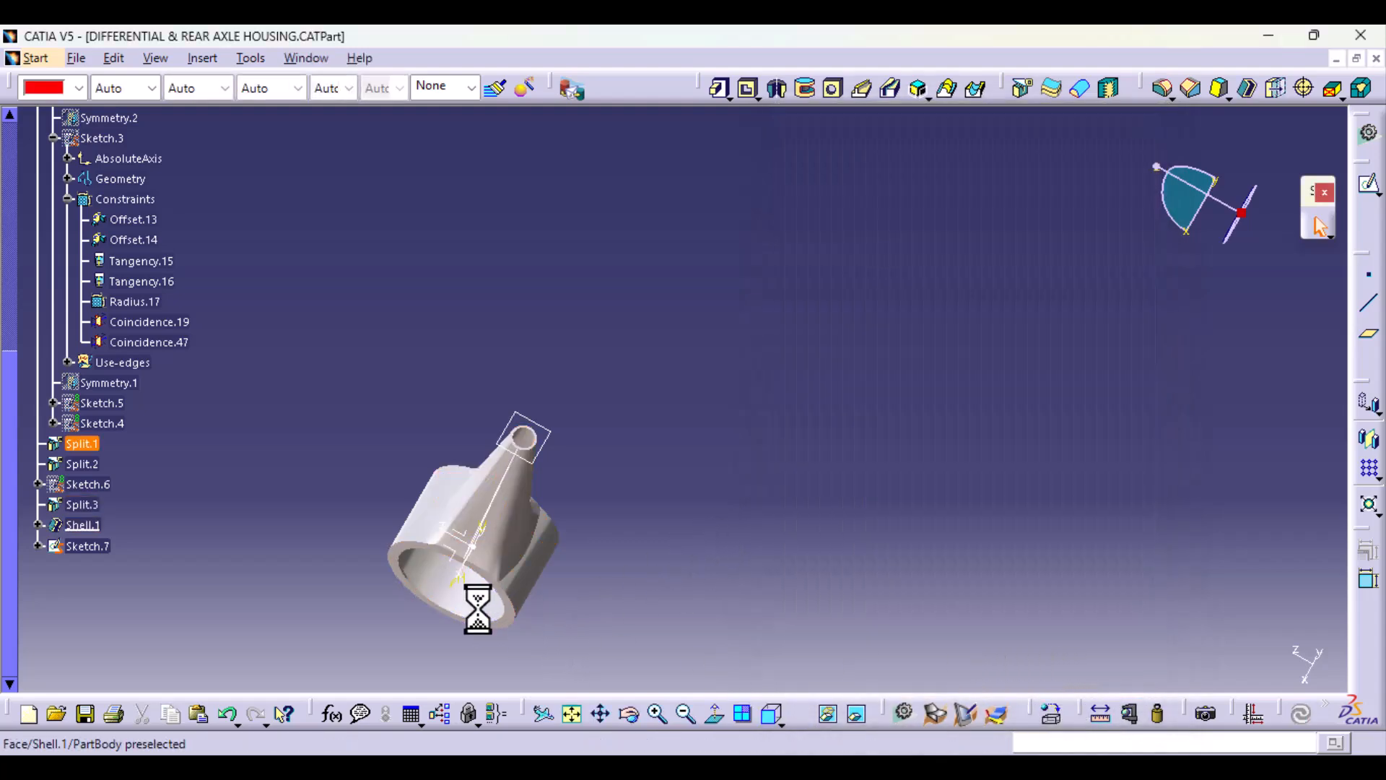
middle_click_drag(479, 607, 864, 306)
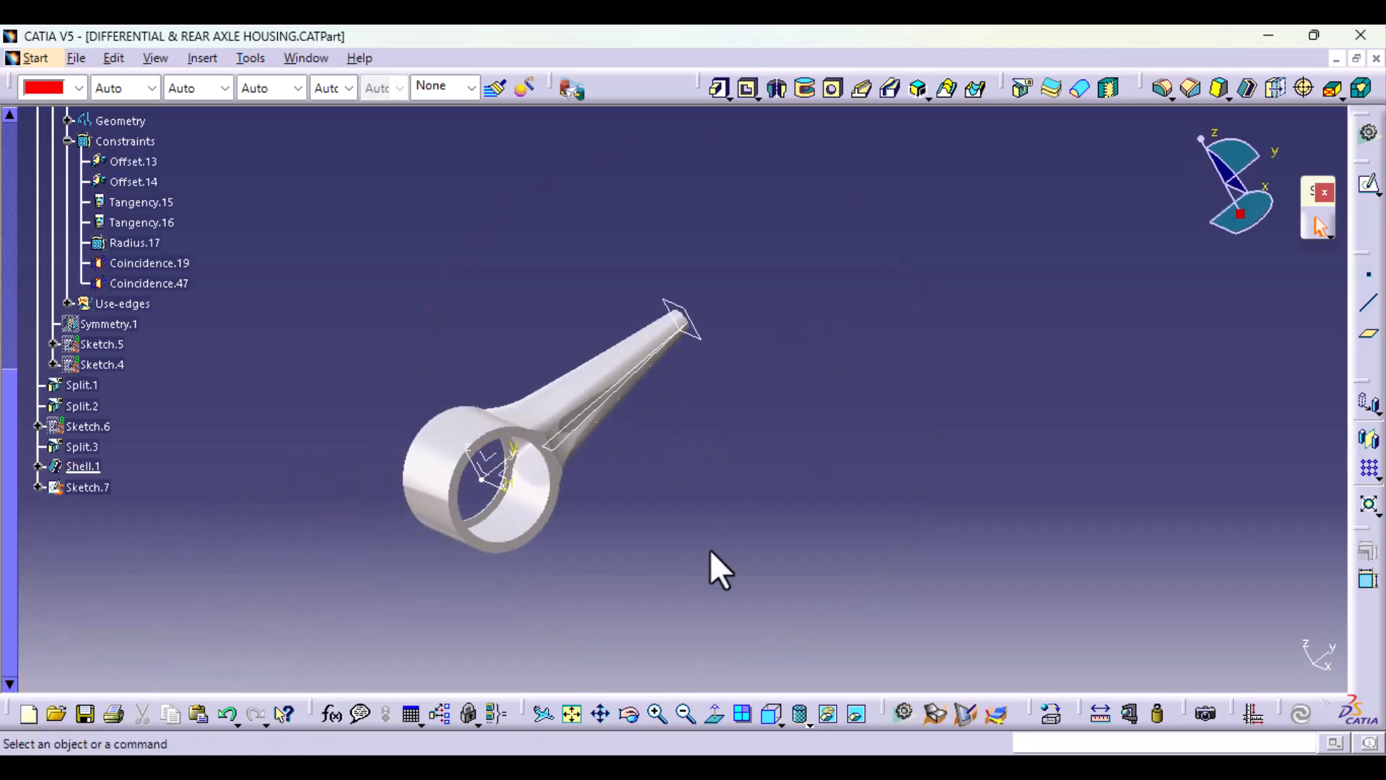
middle_click_drag(712, 550, 700, 383)
middle_click_drag(482, 549, 989, 323)
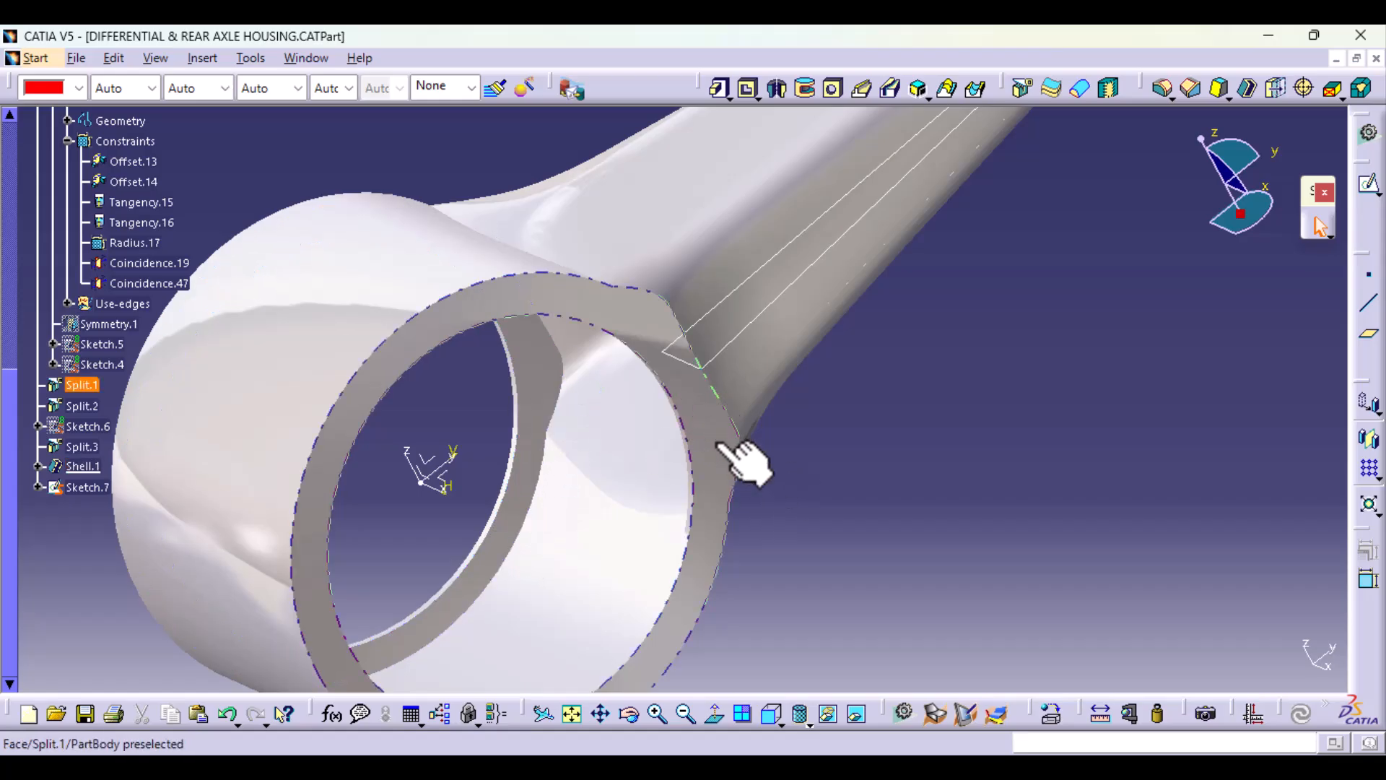
Step: Extract the shell's inner face inside the arm as a surface, using tangent continuity propagation
middle_click_drag(765, 464, 777, 584)
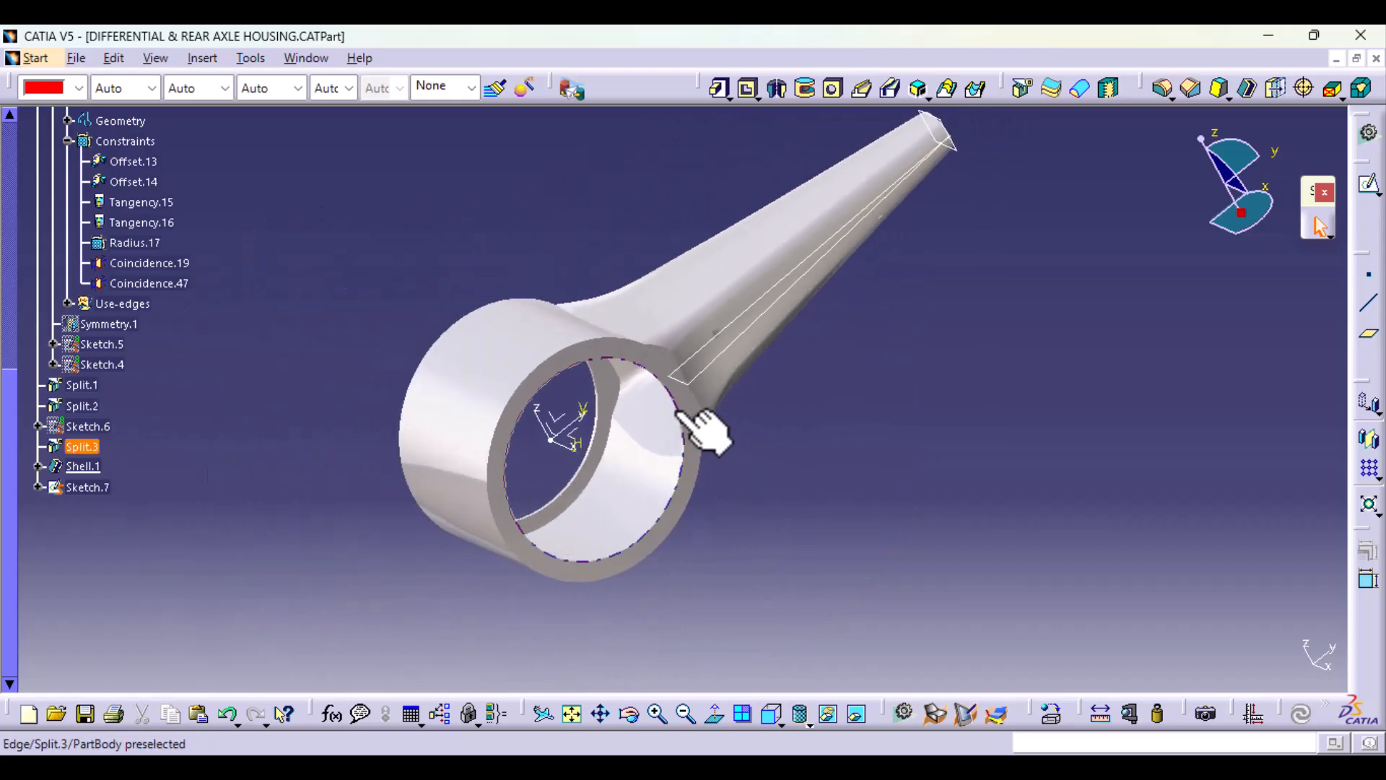
middle_click_drag(591, 548, 443, 448)
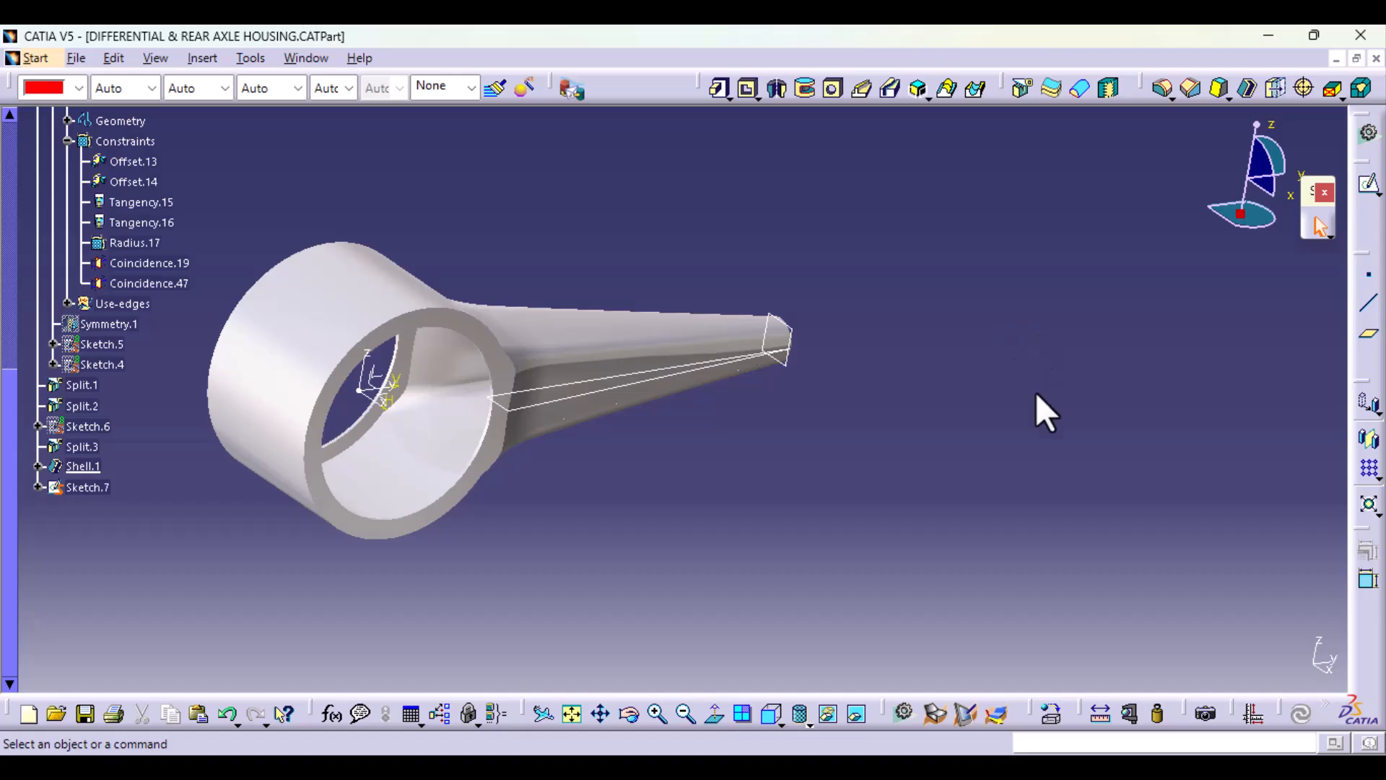
mouse_move(505, 502)
middle_mouse_down()
mouse_move(570, 436)
mouse_move(616, 464)
mouse_move(632, 444)
middle_mouse_up()
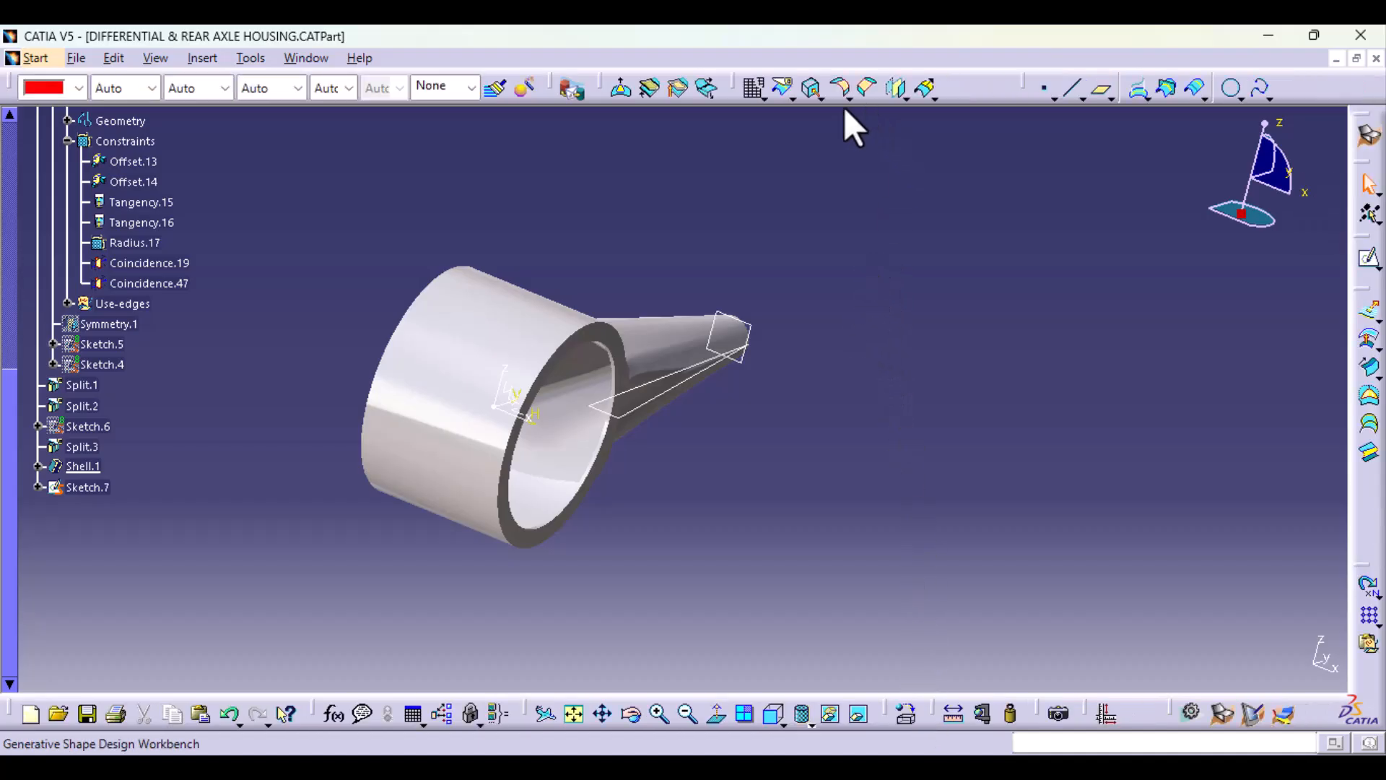
left_click(811, 89)
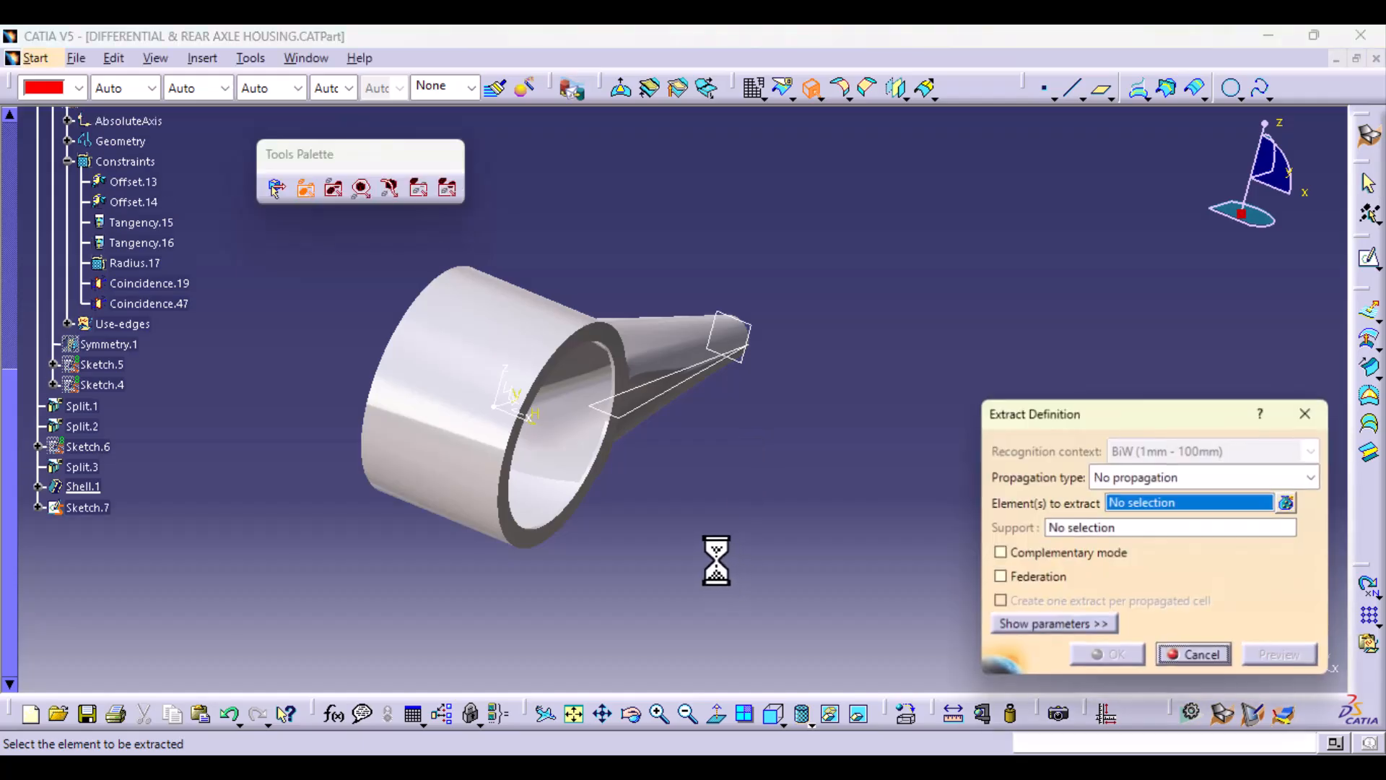
middle_click_drag(716, 560, 581, 422, "ctrl")
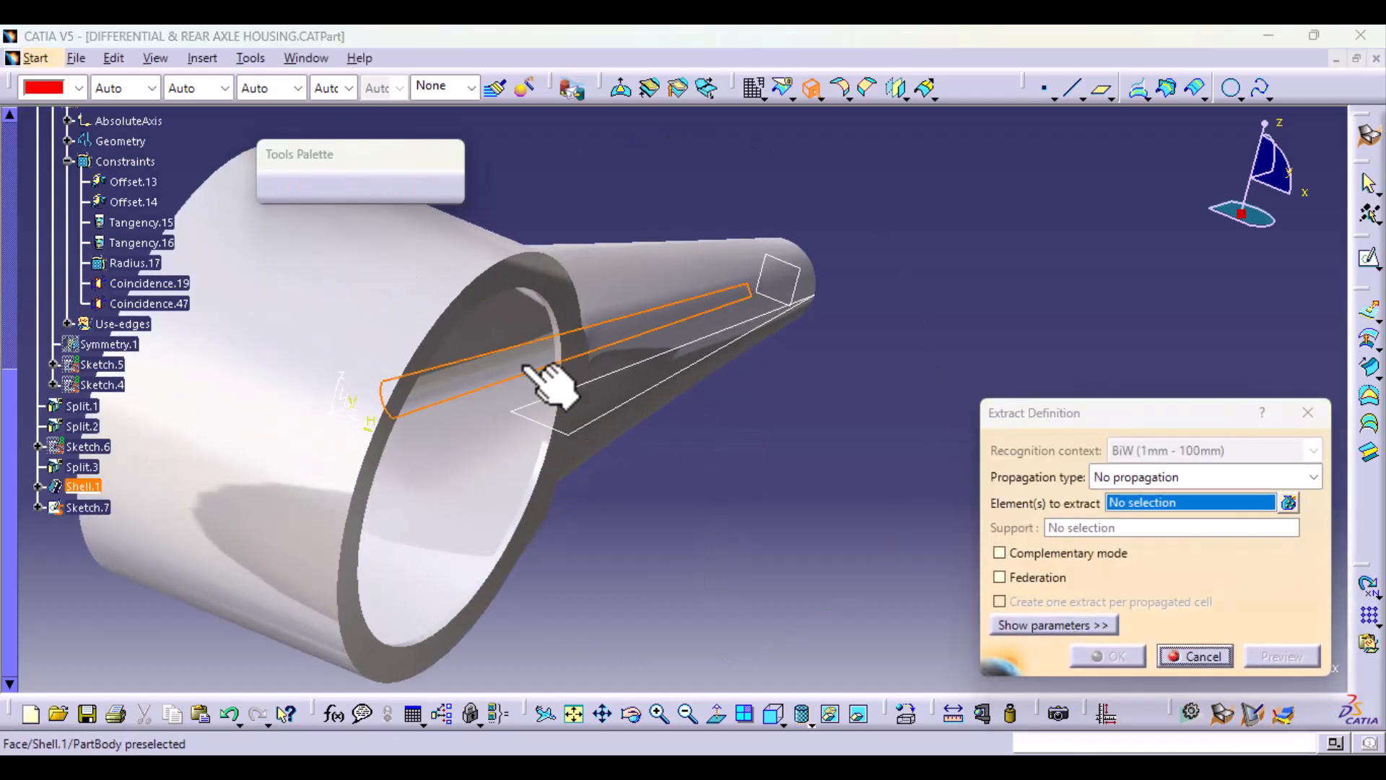
left_click(545, 364)
left_click(1313, 478)
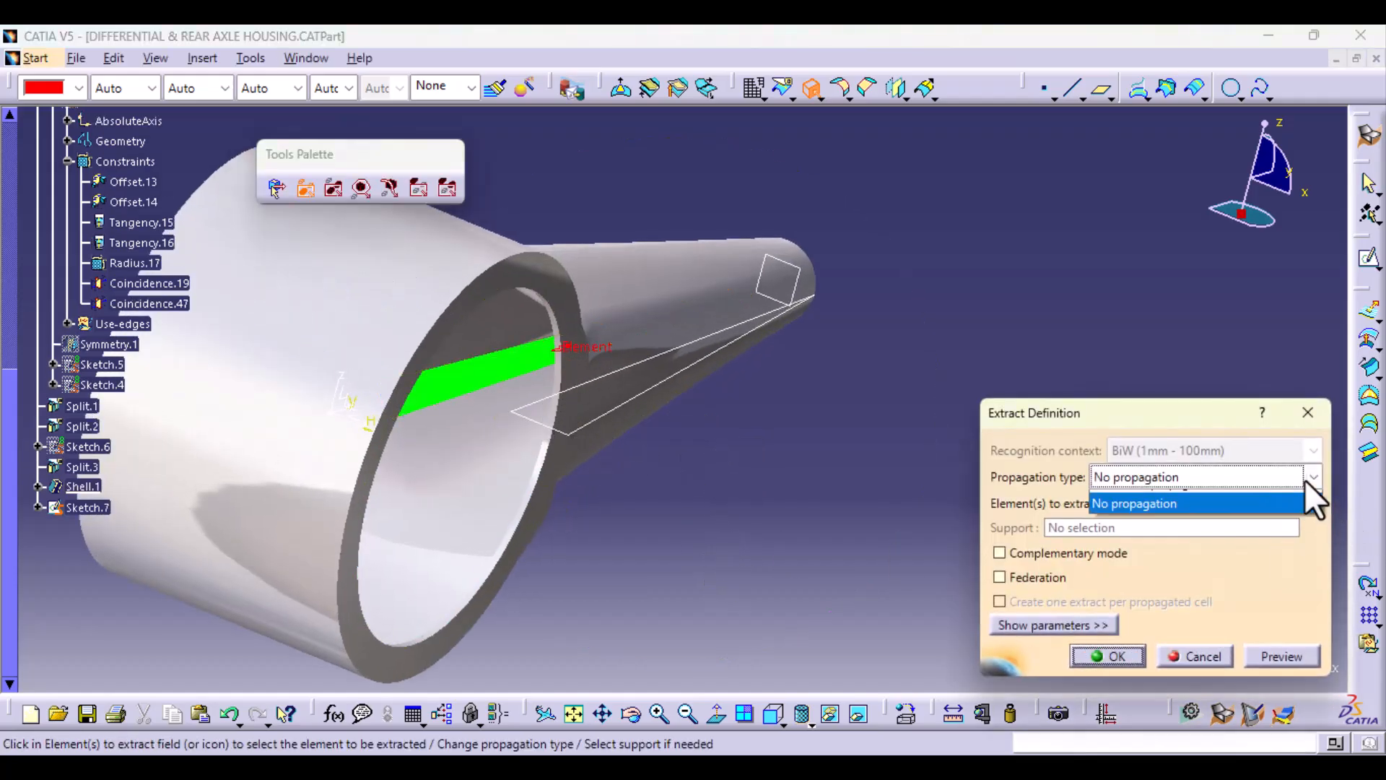
left_click(1172, 514)
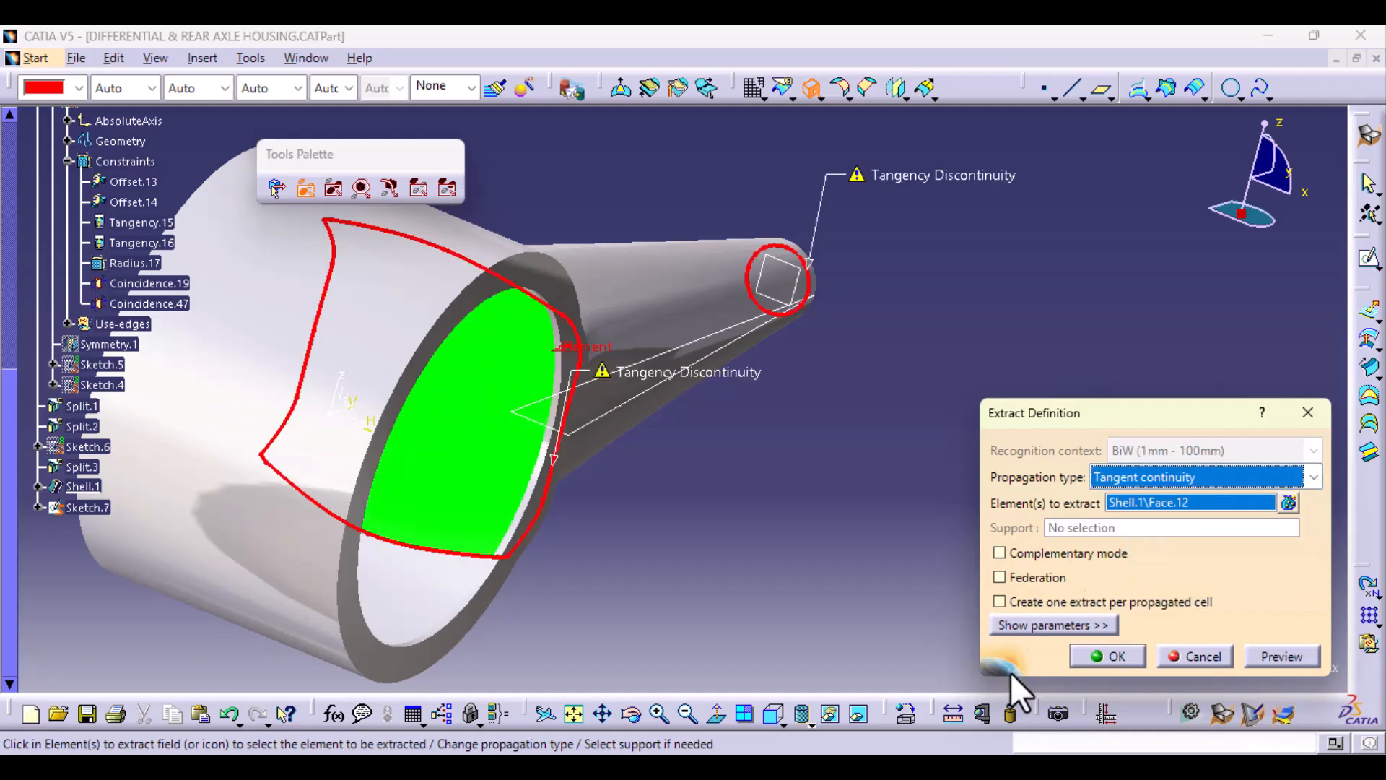
middle_click_drag(511, 641, 756, 502)
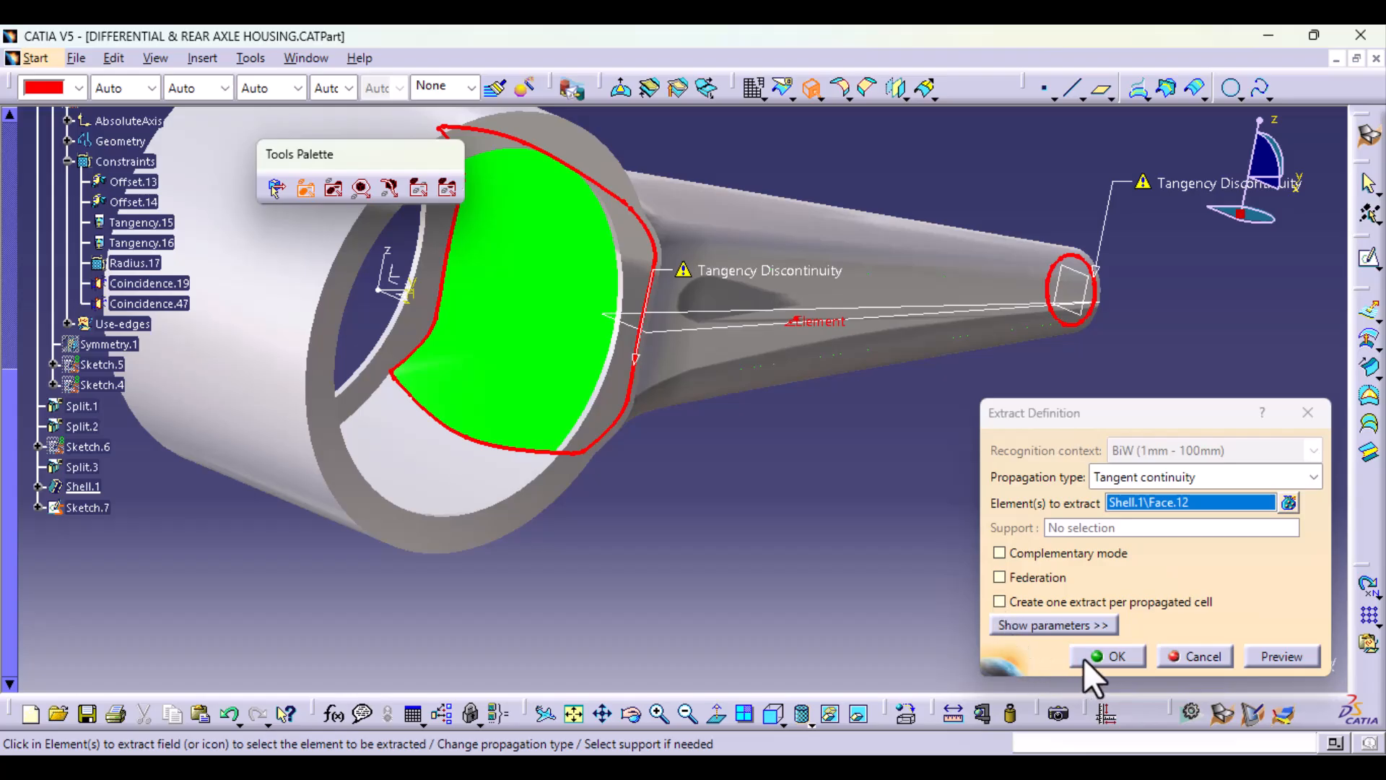
left_click(1115, 657)
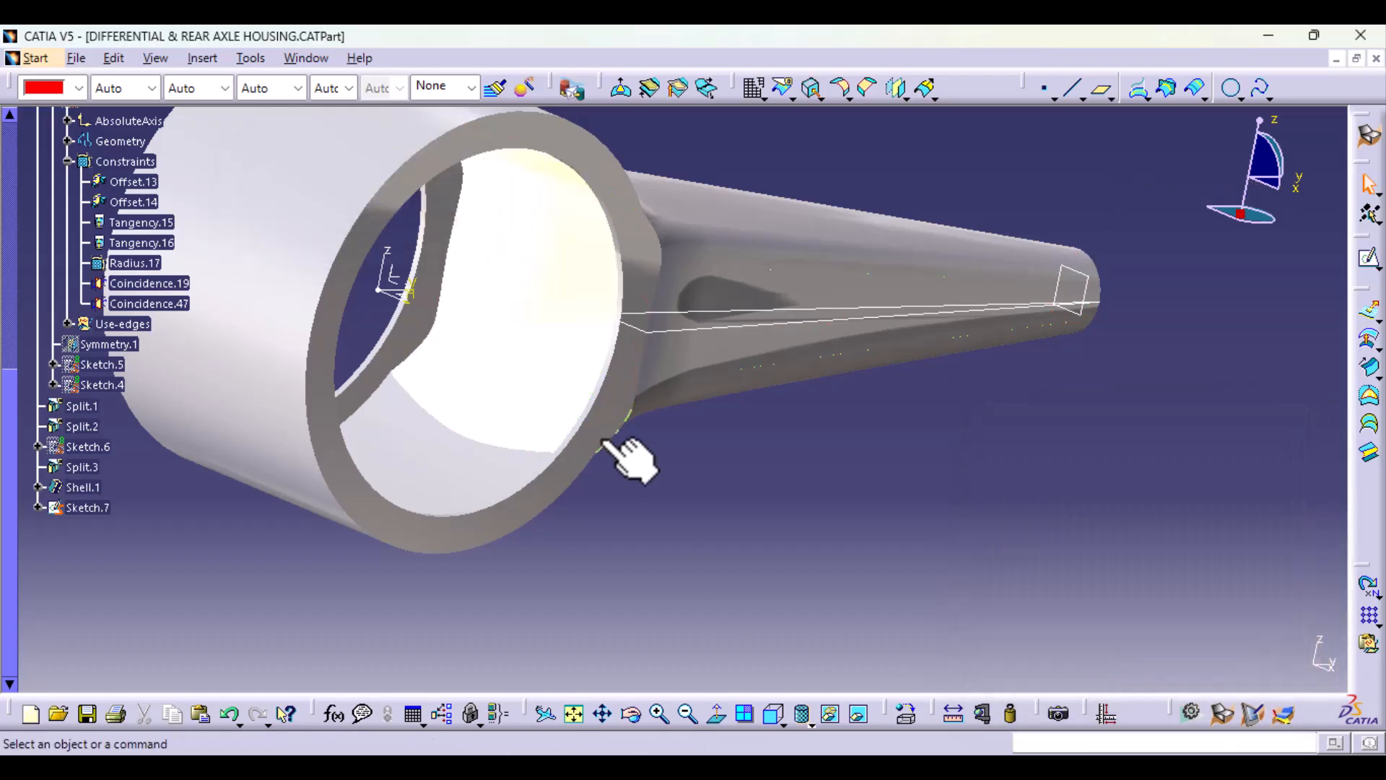
Step: Define Shell.1 as the in-work object and pad Sketch.7 by 2 mm to rebuild the thin rib along the arm
middle_click_drag(610, 443, 602, 505)
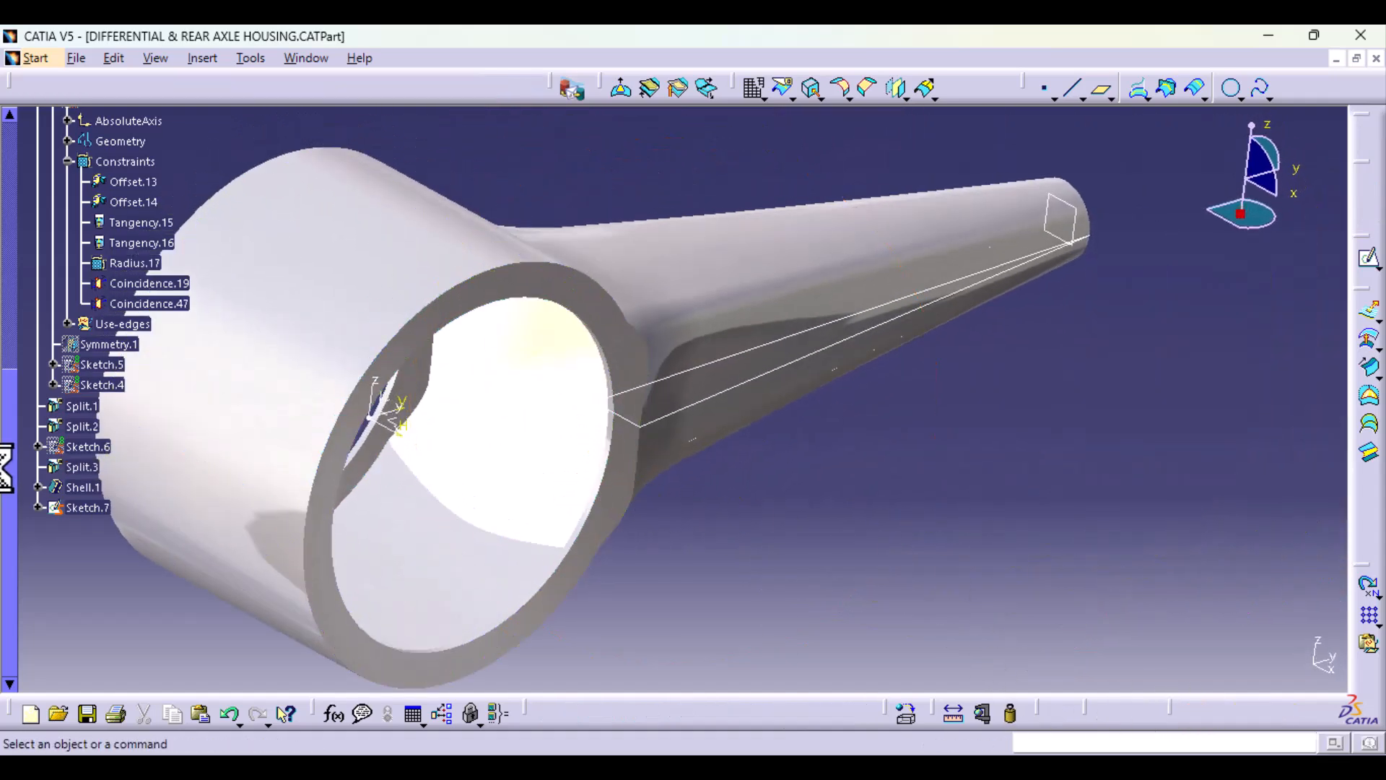
right_click(86, 486)
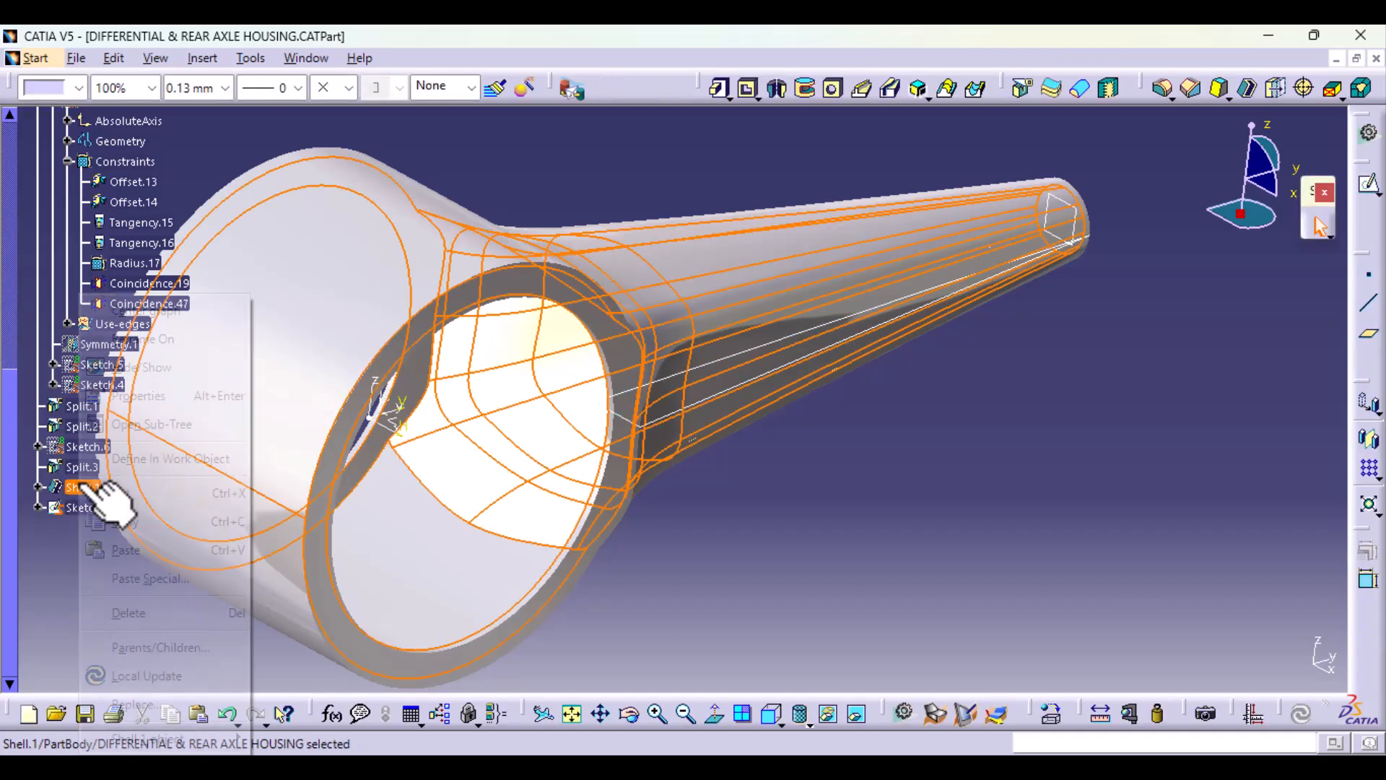
left_click(108, 459)
middle_click_drag(812, 521, 953, 567)
left_click(953, 567)
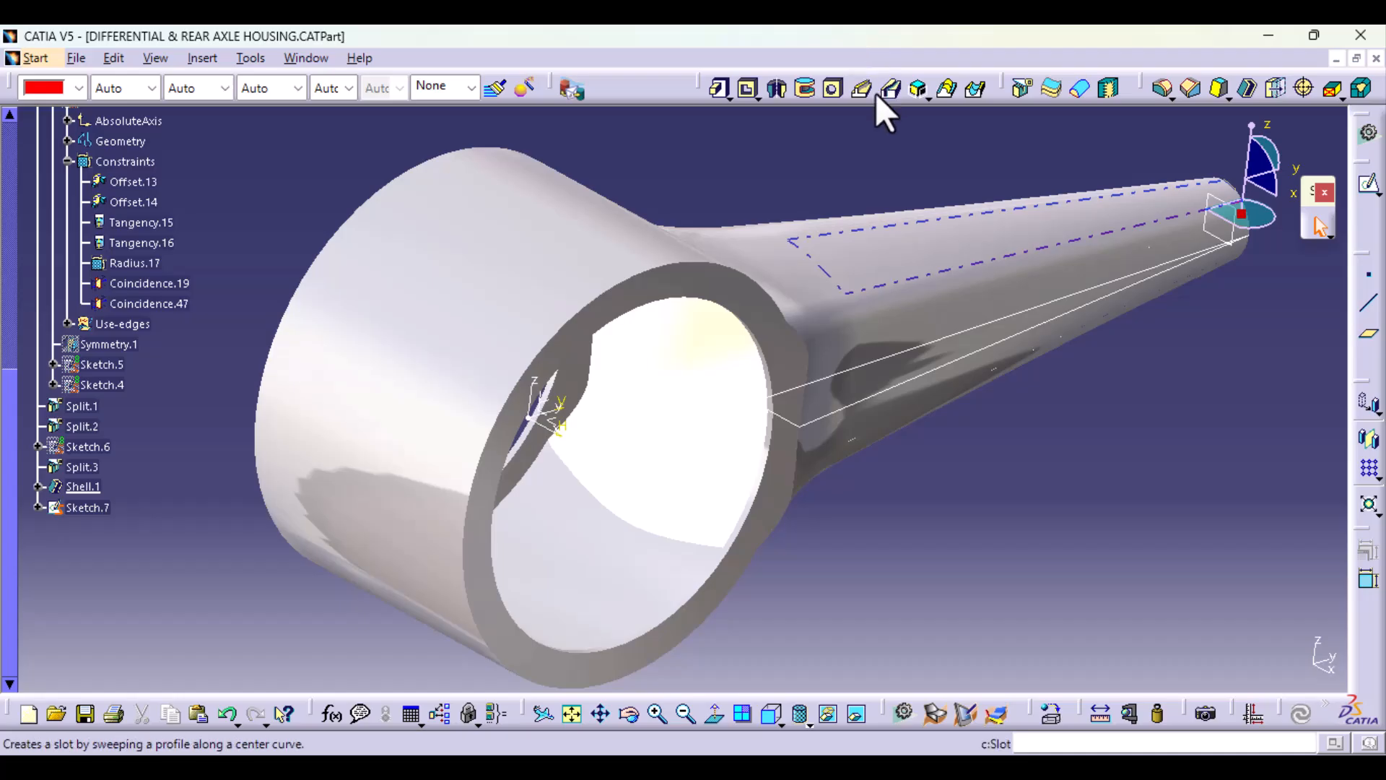
left_click(717, 88)
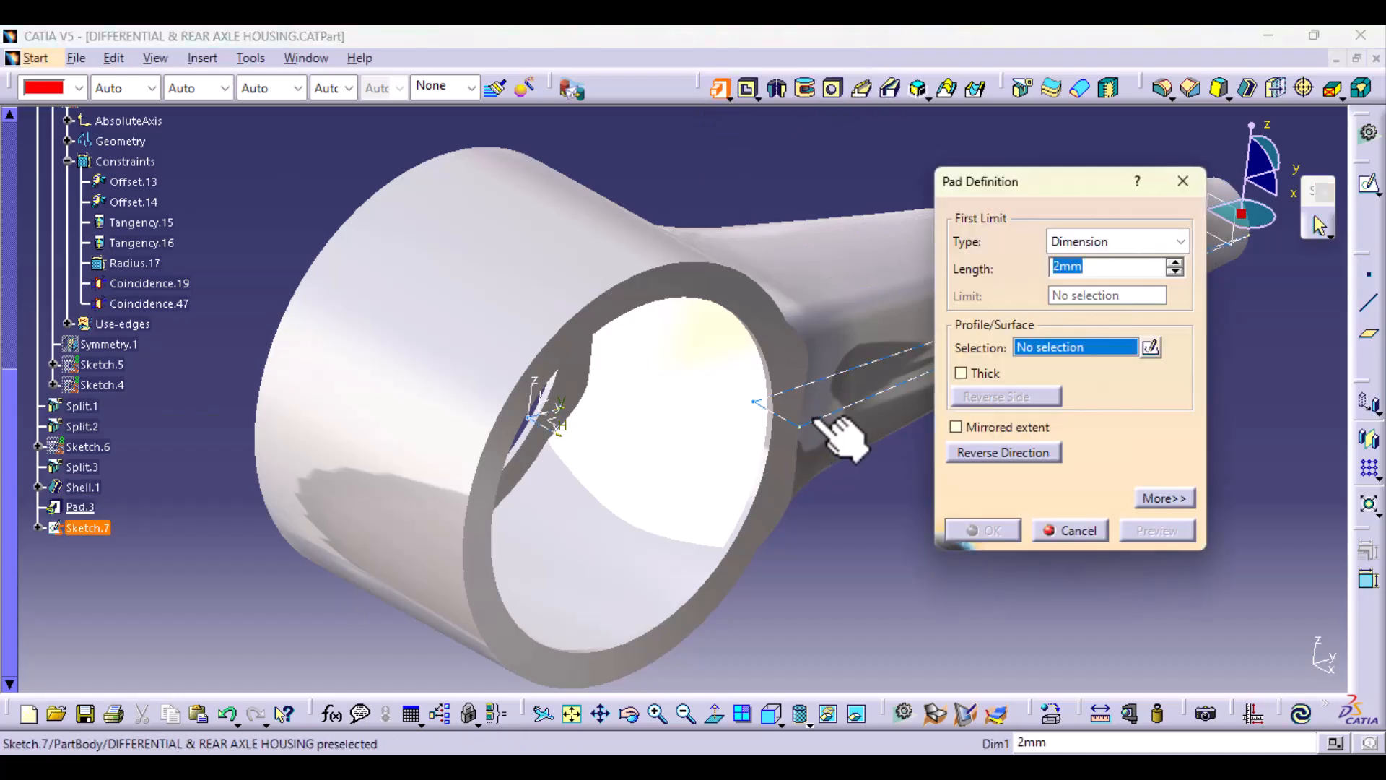
left_click(818, 421)
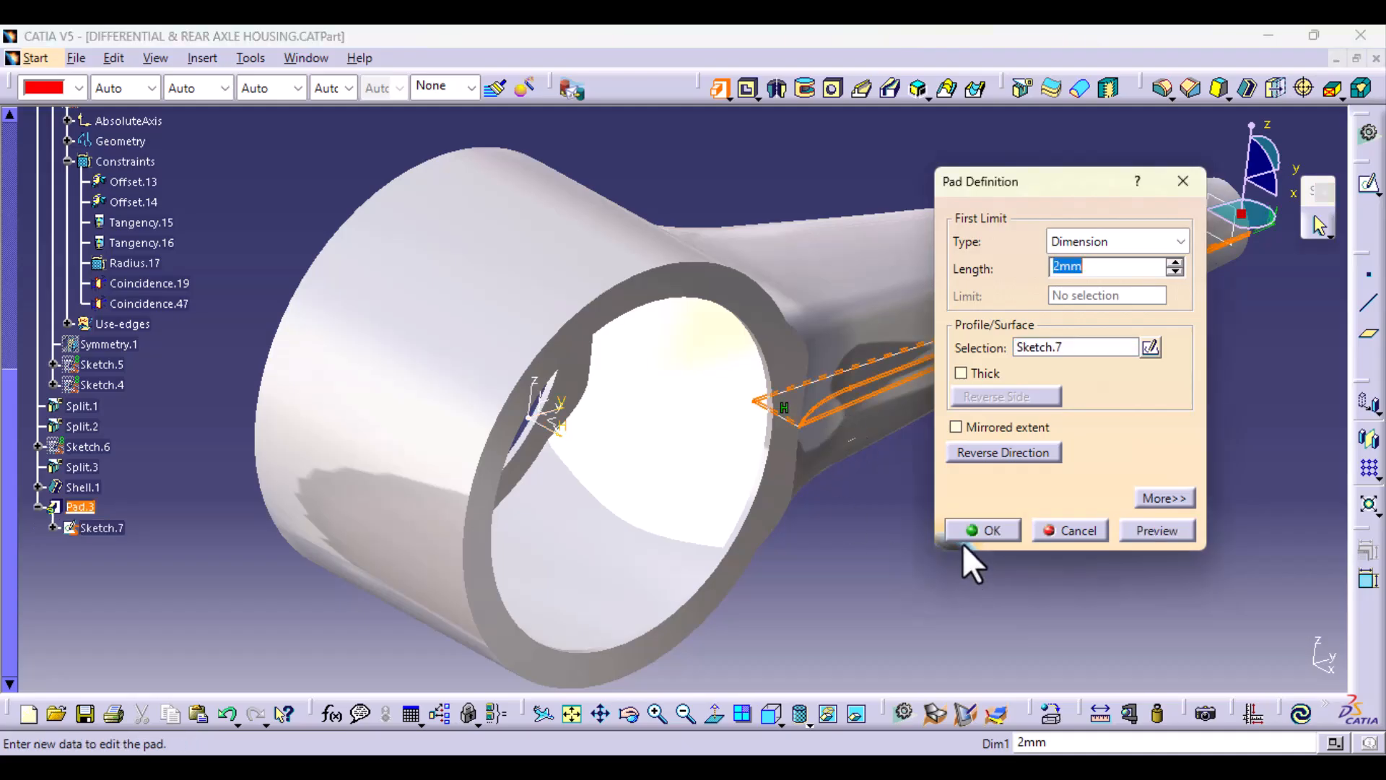
left_click(985, 531)
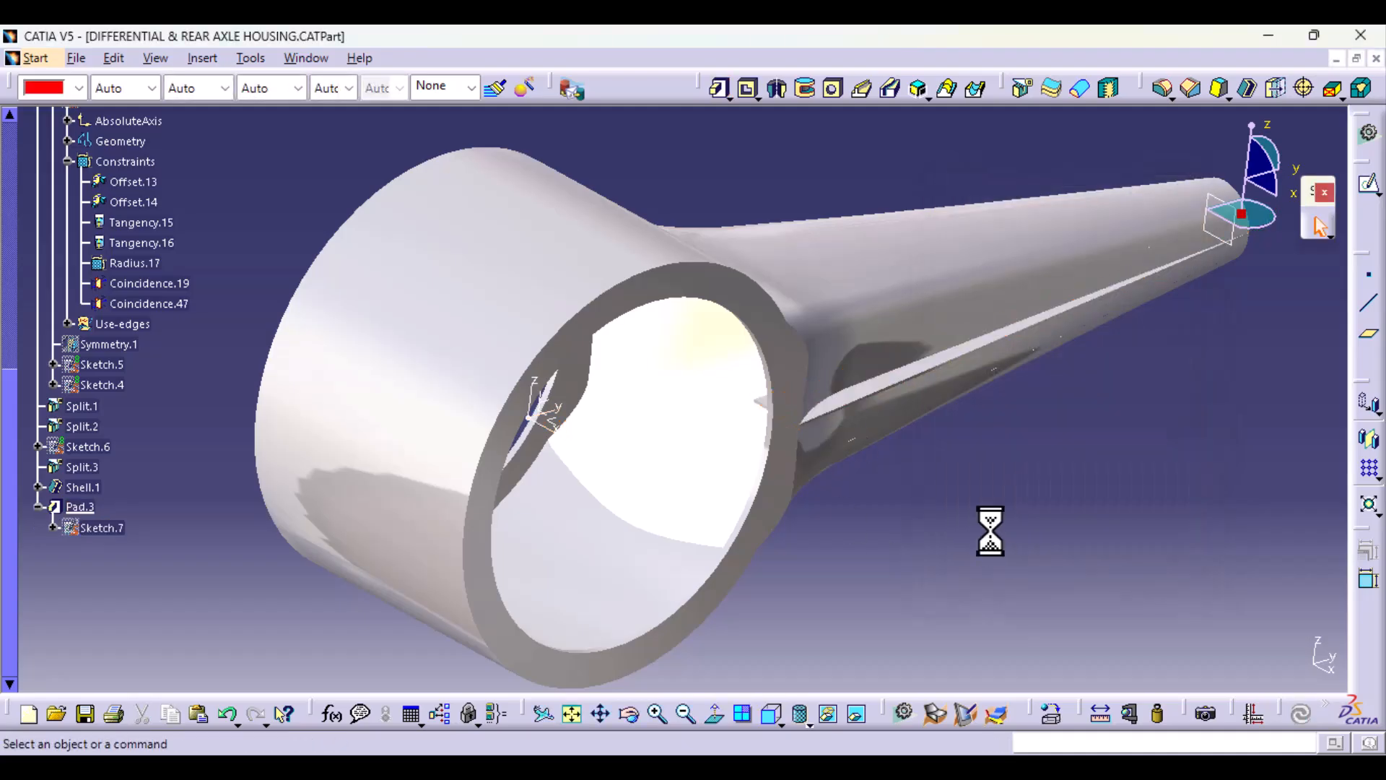
Step: Split the body with the extracted inner surface to trim the rib inside the housing, and hide Extract.1
left_click(1021, 88)
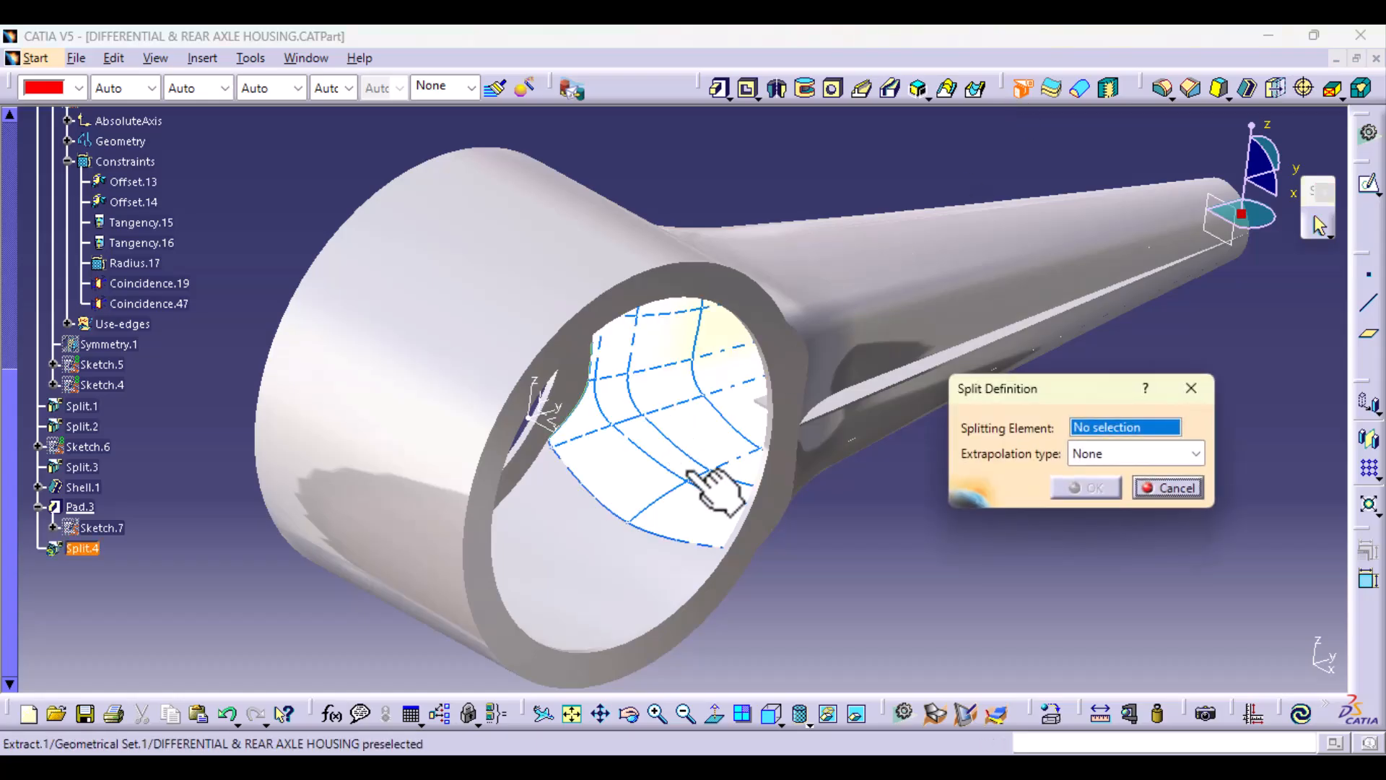
left_click(725, 462)
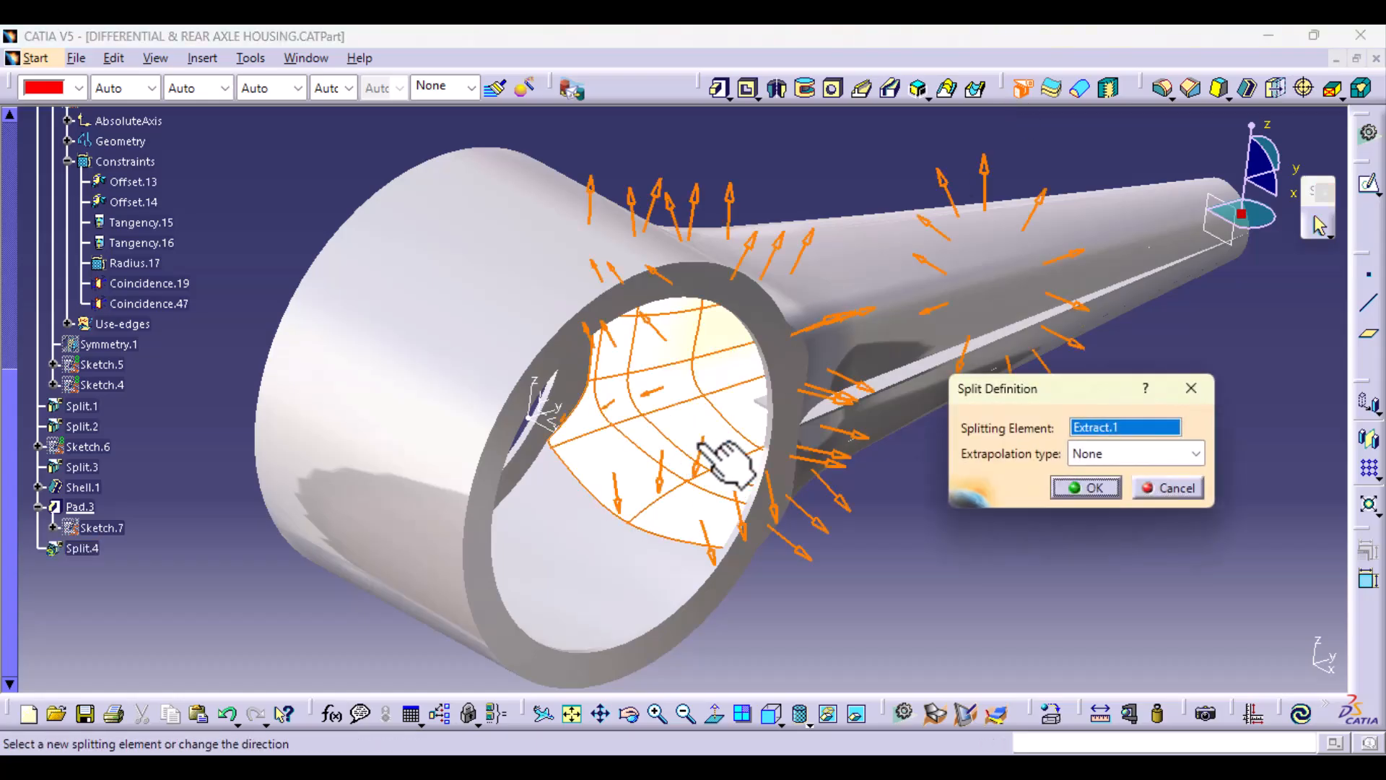
left_click(1089, 489)
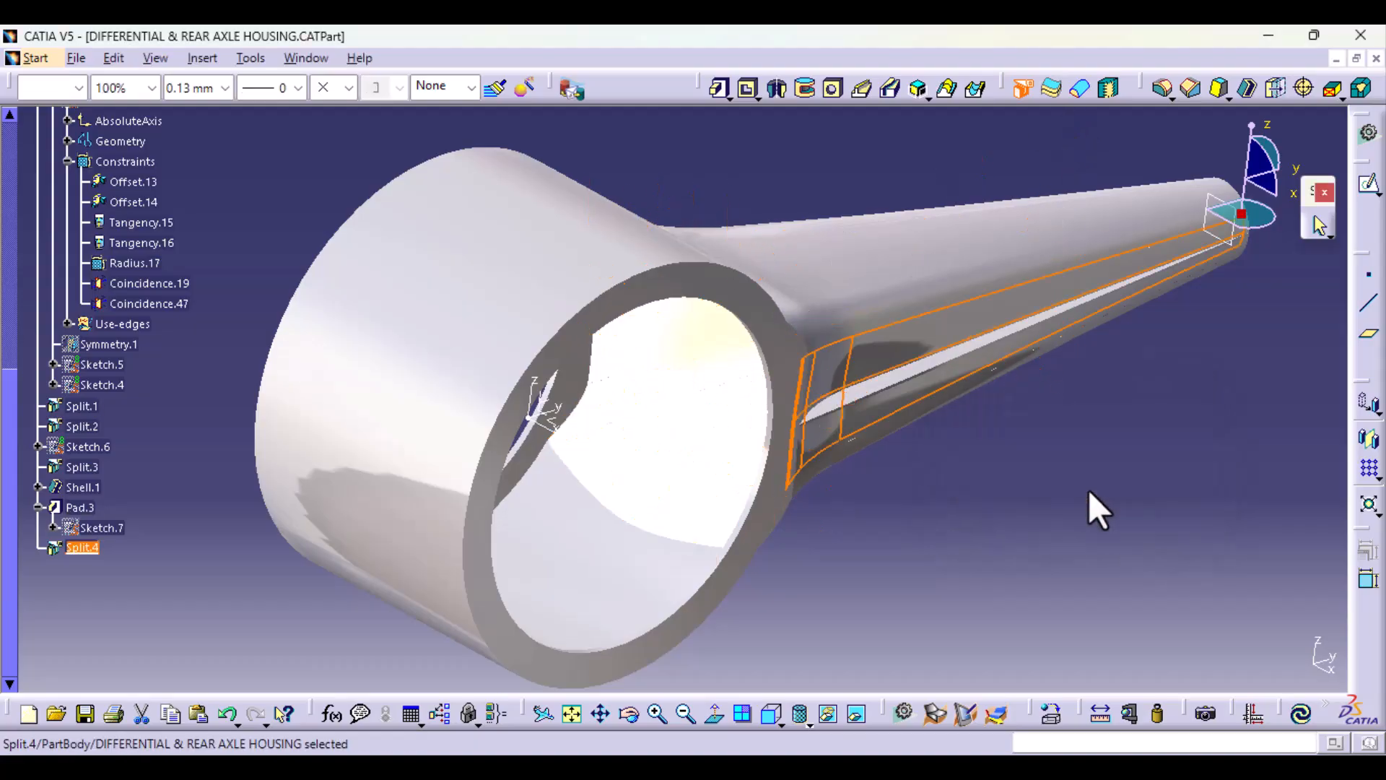
middle_click_drag(573, 566, 659, 569)
scroll(108, 361, "up", 5)
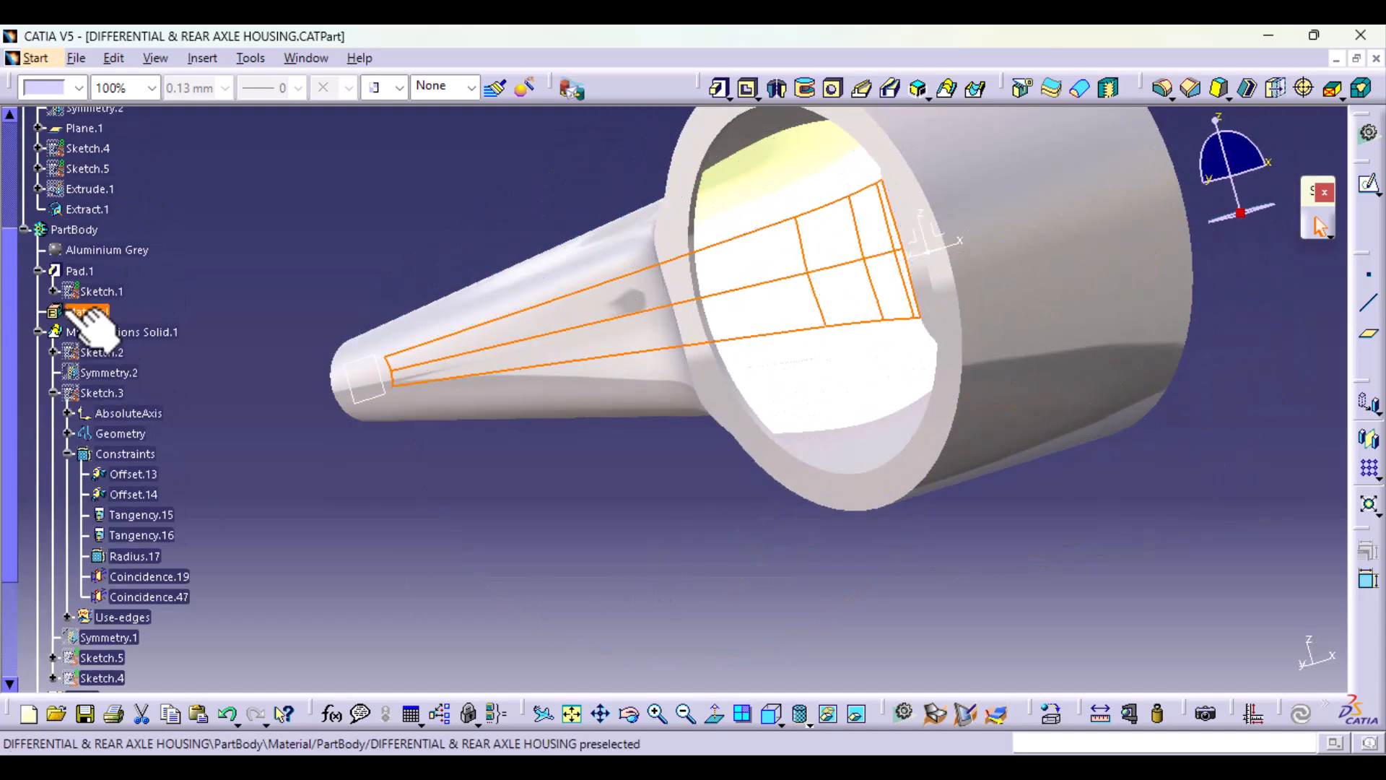
right_click(96, 210)
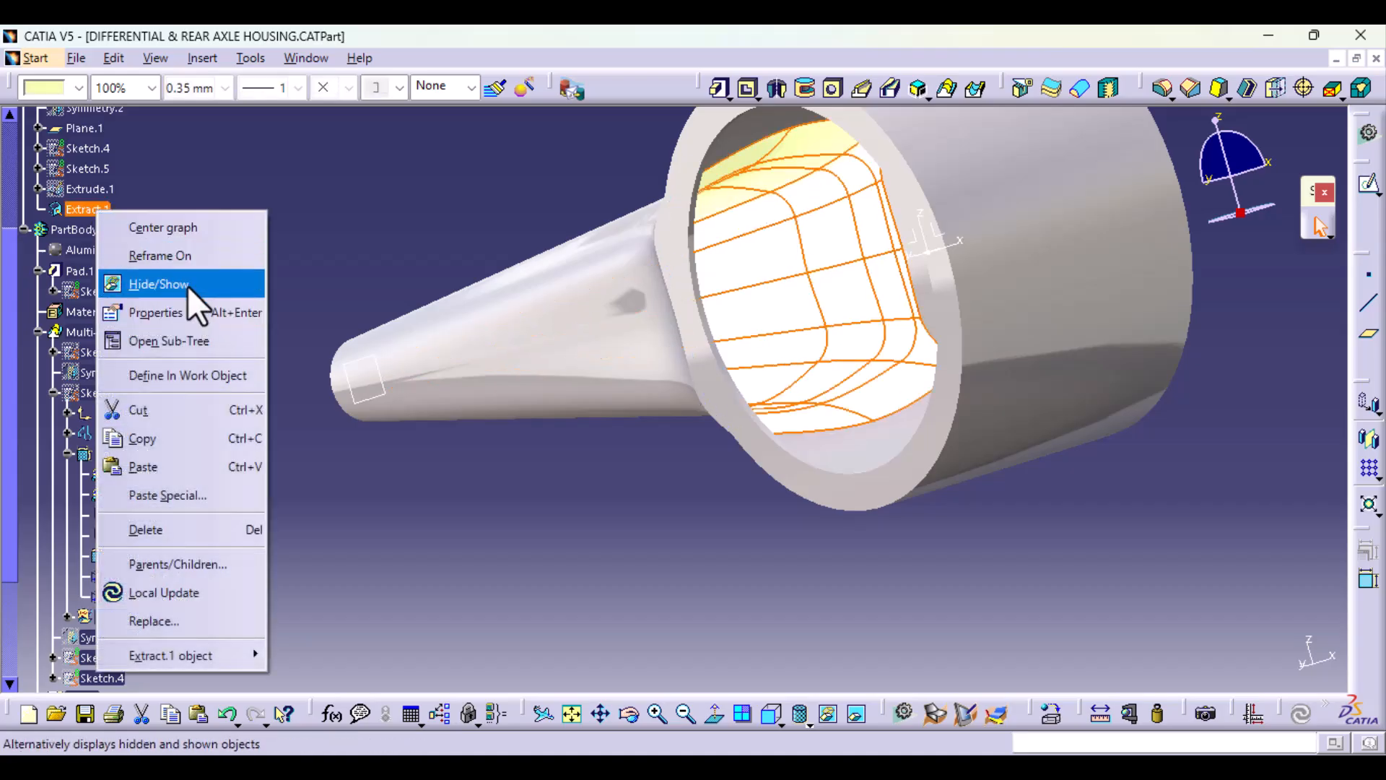
left_click(187, 285)
Step: Inspect the trimmed rib along the arm and compare it with the reference photo of the red axle housing in Photos
middle_click_drag(820, 433, 758, 417)
middle_click_drag(525, 433, 640, 495)
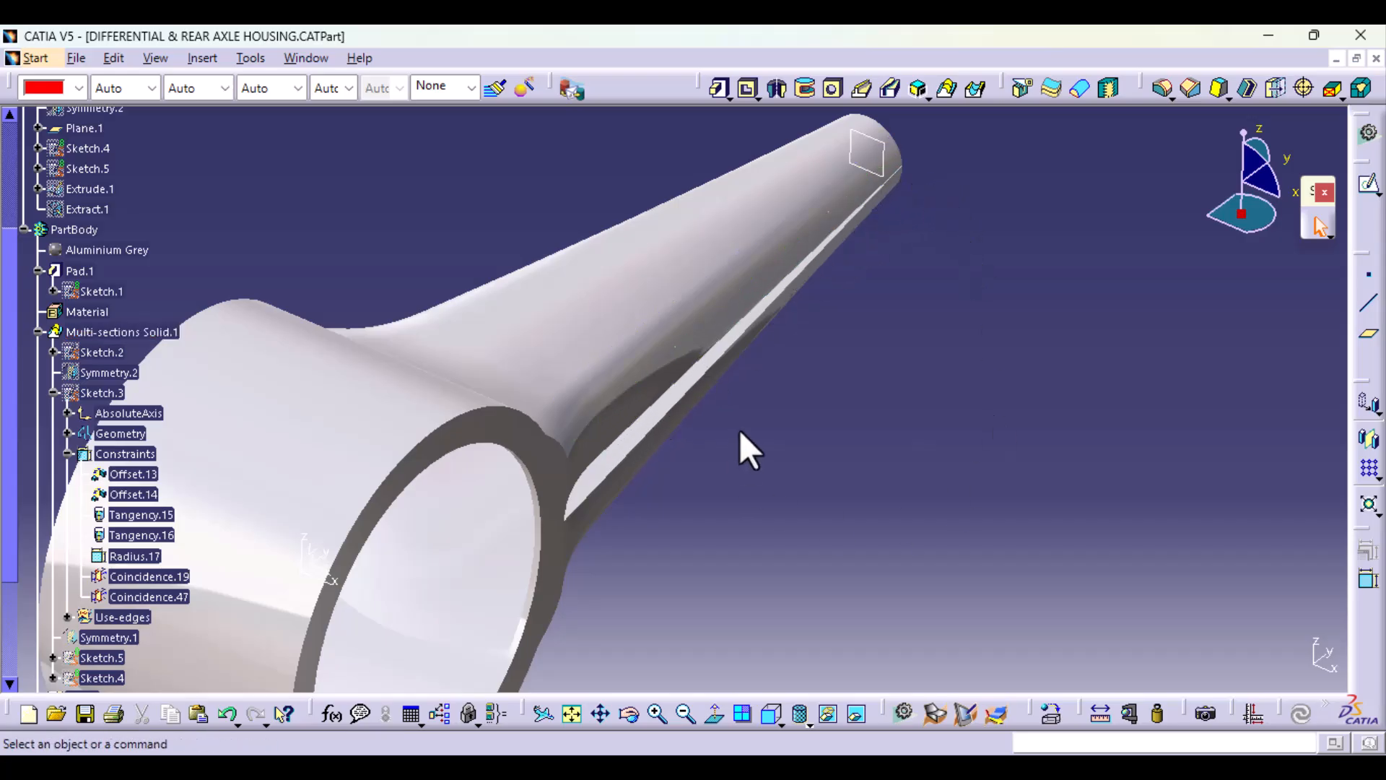
middle_click_drag(739, 430, 470, 254)
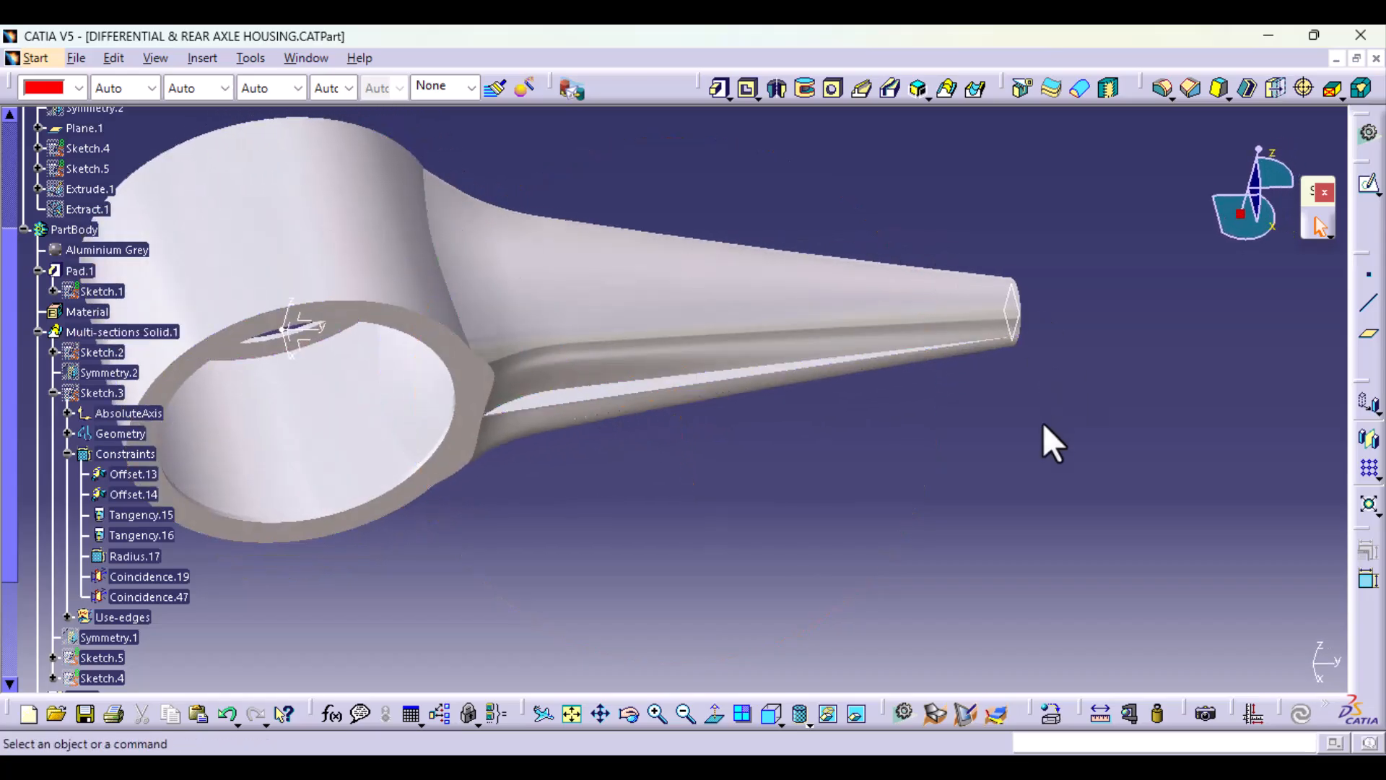
middle_click_drag(1051, 442, 677, 523)
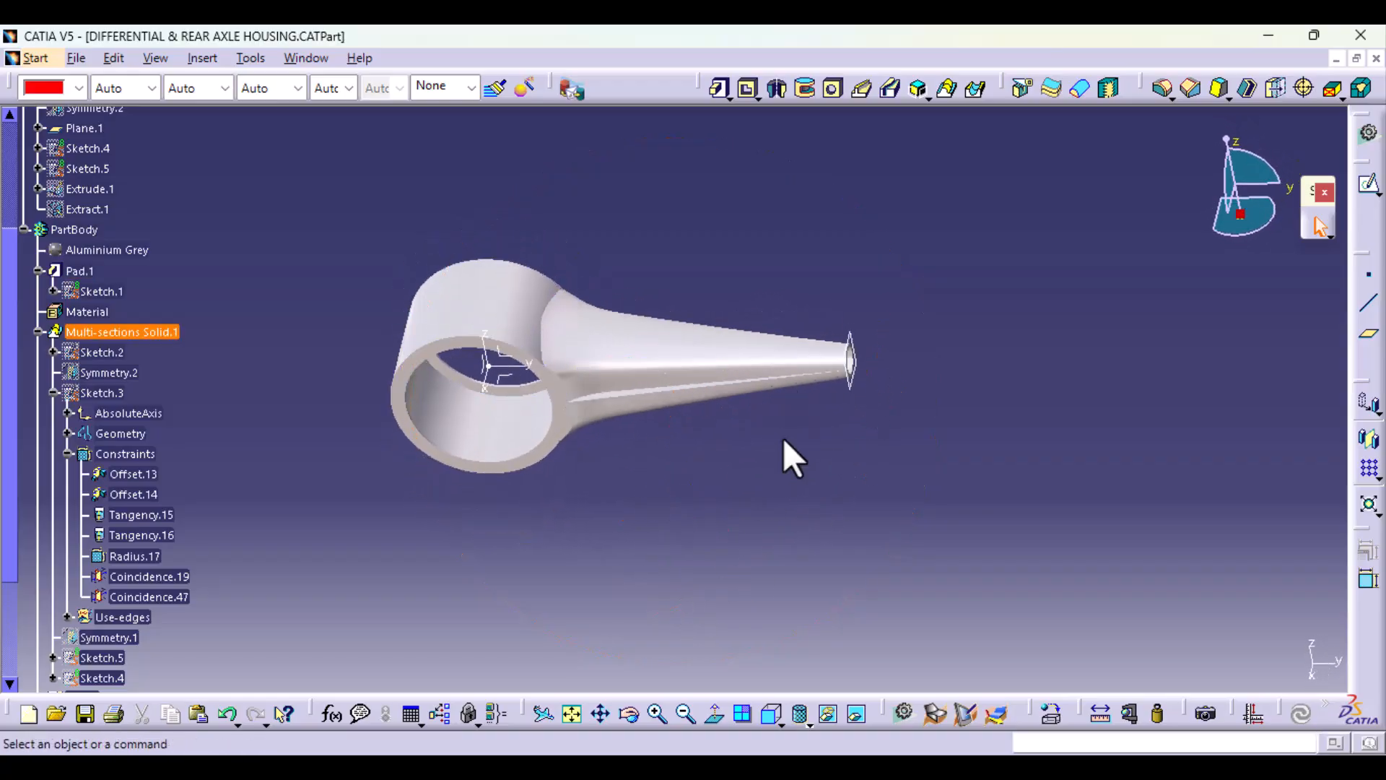
mouse_move(824, 766)
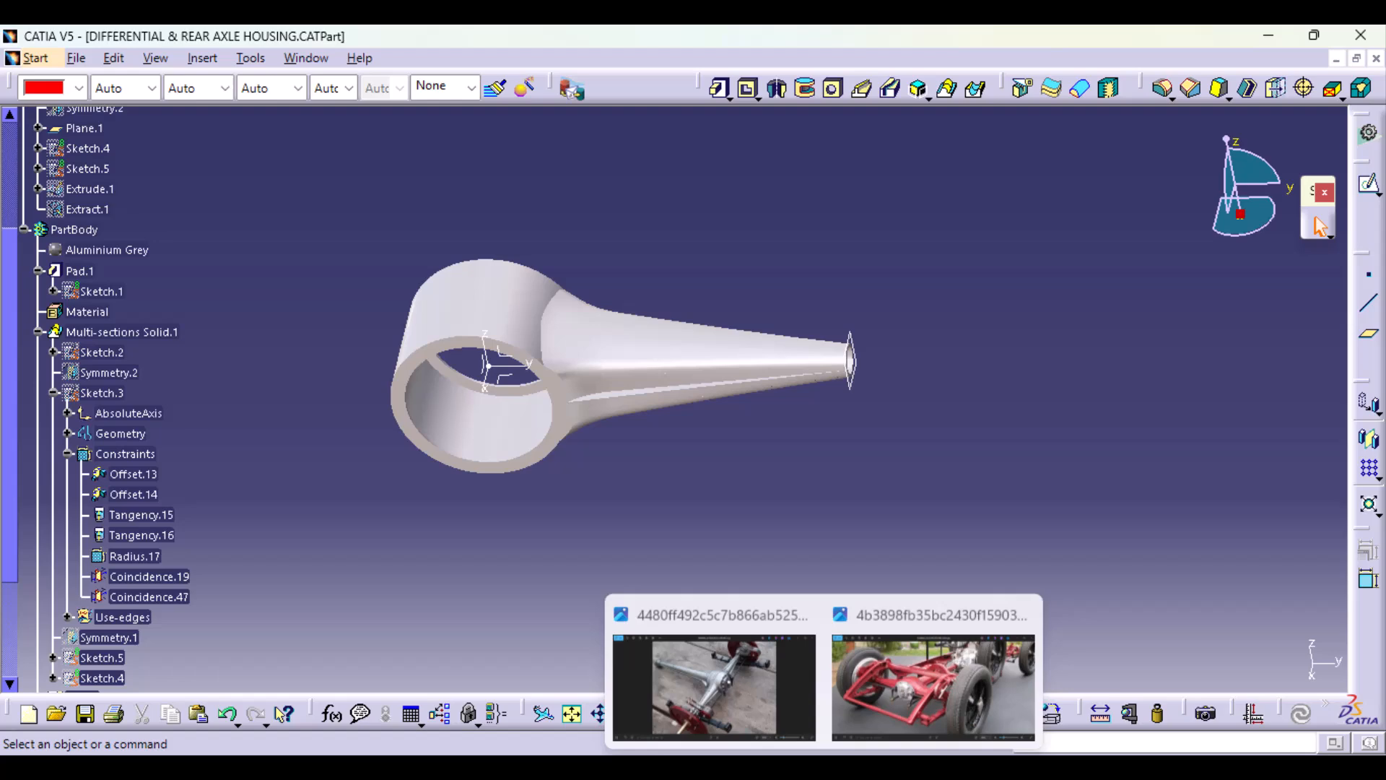
left_click(957, 653)
scroll(495, 557, "up", 3)
scroll(579, 411, "up", 3)
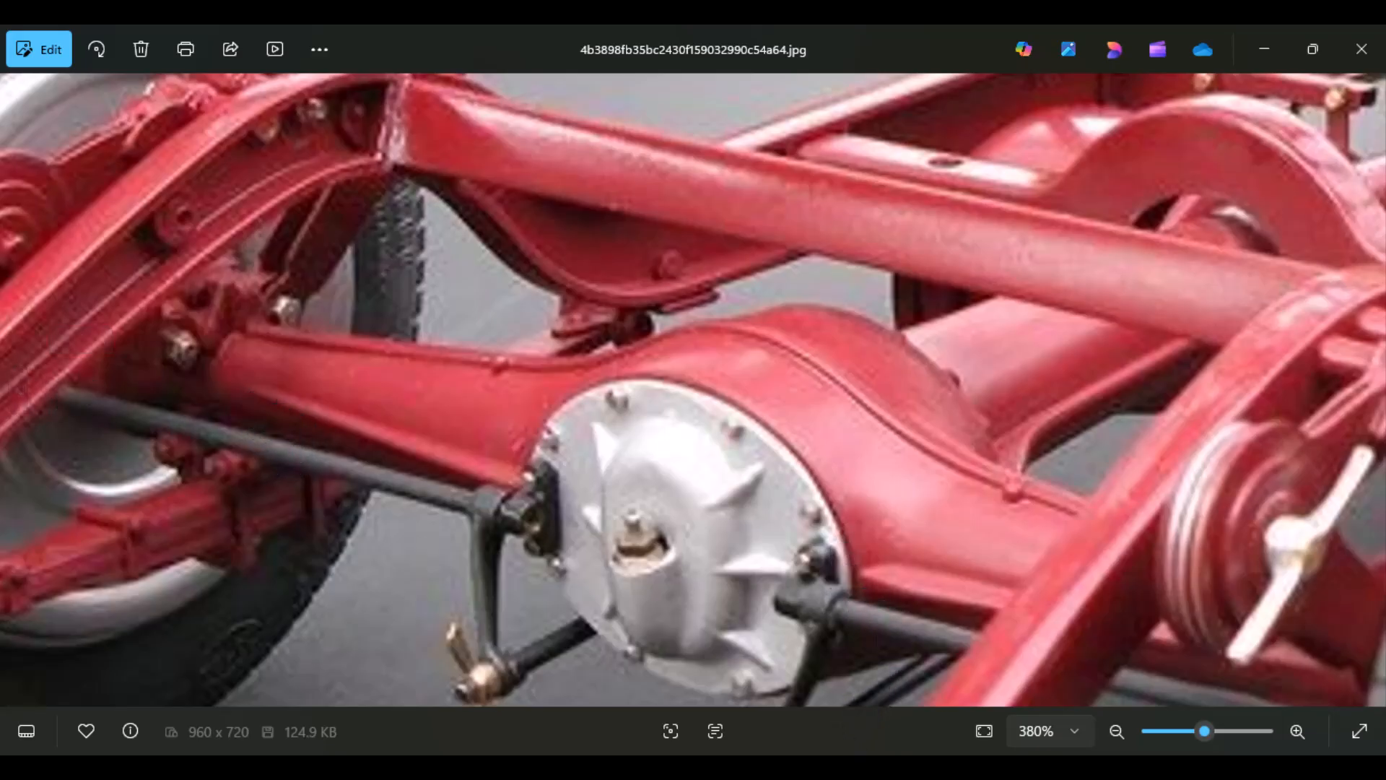
Step: Switch to the silver axle reference photo and examine the arm's ribs, the central seam and the differential cover
mouse_move(826, 766)
left_click(743, 668)
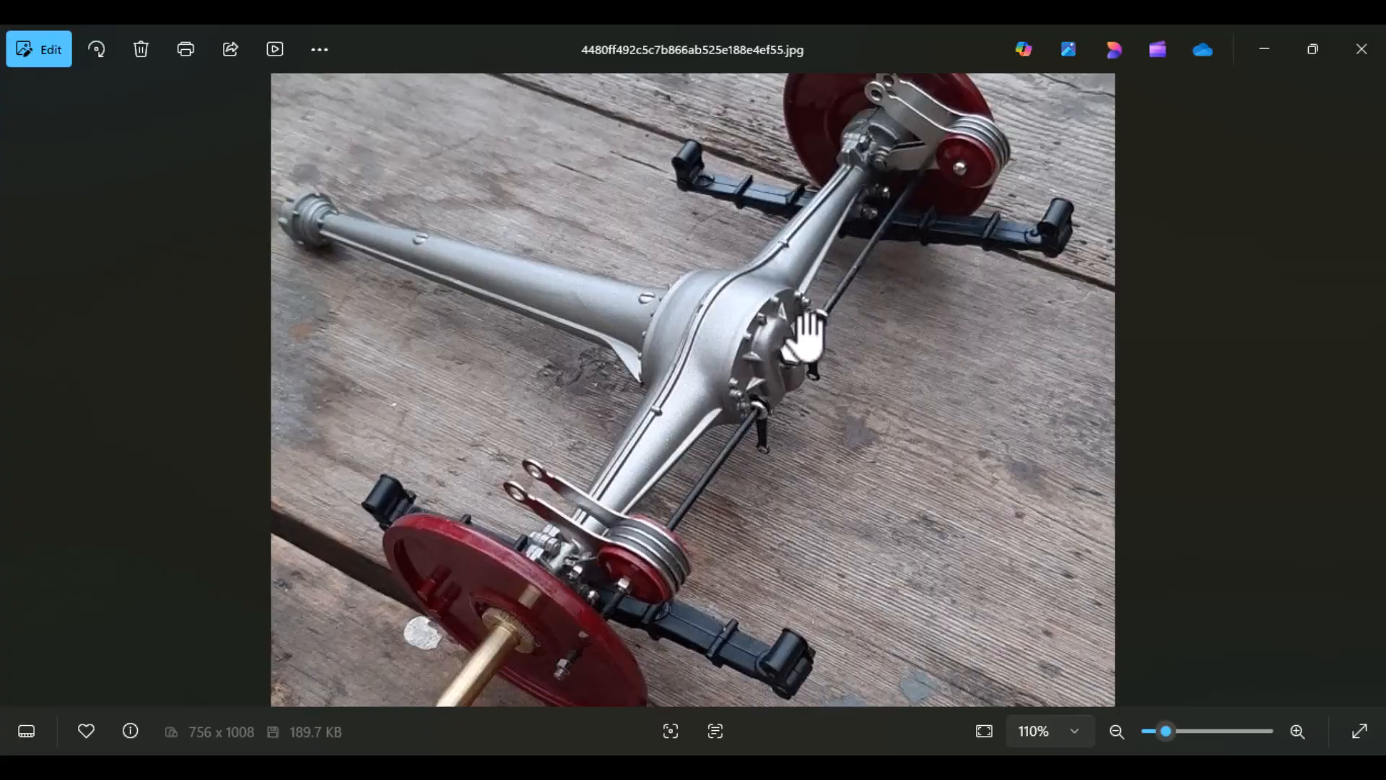
left_click_drag(659, 458, 784, 425)
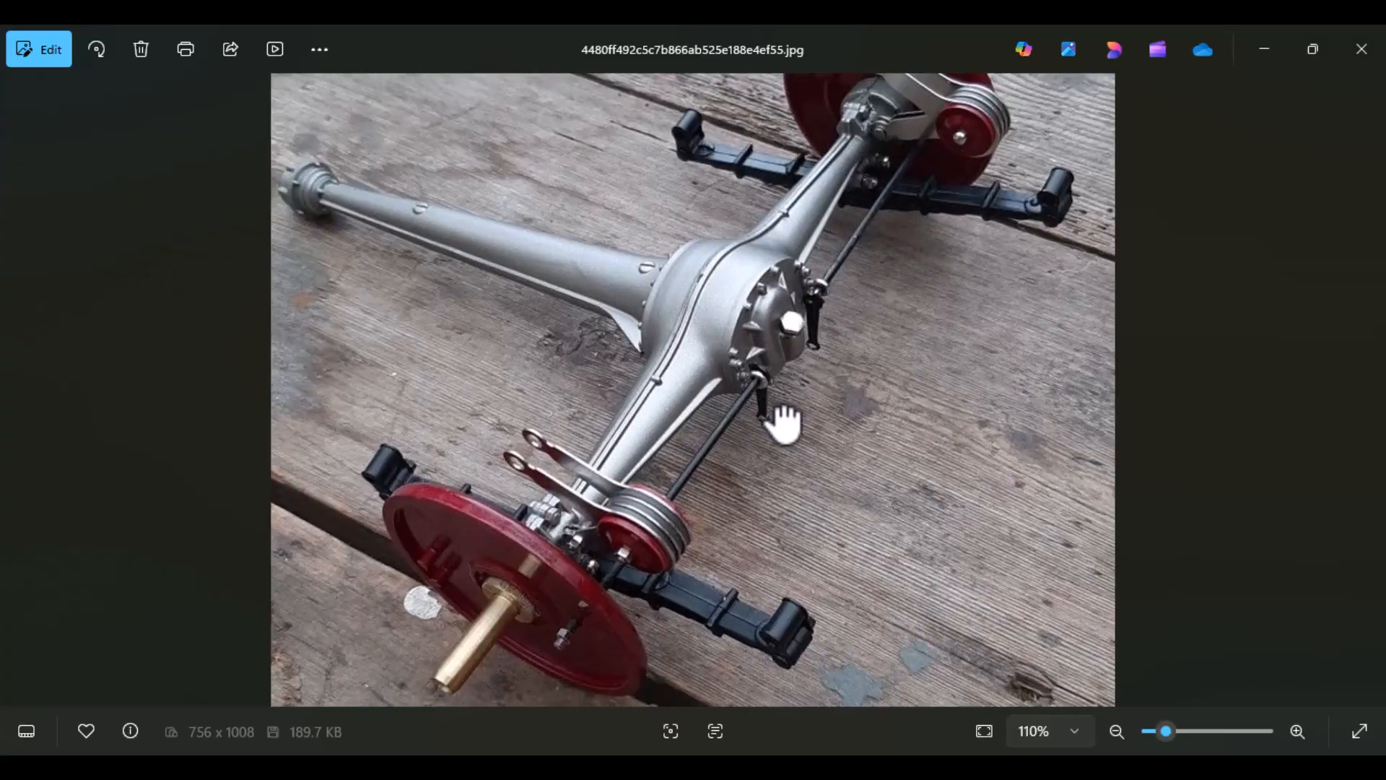
scroll(733, 464, "up", 5)
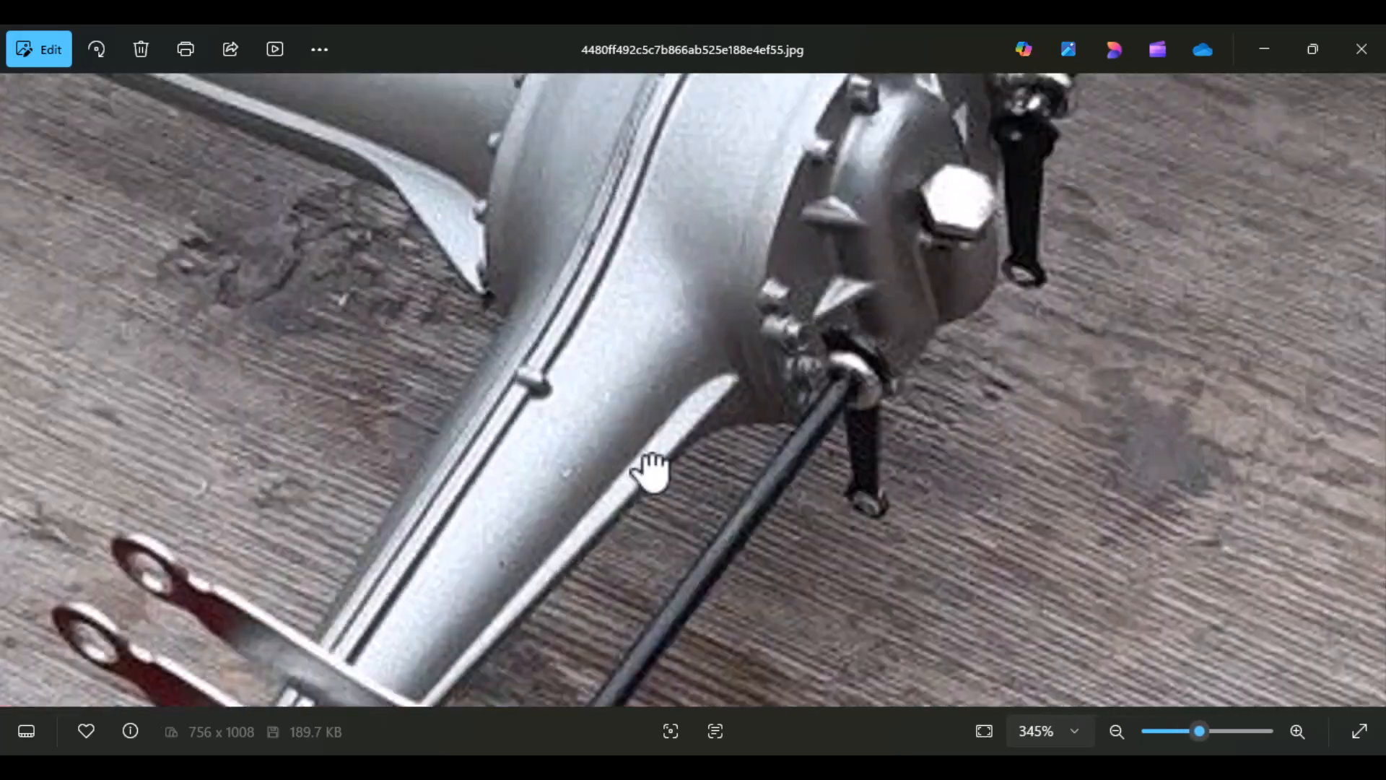
scroll(649, 473, "down", 3)
scroll(597, 578, "up", 6)
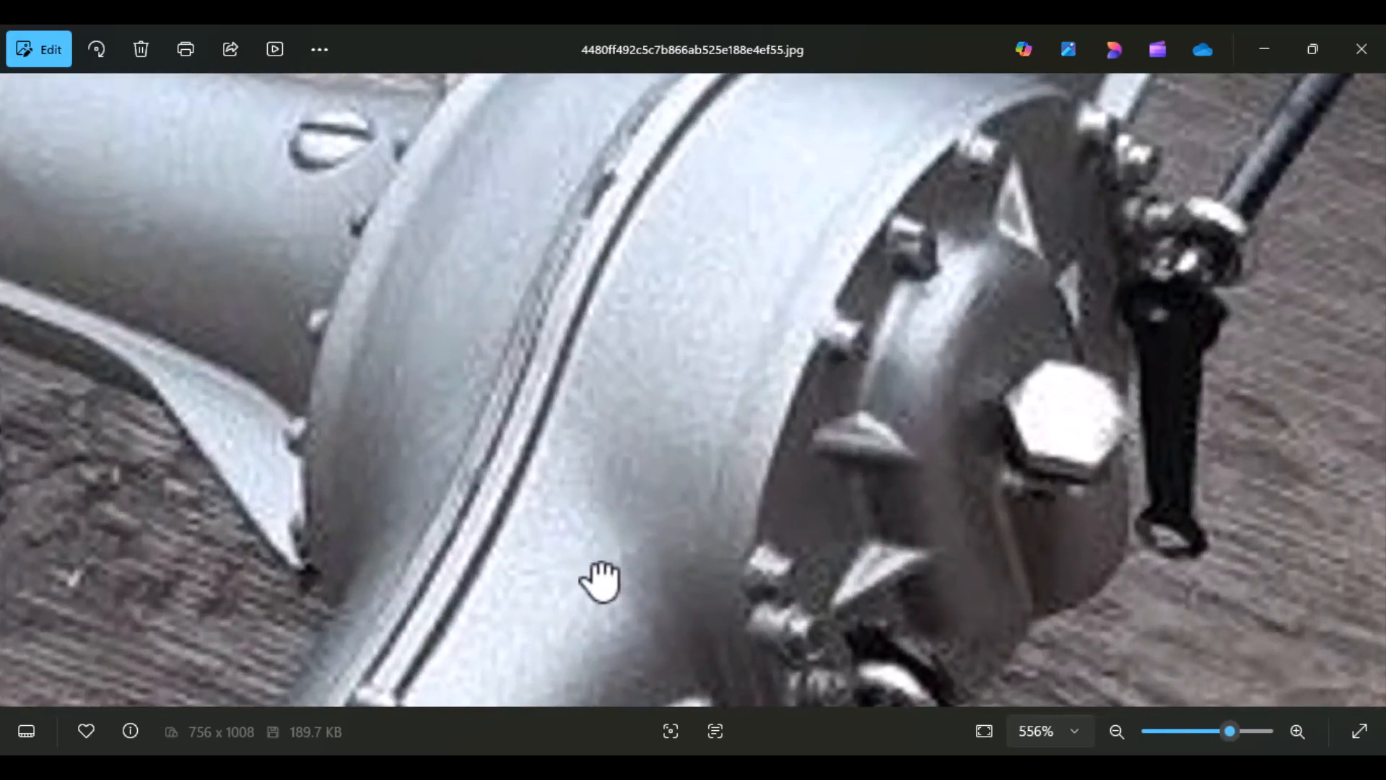
scroll(599, 582, "down", 8)
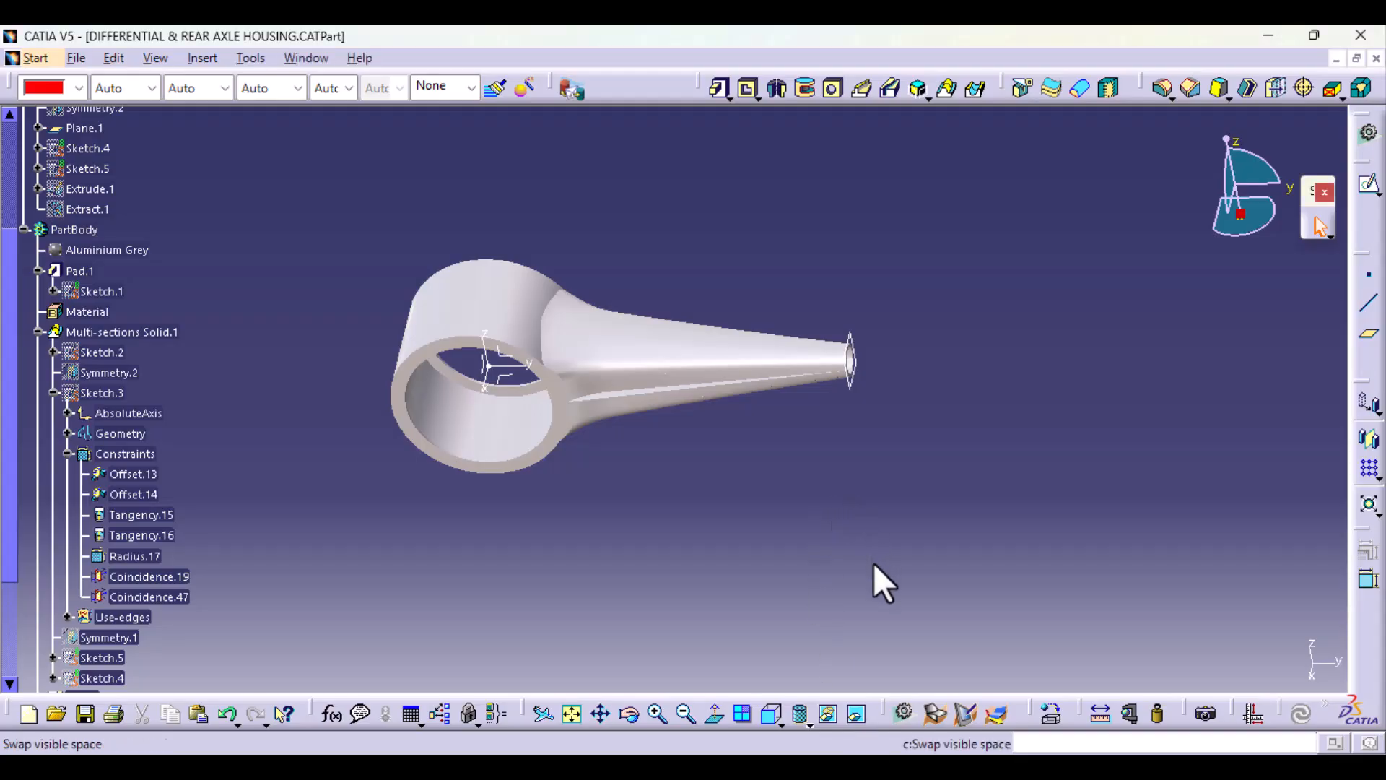
Step: Return to CATIA and define Multi-sections Solid.1 as the in-work object
middle_click_drag(873, 565, 742, 619)
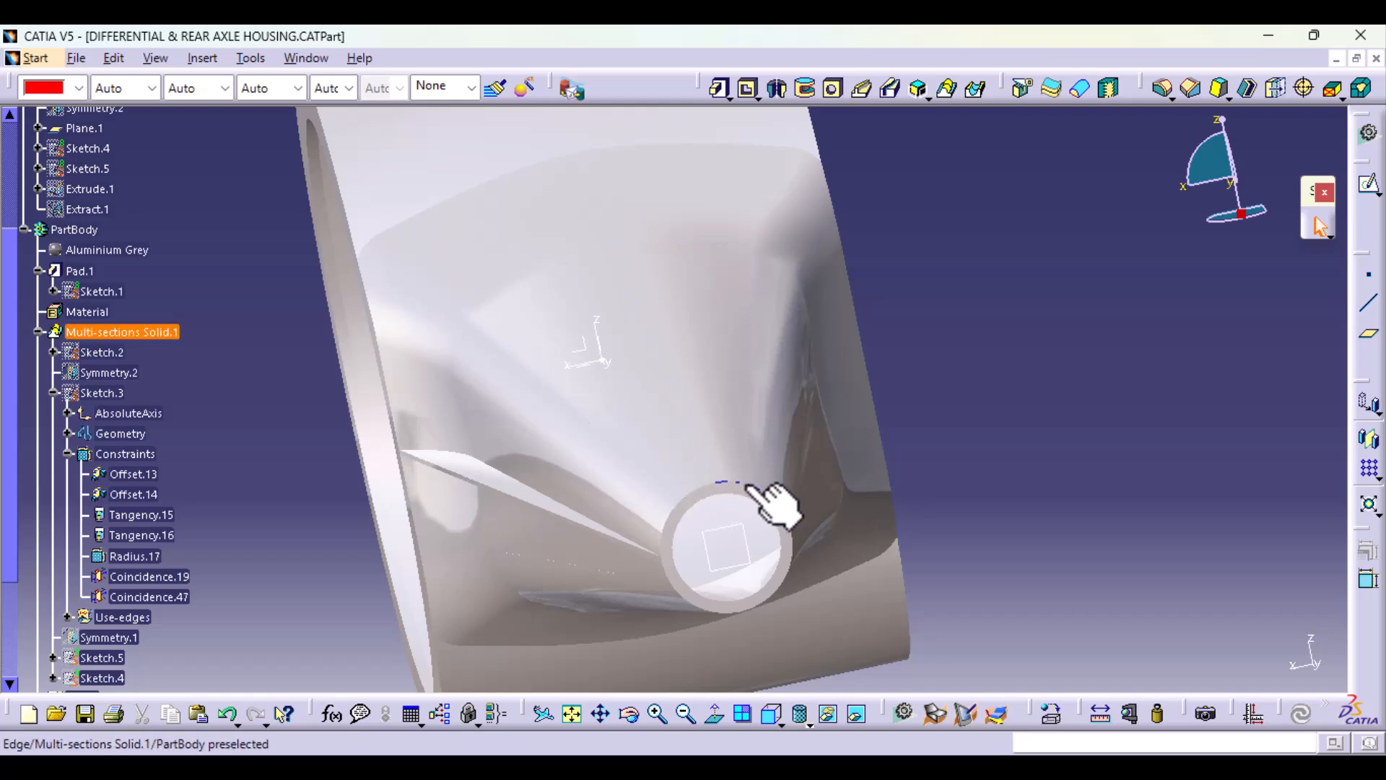
double_click(713, 453)
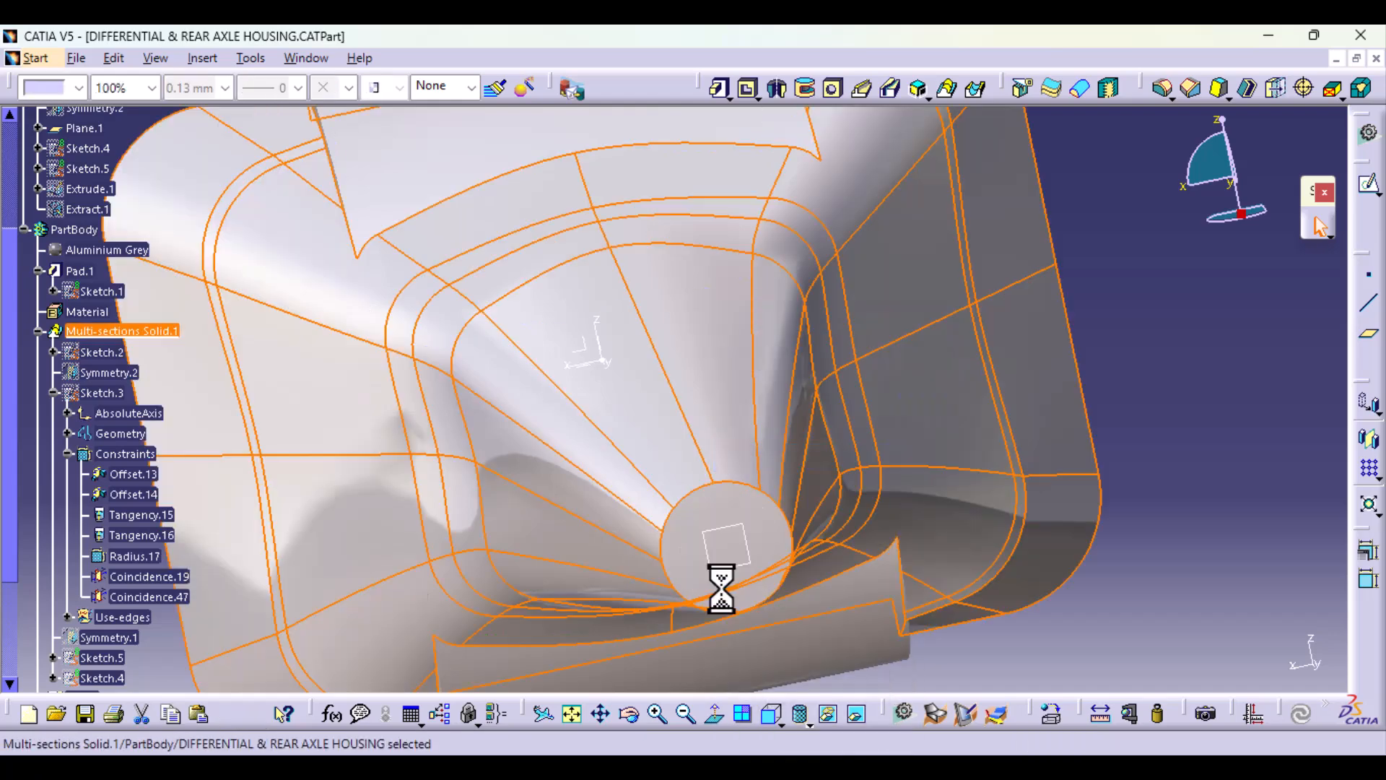
left_click(1151, 453)
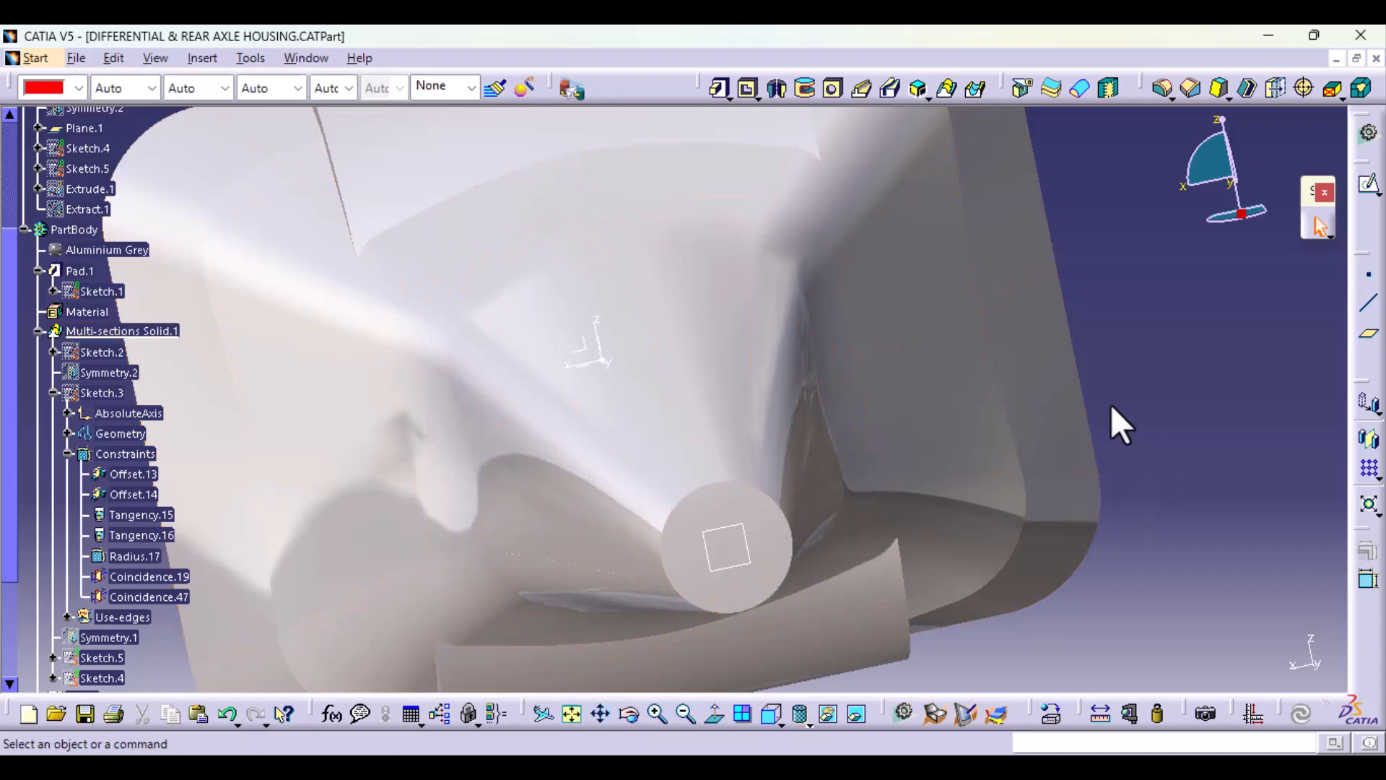
middle_click_drag(1111, 404, 323, 354)
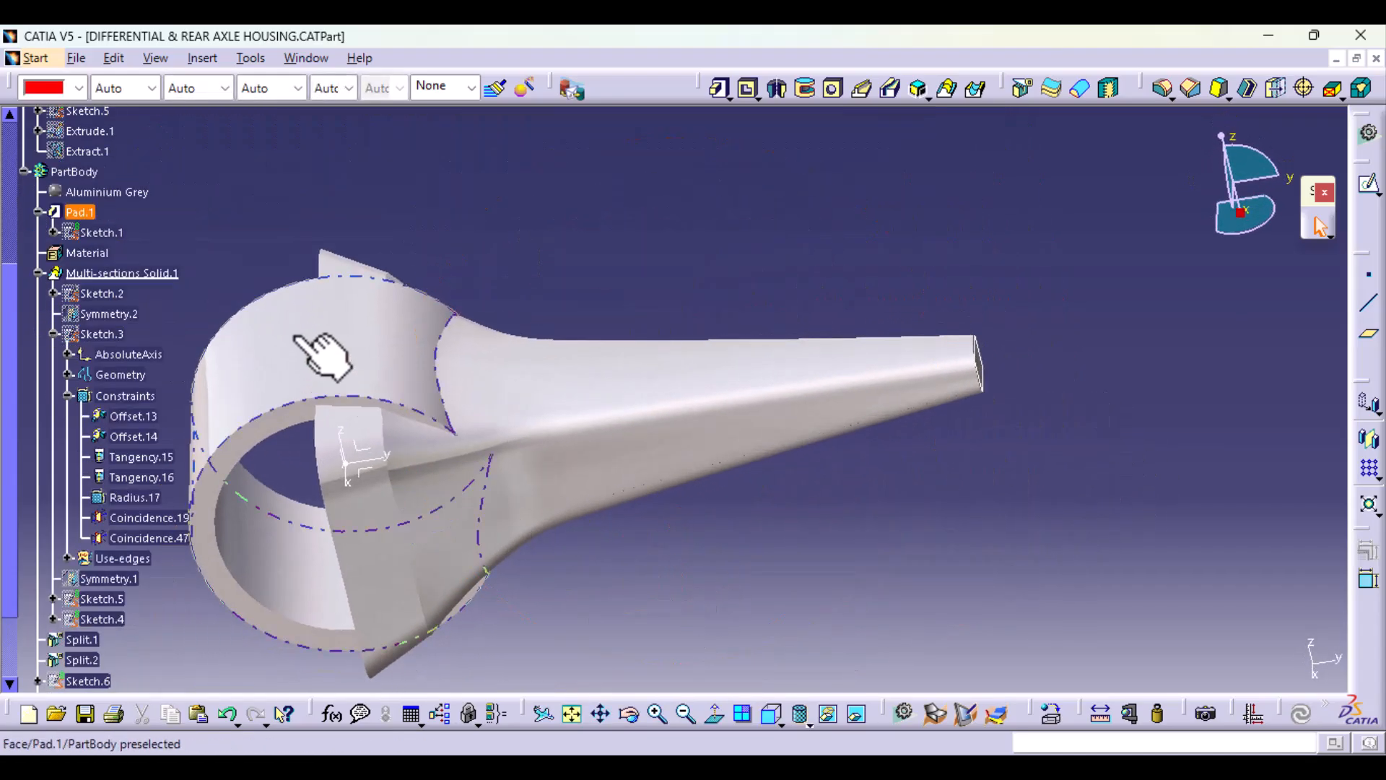
middle_click_drag(455, 505, 671, 455)
scroll(140, 545, "down", 3)
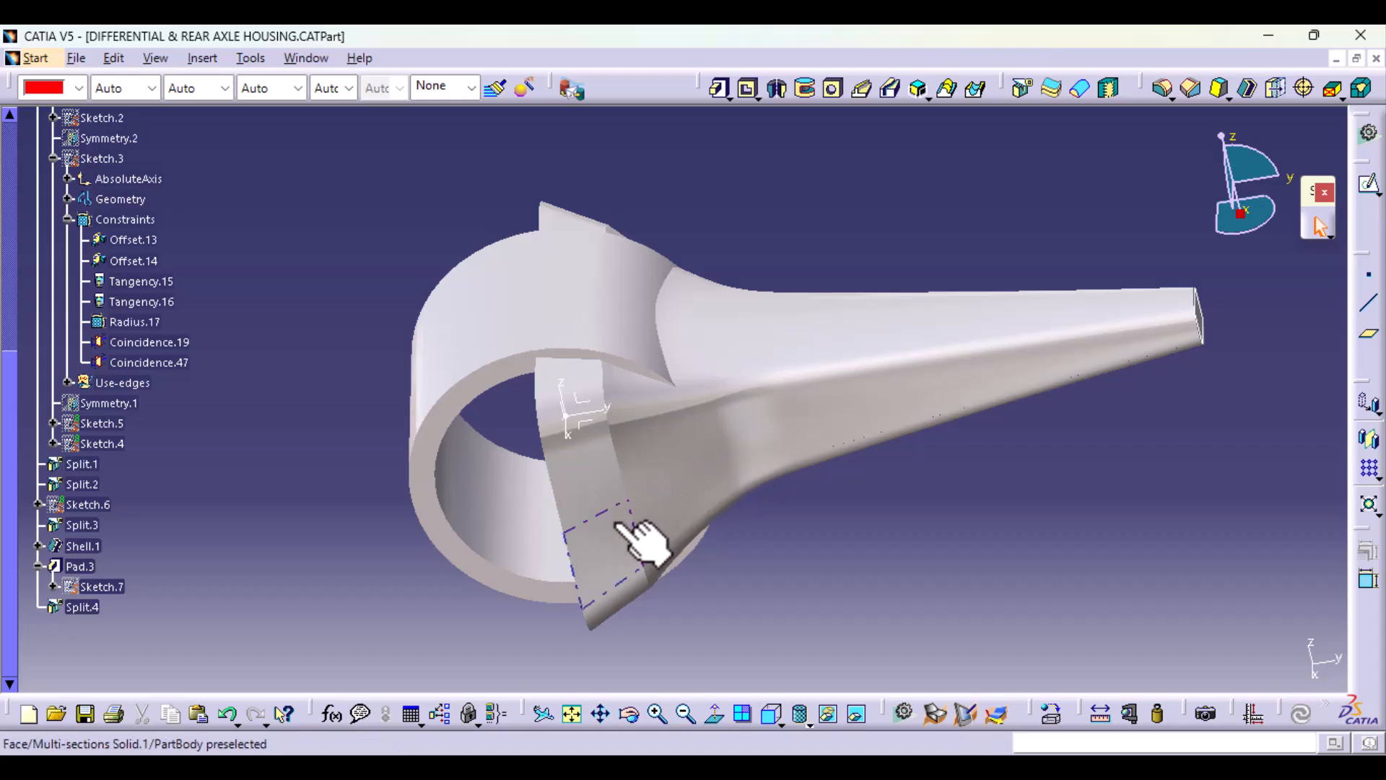
Step: Collapse the expanded branches of Sketch.3 in the tree and check the definition of Split.1
left_click(67, 219)
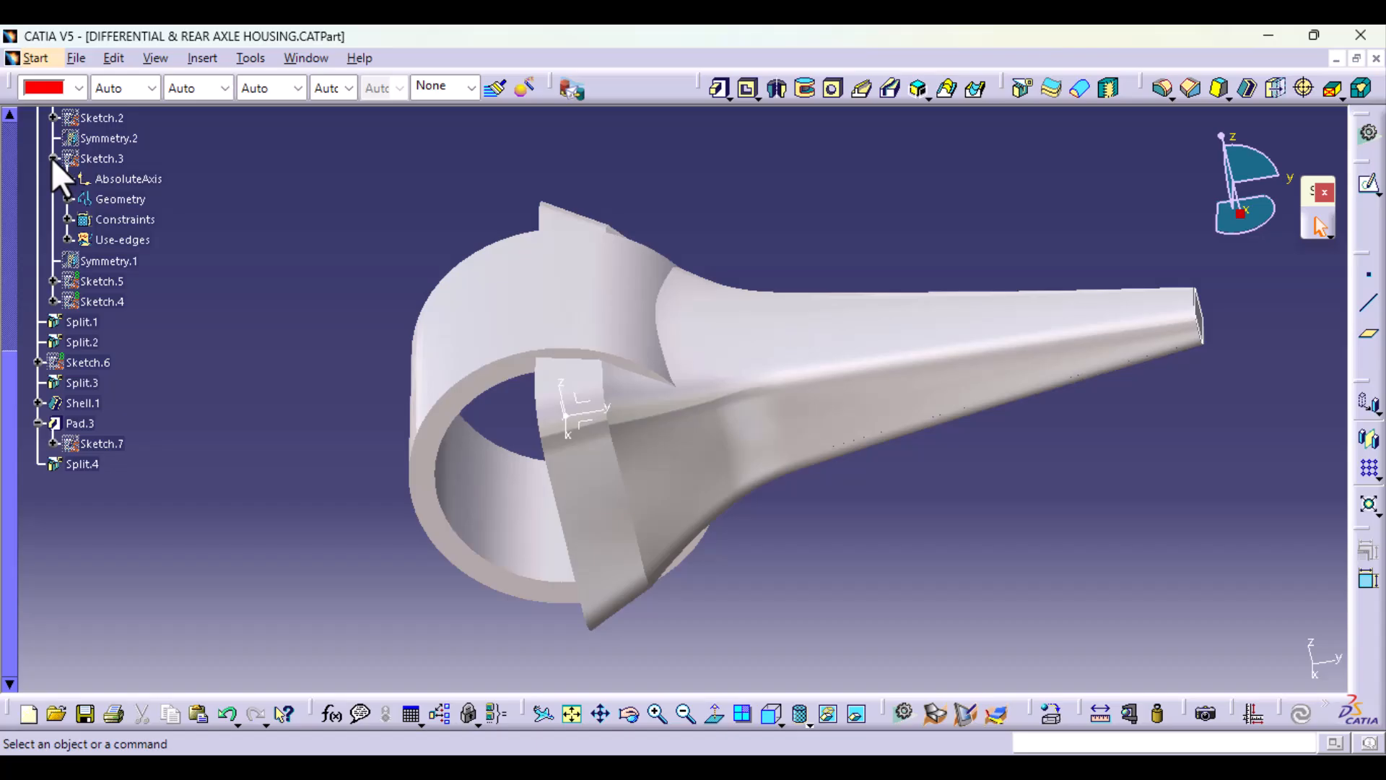
left_click(53, 158)
left_click(92, 241)
double_click(93, 241)
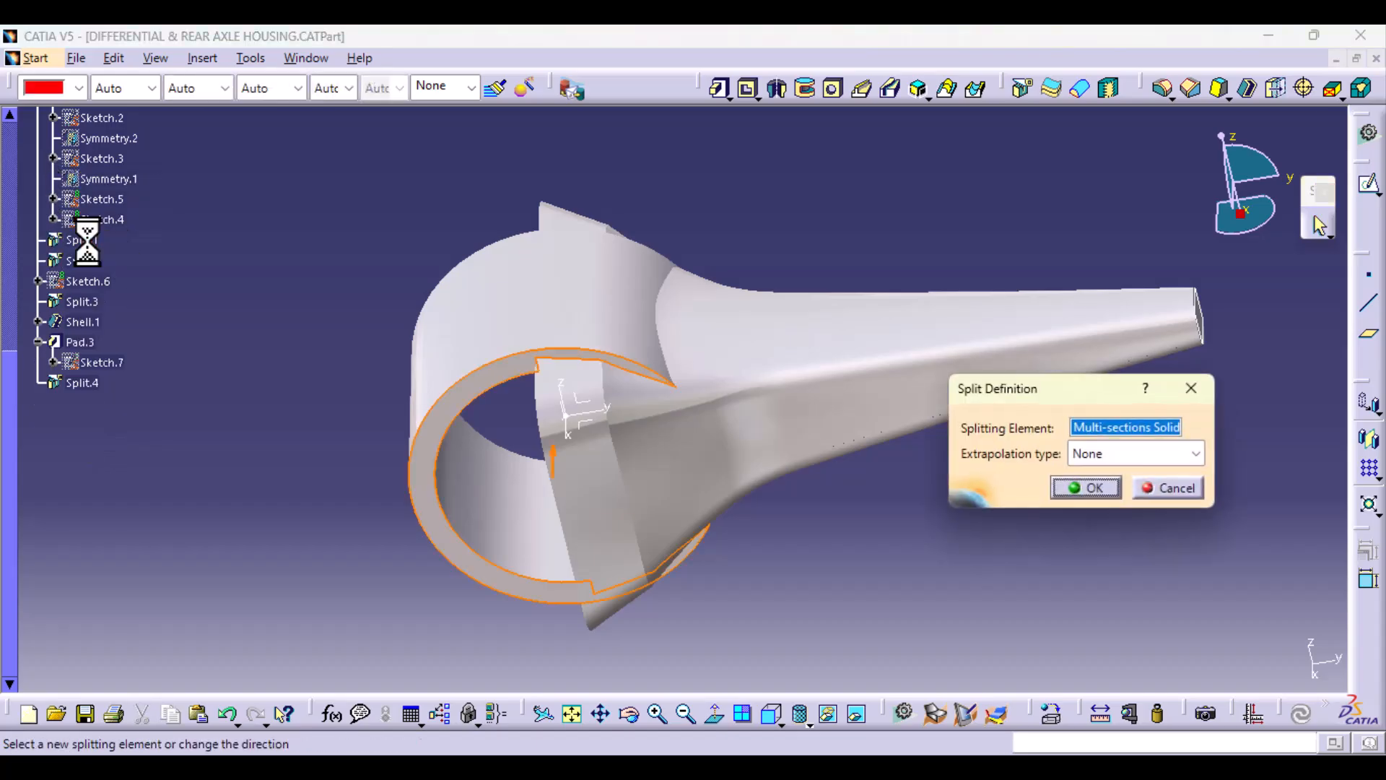
left_click(1094, 494)
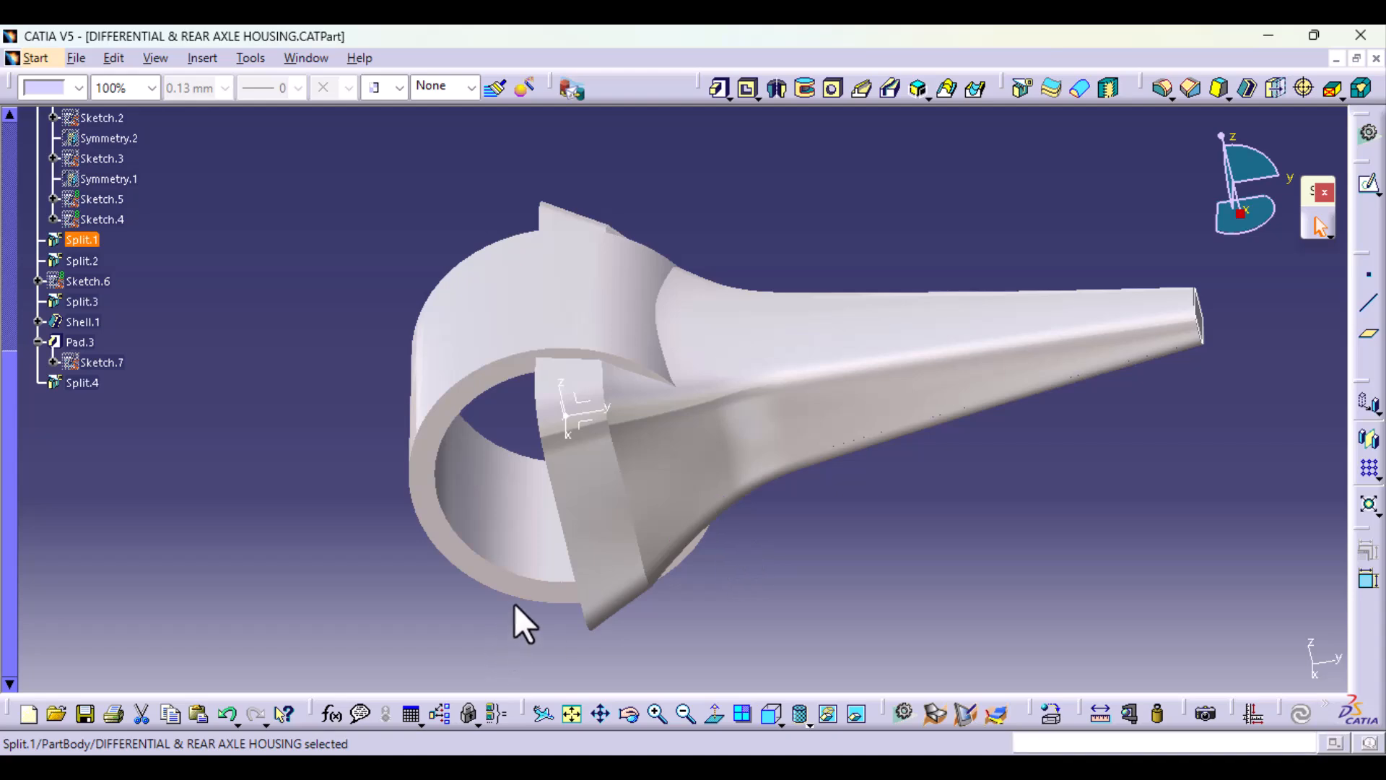
Step: Undo the recent actions, including the in-work object change, to return the body to its Split.4 state
middle_click_drag(515, 607, 560, 639)
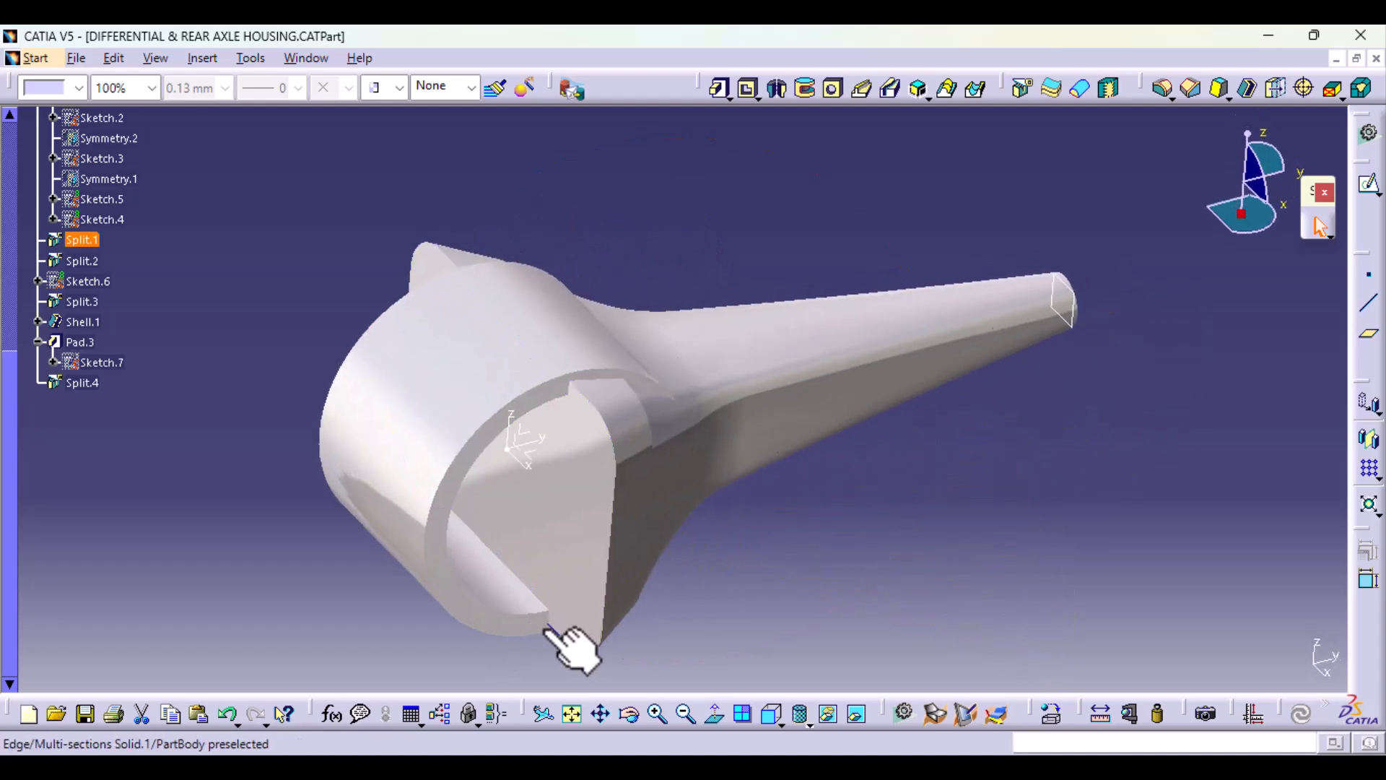
scroll(56, 415, "up", 3)
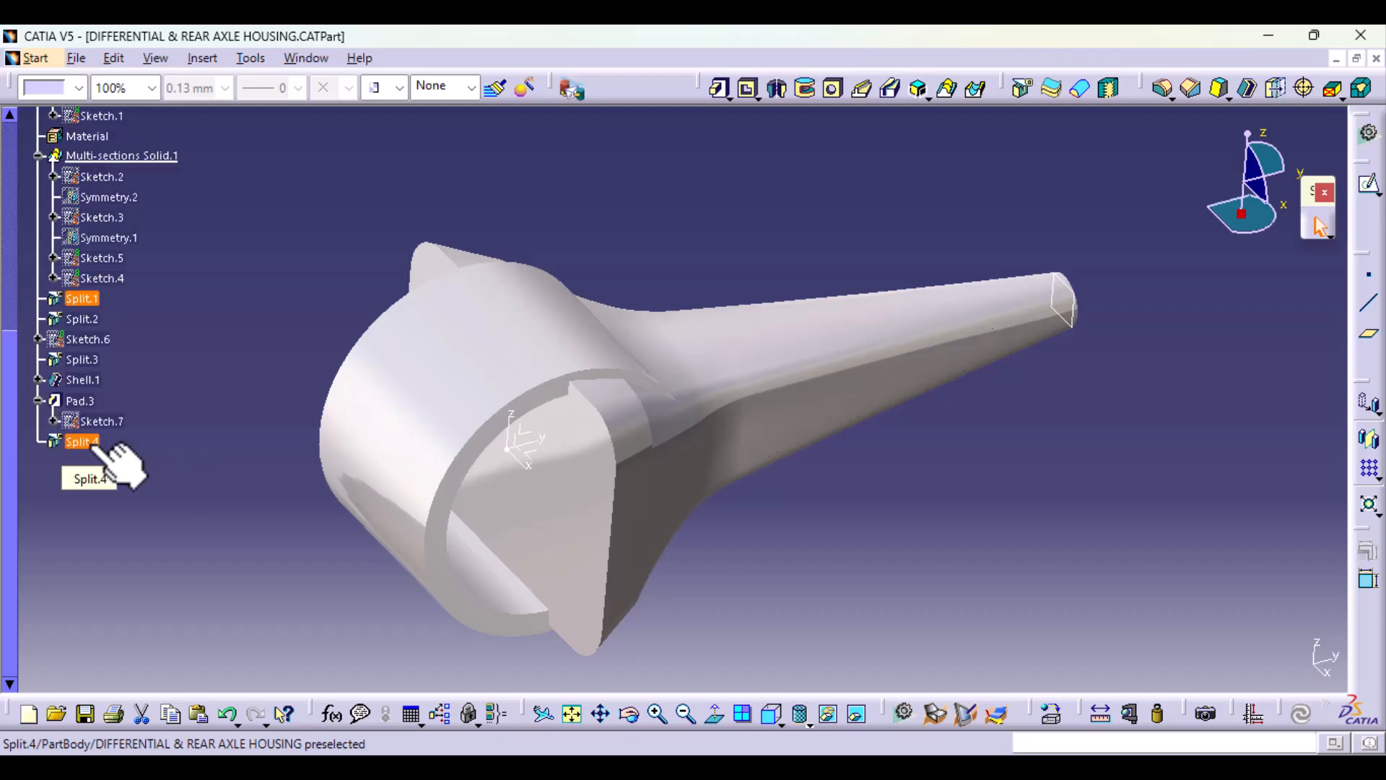
left_click(92, 445)
left_click(223, 556)
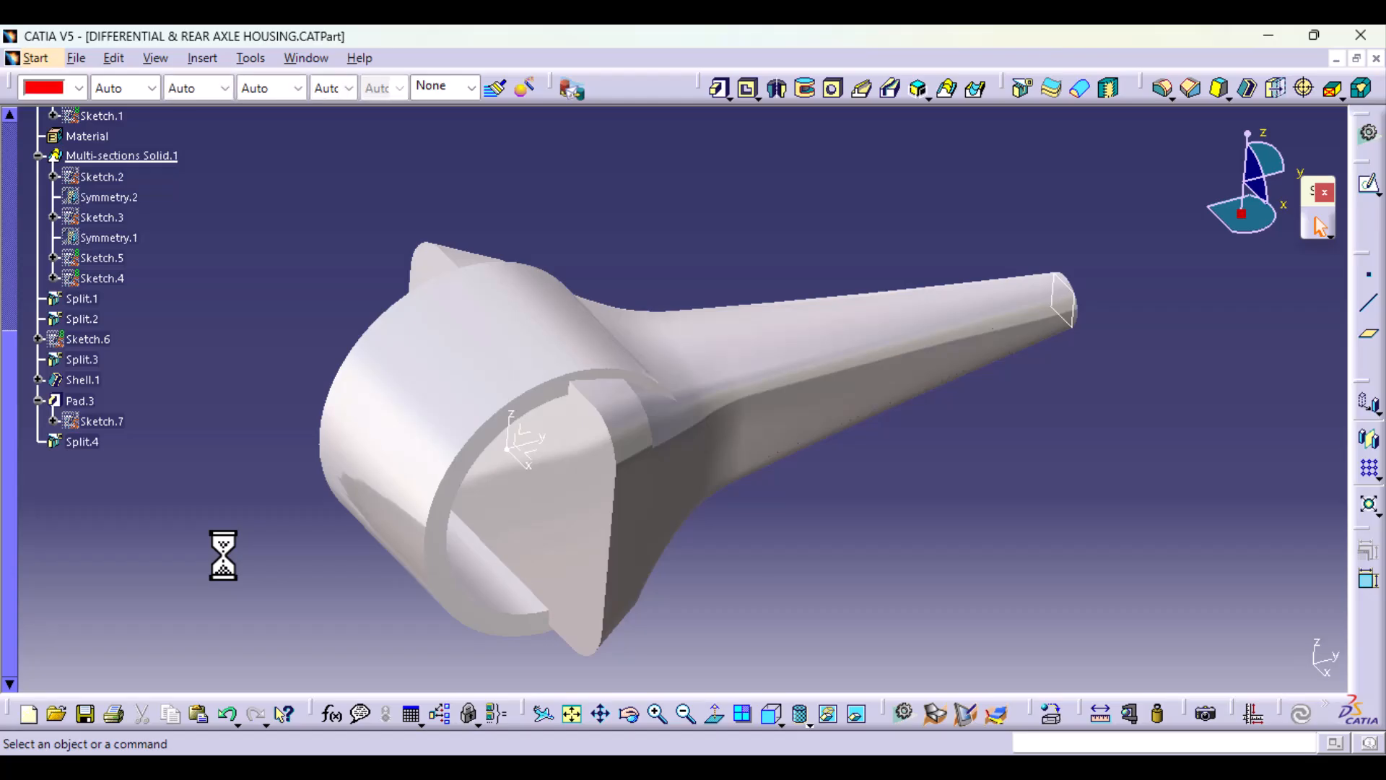
left_click(227, 713)
left_click(227, 713)
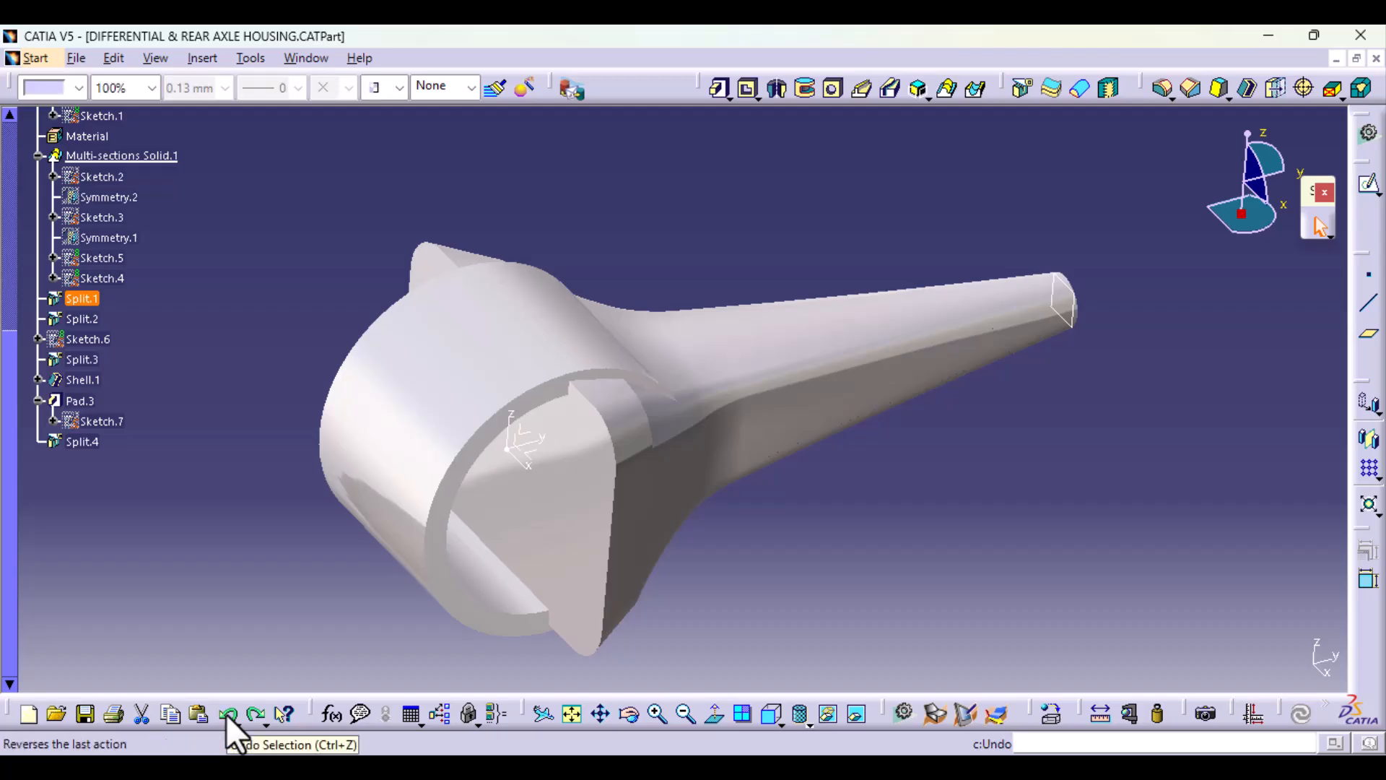
left_click(227, 713)
left_click(227, 713)
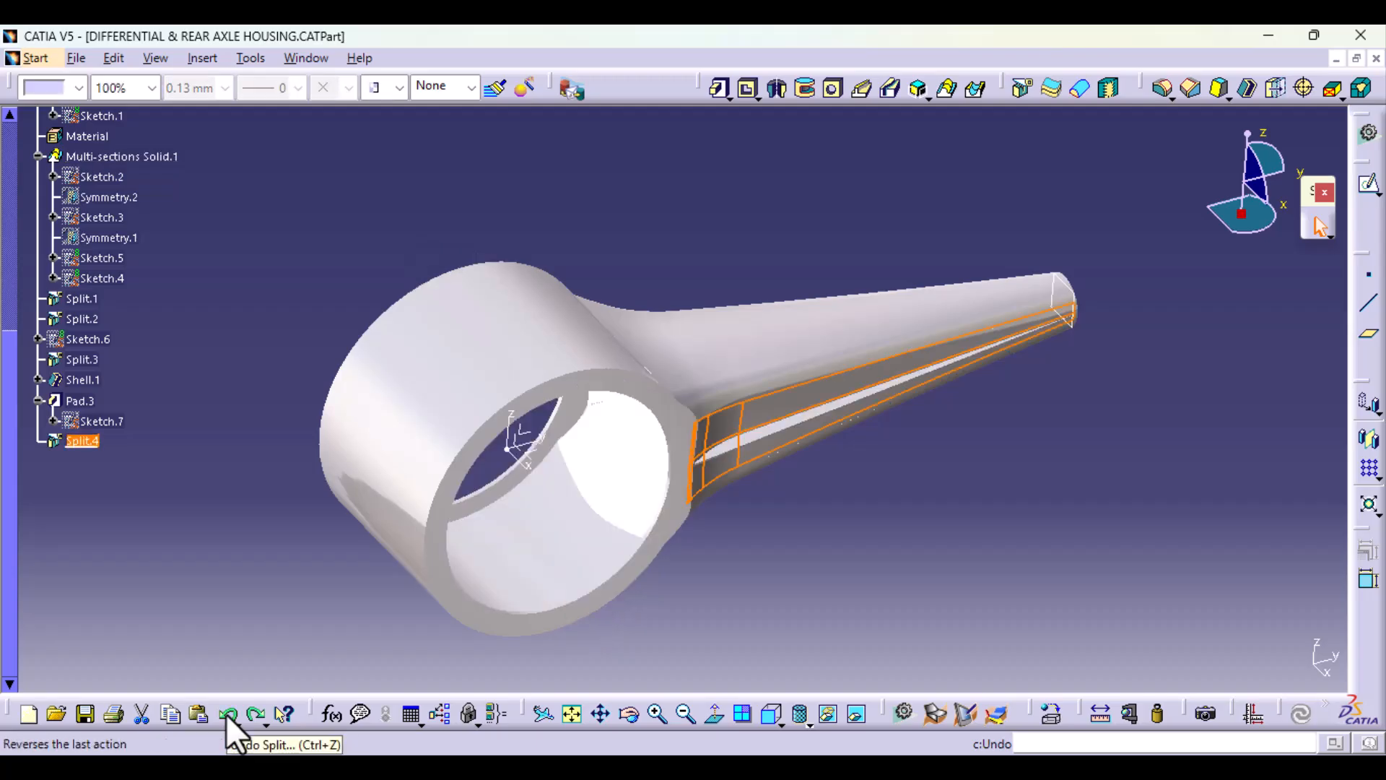
left_click(732, 542)
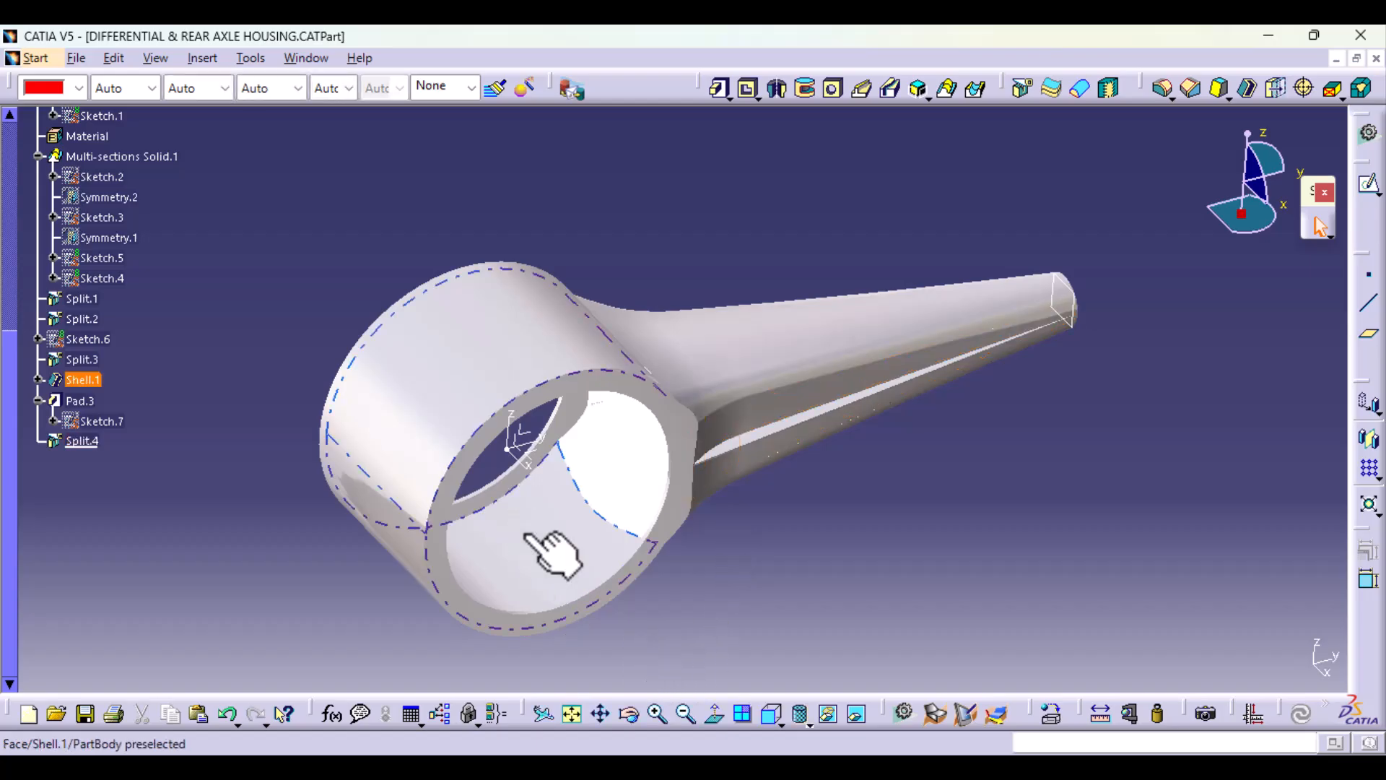
Step: Hide the extracted inner surface Extract.1 in Geometrical Set.1
middle_click_drag(538, 545, 592, 506)
scroll(21, 306, "up", 8)
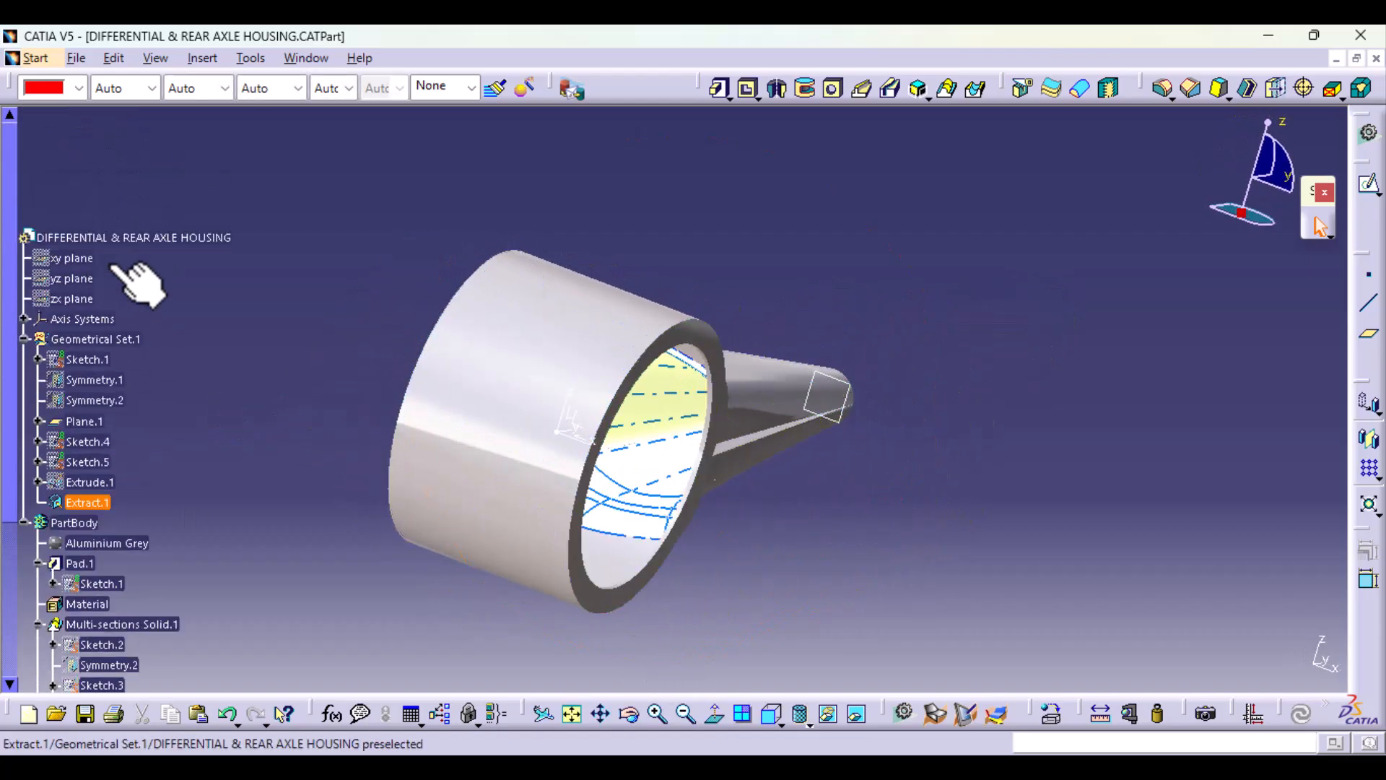
right_click(88, 502)
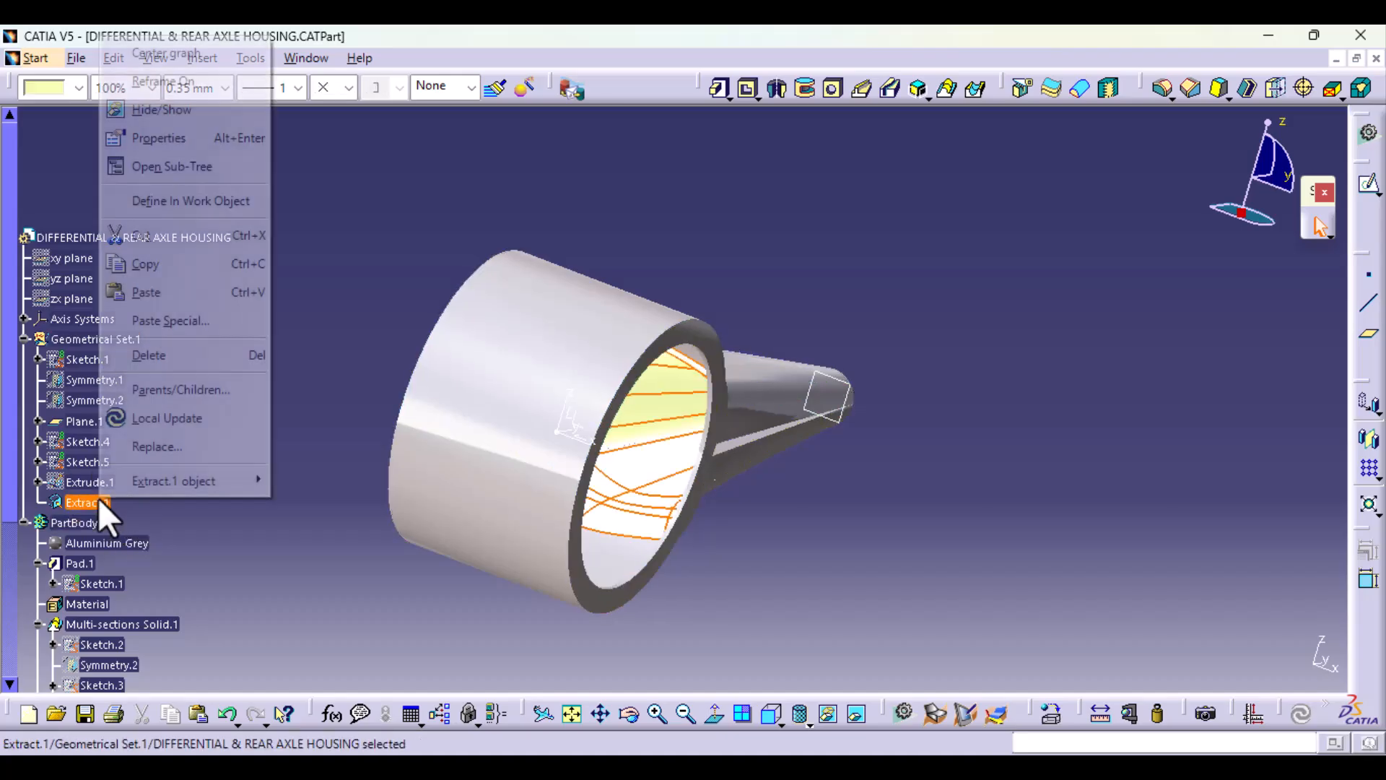
left_click(171, 109)
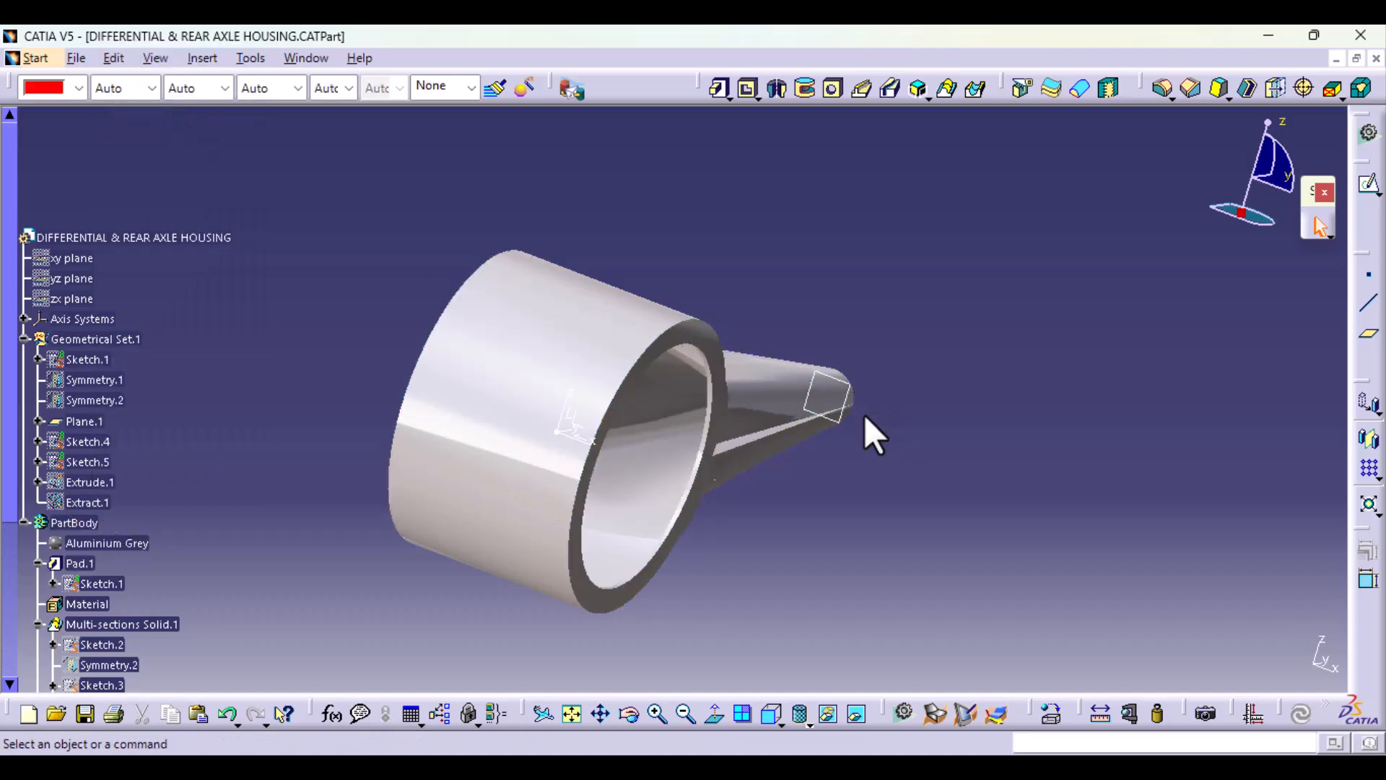
Step: Inspect the ring's interior and the ribbed arm, and save the part file
middle_click_drag(864, 418, 704, 538)
scroll(267, 560, "down", 6)
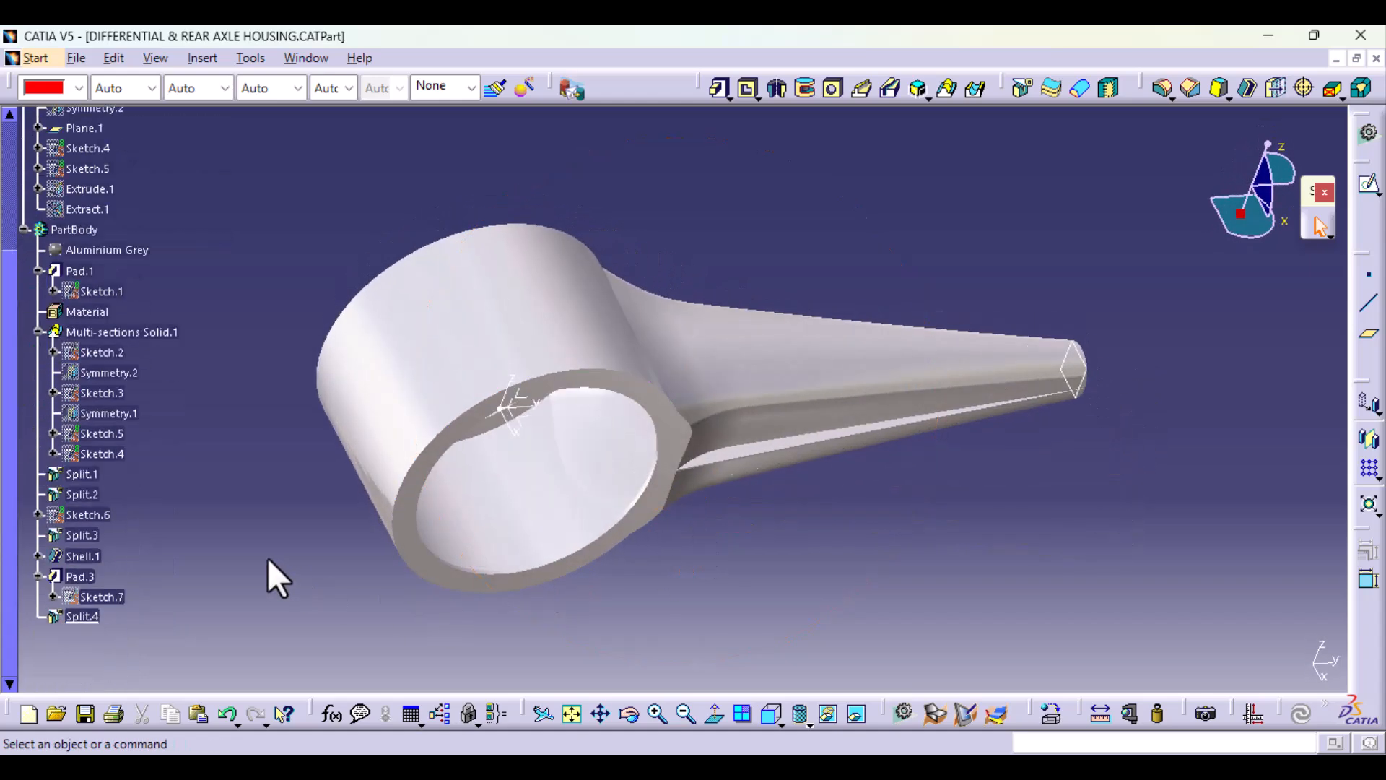
middle_click_drag(641, 603, 607, 527)
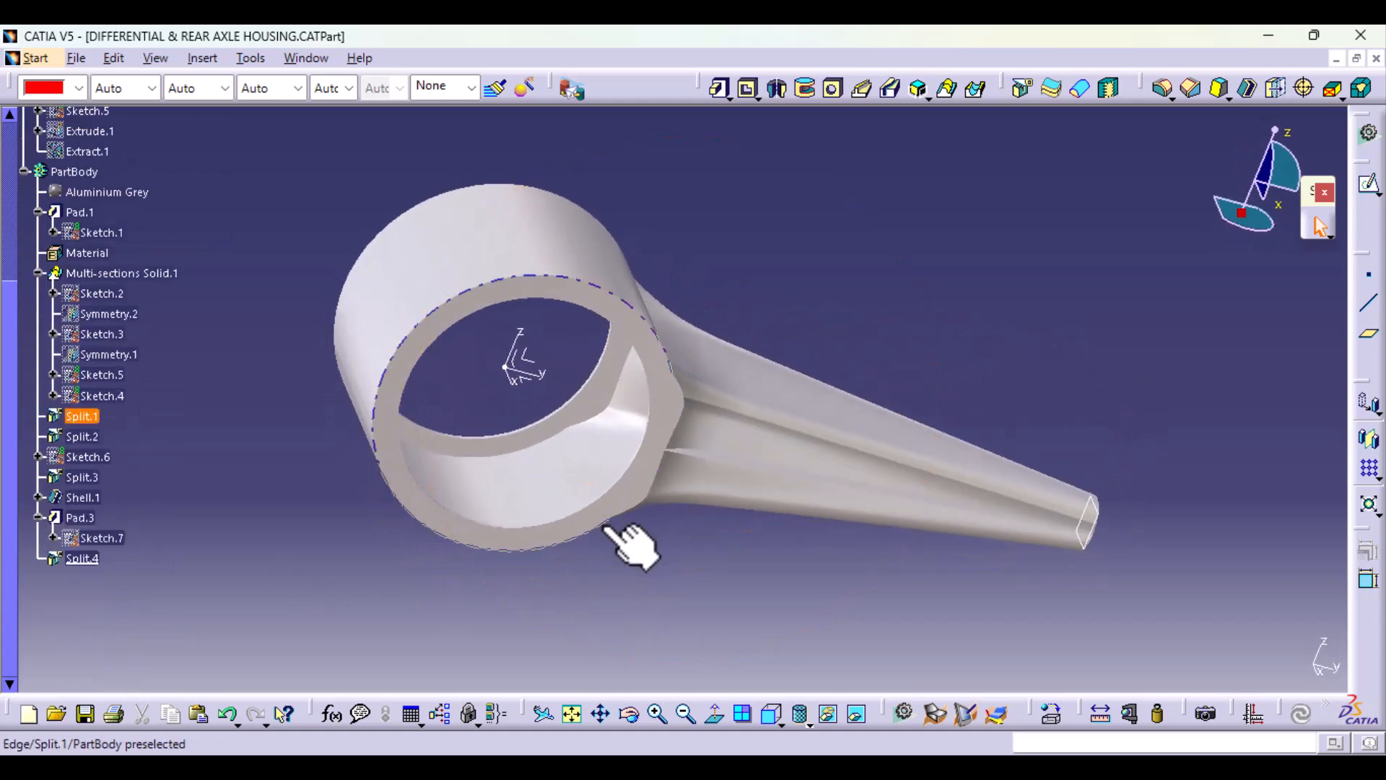
key("ctrl+s")
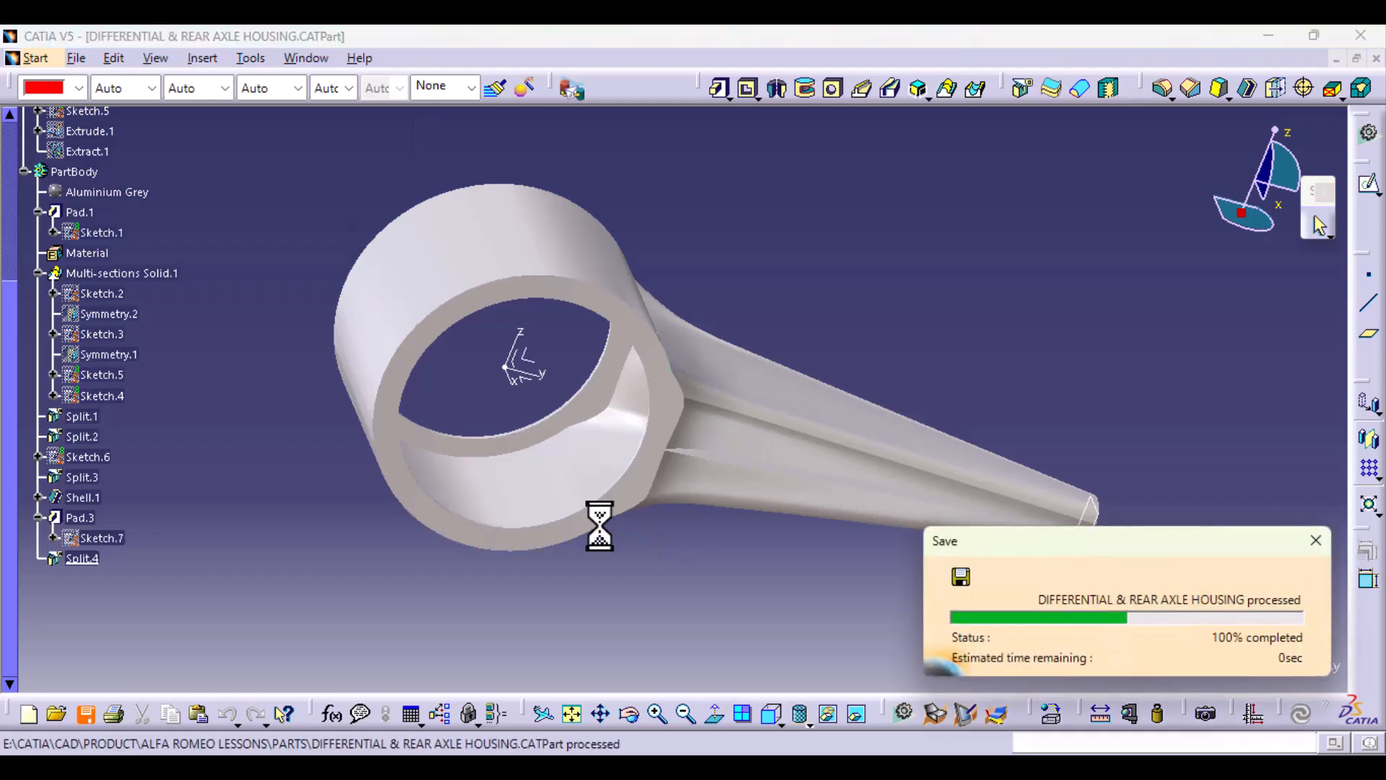
middle_click_drag(603, 618, 577, 477)
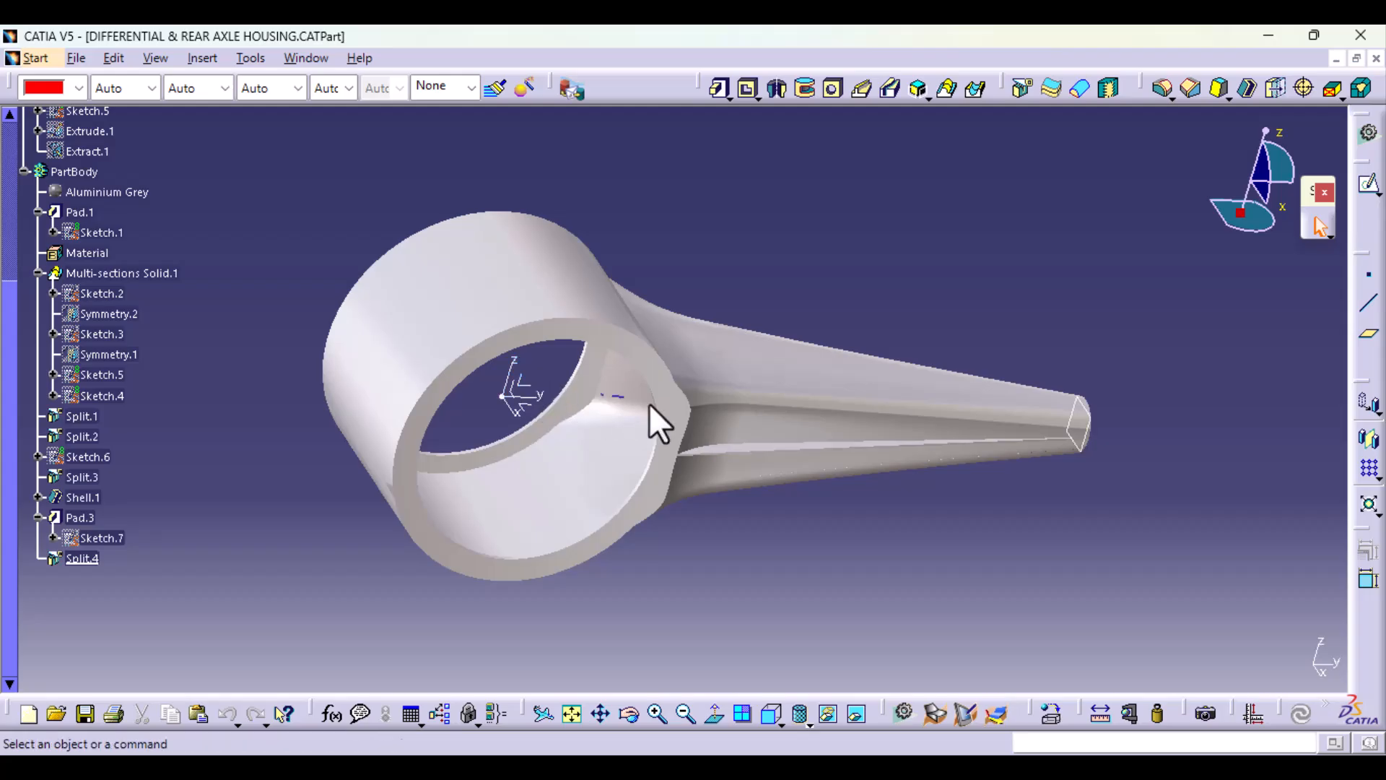
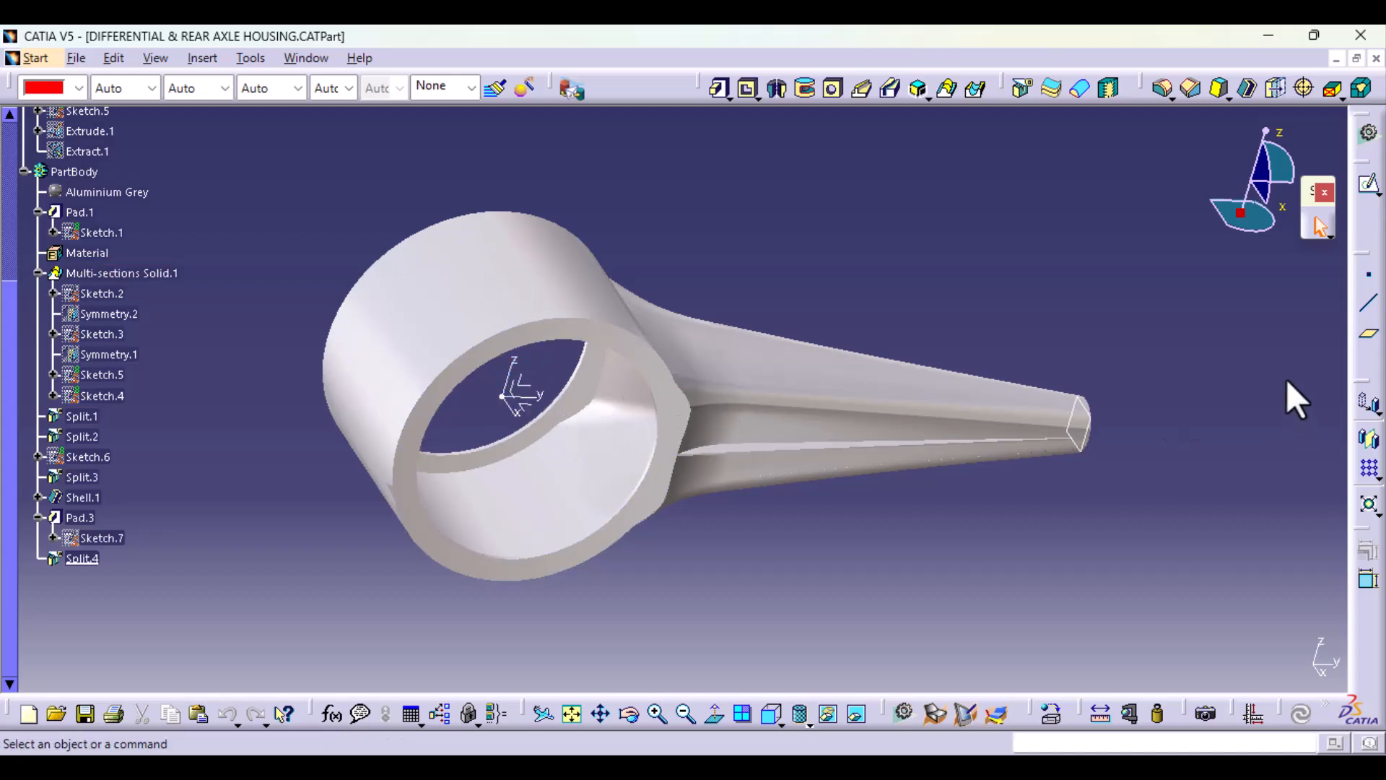
Step: Create a reference plane offset 4 mm from the YZ plane of Axis System.1
left_click(1367, 337)
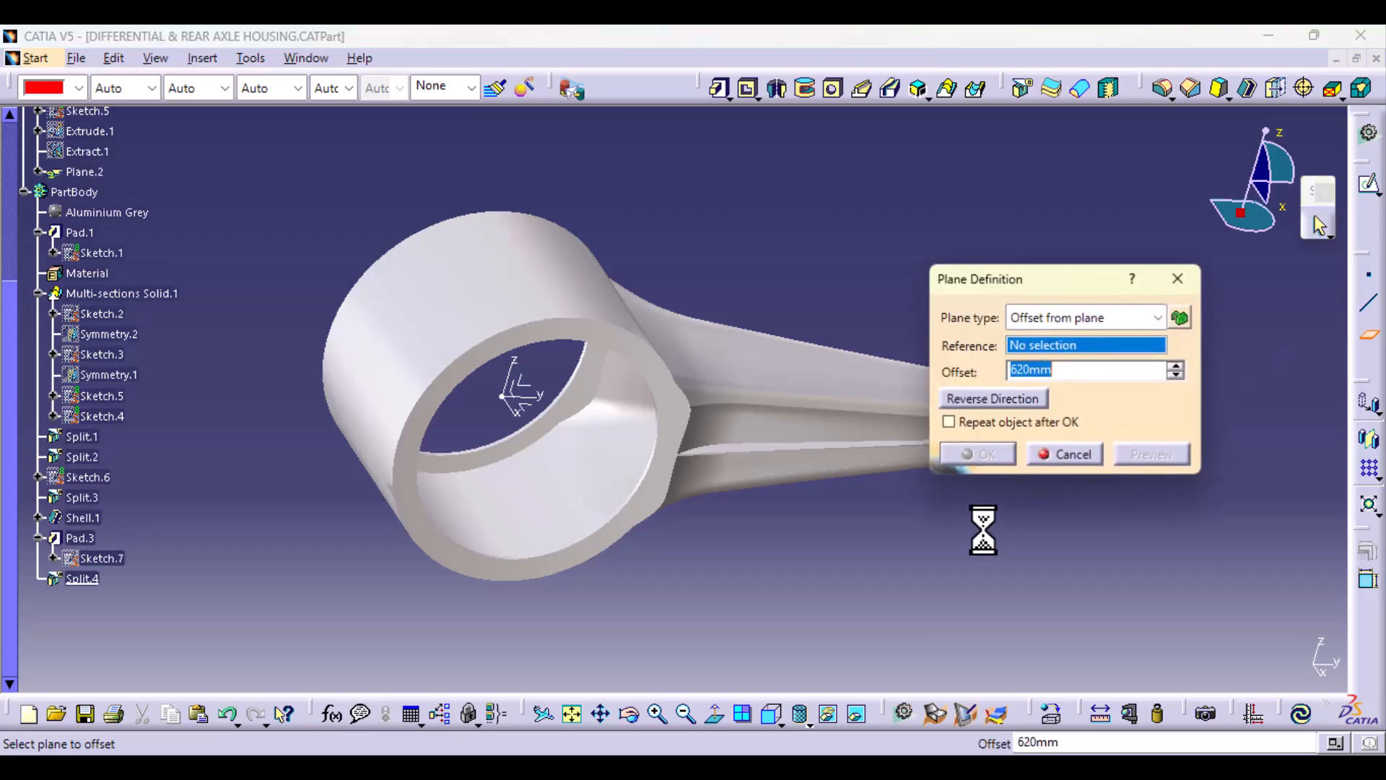
middle_click_drag(543, 498, 570, 534)
left_click(527, 400)
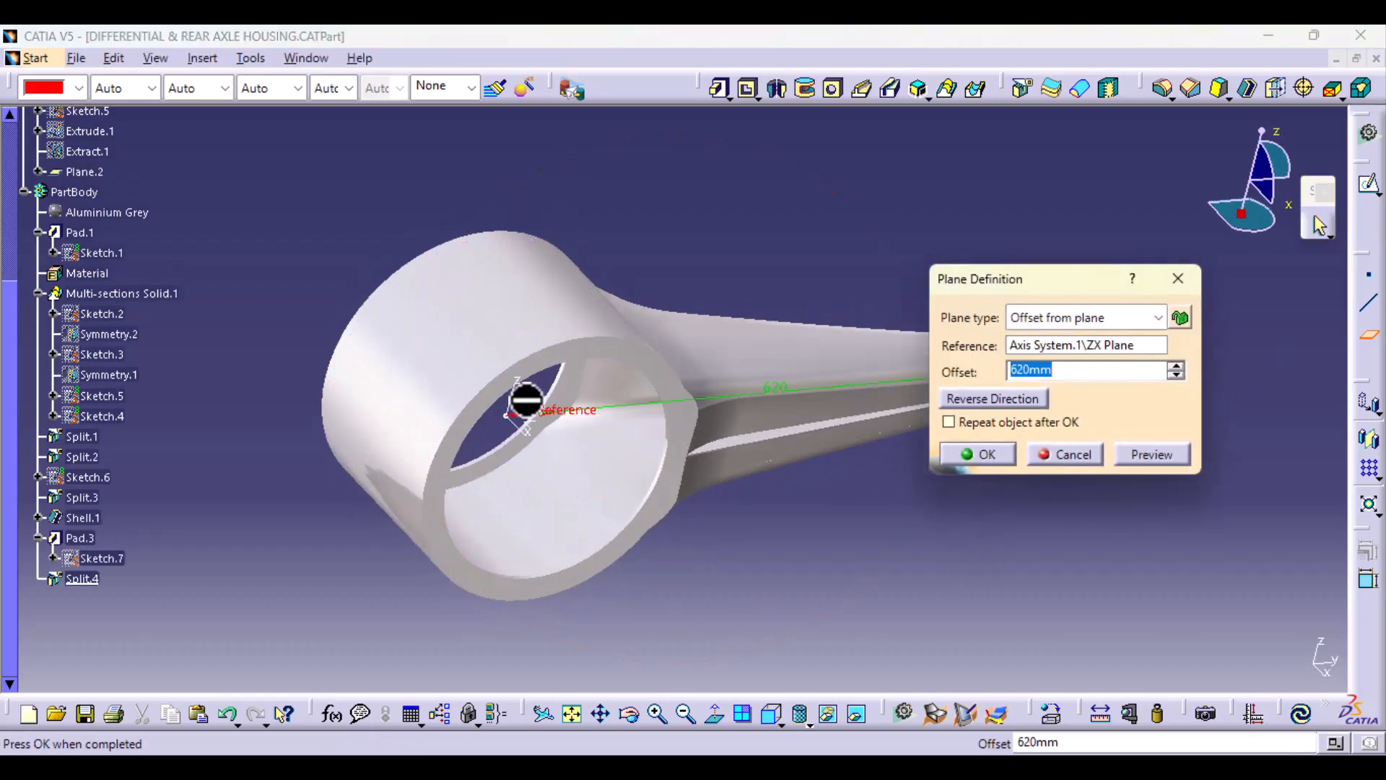
left_click(1062, 349)
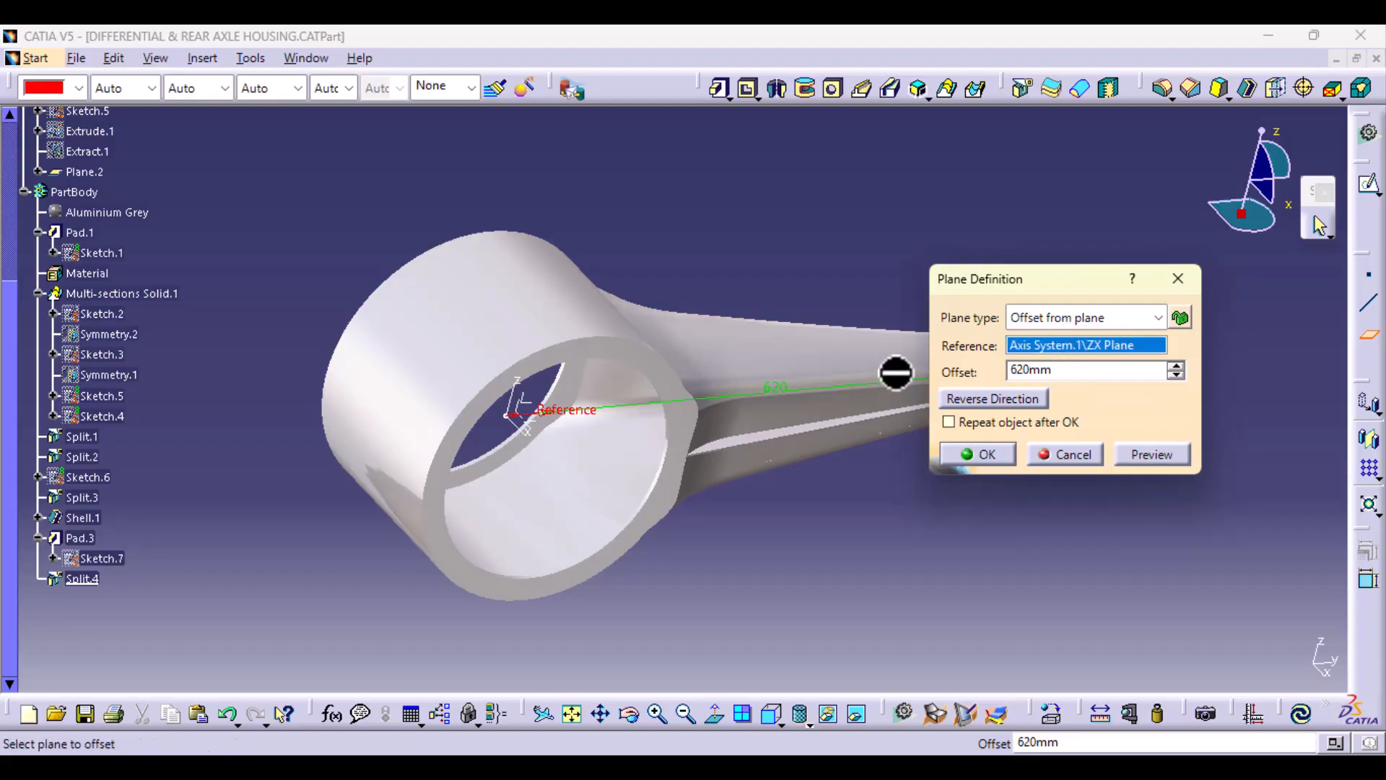
left_click(528, 401)
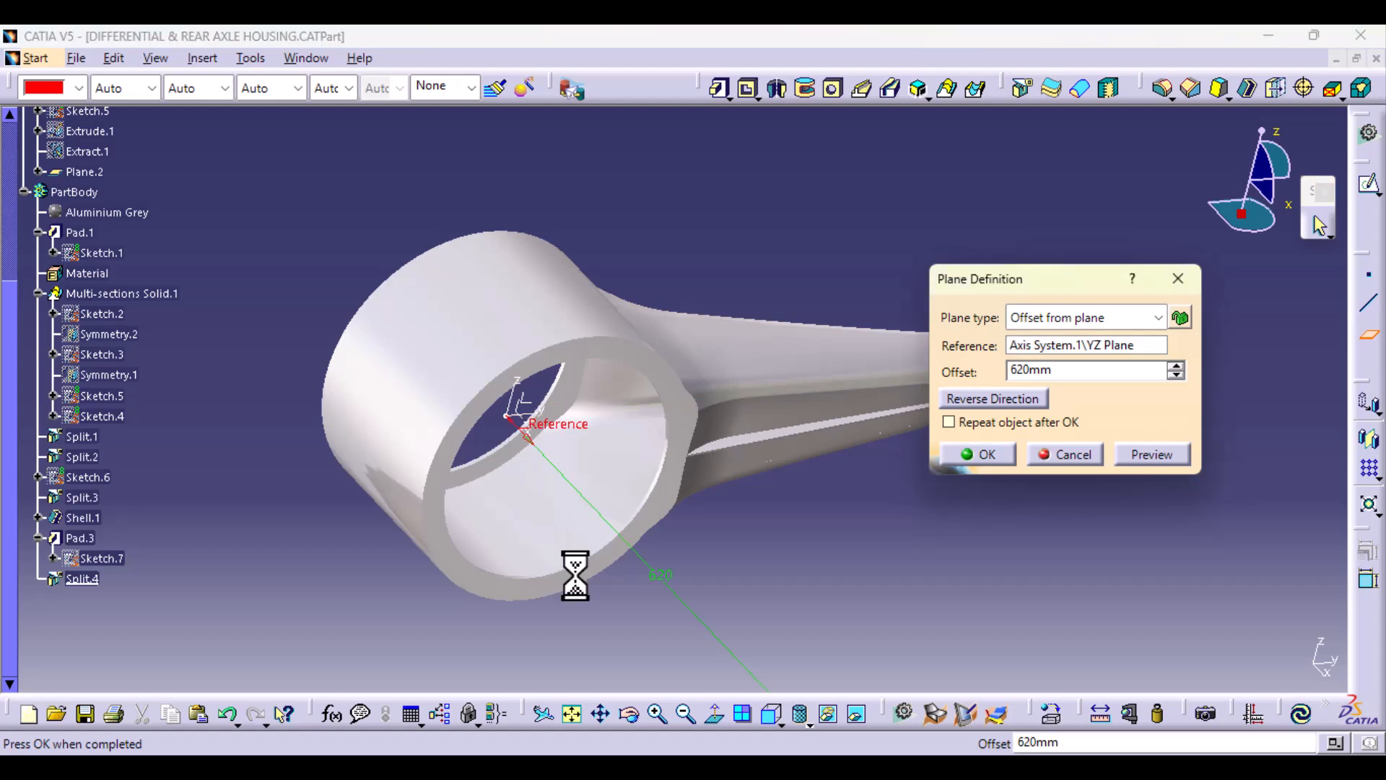
middle_click_drag(583, 563, 587, 476)
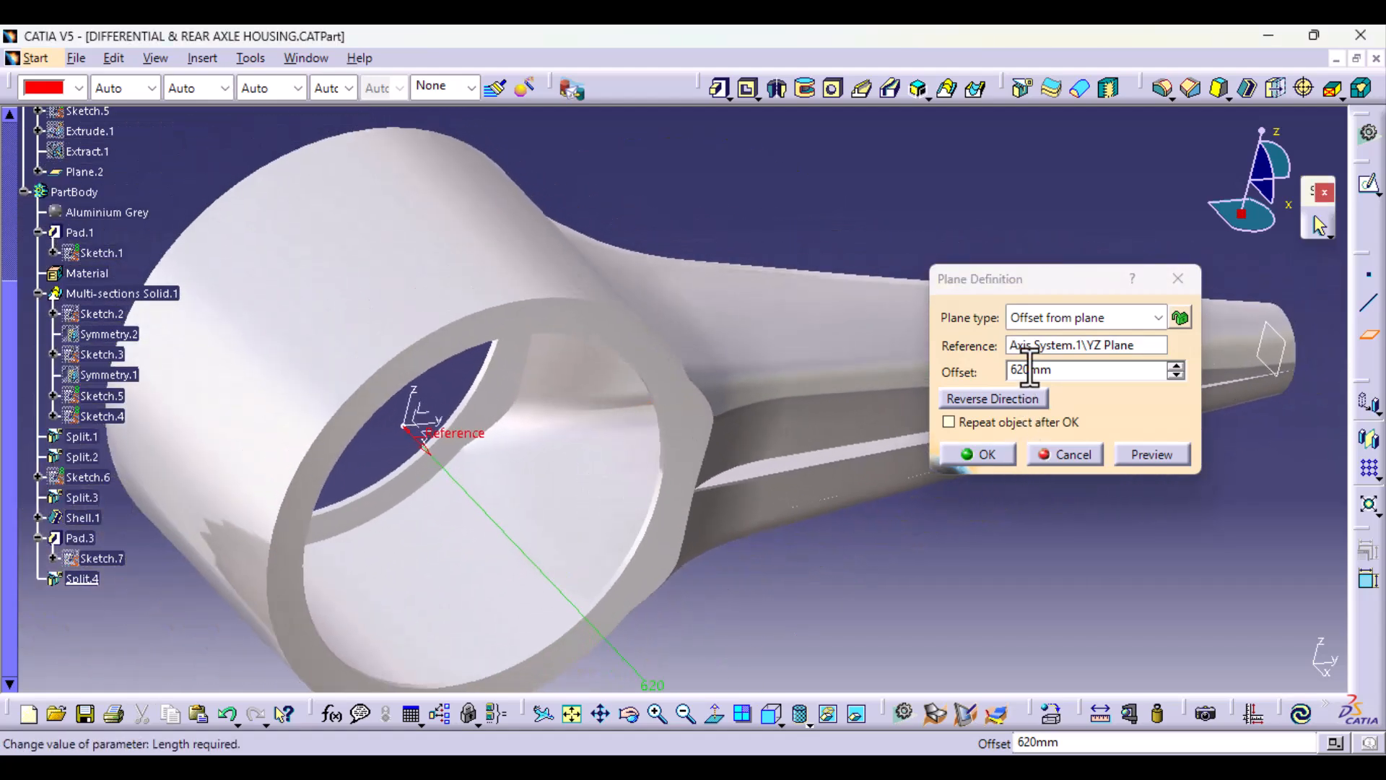
left_click_drag(1029, 369, 950, 370)
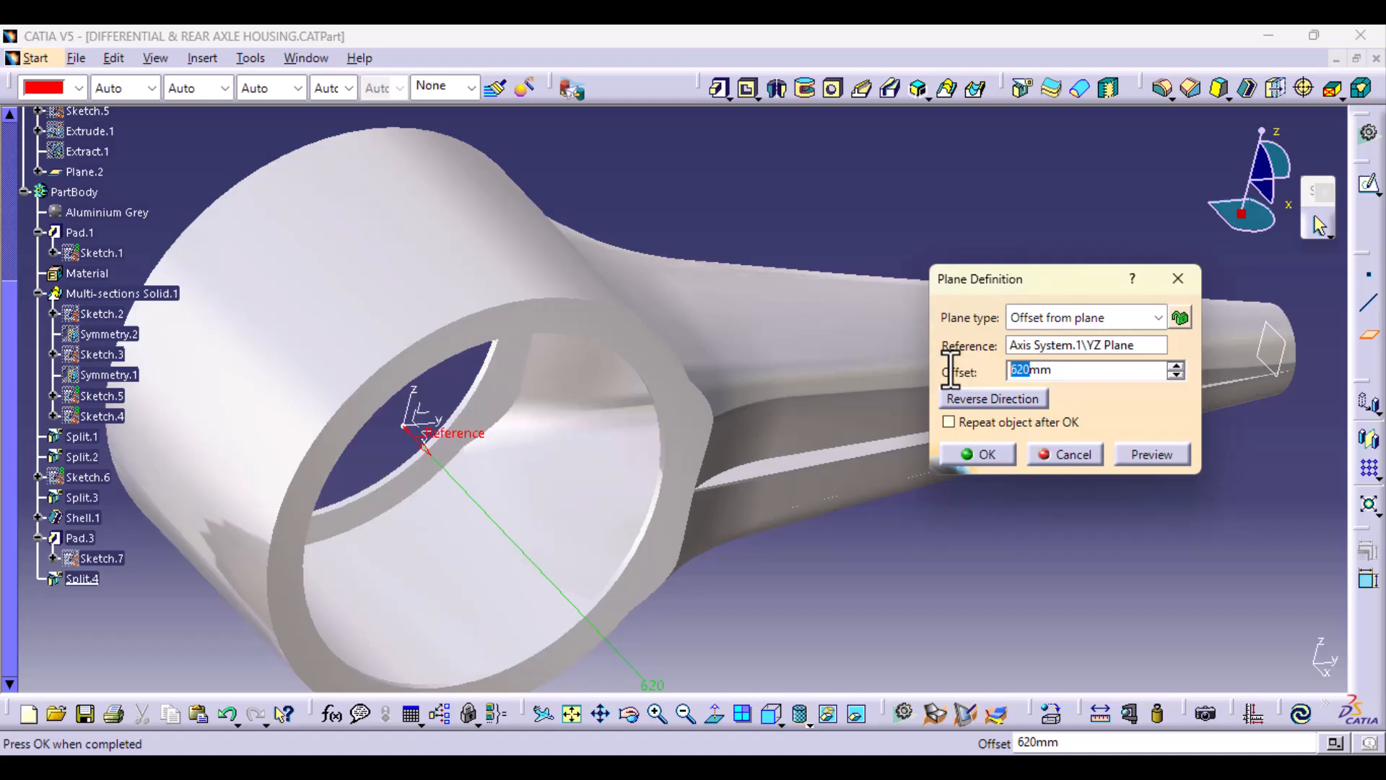
left_click(1169, 455)
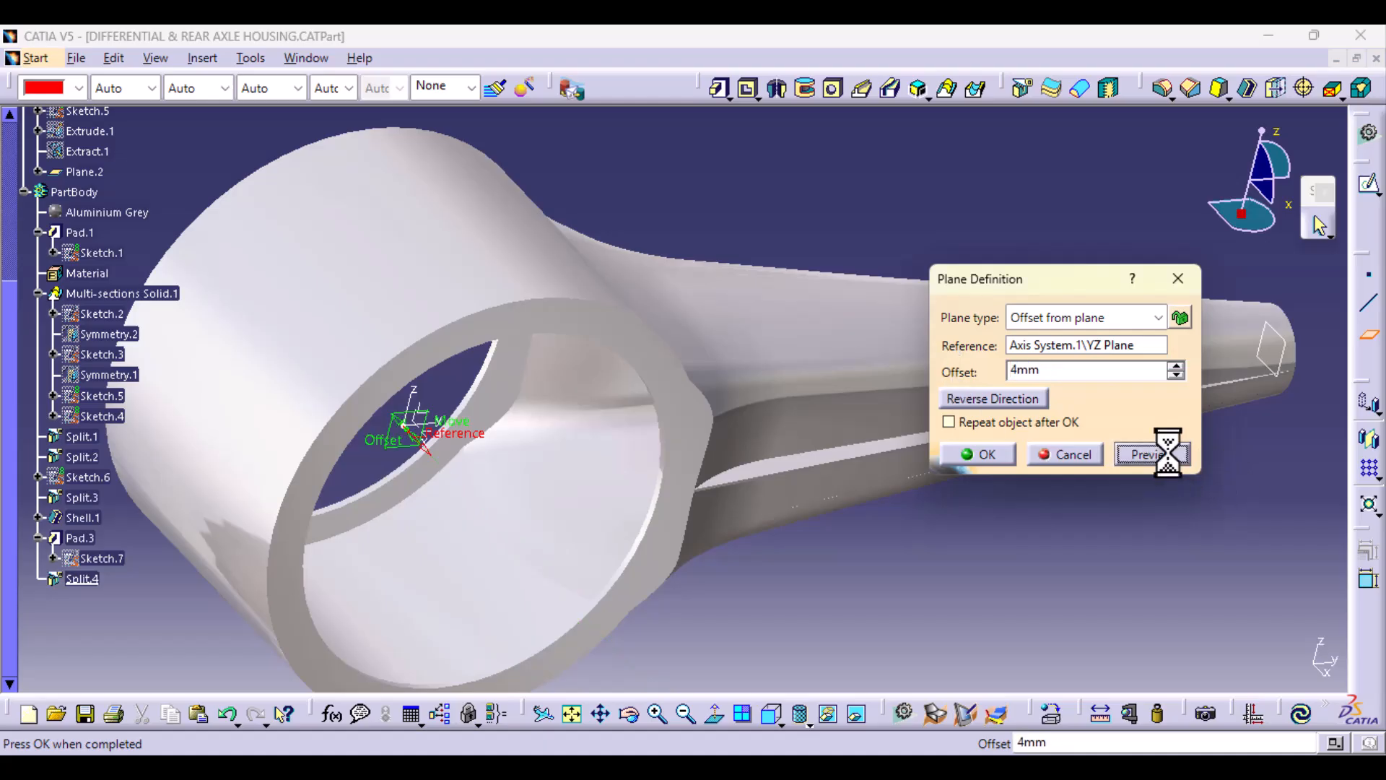
left_click(999, 456)
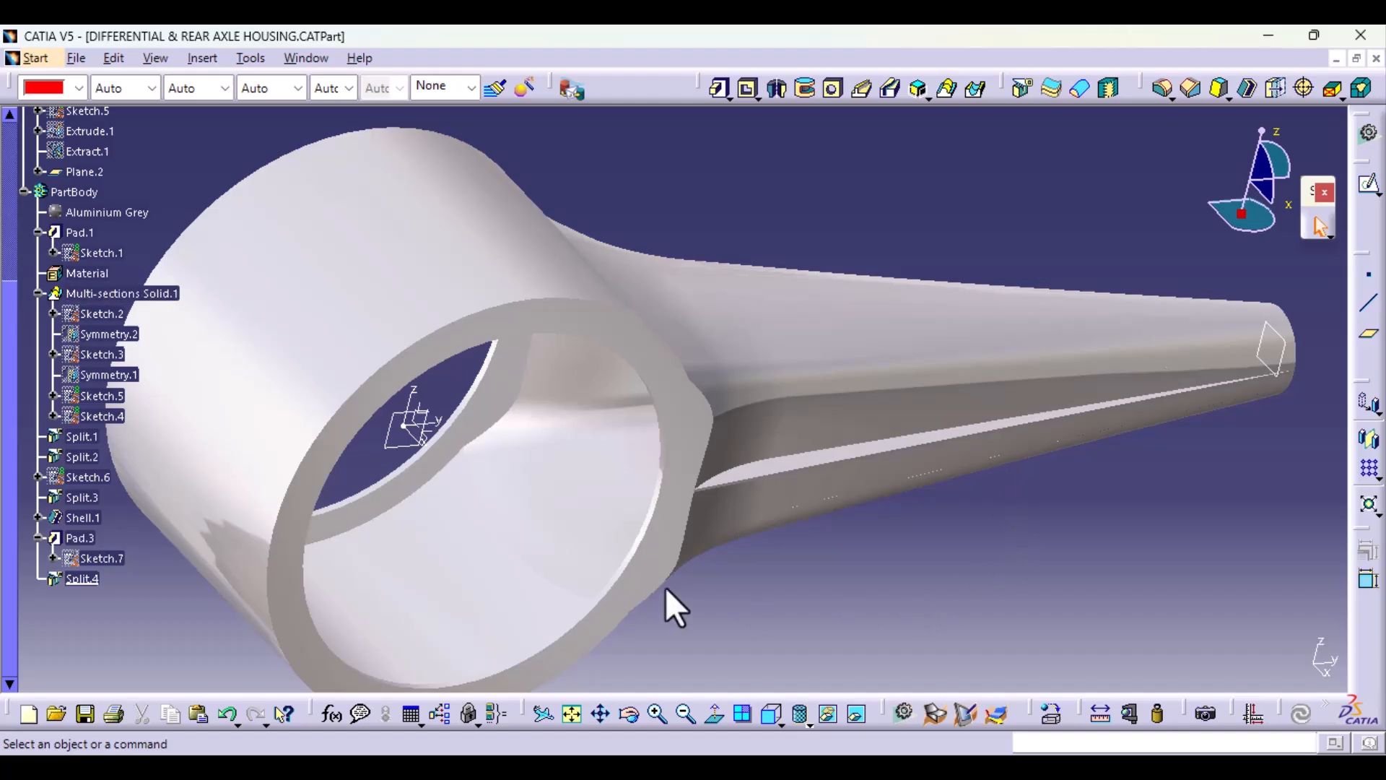
Step: Intersect Plane.2 with the solid Split.4 as a contour, and collapse the Multi-sections Solid.1 branch in the tree
middle_click_drag(1086, 340, 1066, 415)
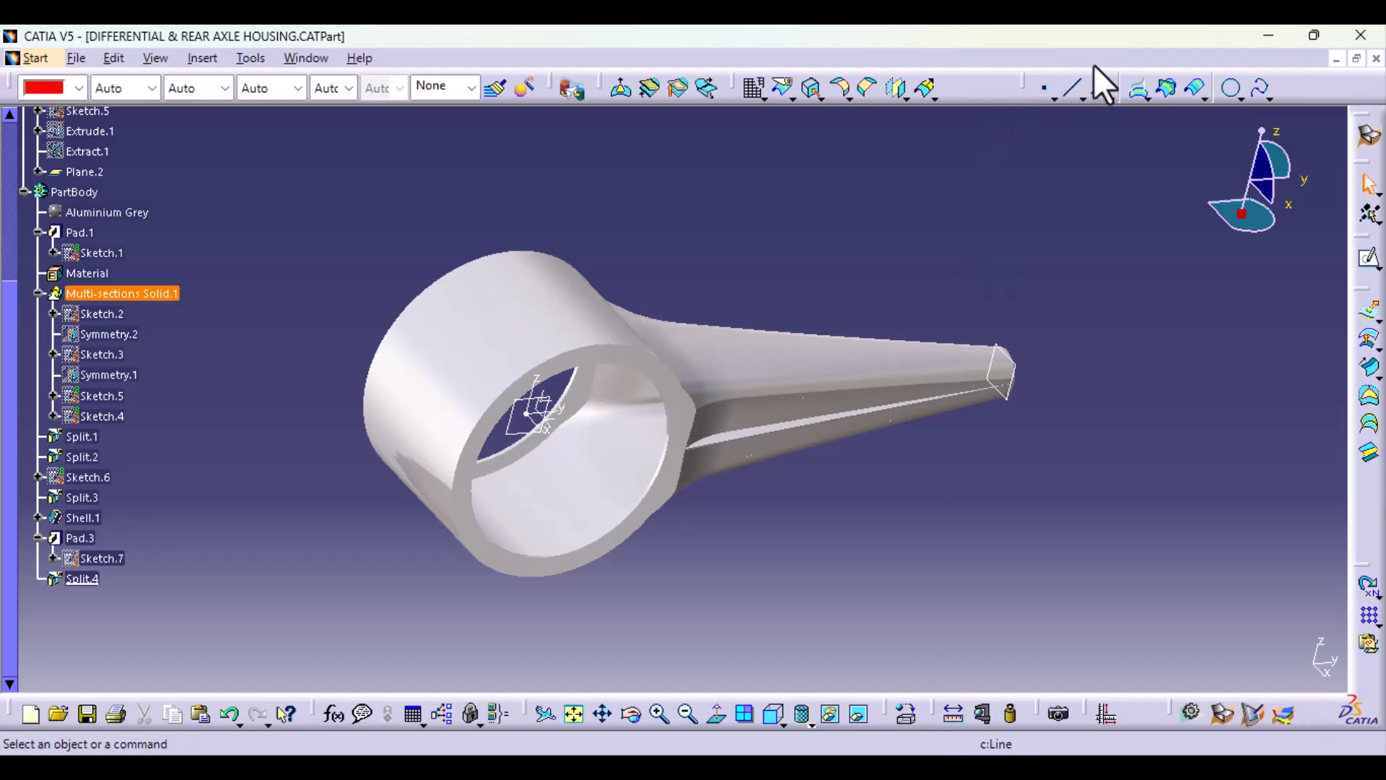
left_click(1168, 90)
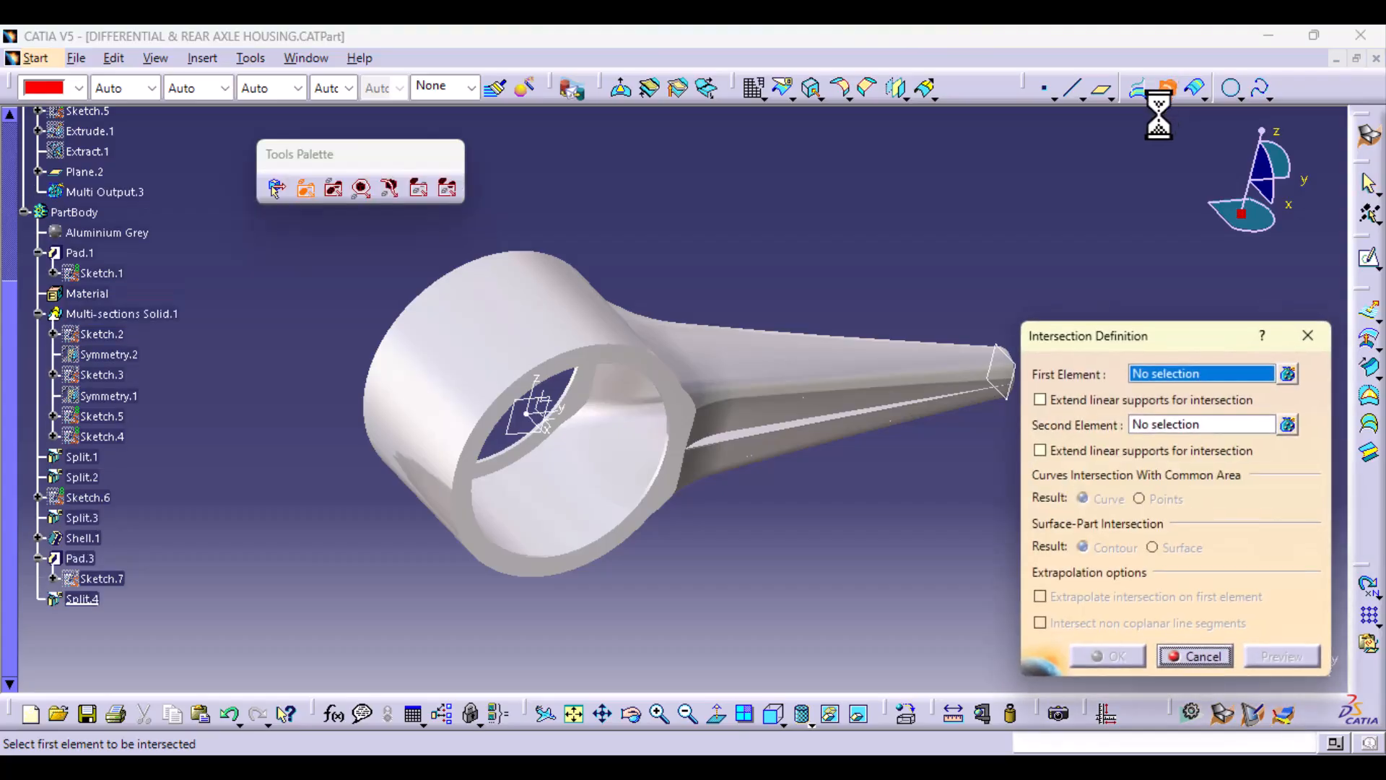
left_click(541, 430)
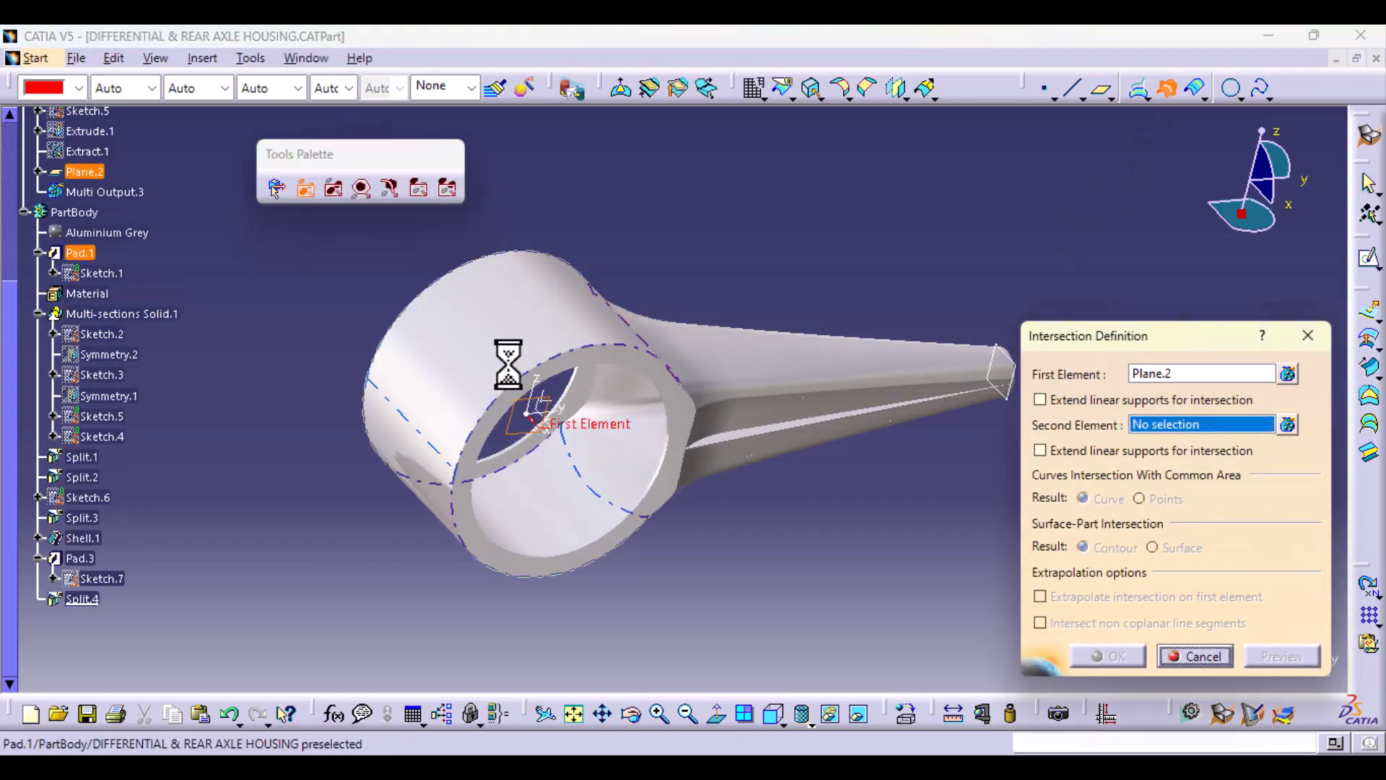
left_click(82, 599)
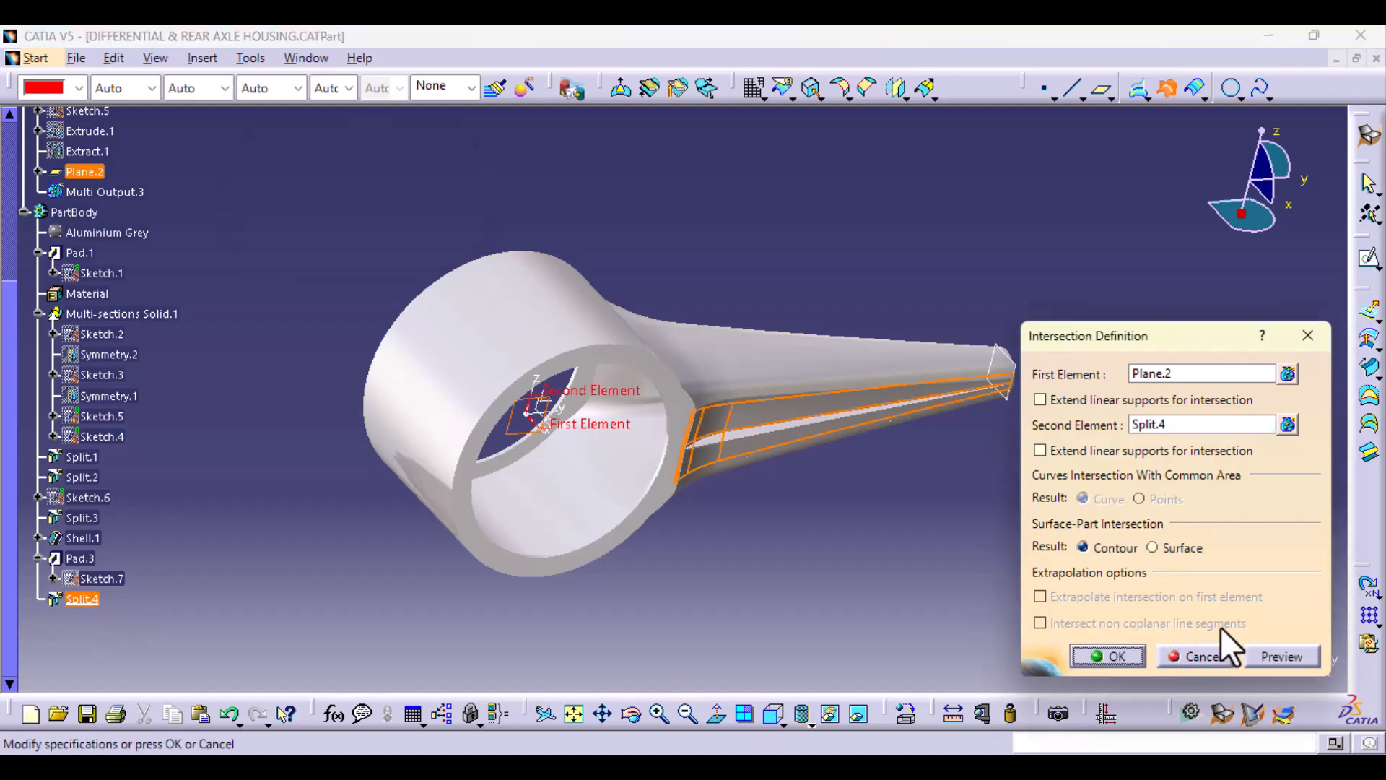
left_click(1271, 659)
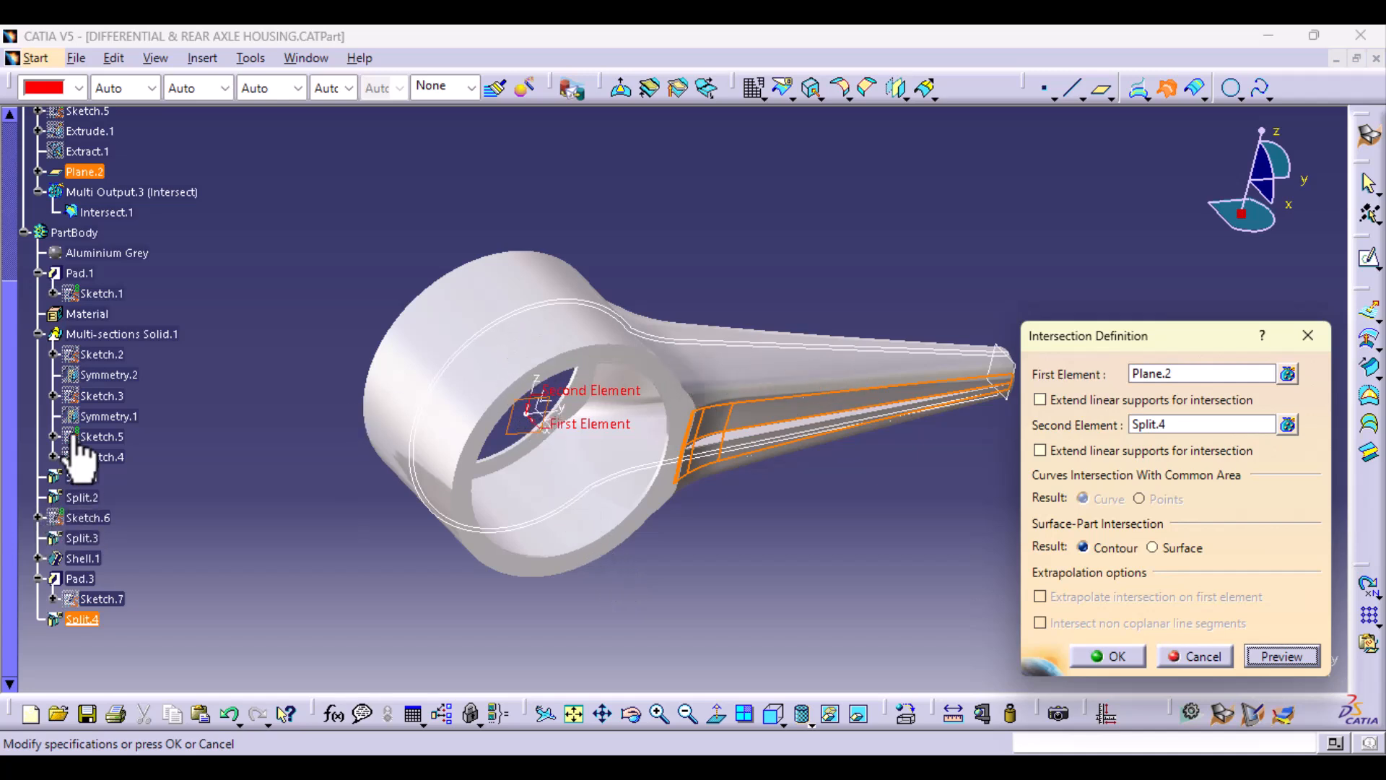
left_click(38, 335)
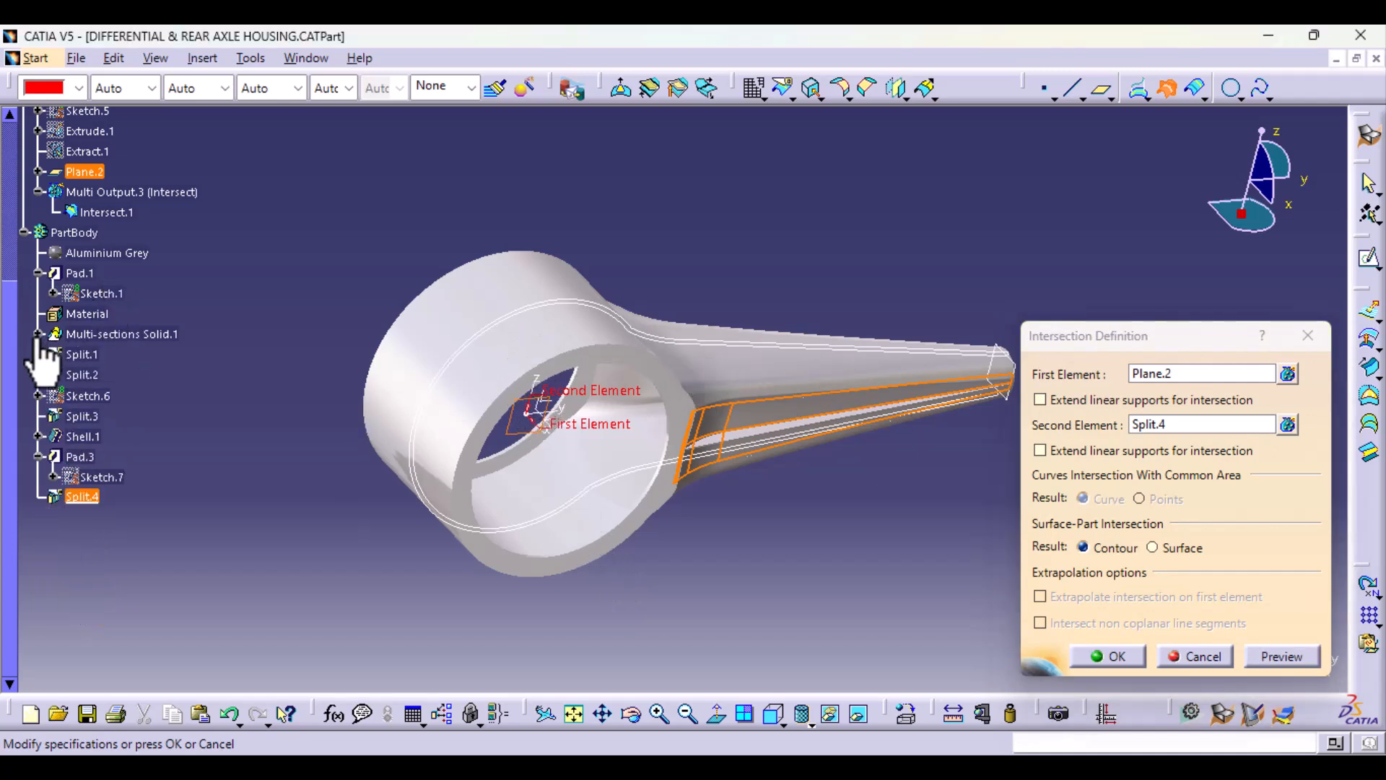
left_click(1129, 657)
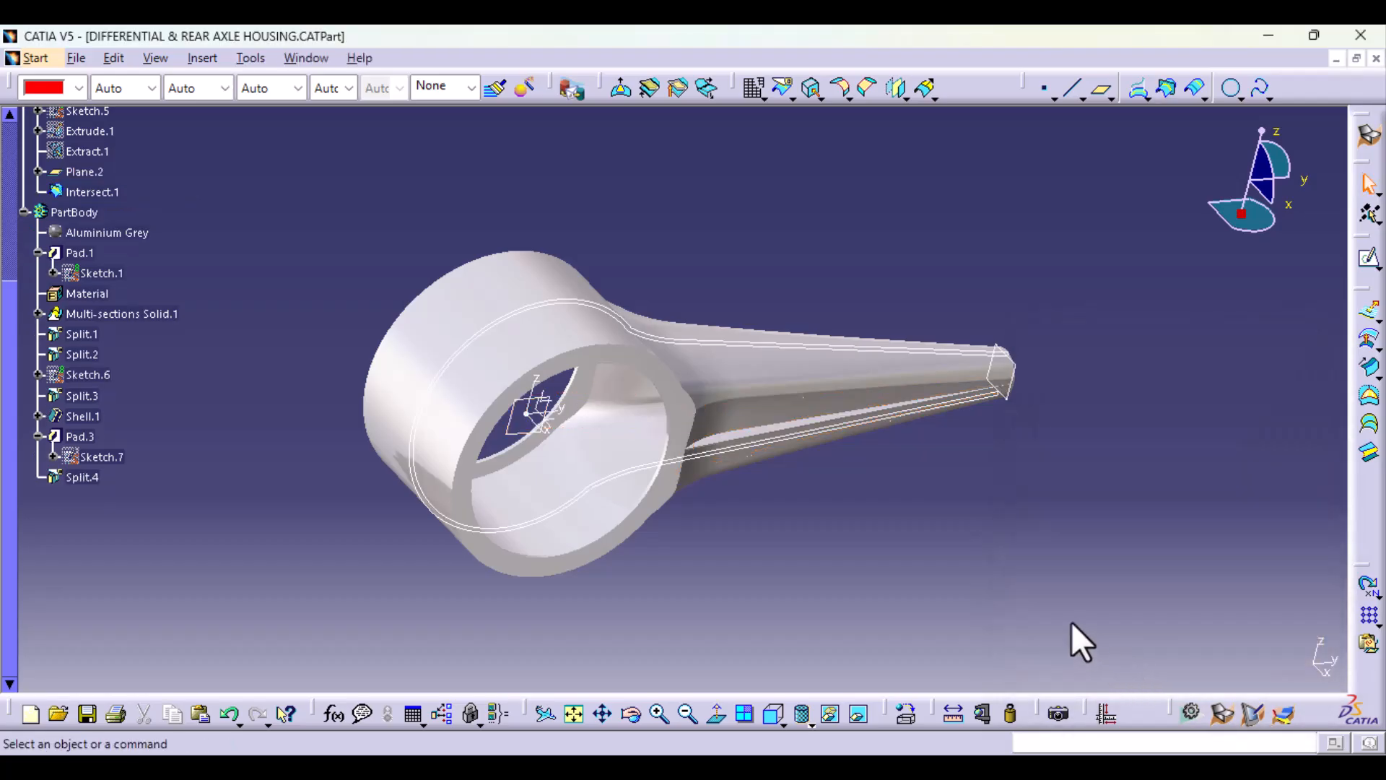
Step: Split the Intersect.1 contour with the XY plane of Axis System.1, keeping its upper half
middle_click_drag(1027, 480, 1030, 401)
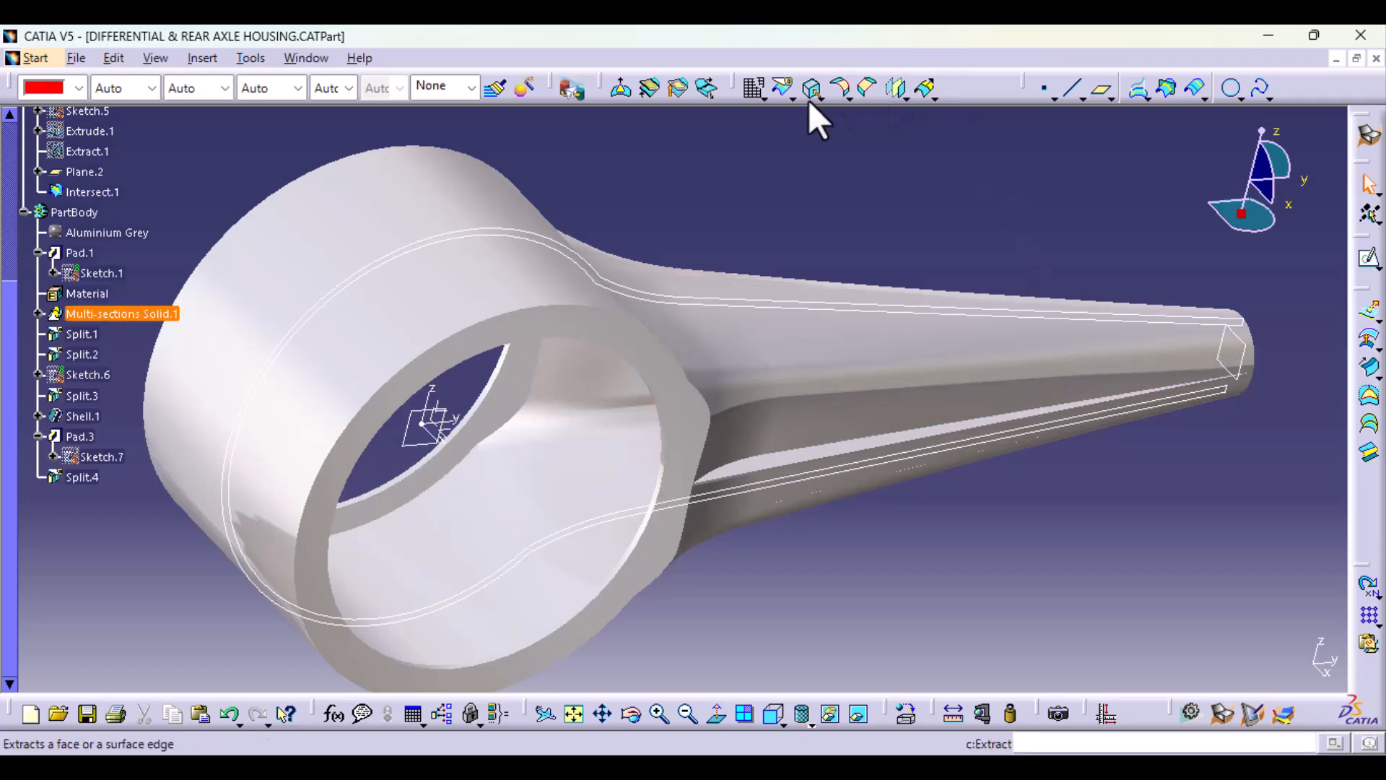
left_click(782, 88)
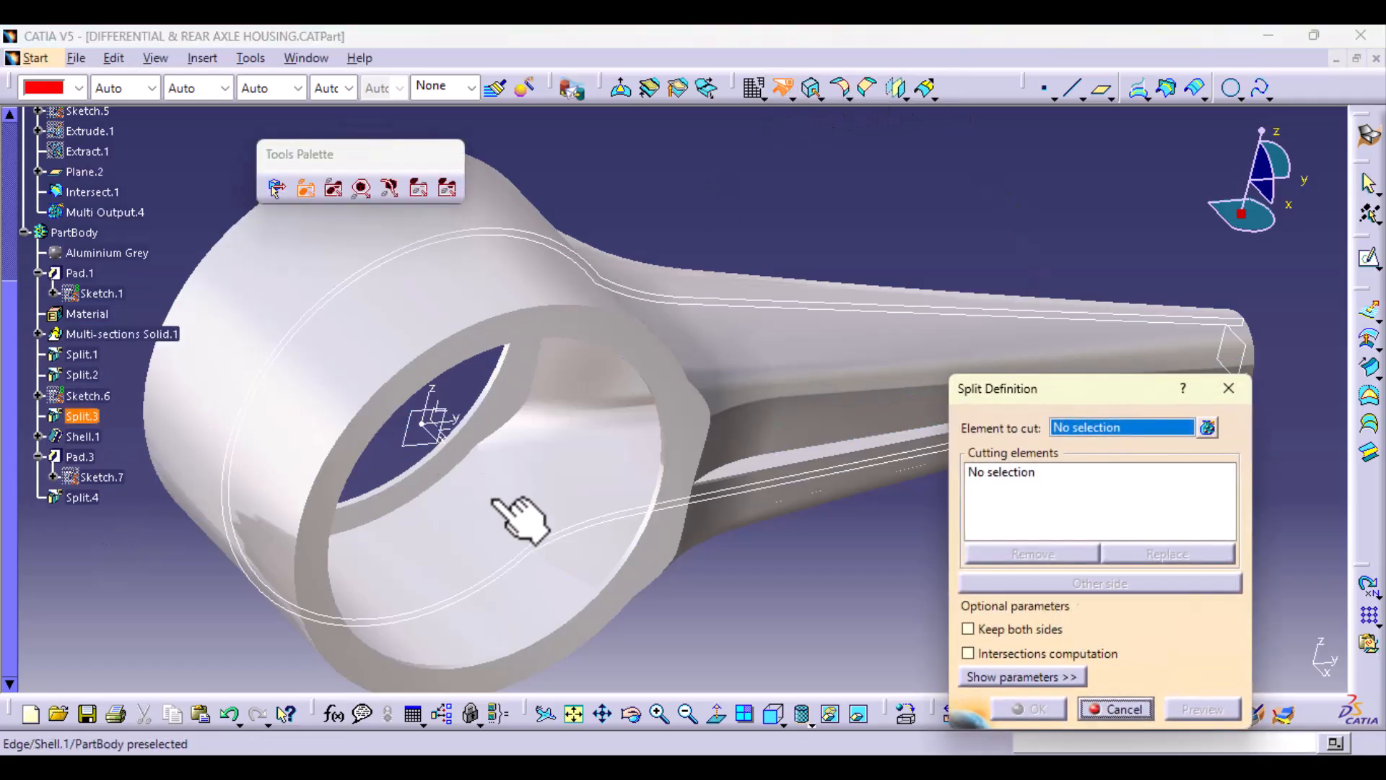
left_click(617, 519)
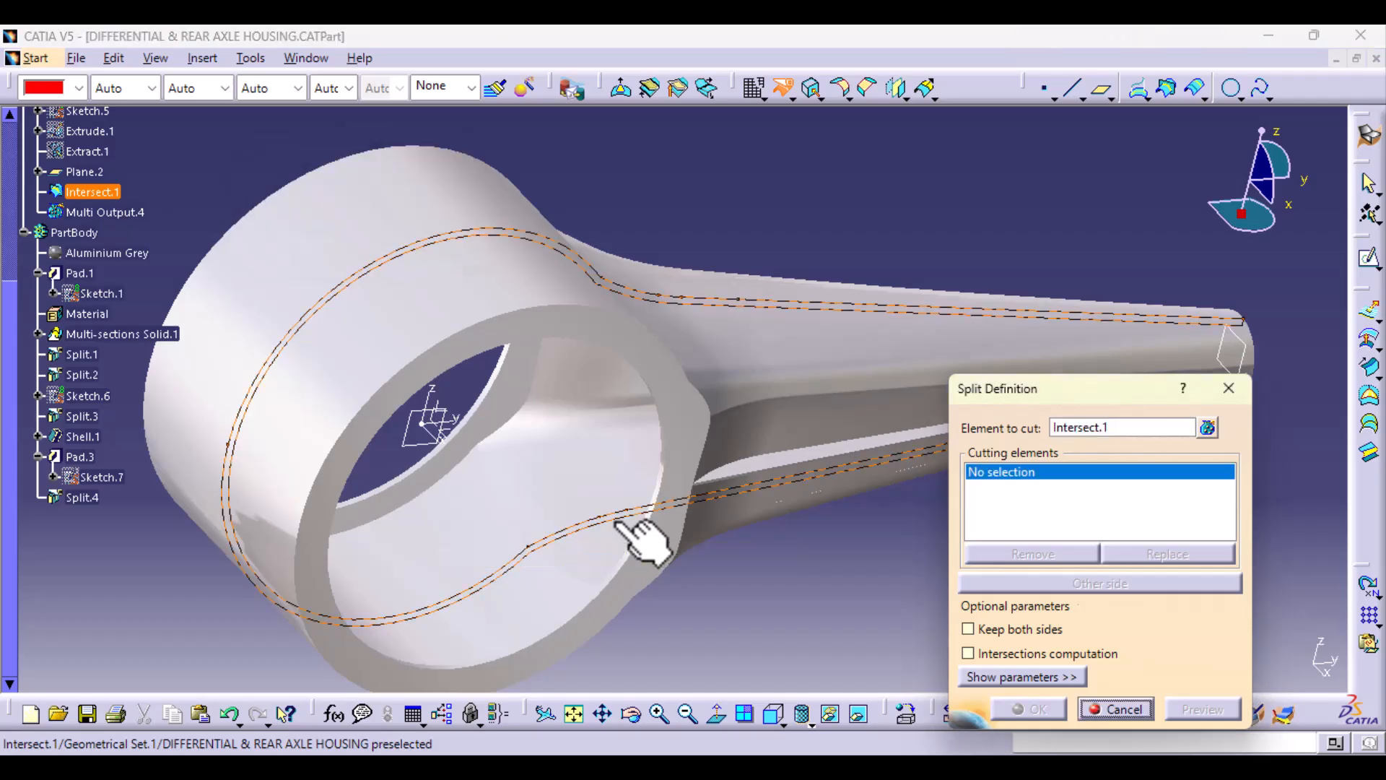
left_click(446, 438)
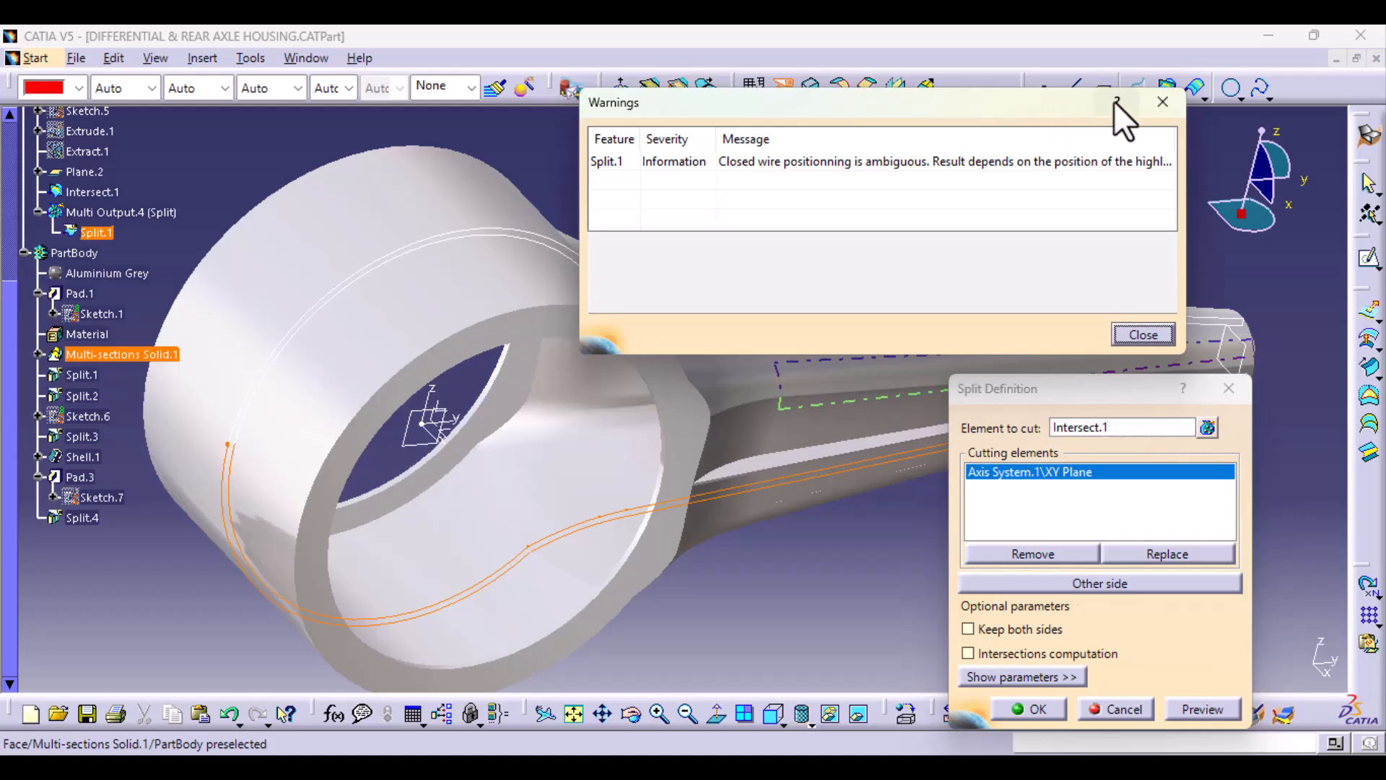
left_click(1158, 105)
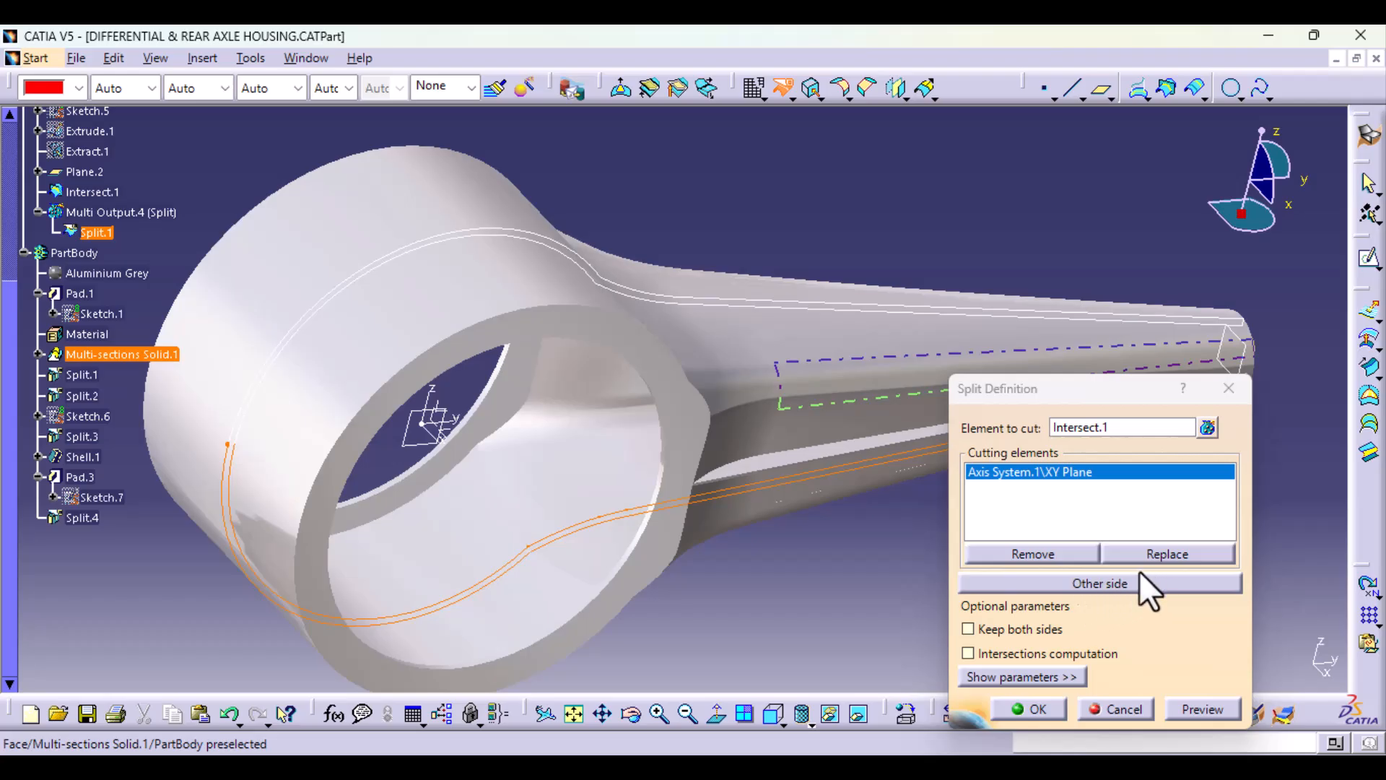
left_click(1117, 588)
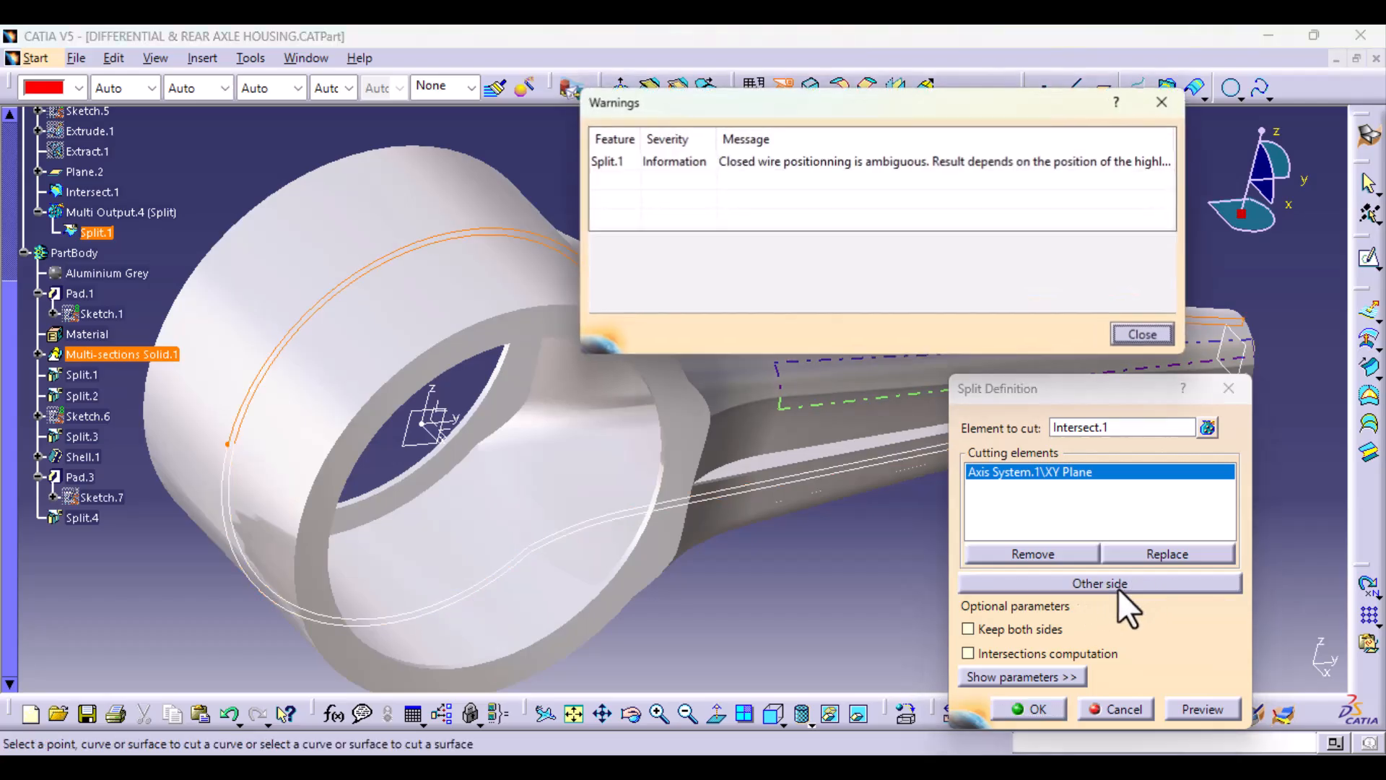
left_click(1143, 336)
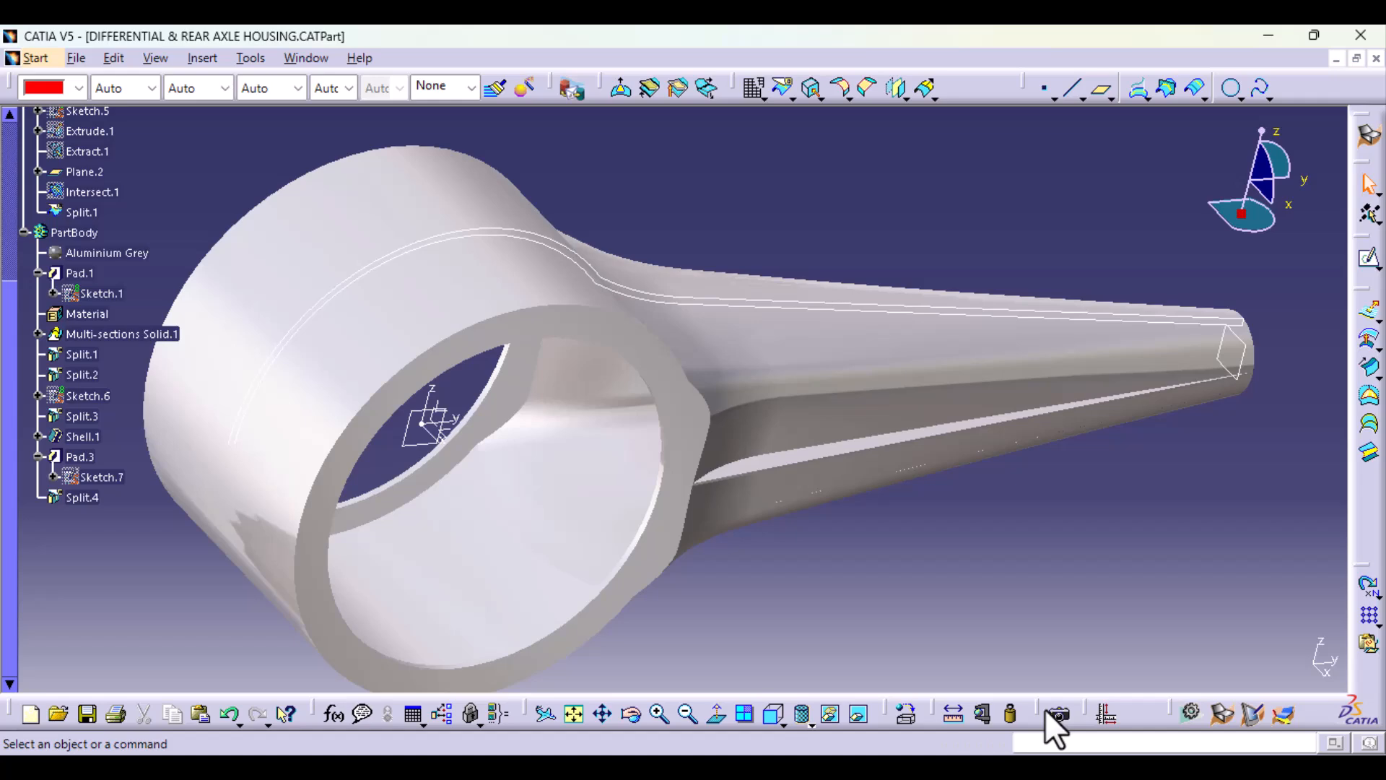
Step: Split the upper contour half at its outer vertex on the arm's end, keeping only the outer curve
left_click(779, 87)
middle_click_drag(1098, 300, 563, 318)
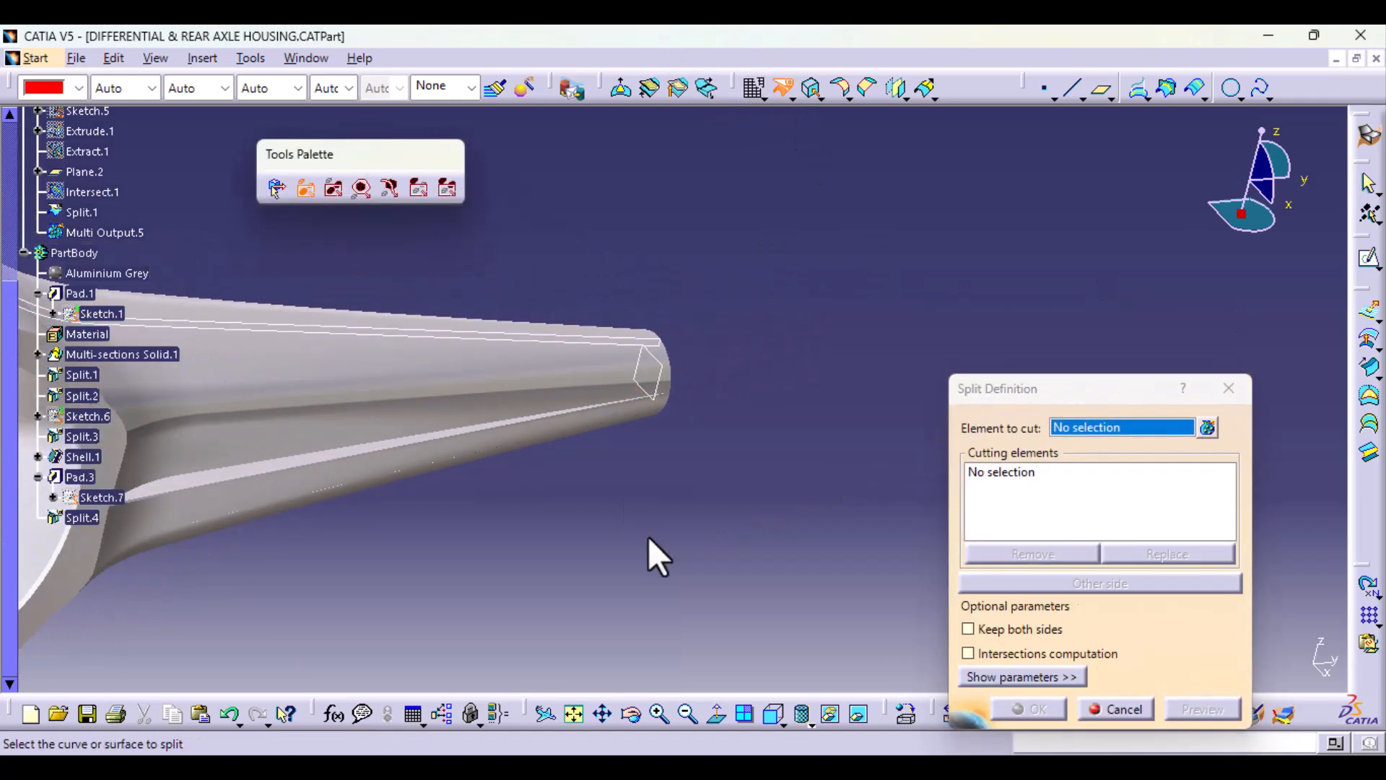
middle_click_drag(649, 538, 687, 293, "ctrl")
middle_click_drag(643, 189, 676, 407)
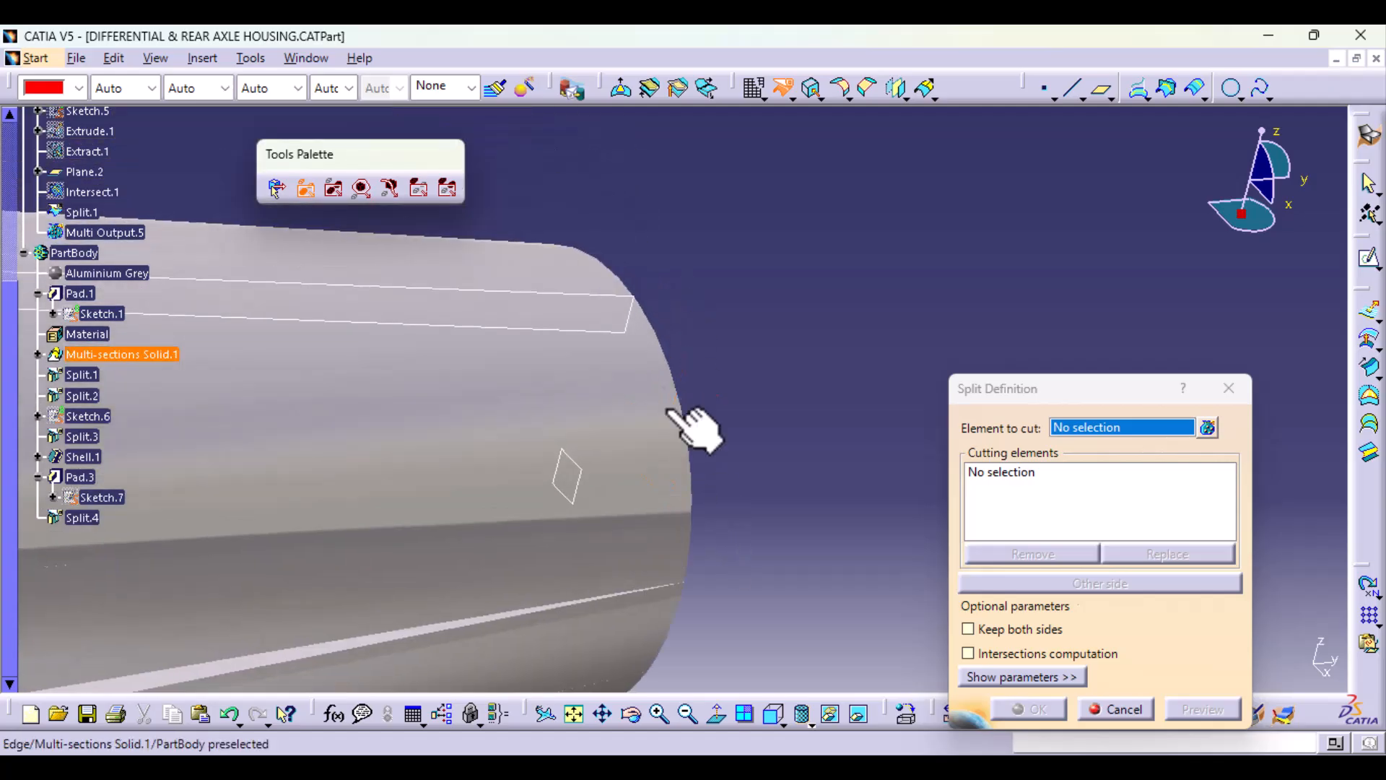
left_click(635, 295)
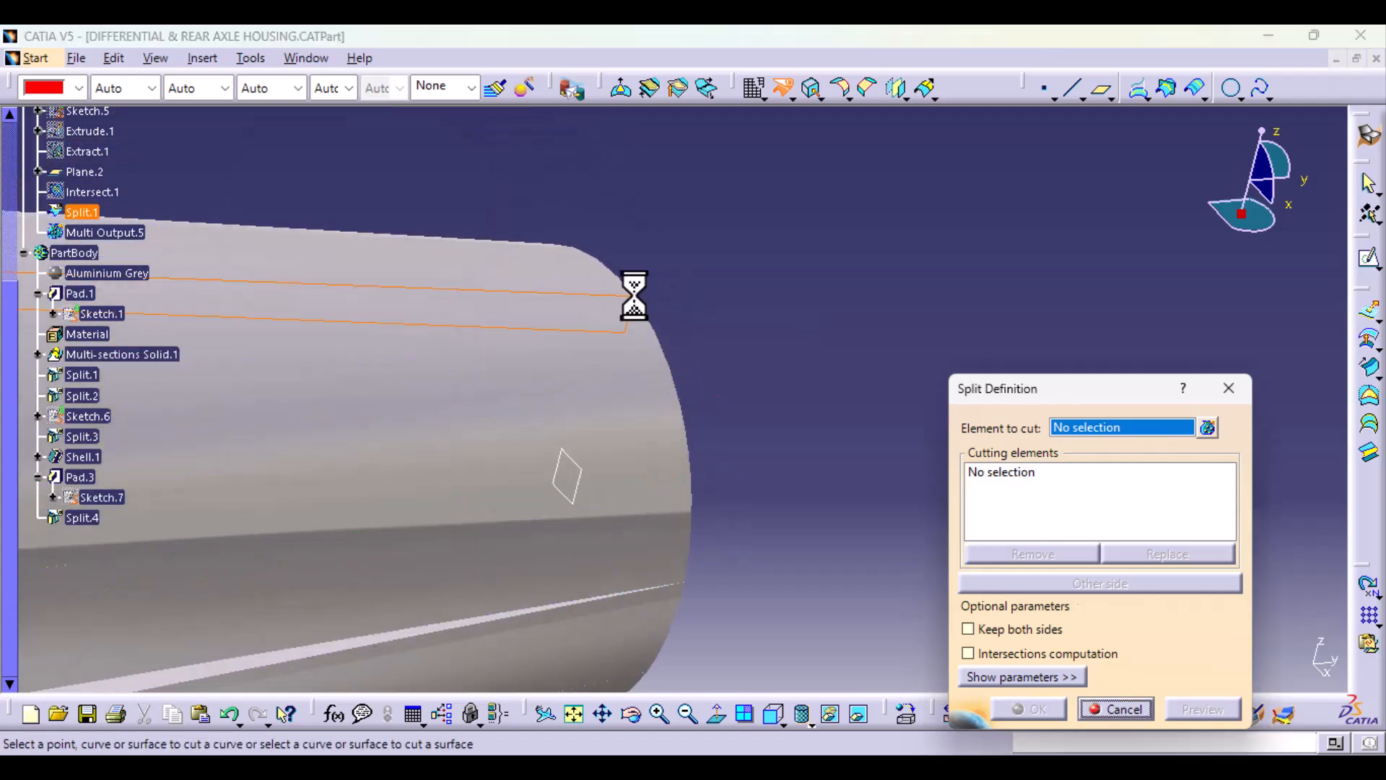
middle_click_drag(696, 465, 717, 424, "ctrl")
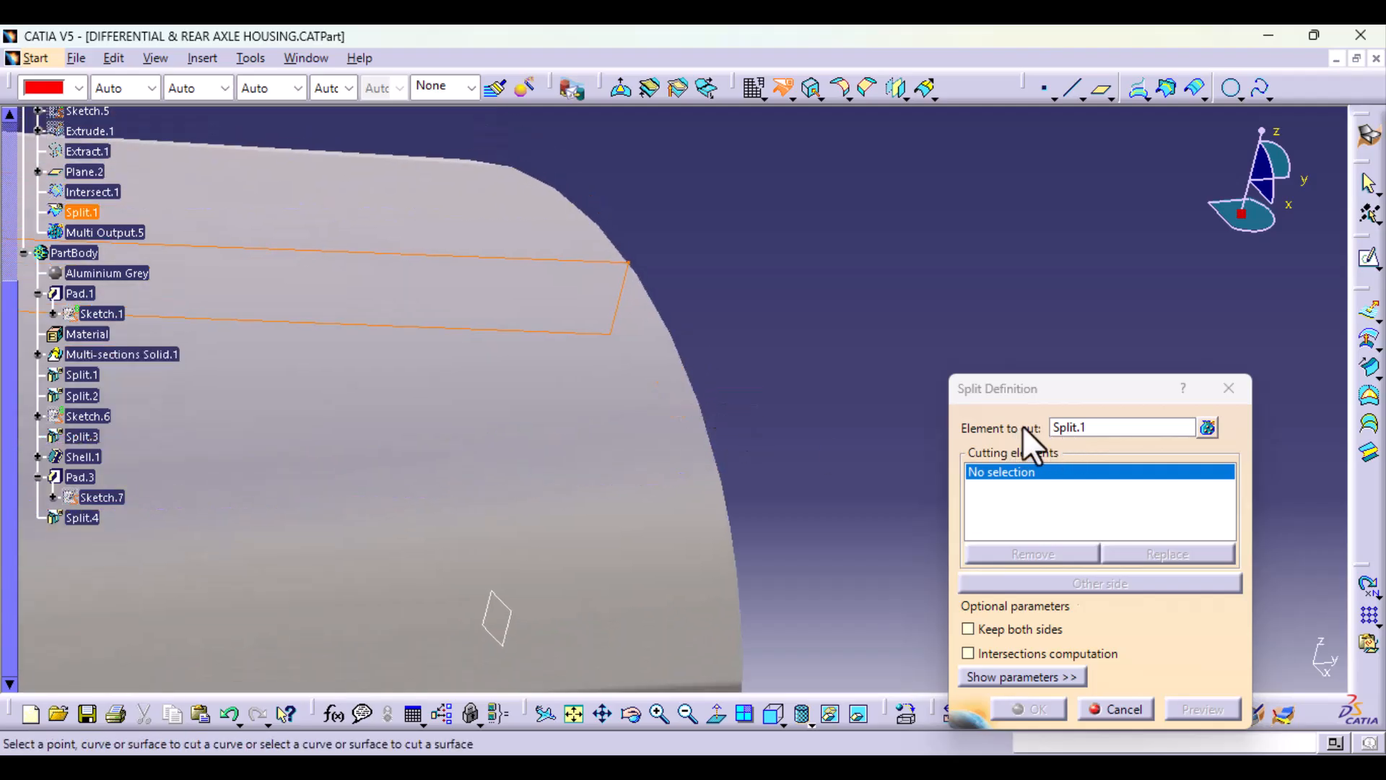
left_click(631, 264)
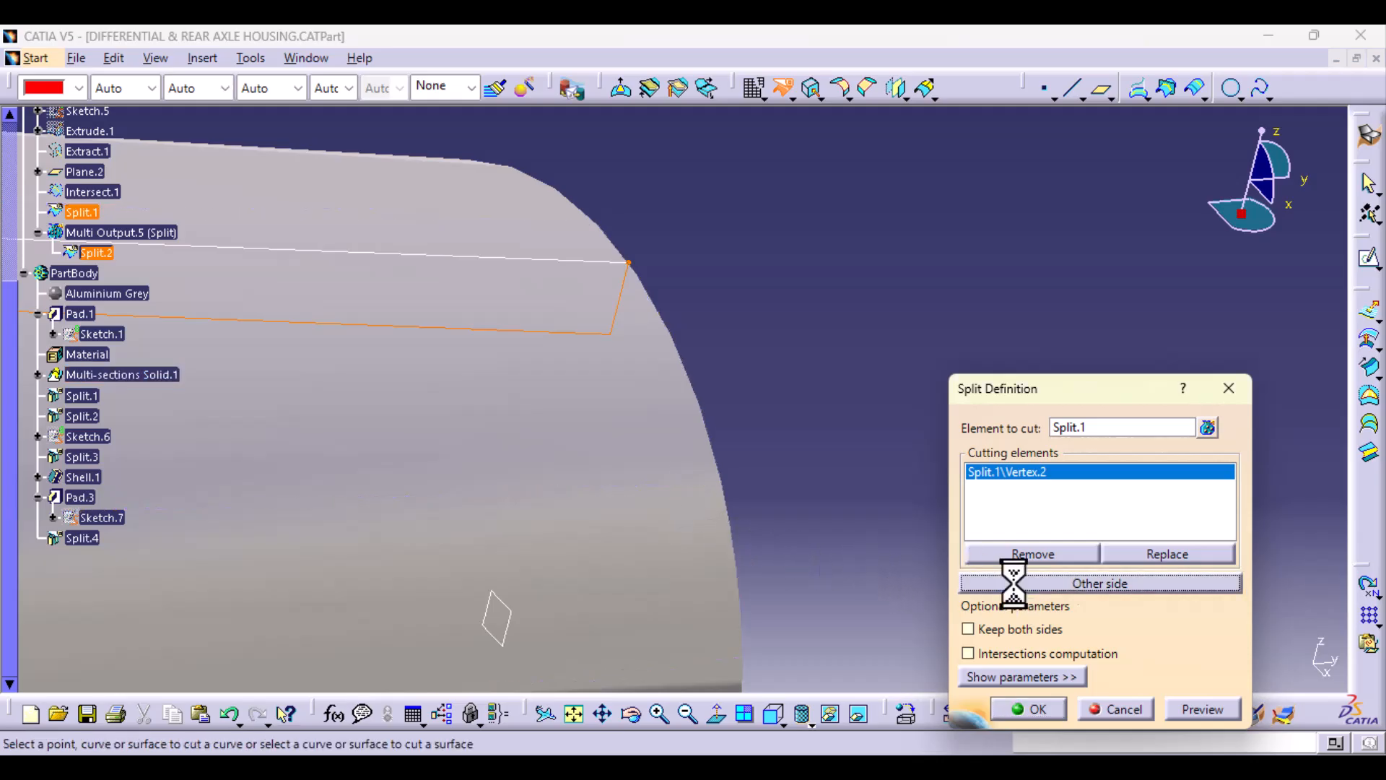
left_click(1041, 711)
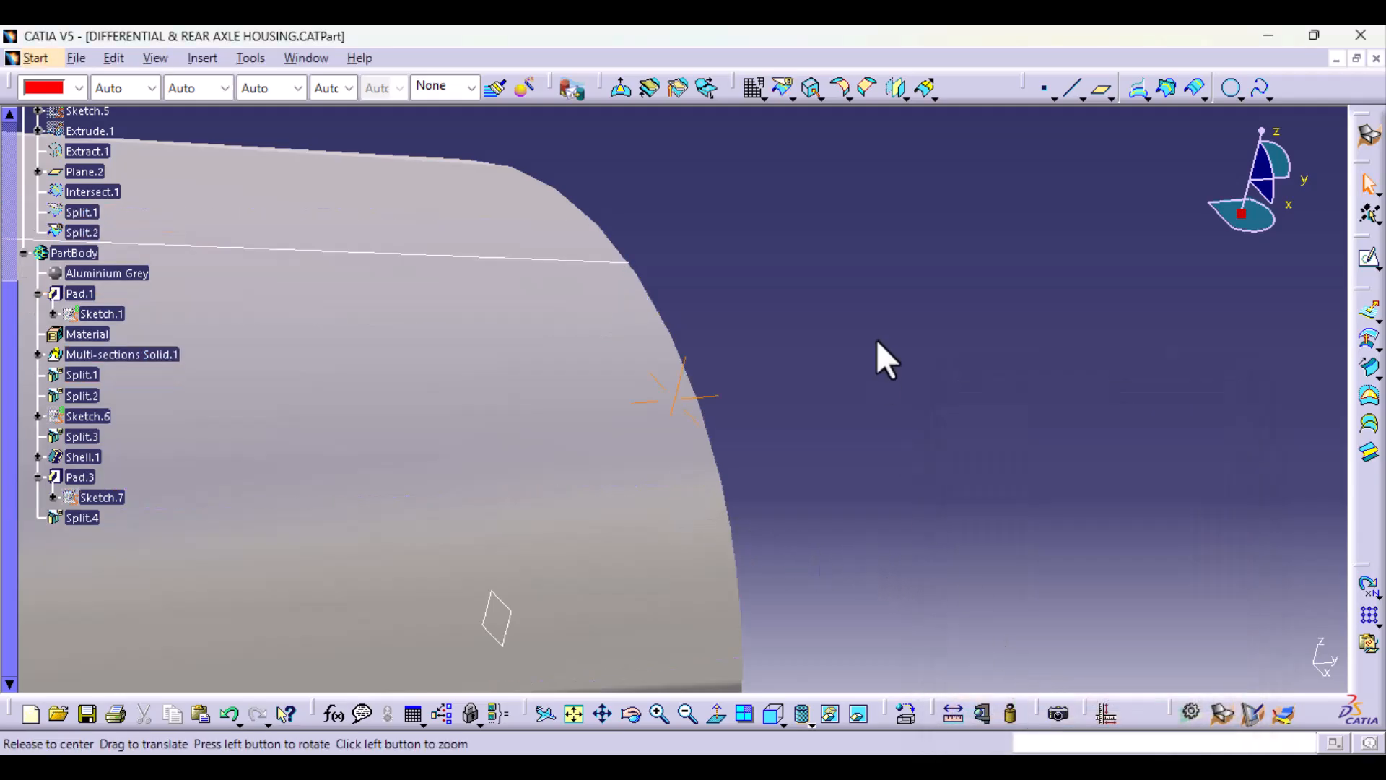
Step: Start a new axis system with its origin at the Split.2 curve's end vertex on the arm's open end
middle_click_drag(876, 355, 924, 747)
middle_click_drag(689, 646, 902, 527)
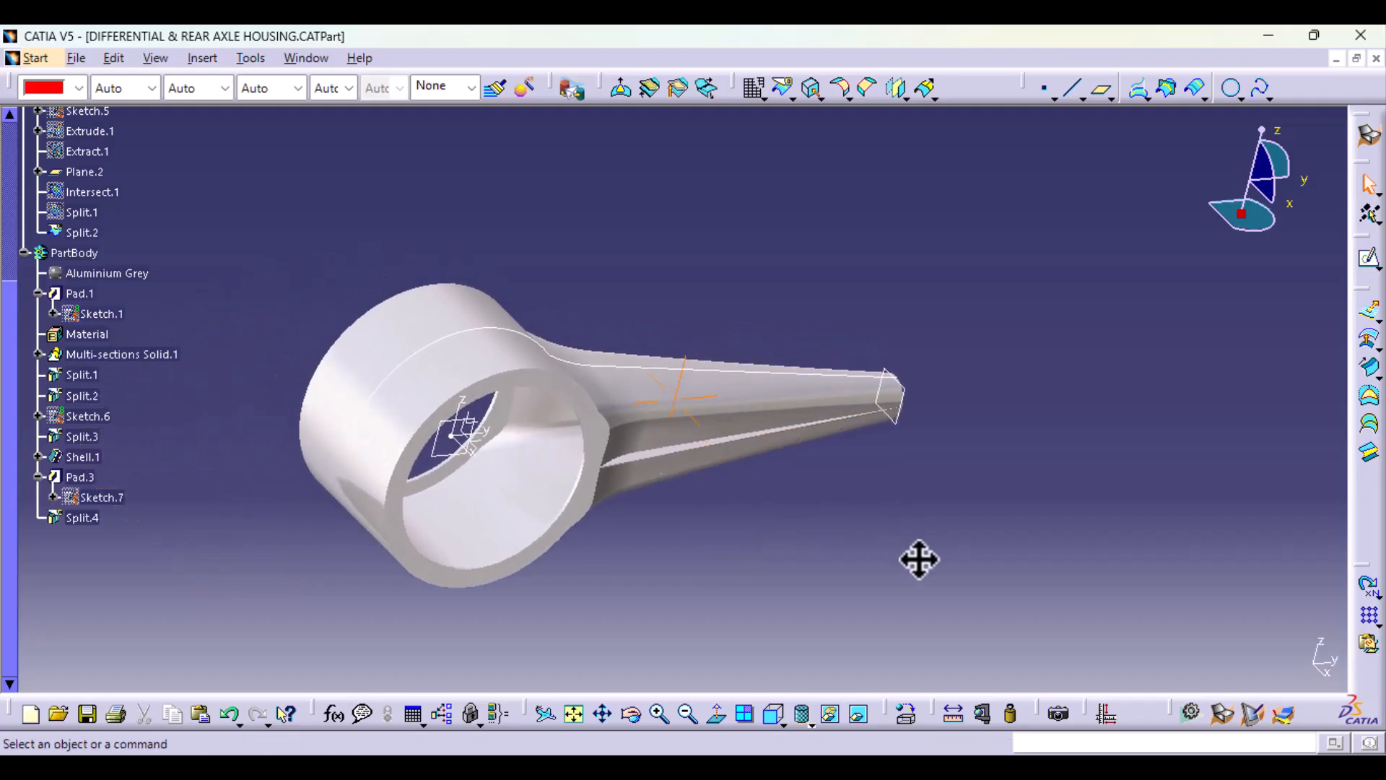
middle_click_drag(657, 576, 473, 533)
middle_click_drag(1000, 480, 376, 114)
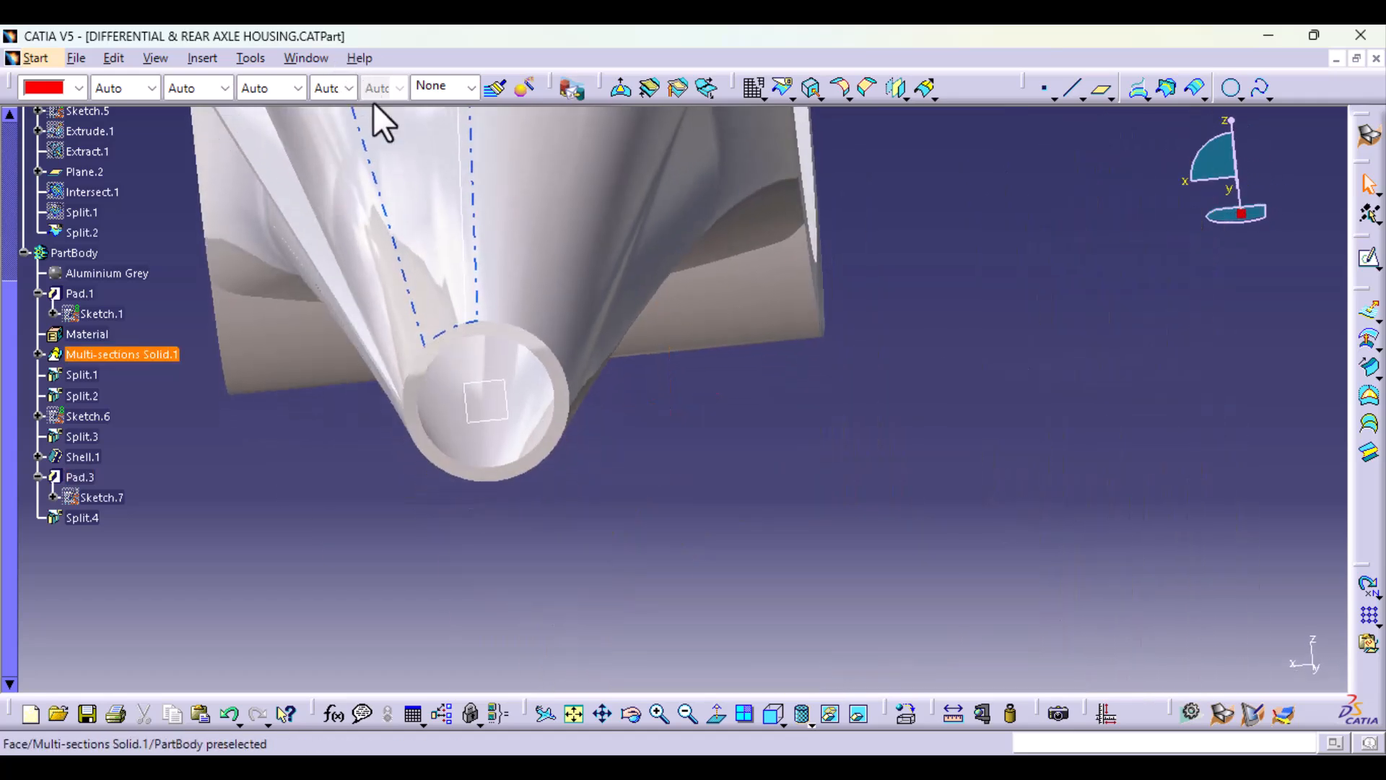
left_click(195, 56)
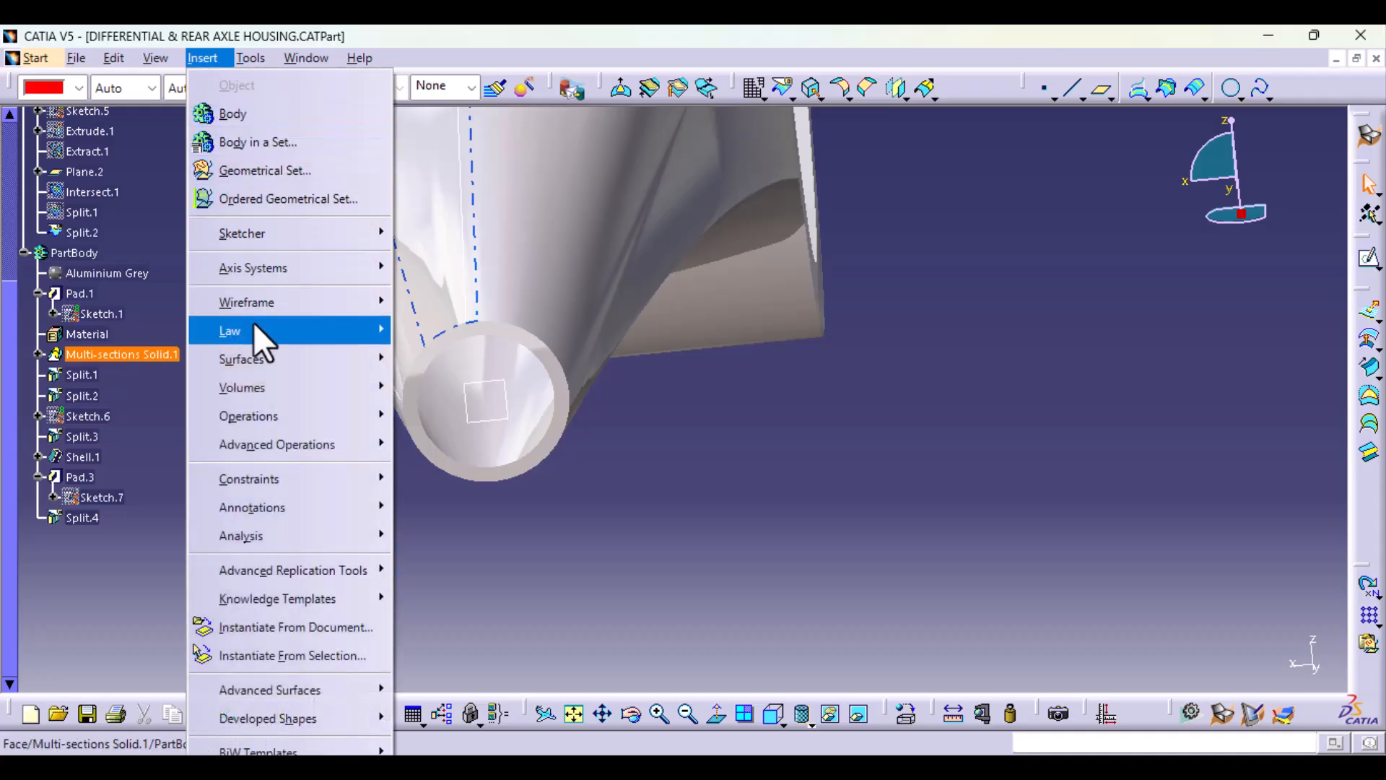
mouse_move(281, 275)
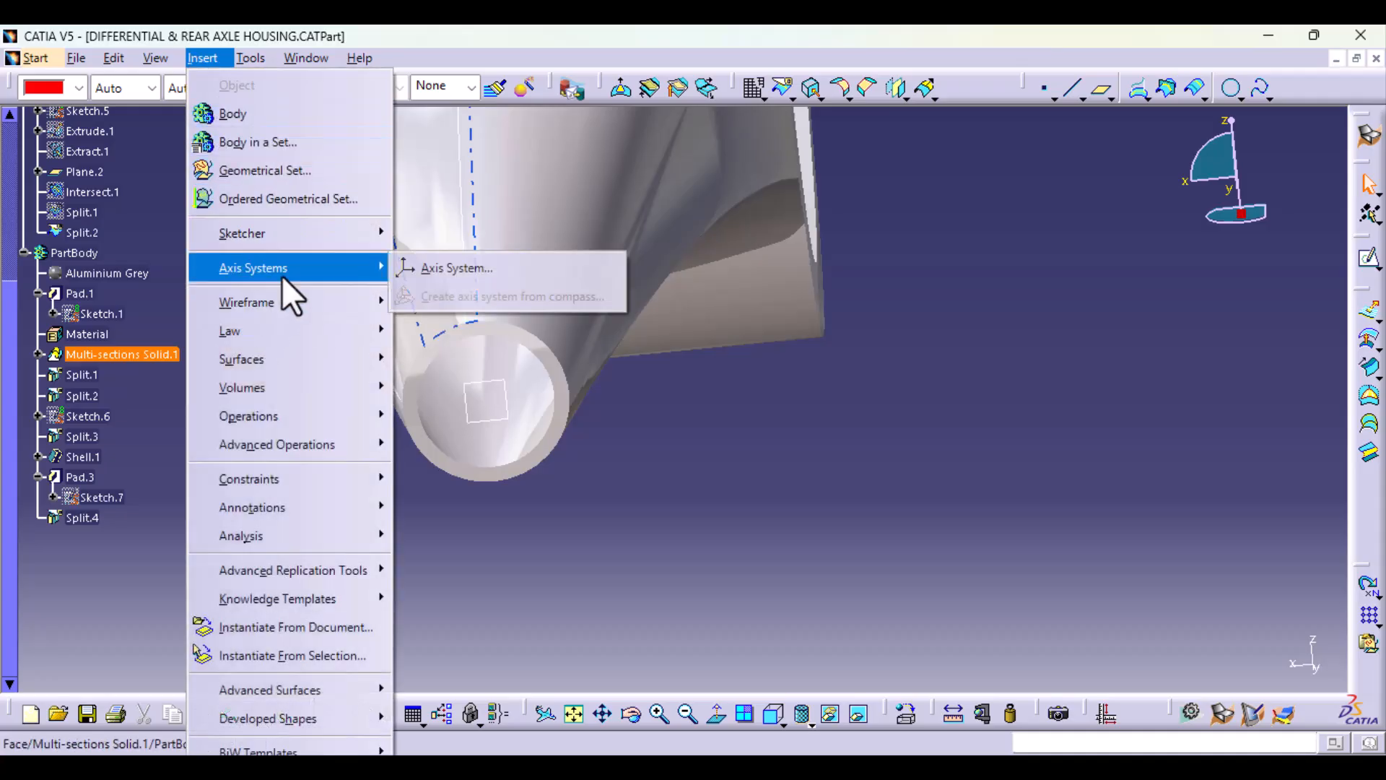
left_click(430, 272)
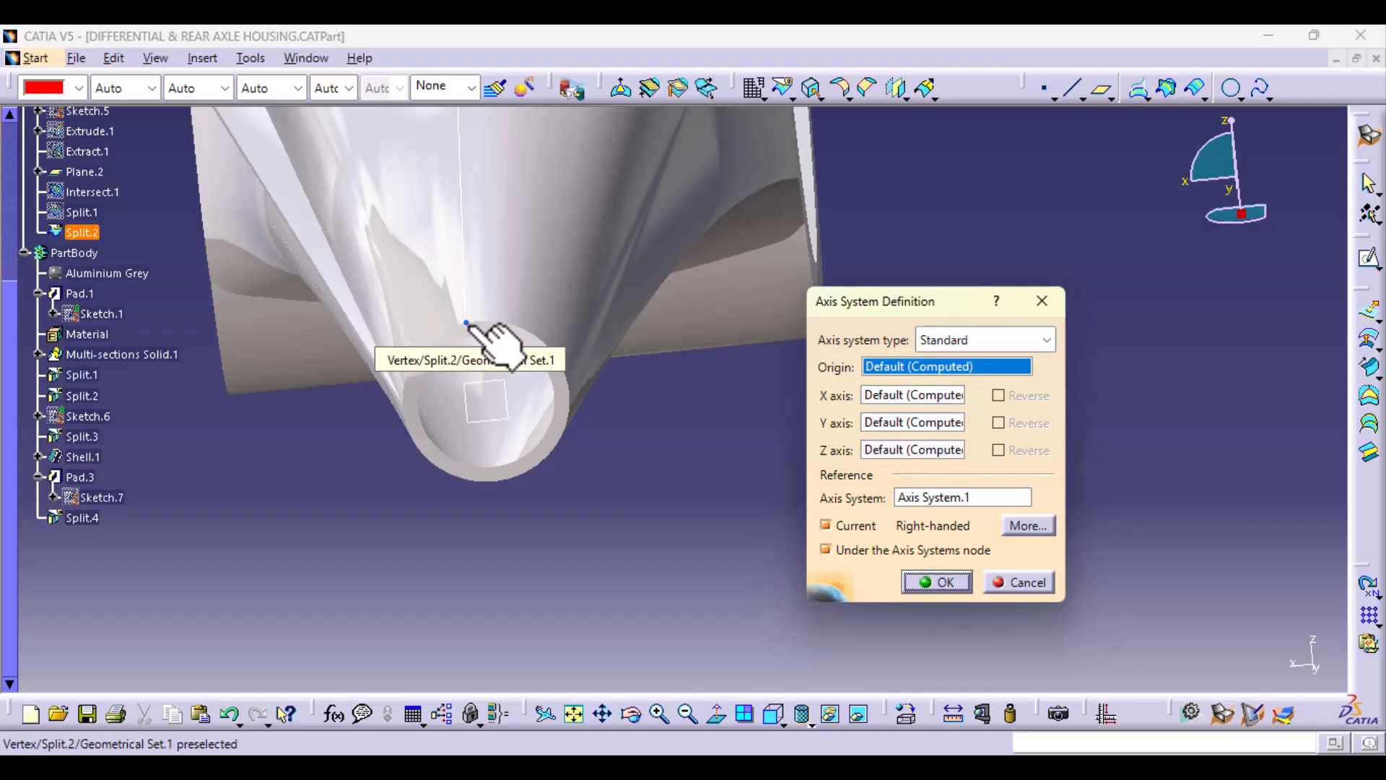
left_click(467, 324)
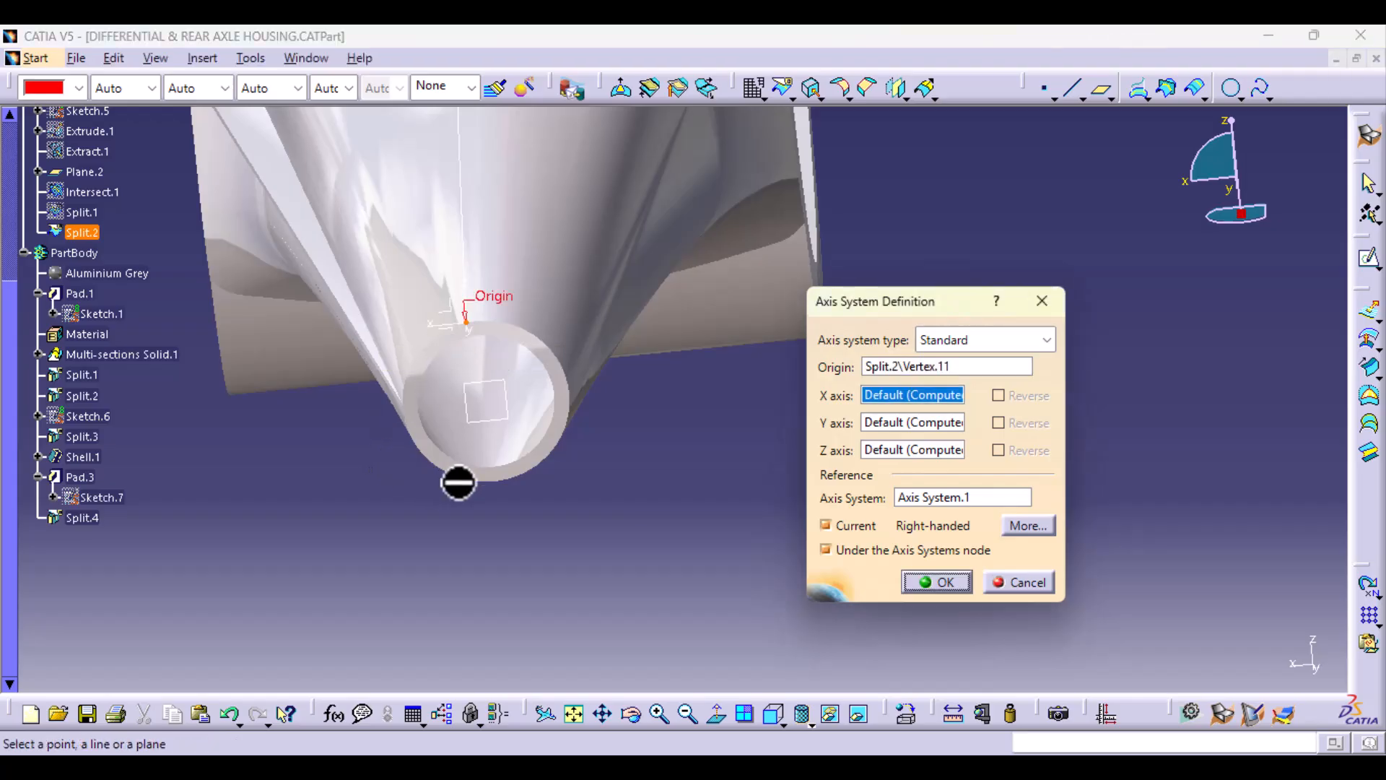
Step: Define the axis system's X axis with a new 20 mm line tangent to the end face's outer edge at the origin vertex
middle_click_drag(511, 469, 499, 354, "ctrl")
middle_click_drag(318, 359, 938, 465)
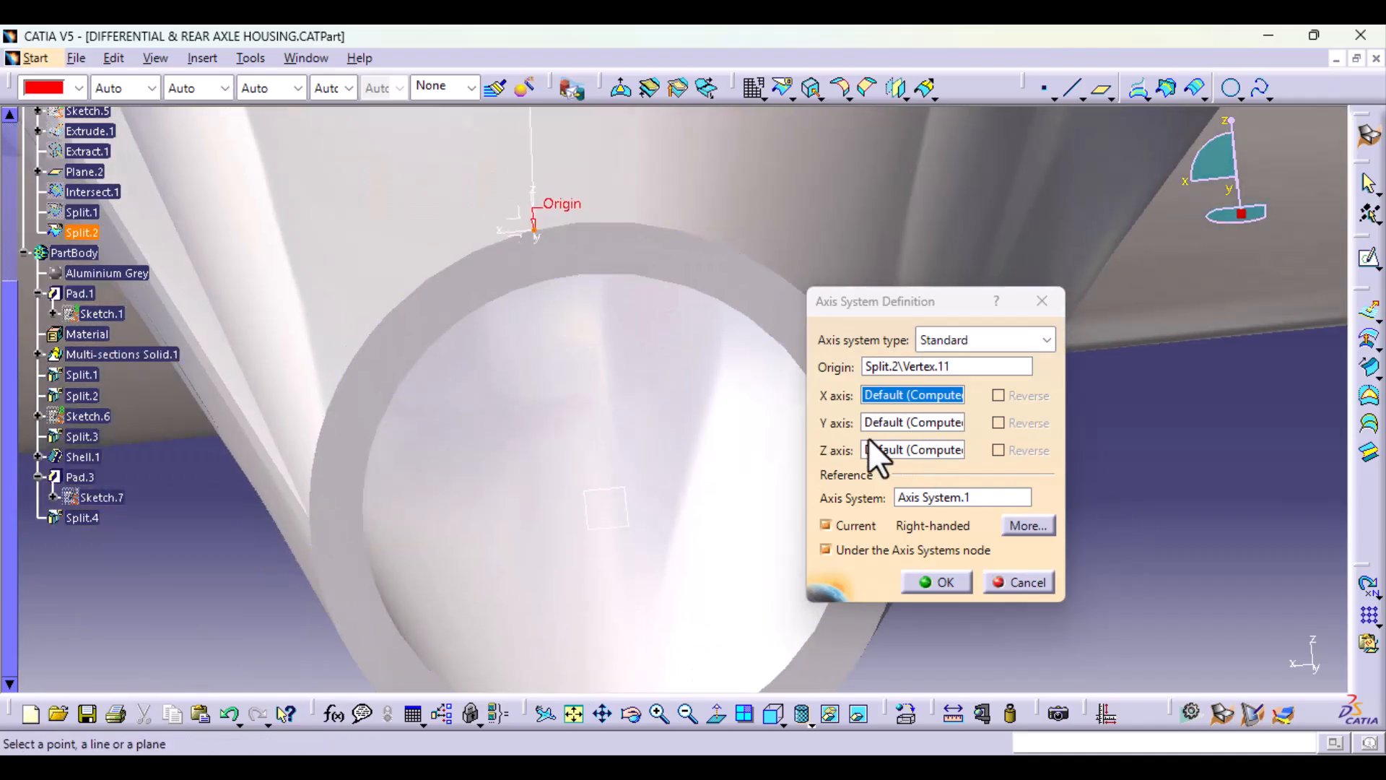
right_click(875, 391)
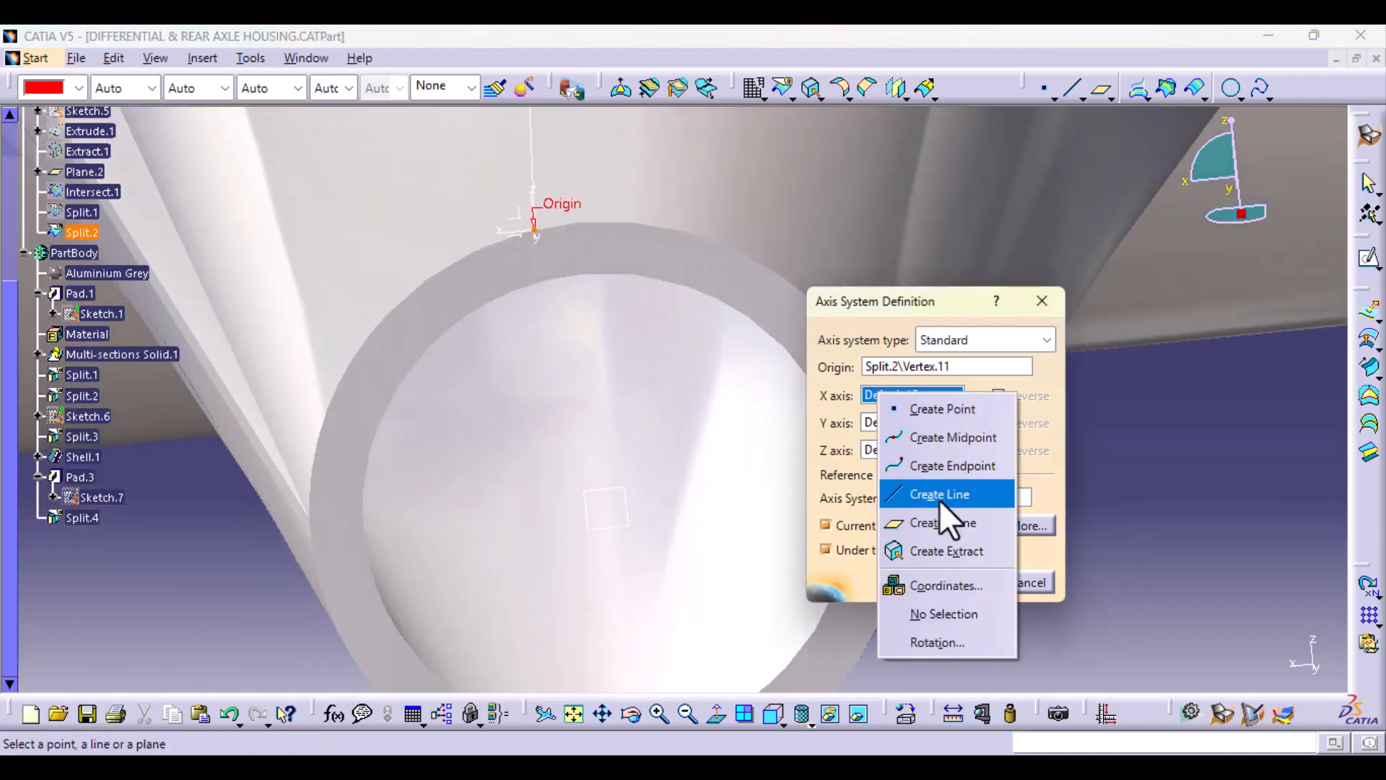
left_click(939, 489)
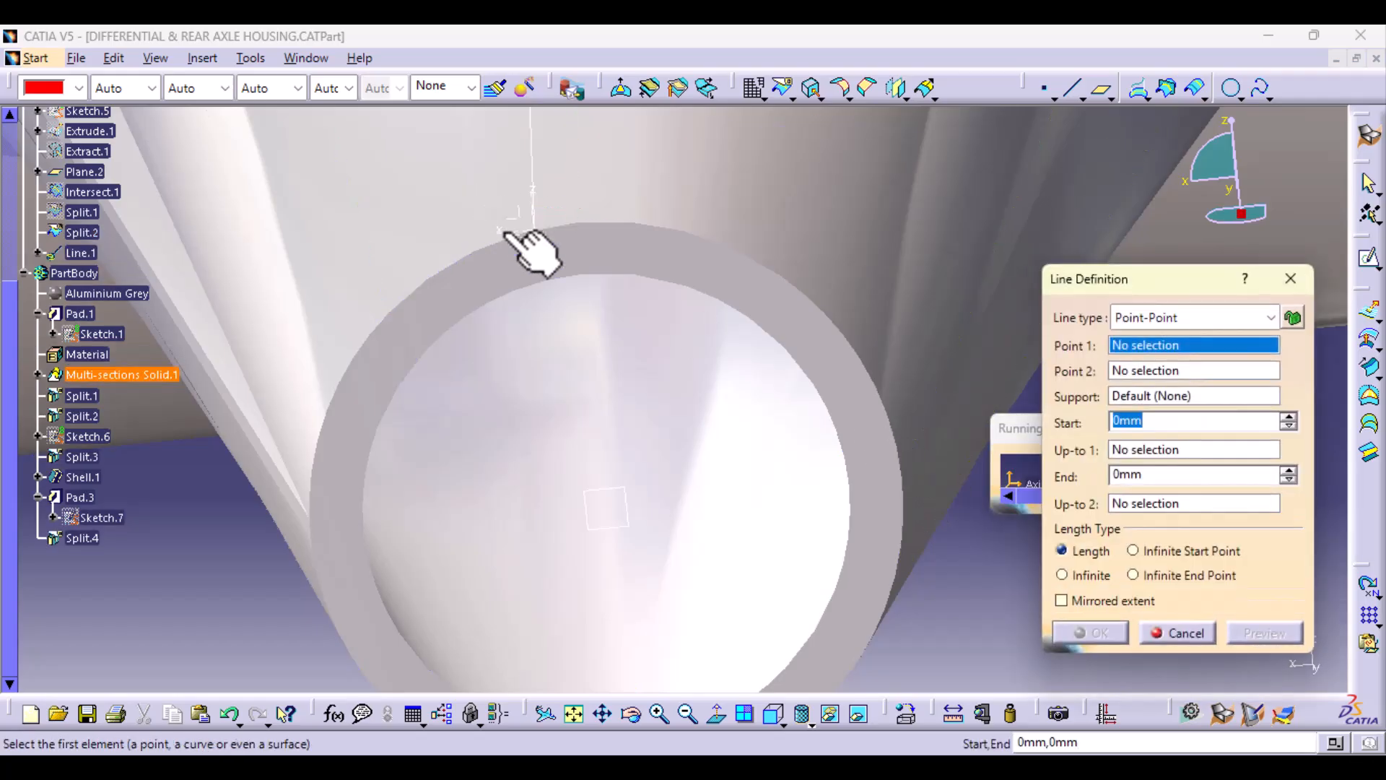
left_click(1239, 318)
left_click(1184, 402)
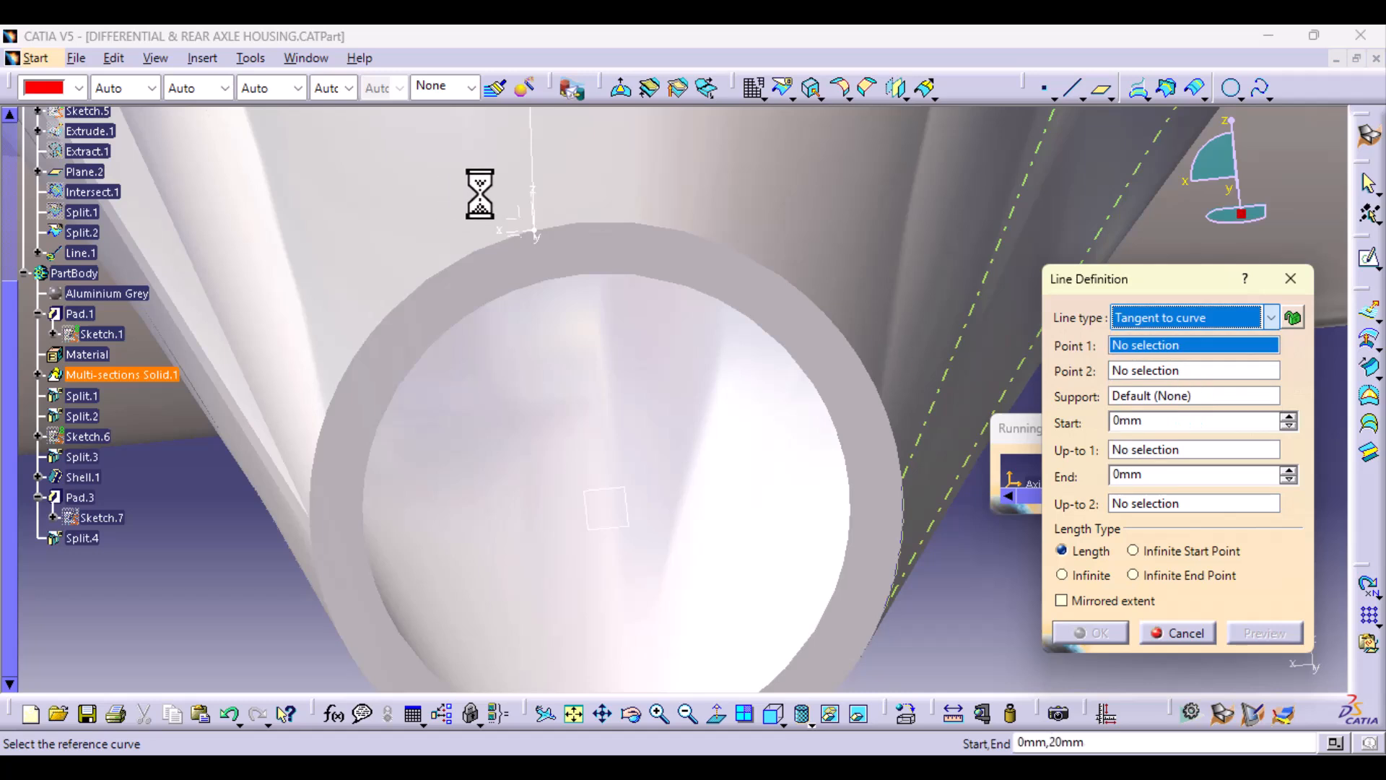
left_click(543, 232)
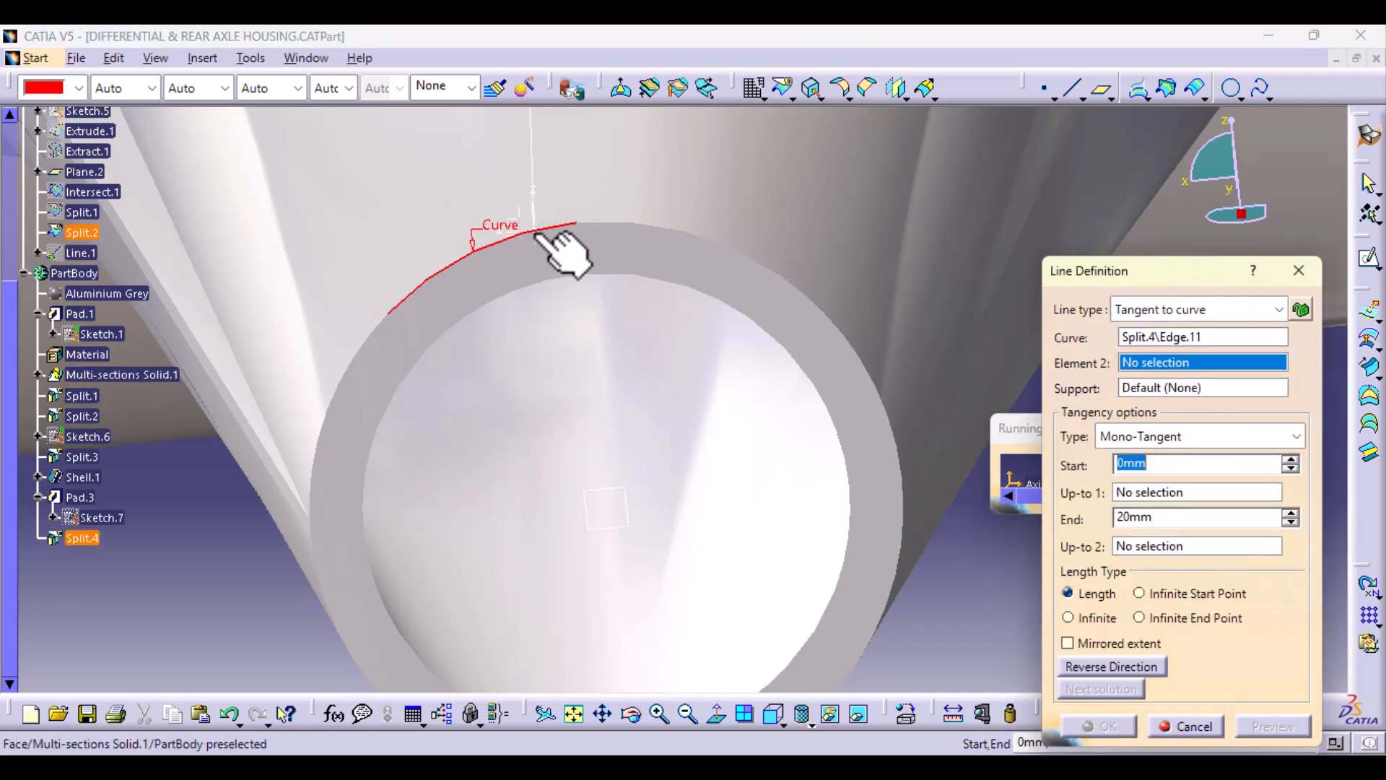
left_click(536, 231)
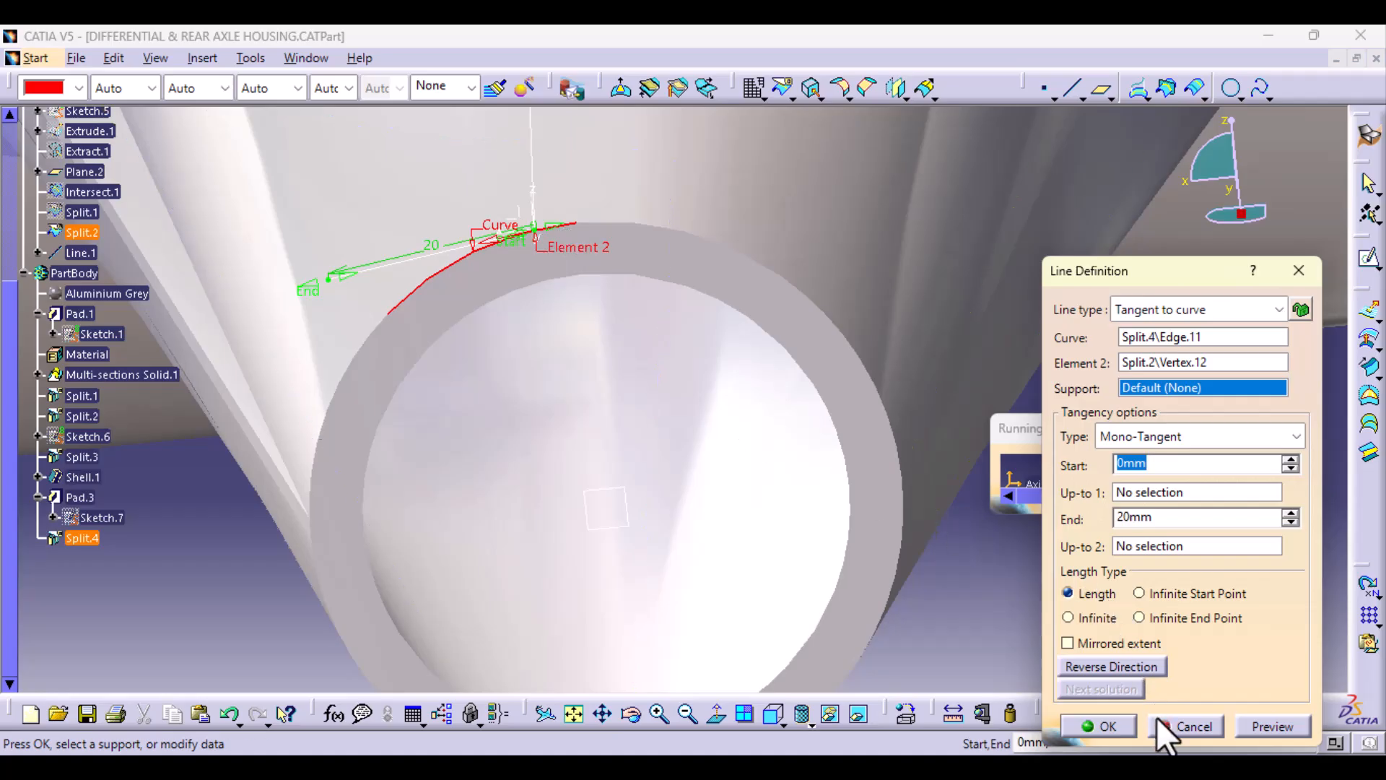
left_click(1262, 724)
left_click(1126, 725)
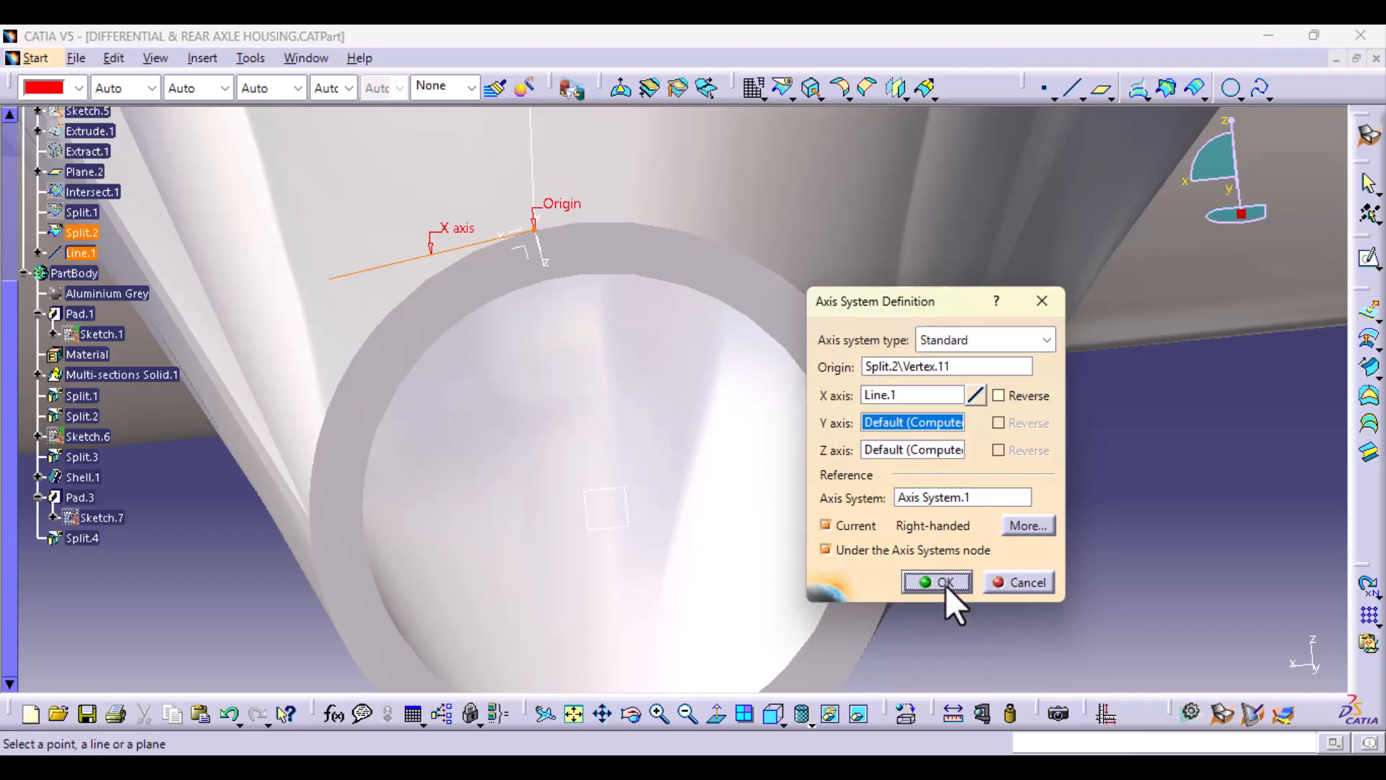
Step: Finish the axis system without making it current, and hide its tangent reference line
left_click(826, 526)
left_click(956, 582)
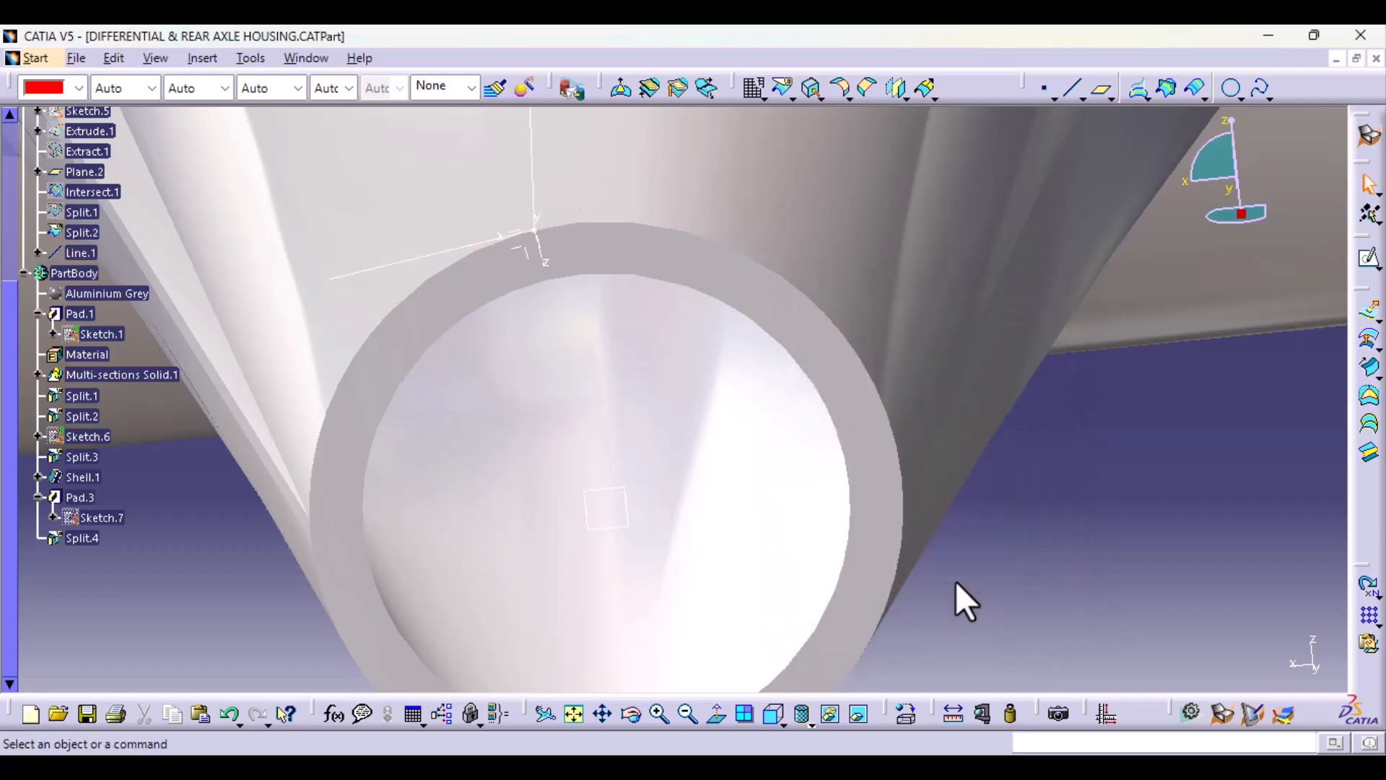
right_click(387, 267)
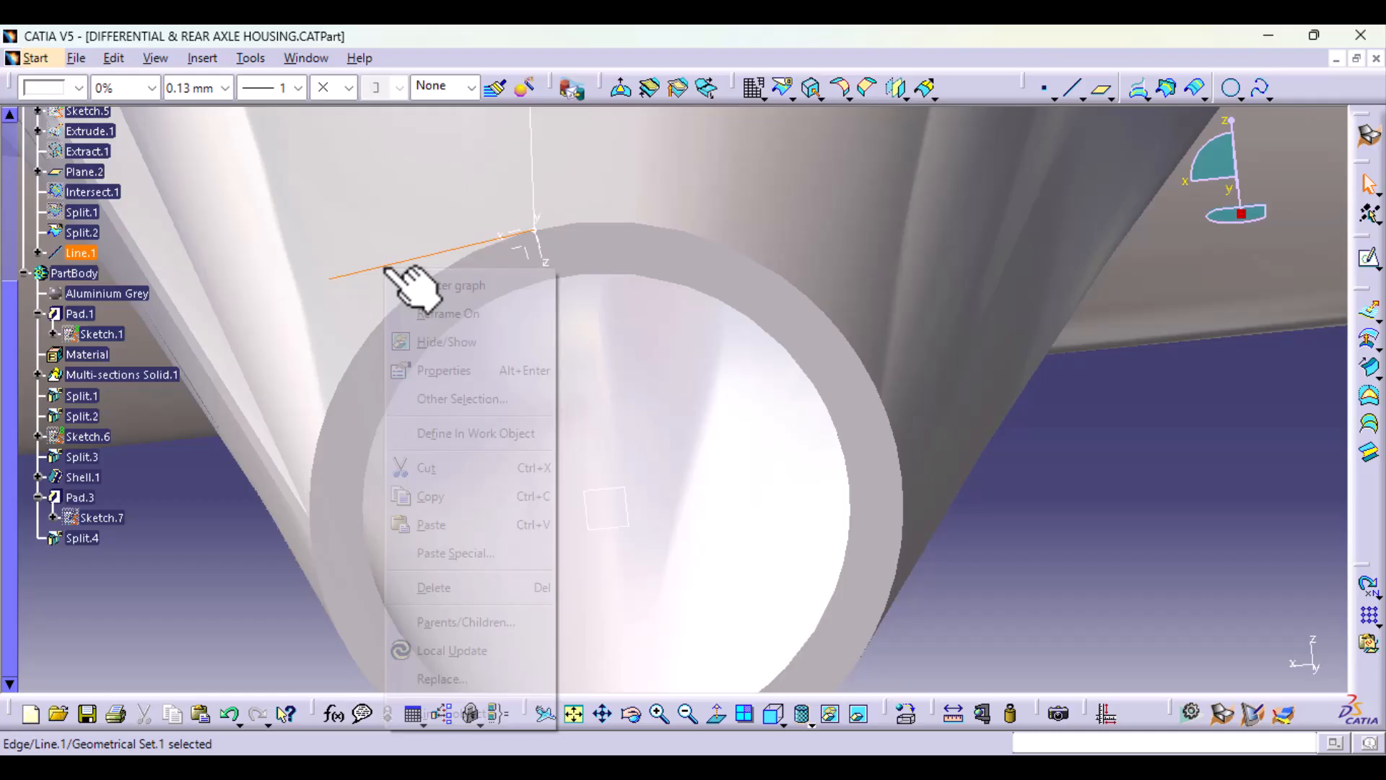
left_click(465, 347)
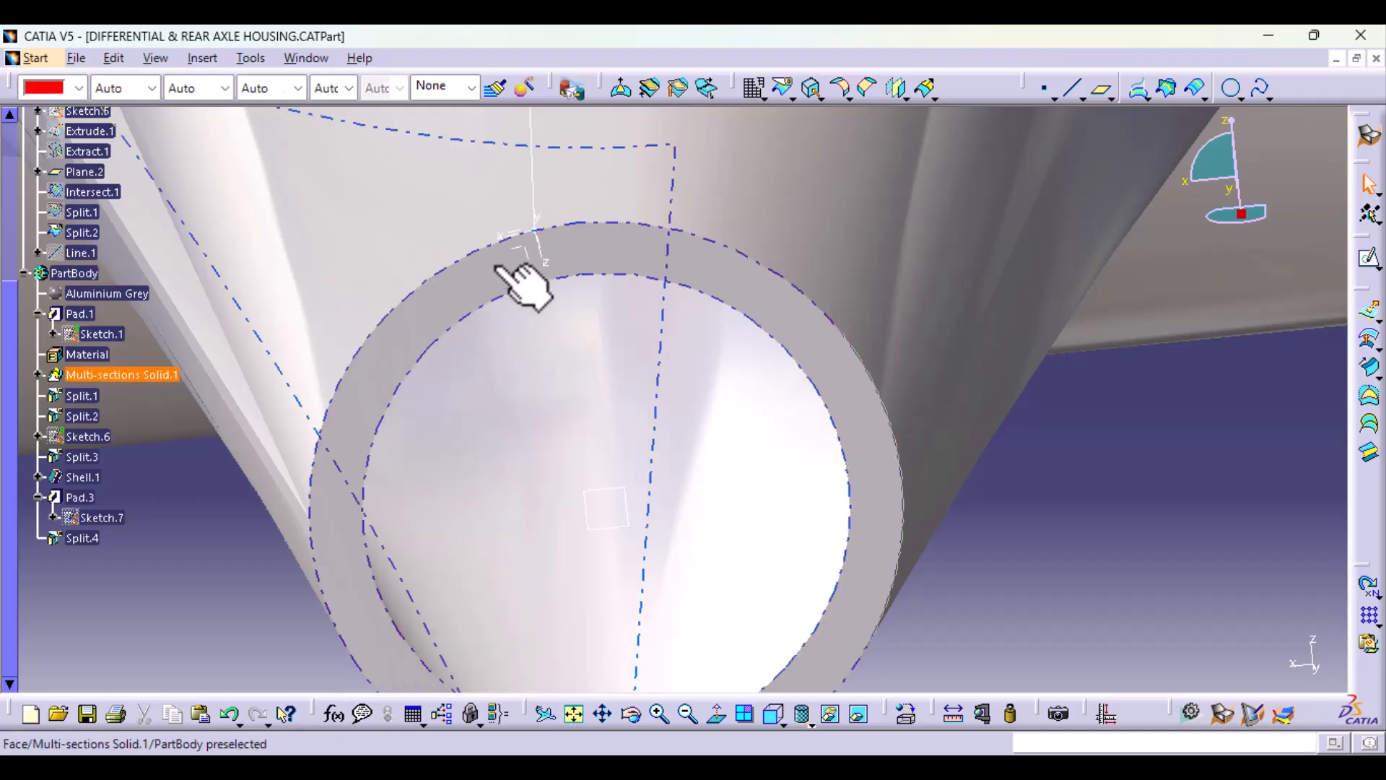
Step: On the new axis system's ZX plane, sketch a rectangle around the origin with one corner at about H -6 mm, V -3.4 mm
left_click(533, 251)
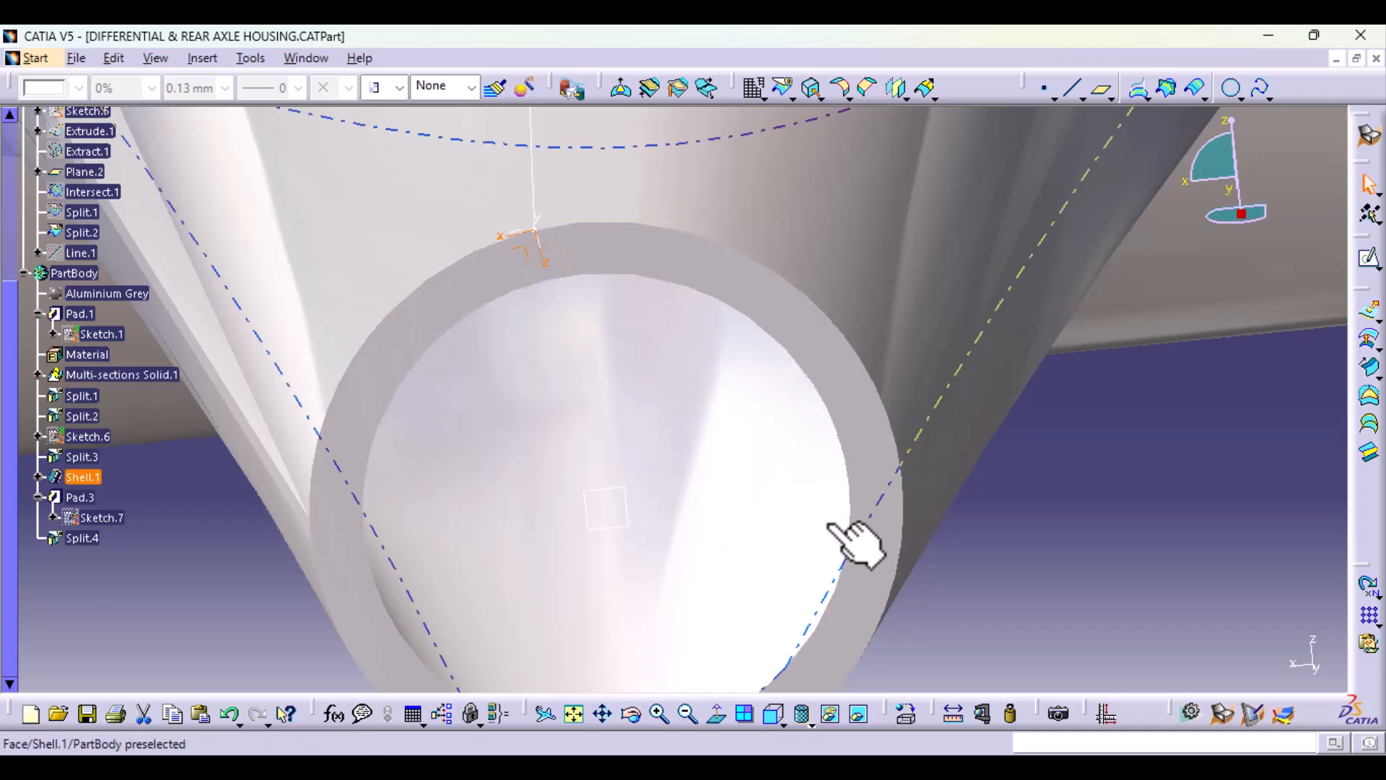
left_click(1370, 261)
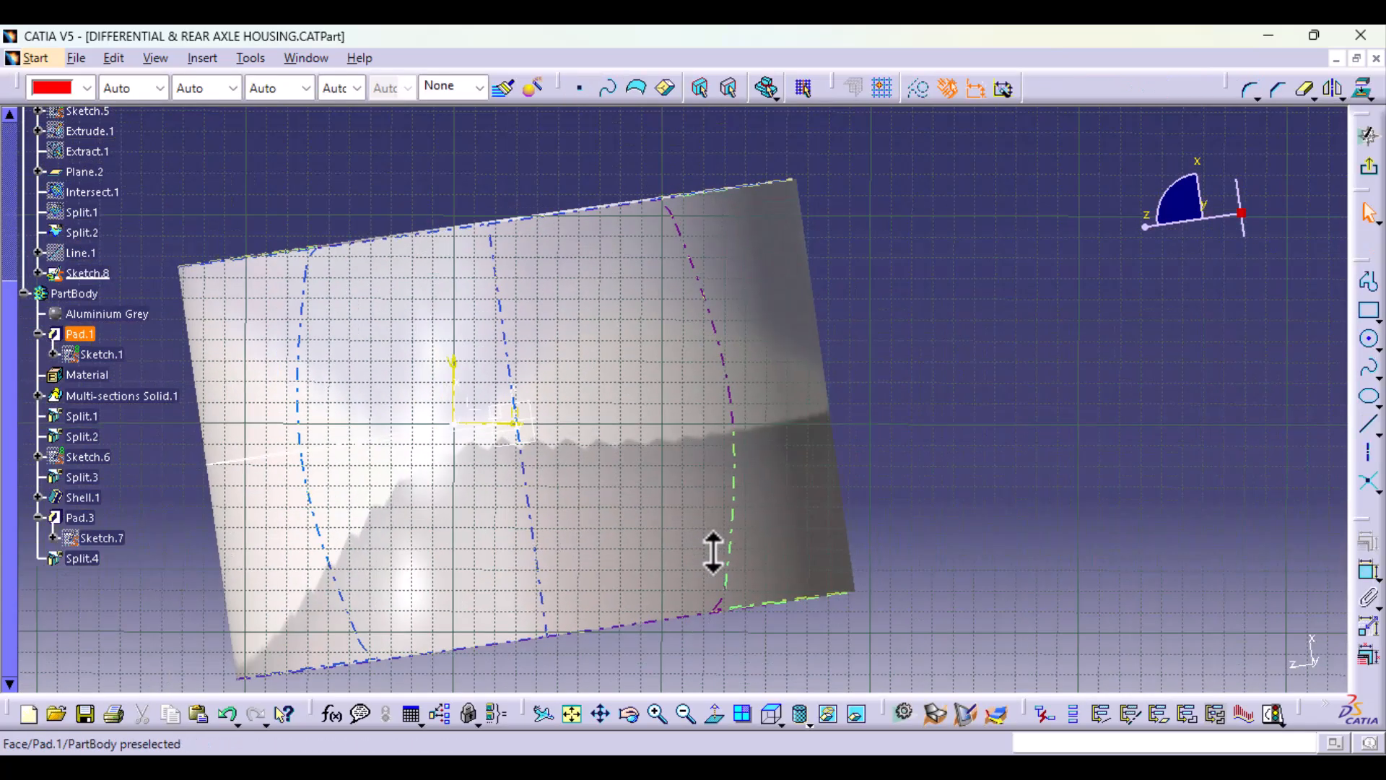
left_click(709, 713)
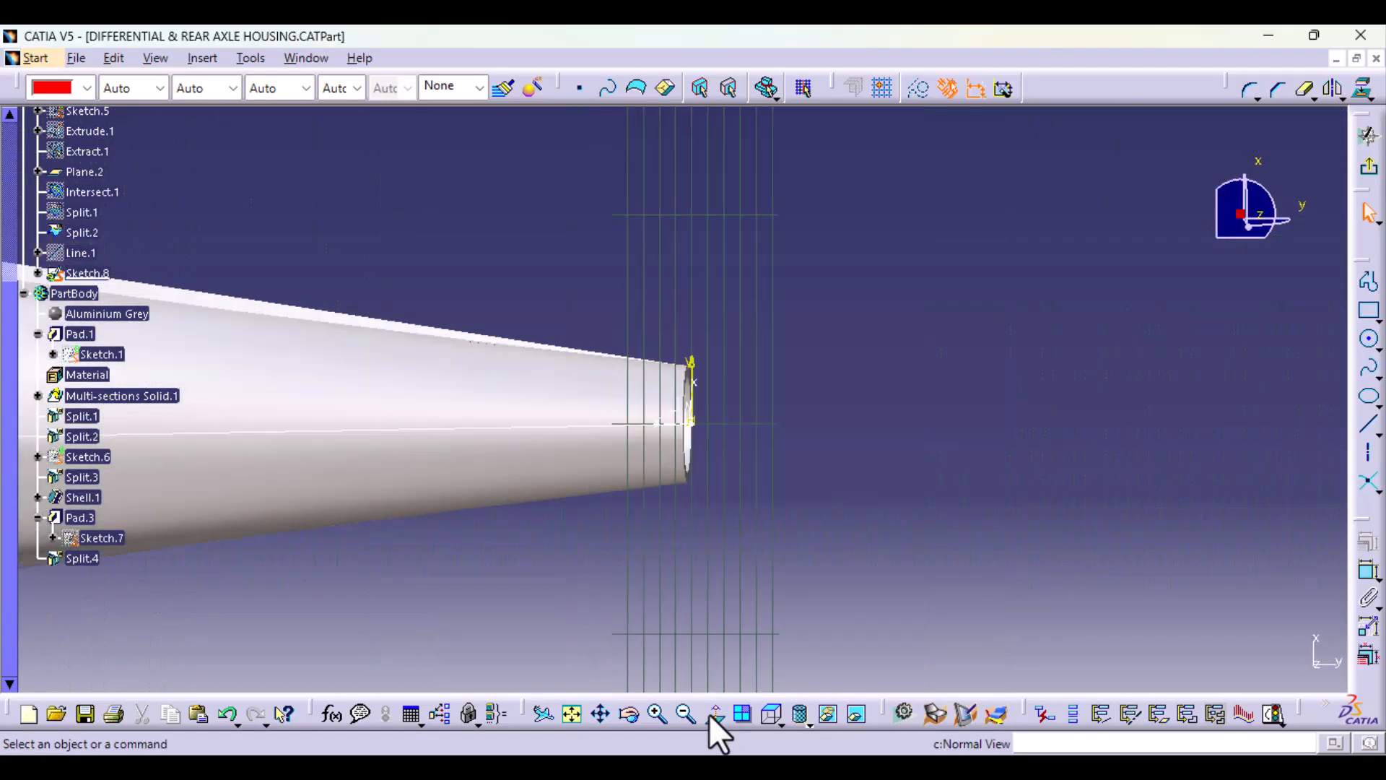
mouse_move(950, 625)
middle_mouse_down()
mouse_move(928, 470)
mouse_move(826, 495)
mouse_move(123, 455)
middle_mouse_up()
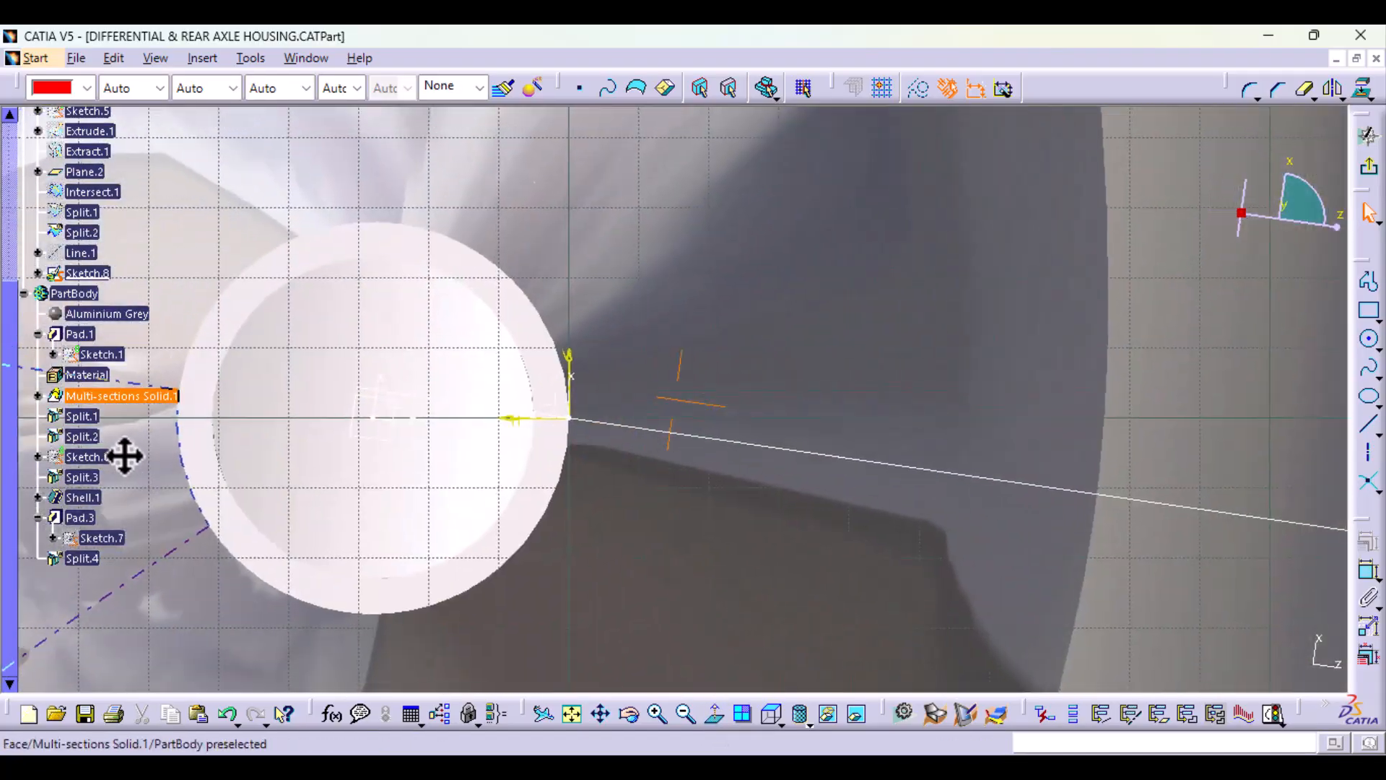
left_click(1370, 312)
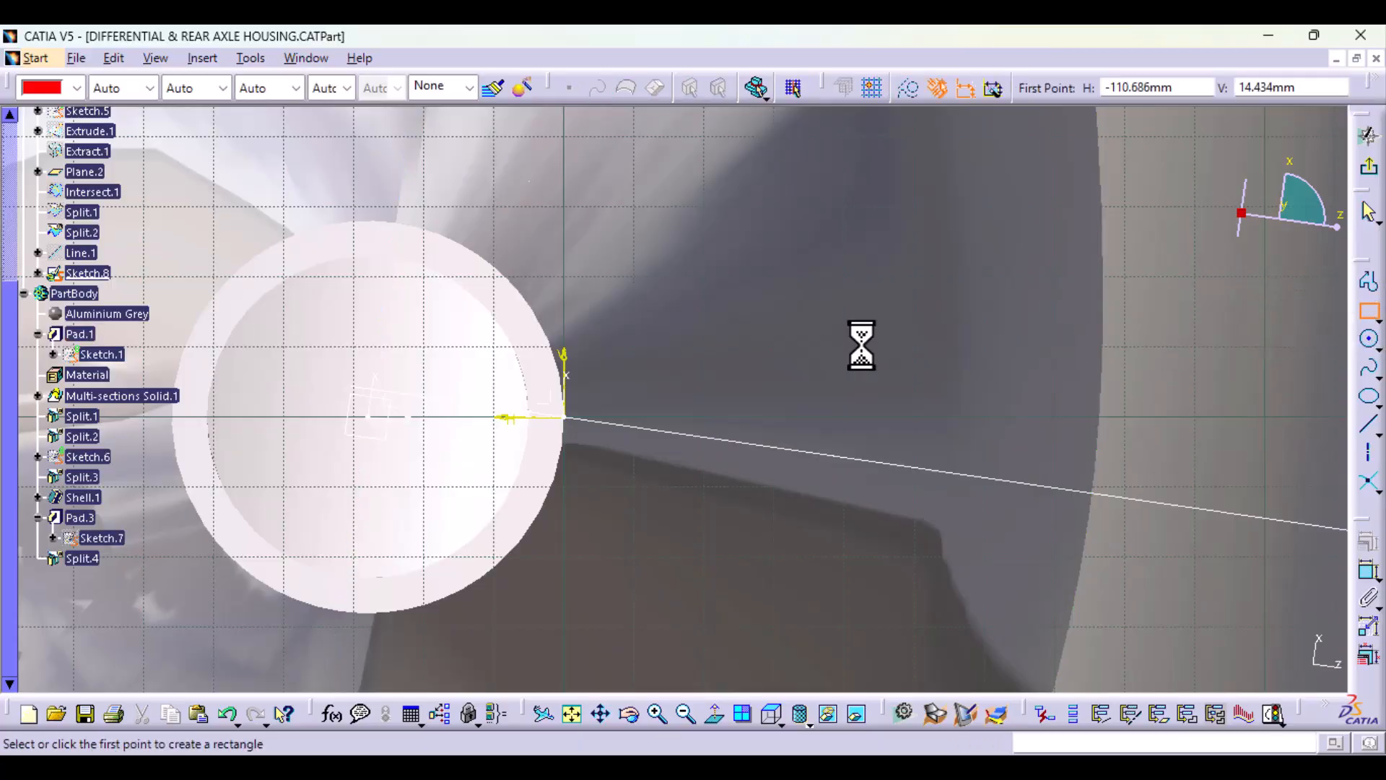
left_click(568, 399)
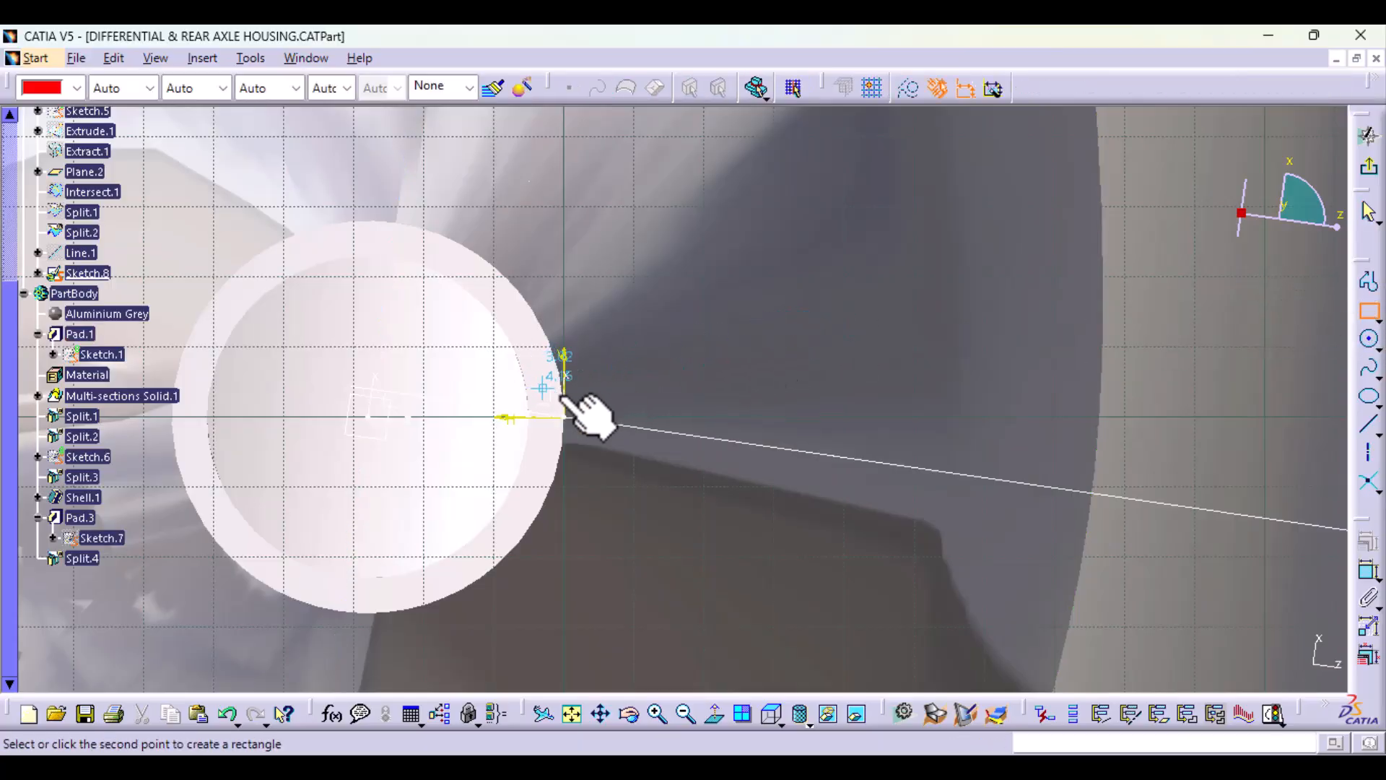
left_click(607, 440)
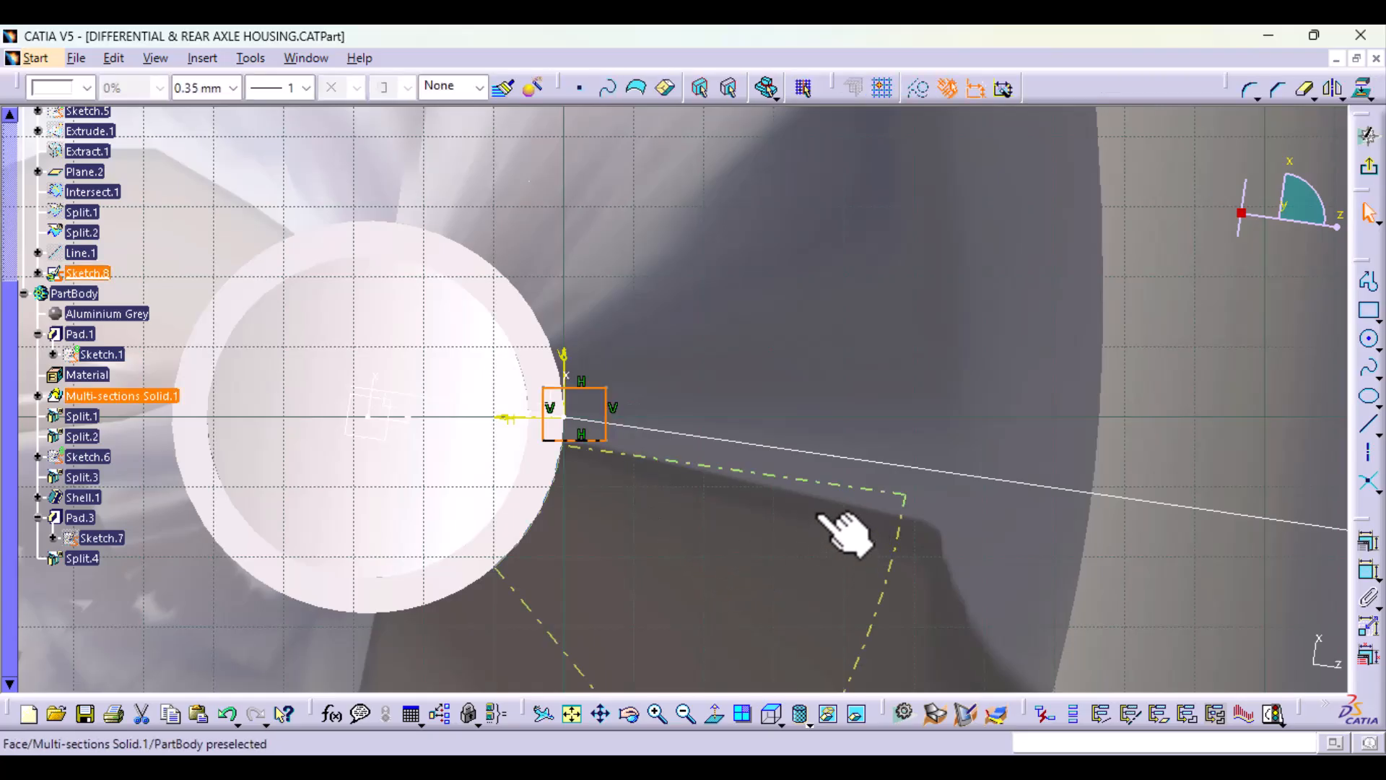
Step: Constrain the rectangle's two horizontal edges to be symmetric about the sketch's horizontal axis
middle_click_drag(819, 516, 841, 635)
left_click(1061, 576)
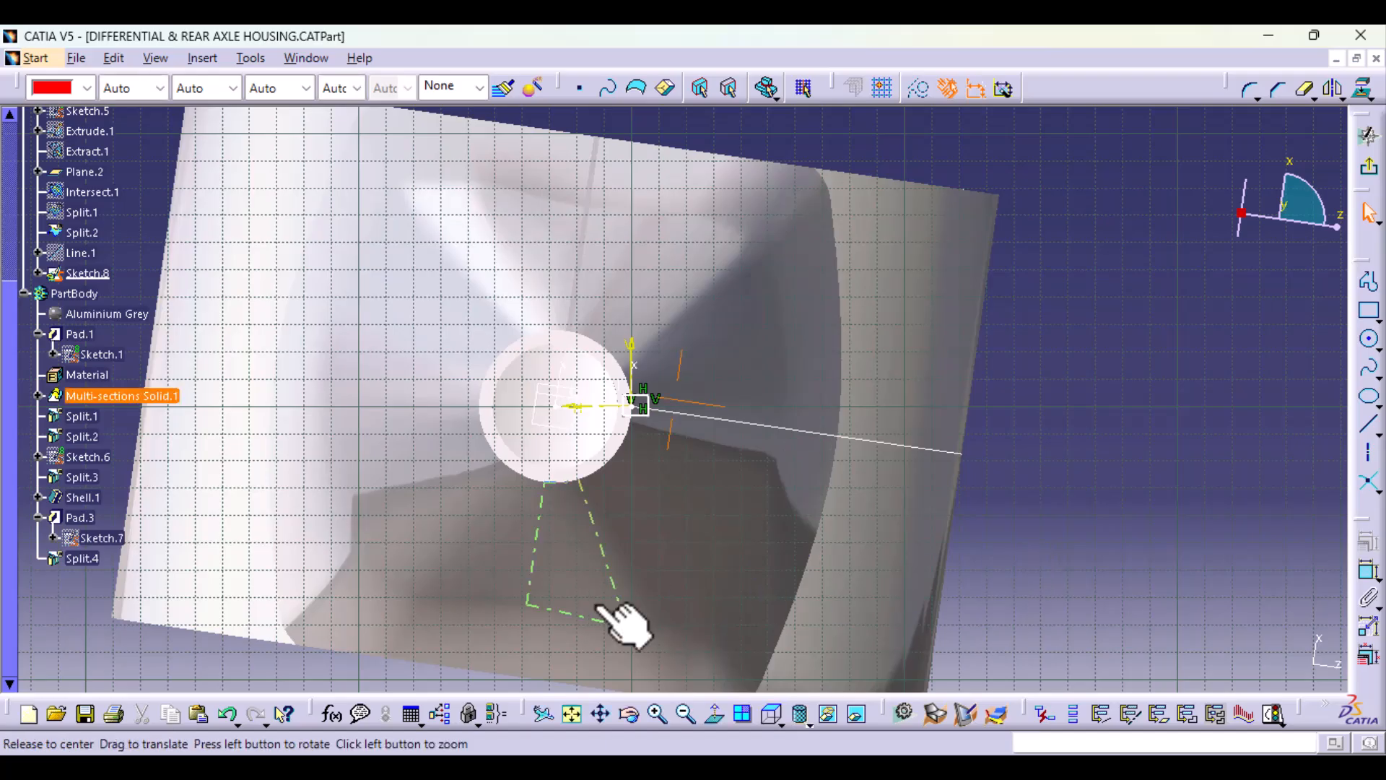
mouse_move(625, 624)
middle_mouse_down()
mouse_move(628, 393)
mouse_move(464, 412)
middle_mouse_up()
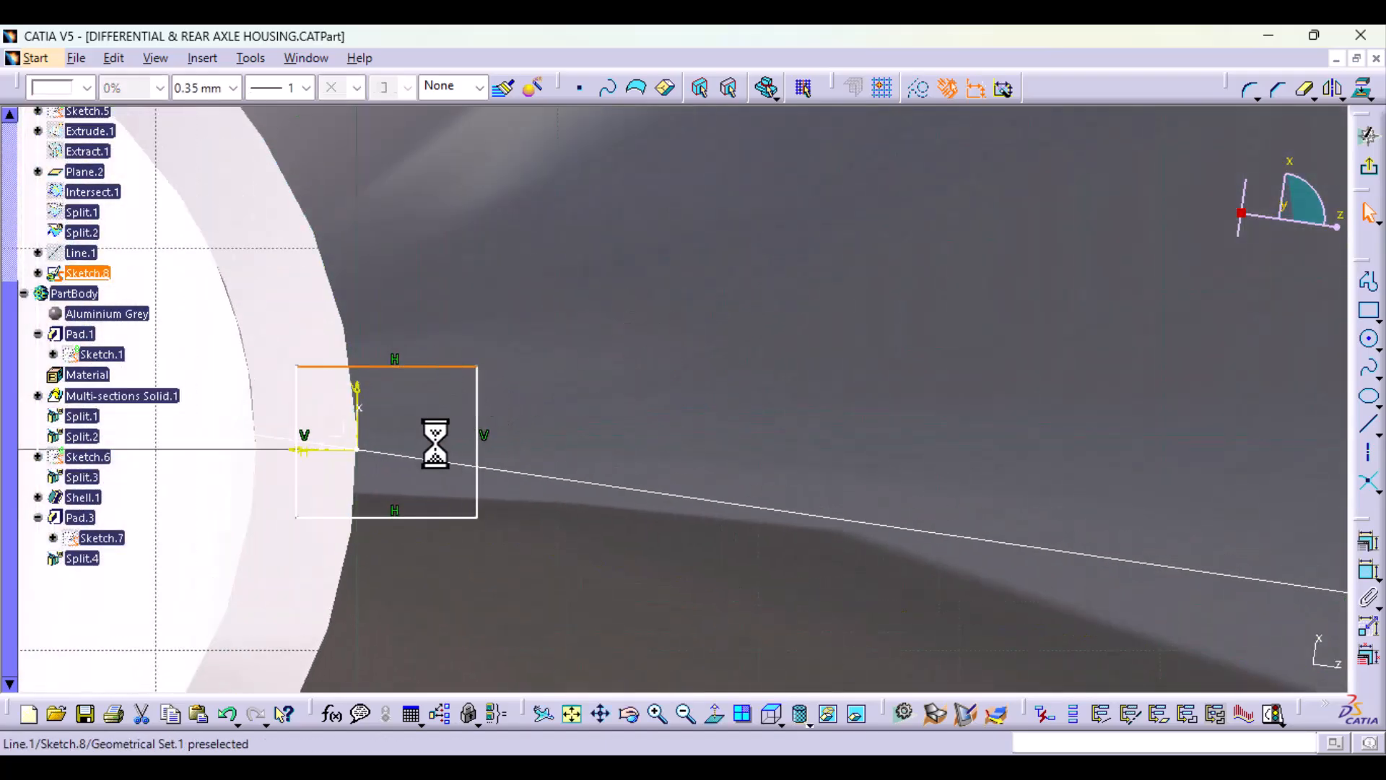
left_click(431, 517)
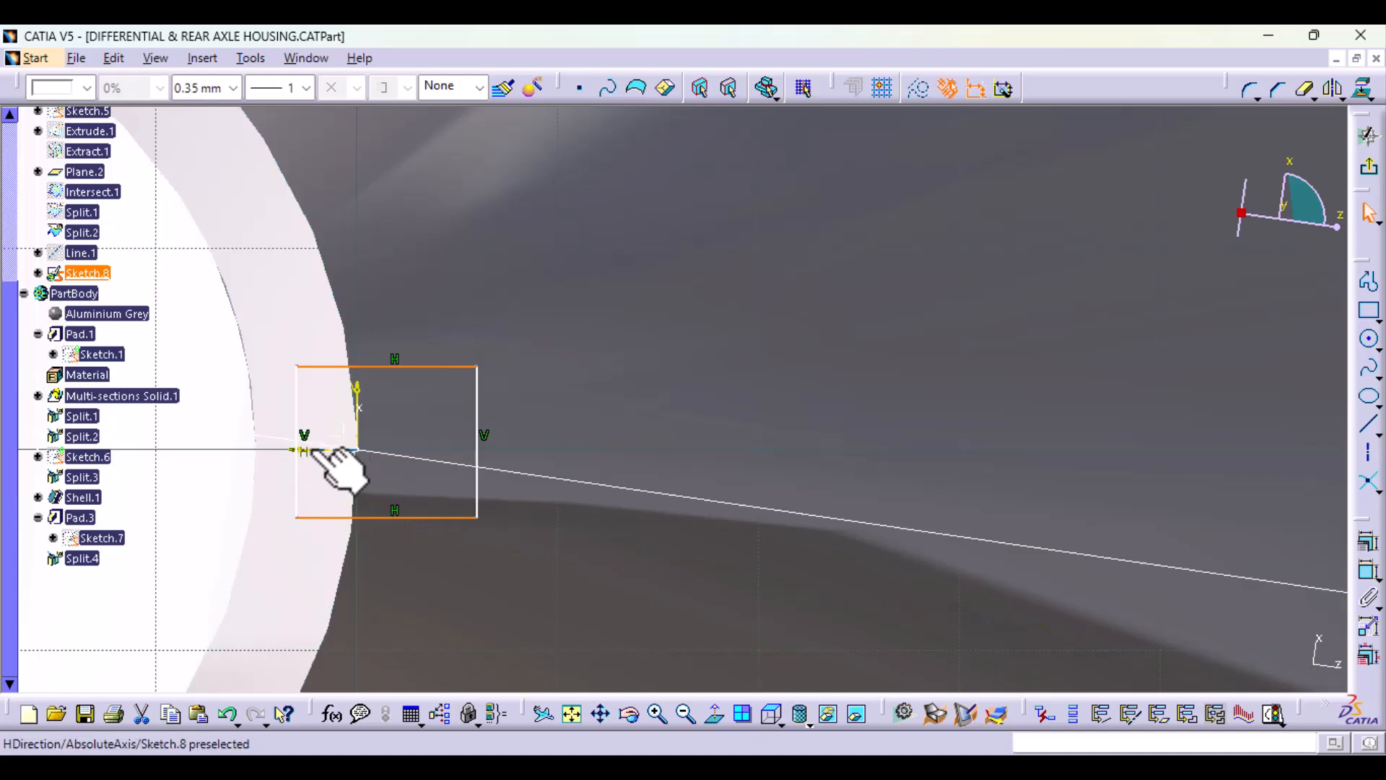
left_click(1369, 542)
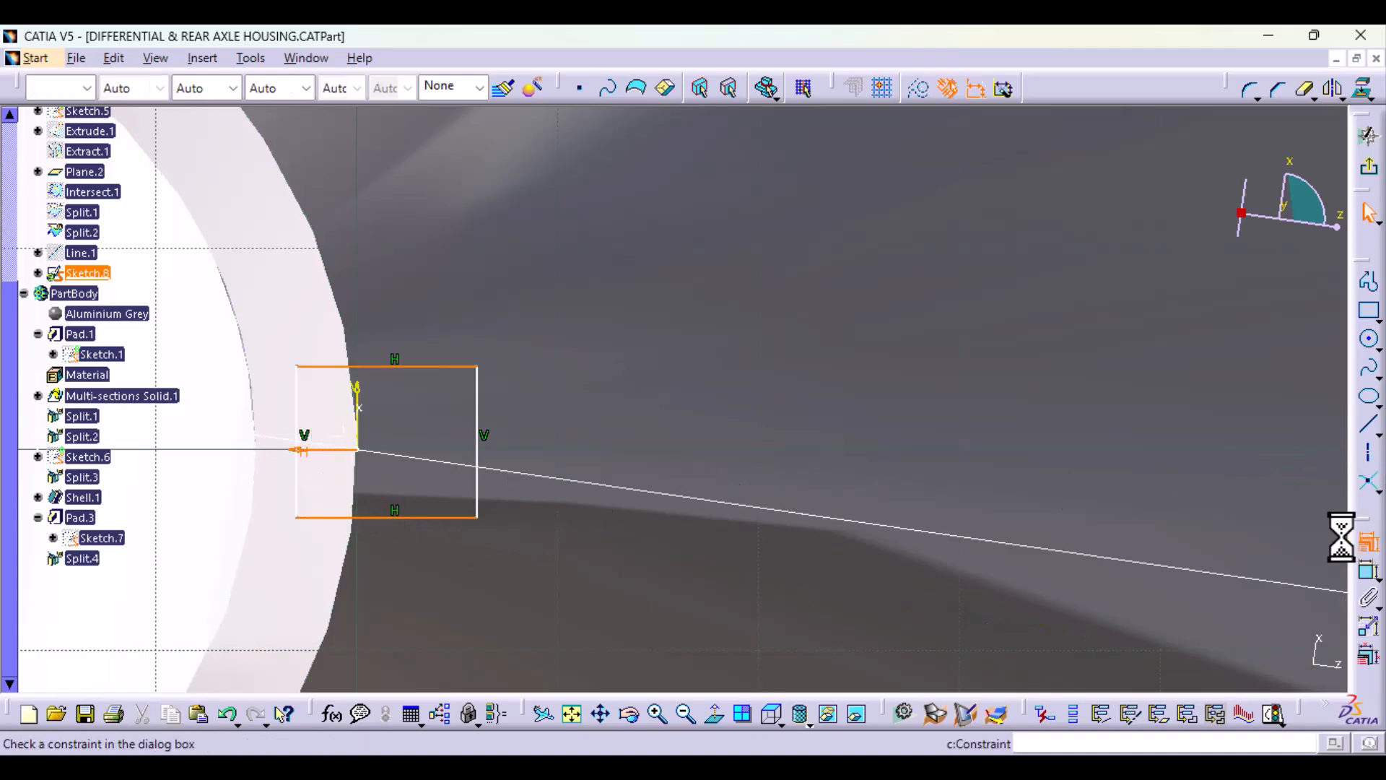
left_click(1104, 503)
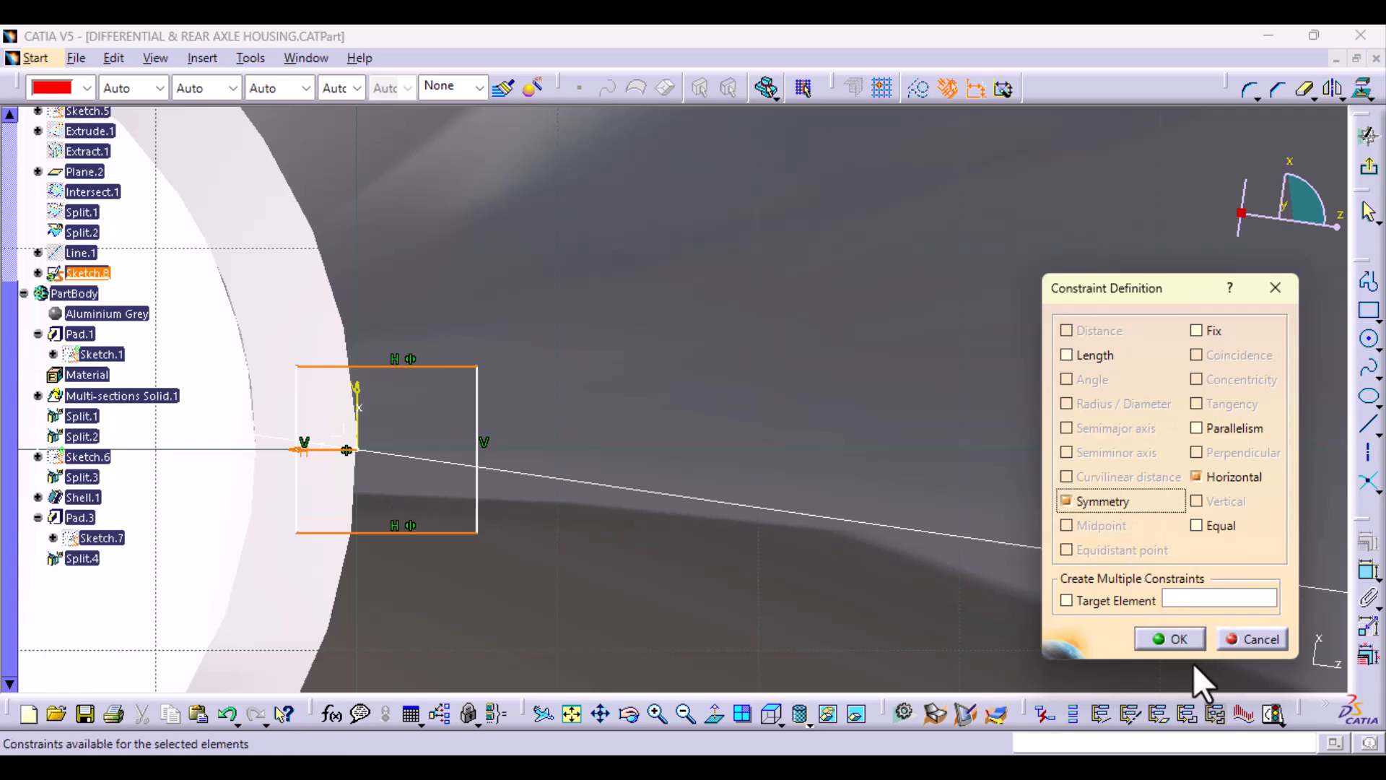
left_click(1170, 639)
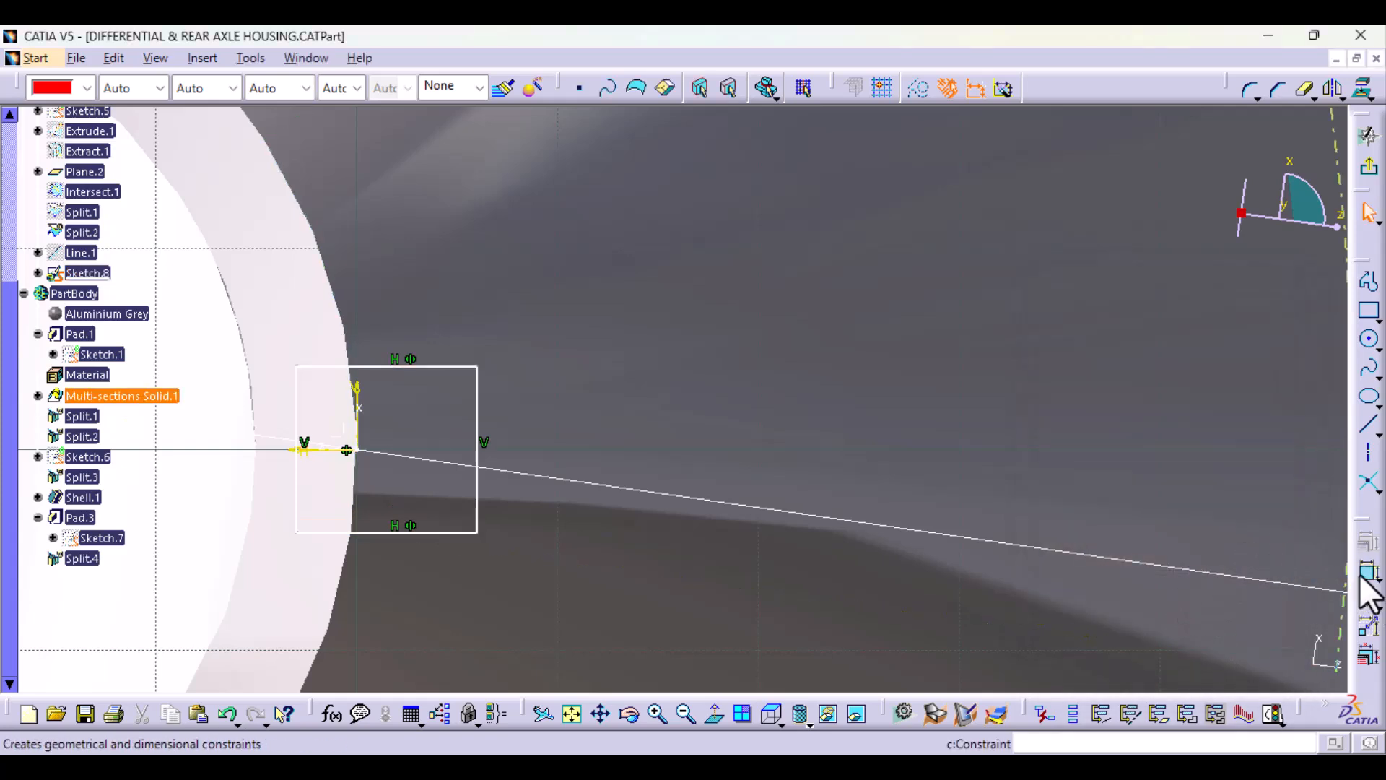
left_click(1364, 573)
left_click(477, 413)
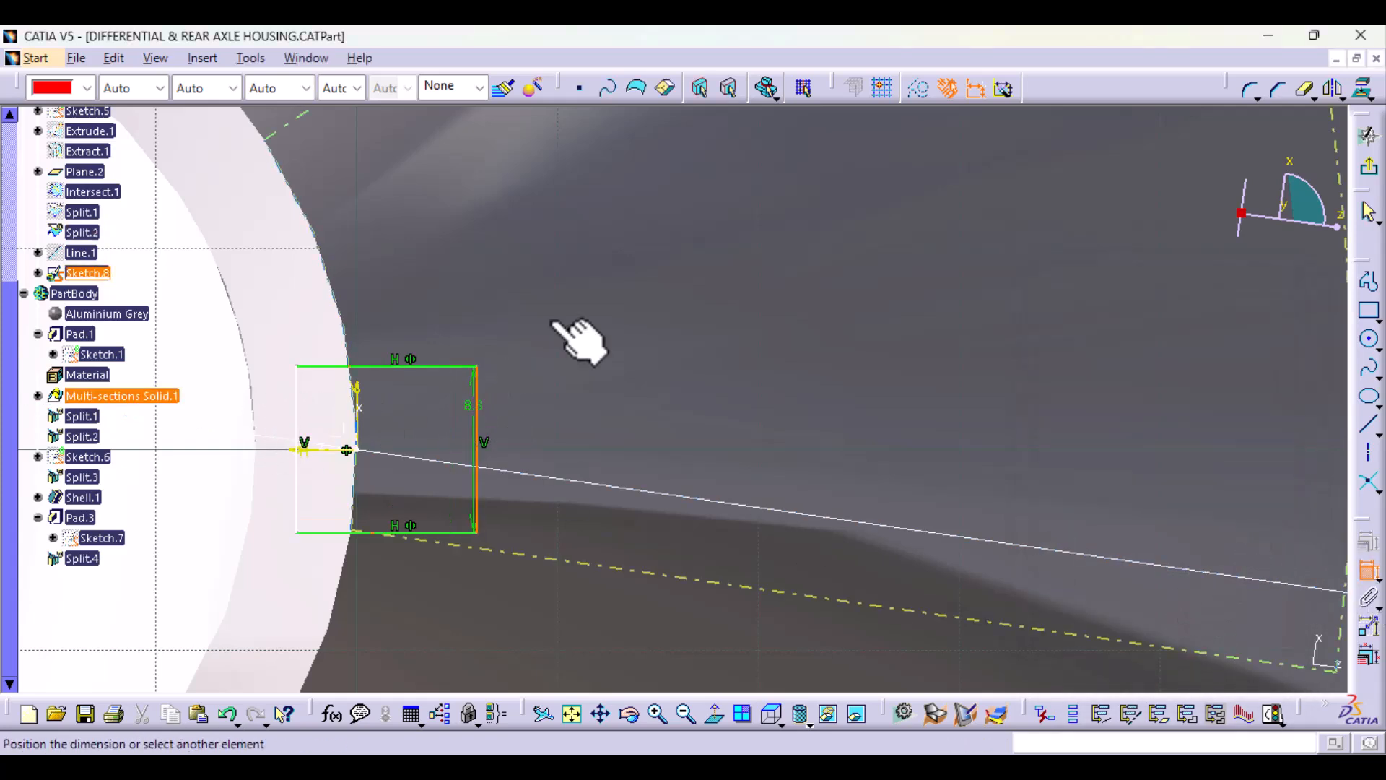
left_click(589, 280)
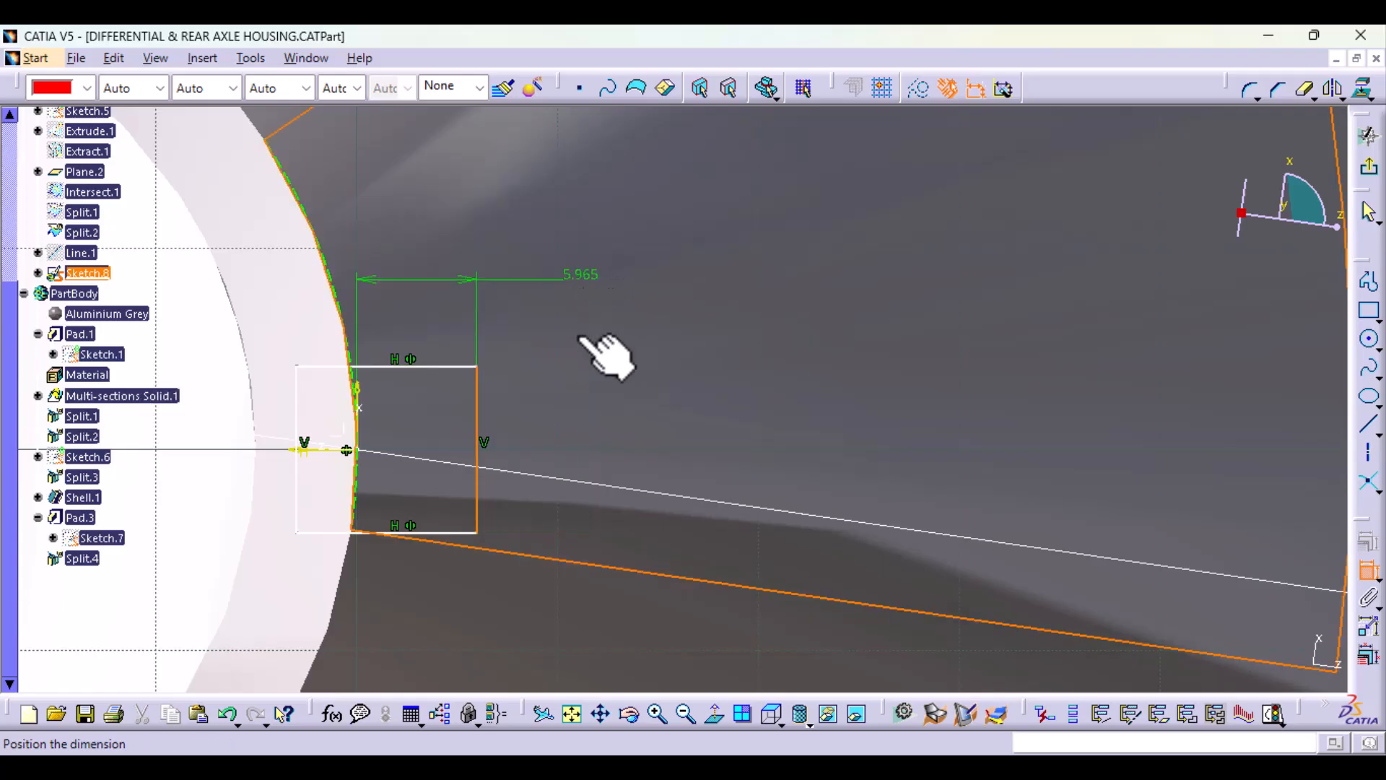
Step: Dimension the rectangle's vertical edge inside the tube wall and set the height to 4 mm
left_click(1364, 577)
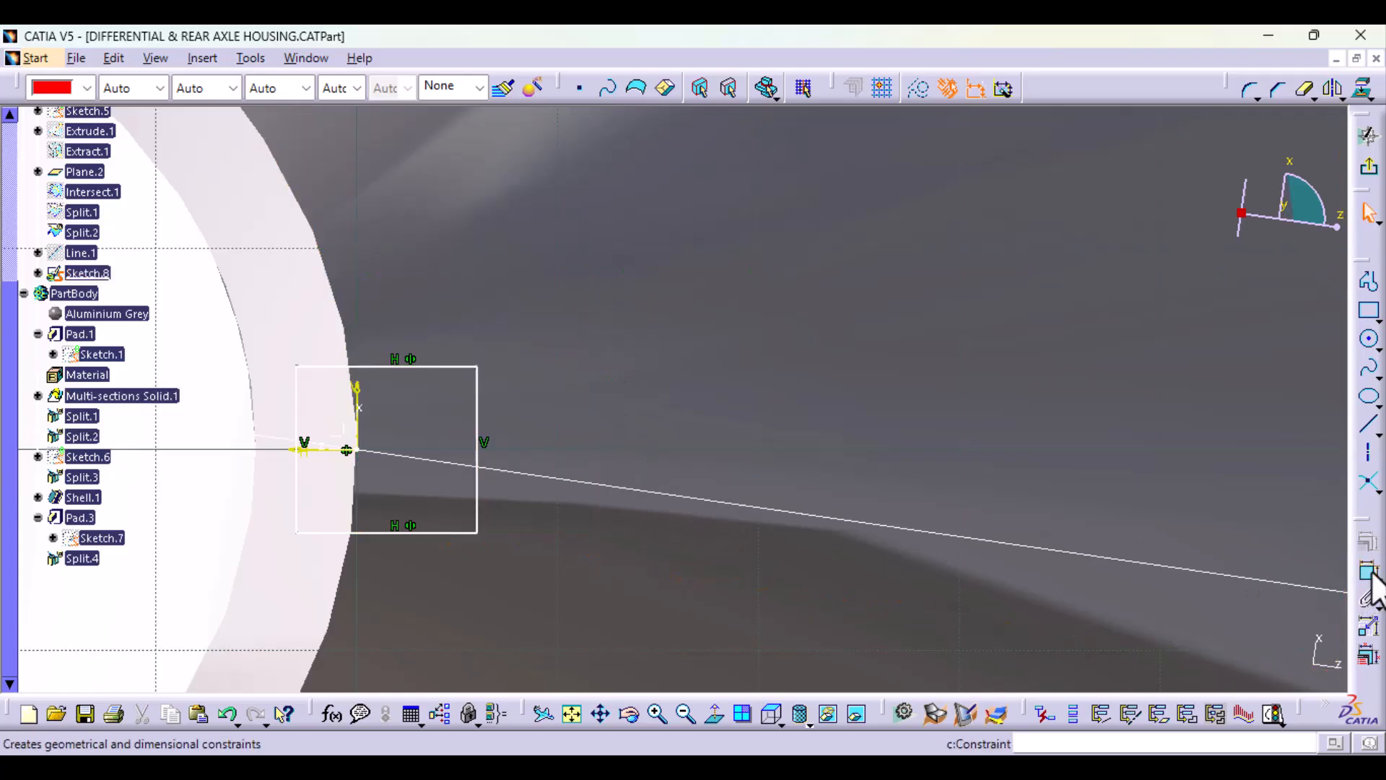
left_click(296, 505)
left_click(276, 288)
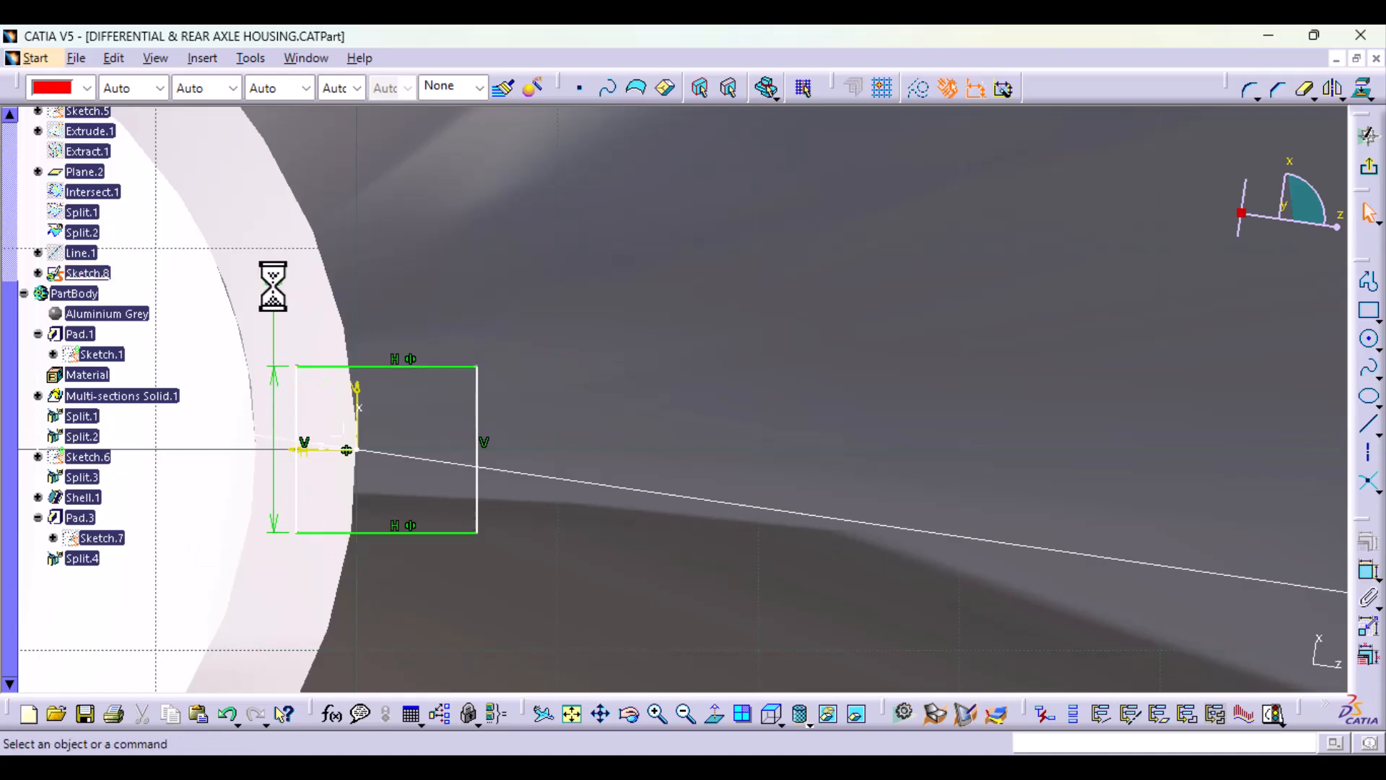
double_click(273, 282)
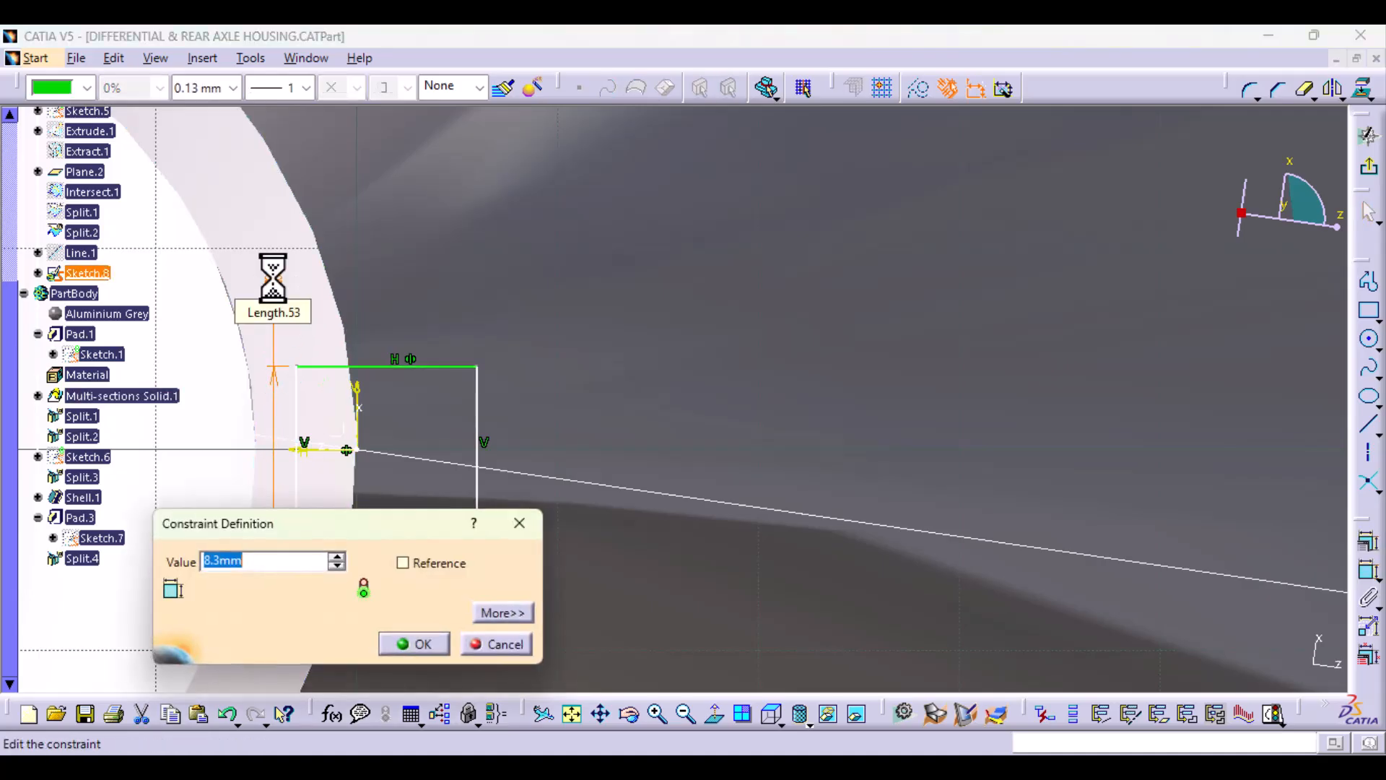
key("Return")
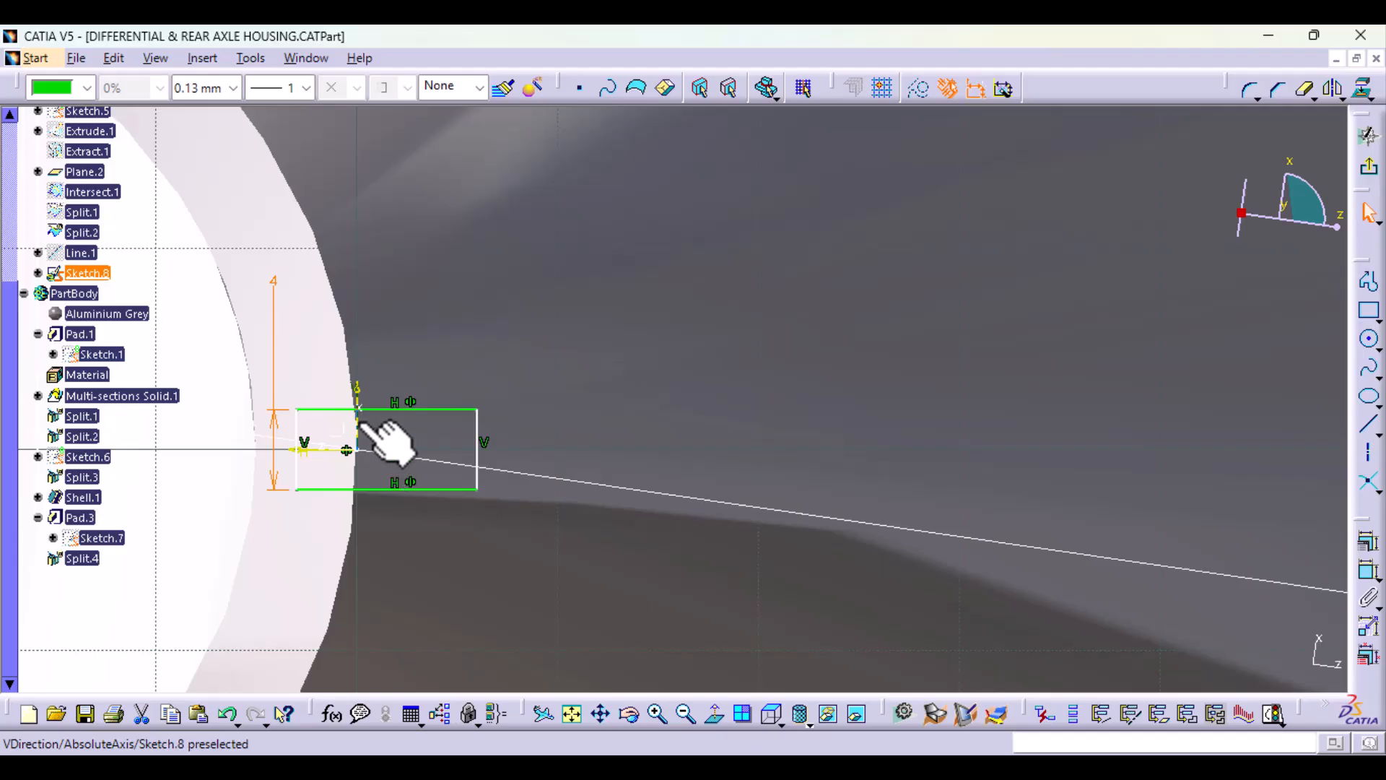
Step: Dimension the distance from the sketch's vertical axis to the rectangle's outer vertical edge and set it to 4 mm
left_click(359, 425)
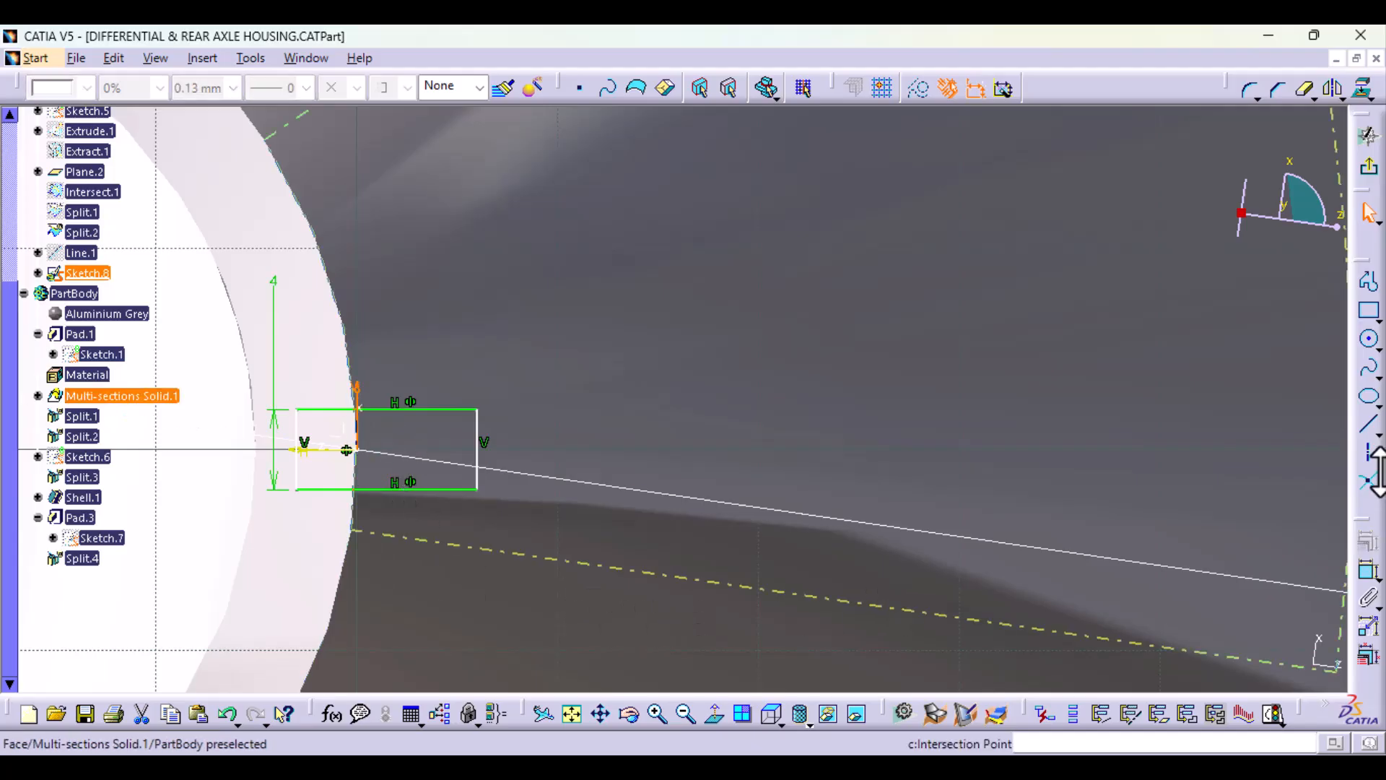
left_click(1368, 570)
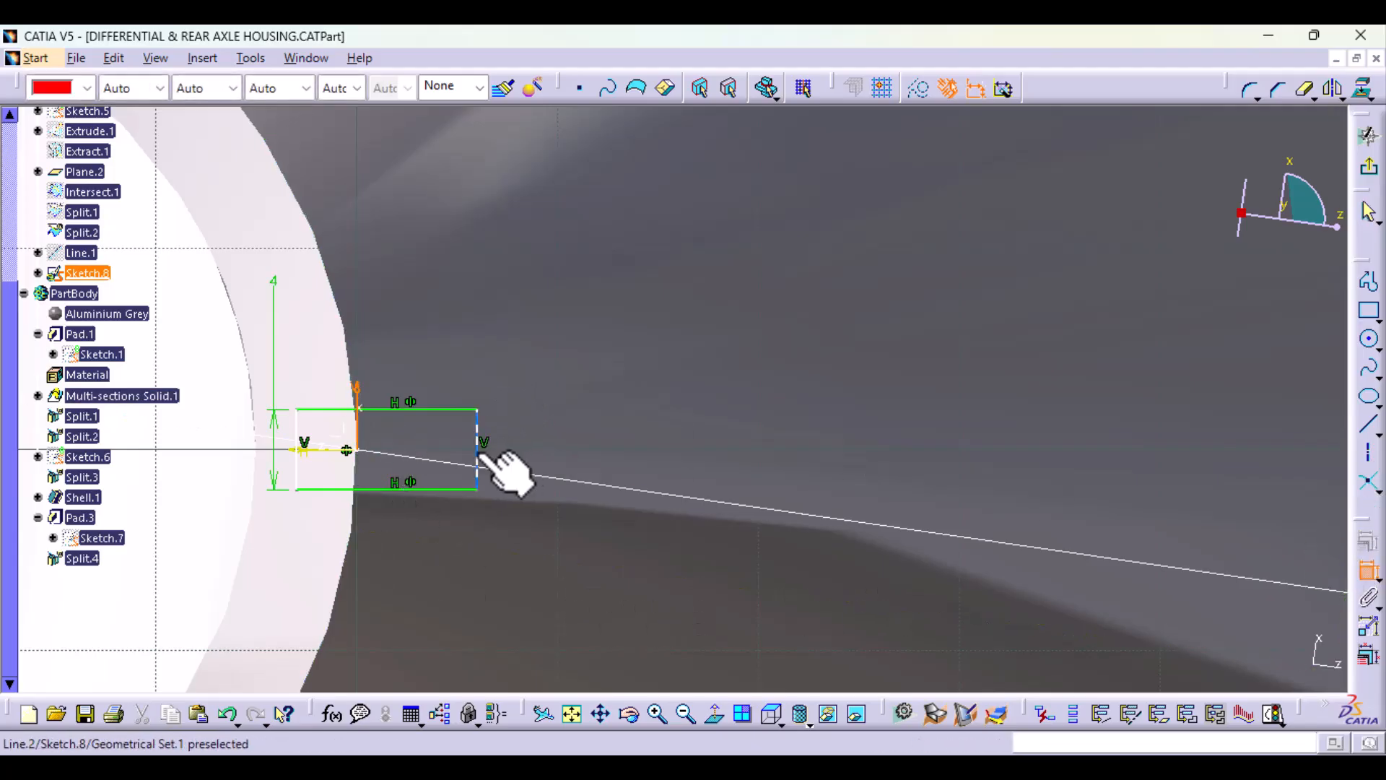
left_click(463, 318)
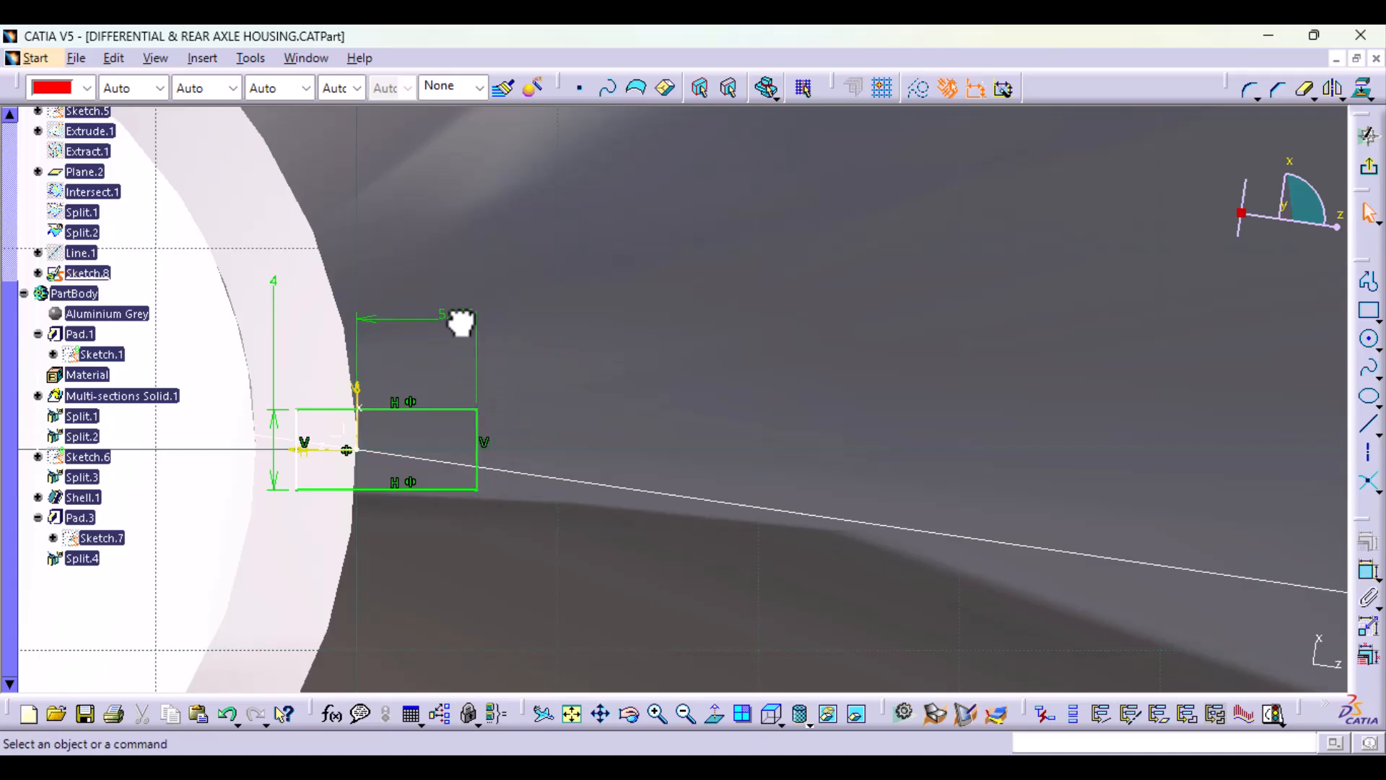
double_click(457, 317)
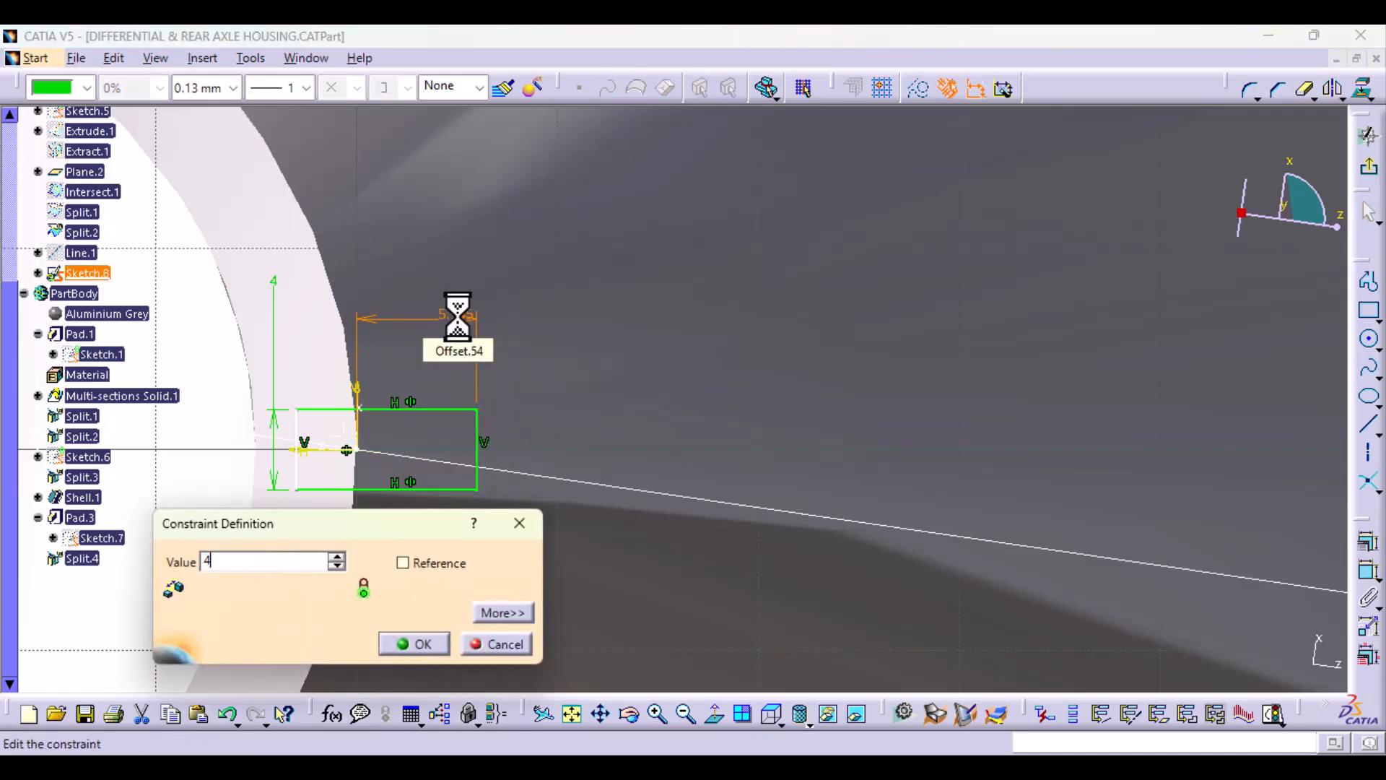
type("4")
key("Return")
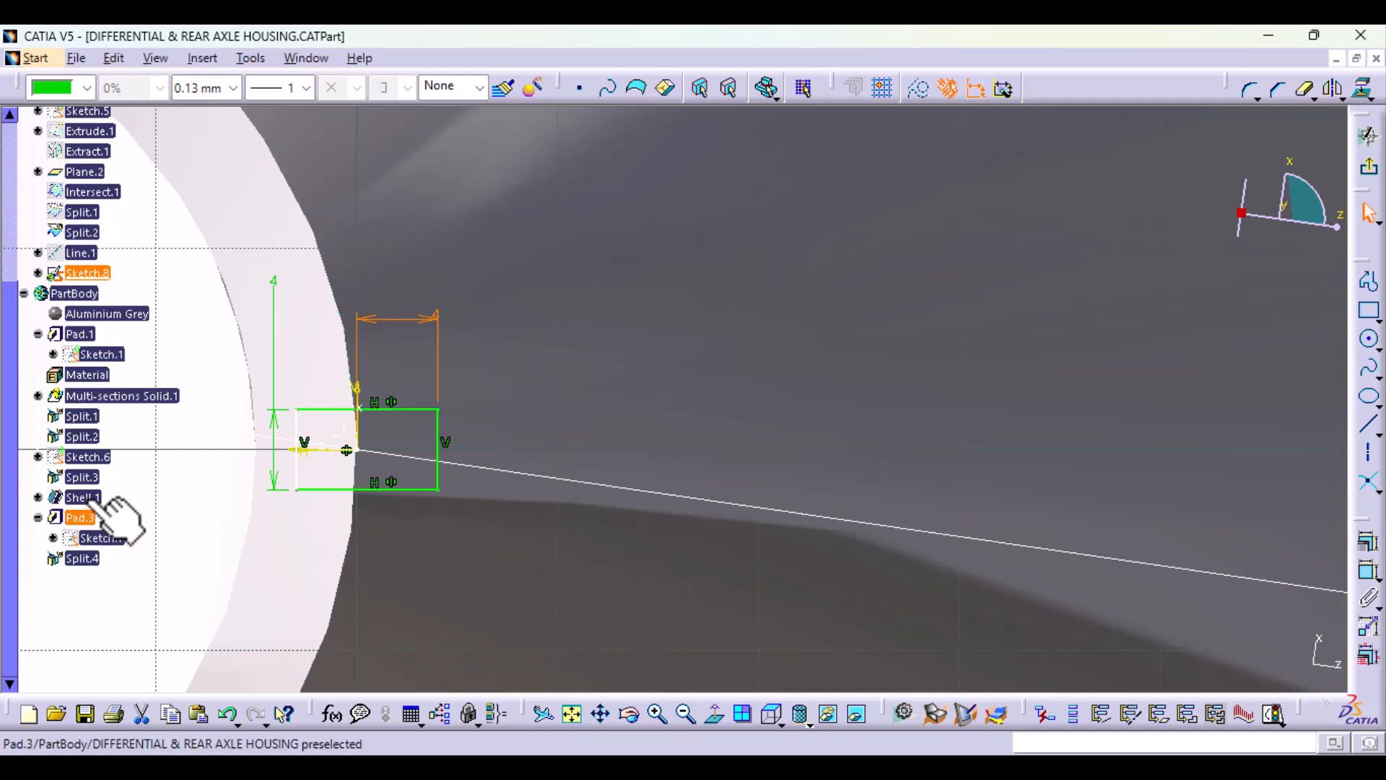
Step: Check the rectangle's inner vertical edge against the tube wall and exit the sketch
left_click_drag(297, 473, 313, 476)
mouse_move(289, 494)
middle_mouse_down()
mouse_move(341, 497)
mouse_move(526, 418)
mouse_move(556, 505)
mouse_move(657, 427)
mouse_move(665, 346)
mouse_move(638, 436)
mouse_move(511, 517)
mouse_move(527, 529)
mouse_move(515, 377)
middle_mouse_up()
middle_click_drag(405, 511, 517, 442)
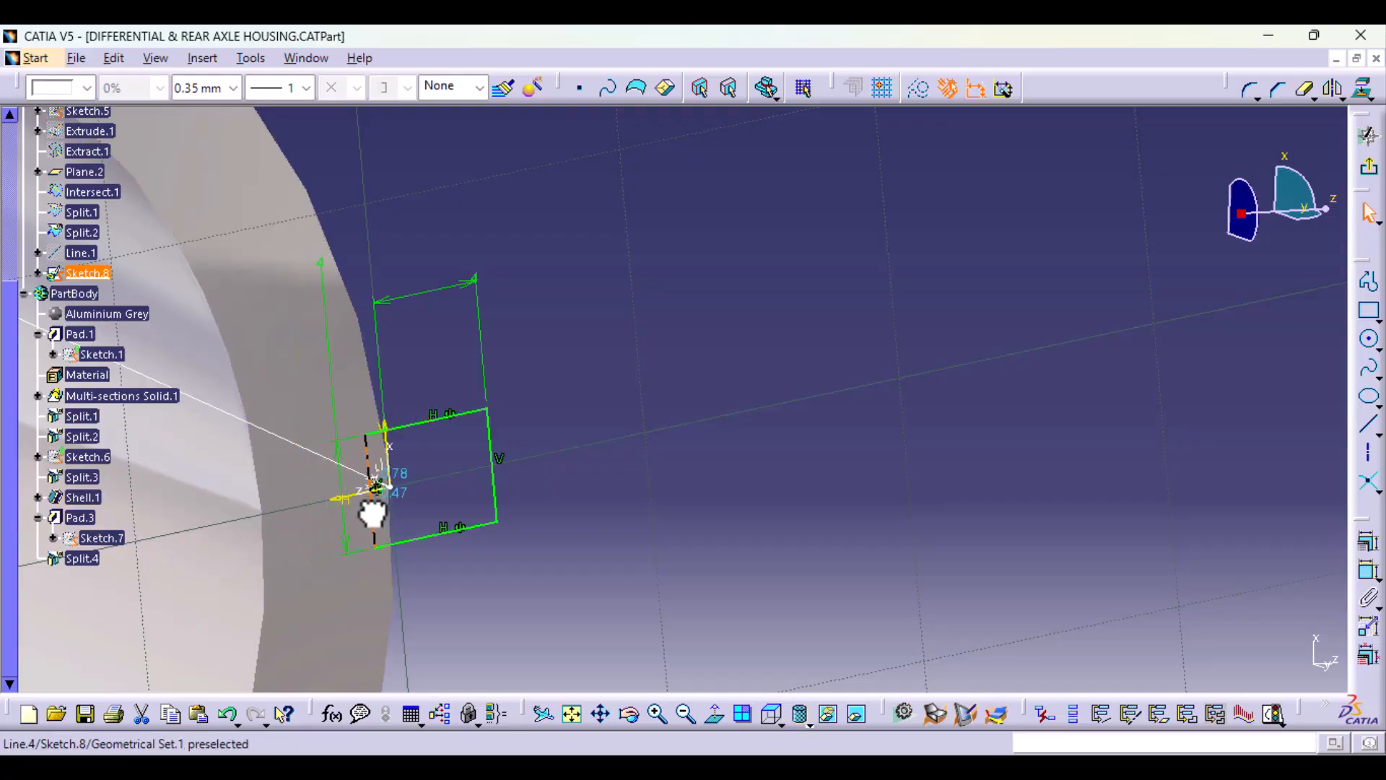
left_click(373, 510)
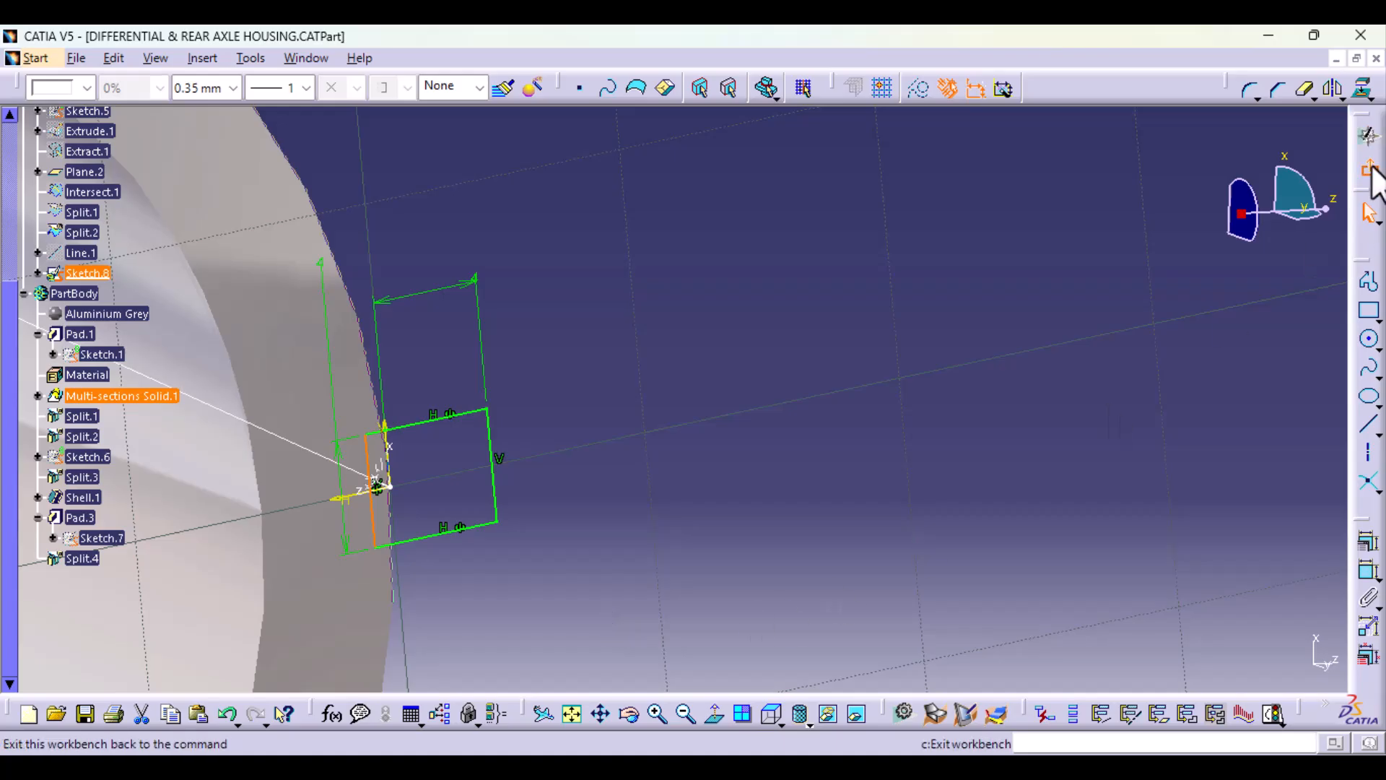
left_click(1370, 172)
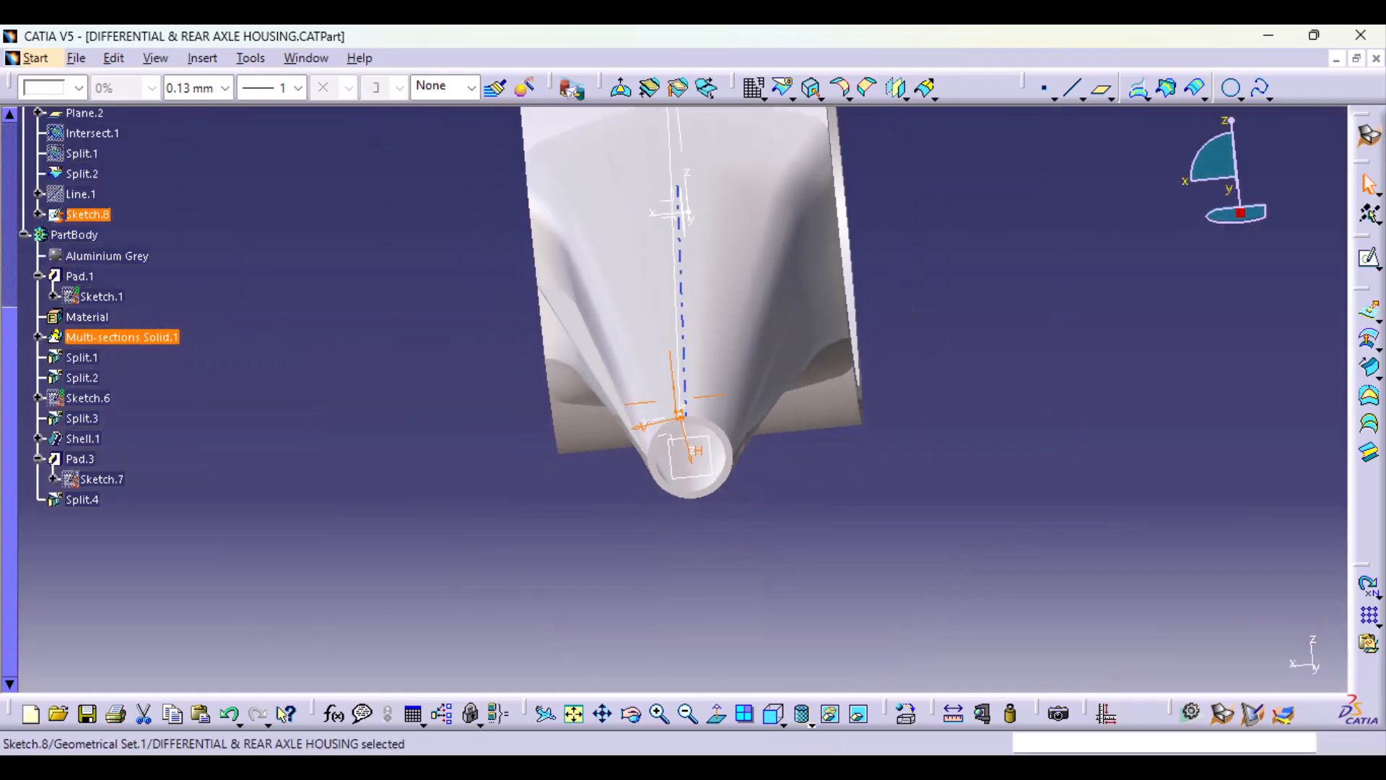
Step: Create a rib in the PartBody from the rectangle sketch, using the Split.2 contour as center curve with Keep angle profile control
mouse_move(563, 585)
middle_mouse_down()
mouse_move(641, 412)
mouse_move(689, 589)
mouse_move(624, 574)
middle_mouse_up()
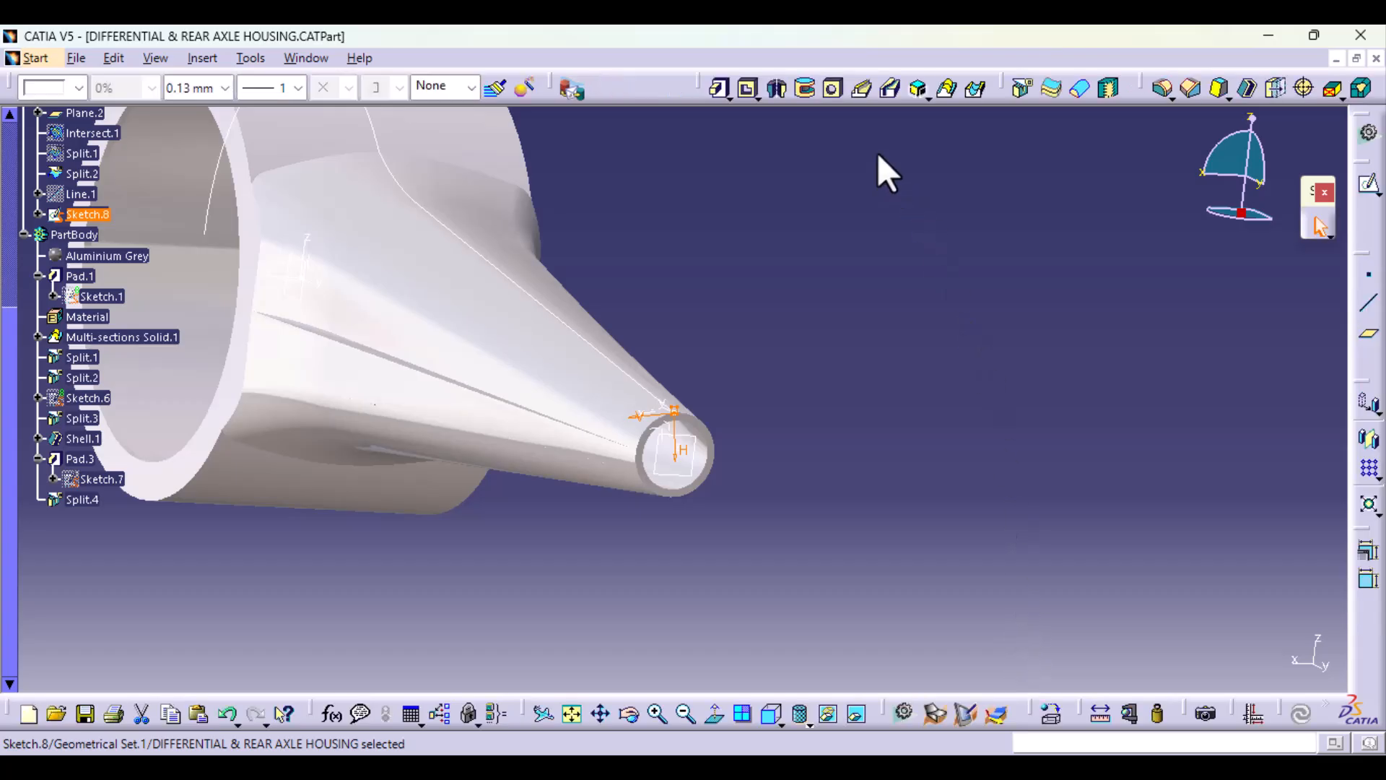
left_click(860, 89)
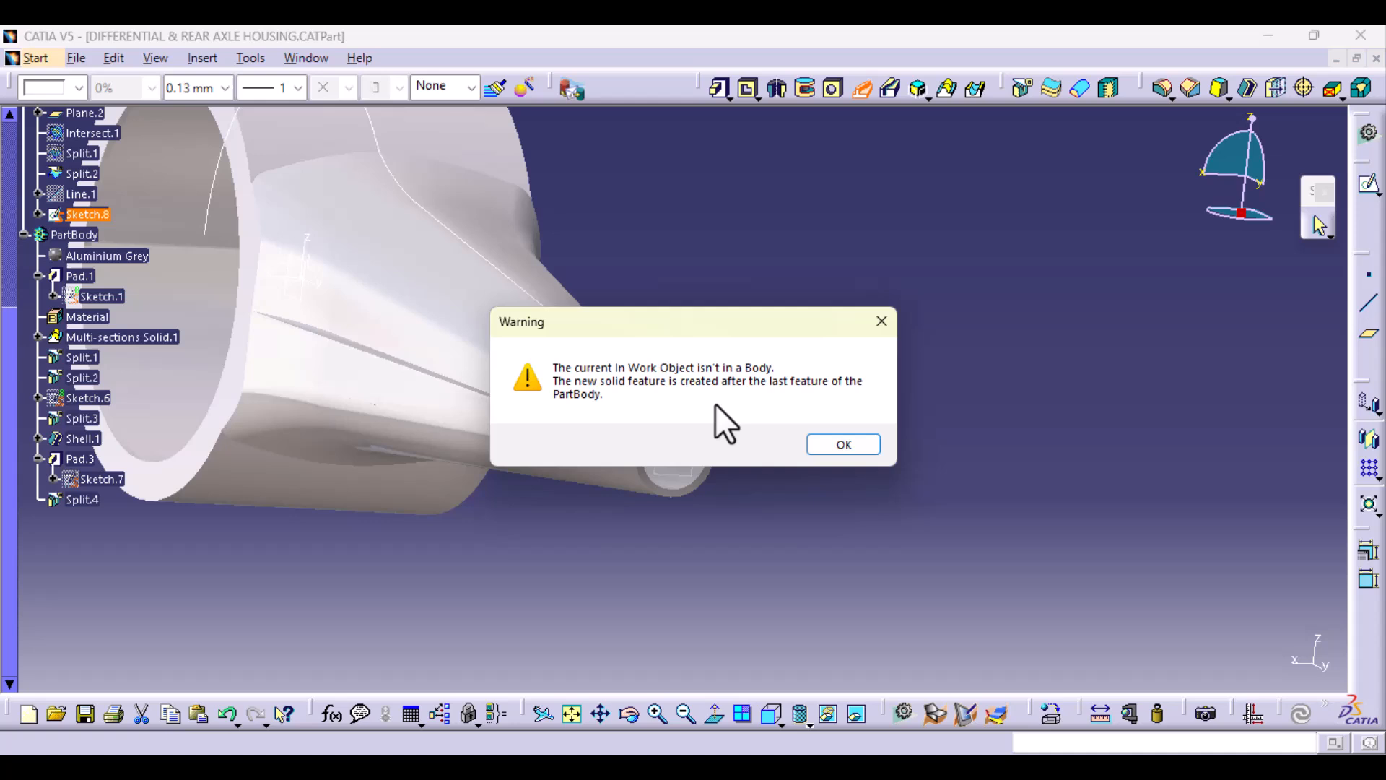
left_click(866, 452)
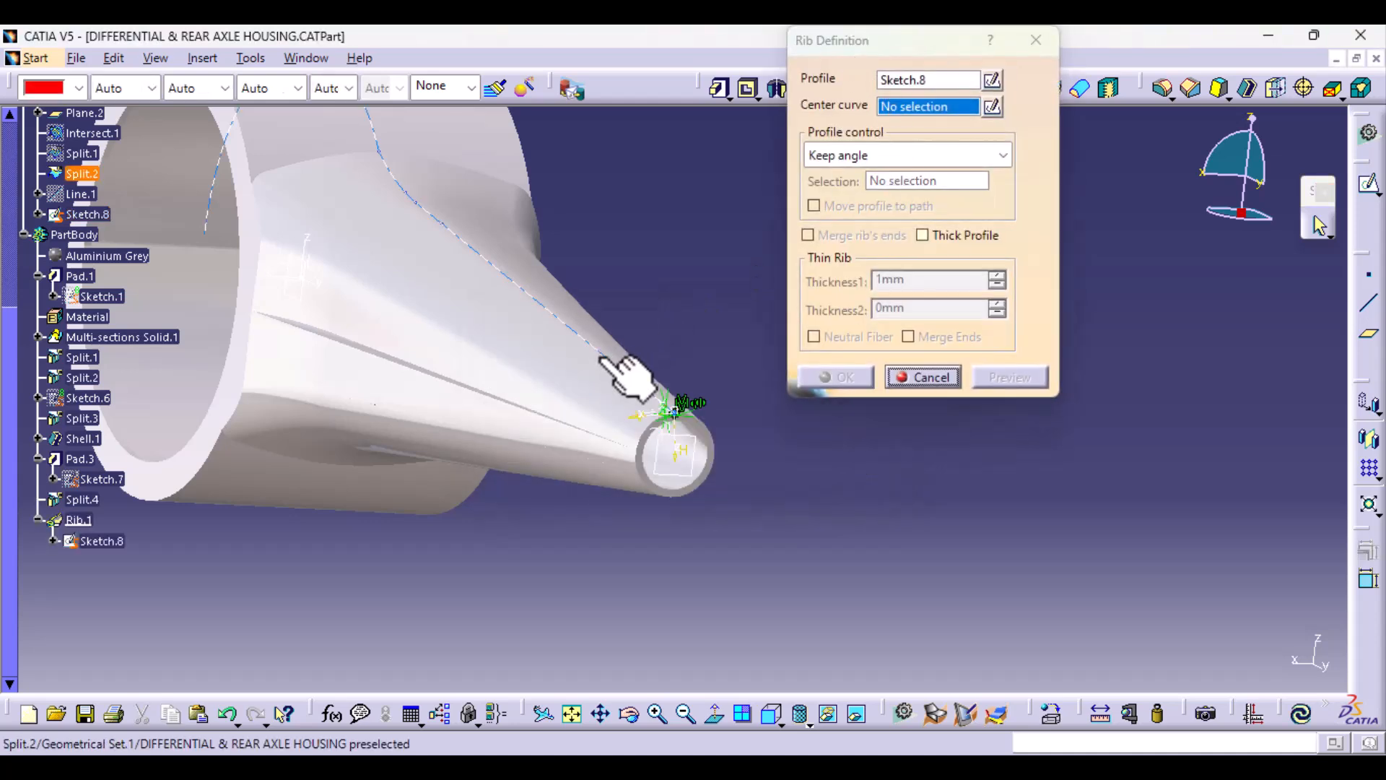
left_click(622, 368)
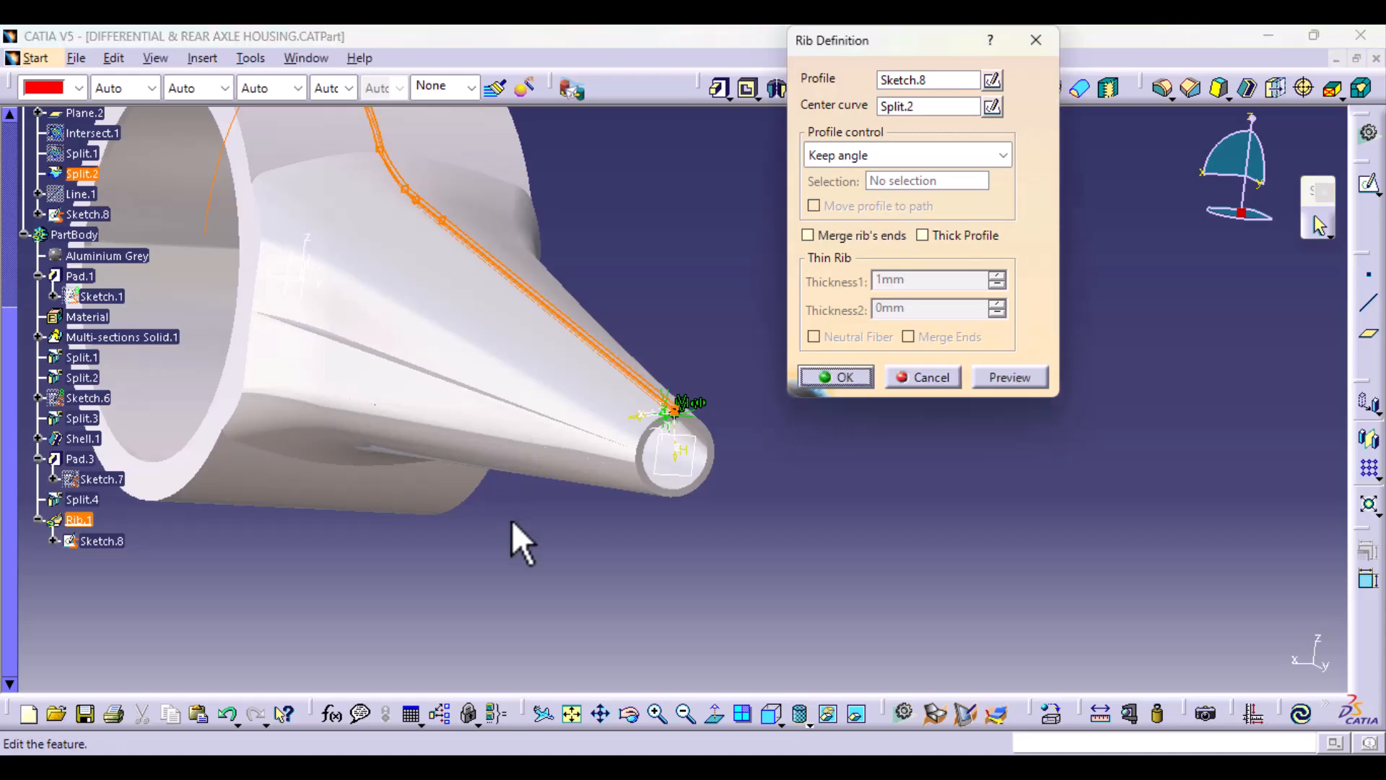
left_click(994, 378)
left_click(859, 377)
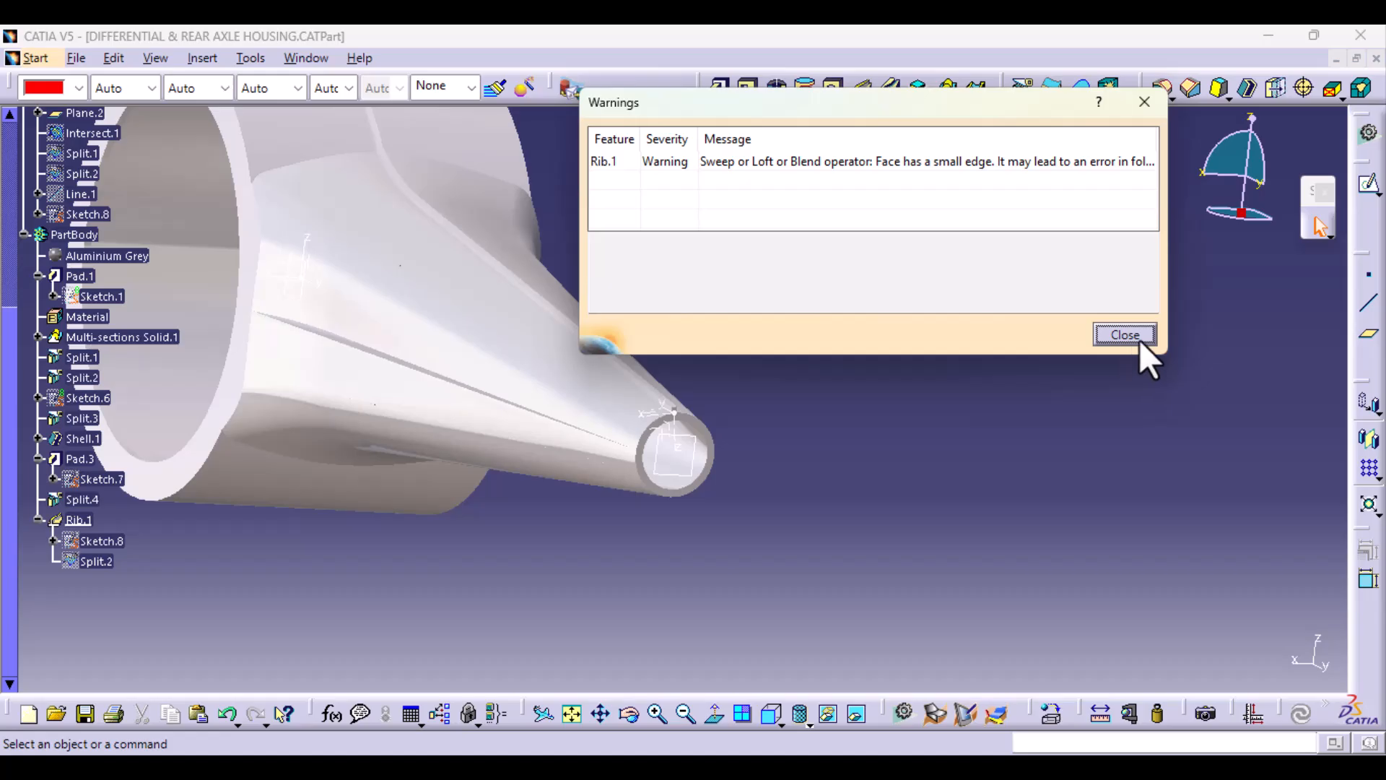
left_click(1139, 340)
Step: Inspect the rib along the arm and housing, and delete it from the PartBody while keeping its exclusive parents
middle_click_drag(863, 408, 794, 415)
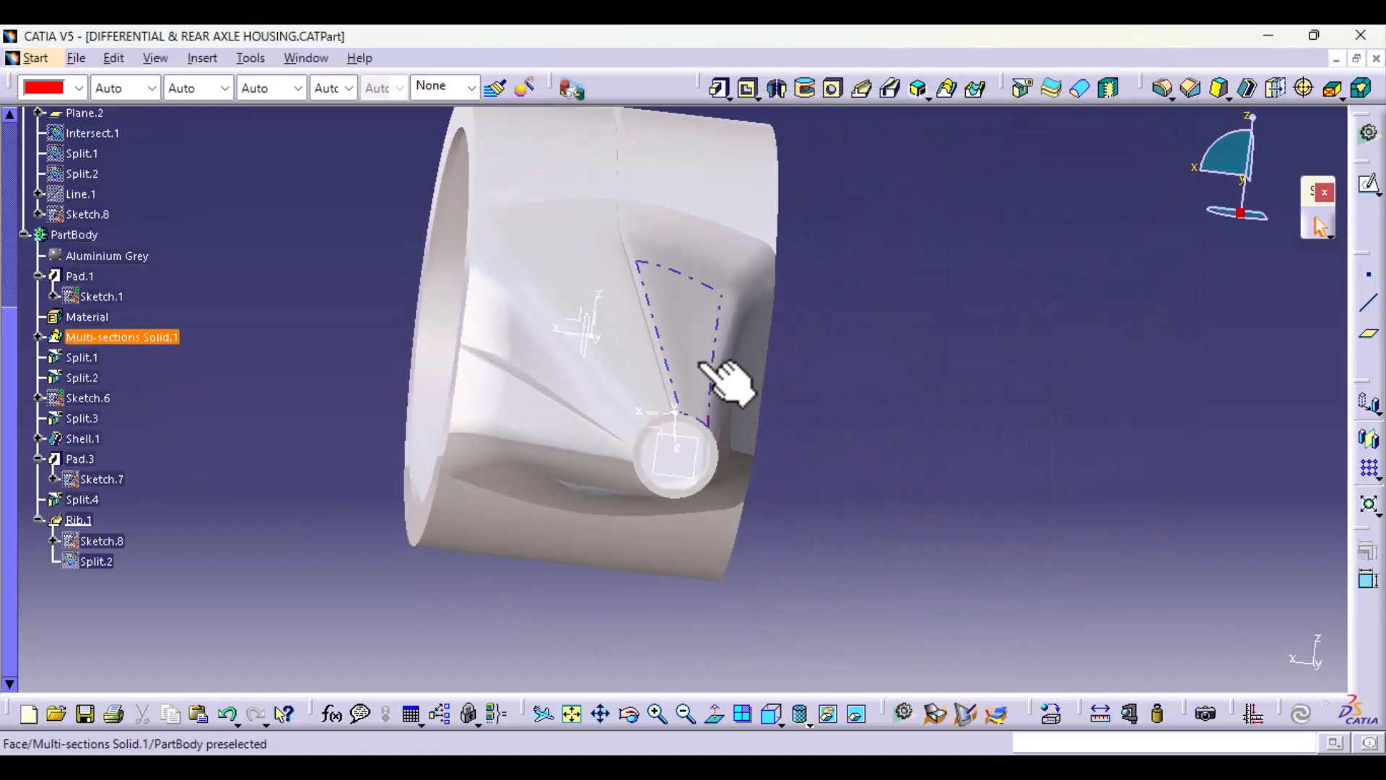
middle_click_drag(443, 424, 637, 653)
middle_click_drag(339, 499, 648, 404)
middle_click_drag(716, 518, 561, 433)
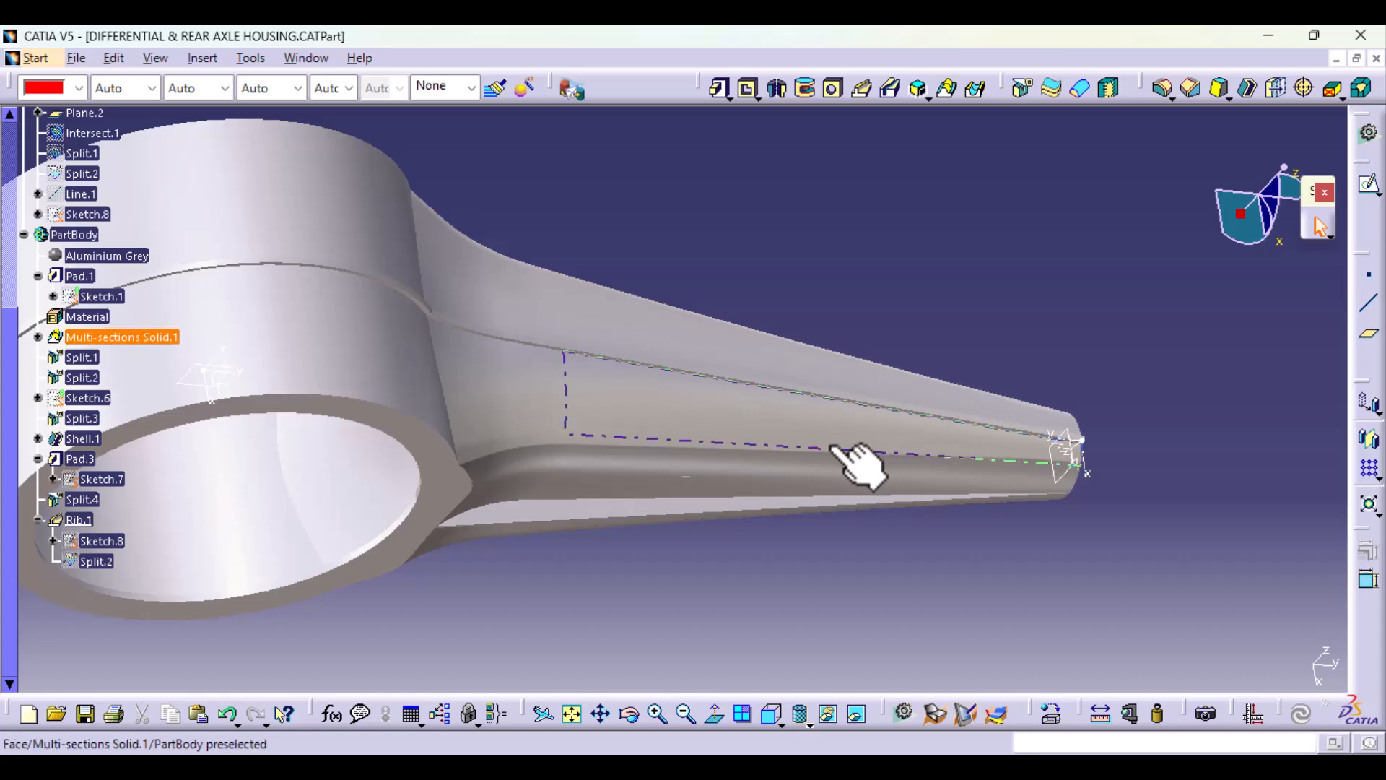
middle_click_drag(857, 464, 613, 309)
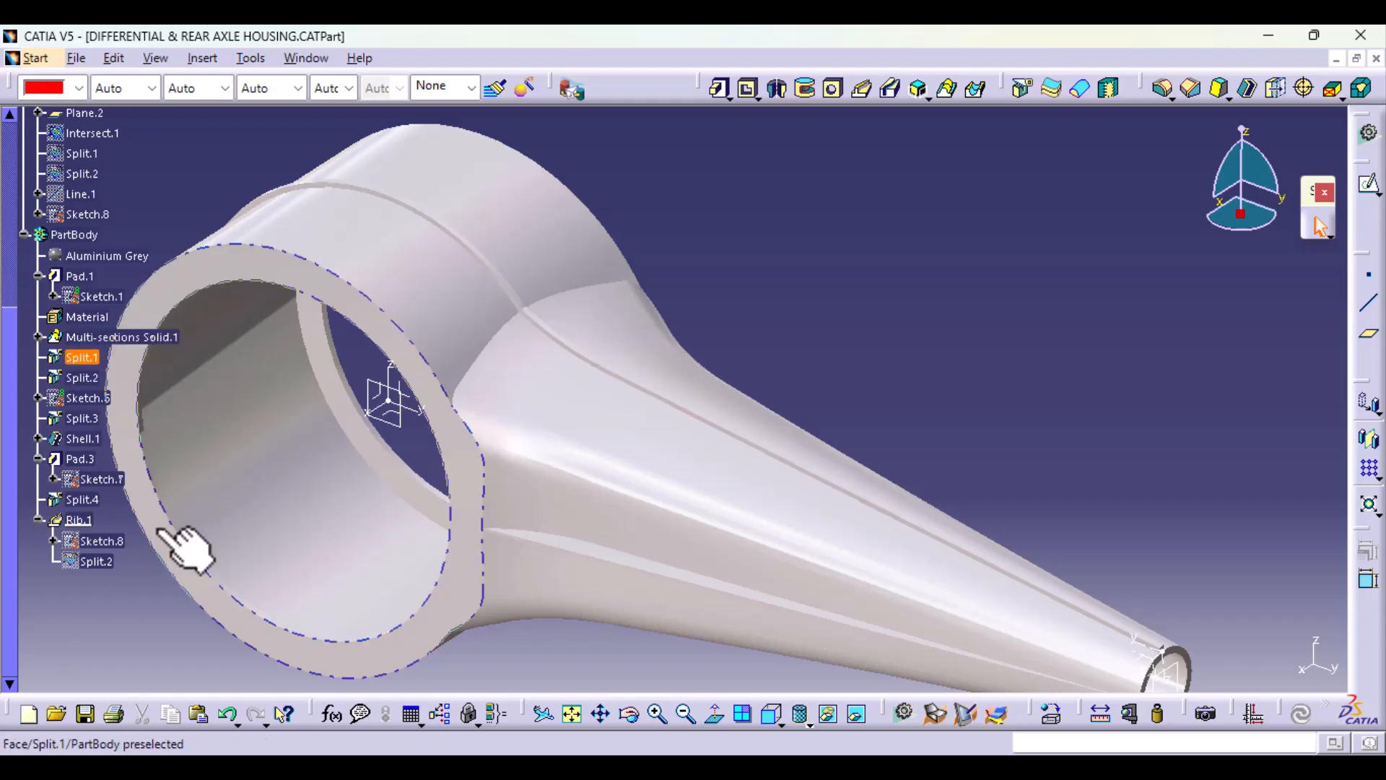
double_click(82, 519)
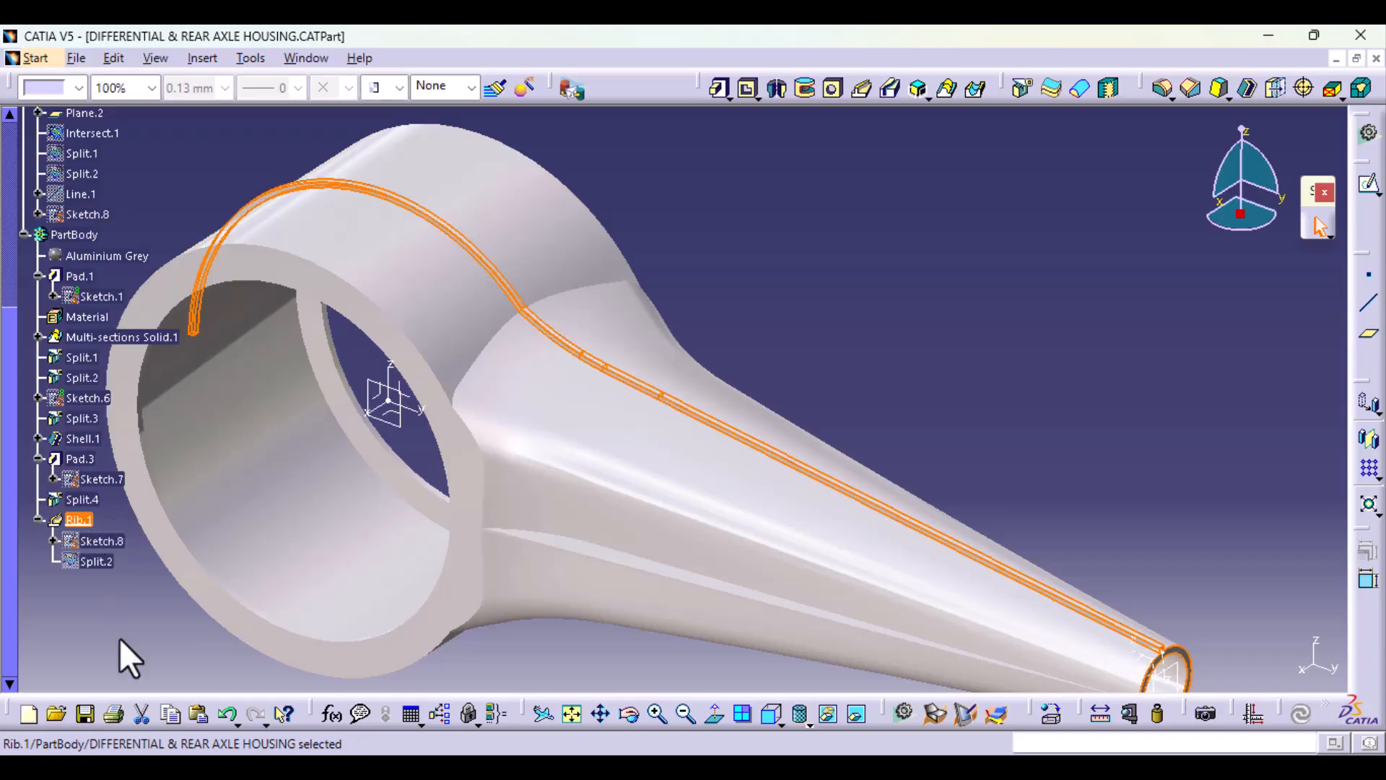
key("Delete")
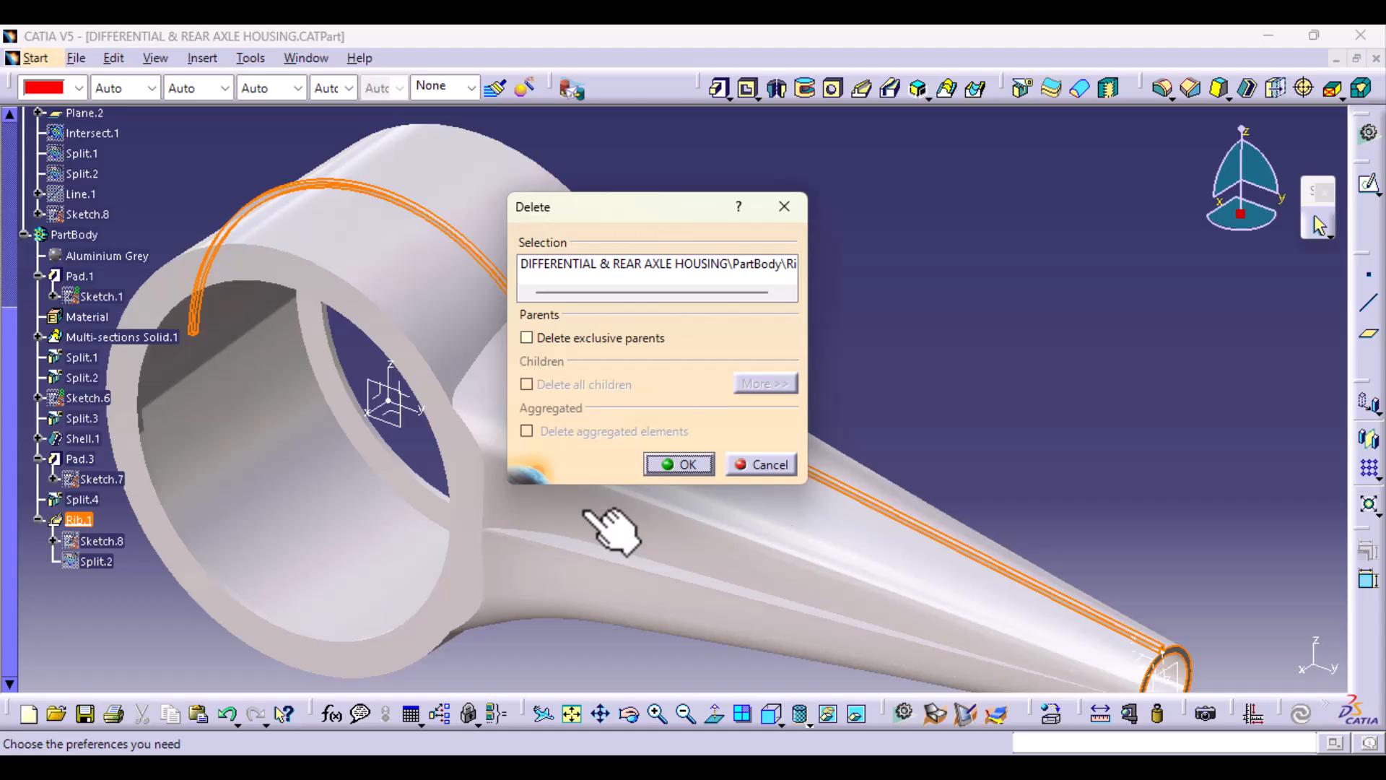
left_click(687, 462)
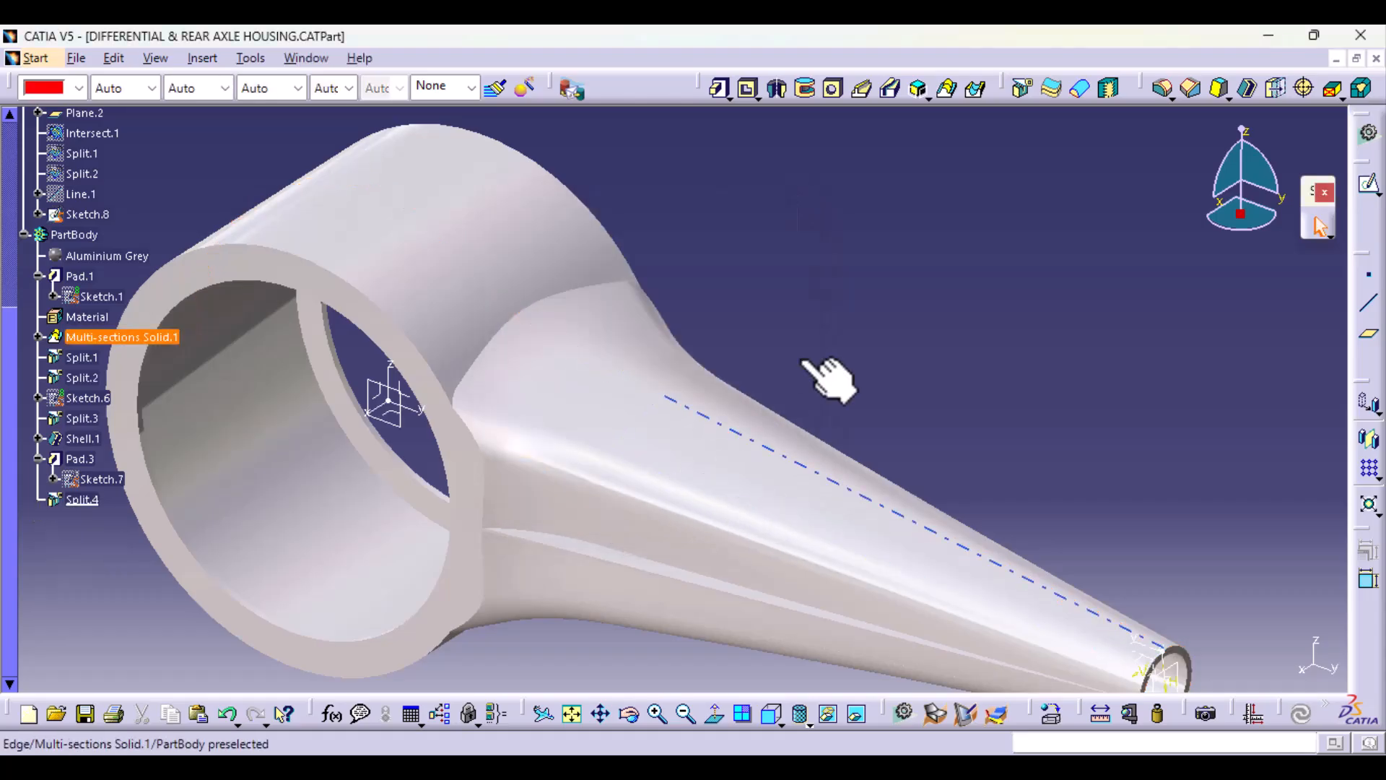
Step: Start an edge fillet with Tangency propagation on the edge where the tapered arm meets the cylindrical housing, excluding the housing face
left_click(1163, 88)
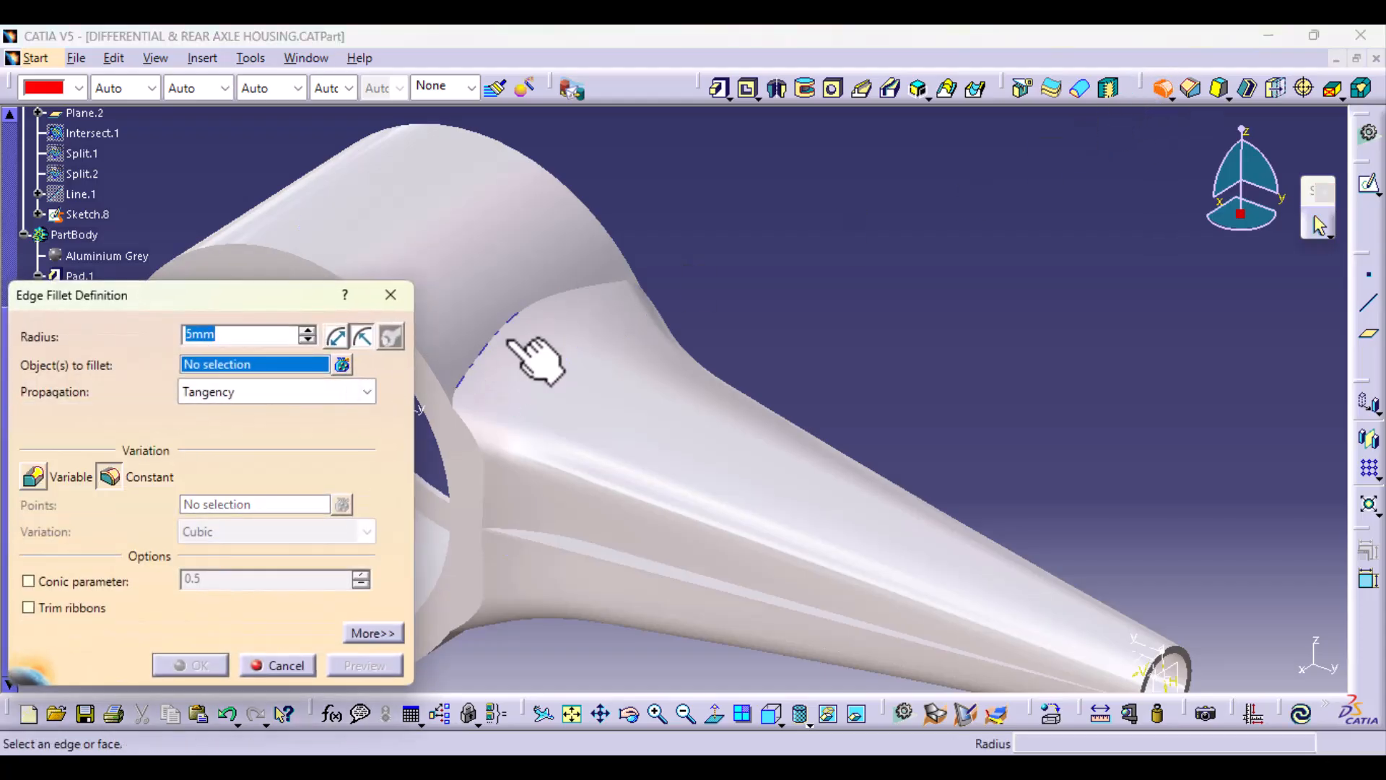
left_click(524, 347)
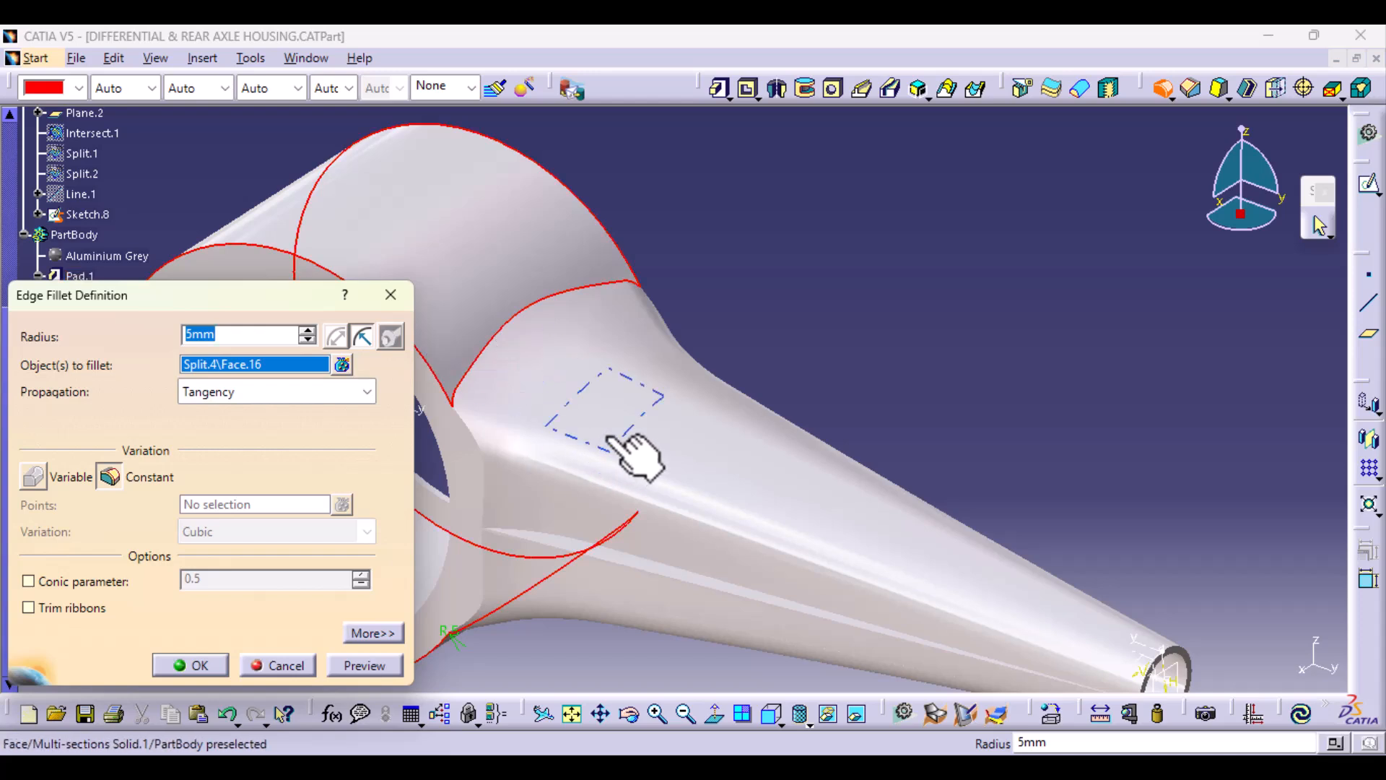
middle_click_drag(611, 441, 845, 334)
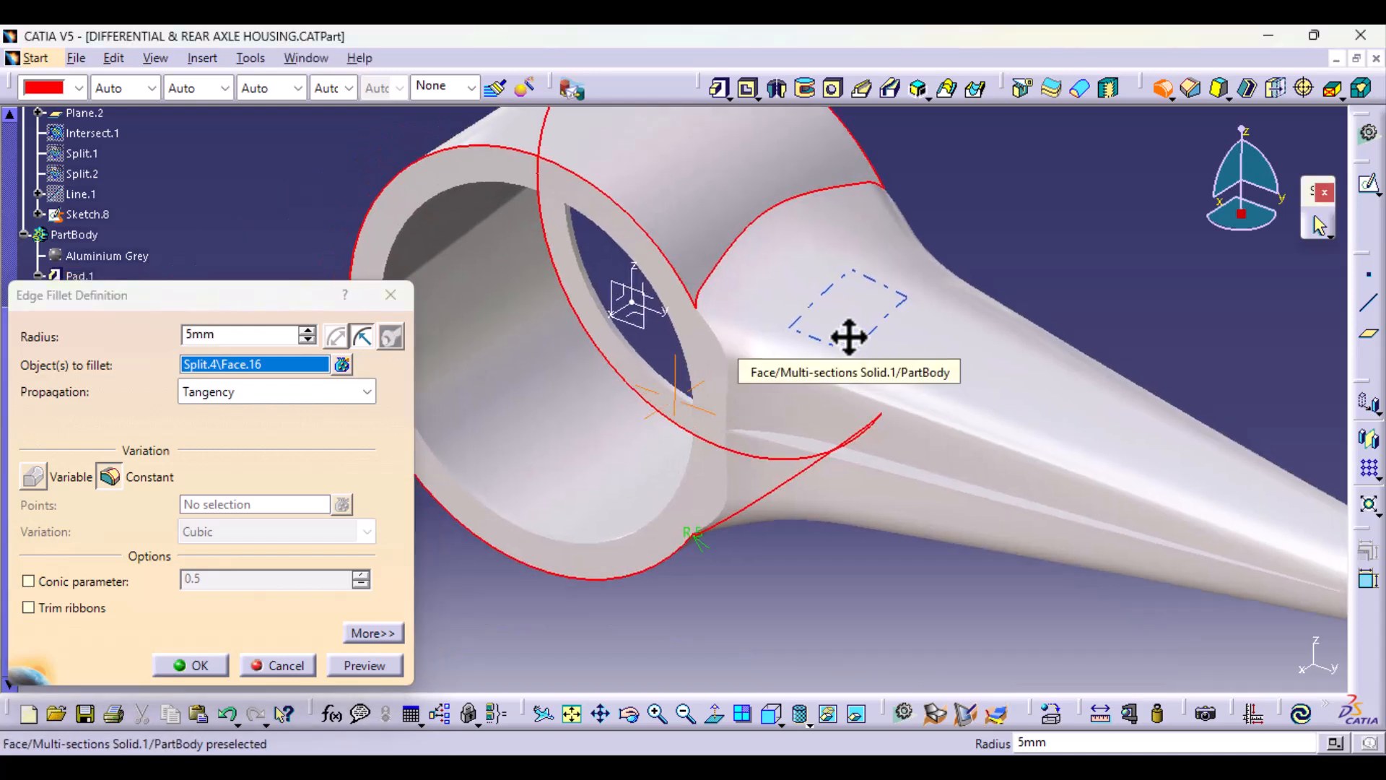
left_click(340, 361)
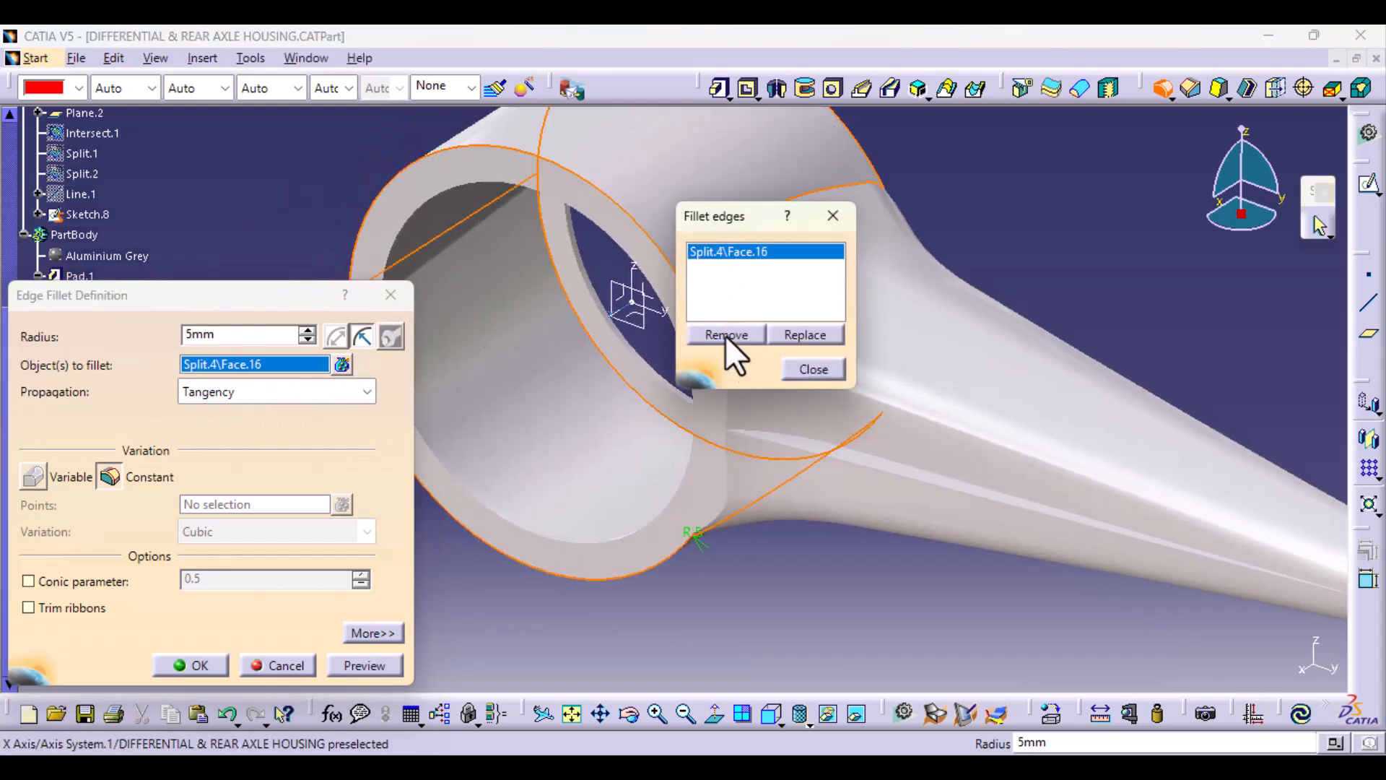
left_click(725, 335)
left_click_drag(760, 215, 579, 220)
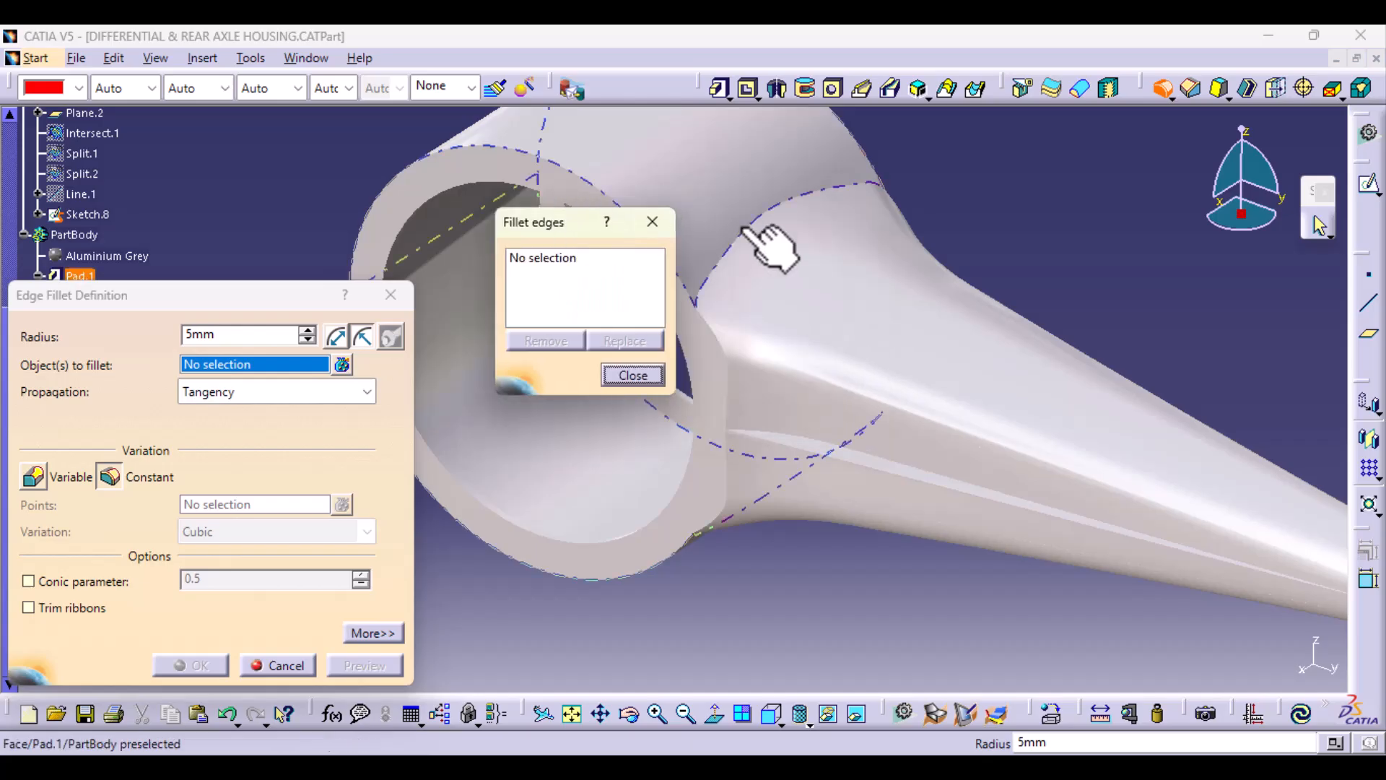
left_click(742, 233)
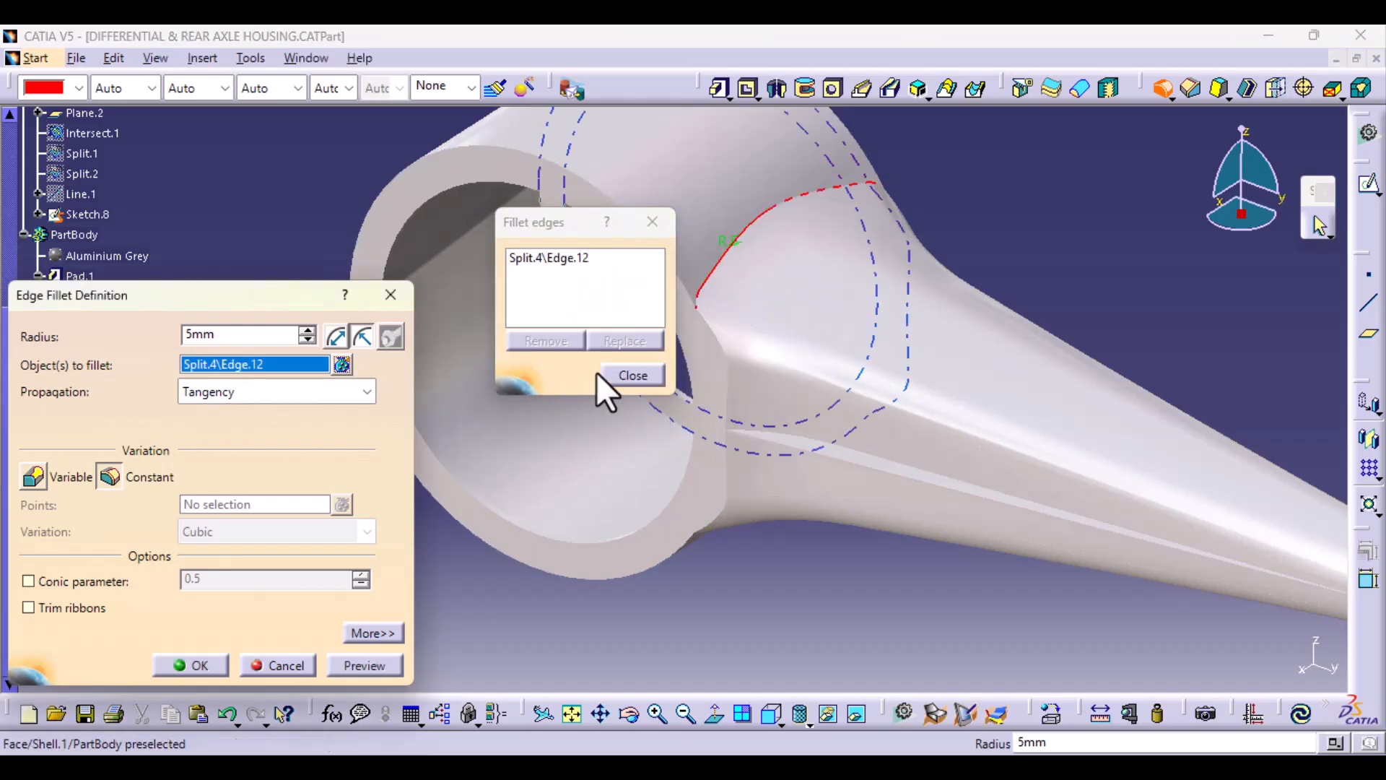
left_click(622, 375)
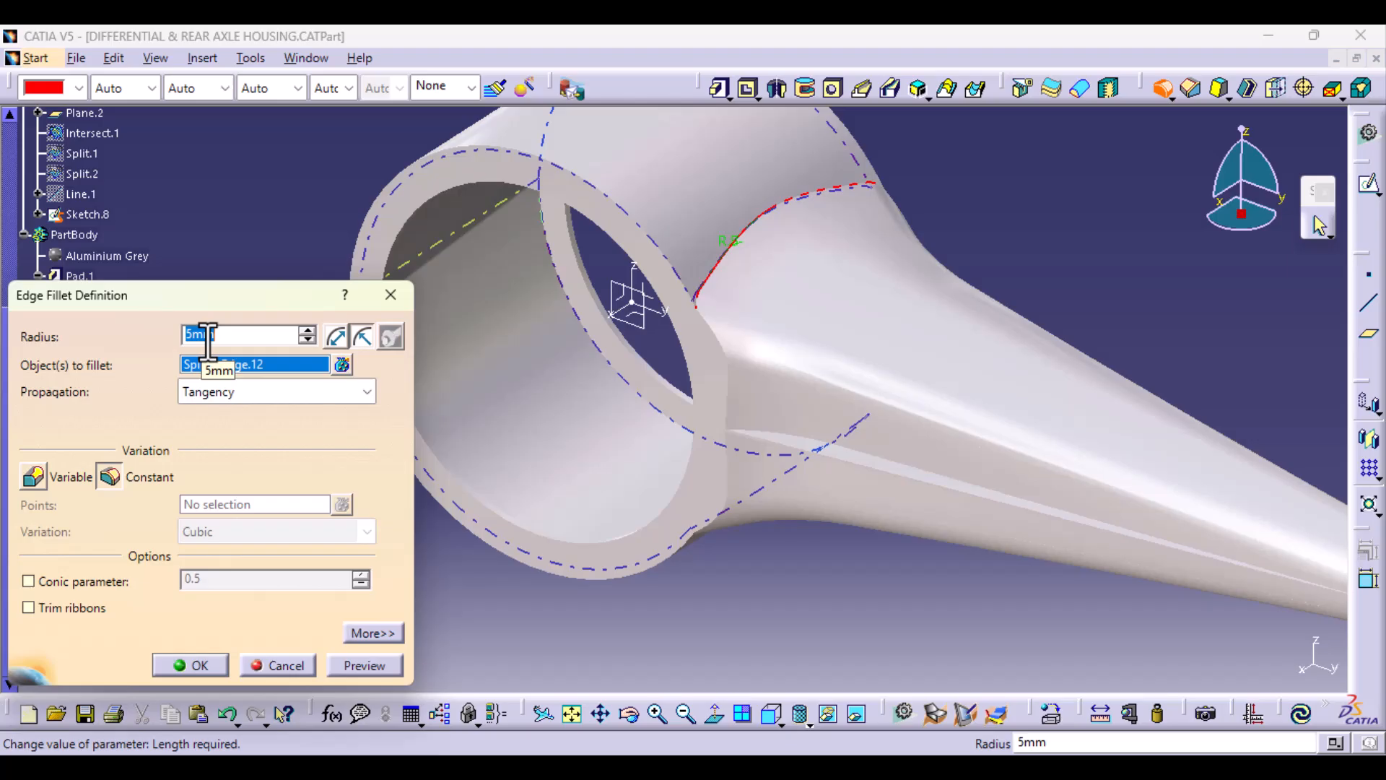
Step: Make the edge fillet variable, set its radius to 80 mm and preview it
left_click(33, 477)
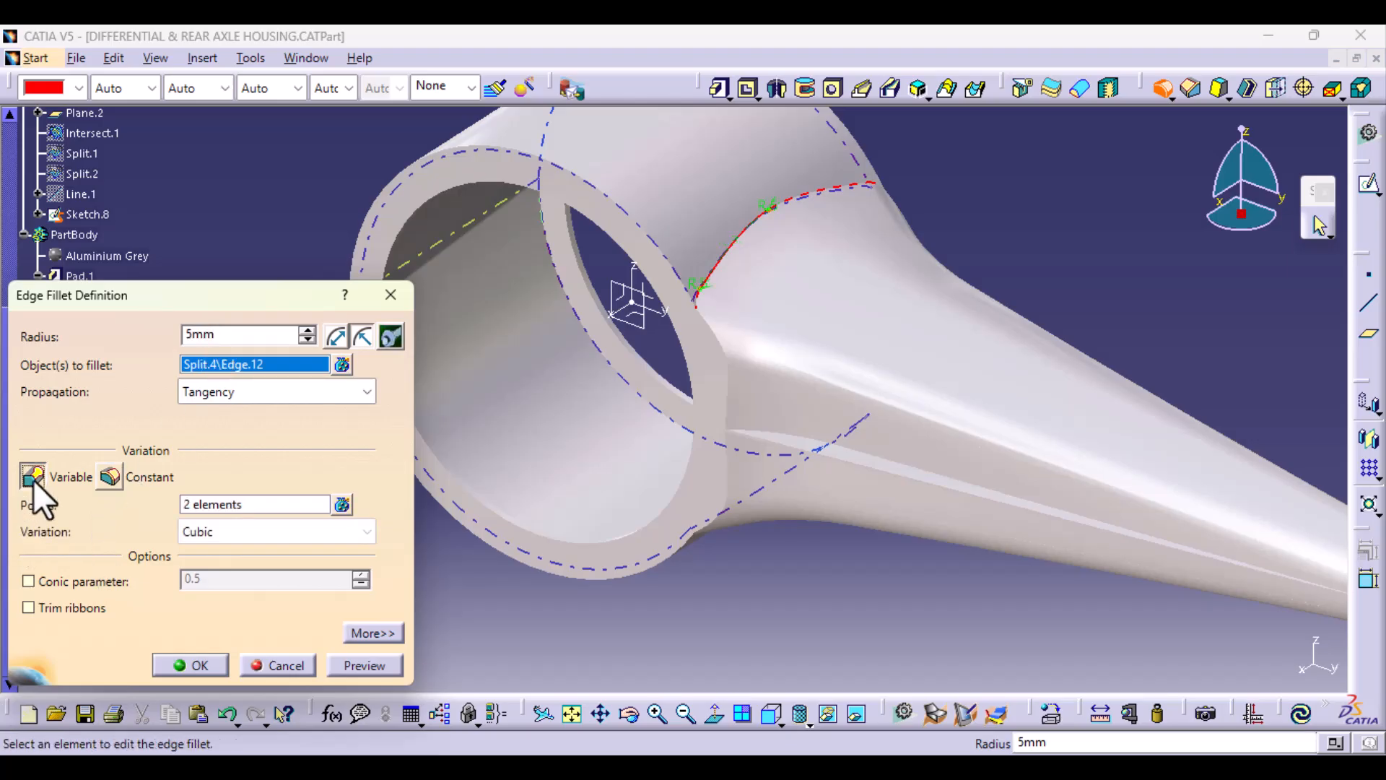
middle_click_drag(820, 415, 614, 476)
middle_click_drag(714, 529, 548, 414)
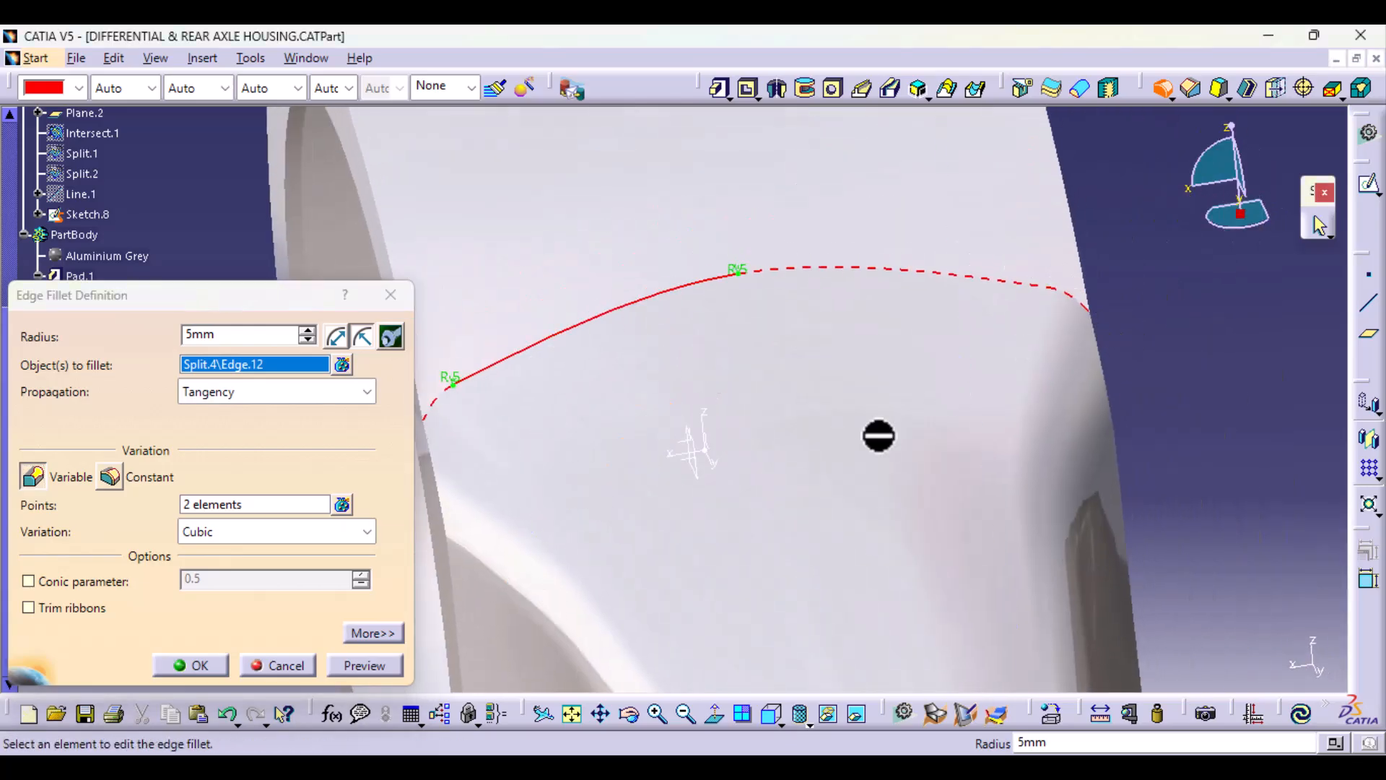
middle_click_drag(879, 436, 918, 445)
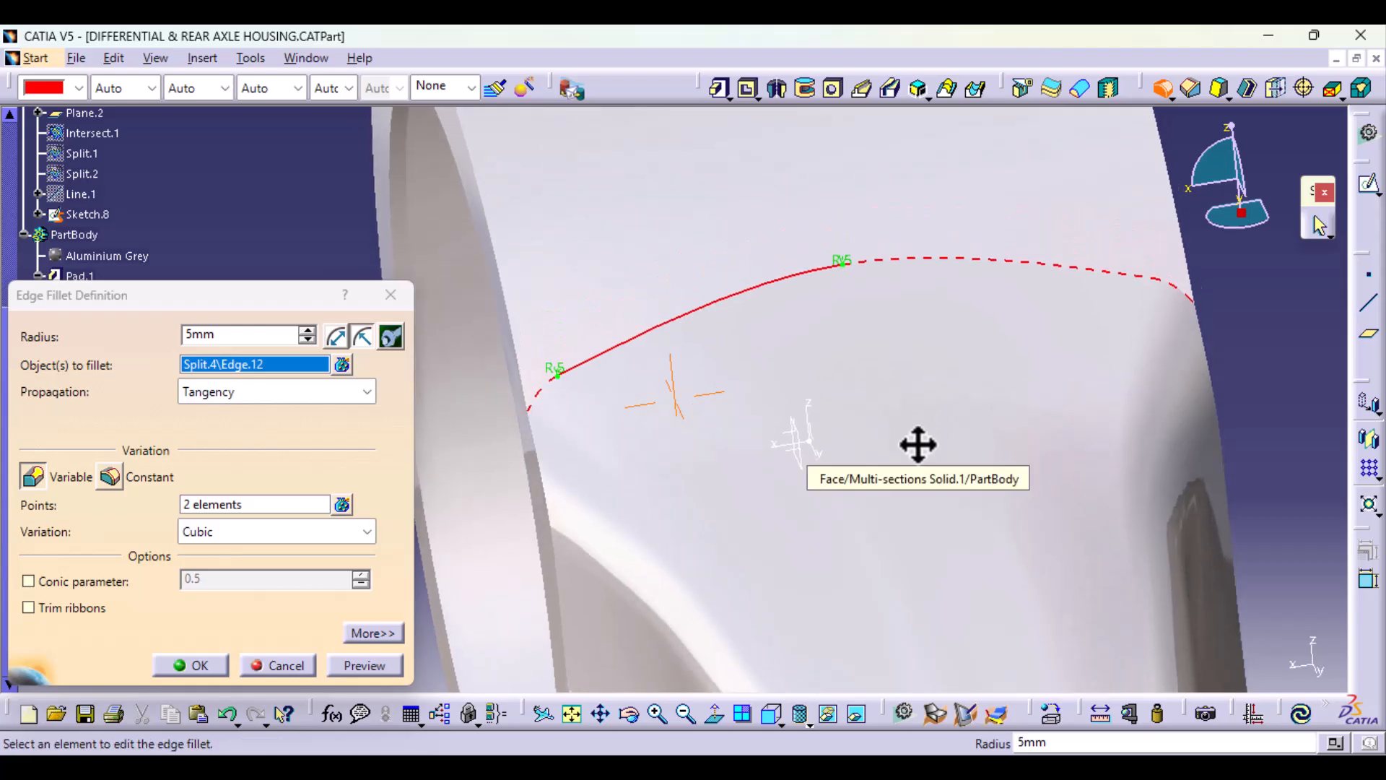
left_click(176, 335)
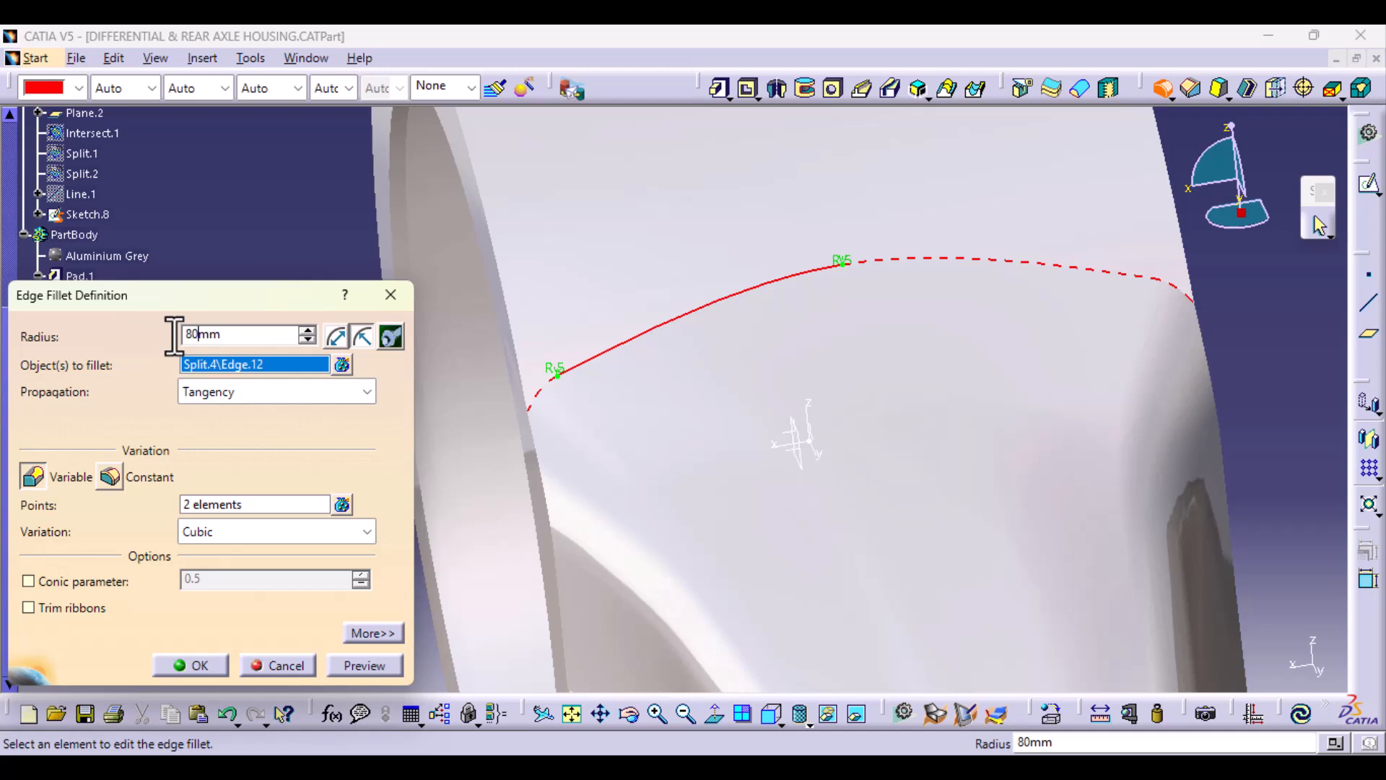
type("80")
left_click(351, 665)
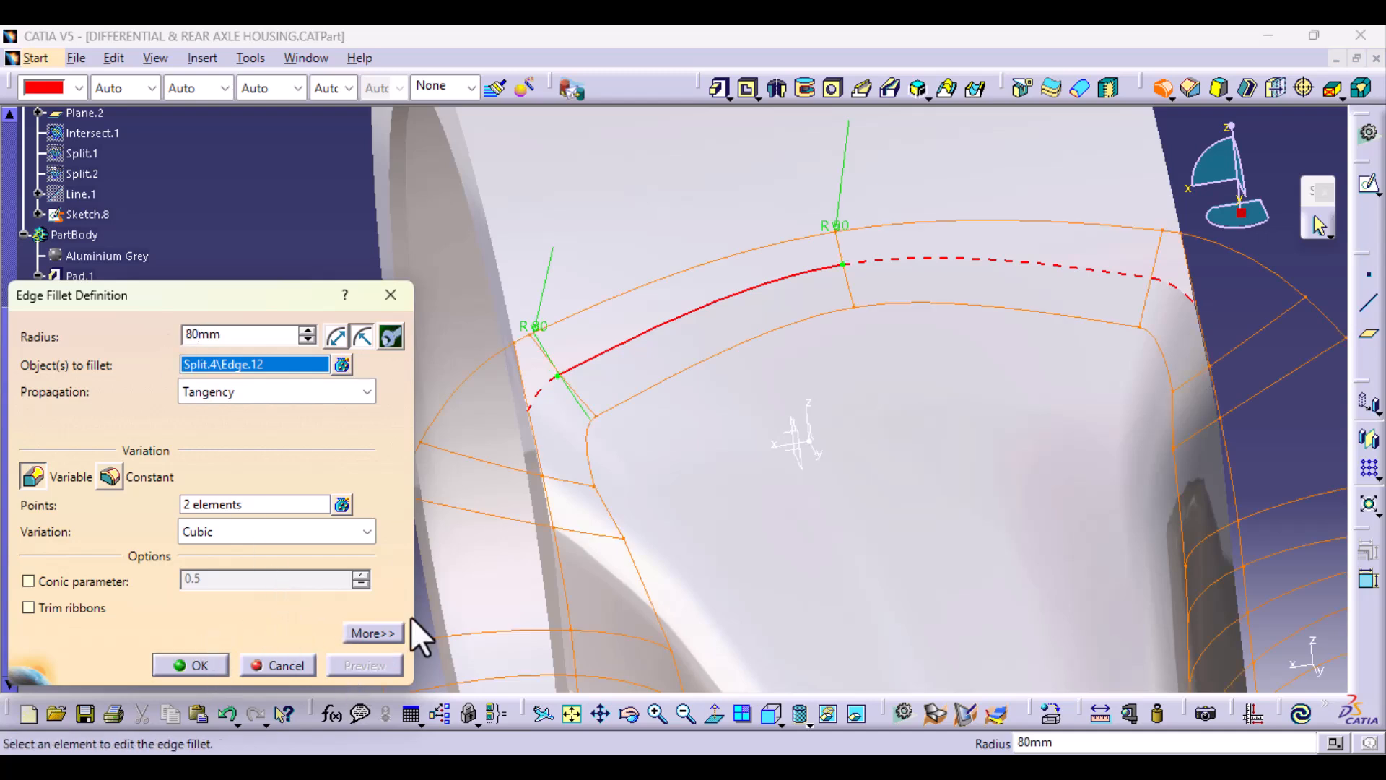
Step: Add the short curved corner edge at the near end of the arm-to-housing junction to the variable fillet
middle_click_drag(1006, 343, 918, 409)
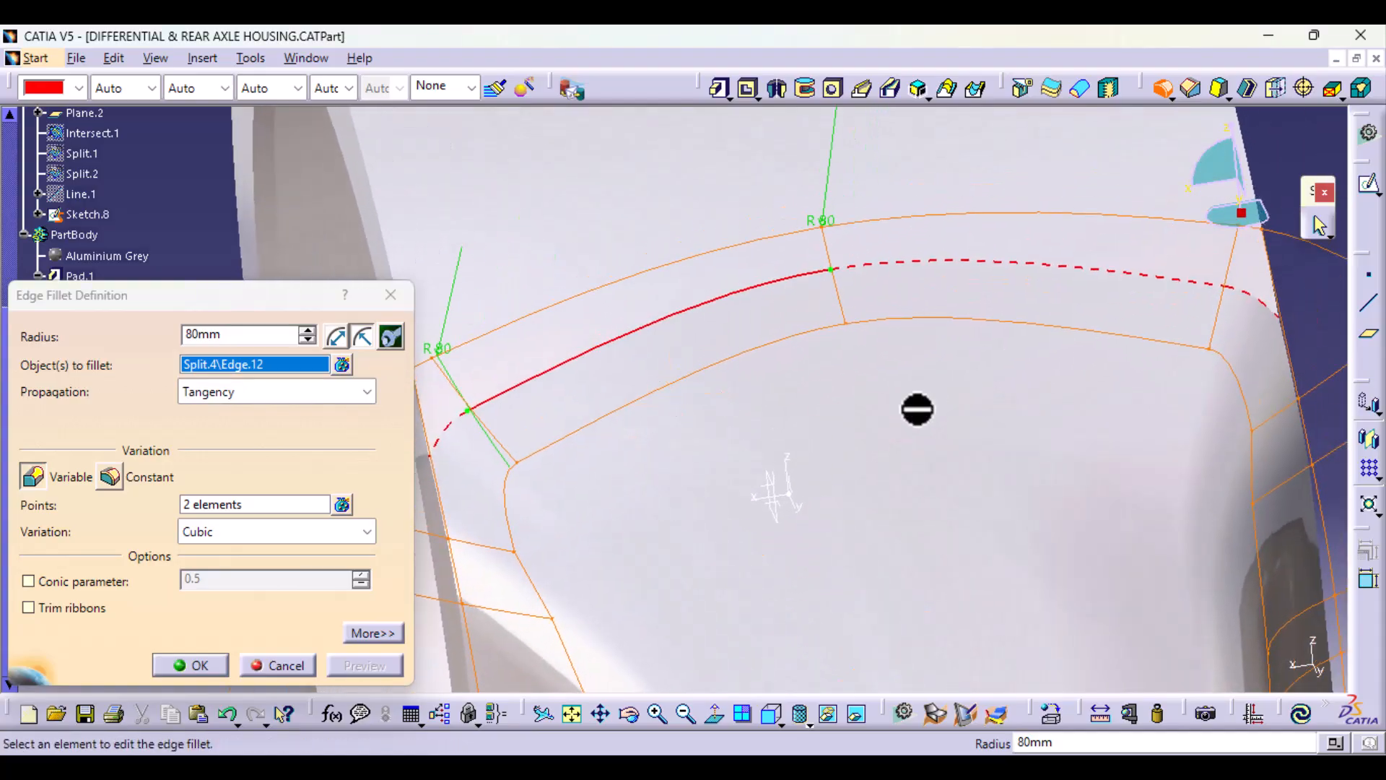
left_click(36, 479)
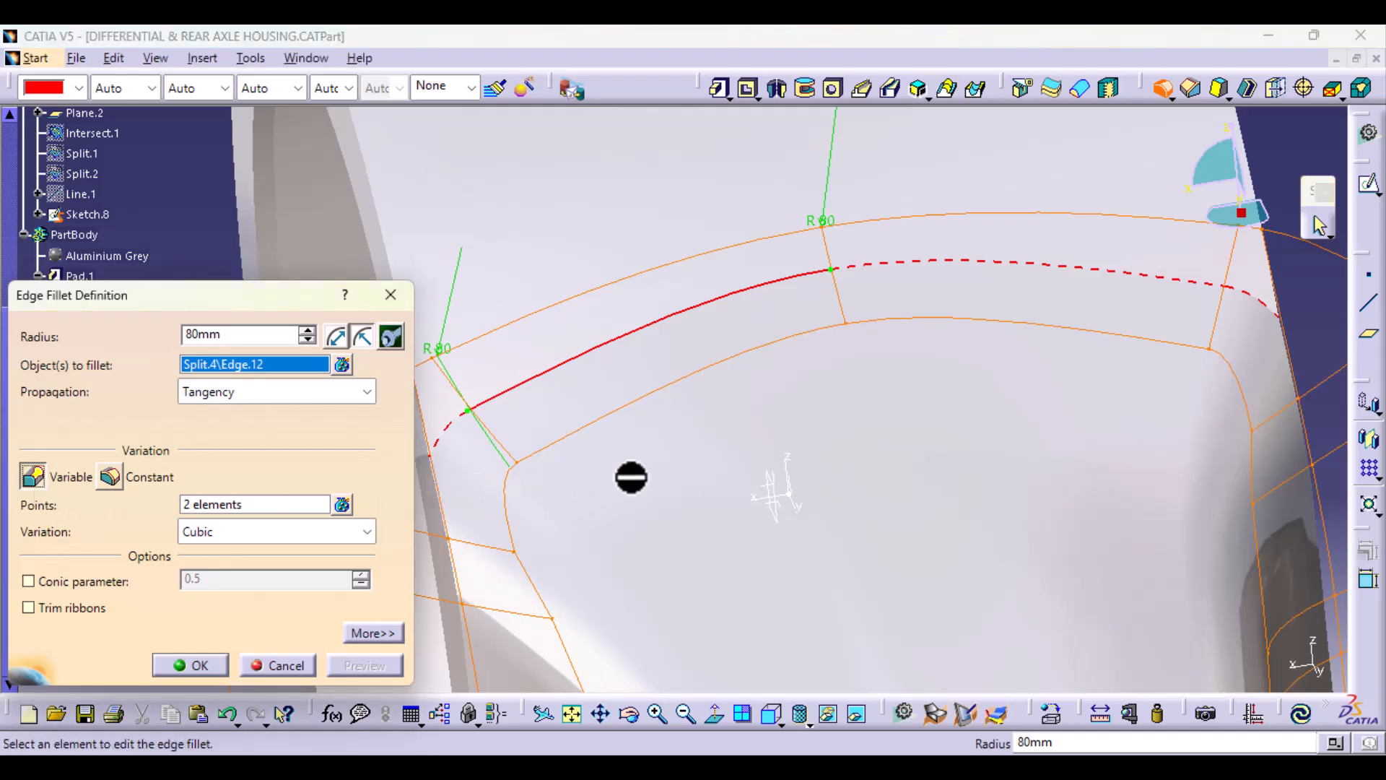
middle_click_drag(632, 480, 733, 471)
middle_click_drag(710, 522, 823, 517)
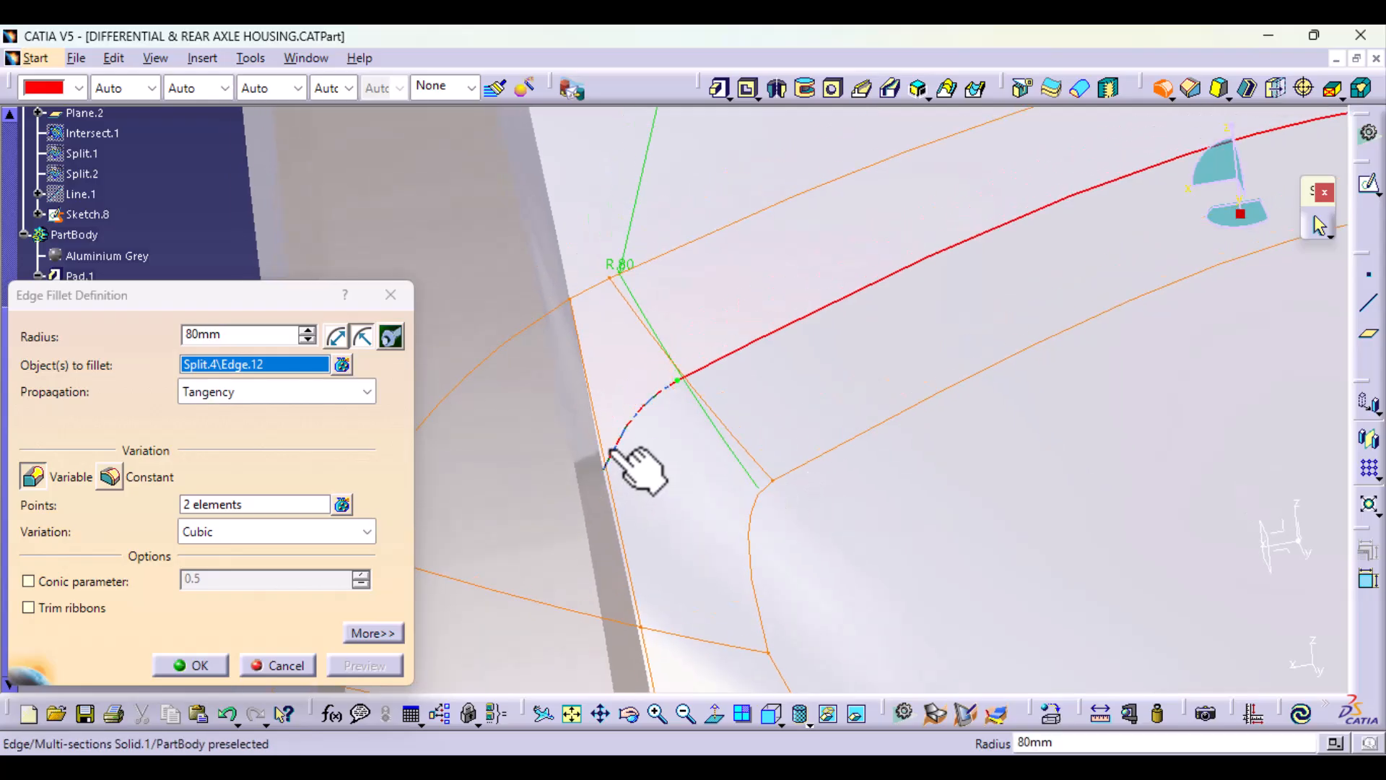
middle_click_drag(612, 458, 673, 454)
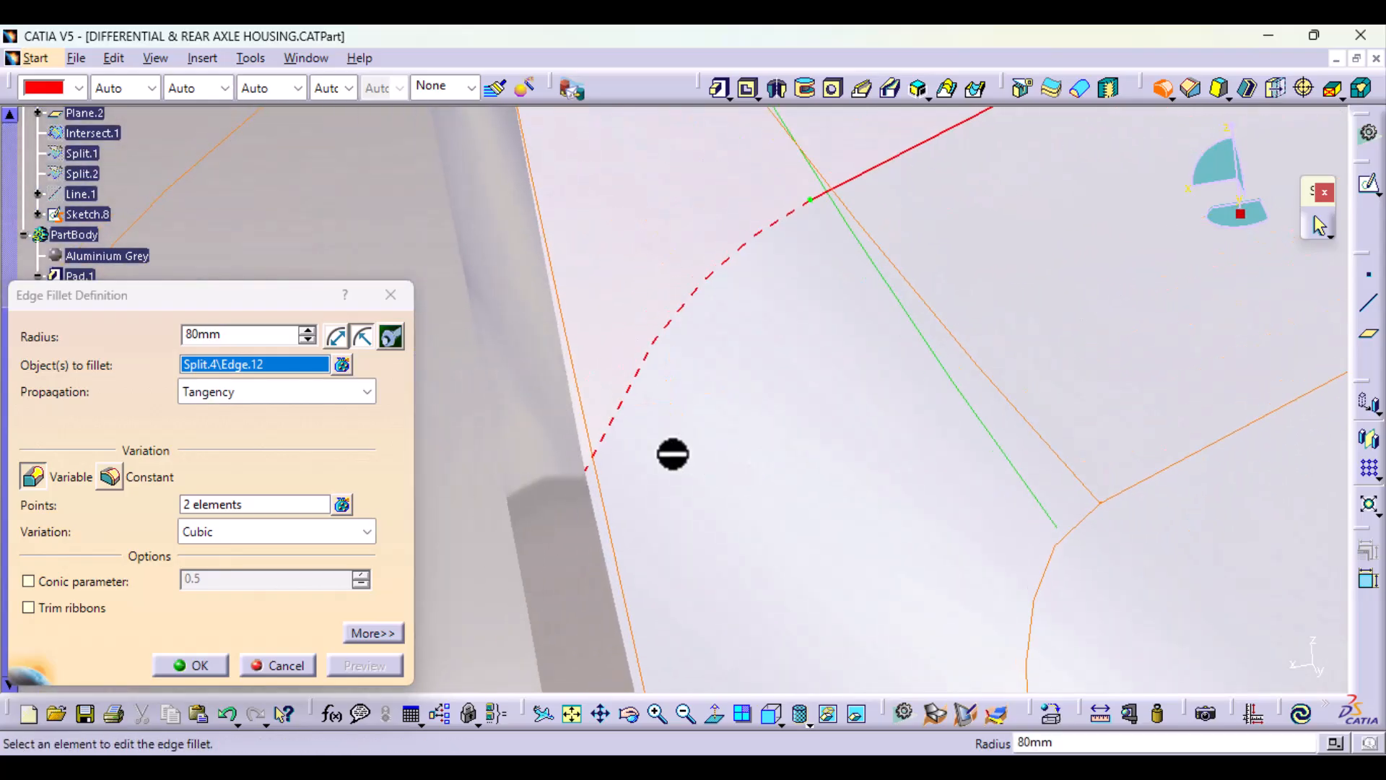
left_click(615, 416)
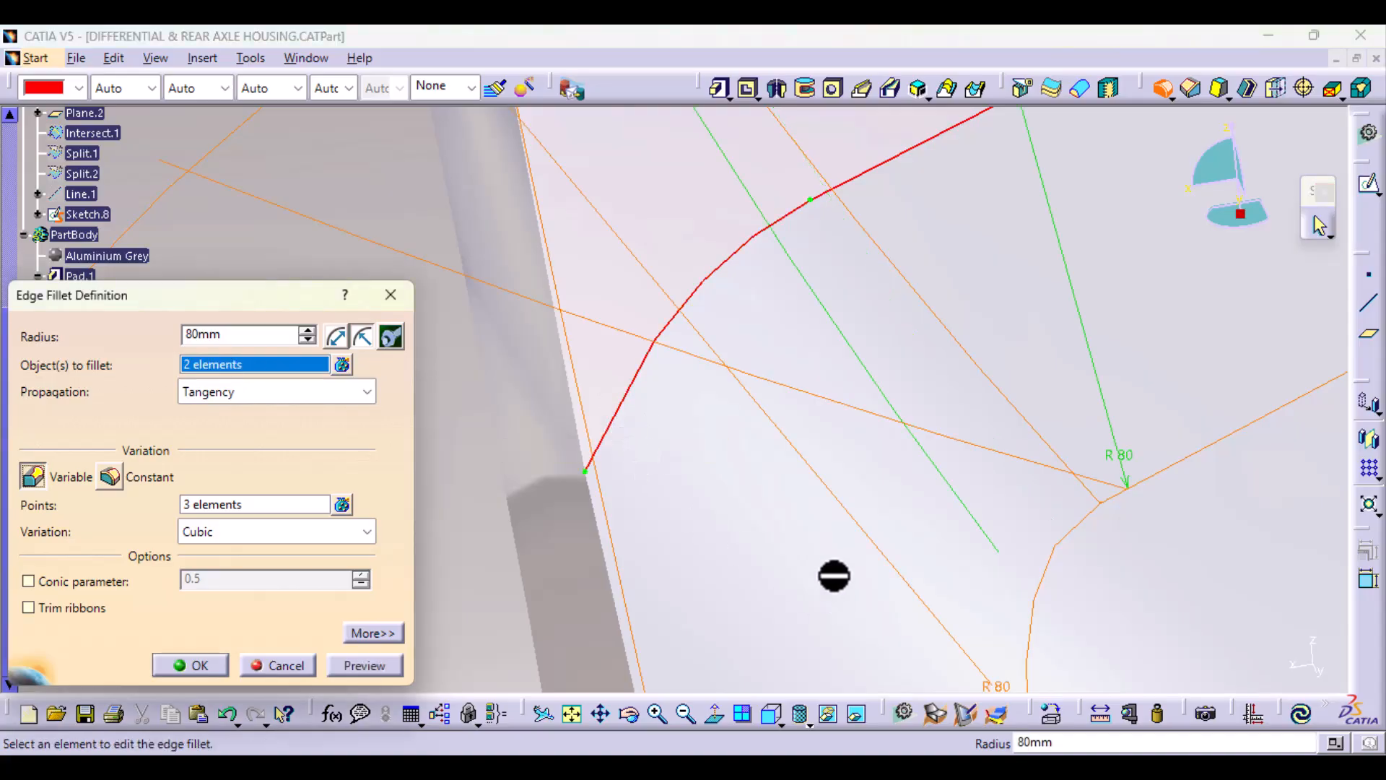
Step: Try a 2 mm fillet radius at the point joining the short corner edge to the long junction edge
middle_click_drag(834, 575, 1155, 505)
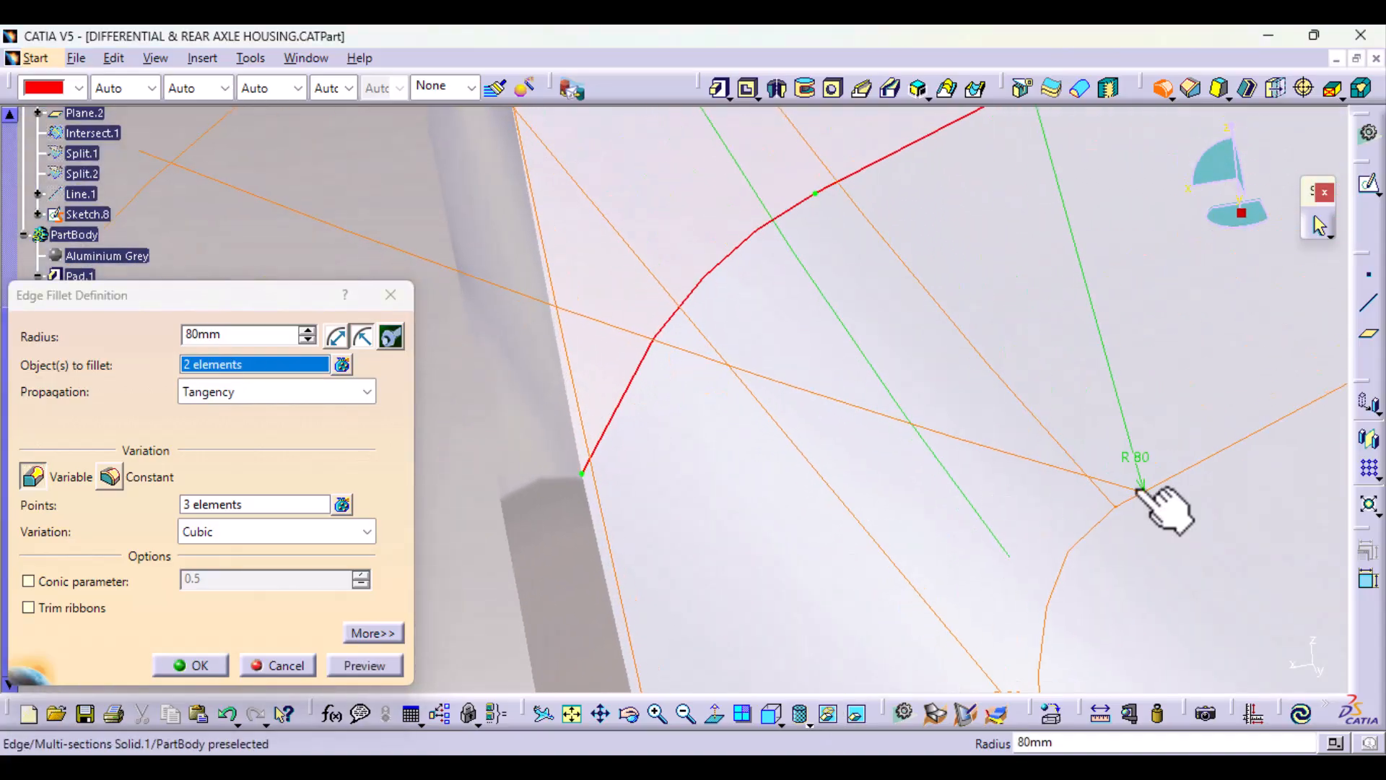
double_click(1138, 459)
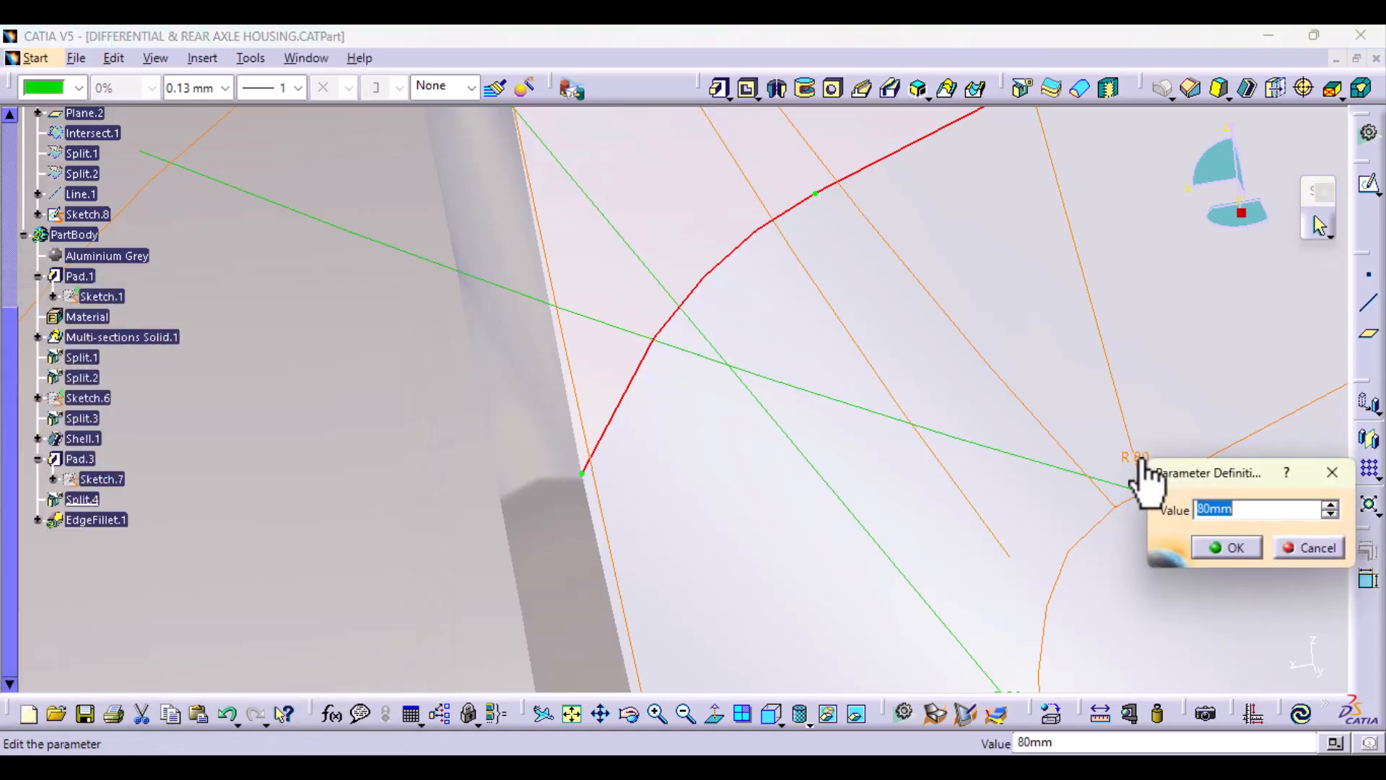
type("2")
left_click(1236, 554)
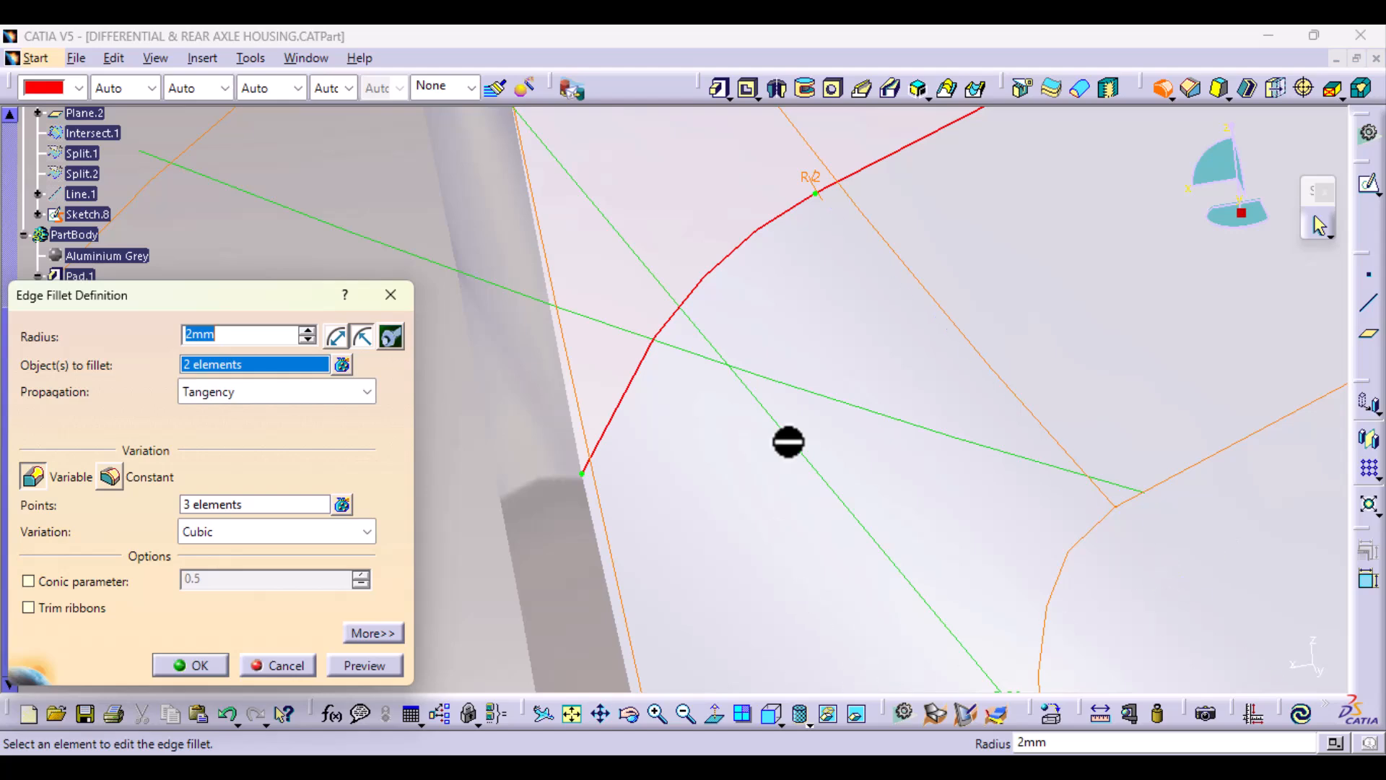
Step: Set the fillet radius to 50 mm where the short corner edge meets the long edge, and to 100 mm at the junction's midpoint
middle_click_drag(788, 442, 898, 653)
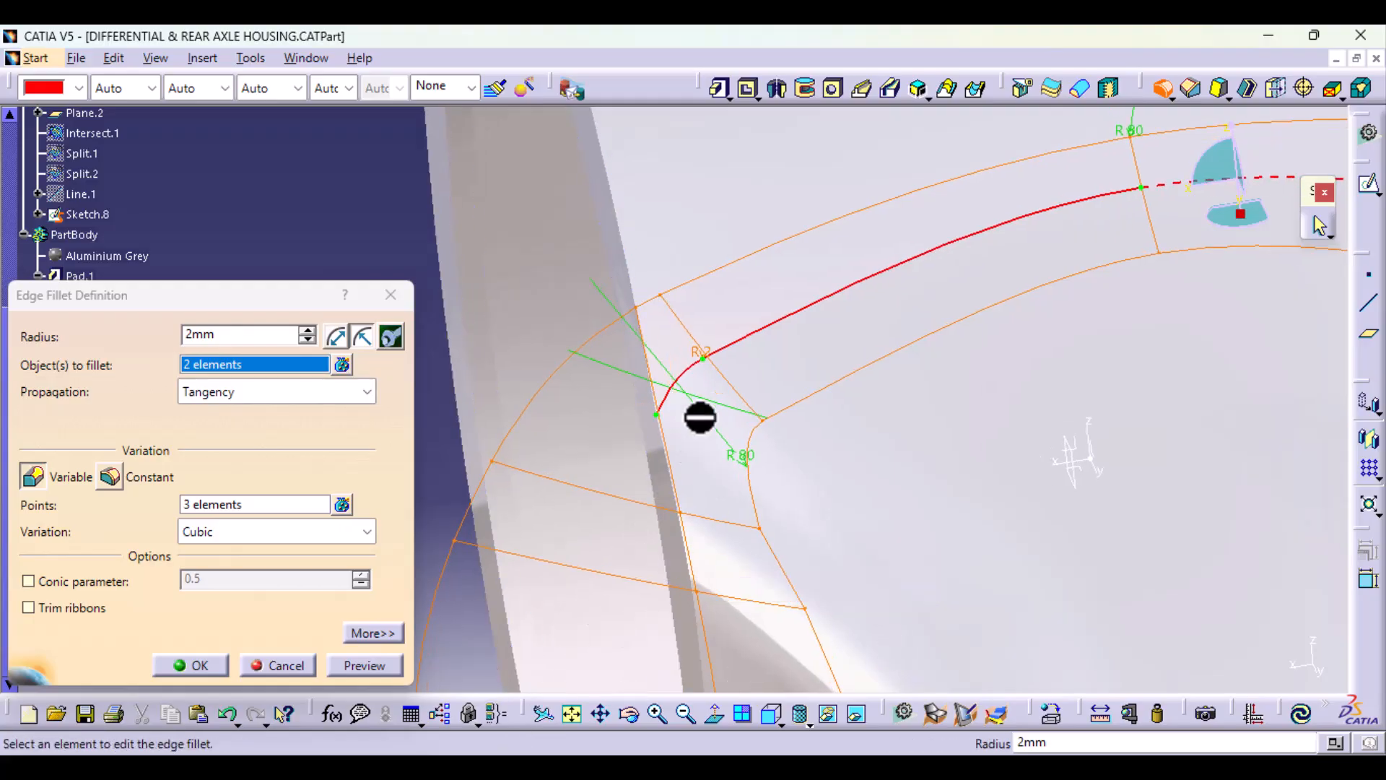
middle_click_drag(736, 377, 695, 349)
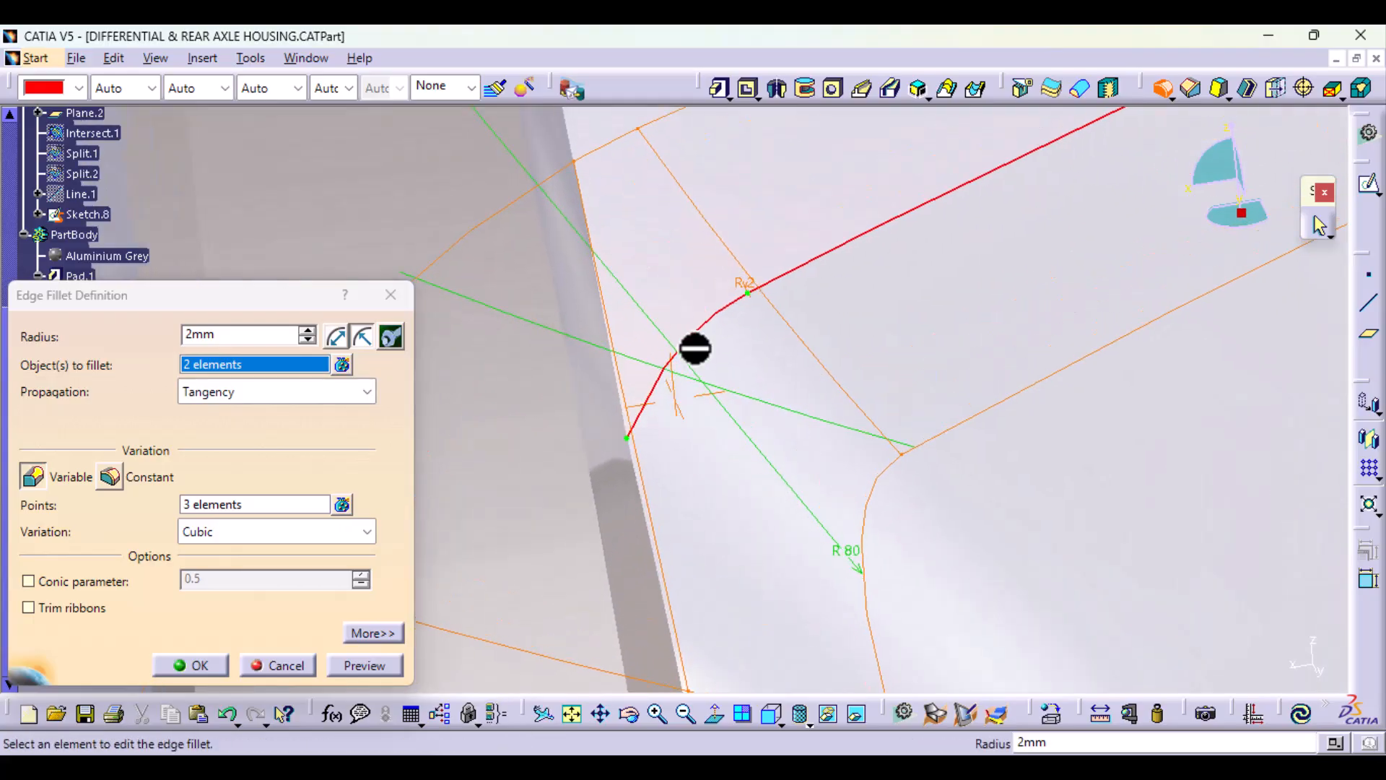
double_click(744, 283)
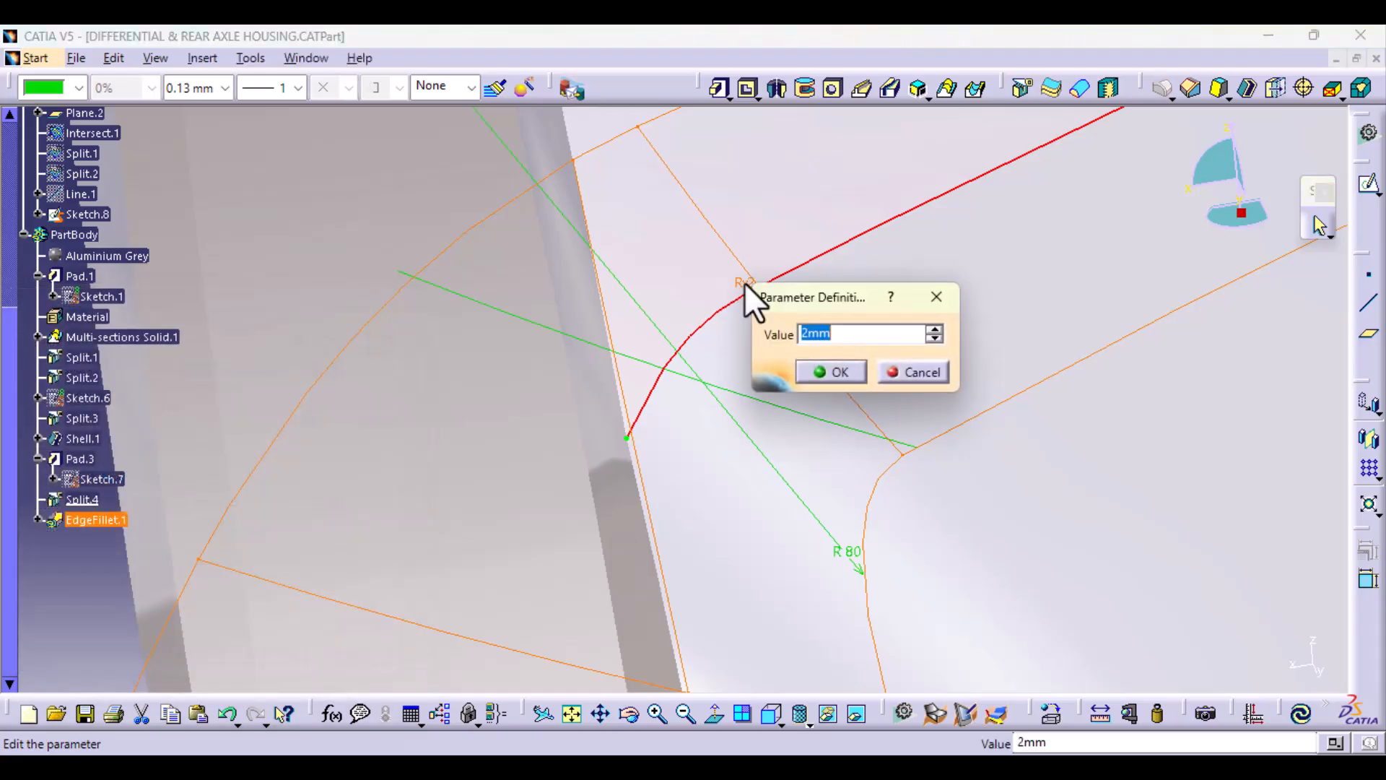
type("50")
left_click(849, 377)
middle_click_drag(919, 288, 921, 520)
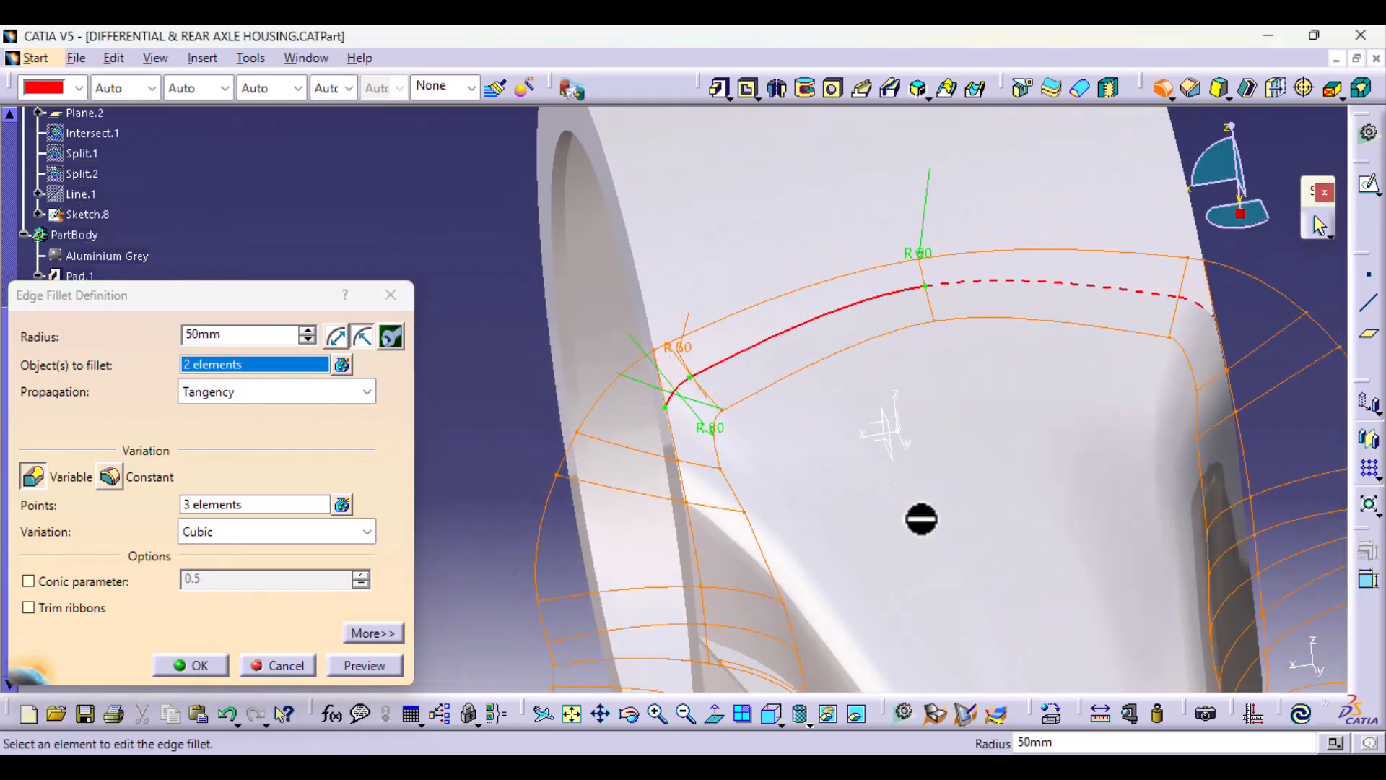
double_click(920, 257)
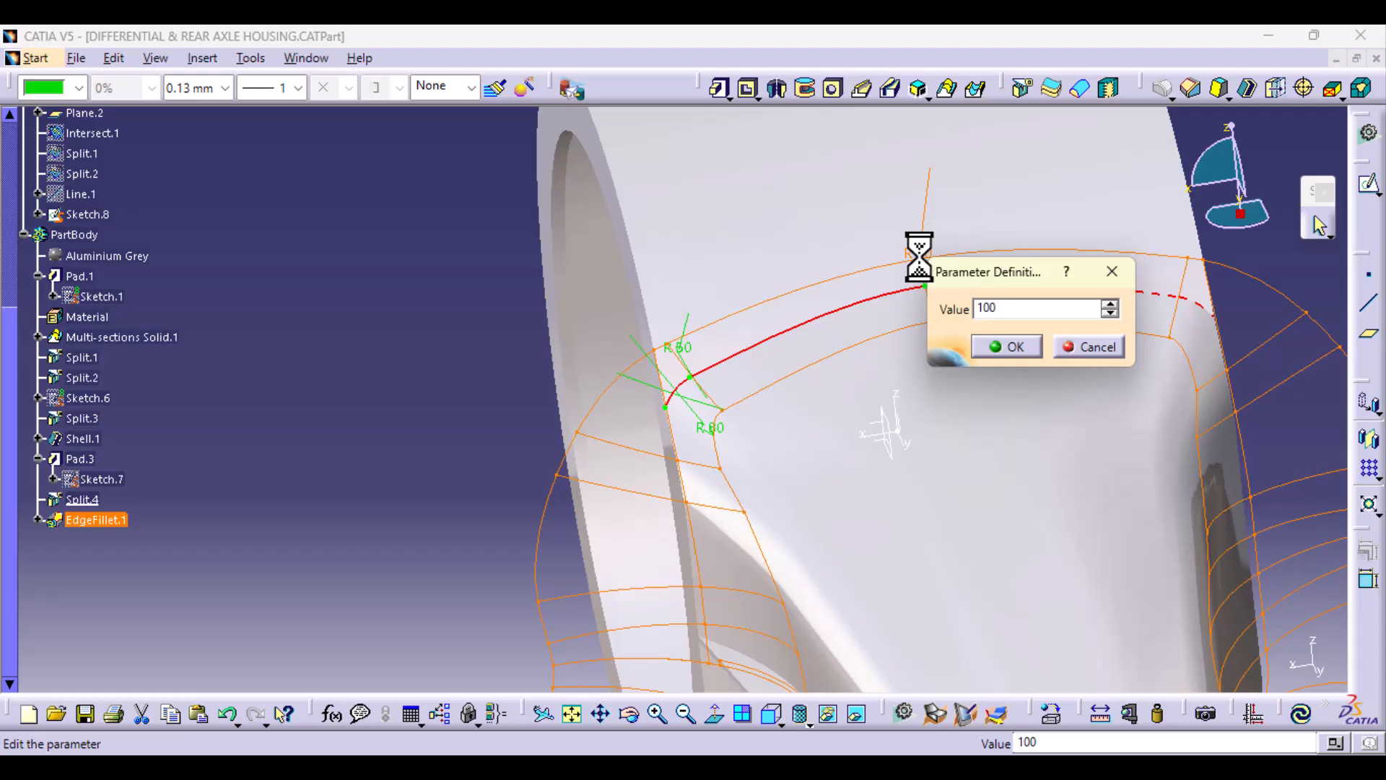
left_click(1026, 354)
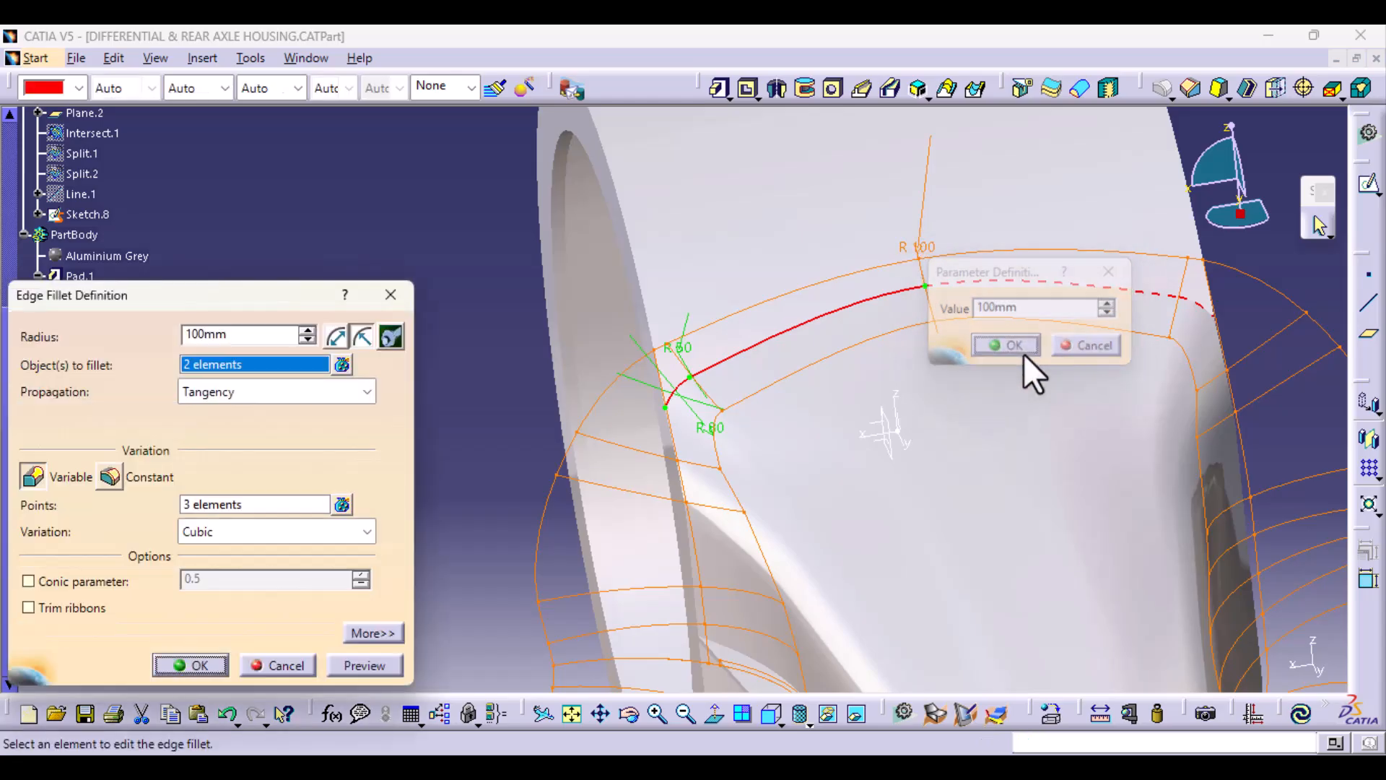
Step: Add the other half of the junction edge and its short corner edge to the fillet, accepting that non-sharp edges are ignored
middle_click_drag(975, 411, 795, 471)
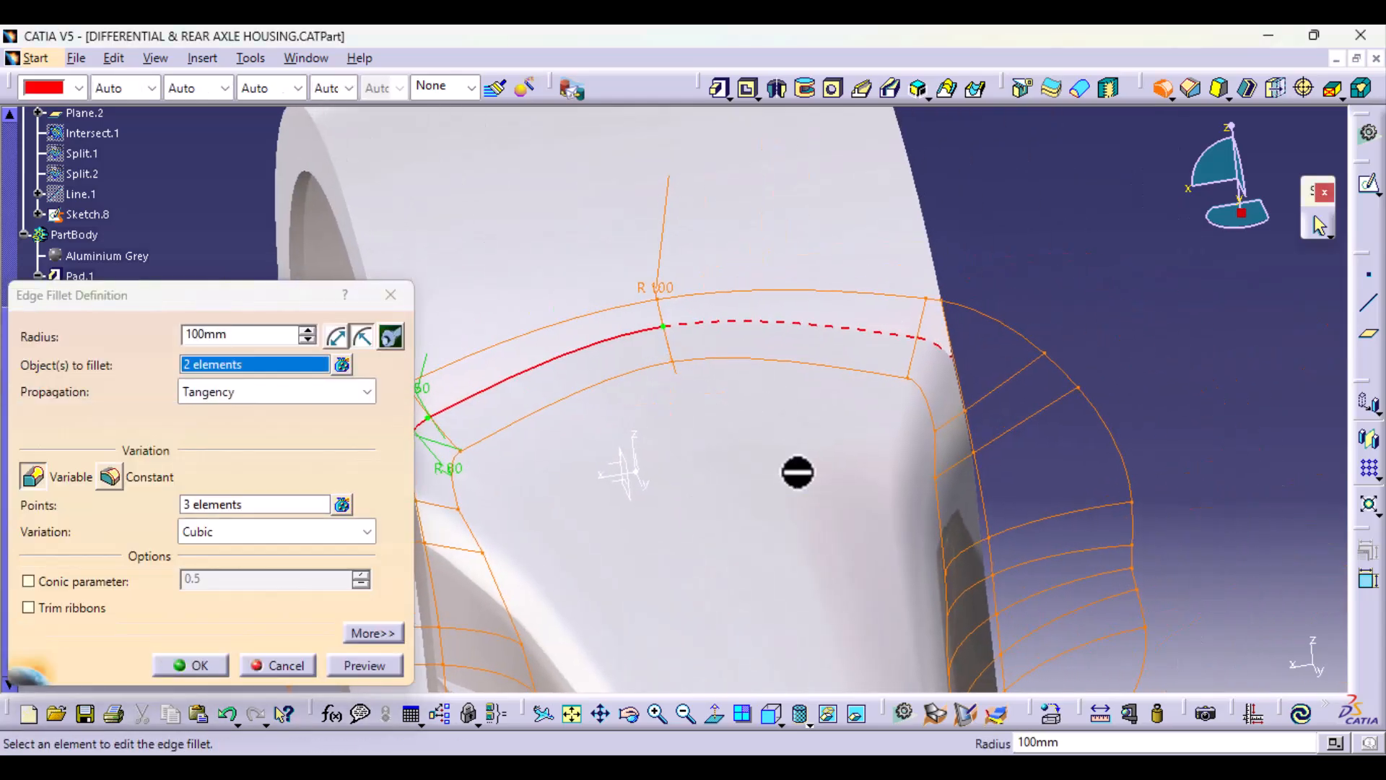
left_click(918, 338)
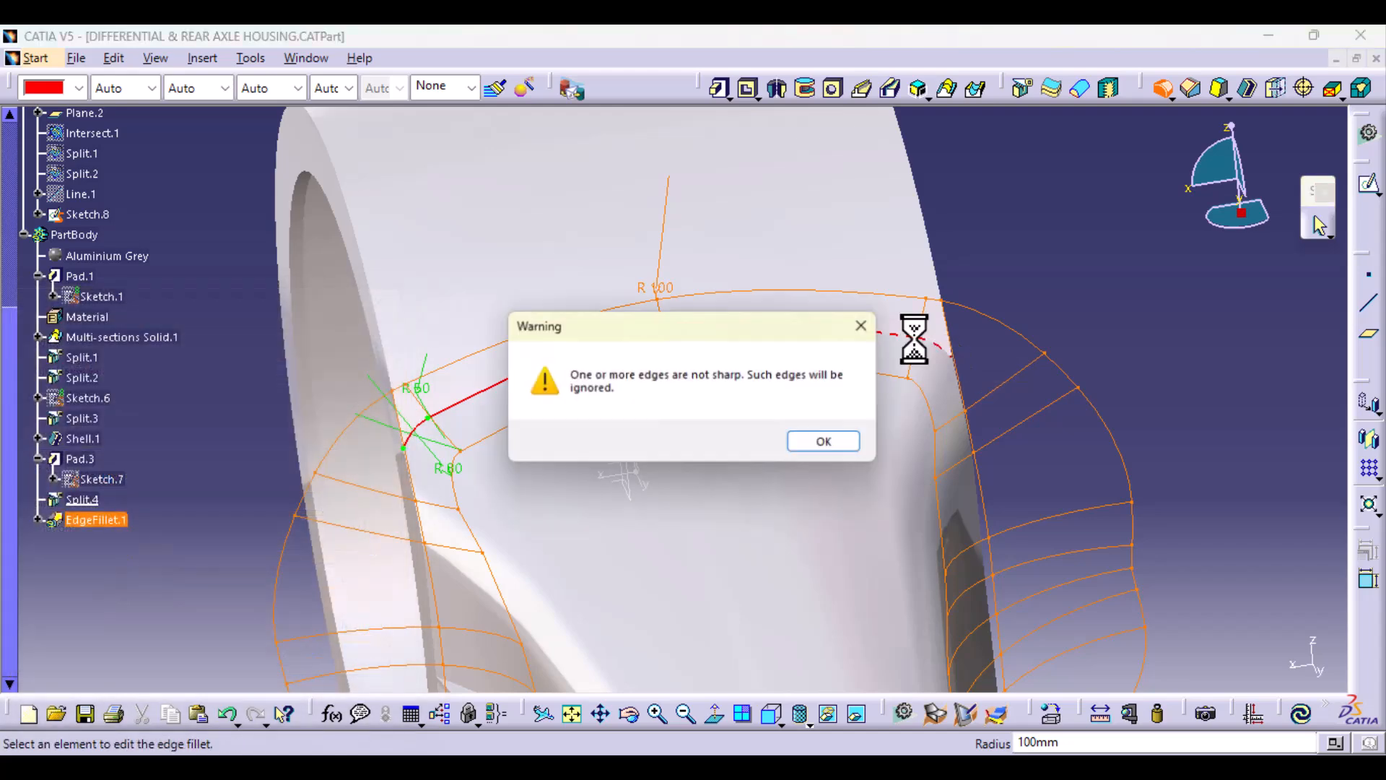
left_click(824, 441)
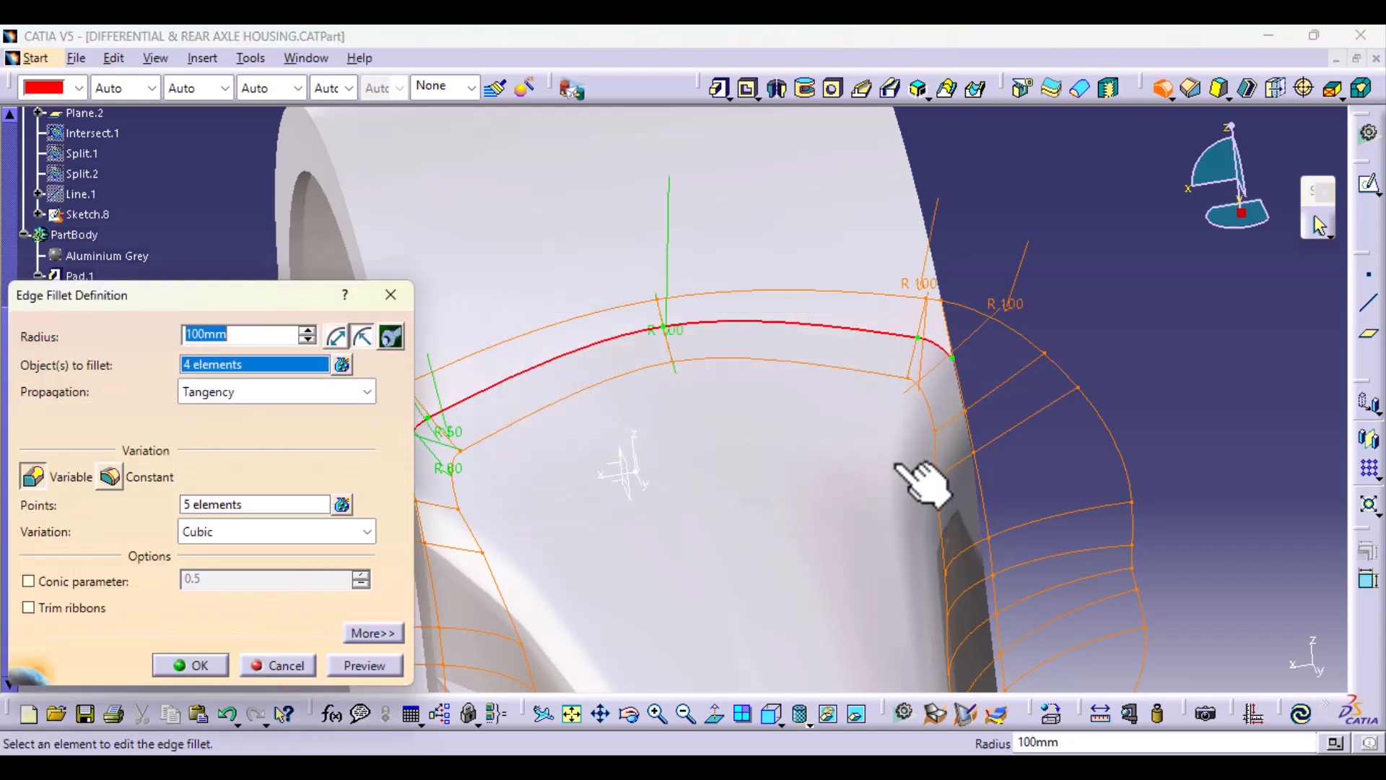
Step: Set the fillet radius to 80 mm where the newly added long edge meets its short corner edge
double_click(923, 281)
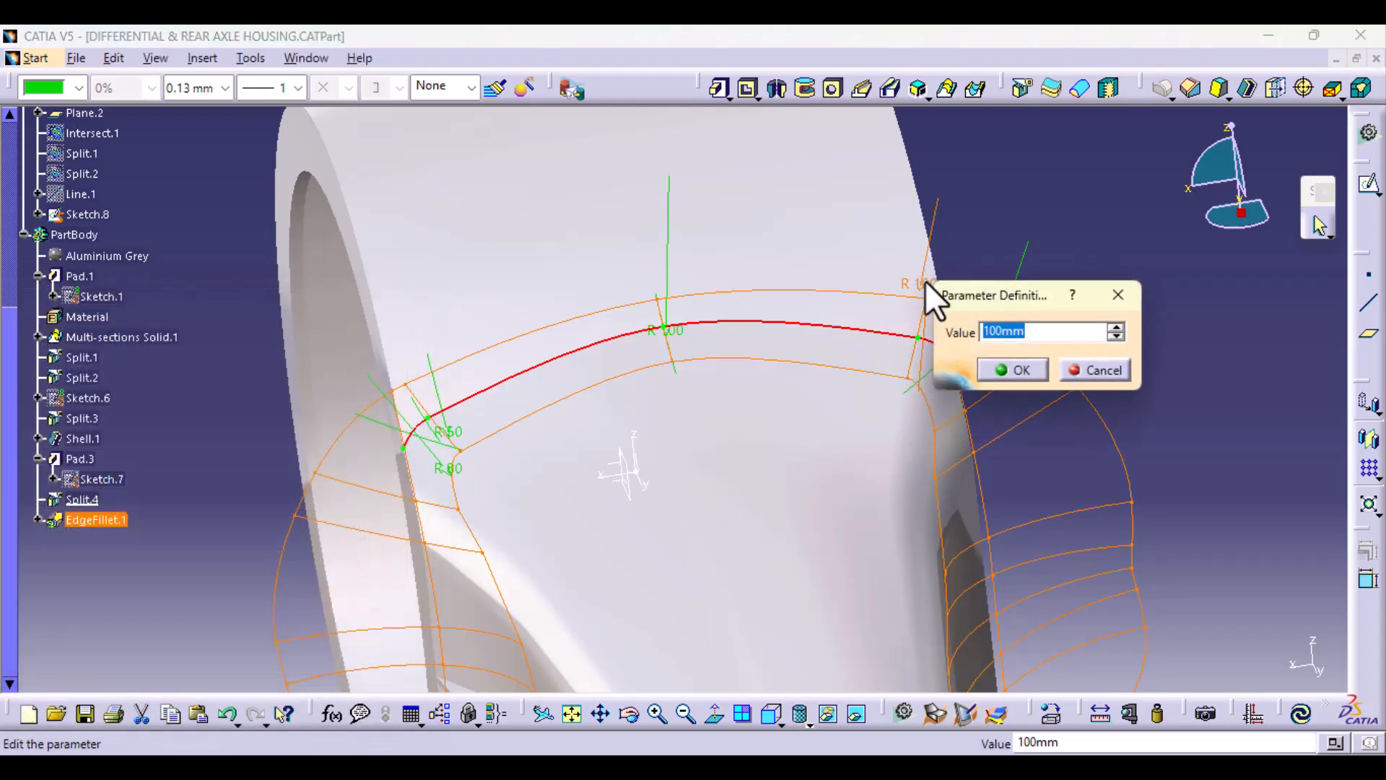
type("90")
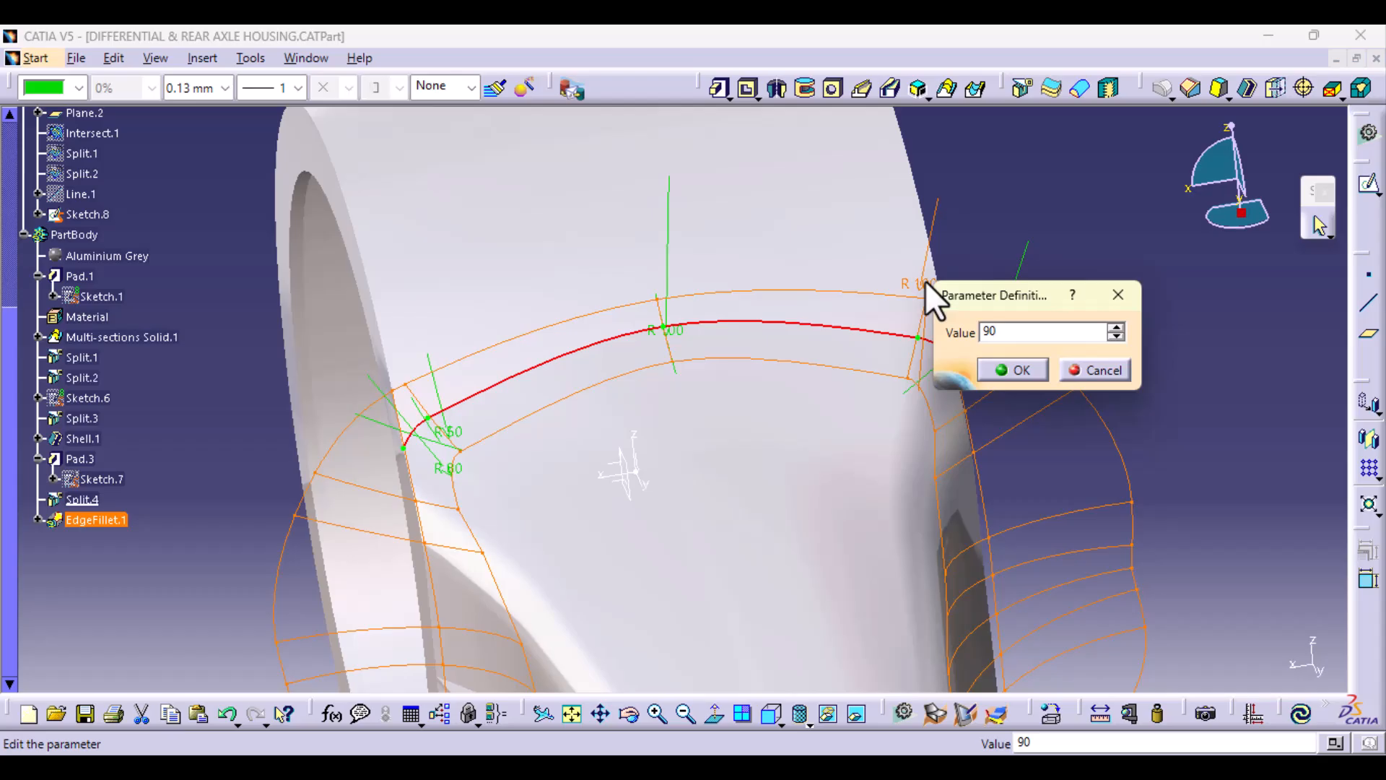
key("BackSpace")
key("BackSpace")
type("80")
key("Return")
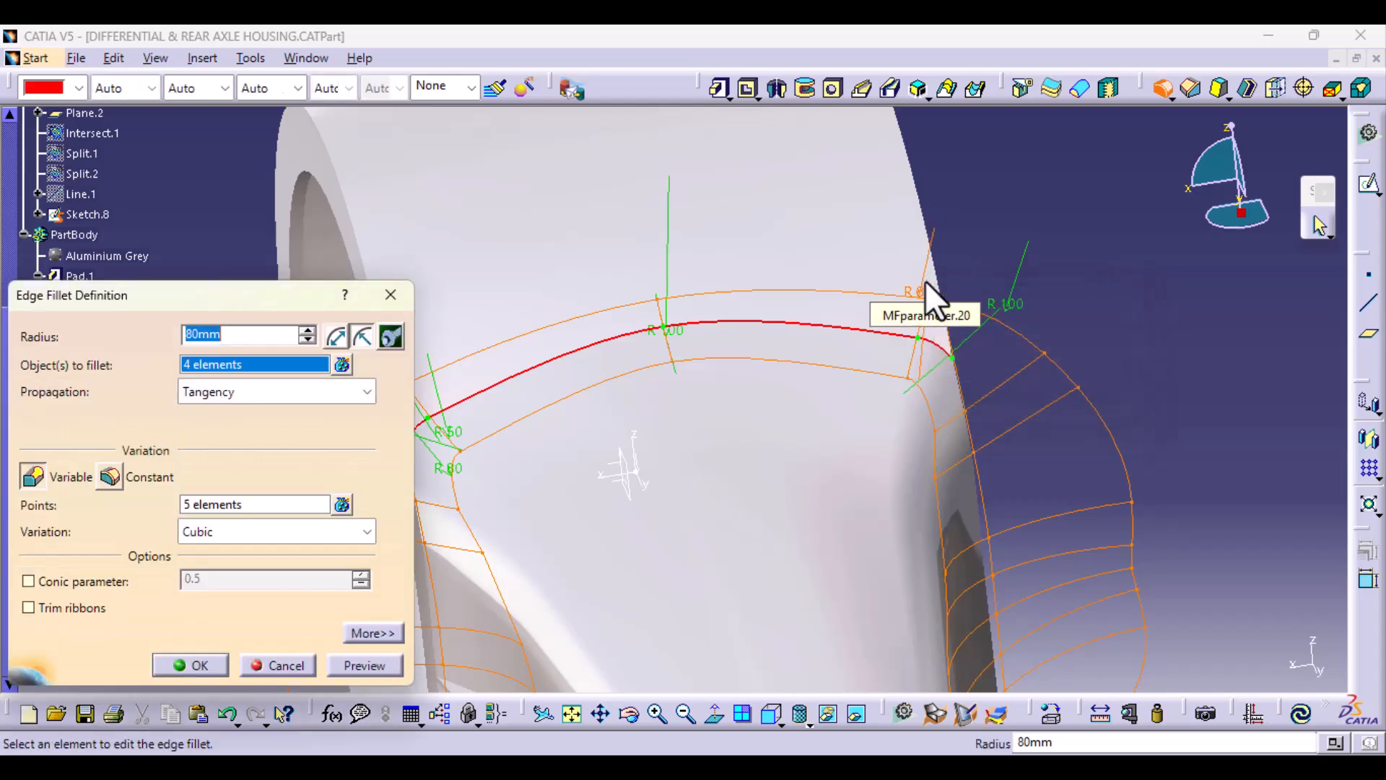
Step: Set the fillet radius to 2 mm at both outer ends of the junction edge chain
middle_click_drag(919, 535, 884, 500)
middle_click_drag(1024, 533, 820, 443)
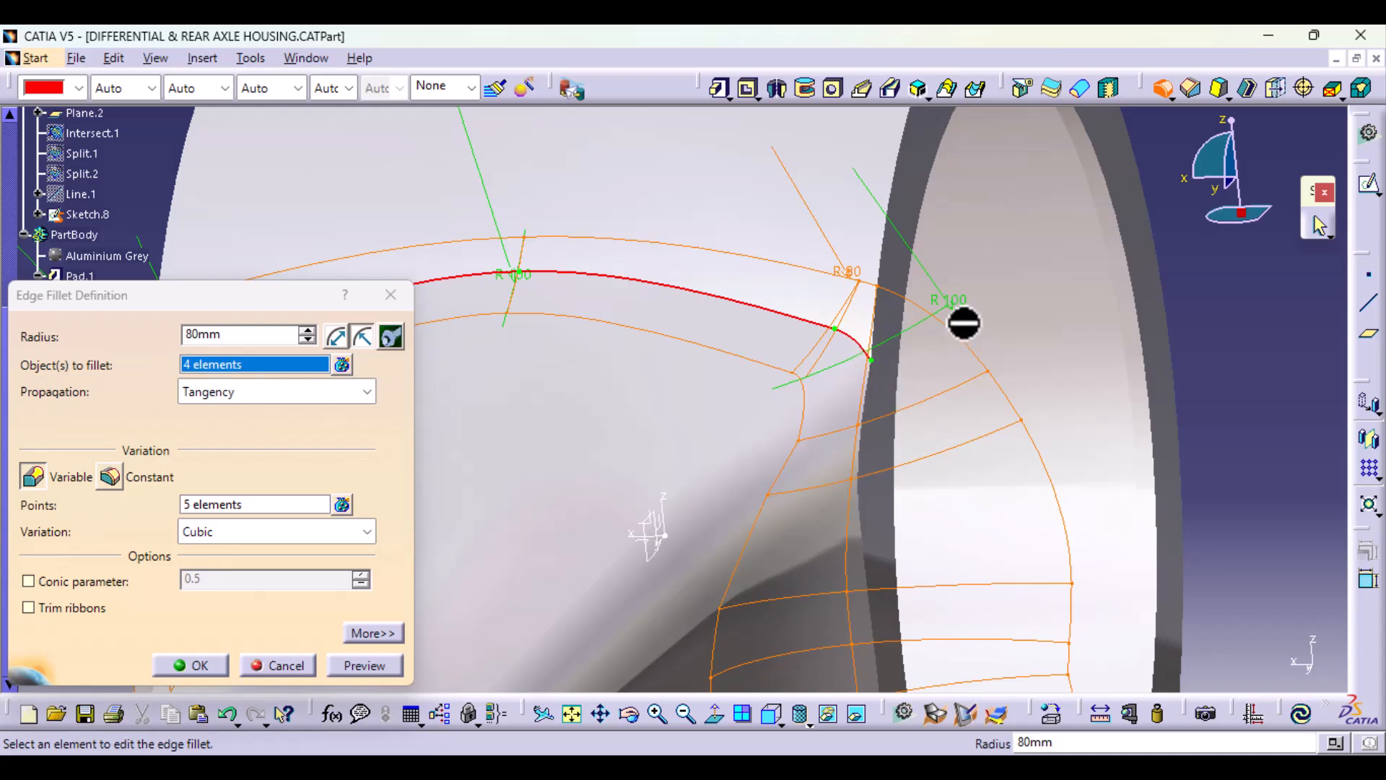
double_click(955, 298)
type("2mm")
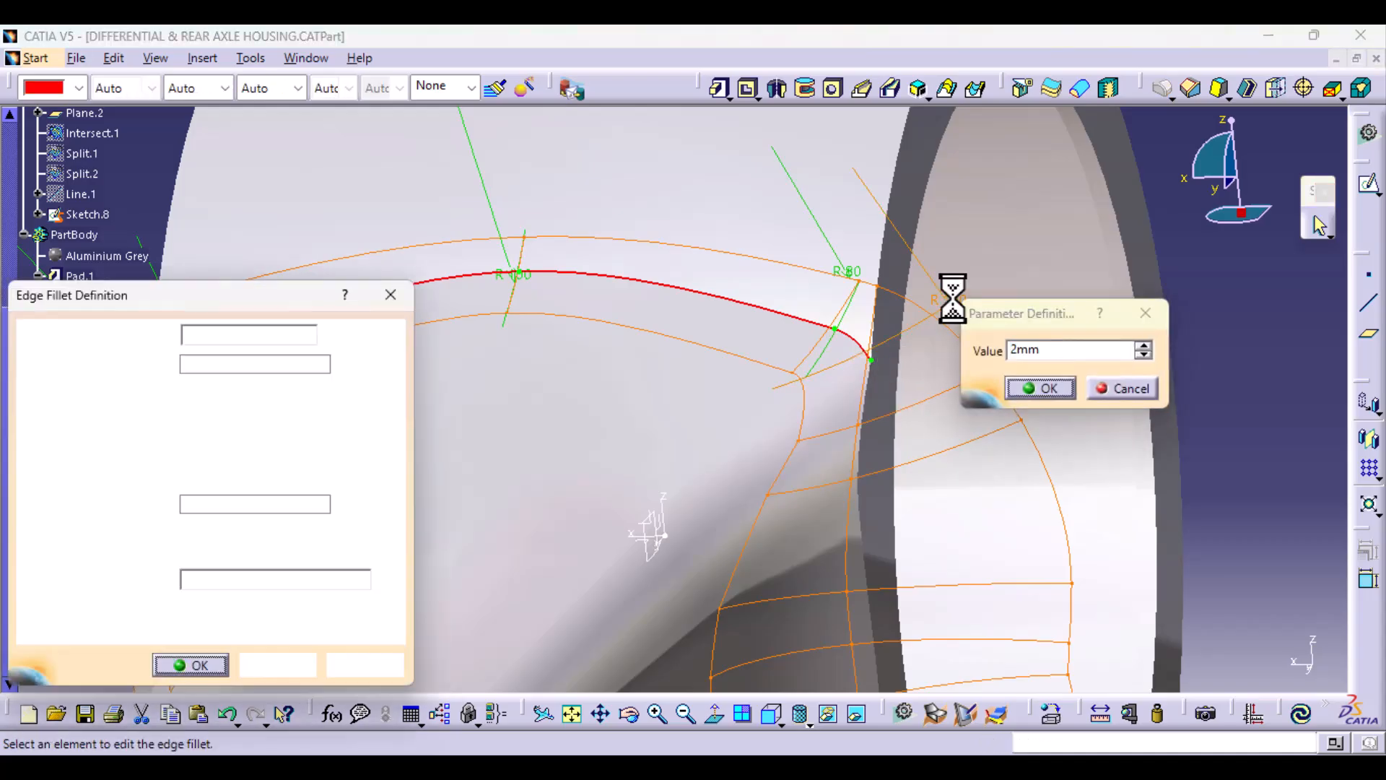
key("Return")
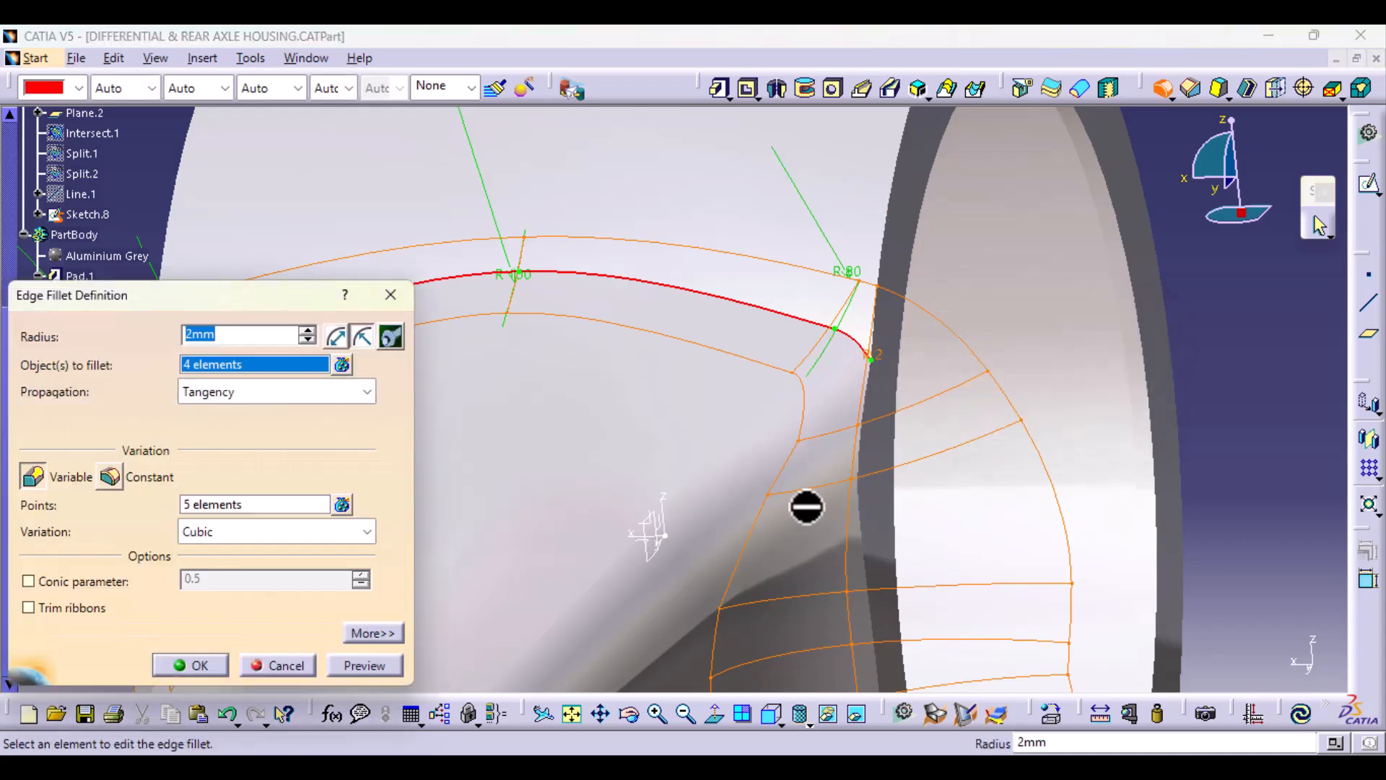
middle_click_drag(868, 413, 1259, 433)
double_click(686, 361)
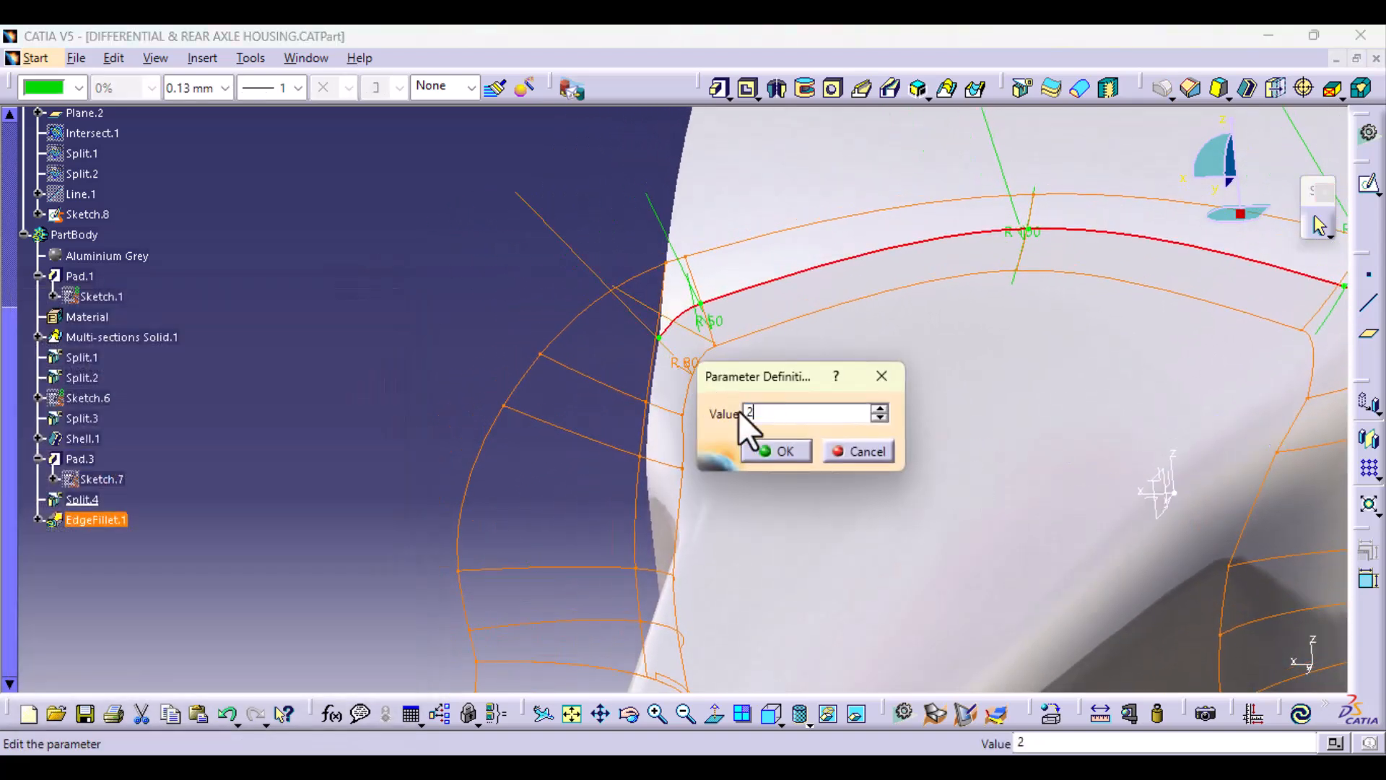
left_click(770, 449)
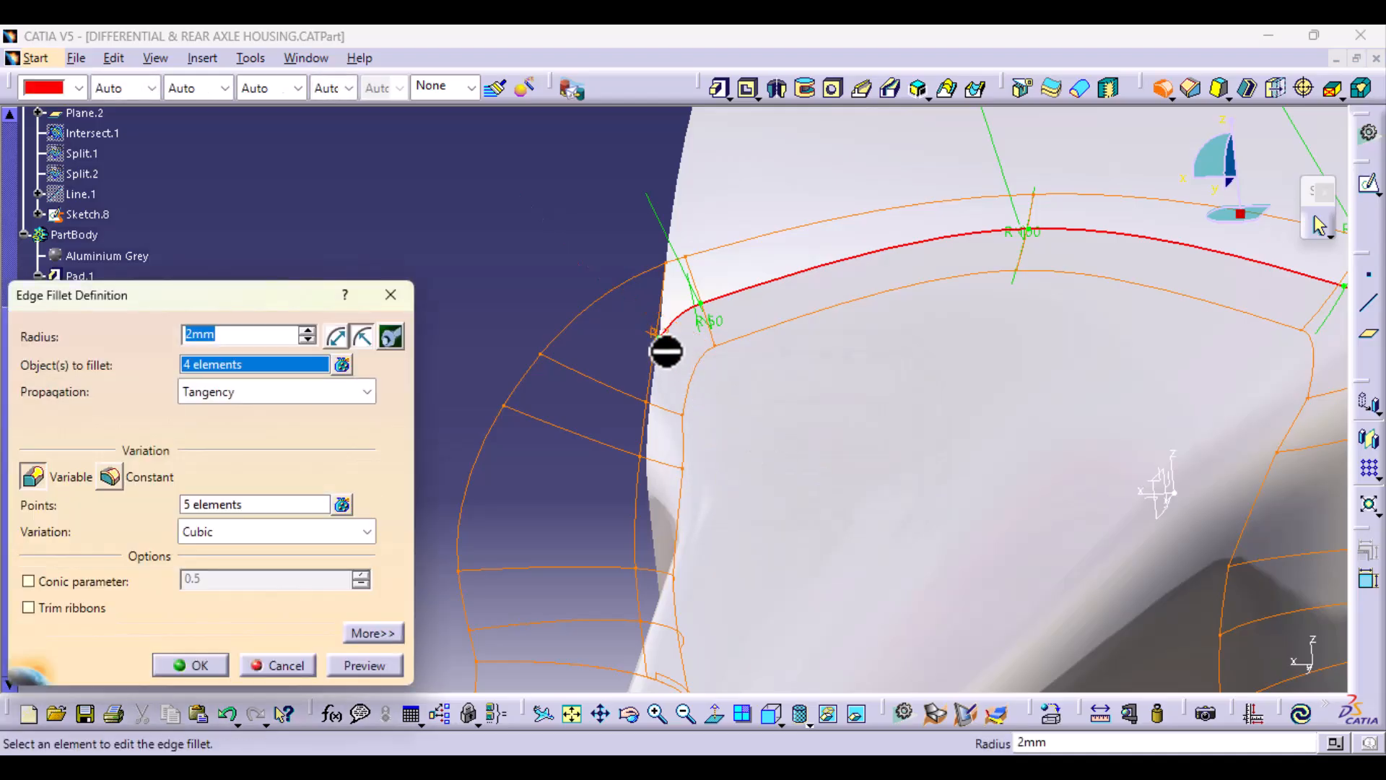
Step: Set the radius at the remaining 80 mm corner point to 50 mm and preview the variable fillet
middle_click_drag(973, 381, 561, 483)
double_click(947, 335)
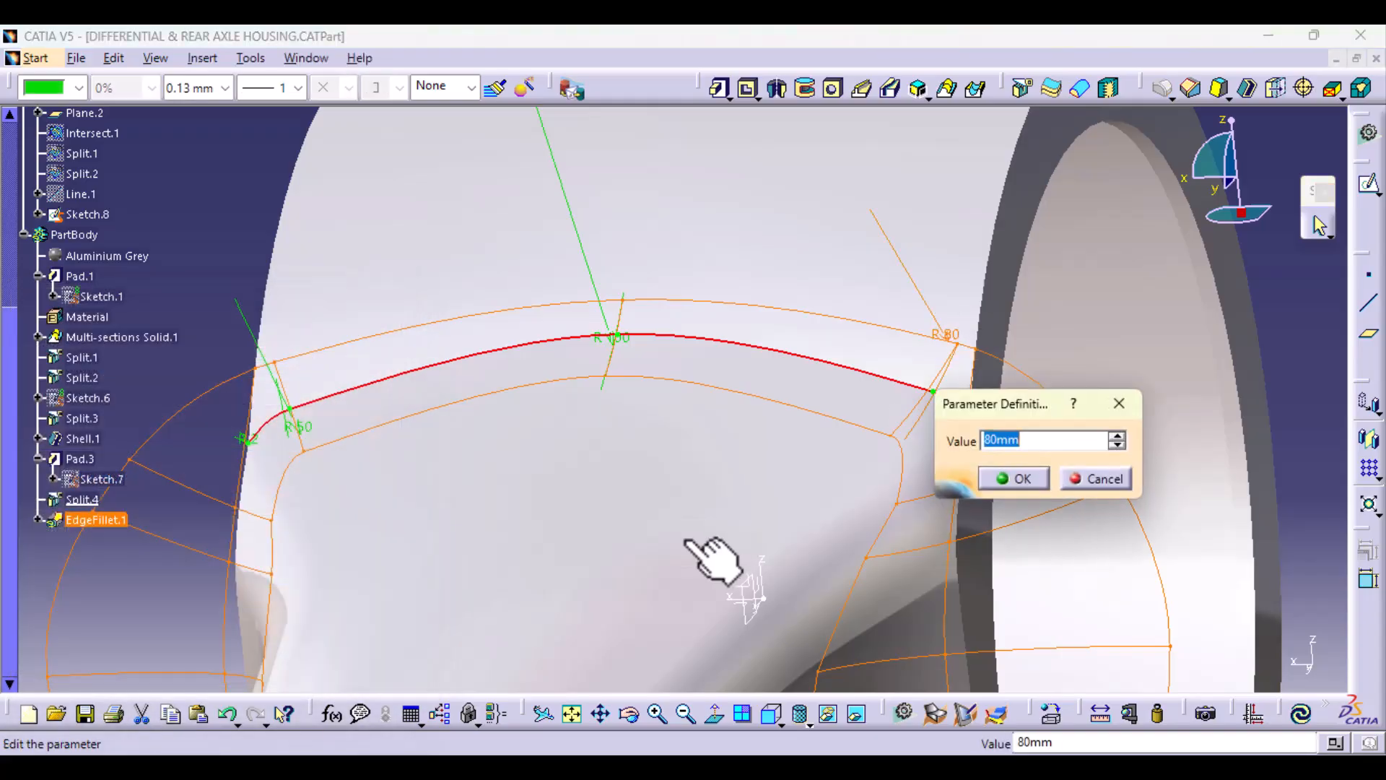
key("Return")
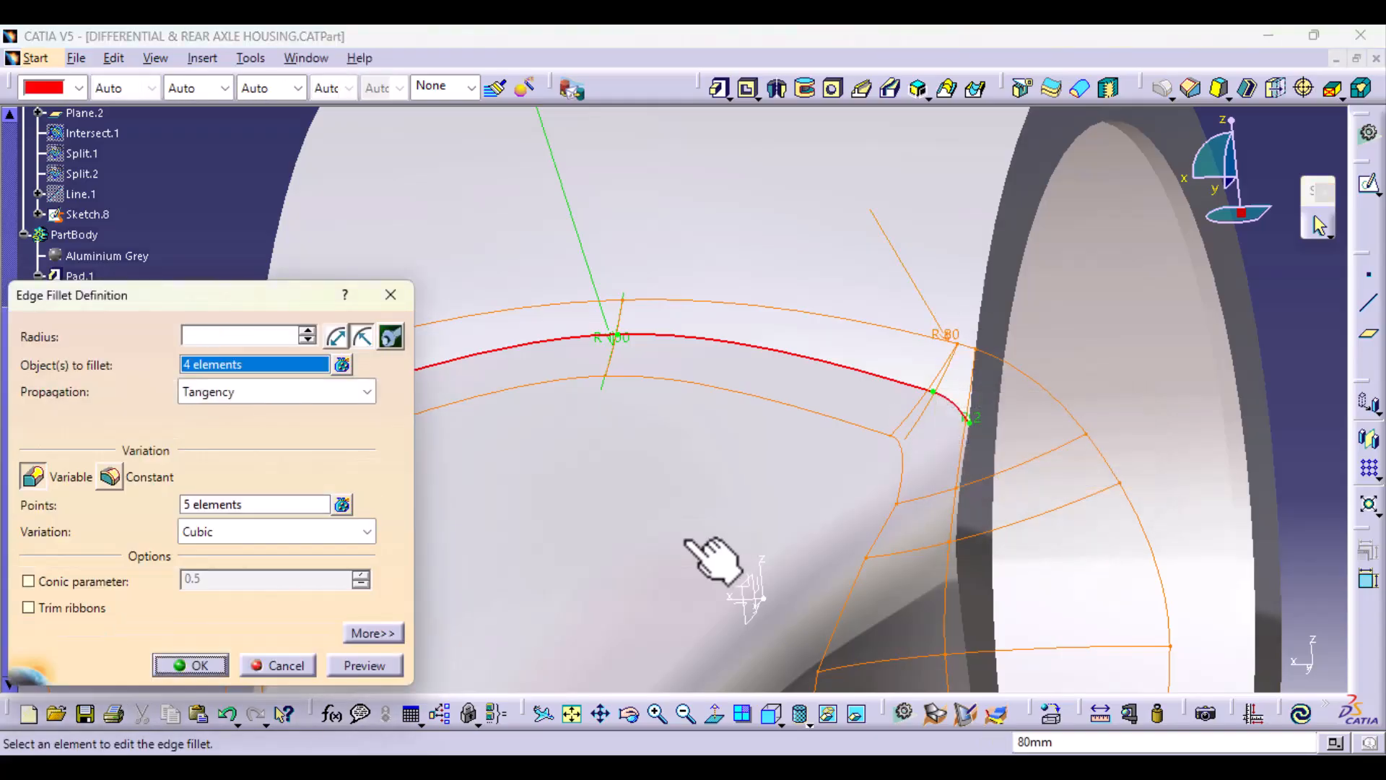
middle_click_drag(721, 503, 725, 612)
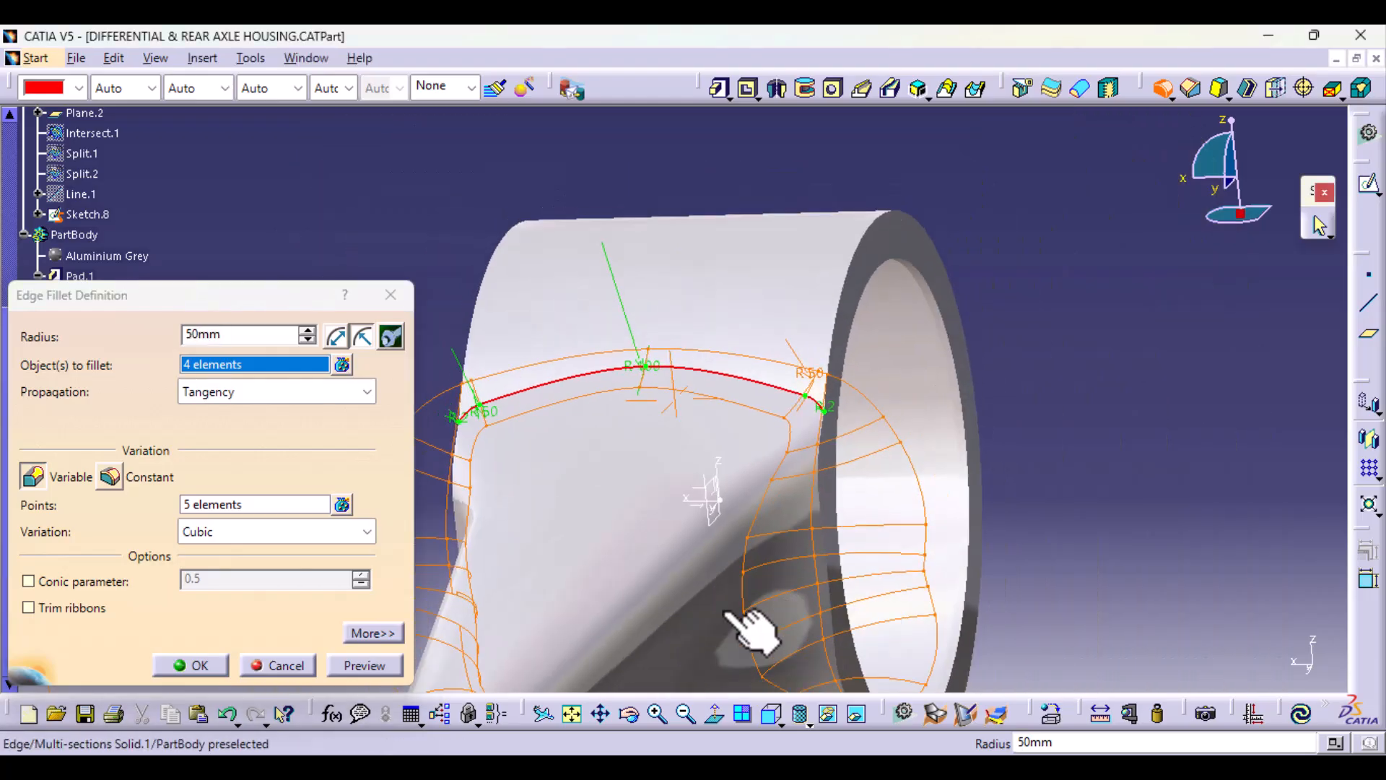
left_click(383, 665)
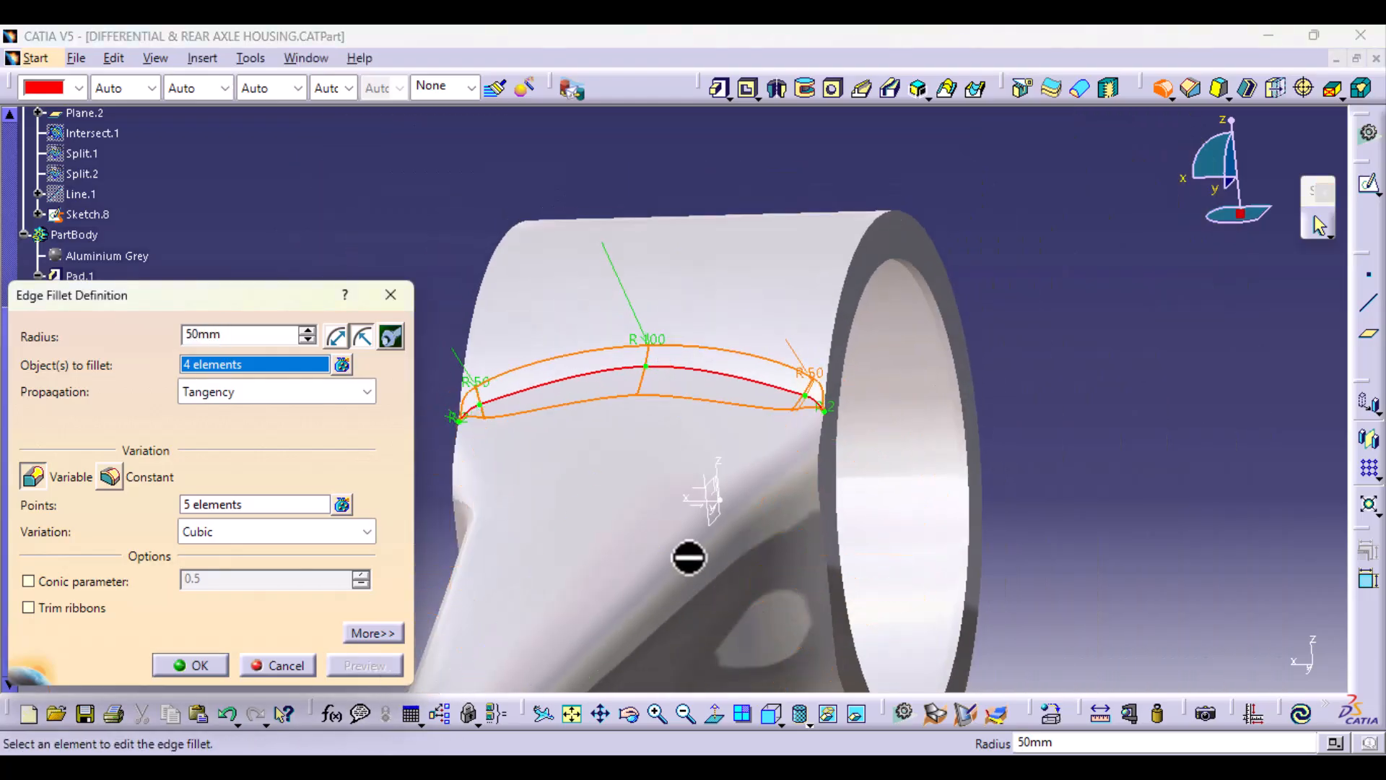
Step: Inspect the previewed fillet at both ends of the junction and create the variable edge fillet
middle_click_drag(658, 486, 699, 433)
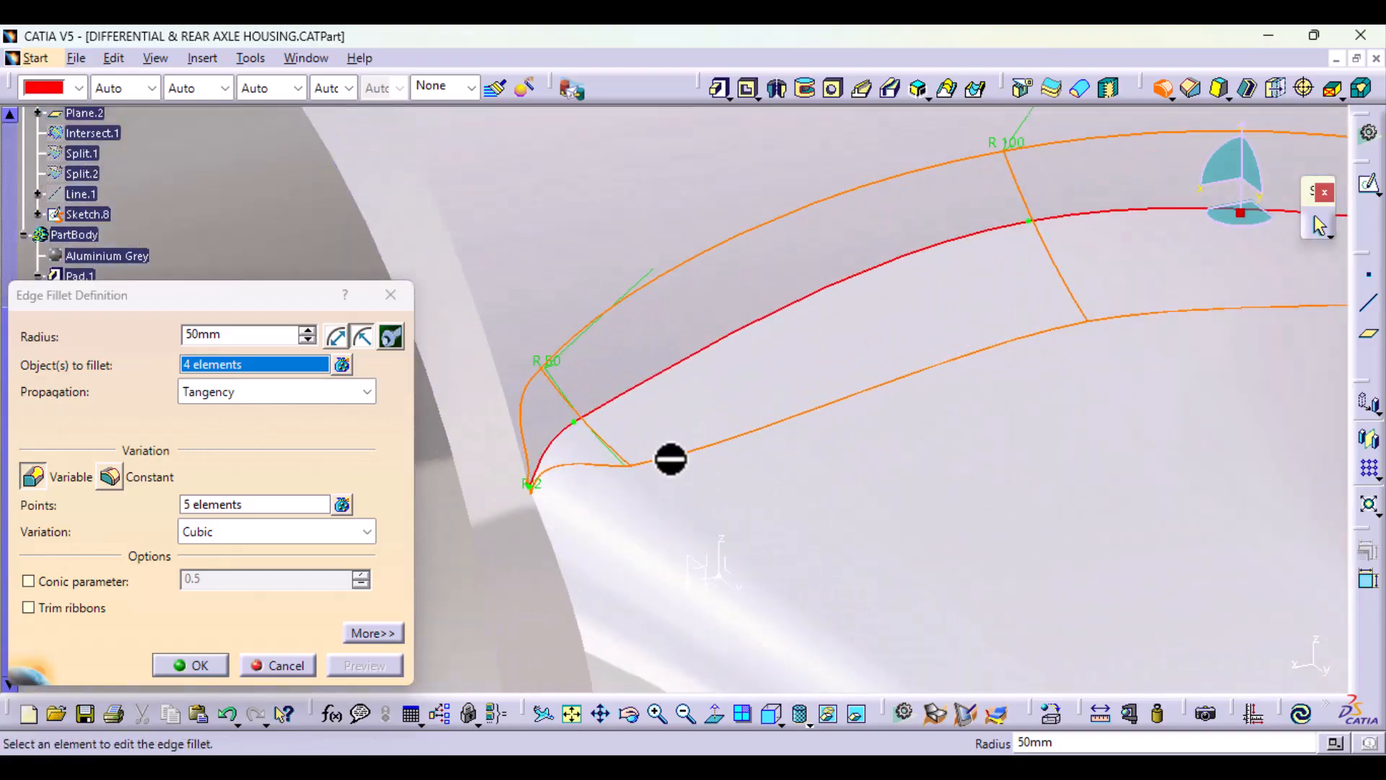
middle_click_drag(1024, 380, 1006, 496, "ctrl")
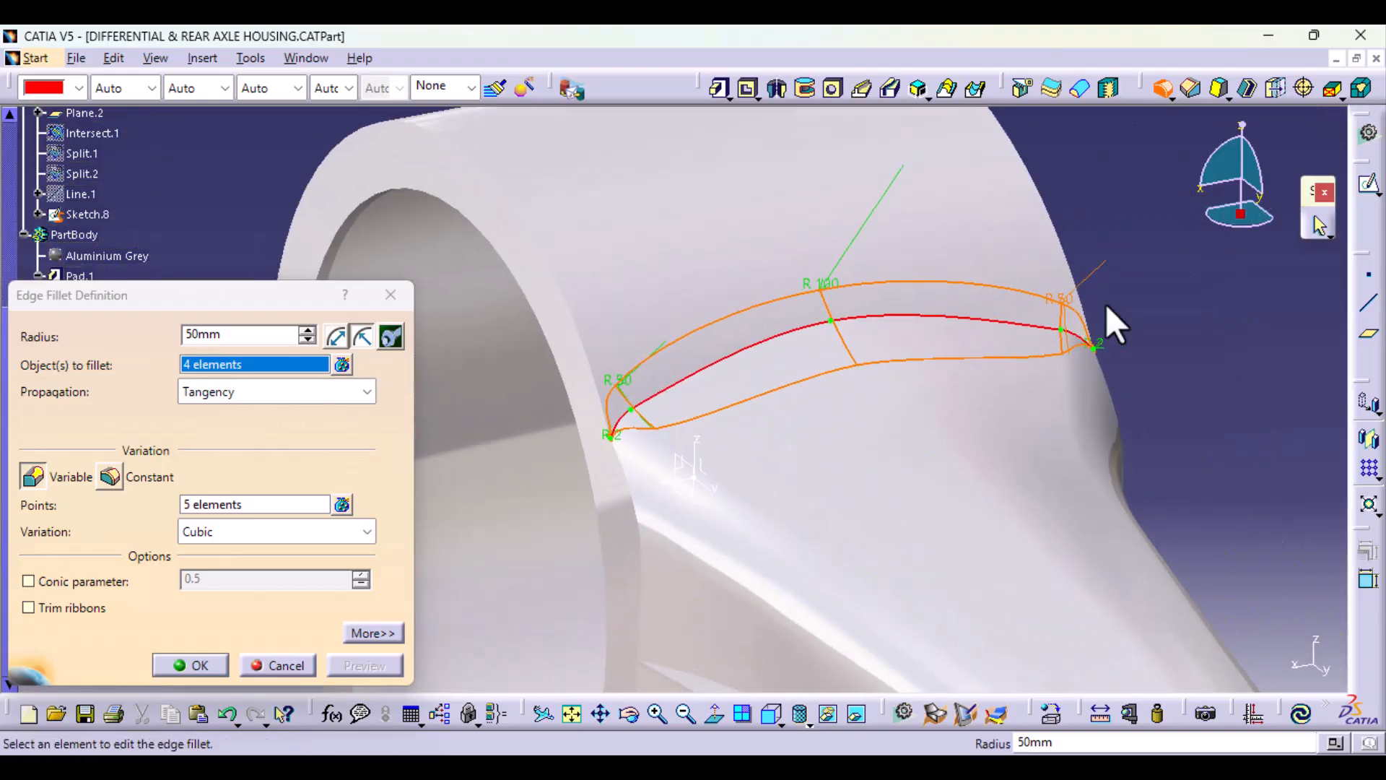
middle_click_drag(773, 496, 508, 543)
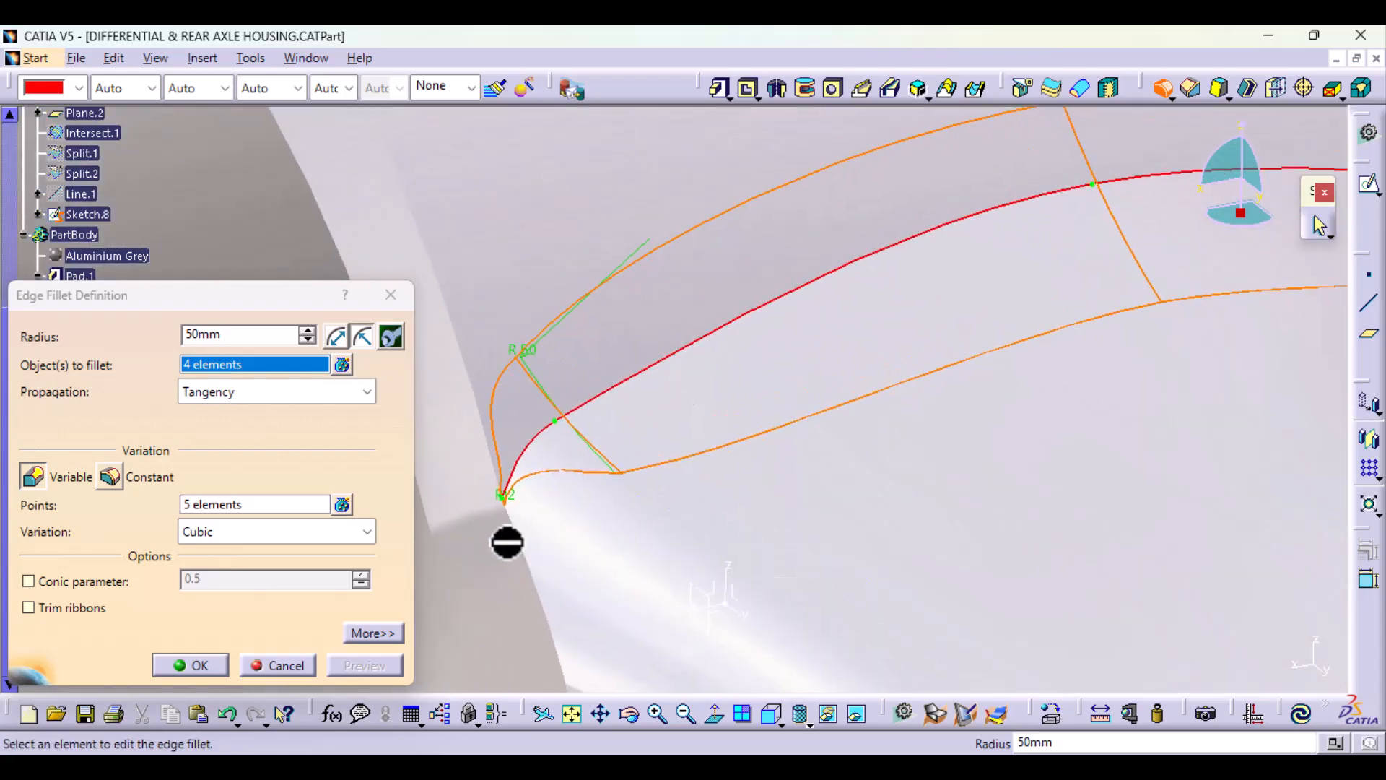
middle_click_drag(601, 487, 608, 666, "ctrl")
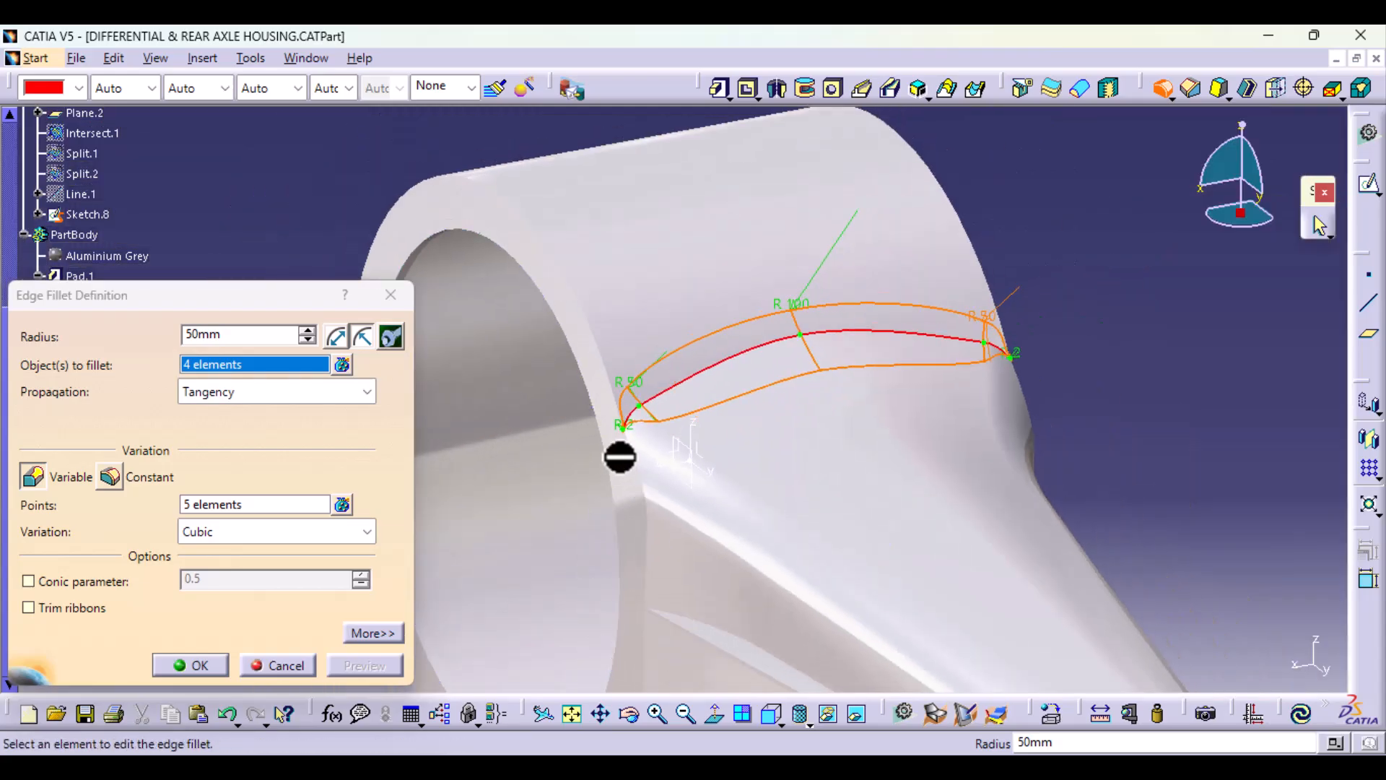
middle_click_drag(987, 496, 737, 532)
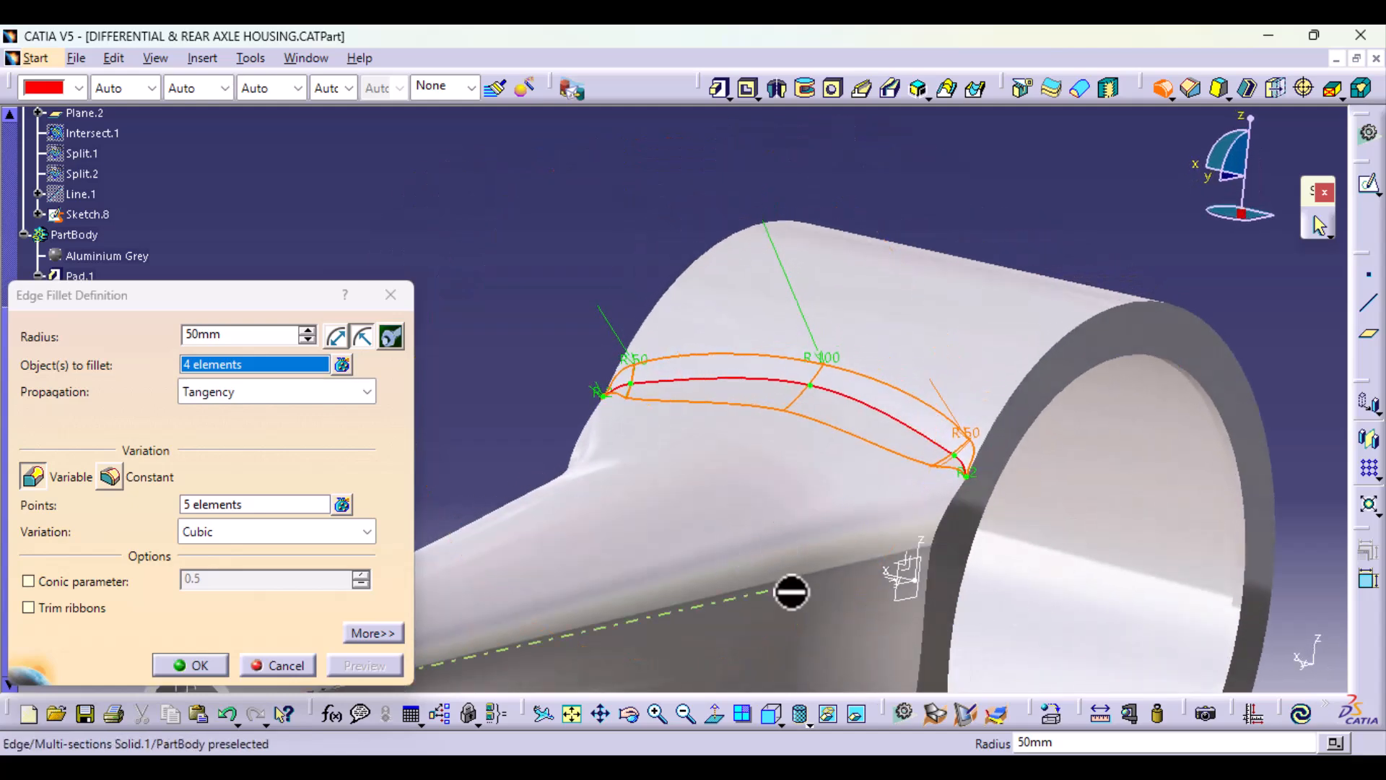
left_click(205, 665)
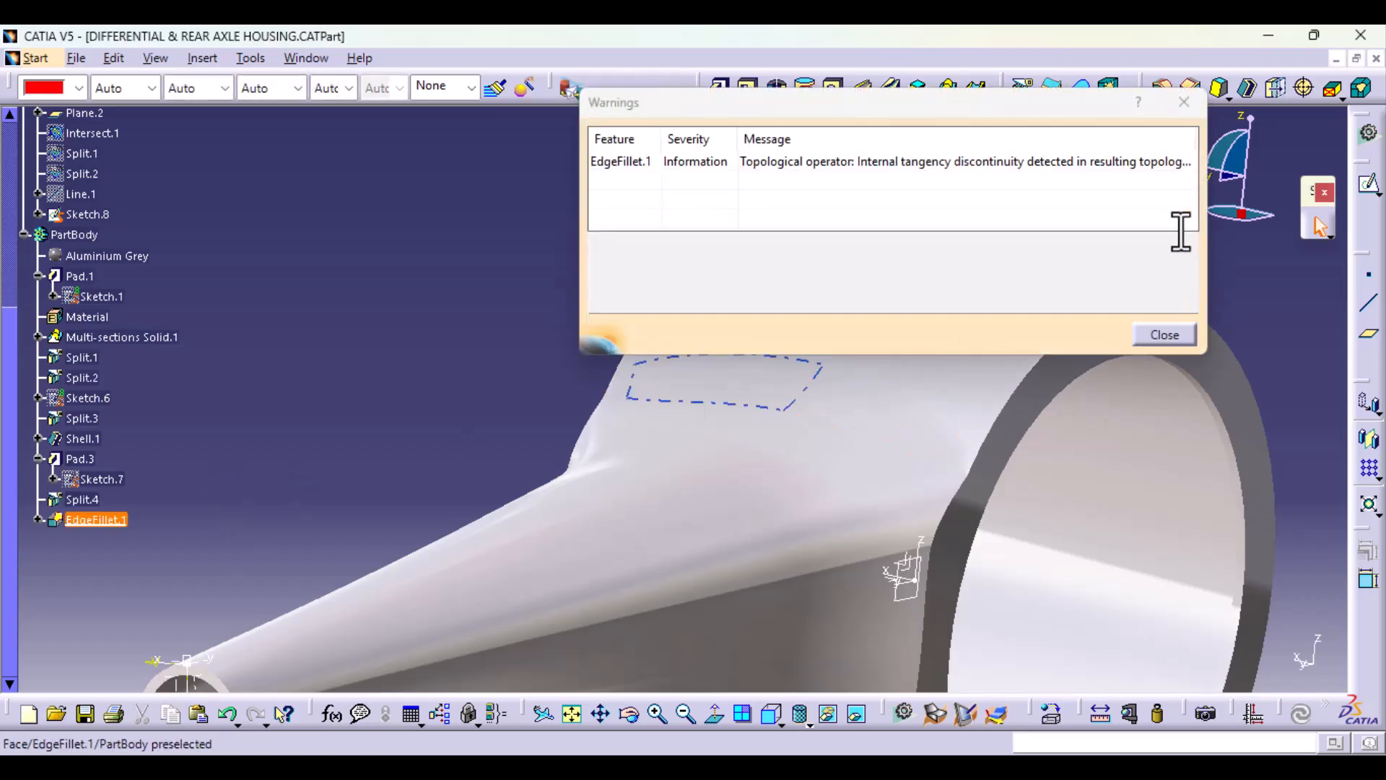
Step: Read the details of the edge fillet warning, dismiss it and inspect the filleted arm-to-housing junction from another side
left_click(920, 165)
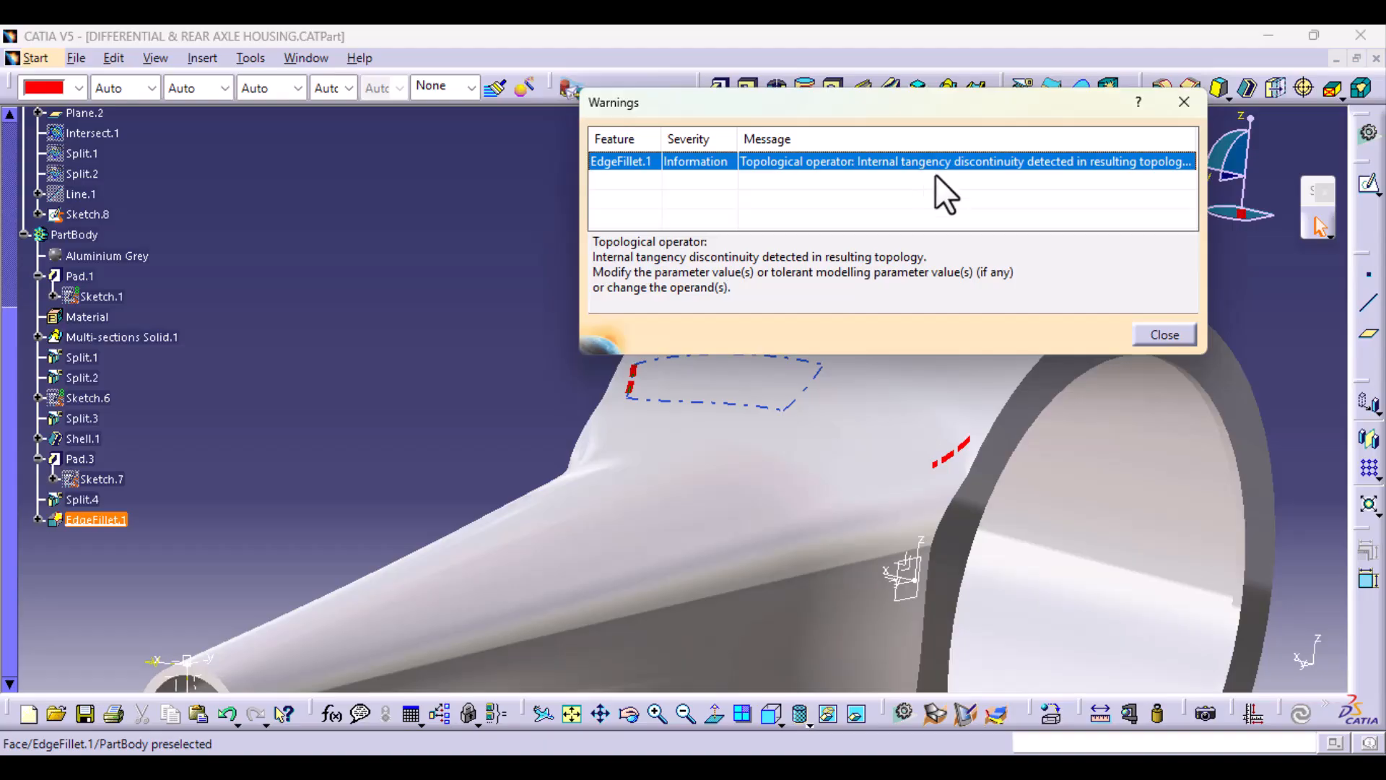
left_click(1164, 336)
middle_click_drag(377, 572, 603, 582)
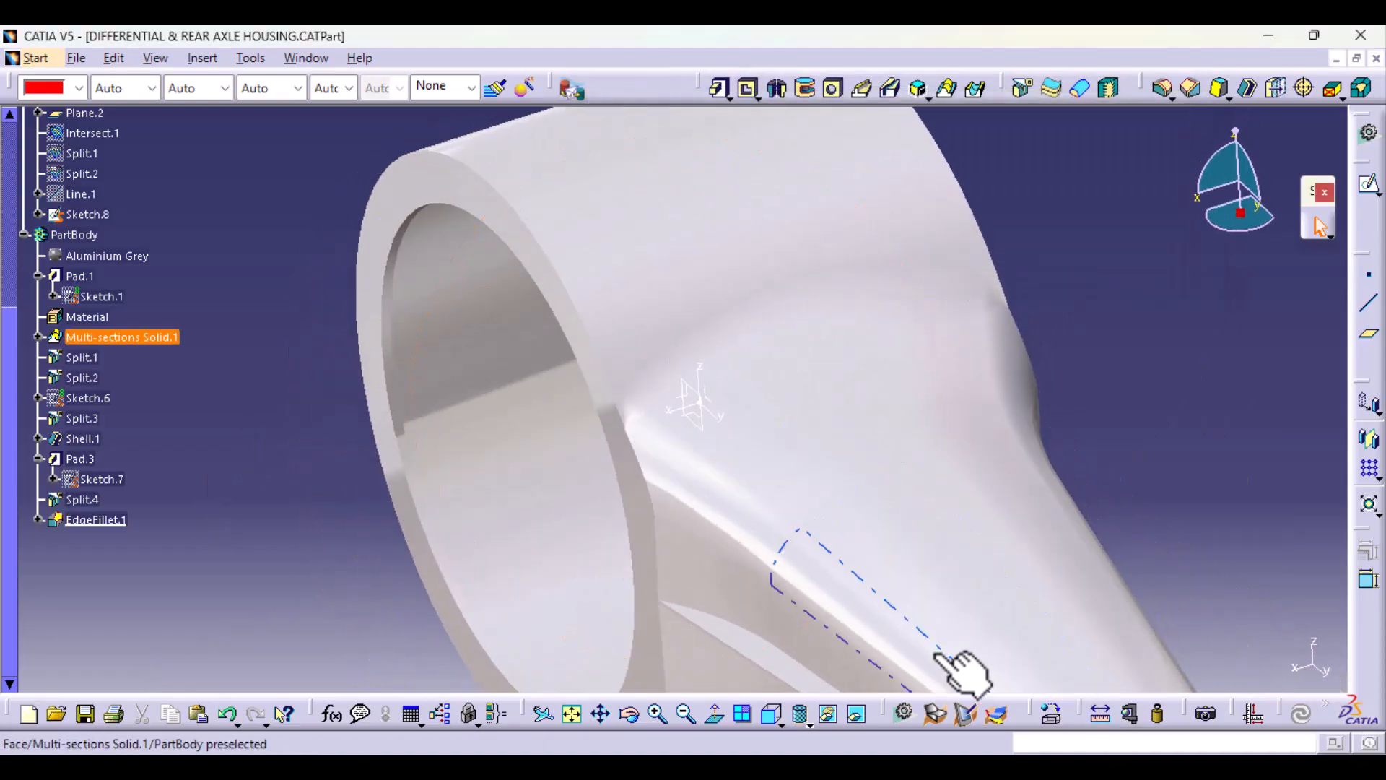
middle_click_drag(968, 665, 831, 606)
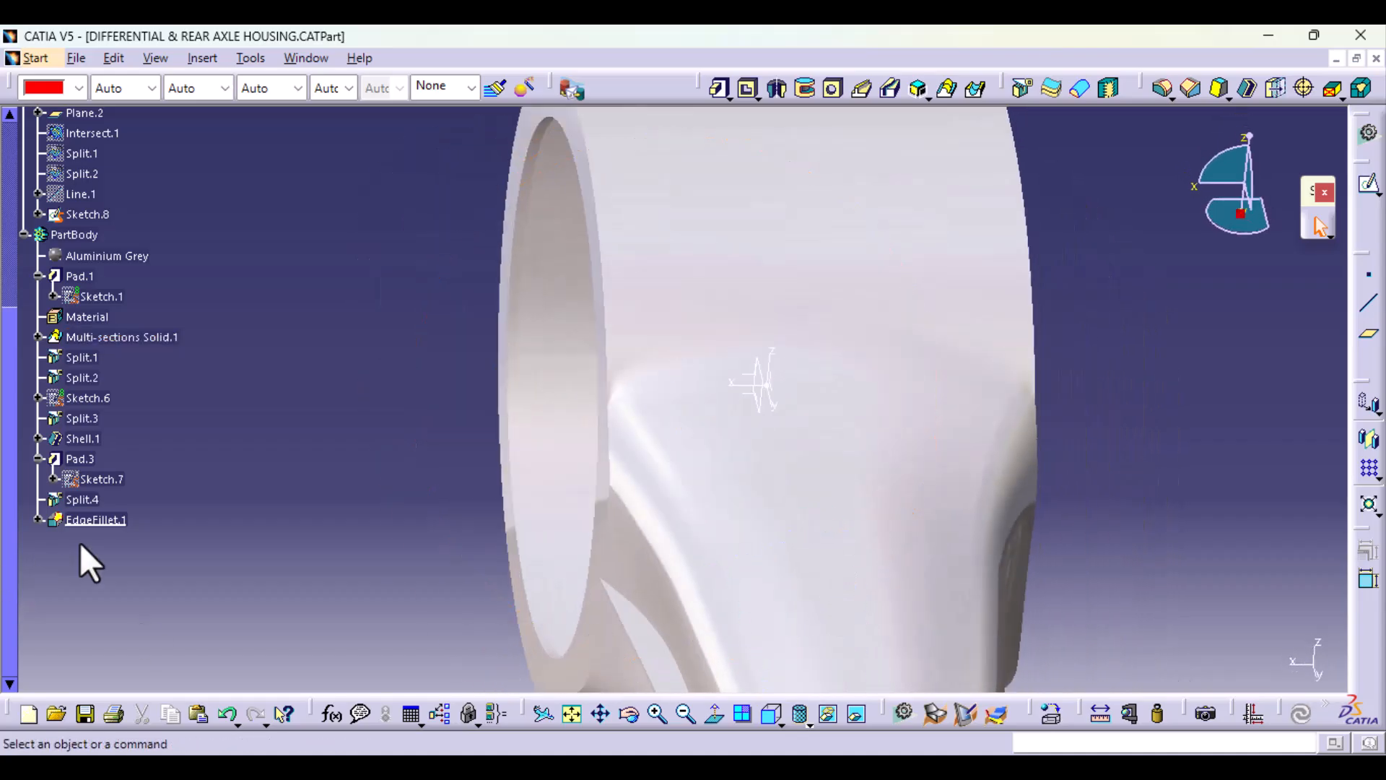
Step: Reopen the junction edge fillet and replace one outer end's radius point with a 2 mm point slightly inward along the edge
double_click(109, 520)
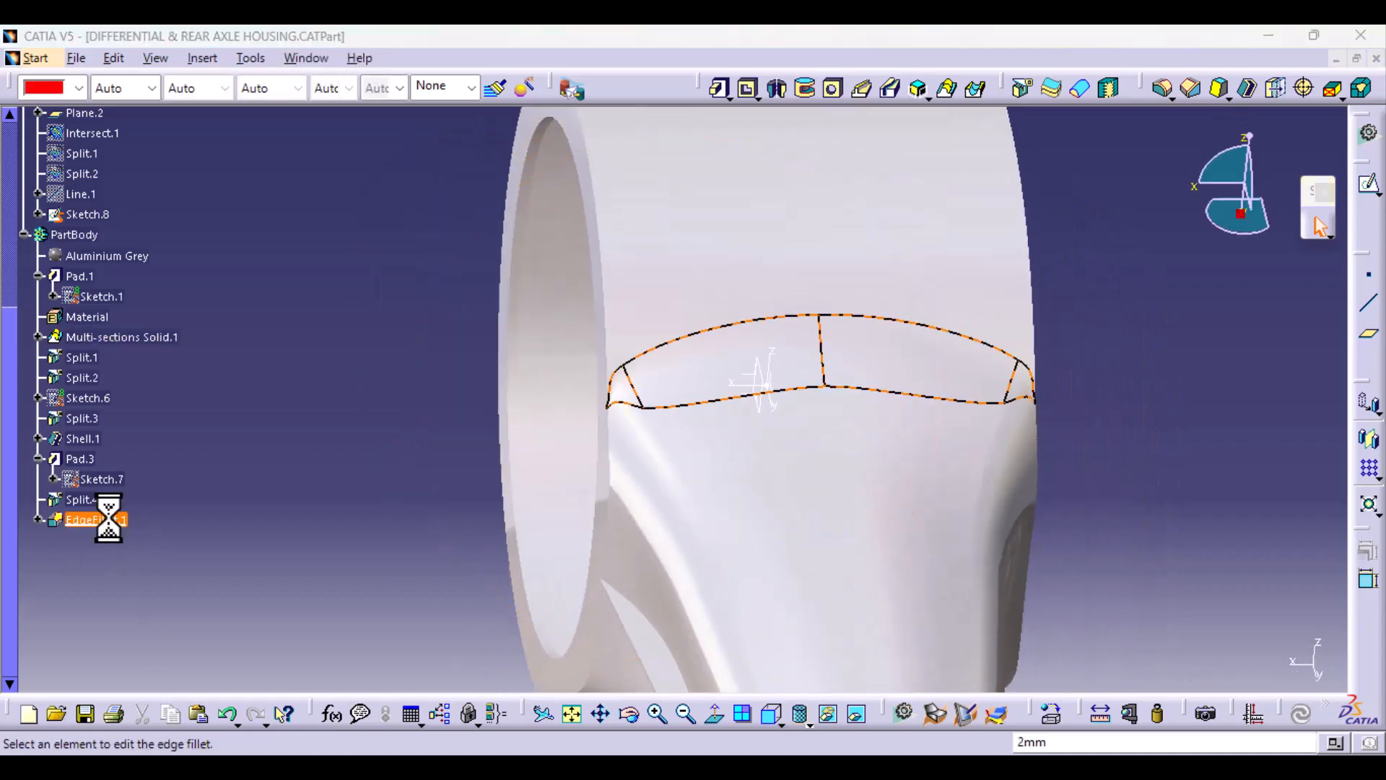
middle_click_drag(456, 618, 911, 484)
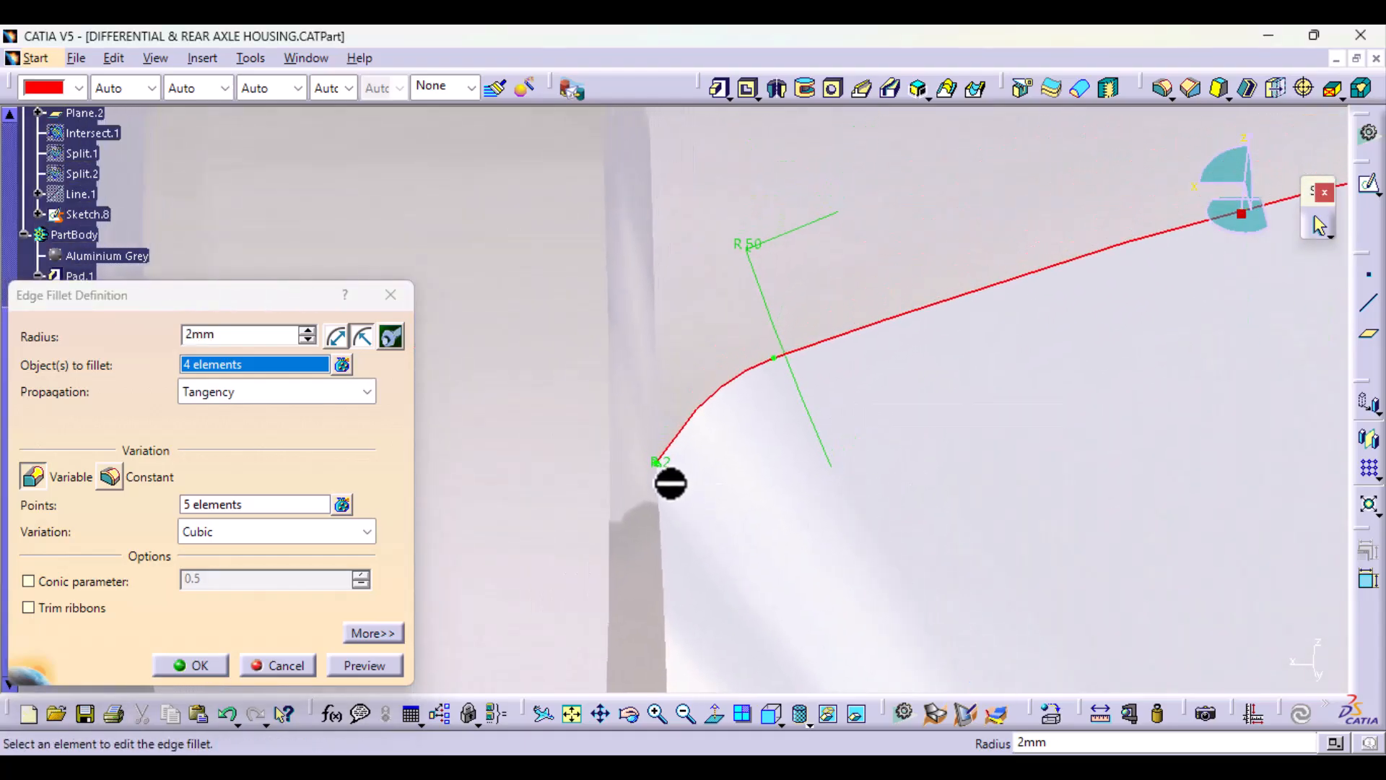
middle_click_drag(660, 495, 743, 353)
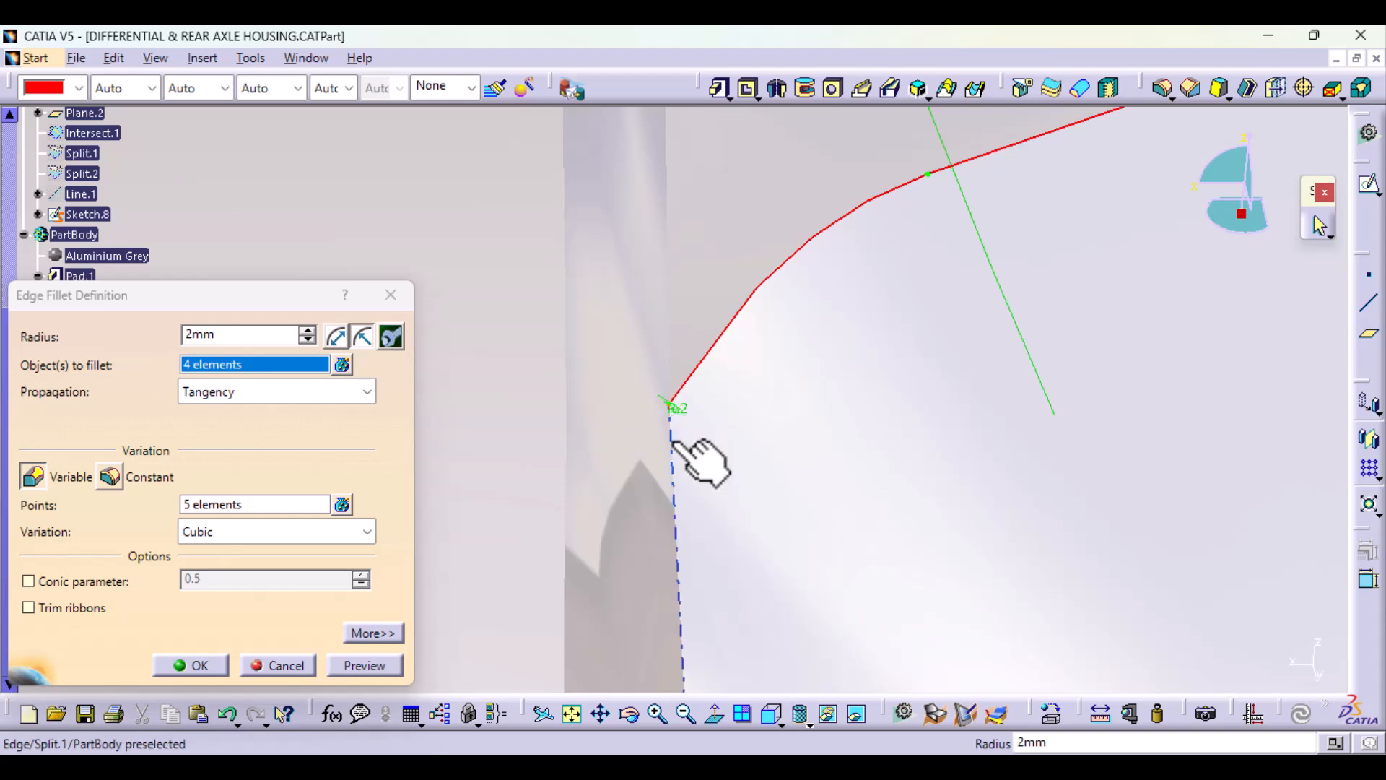
left_click(342, 504)
middle_click_drag(725, 578, 907, 371)
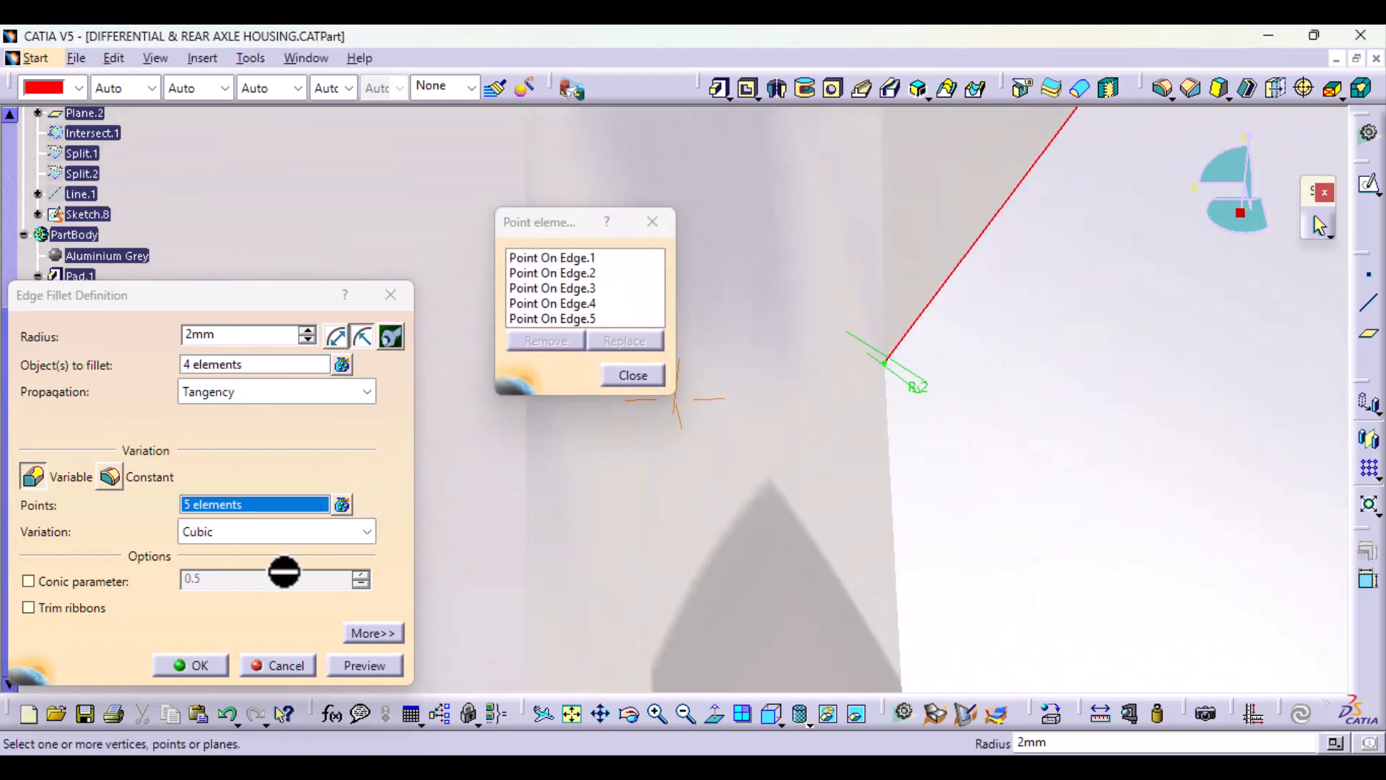
left_click(882, 367)
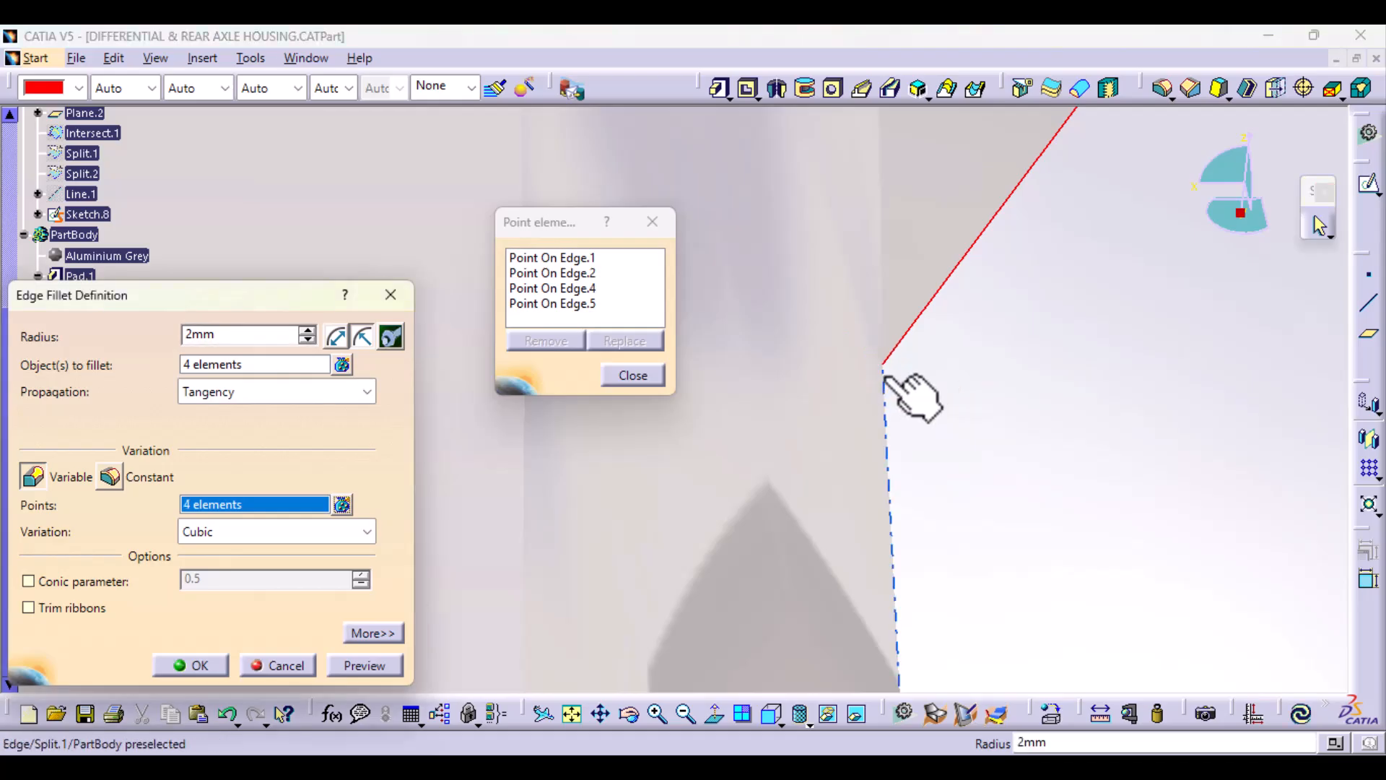
left_click(909, 323)
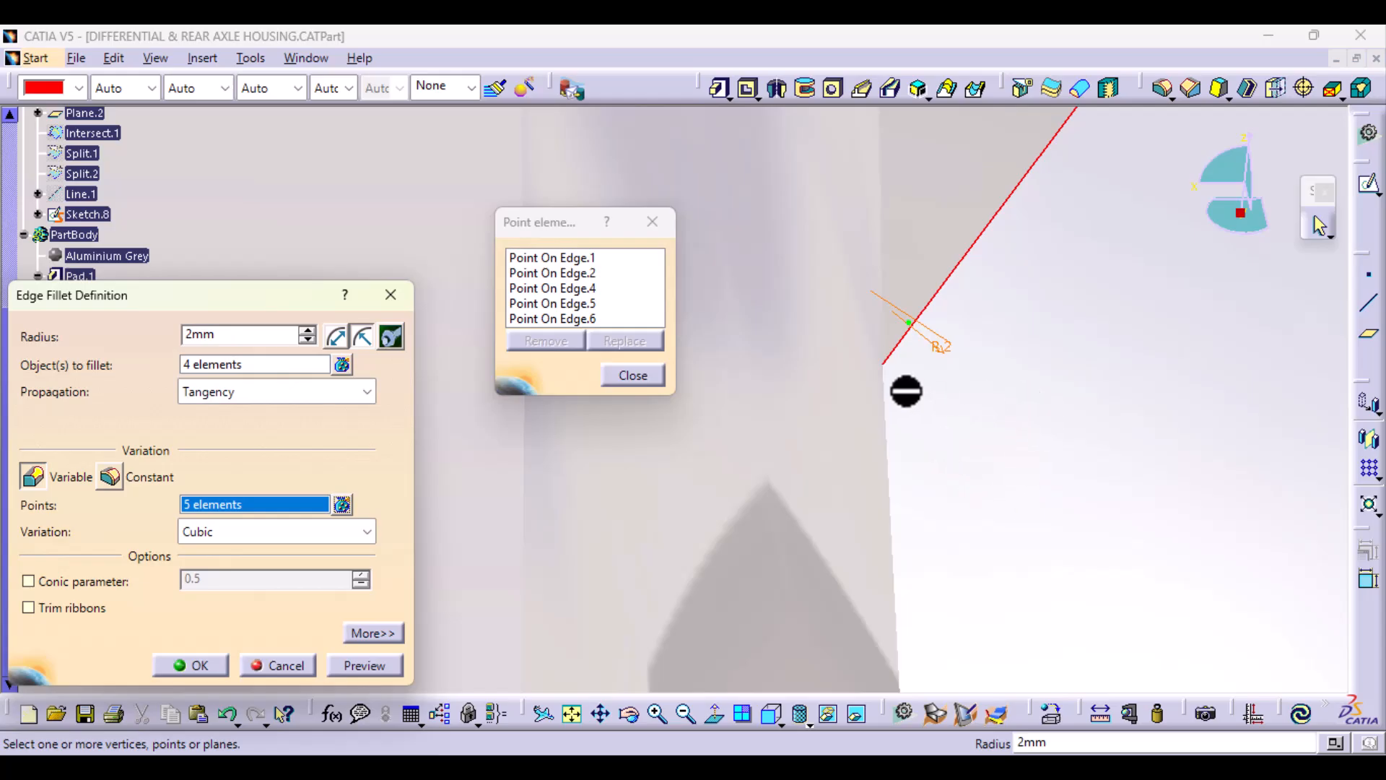
Step: Replace the radius point at the opposite outer end of the junction with a 2 mm point slightly inward along the edge
middle_click_drag(1001, 378, 1035, 618)
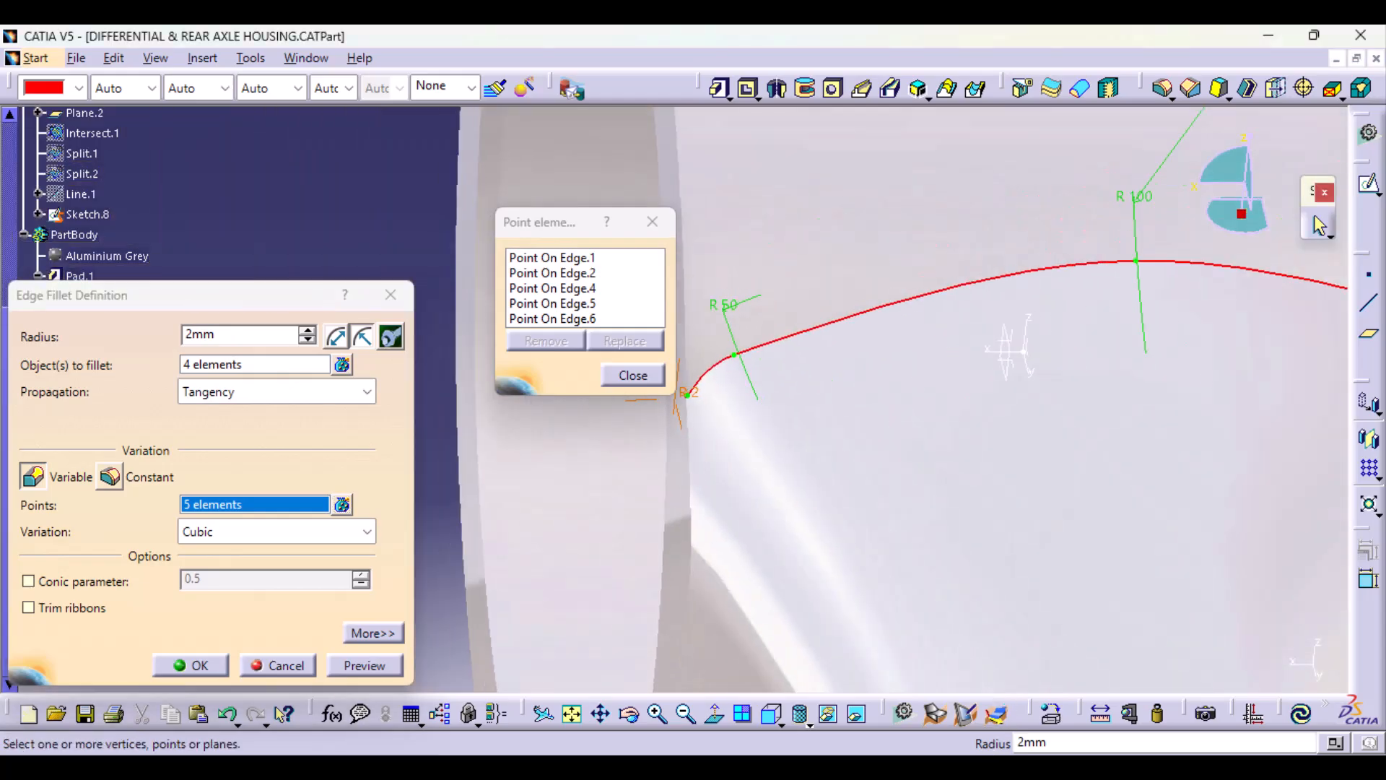
middle_click_drag(1024, 440, 682, 505)
middle_click_drag(814, 479, 991, 394)
middle_click_drag(1088, 486, 408, 553)
middle_click_drag(858, 539, 813, 428)
left_click(836, 399)
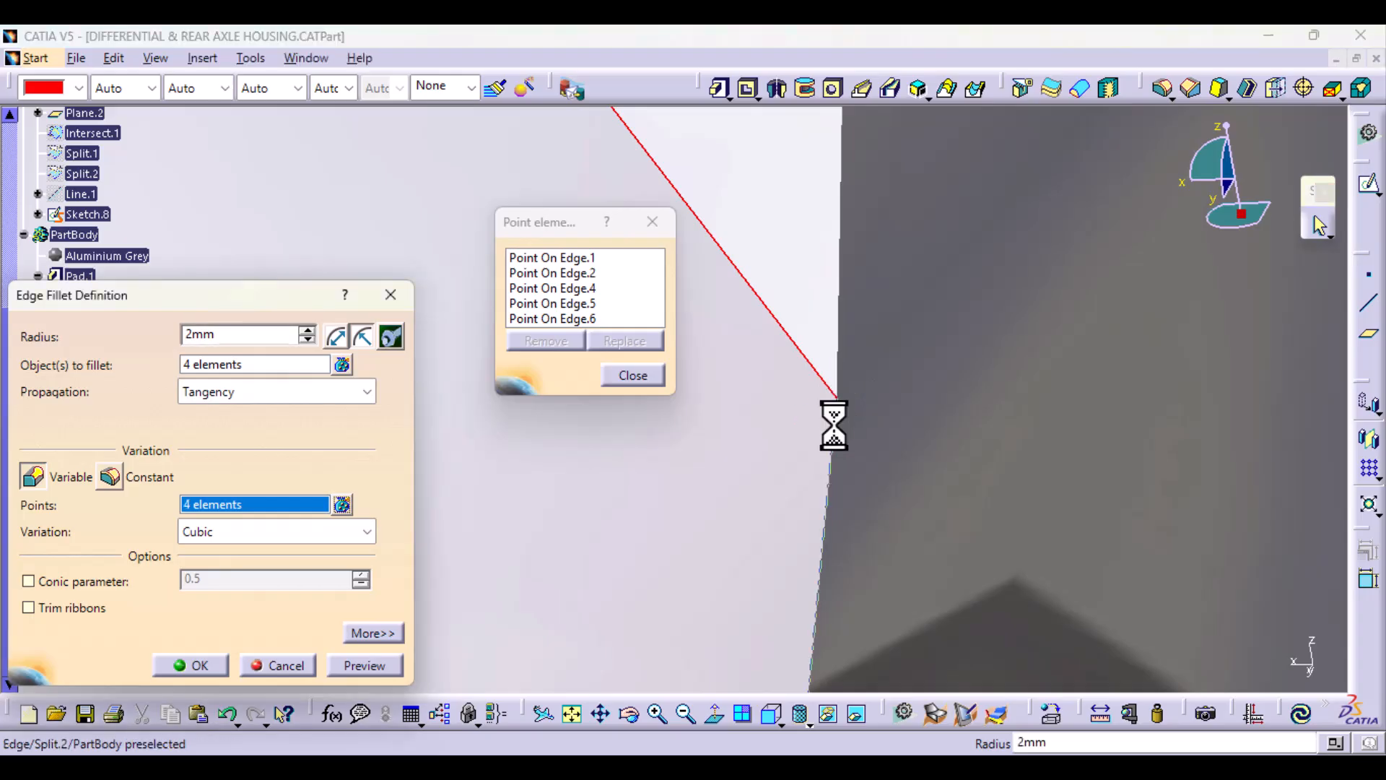
left_click(780, 312)
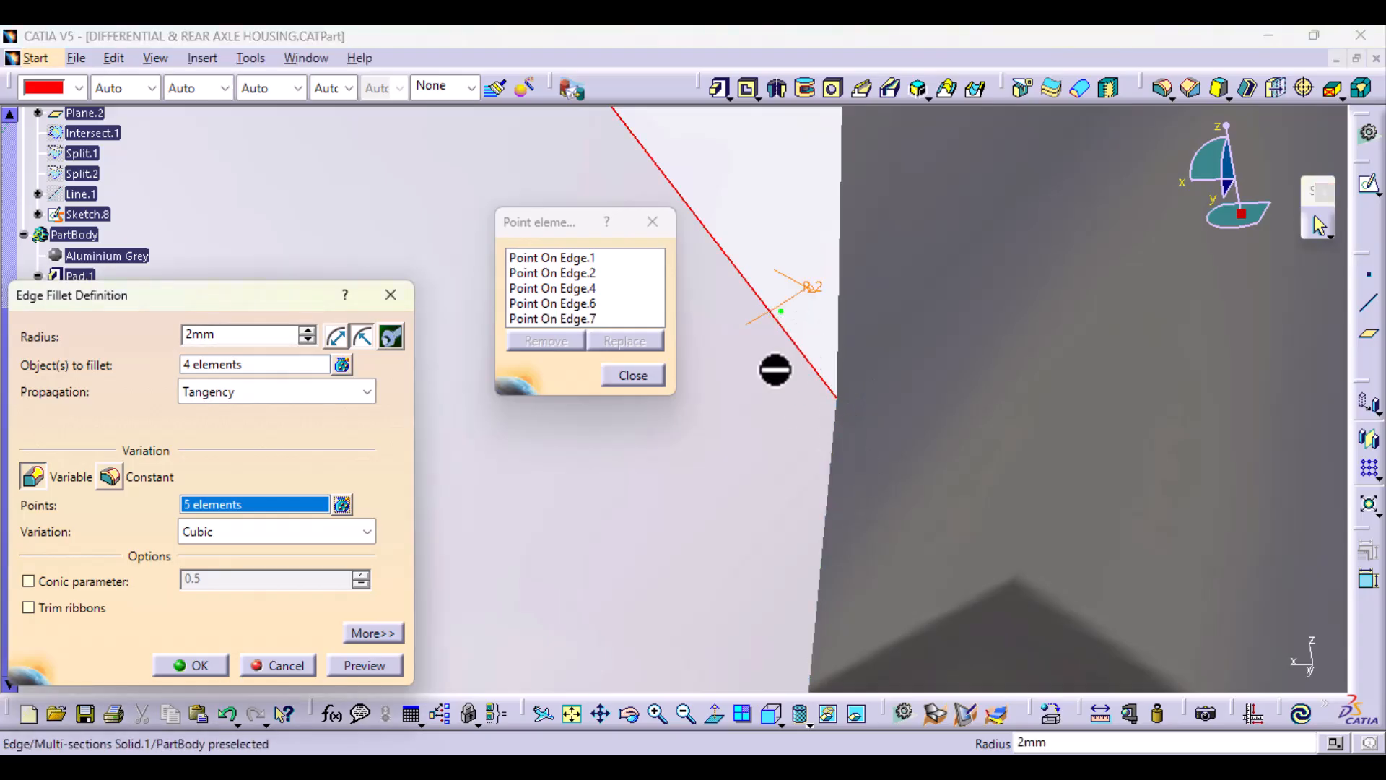
Step: Preview the variable fillet with the moved end points, inspect both ends, apply the edit and dismiss the warning
left_click(633, 374)
left_click(365, 665)
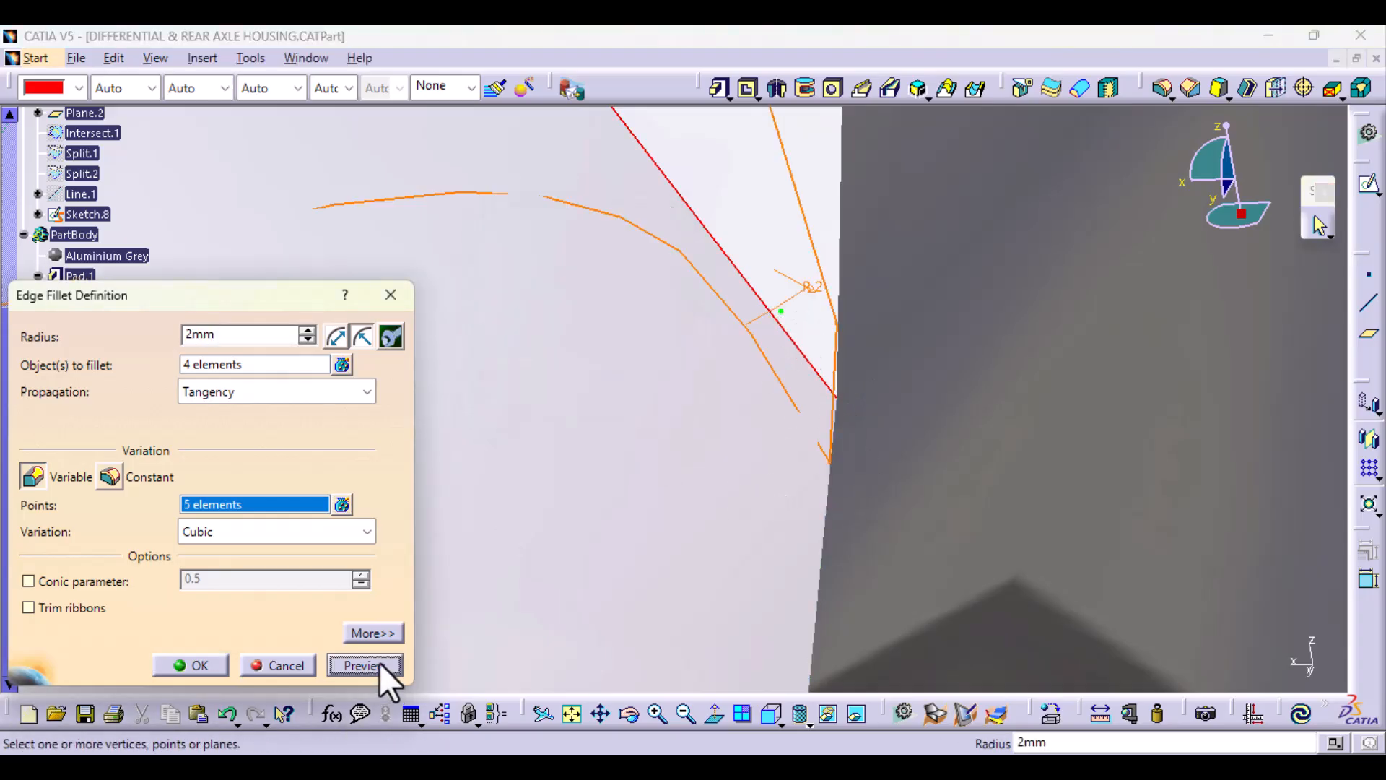
middle_click_drag(661, 542, 656, 711)
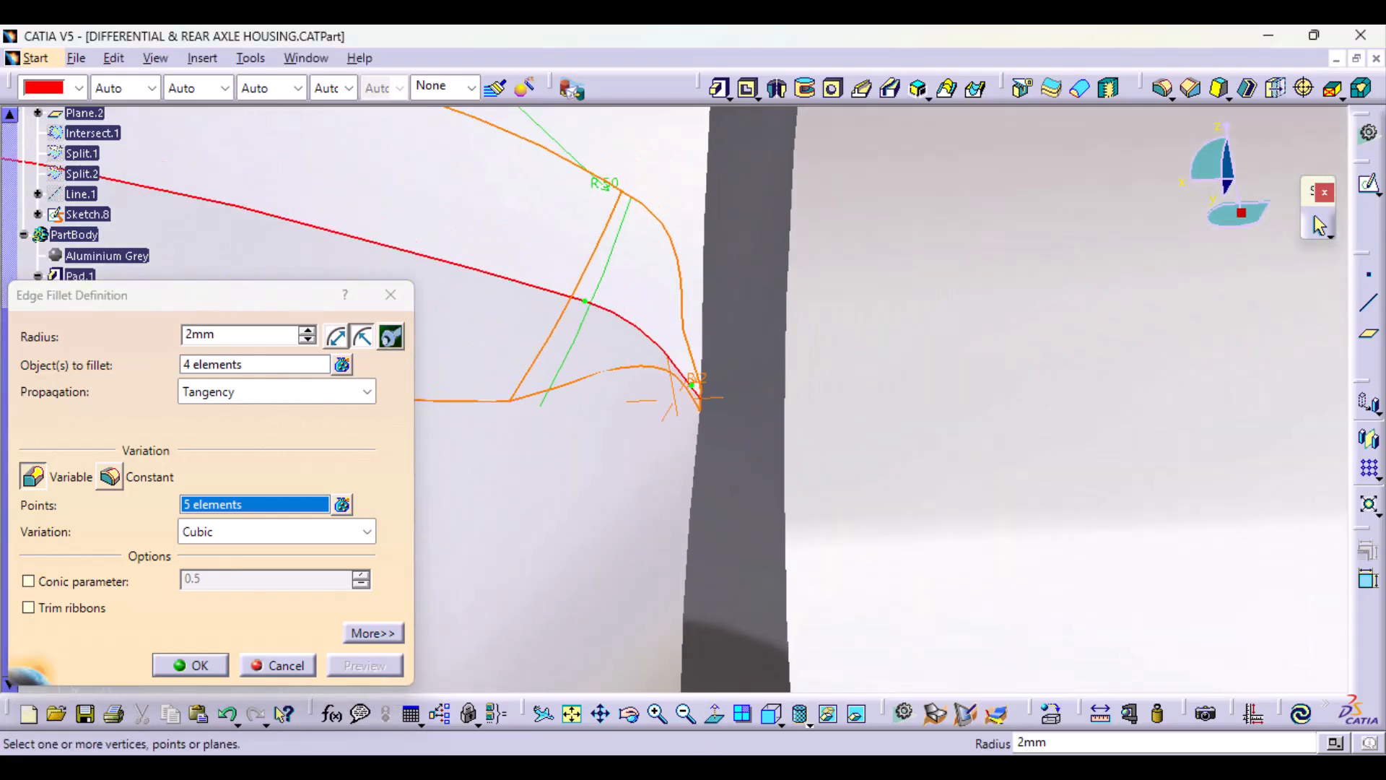
middle_click_drag(579, 517, 1225, 635)
middle_click_drag(709, 528, 1384, 506)
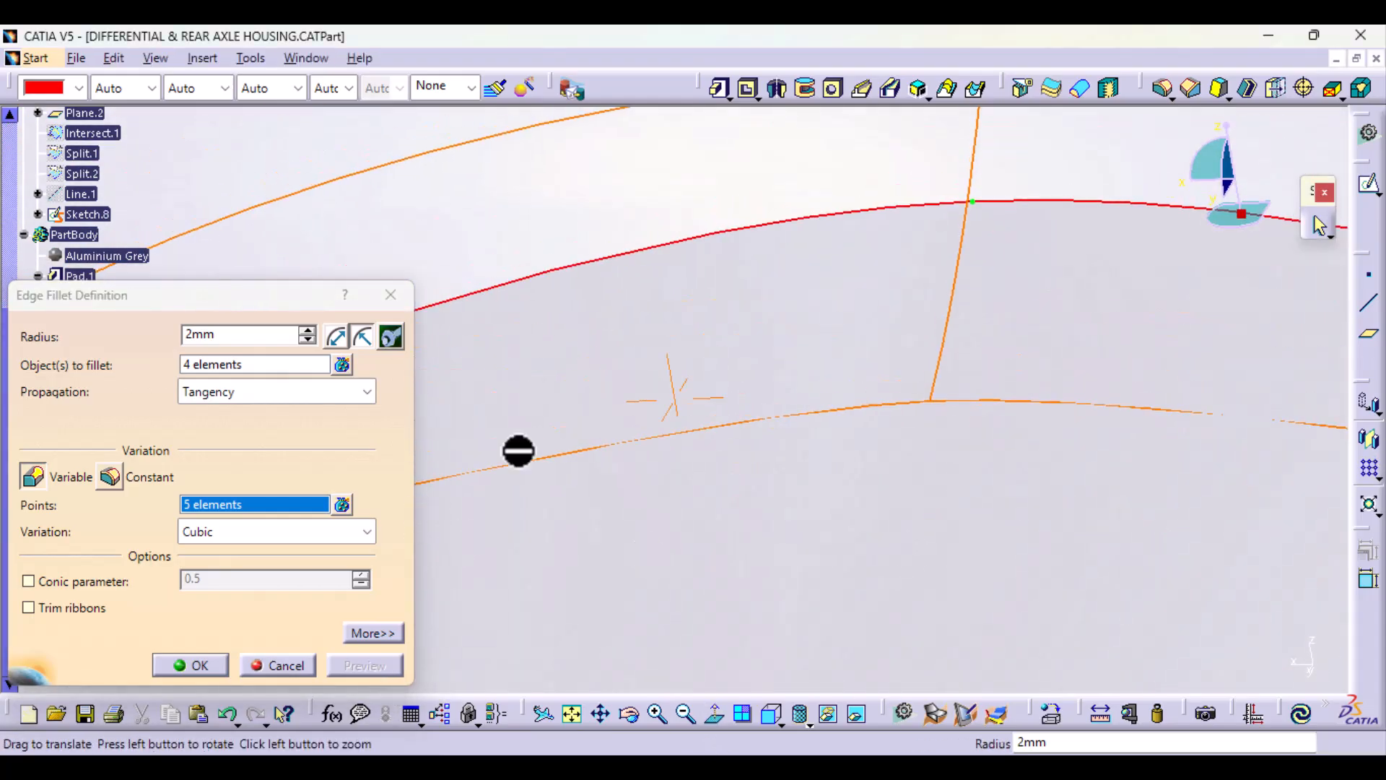
middle_click_drag(517, 452, 1328, 284)
middle_click_drag(814, 457, 863, 163, "ctrl")
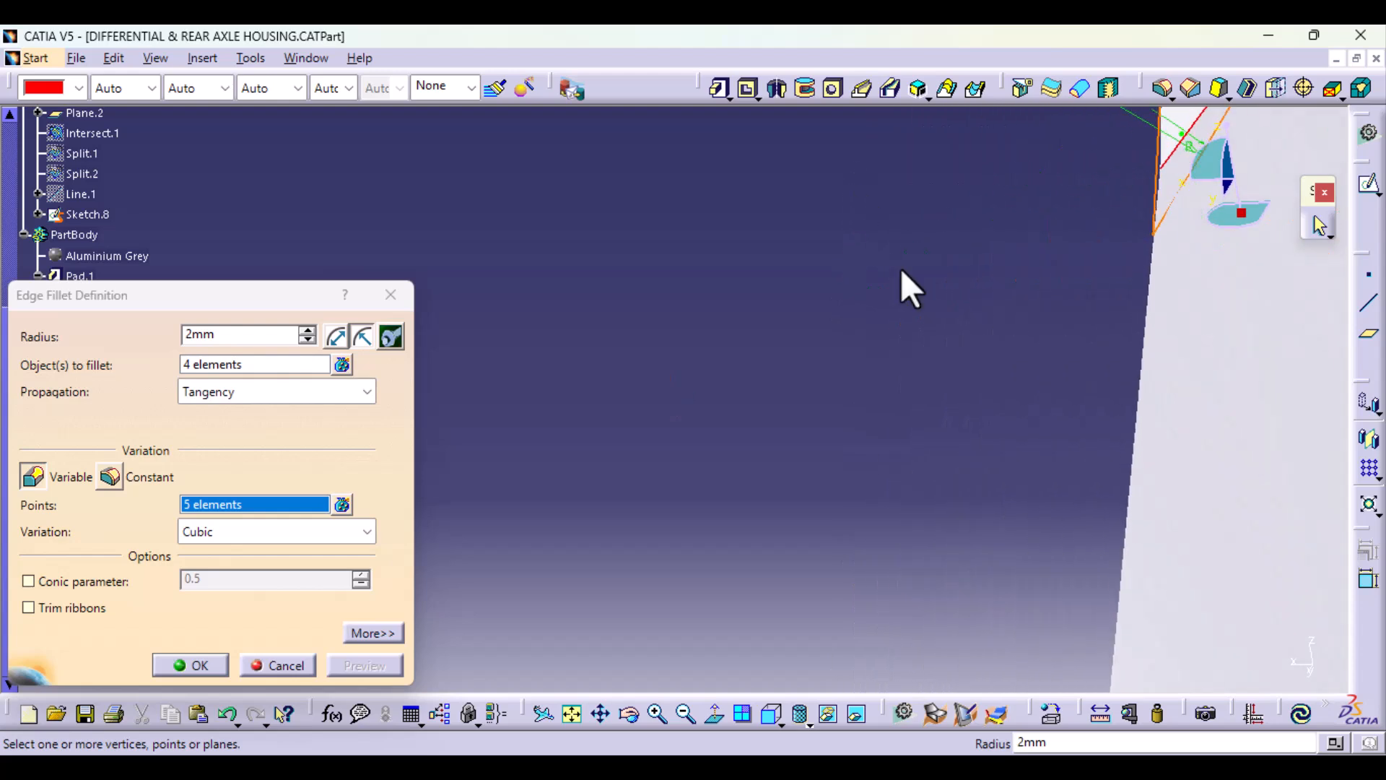
mouse_move(837, 317)
middle_mouse_down()
mouse_move(637, 436)
mouse_move(589, 562)
middle_mouse_up()
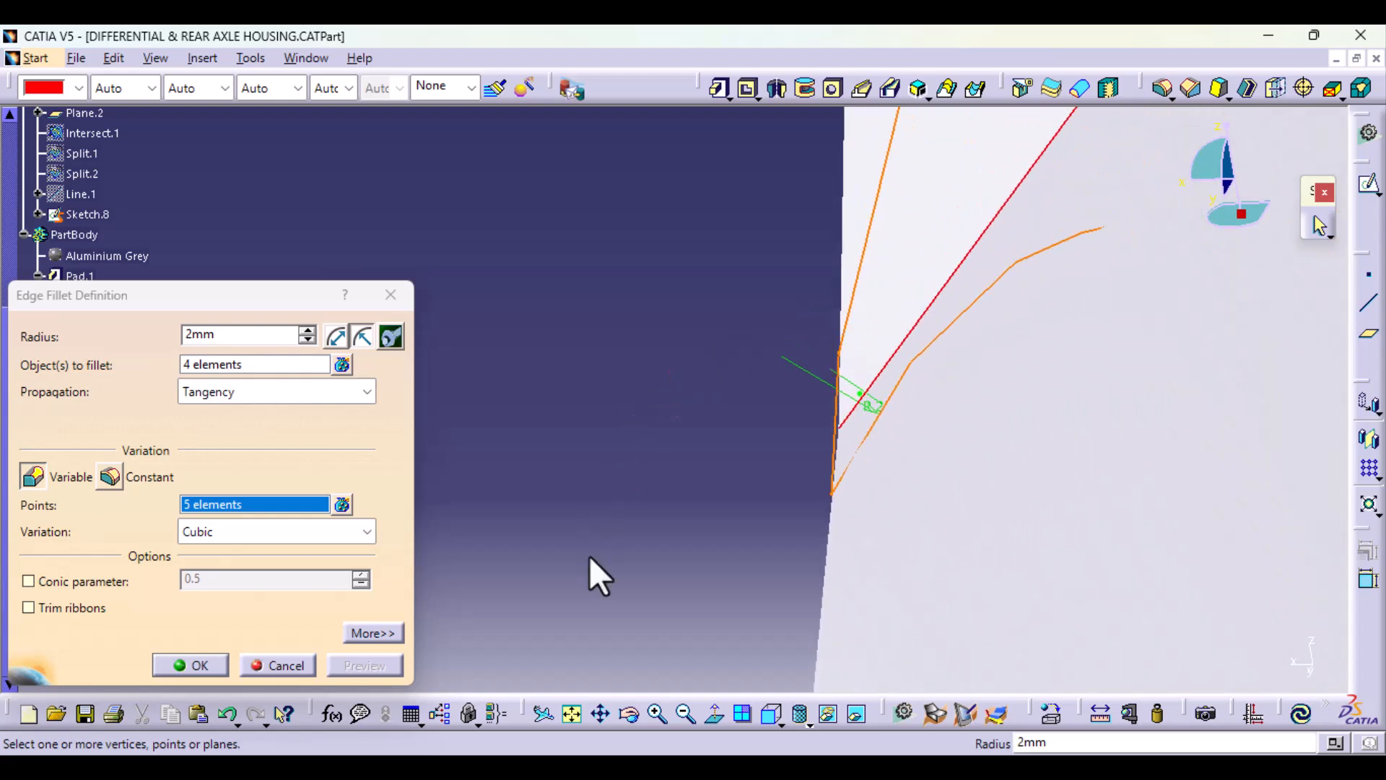
left_click(200, 665)
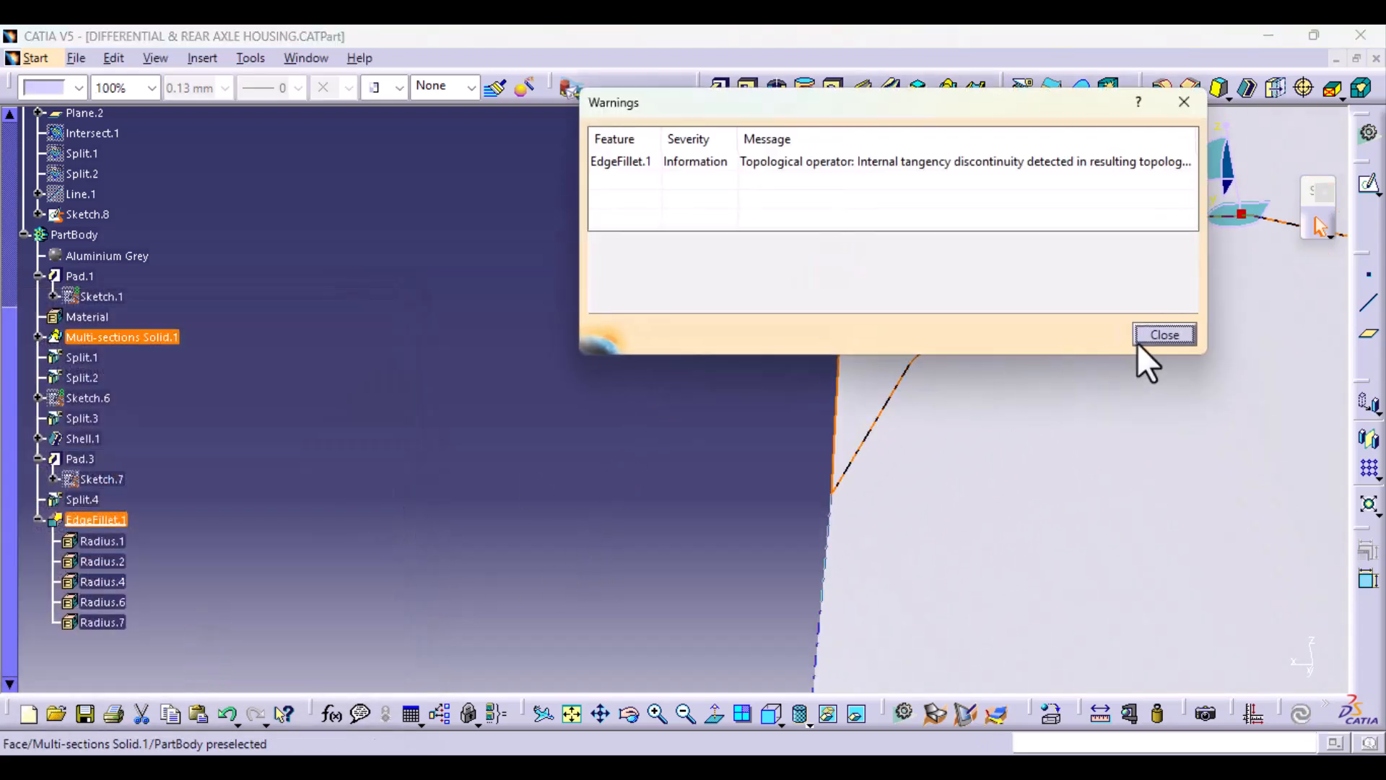
left_click(1165, 330)
Step: Reopen the junction edge fillet and remove the 50 mm radius point where the long edge meets the short corner edge
middle_click_drag(650, 465, 647, 549, "ctrl")
middle_click_drag(944, 504, 671, 587)
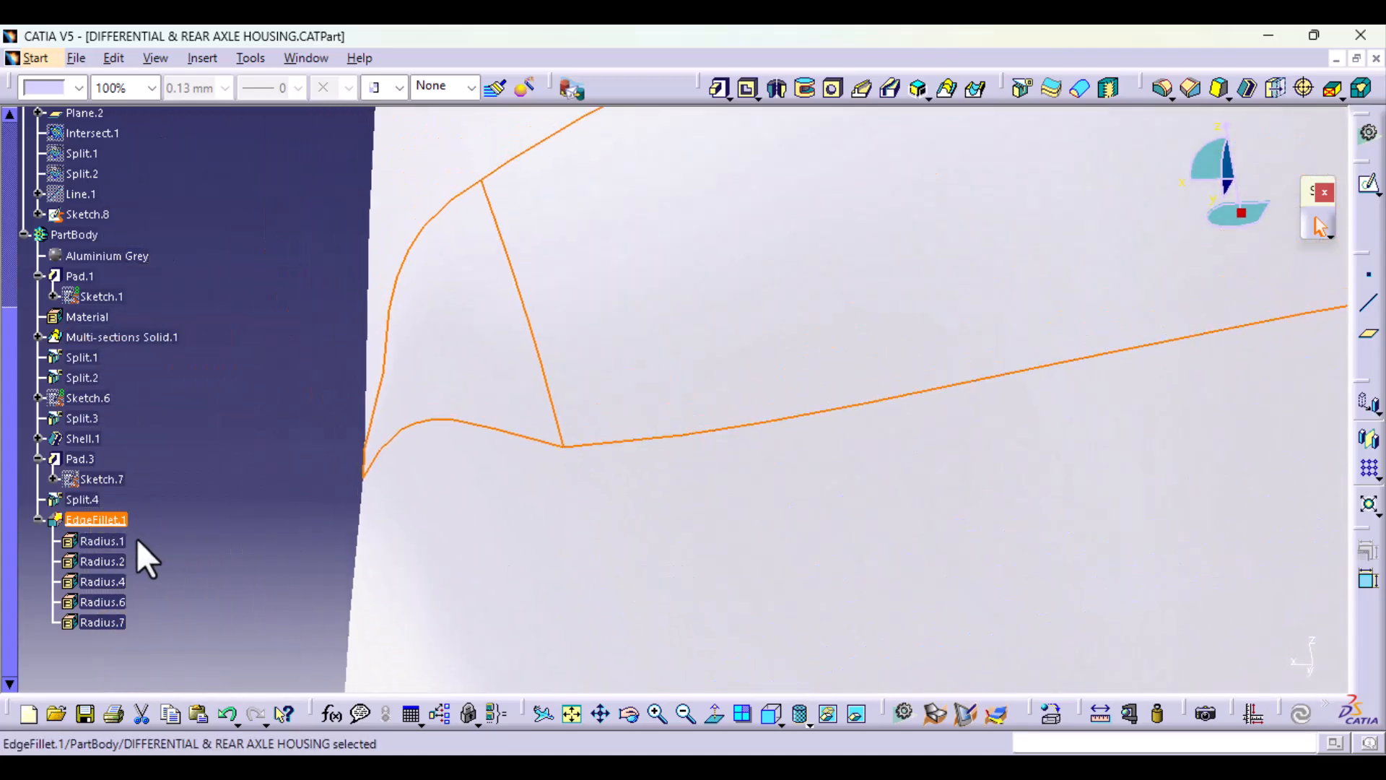
double_click(109, 519)
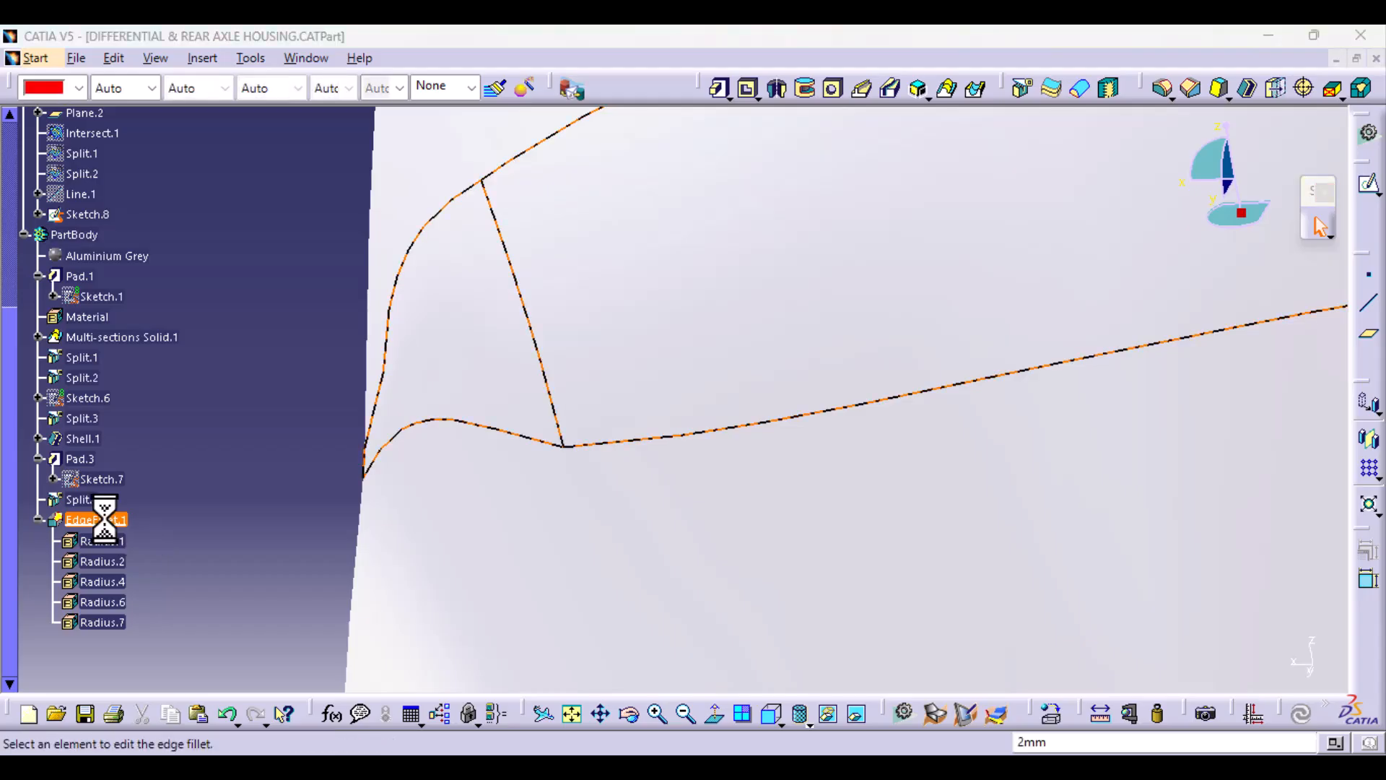
mouse_move(708, 513)
middle_mouse_down()
mouse_move(953, 542)
mouse_move(919, 618)
mouse_move(804, 619)
mouse_move(738, 594)
middle_mouse_up()
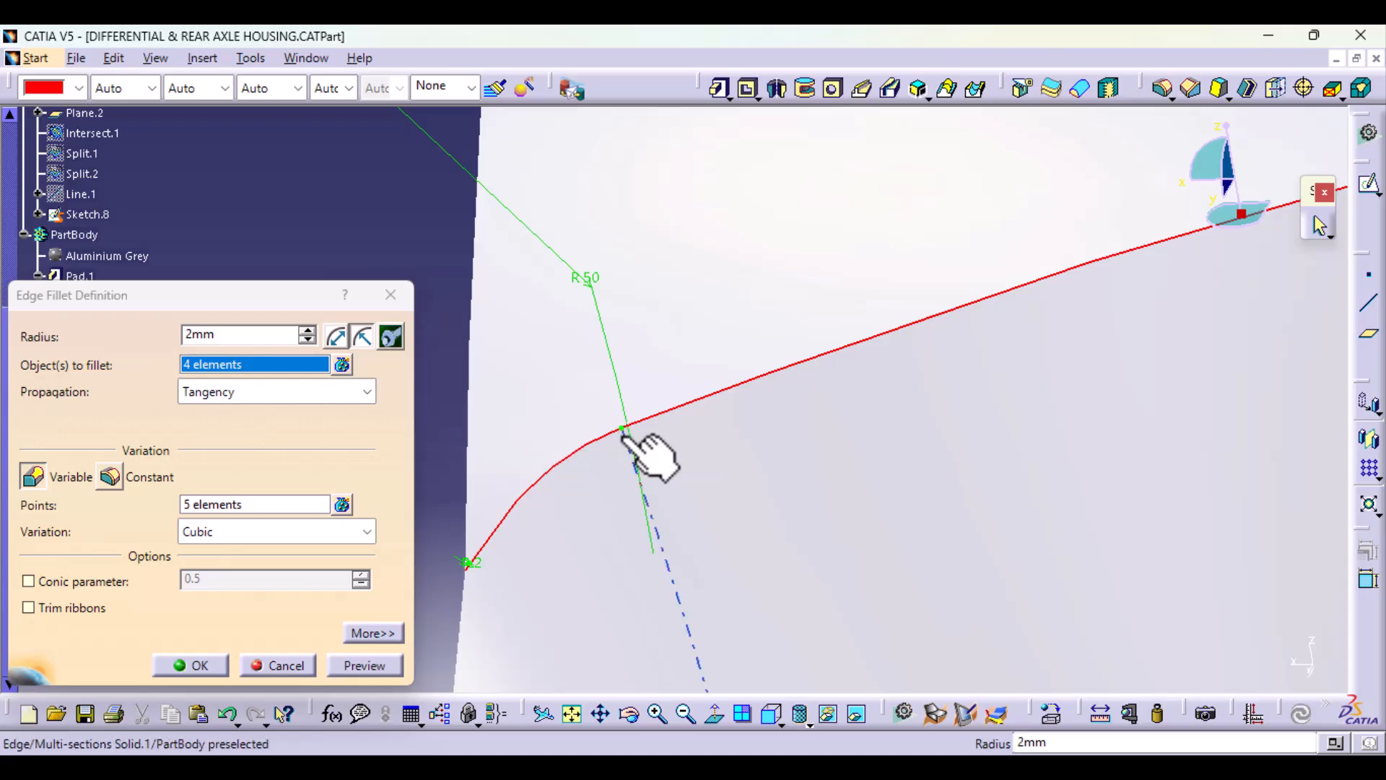
middle_click_drag(656, 578, 557, 375)
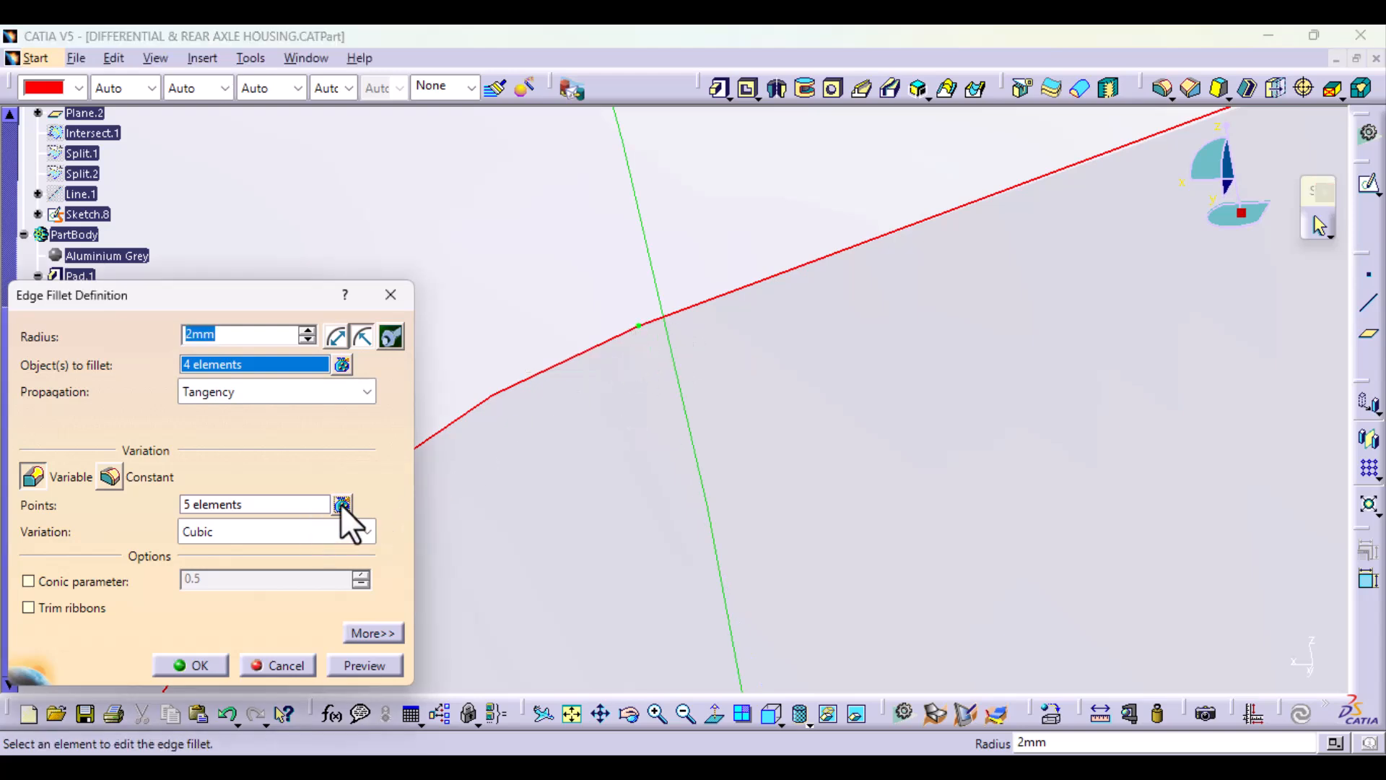
left_click(342, 504)
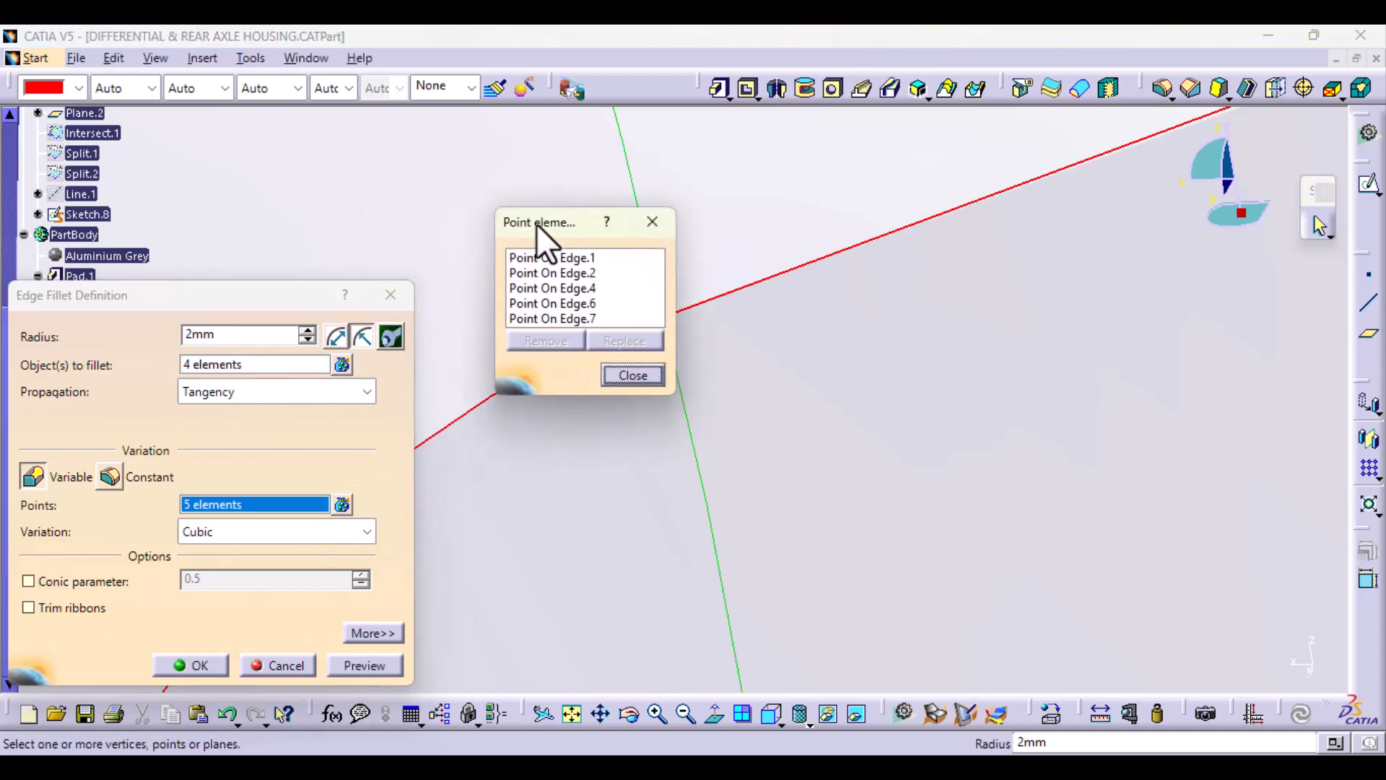
left_click_drag(567, 216, 431, 213)
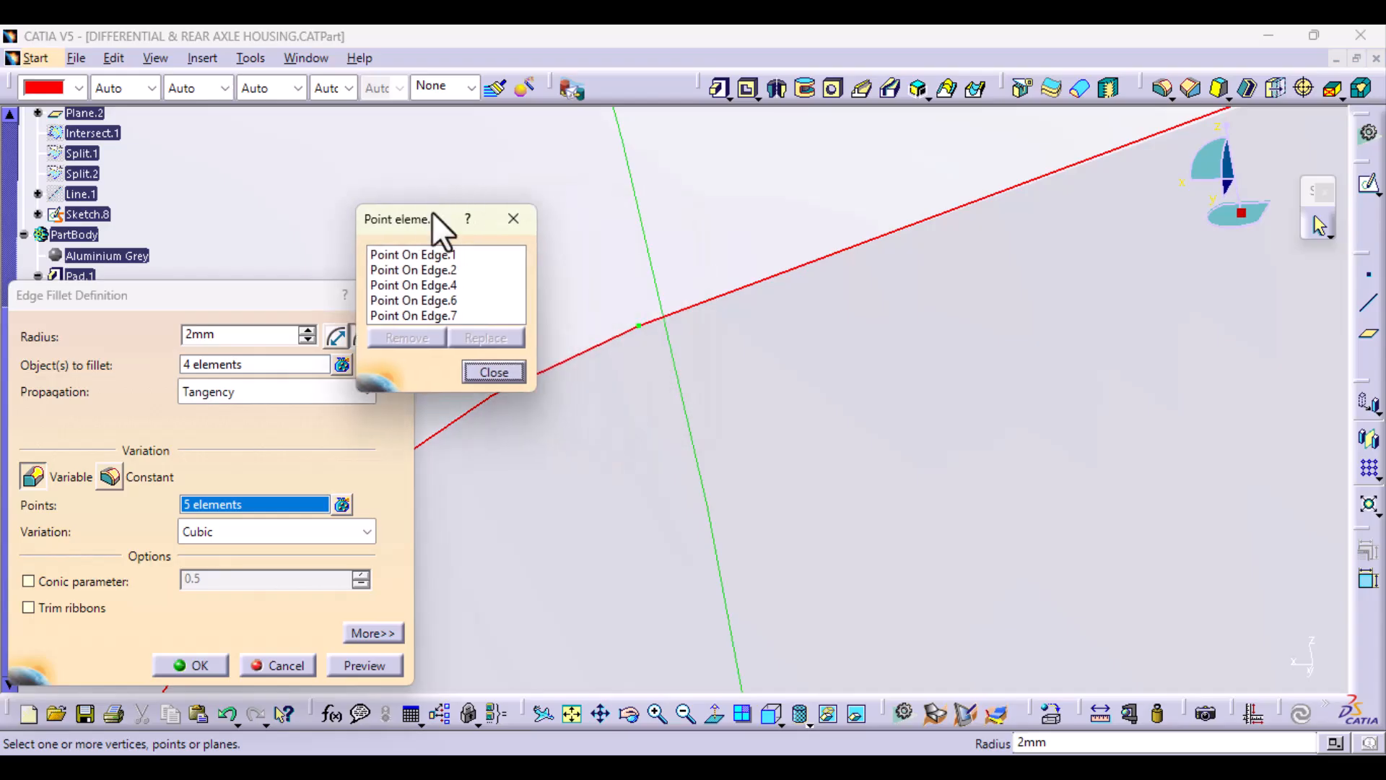
left_click(643, 336)
Step: Add a radius point partway along the long edge, between the corner and the 100 mm point, and set it to 80 mm
middle_click_drag(806, 643, 772, 695)
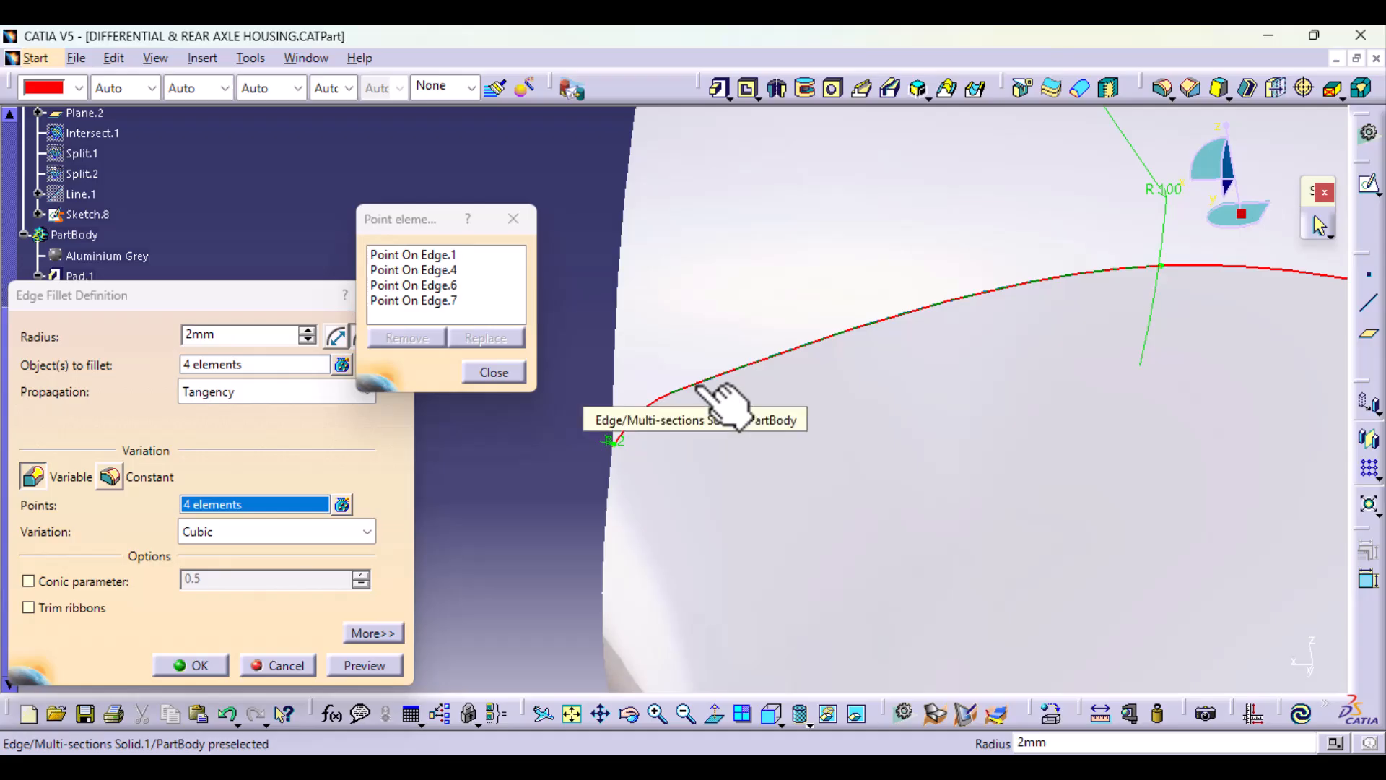
left_click(697, 381)
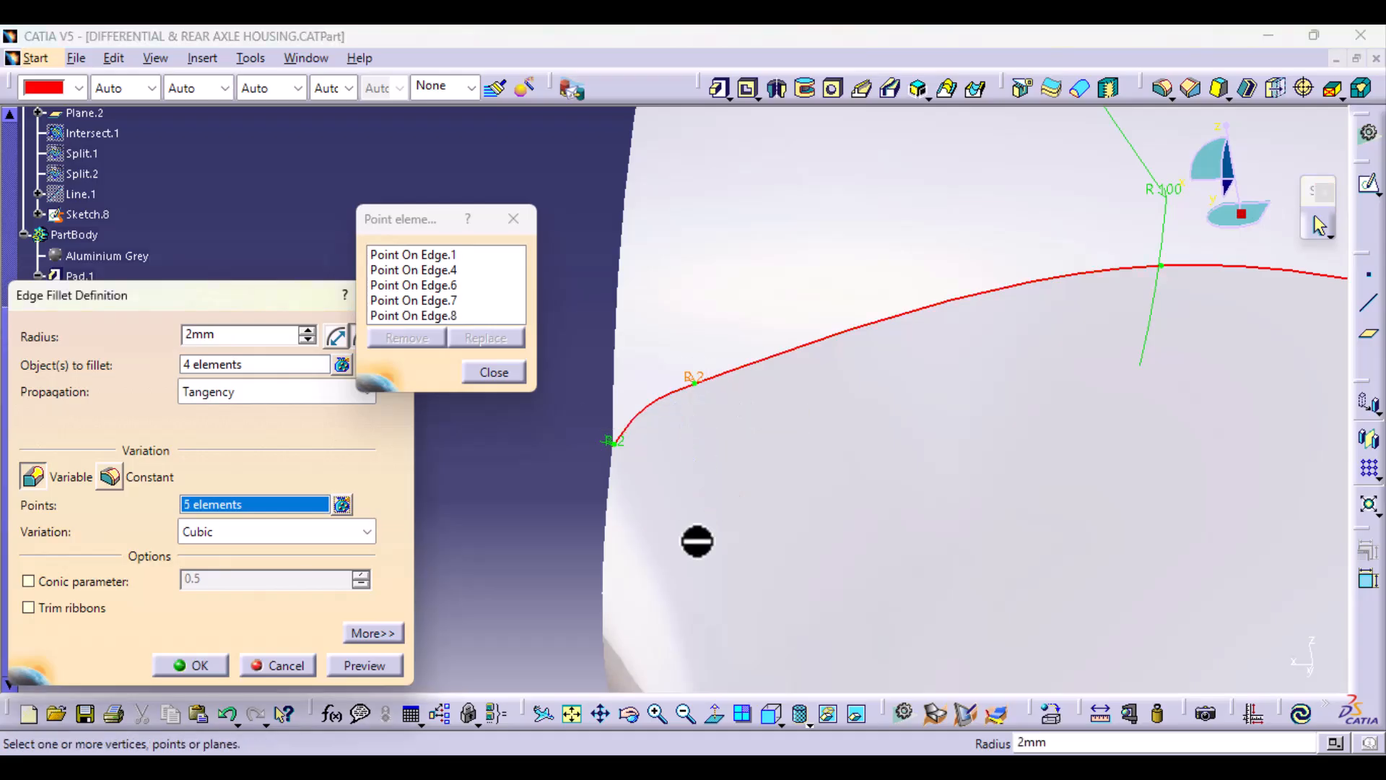
left_click(695, 388)
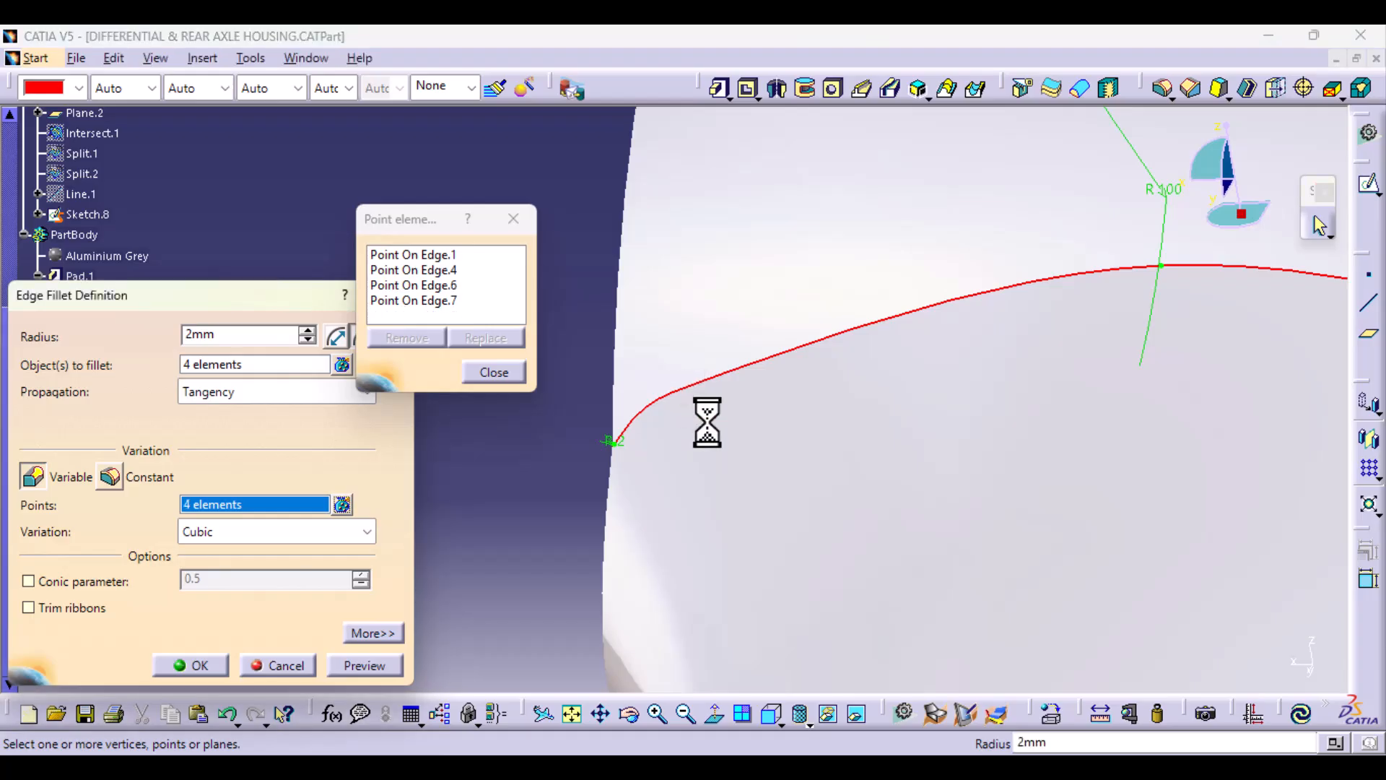
left_click(827, 333)
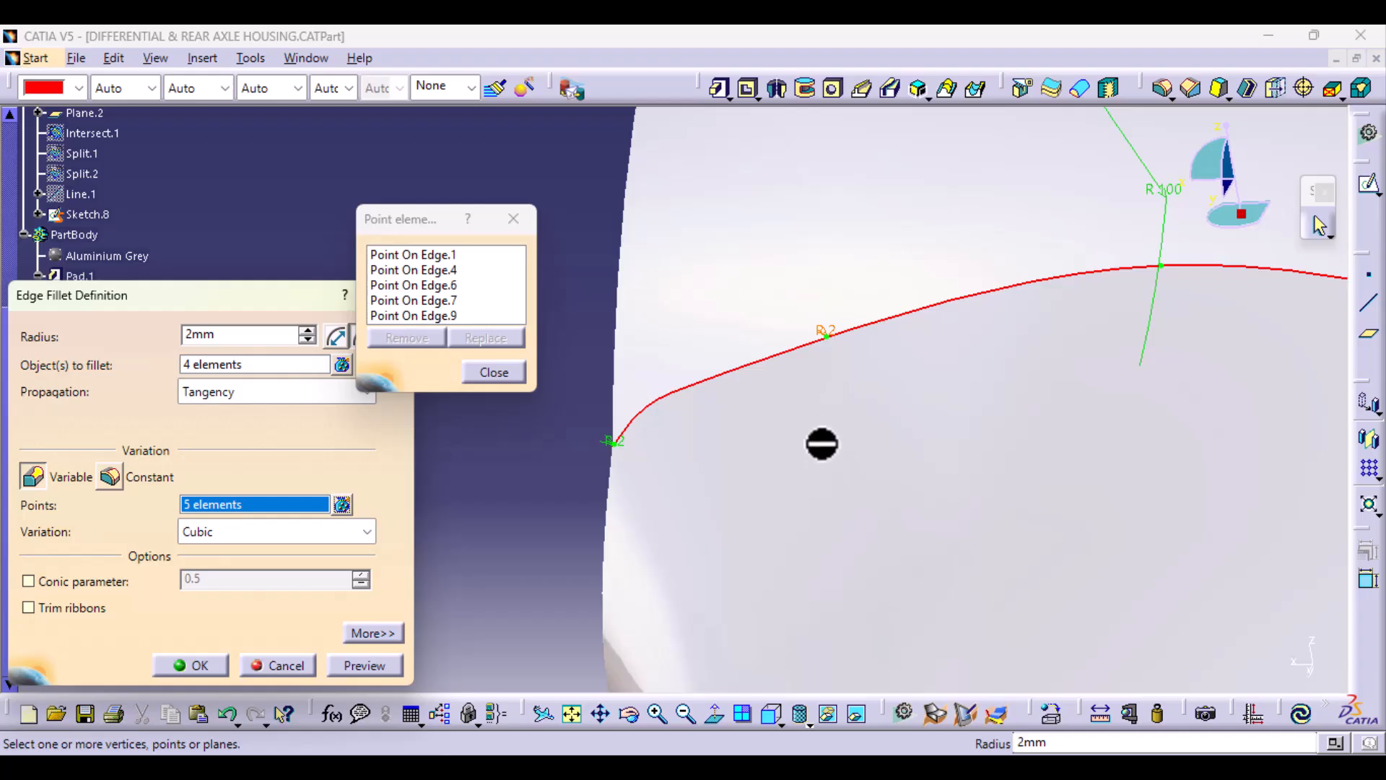
double_click(829, 331)
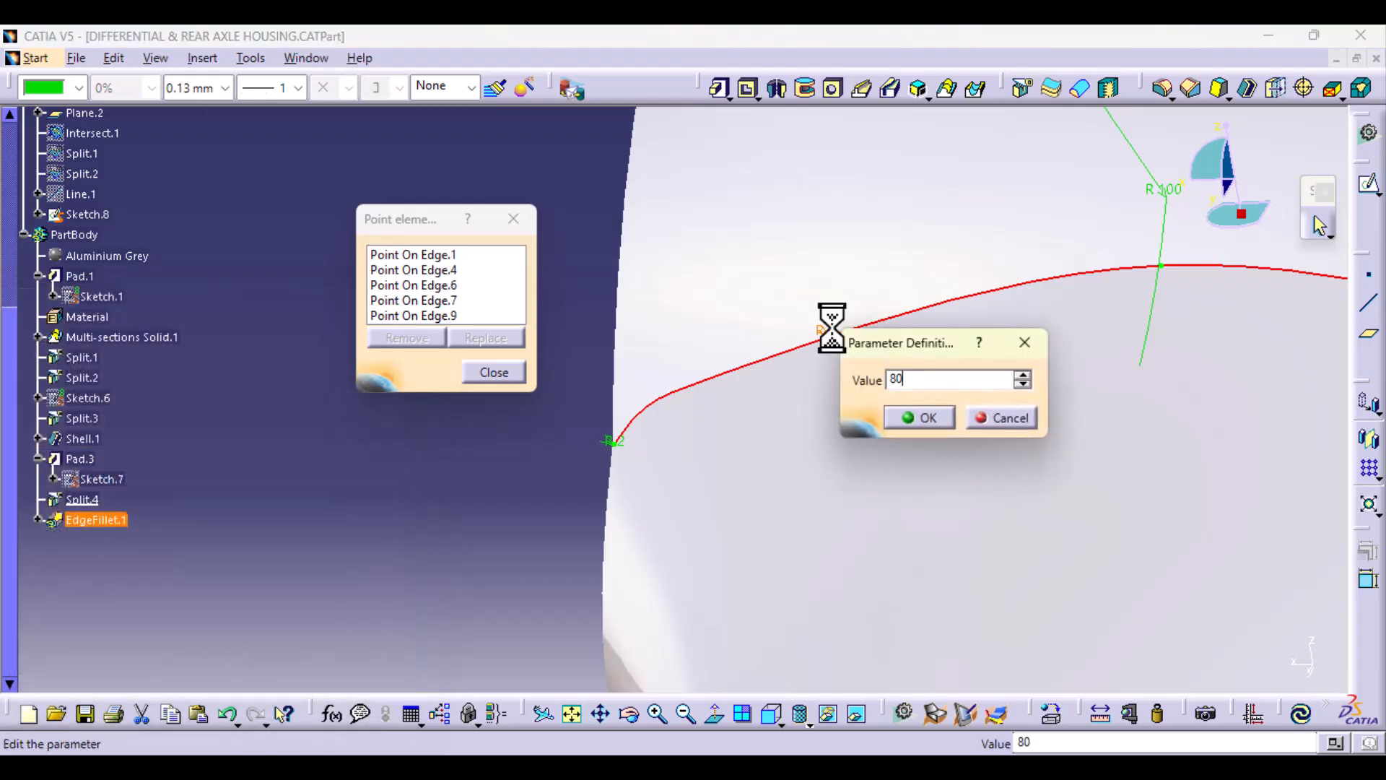
key("Return")
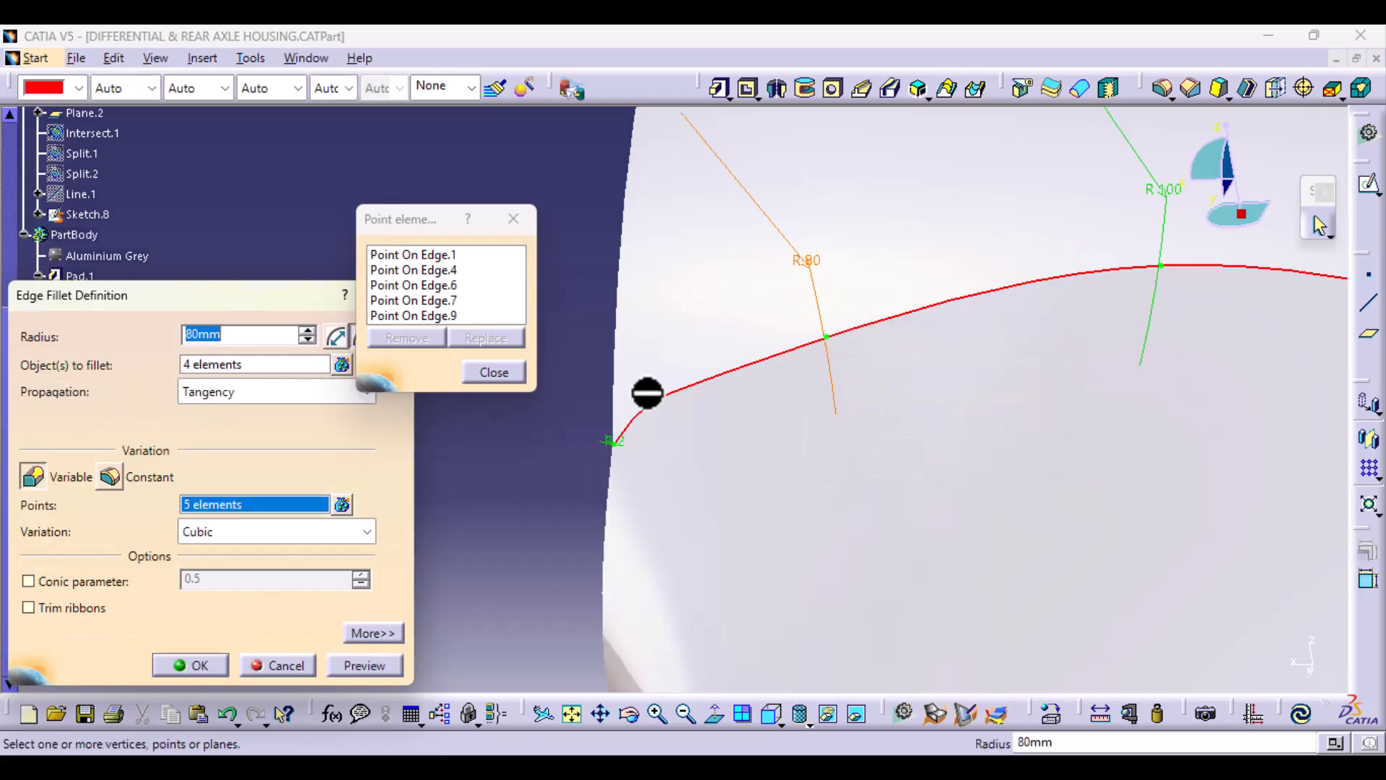
Step: Add a radius point on the short curved corner edge near the outer end and set it to 20 mm
left_click(657, 400)
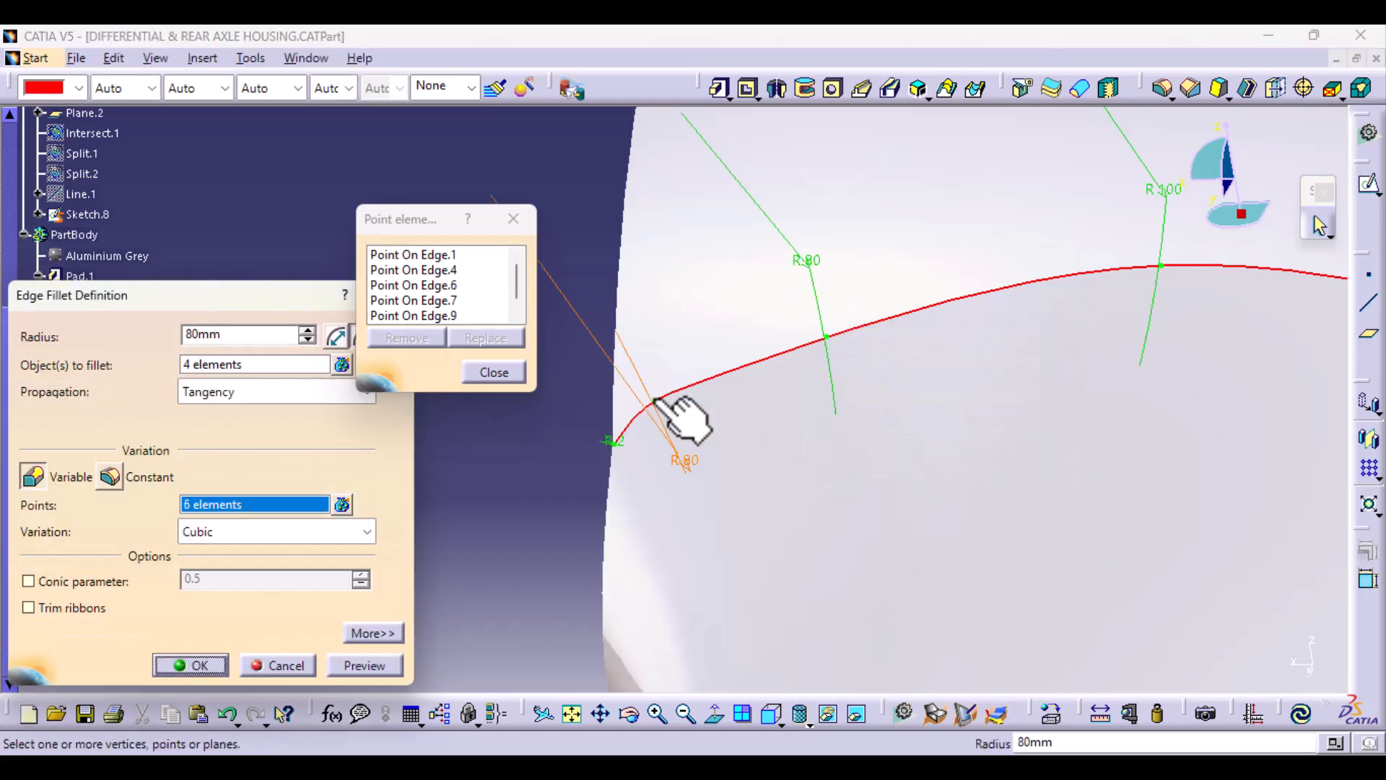
double_click(686, 459)
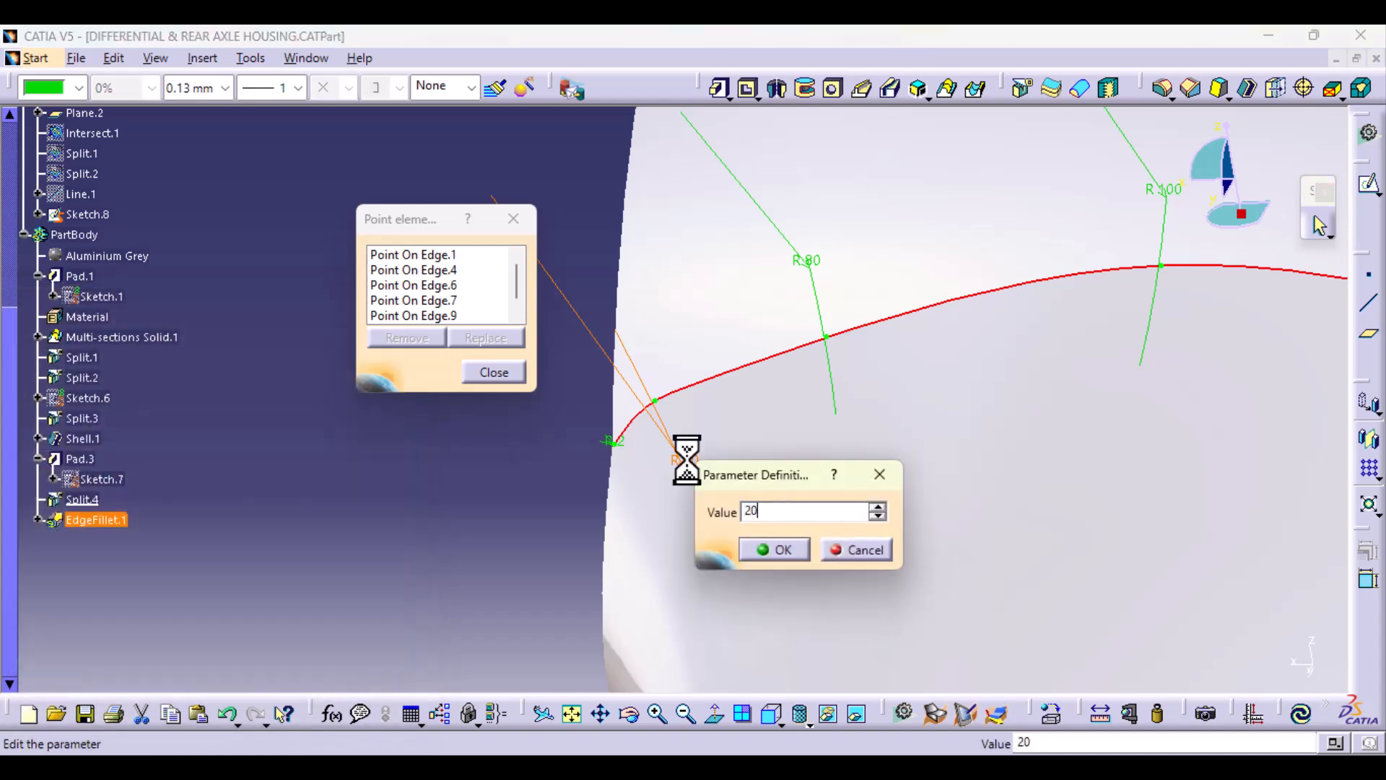
key("Return")
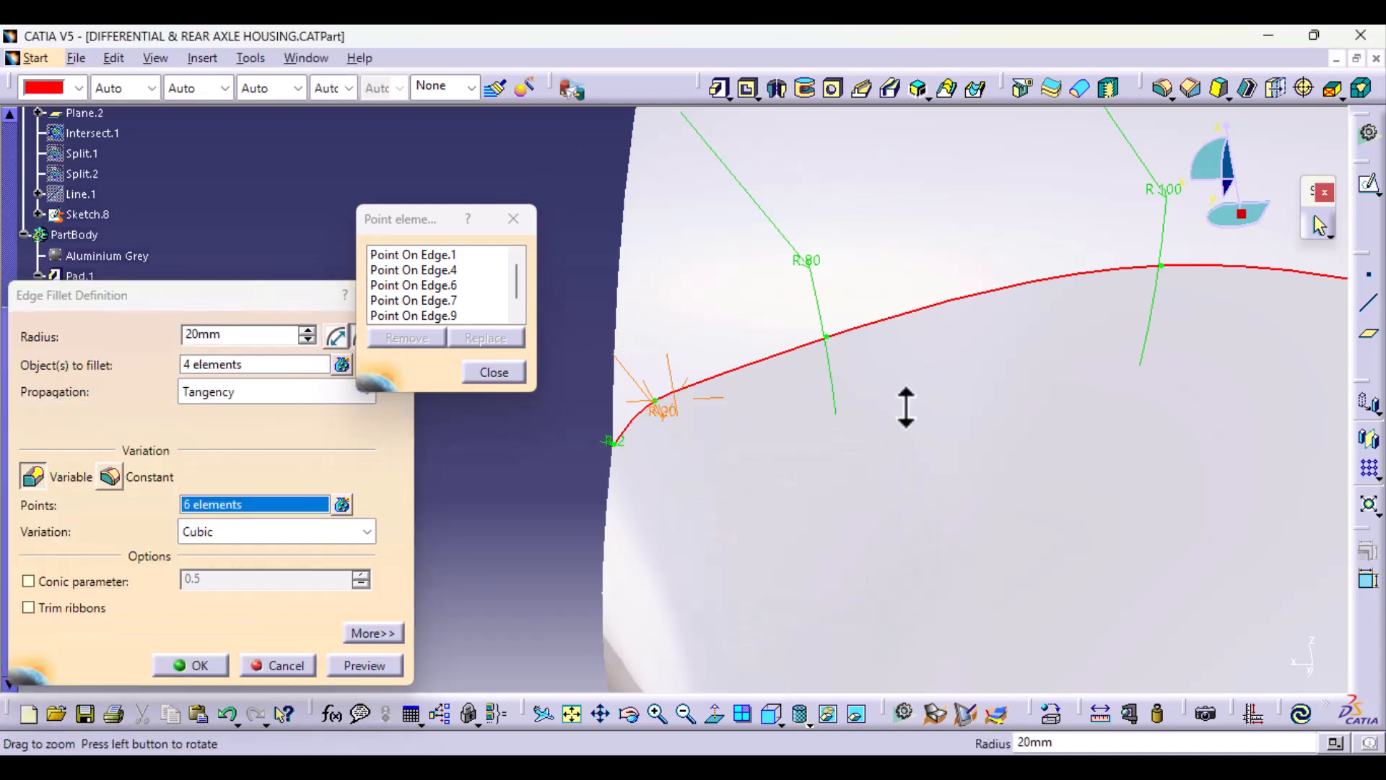
Step: Replace the 50 mm radius point at the opposite corner with a 20 mm point on the short curved edge
middle_click_drag(906, 408, 693, 549)
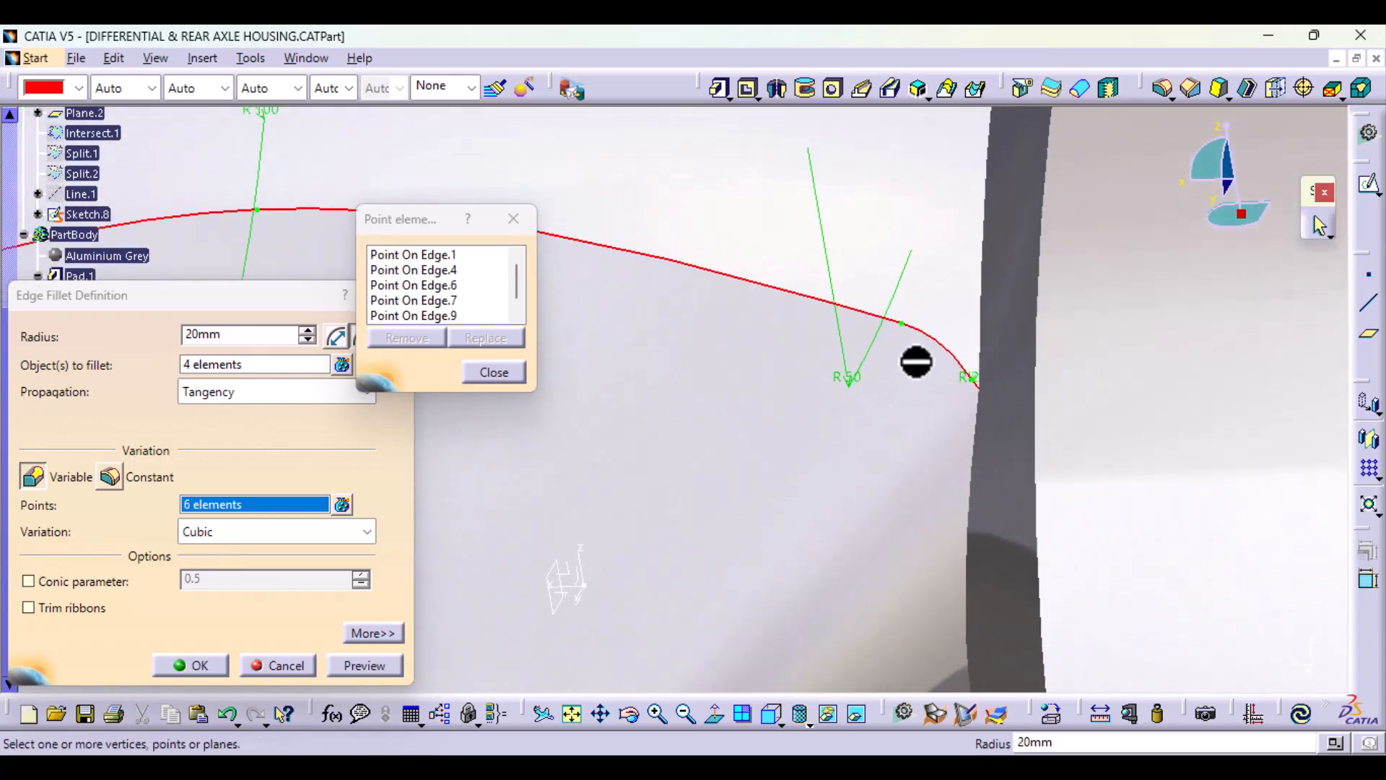
left_click(904, 325)
left_click(928, 333)
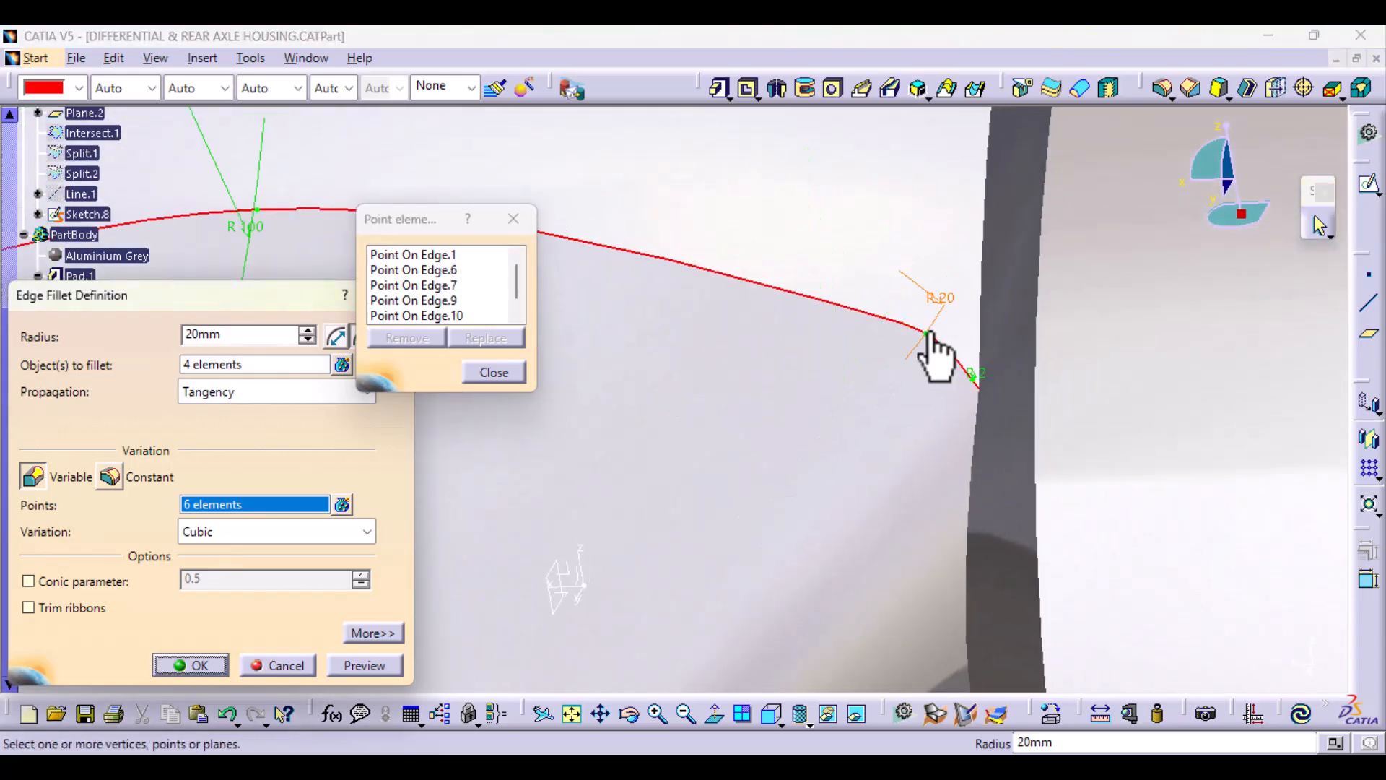
Step: Add a radius point on the long edge between the 100 mm point and the 20 mm corner, set it to 80 mm and apply the fillet
middle_click_drag(566, 298, 968, 441)
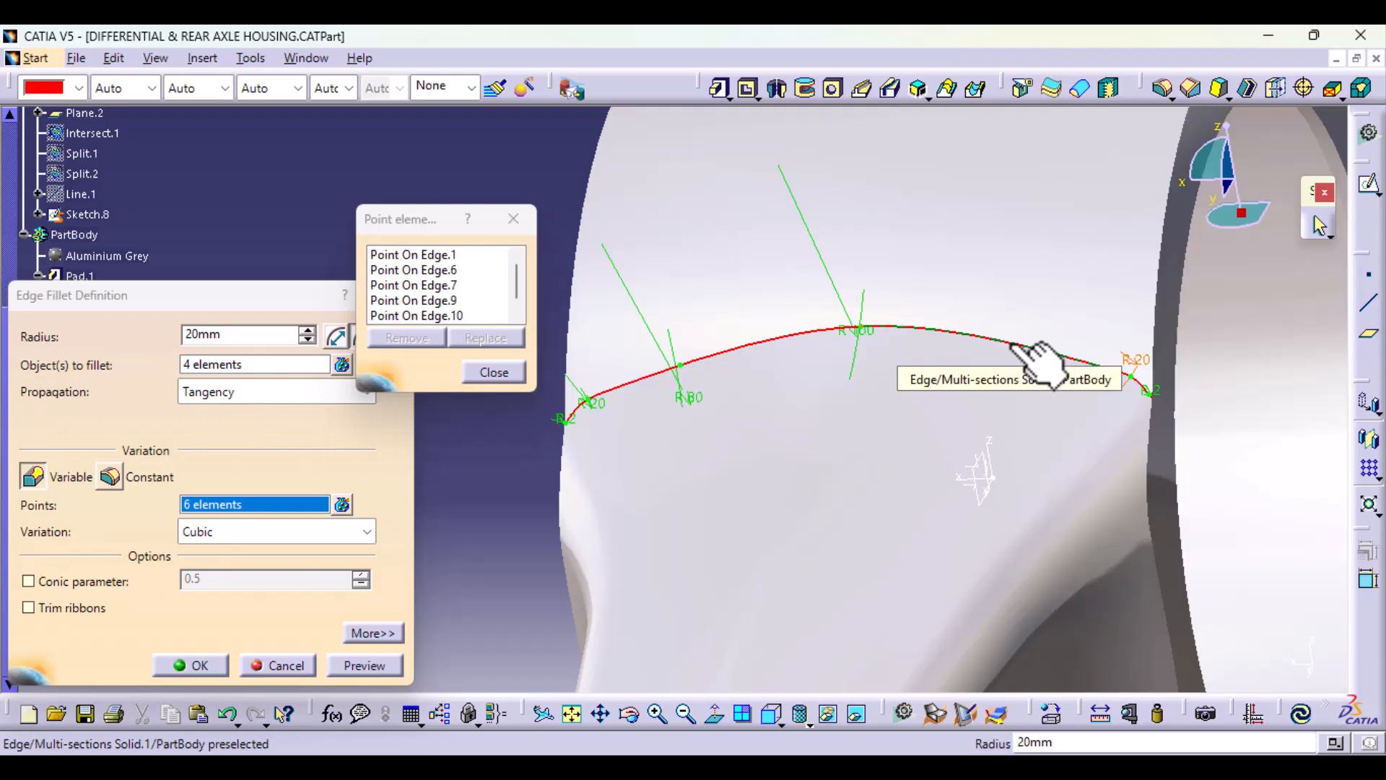
left_click(1011, 343)
double_click(1014, 326)
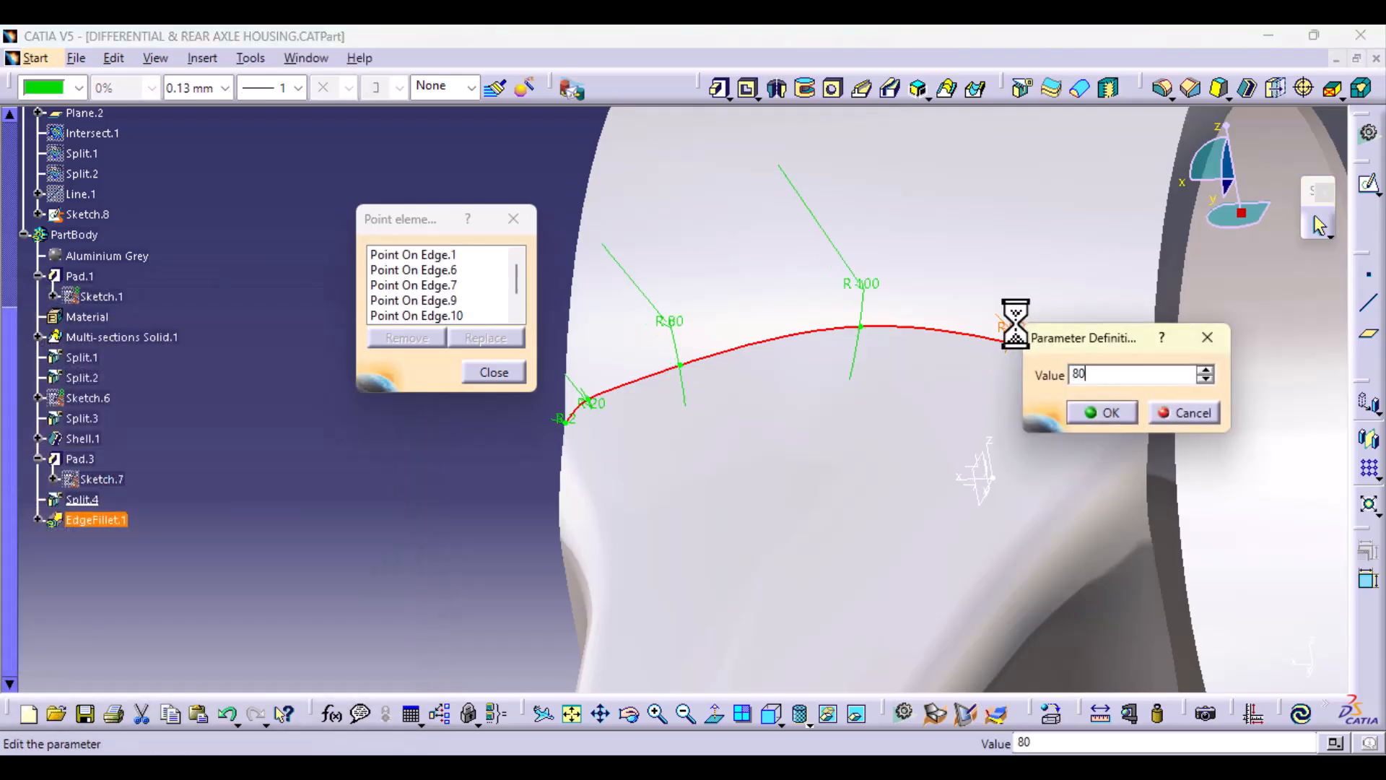
key("Return")
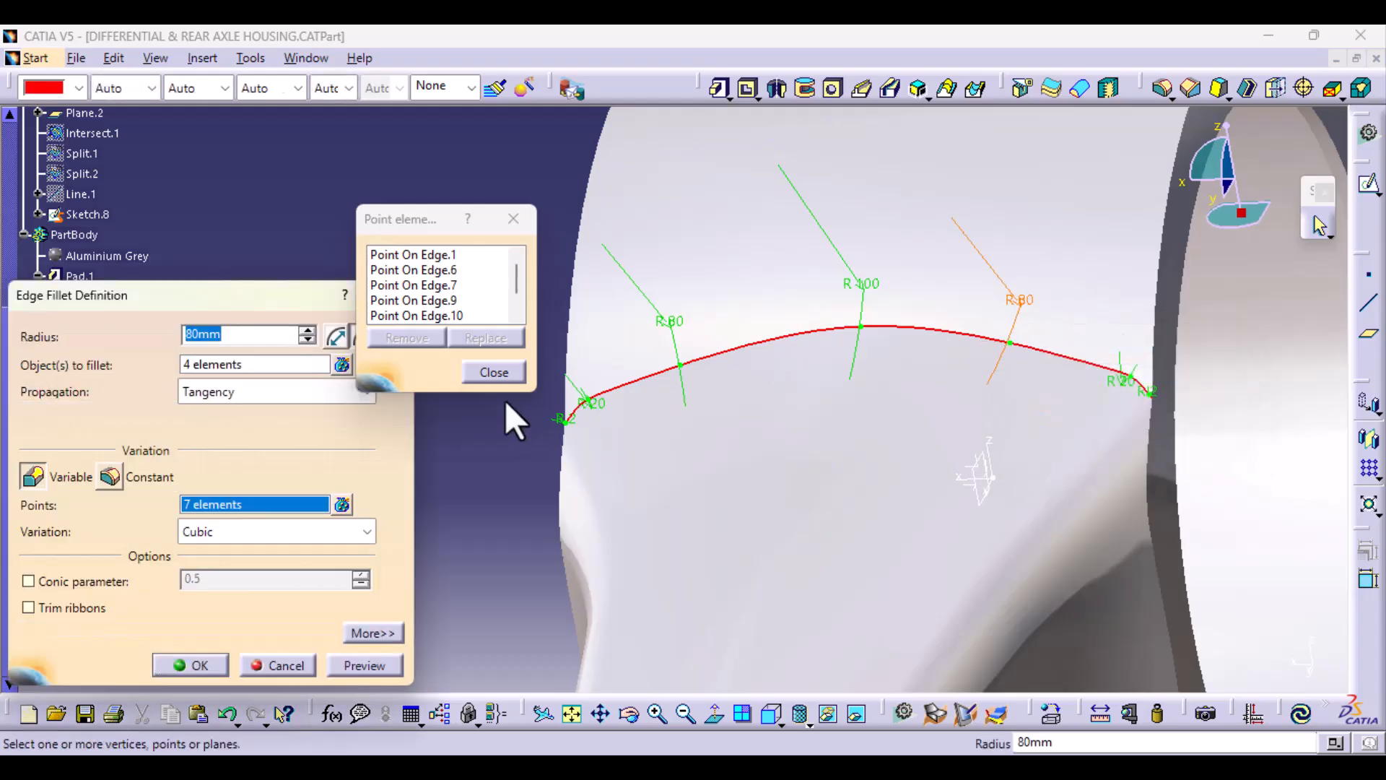
left_click(498, 371)
left_click(364, 665)
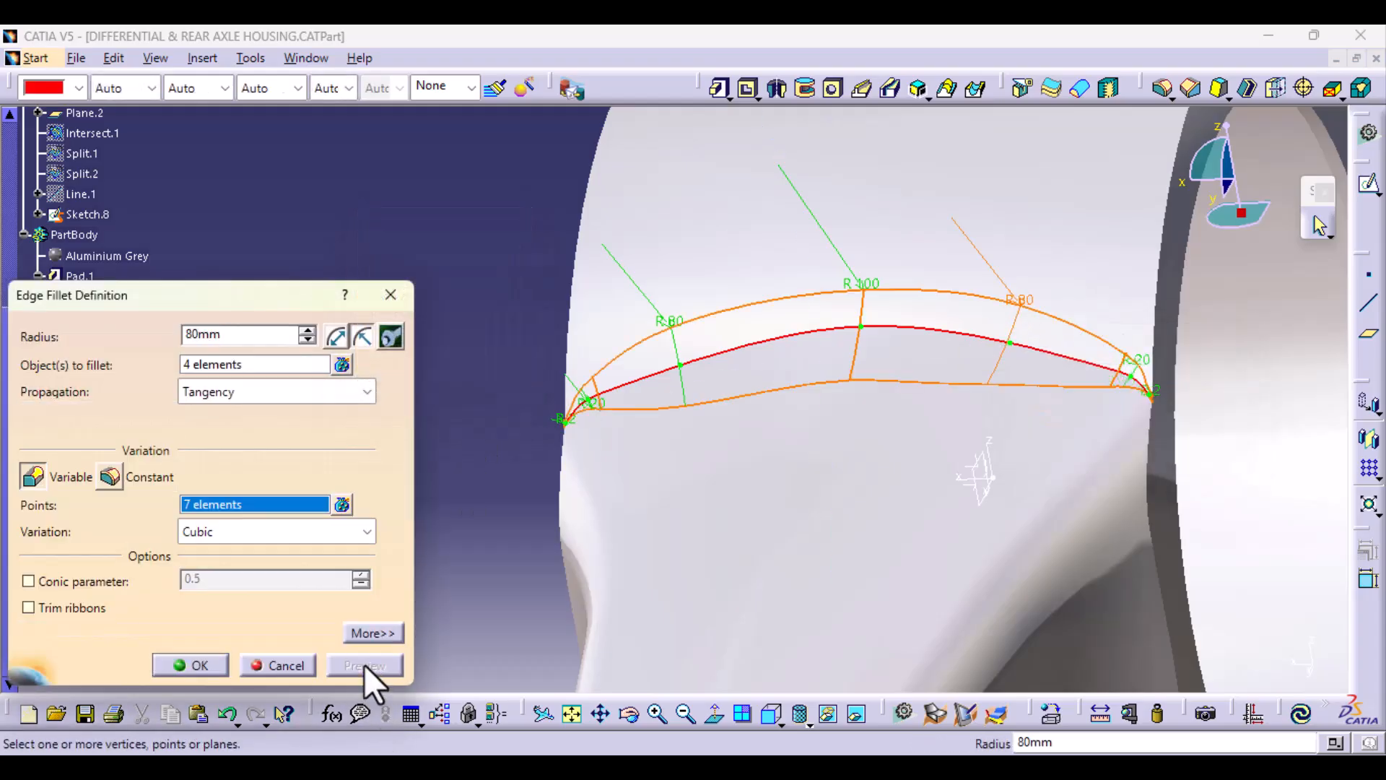
left_click(205, 664)
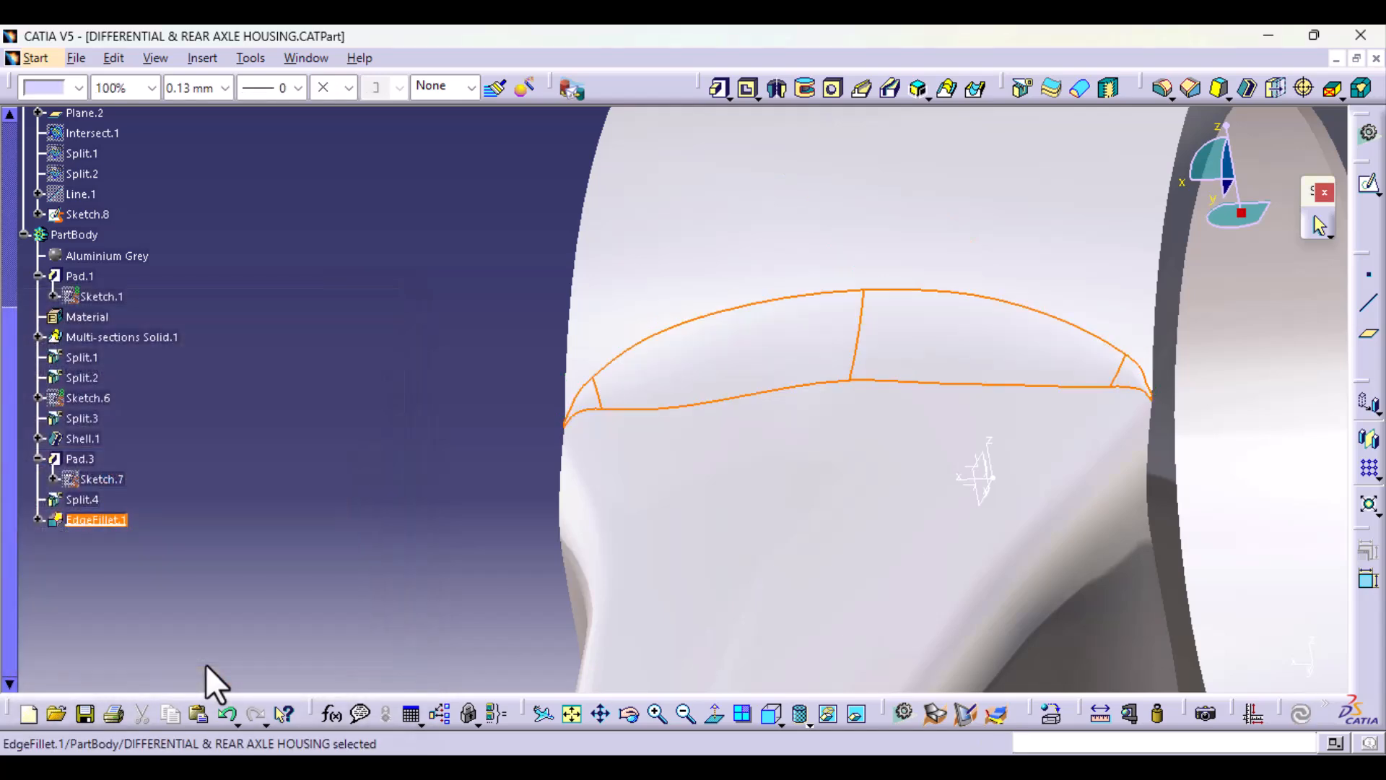
Step: Start a variable edge fillet on the opposite arm-to-housing junction edge and set its radius point at the inner end to 100 mm
middle_click_drag(322, 439, 541, 464)
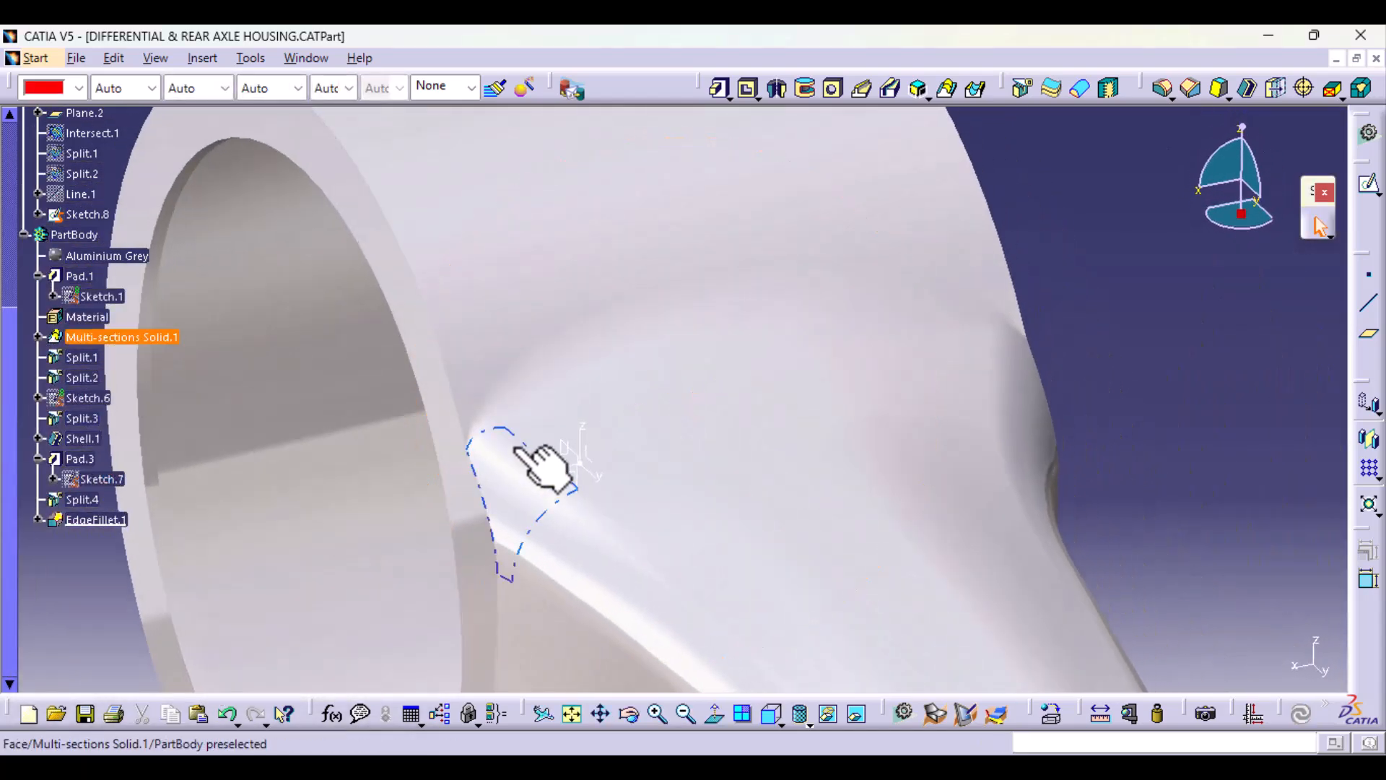
middle_click_drag(989, 309, 830, 260)
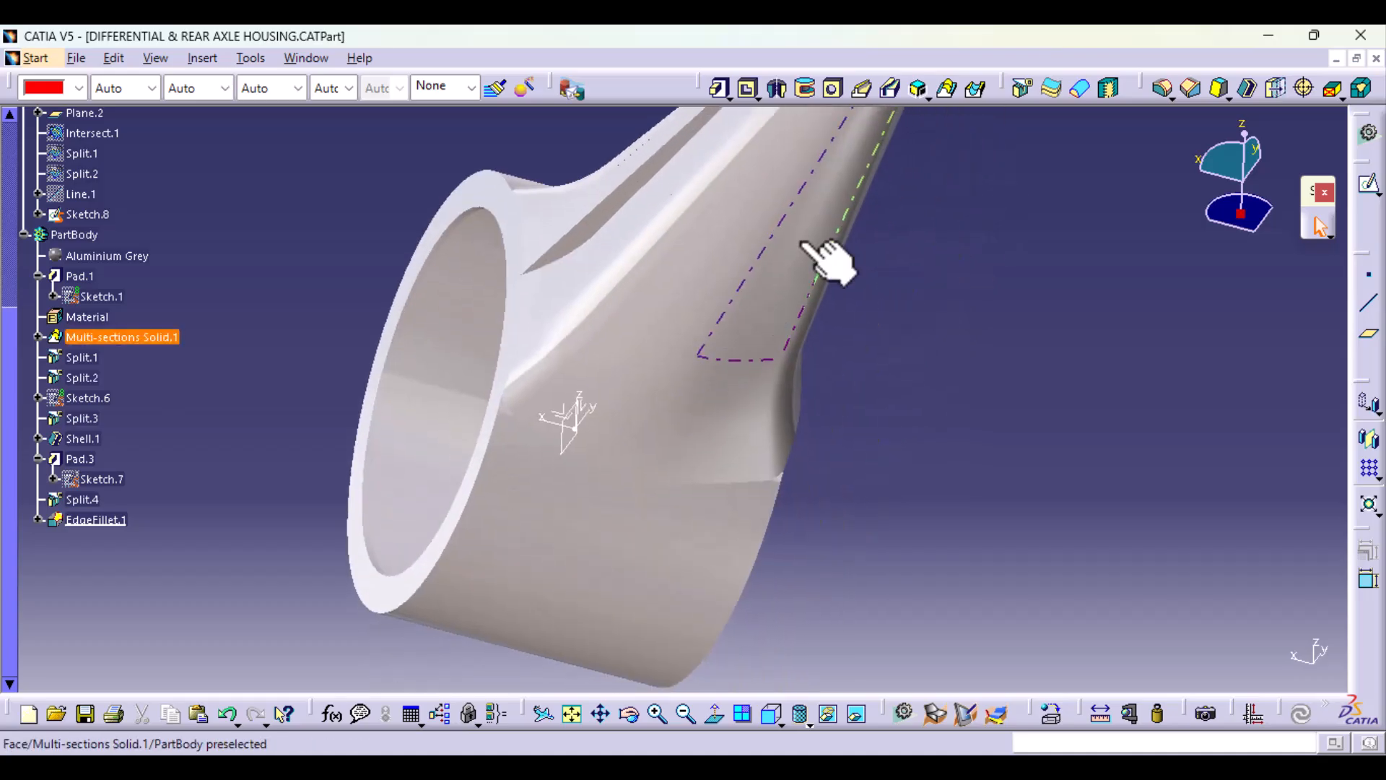
left_click(1158, 89)
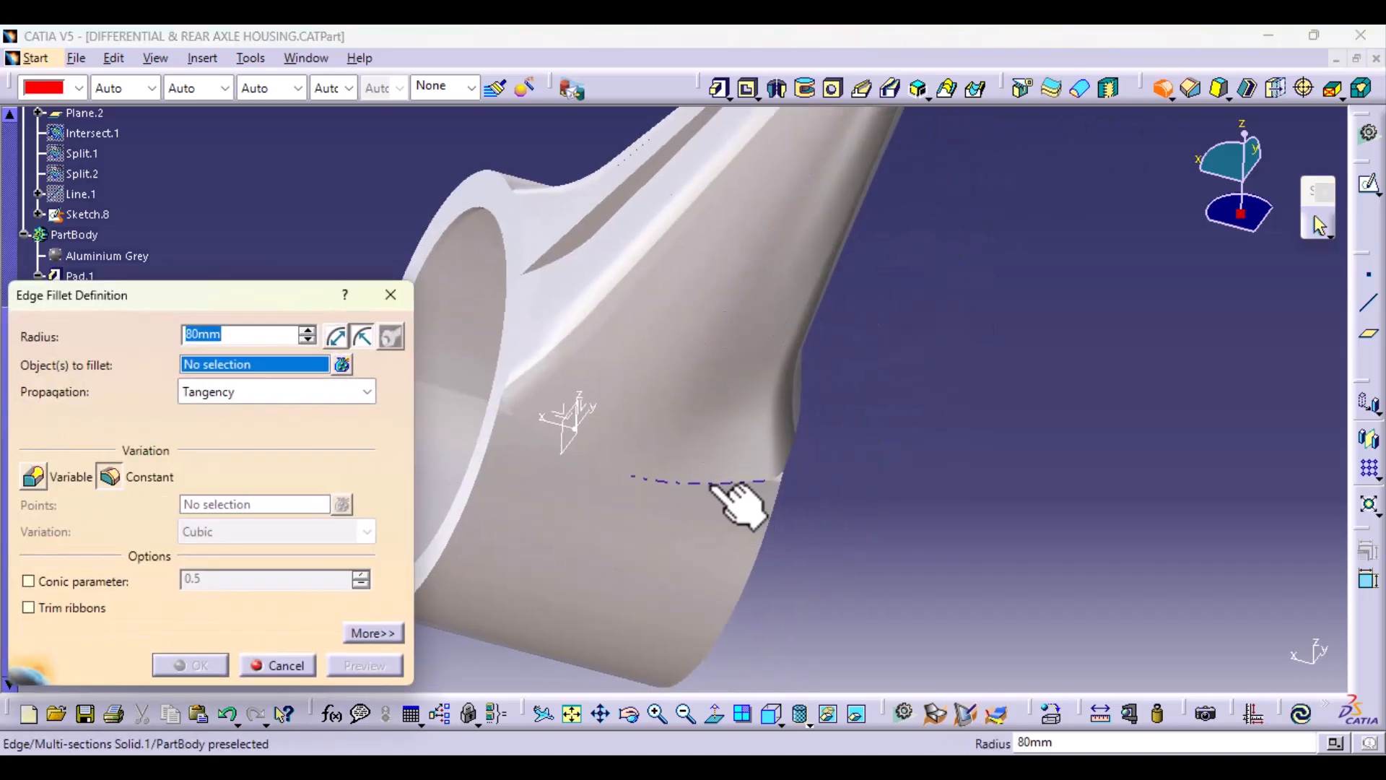
left_click(715, 485)
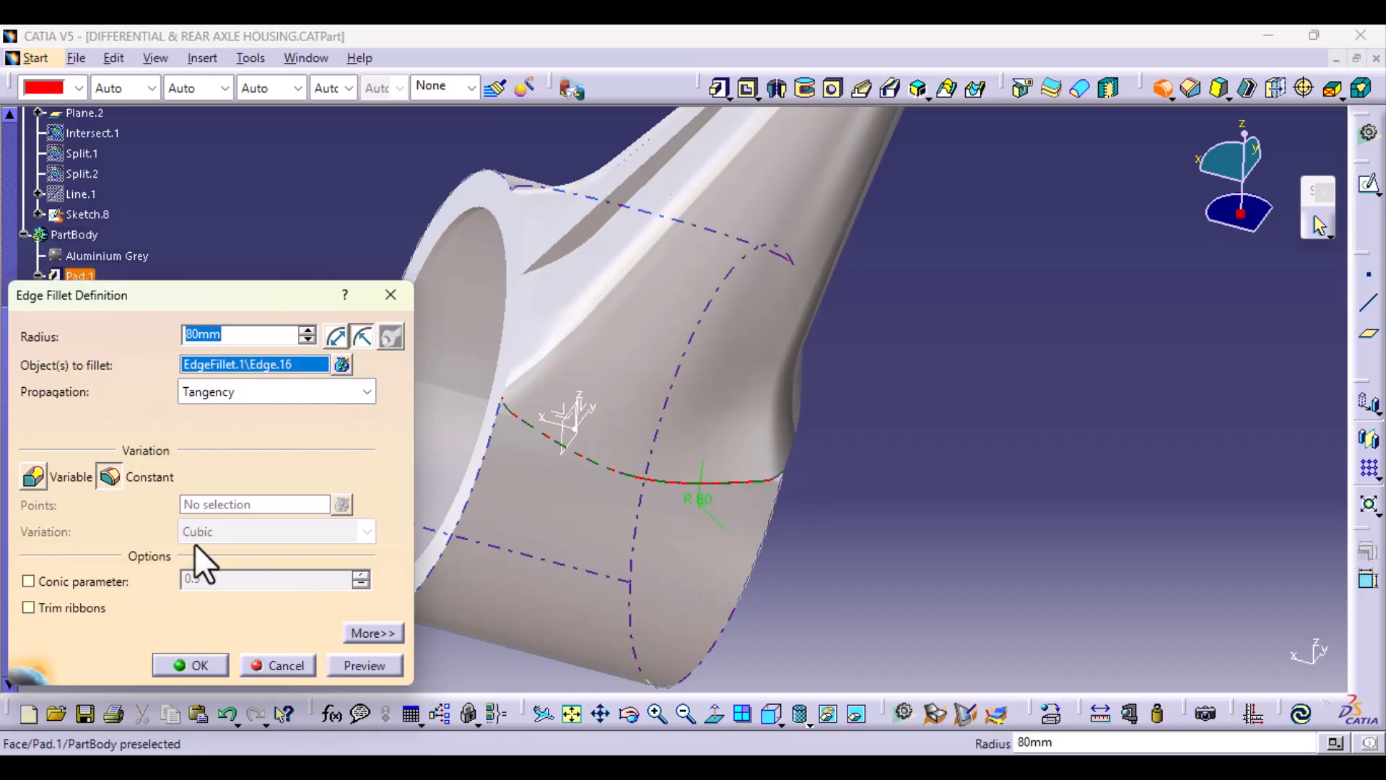
left_click(37, 486)
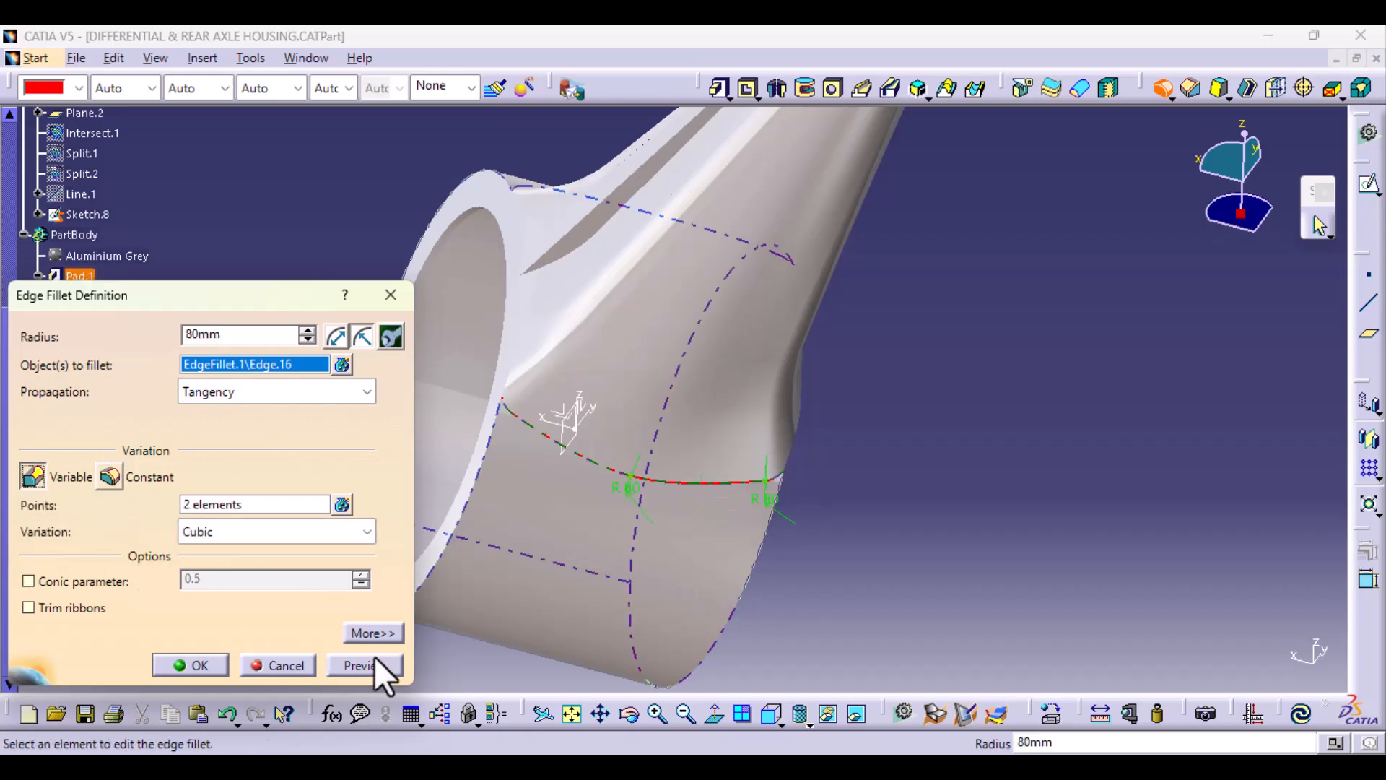
double_click(627, 489)
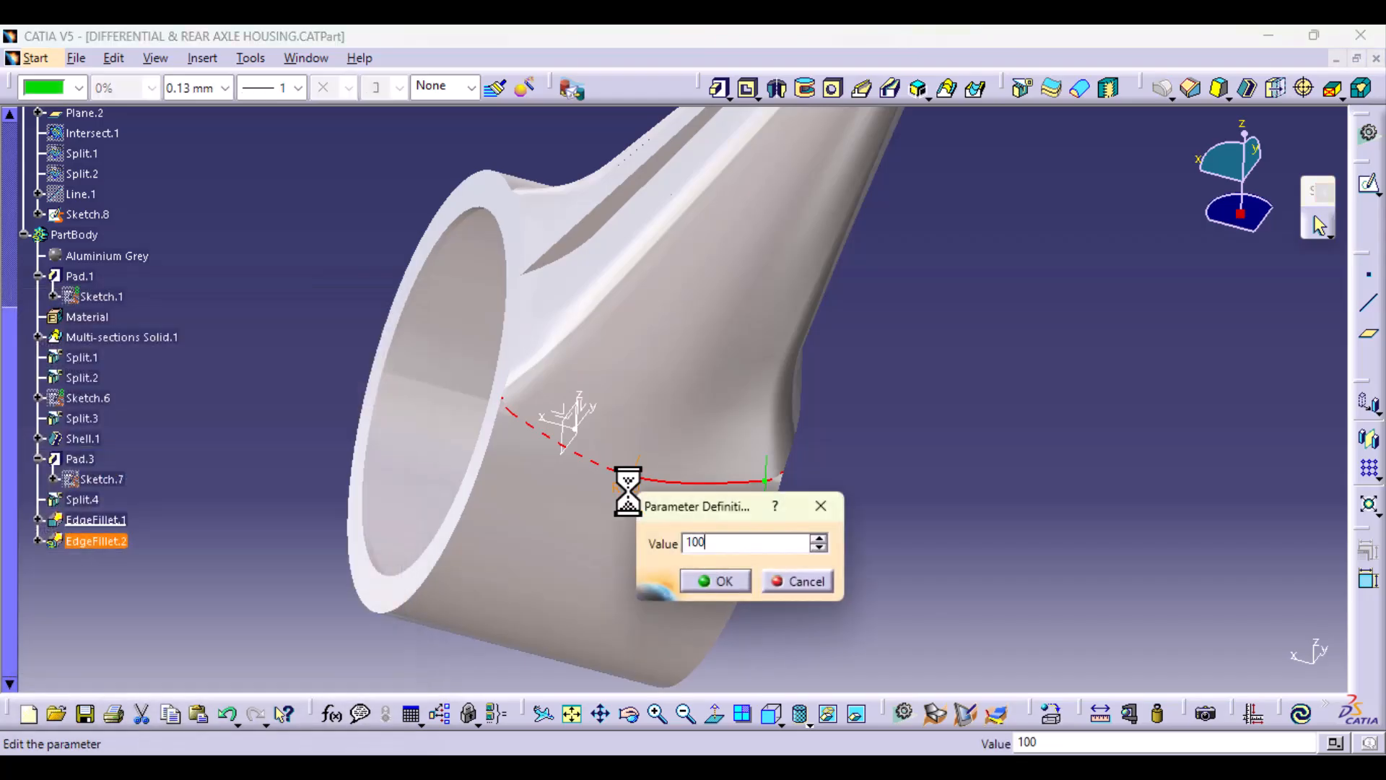
key("Return")
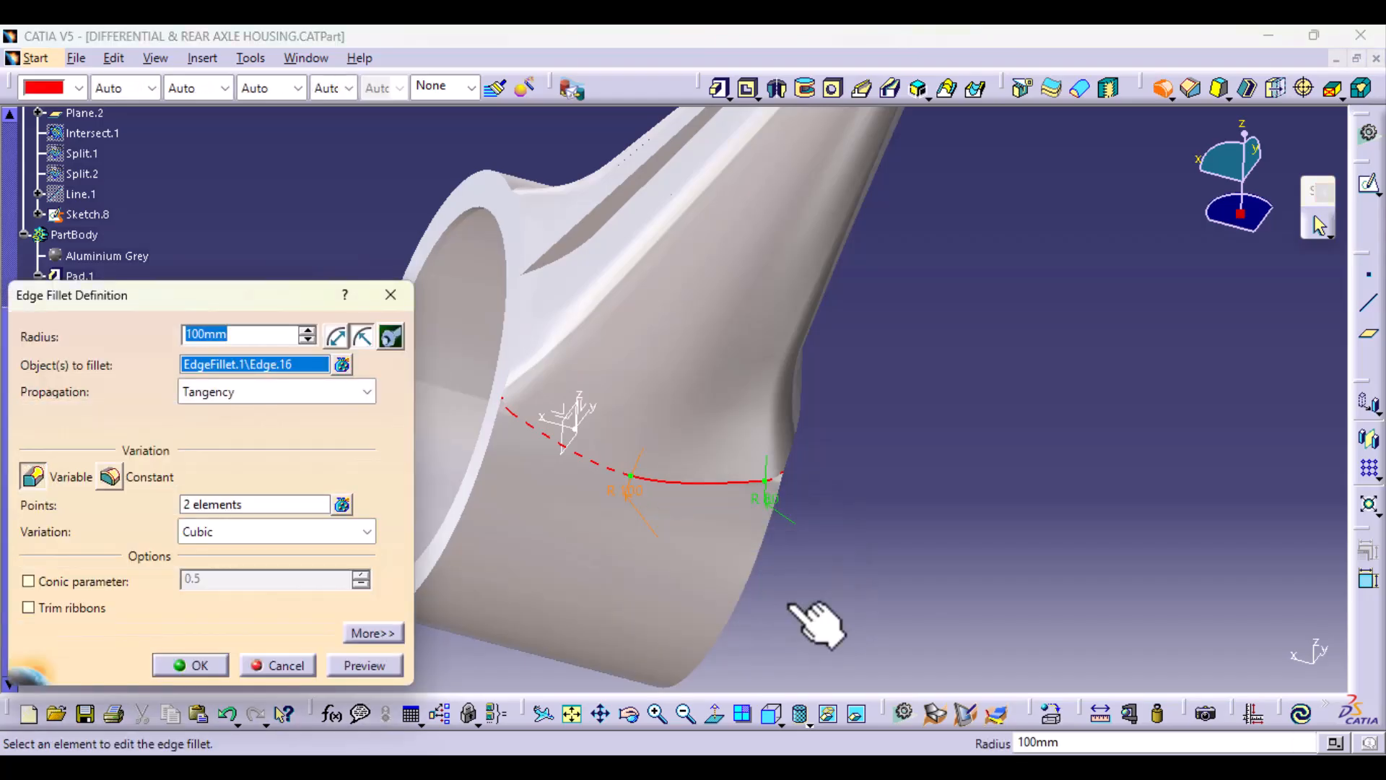
Step: Add a radius point on the junction edge between the 100 mm point and the existing 80 mm point, and set it to 80 mm
middle_click_drag(787, 602, 565, 494)
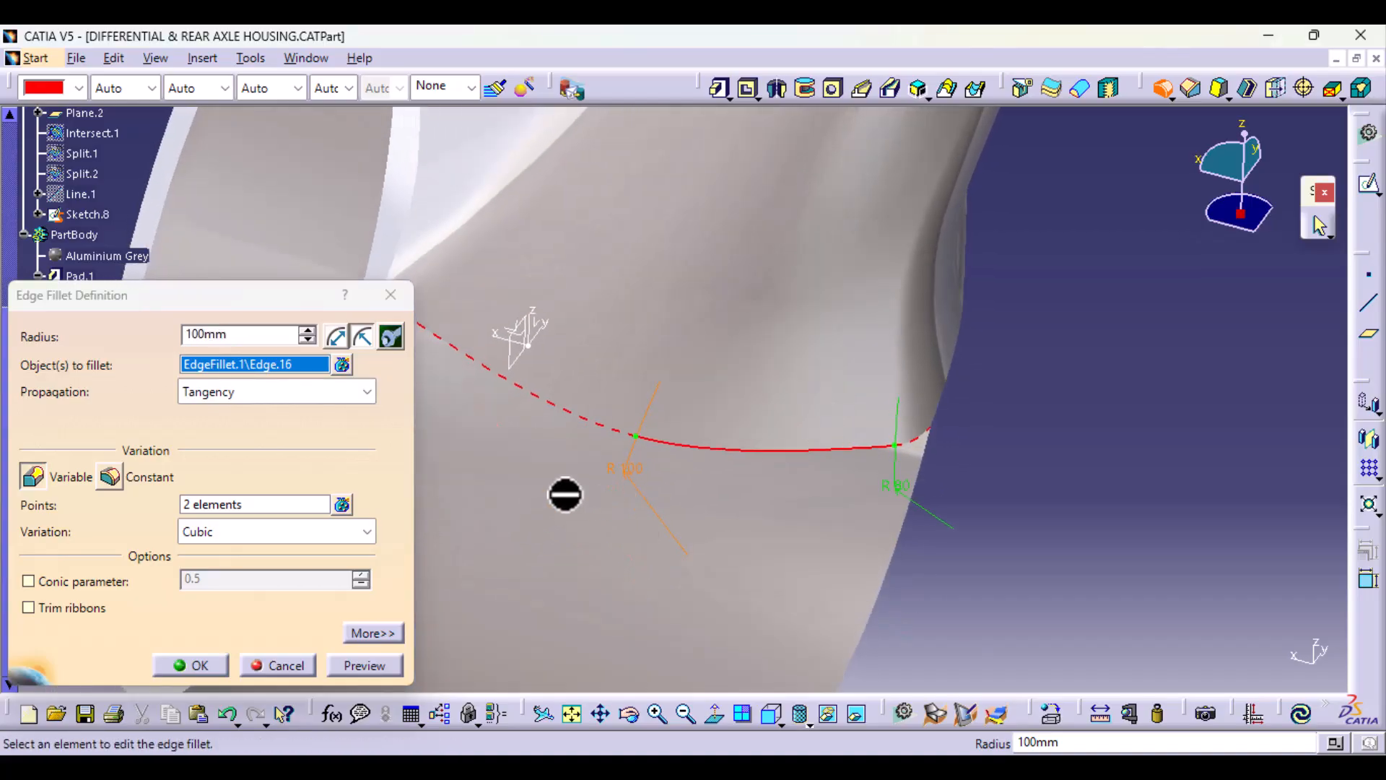
left_click(342, 503)
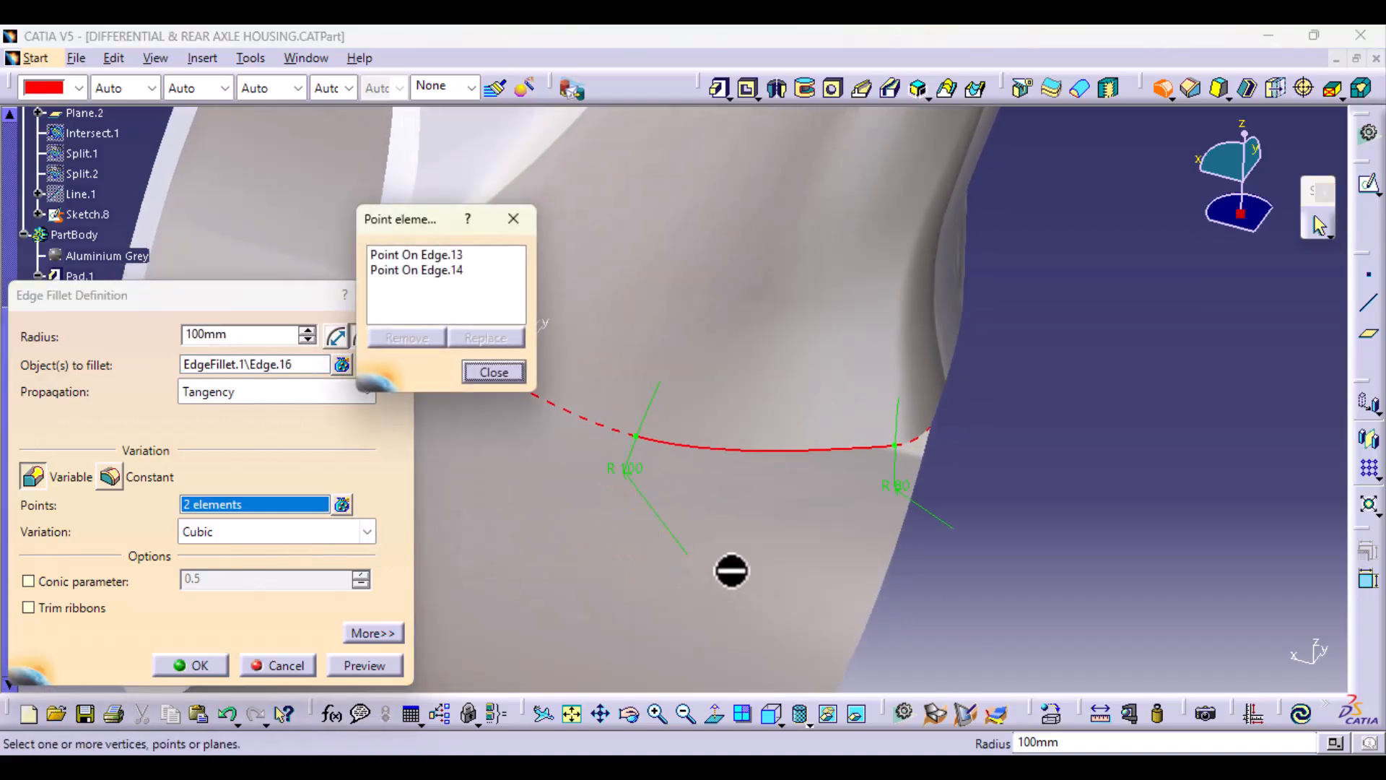
middle_click_drag(732, 571, 901, 592)
left_click(959, 474)
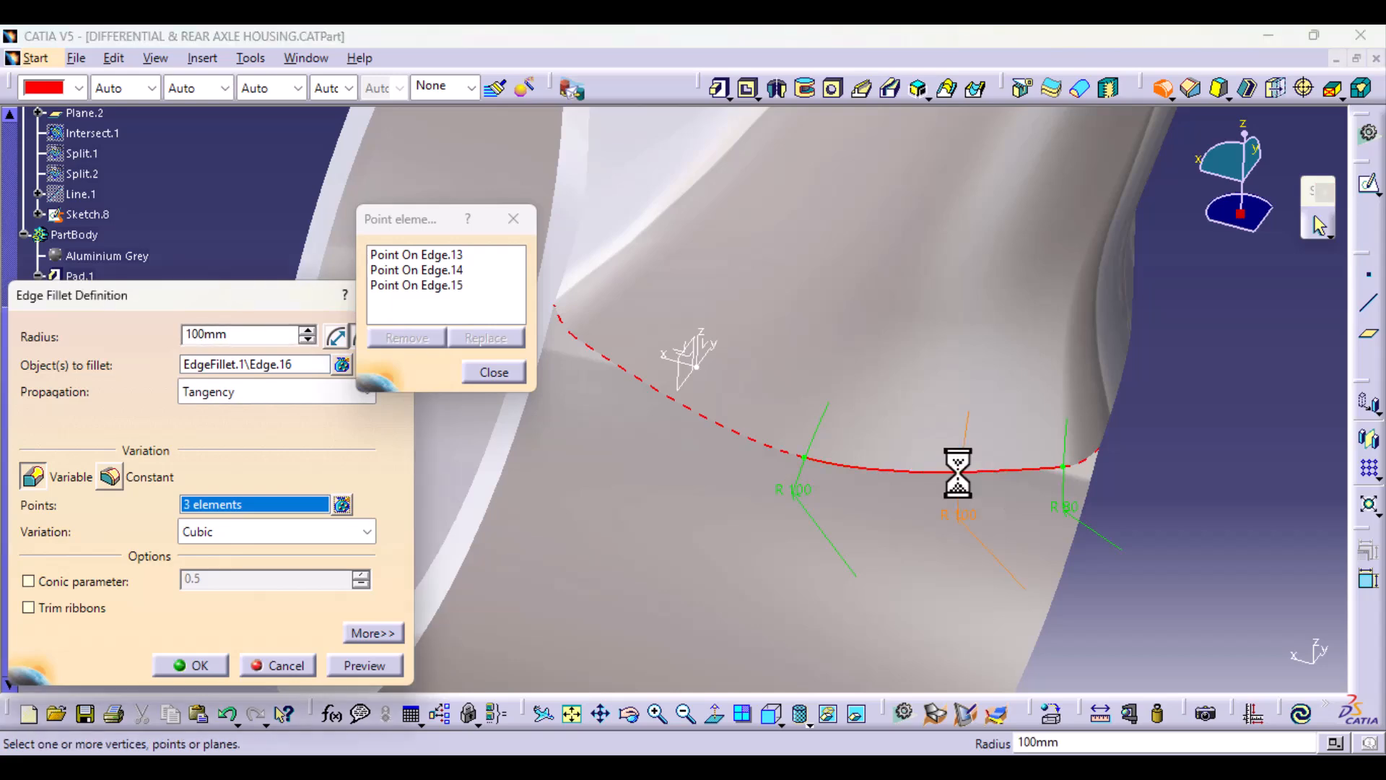
double_click(966, 515)
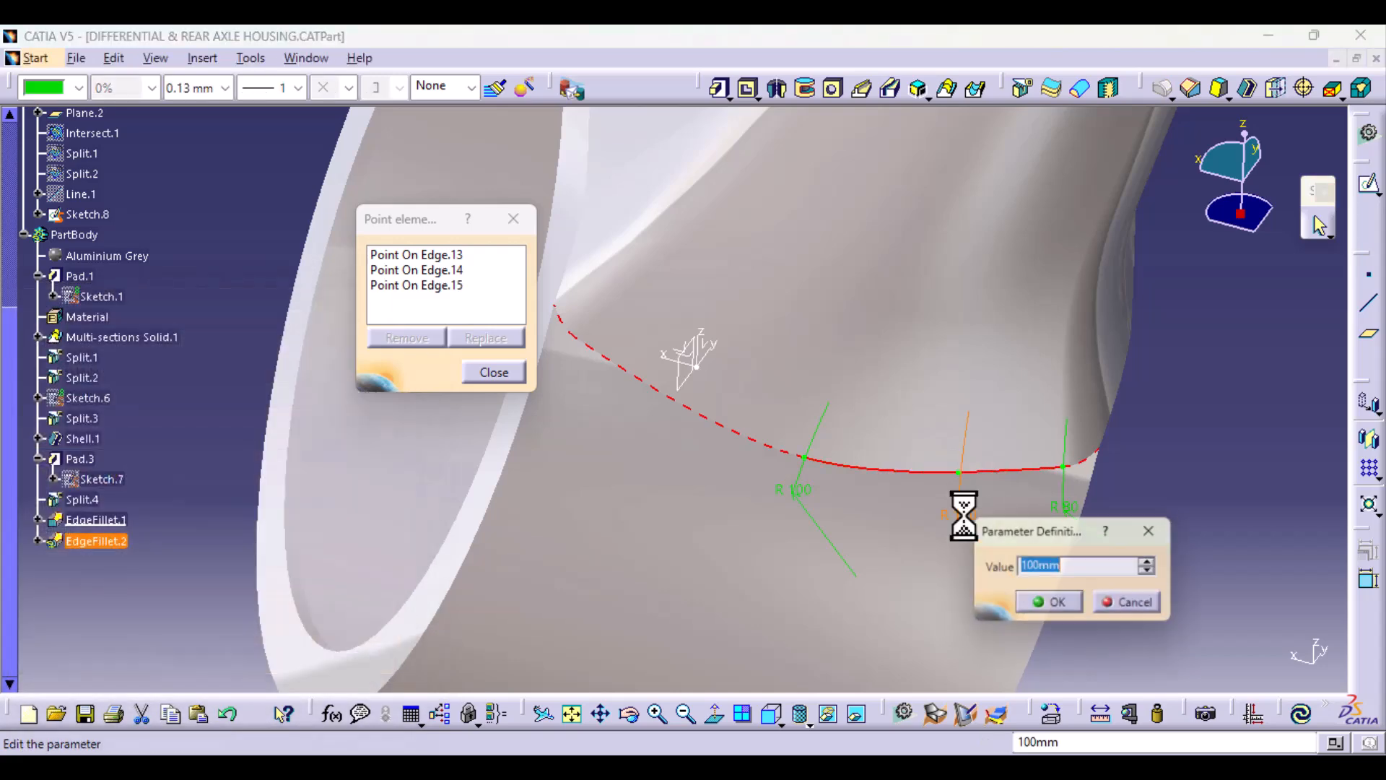
type("80")
key("Return")
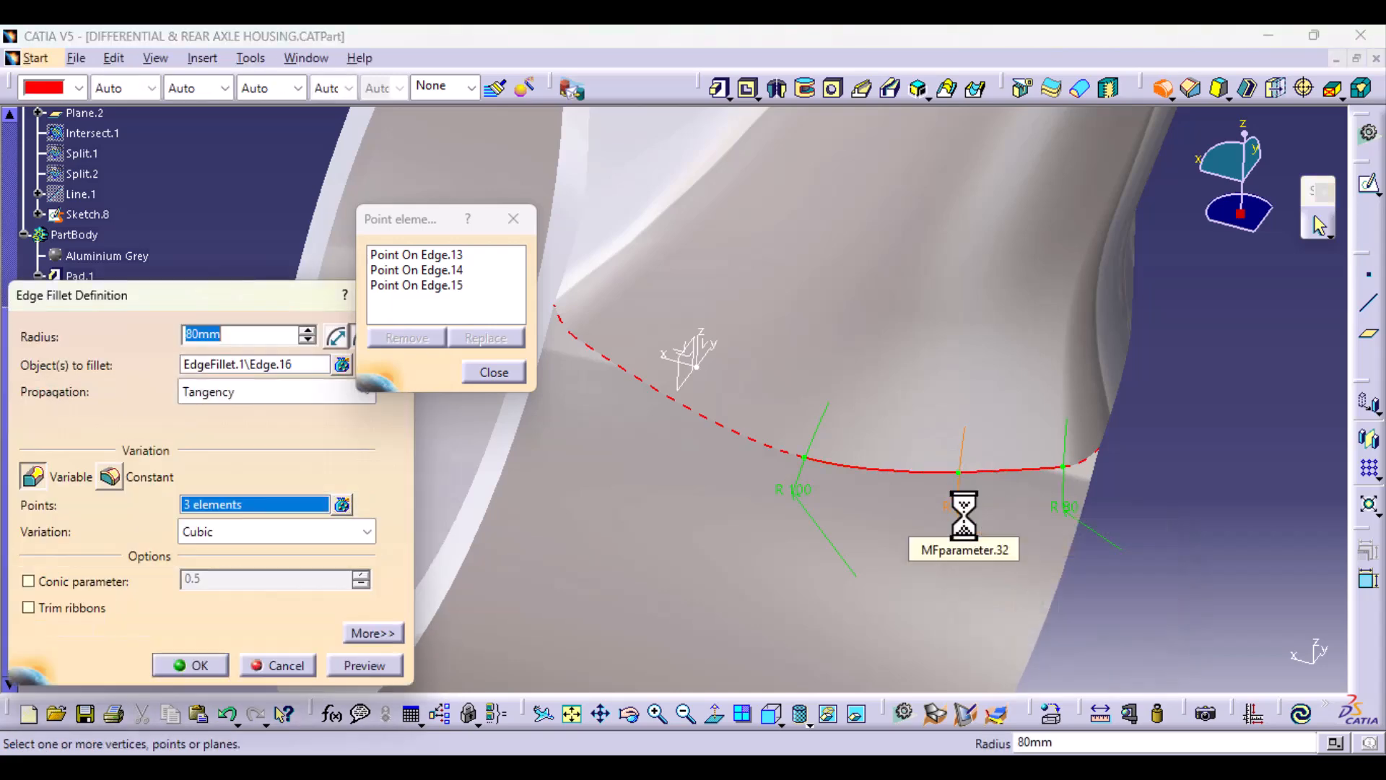
Step: Add an 80 mm radius point on the adjoining long edge, on the other side of the 100 mm point
left_click(670, 394)
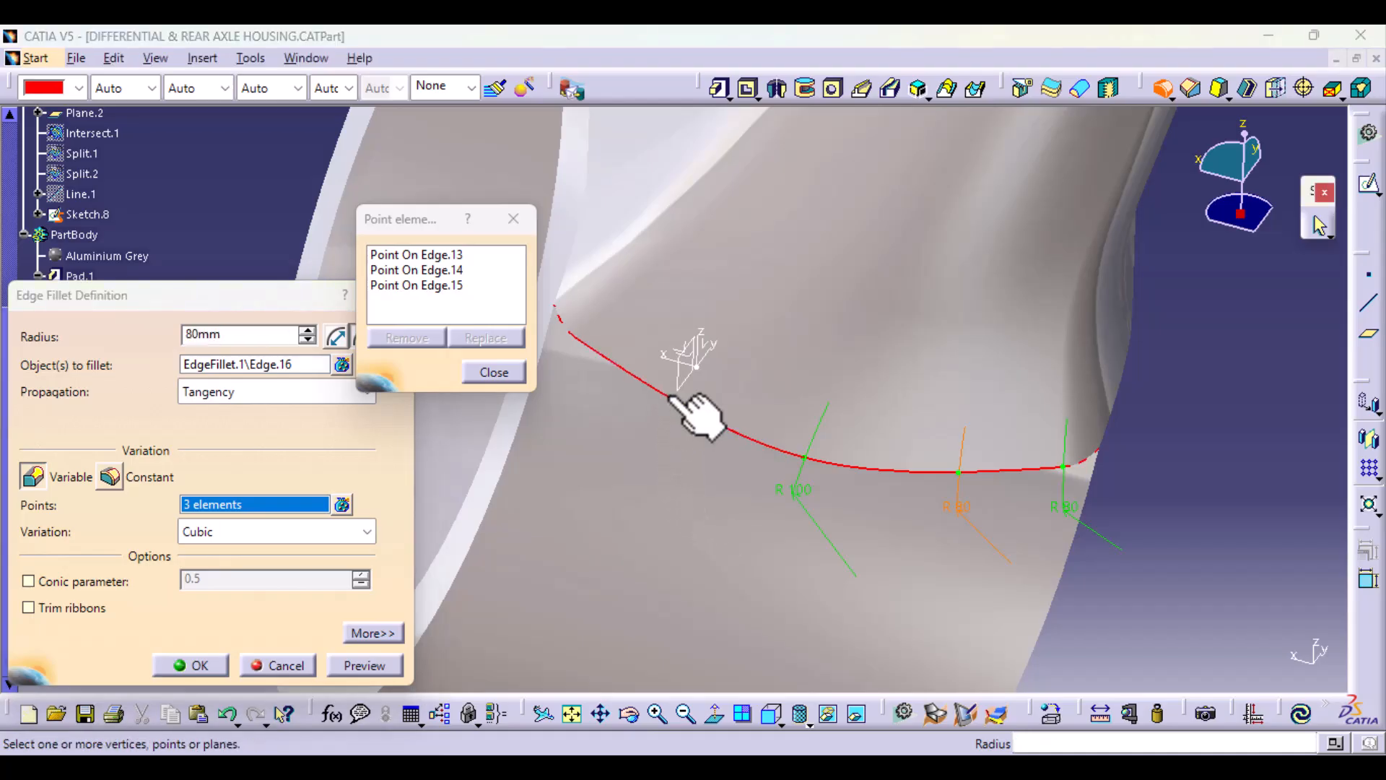
double_click(652, 428)
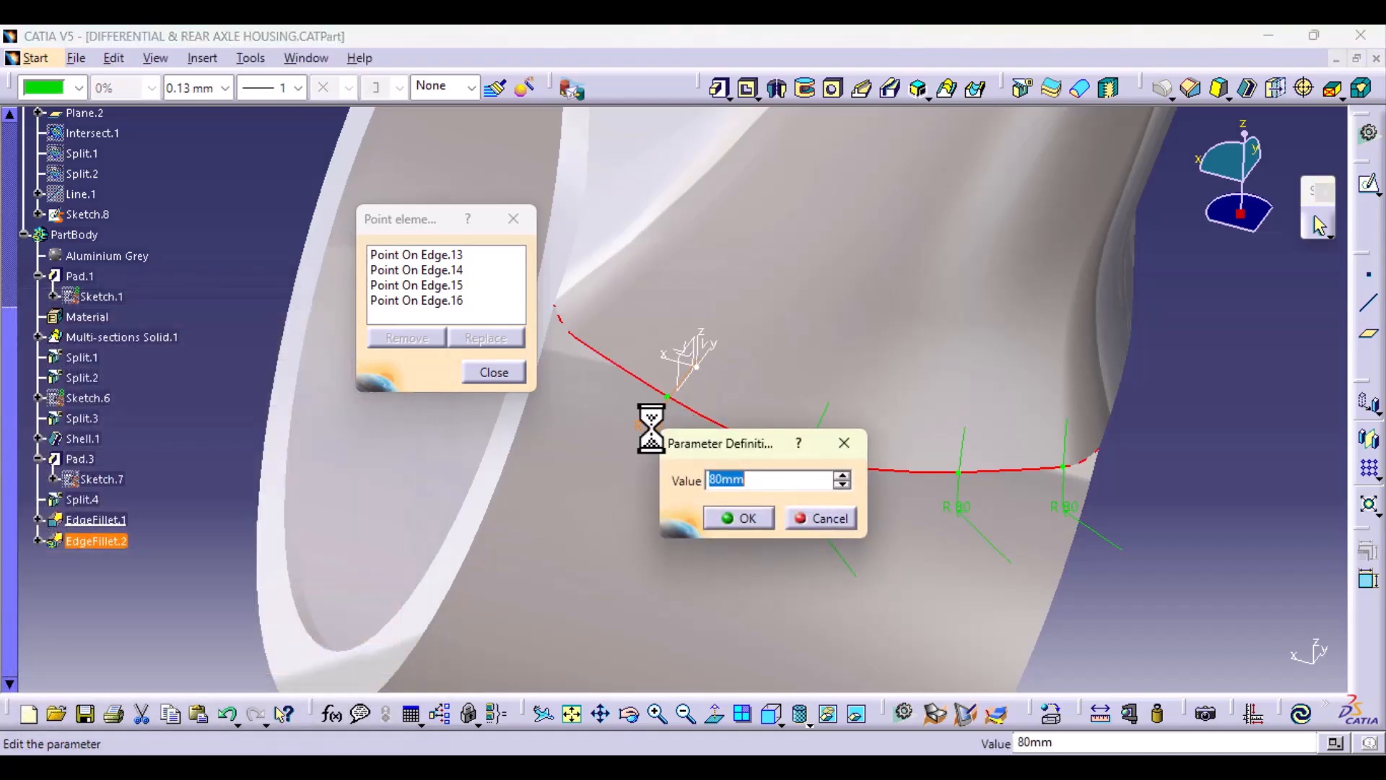
left_click(736, 517)
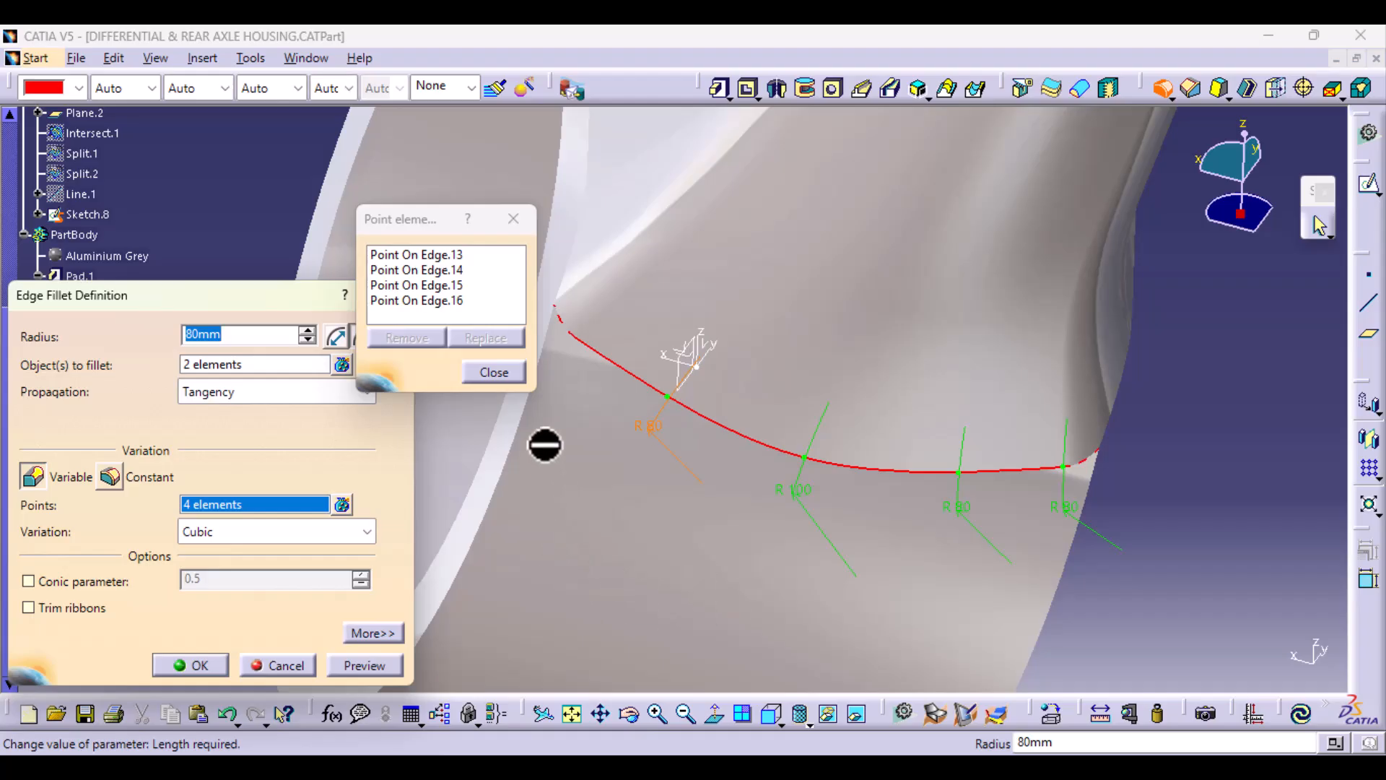
Step: Add a radius point on the short curved corner edge by the housing's open rim and set it to 20 mm
middle_click_drag(545, 443, 792, 390)
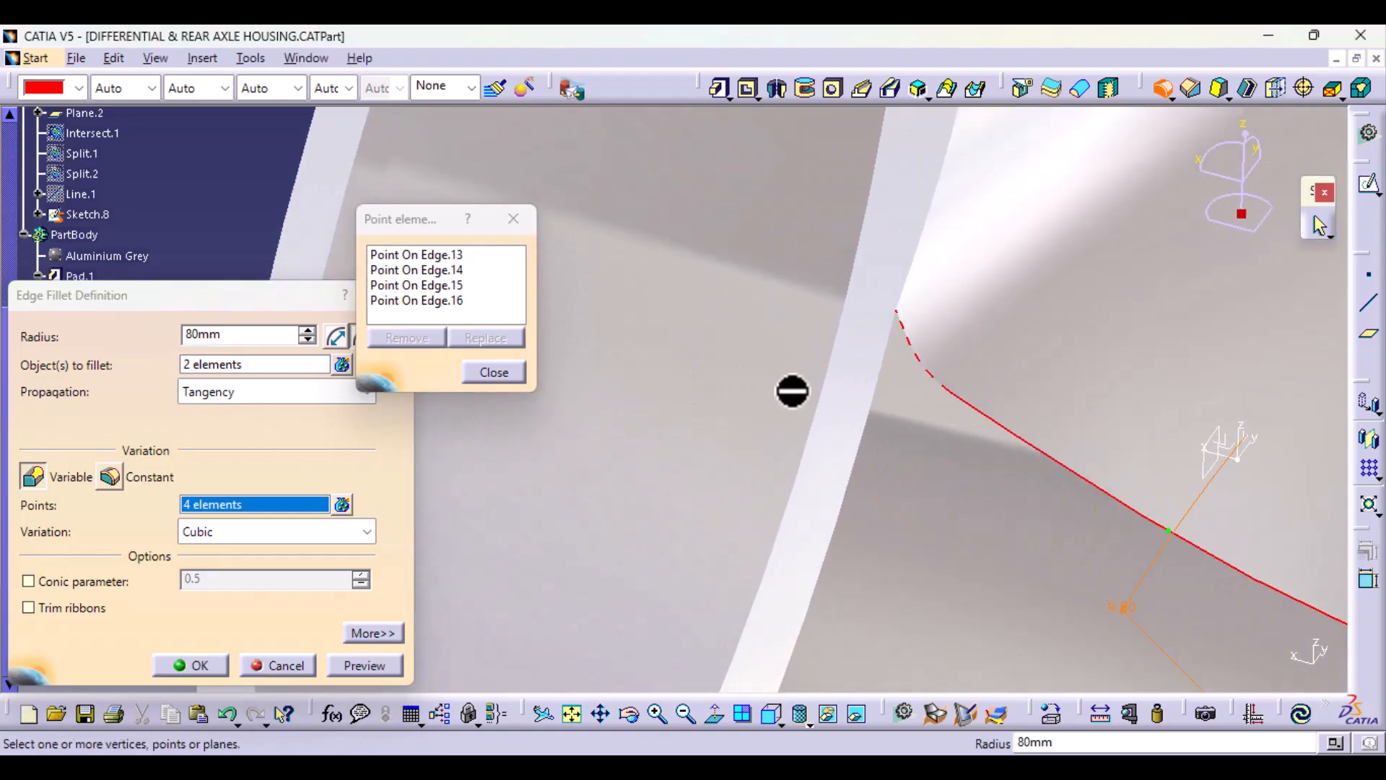
left_click(923, 367)
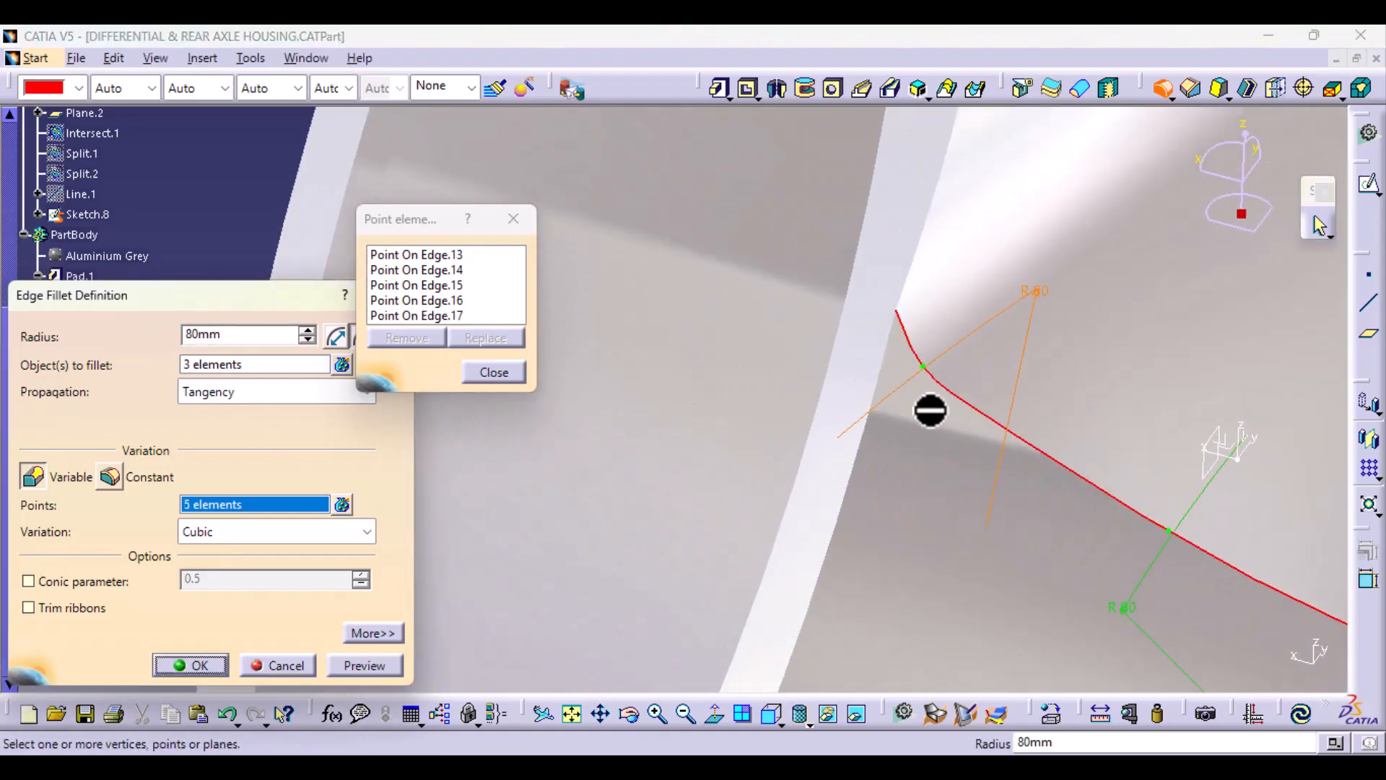
double_click(1032, 290)
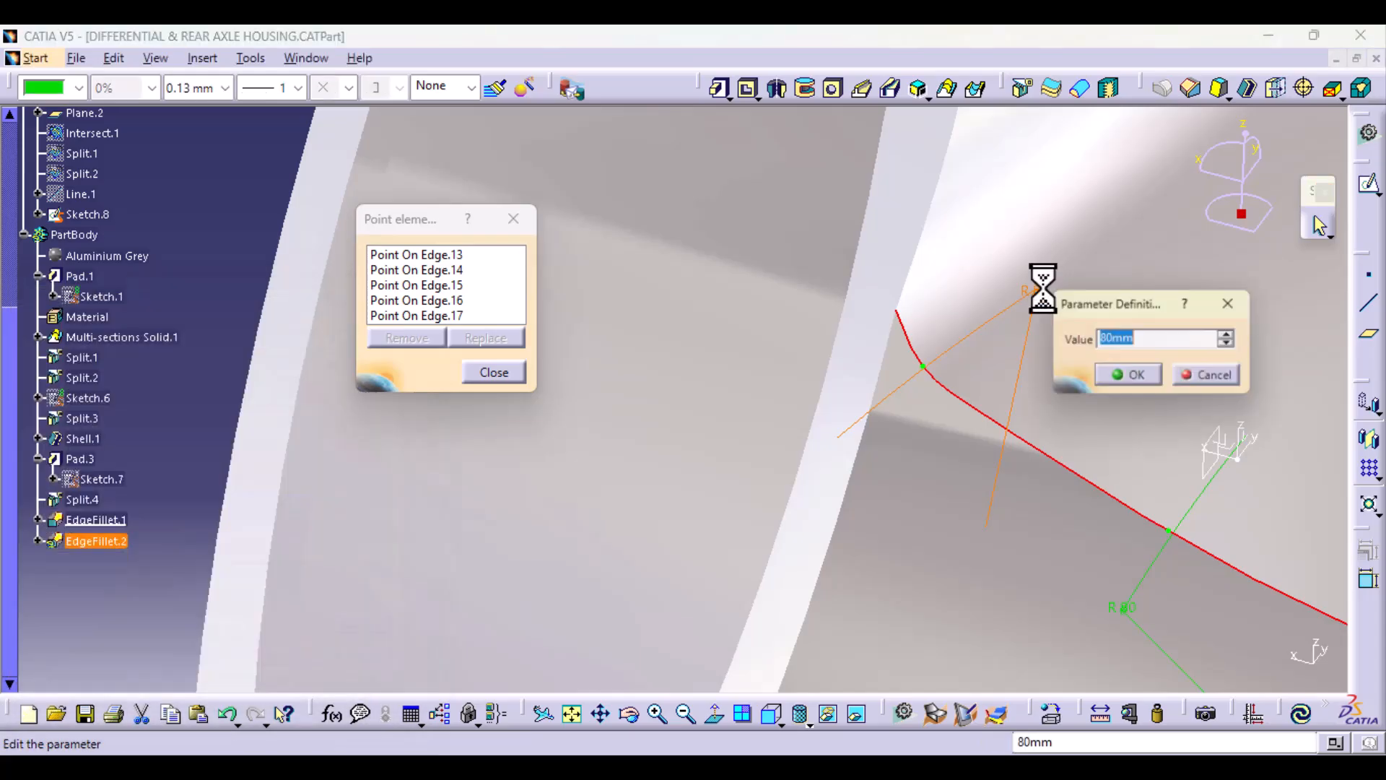
type("2")
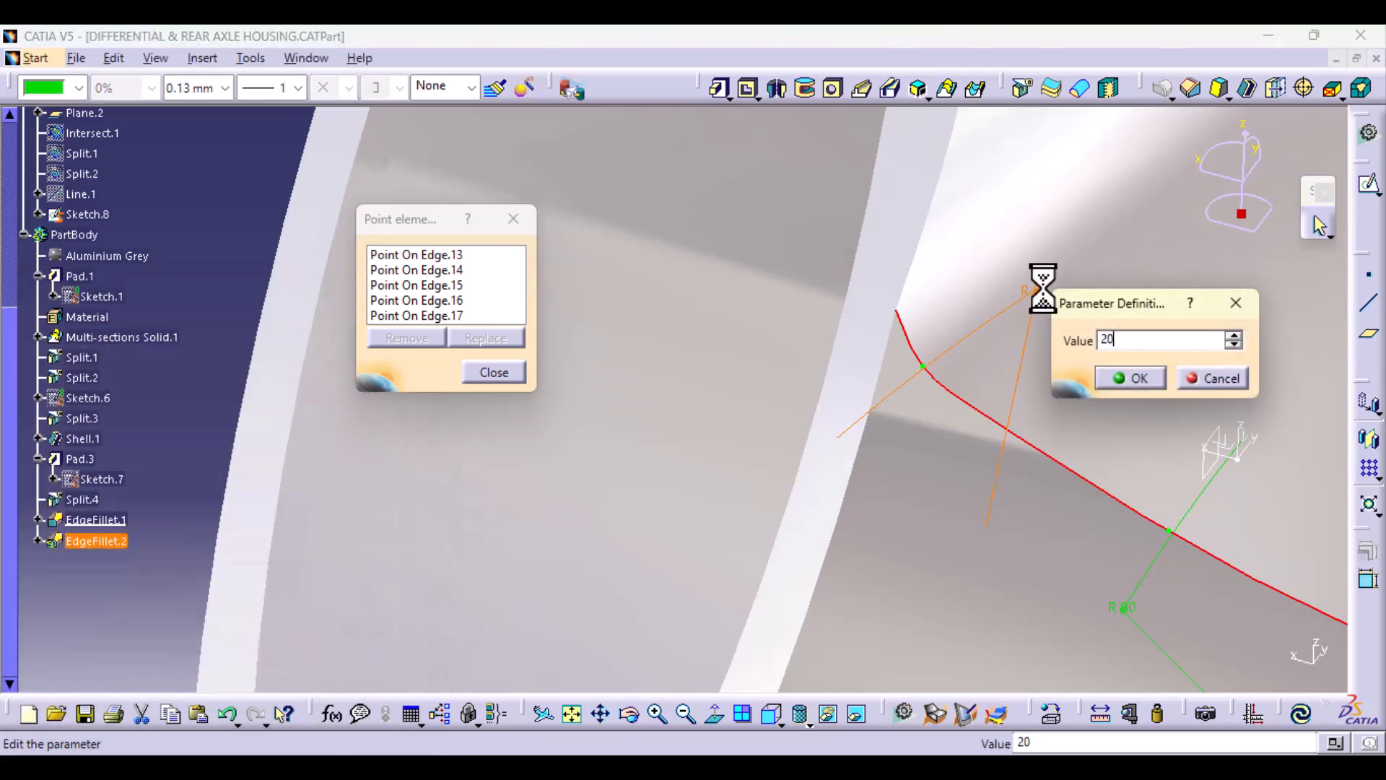
type("0")
key("Return")
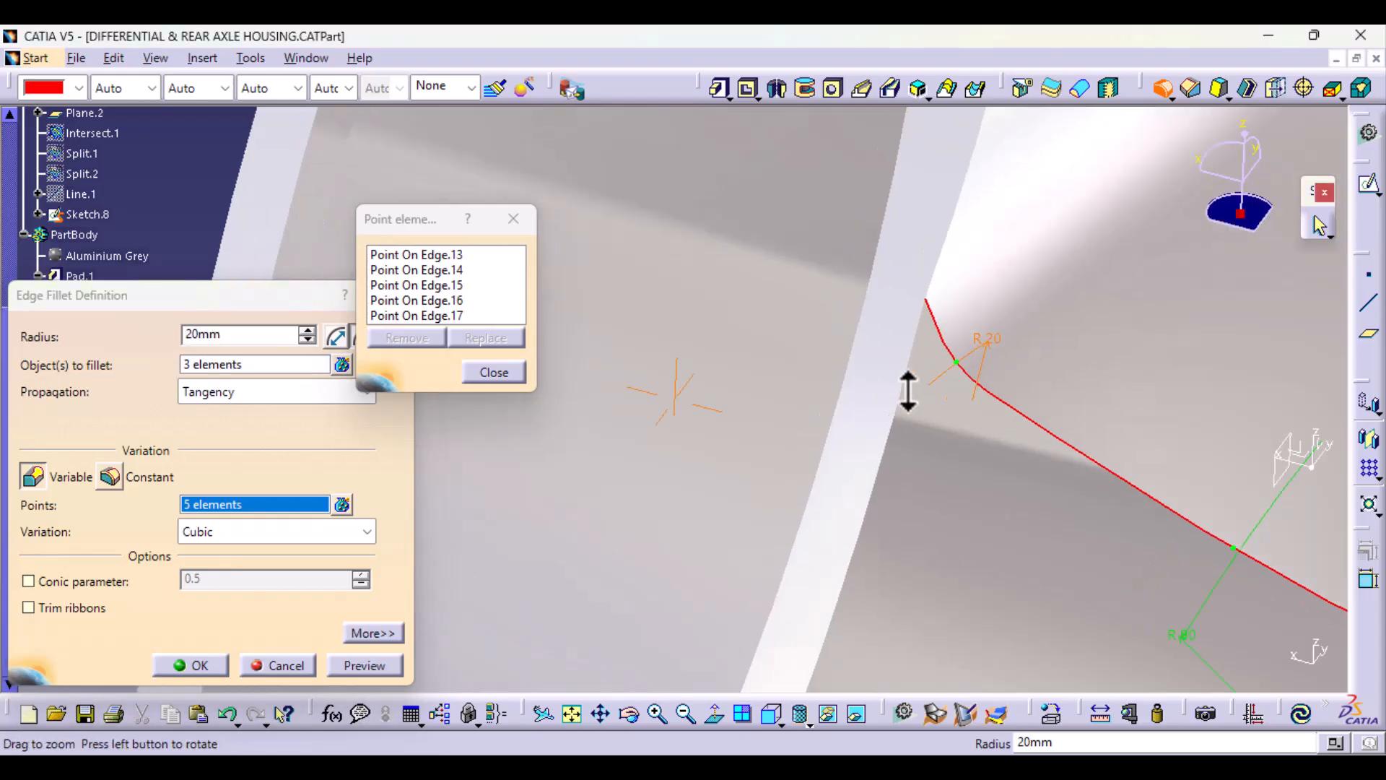
Step: Add a radius point near the outer end of the same short corner edge and set it to 2 mm
mouse_move(908, 391)
middle_mouse_down()
mouse_move(900, 365)
mouse_move(741, 407)
middle_mouse_up()
left_click(827, 370)
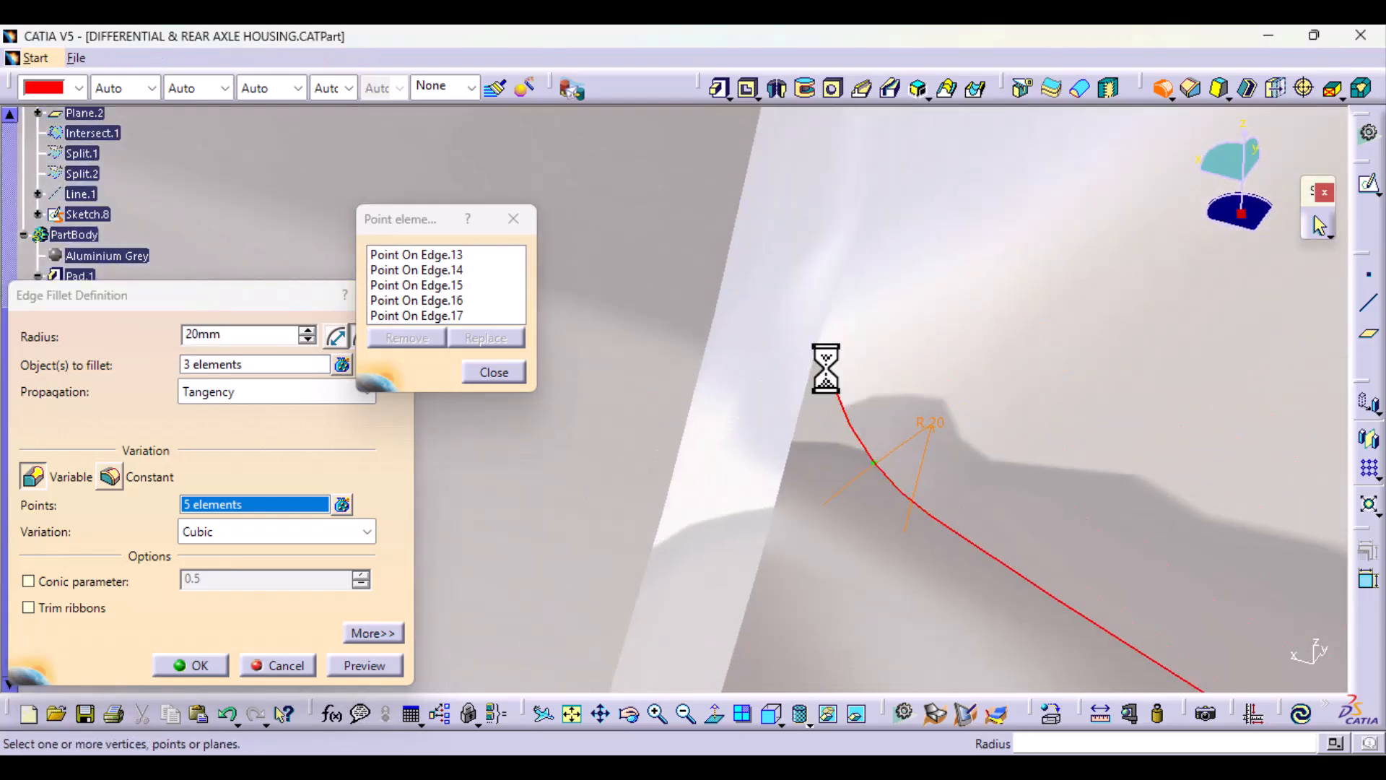
double_click(755, 394)
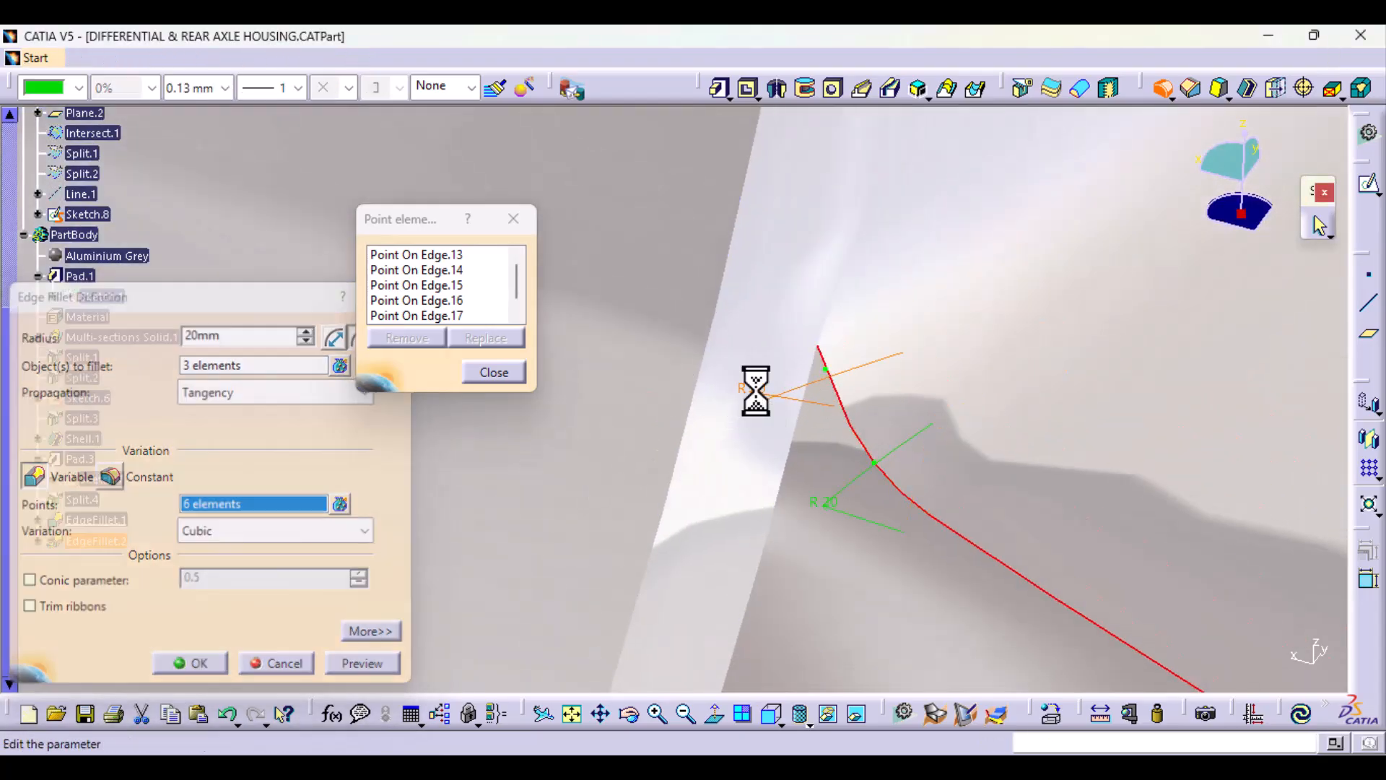
type("2")
key("Return")
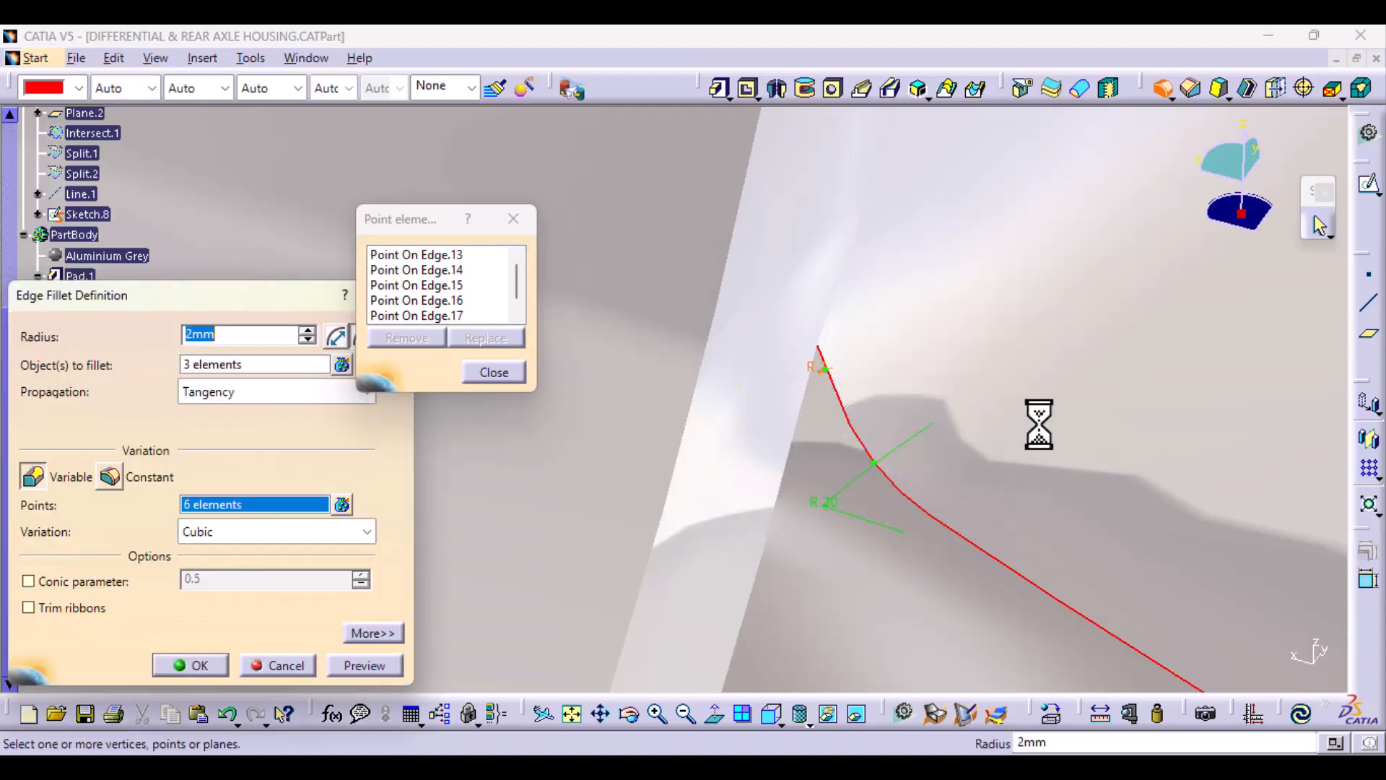
Step: Replace the 80 mm radius point at the opposite corner with a 20 mm point on the short curved edge
middle_click_drag(1040, 424, 848, 563)
mouse_move(827, 546)
middle_mouse_down()
mouse_move(802, 442)
mouse_move(629, 388)
mouse_move(554, 341)
middle_mouse_up()
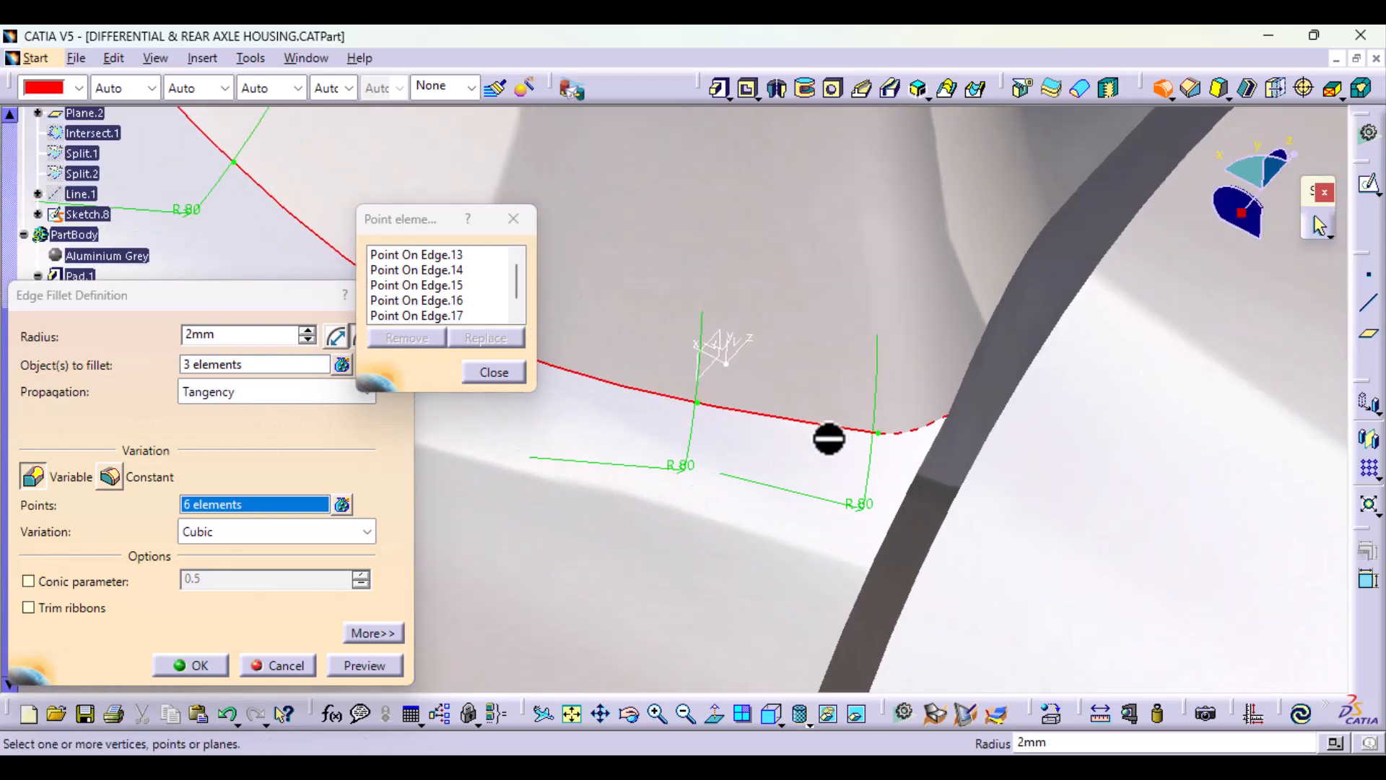
left_click(879, 434)
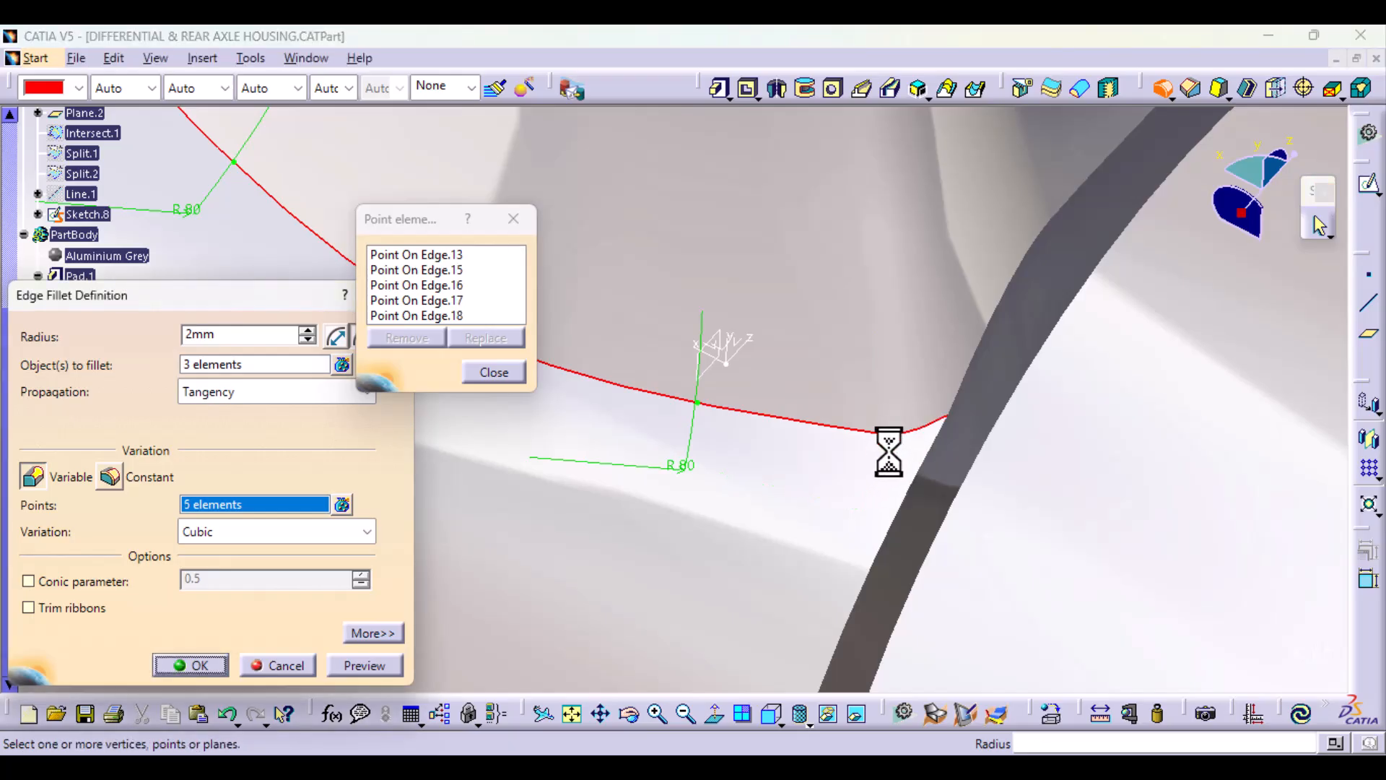
double_click(895, 427)
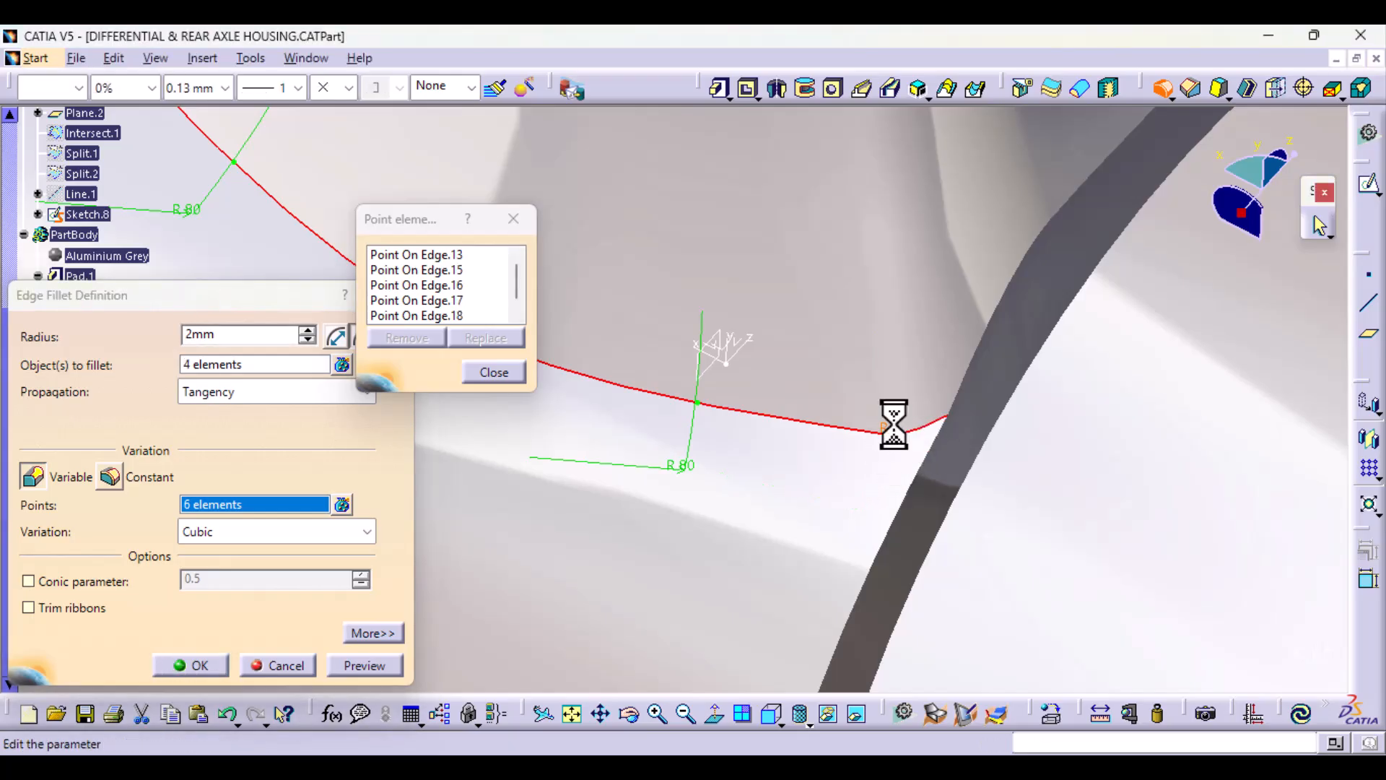
type("20")
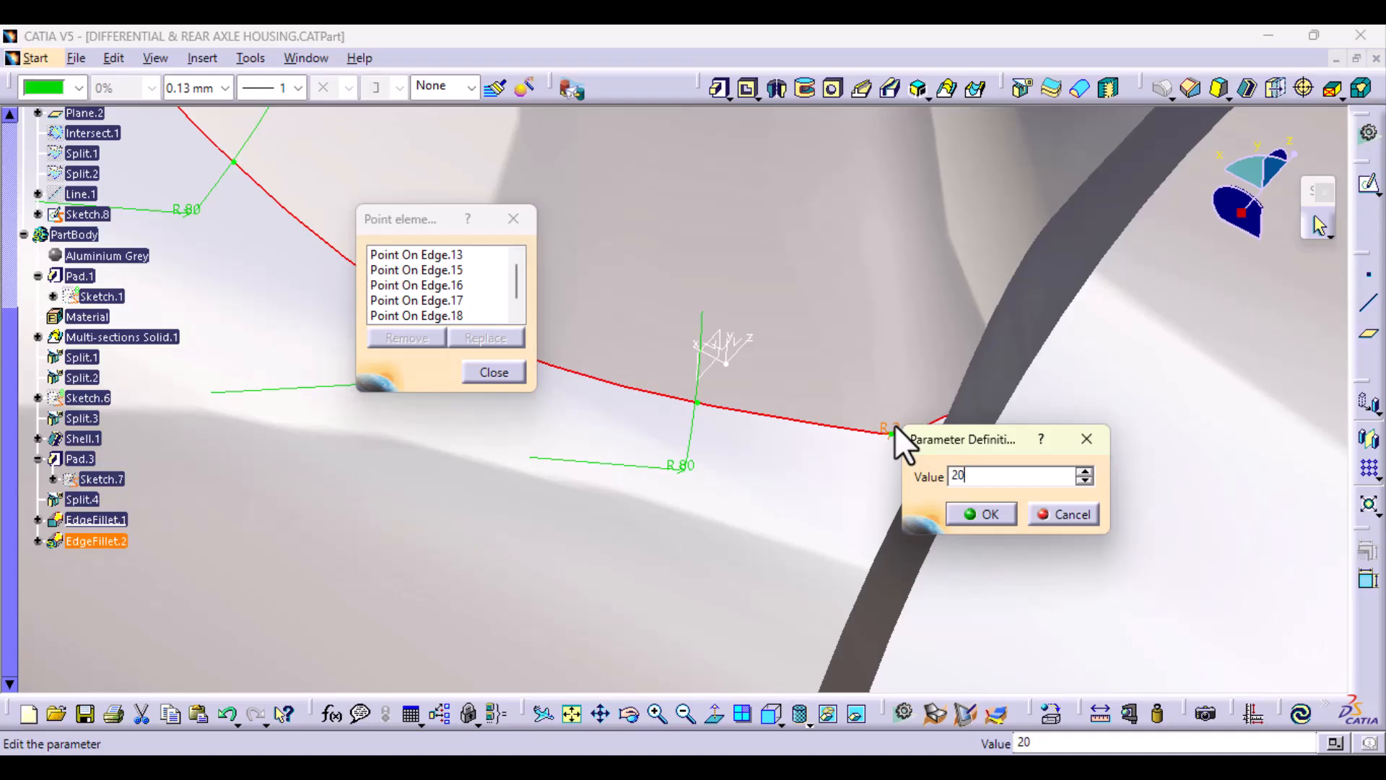
key("Return")
Step: Accept the 20 mm radius and add a 2 mm radius point near the outer end of that short curved edge
middle_click_drag(969, 505, 947, 365)
middle_click_drag(1039, 484, 586, 431)
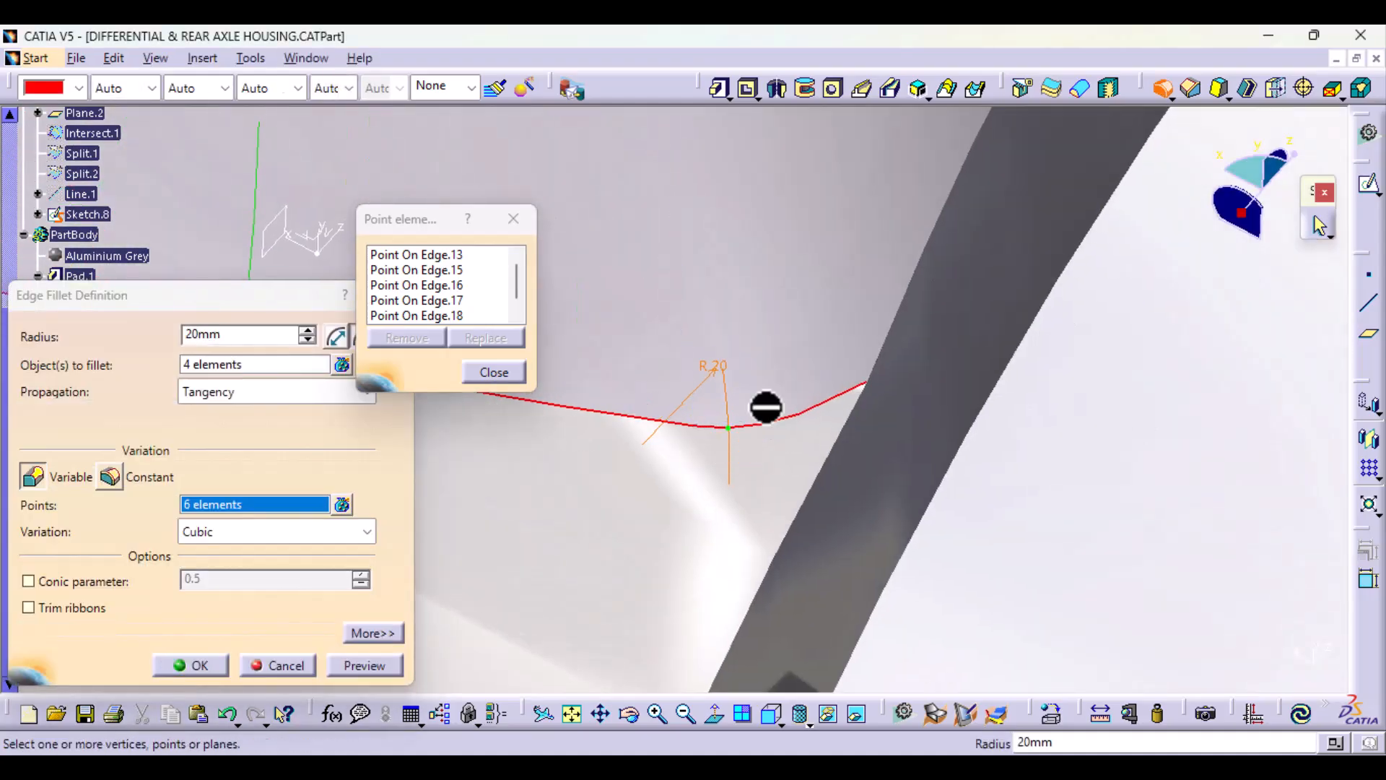
left_click(845, 393)
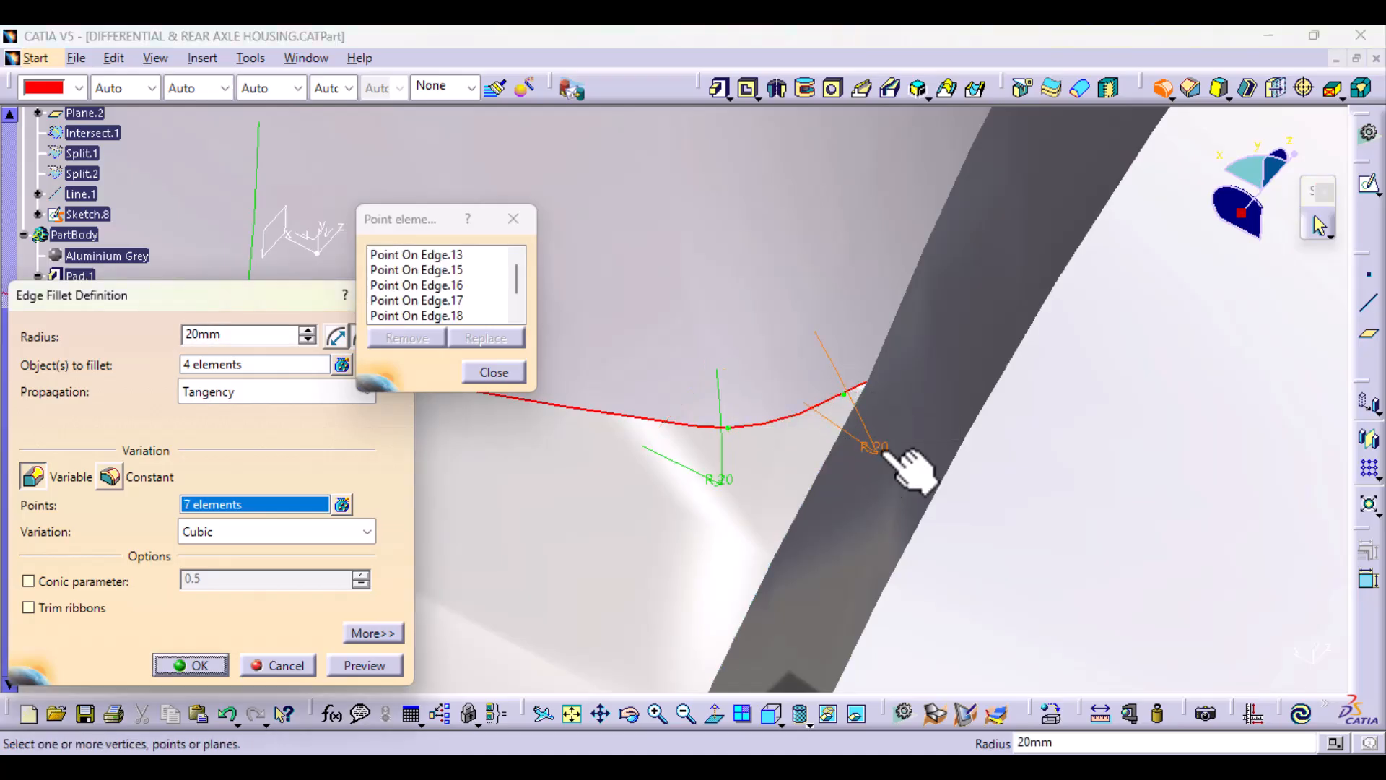
double_click(882, 450)
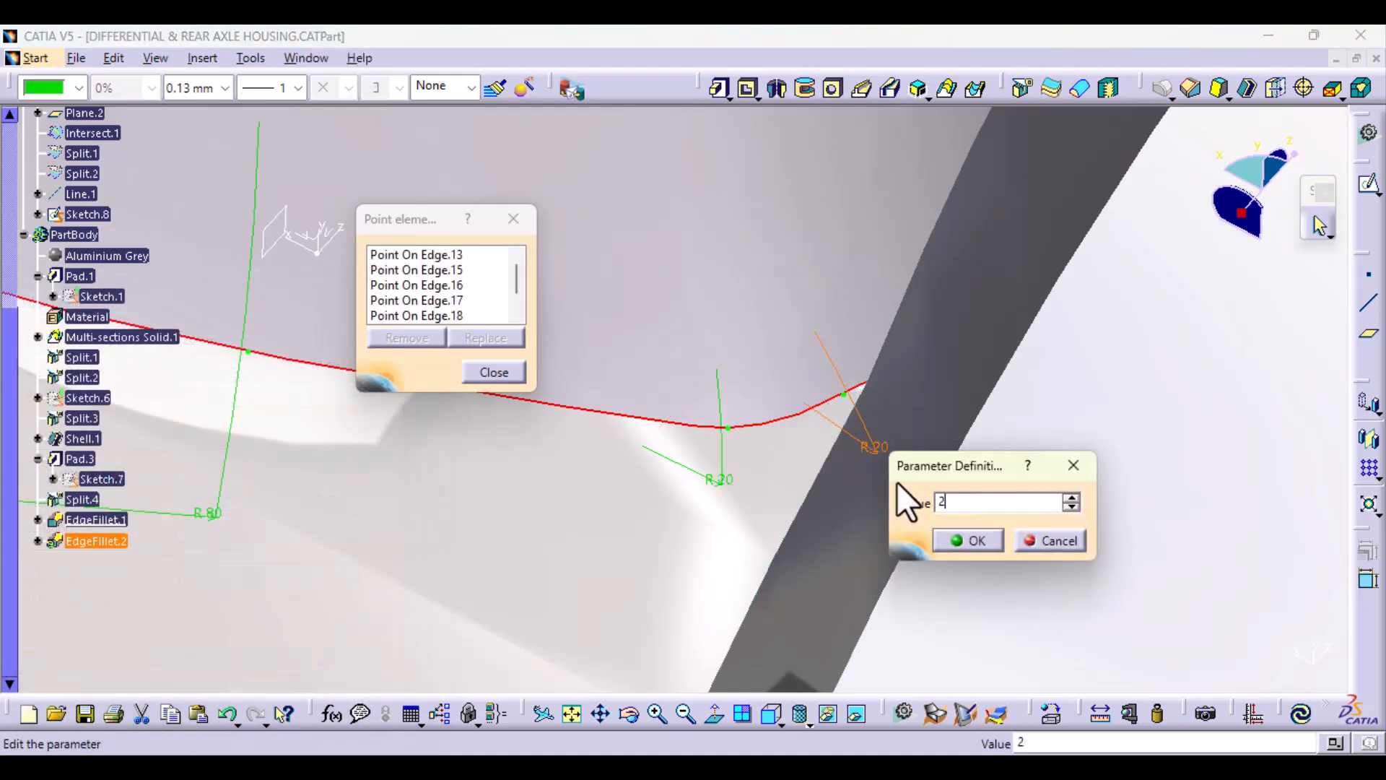
left_click(985, 537)
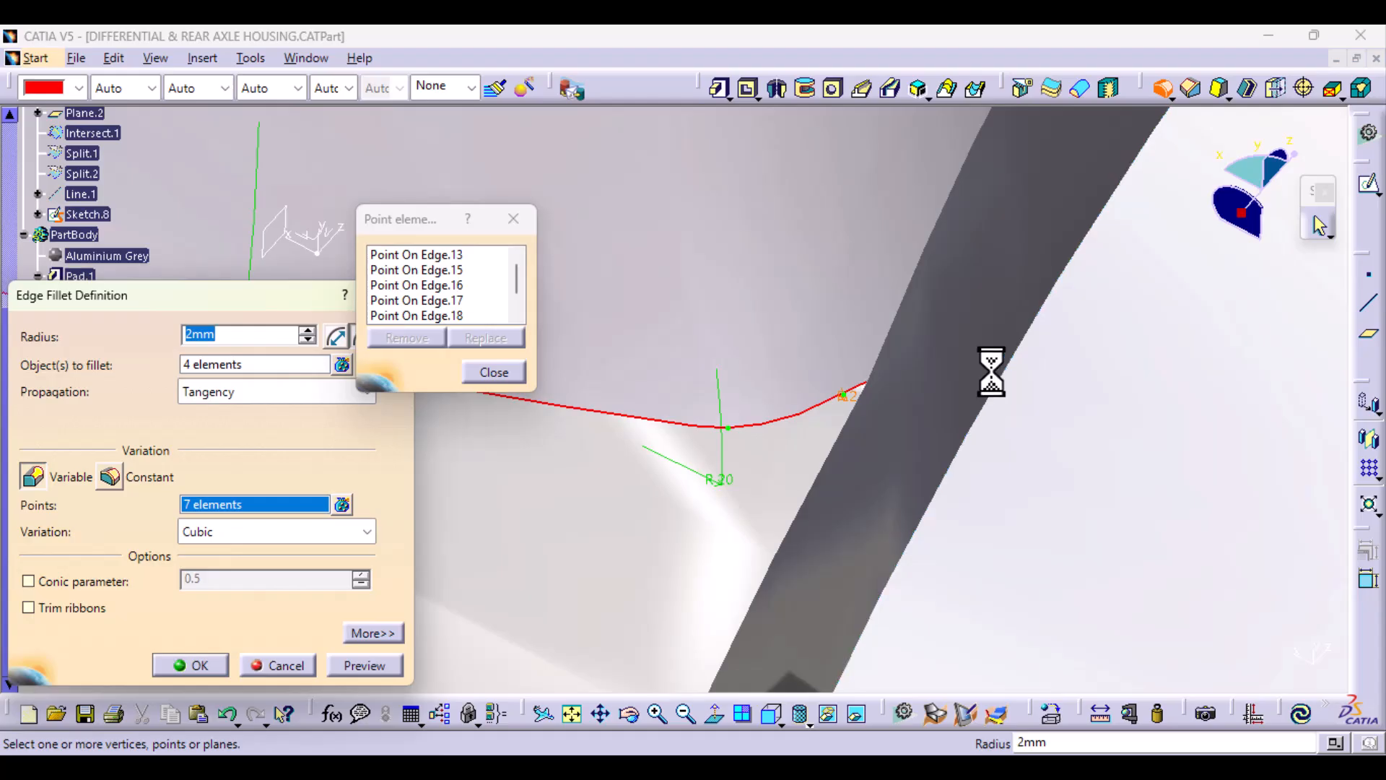
Step: Finish the radius point list, preview the variable-radius fillet on the four selected edges and create it
left_click(495, 372)
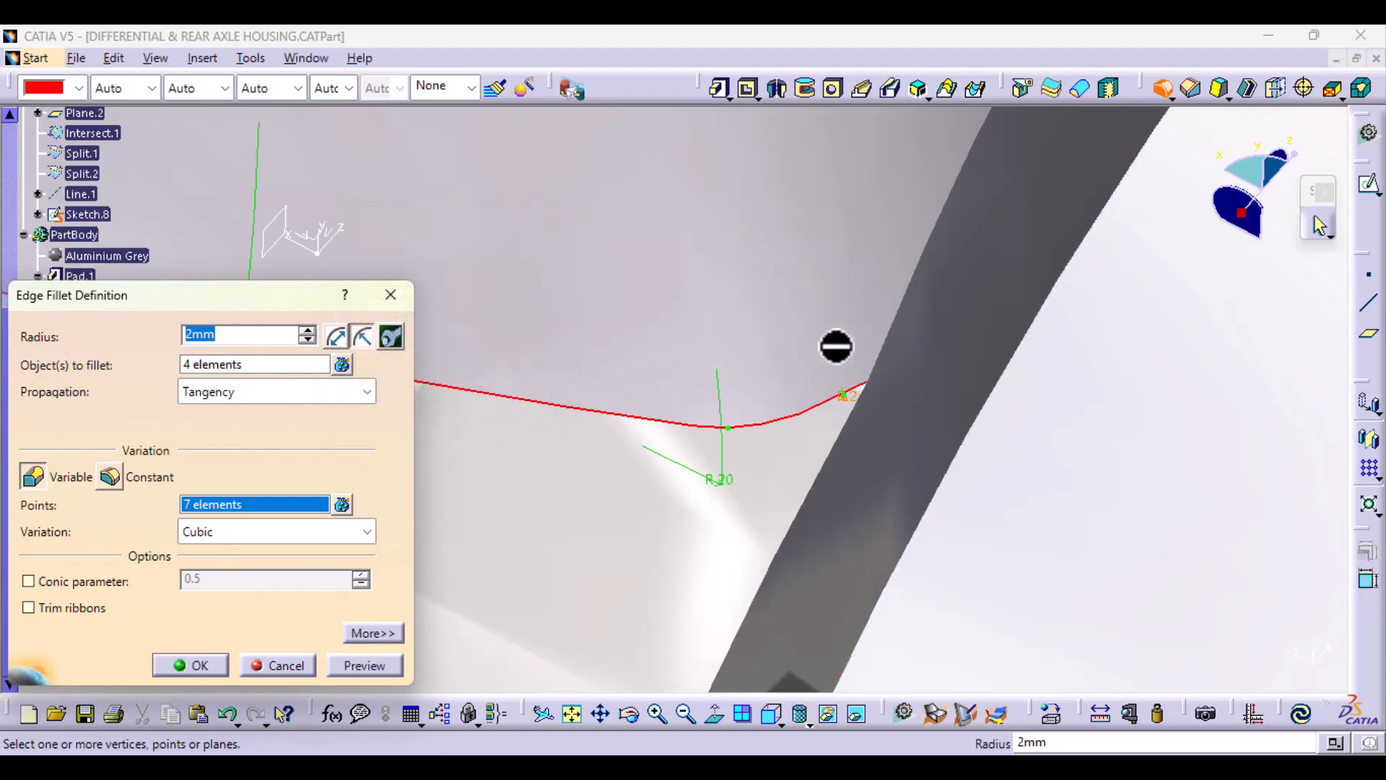
middle_click_drag(852, 390, 855, 744)
middle_click_drag(857, 628, 626, 491)
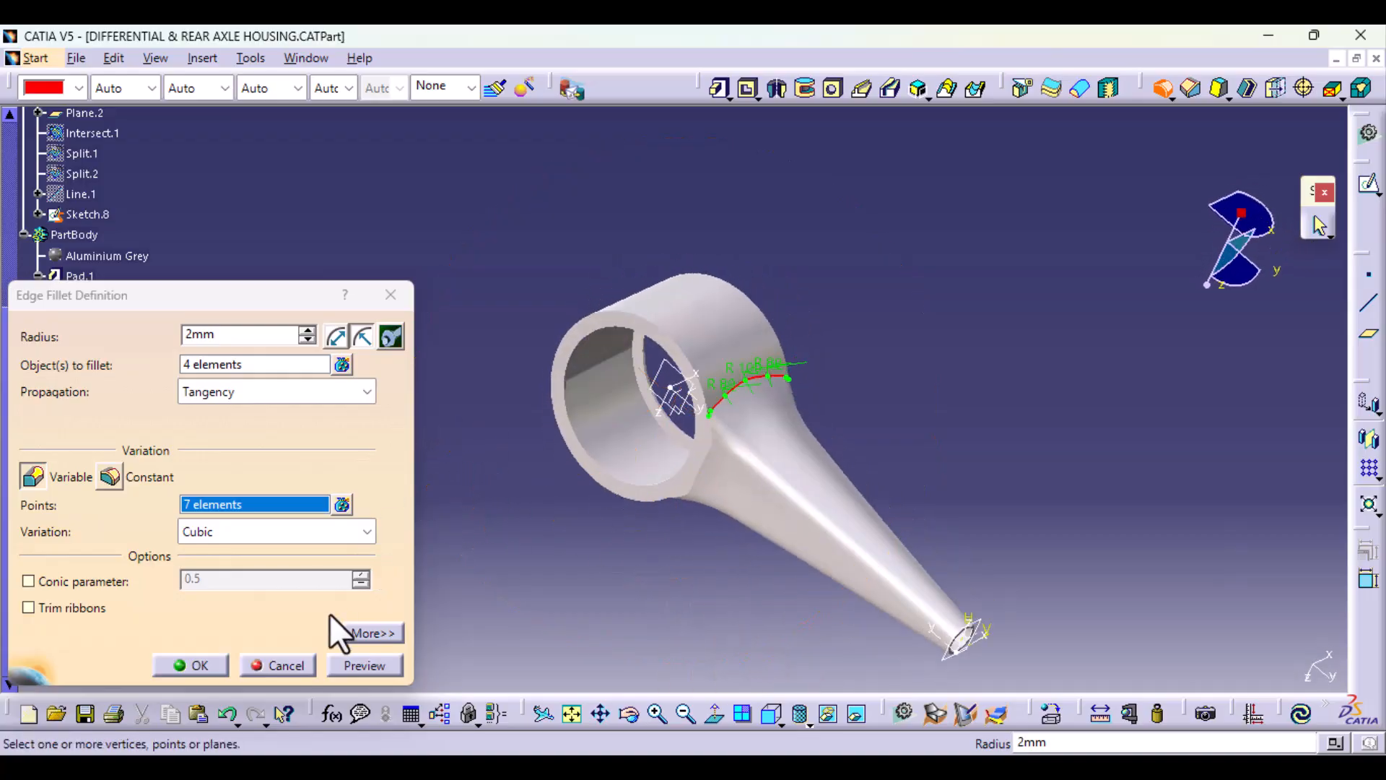
left_click(371, 666)
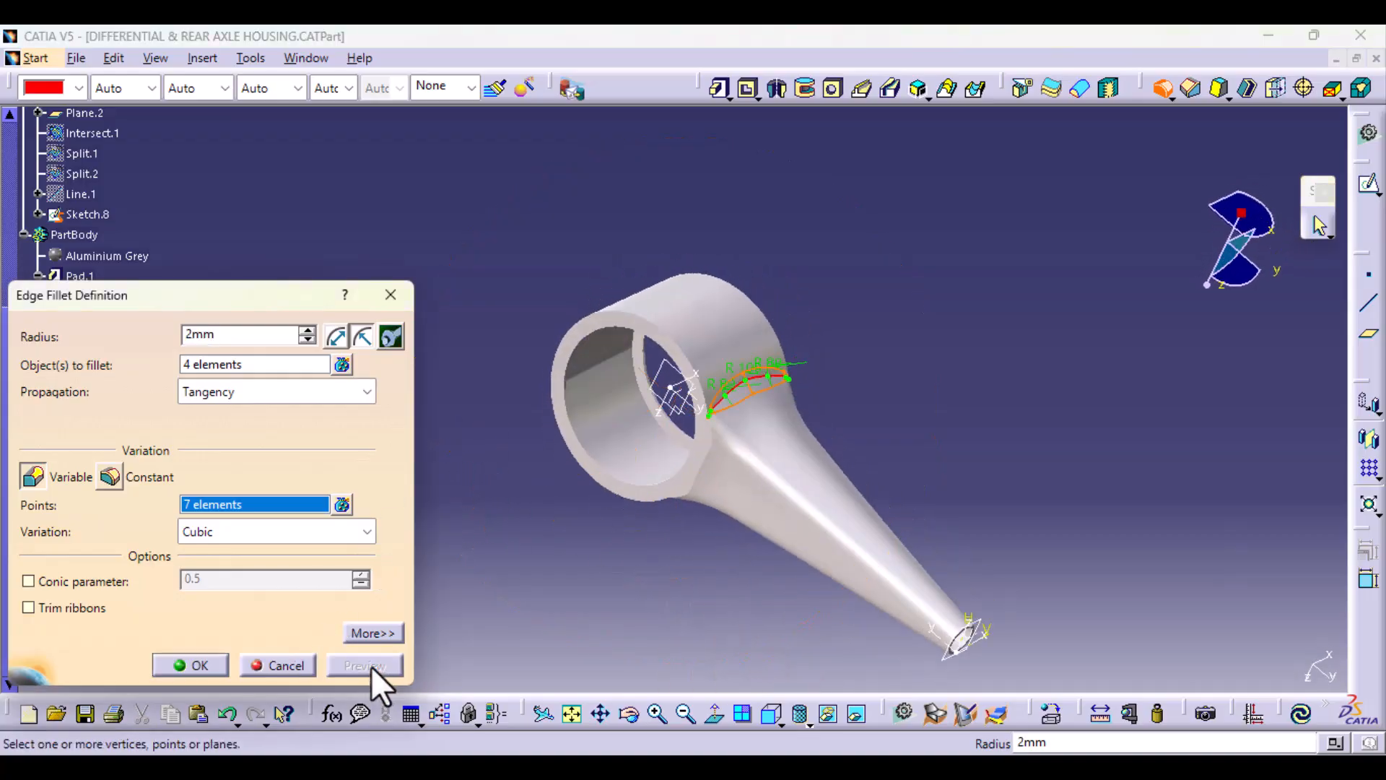
left_click(196, 665)
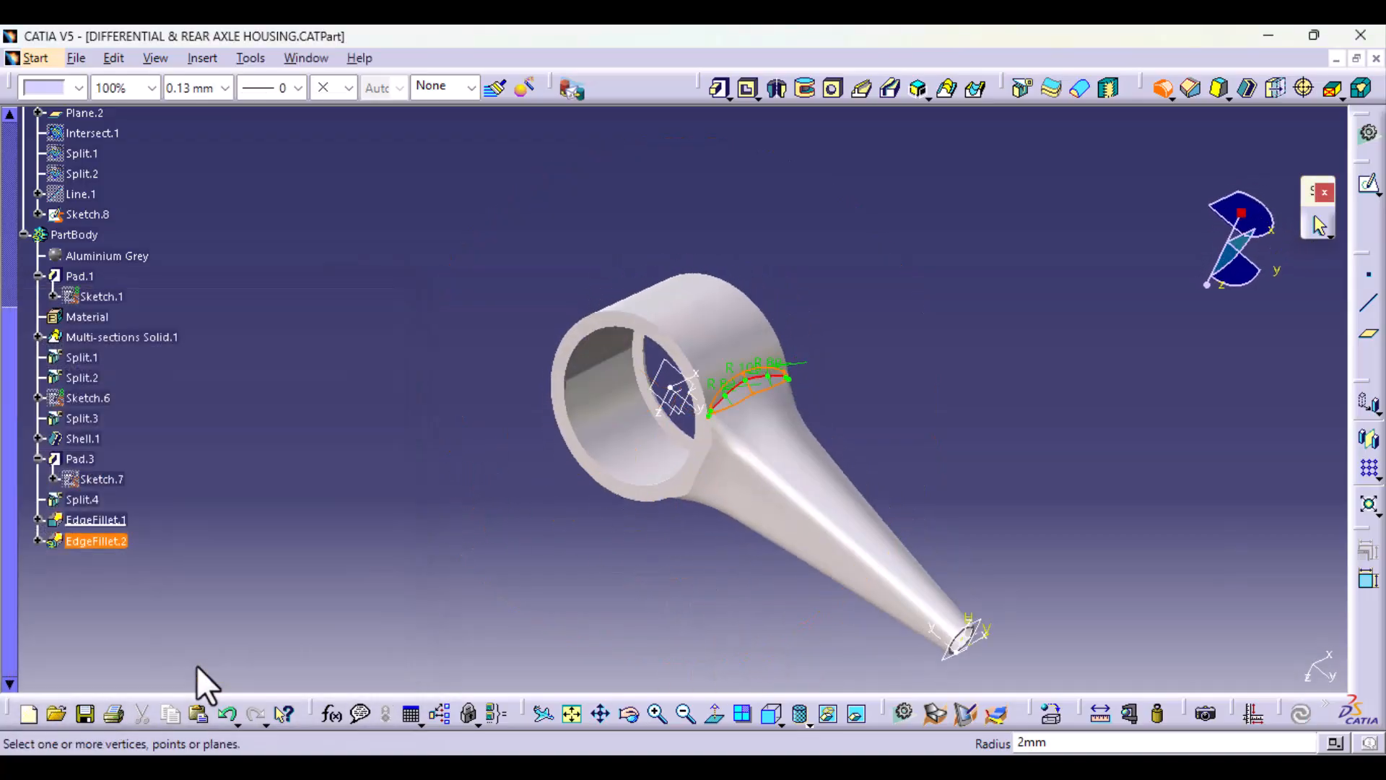
left_click(587, 586)
Step: Edit the Plane.2 intersection in the geometrical set and remove Split.4 as its second element
middle_click_drag(781, 608, 715, 444)
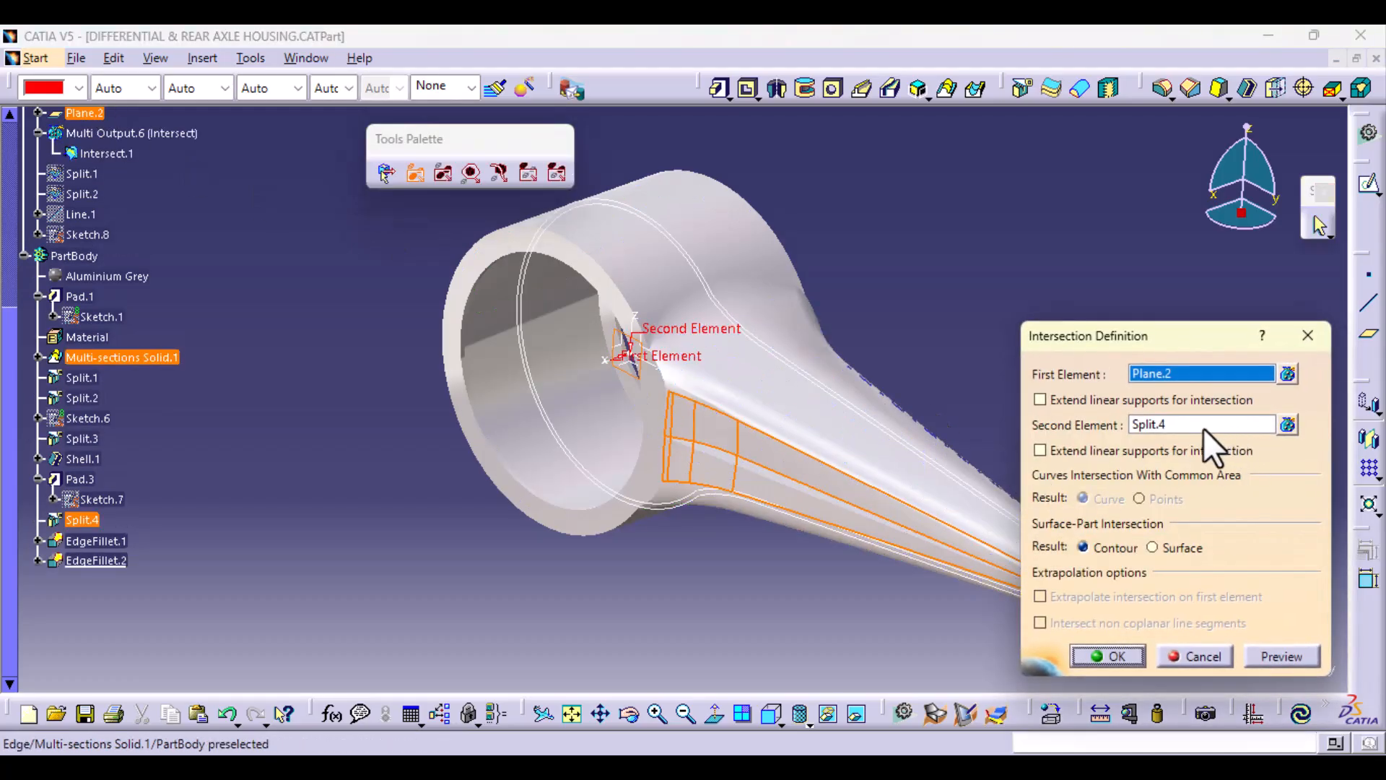
left_click(1288, 424)
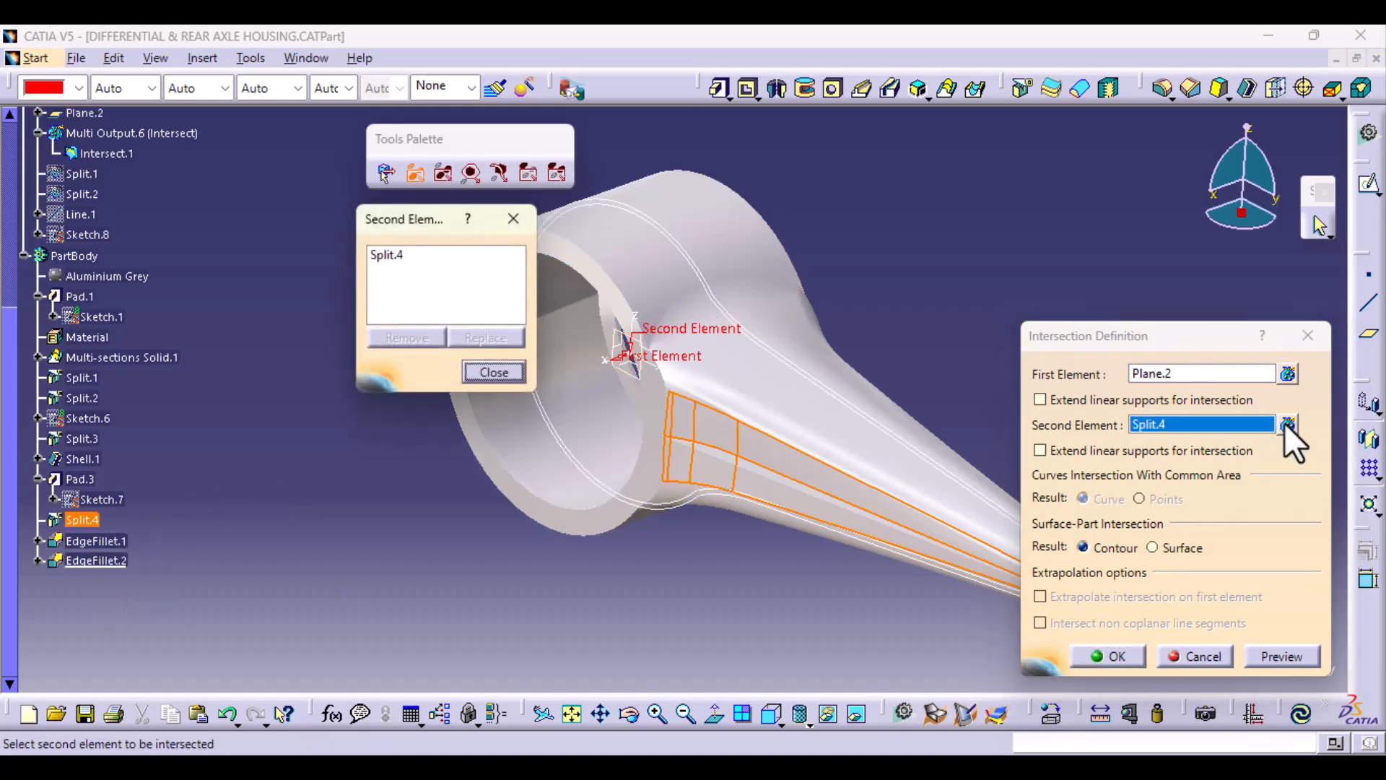
left_click(401, 258)
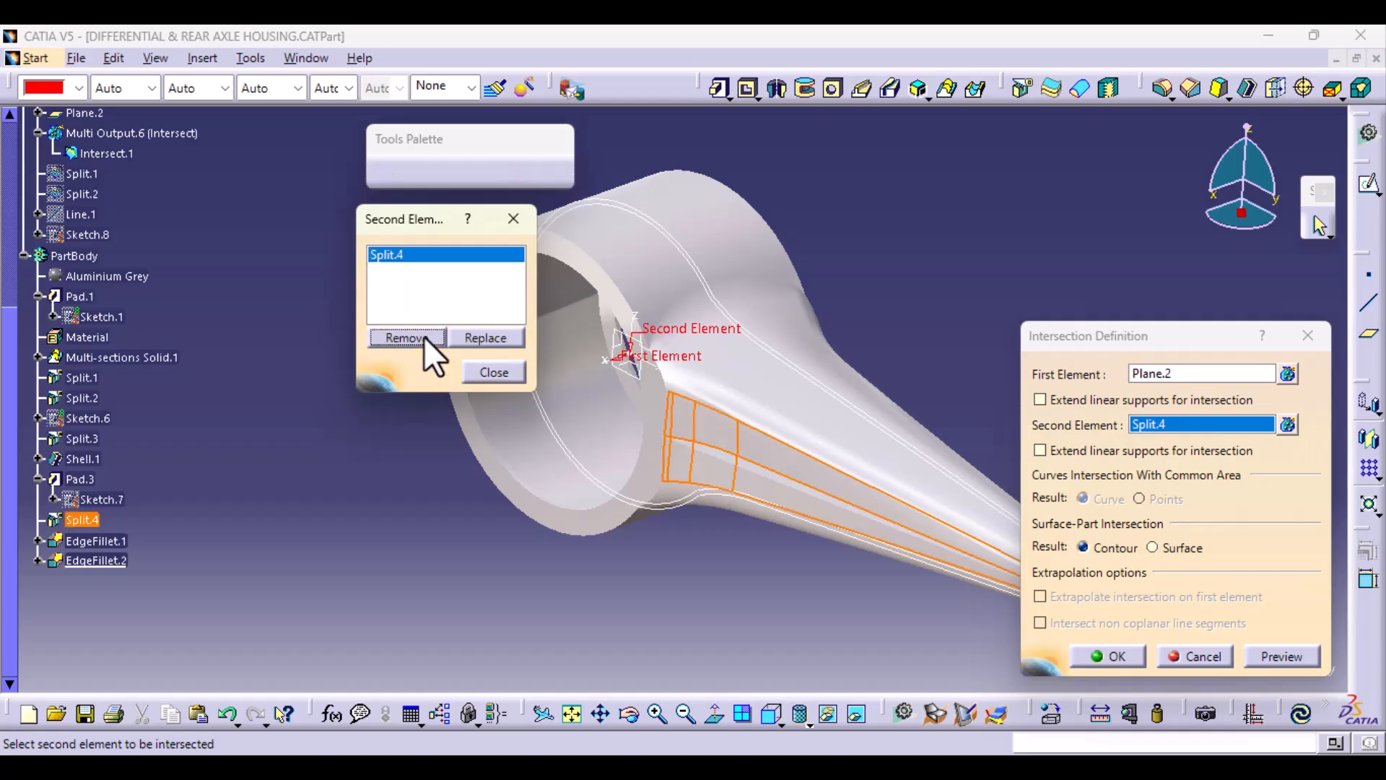
left_click(422, 337)
left_click(493, 373)
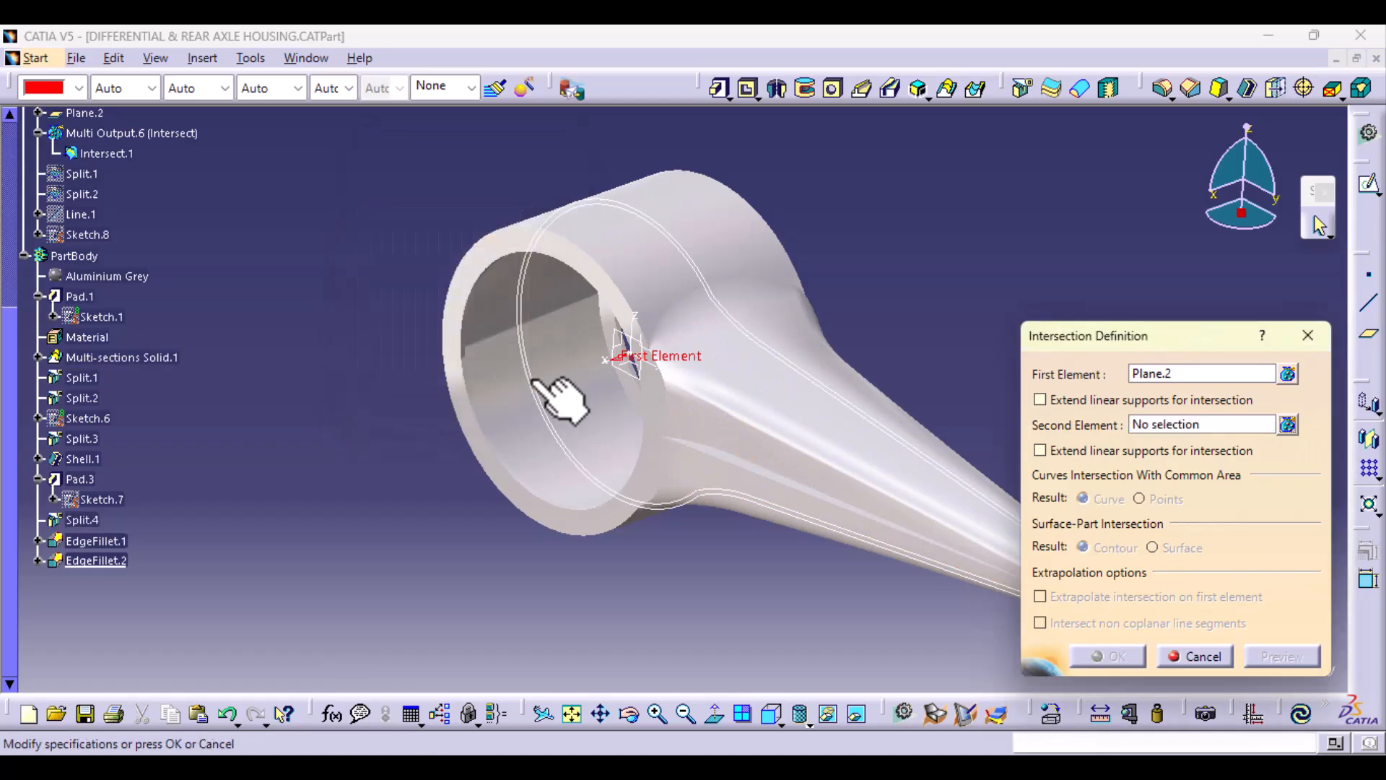
Step: Create a tangency extract from the arm's outer face as the intersection's second element and apply the redefined intersection with Plane.2
right_click(1189, 422)
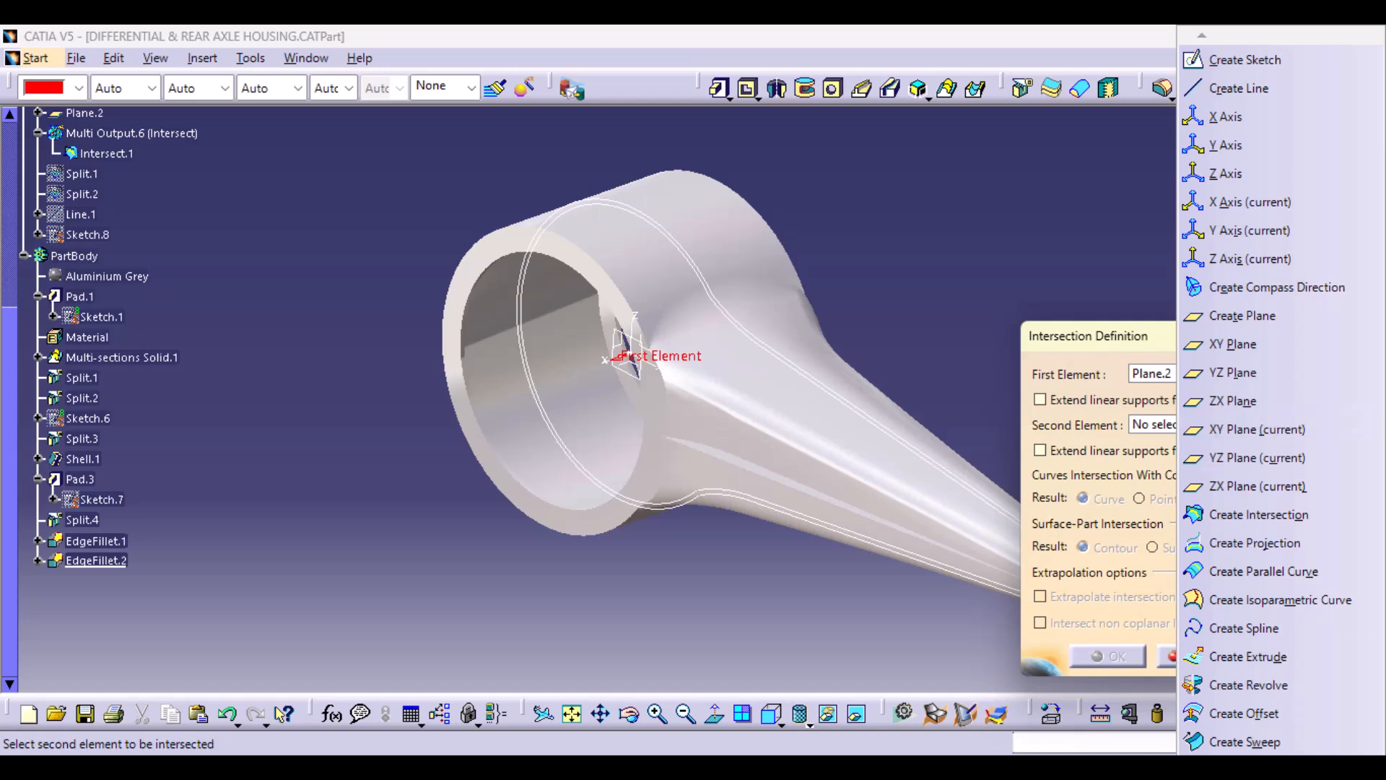
scroll(1266, 392, "down", 5)
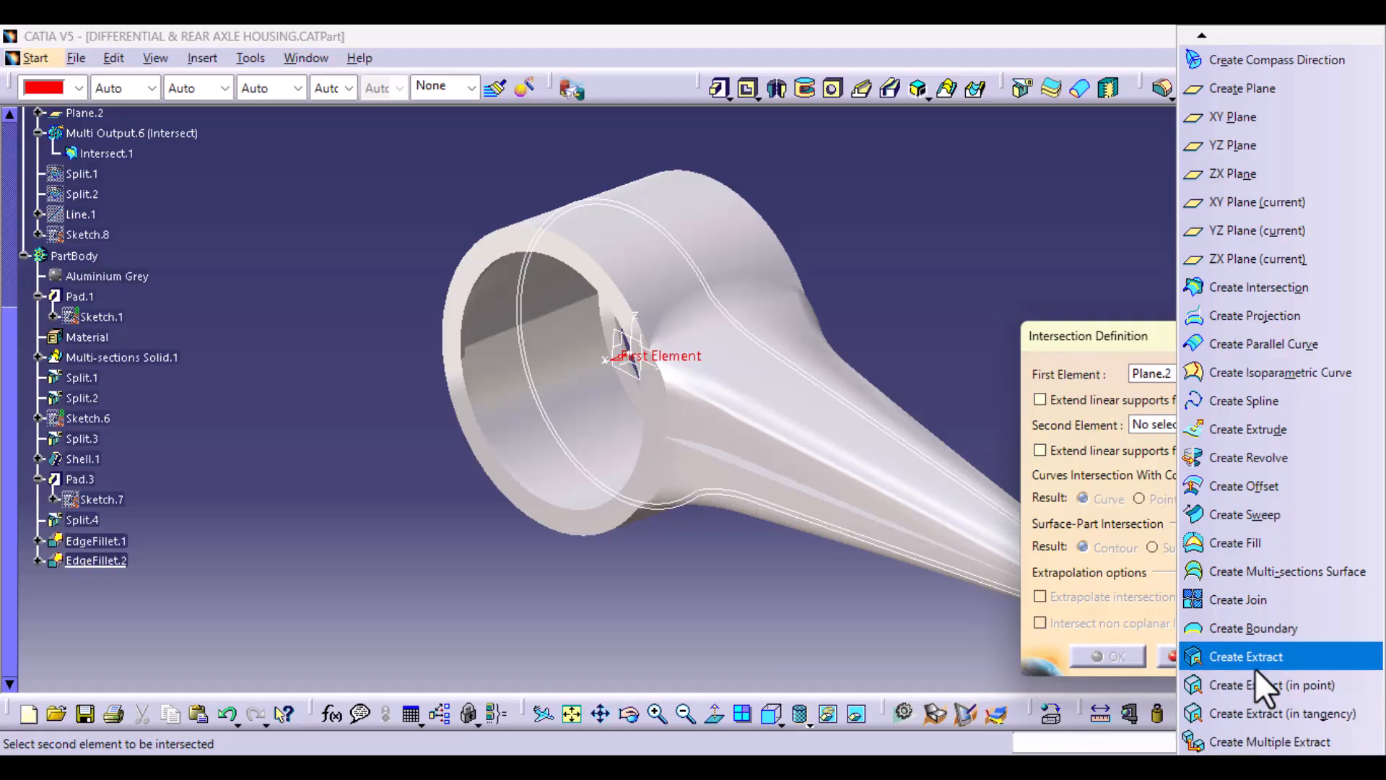
left_click(1262, 717)
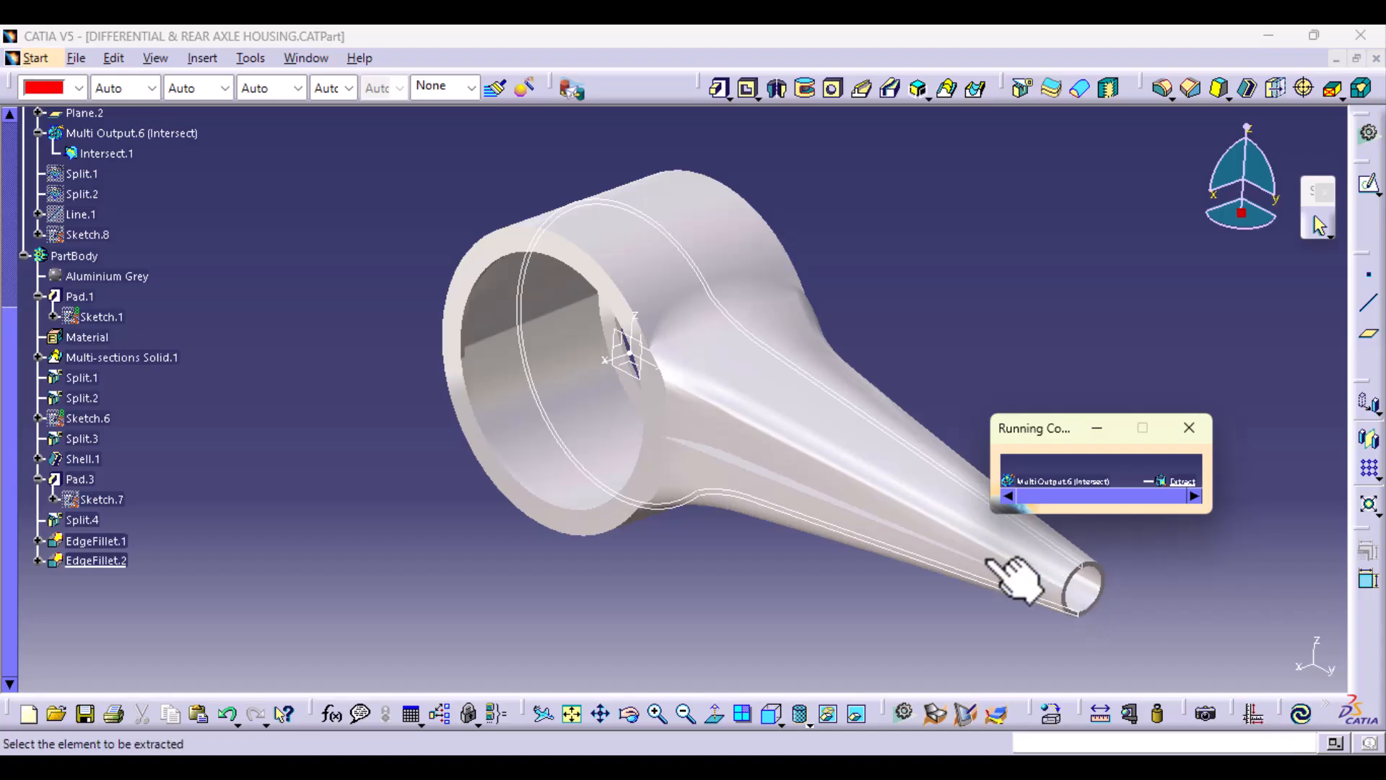
left_click(750, 360)
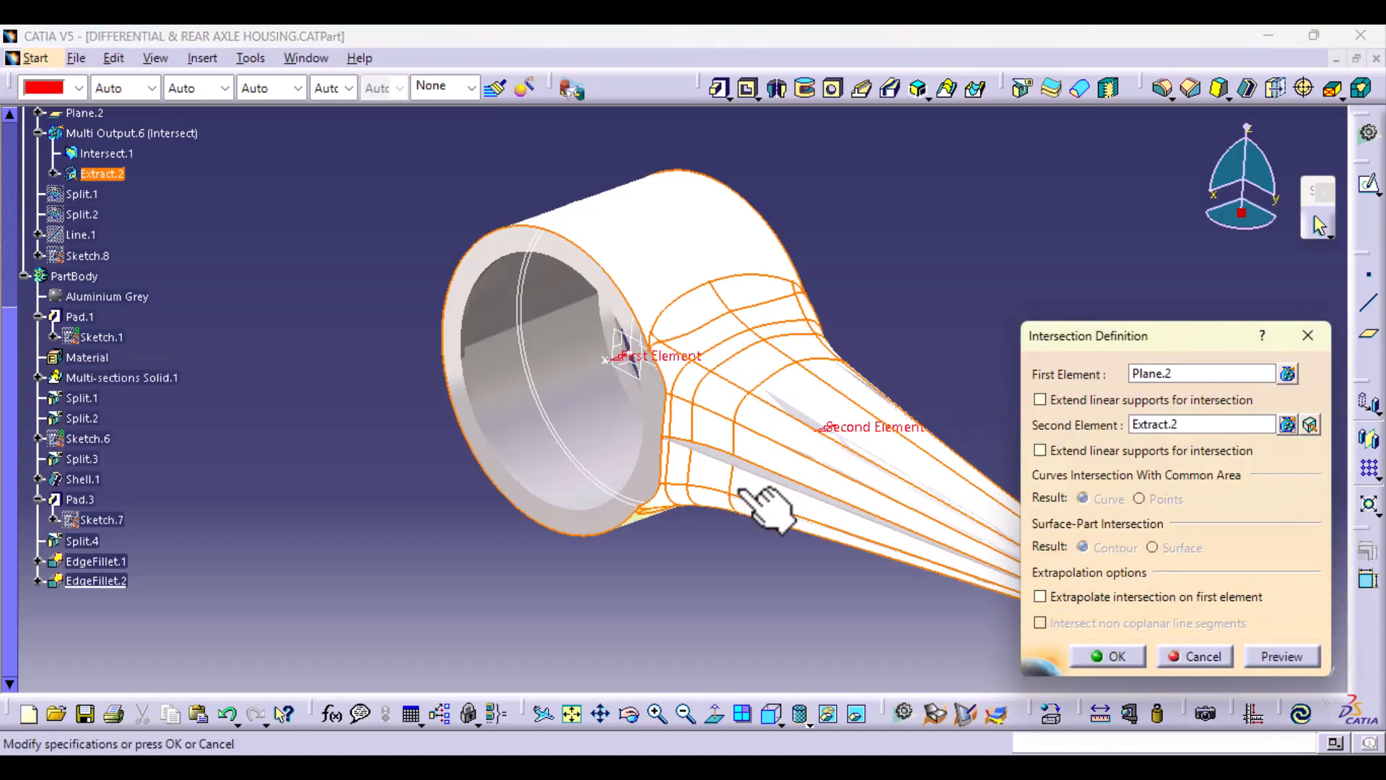
middle_click_drag(743, 576, 605, 535)
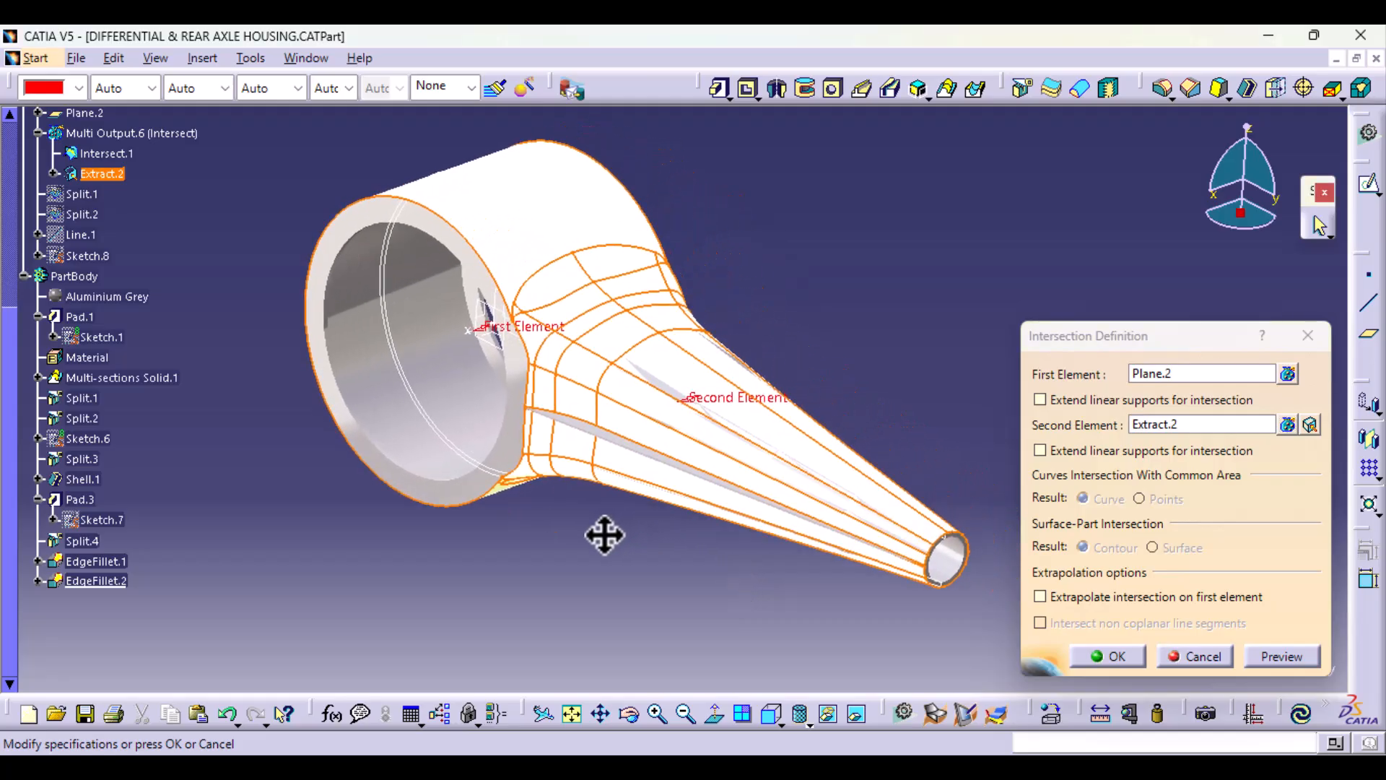
left_click(1278, 656)
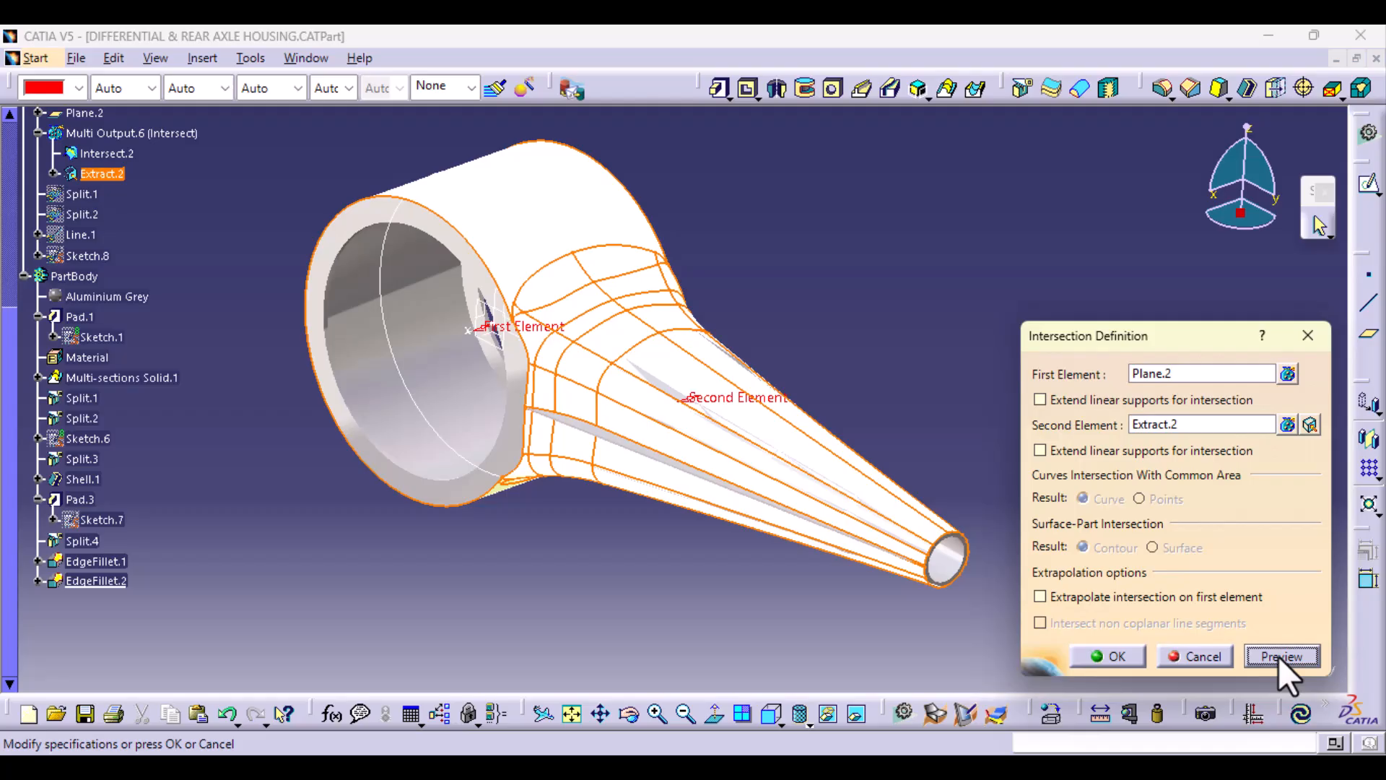
left_click(1115, 656)
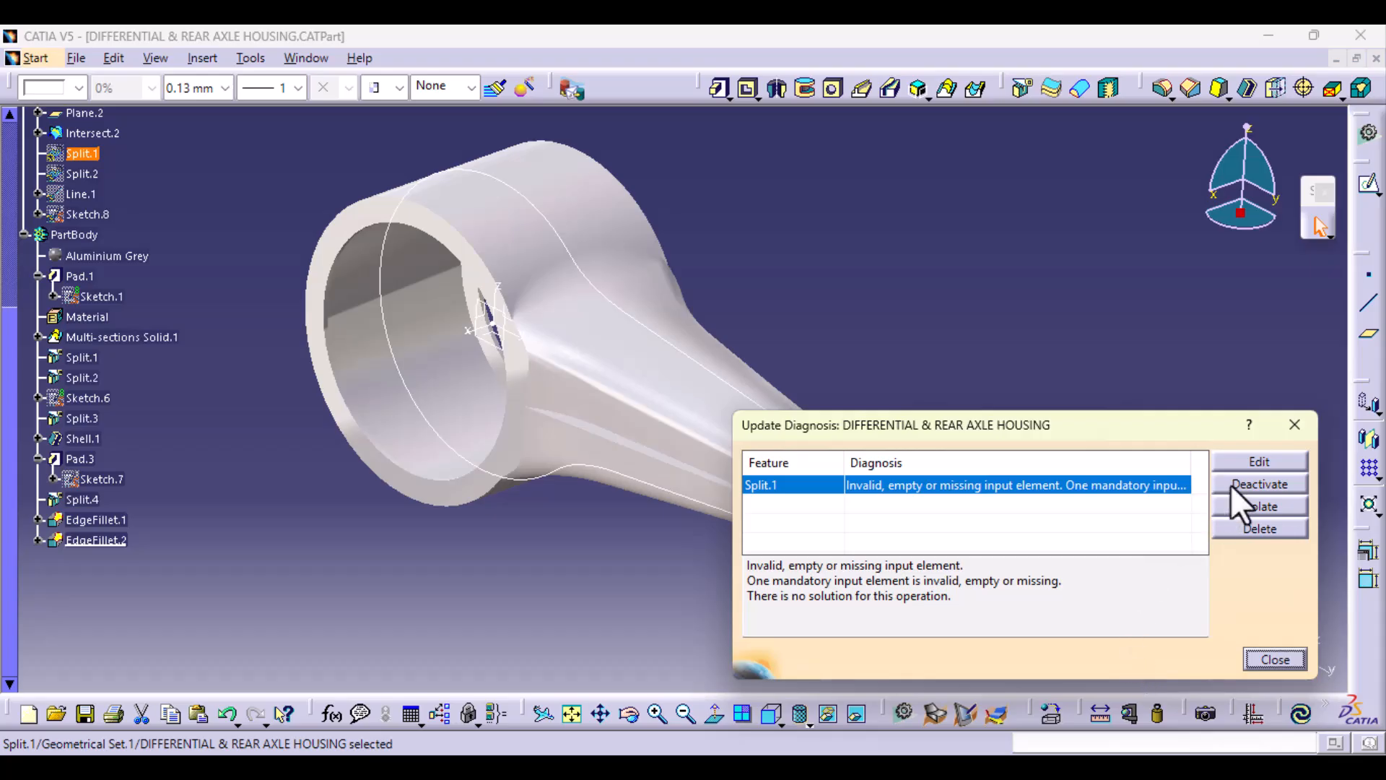
Step: Repair Split.1 by choosing the rebuilt contour curve Intersect.2 as the element to cut with the XY plane
left_click(1257, 461)
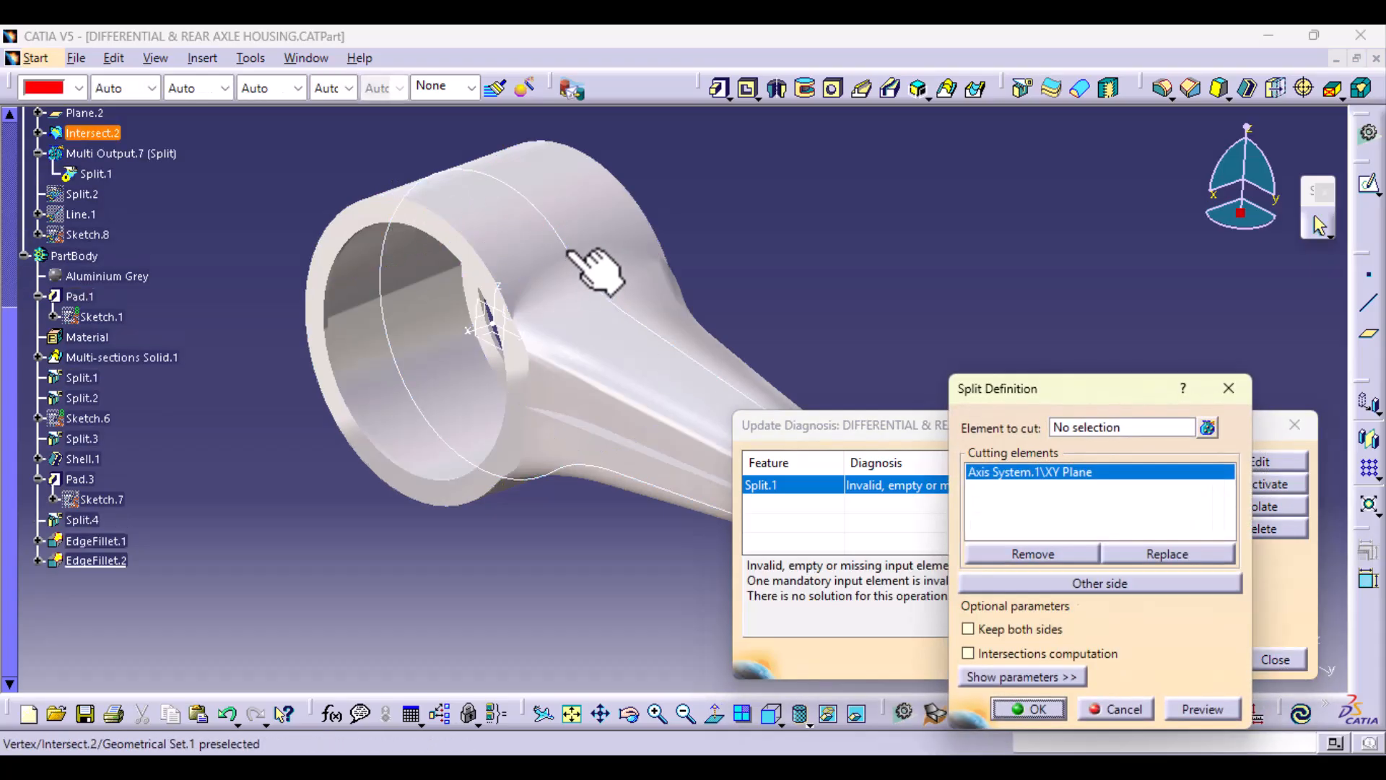
left_click(568, 255)
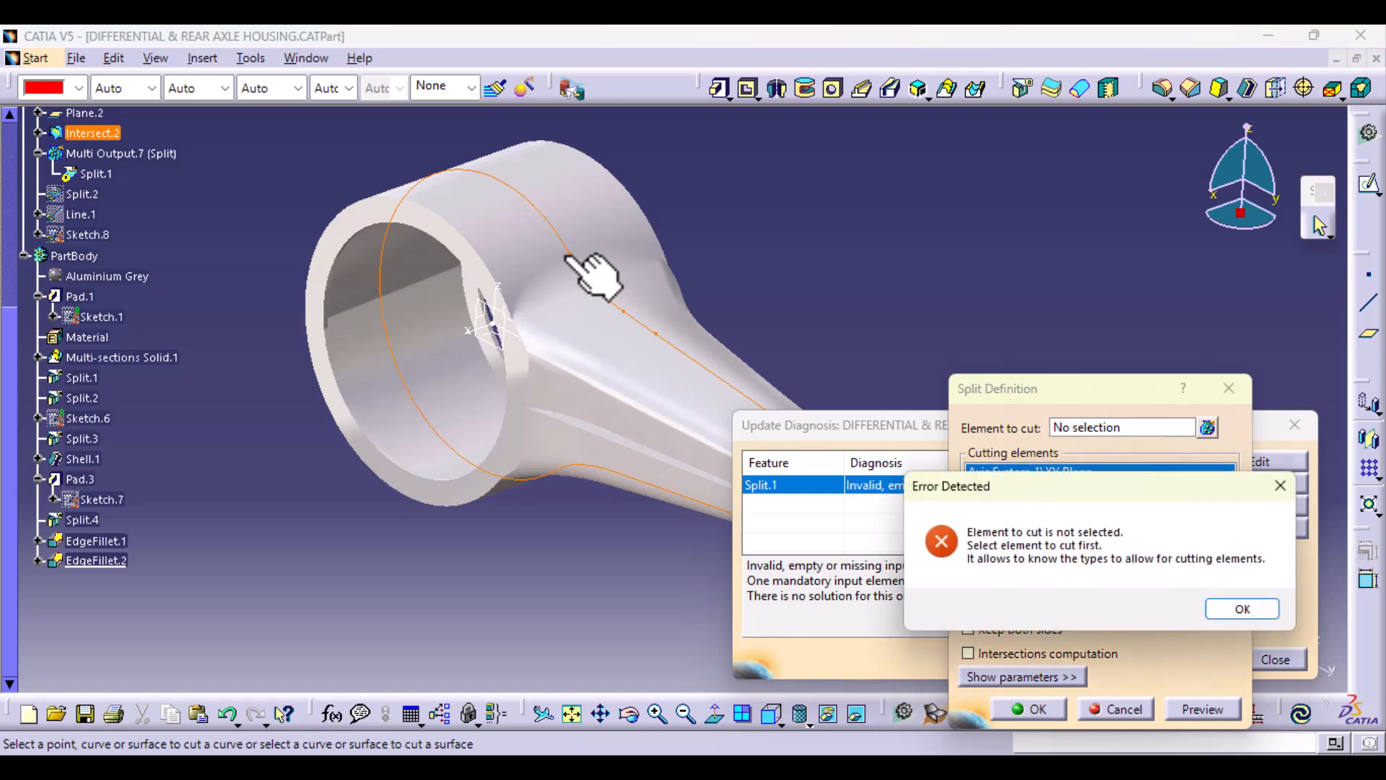
left_click(1236, 610)
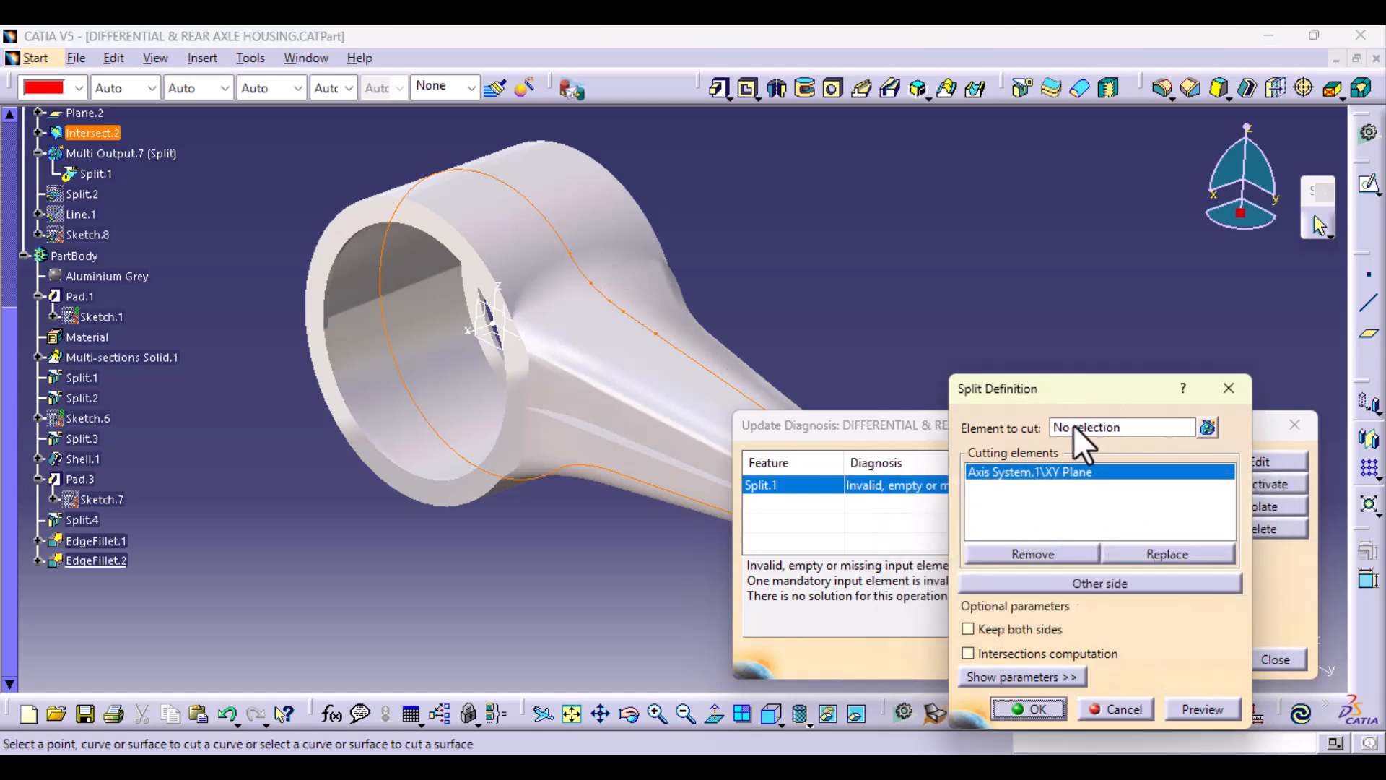
left_click(565, 248)
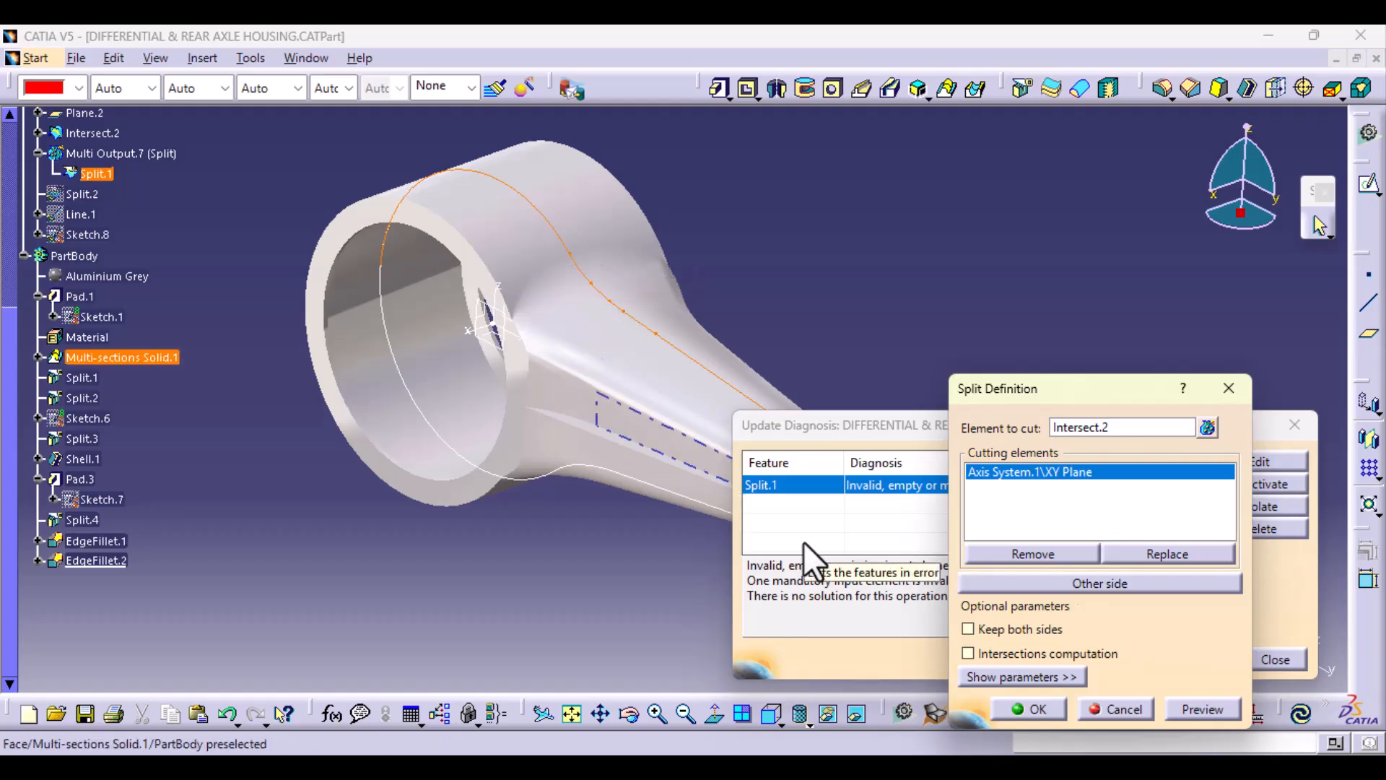
left_click(1029, 709)
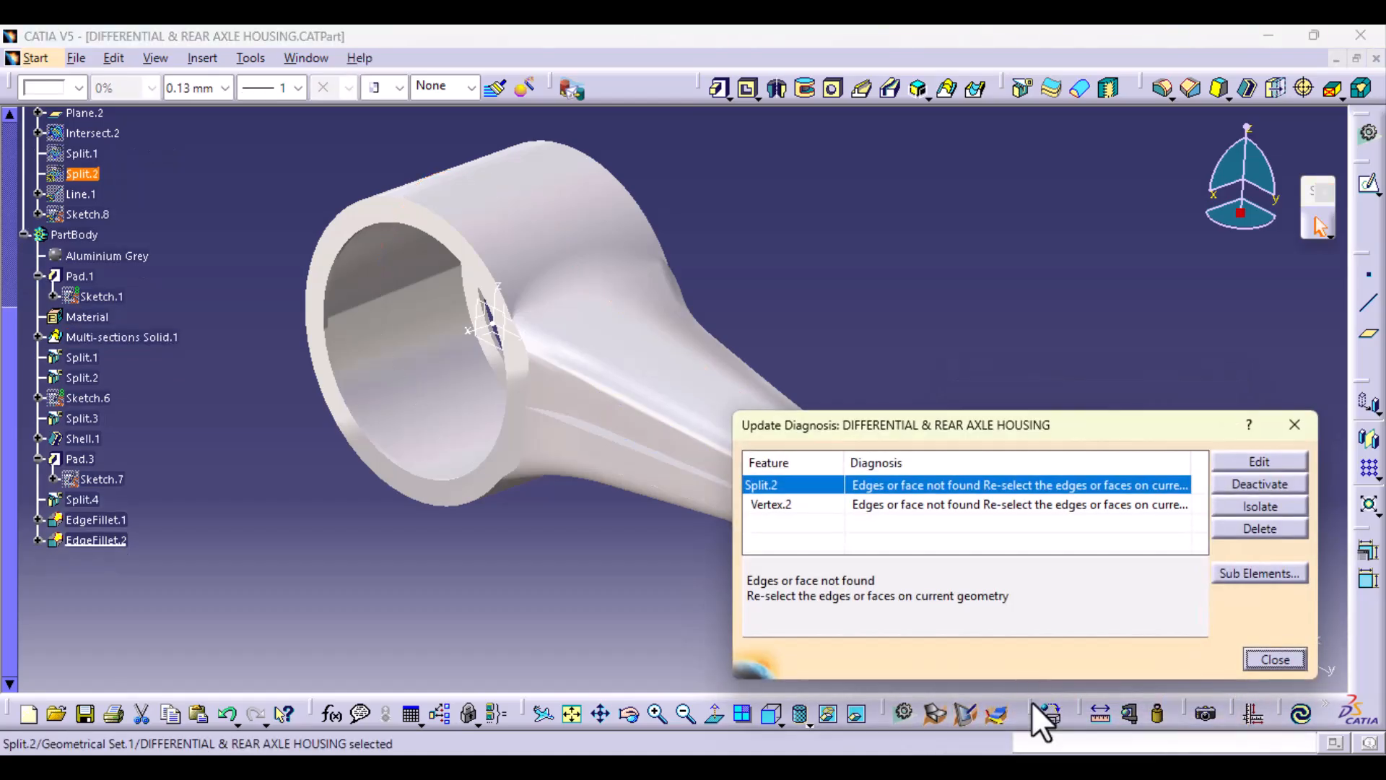
Step: Delete the broken Split.2 from the geometrical set and unhide Sketch.8 at the arm's small end
left_click(1282, 528)
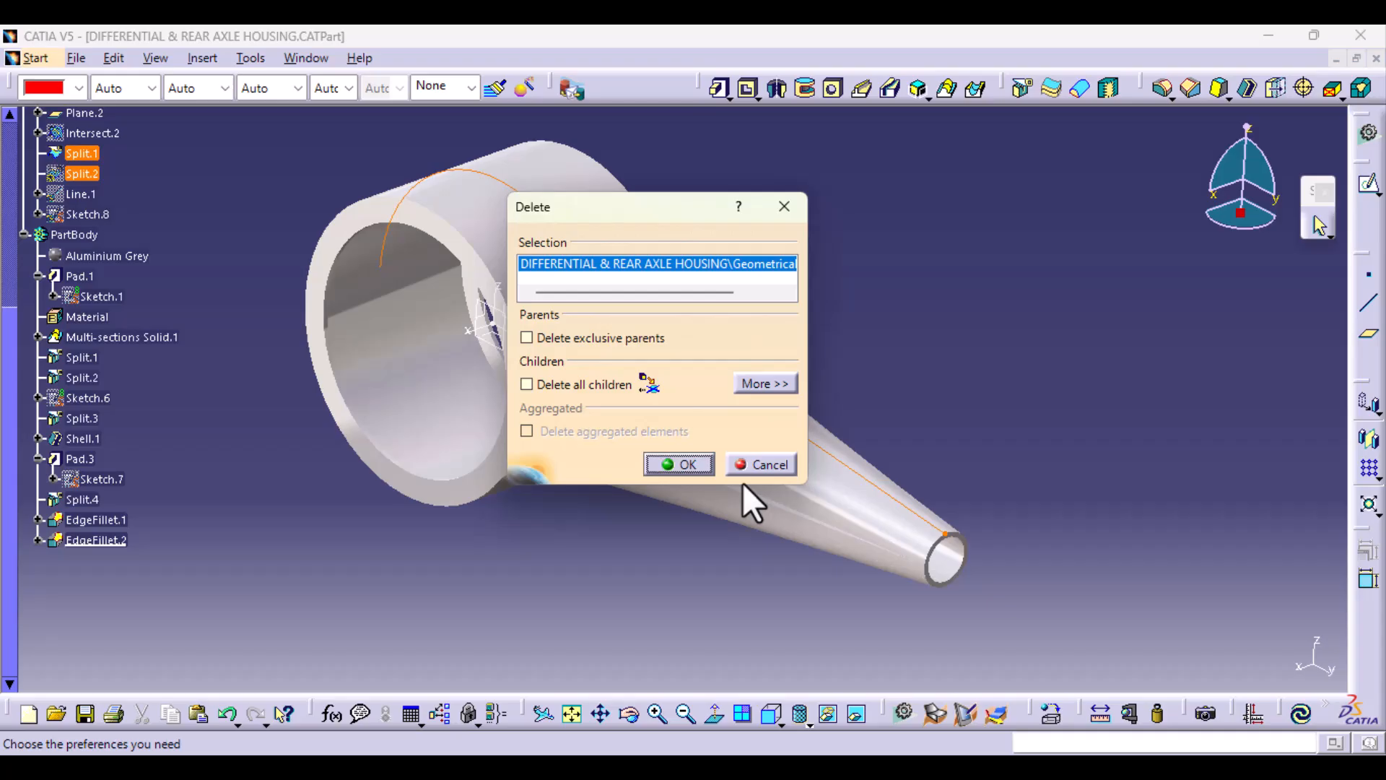
left_click(695, 464)
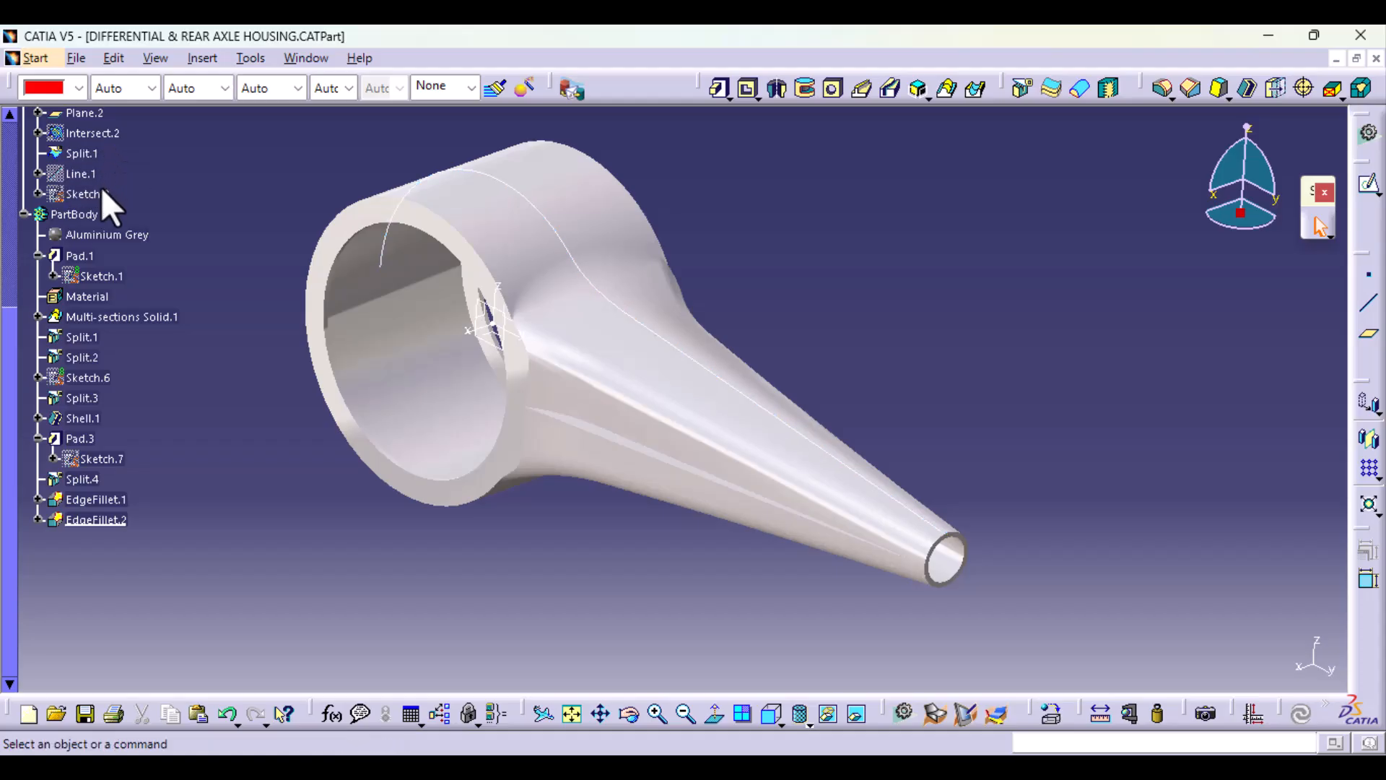
right_click(104, 194)
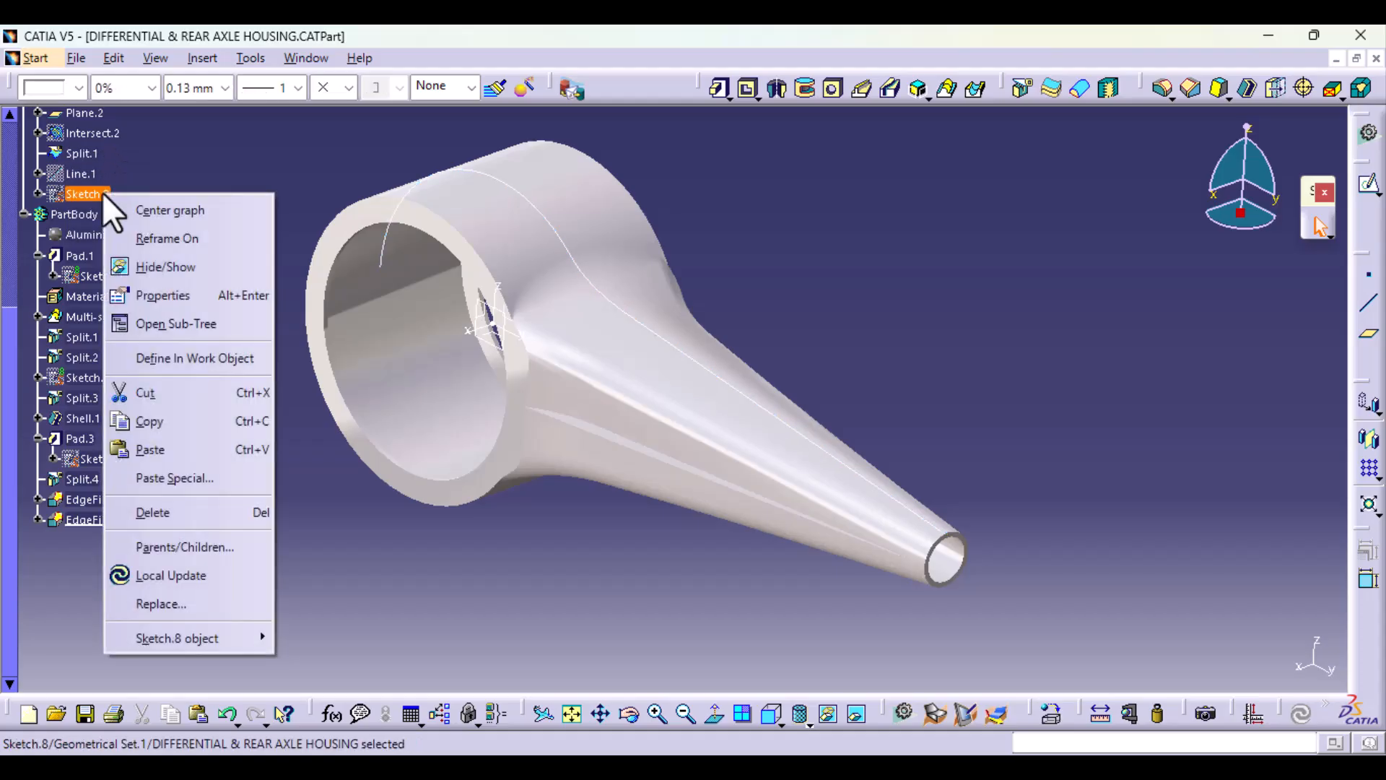
left_click(143, 265)
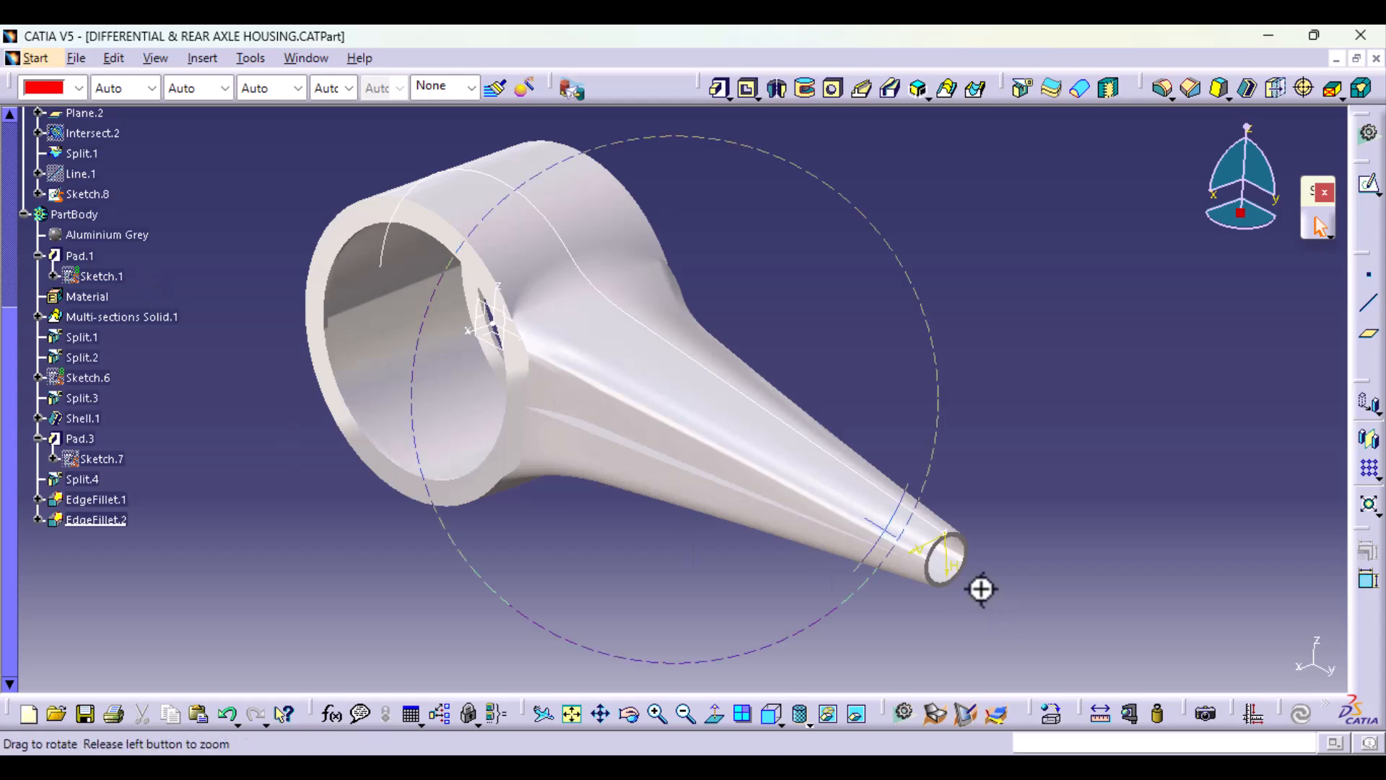
middle_click_drag(982, 589, 997, 551)
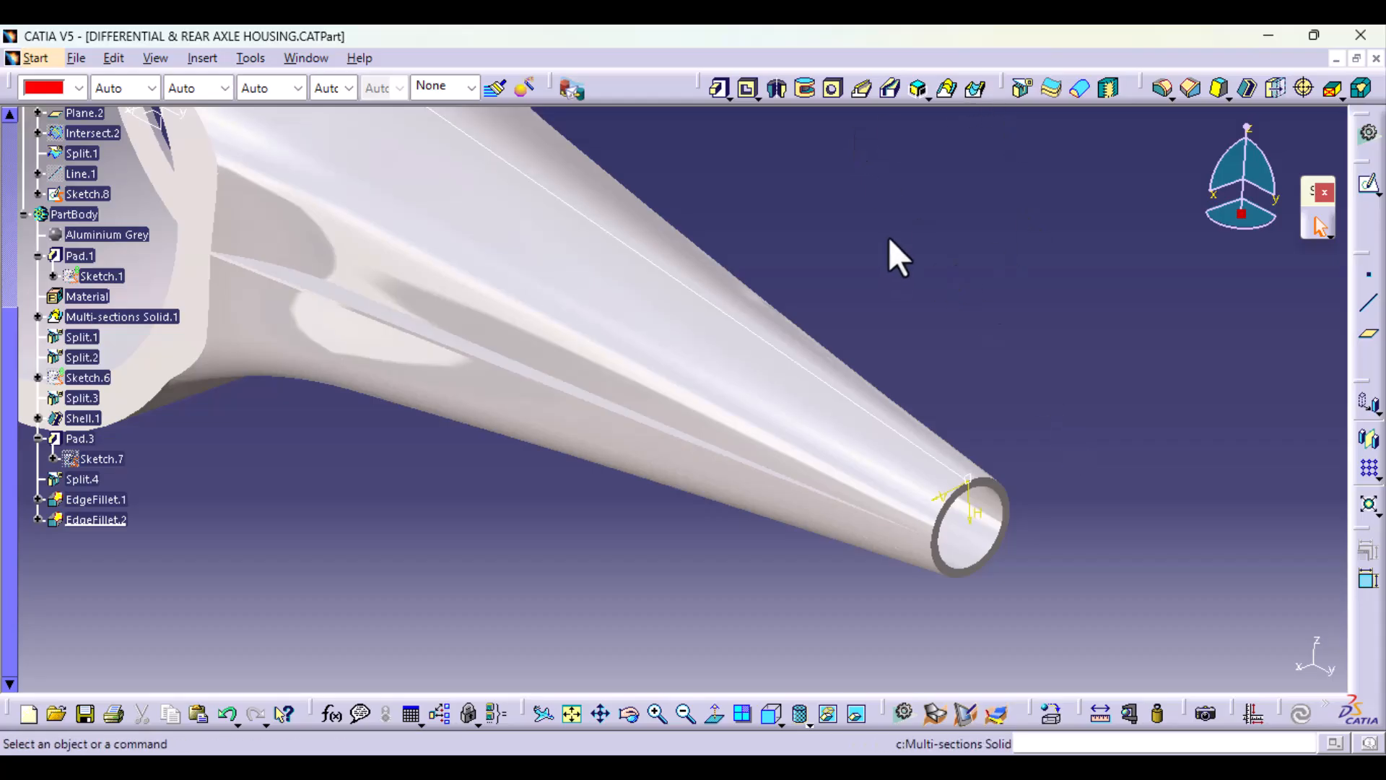
middle_click_drag(889, 238, 901, 321)
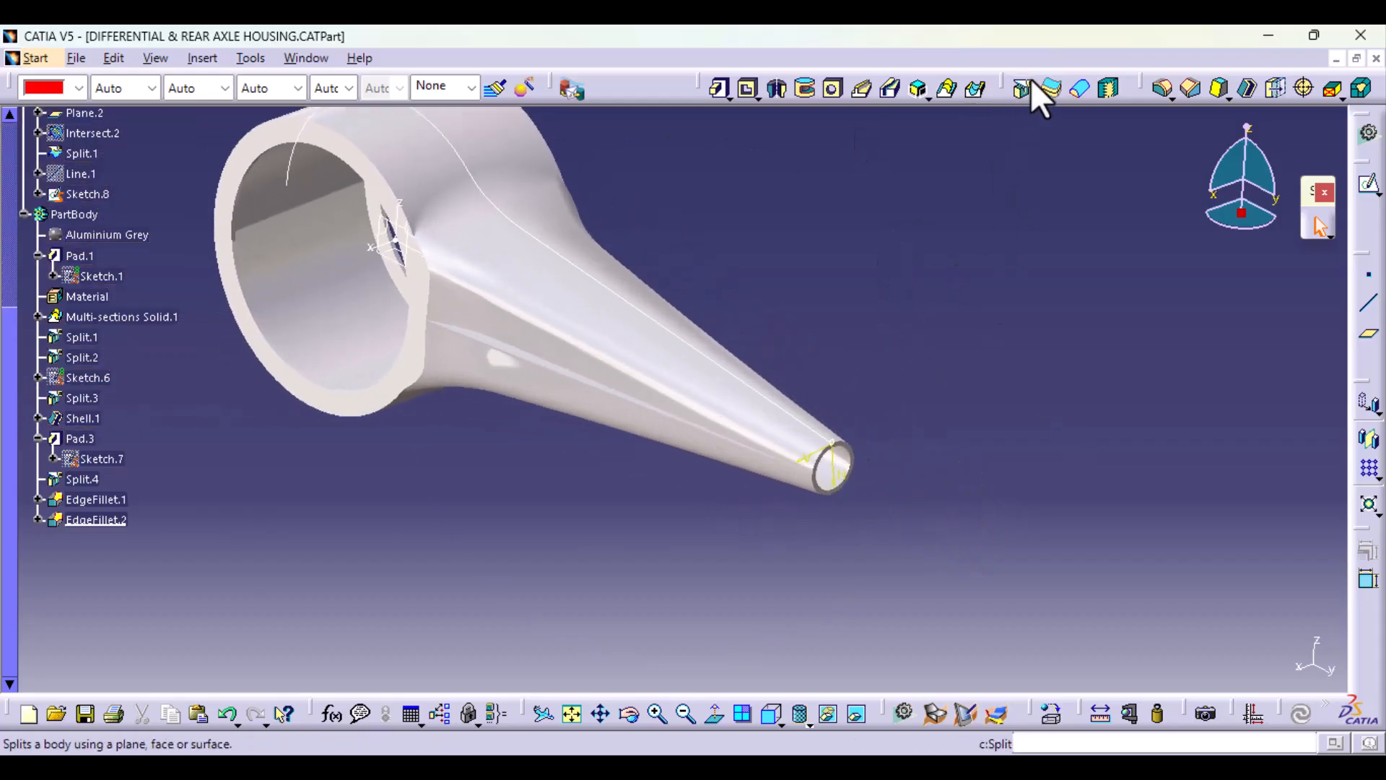
Step: Create a rib with Sketch.8 as the profile and the trimmed contour Split.1 as the center curve, using Keep angle control
left_click(856, 92)
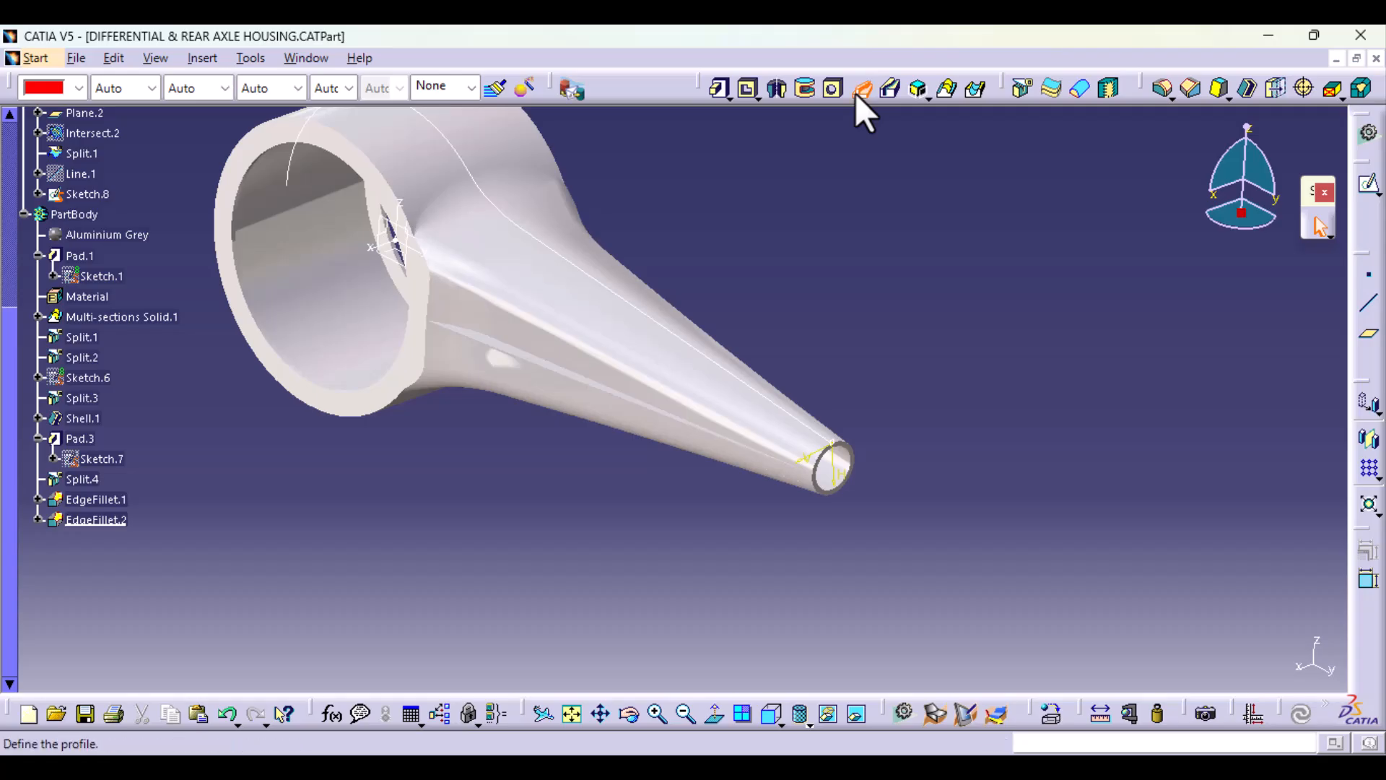
left_click(99, 193)
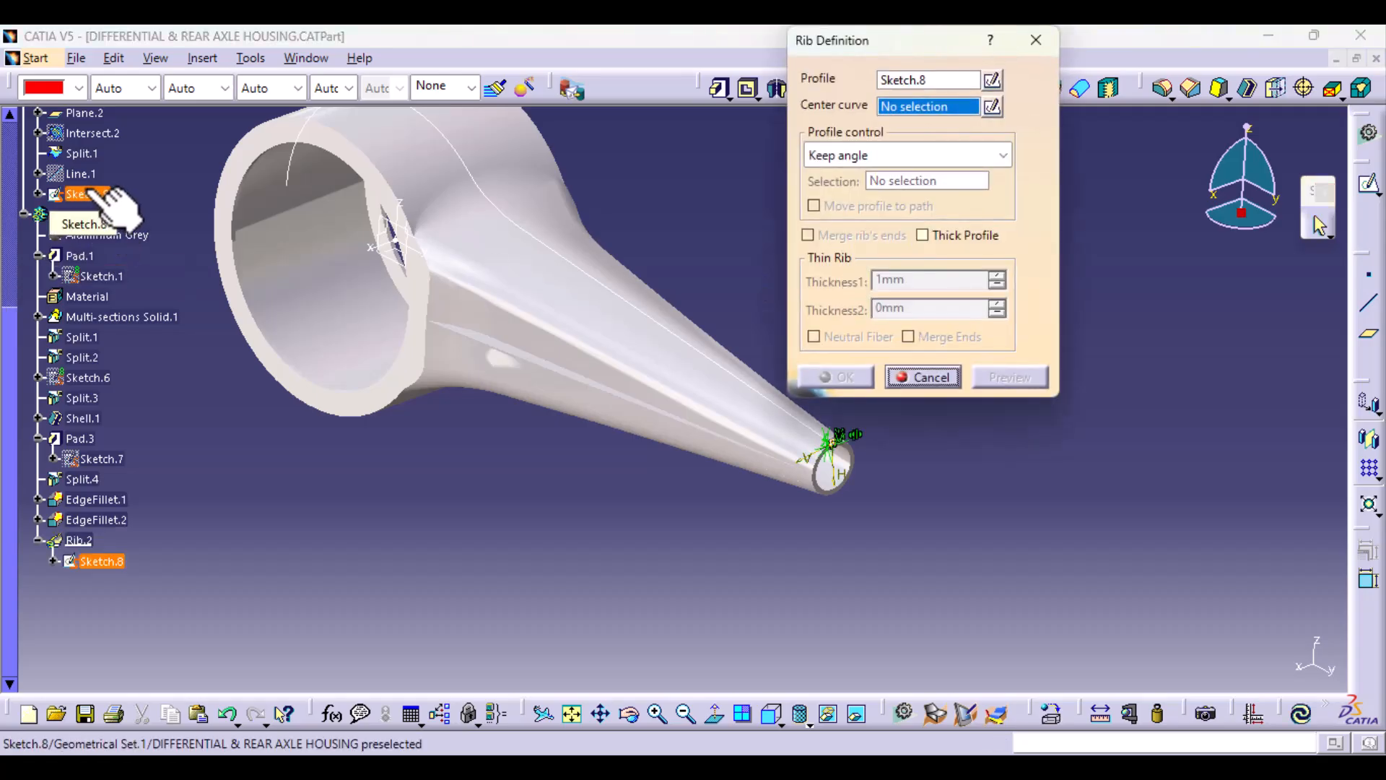
left_click(94, 153)
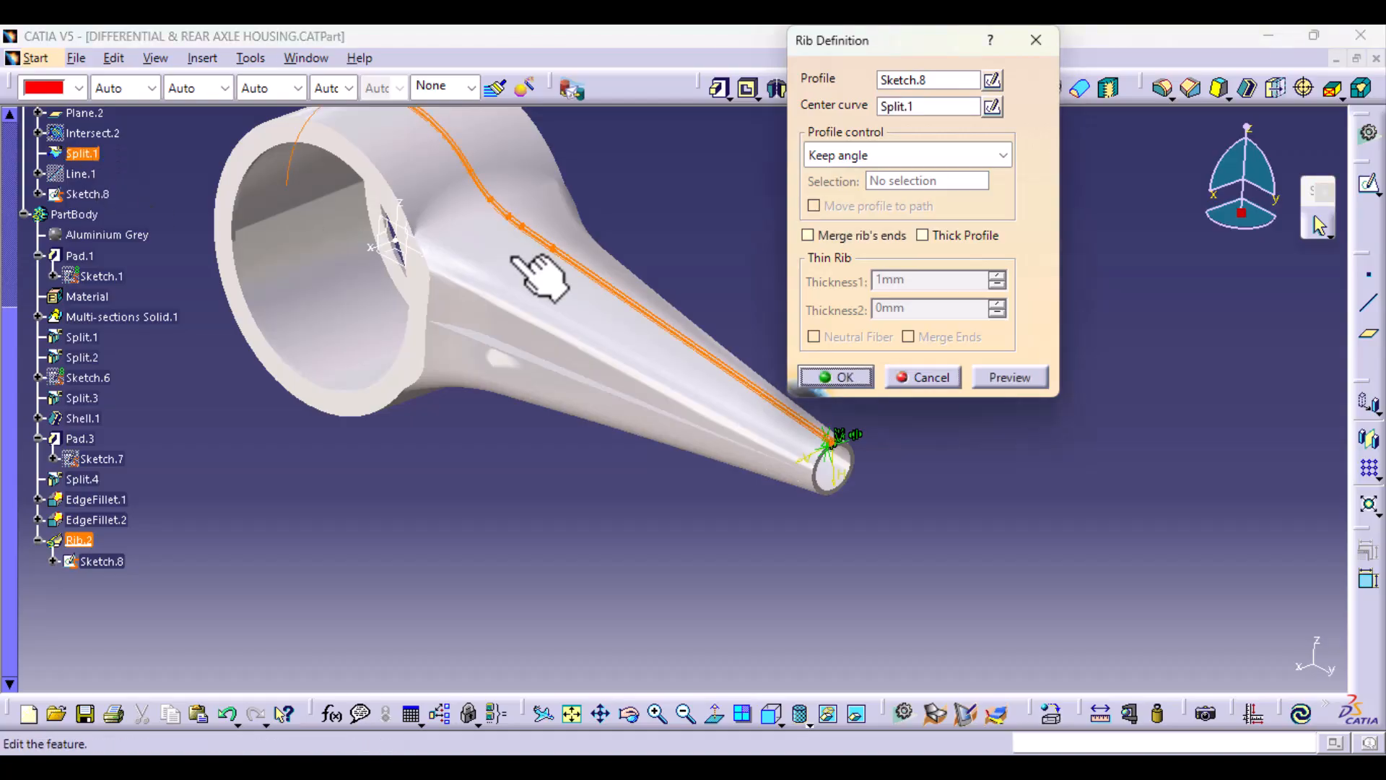
left_click(859, 380)
middle_click_drag(888, 569, 922, 588)
left_click(1124, 334)
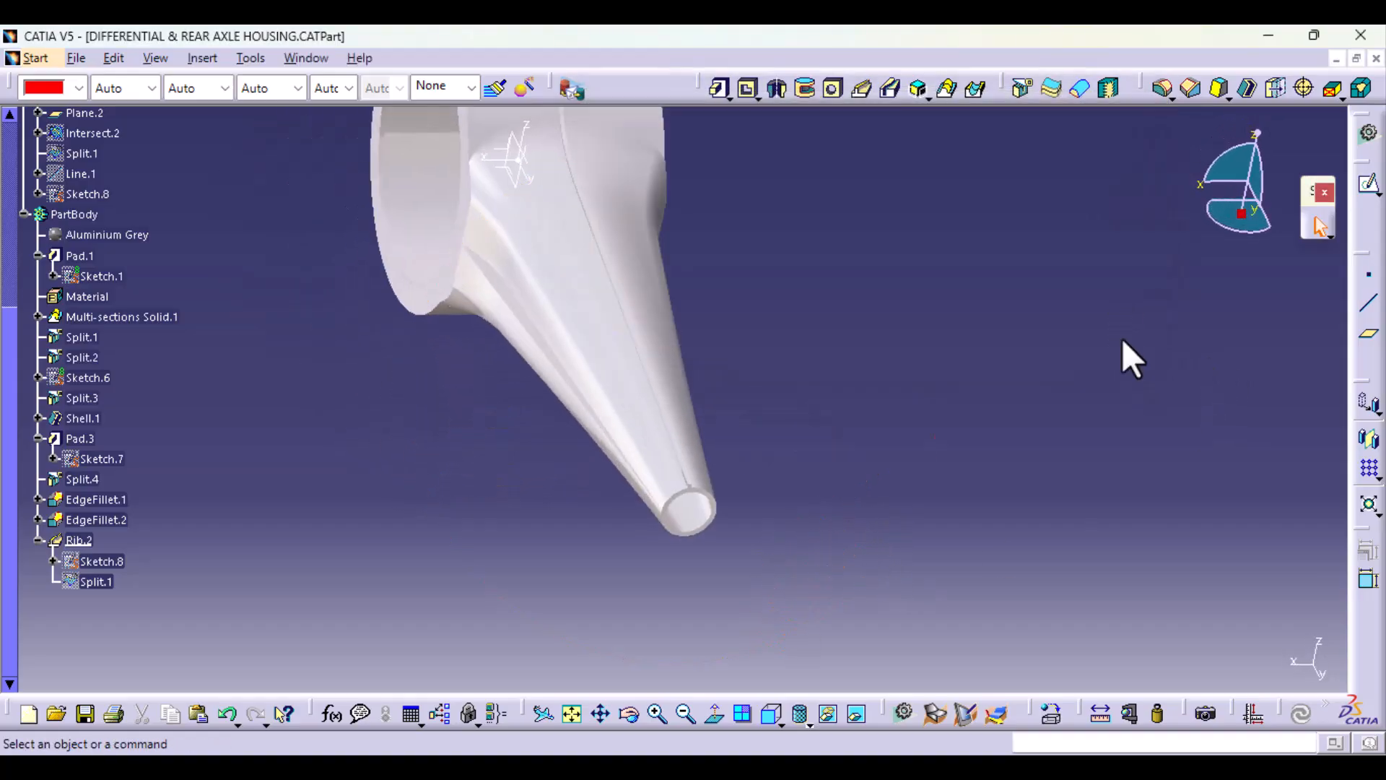
middle_click_drag(1124, 356, 556, 495)
middle_click_drag(827, 462, 683, 424)
middle_click_drag(797, 567, 663, 545)
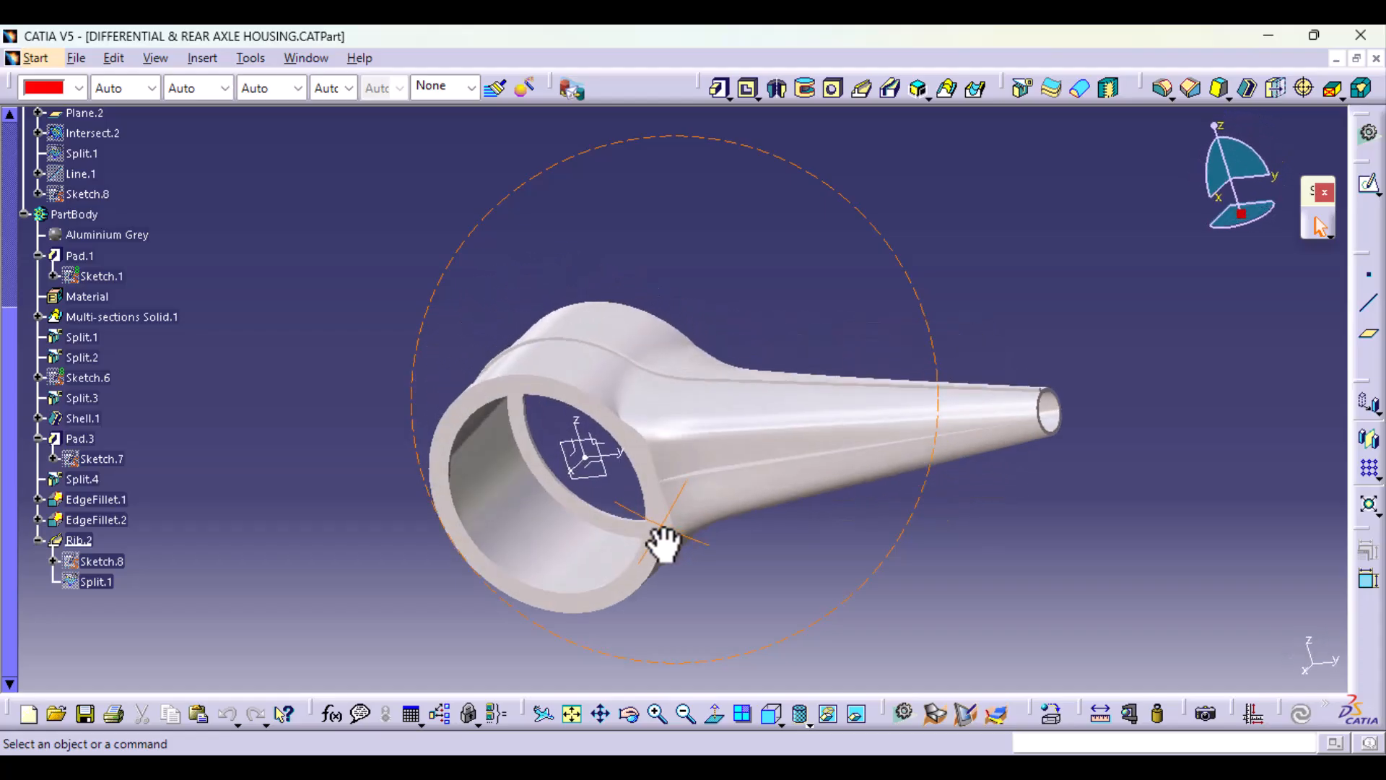
Step: Split the body with the ZX plane, keeping the half of the housing that carries the arm
left_click(1018, 85)
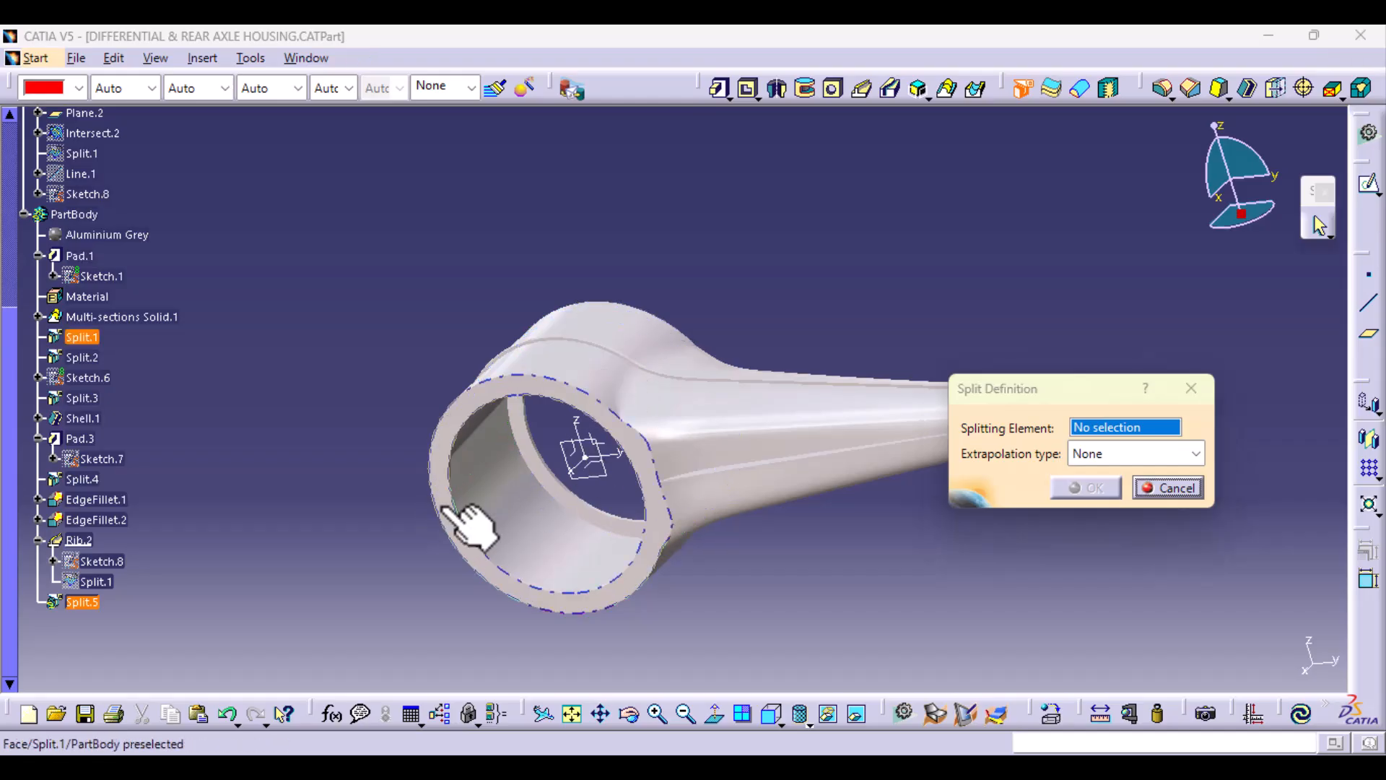
middle_click_drag(464, 526, 570, 448)
middle_click_drag(660, 535, 650, 482)
left_click(625, 455)
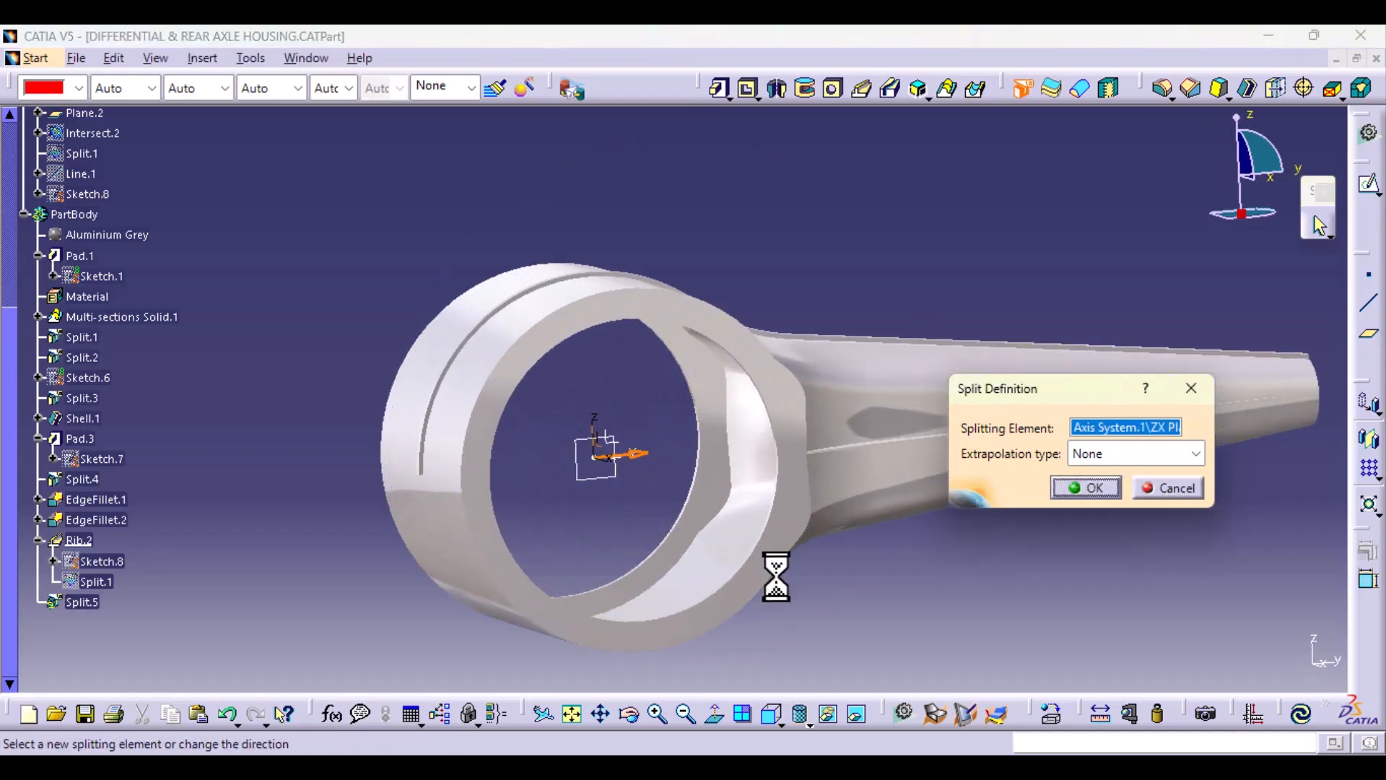
left_click(1093, 487)
middle_click_drag(968, 569, 547, 507)
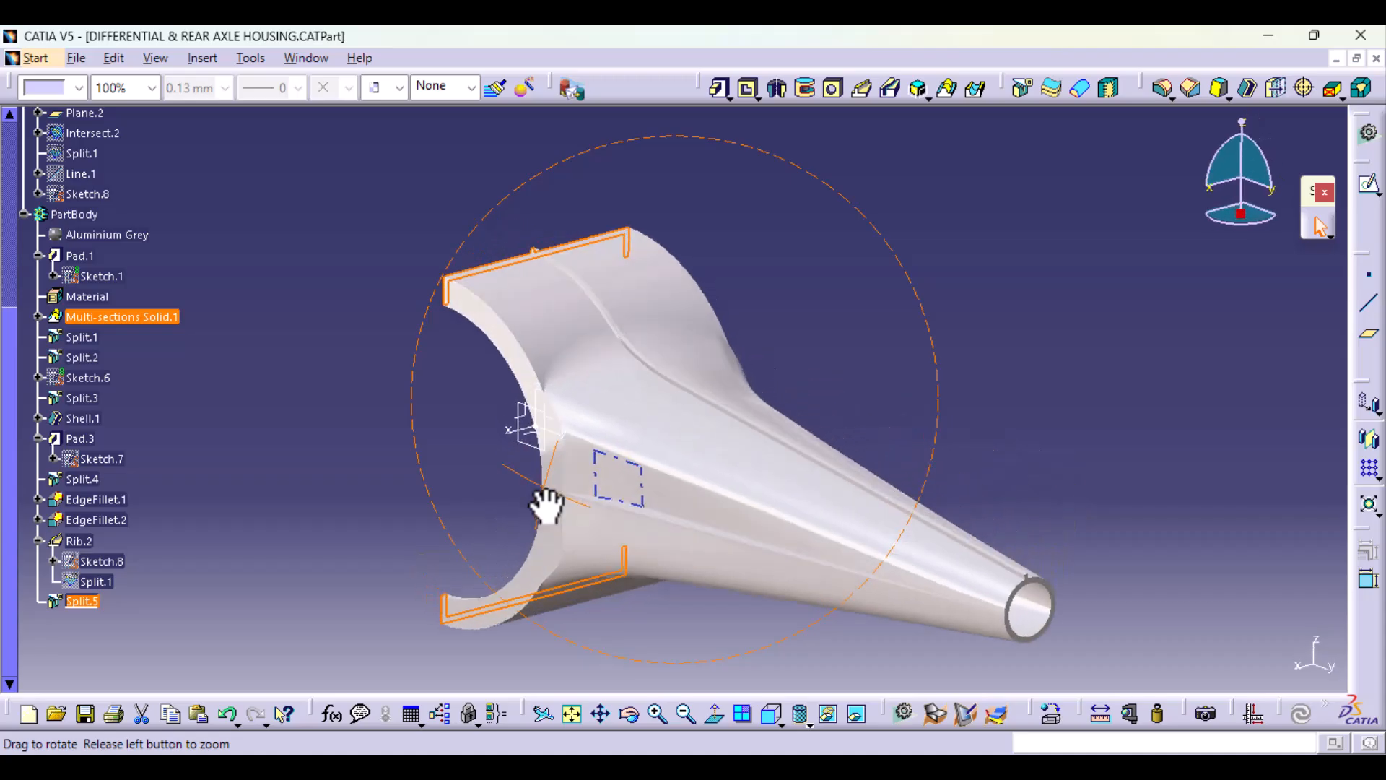
Step: Split the remaining body with the XY plane, keeping the upper half of the housing and arm
left_click(1022, 90)
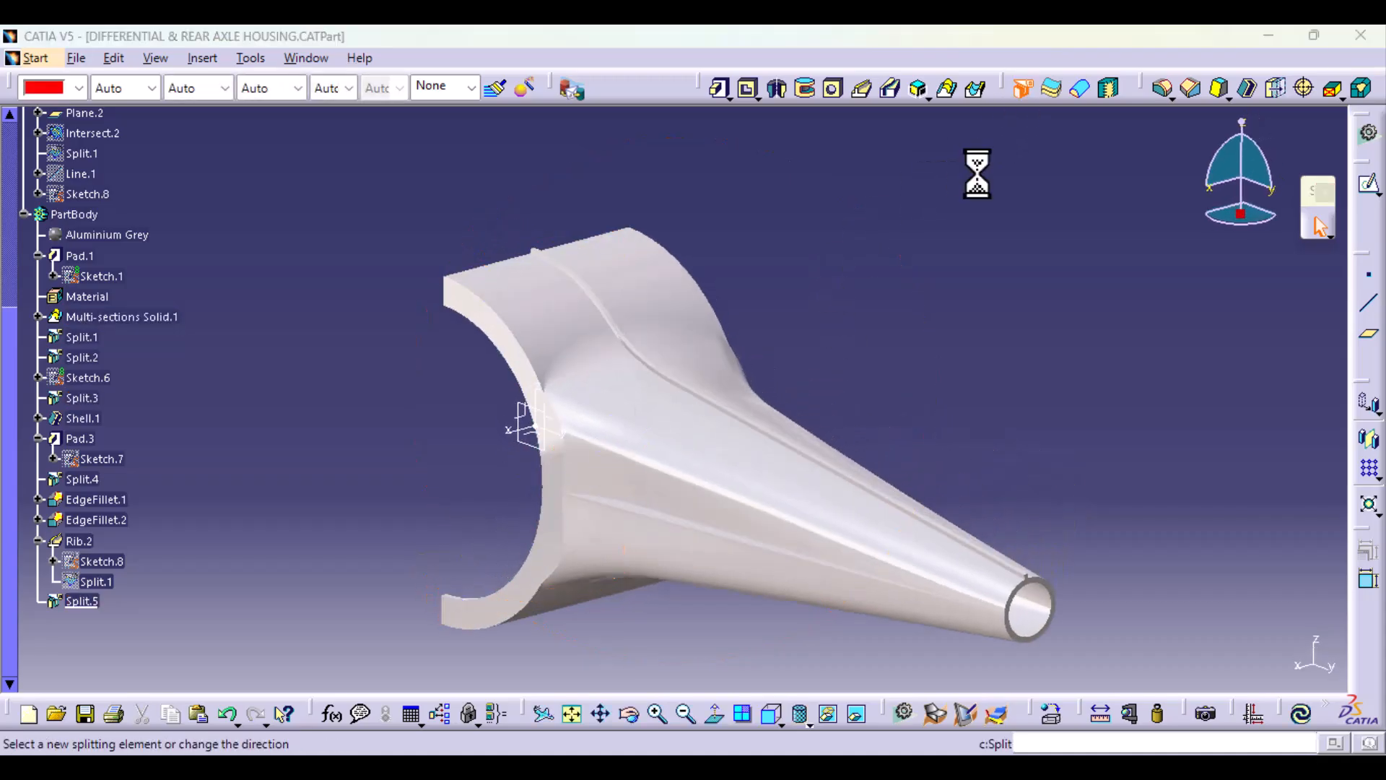
left_click(536, 433)
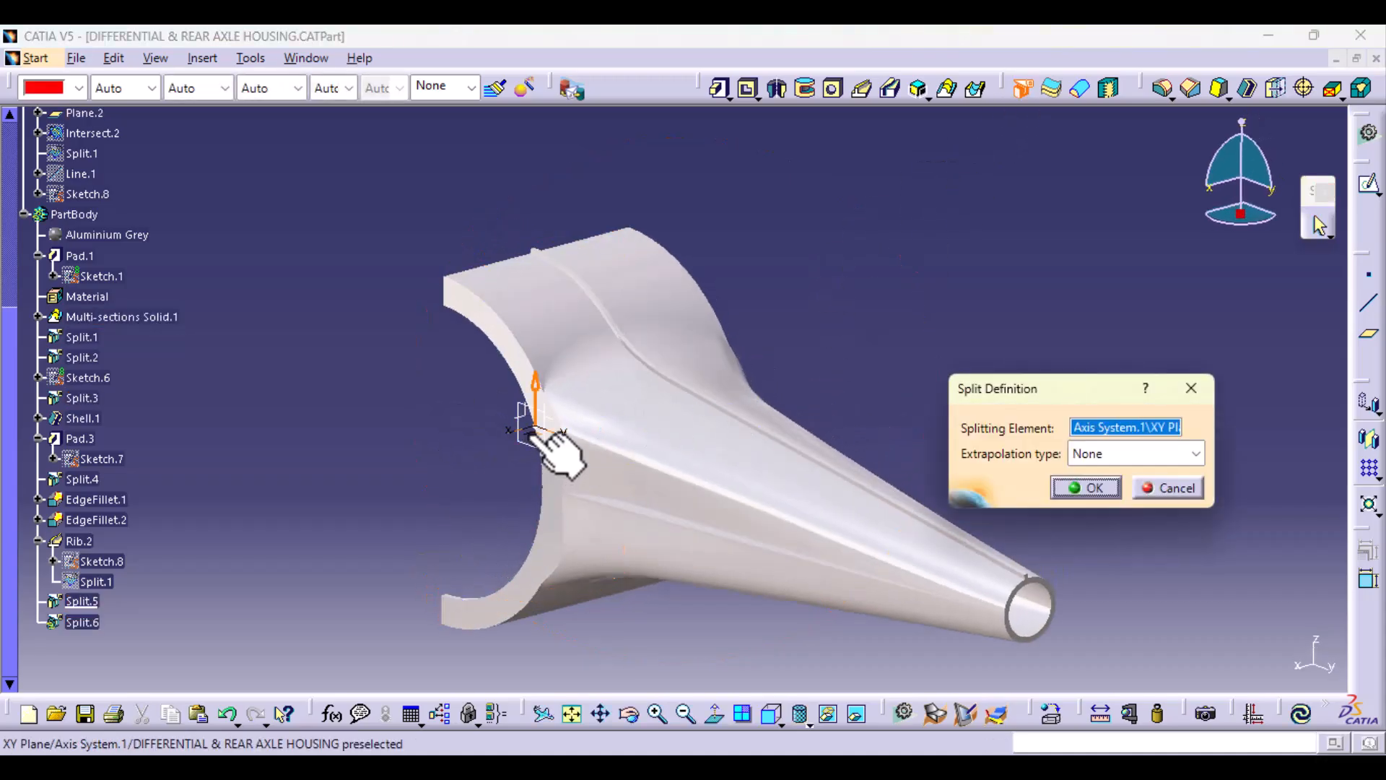
left_click(1087, 488)
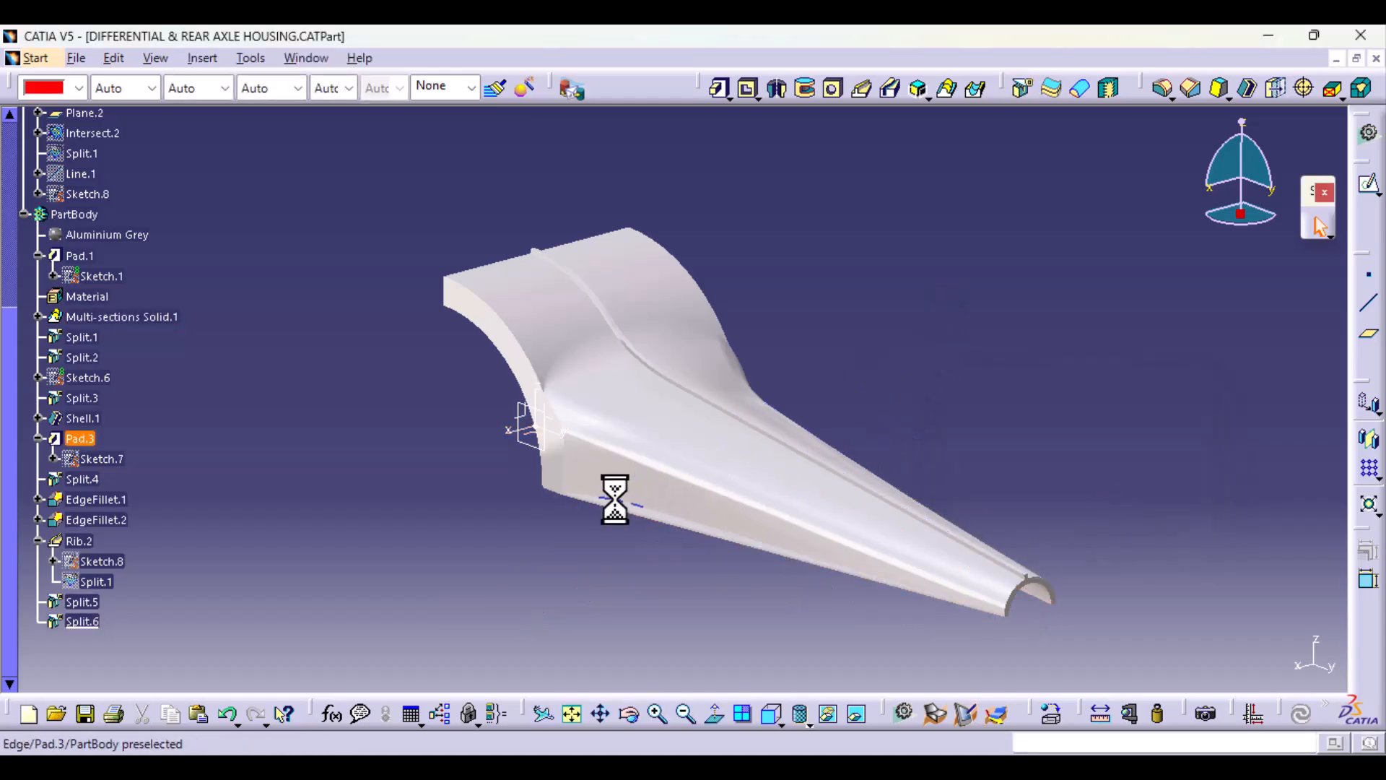
Step: Hide Plane.2 while adding another split, and apply that split with the ZX plane as the splitting element
middle_click_drag(613, 495, 1015, 483)
middle_click_drag(729, 412, 829, 317)
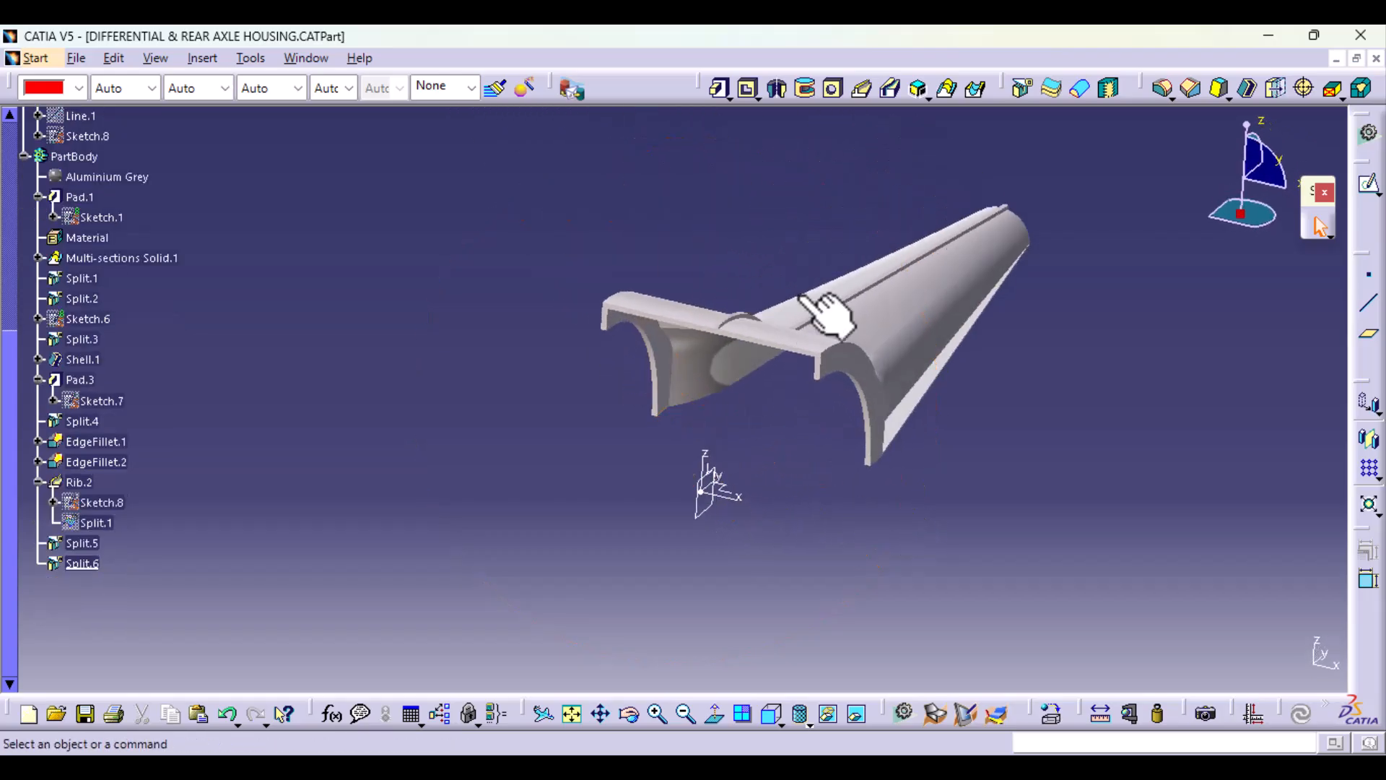
left_click(1023, 89)
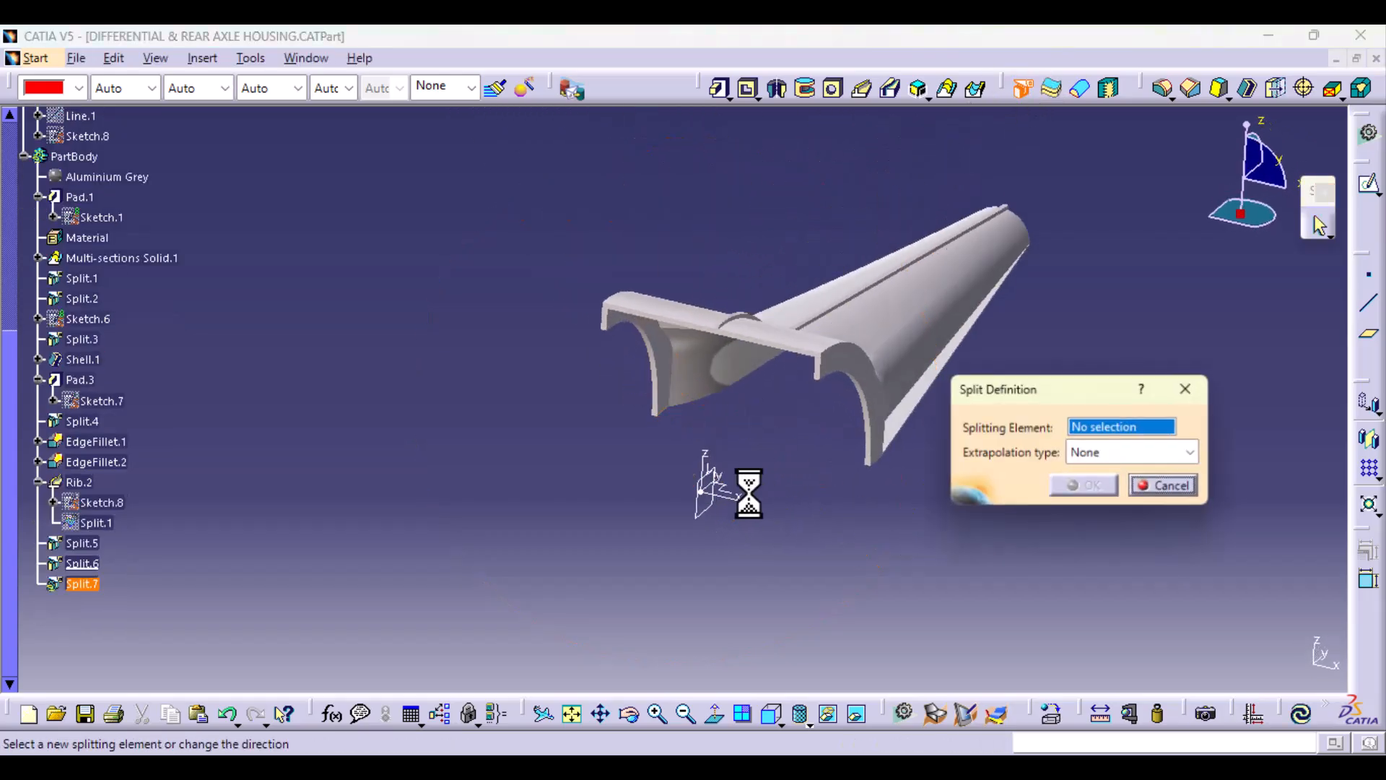
right_click(713, 515)
left_click(766, 586)
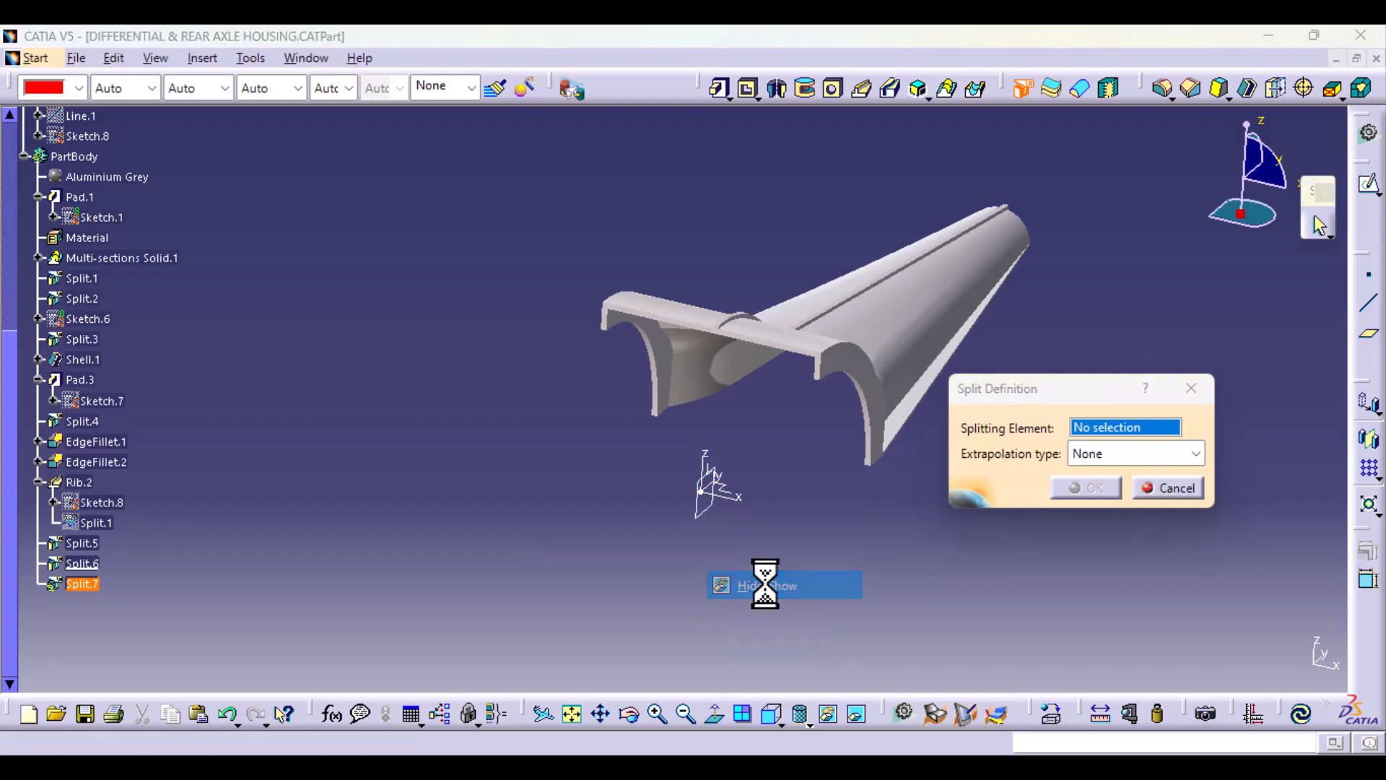
left_click(717, 477)
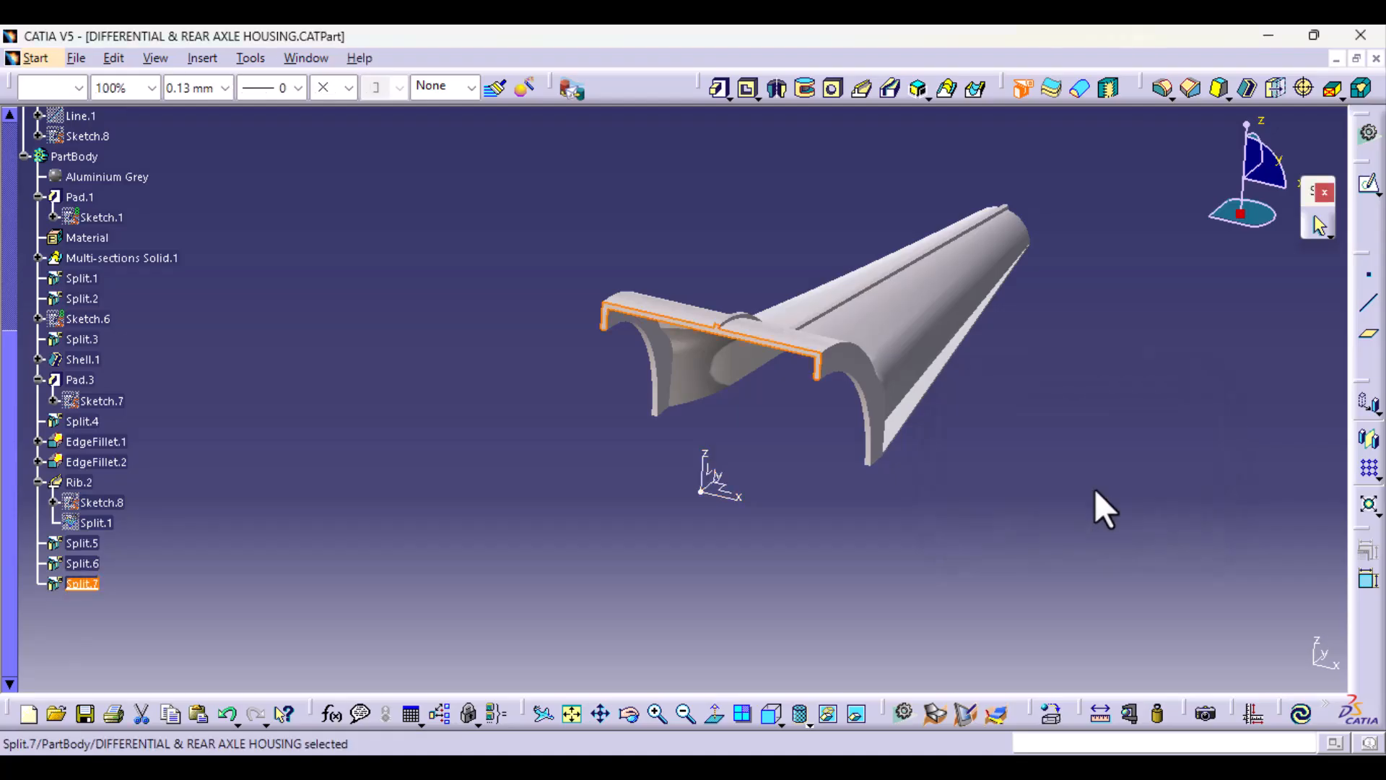
left_click(1090, 488)
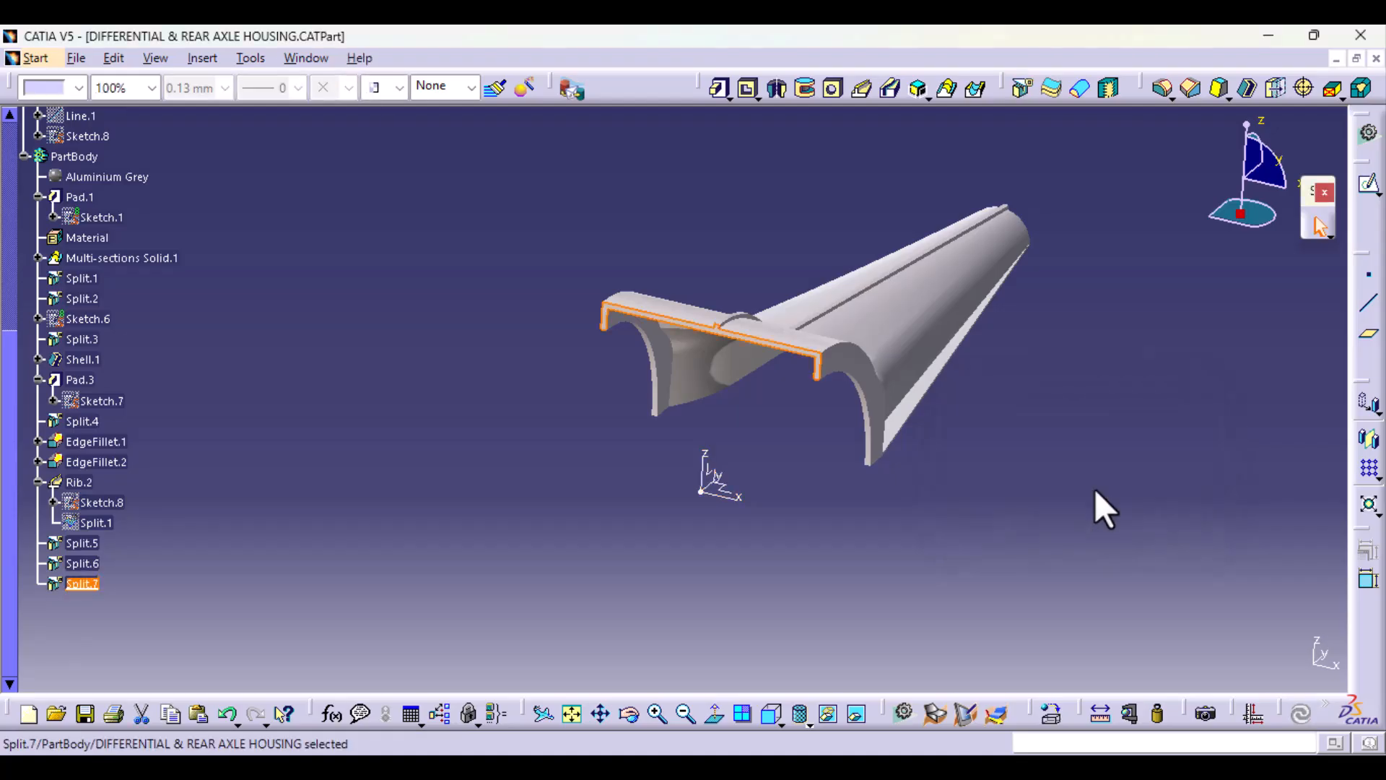
Step: Redefine Split.7 to use the YZ plane as its splitting element, keeping one half along the contour rib
double_click(82, 583)
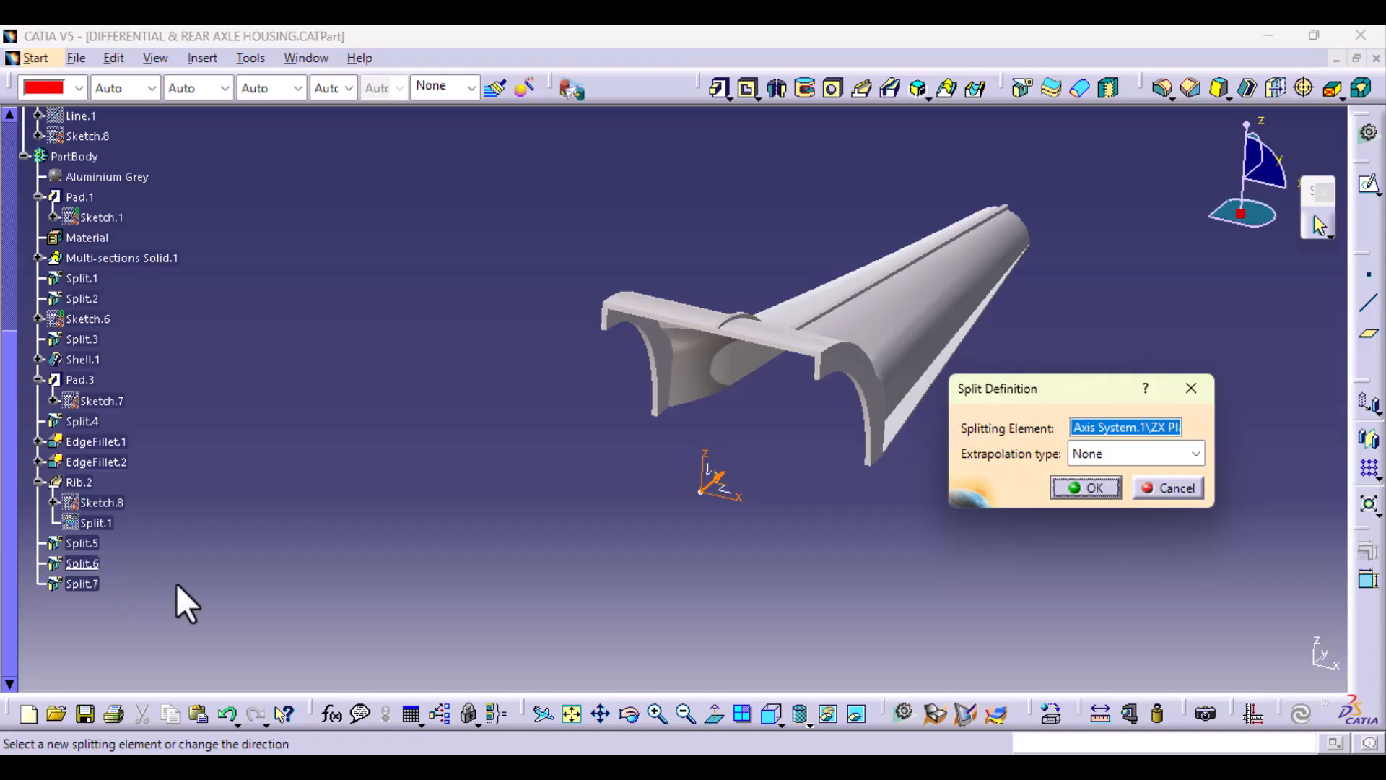
middle_click_drag(657, 602, 661, 527)
left_click(740, 582)
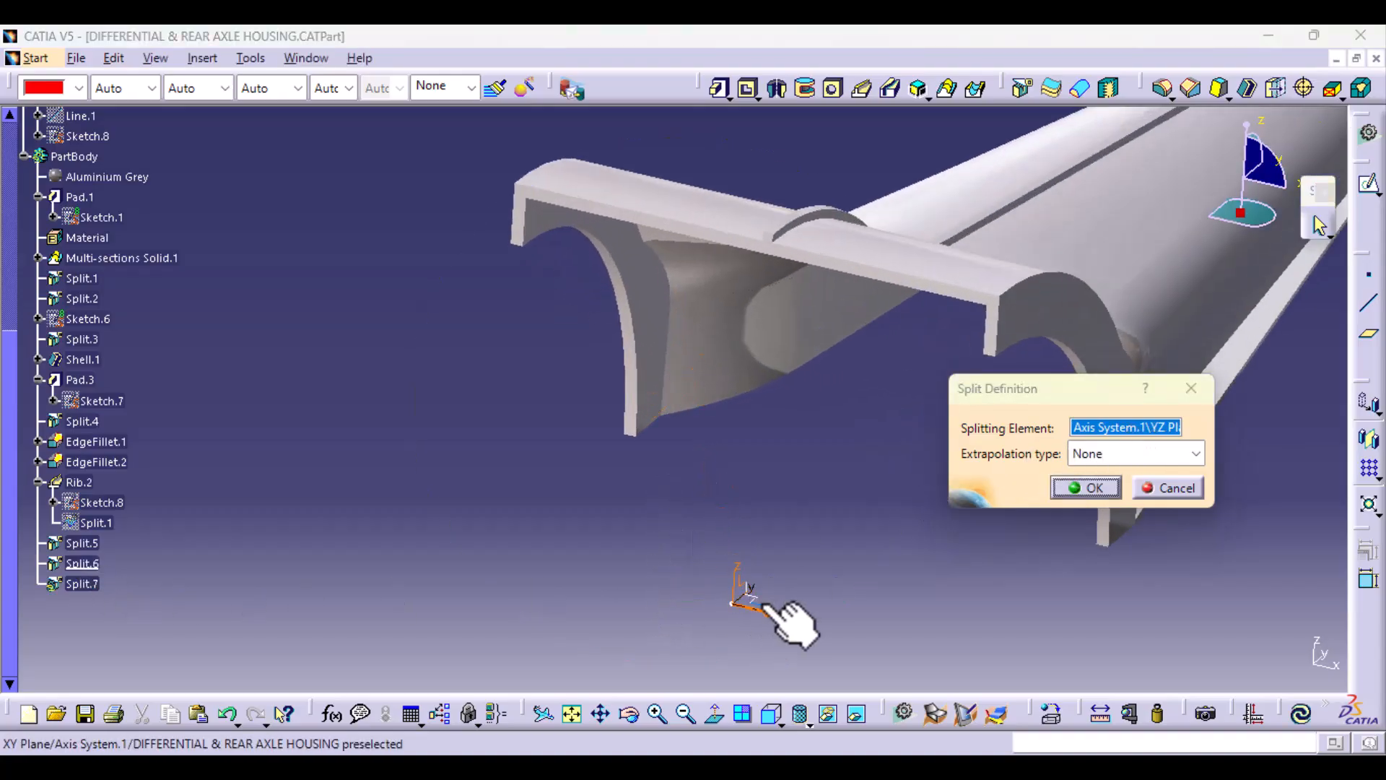
middle_click_drag(789, 618, 623, 585)
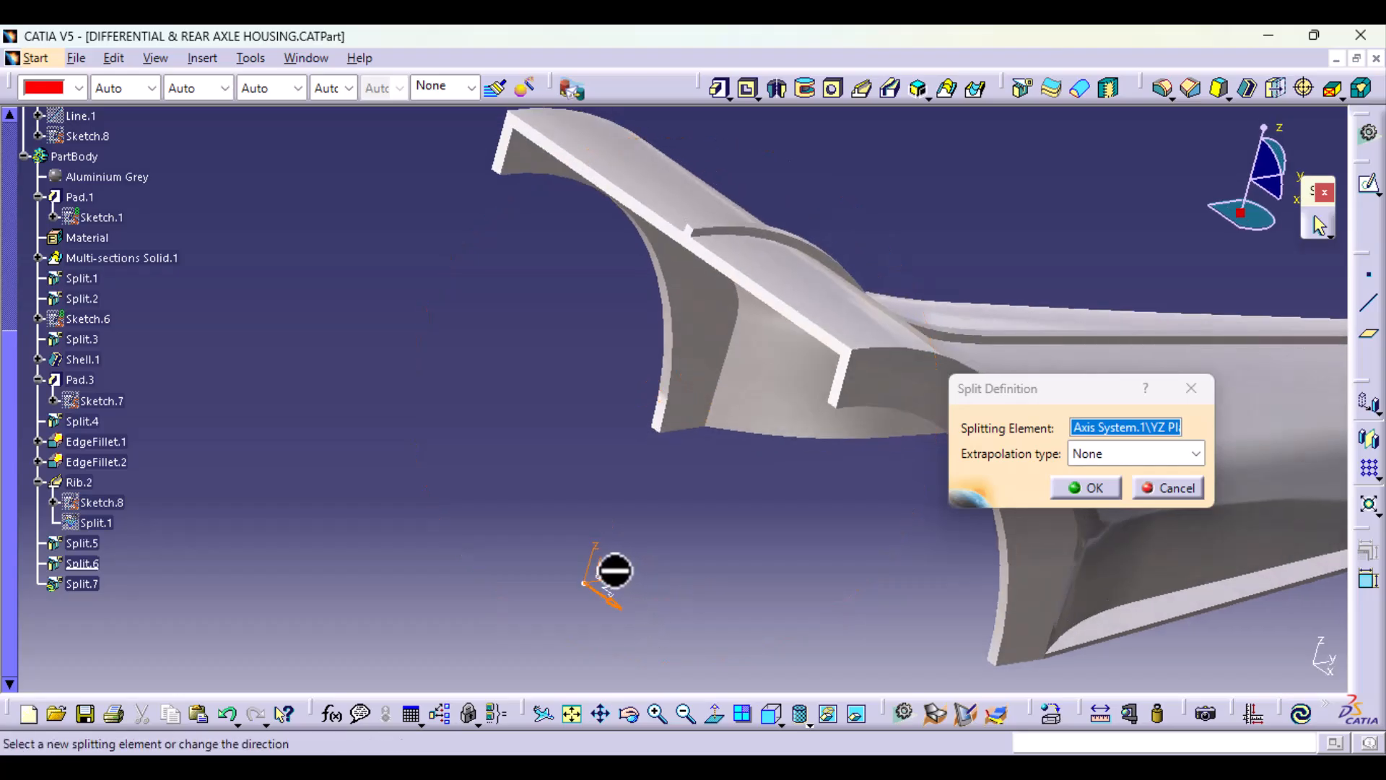
left_click(1113, 489)
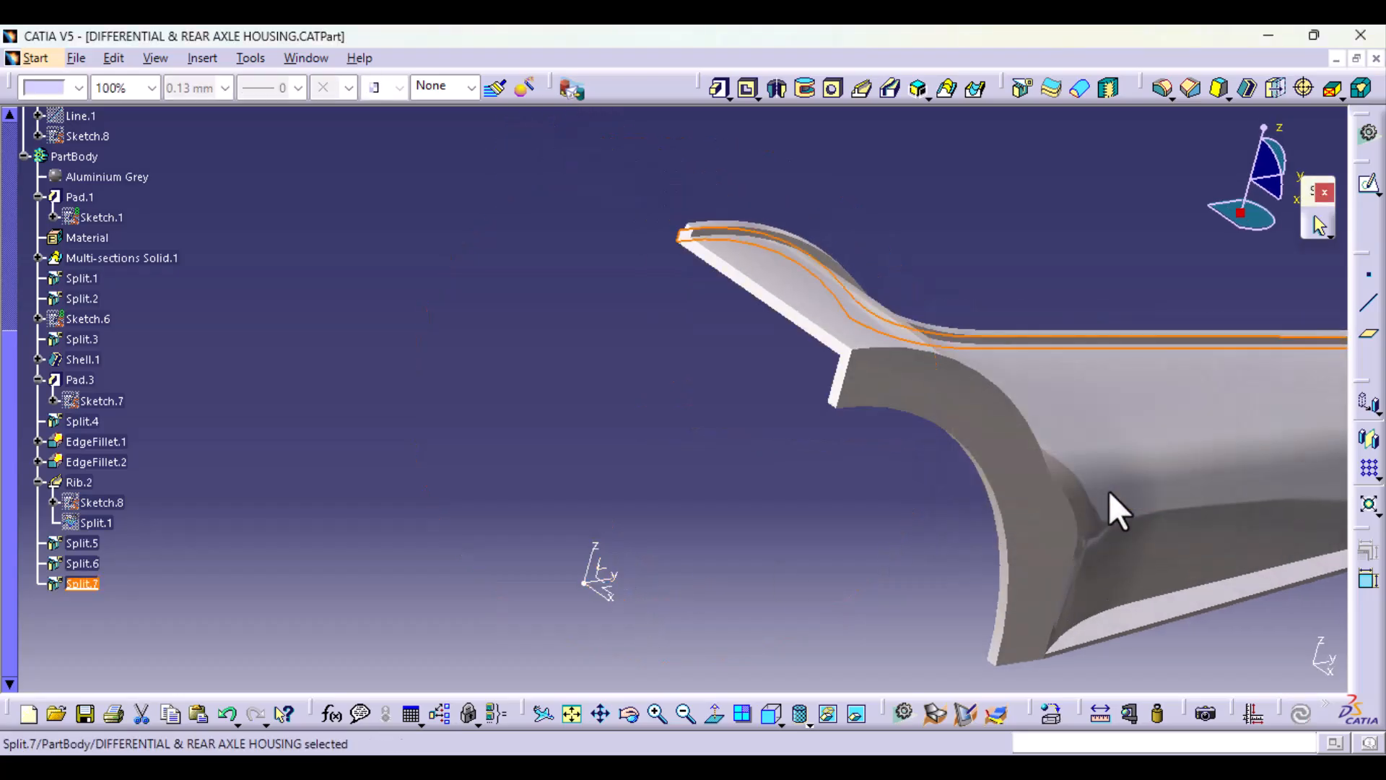
Step: Mirror the current solid about the YZ plane and dismiss the tangent configuration notice
middle_click_drag(729, 469, 830, 504)
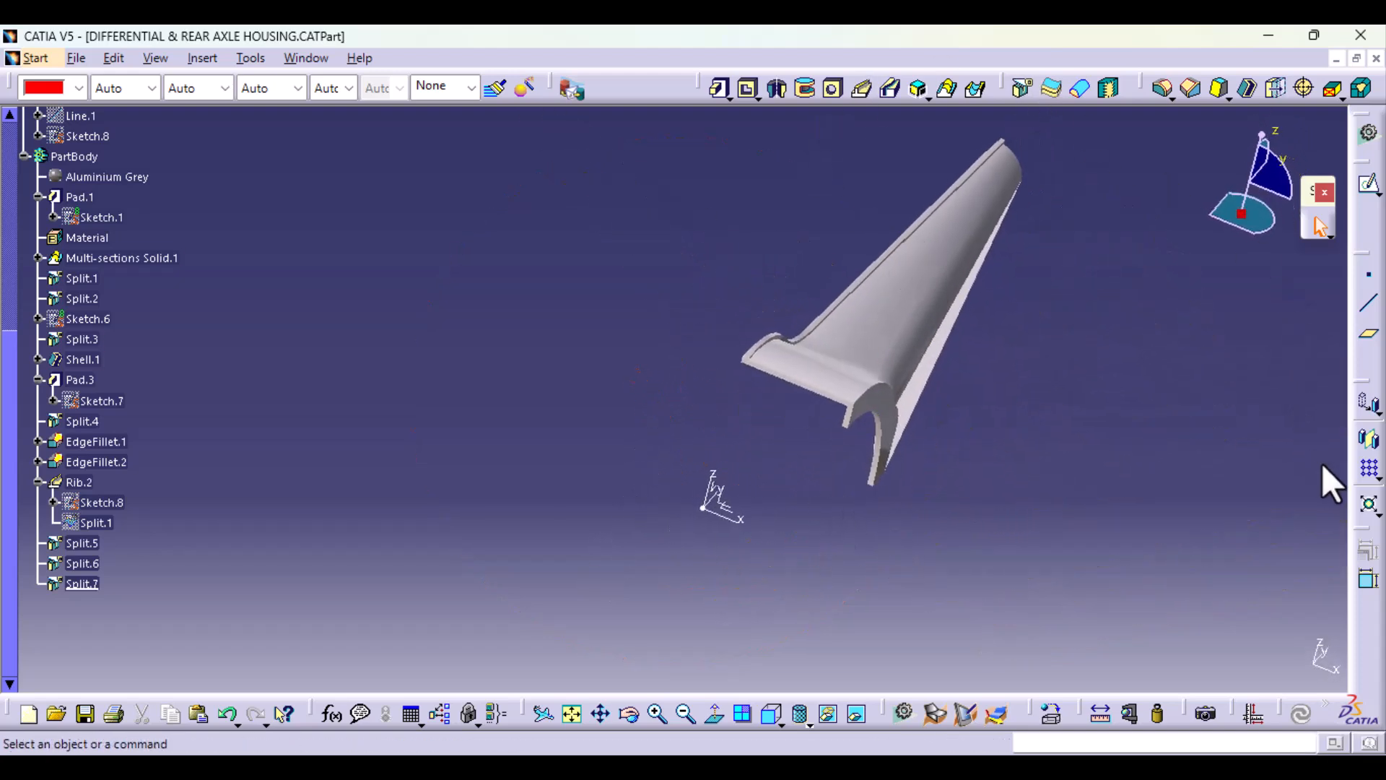
left_click(1370, 449)
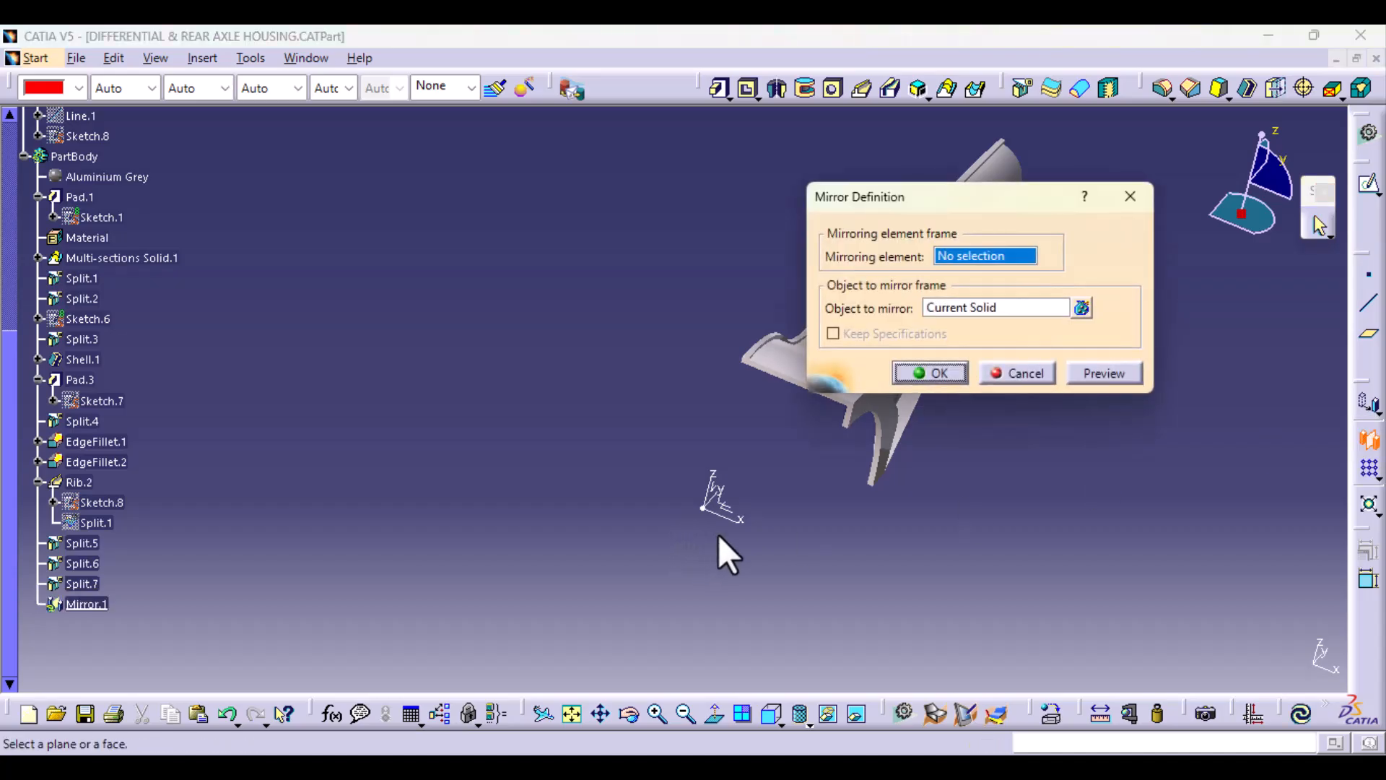
middle_click_drag(728, 554, 657, 510)
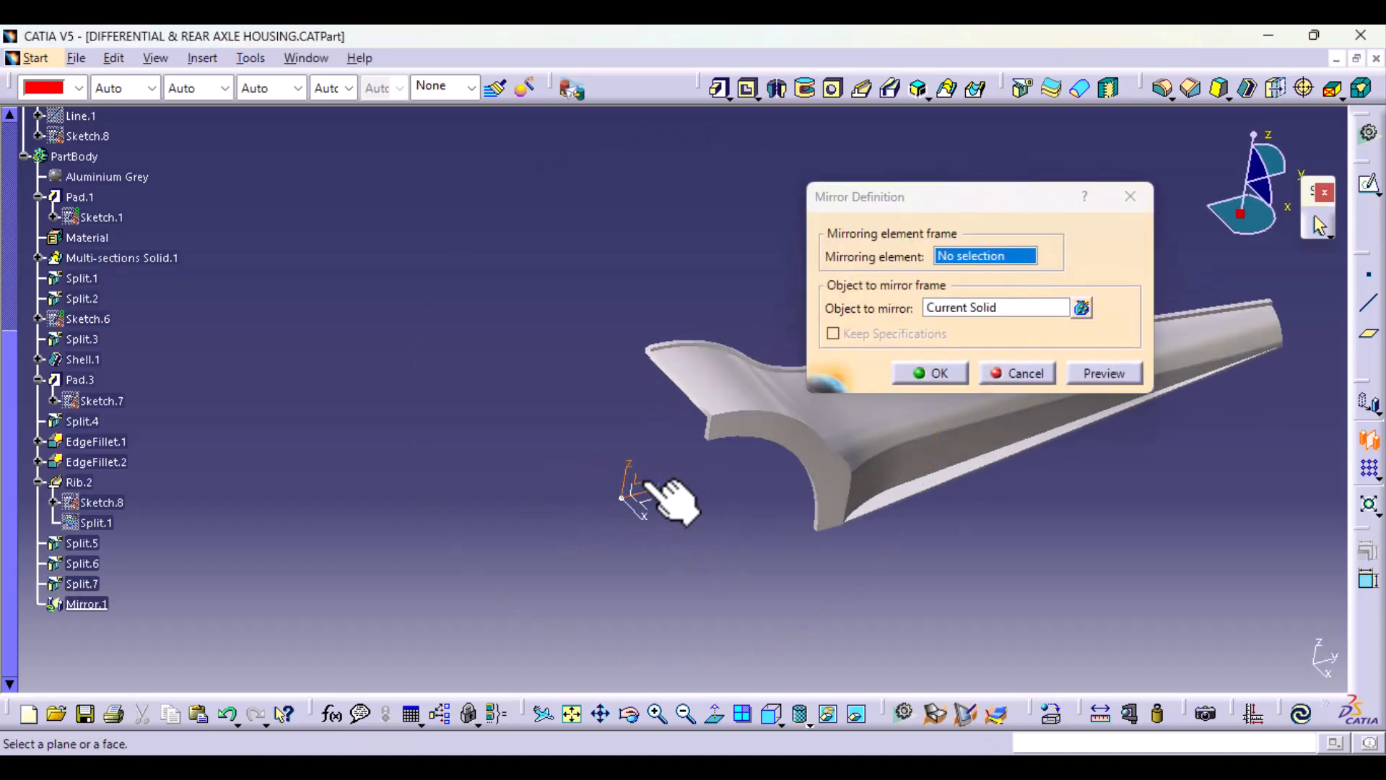
left_click(637, 484)
left_click(953, 370)
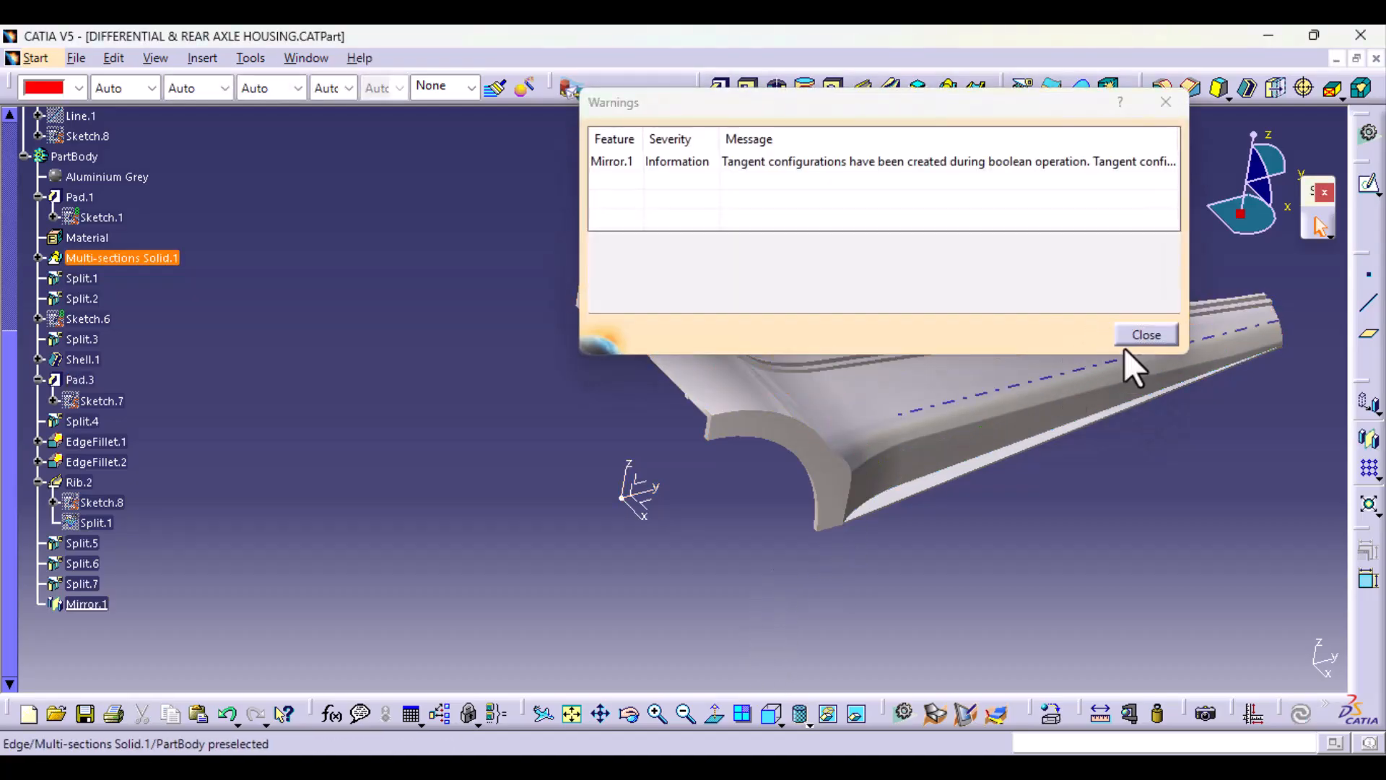
left_click(1141, 344)
Step: Mirror the current solid about the XY plane to form the lower half of the housing and arm
middle_click_drag(575, 532, 622, 493)
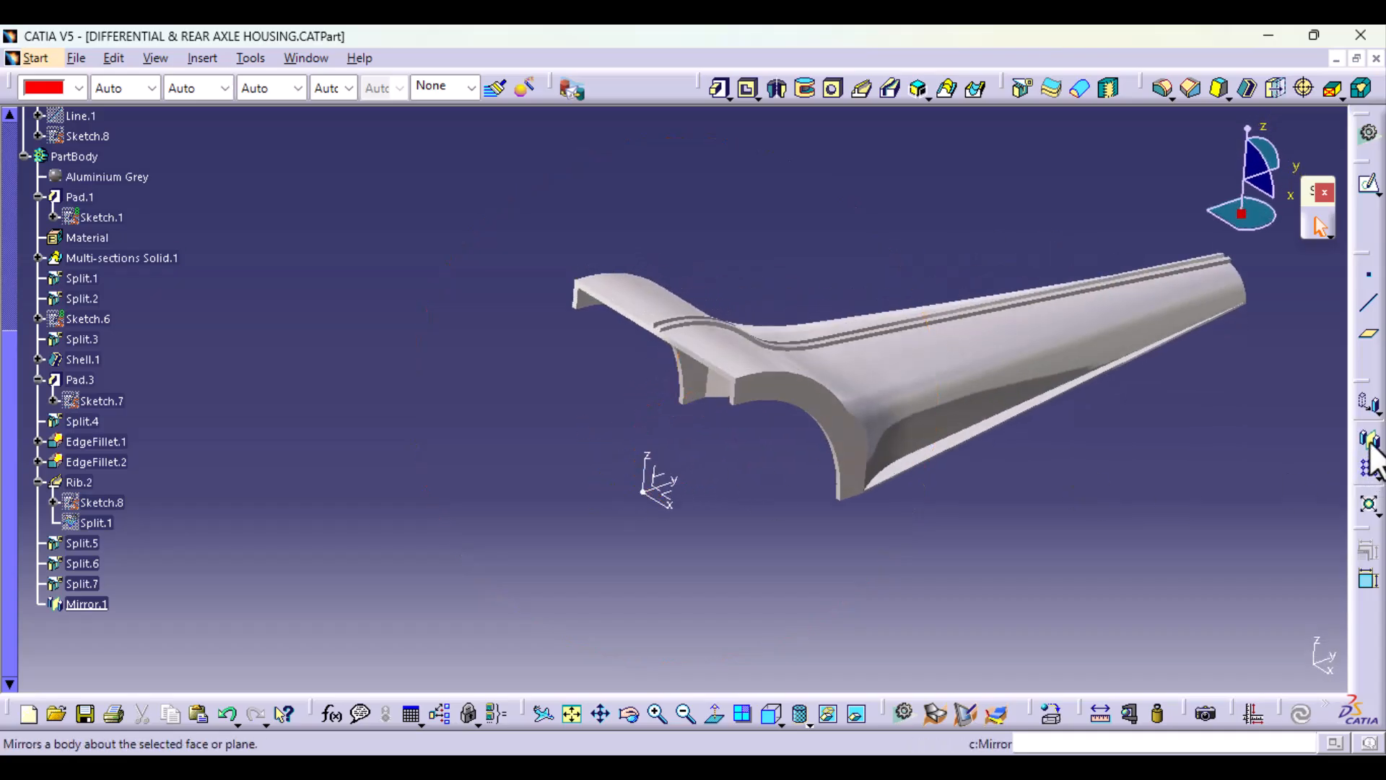
left_click(670, 497)
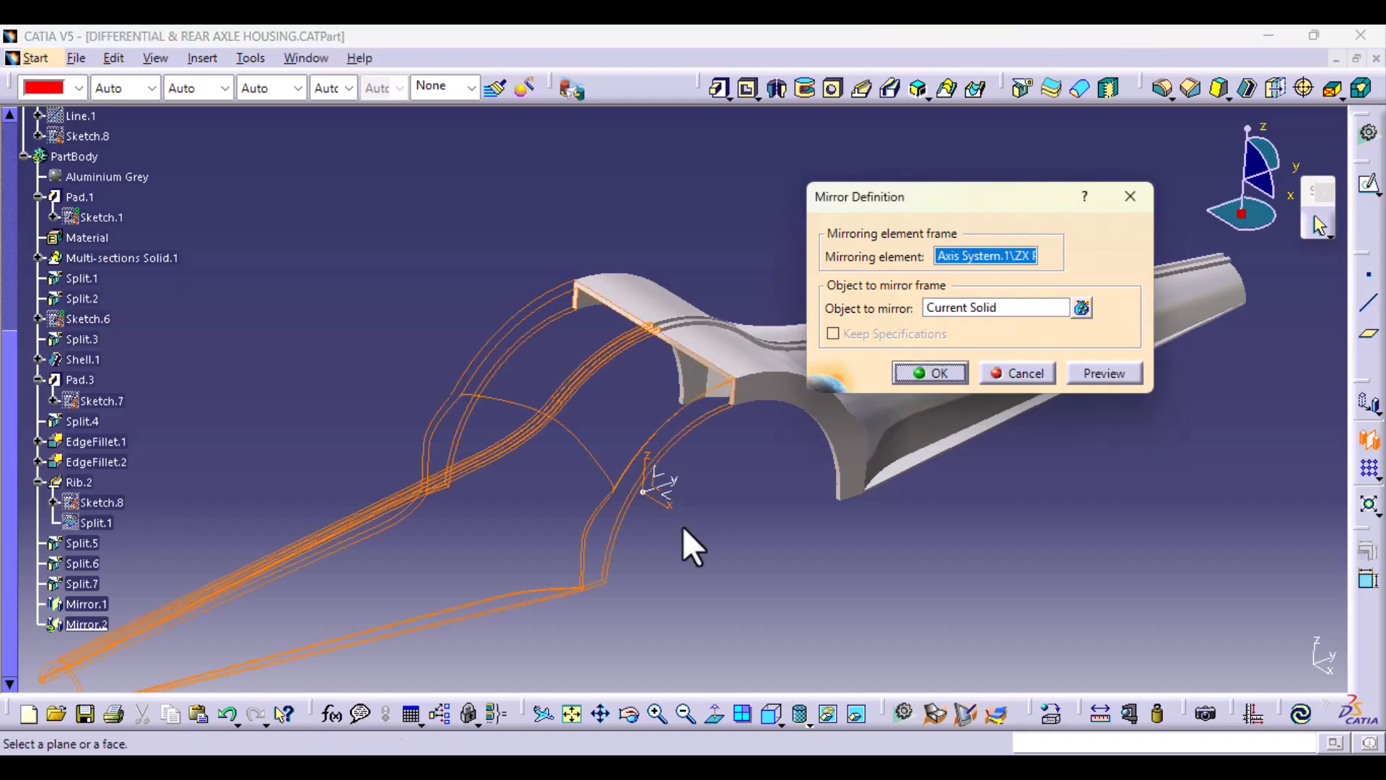
left_click(979, 262)
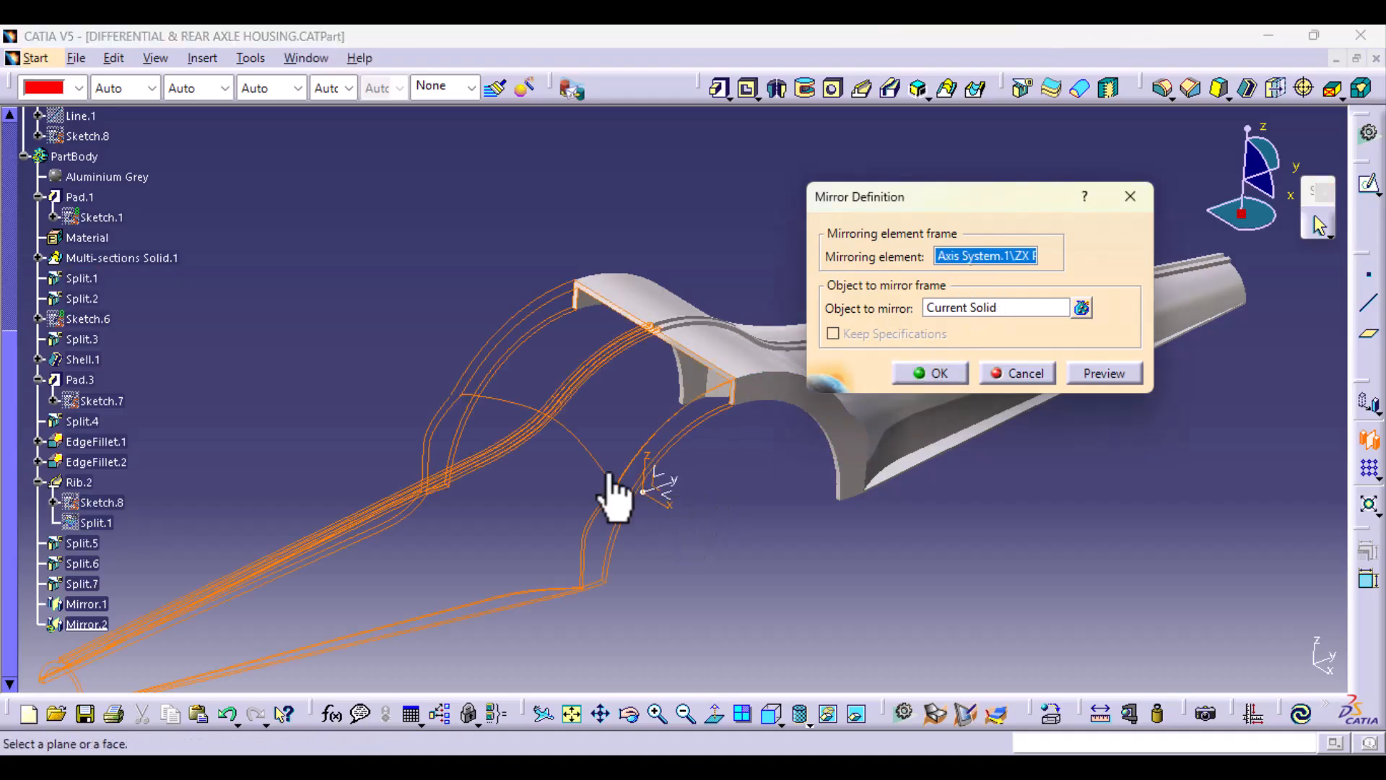
left_click(671, 498)
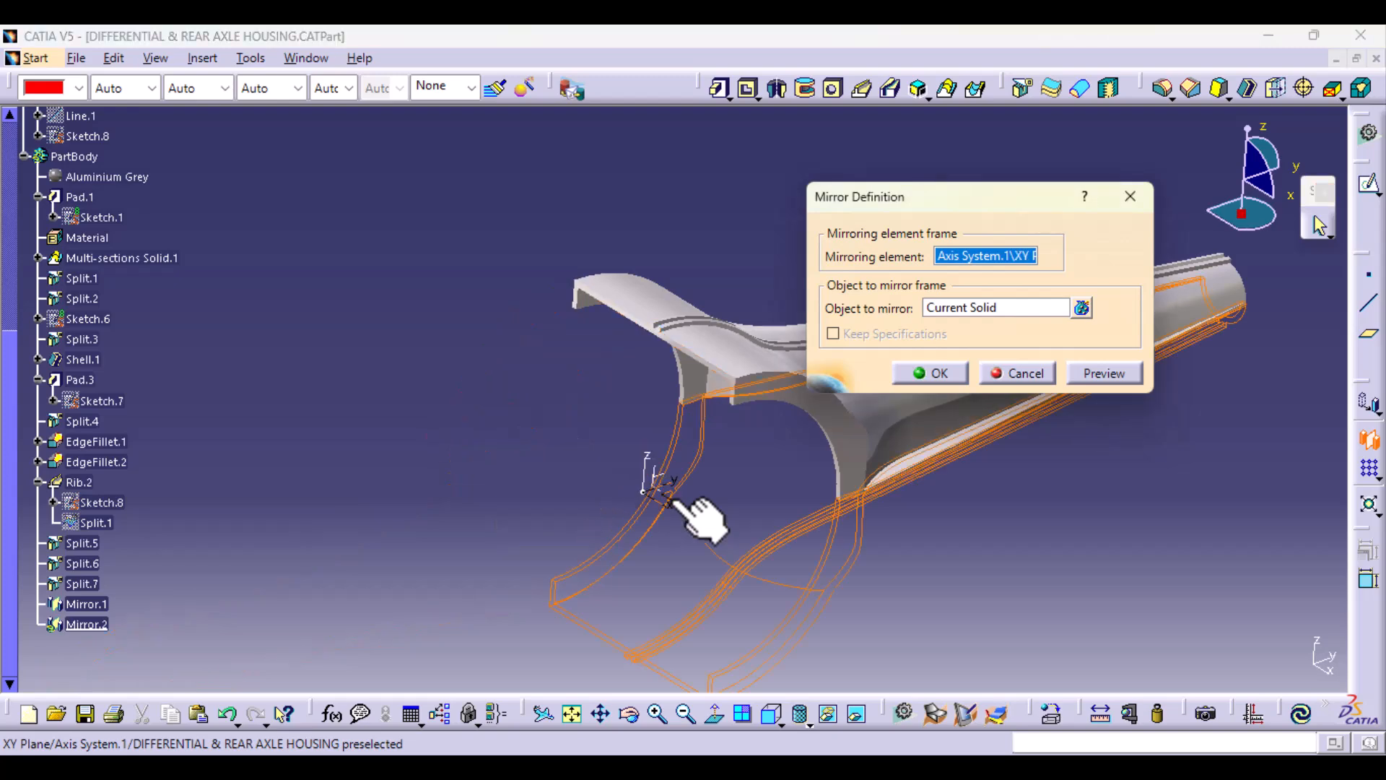
left_click(1112, 374)
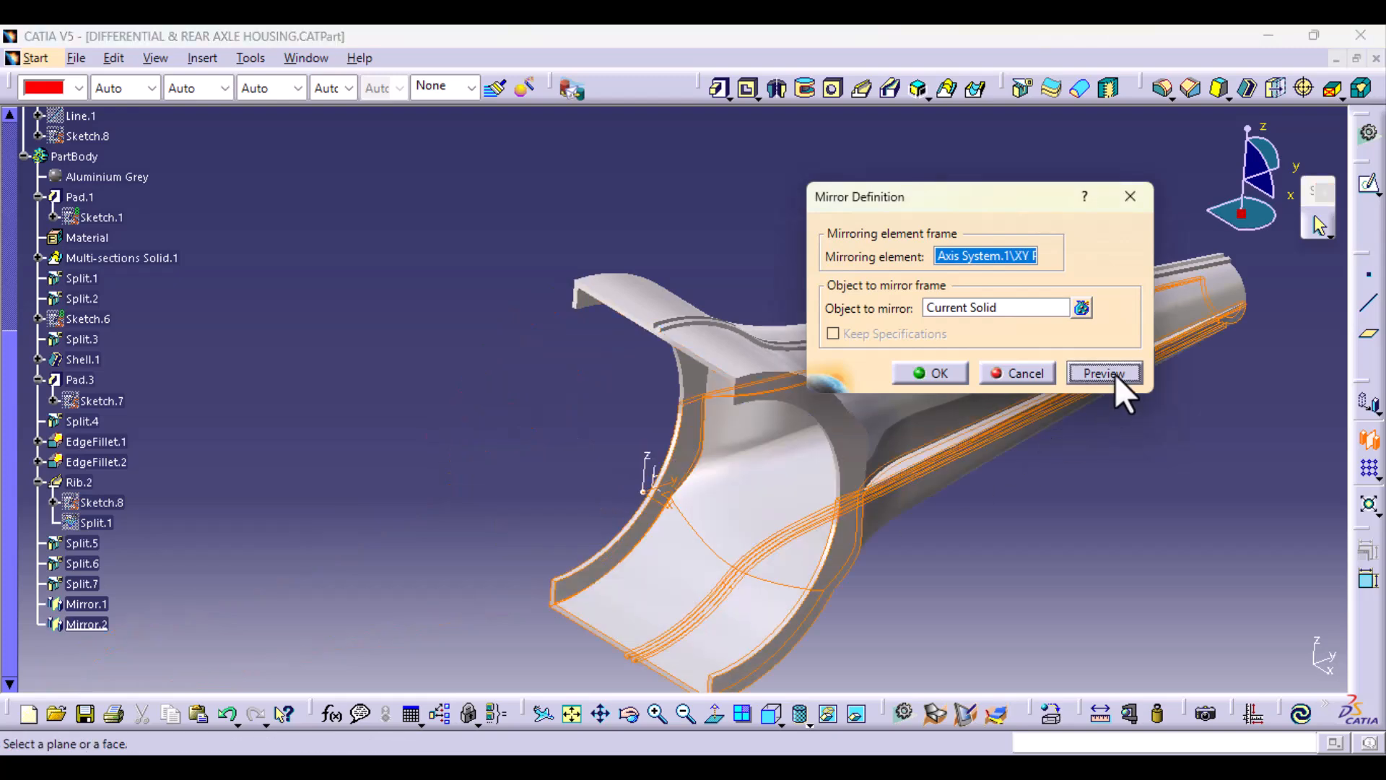
left_click(933, 377)
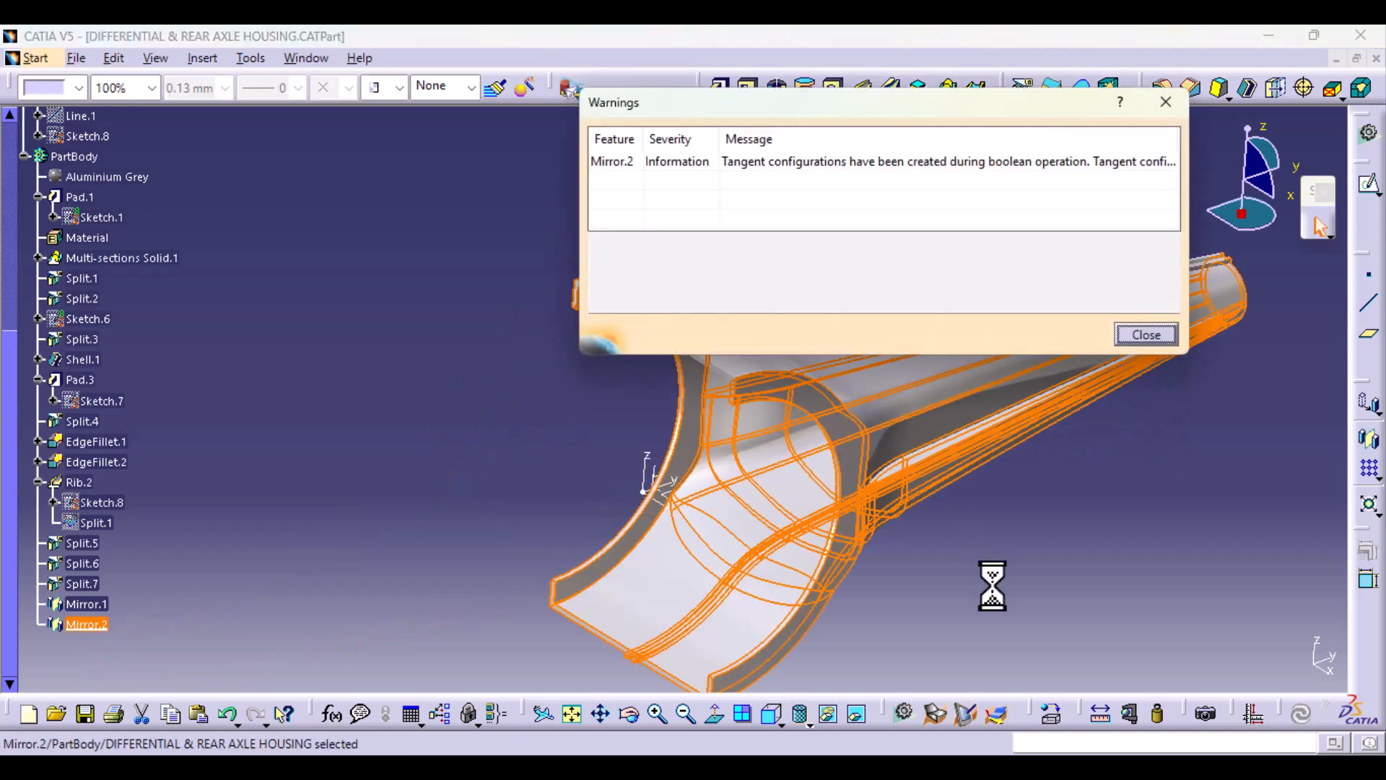
left_click(1154, 336)
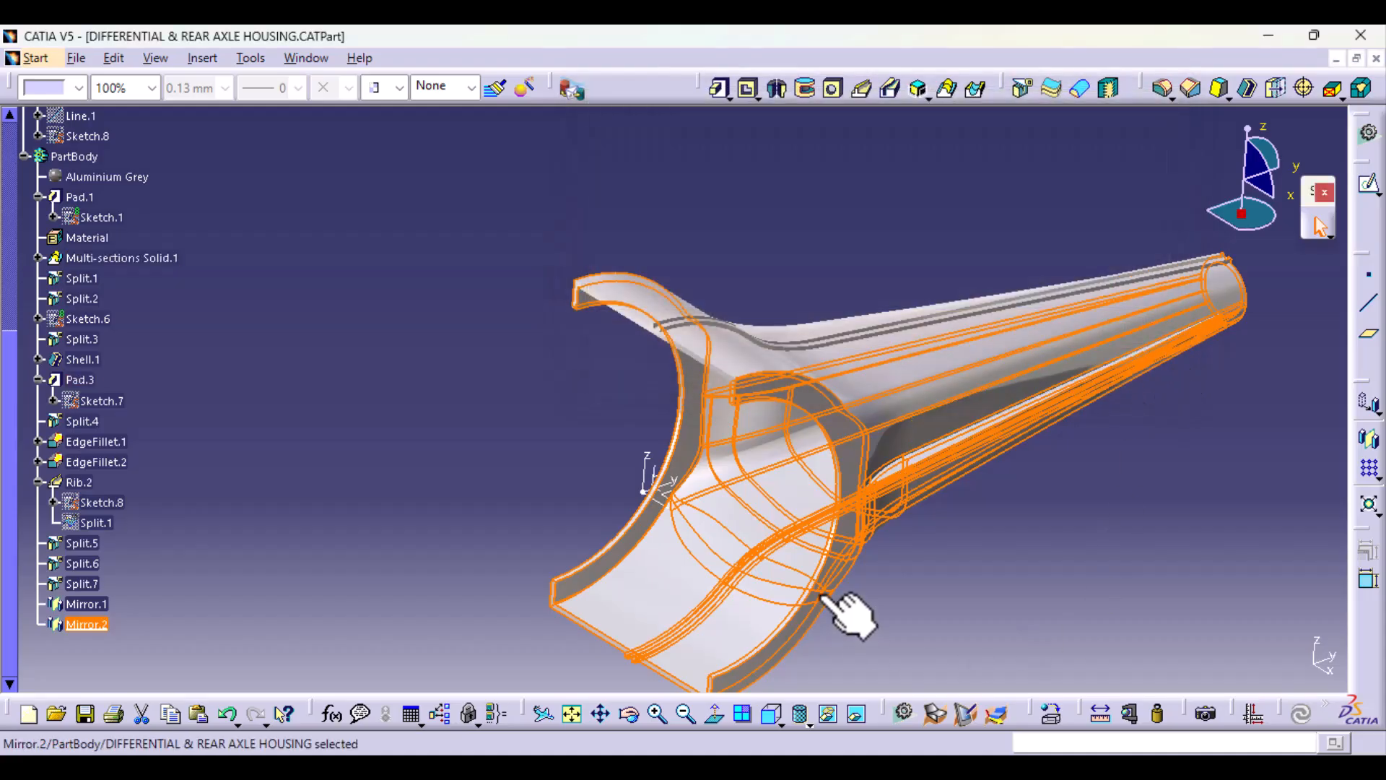
middle_click_drag(819, 530, 594, 553)
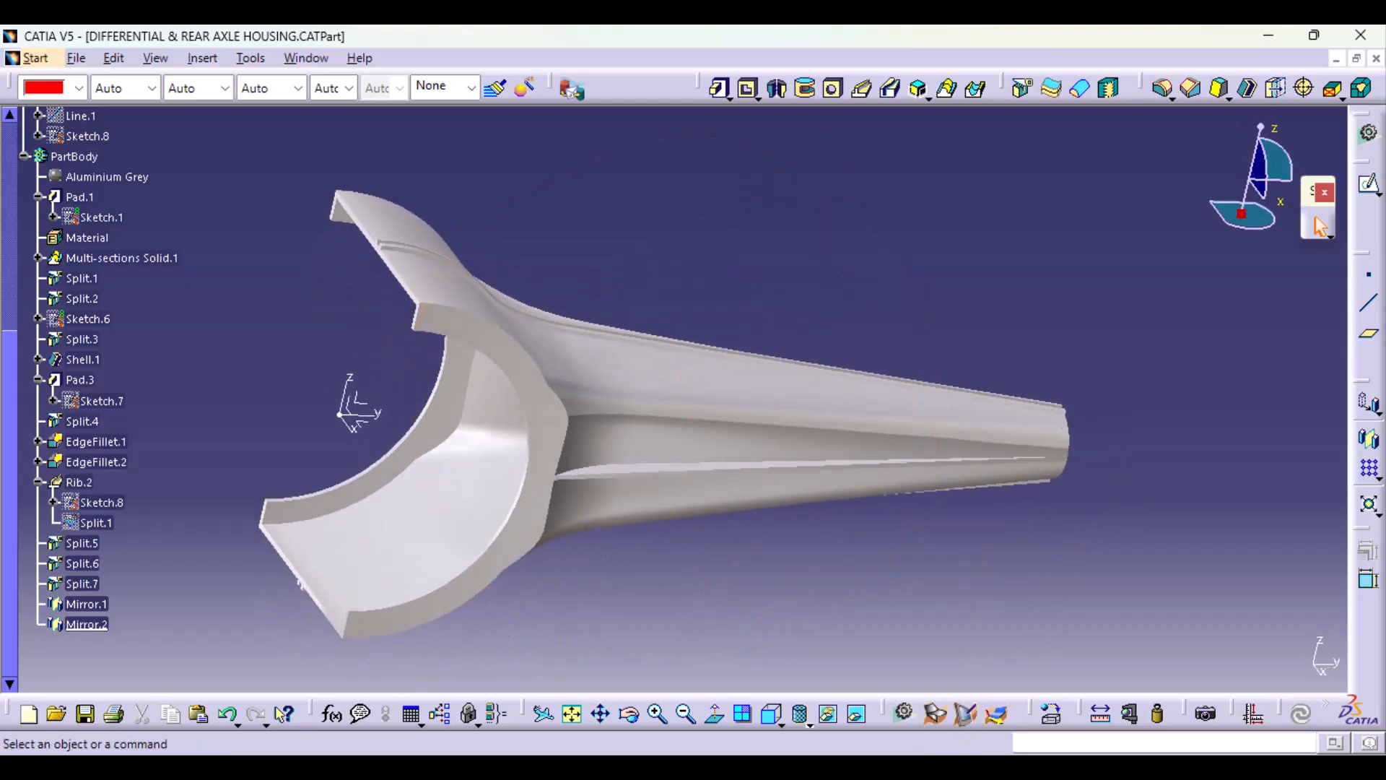
Step: Switch to the reference photo in the image viewer and examine the housing's center, contour rib and arm end
mouse_move(715, 744)
left_click(759, 696)
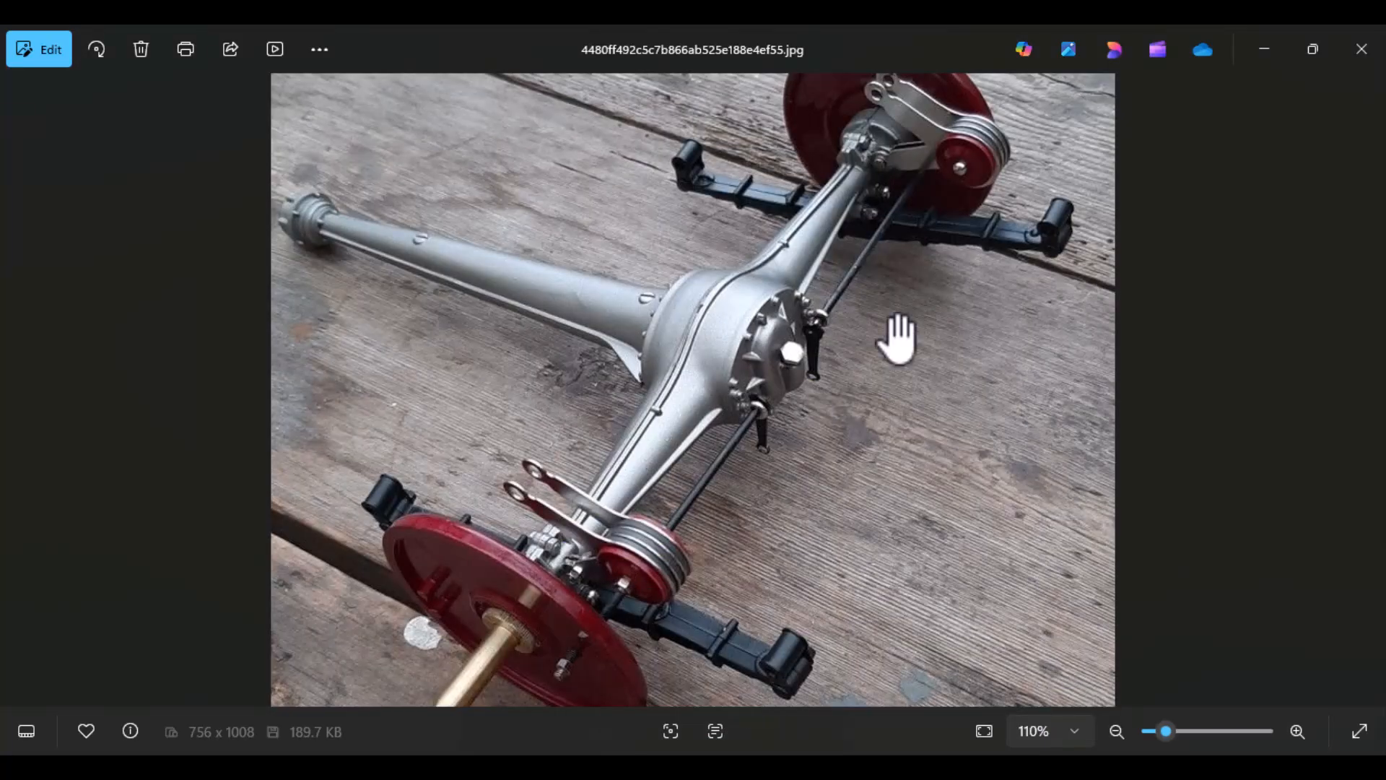
scroll(924, 278, "up", 4)
left_click_drag(982, 217, 702, 557)
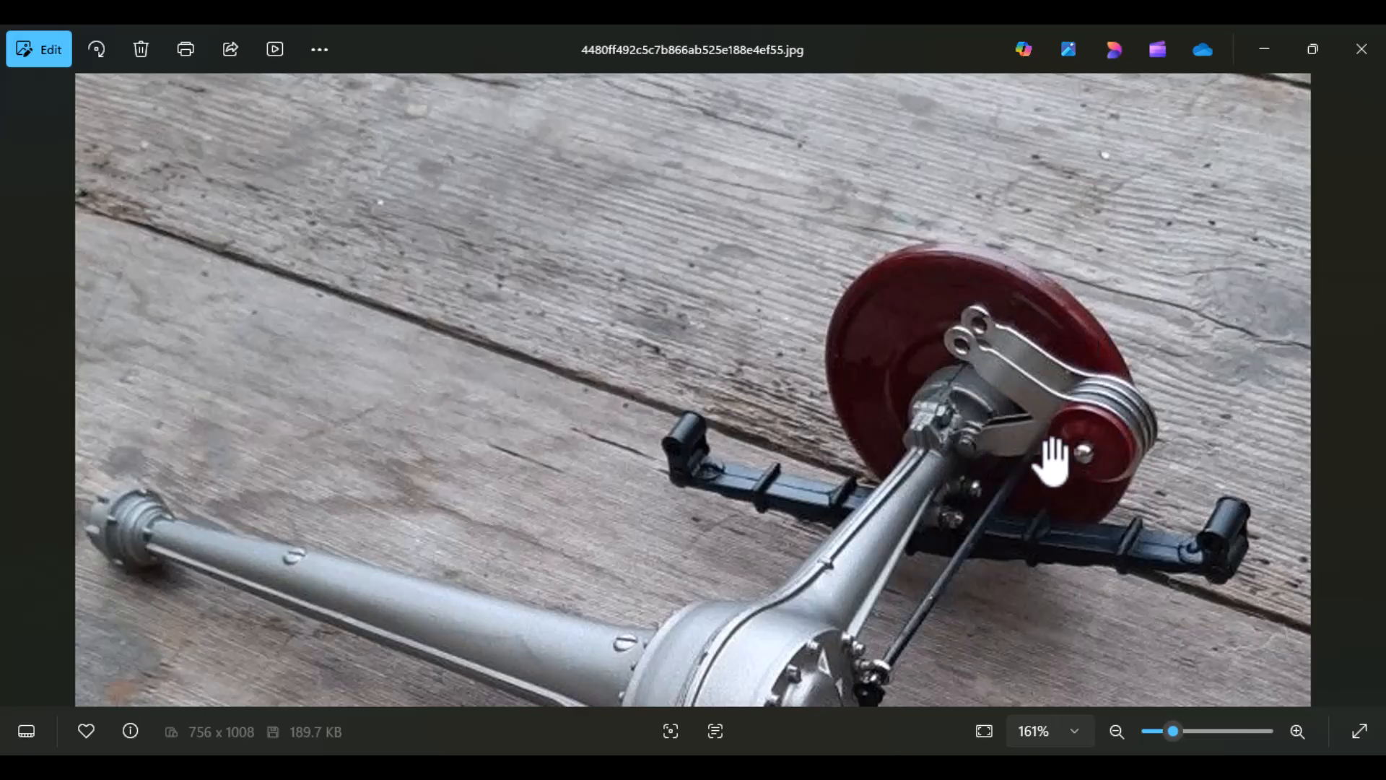
left_click_drag(1015, 628, 937, 343)
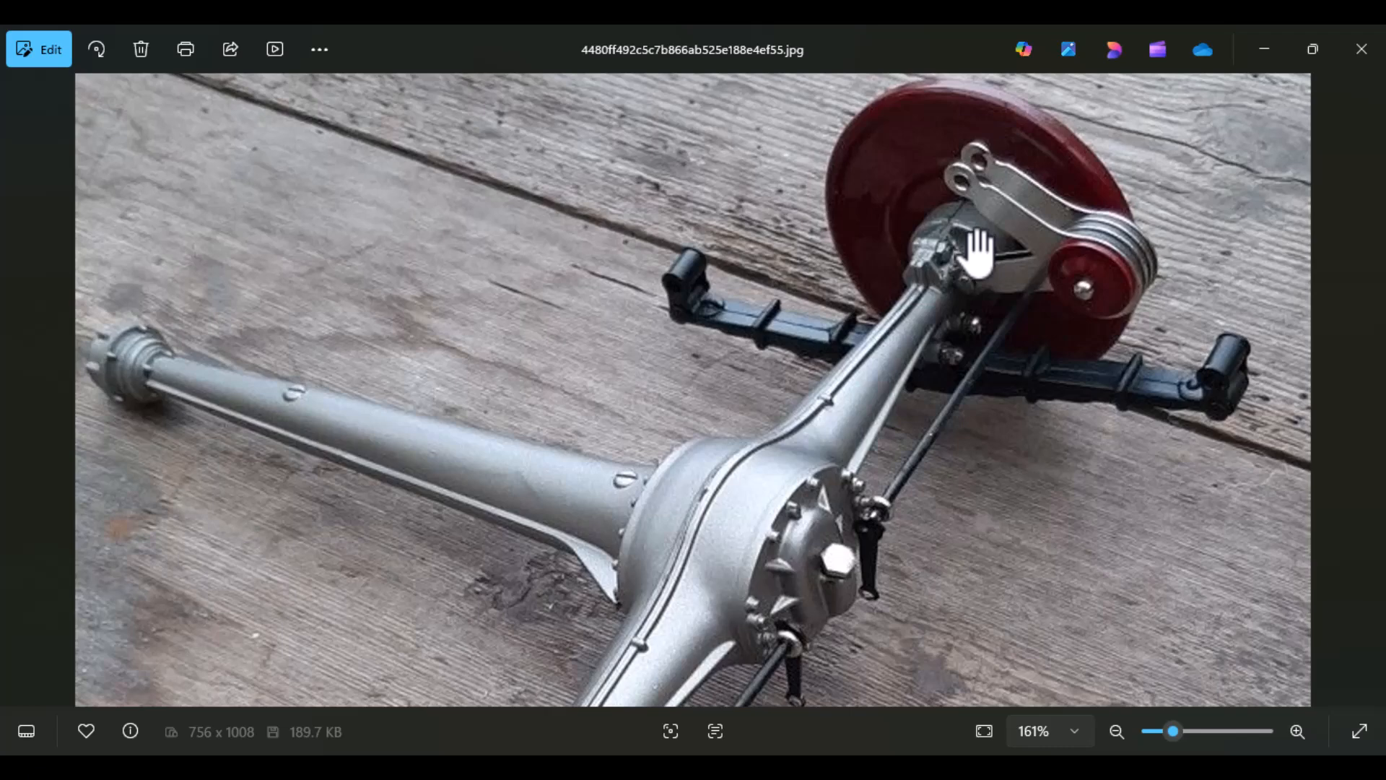
left_click_drag(729, 621, 701, 483)
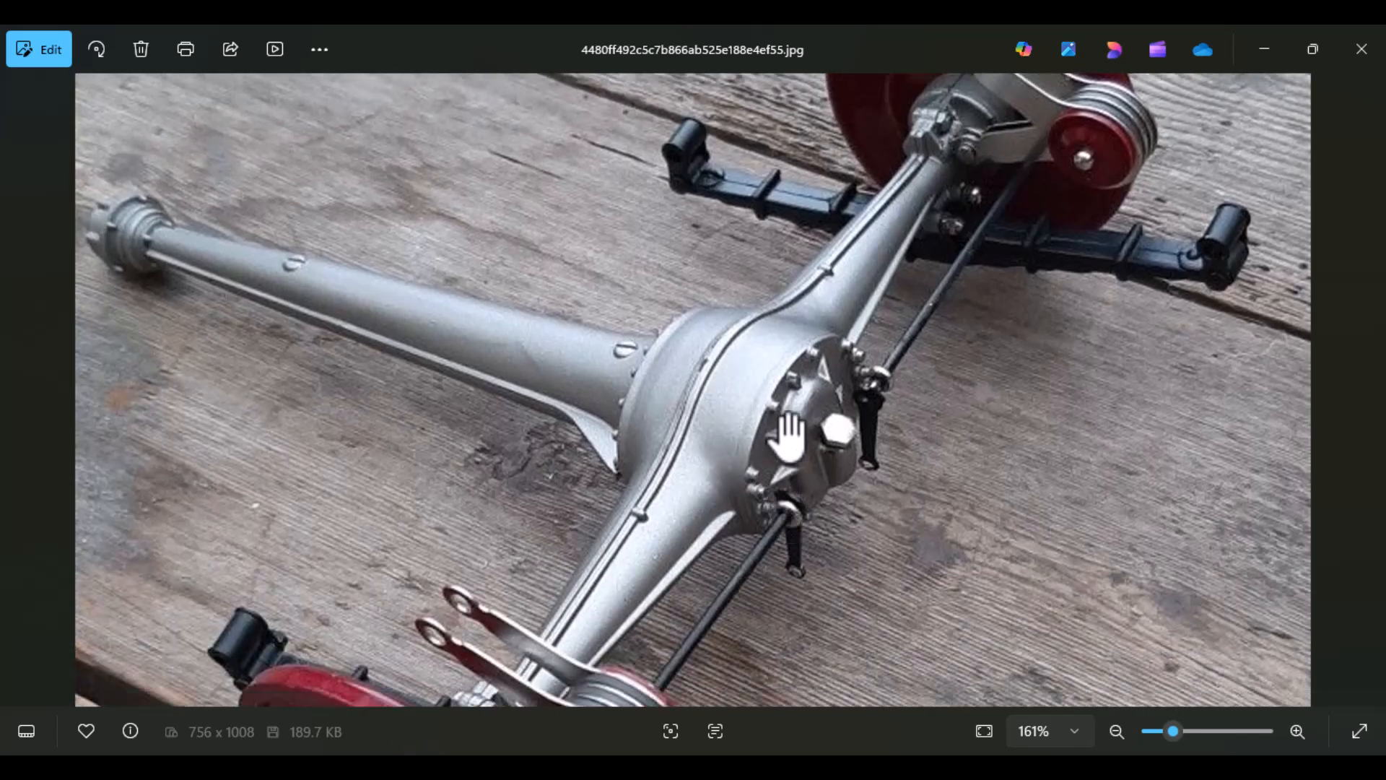